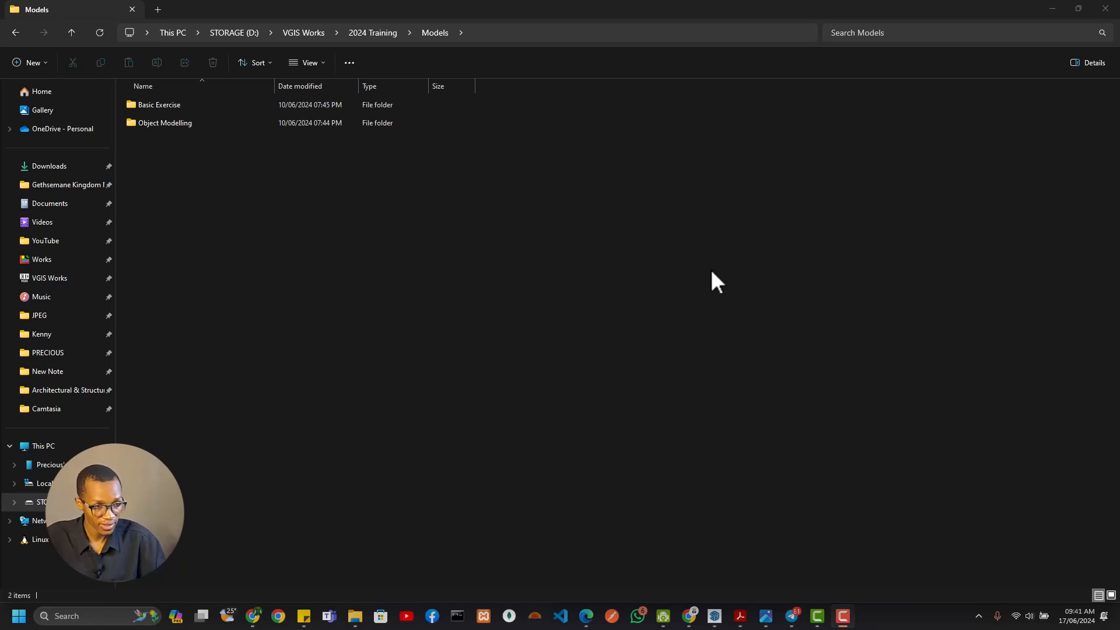
Create a new folder named Building Model inside the Models folder
{"action": "left_click", "coordinate": [340, 179]}
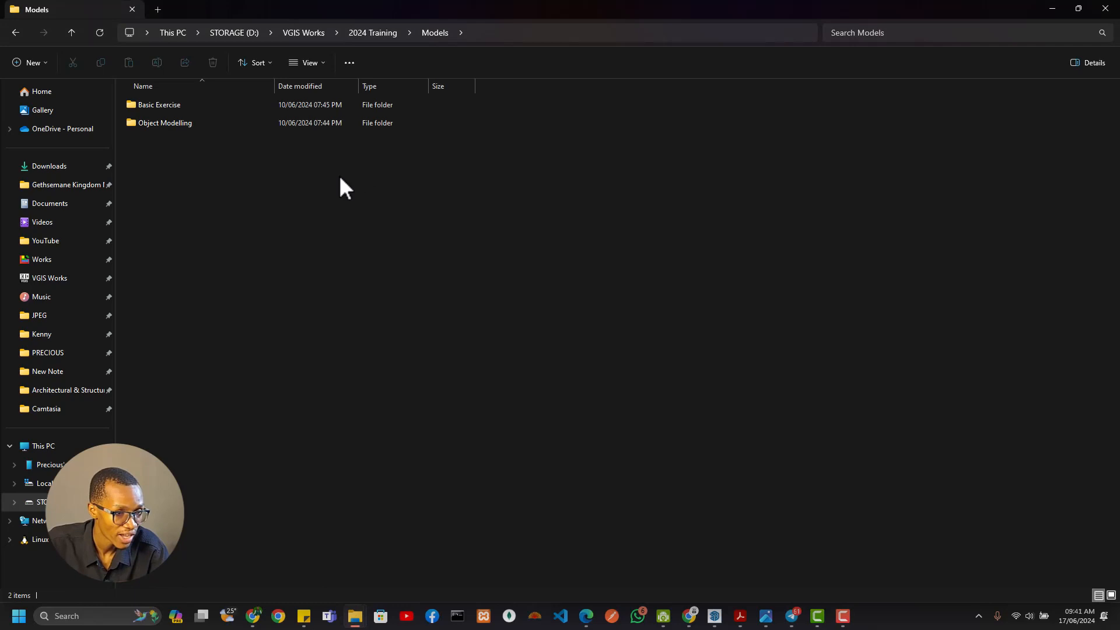
{"action": "right_click", "coordinate": [370, 199]}
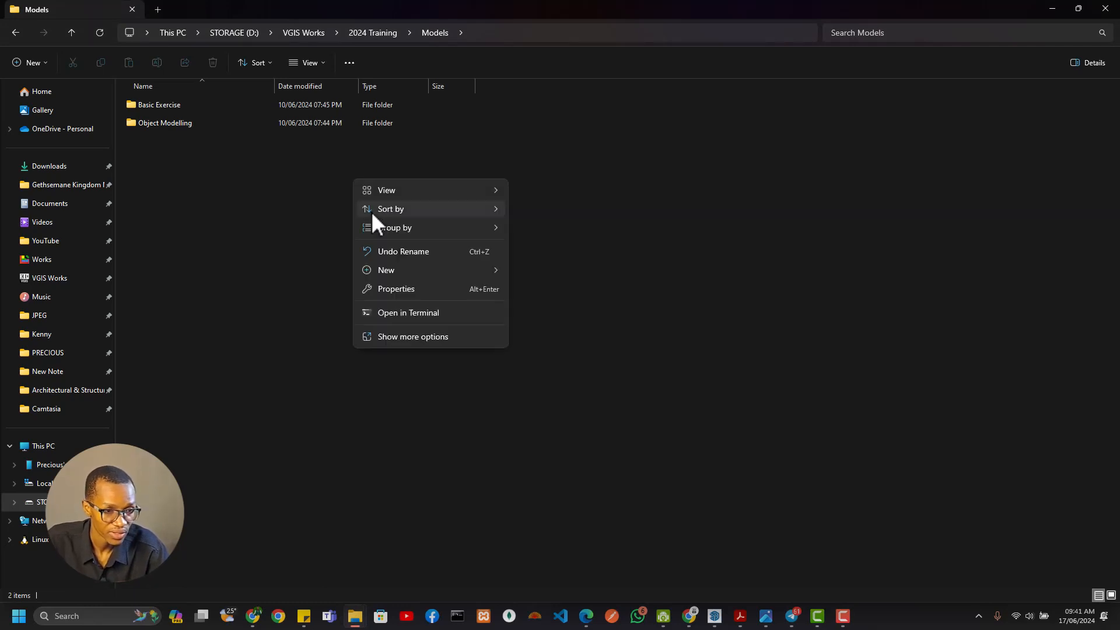
{"action": "left_click", "coordinate": [181, 275]}
{"action": "right_click", "coordinate": [272, 262]}
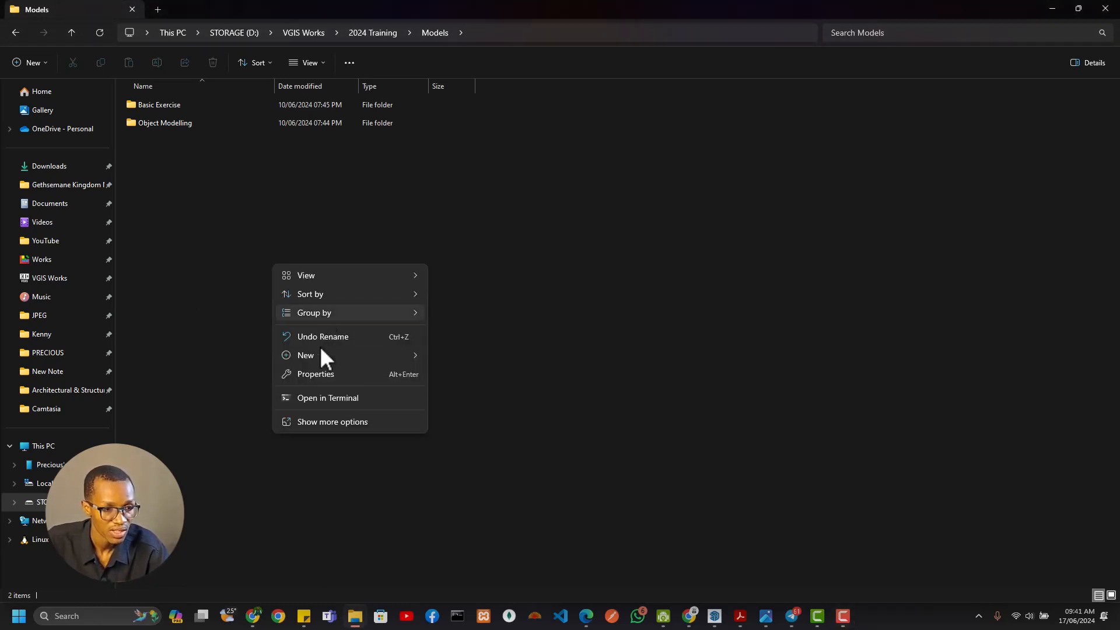
{"action": "mouse_move", "coordinate": [317, 356]}
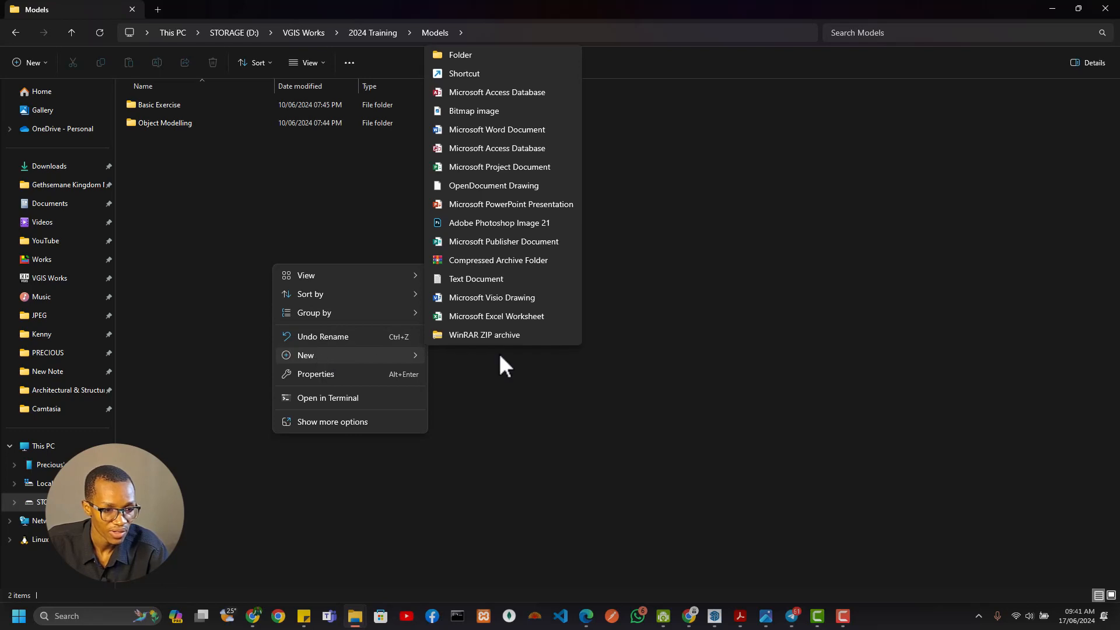
{"action": "left_click", "coordinate": [486, 56]}
{"action": "type", "text": "B"}
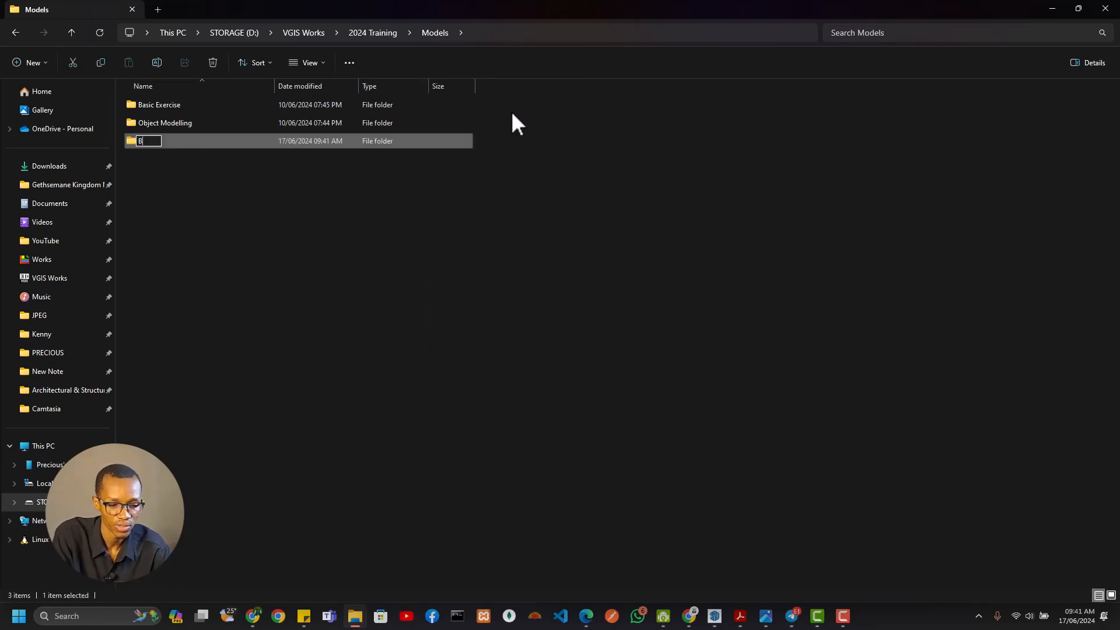
{"action": "type", "text": "uilding Model"}
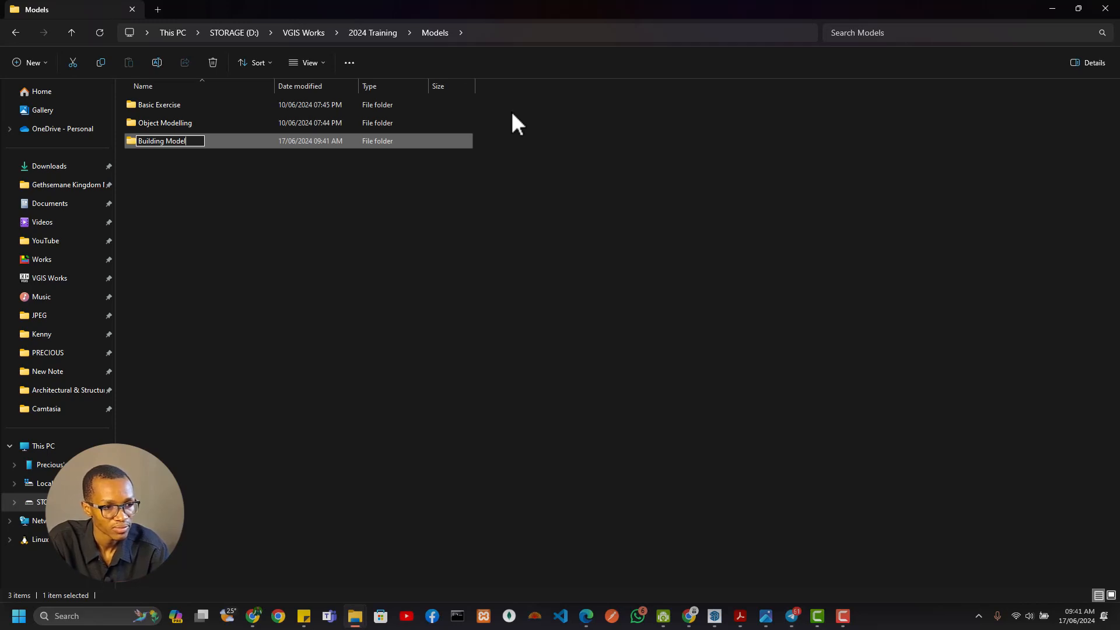
{"action": "key", "text": "Return"}
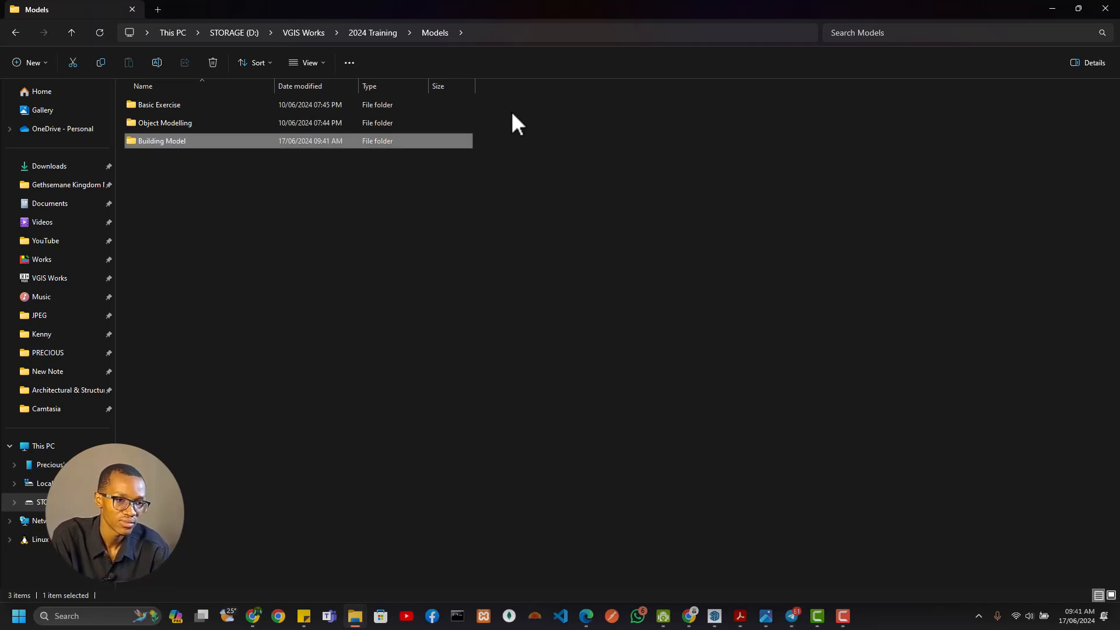
Open the Building Model folder and create a subfolder named References in it
{"action": "key", "text": "Return"}
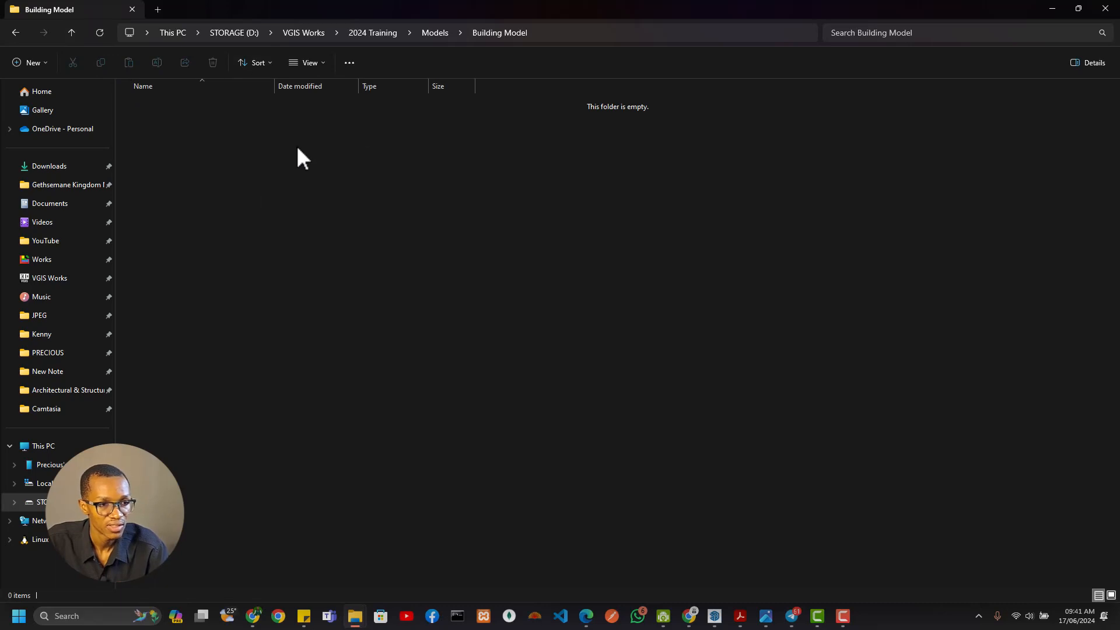
{"action": "right_click", "coordinate": [317, 226]}
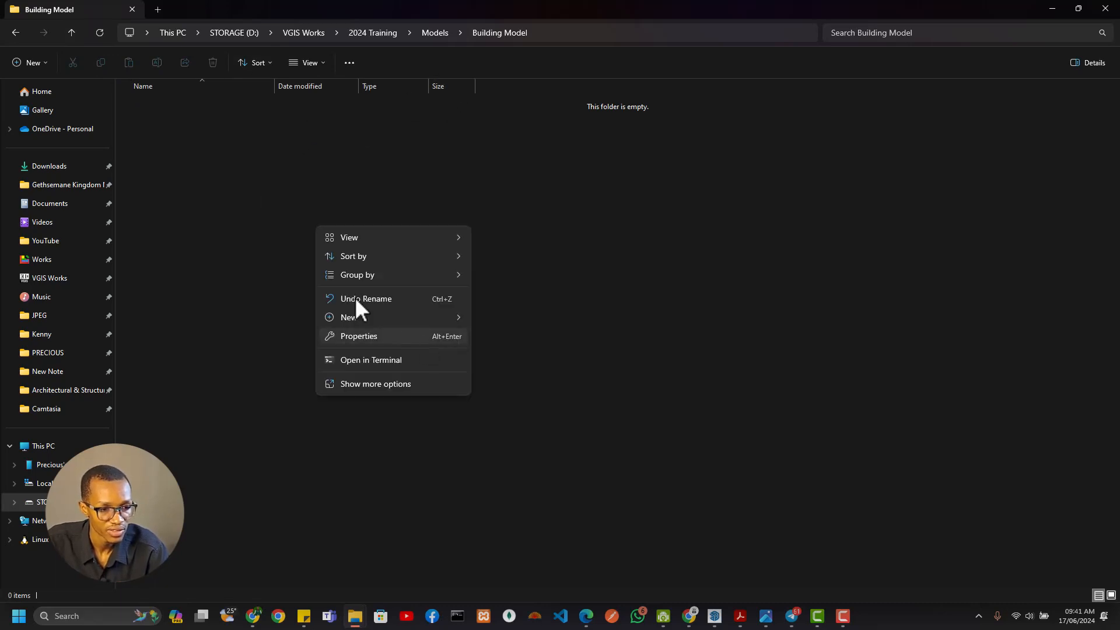
{"action": "mouse_move", "coordinate": [409, 318]}
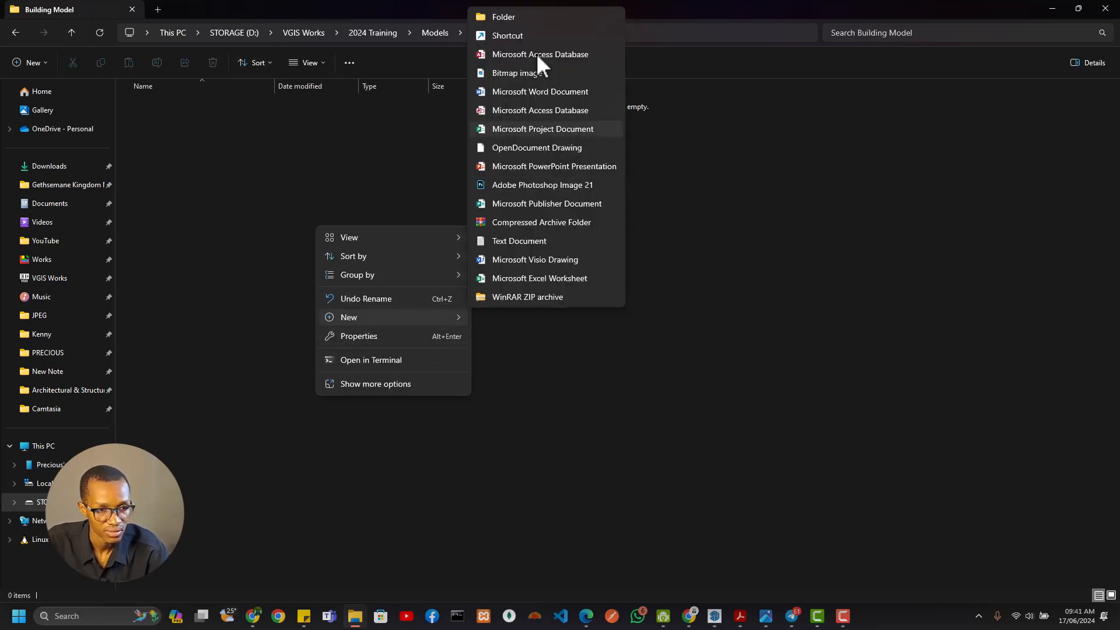
{"action": "left_click", "coordinate": [532, 20]}
{"action": "type", "text": "Refe"}
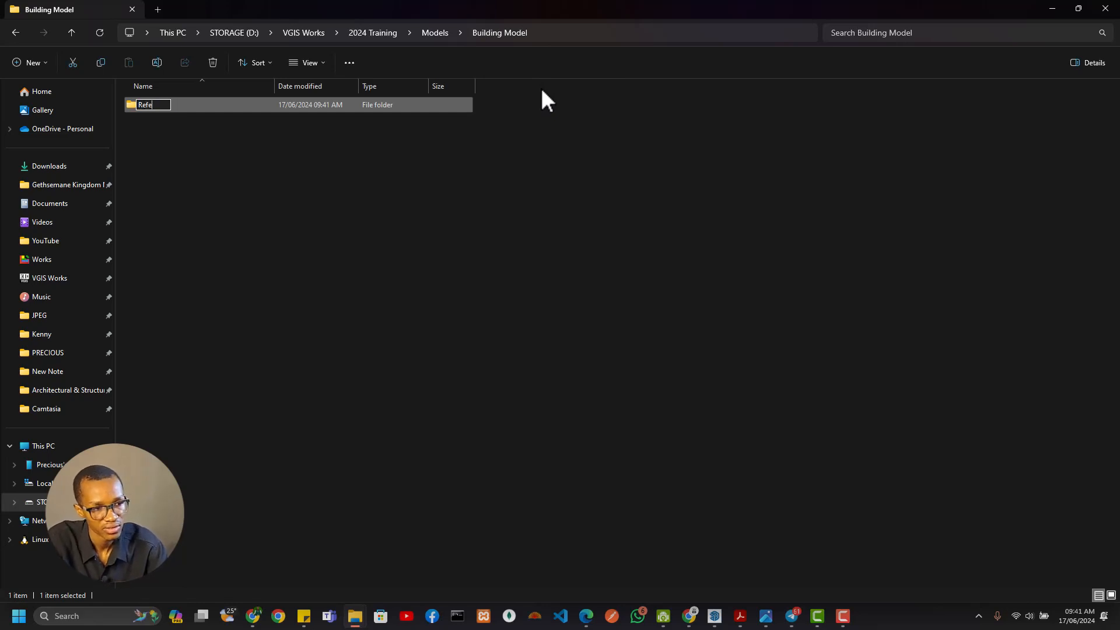
{"action": "type", "text": "rences"}
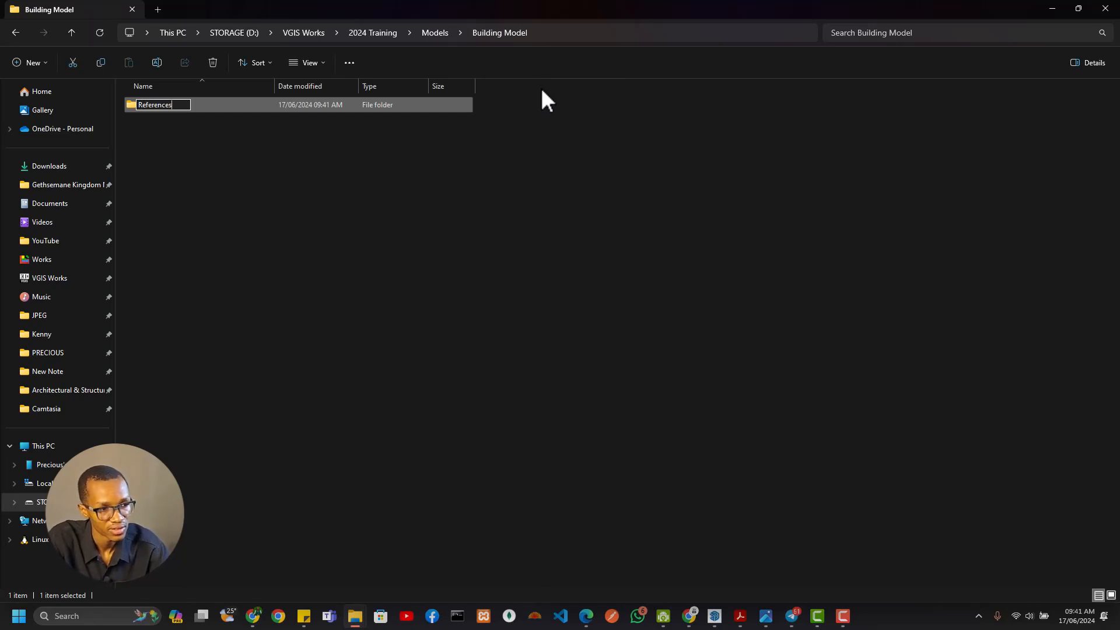
{"action": "key", "text": "Return"}
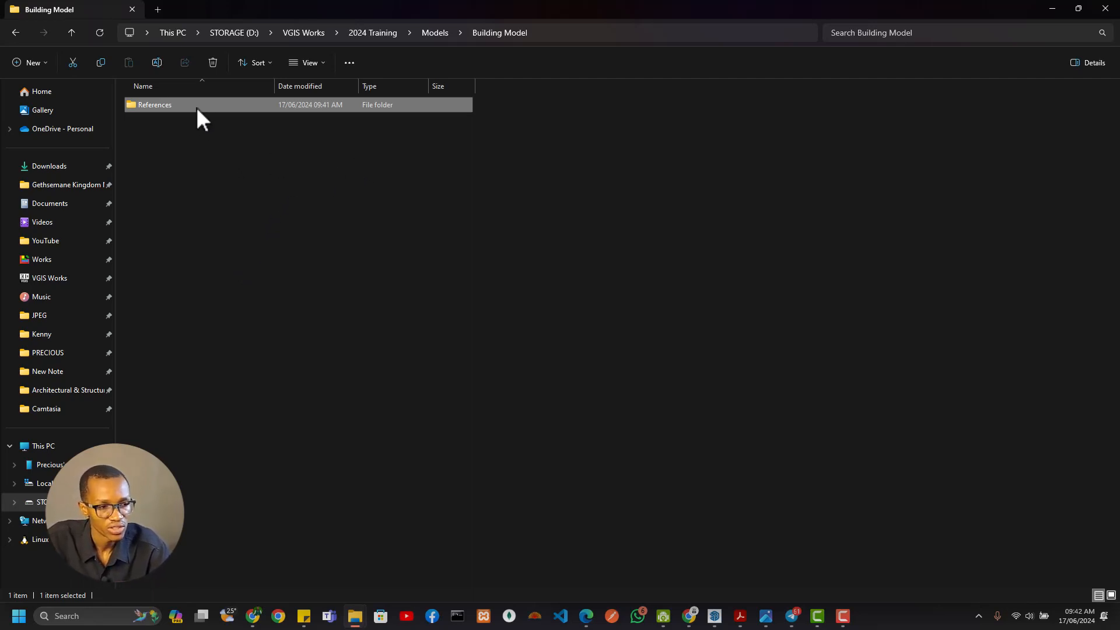
Copy the unzipped Free-design-Architectural-Structural-Drawings folder from 2024 Training's Resources > Architectural Plans
{"action": "left_click", "coordinate": [373, 34]}
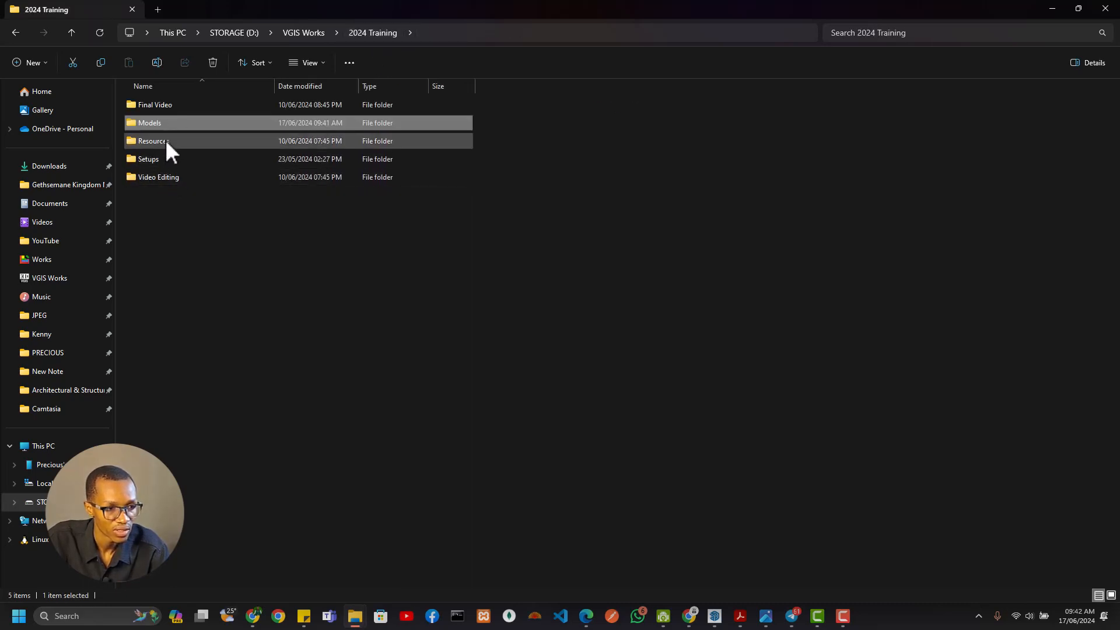
{"action": "double_click", "coordinate": [169, 143]}
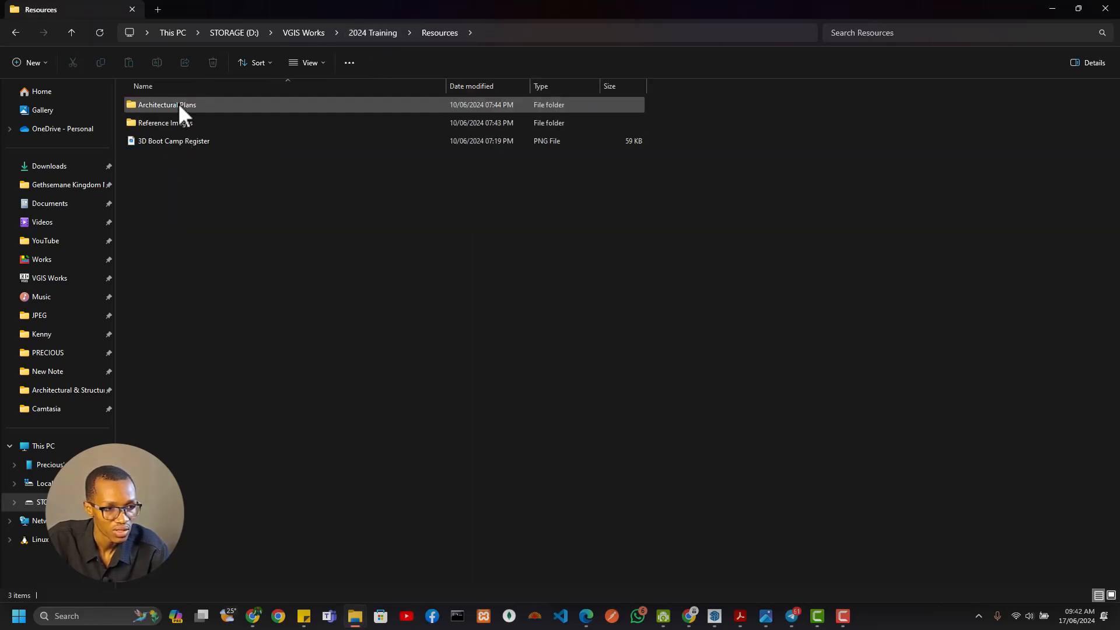
{"action": "left_click", "coordinate": [178, 103]}
{"action": "double_click", "coordinate": [177, 104]}
{"action": "left_click", "coordinate": [185, 107]}
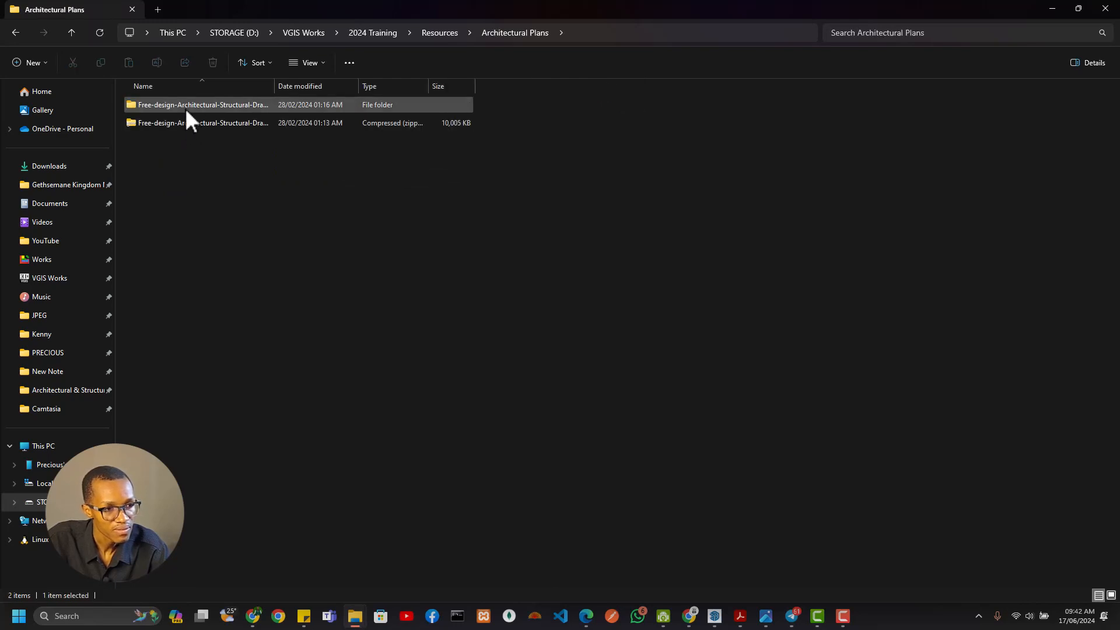
Paste the copied drawings folder into Models > Building Model > References
{"action": "left_click", "coordinate": [373, 34]}
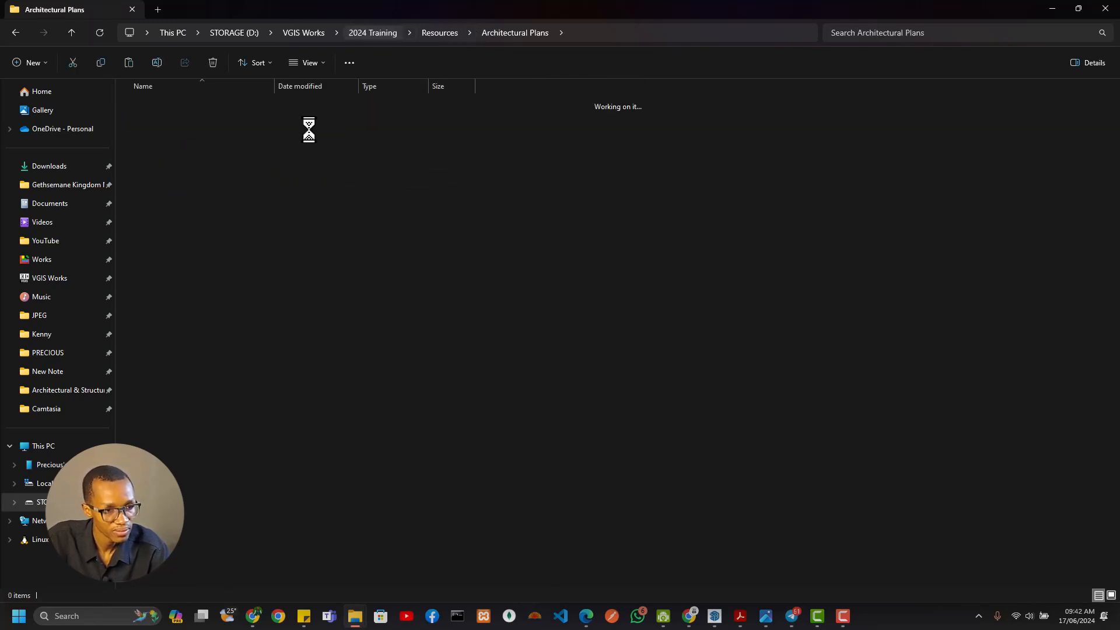
{"action": "double_click", "coordinate": [184, 114]}
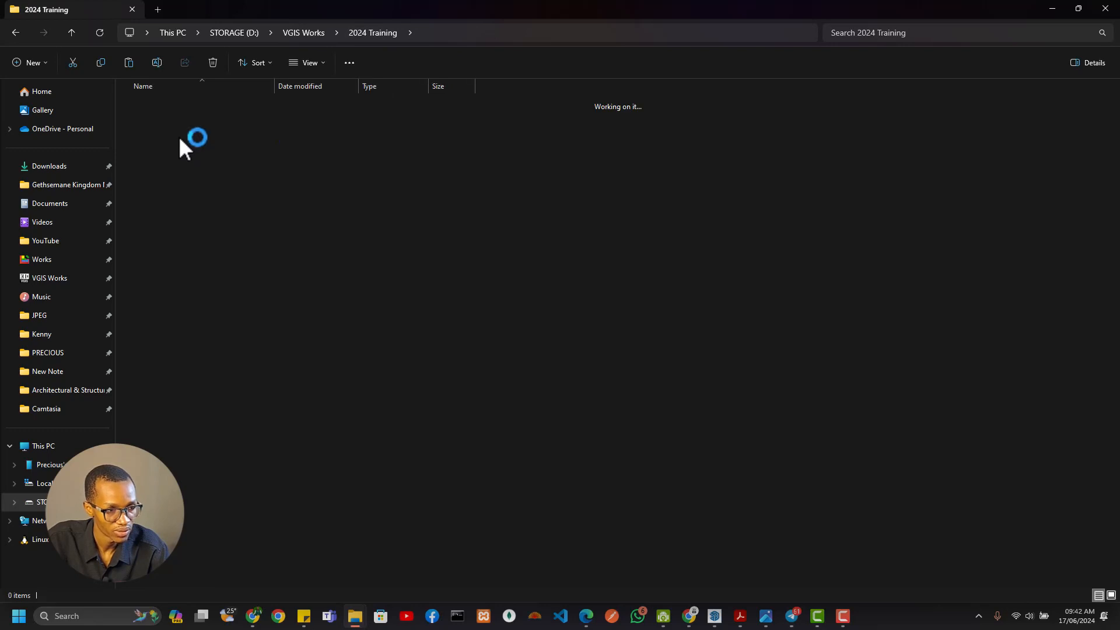
{"action": "left_click", "coordinate": [179, 140]}
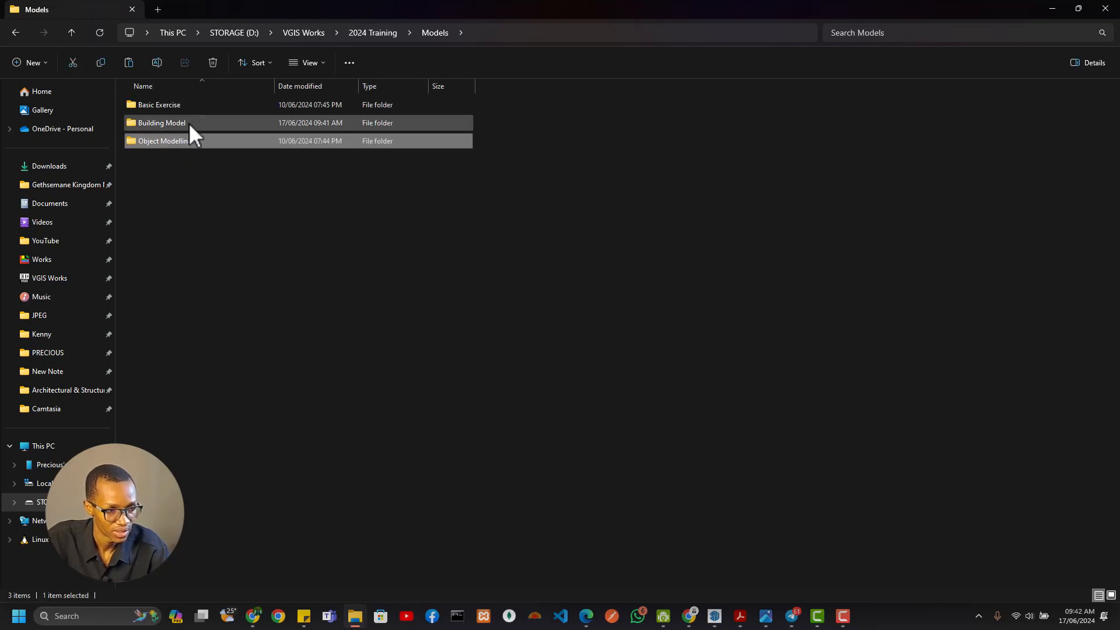
{"action": "double_click", "coordinate": [195, 122]}
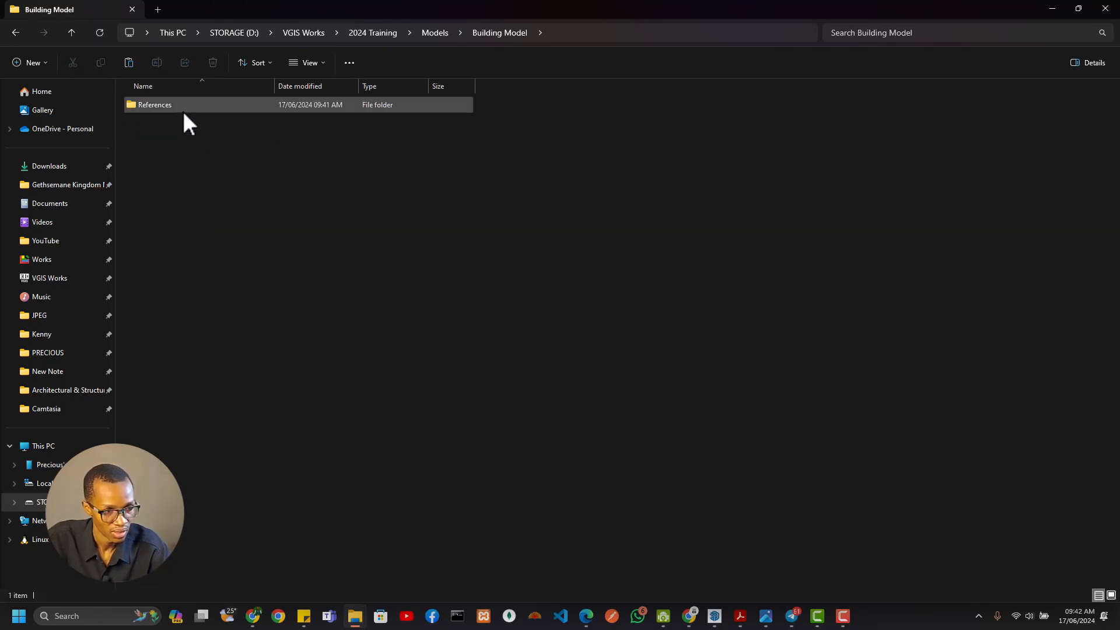
{"action": "key", "text": "Return"}
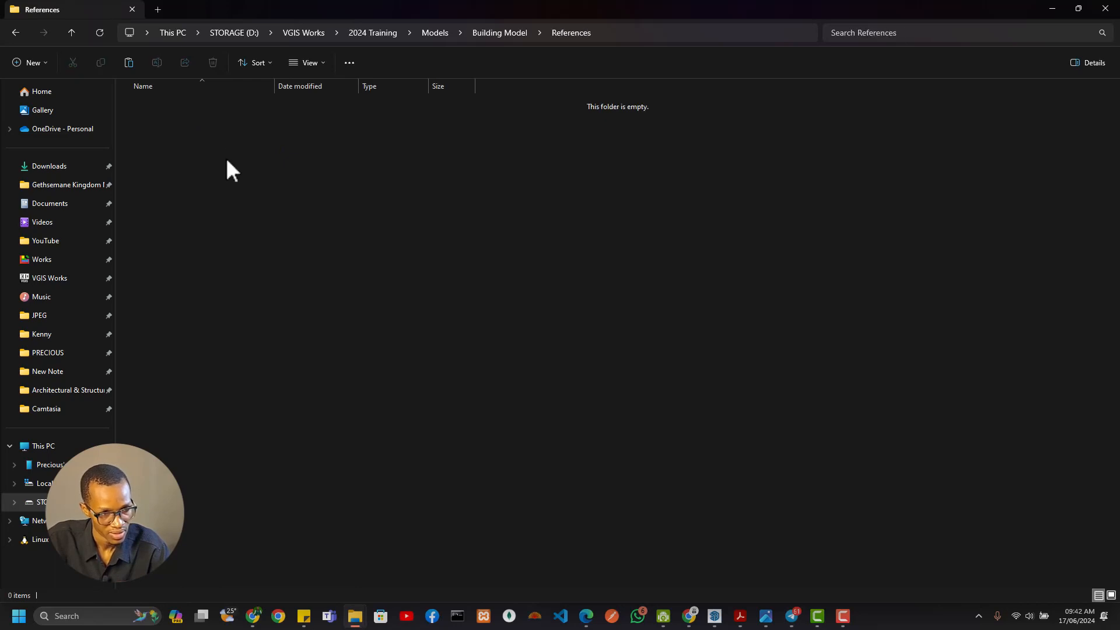
{"action": "key", "text": "ctrl+v"}
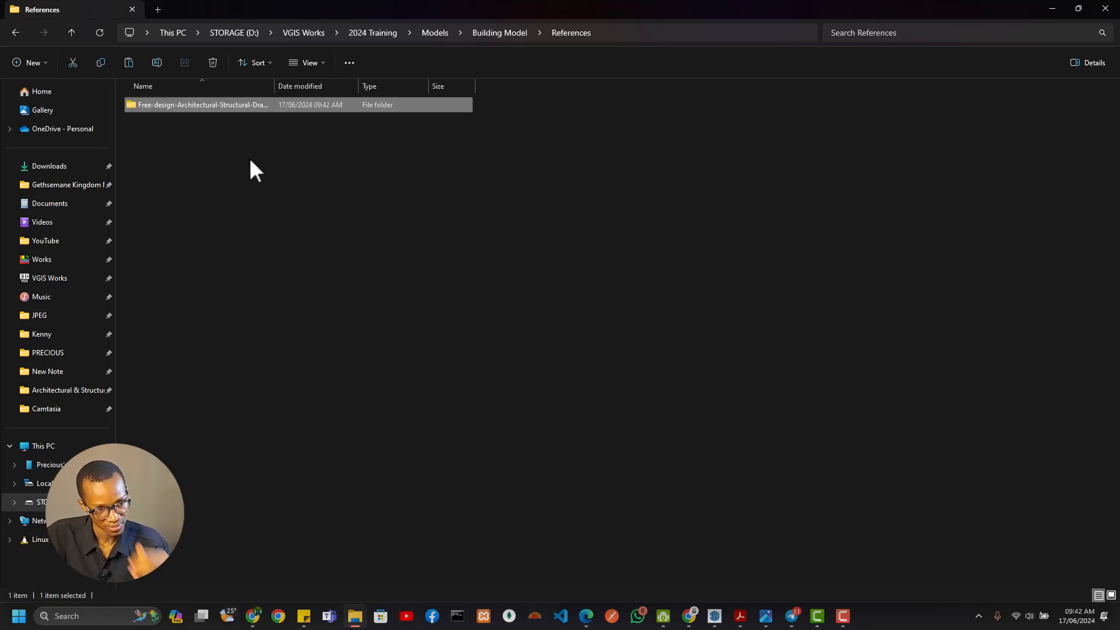
Move the A.03 Architectural Drawings PDF and the five Free-House-Plan images up into References, then delete the leftover Free-design folder
{"action": "left_click", "coordinate": [226, 113]}
{"action": "left_click", "coordinate": [225, 108]}
{"action": "double_click", "coordinate": [225, 107]}
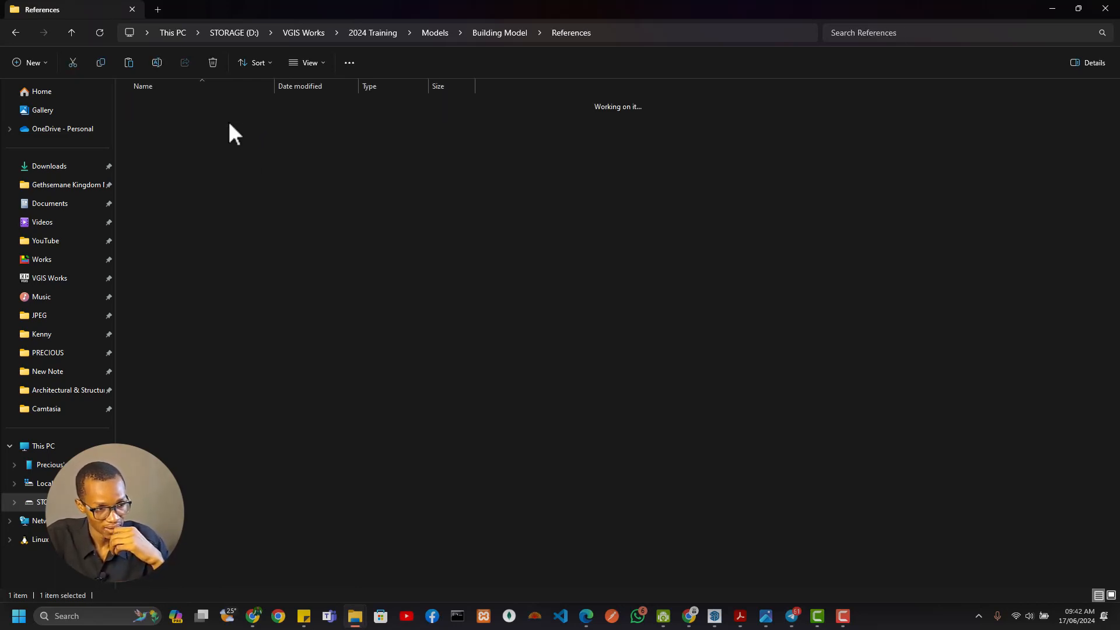
{"action": "double_click", "coordinate": [214, 110]}
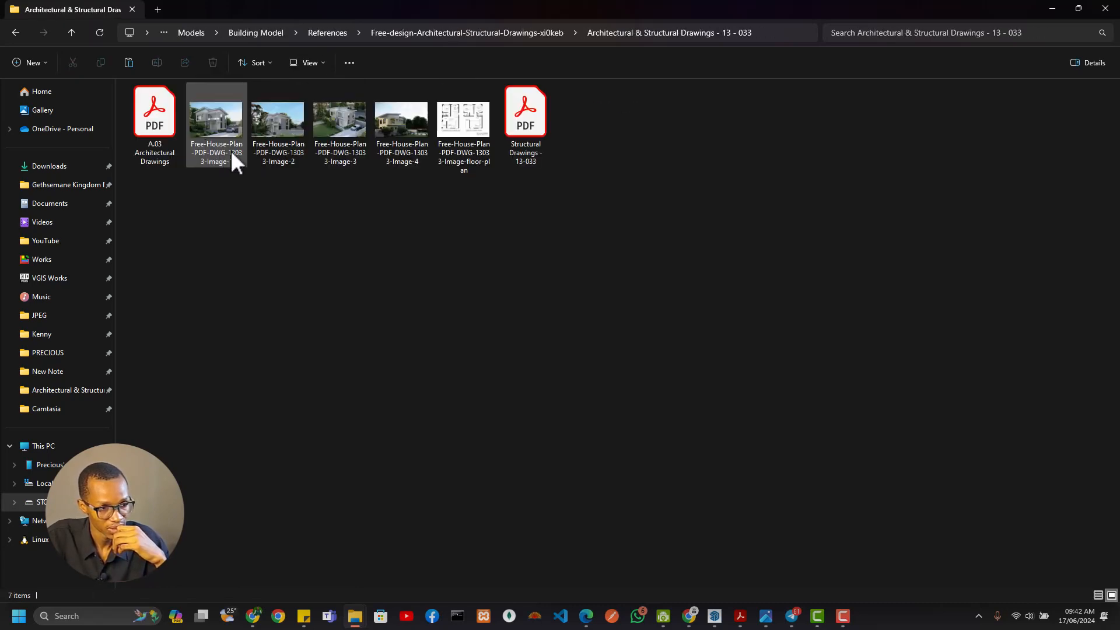
{"action": "left_click_drag", "start_coordinate": [468, 210], "coordinate": [170, 116]}
{"action": "key", "text": "ctrl+x"}
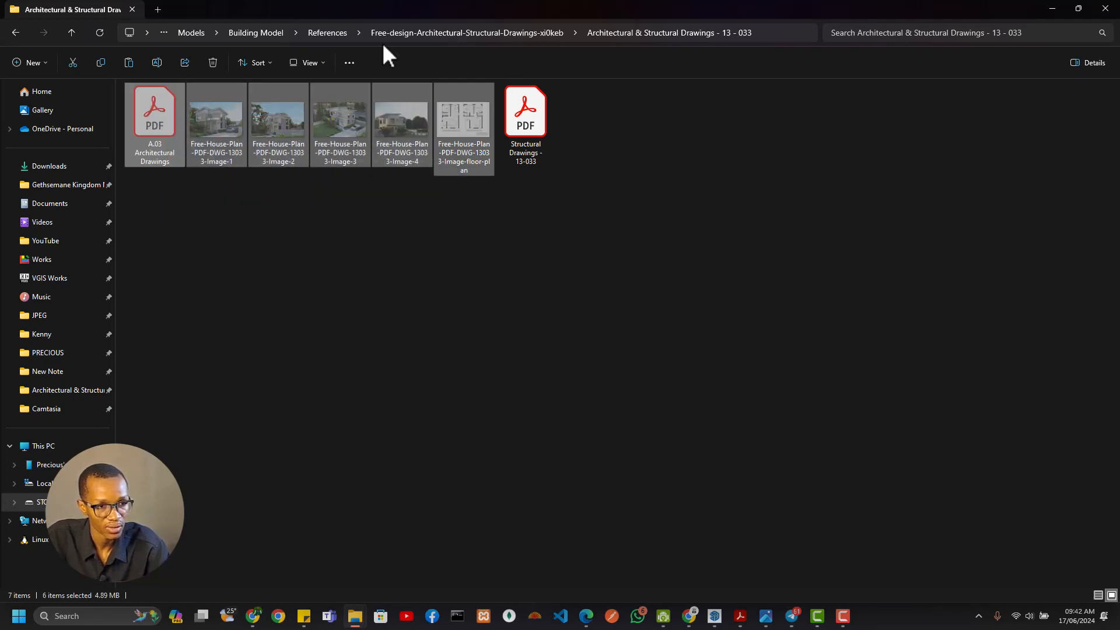
{"action": "left_click", "coordinate": [316, 32]}
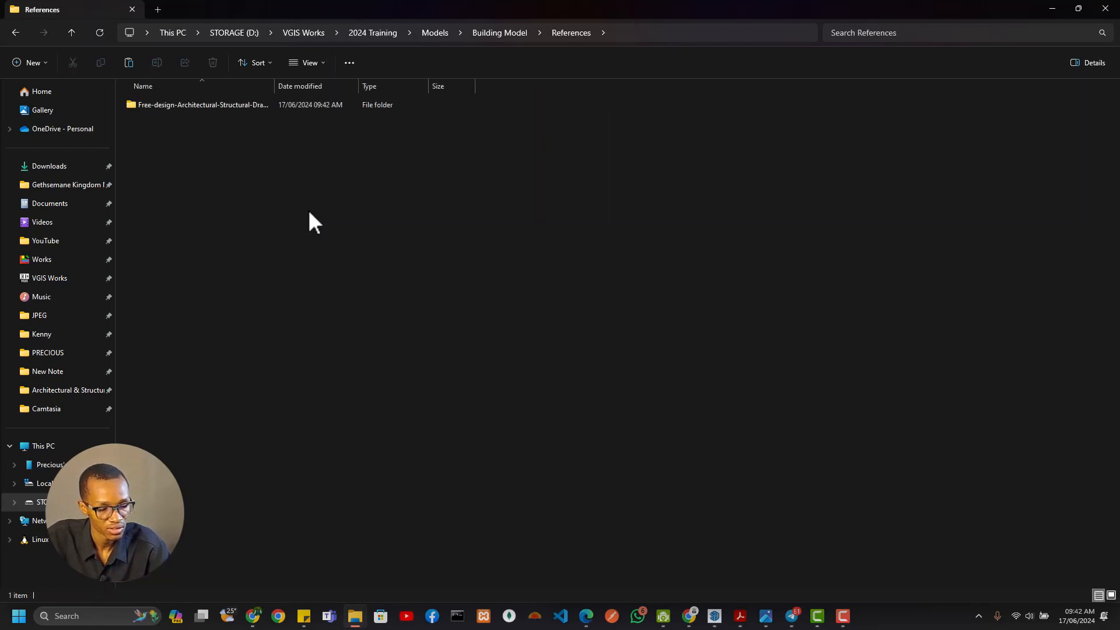
{"action": "left_click", "coordinate": [209, 109]}
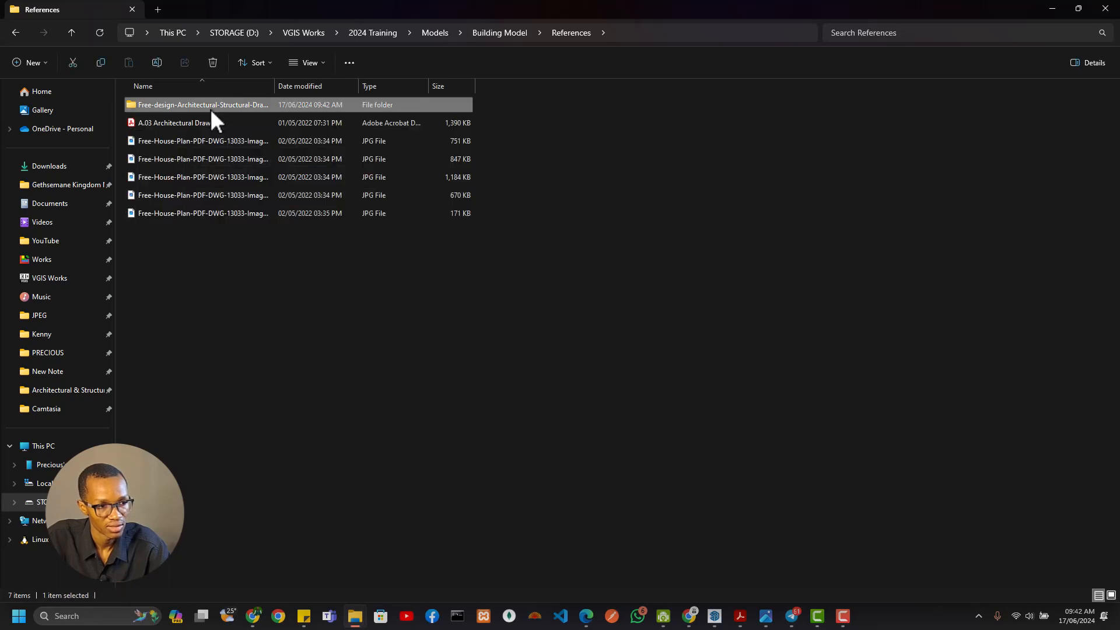
{"action": "key", "text": "Delete"}
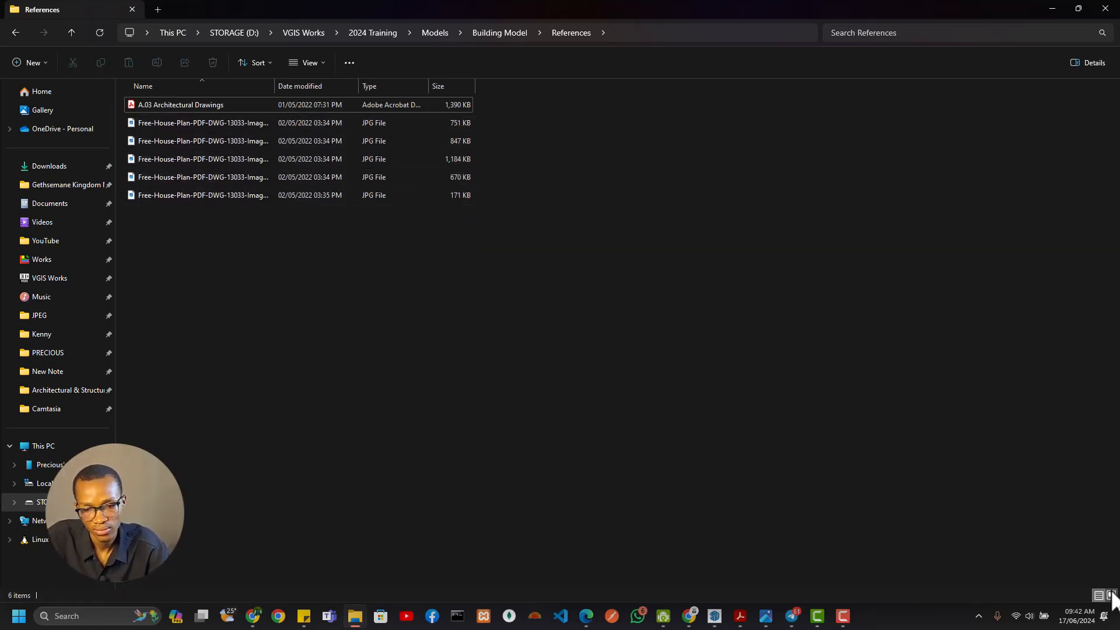
Open the A.03 Architectural Drawings PDF at the Ground Floor Plan sheet and keep only that document open
{"action": "left_click", "coordinate": [193, 104]}
{"action": "key", "text": "Return"}
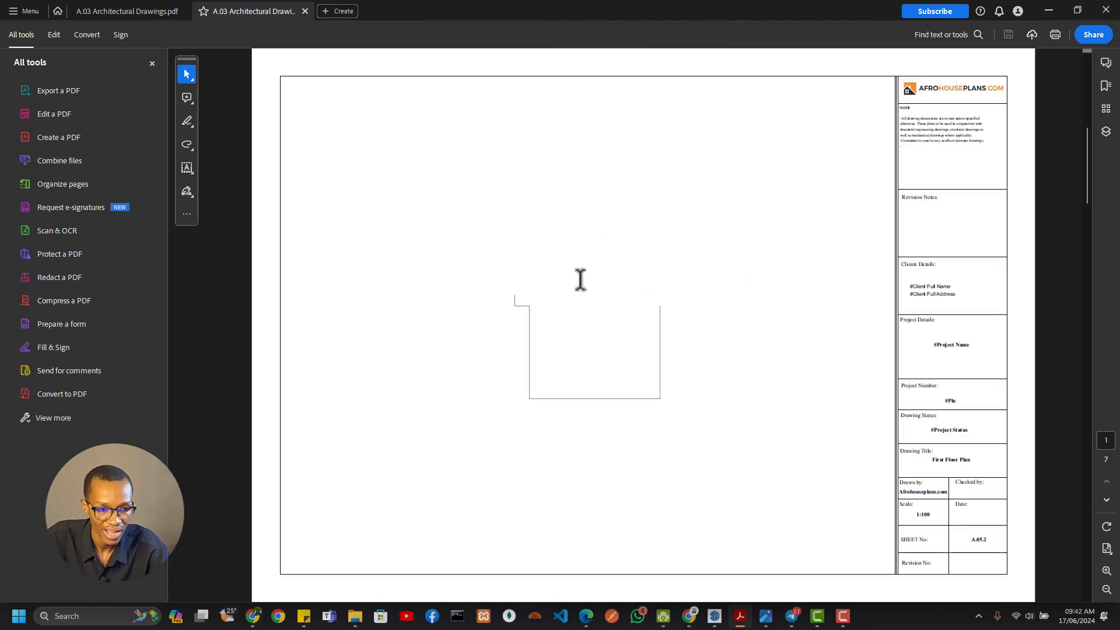
{"action": "scroll", "coordinate": [627, 311], "scroll_direction": "up", "scroll_amount": 1}
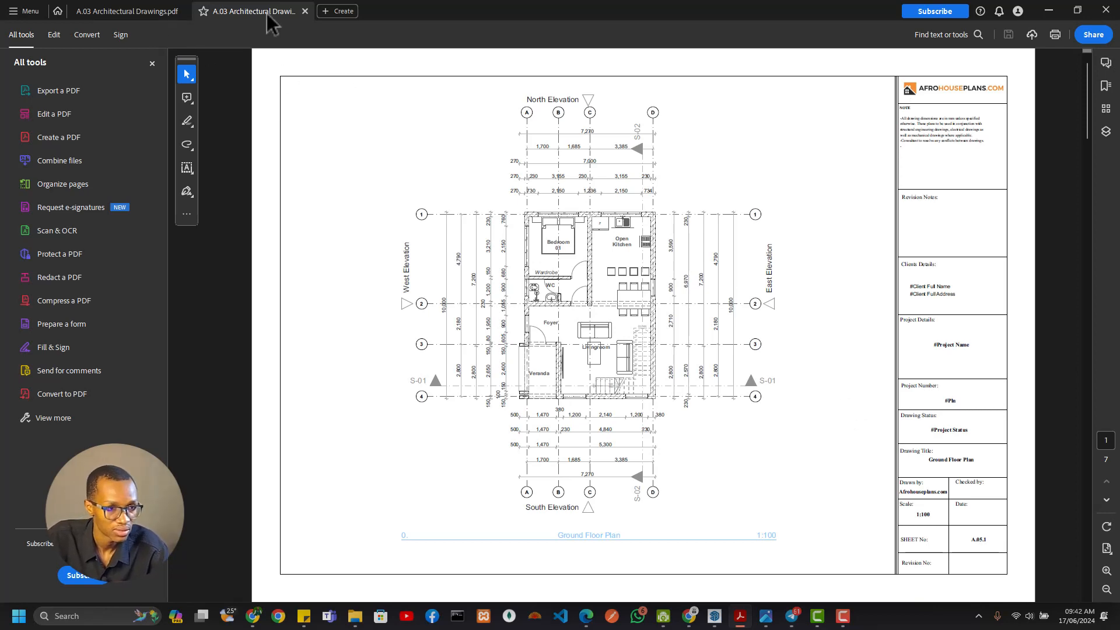
{"action": "left_click_drag", "start_coordinate": [267, 12], "coordinate": [177, 15]}
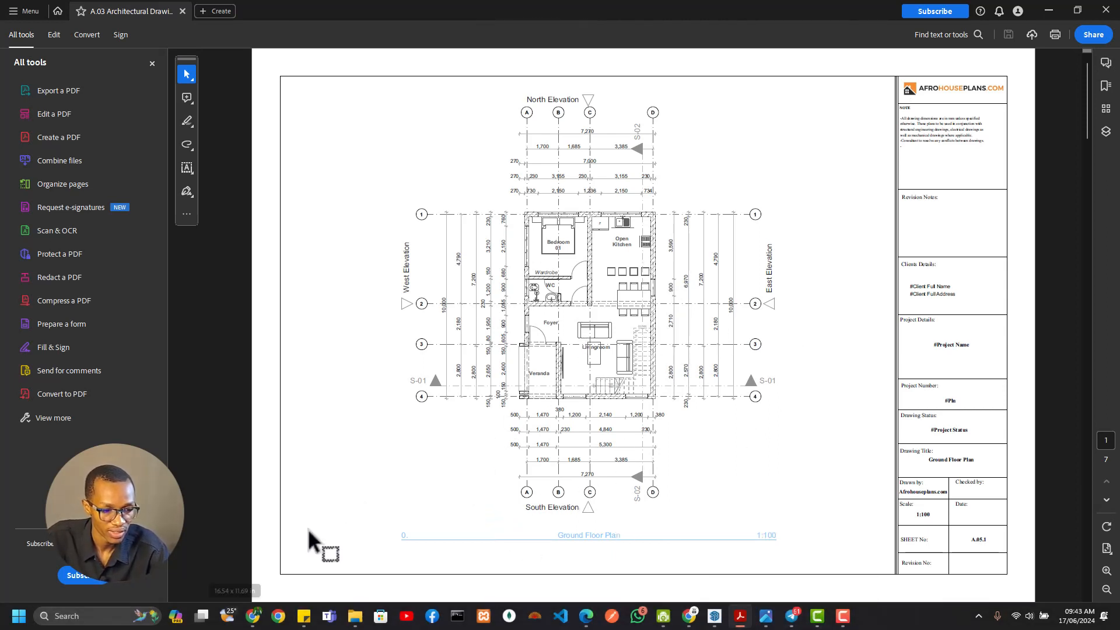
Switch to Chrome, search for "pdf to jpg" in a new tab and open the Smallpdf PDF to JPG converter
{"action": "left_click", "coordinate": [693, 617]}
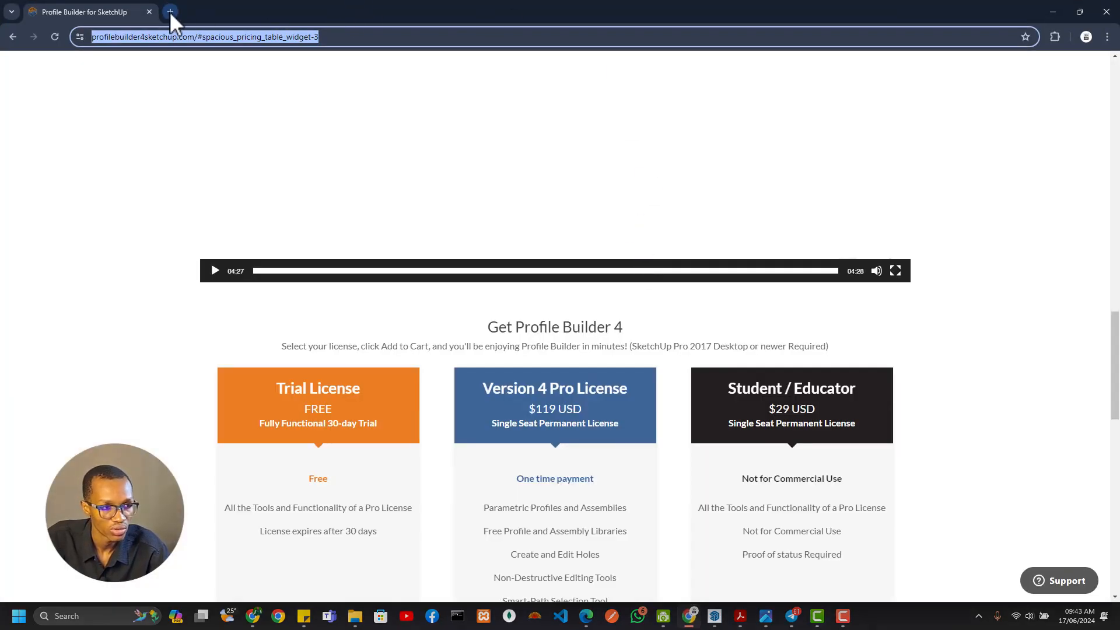
{"action": "left_click", "coordinate": [169, 12]}
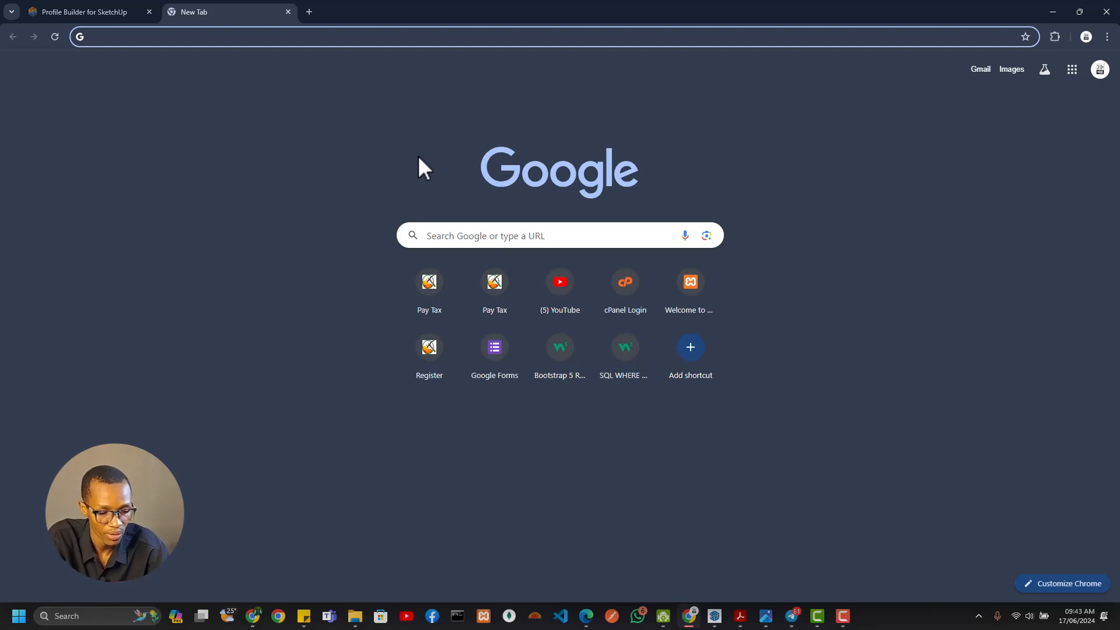
{"action": "type", "text": "pdf to jp"}
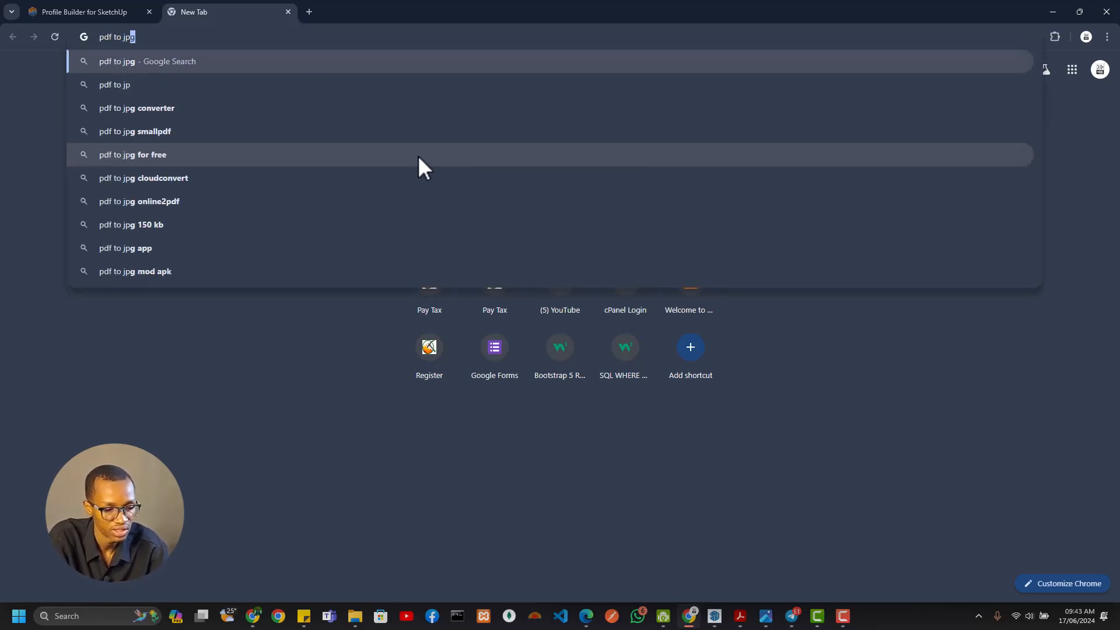
{"action": "key", "text": "Return"}
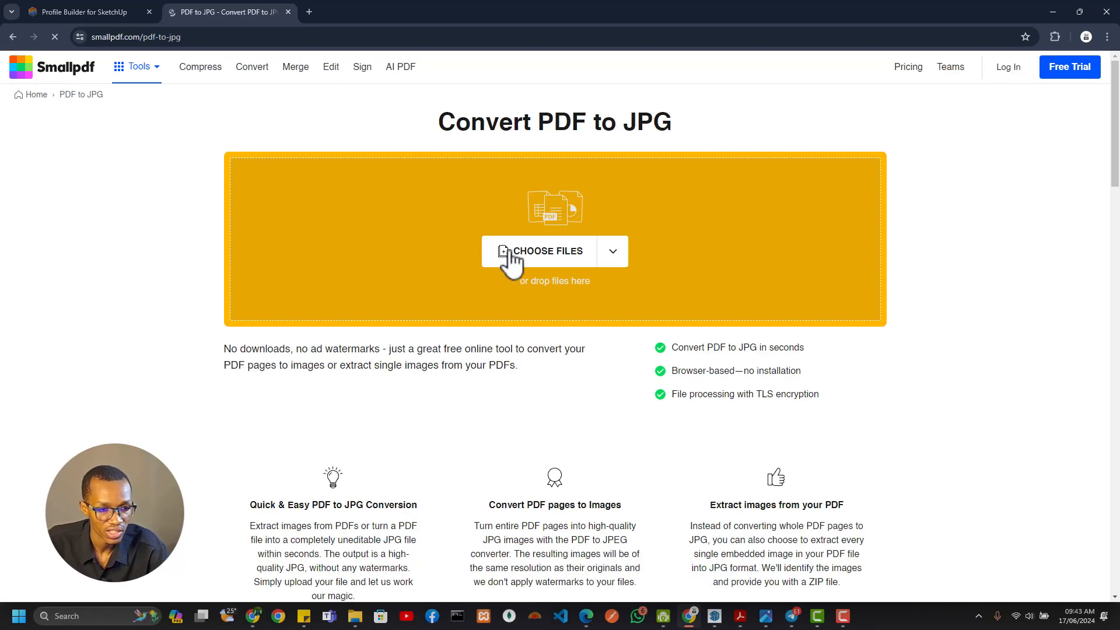
Upload A.03 Architectural Drawings from 2024 Training > Models > Building Model > References and convert its entire pages to images
{"action": "left_click", "coordinate": [516, 250]}
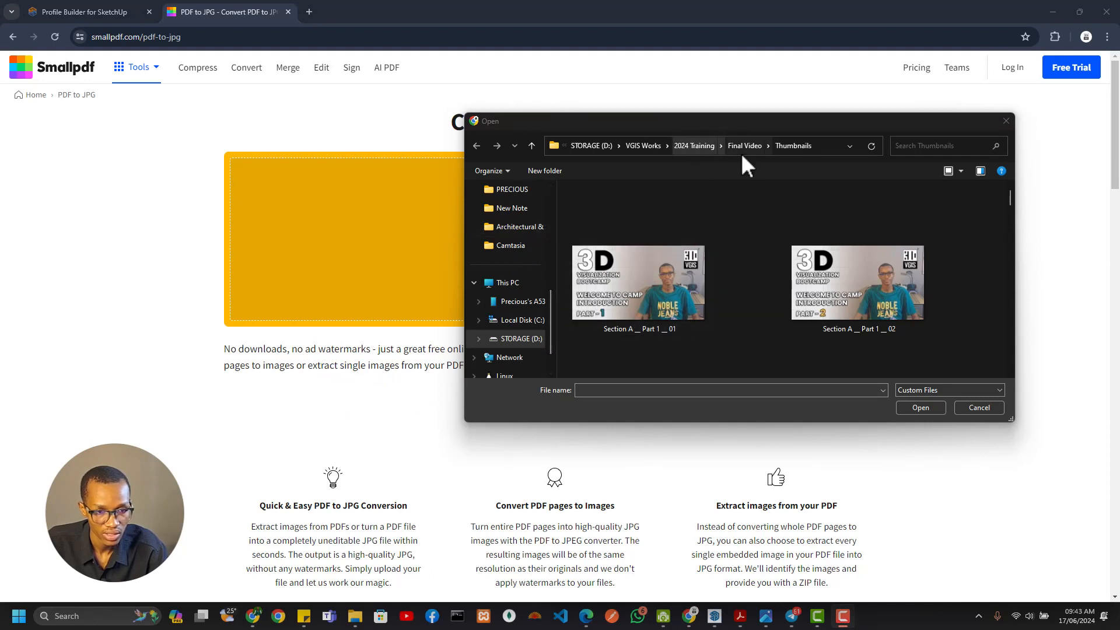
{"action": "left_click", "coordinate": [704, 146]}
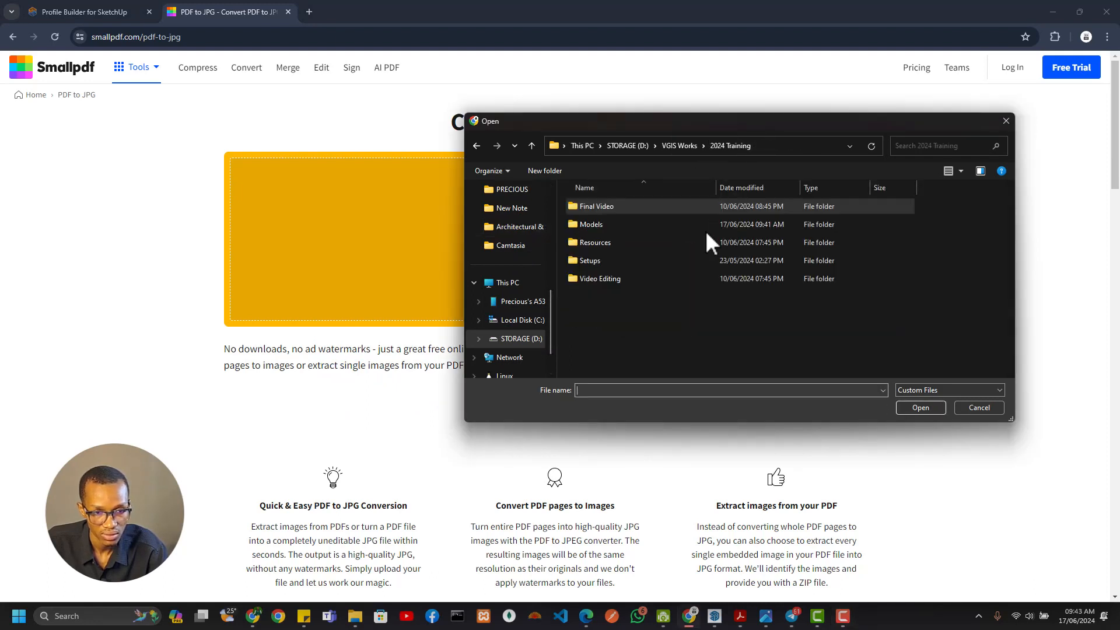
{"action": "double_click", "coordinate": [628, 224]}
{"action": "double_click", "coordinate": [628, 222]}
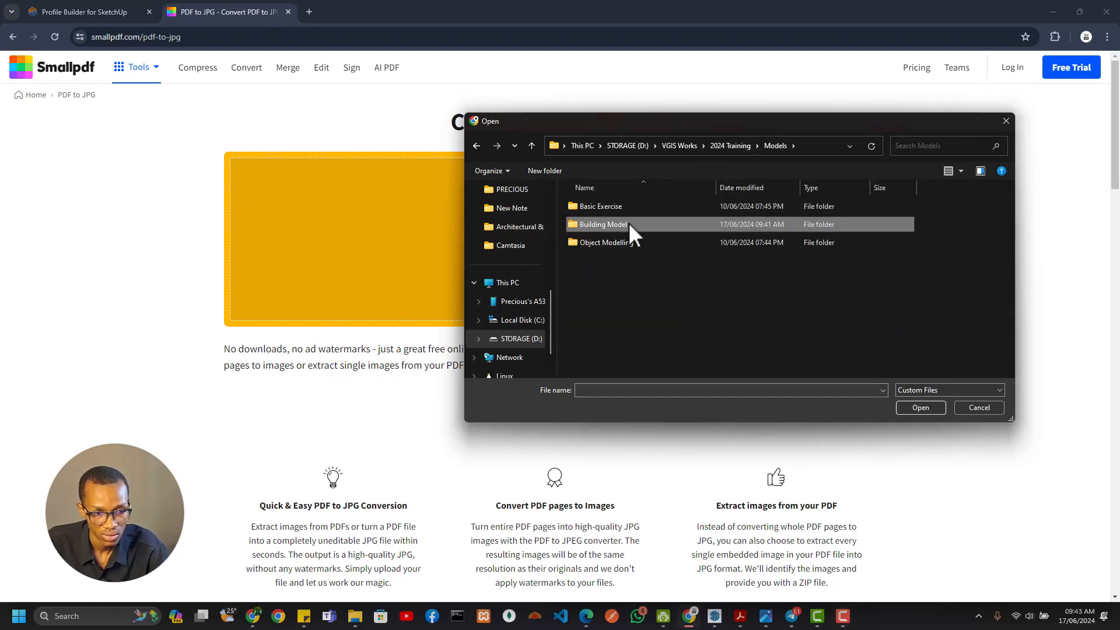
{"action": "key", "text": "Return"}
{"action": "left_click", "coordinate": [607, 230]}
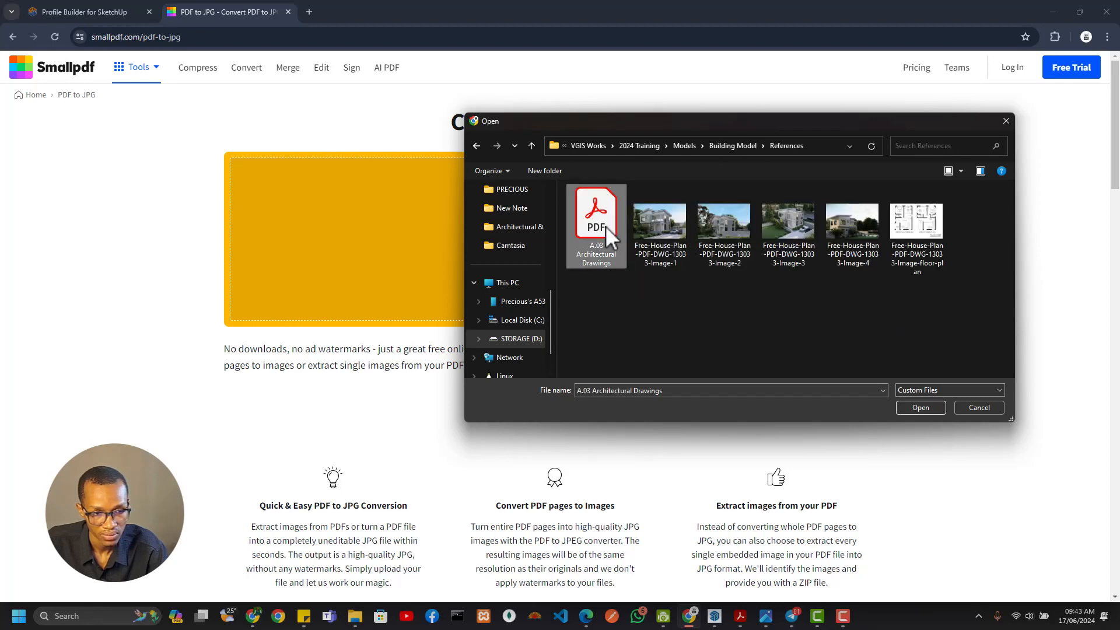
{"action": "left_click", "coordinate": [921, 407]}
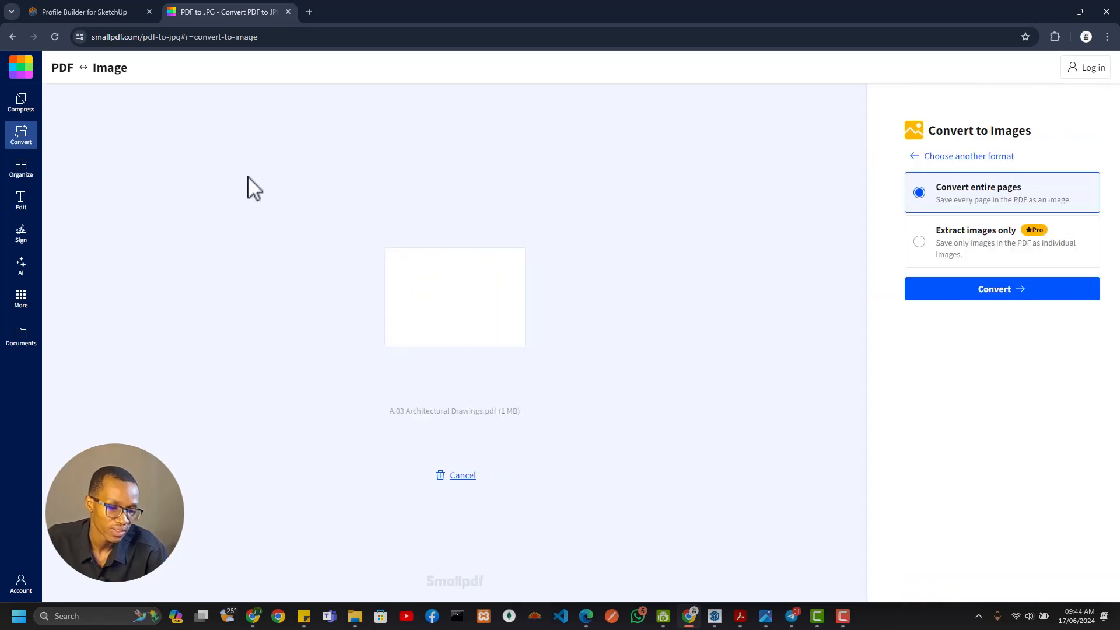
{"action": "left_click", "coordinate": [957, 298]}
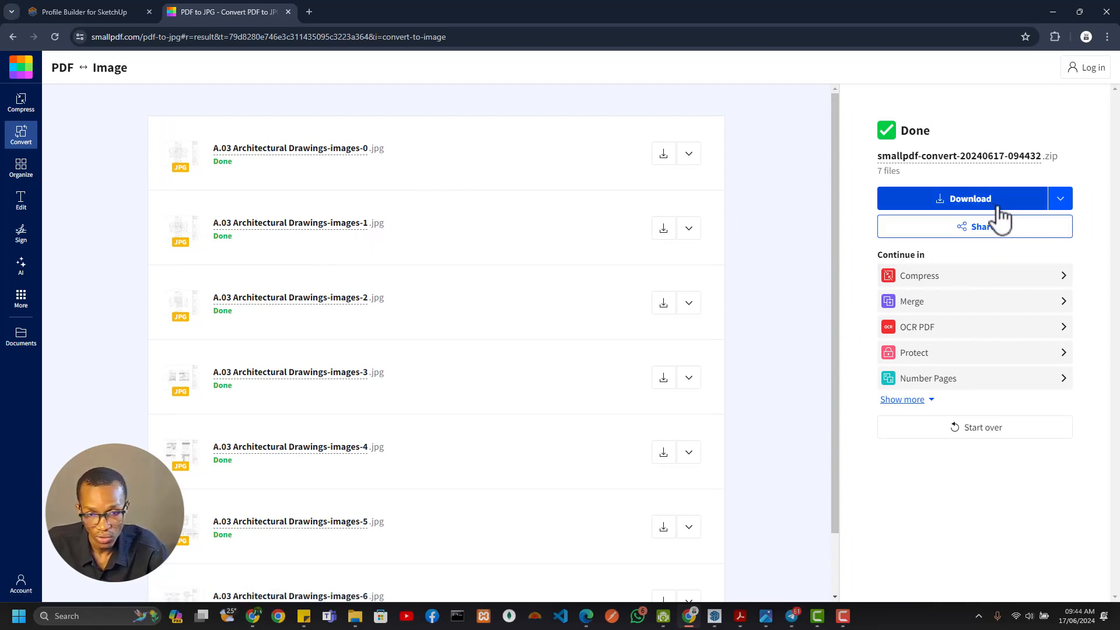
Download the converted images as a zip and copy it into the Building Model References folder in File Explorer
{"action": "left_click", "coordinate": [1033, 214]}
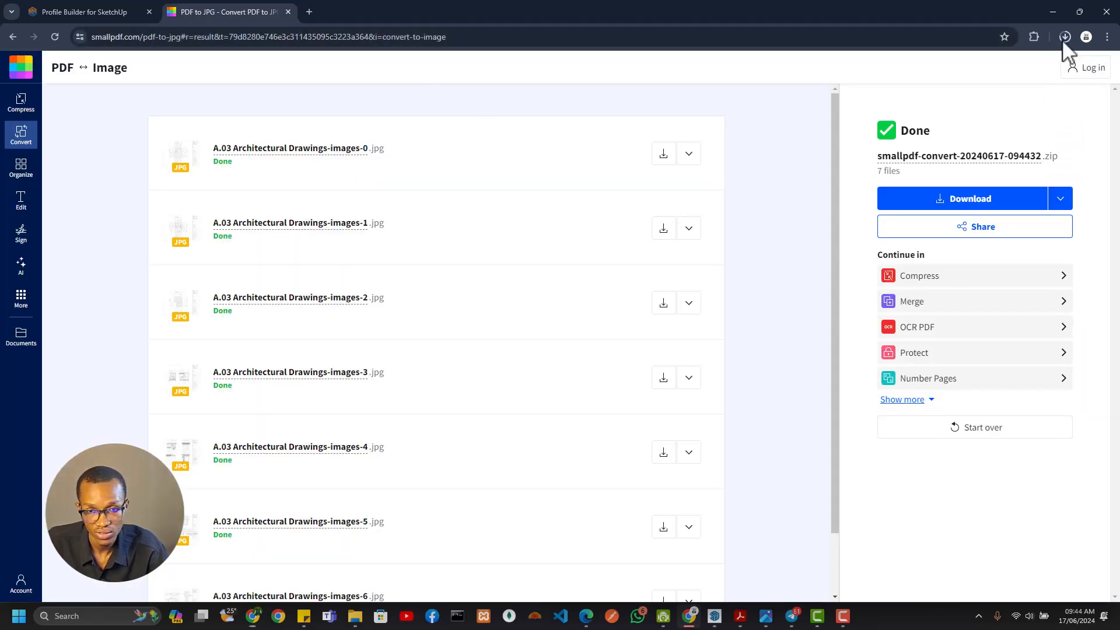
{"action": "key", "text": "alt+Tab"}
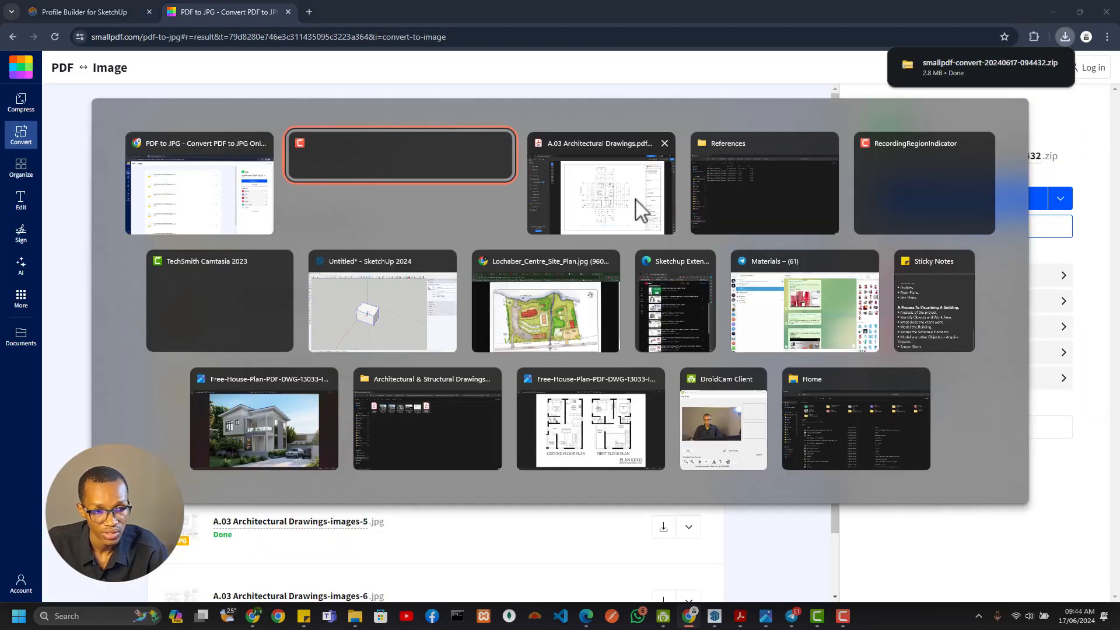
{"action": "left_click", "coordinate": [751, 193]}
{"action": "key", "text": "alt+Tab"}
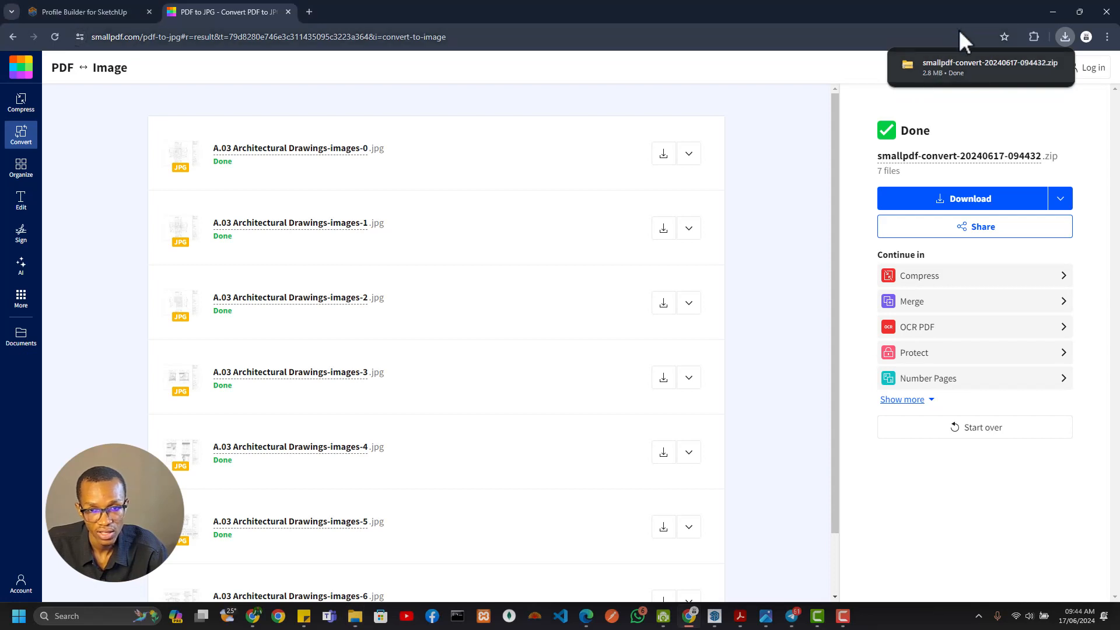
{"action": "left_click_drag", "start_coordinate": [982, 67], "coordinate": [332, 258]}
{"action": "key", "text": "alt+Tab"}
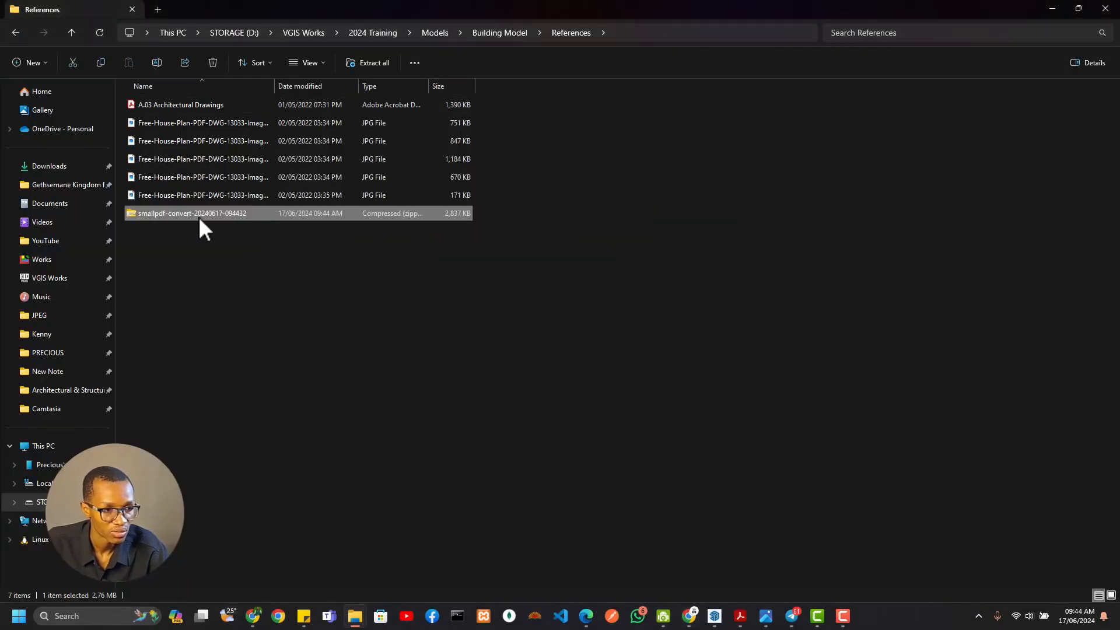
{"action": "right_click", "coordinate": [207, 219]}
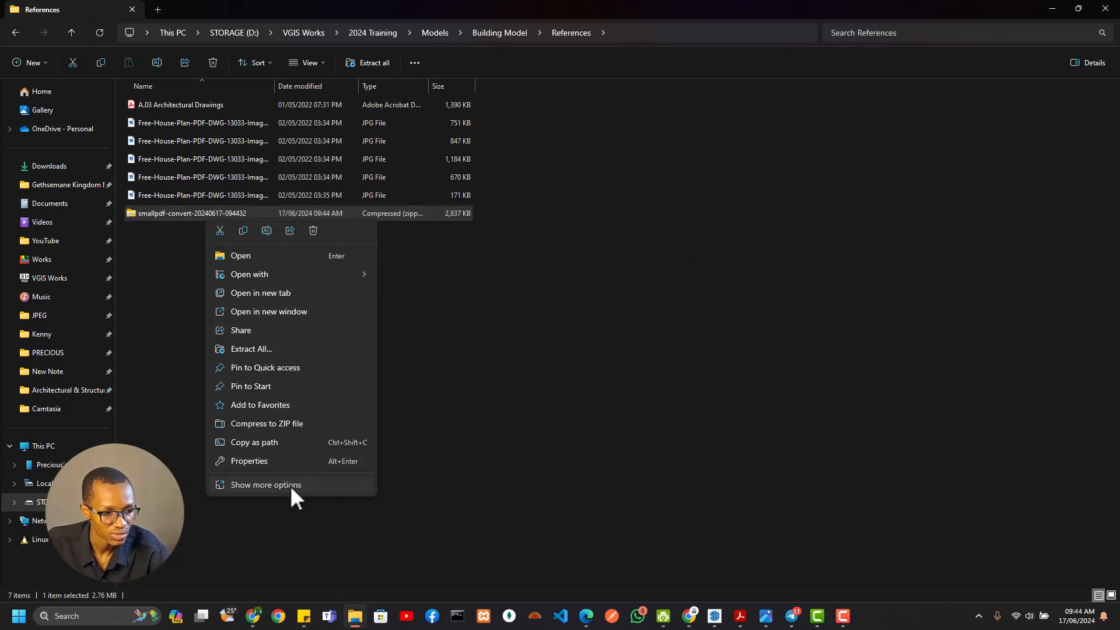
{"action": "left_click", "coordinate": [148, 373]}
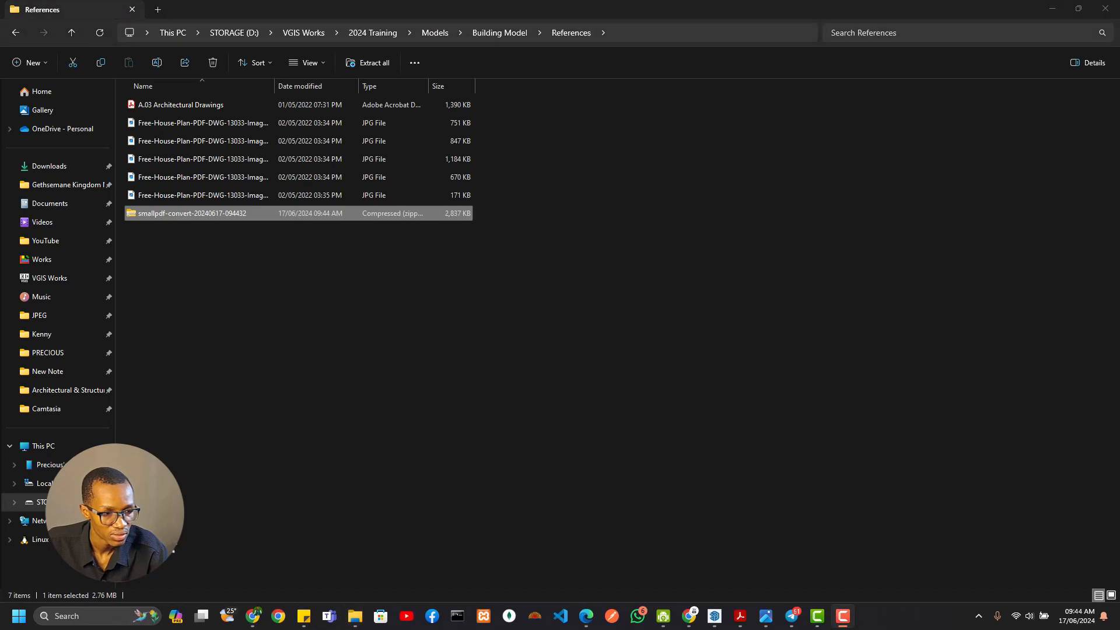
{"action": "right_click", "coordinate": [193, 215]}
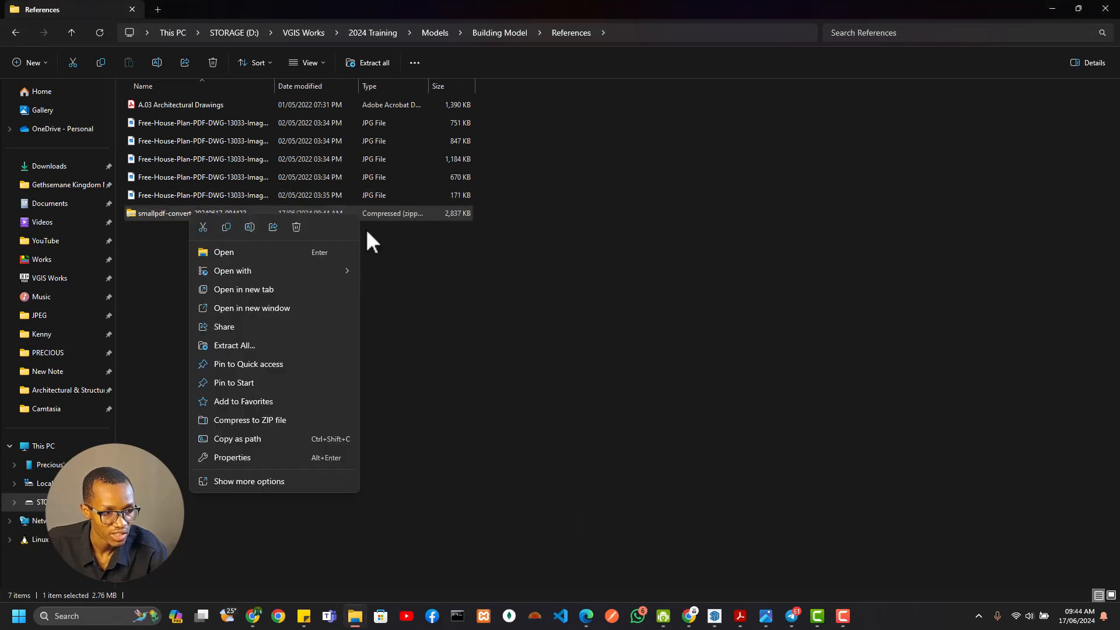
{"action": "left_click", "coordinate": [282, 483]}
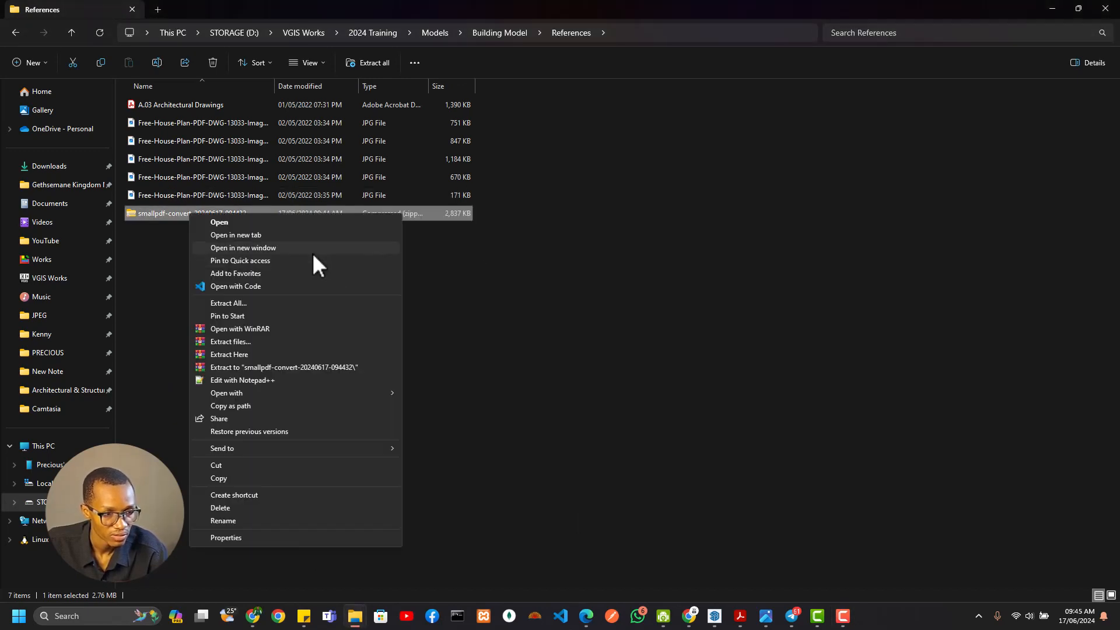
{"action": "left_click", "coordinate": [253, 367]}
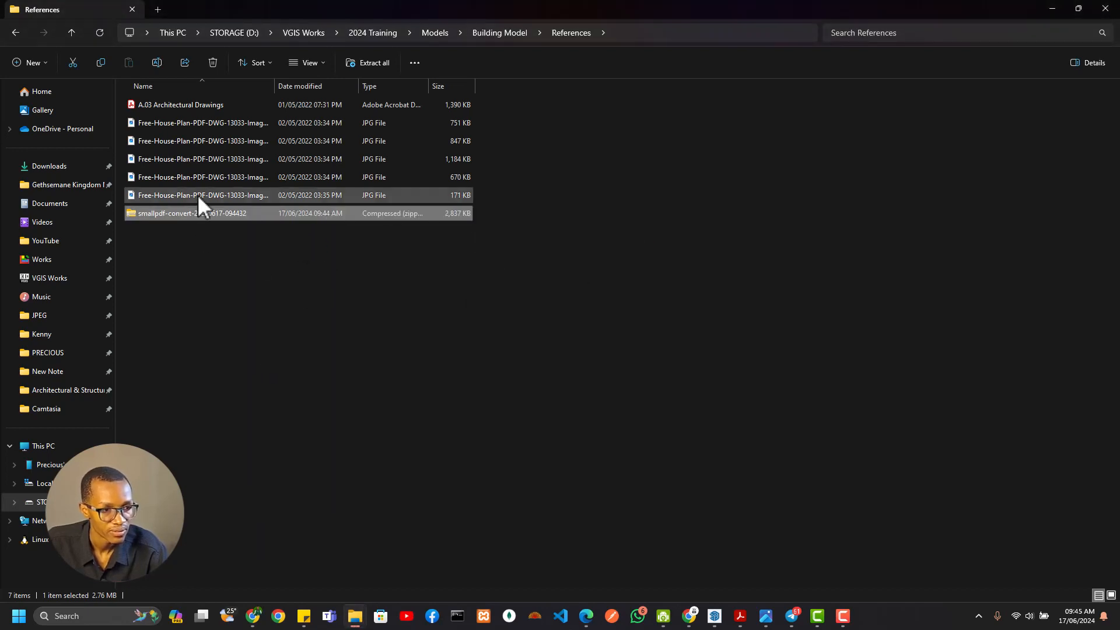
Open A.03 Architectural Drawings-images-0 from the extracted folder, check the floor plan's dimension text up close, and close the image
{"action": "double_click", "coordinate": [203, 229]}
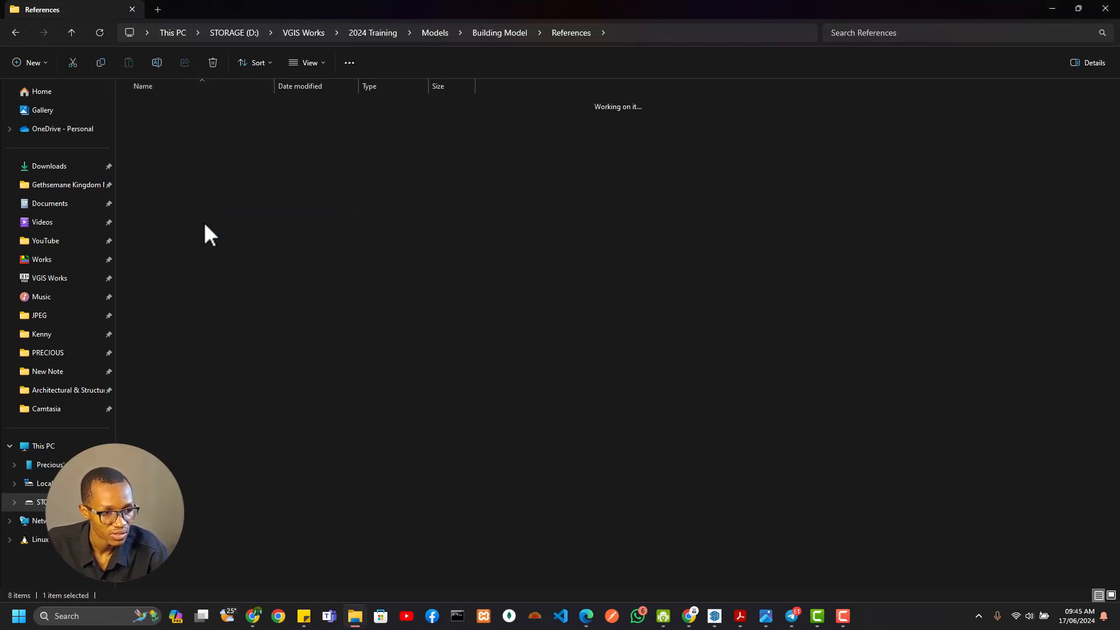
{"action": "left_click", "coordinate": [170, 128]}
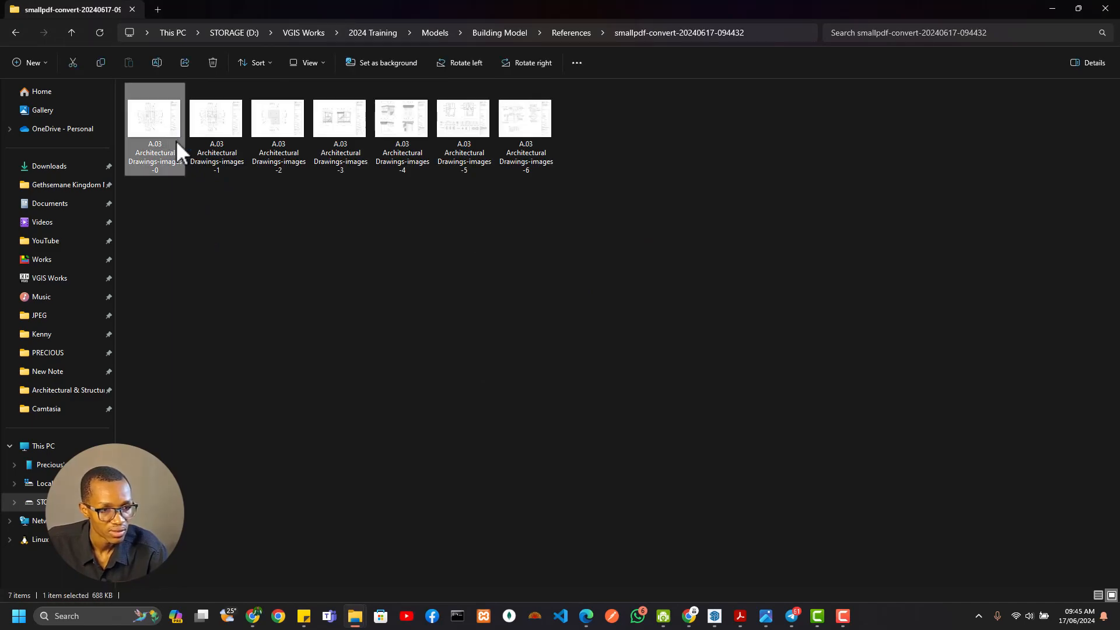
{"action": "key", "text": "Return"}
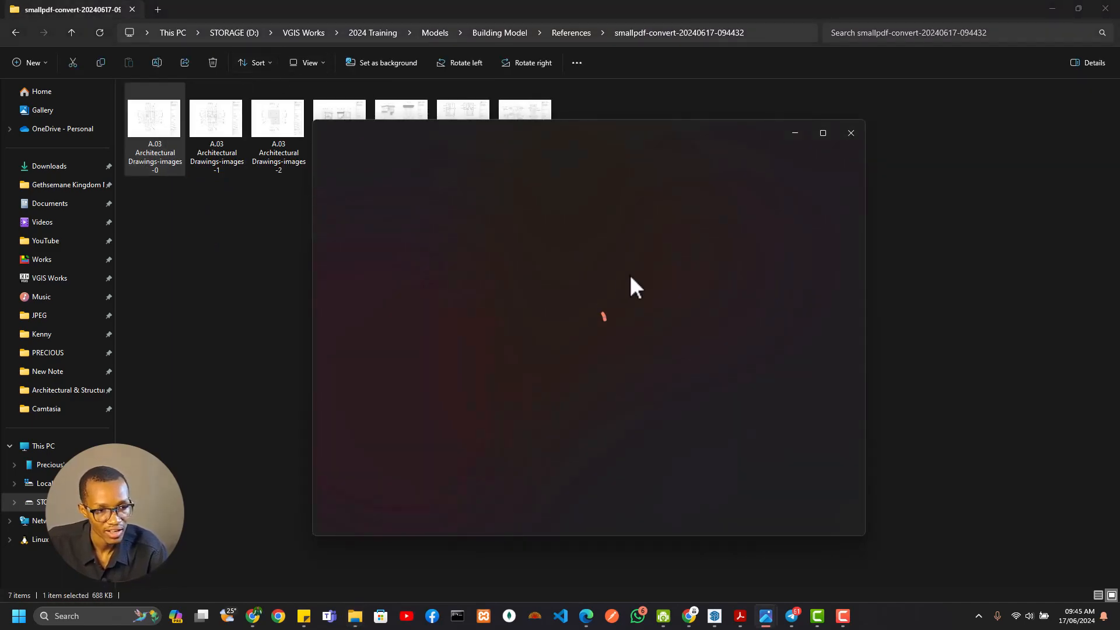
{"action": "scroll", "coordinate": [552, 333], "scroll_direction": "up", "scroll_amount": 8}
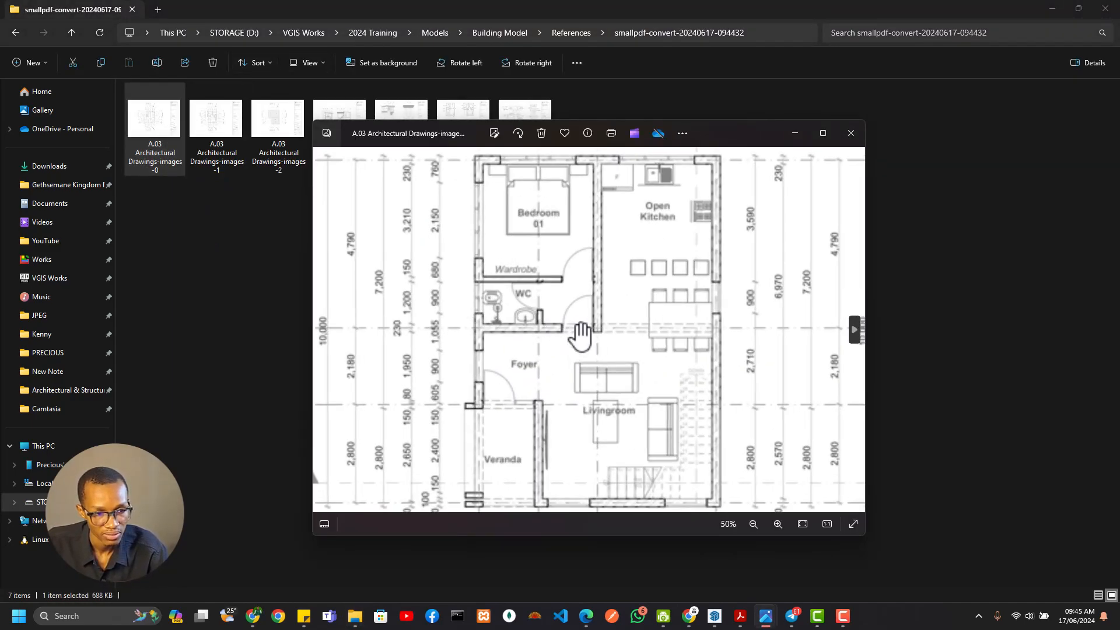
{"action": "left_click_drag", "start_coordinate": [416, 275], "coordinate": [773, 318]}
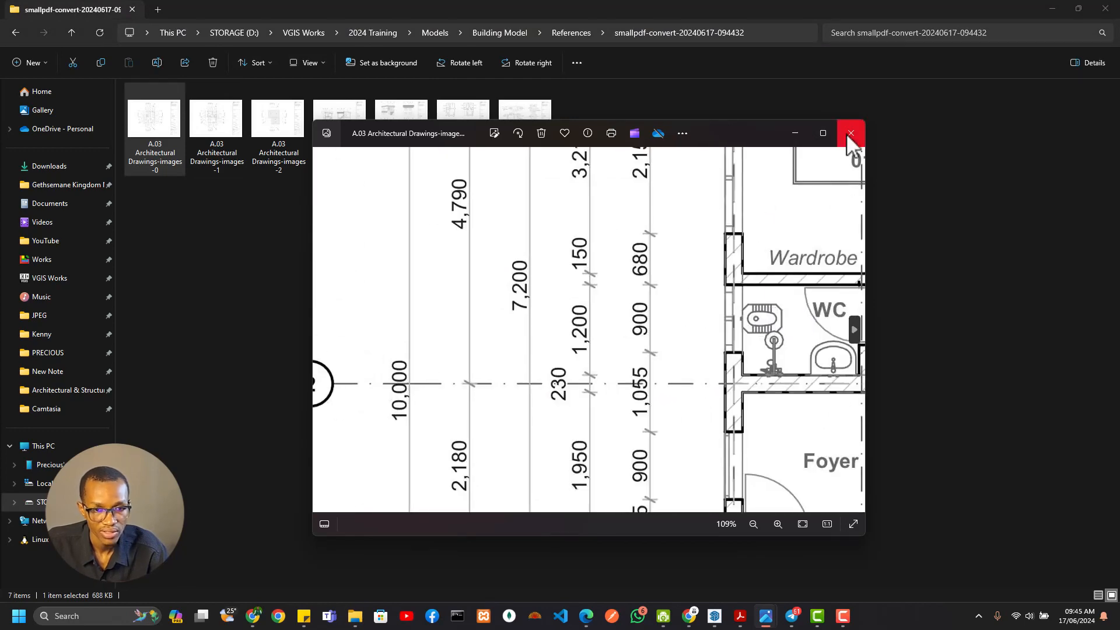
{"action": "left_click", "coordinate": [850, 133]}
Switch to SketchUp 2024 and dock the floating mirror and Fredo6_JointPushPull toolbars beside the existing ones
{"action": "left_click", "coordinate": [715, 616]}
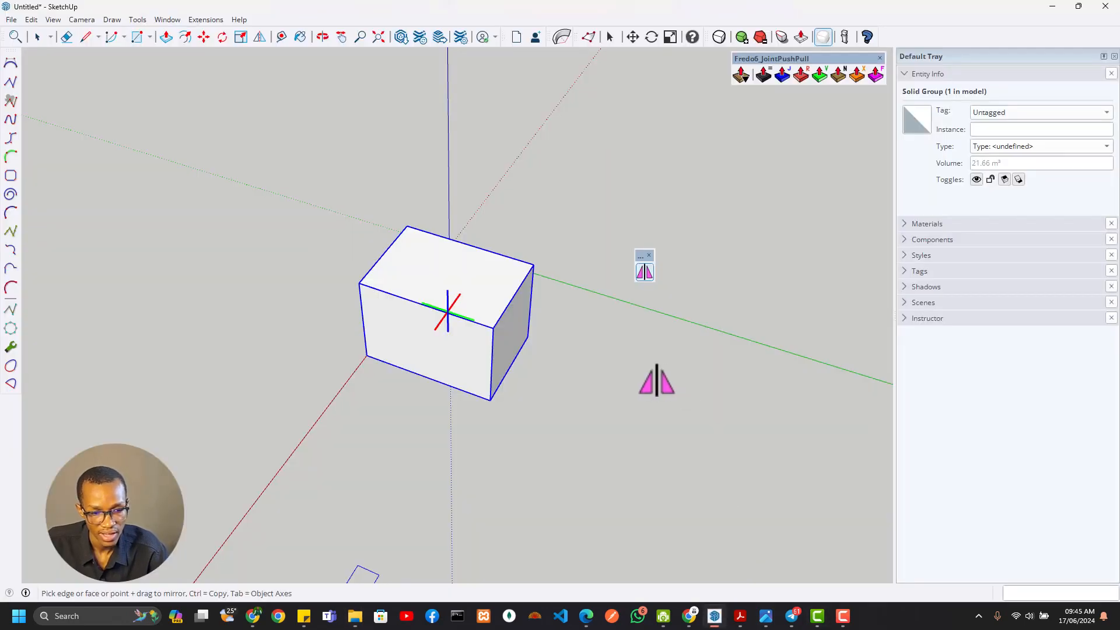
{"action": "scroll", "coordinate": [531, 300], "scroll_direction": "down", "scroll_amount": 3}
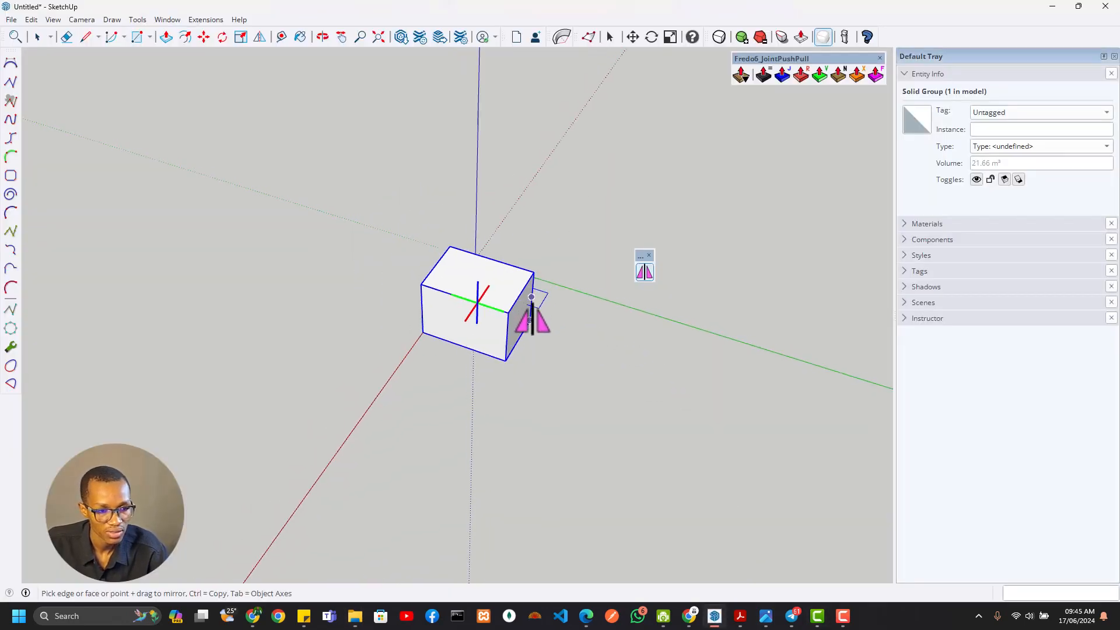
{"action": "left_click", "coordinate": [37, 38]}
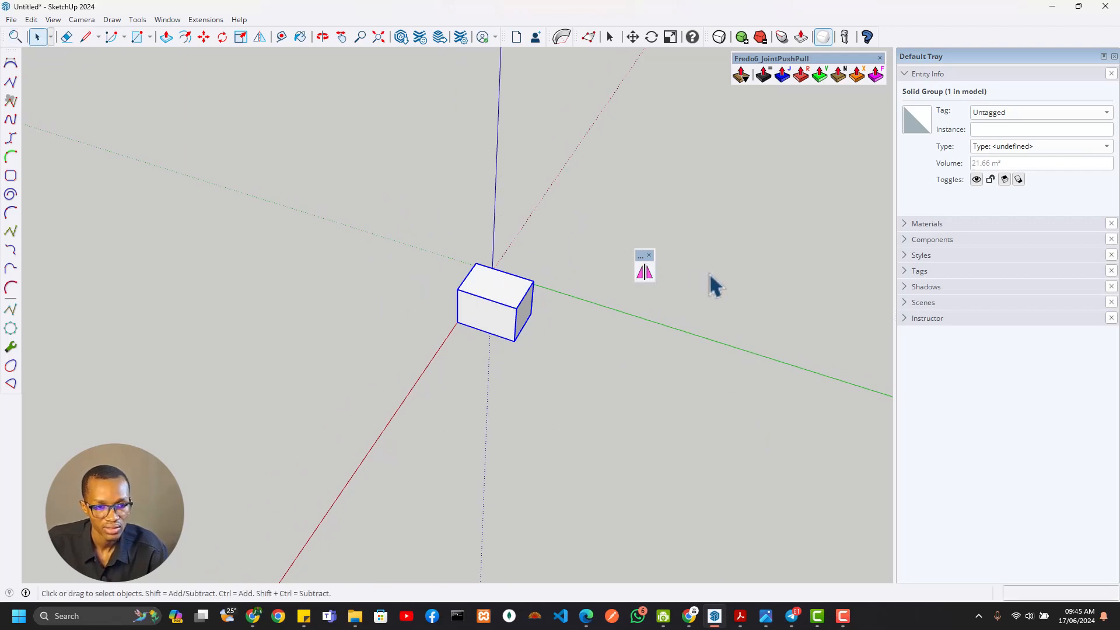
{"action": "left_click_drag", "start_coordinate": [644, 256], "coordinate": [887, 23]}
{"action": "left_click_drag", "start_coordinate": [819, 58], "coordinate": [967, 13]}
Delete the box near the origin to clear the untitled model
{"action": "left_click", "coordinate": [528, 309]}
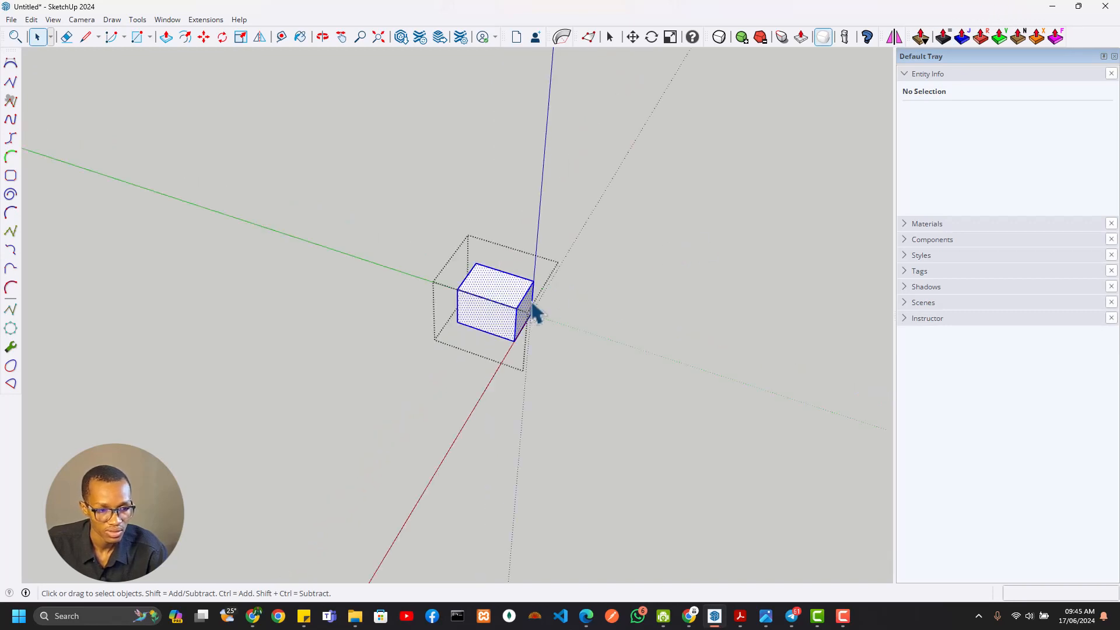
{"action": "key", "text": "Delete"}
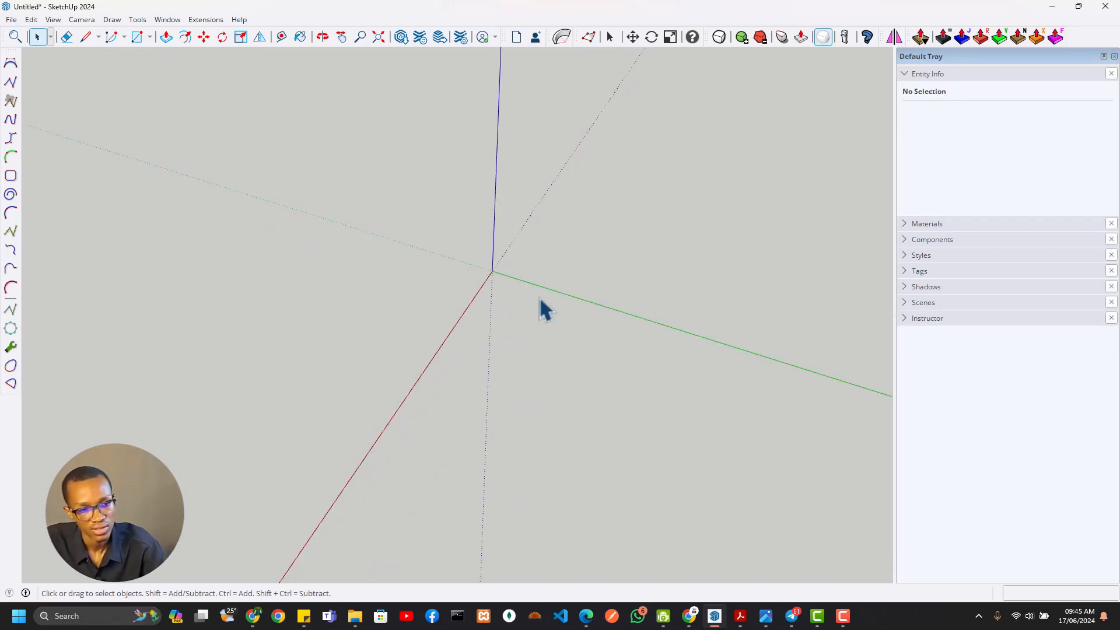
{"action": "middle_click_drag", "start_coordinate": [545, 309], "coordinate": [454, 246]}
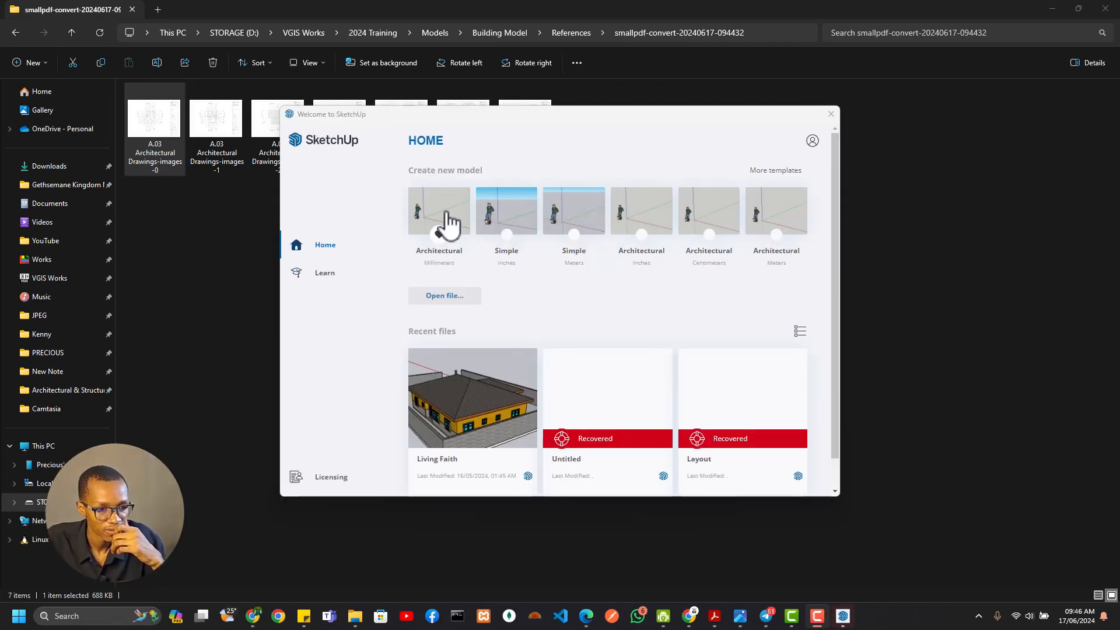
Create a new model in SketchUp Pro 2023 from the Architectural Millimeters template and turn off the computer's Wi-Fi
{"action": "left_click", "coordinate": [450, 211]}
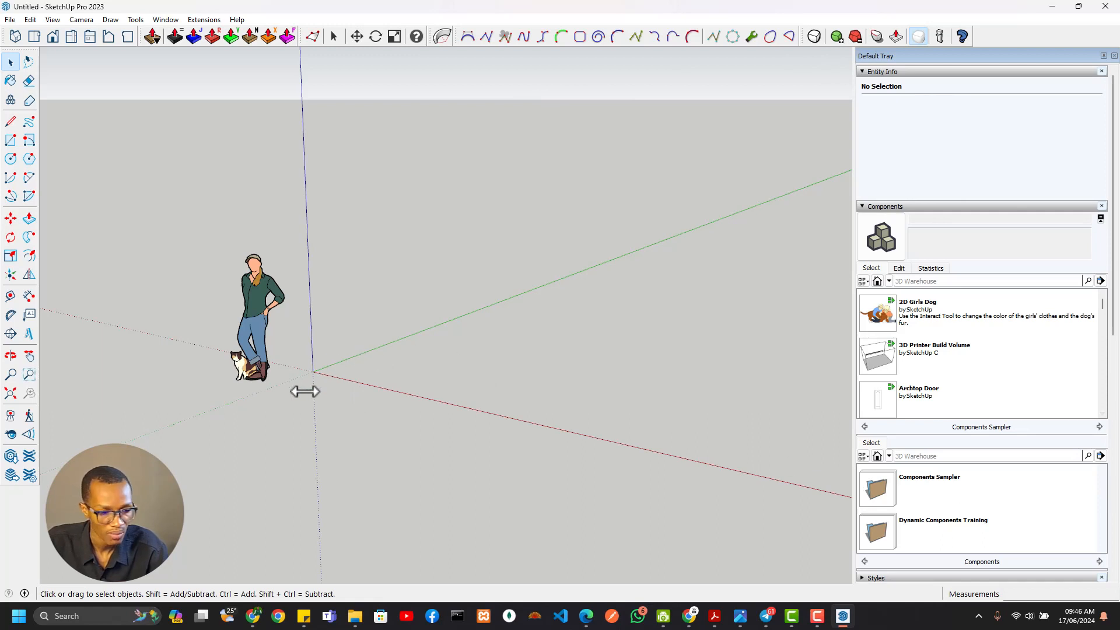
{"action": "left_click", "coordinate": [1019, 615]}
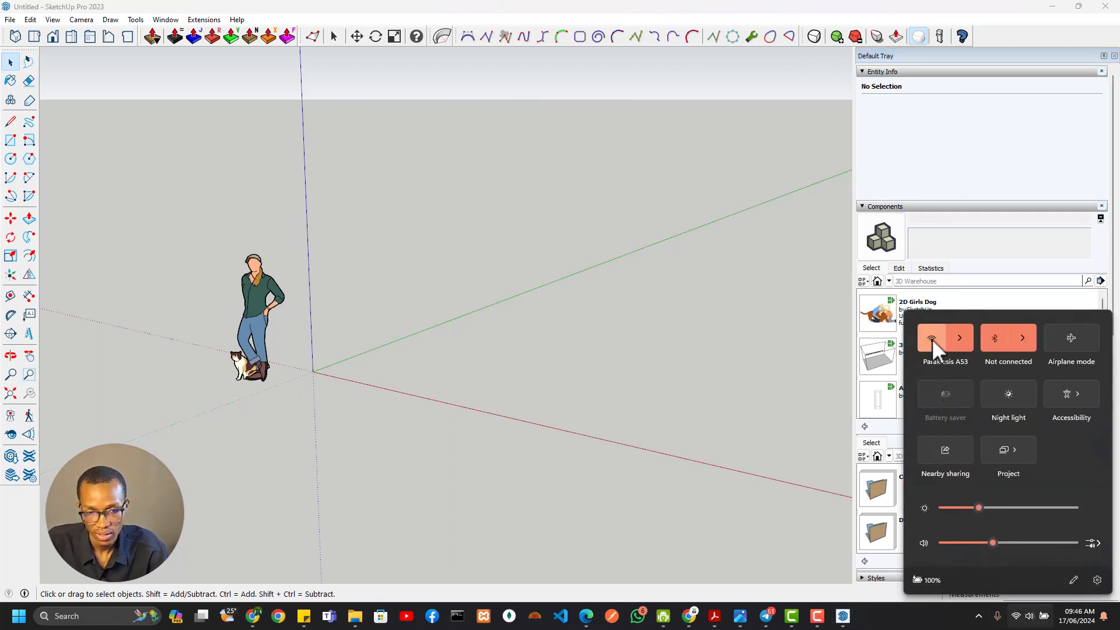
{"action": "left_click", "coordinate": [932, 342]}
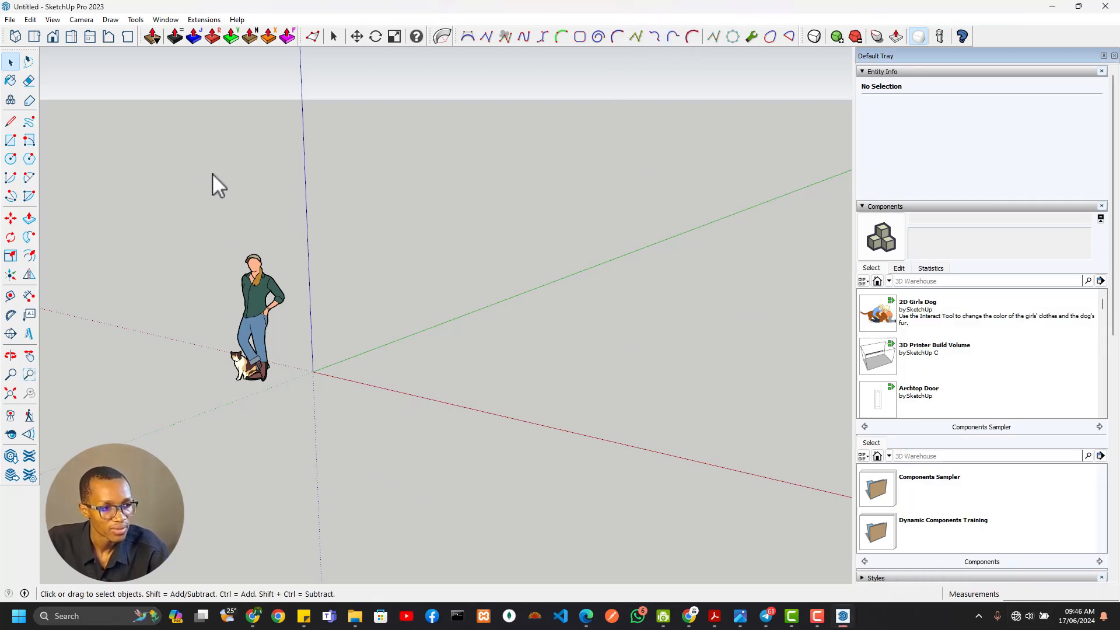
Delete the default standing figure with the cat from the new model
{"action": "left_click", "coordinate": [280, 353]}
{"action": "key", "text": "Delete"}
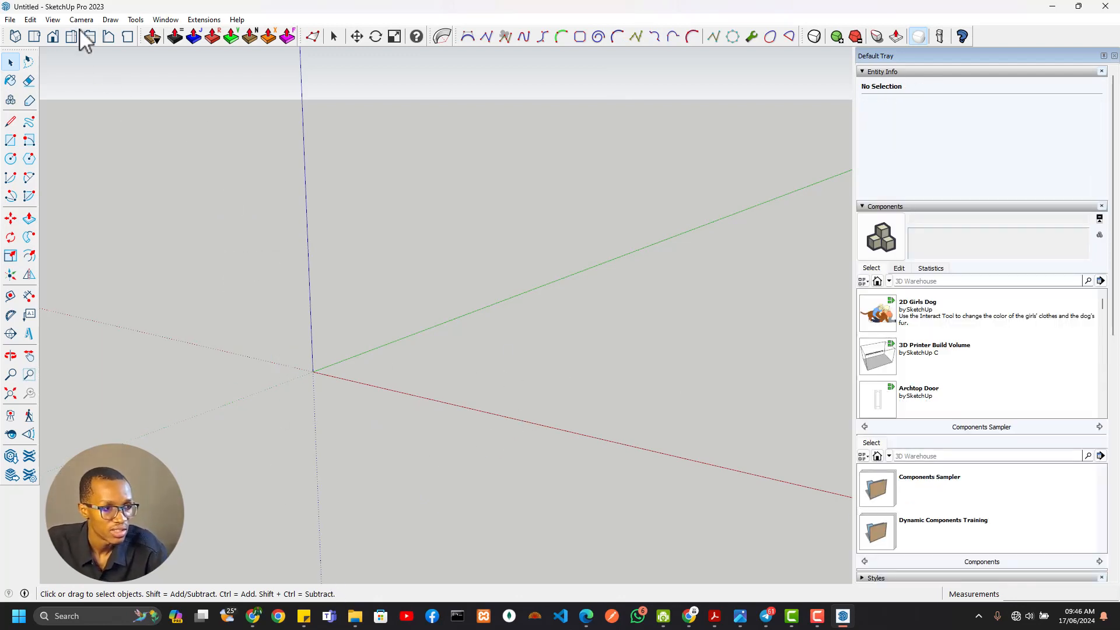
{"action": "scroll", "coordinate": [161, 292], "scroll_direction": "down", "scroll_amount": 2}
{"action": "scroll", "coordinate": [173, 284], "scroll_direction": "up", "scroll_amount": 1}
{"action": "middle_click_drag", "start_coordinate": [172, 284], "coordinate": [376, 609]}
Import A.03 Architectural Drawings-images-0 from the smallpdf-convert folder into the SketchUp model, placing it flat on the ground with a corner at the origin
{"action": "mouse_move", "coordinate": [355, 618]}
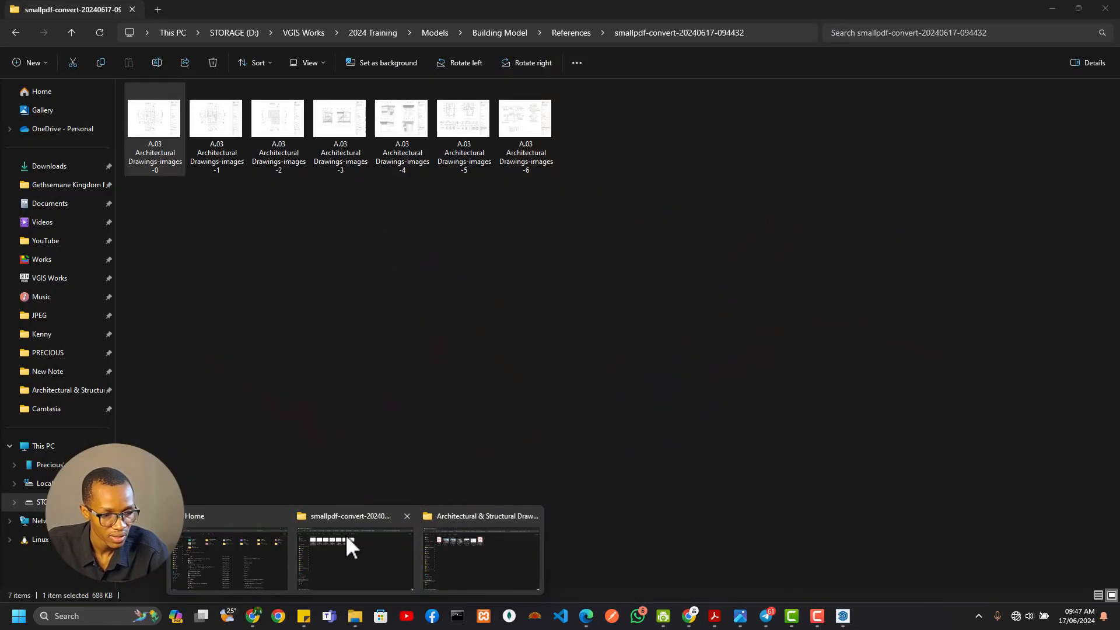
{"action": "left_click", "coordinate": [350, 547]}
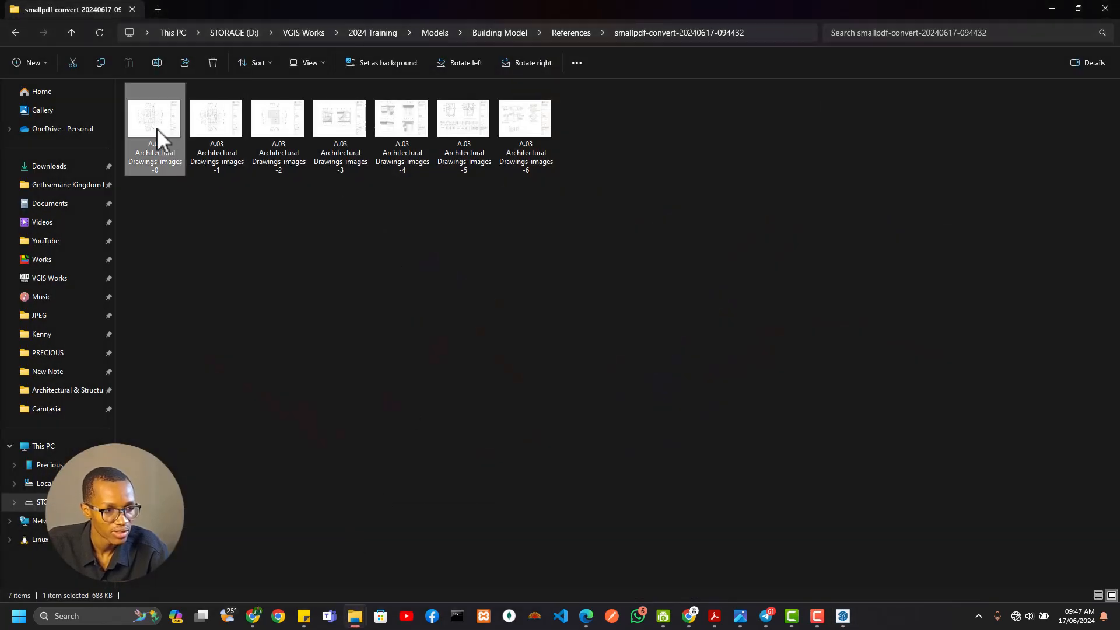
{"action": "mouse_move", "coordinate": [156, 128]}
{"action": "left_mouse_down"}
{"action": "mouse_move", "coordinate": [345, 258]}
{"action": "mouse_move", "coordinate": [428, 248]}
{"action": "mouse_move", "coordinate": [282, 311]}
{"action": "mouse_move", "coordinate": [246, 304]}
{"action": "left_mouse_up"}
{"action": "key", "text": "alt+Tab"}
{"action": "middle_click_drag", "start_coordinate": [357, 295], "coordinate": [507, 509]}
{"action": "middle_click_drag", "start_coordinate": [436, 355], "coordinate": [423, 372]}
Examine the imported ground floor plan image and read the building's overall dimensions along its north and west sides
{"action": "key", "text": "q"}
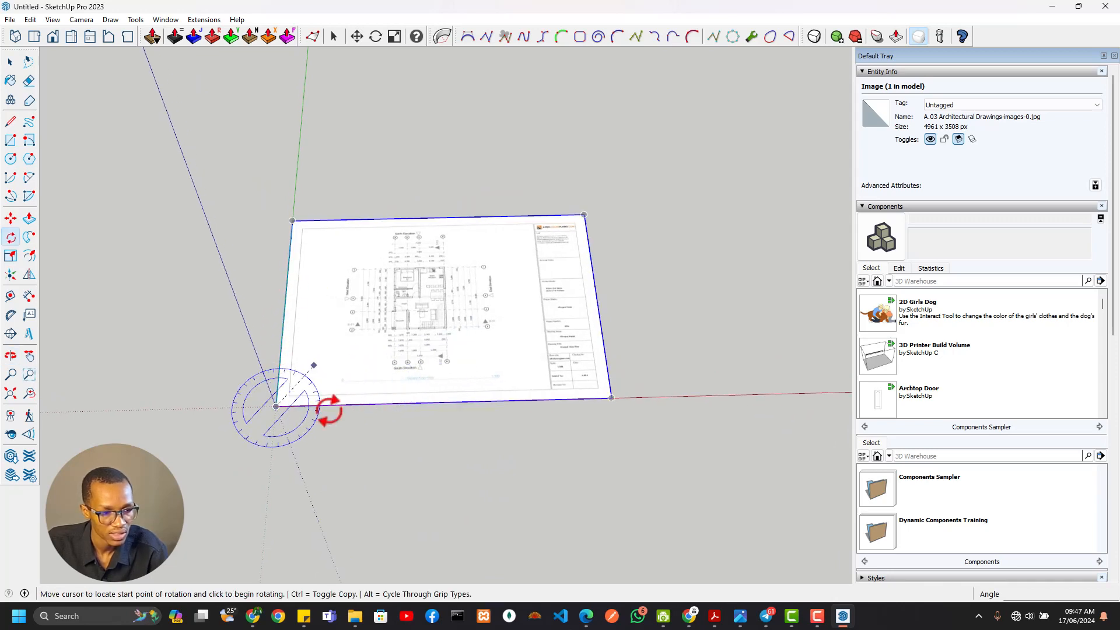
{"action": "key", "text": "Escape"}
{"action": "scroll", "coordinate": [408, 326], "scroll_direction": "up", "scroll_amount": 6}
{"action": "middle_click_drag", "start_coordinate": [408, 370], "coordinate": [361, 421]}
{"action": "scroll", "coordinate": [387, 385], "scroll_direction": "down", "scroll_amount": 4}
{"action": "middle_click_drag", "start_coordinate": [387, 385], "coordinate": [445, 293]}
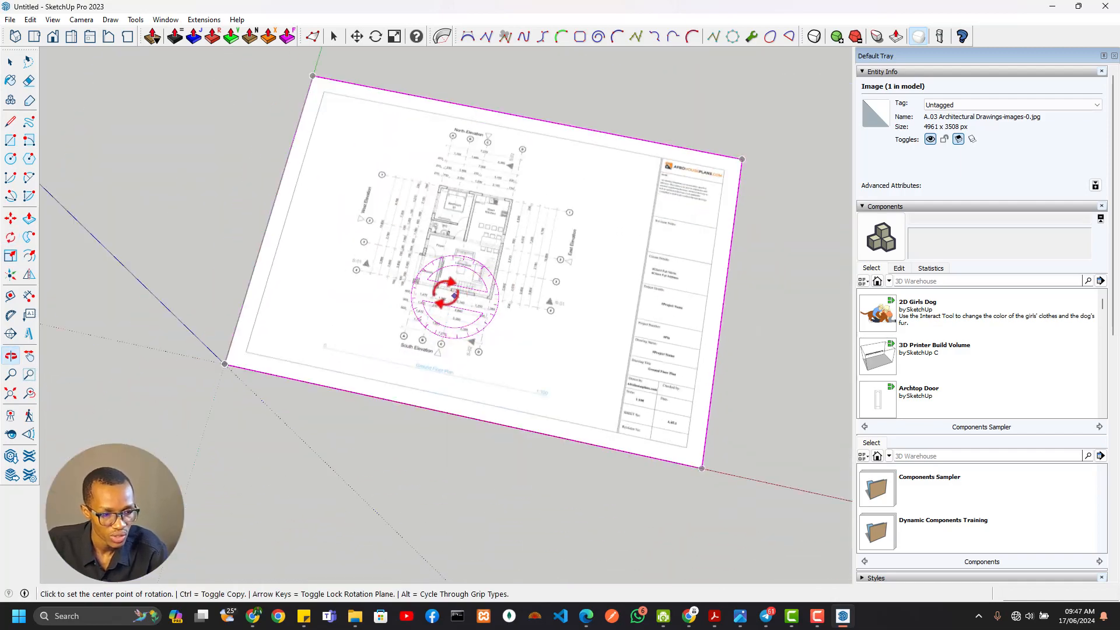
{"action": "scroll", "coordinate": [447, 220], "scroll_direction": "up", "scroll_amount": 6}
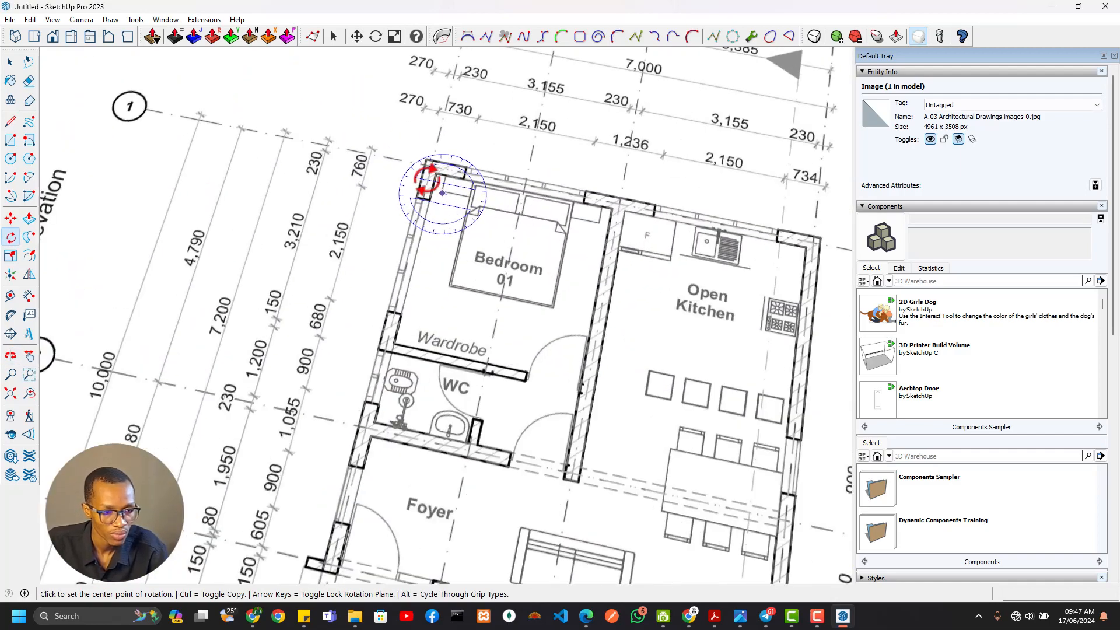
{"action": "scroll", "coordinate": [257, 239], "scroll_direction": "down", "scroll_amount": 2}
{"action": "scroll", "coordinate": [275, 272], "scroll_direction": "down", "scroll_amount": 2}
{"action": "middle_click_drag", "start_coordinate": [337, 300], "coordinate": [459, 207], "text": "shift"}
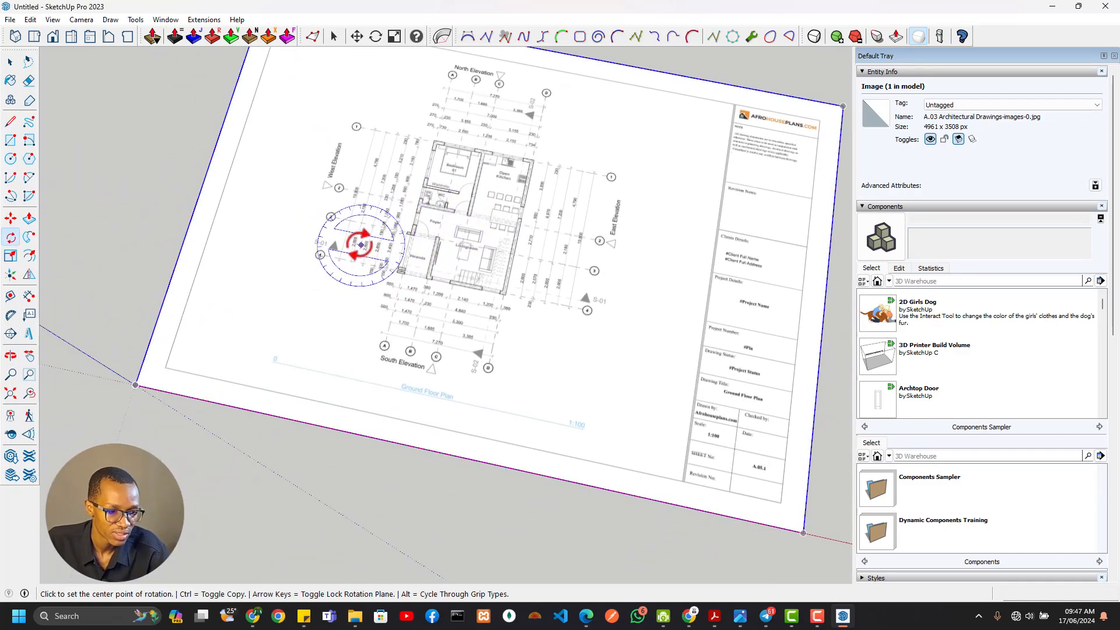
{"action": "middle_click_drag", "start_coordinate": [319, 328], "coordinate": [343, 387], "text": "shift"}
{"action": "scroll", "coordinate": [466, 267], "scroll_direction": "up", "scroll_amount": 6}
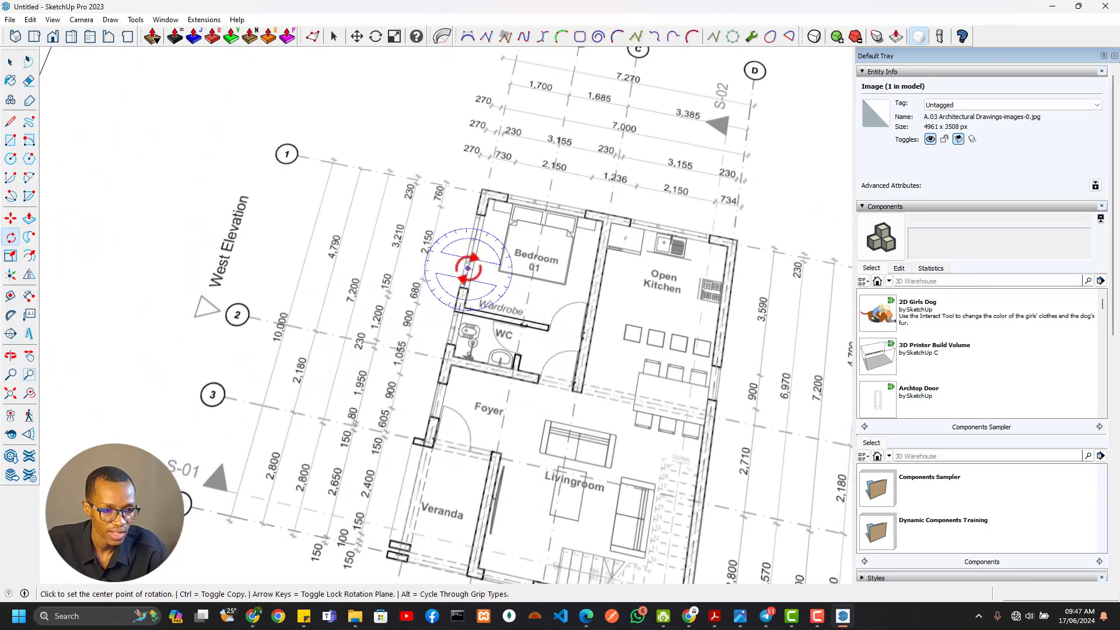
{"action": "scroll", "coordinate": [466, 273], "scroll_direction": "down", "scroll_amount": 4}
{"action": "scroll", "coordinate": [465, 273], "scroll_direction": "down", "scroll_amount": 4}
{"action": "scroll", "coordinate": [467, 281], "scroll_direction": "up", "scroll_amount": 6}
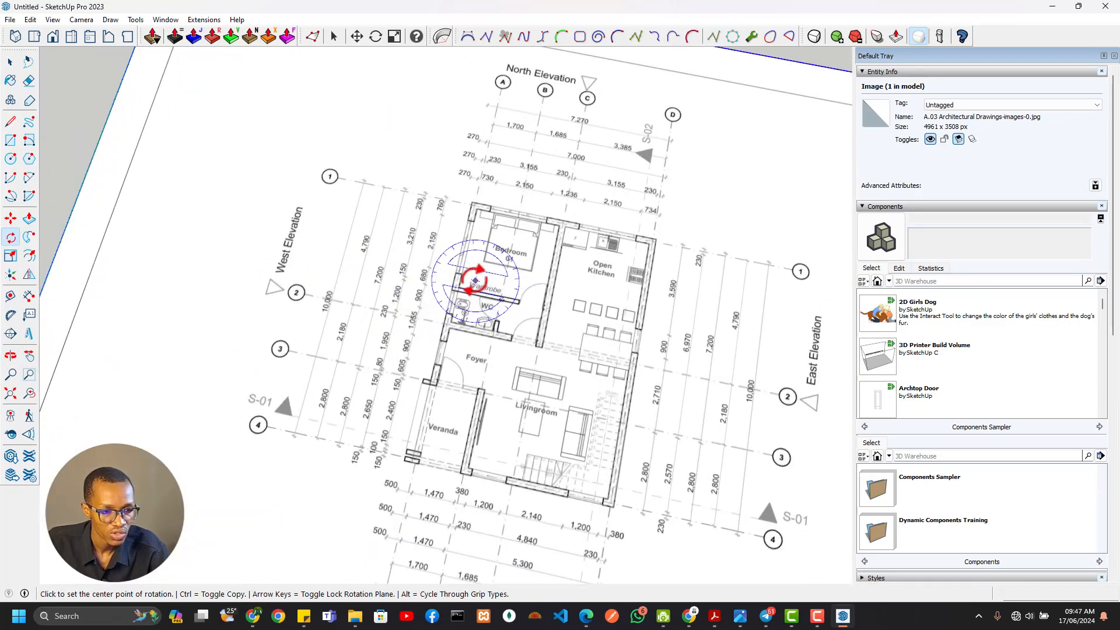
{"action": "scroll", "coordinate": [482, 189], "scroll_direction": "down", "scroll_amount": 4}
{"action": "middle_click_drag", "start_coordinate": [497, 283], "coordinate": [401, 327], "text": "shift"}
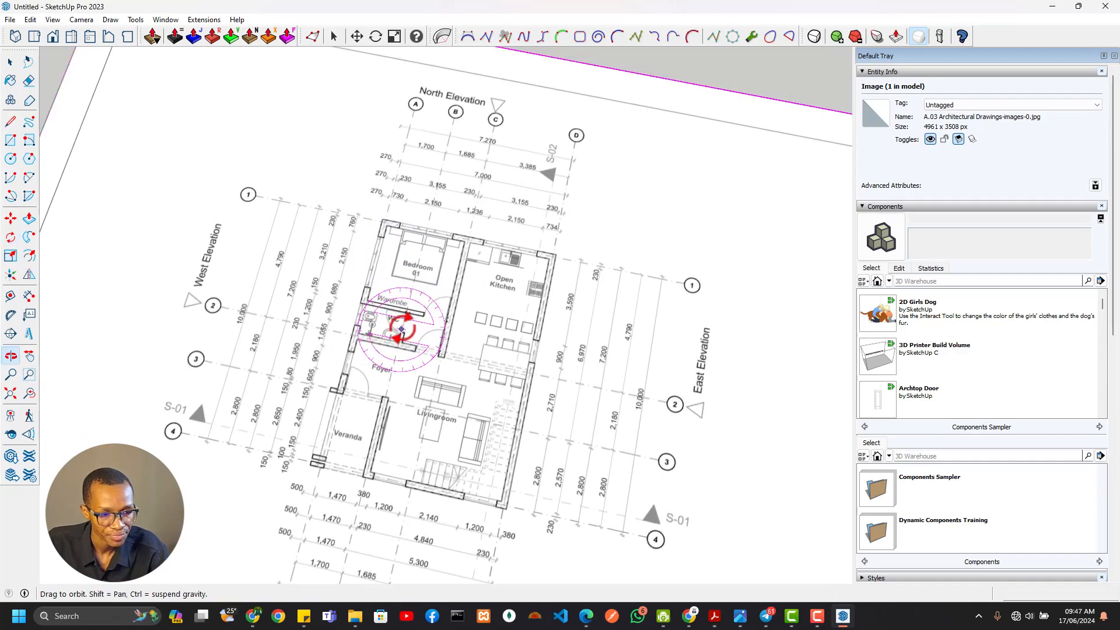
{"action": "scroll", "coordinate": [437, 233], "scroll_direction": "up", "scroll_amount": 1}
{"action": "middle_click_drag", "start_coordinate": [450, 166], "coordinate": [406, 254], "text": "shift"}
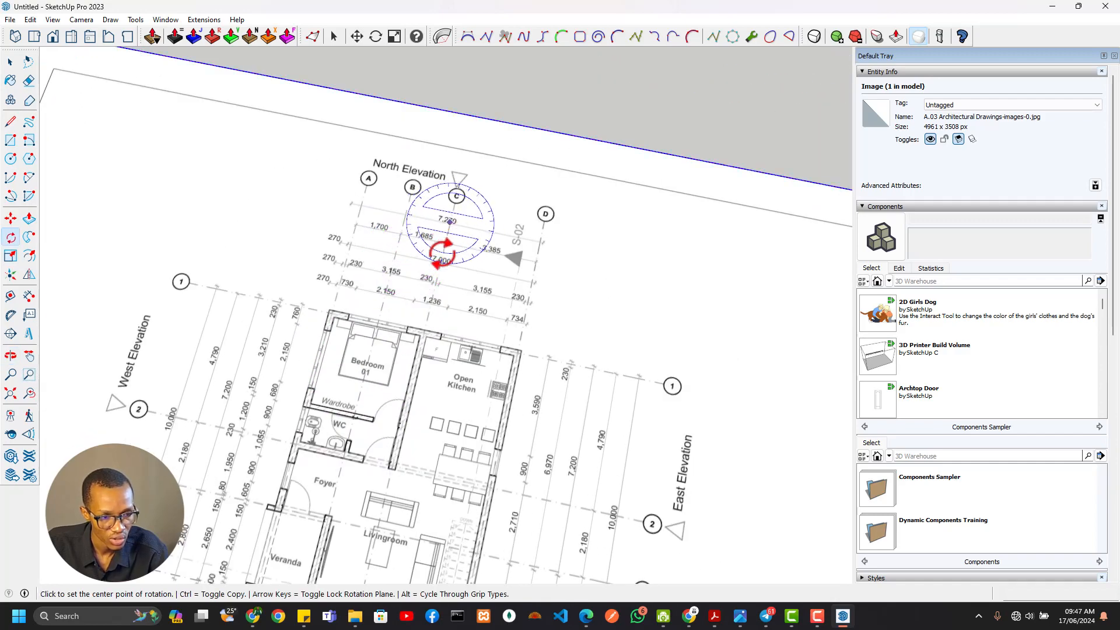
{"action": "middle_click_drag", "start_coordinate": [265, 345], "coordinate": [464, 231], "text": "shift"}
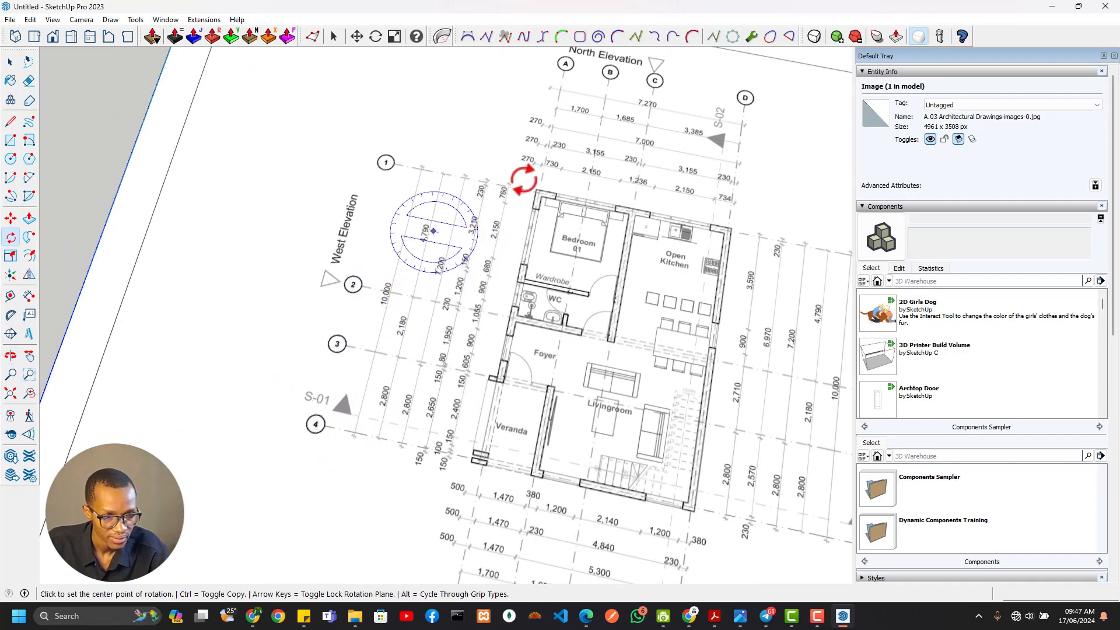
Draw a 7270 by 10000 mm rectangle starting from the plan's north-west outer wall corner
{"action": "scroll", "coordinate": [525, 181], "scroll_direction": "up", "scroll_amount": 3}
{"action": "key", "text": "r"}
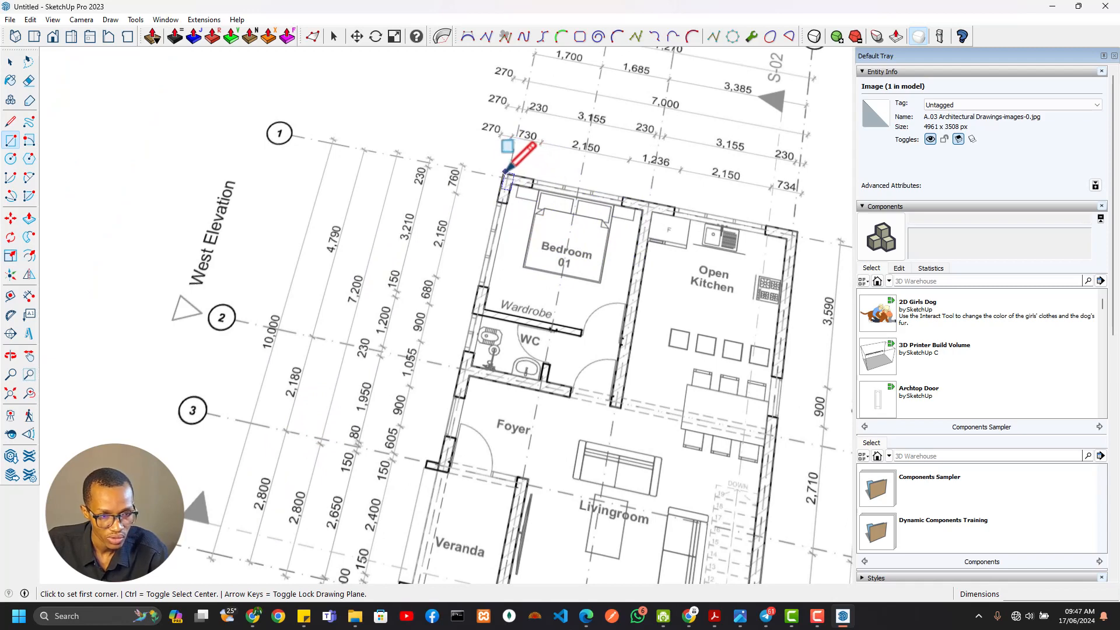
{"action": "left_click", "coordinate": [505, 173]}
{"action": "scroll", "coordinate": [571, 256], "scroll_direction": "down", "scroll_amount": 3}
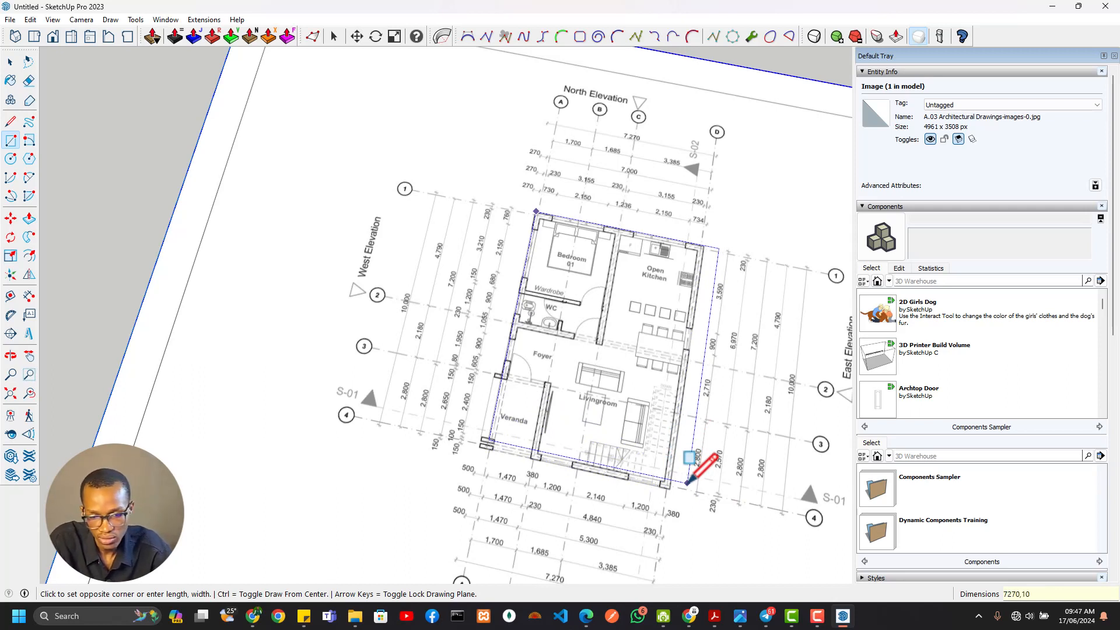
{"action": "key", "text": "Return"}
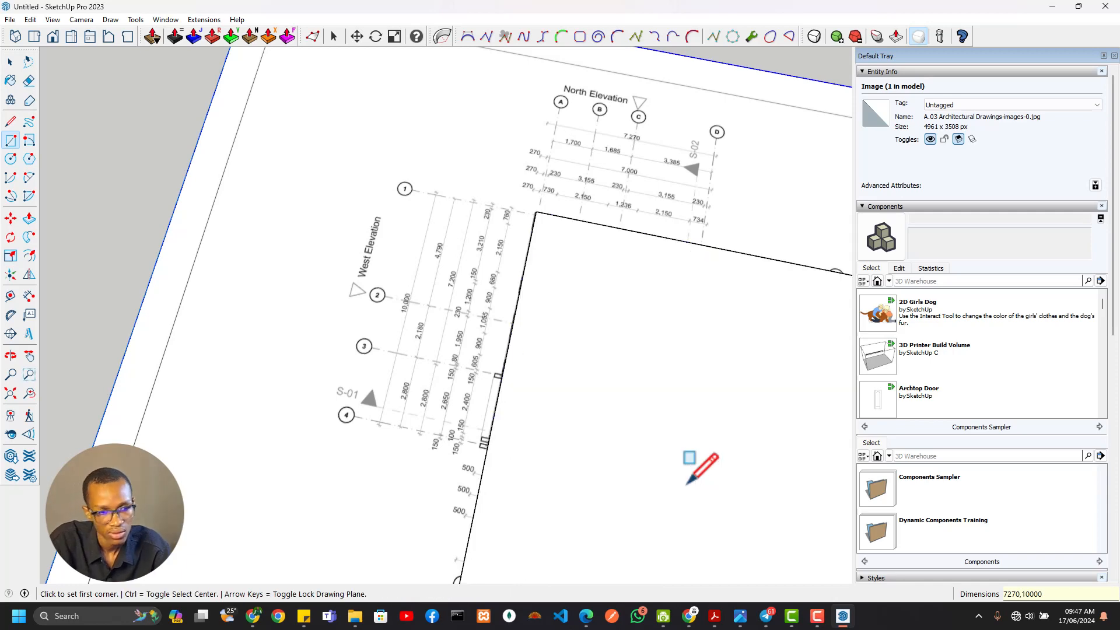
Select the whole new rectangle and measure the distance between its two short edges along the red axis
{"action": "scroll", "coordinate": [635, 417], "scroll_direction": "down", "scroll_amount": 7}
{"action": "middle_click_drag", "start_coordinate": [659, 471], "coordinate": [435, 211], "text": "shift"}
{"action": "scroll", "coordinate": [360, 194], "scroll_direction": "down", "scroll_amount": 3}
{"action": "scroll", "coordinate": [310, 145], "scroll_direction": "up", "scroll_amount": 6}
{"action": "middle_click_drag", "start_coordinate": [309, 155], "coordinate": [325, 236], "text": "shift"}
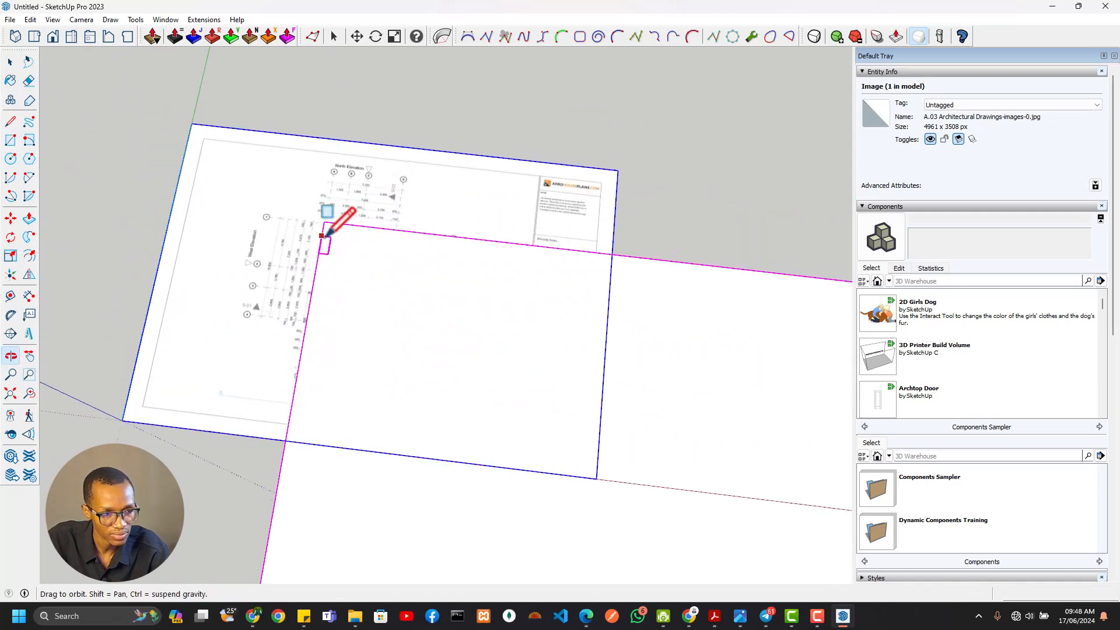
{"action": "scroll", "coordinate": [324, 234], "scroll_direction": "down", "scroll_amount": 5}
{"action": "key", "text": "space"}
{"action": "left_click", "coordinate": [390, 269]}
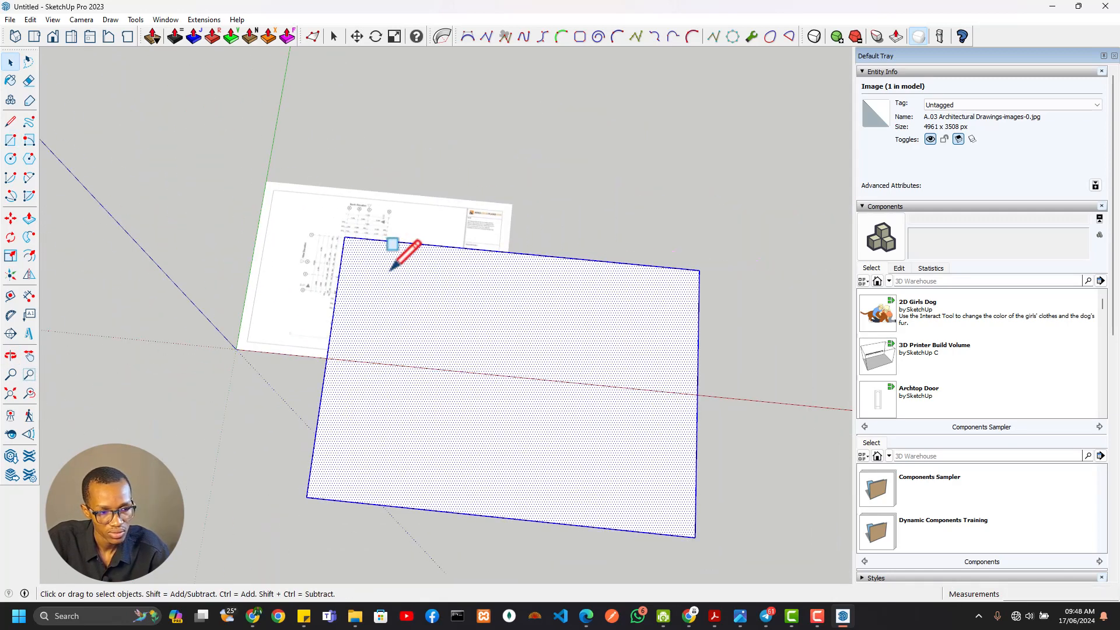
{"action": "key", "text": "t"}
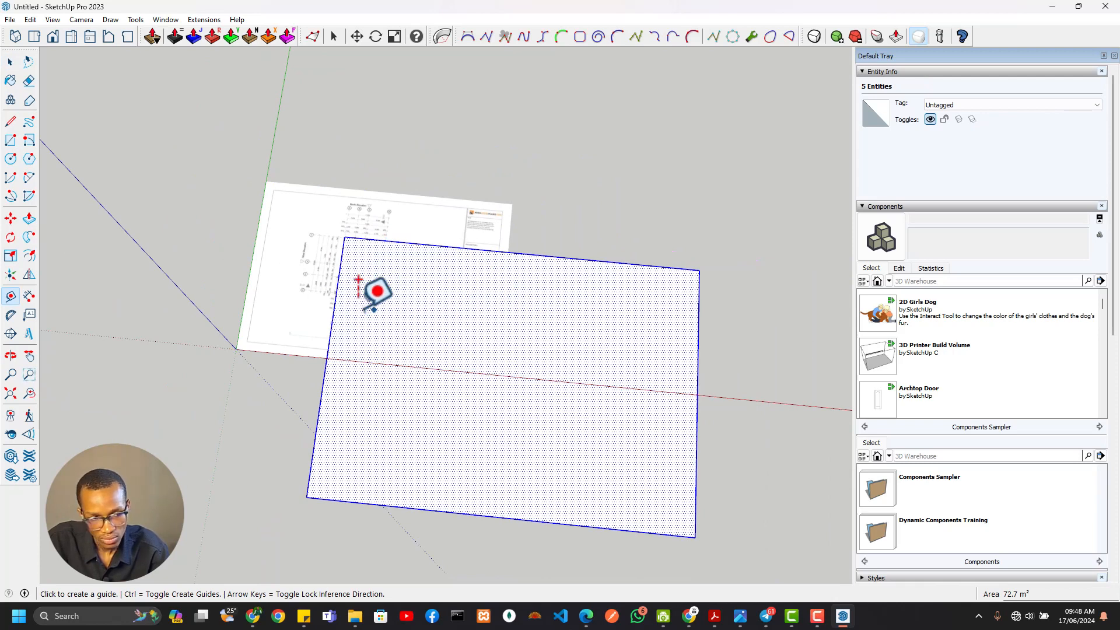
{"action": "left_click", "coordinate": [335, 301]}
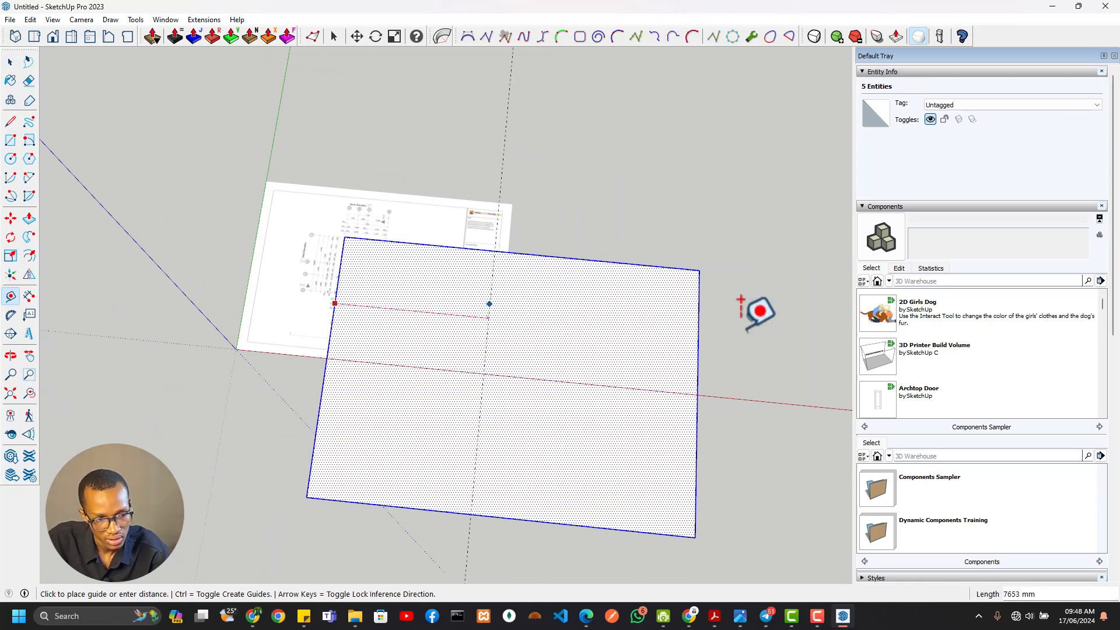
{"action": "left_click", "coordinate": [698, 337]}
Rotate the rectangle 90 degrees clockwise about its corner on the plan's north-west wall corner
{"action": "key", "text": "q"}
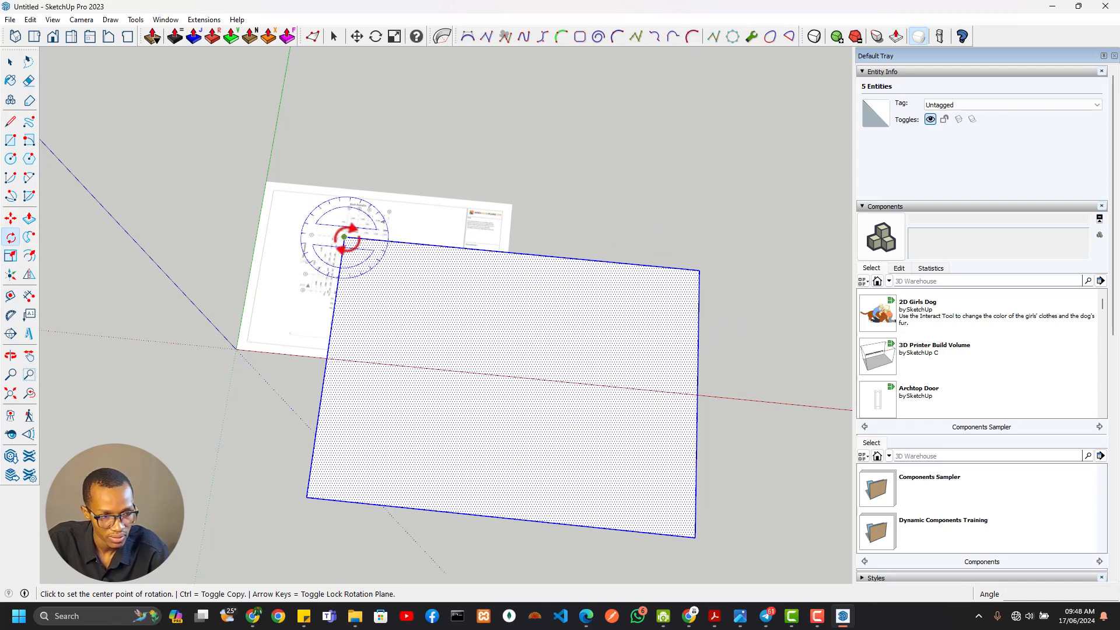
{"action": "left_click", "coordinate": [344, 237]}
{"action": "left_click", "coordinate": [692, 269]}
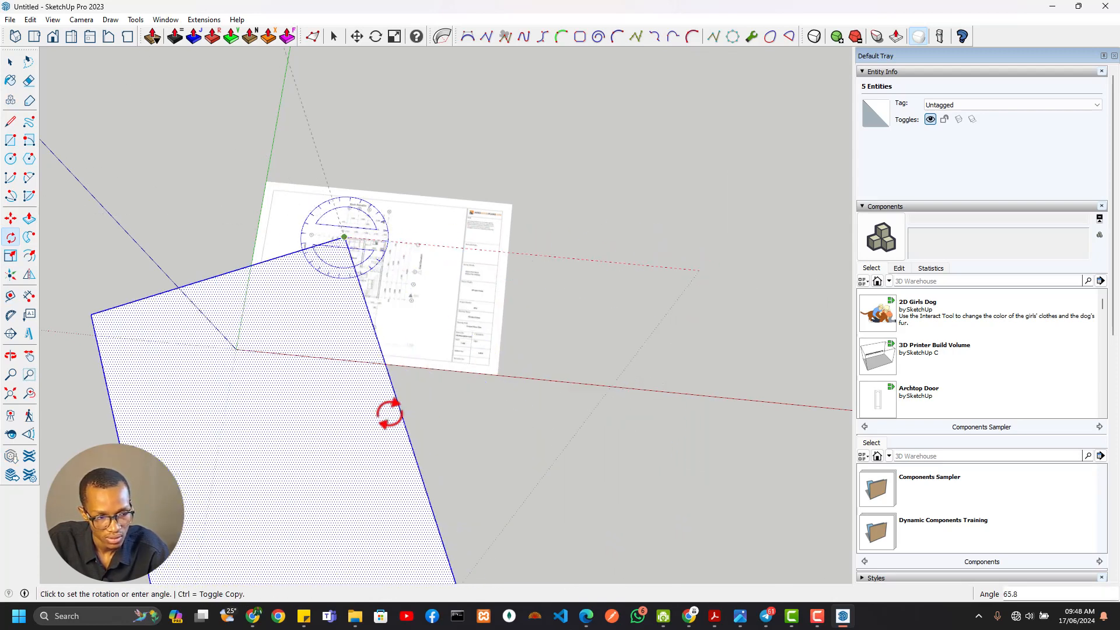
{"action": "left_click", "coordinate": [316, 404]}
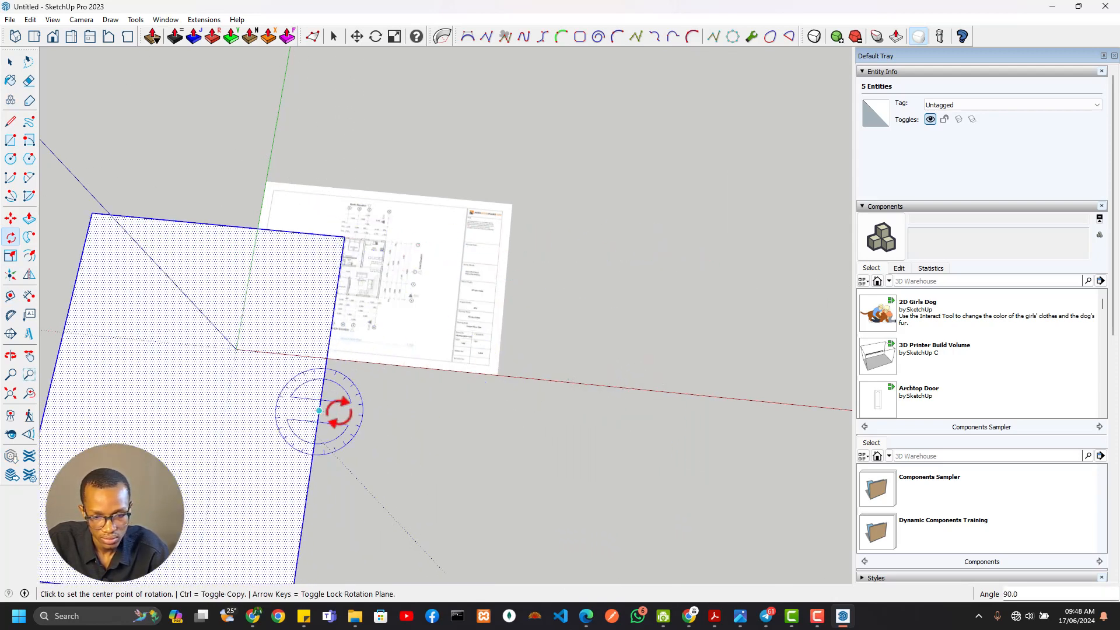
Delete the rectangle's face and make its four remaining edges a group
{"action": "scroll", "coordinate": [344, 372], "scroll_direction": "down", "scroll_amount": 1}
{"action": "middle_click_drag", "start_coordinate": [344, 373], "coordinate": [685, 210], "text": "shift"}
{"action": "scroll", "coordinate": [582, 318], "scroll_direction": "up", "scroll_amount": 6}
{"action": "scroll", "coordinate": [527, 340], "scroll_direction": "down", "scroll_amount": 3}
{"action": "key", "text": "space"}
{"action": "scroll", "coordinate": [598, 259], "scroll_direction": "down", "scroll_amount": 2}
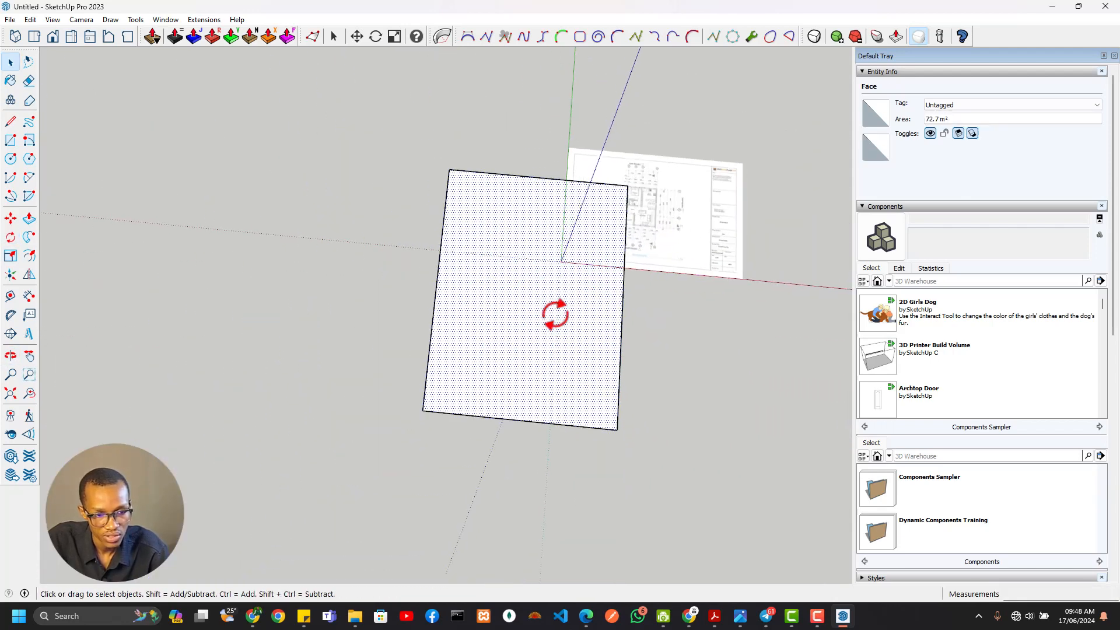
{"action": "key", "text": "Delete"}
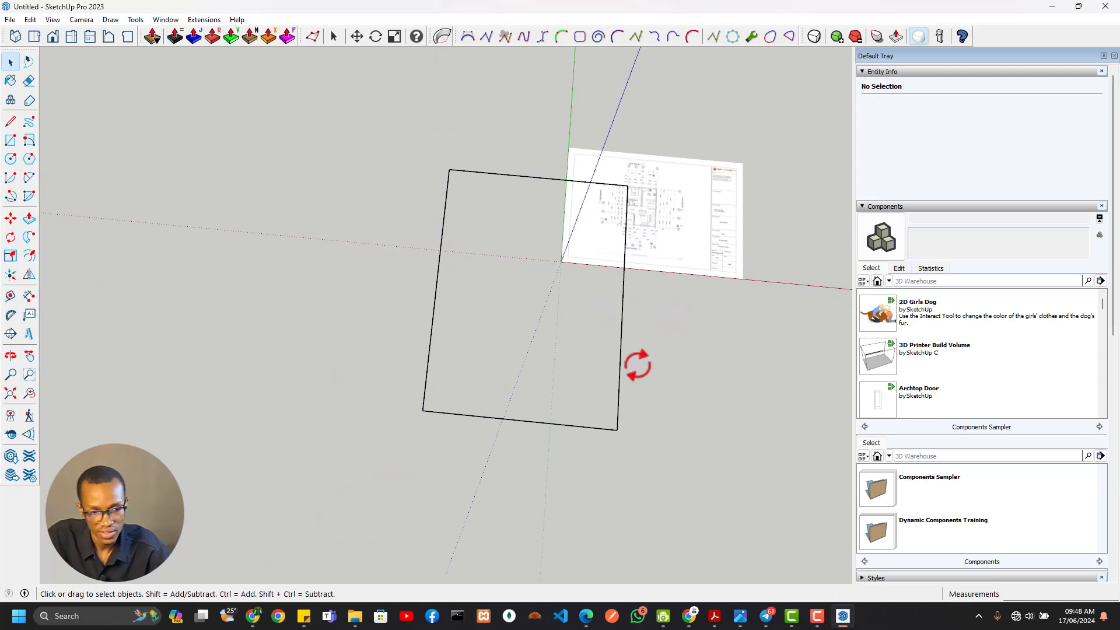
{"action": "right_click", "coordinate": [620, 366]}
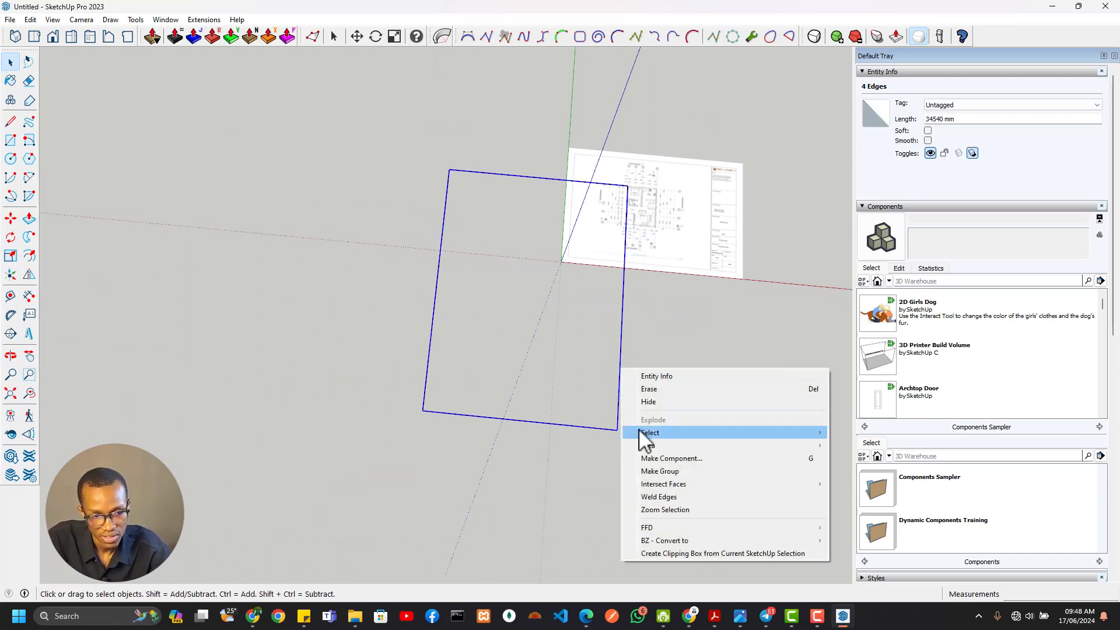
{"action": "left_click", "coordinate": [656, 469]}
Name the rectangle outline group Scale
{"action": "middle_click_drag", "start_coordinate": [655, 408], "coordinate": [508, 274]}
{"action": "left_click", "coordinate": [507, 275]}
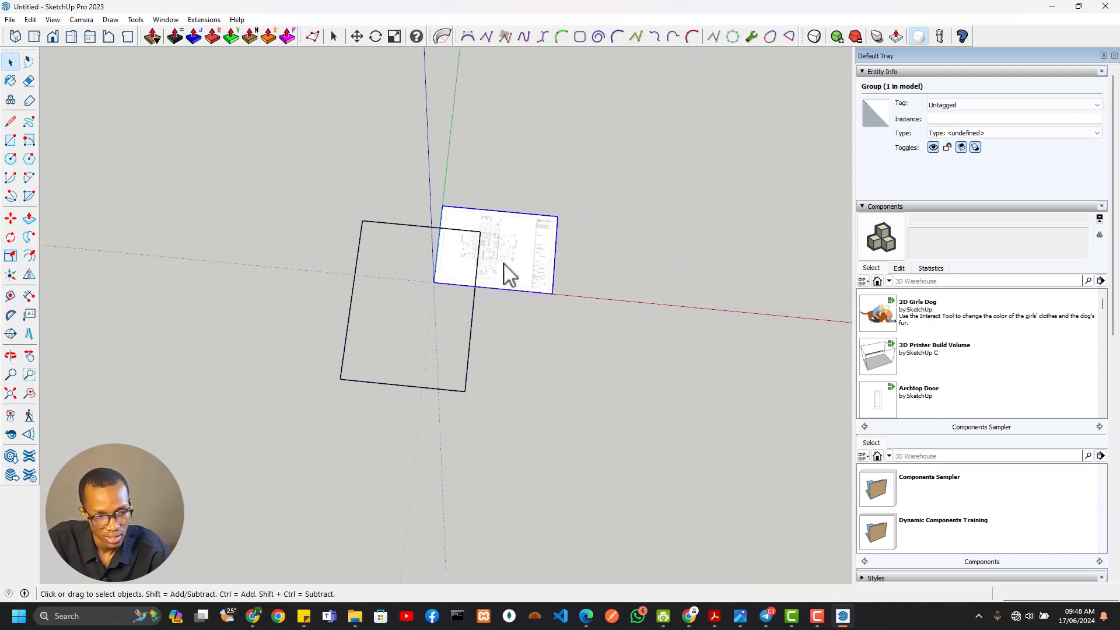
{"action": "left_click", "coordinate": [475, 296]}
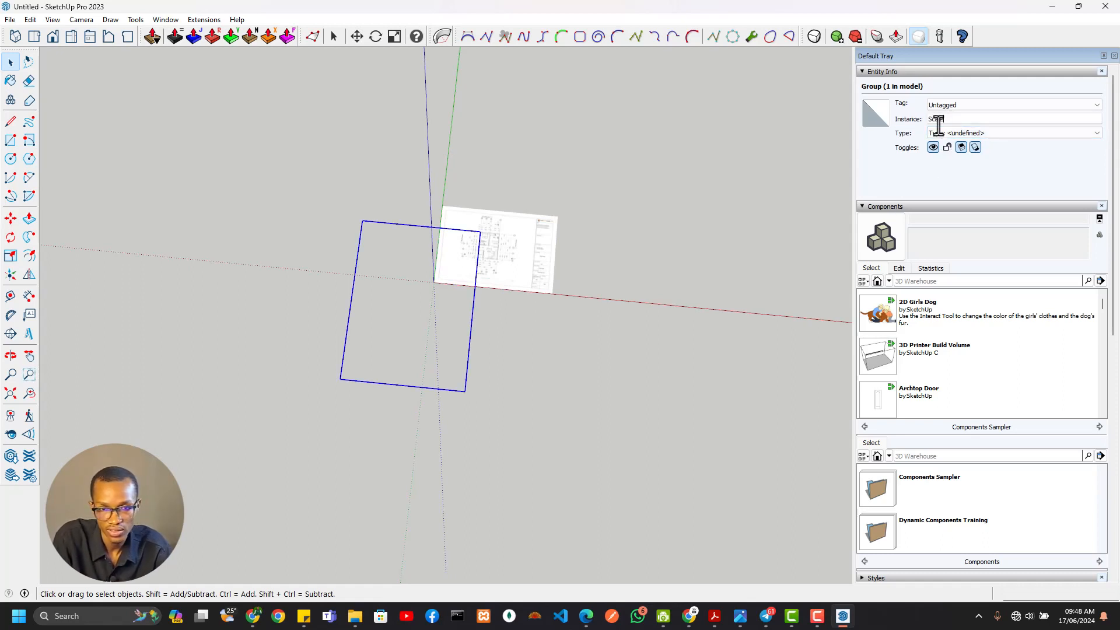
Move the Scale outline by its south-west corner onto the model origin
{"action": "scroll", "coordinate": [492, 278], "scroll_direction": "up", "scroll_amount": 3}
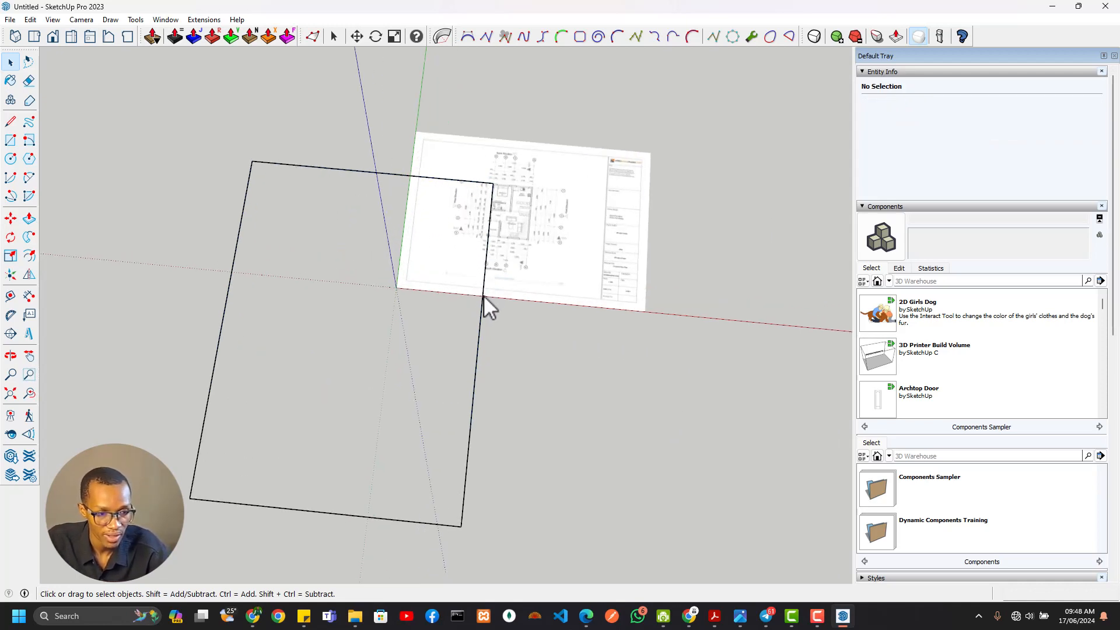
{"action": "left_click", "coordinate": [484, 295]}
{"action": "left_click", "coordinate": [484, 304]}
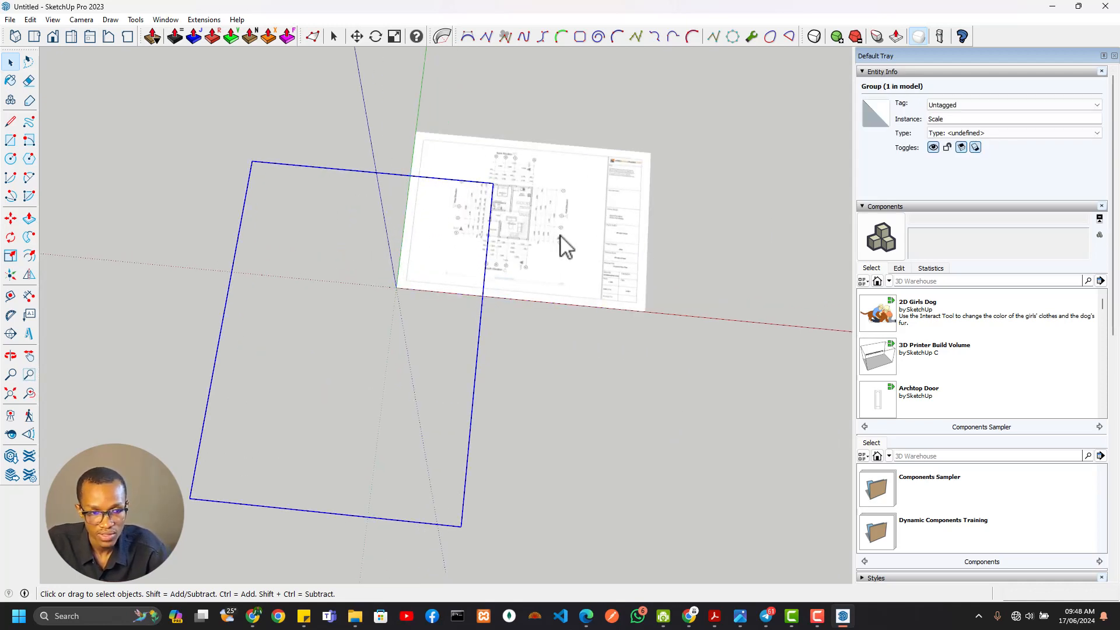
{"action": "key", "text": "m"}
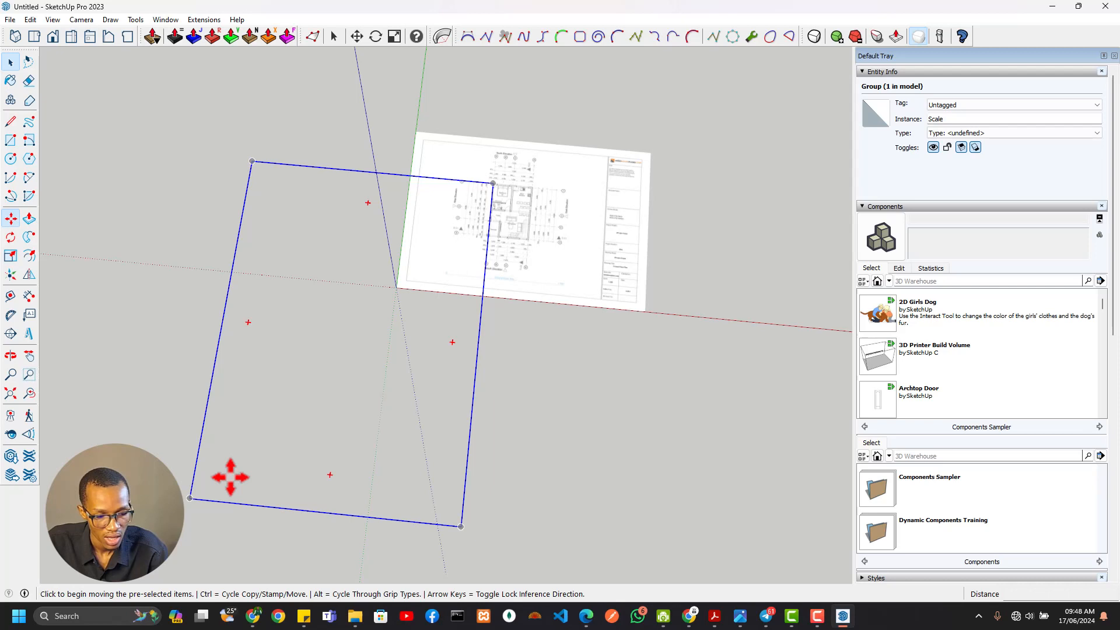
{"action": "left_click", "coordinate": [192, 497]}
{"action": "left_click", "coordinate": [394, 286]}
Enlarge the floor plan image uniformly, stretching its north-east corner away from the origin
{"action": "scroll", "coordinate": [524, 248], "scroll_direction": "down", "scroll_amount": 2}
{"action": "middle_click_drag", "start_coordinate": [524, 249], "coordinate": [474, 304], "text": "shift"}
{"action": "key", "text": "space"}
{"action": "scroll", "coordinate": [481, 305], "scroll_direction": "up", "scroll_amount": 3}
{"action": "left_click", "coordinate": [483, 303]}
{"action": "key", "text": "s"}
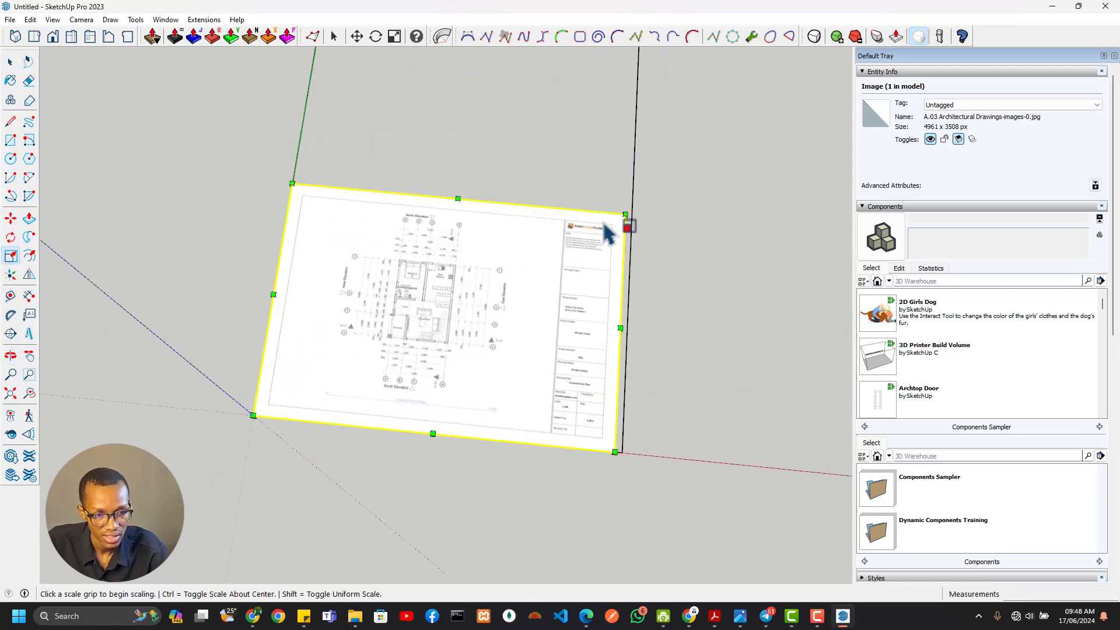
{"action": "left_click_drag", "start_coordinate": [625, 214], "coordinate": [846, 117]}
{"action": "scroll", "coordinate": [720, 200], "scroll_direction": "down", "scroll_amount": 5}
{"action": "scroll", "coordinate": [475, 317], "scroll_direction": "up", "scroll_amount": 5}
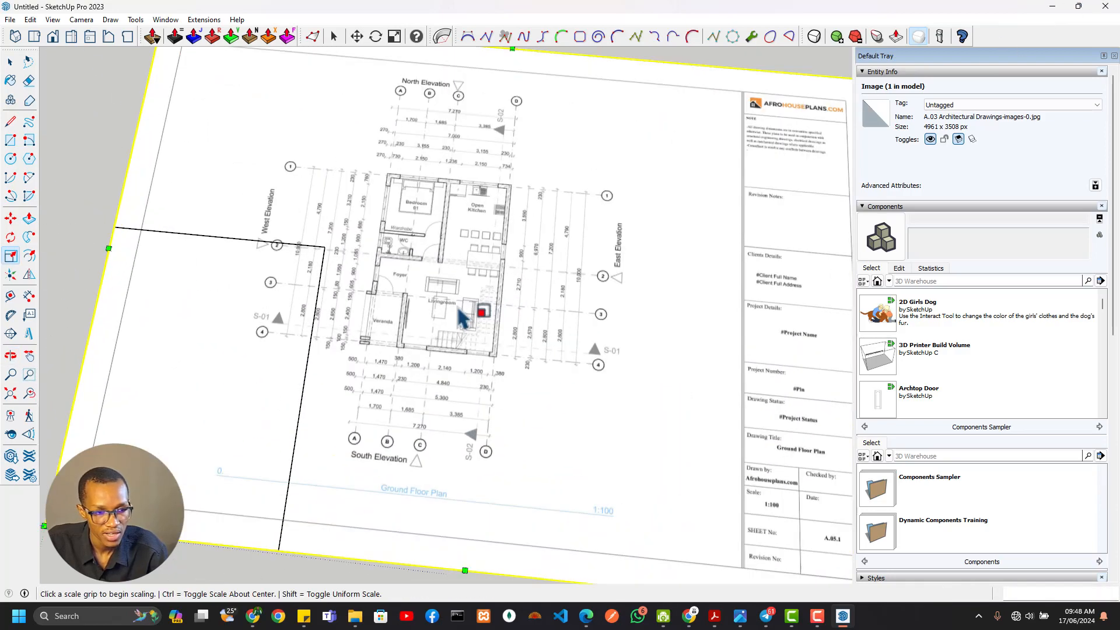
Move the plan image so the building's north-east outer wall corner meets the north-east corner of the Scale outline
{"action": "scroll", "coordinate": [506, 198], "scroll_direction": "up", "scroll_amount": 3}
{"action": "key", "text": "m"}
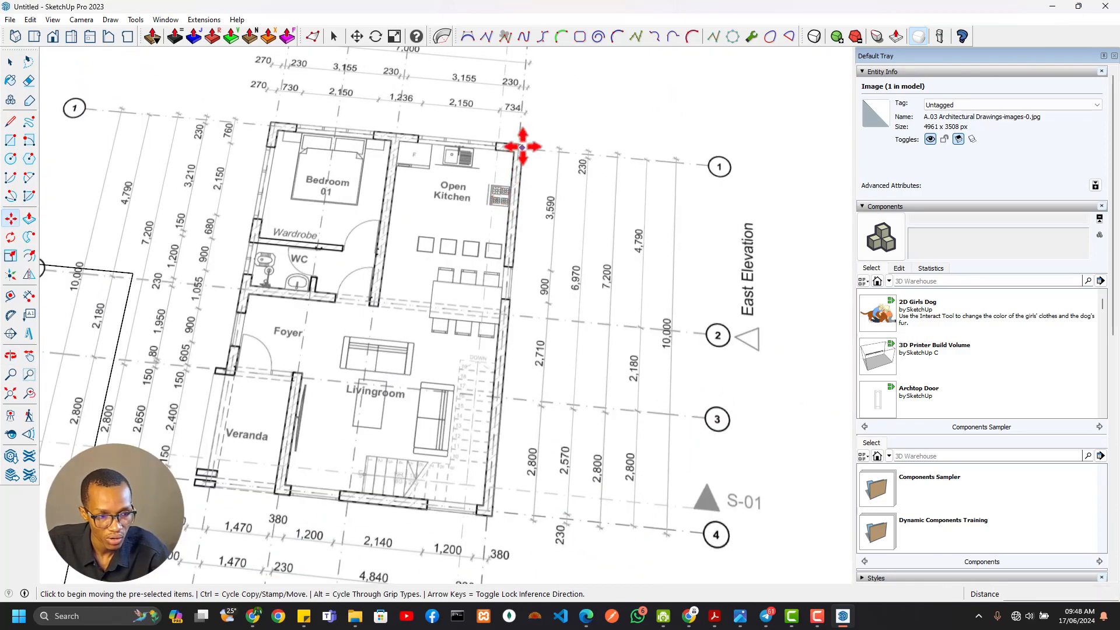
{"action": "scroll", "coordinate": [523, 146], "scroll_direction": "up", "scroll_amount": 5}
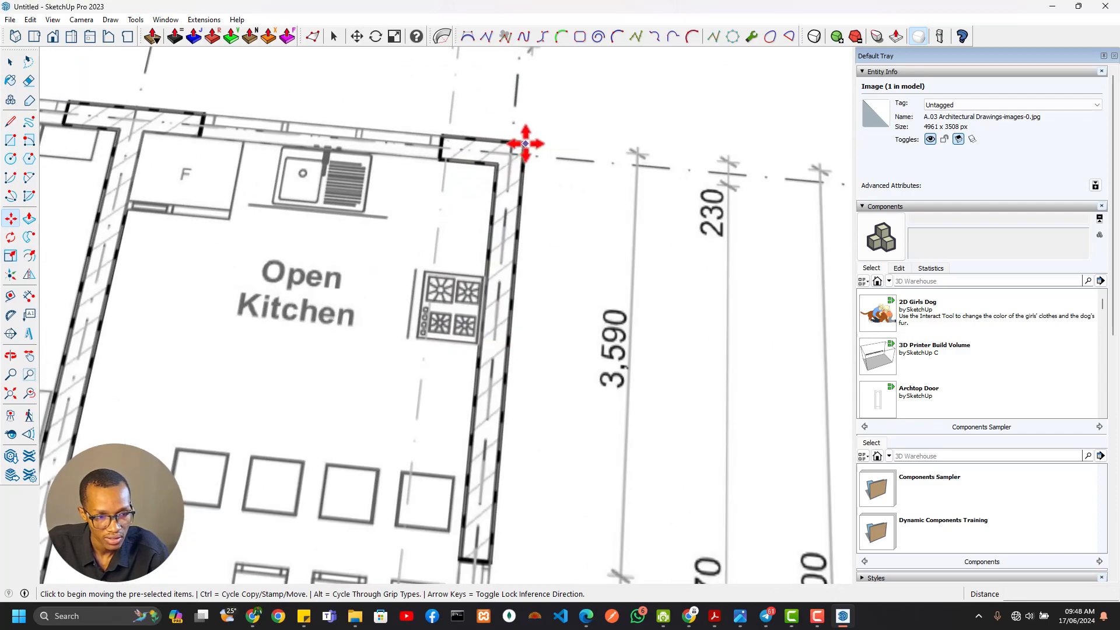
{"action": "left_click", "coordinate": [525, 144]}
{"action": "scroll", "coordinate": [463, 258], "scroll_direction": "down", "scroll_amount": 4}
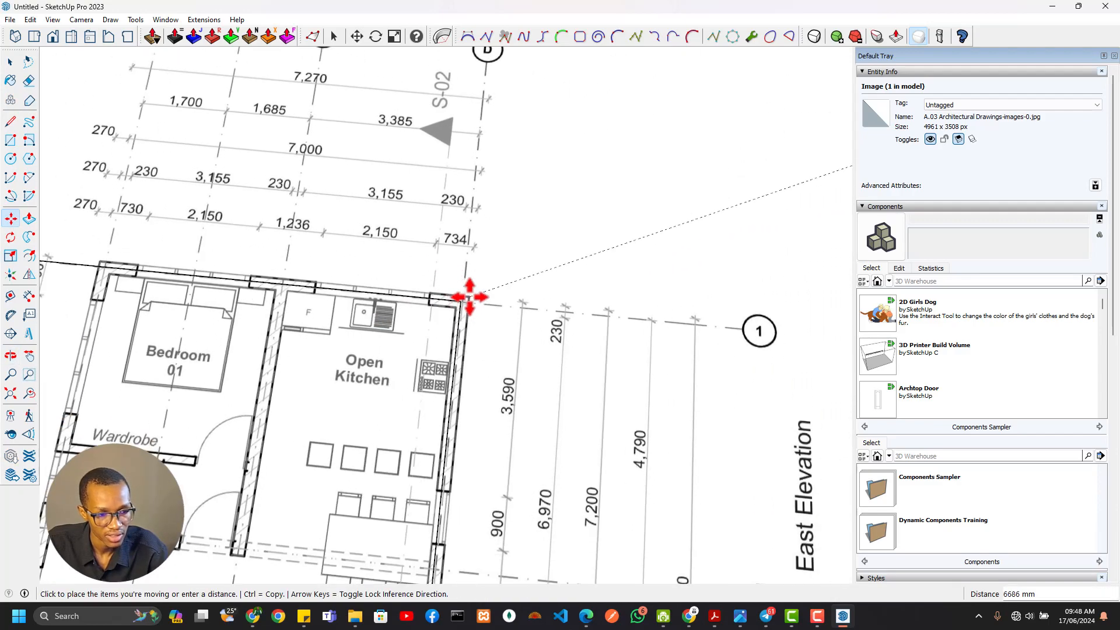
{"action": "left_click", "coordinate": [460, 302]}
Enlarge the plan image uniformly again, stretching its south-west corner outward so the drawn building nears the Scale outline's size
{"action": "scroll", "coordinate": [373, 392], "scroll_direction": "down", "scroll_amount": 4}
{"action": "middle_click_drag", "start_coordinate": [318, 408], "coordinate": [480, 163], "text": "shift"}
{"action": "scroll", "coordinate": [399, 297], "scroll_direction": "down", "scroll_amount": 3}
{"action": "key", "text": "s"}
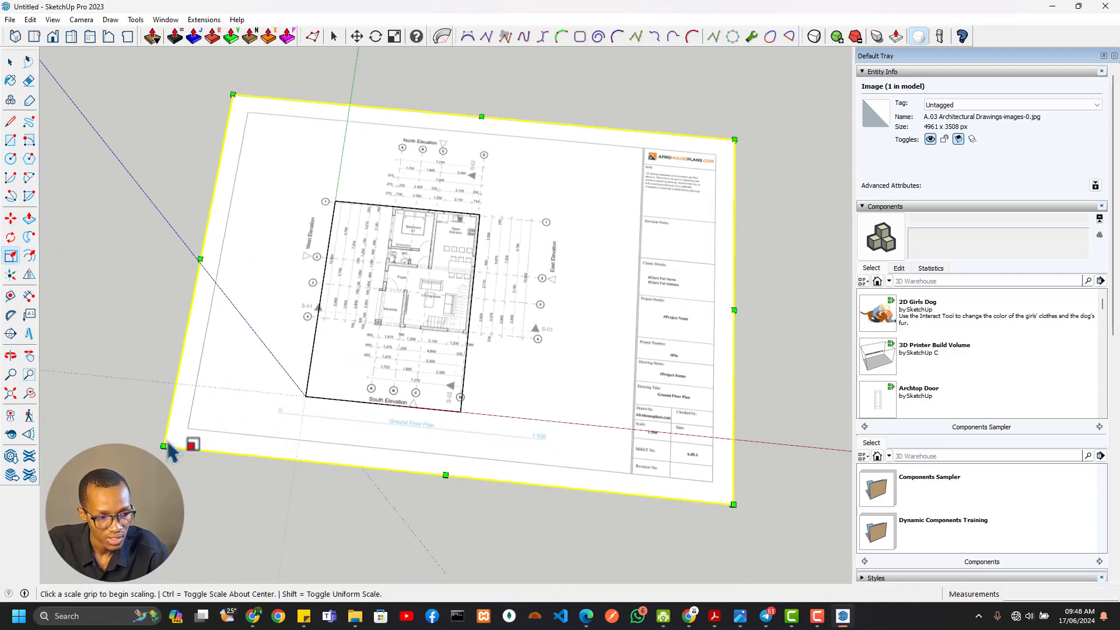
{"action": "left_click", "coordinate": [164, 446]}
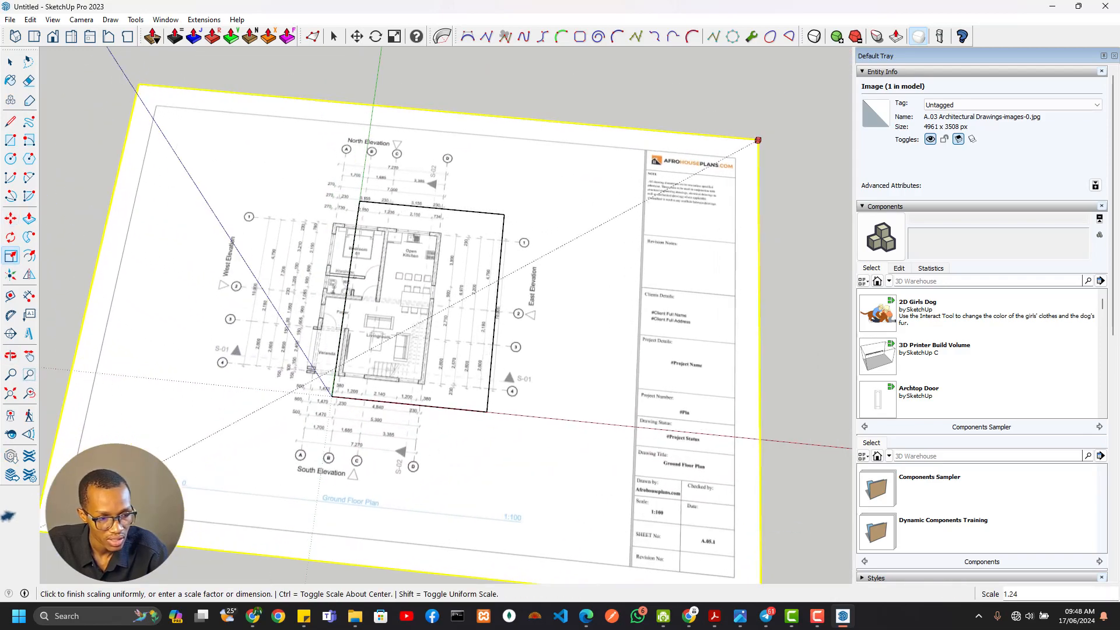
{"action": "left_click", "coordinate": [502, 446]}
{"action": "scroll", "coordinate": [514, 408], "scroll_direction": "up", "scroll_amount": 5}
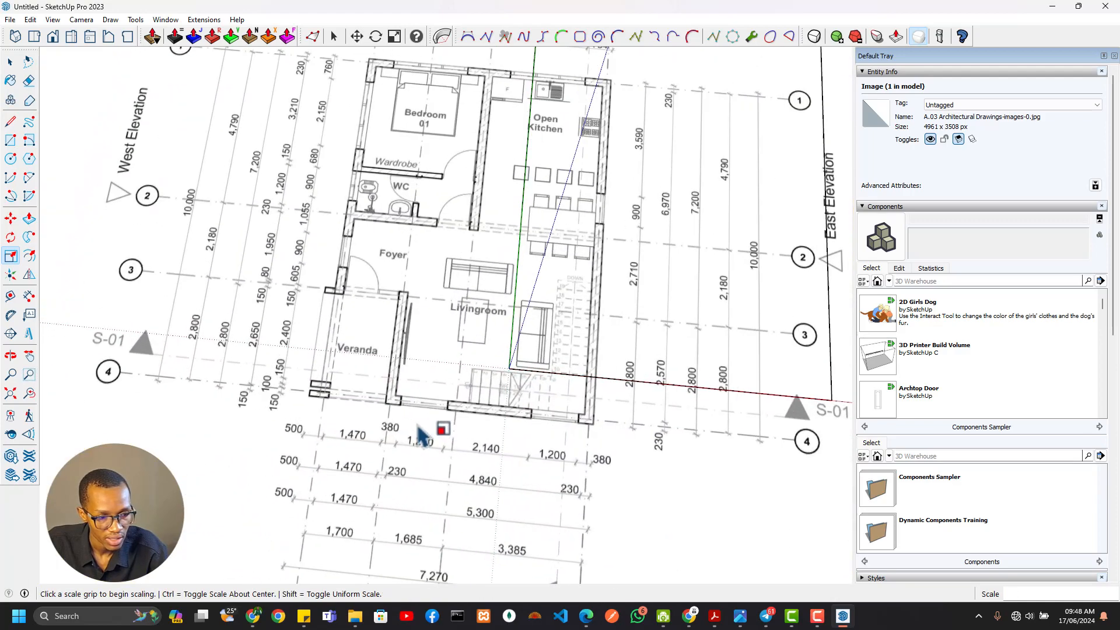
Move the plan image so the building's north-east outer wall corner lands on the Scale outline's north-east corner
{"action": "key", "text": "m"}
{"action": "scroll", "coordinate": [630, 113], "scroll_direction": "up", "scroll_amount": 6}
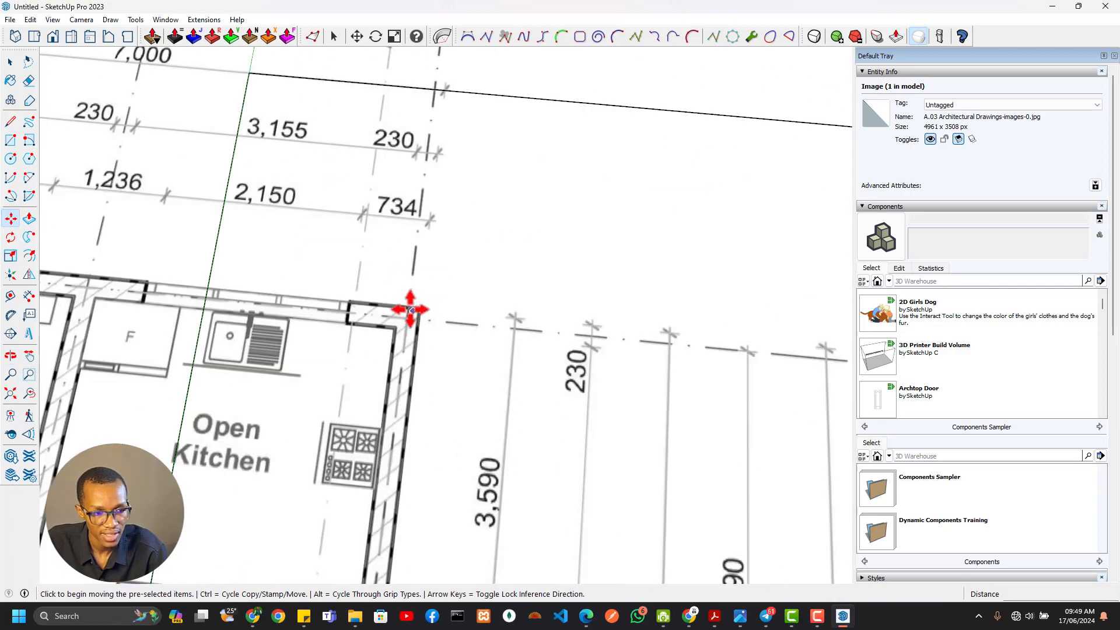
{"action": "left_click", "coordinate": [418, 310]}
{"action": "scroll", "coordinate": [517, 253], "scroll_direction": "down", "scroll_amount": 6}
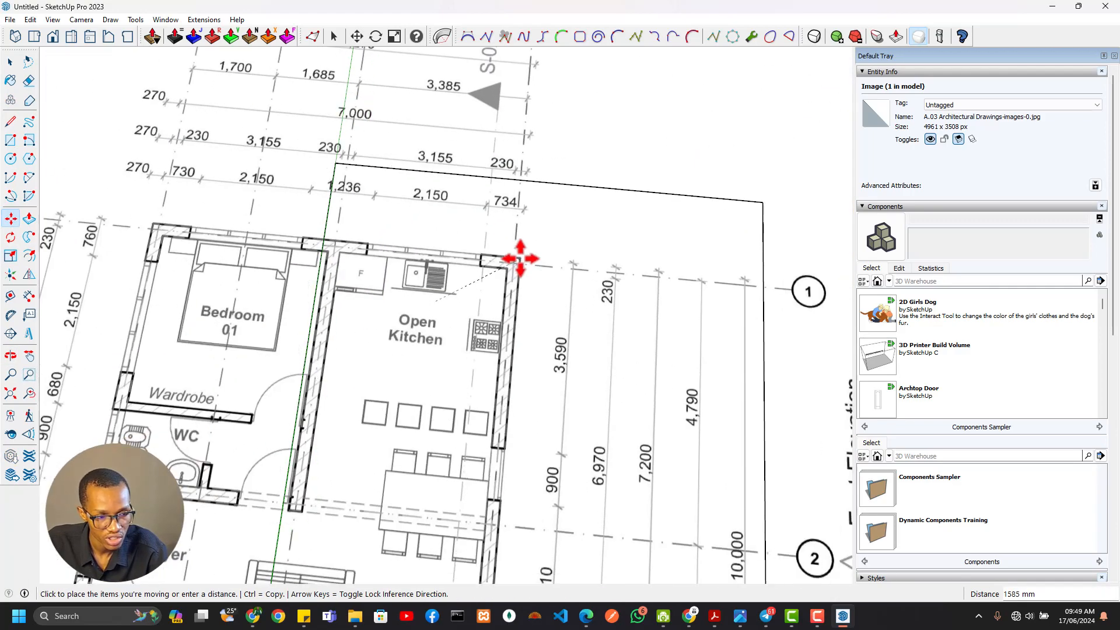
{"action": "left_click", "coordinate": [524, 244]}
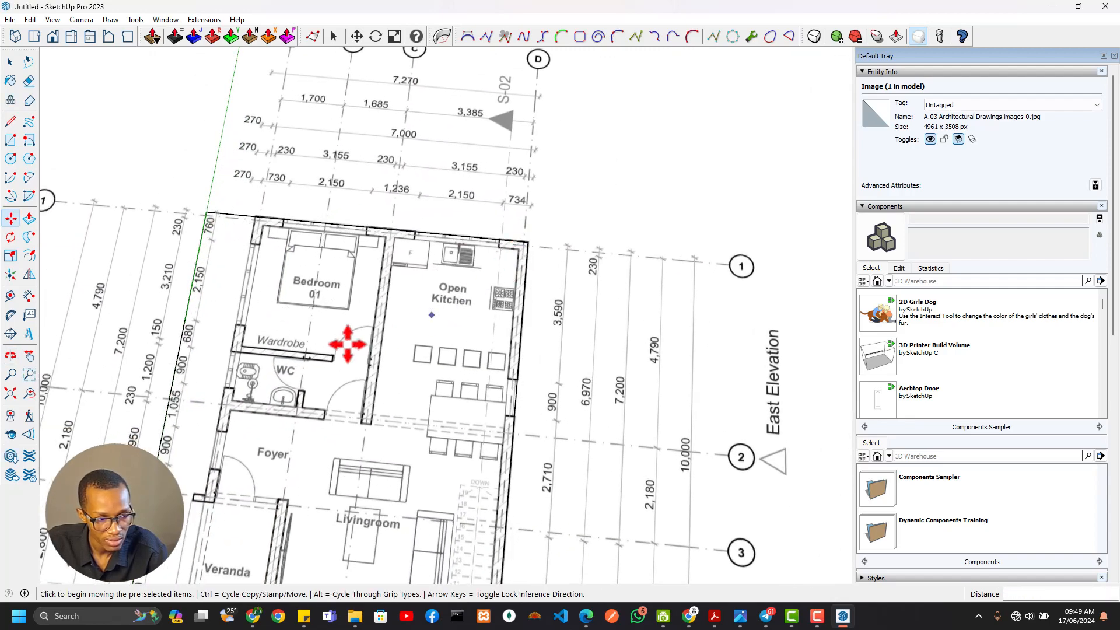
Enlarge the plan image uniformly by stretching its south-west corner further outward from the drawing
{"action": "scroll", "coordinate": [373, 291], "scroll_direction": "down", "scroll_amount": 5}
{"action": "scroll", "coordinate": [336, 353], "scroll_direction": "up", "scroll_amount": 2}
{"action": "scroll", "coordinate": [336, 353], "scroll_direction": "down", "scroll_amount": 3}
{"action": "key", "text": "s"}
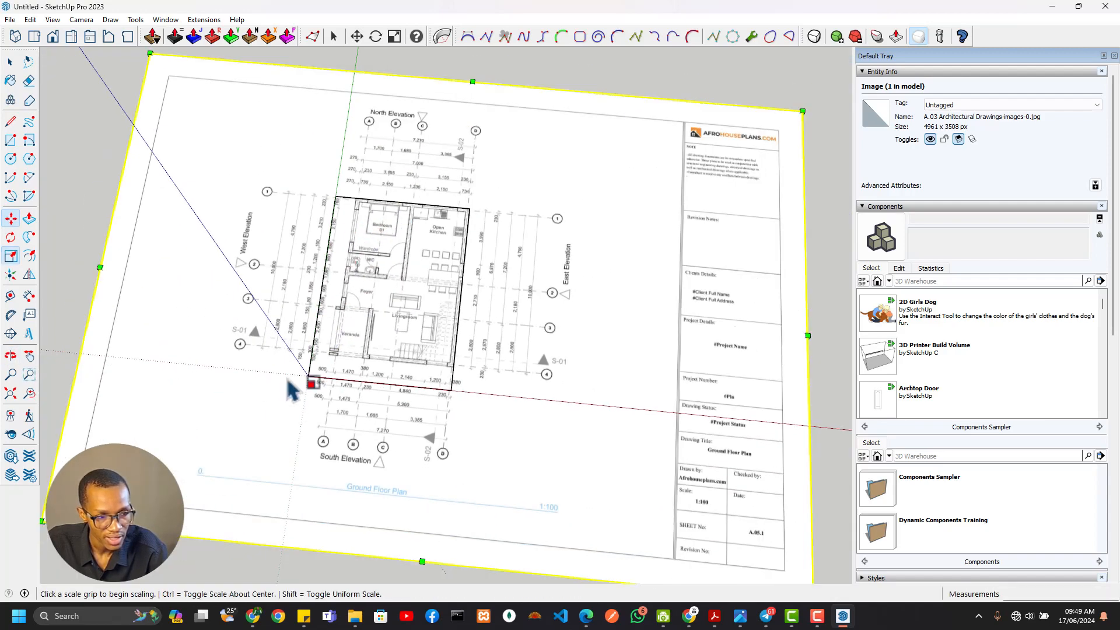
{"action": "middle_click_drag", "start_coordinate": [57, 535], "coordinate": [185, 467], "text": "shift"}
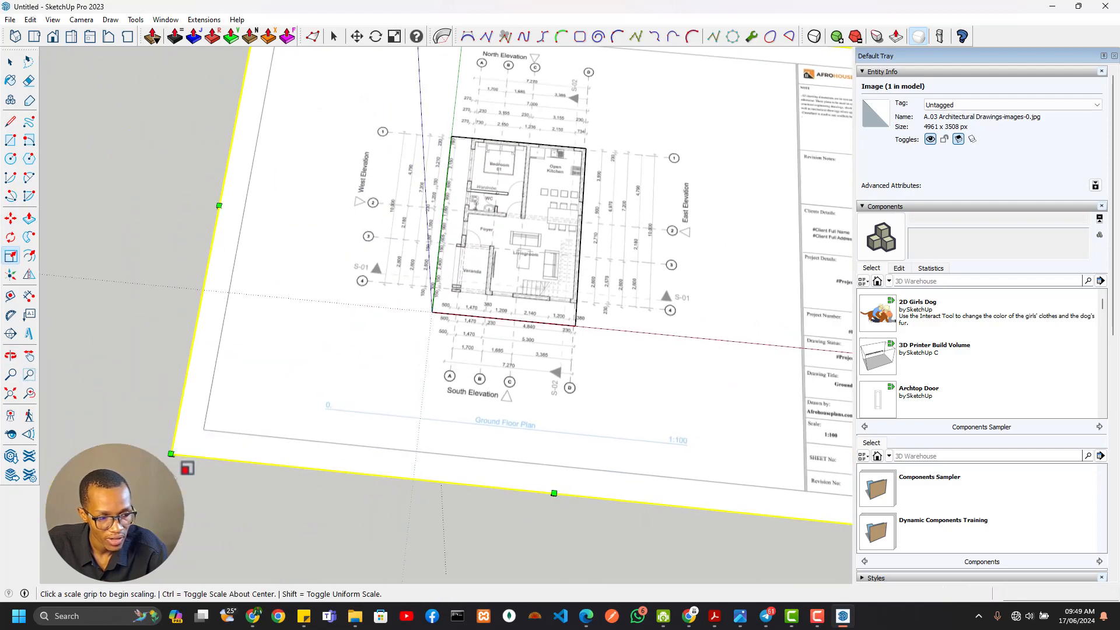
{"action": "left_click", "coordinate": [170, 453]}
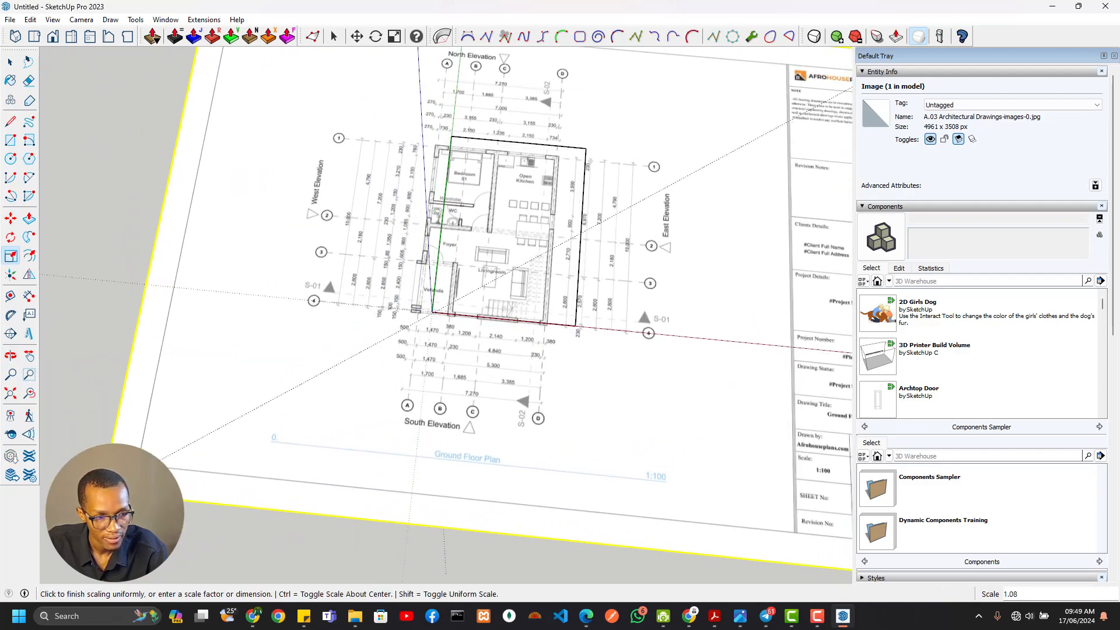
{"action": "left_click", "coordinate": [47, 511]}
Move the enlarged plan image by the kitchen's outer north-east wall corner back onto the Scale outline's north-east corner
{"action": "scroll", "coordinate": [563, 125], "scroll_direction": "up", "scroll_amount": 9}
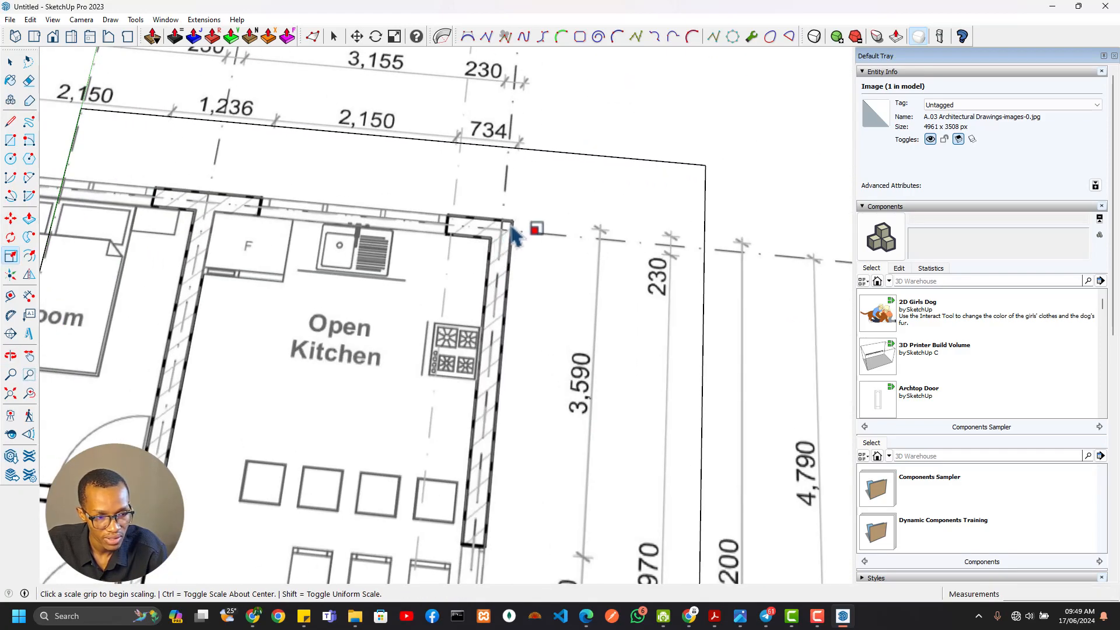
{"action": "key", "text": "m"}
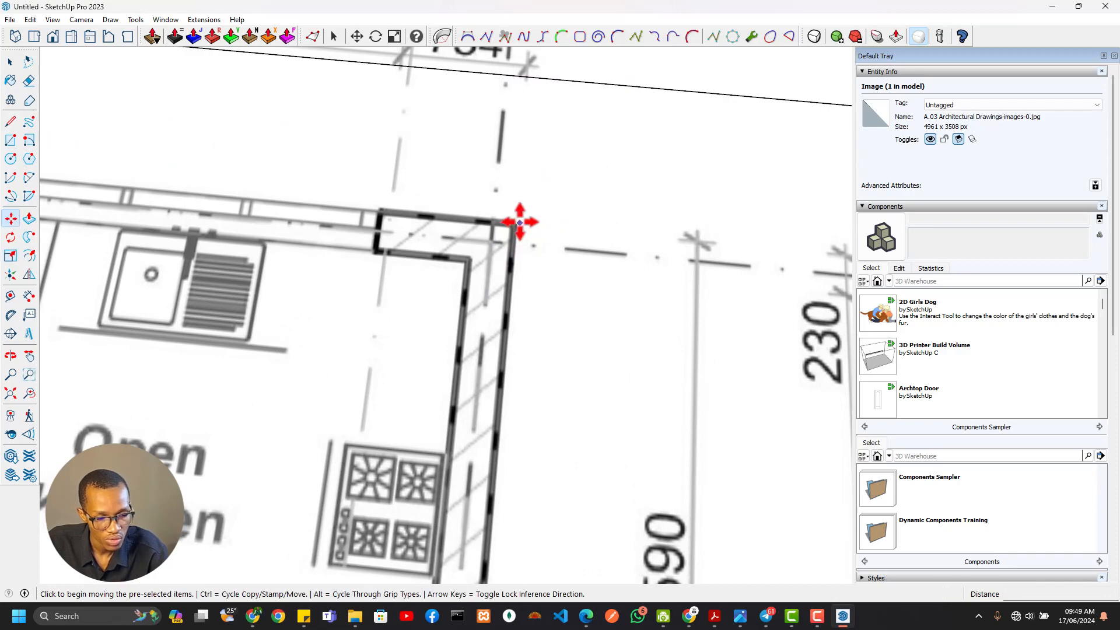
{"action": "left_click", "coordinate": [512, 224]}
{"action": "scroll", "coordinate": [555, 196], "scroll_direction": "down", "scroll_amount": 3}
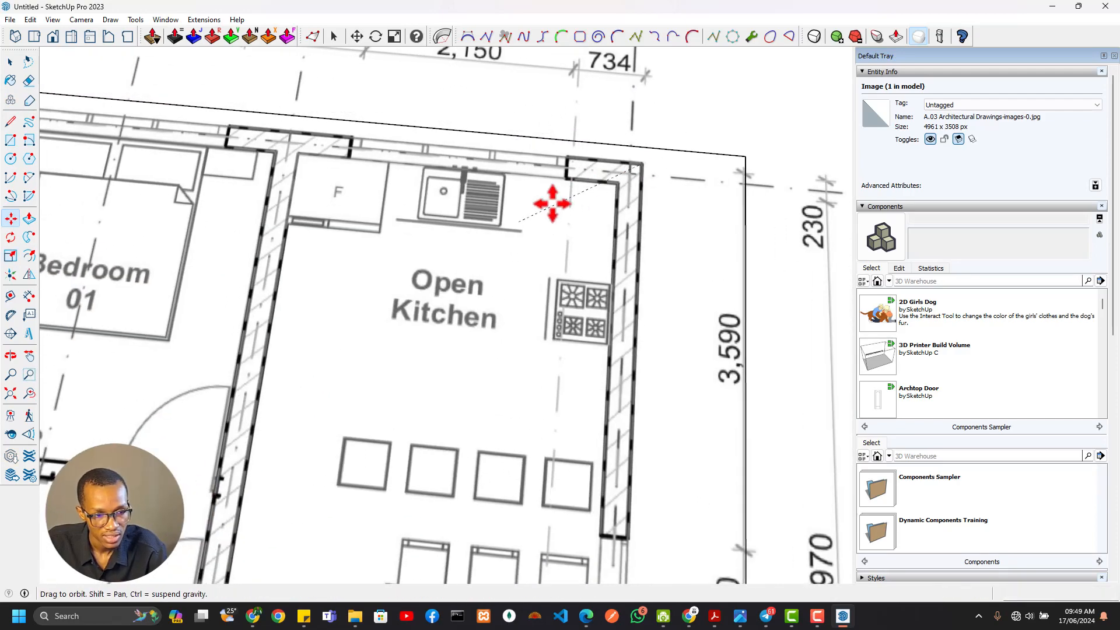
{"action": "left_click", "coordinate": [633, 207]}
{"action": "scroll", "coordinate": [634, 207], "scroll_direction": "down", "scroll_amount": 6}
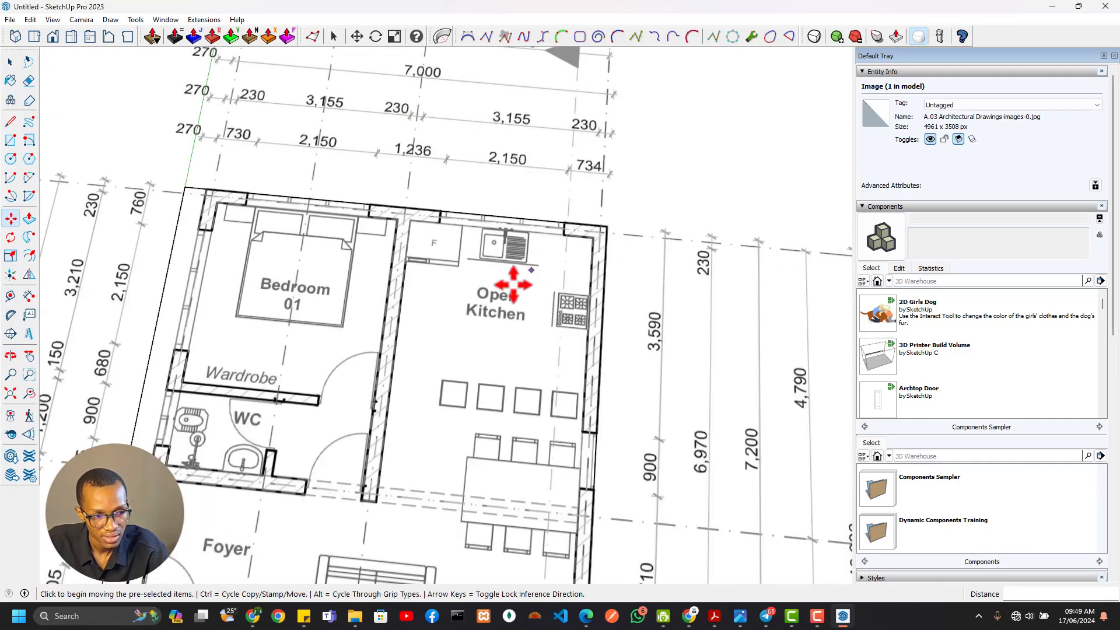
Examine how the veranda corner and the west and south walls line up with the Scale outline
{"action": "scroll", "coordinate": [414, 330], "scroll_direction": "up", "scroll_amount": 4}
{"action": "scroll", "coordinate": [353, 401], "scroll_direction": "up", "scroll_amount": 2}
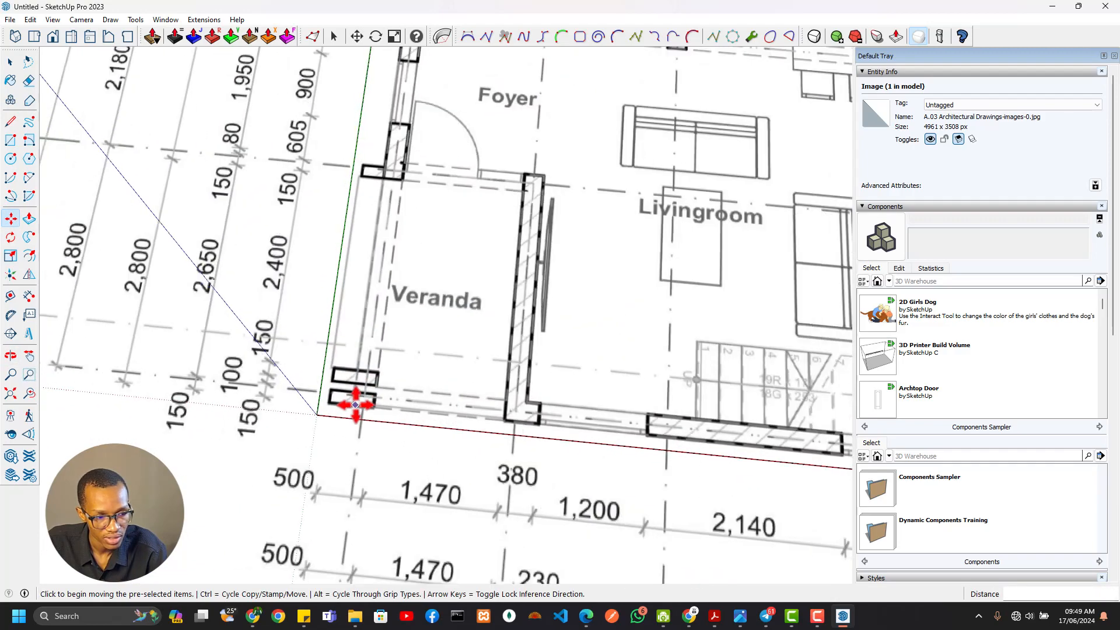
{"action": "scroll", "coordinate": [356, 403], "scroll_direction": "down", "scroll_amount": 4}
{"action": "middle_click_drag", "start_coordinate": [363, 410], "coordinate": [401, 261], "text": "shift"}
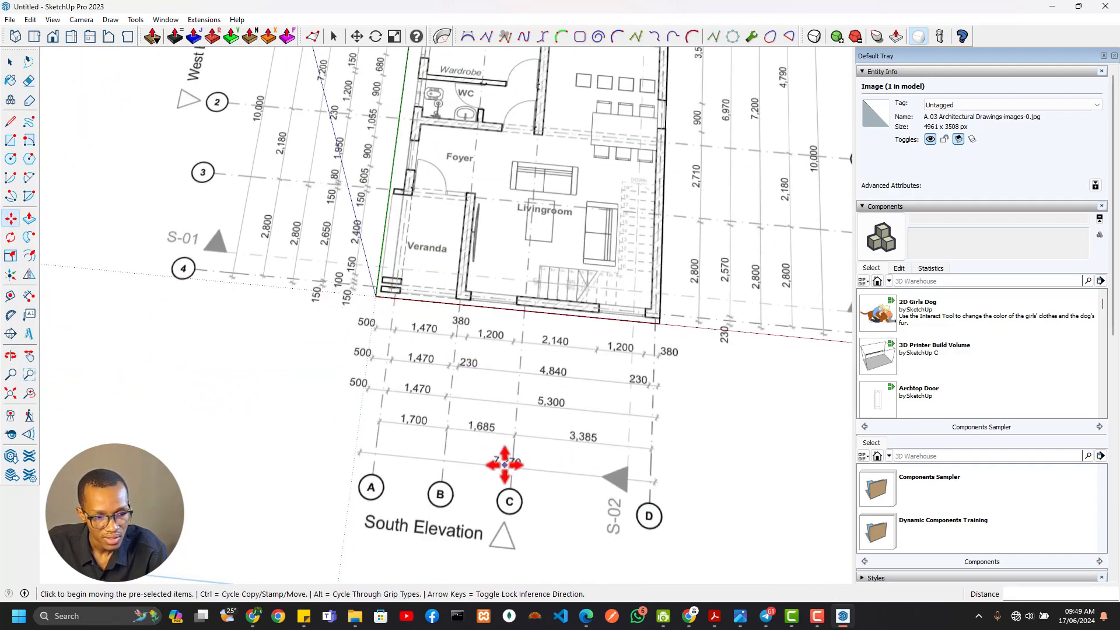
{"action": "middle_click_drag", "start_coordinate": [324, 158], "coordinate": [347, 252], "text": "shift"}
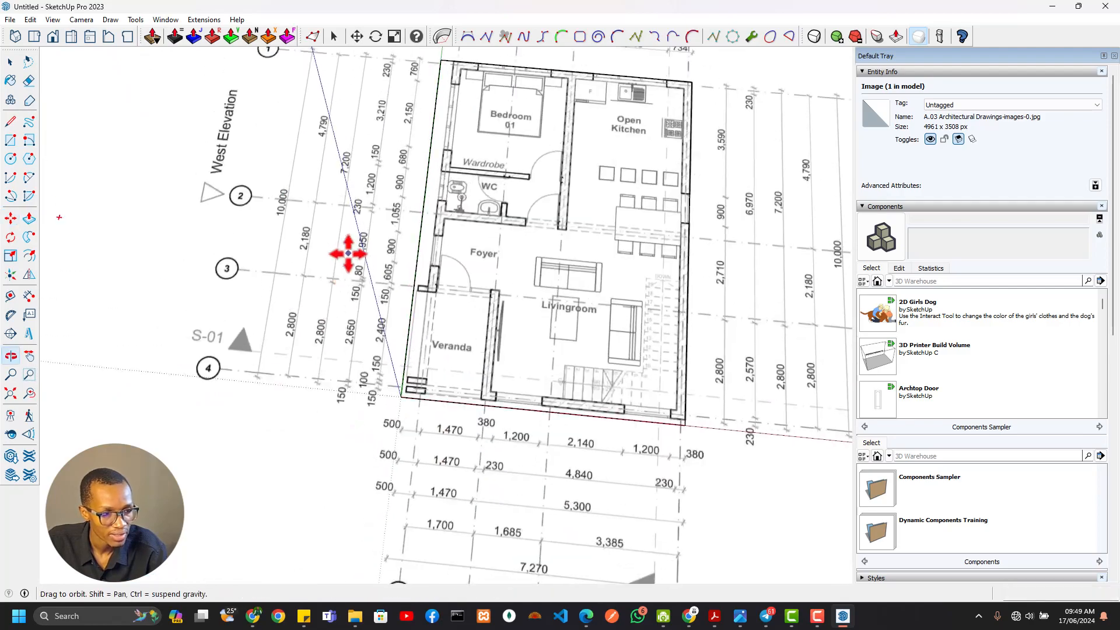
{"action": "scroll", "coordinate": [368, 427], "scroll_direction": "up", "scroll_amount": 2}
{"action": "scroll", "coordinate": [366, 424], "scroll_direction": "down", "scroll_amount": 1}
{"action": "scroll", "coordinate": [399, 403], "scroll_direction": "down", "scroll_amount": 2}
{"action": "middle_click_drag", "start_coordinate": [399, 403], "coordinate": [387, 332], "text": "shift"}
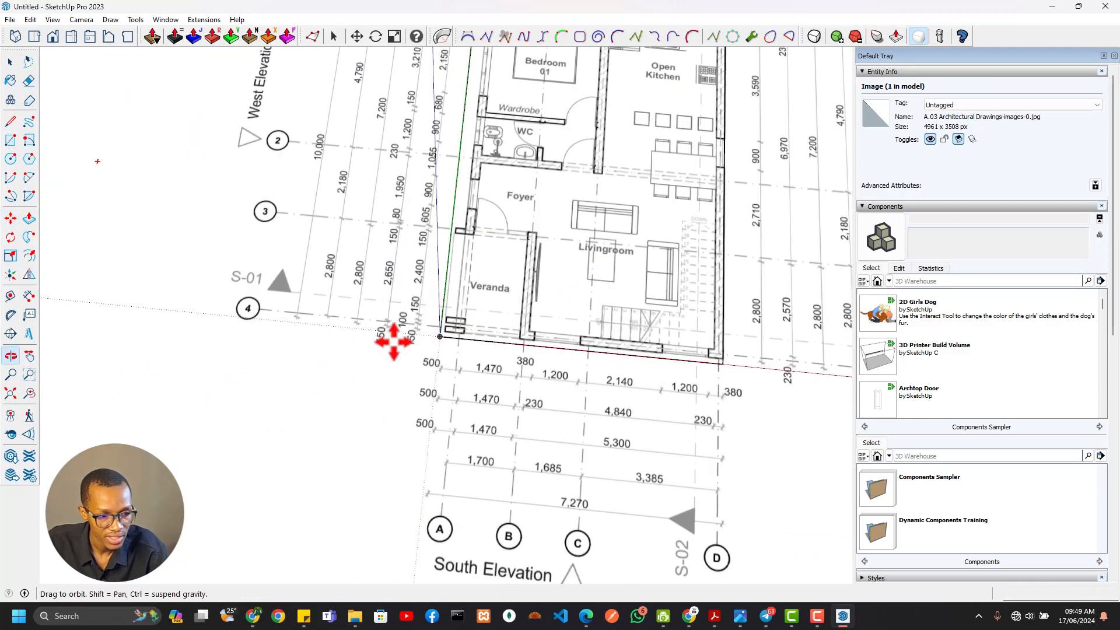
{"action": "scroll", "coordinate": [418, 280], "scroll_direction": "up", "scroll_amount": 6}
{"action": "scroll", "coordinate": [405, 250], "scroll_direction": "down", "scroll_amount": 8}
{"action": "middle_click_drag", "start_coordinate": [430, 163], "coordinate": [391, 231], "text": "shift"}
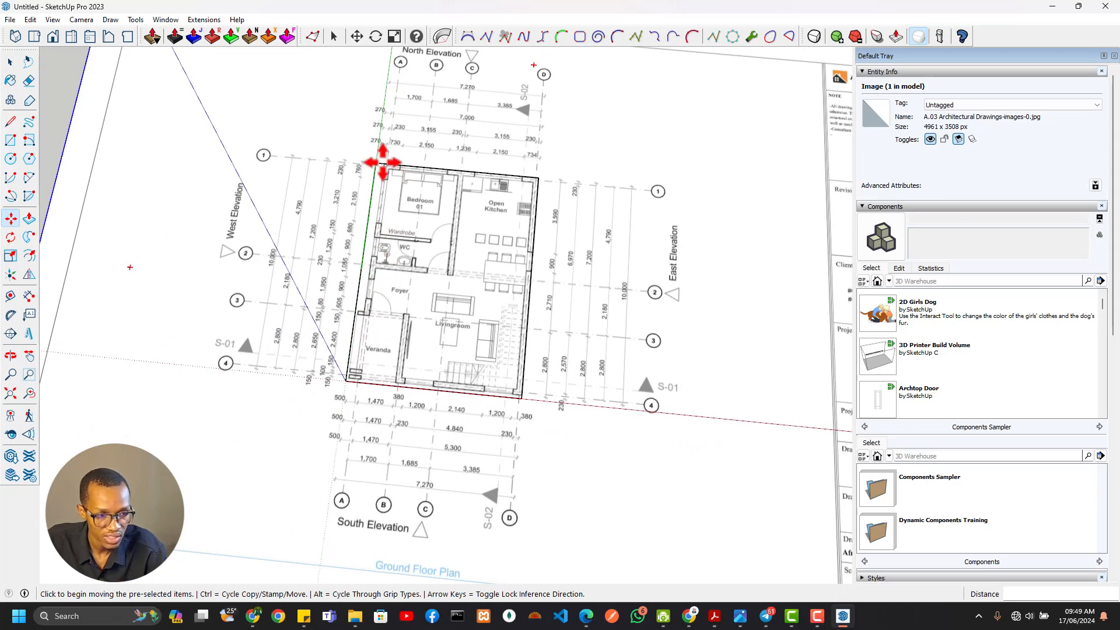
{"action": "scroll", "coordinate": [395, 404], "scroll_direction": "down", "scroll_amount": 2}
Enlarge the plan image slightly and uniformly from its south-west corner to close the remaining gap to the Scale outline
{"action": "middle_click_drag", "start_coordinate": [408, 392], "coordinate": [522, 297], "text": "shift"}
{"action": "key", "text": "s"}
{"action": "left_click", "coordinate": [176, 458]}
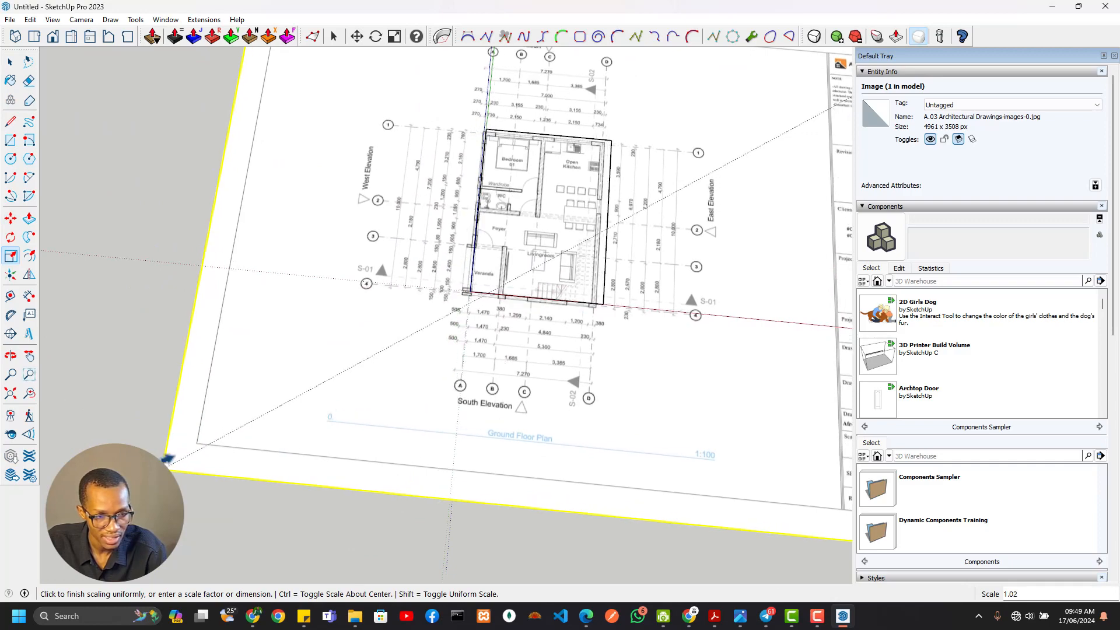
{"action": "left_click", "coordinate": [183, 466]}
Realign the plan image by moving the building's north-east wall corner onto the outline's north-east corner
{"action": "key", "text": "m"}
{"action": "scroll", "coordinate": [682, 105], "scroll_direction": "up", "scroll_amount": 10}
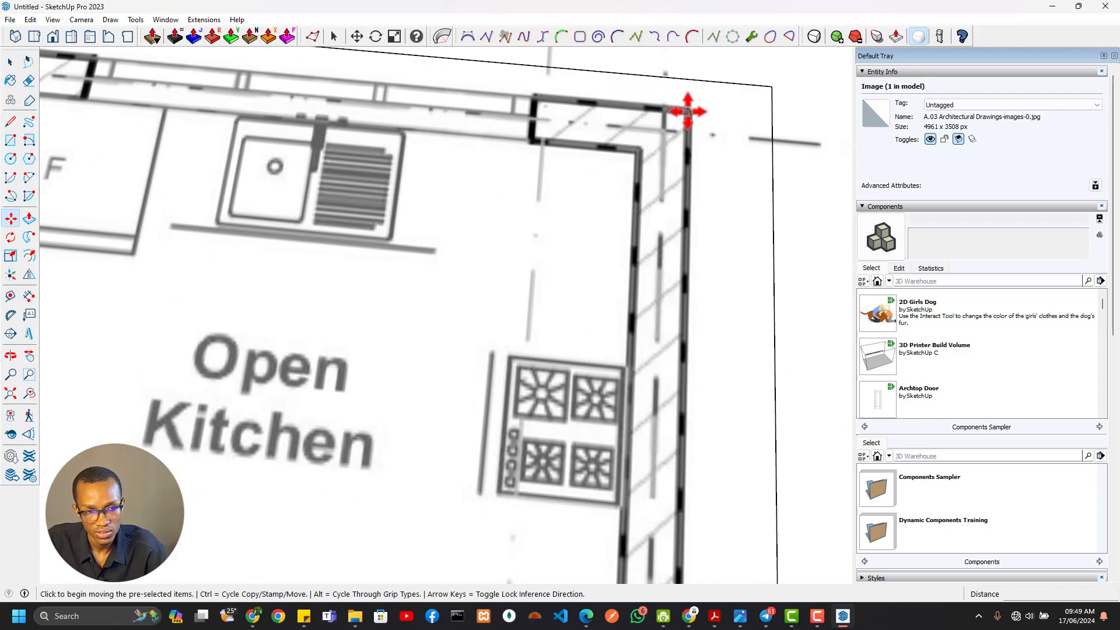
{"action": "scroll", "coordinate": [775, 87], "scroll_direction": "down", "scroll_amount": 2}
{"action": "scroll", "coordinate": [612, 243], "scroll_direction": "down", "scroll_amount": 5}
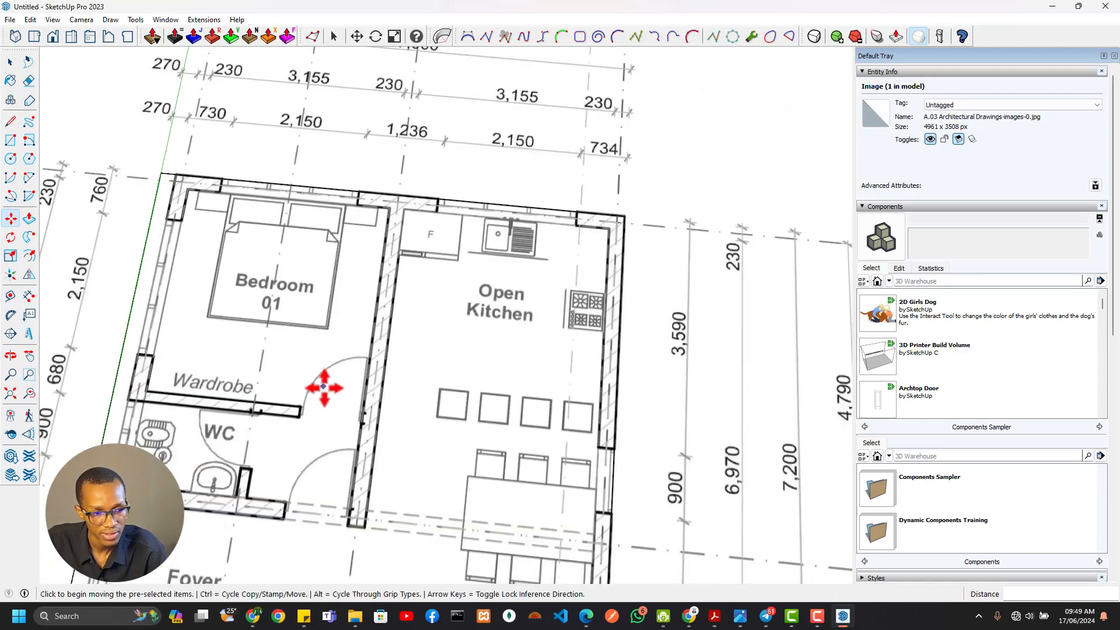
Check the building's north-west corner, foyer wall and veranda piers against the west edge of the Scale outline
{"action": "scroll", "coordinate": [324, 387], "scroll_direction": "down", "scroll_amount": 1}
{"action": "middle_click_drag", "start_coordinate": [385, 338], "coordinate": [553, 169], "text": "shift"}
{"action": "scroll", "coordinate": [309, 366], "scroll_direction": "up", "scroll_amount": 4}
{"action": "scroll", "coordinate": [351, 303], "scroll_direction": "down", "scroll_amount": 3}
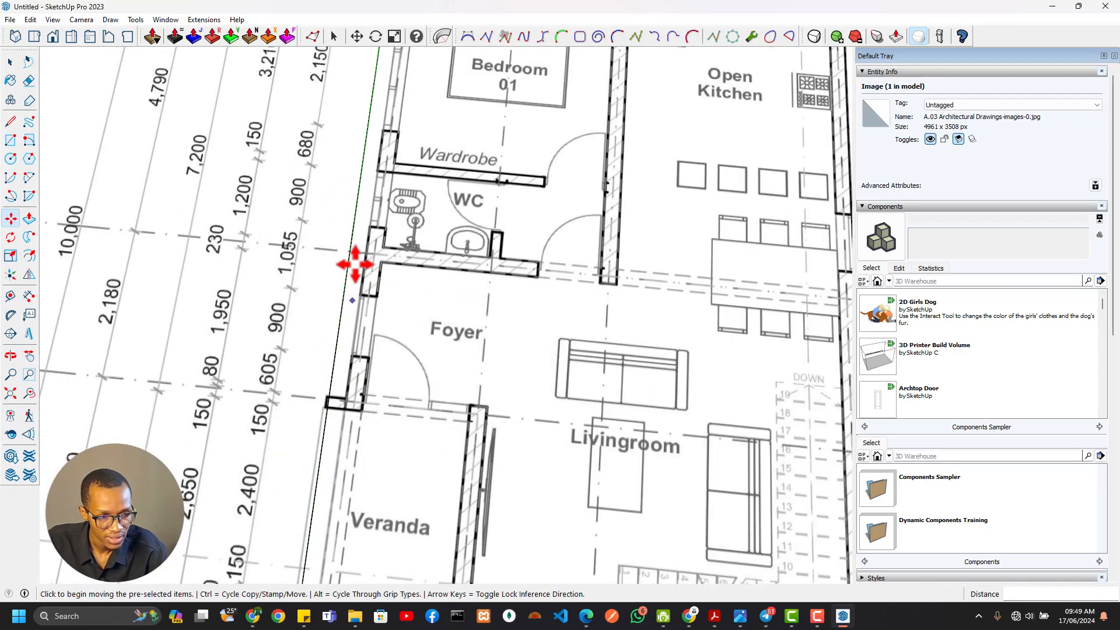
{"action": "scroll", "coordinate": [361, 204], "scroll_direction": "down", "scroll_amount": 3}
{"action": "mouse_move", "coordinate": [369, 149]}
{"action": "middle_mouse_down", "text": "shift"}
{"action": "mouse_move", "coordinate": [382, 225]}
{"action": "mouse_move", "coordinate": [357, 318]}
{"action": "middle_mouse_up", "text": "shift"}
{"action": "middle_click_drag", "start_coordinate": [418, 197], "coordinate": [391, 319], "text": "shift"}
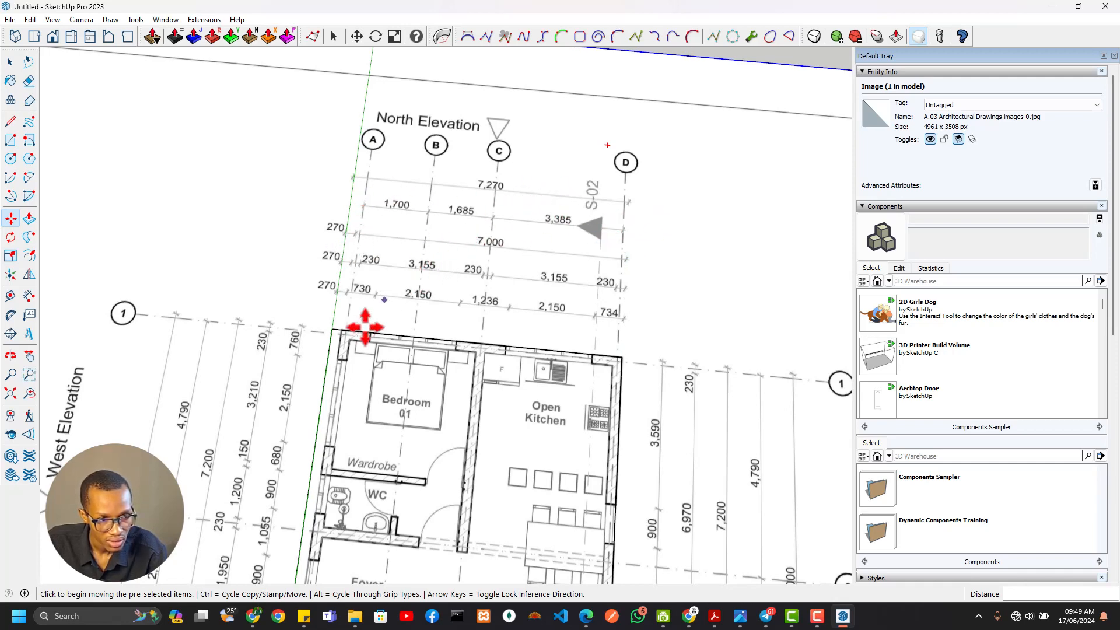
{"action": "scroll", "coordinate": [365, 327], "scroll_direction": "down", "scroll_amount": 4}
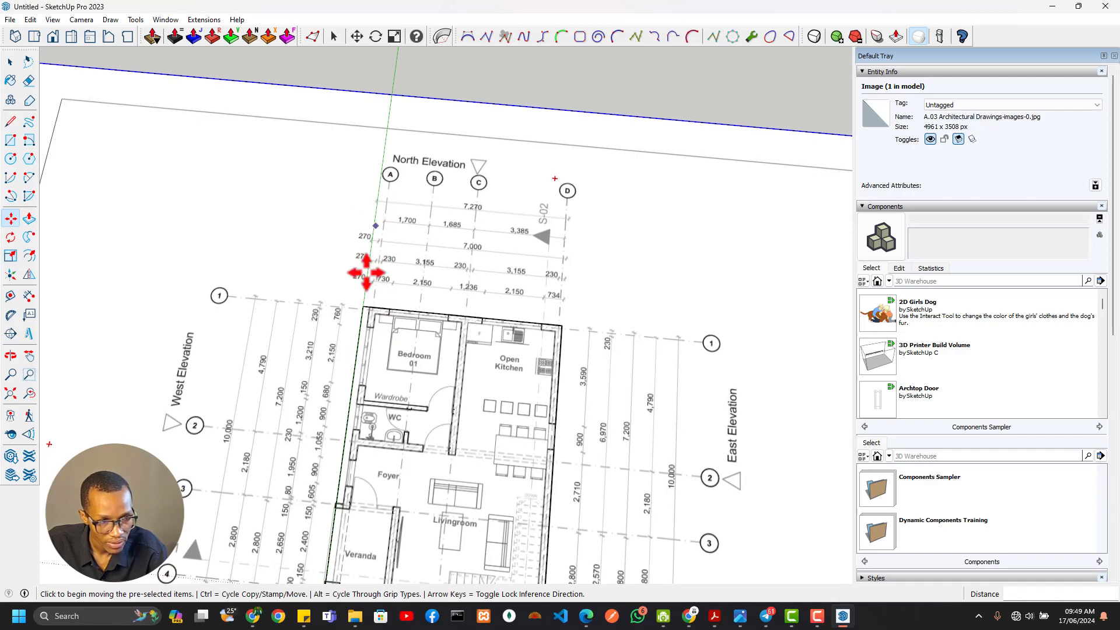
{"action": "scroll", "coordinate": [350, 299], "scroll_direction": "up", "scroll_amount": 8}
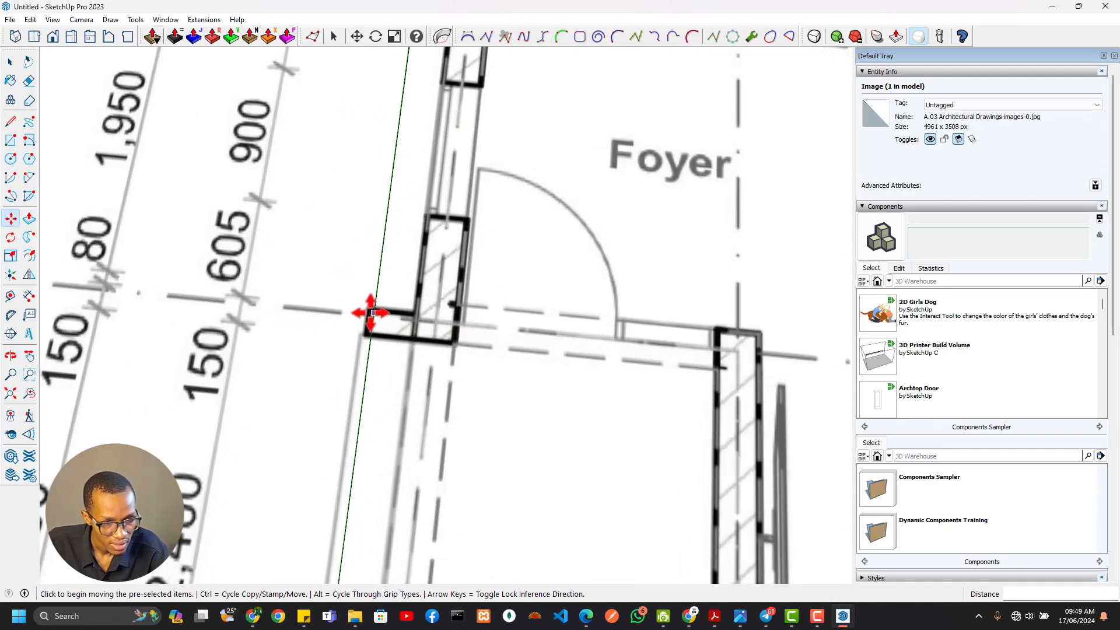
{"action": "scroll", "coordinate": [369, 310], "scroll_direction": "down", "scroll_amount": 7}
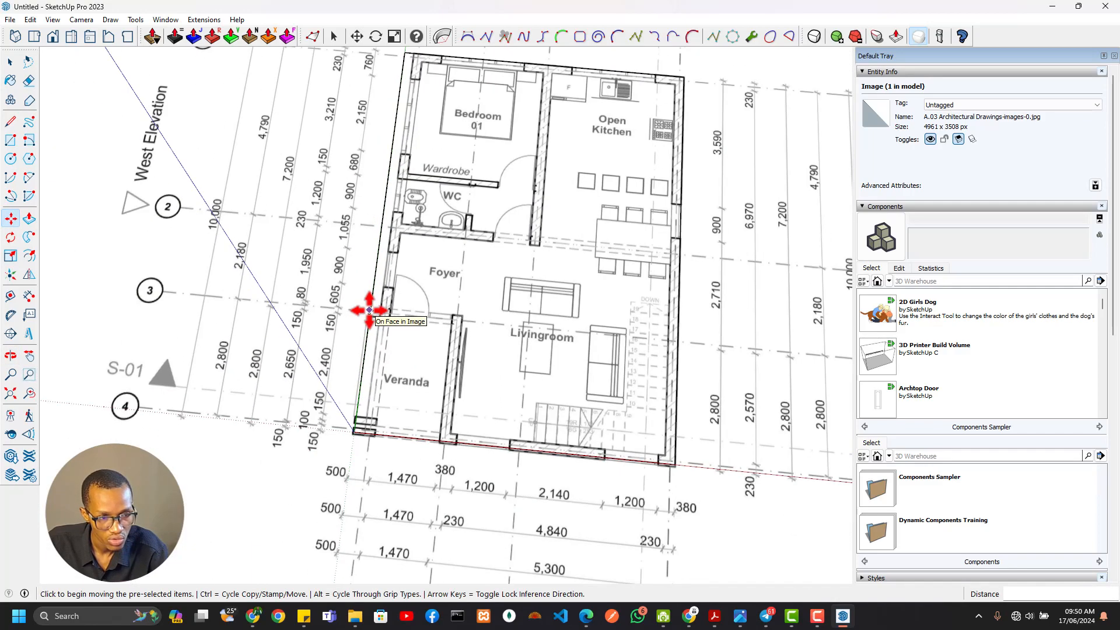
{"action": "scroll", "coordinate": [369, 310], "scroll_direction": "up", "scroll_amount": 9}
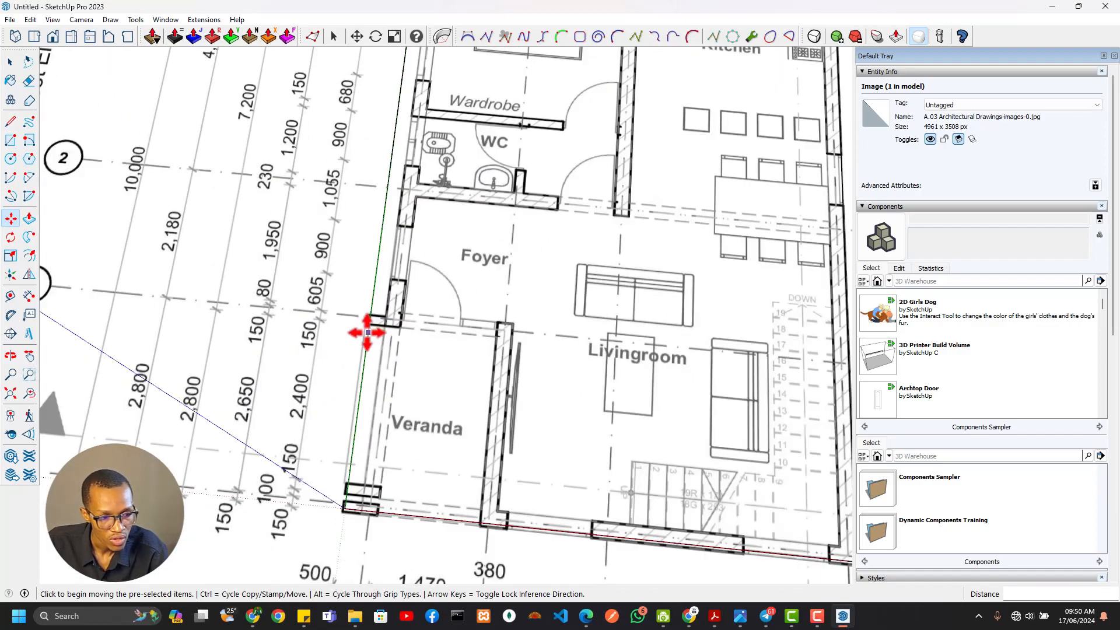
{"action": "scroll", "coordinate": [402, 398], "scroll_direction": "down", "scroll_amount": 6}
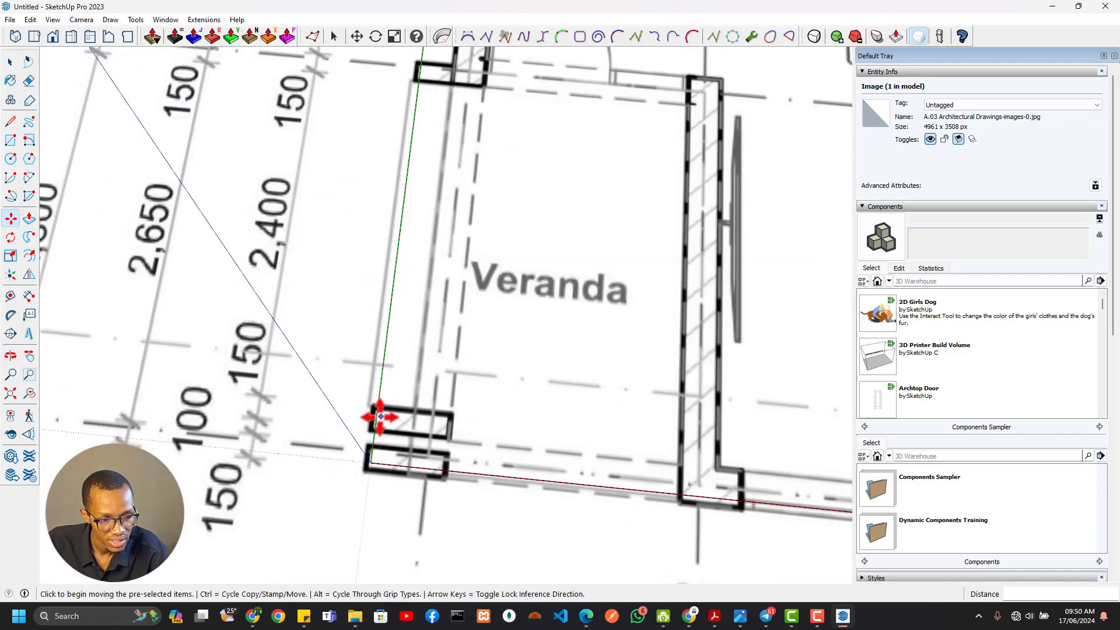
{"action": "scroll", "coordinate": [397, 436], "scroll_direction": "down", "scroll_amount": 3}
Scale the plan image down uniformly by a factor of 0.99 from its south-west corner
{"action": "middle_click_drag", "start_coordinate": [398, 435], "coordinate": [469, 191], "text": "shift"}
{"action": "key", "text": "s"}
{"action": "left_click", "coordinate": [104, 442]}
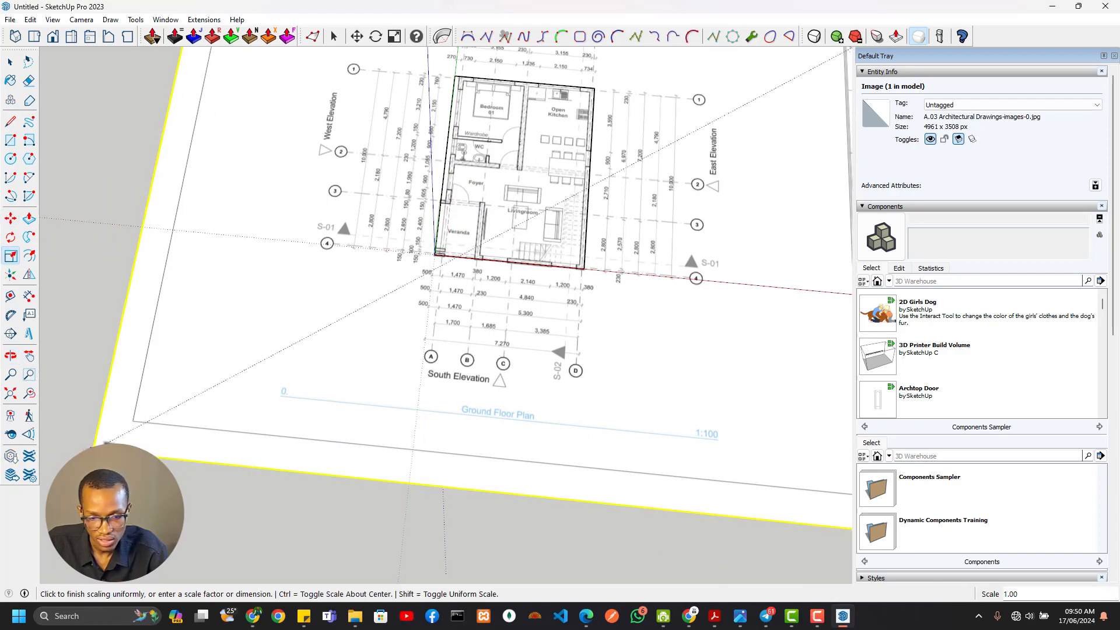
{"action": "left_click", "coordinate": [104, 443]}
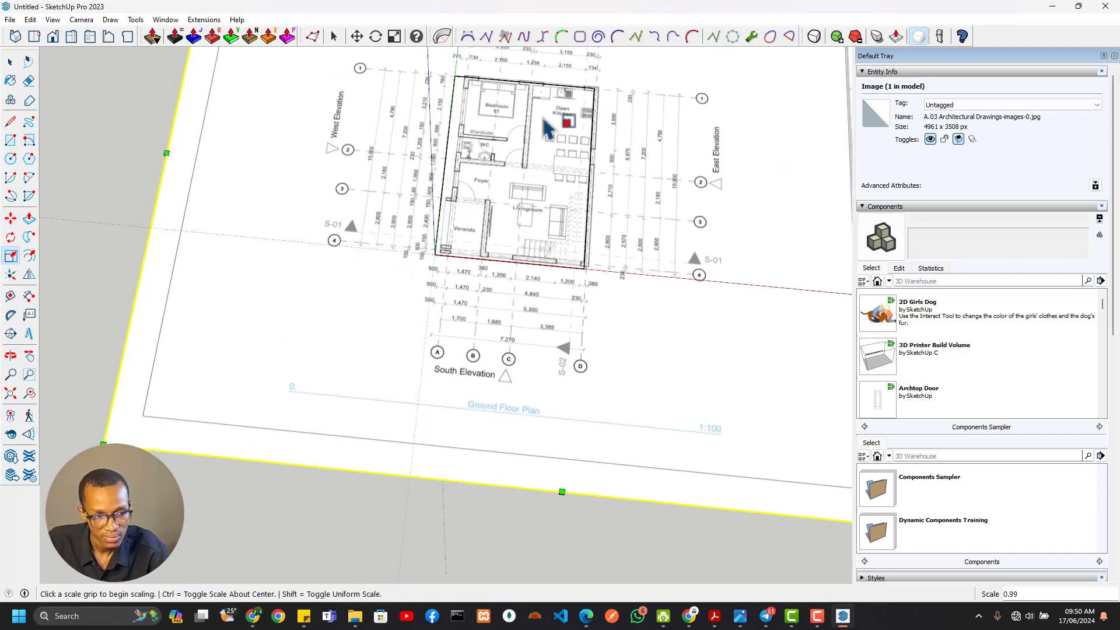
Move the reduced plan image so its kitchen outer wall corner meets the Scale outline's north-east corner
{"action": "scroll", "coordinate": [591, 89], "scroll_direction": "up", "scroll_amount": 6}
{"action": "key", "text": "m"}
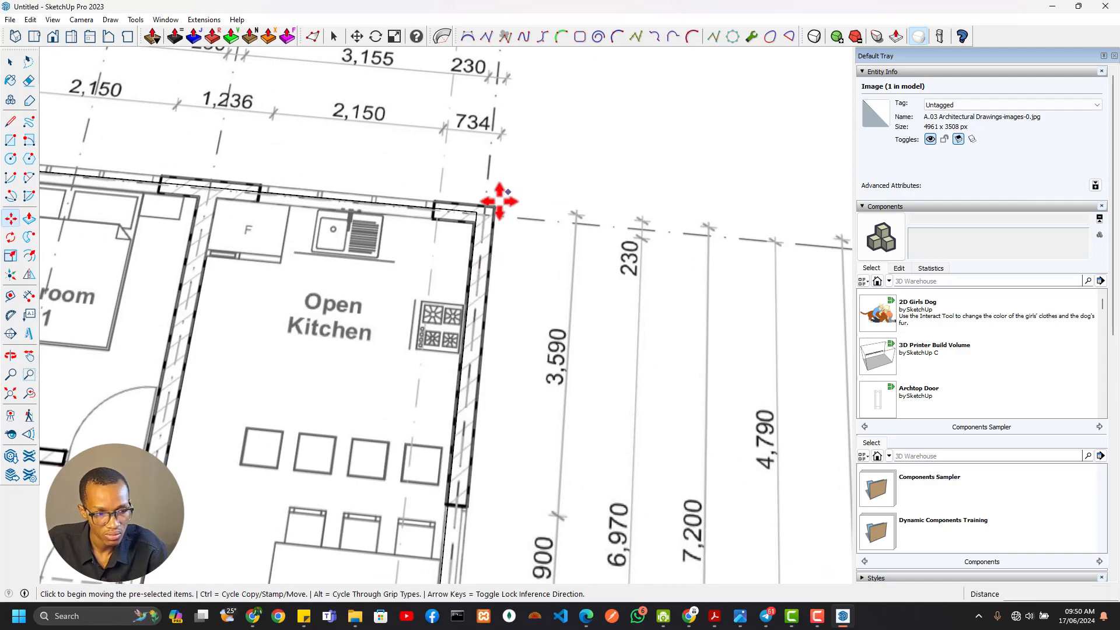
{"action": "scroll", "coordinate": [499, 201], "scroll_direction": "up", "scroll_amount": 2}
{"action": "scroll", "coordinate": [495, 203], "scroll_direction": "down", "scroll_amount": 2}
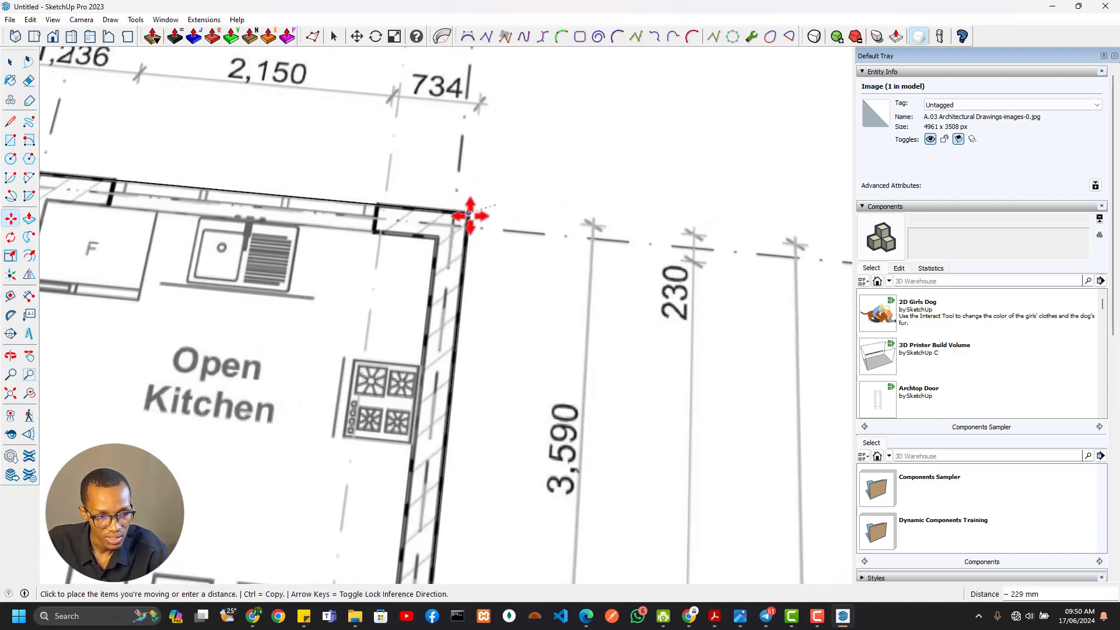
Inspect the veranda piers, the foyer wall and the south wall for alignment with the Scale outline and origin
{"action": "scroll", "coordinate": [470, 220], "scroll_direction": "down", "scroll_amount": 5}
{"action": "middle_click_drag", "start_coordinate": [408, 295], "coordinate": [555, 40]}
{"action": "scroll", "coordinate": [422, 267], "scroll_direction": "up", "scroll_amount": 4}
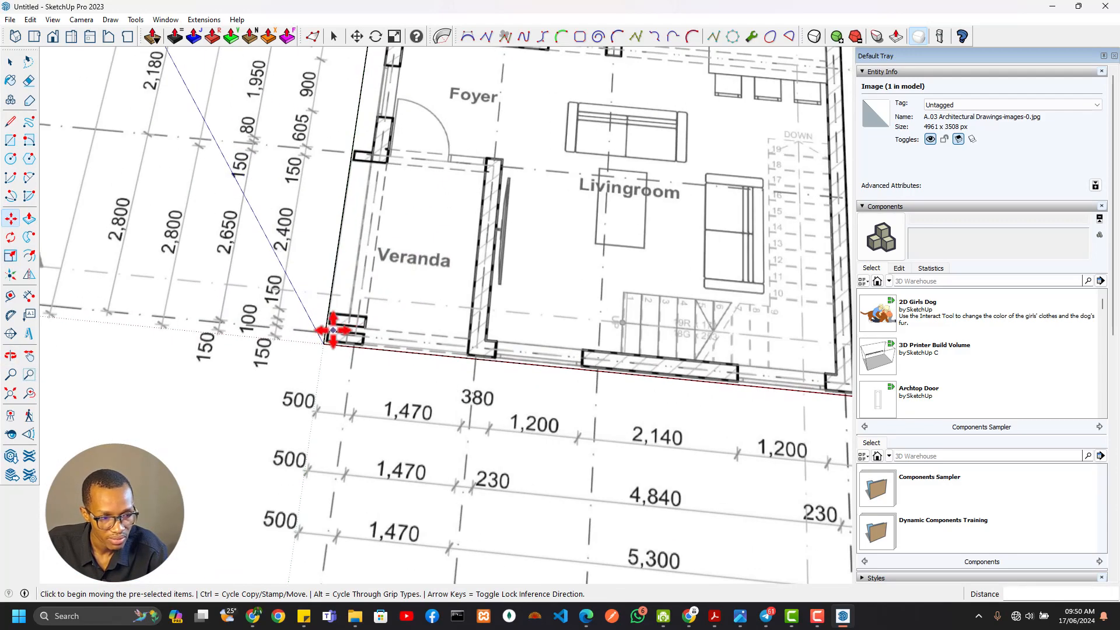
{"action": "scroll", "coordinate": [333, 330], "scroll_direction": "up", "scroll_amount": 2}
{"action": "scroll", "coordinate": [337, 326], "scroll_direction": "down", "scroll_amount": 2}
{"action": "scroll", "coordinate": [361, 163], "scroll_direction": "up", "scroll_amount": 4}
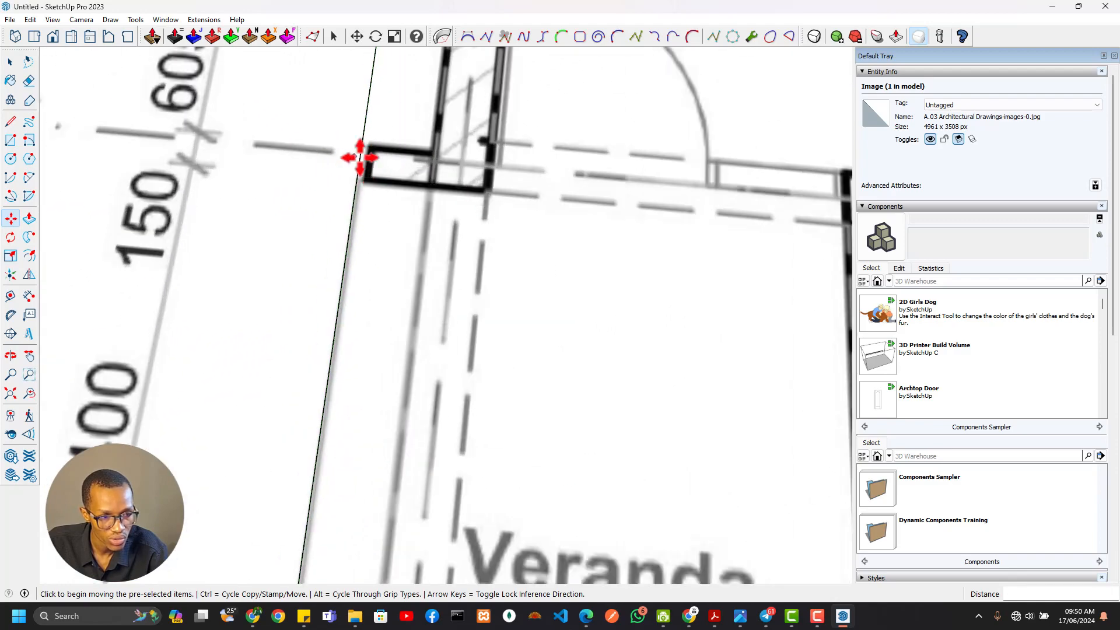
{"action": "scroll", "coordinate": [337, 173], "scroll_direction": "down", "scroll_amount": 6}
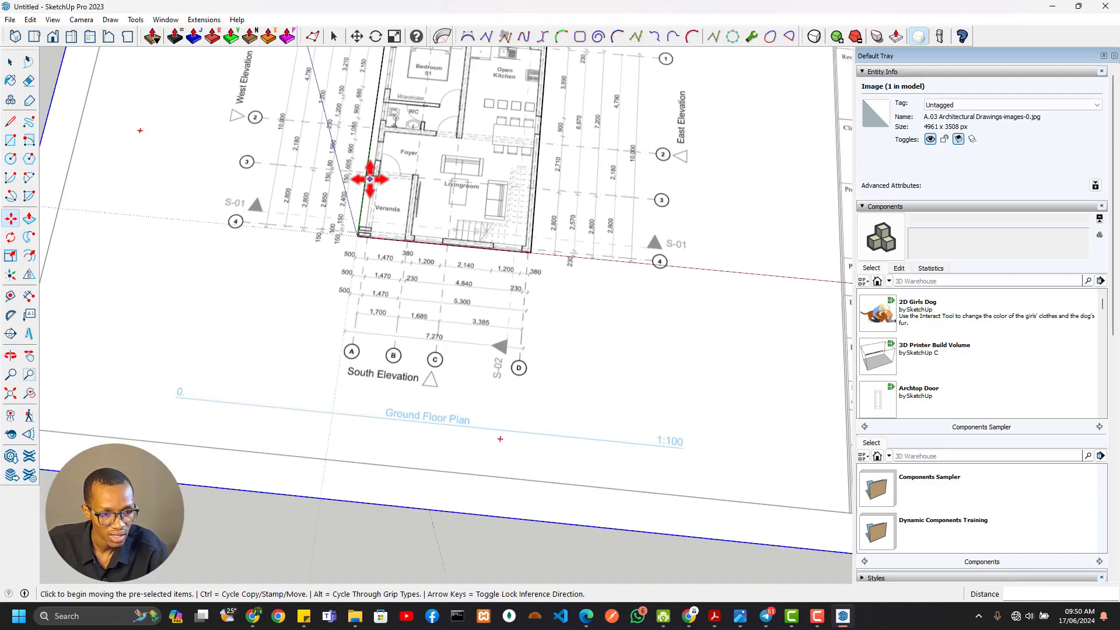
{"action": "scroll", "coordinate": [486, 217], "scroll_direction": "up", "scroll_amount": 2}
{"action": "scroll", "coordinate": [485, 217], "scroll_direction": "up", "scroll_amount": 3}
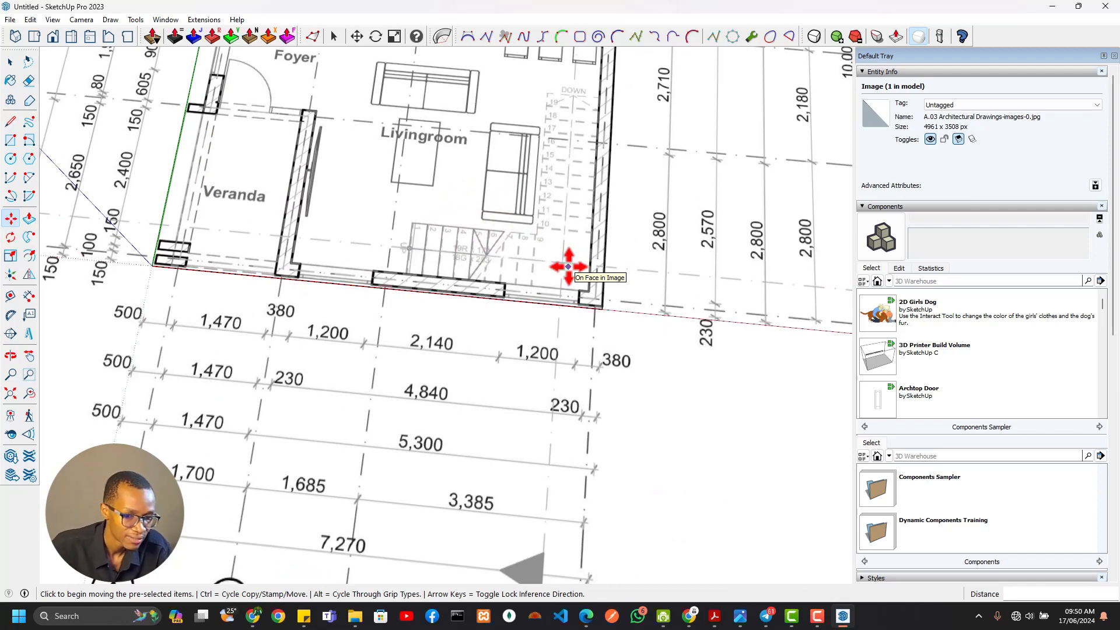
{"action": "scroll", "coordinate": [408, 255], "scroll_direction": "down", "scroll_amount": 4}
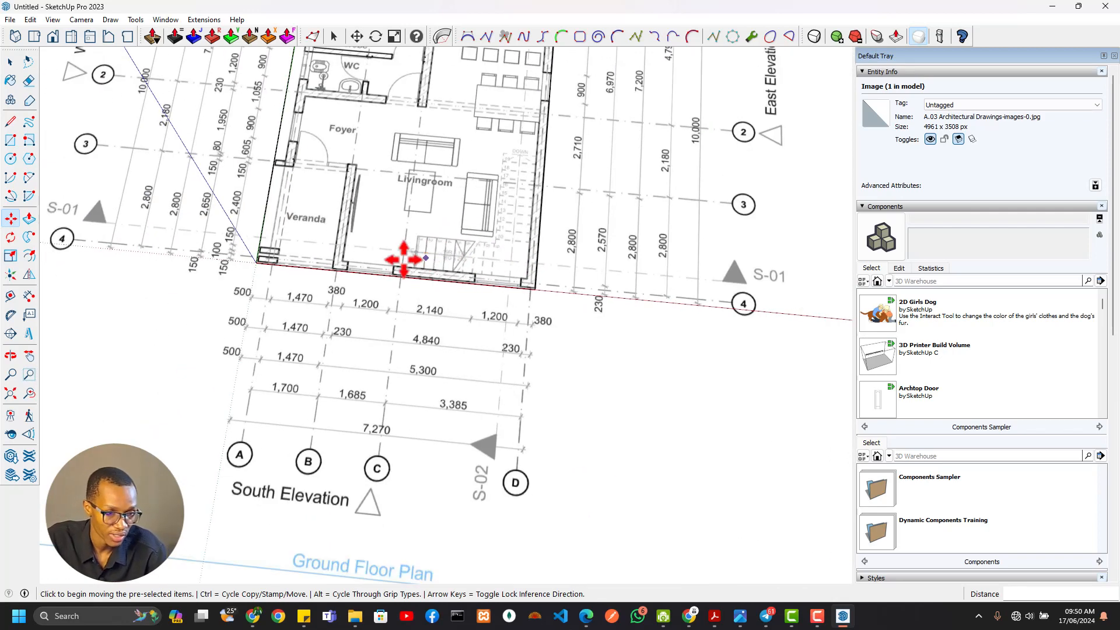
Place guides about 284 mm from the Scale outline's south edge and about 1997 mm from its west edge at the veranda's east wall
{"action": "scroll", "coordinate": [417, 274], "scroll_direction": "up", "scroll_amount": 5}
{"action": "key", "text": "t"}
{"action": "left_click", "coordinate": [448, 295]}
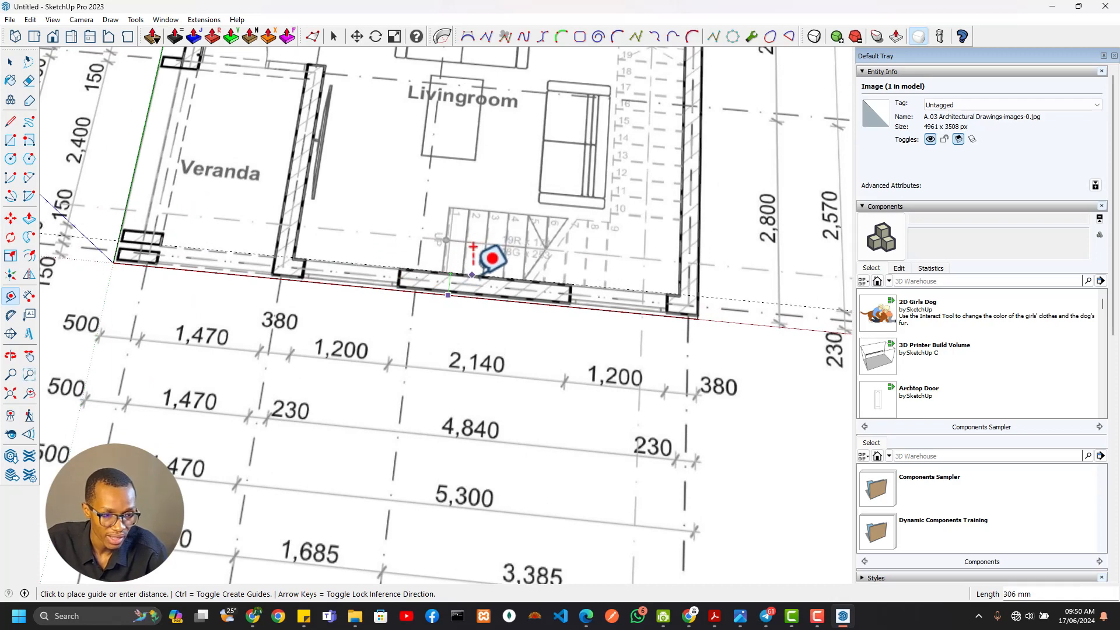
{"action": "left_click", "coordinate": [479, 279]}
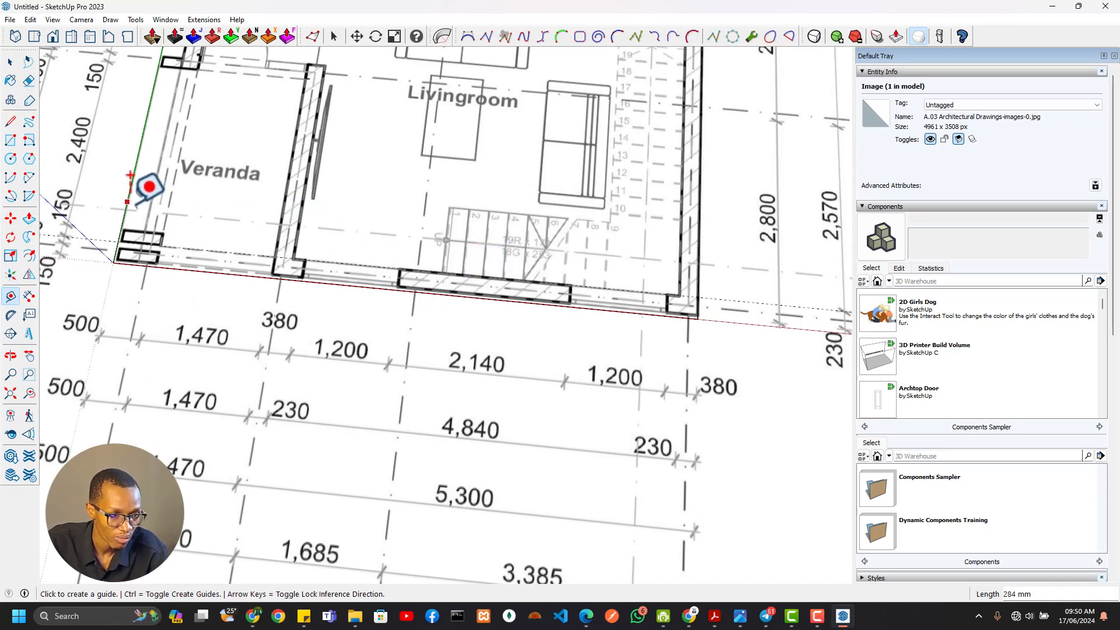
{"action": "left_click", "coordinate": [129, 176]}
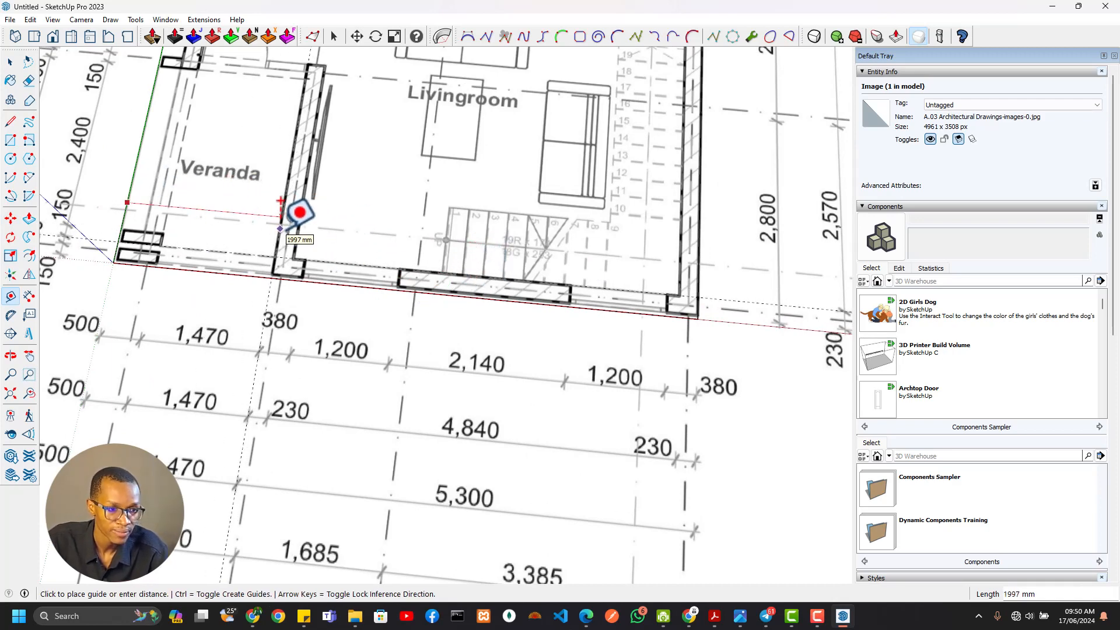
{"action": "left_click", "coordinate": [281, 201]}
Erase the two guides running along the south wall and through the veranda's east wall
{"action": "scroll", "coordinate": [461, 256], "scroll_direction": "down", "scroll_amount": 6}
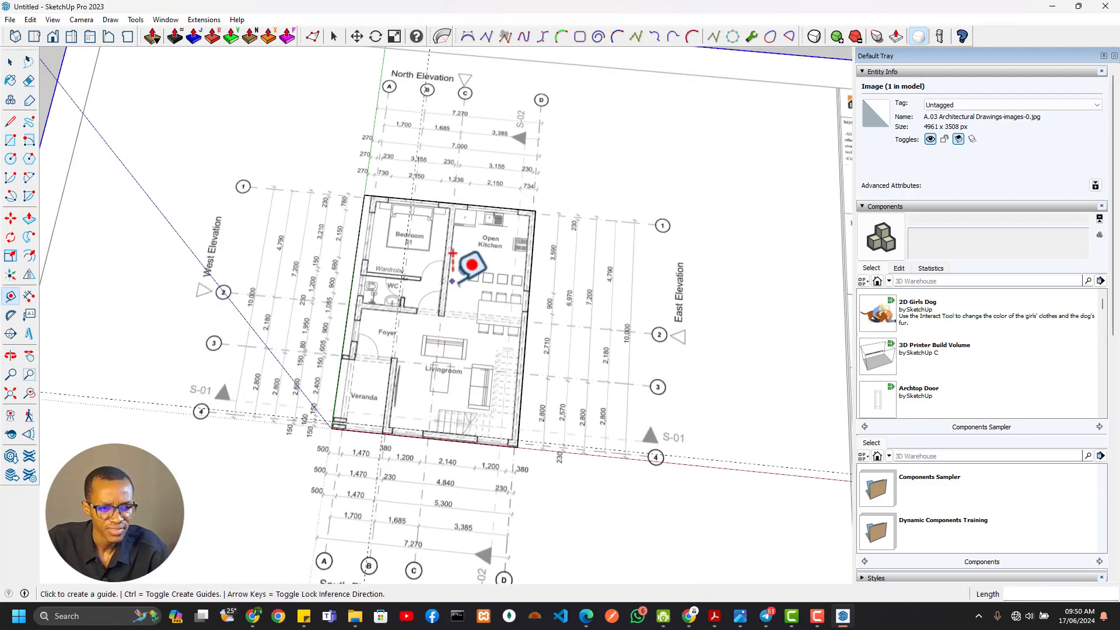
{"action": "scroll", "coordinate": [472, 291], "scroll_direction": "down", "scroll_amount": 4}
{"action": "scroll", "coordinate": [501, 344], "scroll_direction": "up", "scroll_amount": 5}
{"action": "left_click_drag", "start_coordinate": [526, 420], "coordinate": [527, 447]}
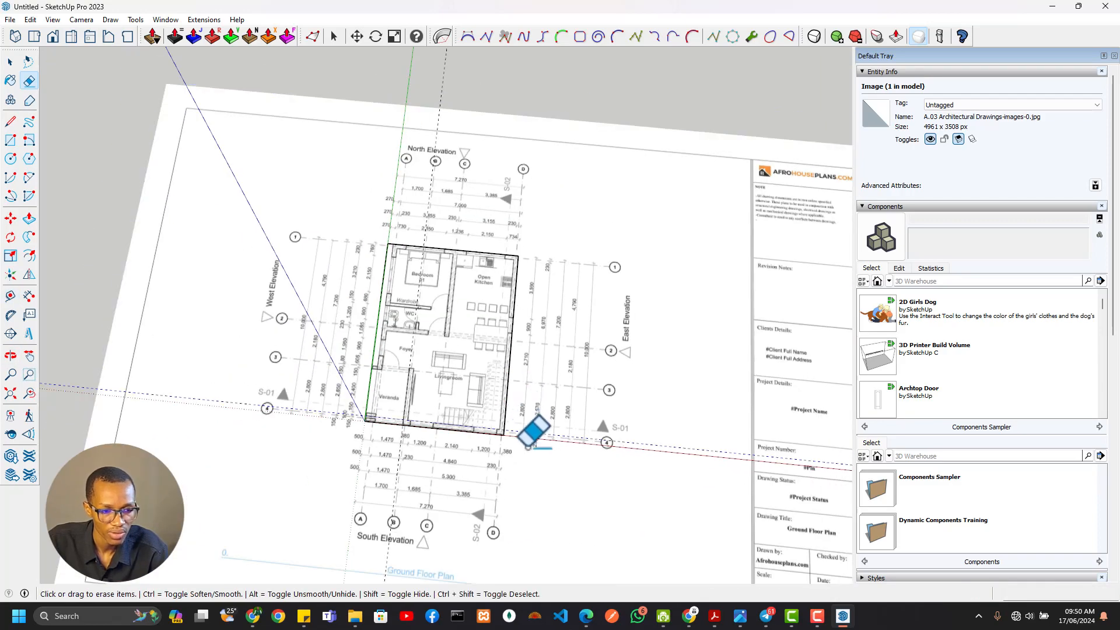
{"action": "left_click_drag", "start_coordinate": [427, 150], "coordinate": [438, 149]}
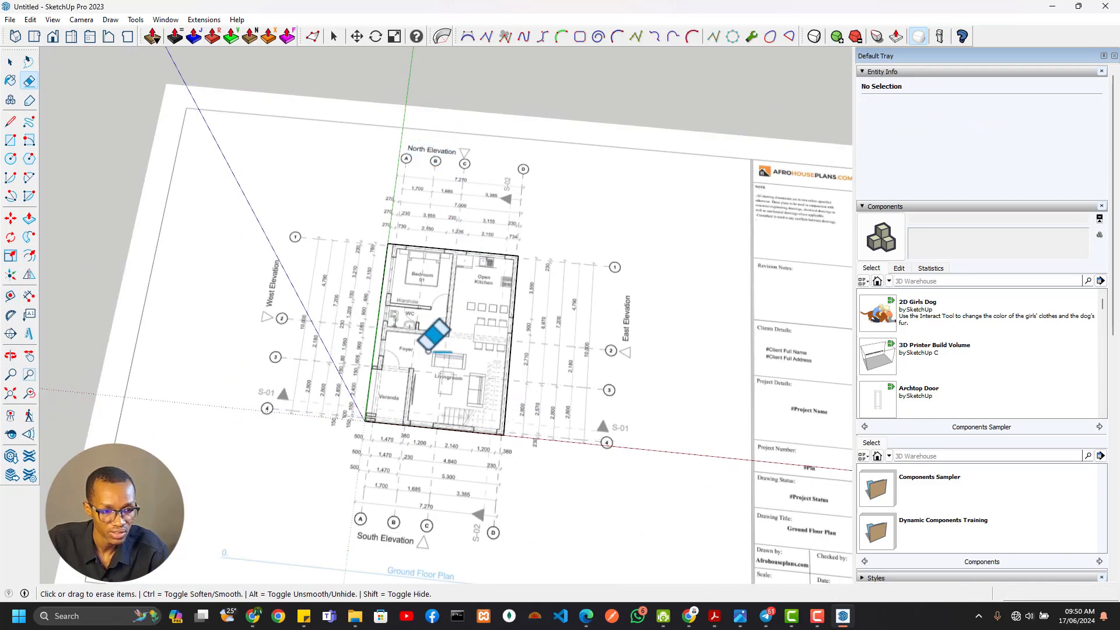
Place guides on Bedroom 01's west wall, about 292 mm from the outline edge and 258 mm further in, plus one along its north wall
{"action": "scroll", "coordinate": [446, 306], "scroll_direction": "up", "scroll_amount": 6}
{"action": "key", "text": "t"}
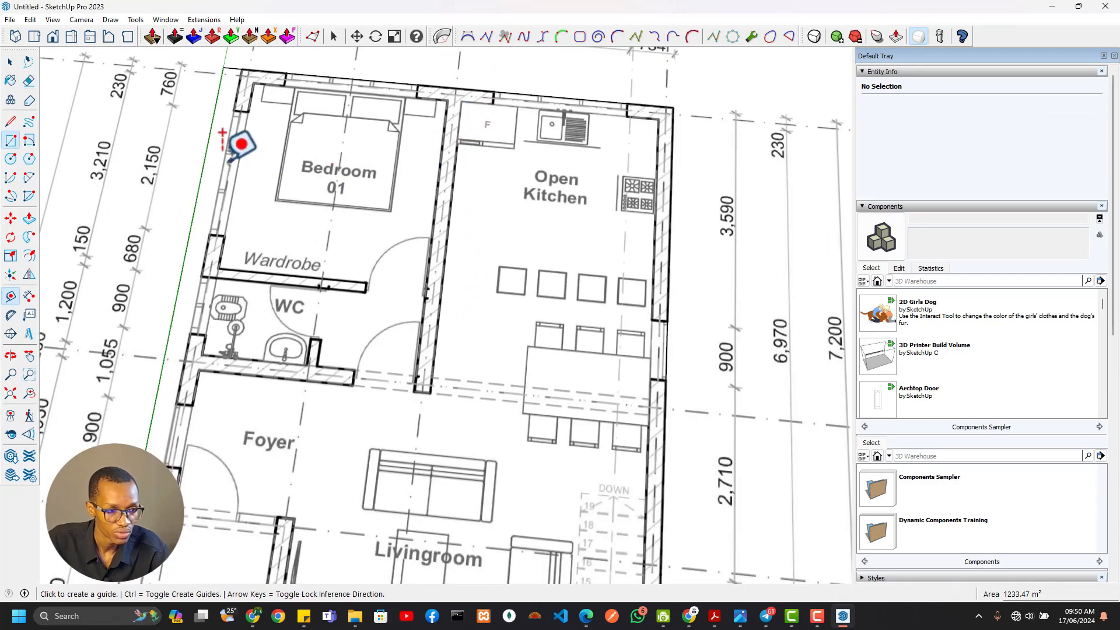
{"action": "left_click", "coordinate": [205, 155]}
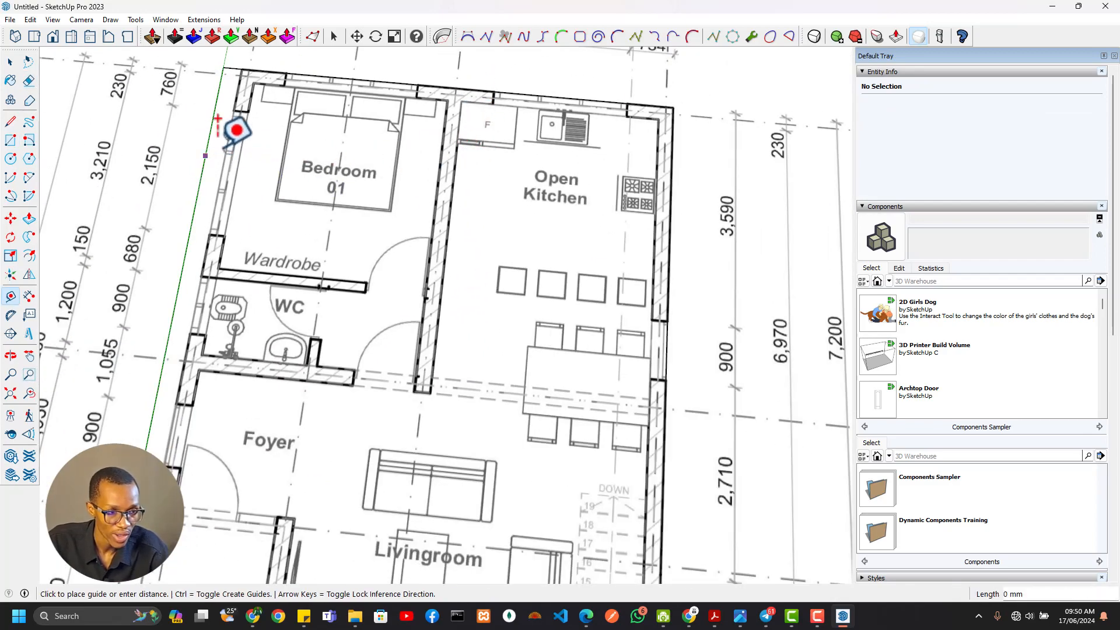
{"action": "scroll", "coordinate": [241, 71], "scroll_direction": "up", "scroll_amount": 4}
{"action": "left_click", "coordinate": [262, 59]}
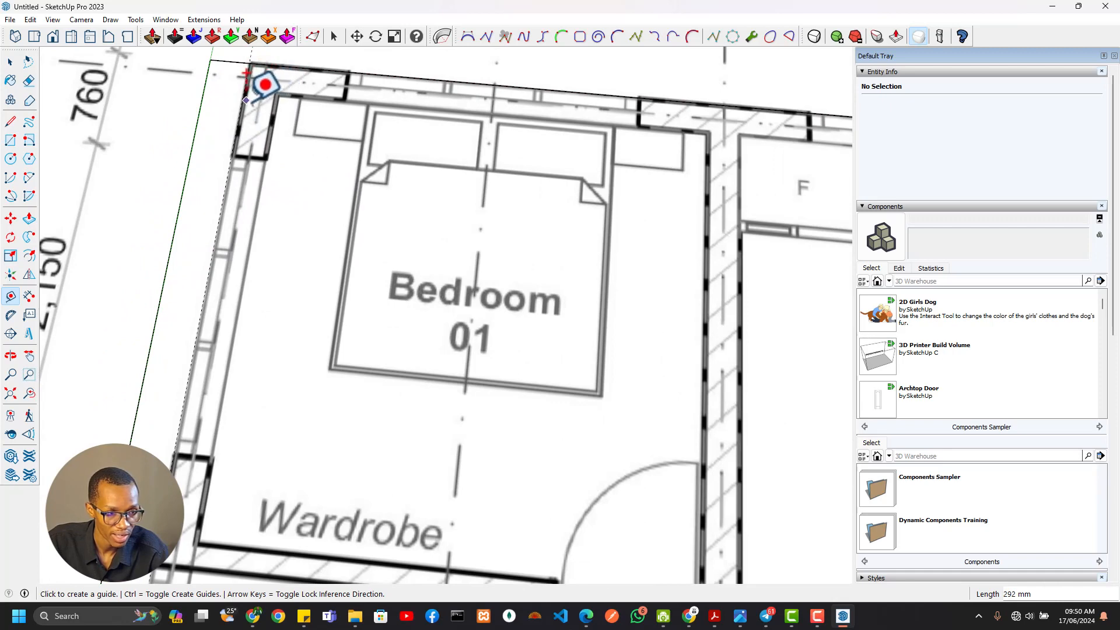
{"action": "left_click", "coordinate": [245, 76]}
{"action": "left_click", "coordinate": [278, 101]}
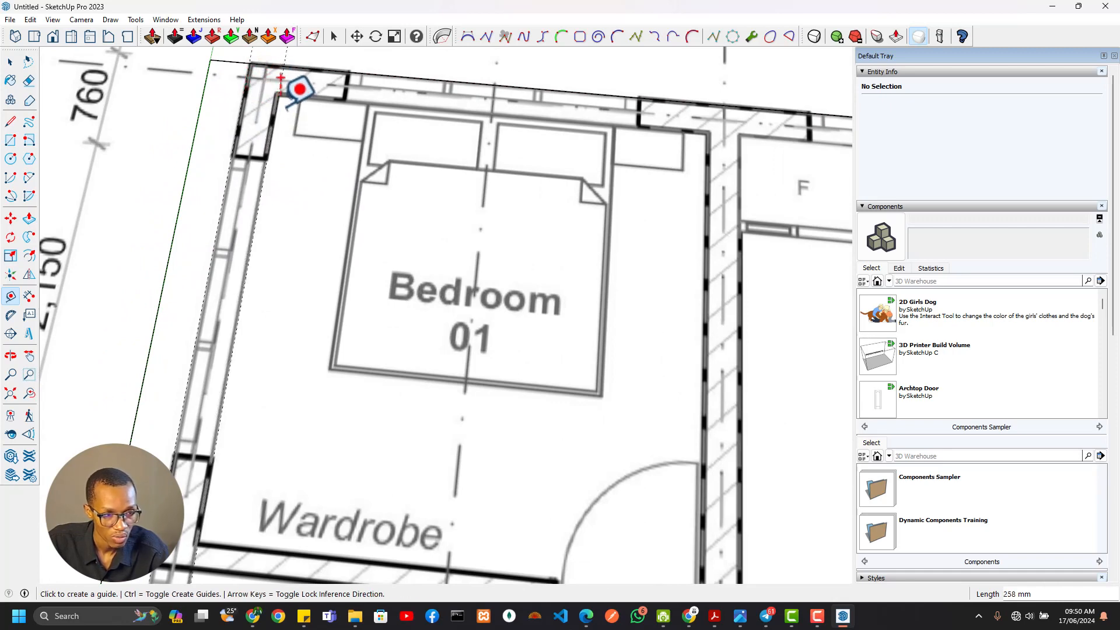
{"action": "left_click", "coordinate": [309, 69]}
{"action": "left_click", "coordinate": [318, 100]}
Try drawing a rectangle about 258 mm wide between the west wall guides, from the bedroom's north-west corner to the WC's south wall
{"action": "key", "text": "r"}
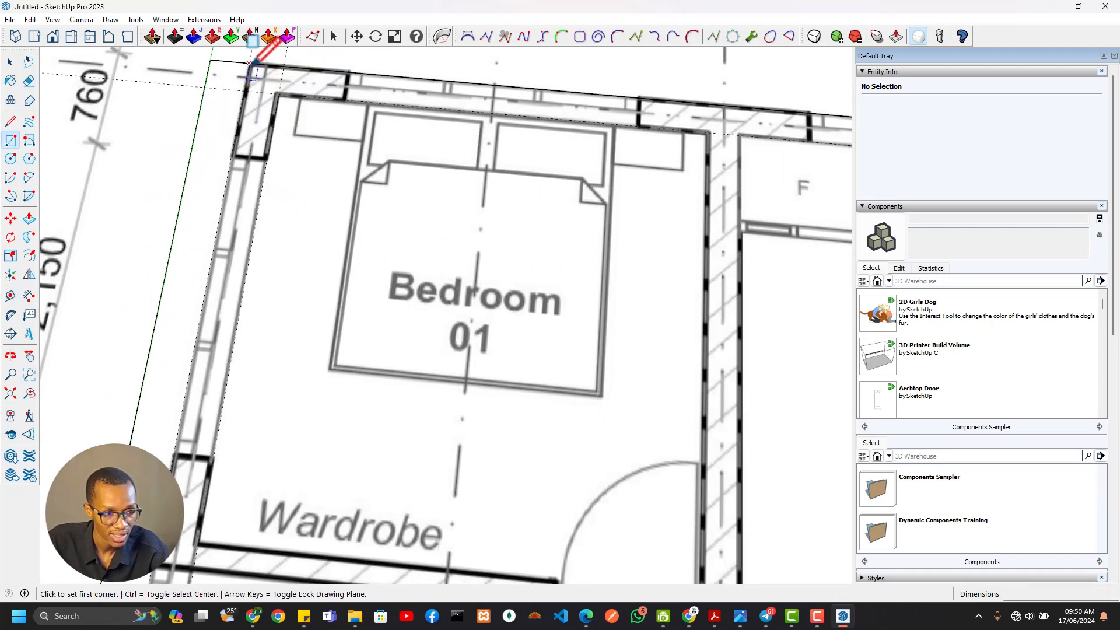
{"action": "left_click", "coordinate": [249, 63]}
{"action": "scroll", "coordinate": [241, 244], "scroll_direction": "down", "scroll_amount": 2}
{"action": "scroll", "coordinate": [250, 201], "scroll_direction": "down", "scroll_amount": 2}
{"action": "middle_click_drag", "start_coordinate": [237, 340], "coordinate": [266, 256], "text": "shift"}
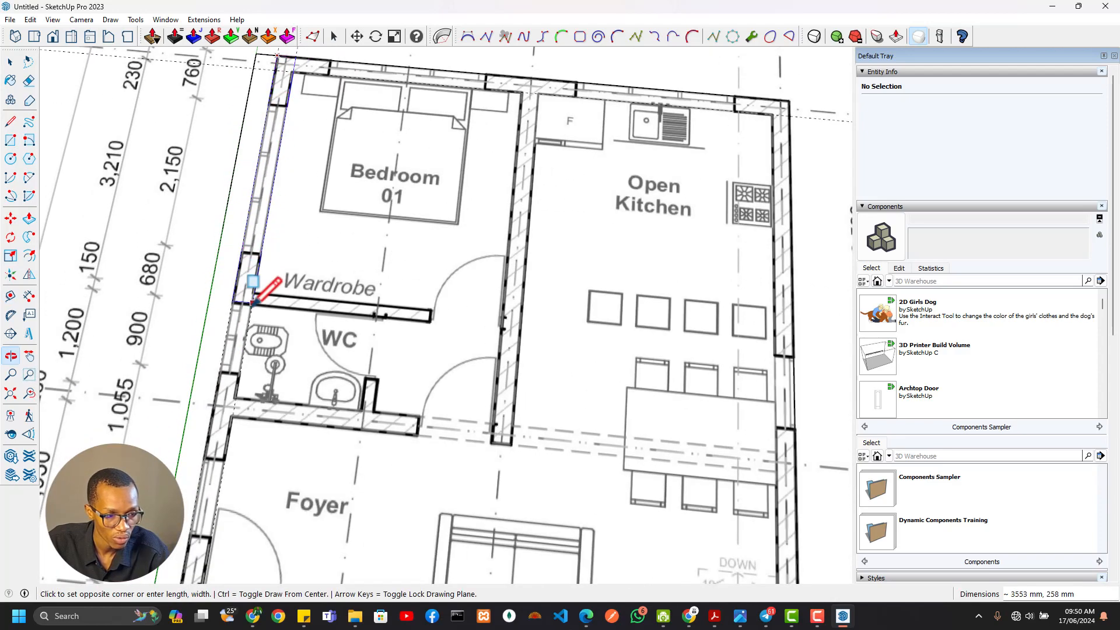
{"action": "left_click", "coordinate": [236, 395]}
{"action": "scroll", "coordinate": [357, 255], "scroll_direction": "down", "scroll_amount": 3}
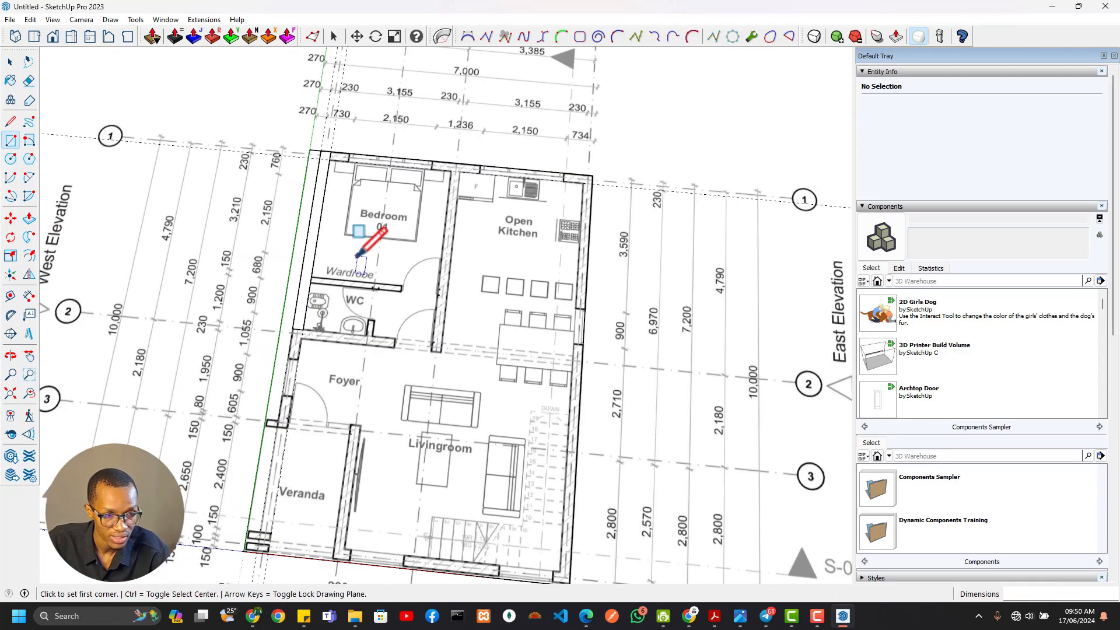
{"action": "middle_click_drag", "start_coordinate": [329, 244], "coordinate": [457, 187]}
{"action": "middle_click_drag", "start_coordinate": [500, 245], "coordinate": [400, 238]}
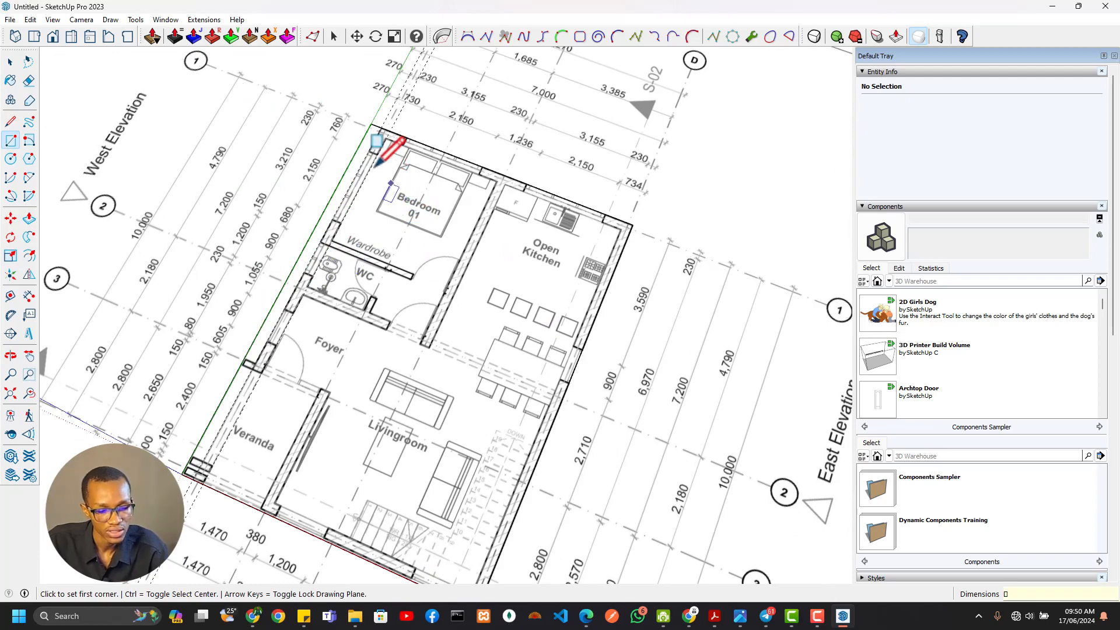
Erase the guides placed along the bedroom's west and north walls
{"action": "scroll", "coordinate": [412, 163], "scroll_direction": "up", "scroll_amount": 5}
{"action": "key", "text": "e"}
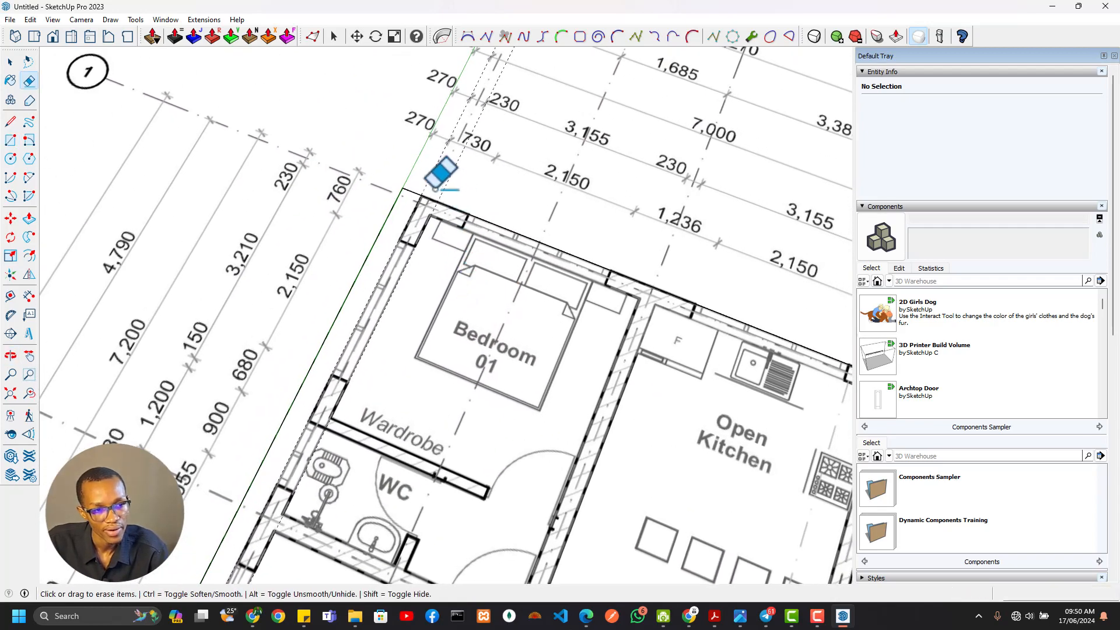
{"action": "left_click_drag", "start_coordinate": [461, 188], "coordinate": [465, 195]}
{"action": "scroll", "coordinate": [465, 210], "scroll_direction": "down", "scroll_amount": 5}
{"action": "middle_click_drag", "start_coordinate": [478, 271], "coordinate": [391, 121], "text": "shift"}
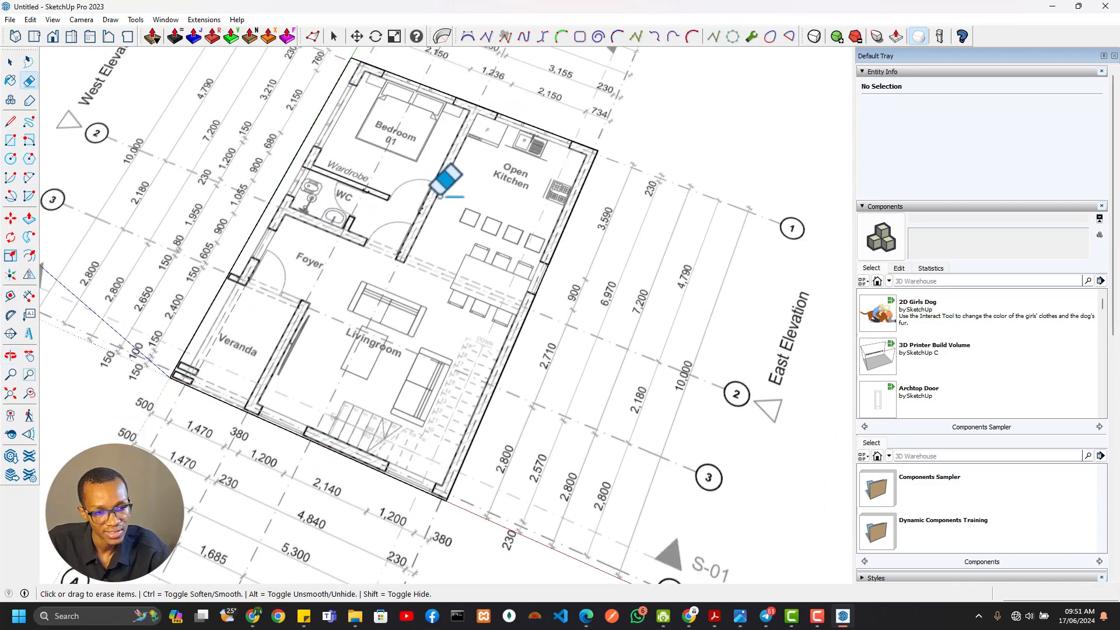
Select the plan image and move it so its south-west corner sits on the model origin
{"action": "scroll", "coordinate": [423, 269], "scroll_direction": "down", "scroll_amount": 7}
{"action": "scroll", "coordinate": [411, 318], "scroll_direction": "down", "scroll_amount": 3}
{"action": "key", "text": "space"}
{"action": "left_click", "coordinate": [430, 252]}
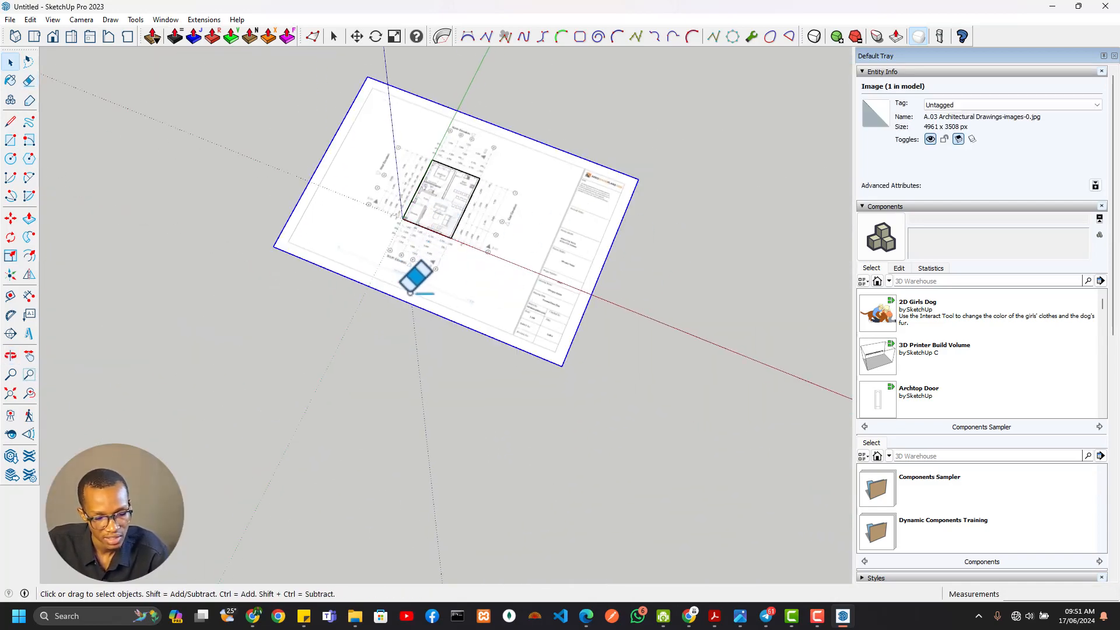
{"action": "key", "text": "m"}
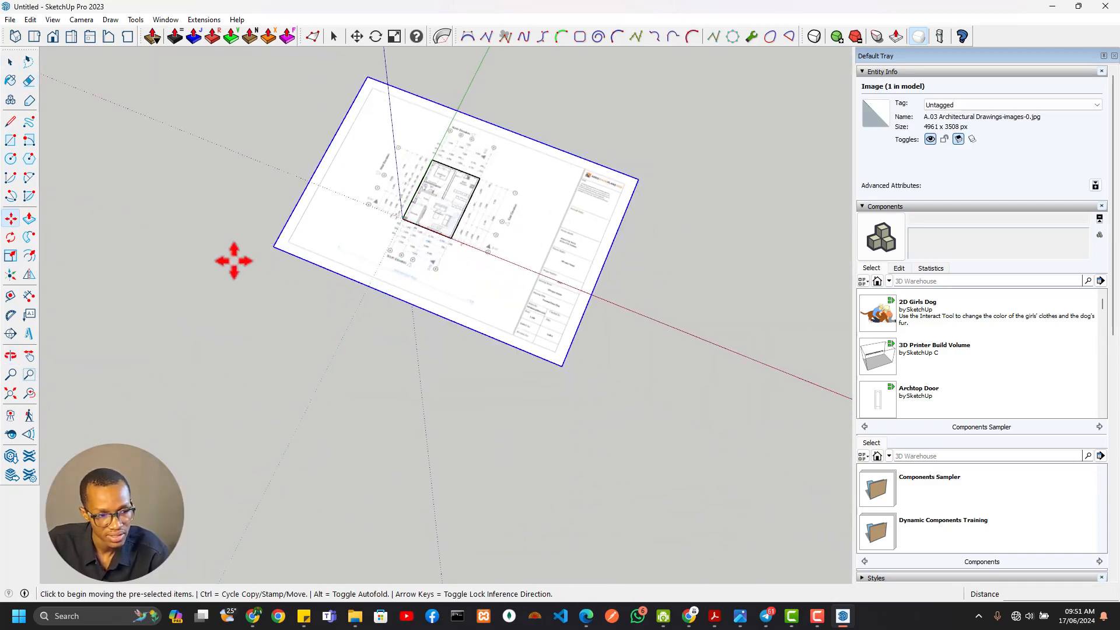
{"action": "left_click", "coordinate": [272, 246]}
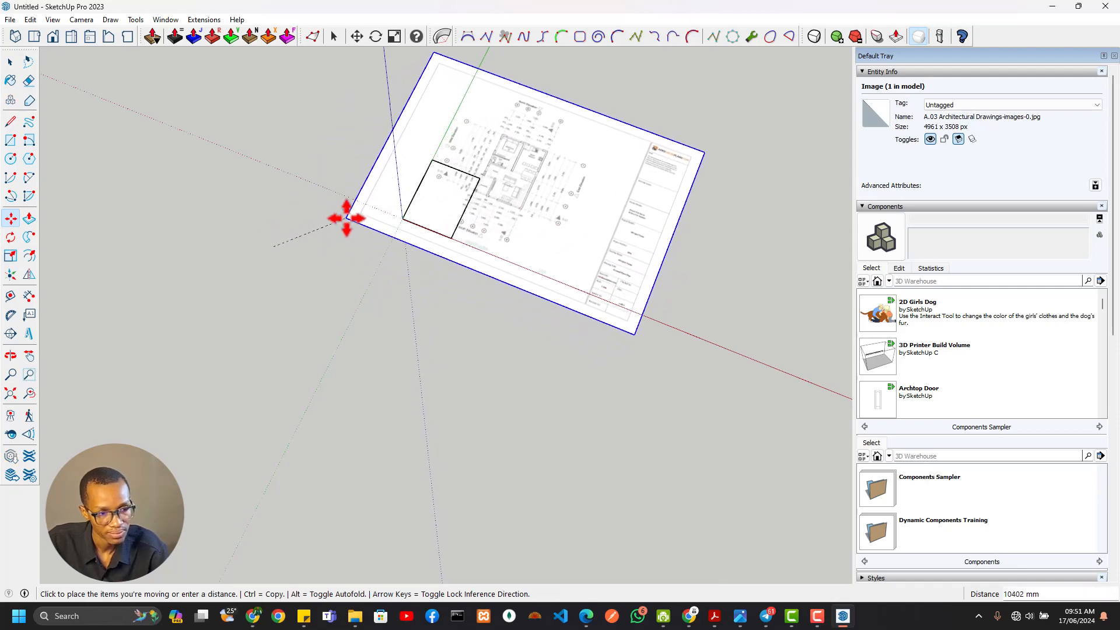
{"action": "left_click", "coordinate": [407, 218]}
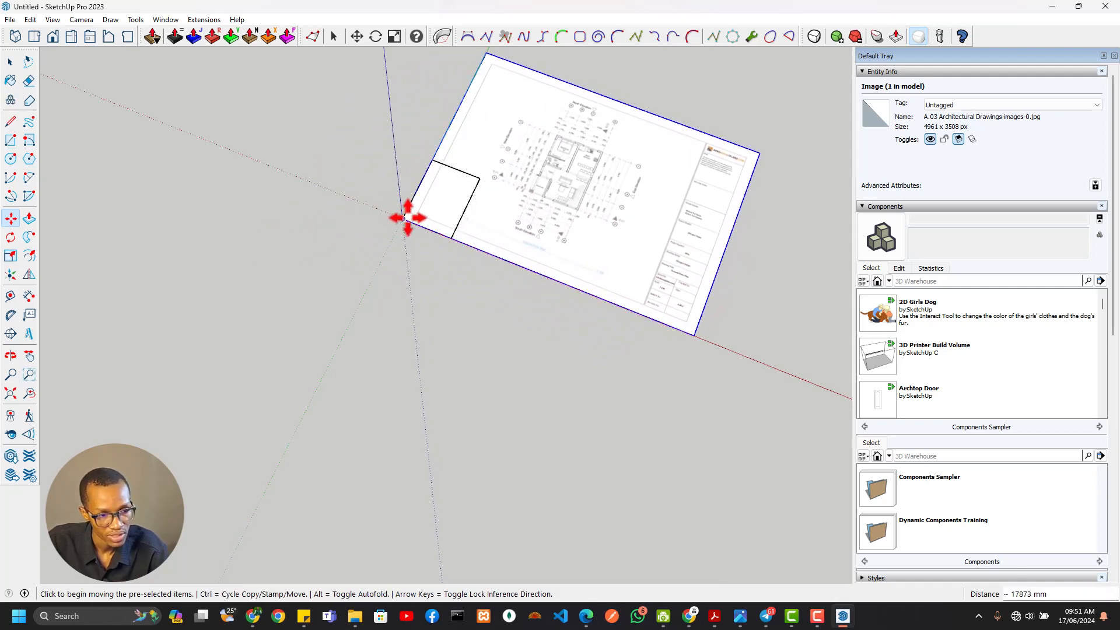
Try rotating the plan image 90° about the origin, and undo the rotation
{"action": "key", "text": "q"}
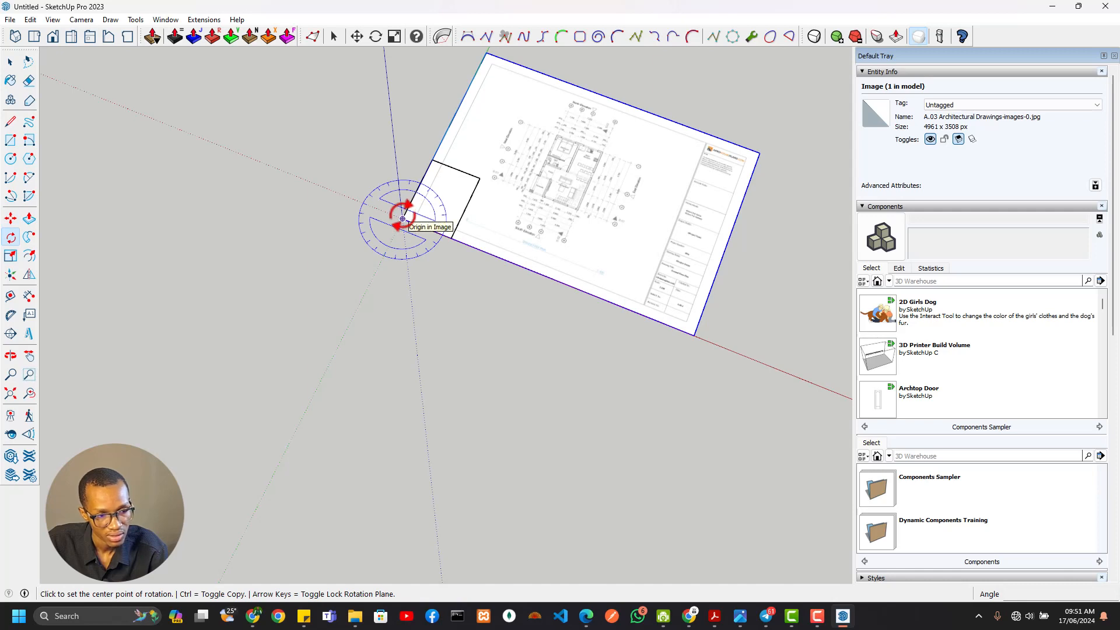
{"action": "left_click", "coordinate": [403, 218]}
{"action": "left_click", "coordinate": [473, 77]}
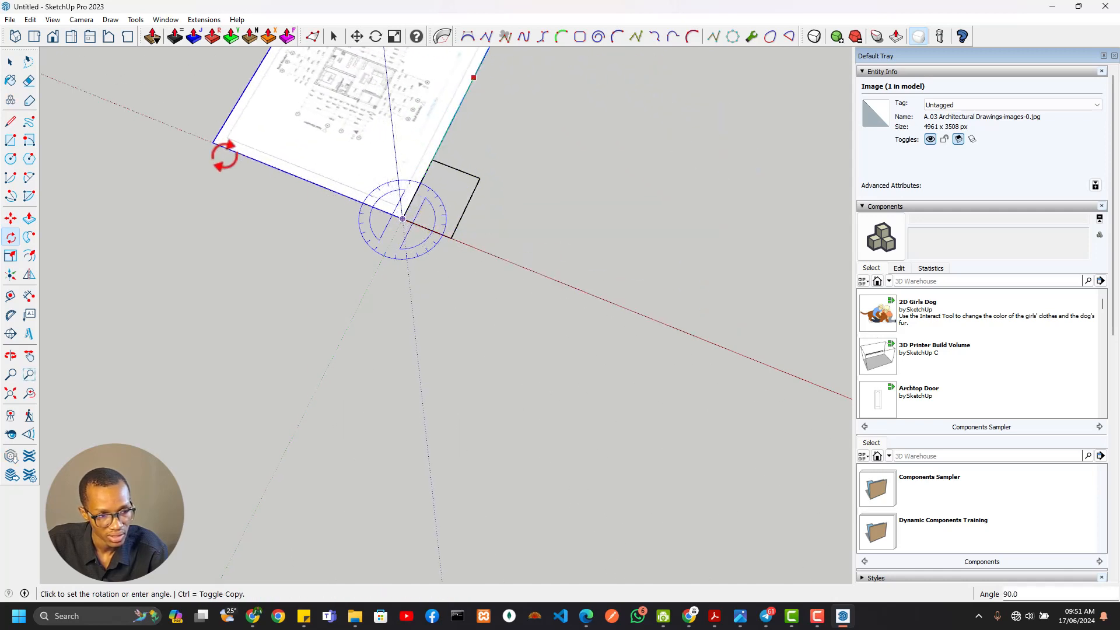
{"action": "left_click", "coordinate": [252, 161]}
{"action": "middle_click_drag", "start_coordinate": [574, 161], "coordinate": [285, 192]}
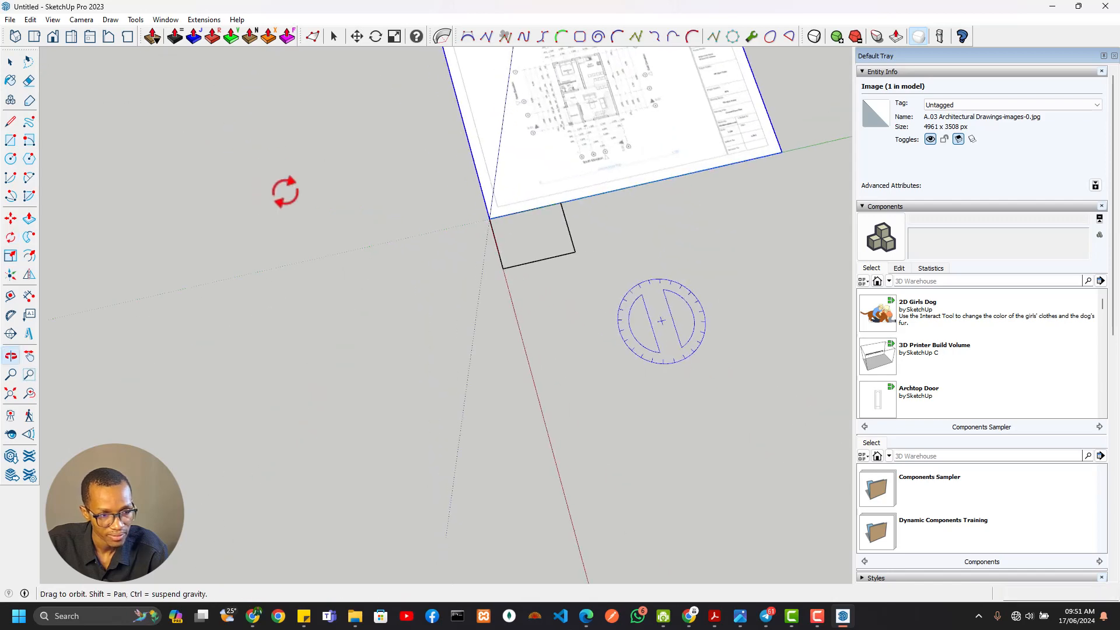
{"action": "middle_click_drag", "start_coordinate": [564, 217], "coordinate": [486, 458]}
{"action": "scroll", "coordinate": [529, 313], "scroll_direction": "up", "scroll_amount": 4}
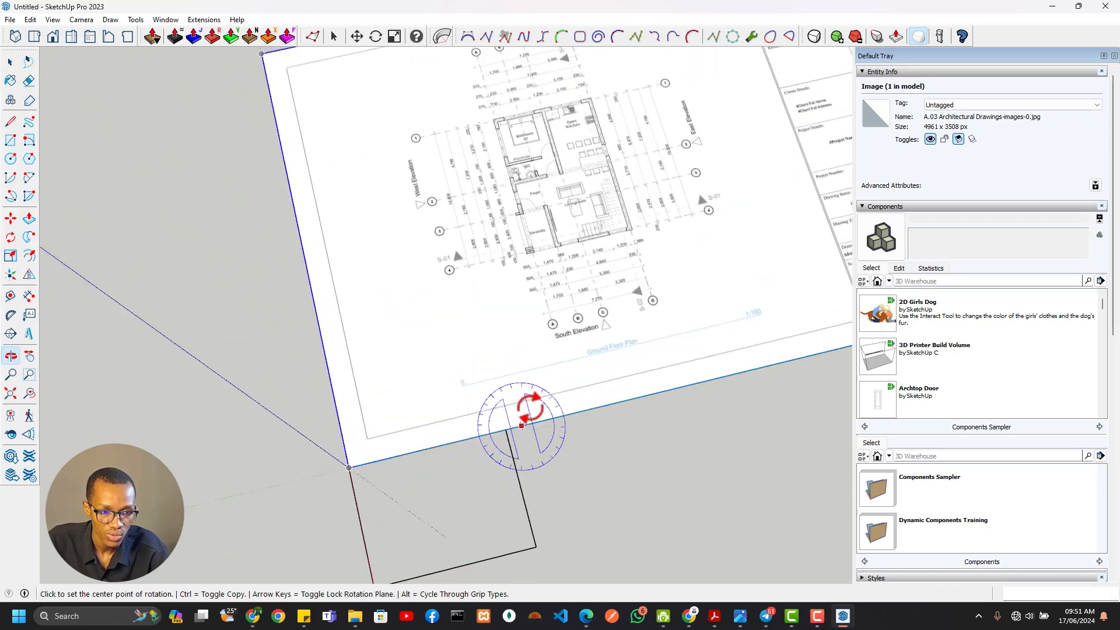
{"action": "scroll", "coordinate": [525, 401], "scroll_direction": "down", "scroll_amount": 3}
{"action": "key", "text": "ctrl+z"}
Move the plan image so its south-east corner on the red axis sits on the model origin
{"action": "middle_click_drag", "start_coordinate": [564, 450], "coordinate": [517, 175], "text": "shift"}
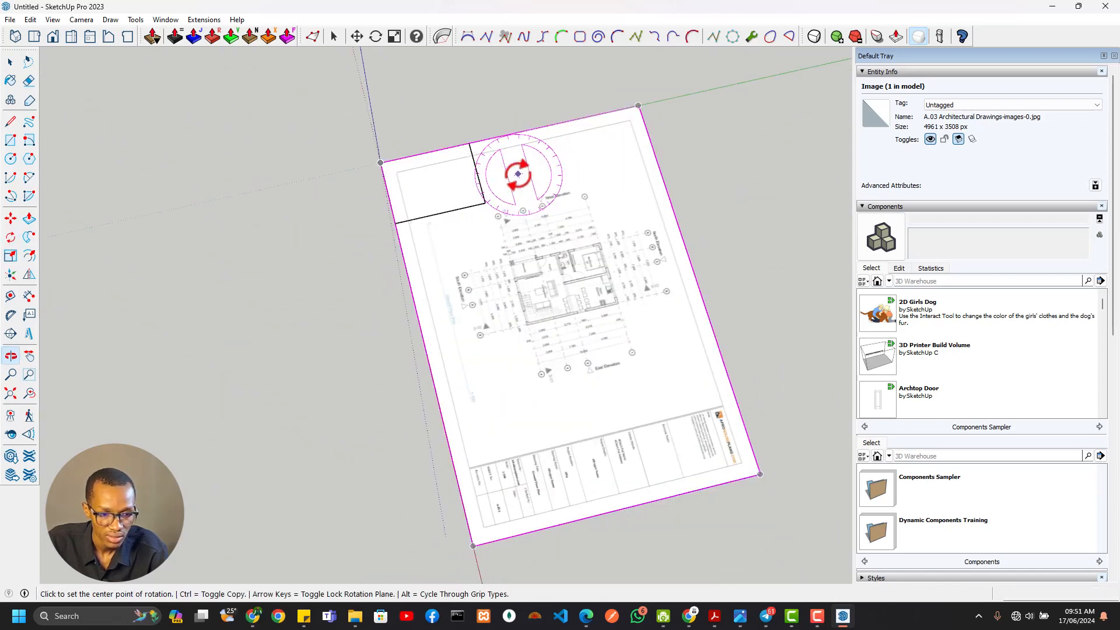
{"action": "scroll", "coordinate": [502, 492], "scroll_direction": "down", "scroll_amount": 1}
{"action": "middle_click_drag", "start_coordinate": [502, 491], "coordinate": [459, 332], "text": "shift"}
{"action": "key", "text": "m"}
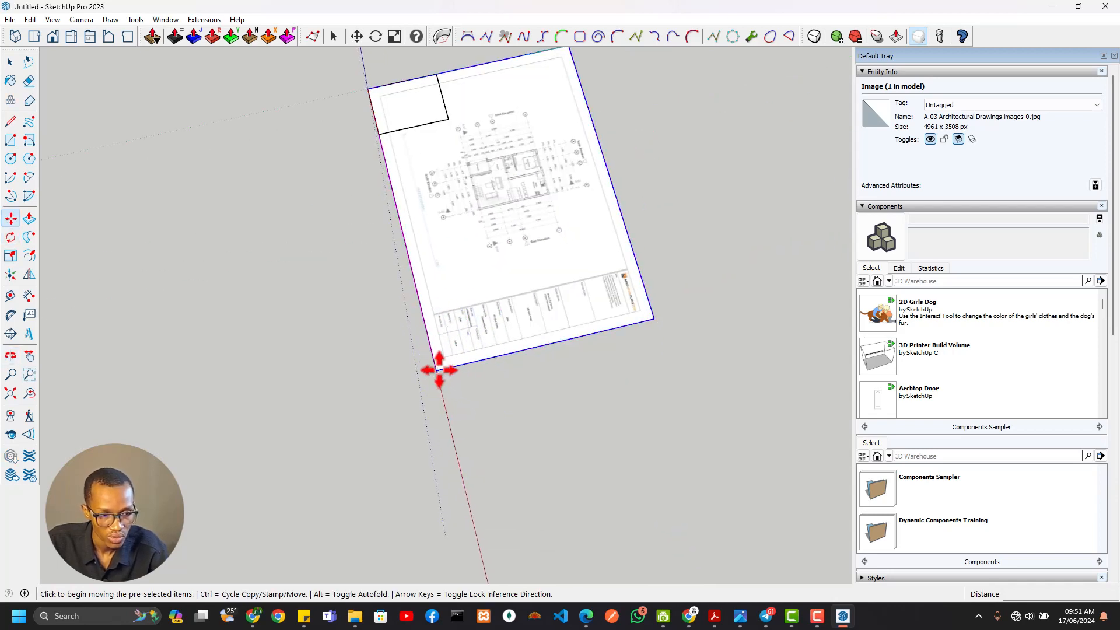
{"action": "left_click", "coordinate": [439, 369]}
{"action": "left_click", "coordinate": [367, 89]}
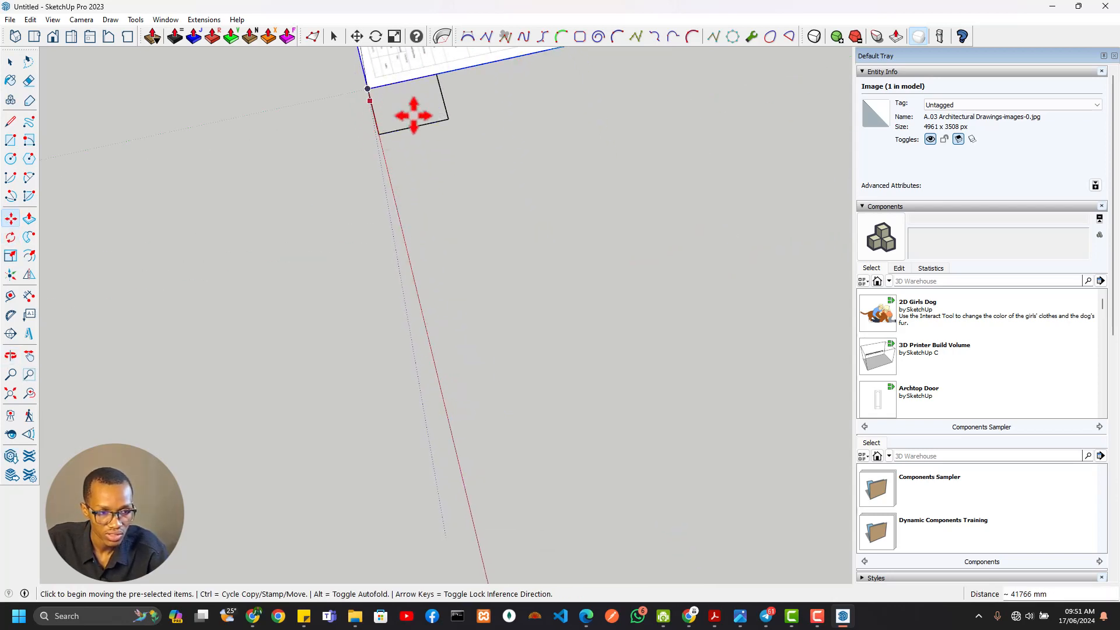
{"action": "middle_click_drag", "start_coordinate": [420, 115], "coordinate": [497, 285], "text": "shift"}
{"action": "scroll", "coordinate": [520, 138], "scroll_direction": "up", "scroll_amount": 3}
{"action": "middle_click_drag", "start_coordinate": [510, 189], "coordinate": [407, 170], "text": "shift"}
{"action": "scroll", "coordinate": [569, 244], "scroll_direction": "up", "scroll_amount": 3}
{"action": "scroll", "coordinate": [521, 228], "scroll_direction": "down", "scroll_amount": 3}
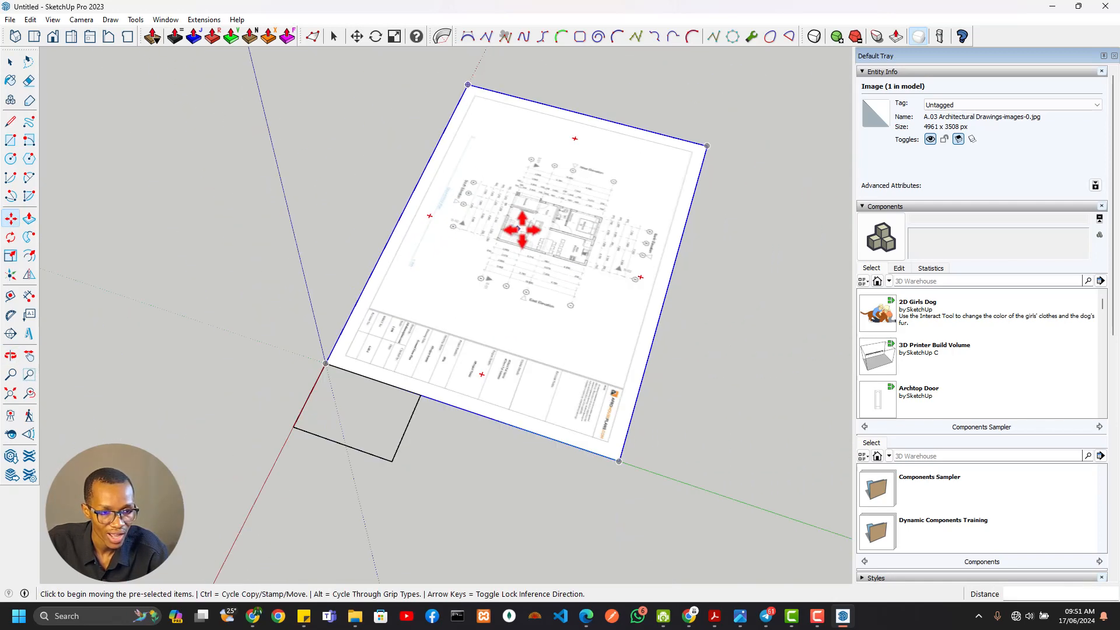
{"action": "scroll", "coordinate": [521, 228], "scroll_direction": "down", "scroll_amount": 2}
{"action": "middle_click_drag", "start_coordinate": [515, 232], "coordinate": [498, 299]}
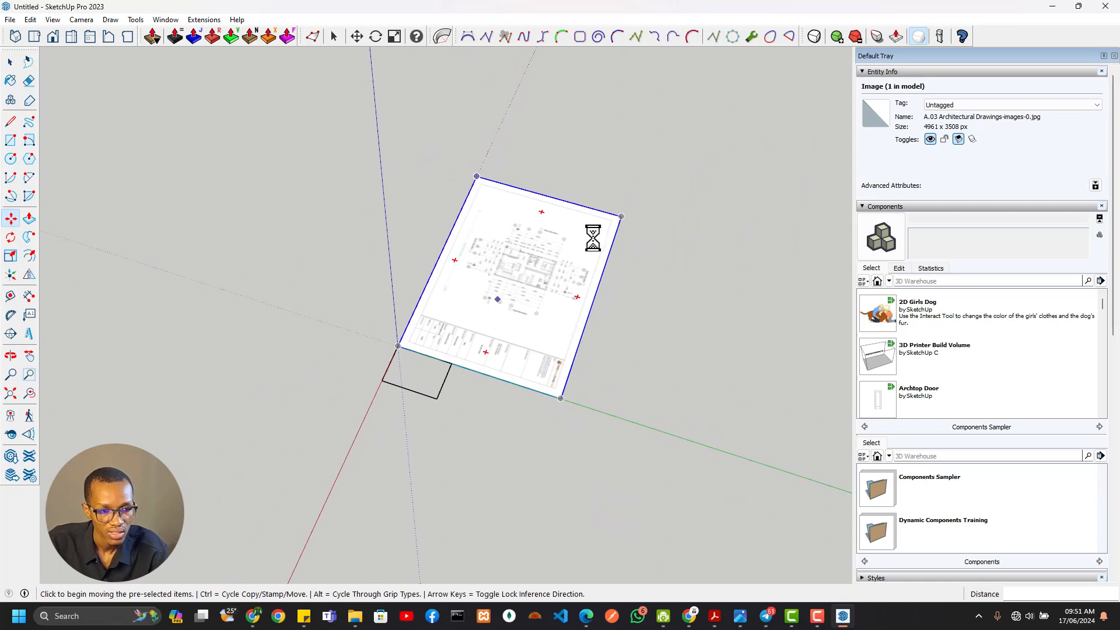
Save the model as Building Plan in the Building Model folder under VGIS Works, 2024 Training, Models
{"action": "scroll", "coordinate": [82, 175], "scroll_direction": "up", "scroll_amount": 1}
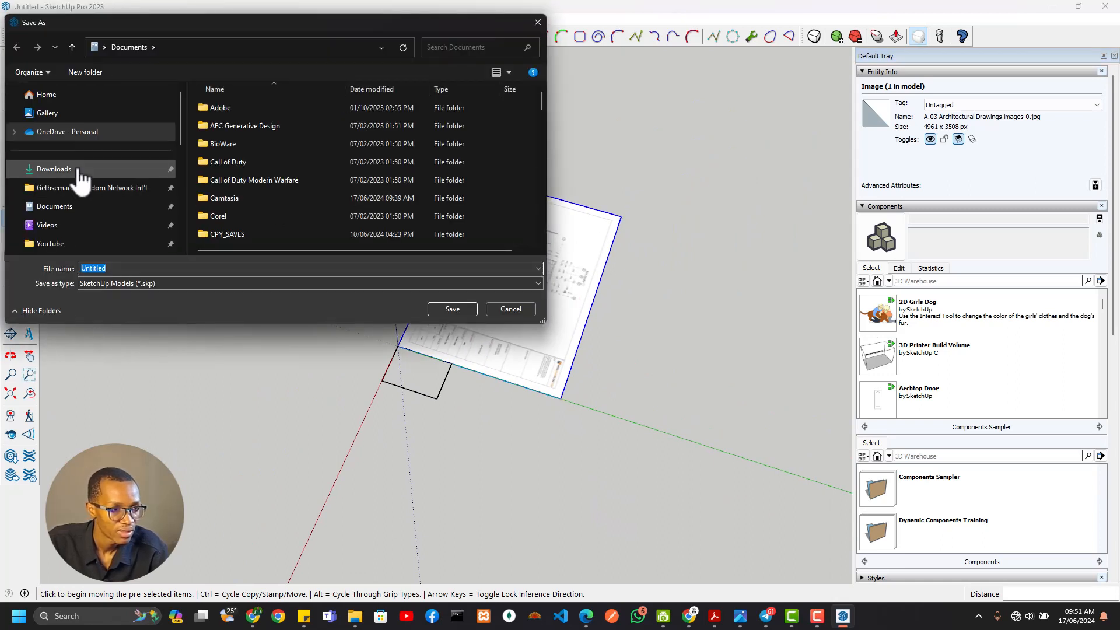
{"action": "scroll", "coordinate": [77, 167], "scroll_direction": "down", "scroll_amount": 4}
{"action": "scroll", "coordinate": [76, 169], "scroll_direction": "up", "scroll_amount": 2}
{"action": "left_click", "coordinate": [60, 168]}
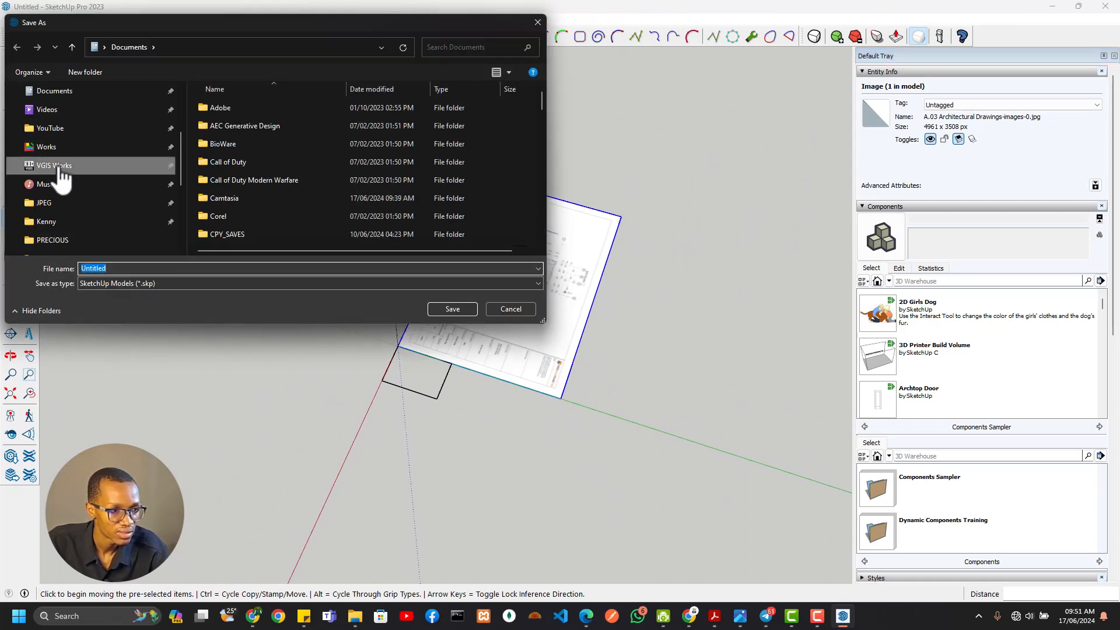
{"action": "double_click", "coordinate": [216, 103]}
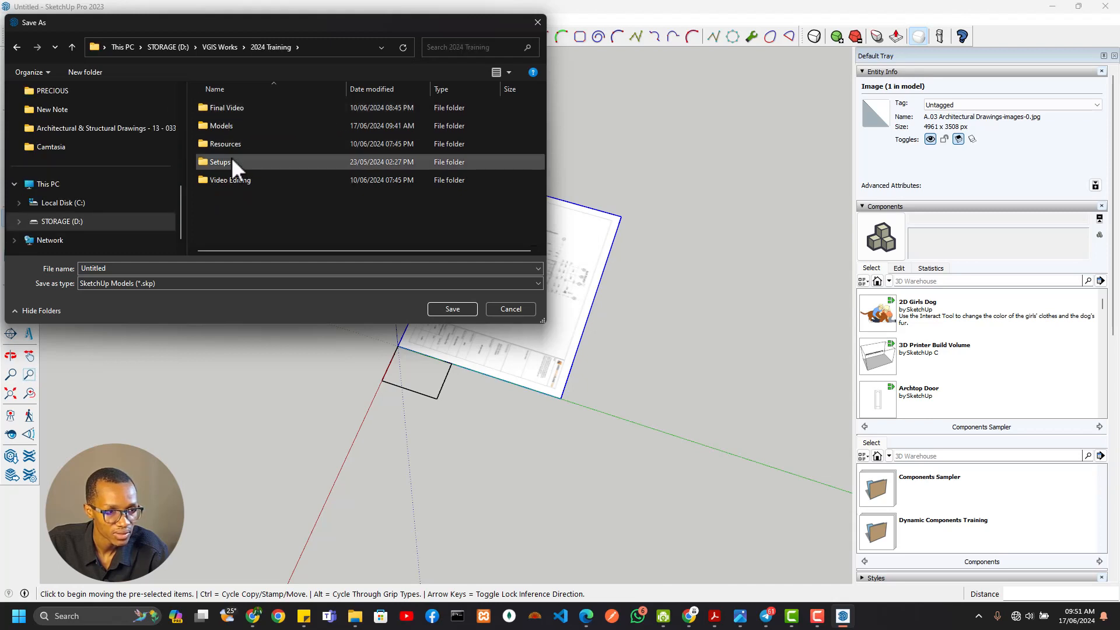
{"action": "double_click", "coordinate": [235, 125]}
{"action": "double_click", "coordinate": [250, 122]}
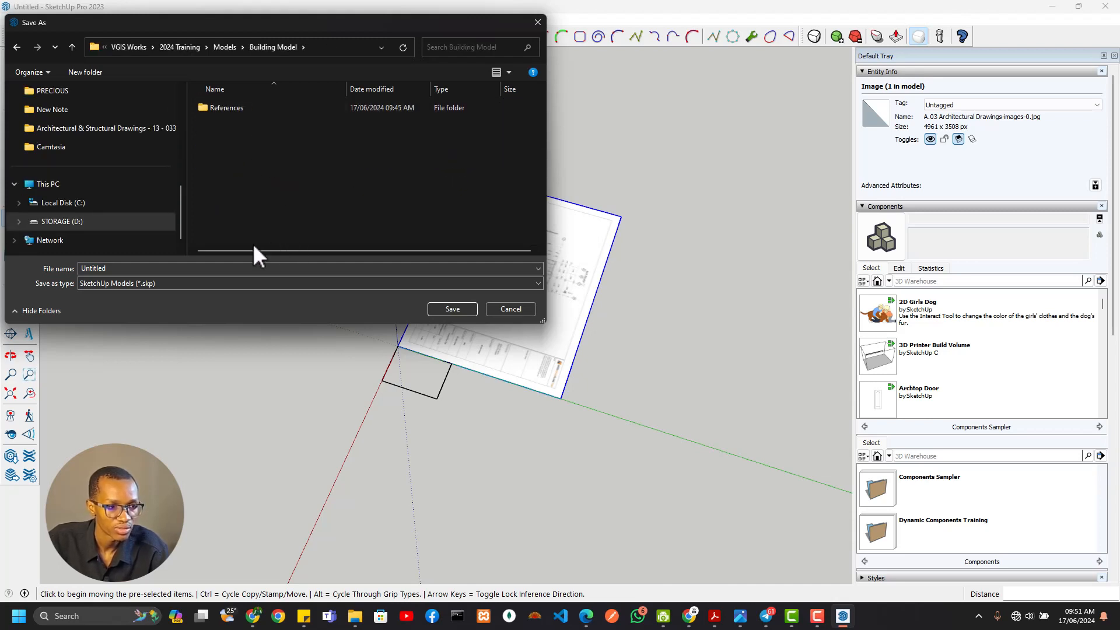
{"action": "double_click", "coordinate": [233, 267]}
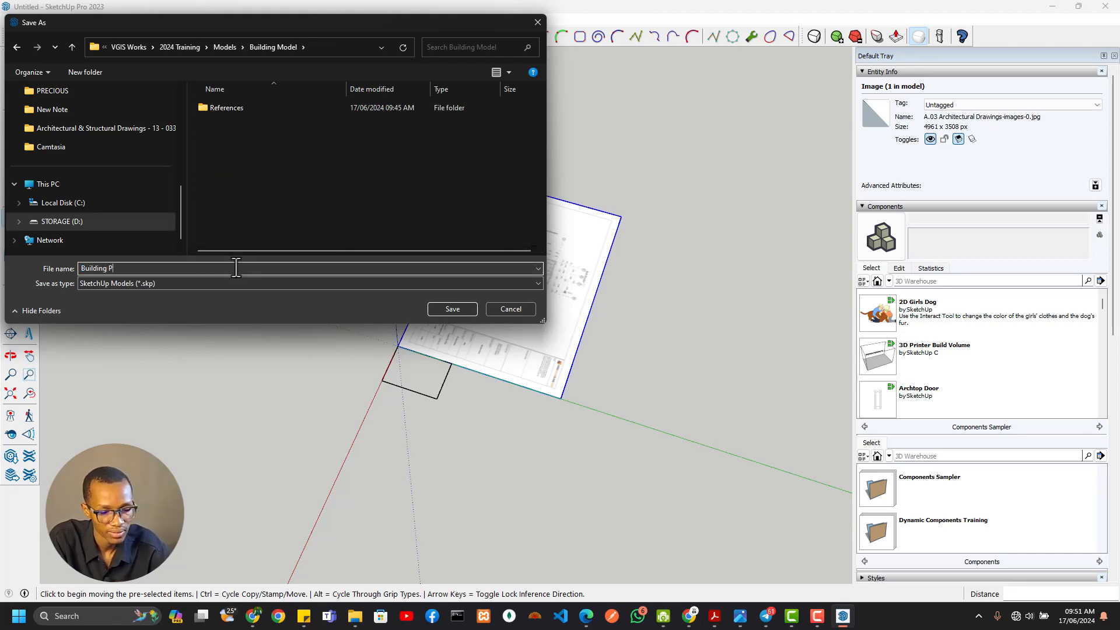
{"action": "key", "text": "Return"}
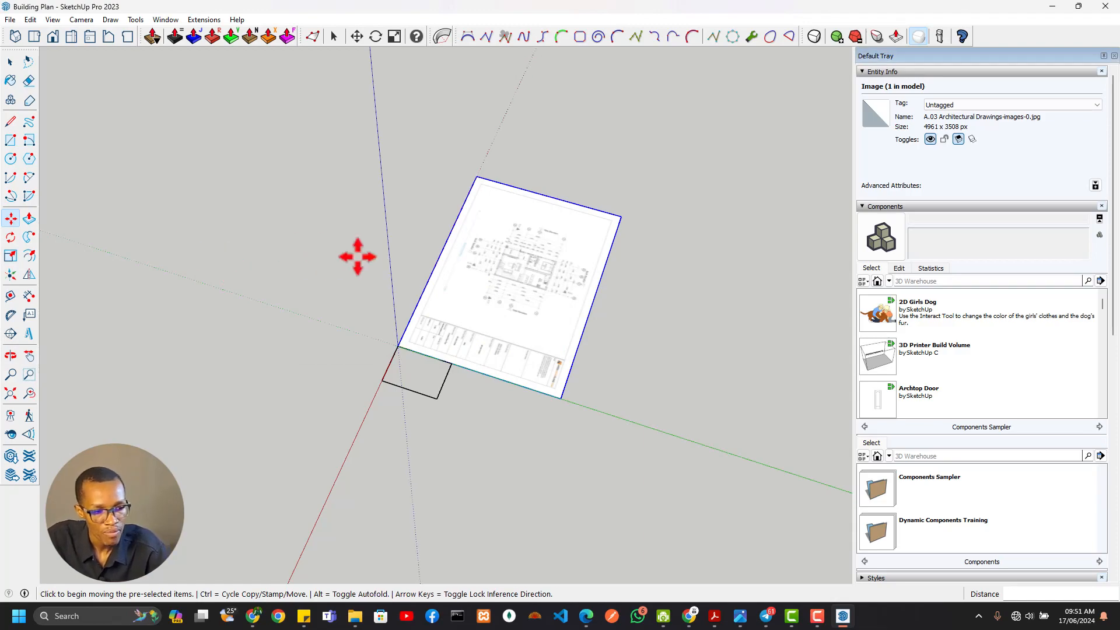
Open the outline group beside the plan, fill it by drawing a rectangle across its opposite corners, and close the group
{"action": "scroll", "coordinate": [449, 263], "scroll_direction": "up", "scroll_amount": 6}
{"action": "middle_click_drag", "start_coordinate": [453, 273], "coordinate": [603, 387]}
{"action": "scroll", "coordinate": [610, 337], "scroll_direction": "down", "scroll_amount": 4}
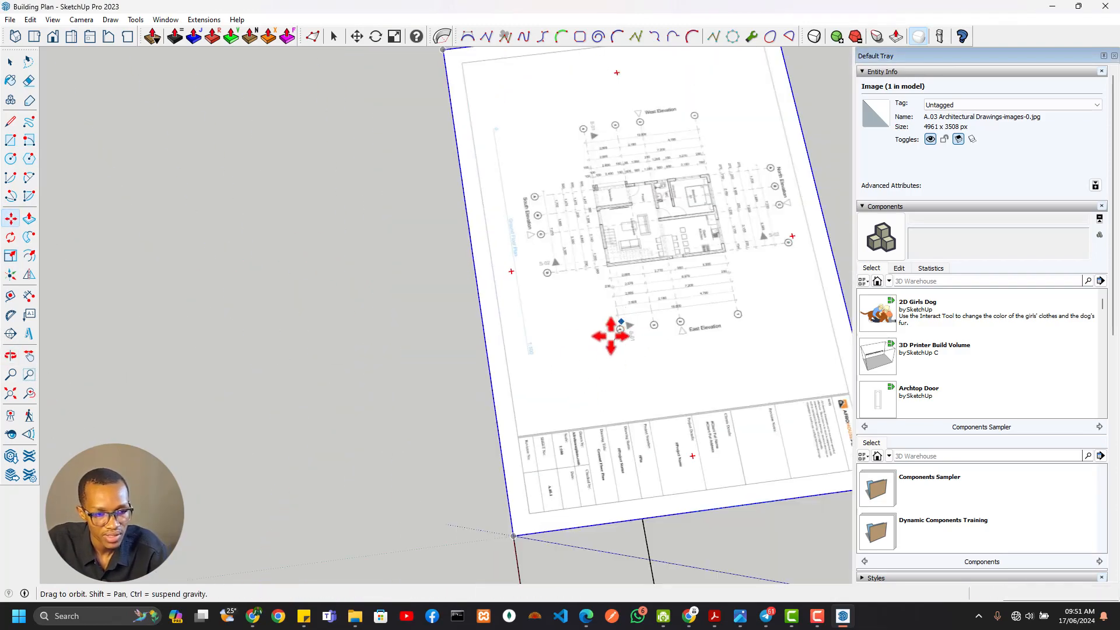
{"action": "middle_click_drag", "start_coordinate": [610, 335], "coordinate": [433, 374], "text": "shift"}
{"action": "scroll", "coordinate": [443, 324], "scroll_direction": "up", "scroll_amount": 5}
{"action": "scroll", "coordinate": [395, 333], "scroll_direction": "down", "scroll_amount": 1}
{"action": "scroll", "coordinate": [394, 333], "scroll_direction": "down", "scroll_amount": 5}
{"action": "middle_click_drag", "start_coordinate": [395, 333], "coordinate": [373, 224], "text": "shift"}
{"action": "middle_click_drag", "start_coordinate": [413, 442], "coordinate": [416, 70], "text": "shift"}
{"action": "scroll", "coordinate": [429, 284], "scroll_direction": "up", "scroll_amount": 3}
{"action": "key", "text": "space"}
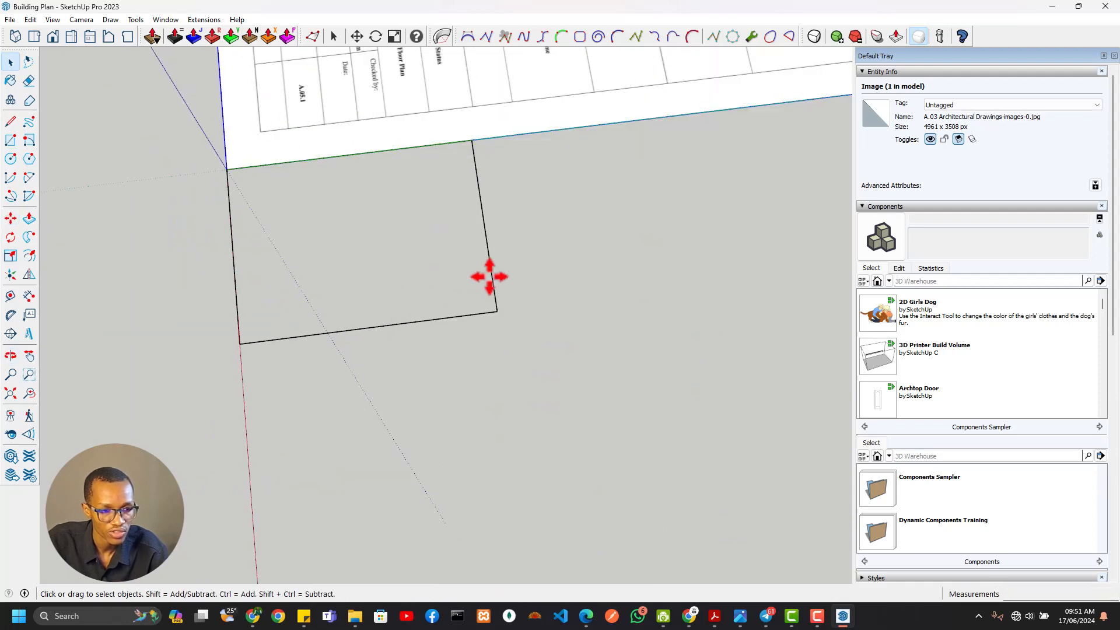
{"action": "double_click", "coordinate": [488, 277]}
{"action": "triple_click", "coordinate": [490, 277]}
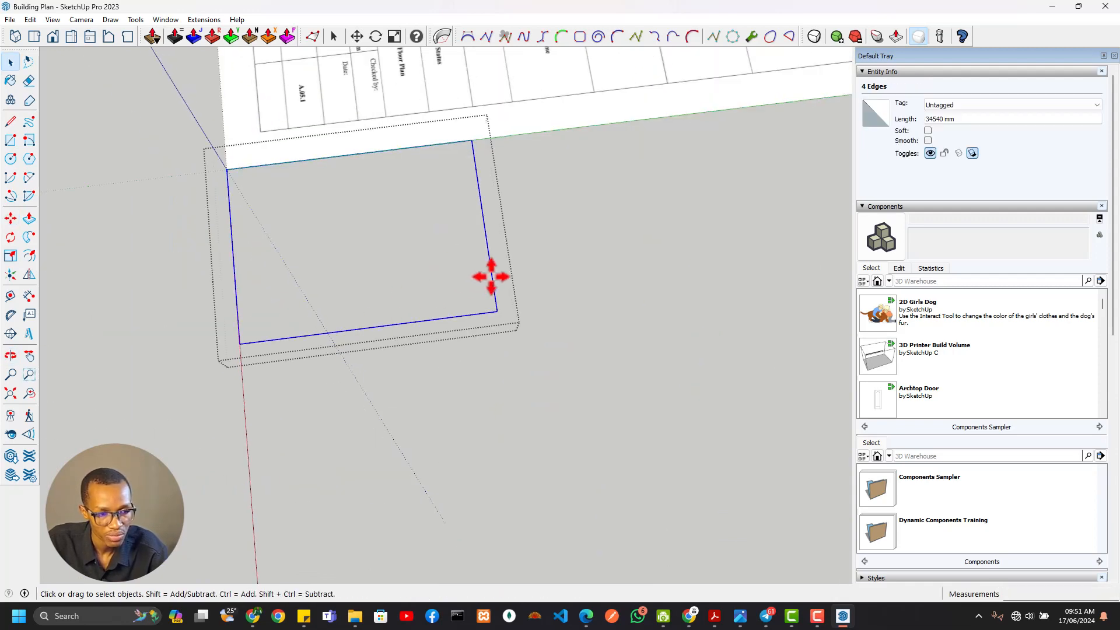
{"action": "key", "text": "r"}
{"action": "left_click", "coordinate": [472, 140]}
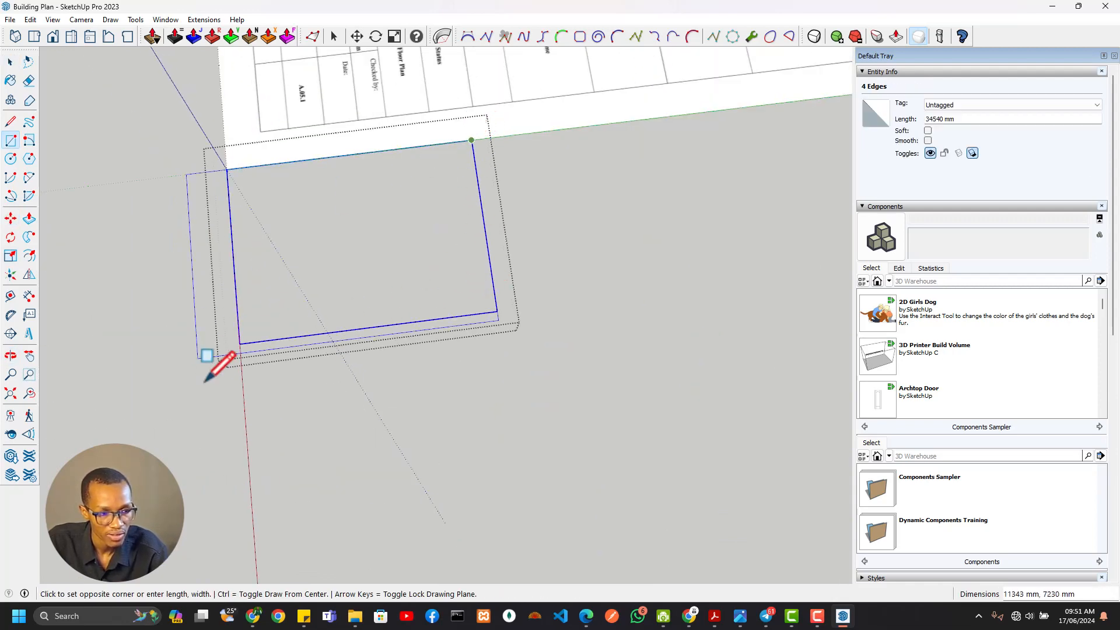
{"action": "left_click", "coordinate": [239, 343]}
{"action": "scroll", "coordinate": [250, 350], "scroll_direction": "down", "scroll_amount": 2}
{"action": "scroll", "coordinate": [330, 264], "scroll_direction": "down", "scroll_amount": 3}
{"action": "middle_click_drag", "start_coordinate": [330, 263], "coordinate": [426, 411], "text": "shift"}
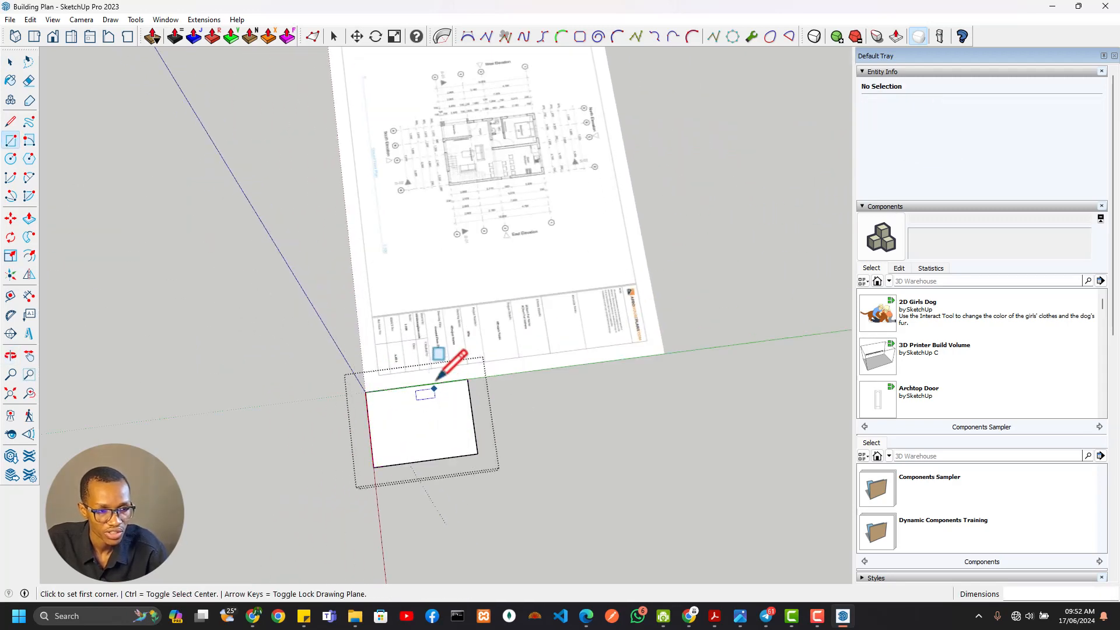
{"action": "key", "text": "space"}
{"action": "left_click", "coordinate": [440, 322]}
Try to trace the wall stub at the kitchen's north-east corner with a rectangle about 370 by 250 mm
{"action": "scroll", "coordinate": [419, 347], "scroll_direction": "up", "scroll_amount": 1}
{"action": "middle_click_drag", "start_coordinate": [421, 345], "coordinate": [542, 417]}
{"action": "scroll", "coordinate": [432, 488], "scroll_direction": "down", "scroll_amount": 2}
{"action": "scroll", "coordinate": [362, 443], "scroll_direction": "down", "scroll_amount": 1}
{"action": "middle_click_drag", "start_coordinate": [361, 443], "coordinate": [583, 379], "text": "shift"}
{"action": "scroll", "coordinate": [362, 198], "scroll_direction": "up", "scroll_amount": 3}
{"action": "scroll", "coordinate": [395, 176], "scroll_direction": "up", "scroll_amount": 3}
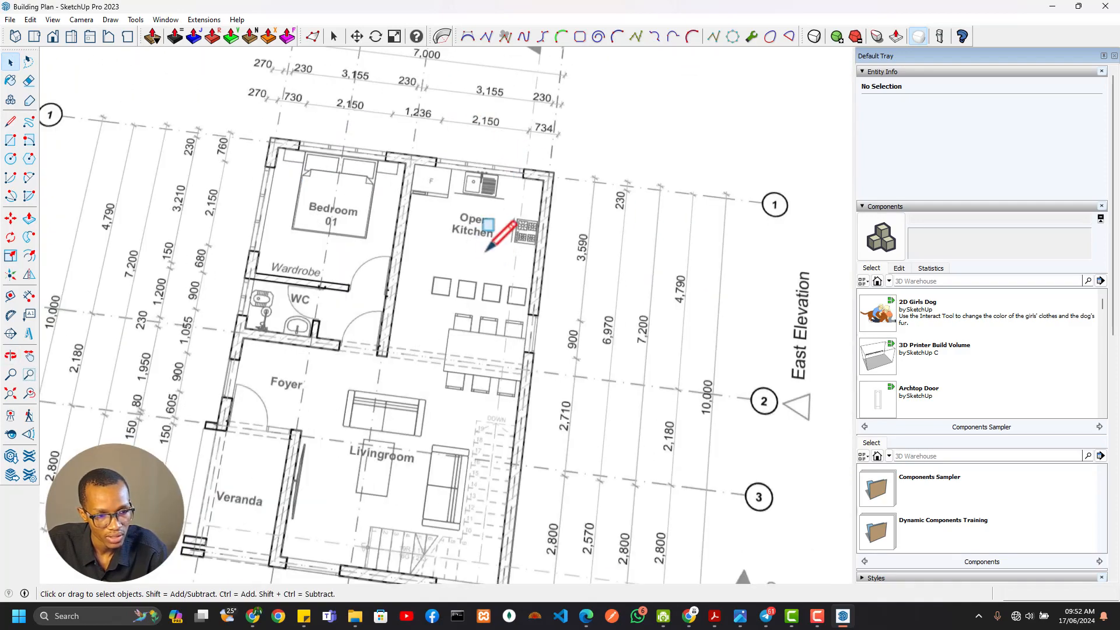
{"action": "scroll", "coordinate": [495, 239], "scroll_direction": "down", "scroll_amount": 3}
{"action": "scroll", "coordinate": [490, 292], "scroll_direction": "up", "scroll_amount": 8}
{"action": "key", "text": "r"}
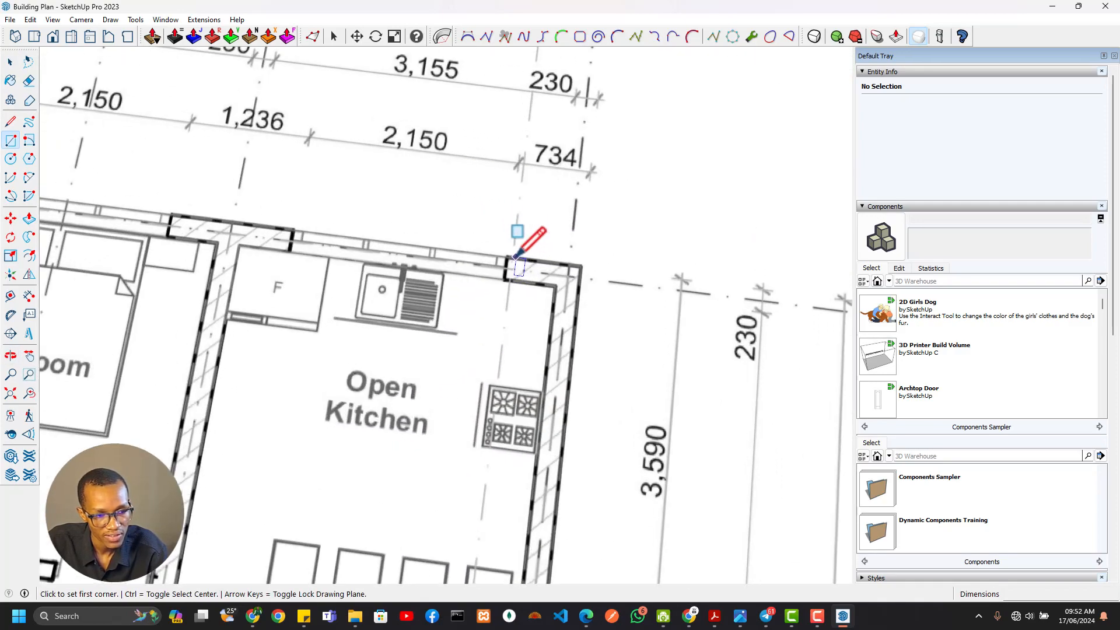
{"action": "left_click", "coordinate": [506, 257]}
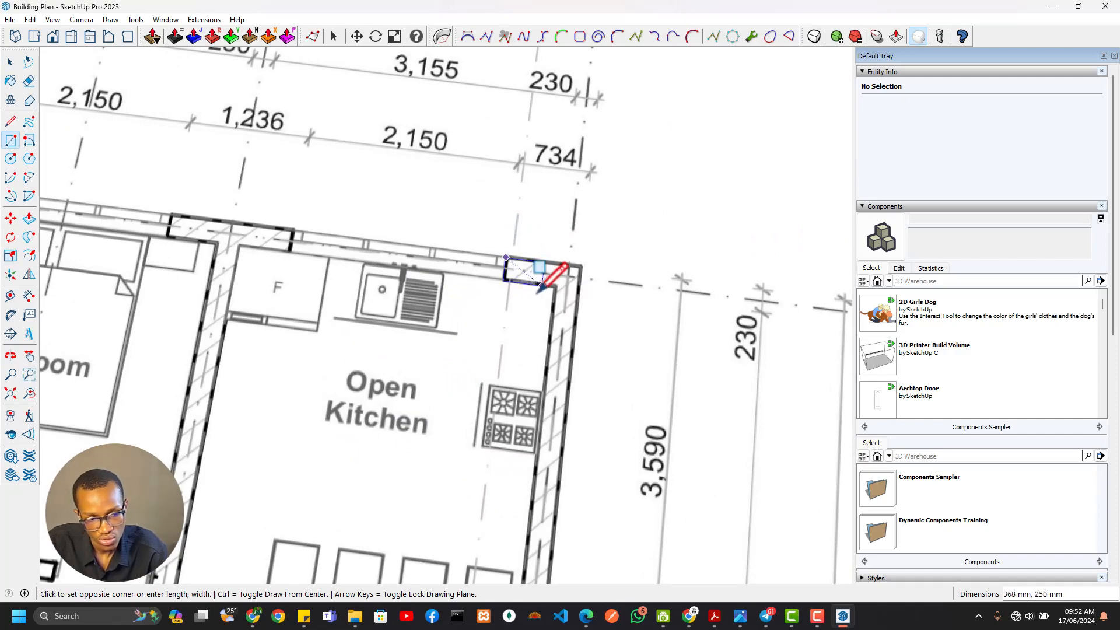
{"action": "left_click", "coordinate": [537, 289]}
Examine the wall thickness and opening dimensions around the house's south-east corner and along its south side
{"action": "scroll", "coordinate": [525, 315], "scroll_direction": "down", "scroll_amount": 3}
{"action": "scroll", "coordinate": [542, 327], "scroll_direction": "down", "scroll_amount": 4}
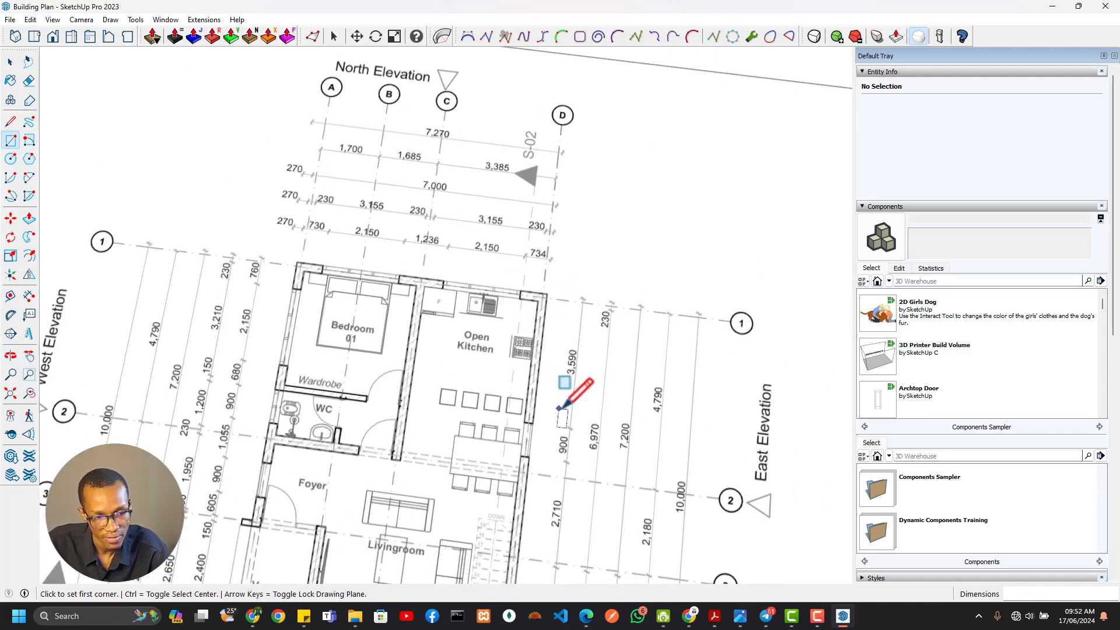
{"action": "scroll", "coordinate": [568, 408], "scroll_direction": "up", "scroll_amount": 2}
{"action": "scroll", "coordinate": [568, 436], "scroll_direction": "down", "scroll_amount": 2}
{"action": "middle_click_drag", "start_coordinate": [561, 417], "coordinate": [552, 190], "text": "shift"}
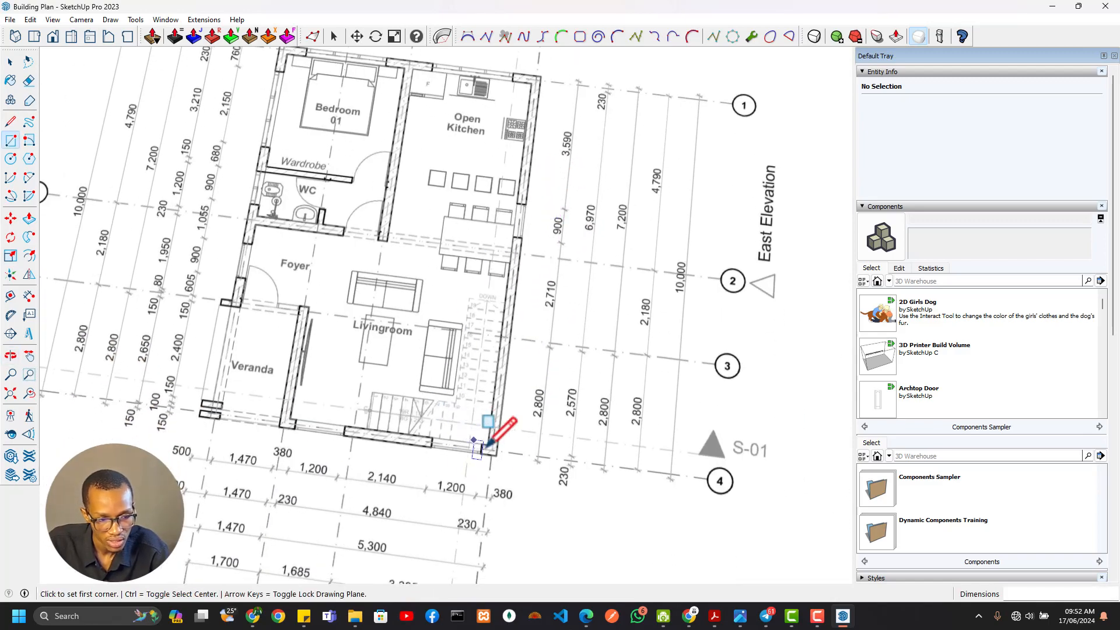
{"action": "scroll", "coordinate": [535, 435], "scroll_direction": "up", "scroll_amount": 6}
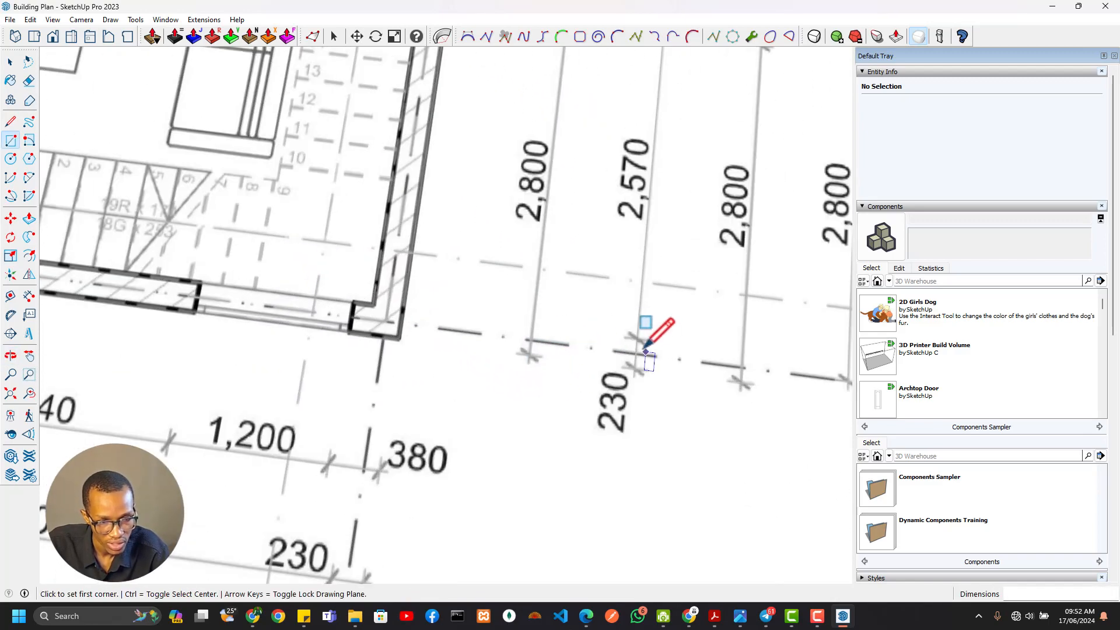
{"action": "scroll", "coordinate": [472, 377], "scroll_direction": "down", "scroll_amount": 4}
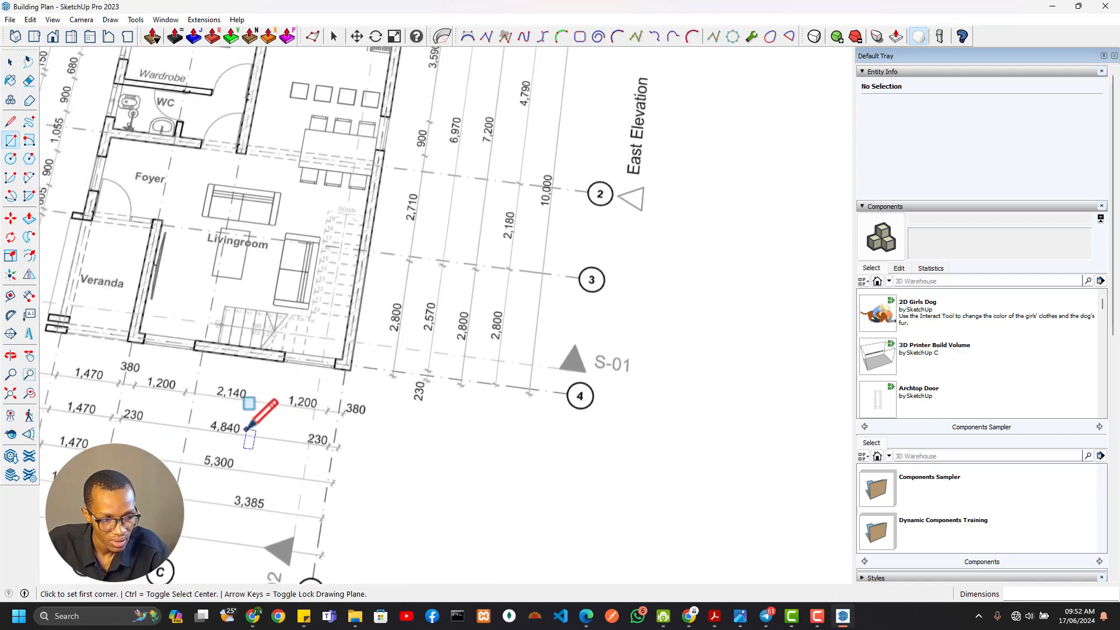
{"action": "scroll", "coordinate": [455, 397], "scroll_direction": "up", "scroll_amount": 4}
{"action": "scroll", "coordinate": [551, 401], "scroll_direction": "down", "scroll_amount": 5}
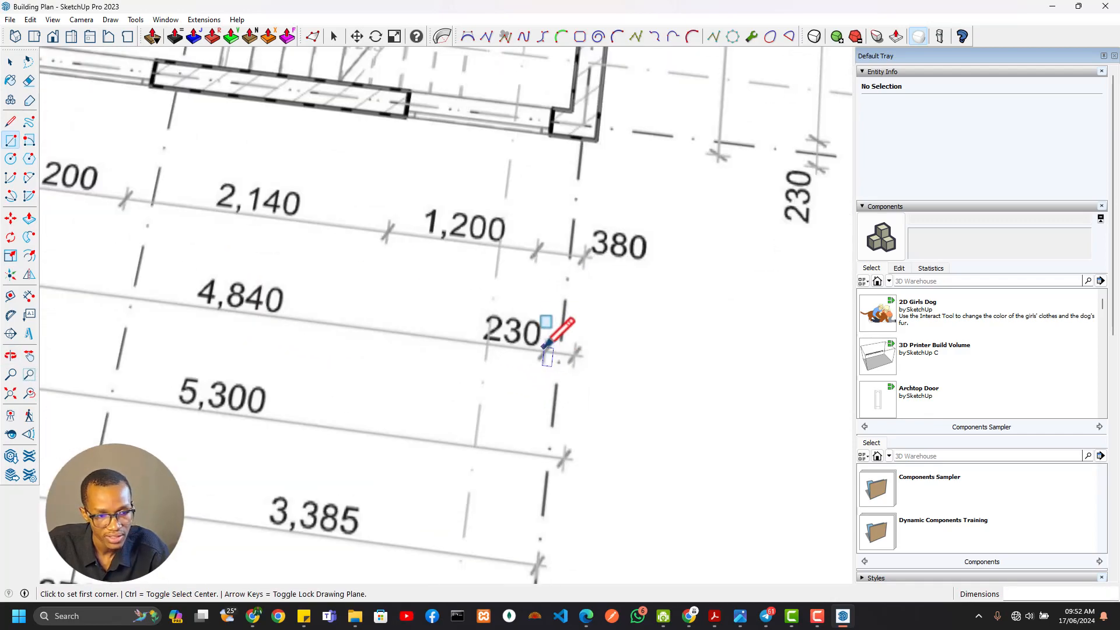
{"action": "middle_click_drag", "start_coordinate": [362, 354], "coordinate": [442, 369], "text": "shift"}
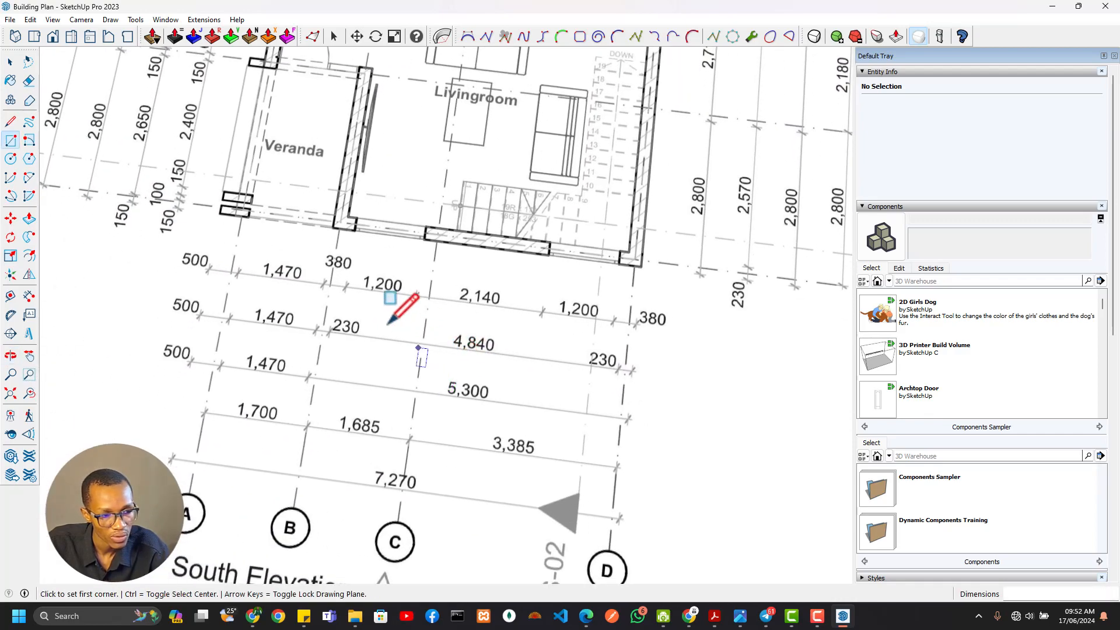
Examine the size and spacing dimensions of the two wall stubs at the veranda's south-west corner
{"action": "scroll", "coordinate": [332, 265], "scroll_direction": "down", "scroll_amount": 1}
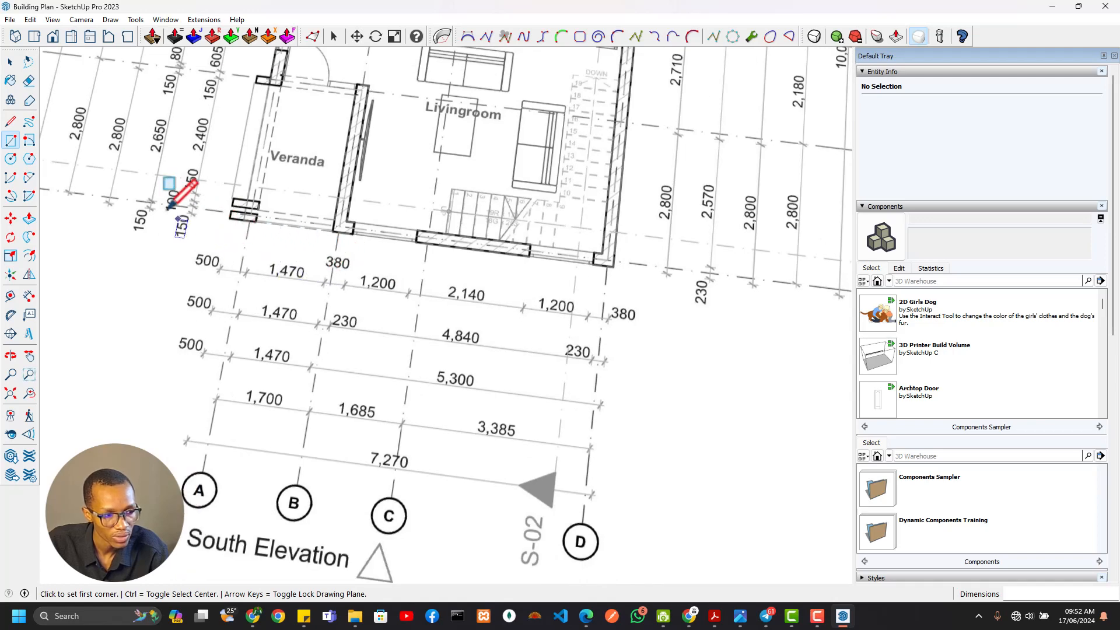
{"action": "scroll", "coordinate": [171, 204], "scroll_direction": "up", "scroll_amount": 6}
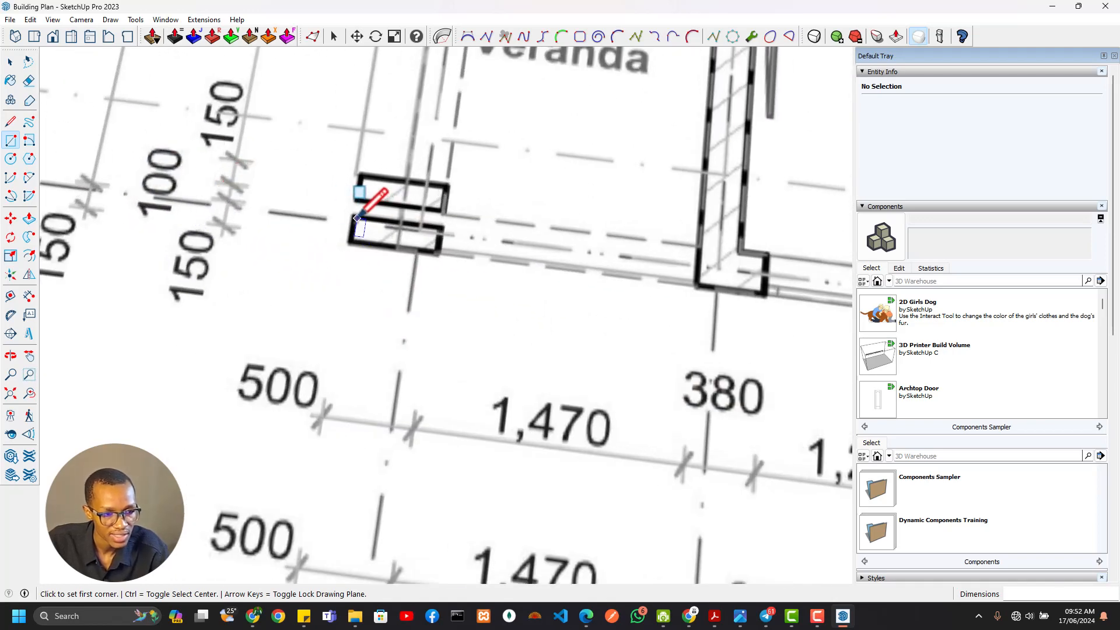
{"action": "left_click", "coordinate": [356, 218]}
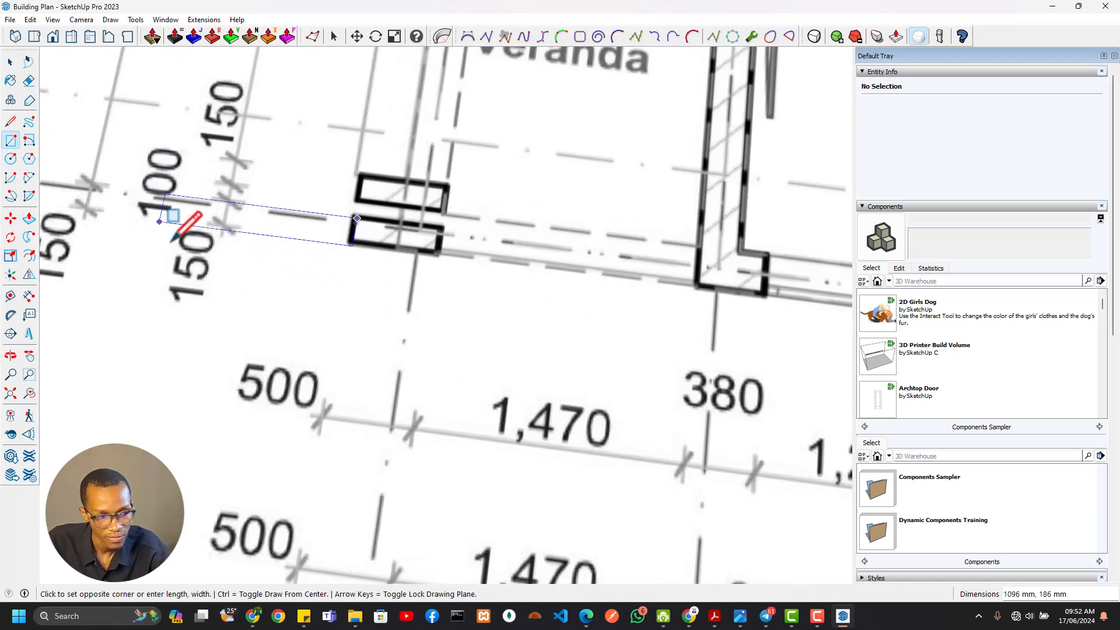
{"action": "key", "text": "Escape"}
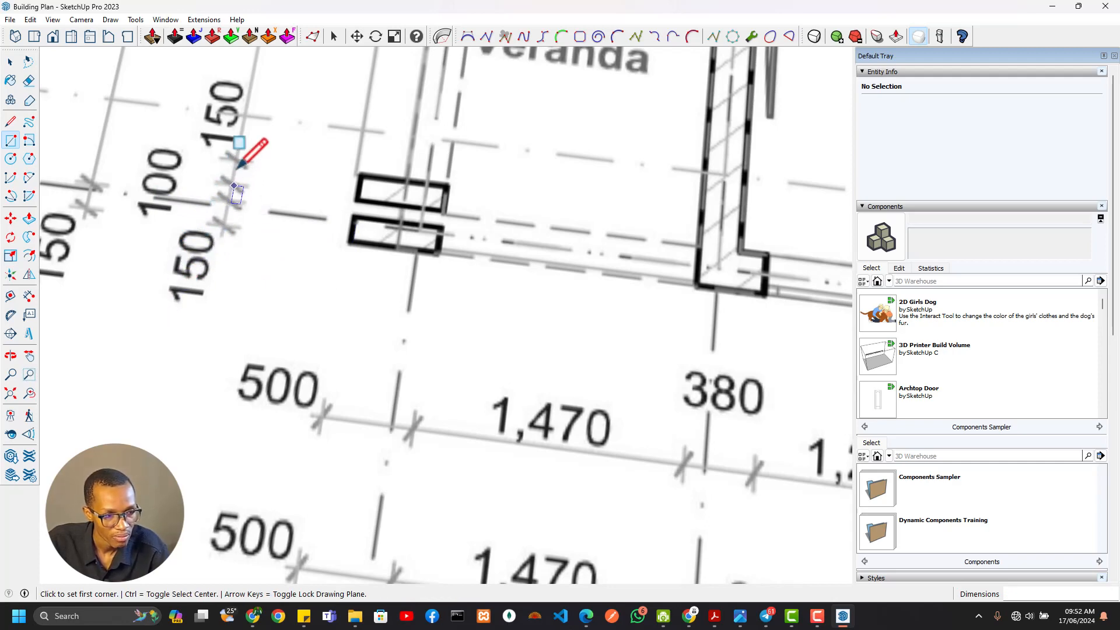
{"action": "scroll", "coordinate": [272, 297], "scroll_direction": "down", "scroll_amount": 4}
{"action": "scroll", "coordinate": [285, 298], "scroll_direction": "up", "scroll_amount": 5}
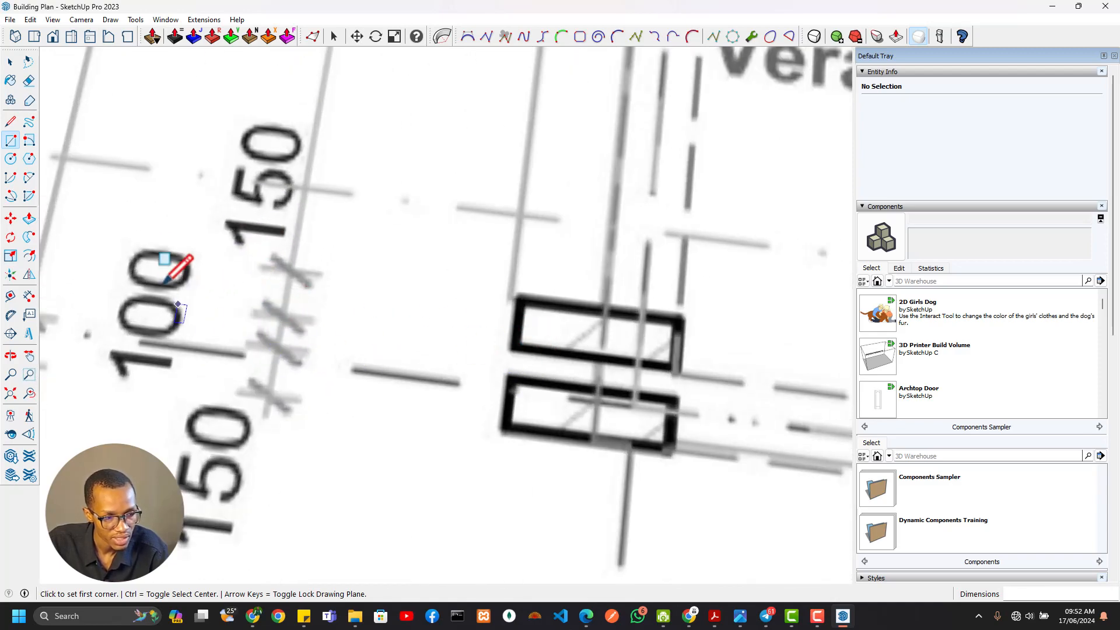
{"action": "scroll", "coordinate": [154, 351], "scroll_direction": "down", "scroll_amount": 4}
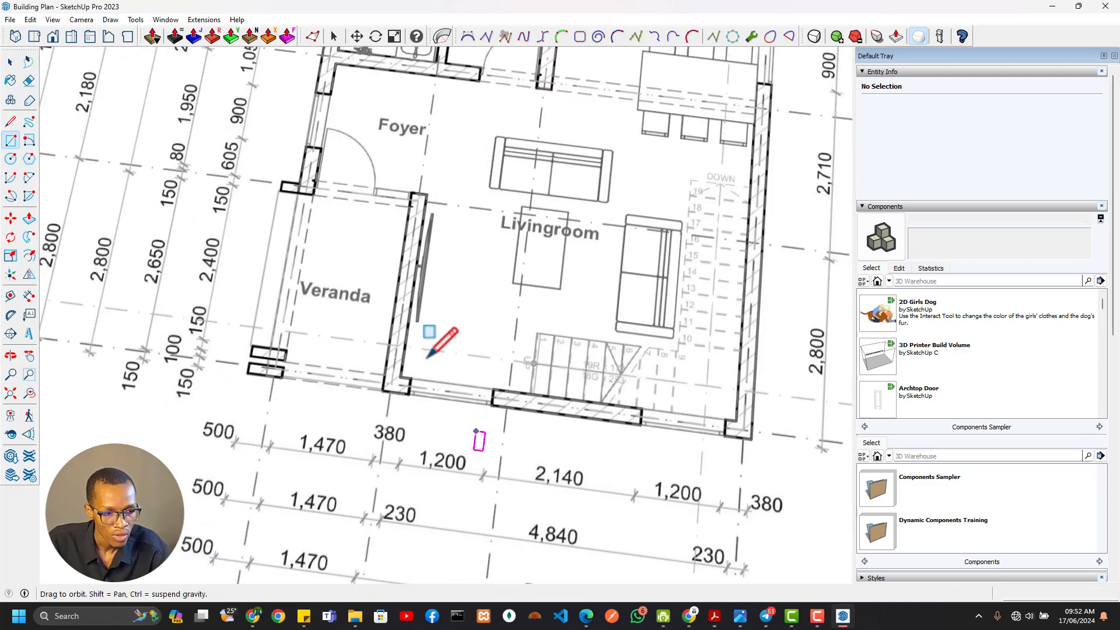
Examine the south-east wall dimensions again, and review the whole plan sheet beside the filled outline
{"action": "scroll", "coordinate": [402, 251], "scroll_direction": "up", "scroll_amount": 6}
{"action": "scroll", "coordinate": [491, 175], "scroll_direction": "up", "scroll_amount": 2}
{"action": "scroll", "coordinate": [460, 317], "scroll_direction": "down", "scroll_amount": 1}
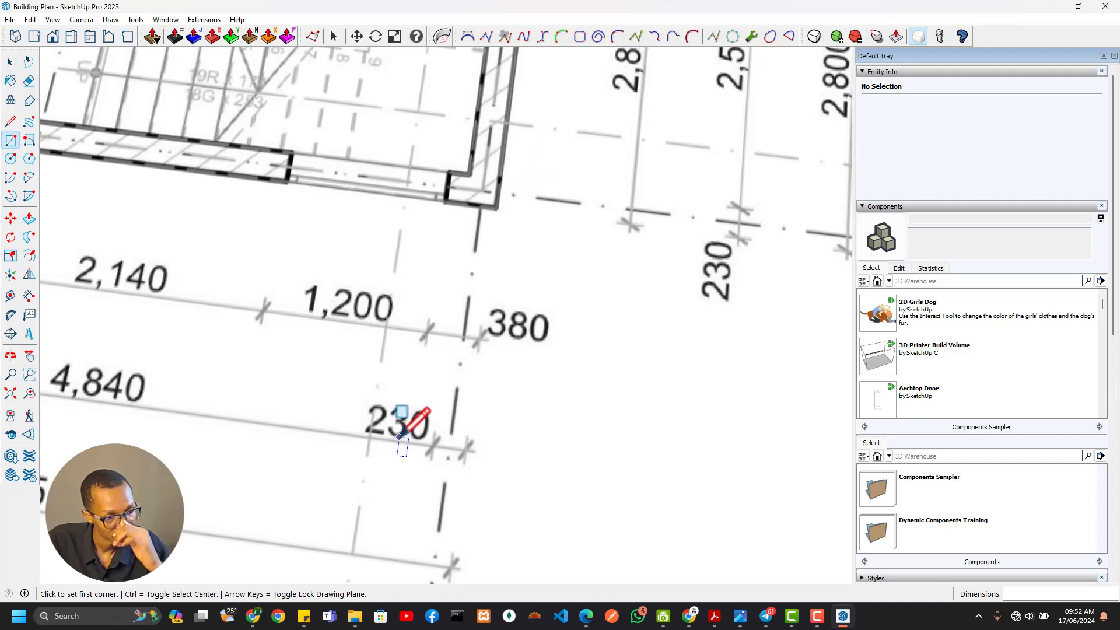
{"action": "scroll", "coordinate": [403, 403], "scroll_direction": "down", "scroll_amount": 5}
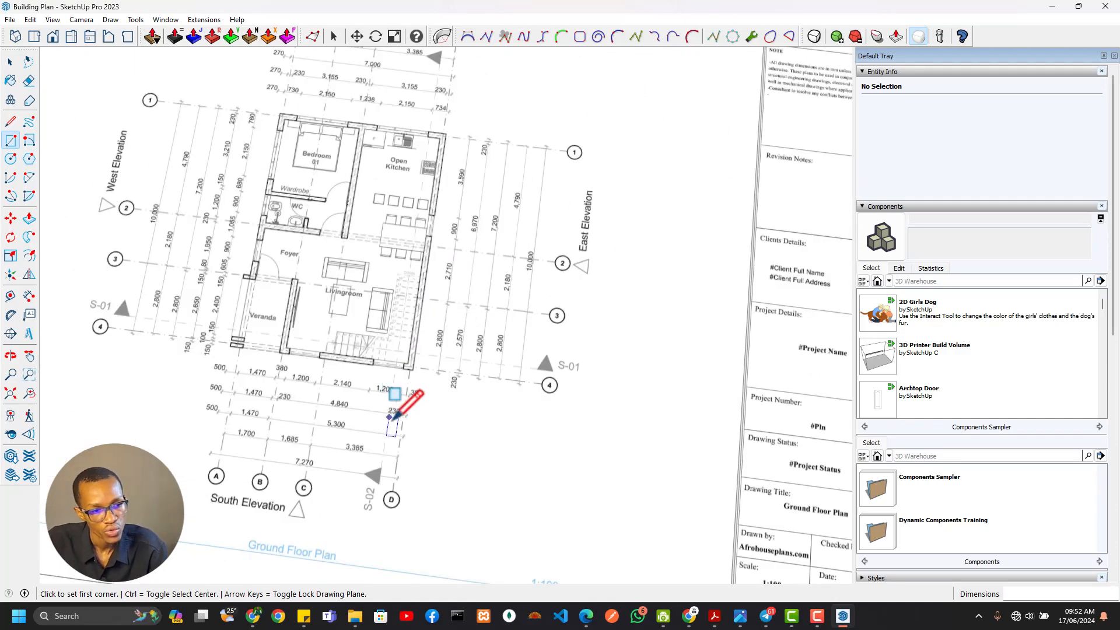
{"action": "scroll", "coordinate": [395, 392], "scroll_direction": "up", "scroll_amount": 4}
{"action": "scroll", "coordinate": [486, 185], "scroll_direction": "down", "scroll_amount": 8}
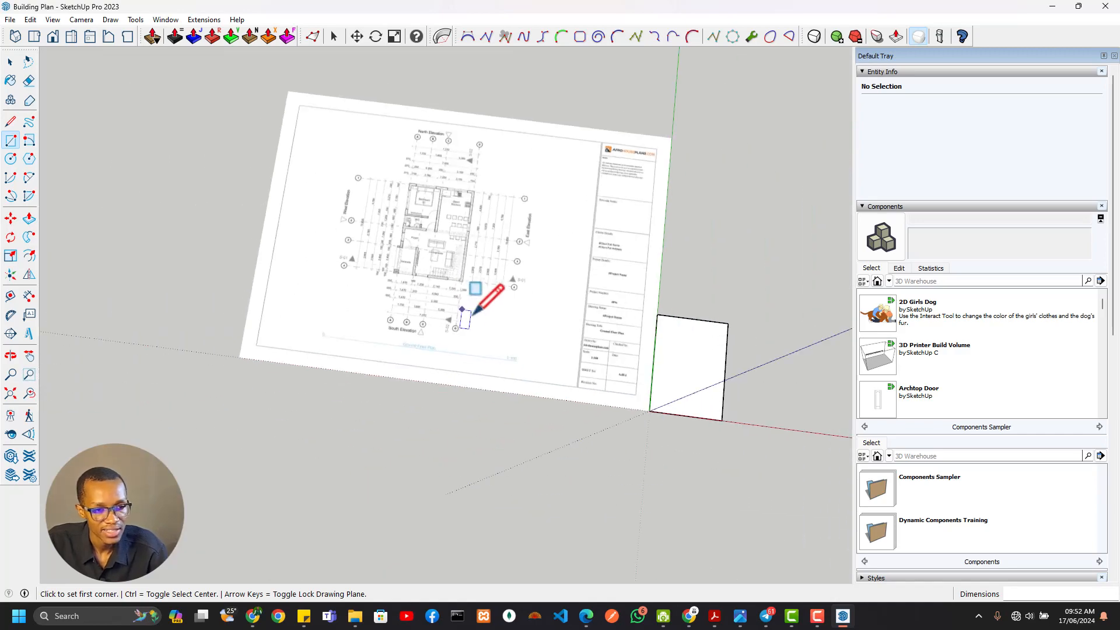
{"action": "scroll", "coordinate": [528, 364], "scroll_direction": "up", "scroll_amount": 6}
{"action": "scroll", "coordinate": [527, 364], "scroll_direction": "down", "scroll_amount": 3}
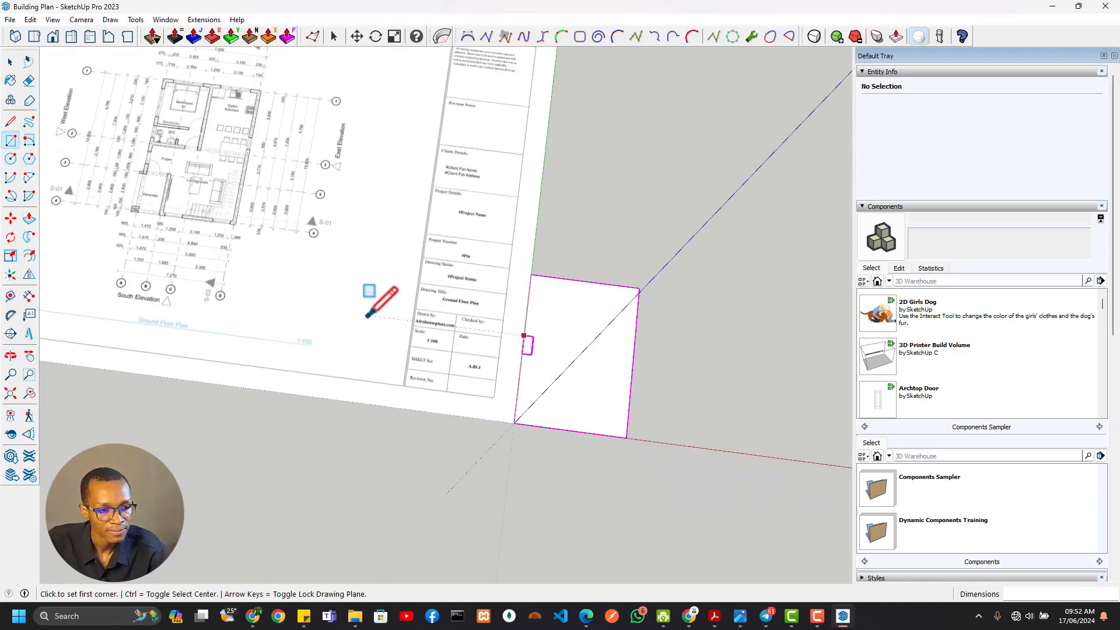
{"action": "middle_click_drag", "start_coordinate": [368, 317], "coordinate": [513, 446], "text": "shift"}
Examine the north side's dimension chains and the walls around Bedroom 01 and the kitchen
{"action": "scroll", "coordinate": [319, 208], "scroll_direction": "up", "scroll_amount": 4}
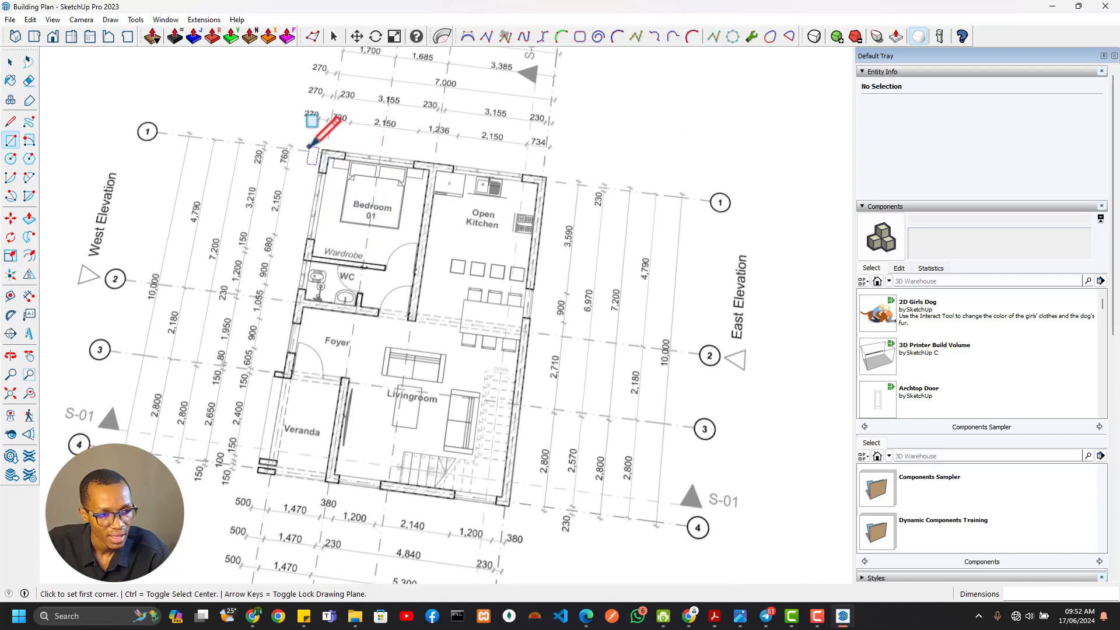
{"action": "middle_click_drag", "start_coordinate": [309, 147], "coordinate": [306, 307], "text": "shift"}
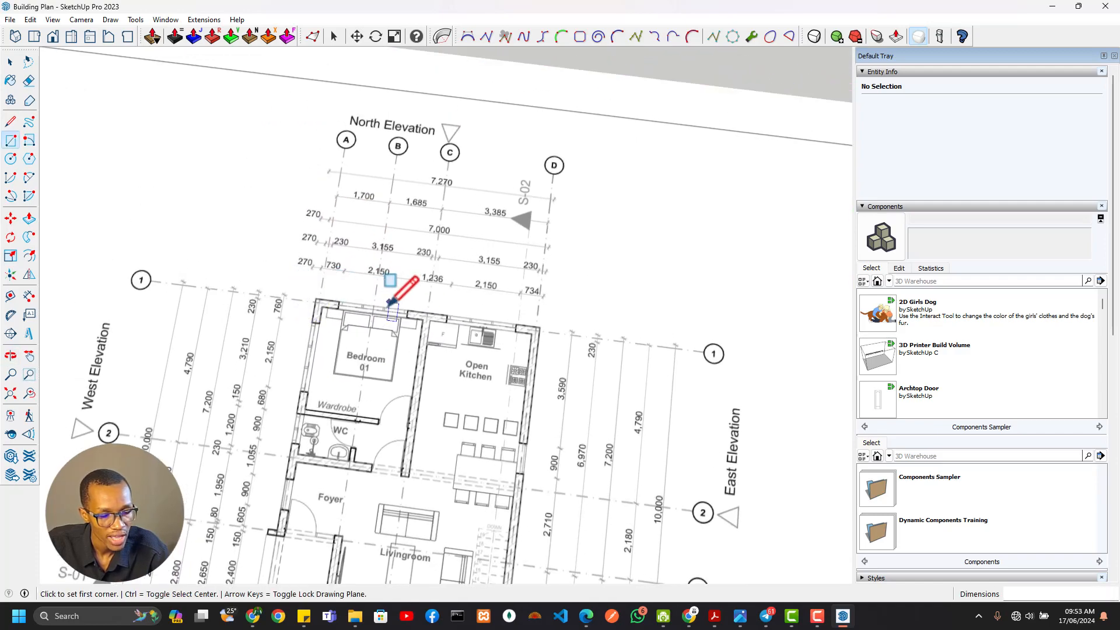
{"action": "scroll", "coordinate": [389, 303], "scroll_direction": "down", "scroll_amount": 5}
{"action": "scroll", "coordinate": [375, 357], "scroll_direction": "up", "scroll_amount": 7}
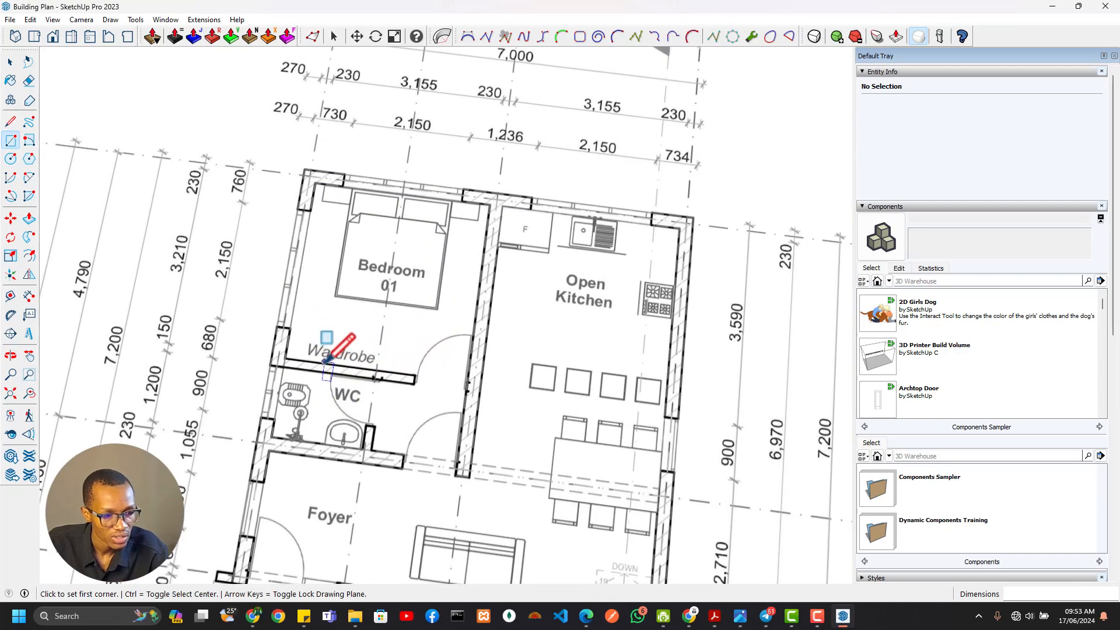
{"action": "scroll", "coordinate": [351, 339], "scroll_direction": "down", "scroll_amount": 2}
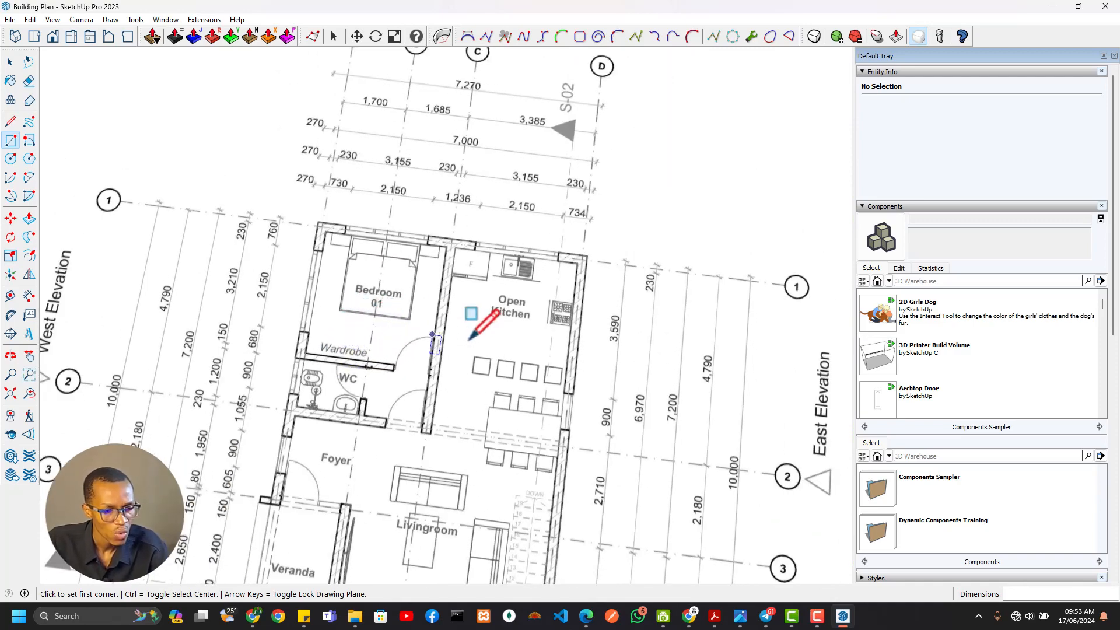
{"action": "scroll", "coordinate": [527, 313], "scroll_direction": "up", "scroll_amount": 2}
{"action": "scroll", "coordinate": [501, 294], "scroll_direction": "down", "scroll_amount": 3}
{"action": "scroll", "coordinate": [338, 252], "scroll_direction": "up", "scroll_amount": 4}
{"action": "scroll", "coordinate": [338, 242], "scroll_direction": "down", "scroll_amount": 3}
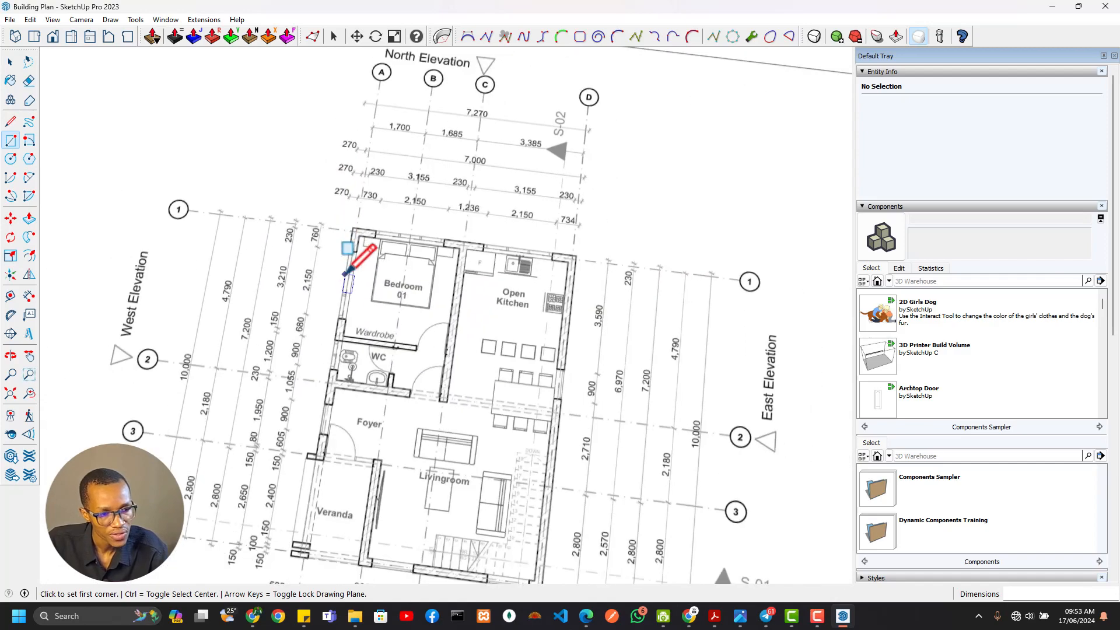
Measure the filled outline's width from its west edge to its east edge with the Tape Measure tool
{"action": "scroll", "coordinate": [347, 274], "scroll_direction": "down", "scroll_amount": 2}
{"action": "scroll", "coordinate": [392, 325], "scroll_direction": "up", "scroll_amount": 4}
{"action": "scroll", "coordinate": [580, 423], "scroll_direction": "up", "scroll_amount": 3}
{"action": "key", "text": "t"}
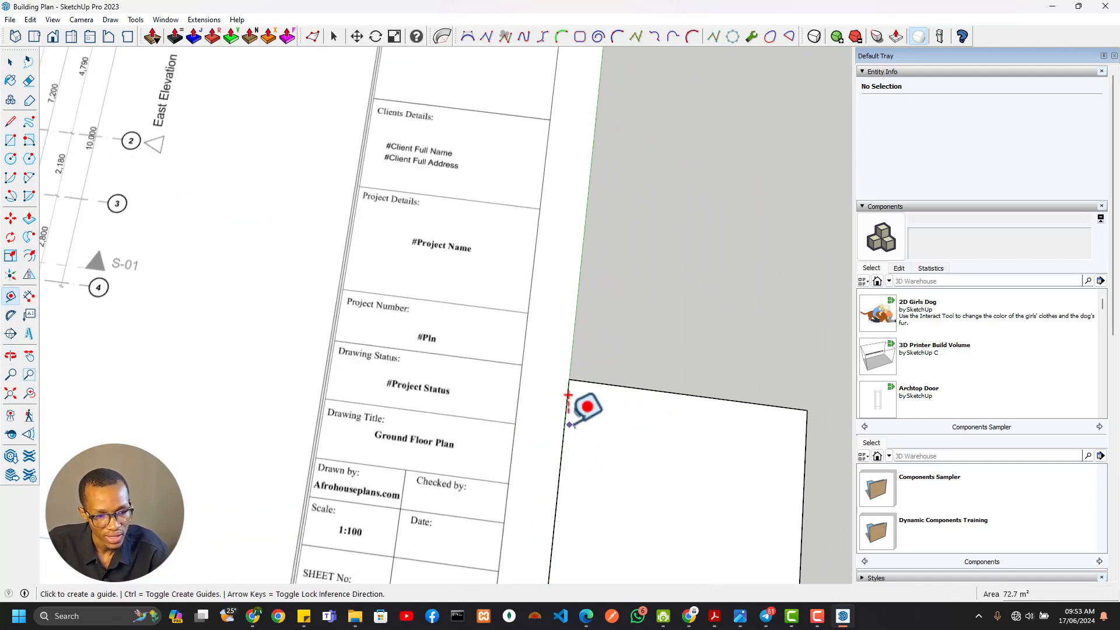
{"action": "left_click", "coordinate": [565, 421]}
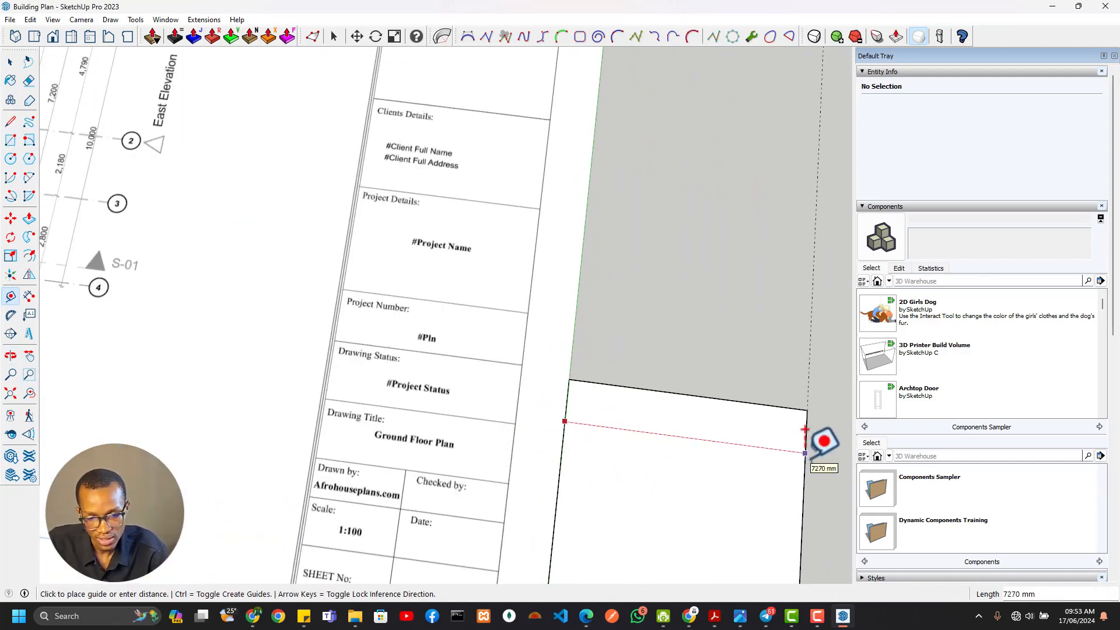
{"action": "key", "text": "Escape"}
Lay a guide line parallel to the sheet's side edge through the west end of the 7,270 mm overall dimension
{"action": "scroll", "coordinate": [188, 213], "scroll_direction": "down", "scroll_amount": 3}
{"action": "middle_click_drag", "start_coordinate": [188, 212], "coordinate": [440, 341], "text": "shift"}
{"action": "scroll", "coordinate": [232, 215], "scroll_direction": "up", "scroll_amount": 6}
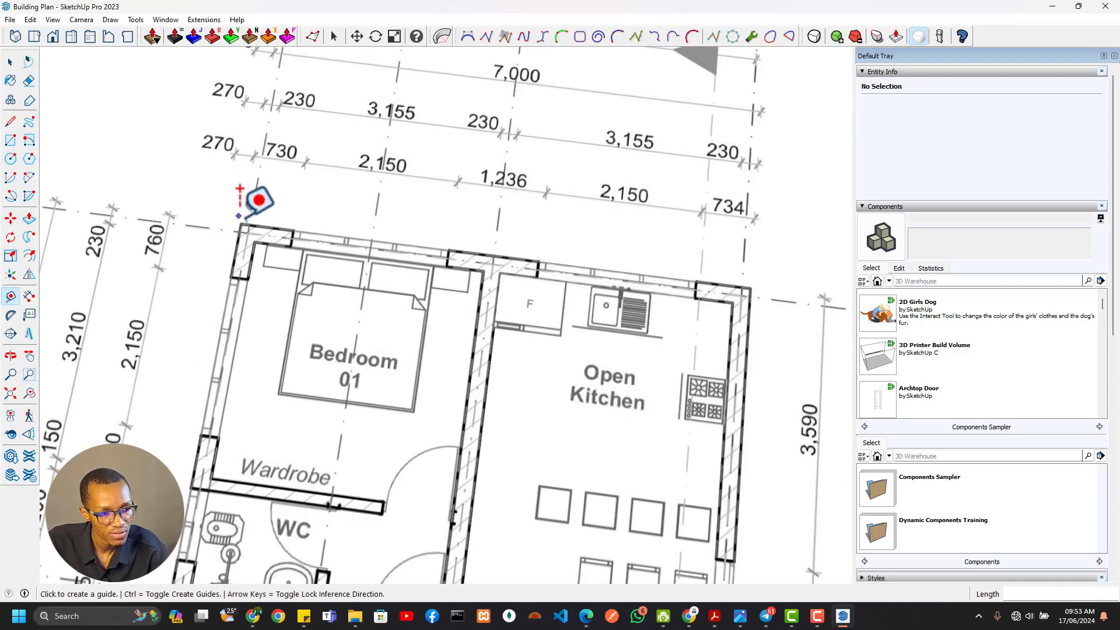
{"action": "scroll", "coordinate": [244, 218], "scroll_direction": "down", "scroll_amount": 3}
{"action": "middle_click_drag", "start_coordinate": [260, 253], "coordinate": [275, 348], "text": "shift"}
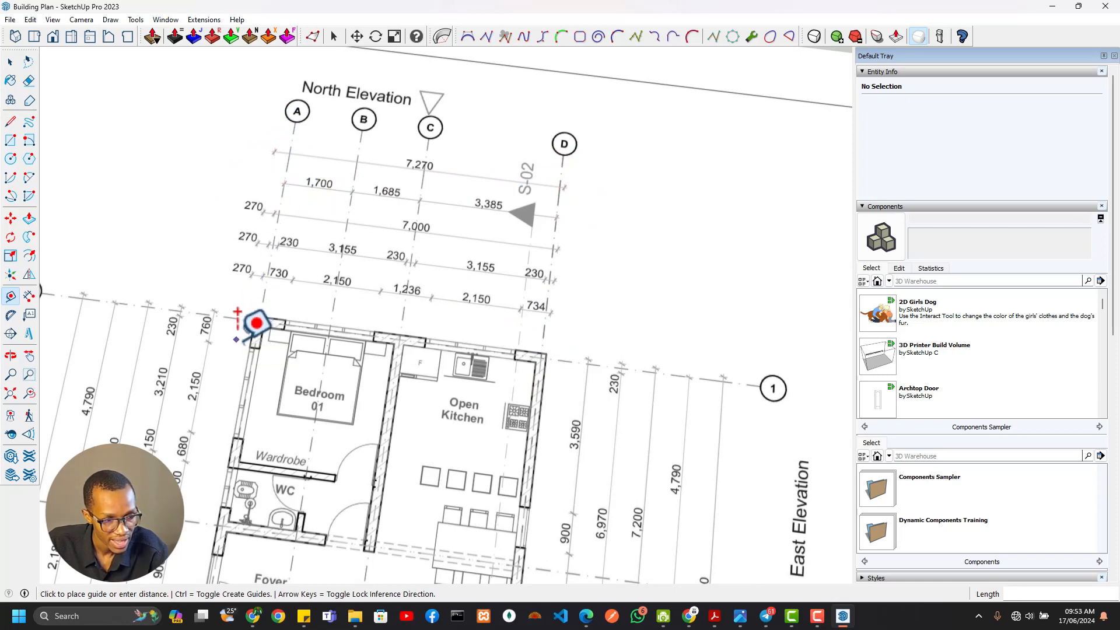
{"action": "scroll", "coordinate": [239, 317], "scroll_direction": "down", "scroll_amount": 6}
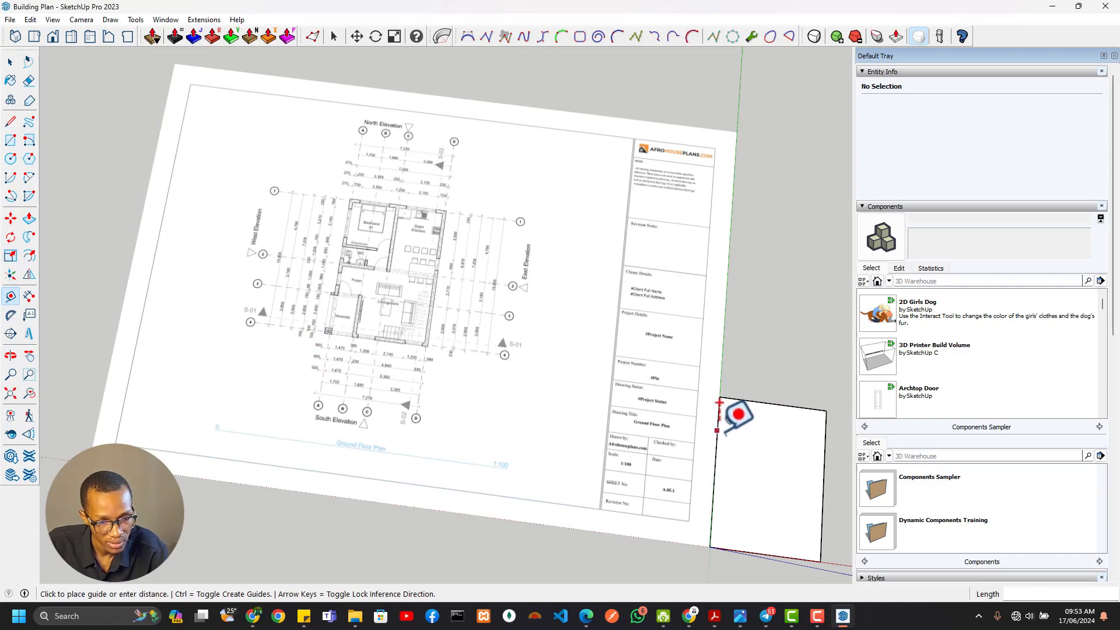
{"action": "scroll", "coordinate": [362, 192], "scroll_direction": "up", "scroll_amount": 6}
{"action": "middle_click_drag", "start_coordinate": [337, 227], "coordinate": [332, 401], "text": "shift"}
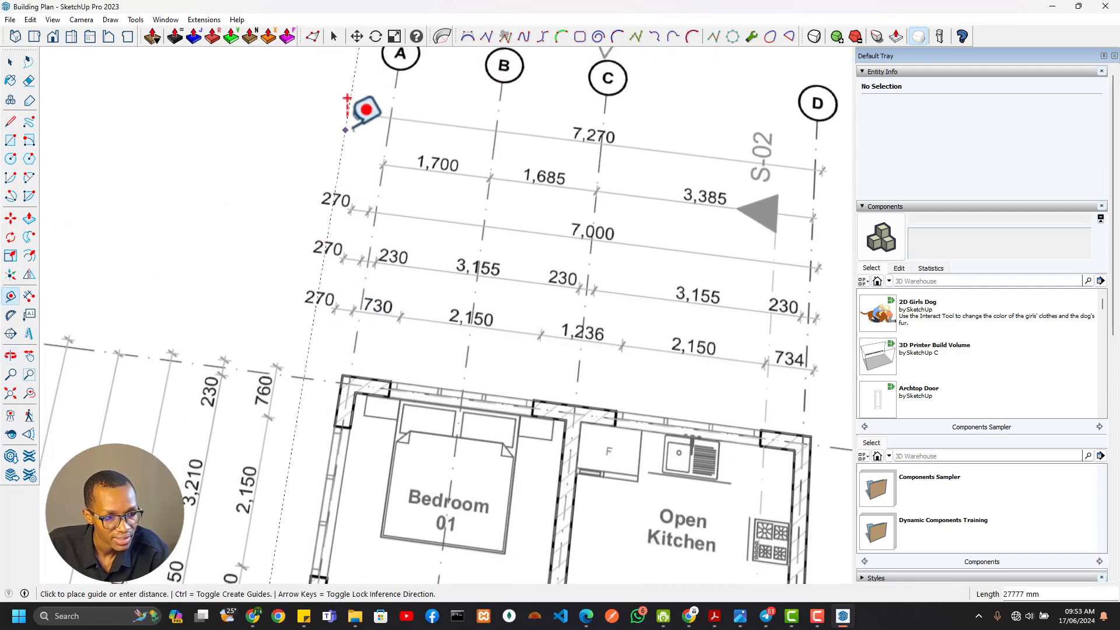
{"action": "scroll", "coordinate": [351, 262], "scroll_direction": "down", "scroll_amount": 2}
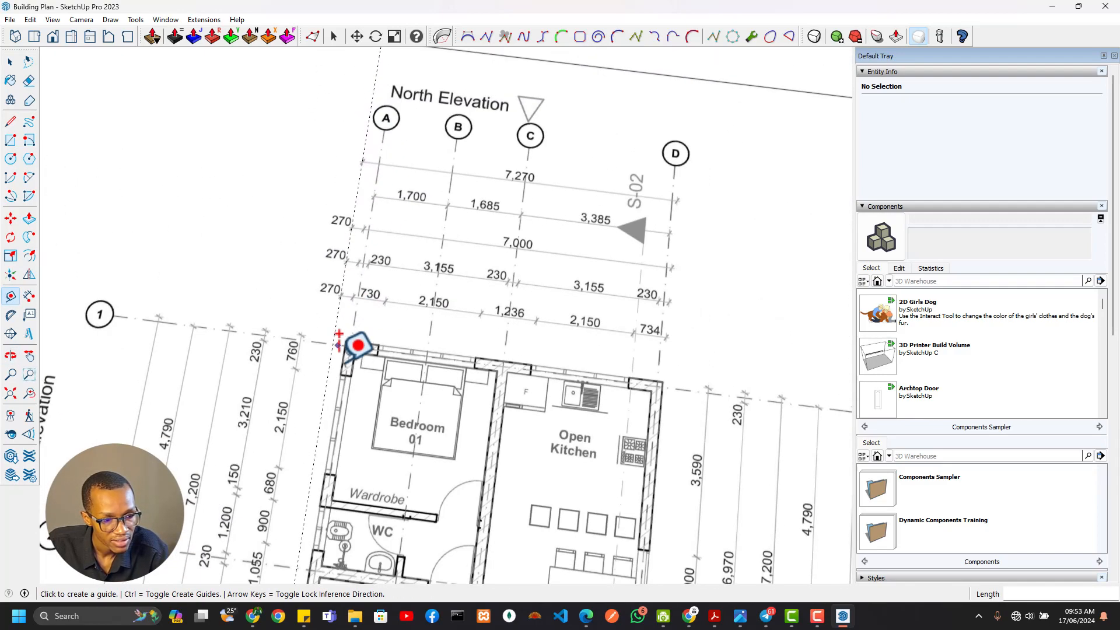
Check the new guide line against the veranda's wall stubs, the Bedroom 01 corner and the north side's 270 mm offset dimensions
{"action": "middle_click_drag", "start_coordinate": [320, 513], "coordinate": [364, 244], "text": "shift"}
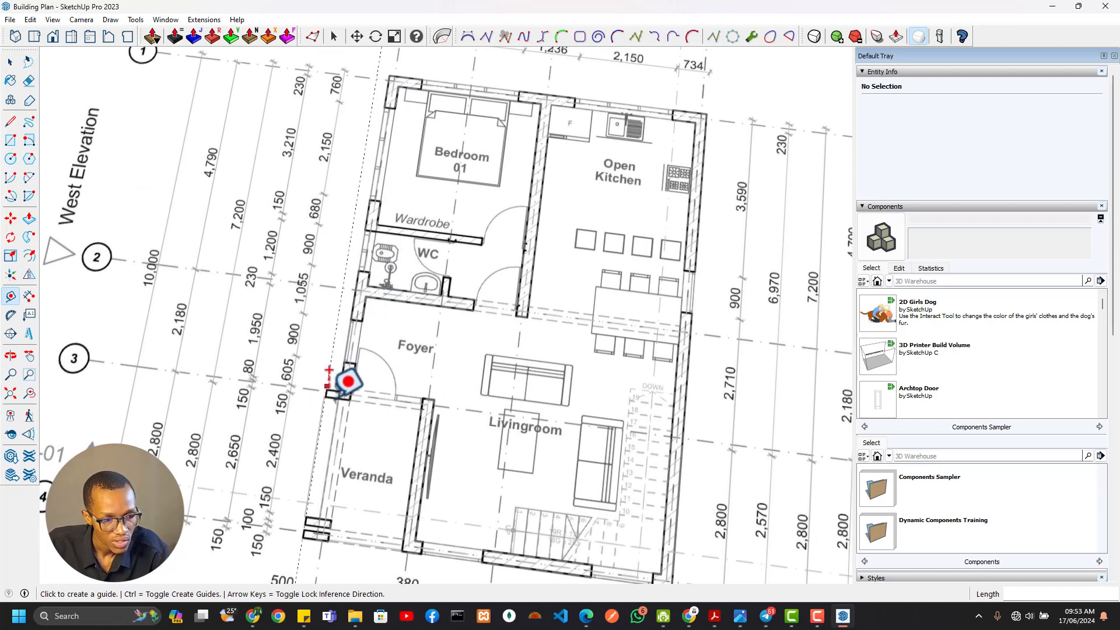
{"action": "scroll", "coordinate": [345, 382], "scroll_direction": "down", "scroll_amount": 2}
{"action": "scroll", "coordinate": [343, 157], "scroll_direction": "up", "scroll_amount": 3}
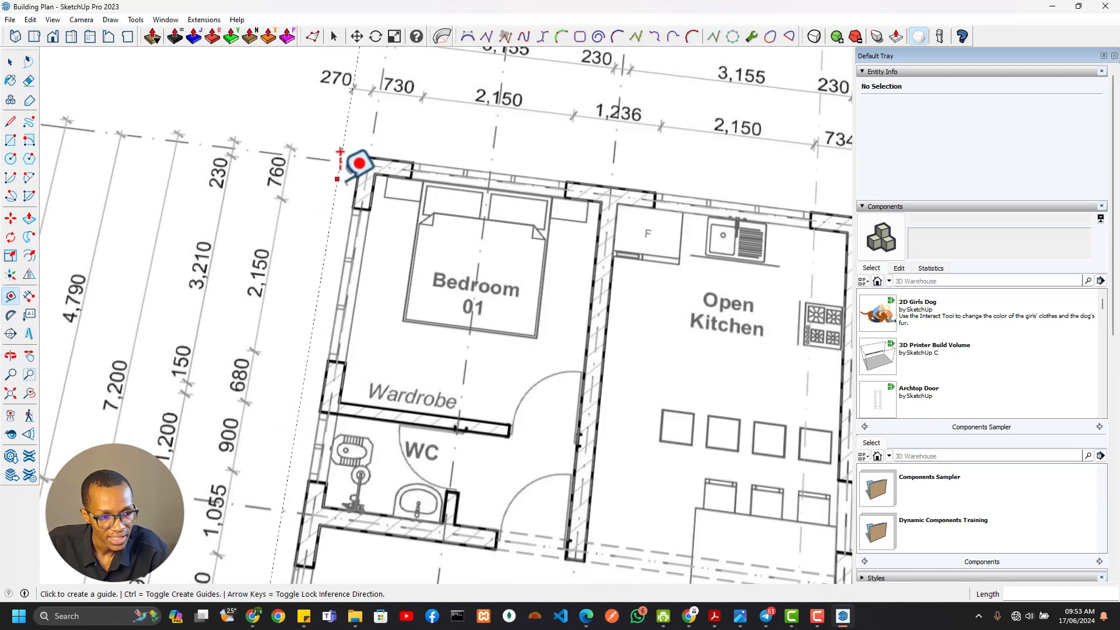
{"action": "left_click", "coordinate": [337, 179]}
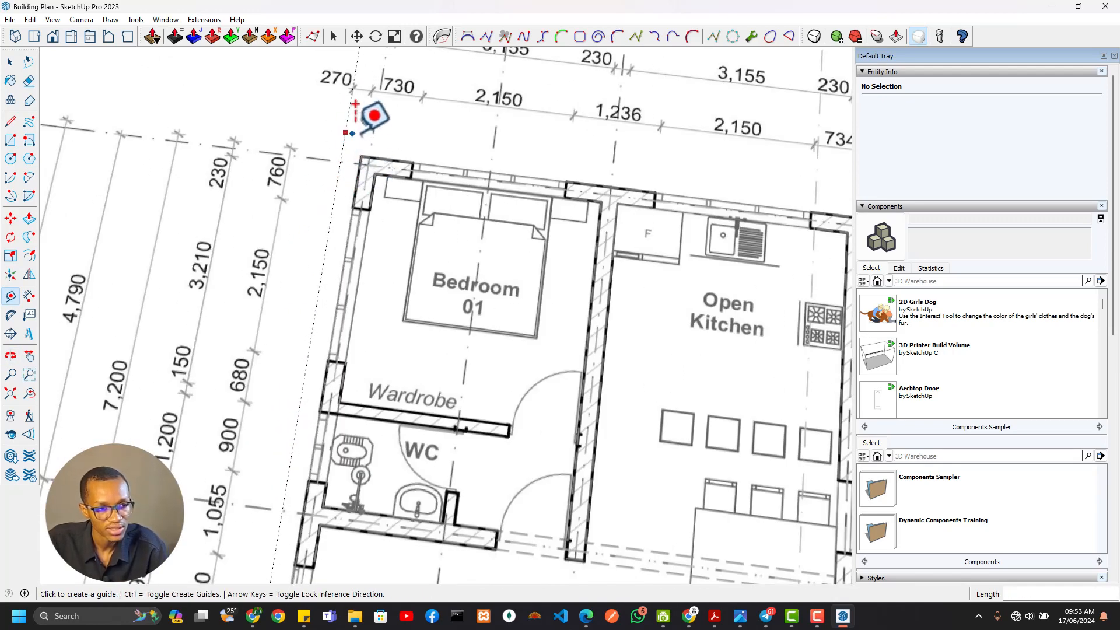
{"action": "middle_click_drag", "start_coordinate": [357, 111], "coordinate": [332, 201], "text": "shift"}
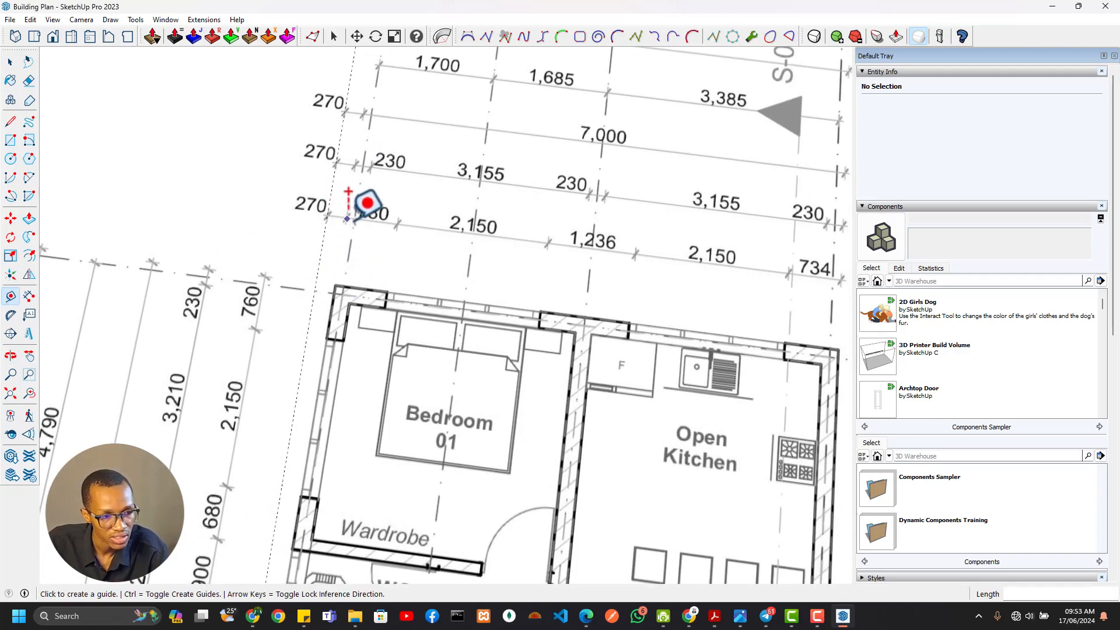
{"action": "scroll", "coordinate": [381, 153], "scroll_direction": "down", "scroll_amount": 2}
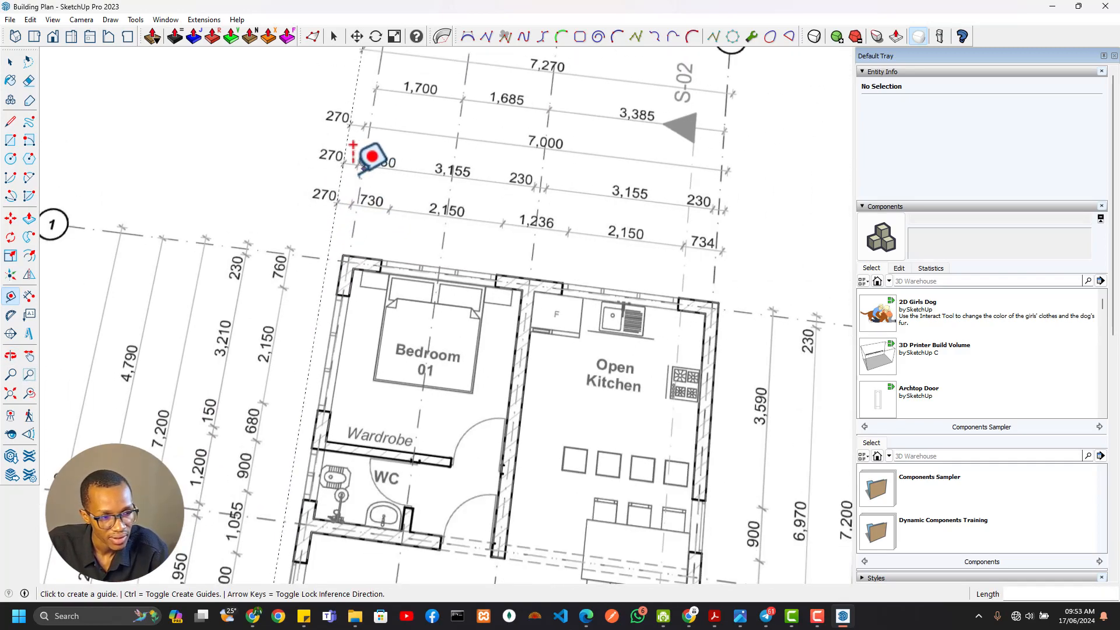
{"action": "middle_click_drag", "start_coordinate": [382, 153], "coordinate": [400, 237], "text": "shift"}
{"action": "scroll", "coordinate": [394, 175], "scroll_direction": "up", "scroll_amount": 4}
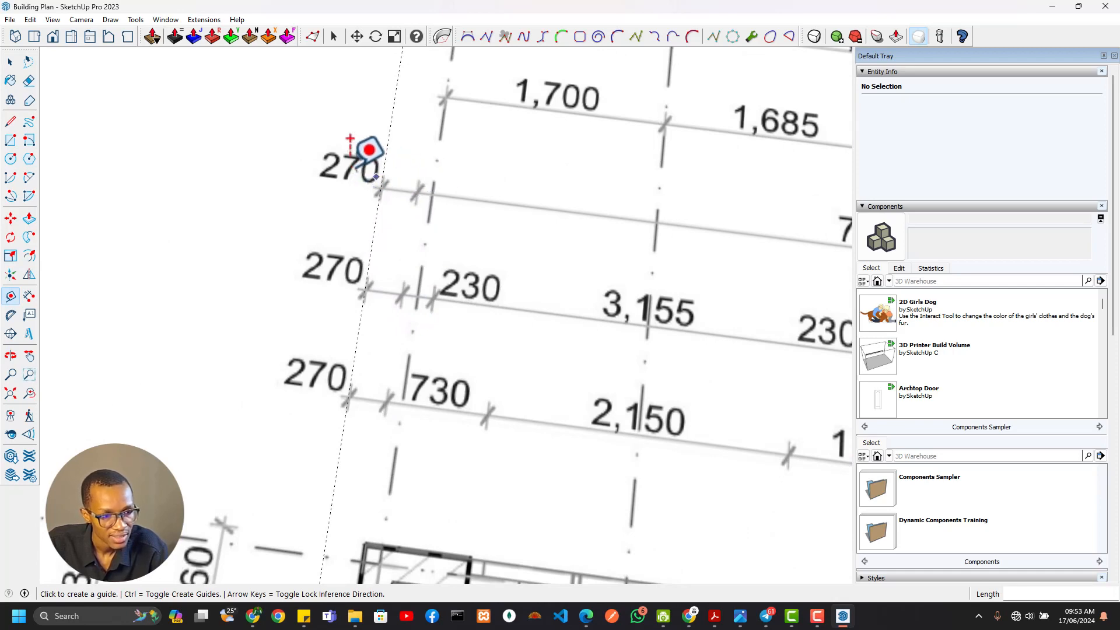
{"action": "scroll", "coordinate": [465, 213], "scroll_direction": "down", "scroll_amount": 6}
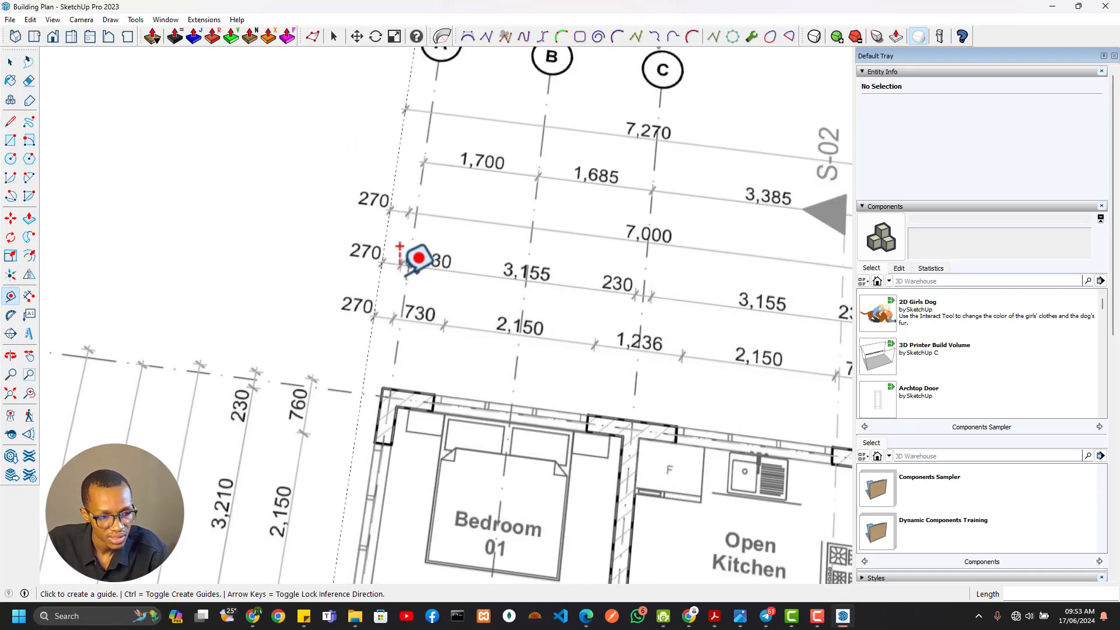
Place a guide line 270 mm inside the west edge of the filled outline
{"action": "scroll", "coordinate": [533, 385], "scroll_direction": "down", "scroll_amount": 1}
{"action": "middle_click_drag", "start_coordinate": [601, 378], "coordinate": [272, 145], "text": "shift"}
{"action": "scroll", "coordinate": [452, 227], "scroll_direction": "up", "scroll_amount": 4}
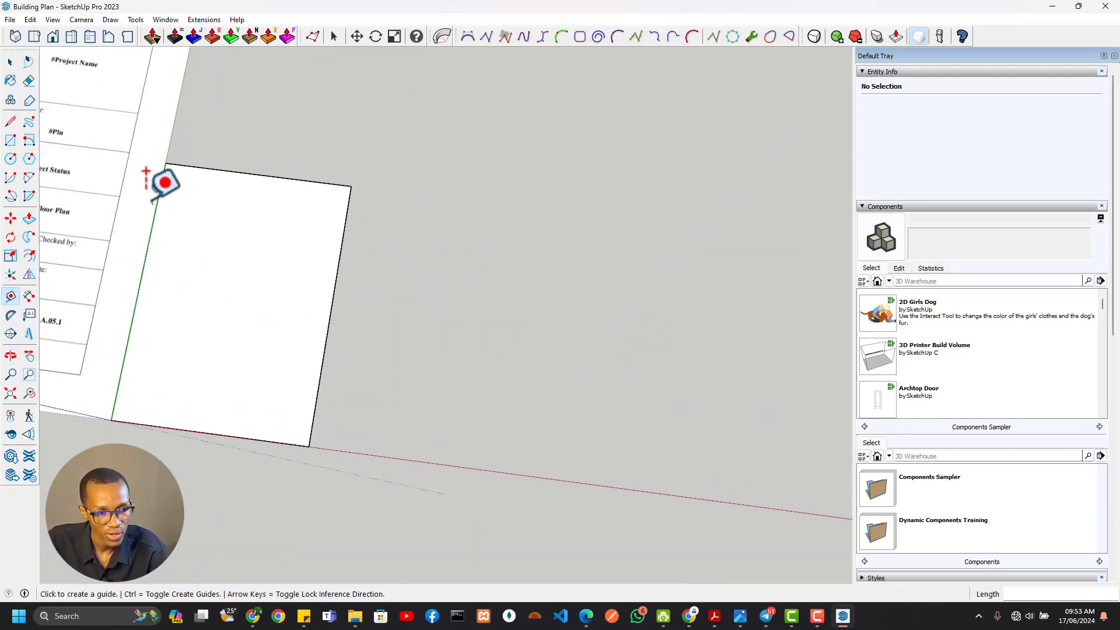
{"action": "scroll", "coordinate": [145, 180], "scroll_direction": "up", "scroll_amount": 3}
{"action": "middle_click_drag", "start_coordinate": [211, 224], "coordinate": [301, 249], "text": "shift"}
{"action": "left_click", "coordinate": [270, 194]}
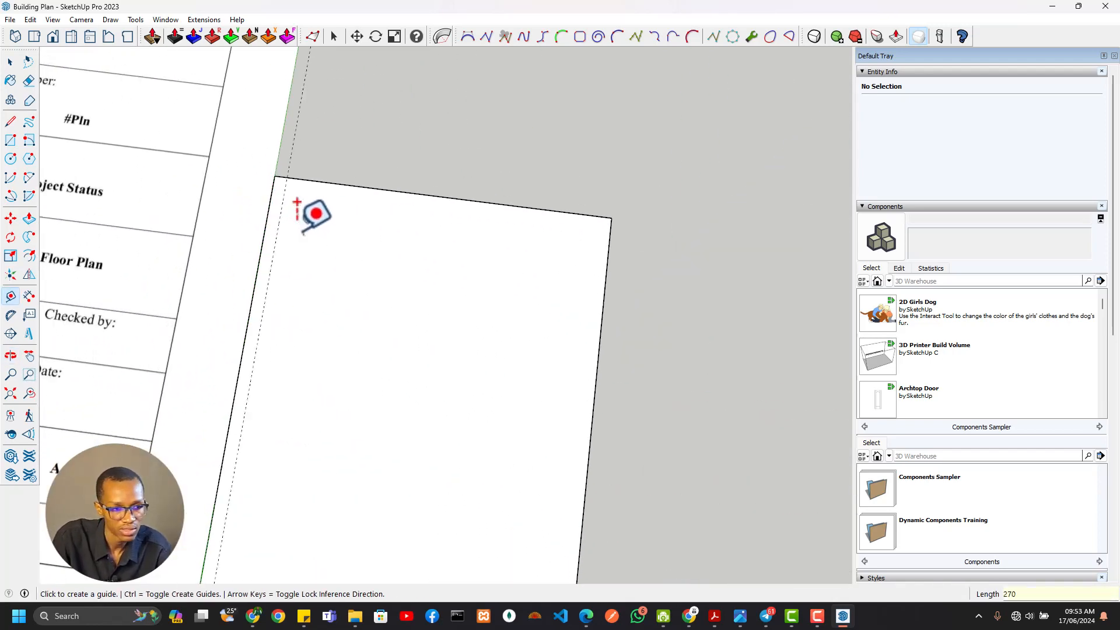
Draw a line along the 270 mm guide from the filled outline's north edge to its south edge
{"action": "scroll", "coordinate": [295, 244], "scroll_direction": "down", "scroll_amount": 4}
{"action": "middle_click_drag", "start_coordinate": [355, 350], "coordinate": [418, 257], "text": "shift"}
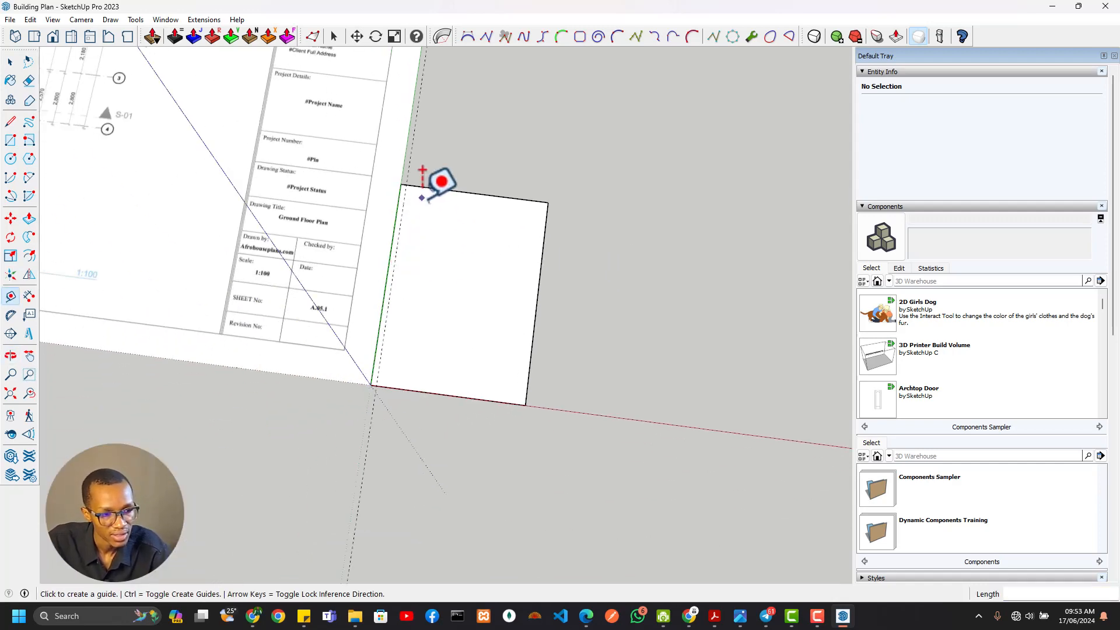
{"action": "key", "text": "l"}
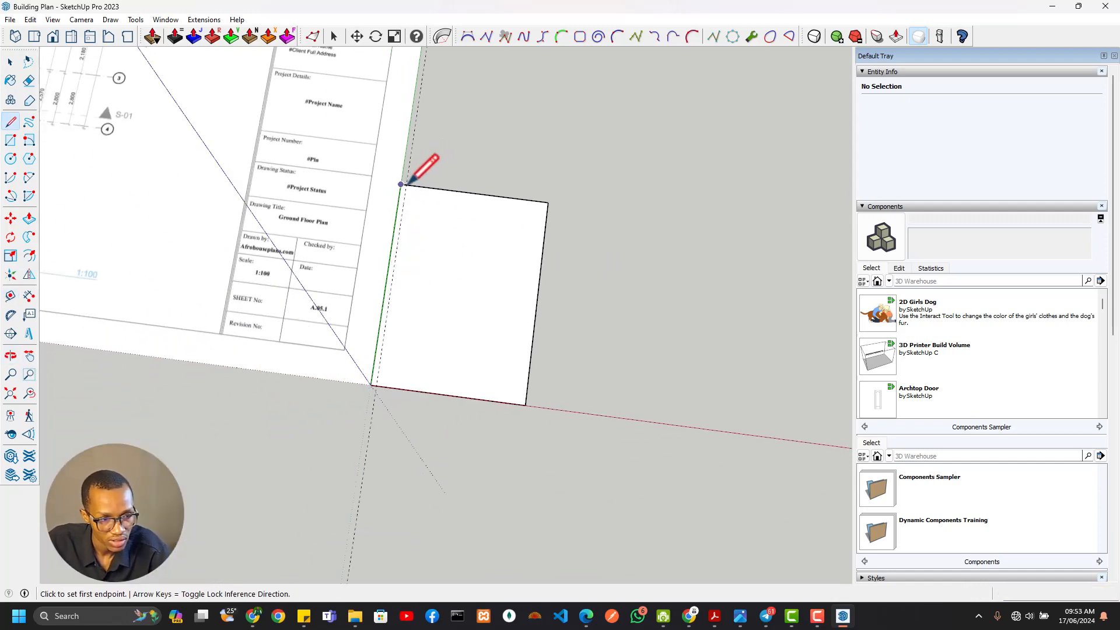
{"action": "left_click", "coordinate": [407, 184]}
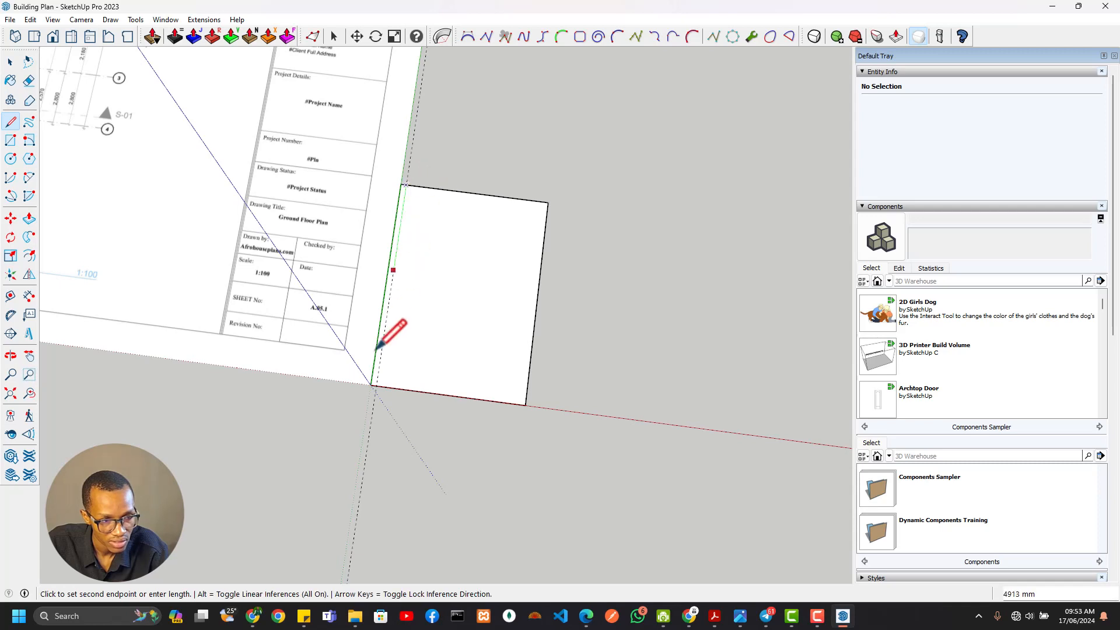
{"action": "left_click", "coordinate": [376, 385]}
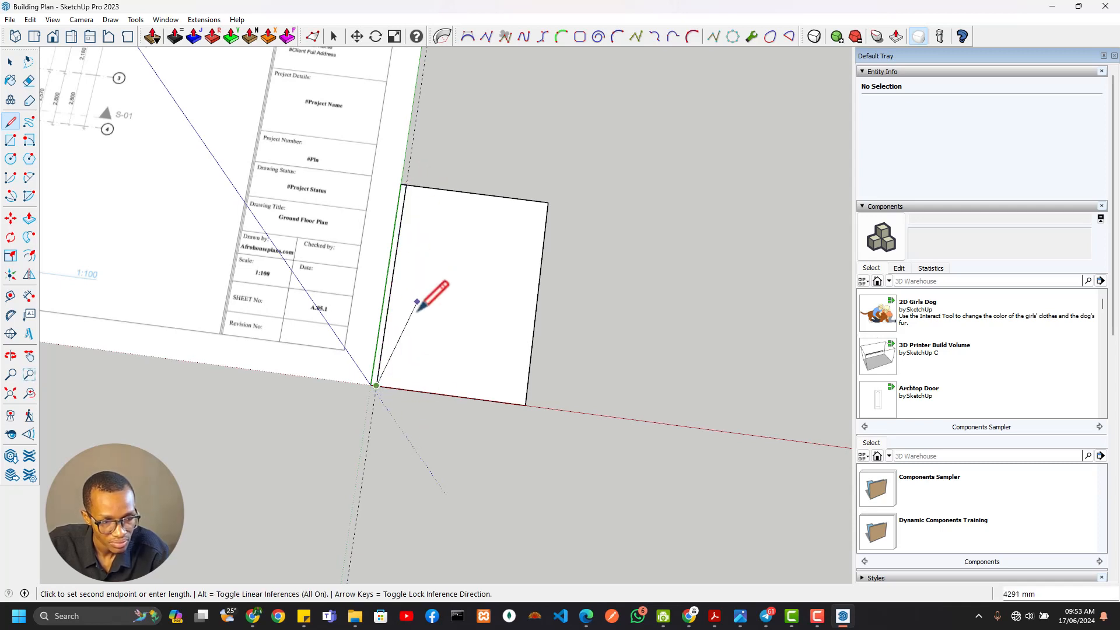
Explode the outline's group and select the large face east of the 270 mm strip
{"action": "key", "text": "space"}
{"action": "left_click", "coordinate": [437, 320]}
{"action": "right_click", "coordinate": [435, 298]}
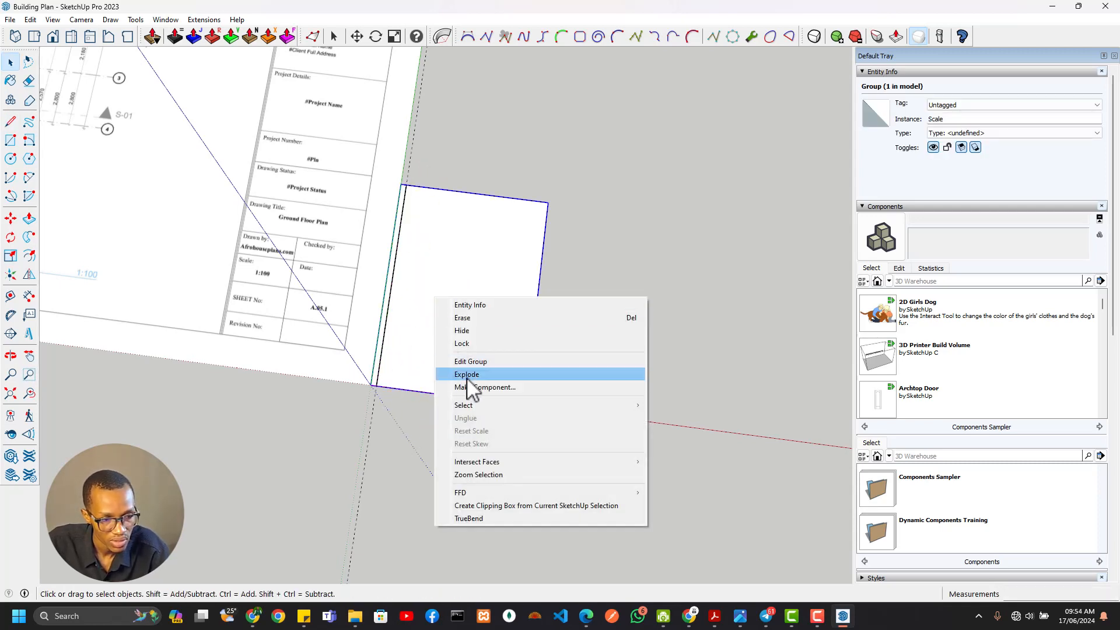
{"action": "left_click", "coordinate": [480, 374]}
{"action": "scroll", "coordinate": [449, 192], "scroll_direction": "down", "scroll_amount": 3}
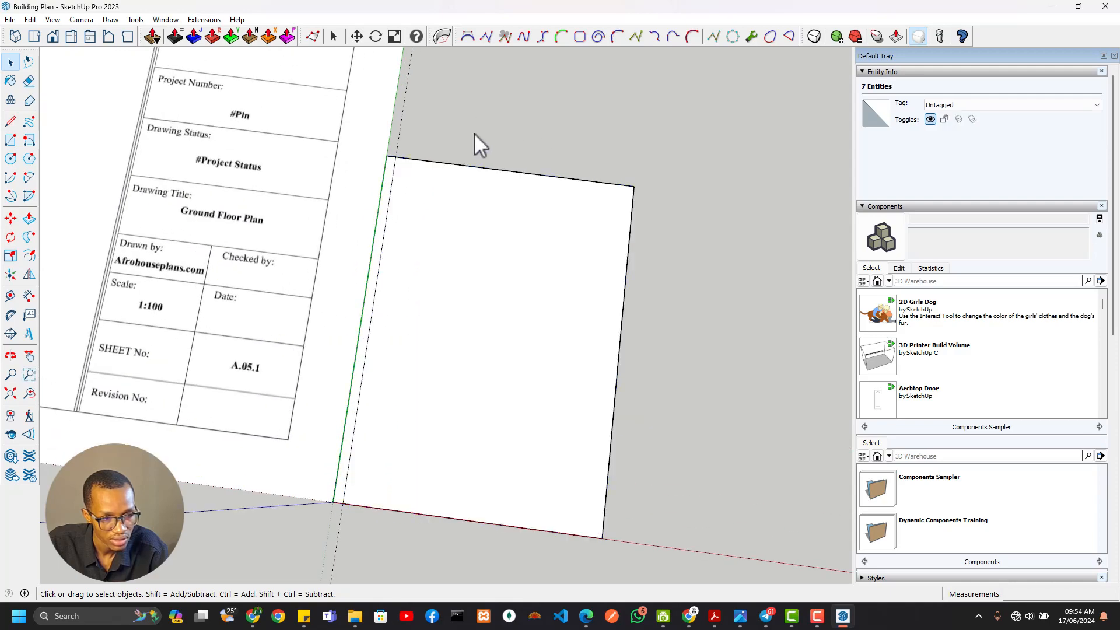
{"action": "scroll", "coordinate": [525, 303], "scroll_direction": "up", "scroll_amount": 3}
{"action": "left_click", "coordinate": [501, 280]}
{"action": "scroll", "coordinate": [507, 303], "scroll_direction": "up", "scroll_amount": 5}
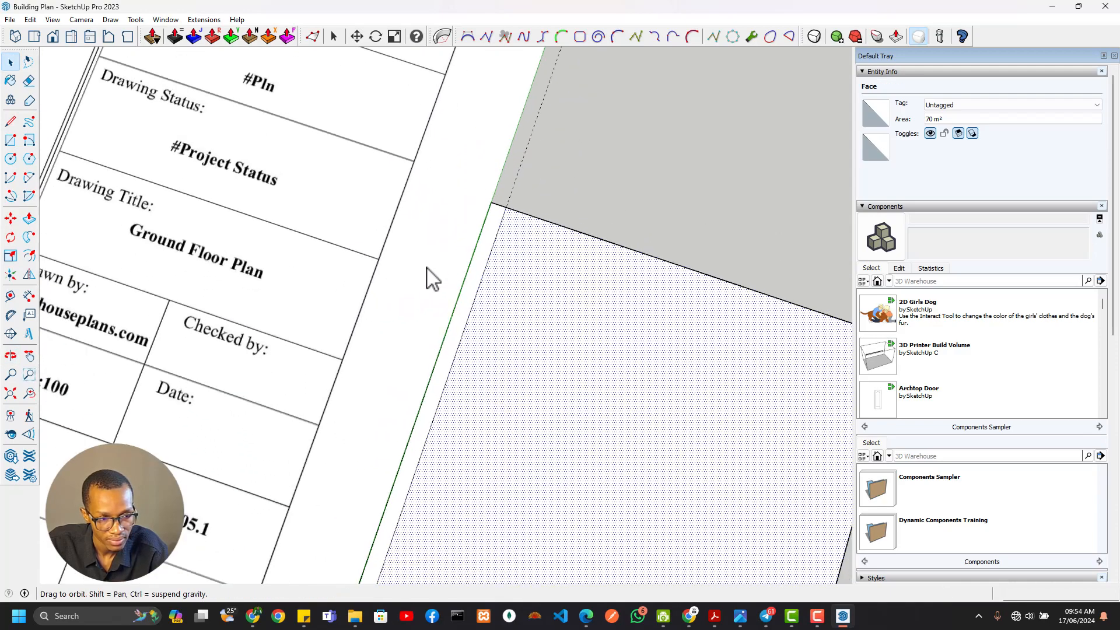
{"action": "scroll", "coordinate": [501, 300], "scroll_direction": "down", "scroll_amount": 6}
{"action": "scroll", "coordinate": [397, 321], "scroll_direction": "up", "scroll_amount": 3}
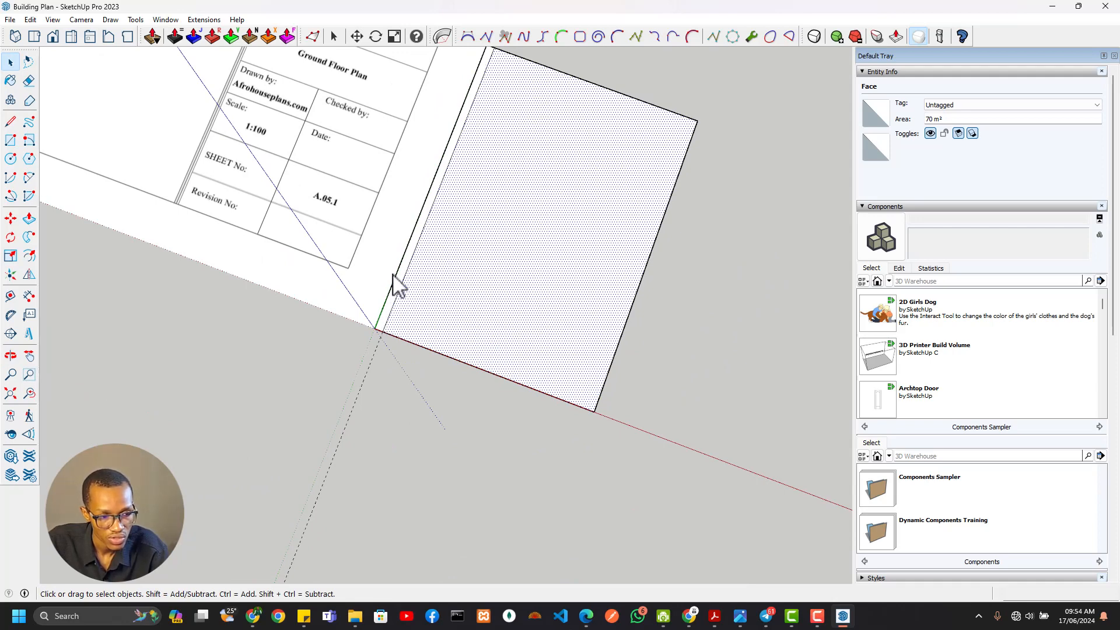
Examine the veranda's wall stubs and the west side's dimension chains in relation to the west guide line
{"action": "scroll", "coordinate": [391, 286], "scroll_direction": "down", "scroll_amount": 3}
{"action": "middle_click_drag", "start_coordinate": [450, 260], "coordinate": [670, 530], "text": "shift"}
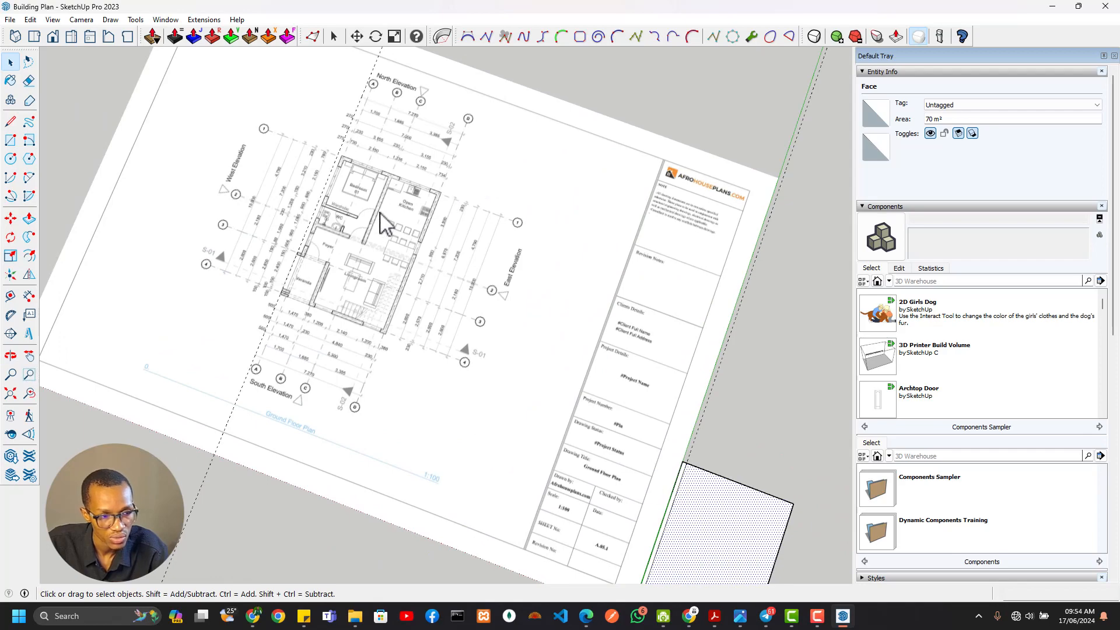
{"action": "scroll", "coordinate": [381, 214], "scroll_direction": "up", "scroll_amount": 6}
{"action": "middle_click_drag", "start_coordinate": [230, 350], "coordinate": [397, 361], "text": "shift"}
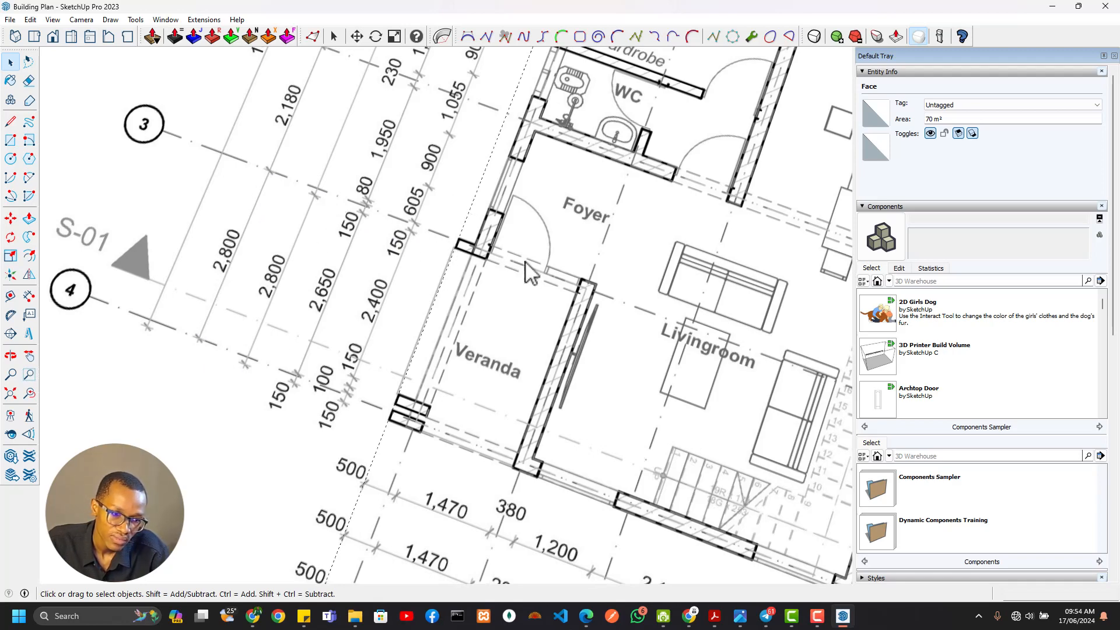
{"action": "middle_click_drag", "start_coordinate": [528, 271], "coordinate": [402, 327]}
{"action": "middle_click_drag", "start_coordinate": [347, 142], "coordinate": [408, 286]}
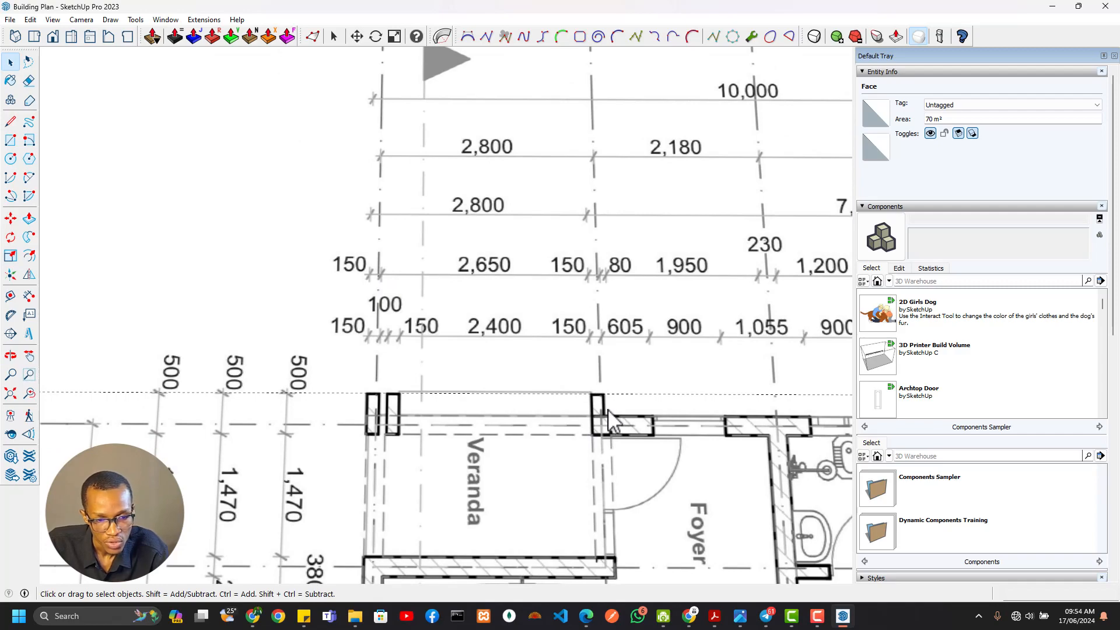
{"action": "scroll", "coordinate": [608, 408], "scroll_direction": "down", "scroll_amount": 3}
{"action": "middle_click_drag", "start_coordinate": [607, 408], "coordinate": [550, 401]}
{"action": "scroll", "coordinate": [551, 404], "scroll_direction": "up", "scroll_amount": 3}
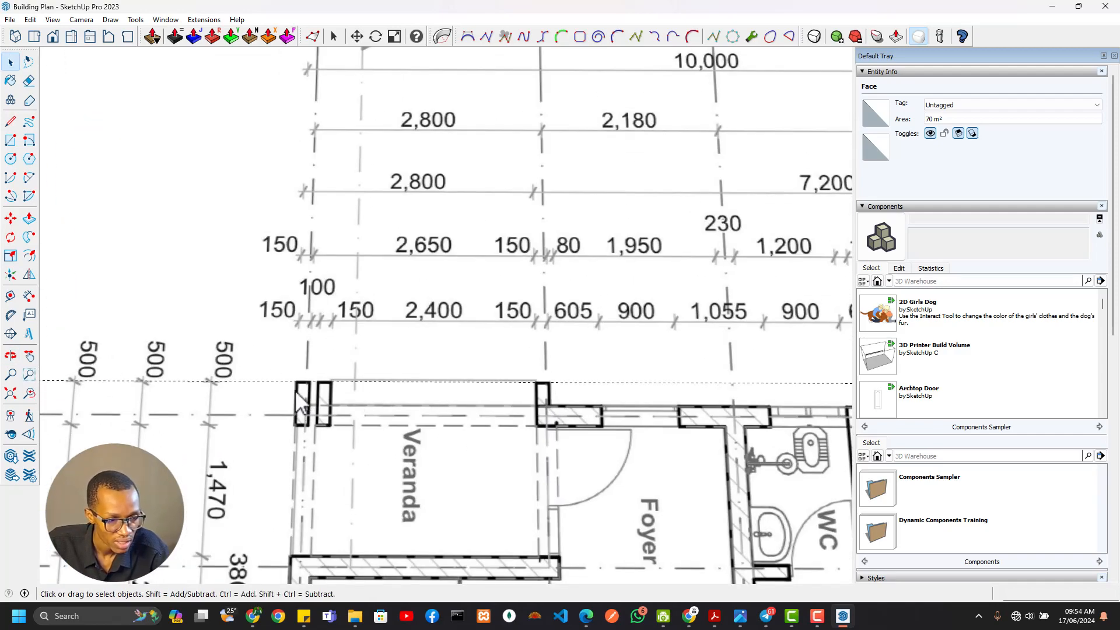
{"action": "scroll", "coordinate": [300, 406], "scroll_direction": "down", "scroll_amount": 3}
{"action": "middle_click_drag", "start_coordinate": [301, 405], "coordinate": [307, 430]}
{"action": "scroll", "coordinate": [307, 430], "scroll_direction": "up", "scroll_amount": 3}
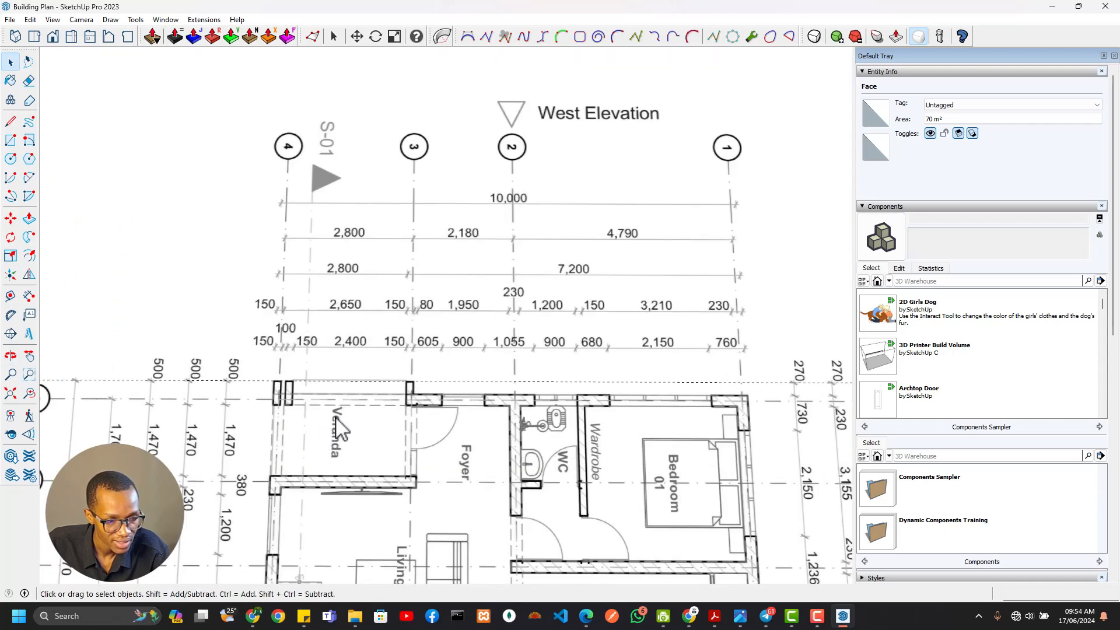
{"action": "scroll", "coordinate": [336, 419], "scroll_direction": "down", "scroll_amount": 5}
{"action": "middle_click_drag", "start_coordinate": [364, 462], "coordinate": [399, 307], "text": "shift"}
{"action": "key", "text": "t"}
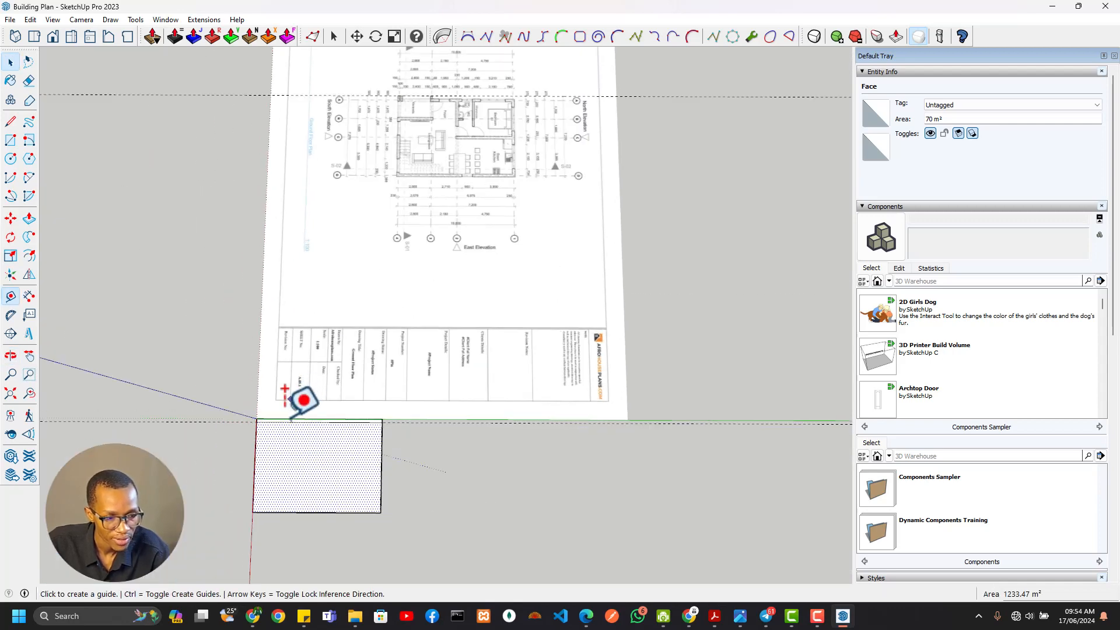
{"action": "left_click", "coordinate": [254, 420]}
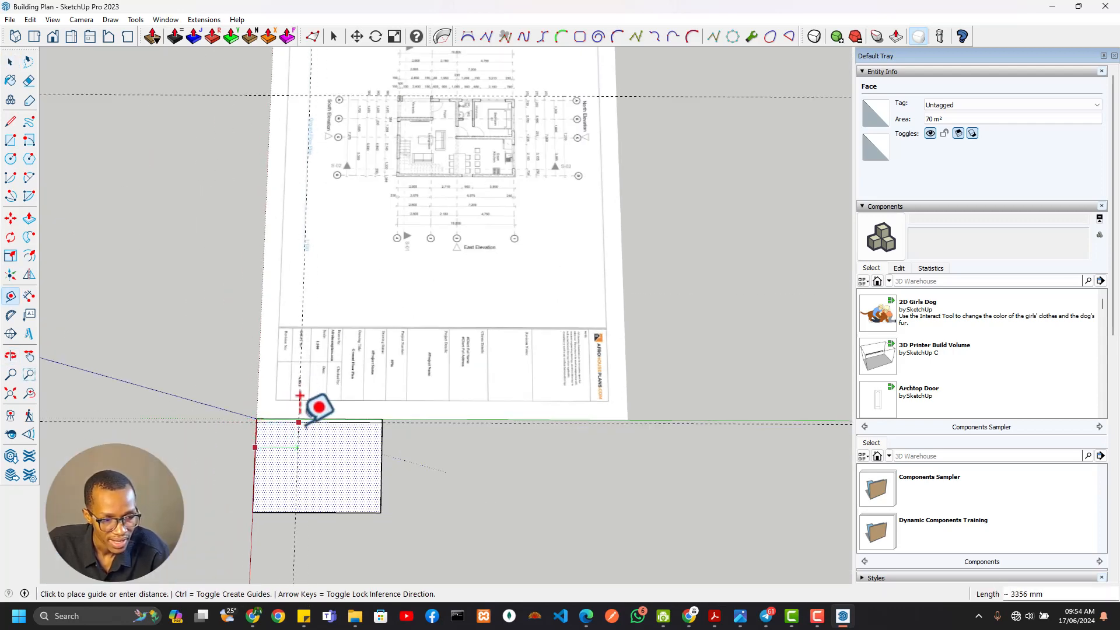
{"action": "key", "text": "Escape"}
Lay a guide line perpendicular to the west guide along the outer south face of the veranda's wall stubs
{"action": "scroll", "coordinate": [445, 64], "scroll_direction": "up", "scroll_amount": 10}
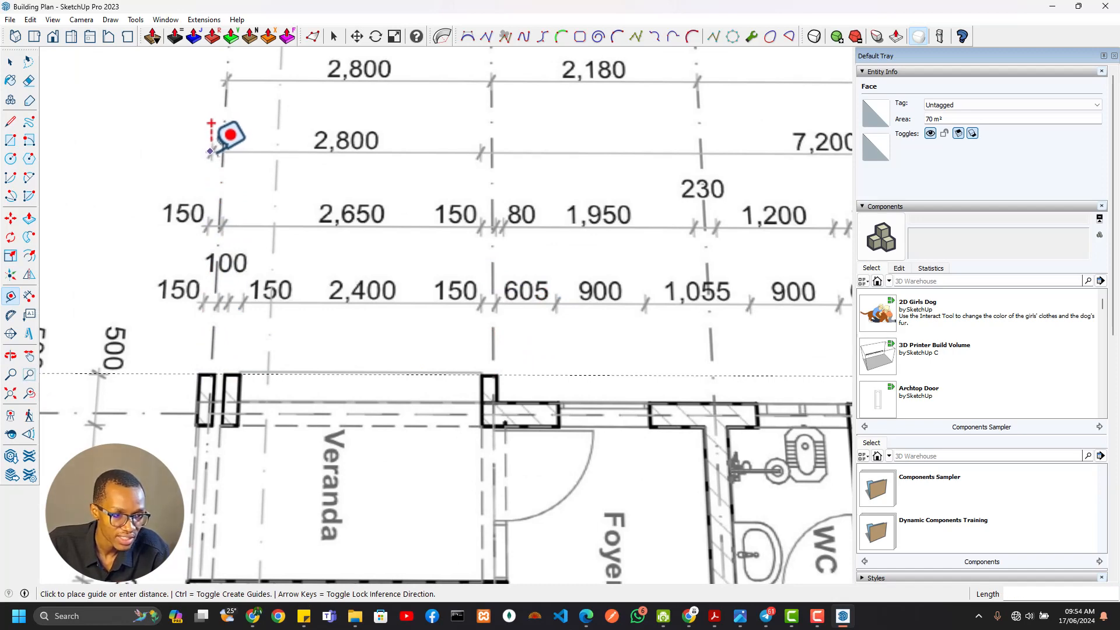
{"action": "scroll", "coordinate": [210, 220], "scroll_direction": "down", "scroll_amount": 6}
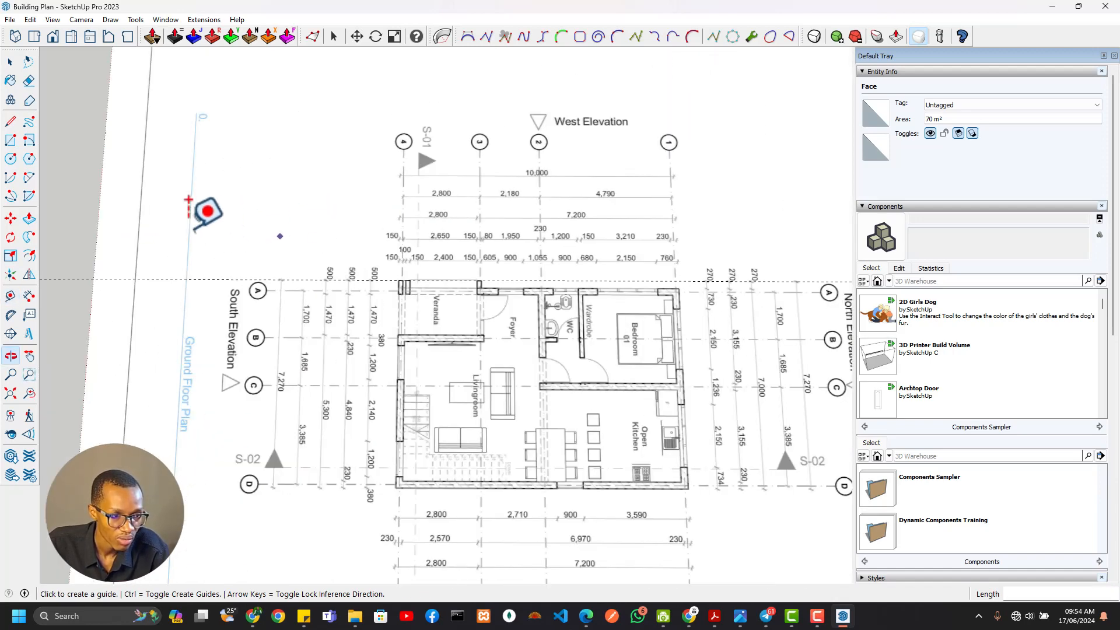
{"action": "left_click", "coordinate": [139, 214]}
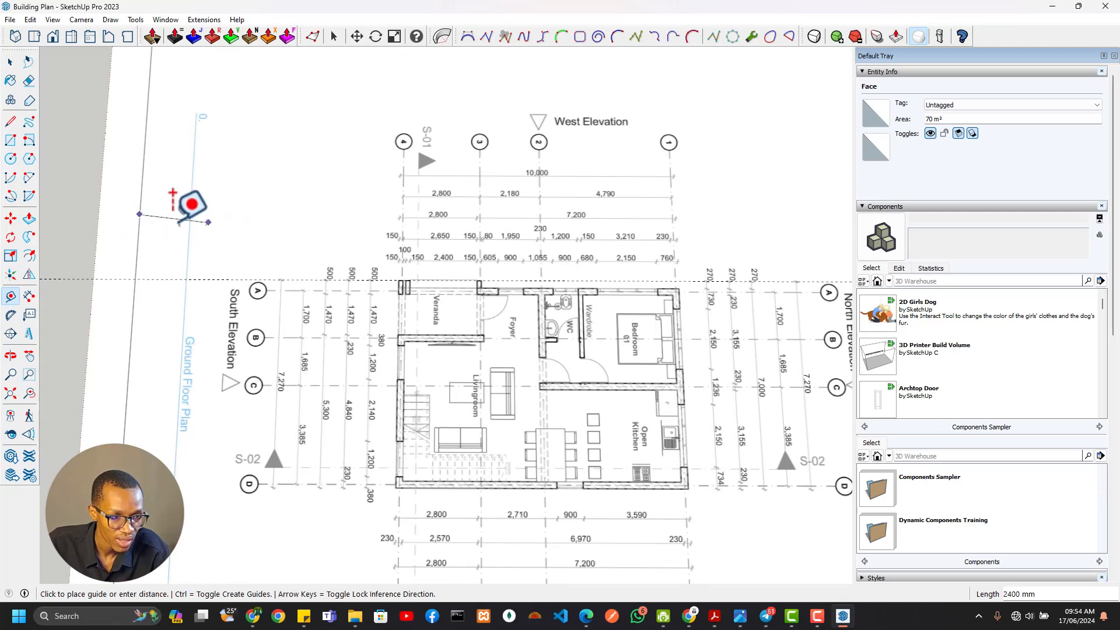
{"action": "scroll", "coordinate": [434, 210], "scroll_direction": "up", "scroll_amount": 3}
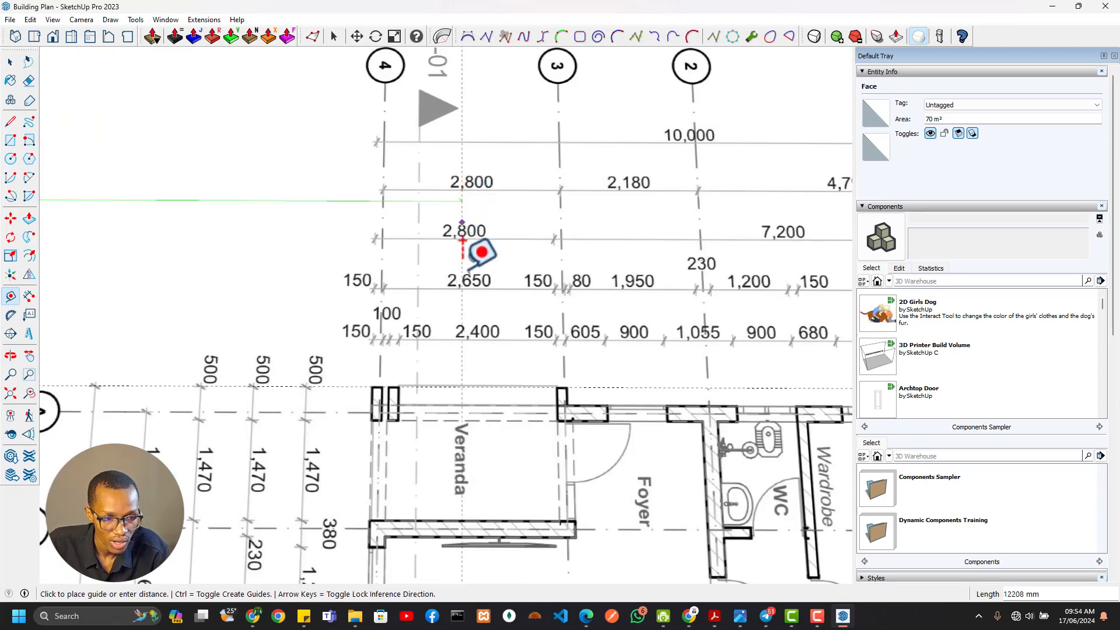
{"action": "scroll", "coordinate": [442, 322], "scroll_direction": "up", "scroll_amount": 2}
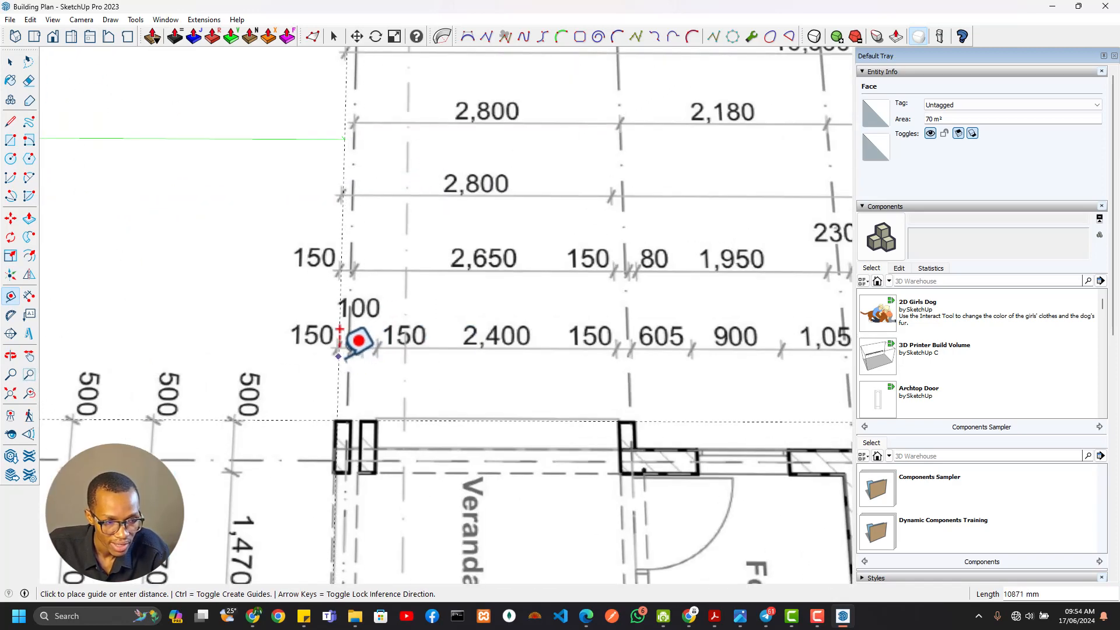
{"action": "scroll", "coordinate": [396, 270], "scroll_direction": "down", "scroll_amount": 3}
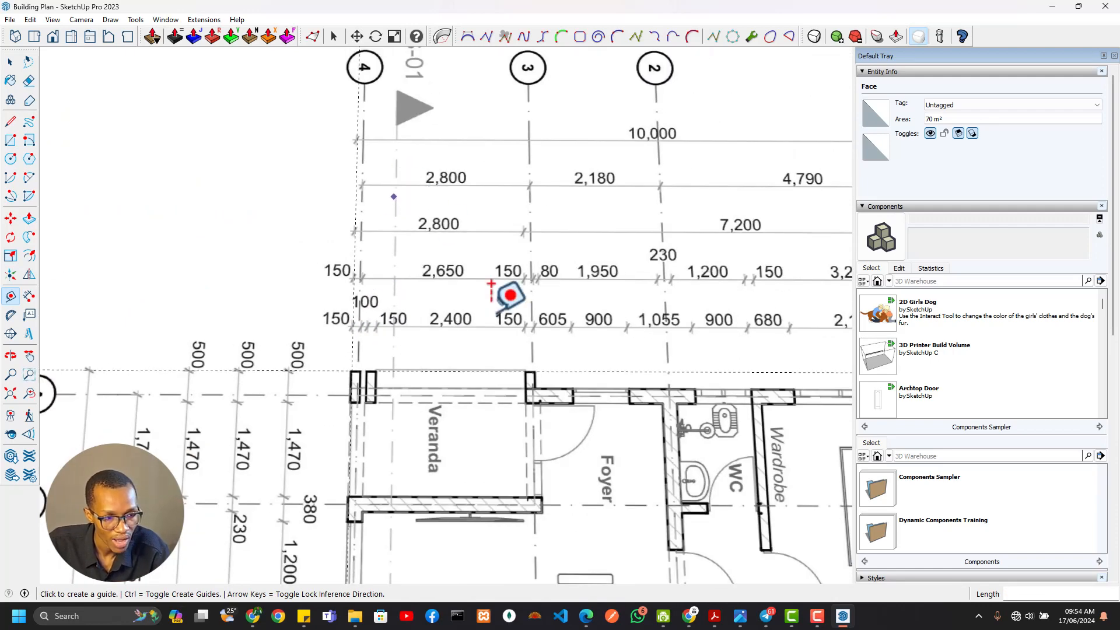
Lay a guide line parallel to the south guide, about 2922 mm north, along the north face of the veranda's northern wall stub
{"action": "middle_click_drag", "start_coordinate": [510, 293], "coordinate": [429, 267]}
{"action": "middle_click_drag", "start_coordinate": [400, 165], "coordinate": [464, 259], "text": "shift"}
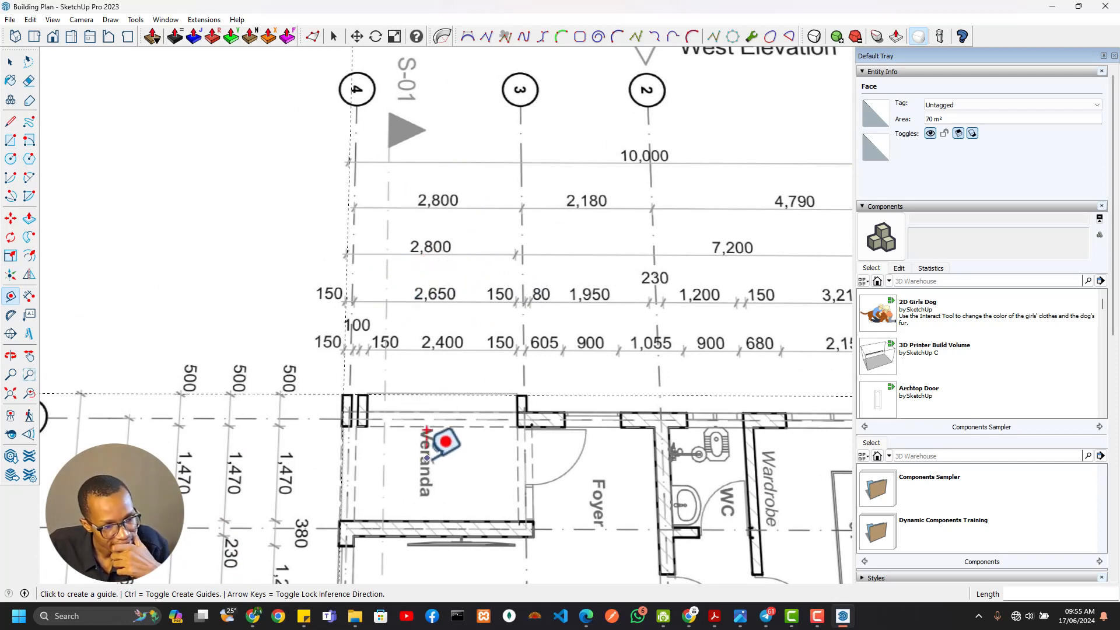
{"action": "scroll", "coordinate": [354, 286], "scroll_direction": "up", "scroll_amount": 2}
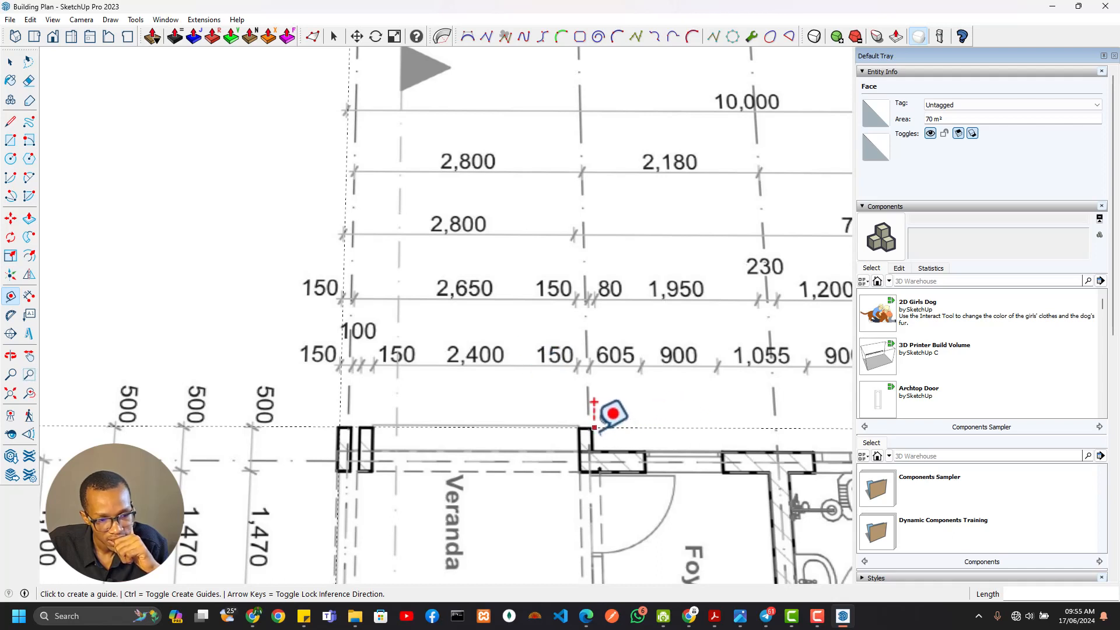
{"action": "left_click", "coordinate": [340, 397]}
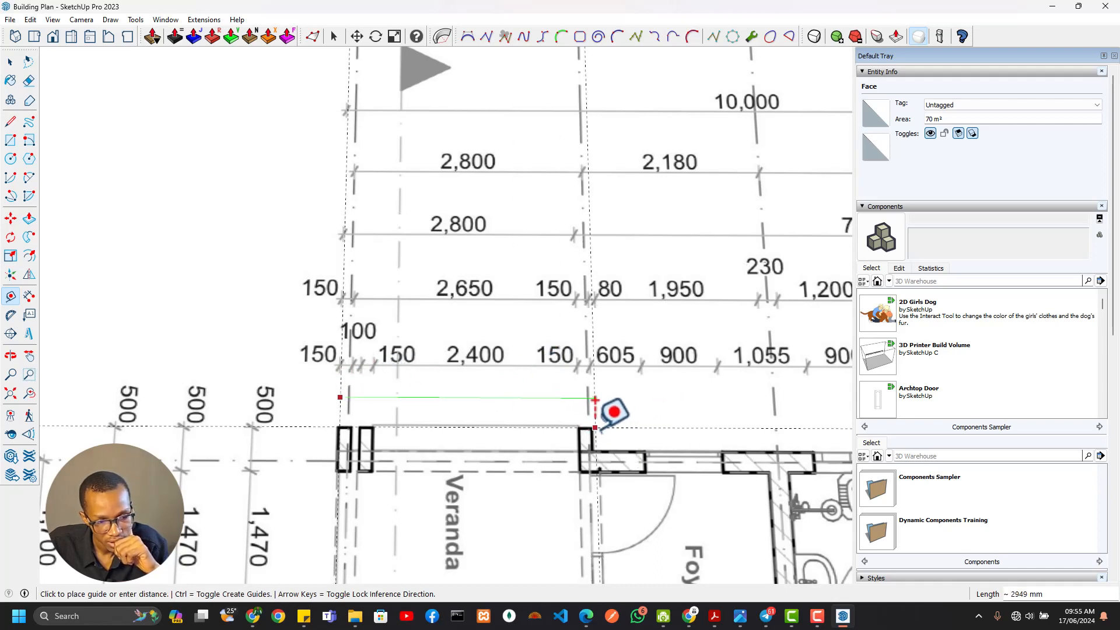
{"action": "left_click", "coordinate": [591, 399]}
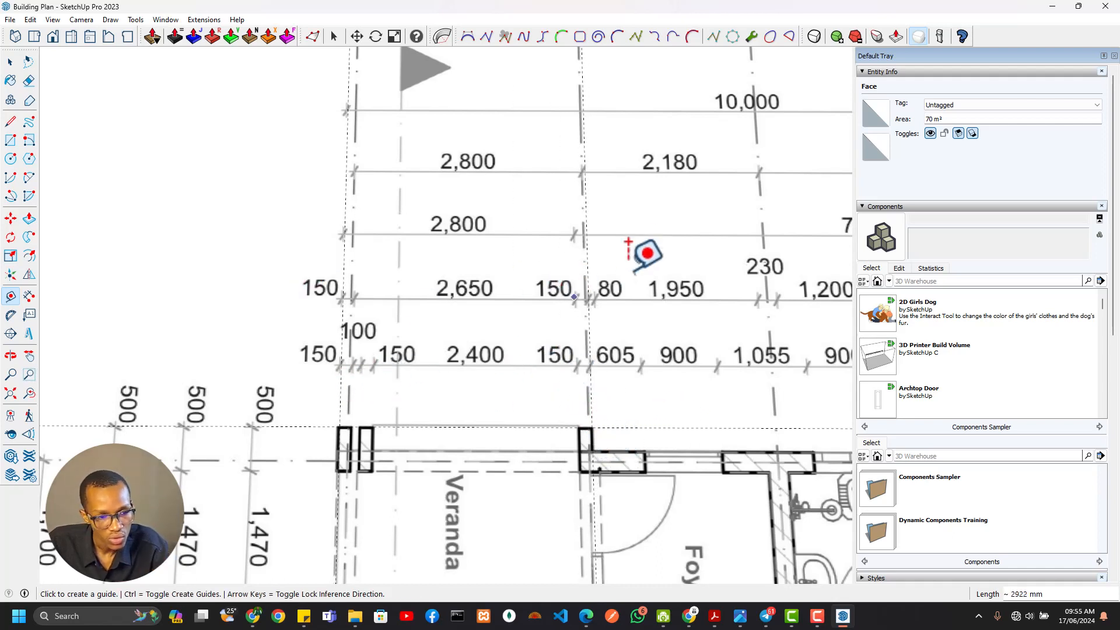
Examine the new guide's alignment with grid line 3, the northern wall stub and the west side's dimension ticks
{"action": "scroll", "coordinate": [617, 134], "scroll_direction": "down", "scroll_amount": 3}
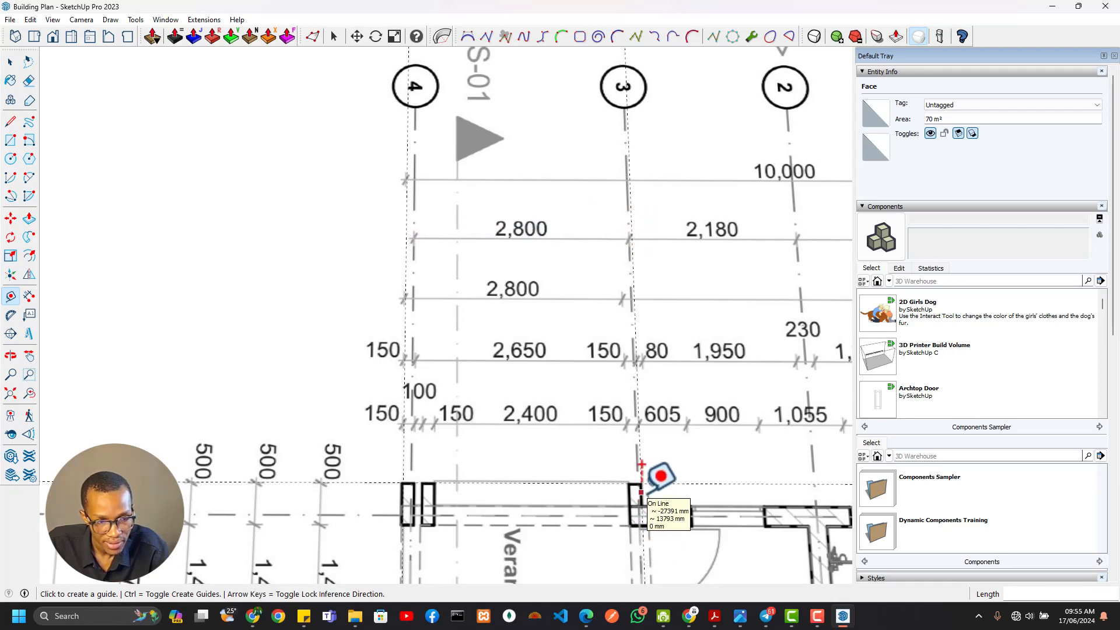
{"action": "scroll", "coordinate": [642, 492], "scroll_direction": "up", "scroll_amount": 4}
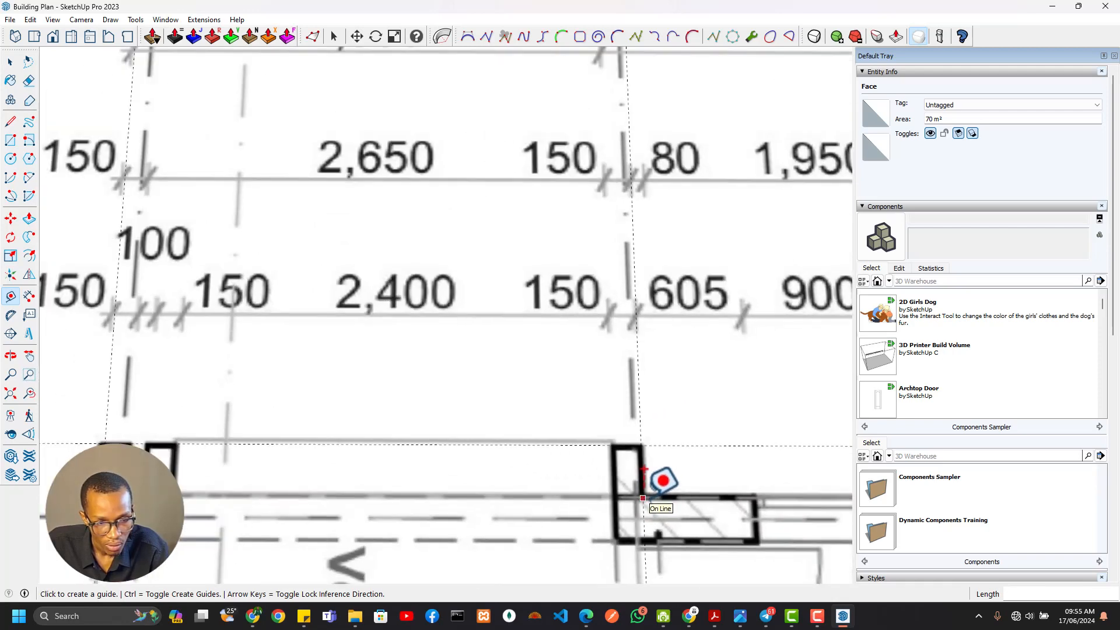
{"action": "scroll", "coordinate": [643, 490], "scroll_direction": "down", "scroll_amount": 4}
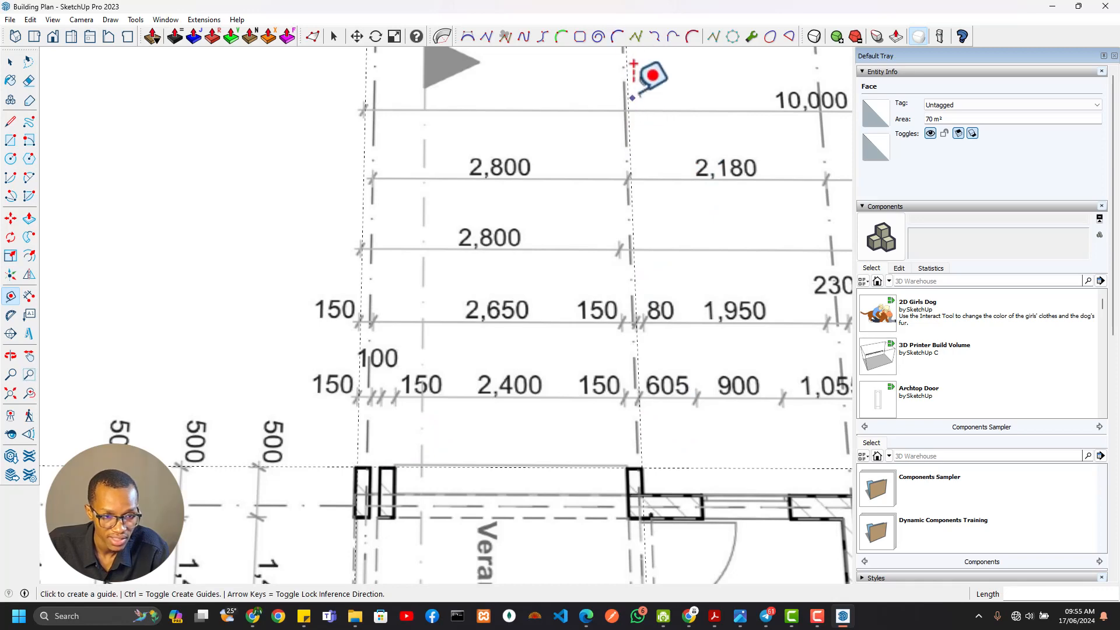
{"action": "scroll", "coordinate": [632, 145], "scroll_direction": "down", "scroll_amount": 5}
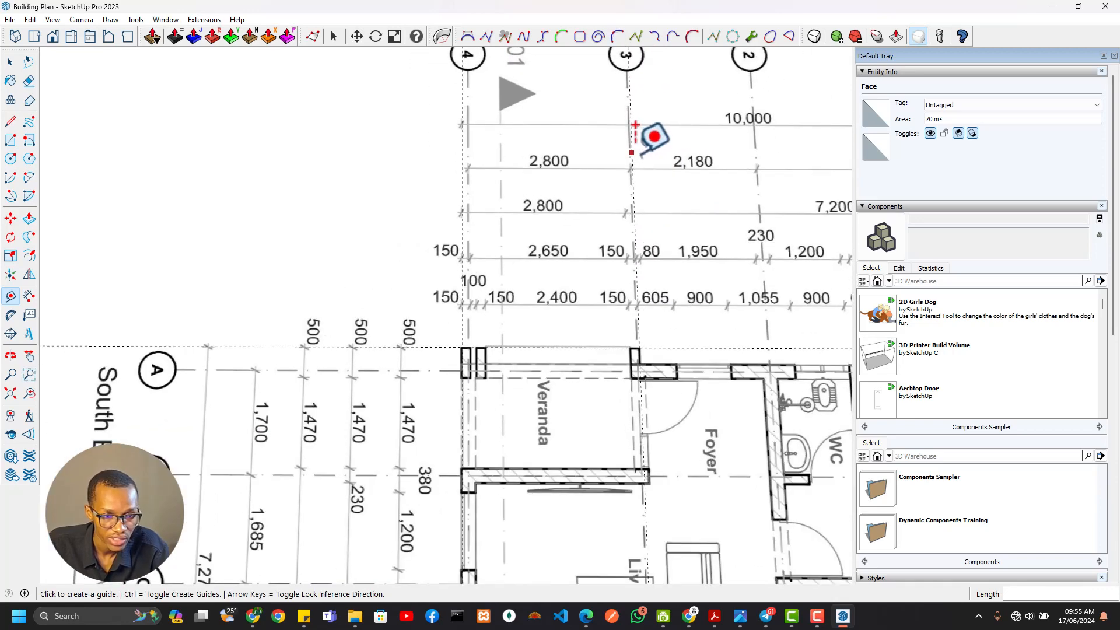
{"action": "scroll", "coordinate": [557, 263], "scroll_direction": "up", "scroll_amount": 1}
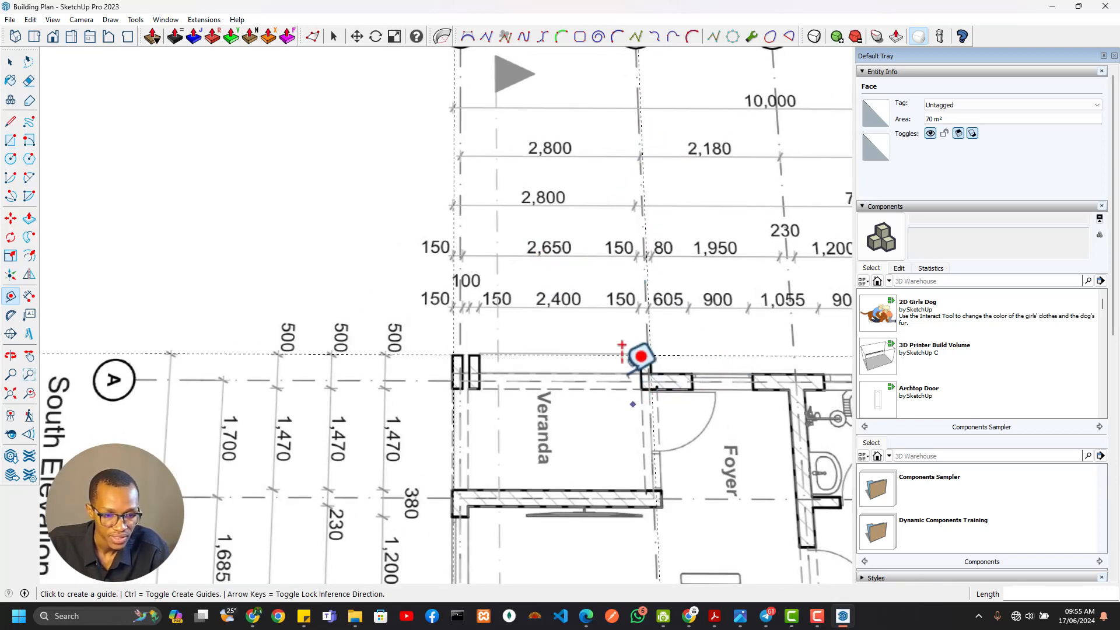
{"action": "scroll", "coordinate": [630, 326], "scroll_direction": "down", "scroll_amount": 5}
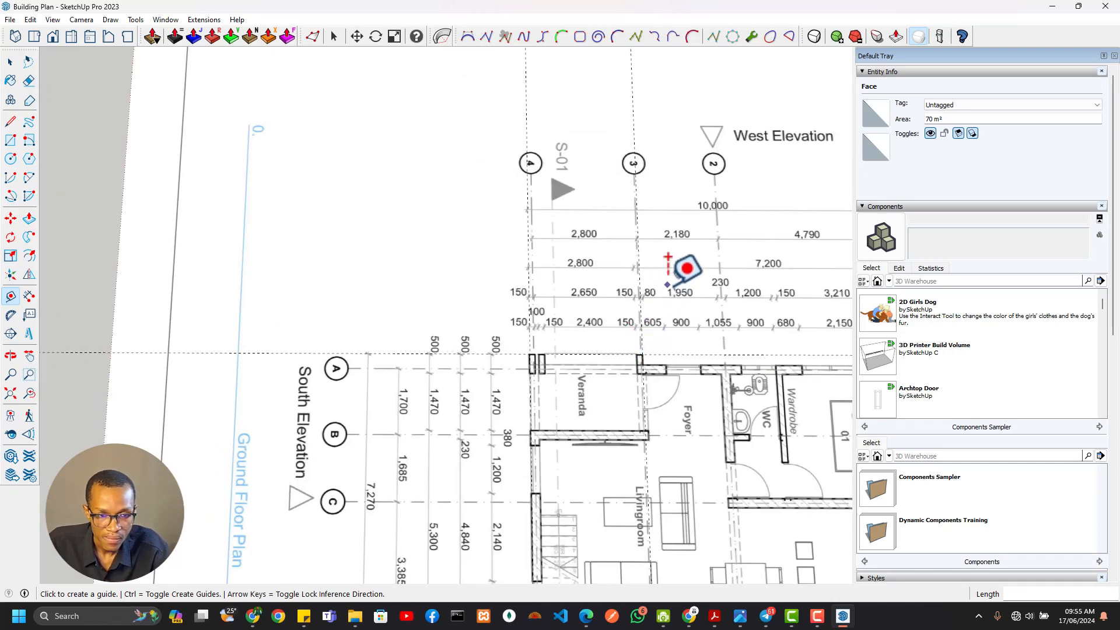
{"action": "scroll", "coordinate": [665, 377], "scroll_direction": "up", "scroll_amount": 6}
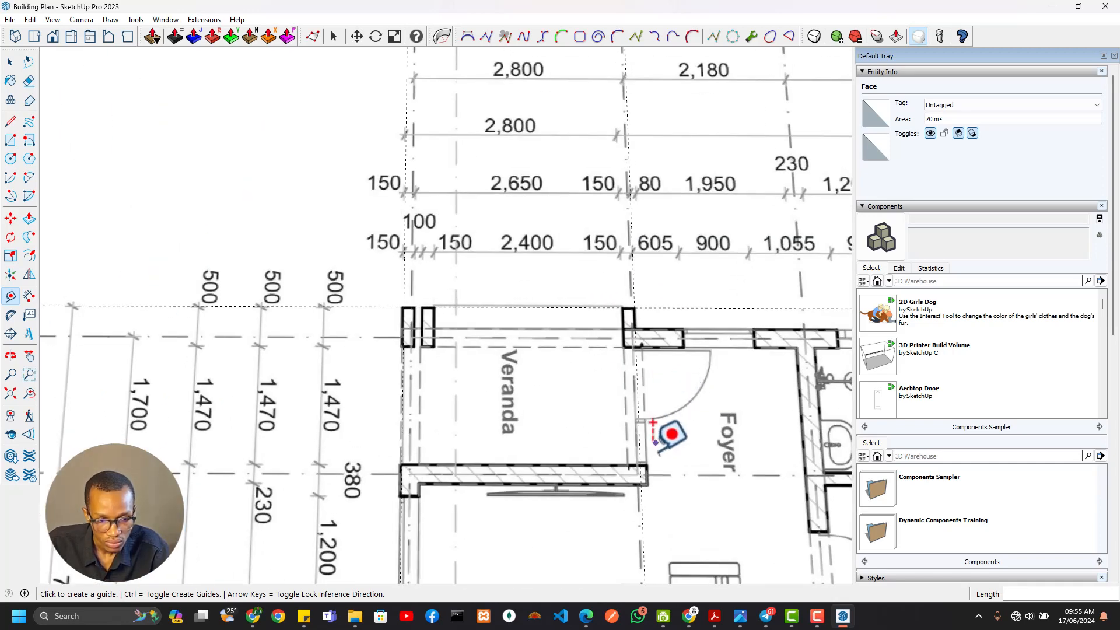
{"action": "scroll", "coordinate": [639, 310], "scroll_direction": "up", "scroll_amount": 3}
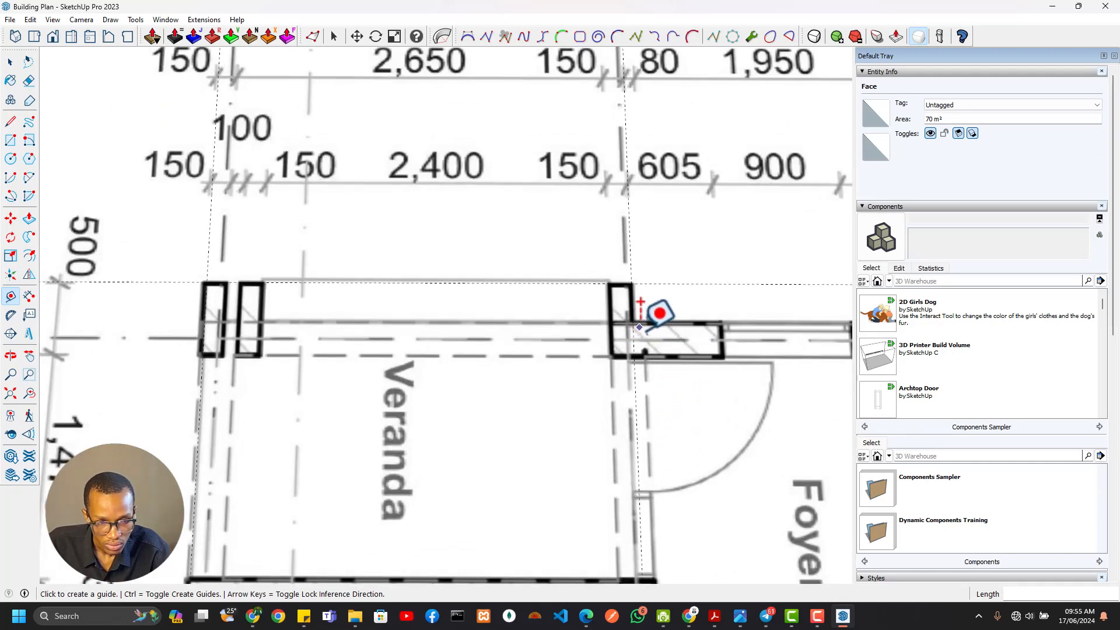
{"action": "scroll", "coordinate": [639, 306], "scroll_direction": "down", "scroll_amount": 4}
{"action": "scroll", "coordinate": [644, 220], "scroll_direction": "up", "scroll_amount": 3}
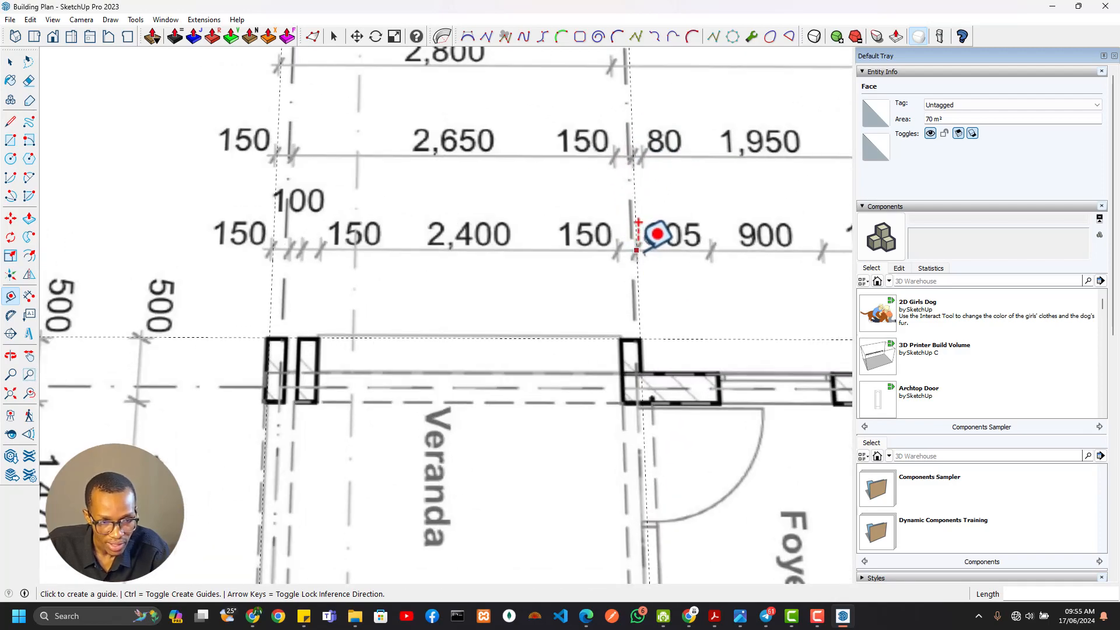
{"action": "scroll", "coordinate": [657, 232], "scroll_direction": "down", "scroll_amount": 3}
{"action": "scroll", "coordinate": [635, 192], "scroll_direction": "up", "scroll_amount": 5}
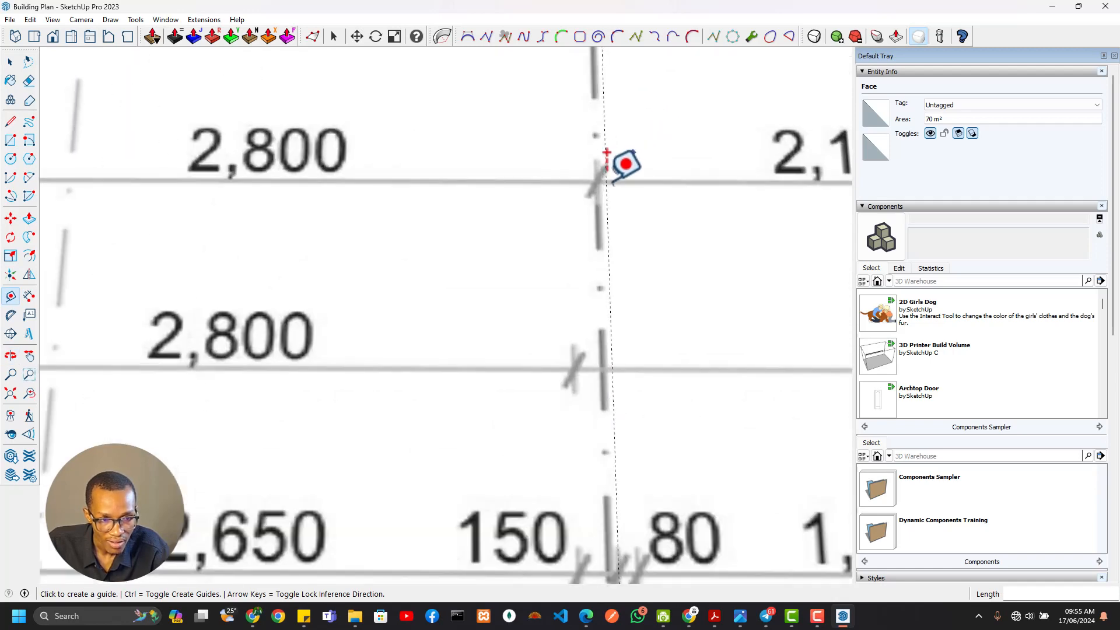
{"action": "scroll", "coordinate": [599, 179], "scroll_direction": "down", "scroll_amount": 5}
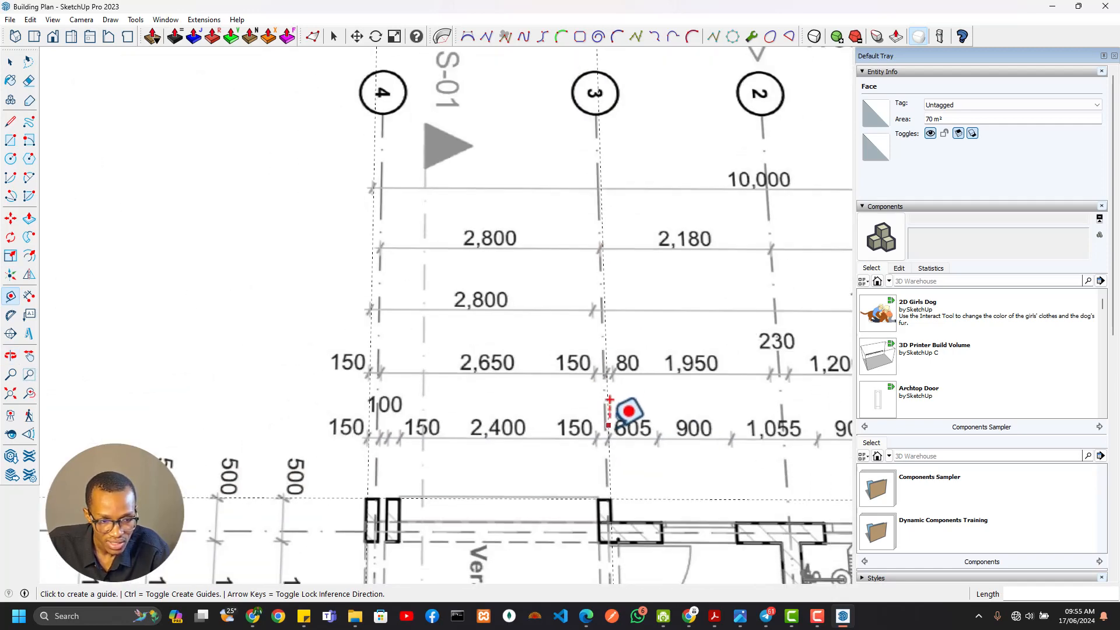
Try a second guide line offset 34 mm south of the veranda's north guide, along grid line 3
{"action": "scroll", "coordinate": [617, 467], "scroll_direction": "up", "scroll_amount": 3}
{"action": "middle_click_drag", "start_coordinate": [618, 471], "coordinate": [622, 353], "text": "shift"}
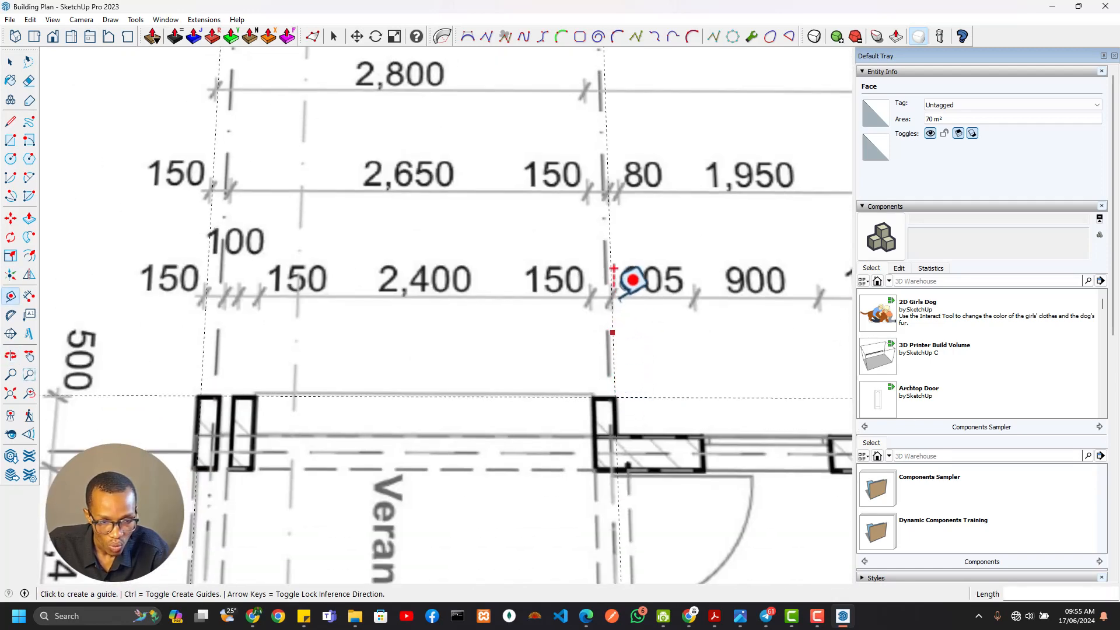
{"action": "scroll", "coordinate": [612, 275], "scroll_direction": "up", "scroll_amount": 3}
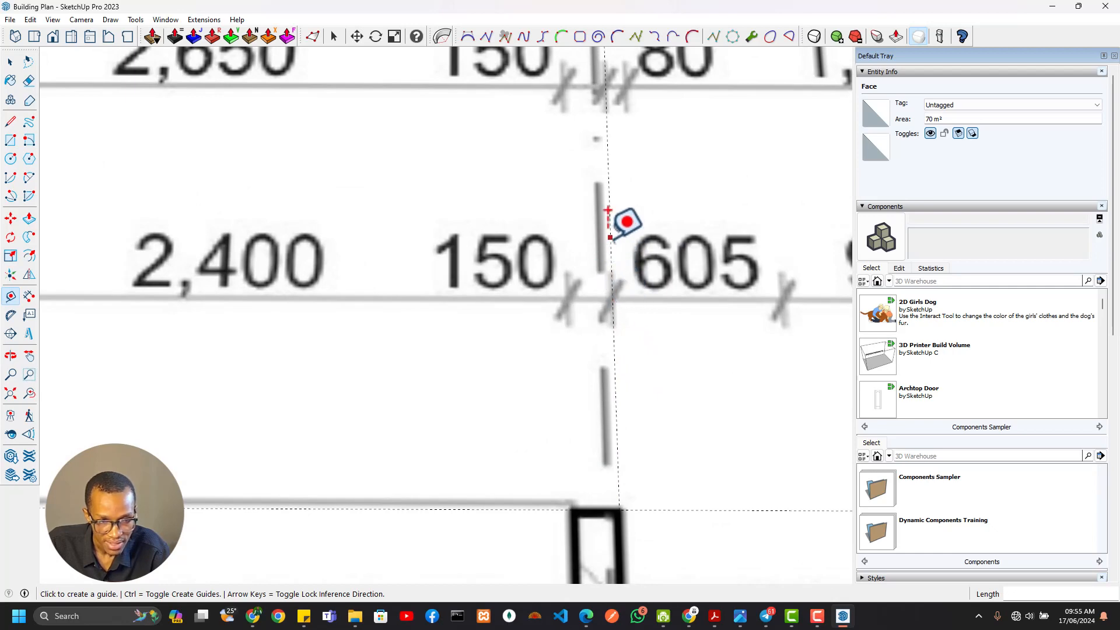
{"action": "left_click", "coordinate": [608, 210]}
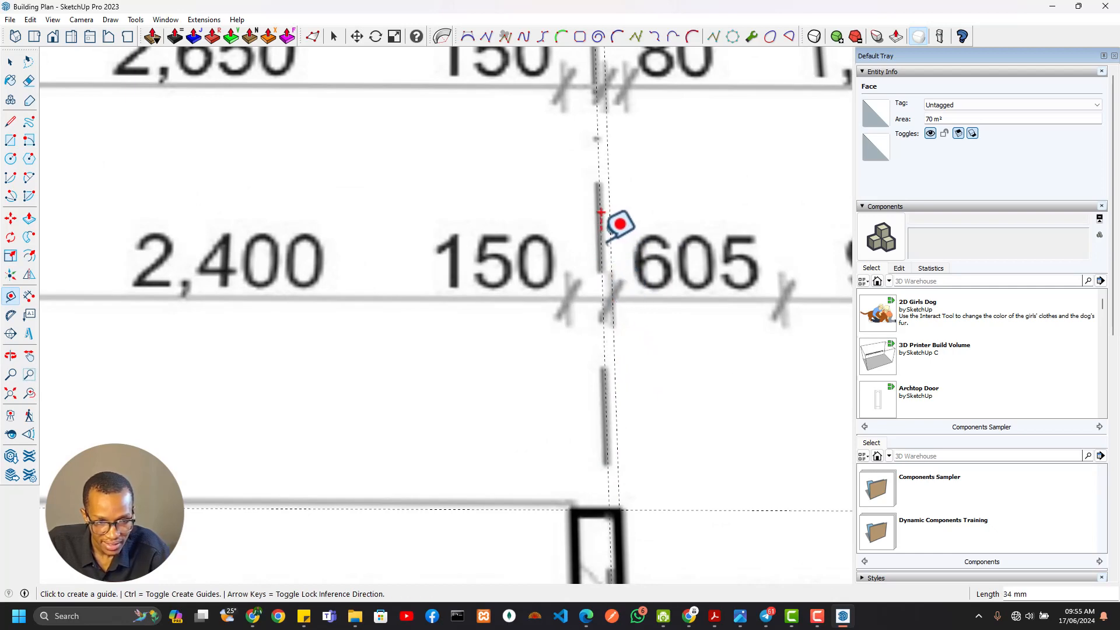
{"action": "scroll", "coordinate": [609, 234], "scroll_direction": "down", "scroll_amount": 4}
{"action": "middle_click_drag", "start_coordinate": [624, 329], "coordinate": [606, 382], "text": "shift"}
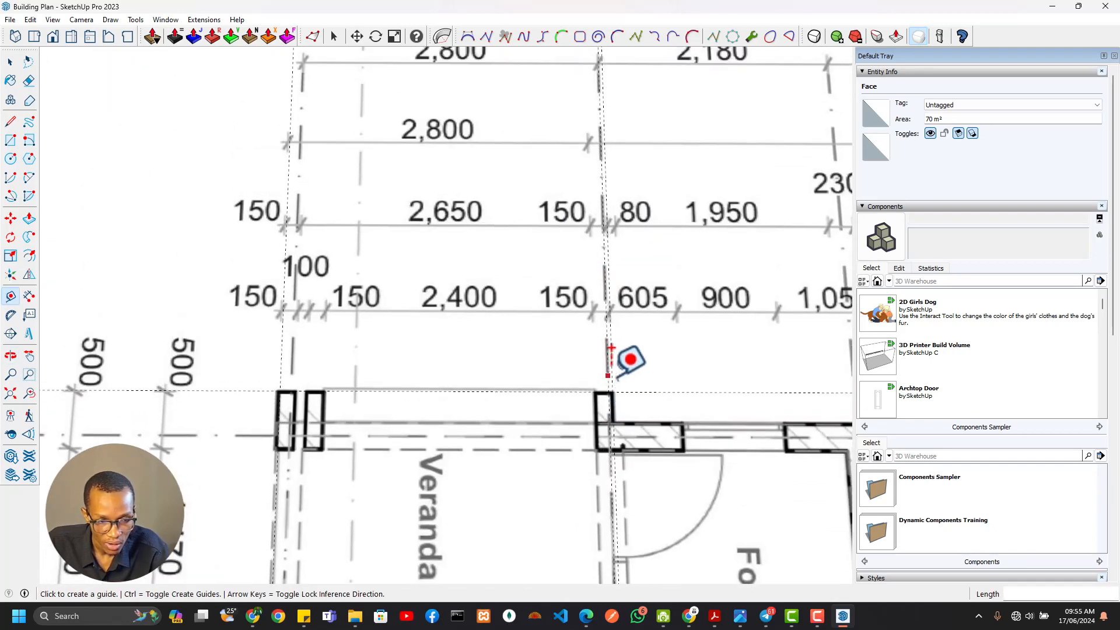
Check the 34 mm offset guide along the veranda and erase it
{"action": "middle_click_drag", "start_coordinate": [606, 331], "coordinate": [633, 179], "text": "shift"}
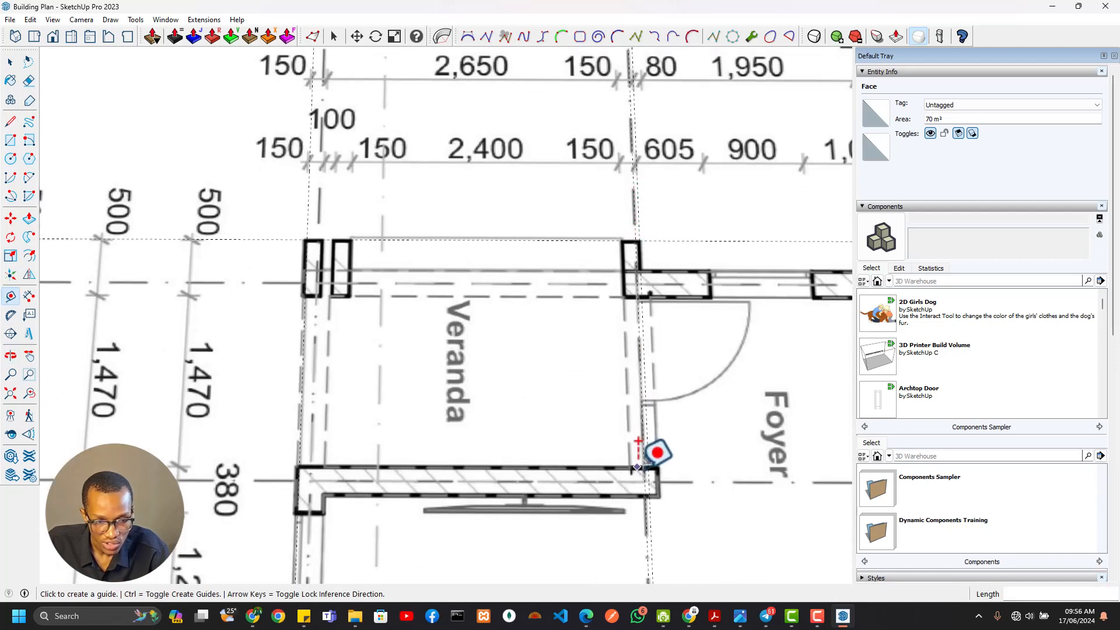
{"action": "scroll", "coordinate": [645, 458], "scroll_direction": "up", "scroll_amount": 3}
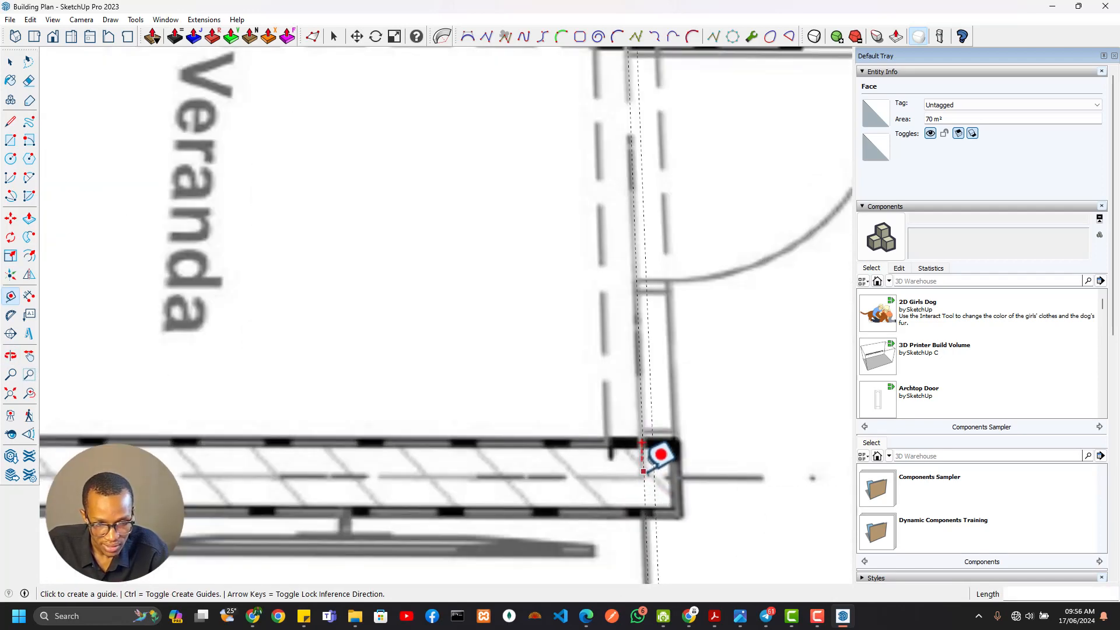
{"action": "scroll", "coordinate": [645, 457], "scroll_direction": "down", "scroll_amount": 5}
{"action": "middle_click_drag", "start_coordinate": [662, 477], "coordinate": [664, 532], "text": "shift"}
{"action": "middle_click_drag", "start_coordinate": [650, 226], "coordinate": [652, 319], "text": "shift"}
{"action": "scroll", "coordinate": [652, 320], "scroll_direction": "up", "scroll_amount": 5}
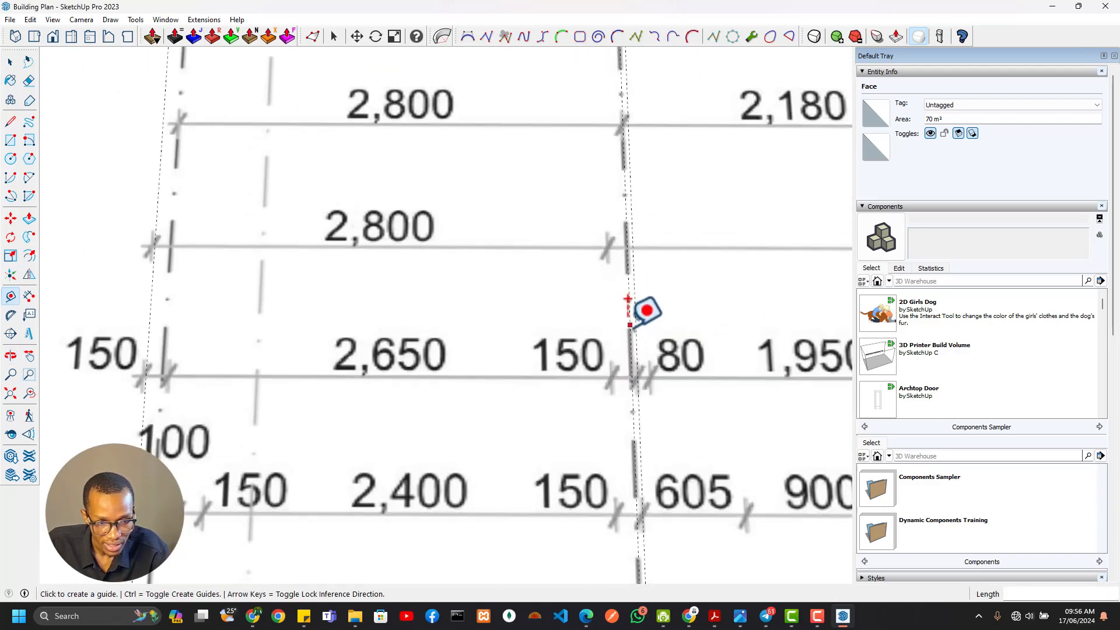
{"action": "key", "text": "e"}
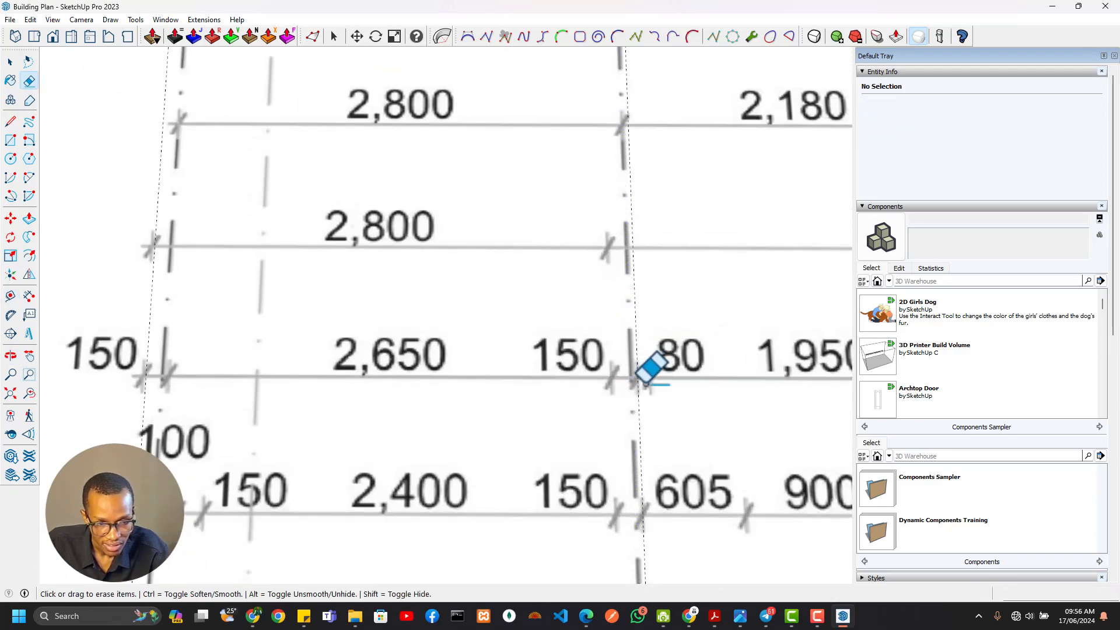
Check the north guide against the northern wall stub's outer corner and the dimension ticks, and activate the Tape Measure tool
{"action": "scroll", "coordinate": [642, 362], "scroll_direction": "down", "scroll_amount": 3}
{"action": "scroll", "coordinate": [589, 382], "scroll_direction": "up", "scroll_amount": 2}
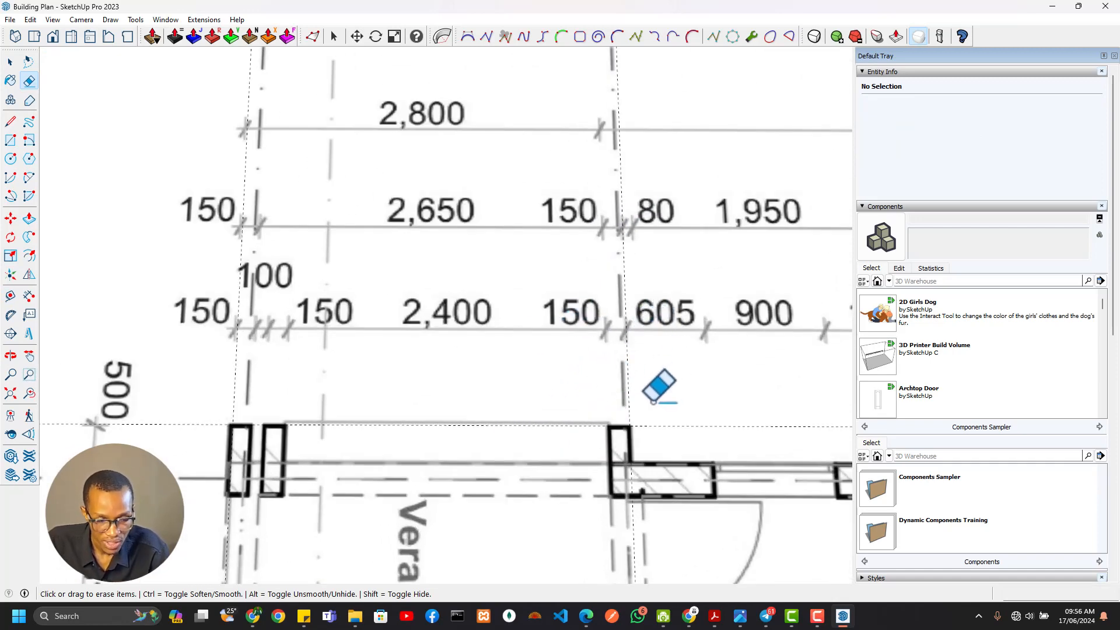
{"action": "scroll", "coordinate": [650, 467], "scroll_direction": "up", "scroll_amount": 3}
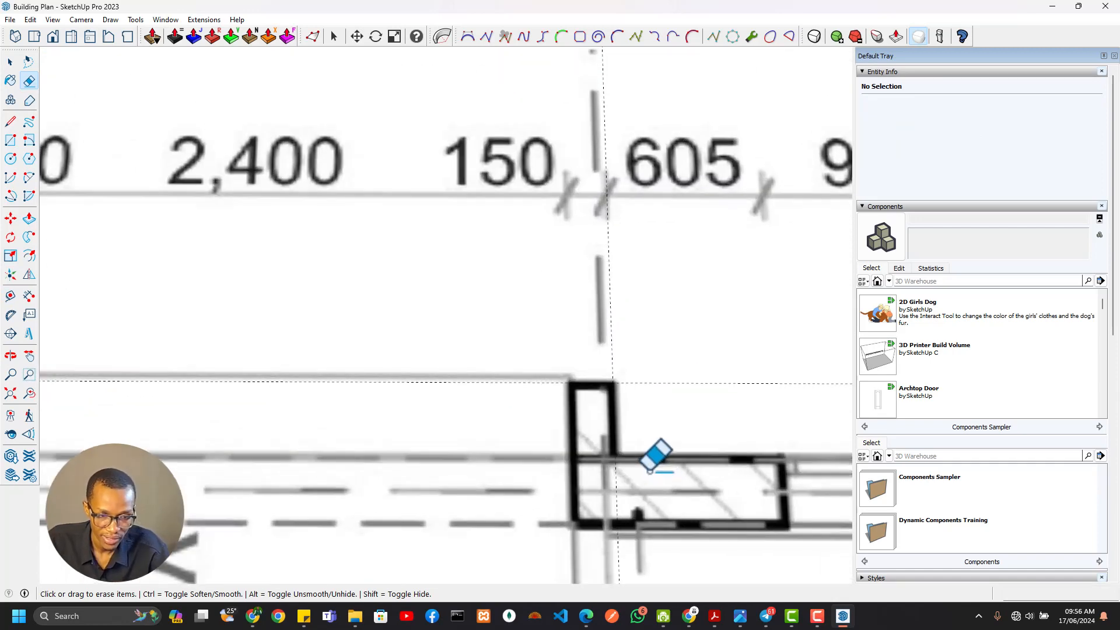
{"action": "scroll", "coordinate": [627, 417], "scroll_direction": "up", "scroll_amount": 1}
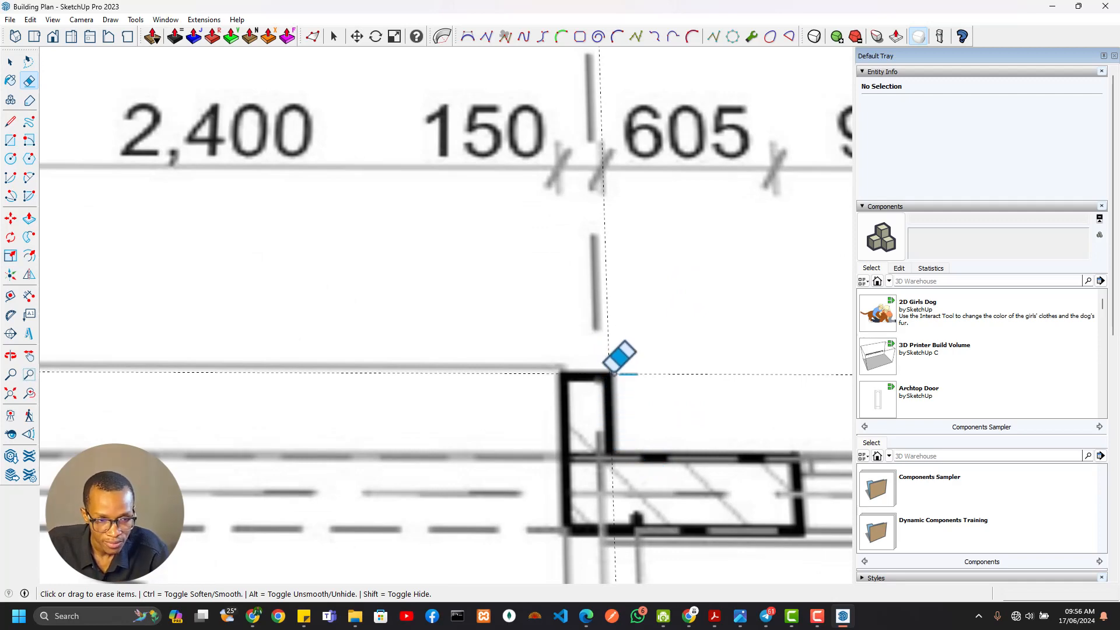
{"action": "scroll", "coordinate": [607, 368], "scroll_direction": "down", "scroll_amount": 3}
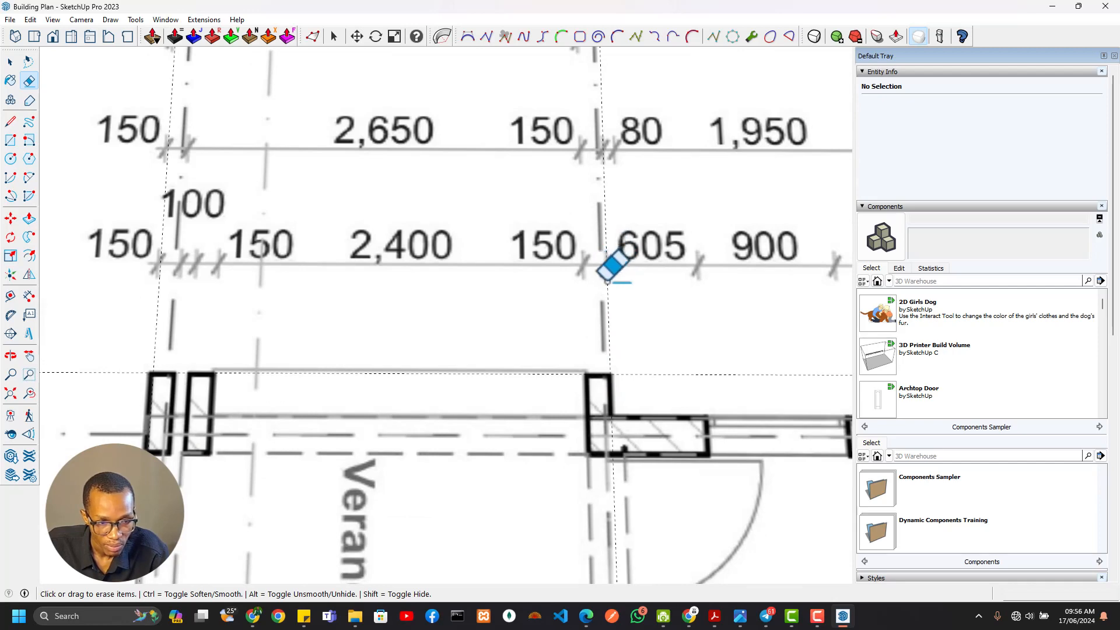
{"action": "key", "text": "t"}
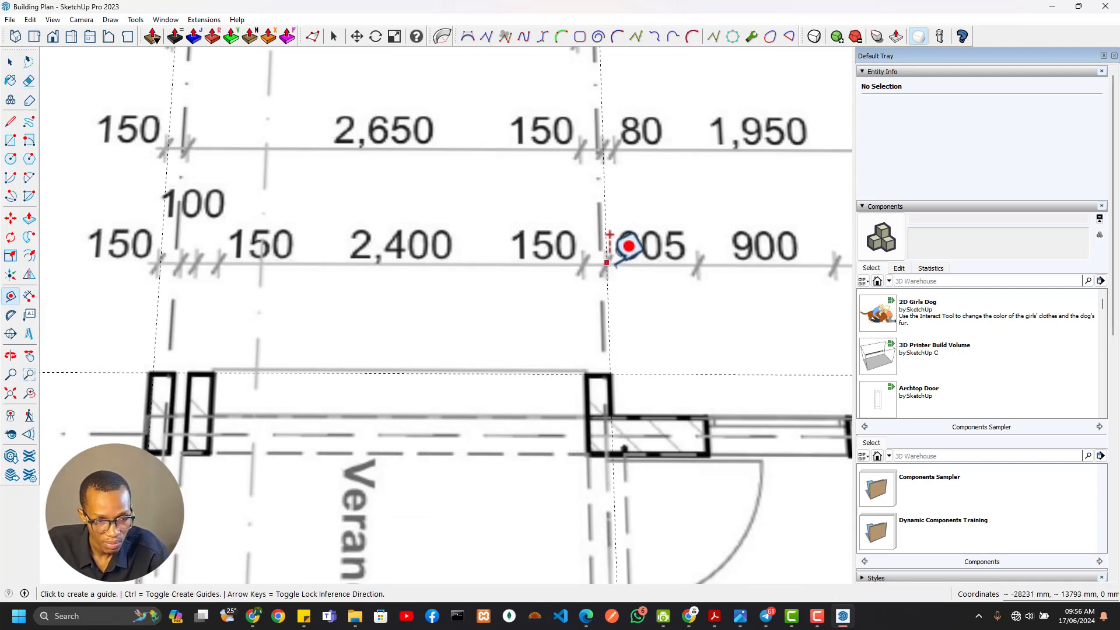
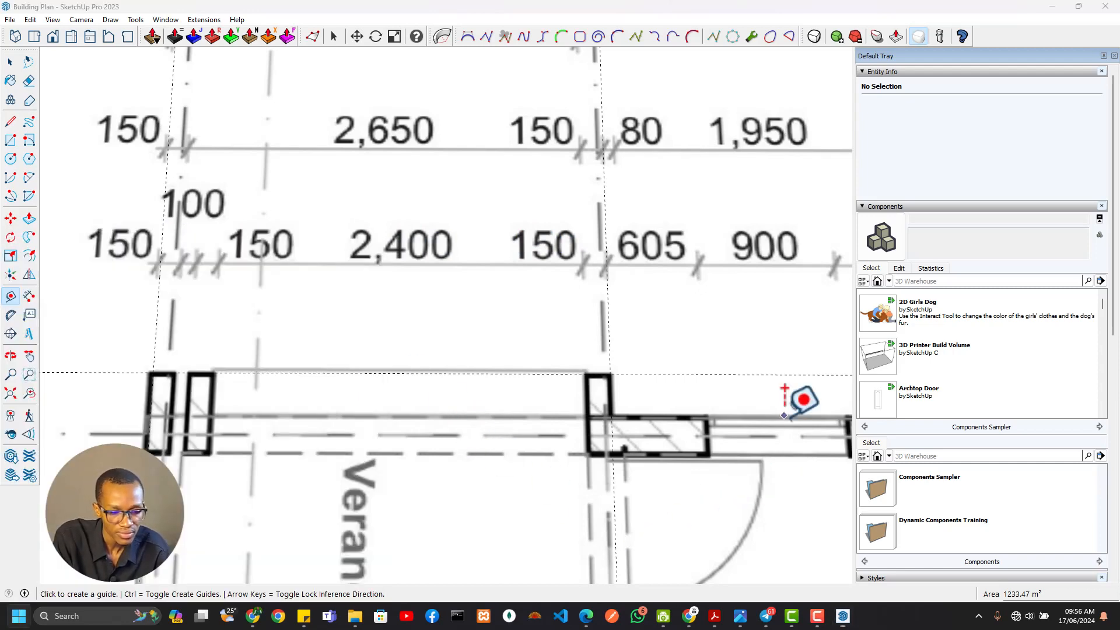
Open the Windows Calculator and place it beside the floor plan, clear of the veranda dimensions
{"action": "key", "text": "super"}
{"action": "type", "text": "calc"}
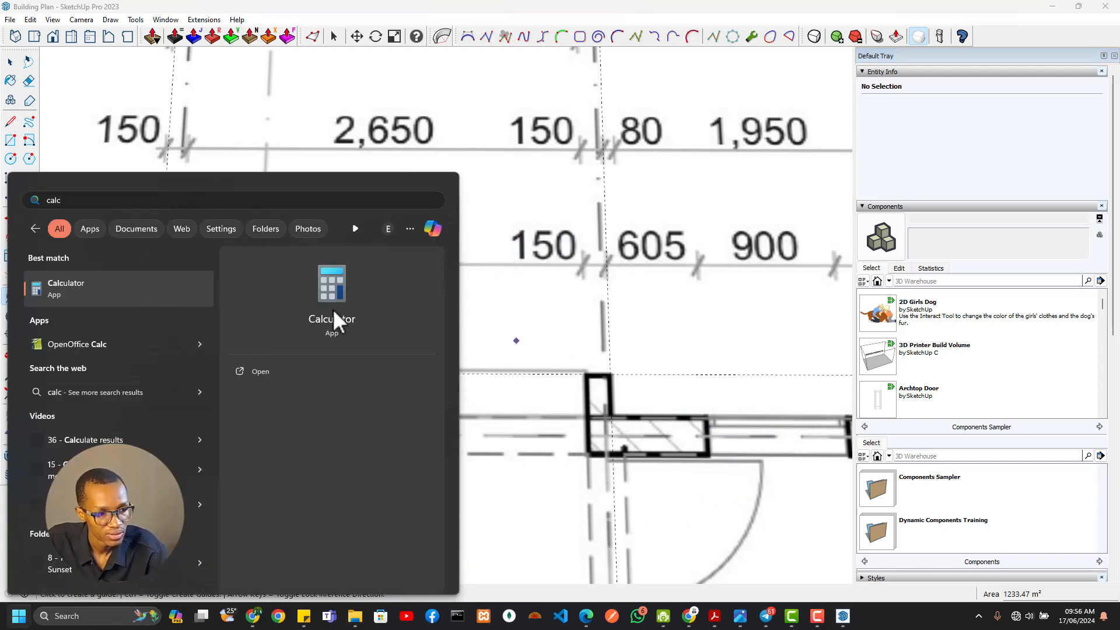
{"action": "left_click", "coordinate": [340, 376]}
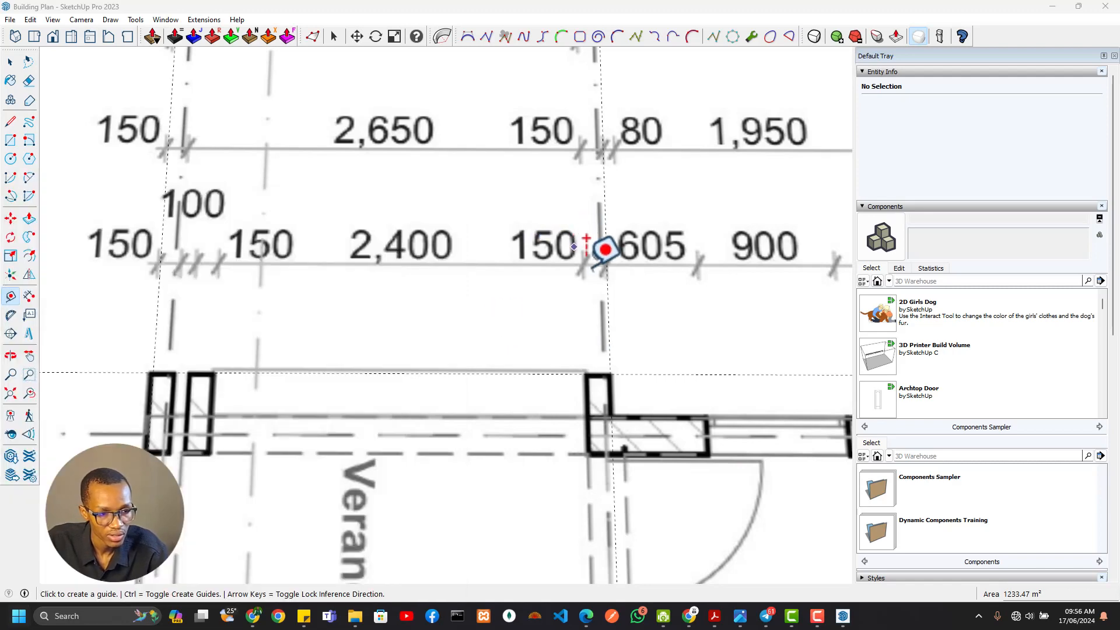
{"action": "left_click_drag", "start_coordinate": [115, 37], "coordinate": [911, 182]}
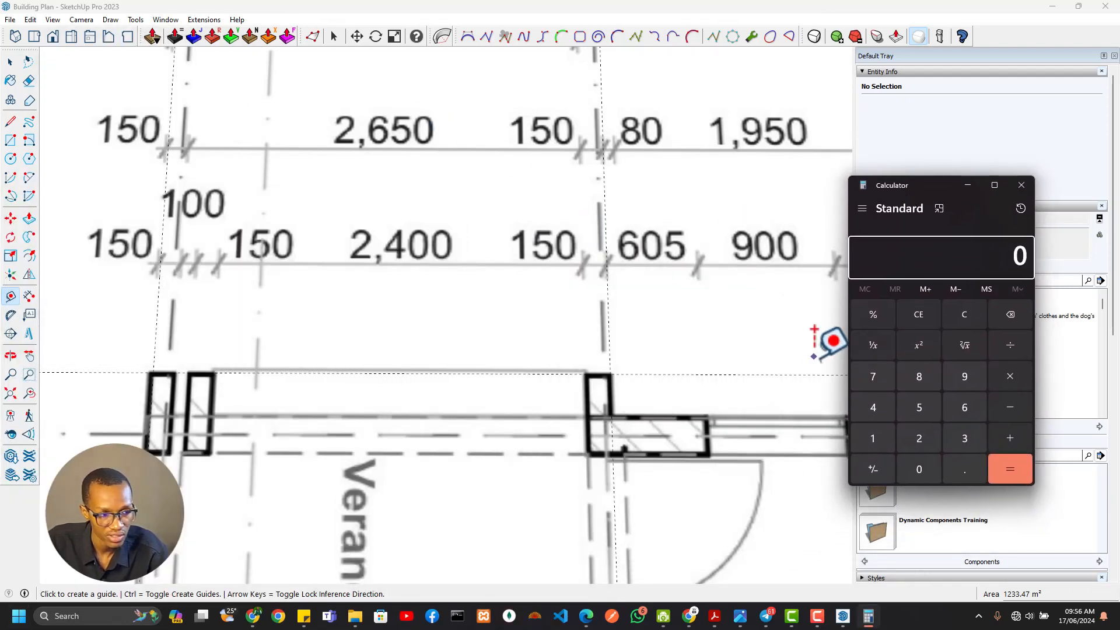
Add up the veranda's dimension chain in the calculator: 150 + 100 + 150 + 2,400 + 150
{"action": "left_click", "coordinate": [867, 444]}
{"action": "left_click", "coordinate": [915, 469]}
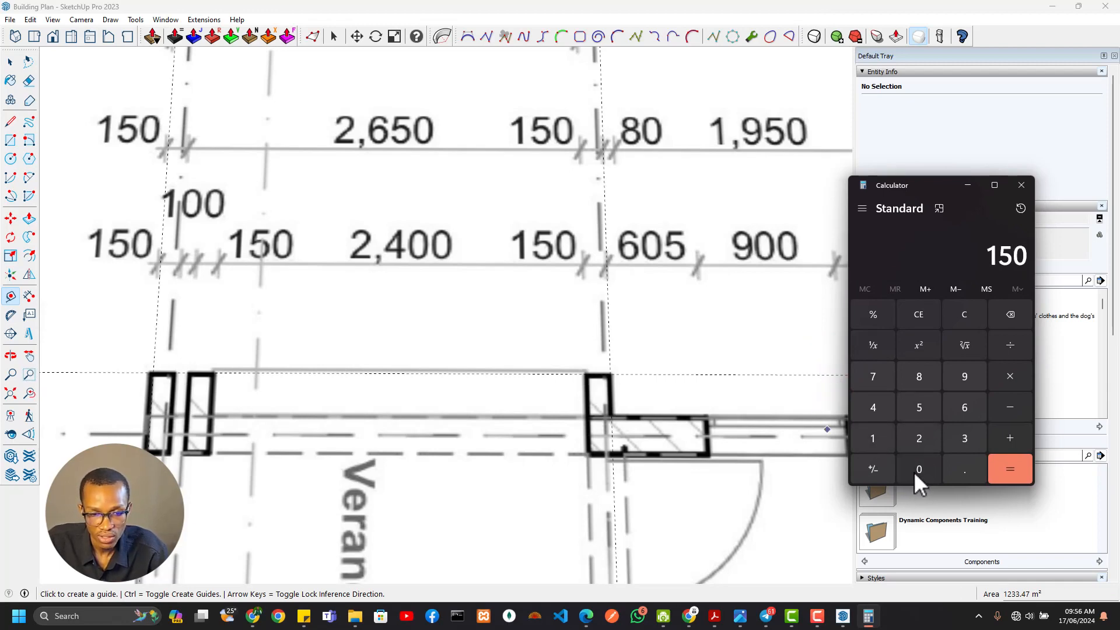
{"action": "left_click", "coordinate": [998, 437]}
{"action": "left_click", "coordinate": [883, 442]}
{"action": "left_click", "coordinate": [912, 466]}
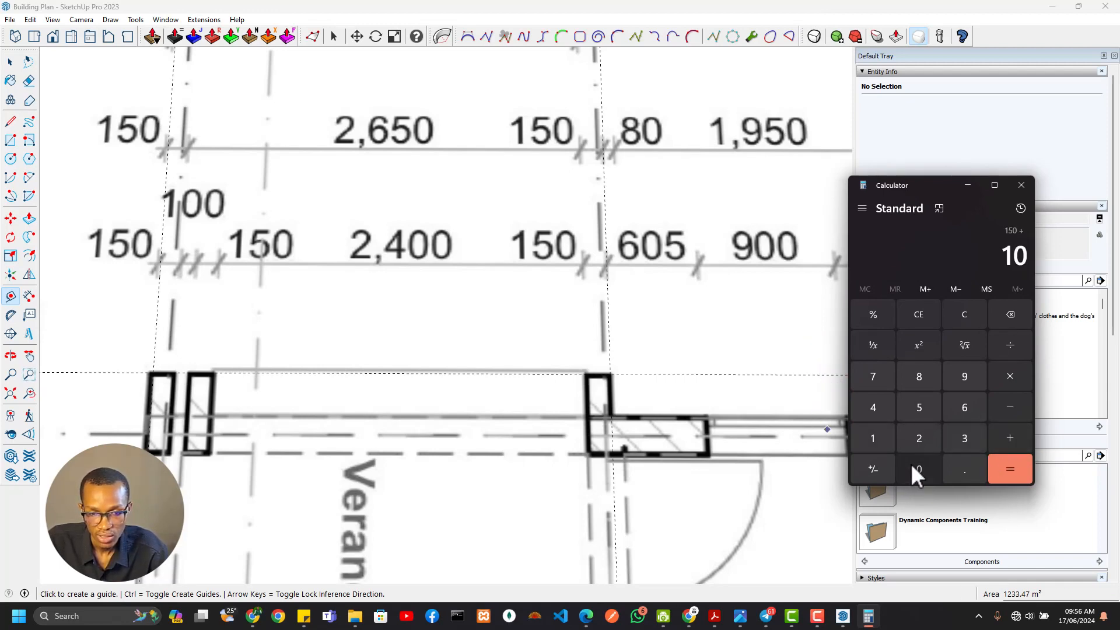
{"action": "left_click", "coordinate": [912, 466]}
{"action": "left_click", "coordinate": [1000, 435]}
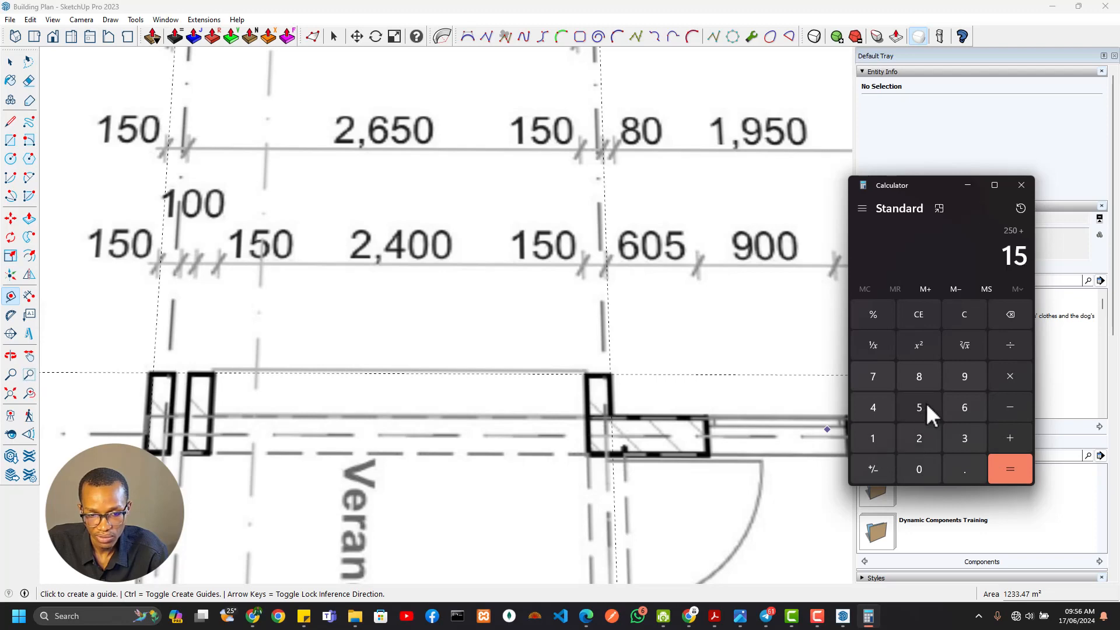
{"action": "left_click", "coordinate": [921, 470]}
{"action": "left_click", "coordinate": [1010, 315]}
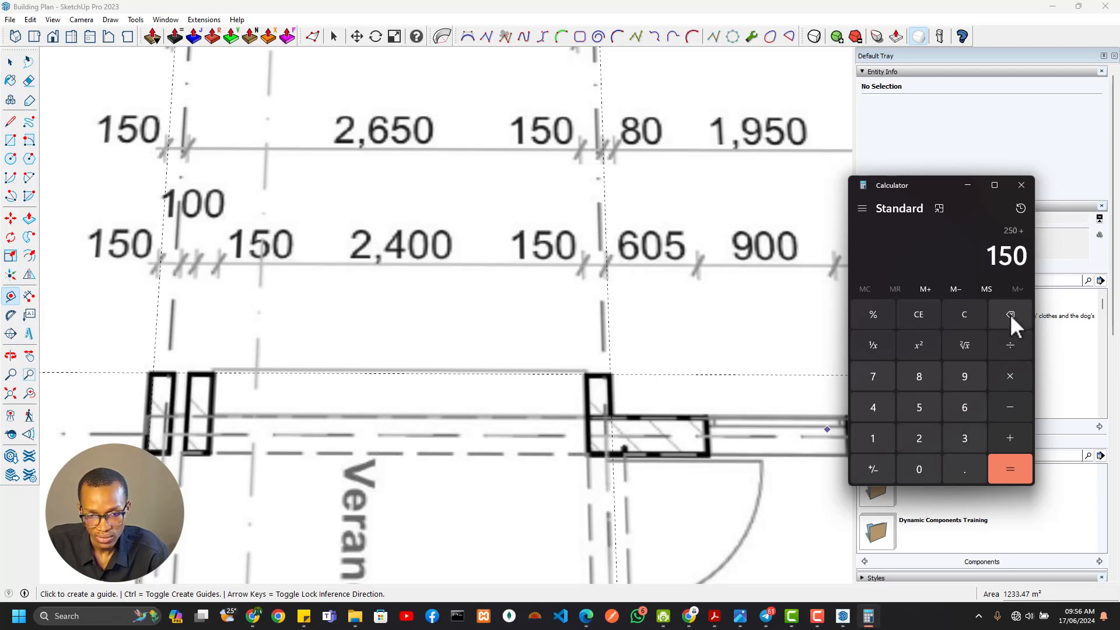
{"action": "left_click", "coordinate": [875, 413]}
{"action": "left_click", "coordinate": [919, 471]}
{"action": "left_click", "coordinate": [919, 472]}
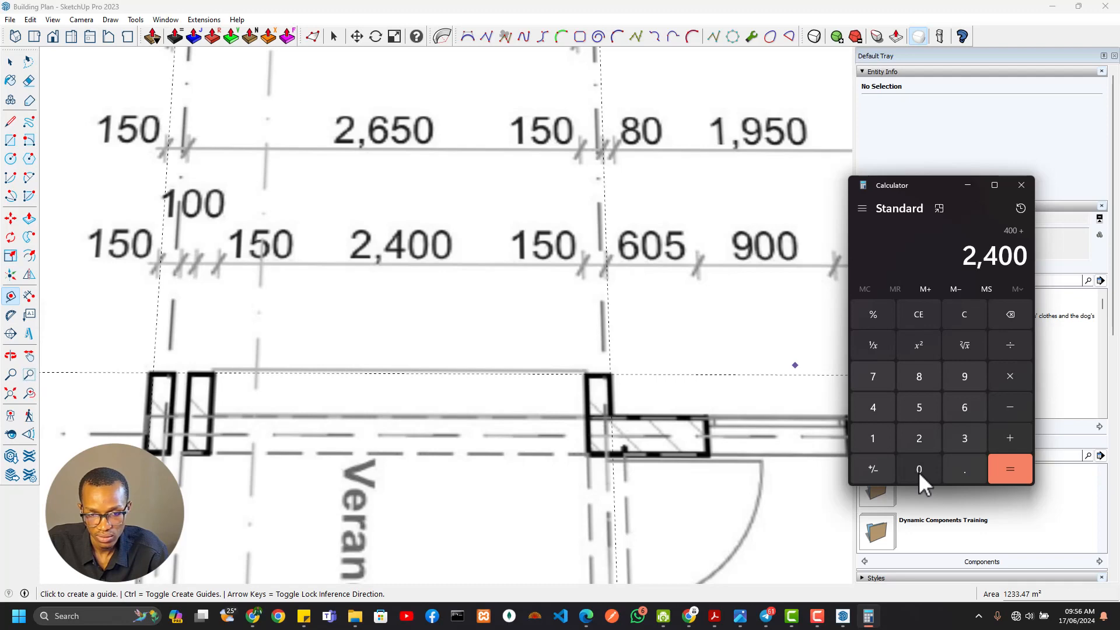
{"action": "left_click", "coordinate": [1006, 436]}
{"action": "left_click", "coordinate": [875, 441]}
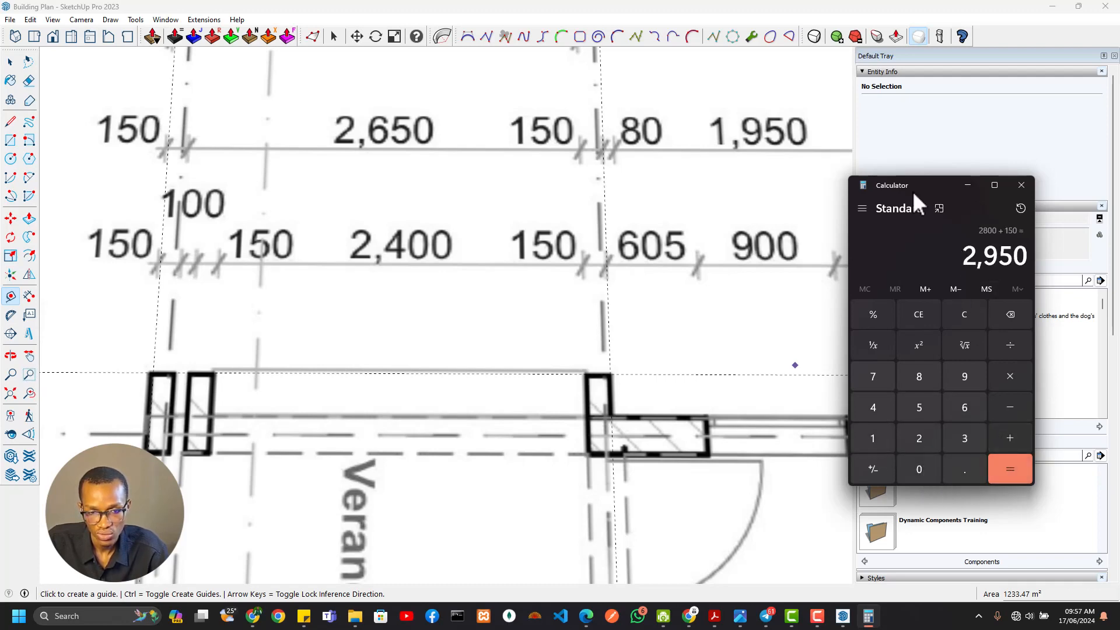
Switch back to SketchUp and place a guide line 2950 mm from the building outline's south edge
{"action": "left_click", "coordinate": [746, 8]}
{"action": "scroll", "coordinate": [624, 309], "scroll_direction": "down", "scroll_amount": 1}
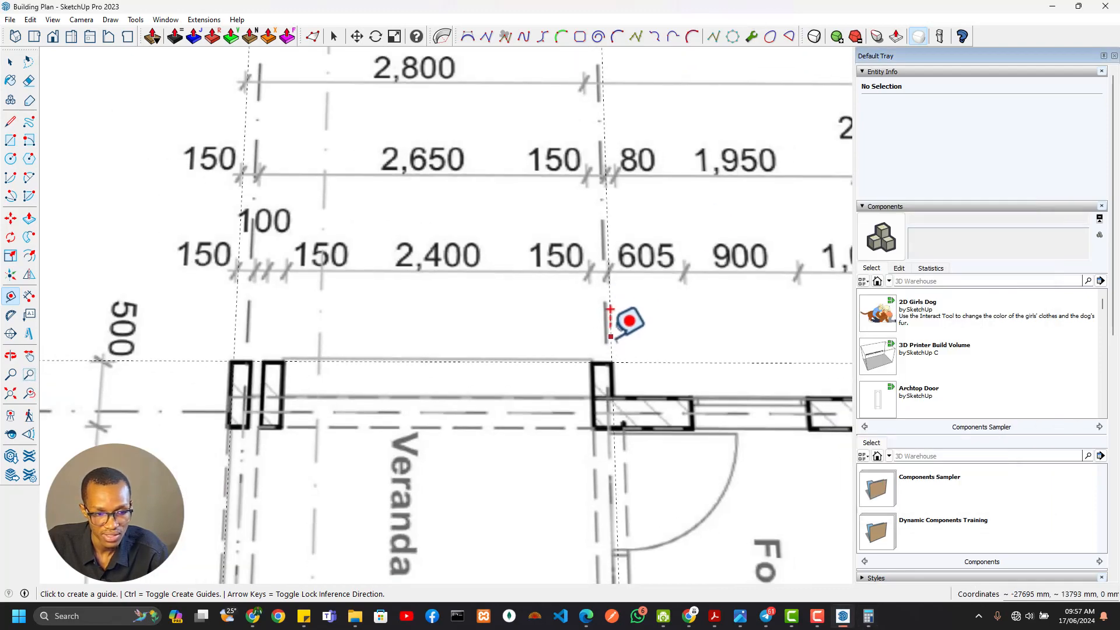
{"action": "scroll", "coordinate": [629, 385], "scroll_direction": "down", "scroll_amount": 5}
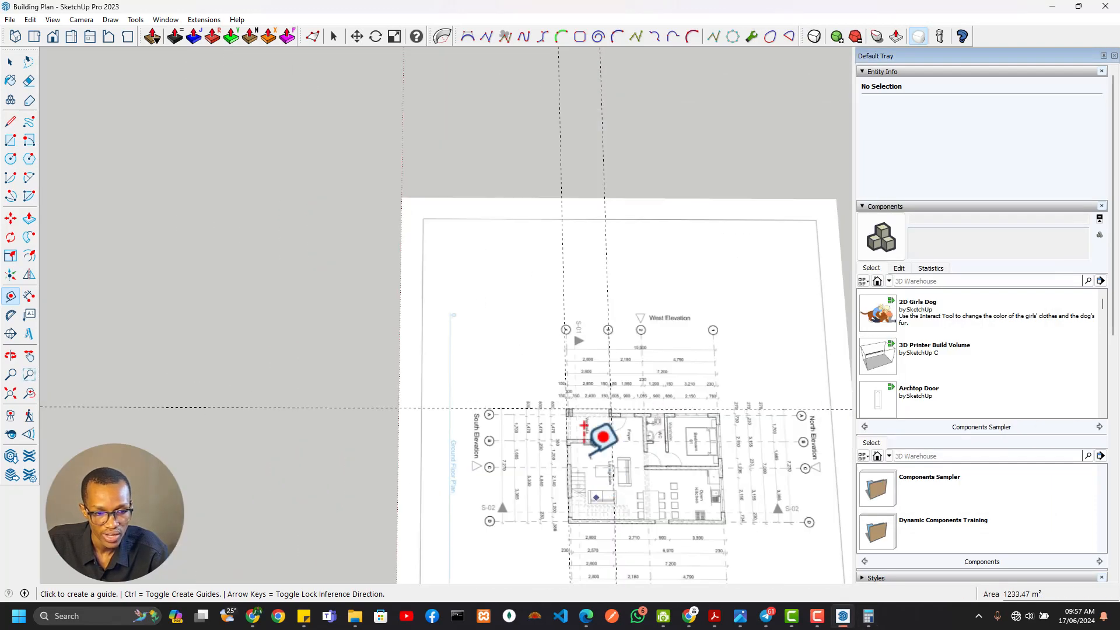
{"action": "middle_click_drag", "start_coordinate": [552, 359], "coordinate": [520, 51], "text": "shift"}
{"action": "scroll", "coordinate": [299, 236], "scroll_direction": "up", "scroll_amount": 6}
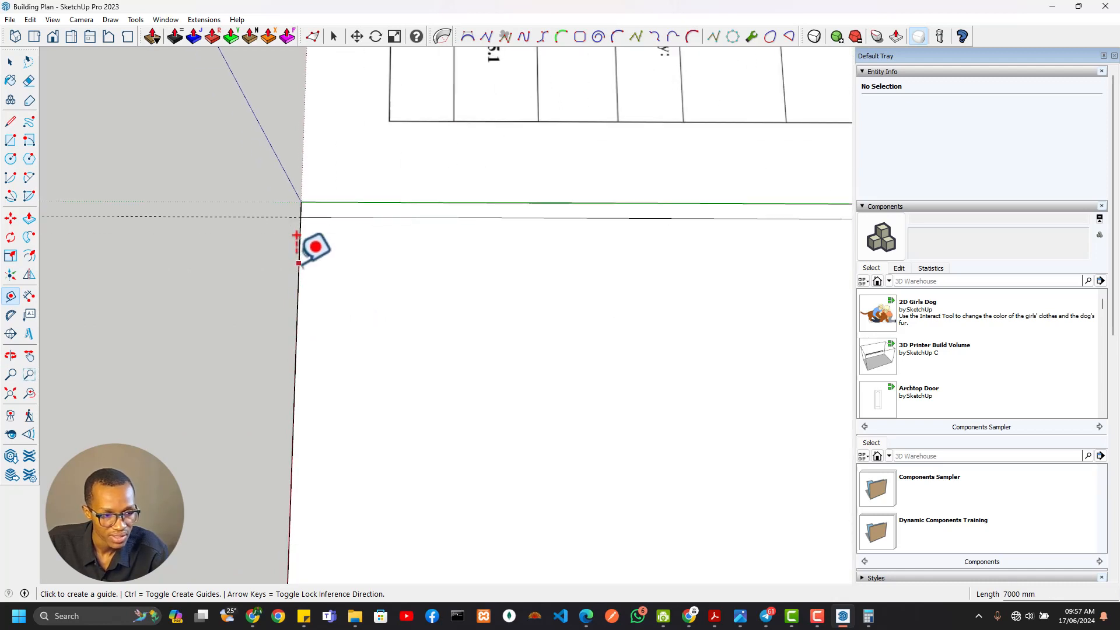
{"action": "left_click", "coordinate": [300, 264]}
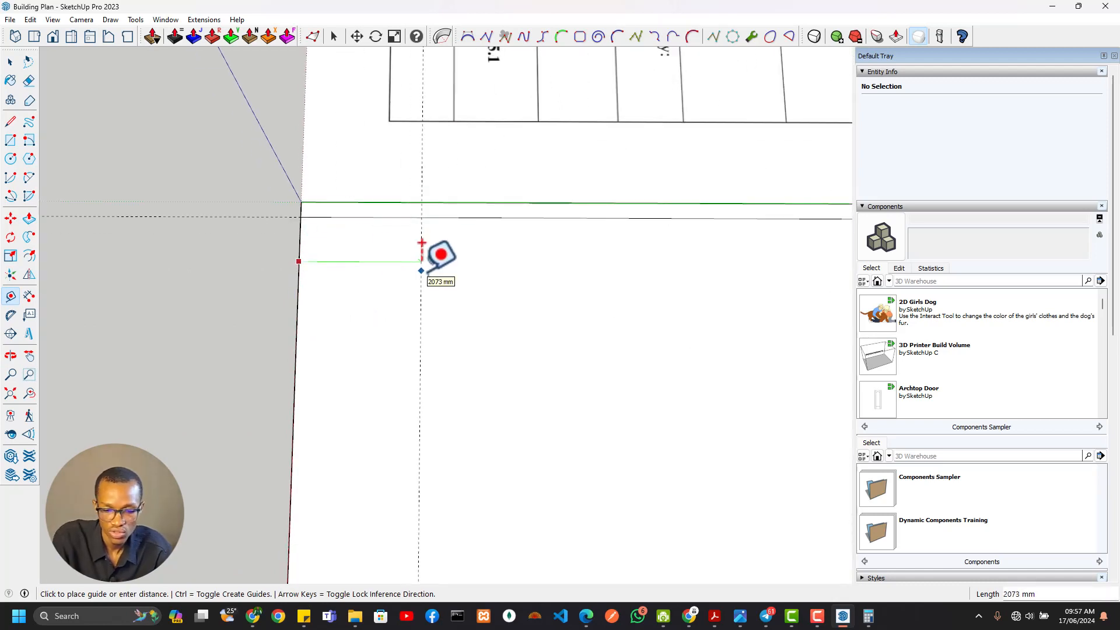
{"action": "key", "text": "Return"}
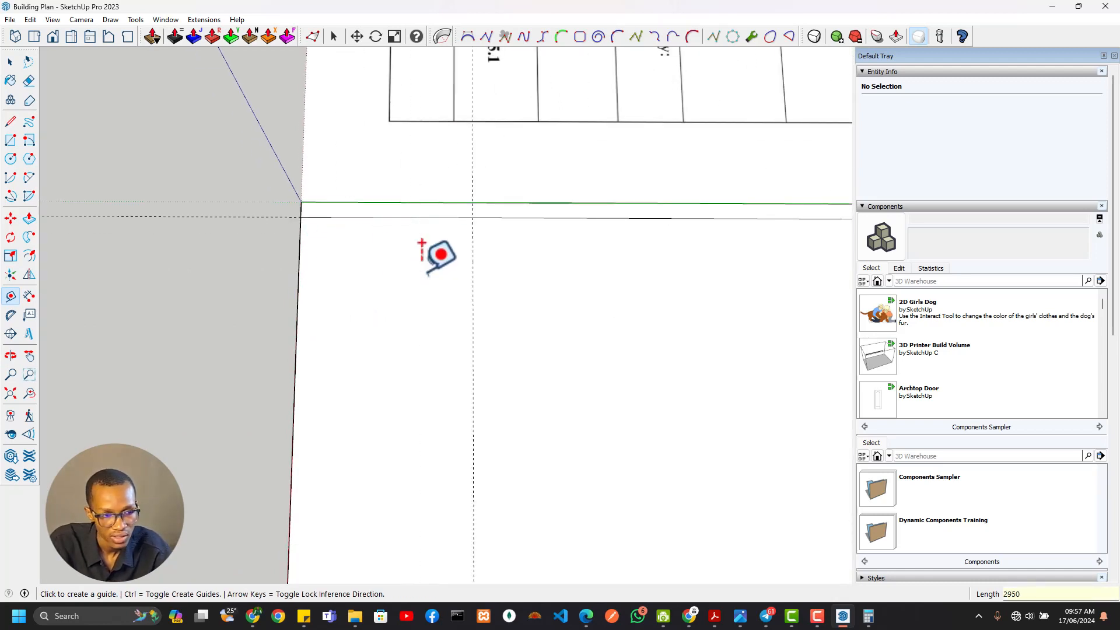
Draw a short line across the outline's narrow western strip along the 2950 mm guide
{"action": "key", "text": "l"}
{"action": "left_click", "coordinate": [474, 203]}
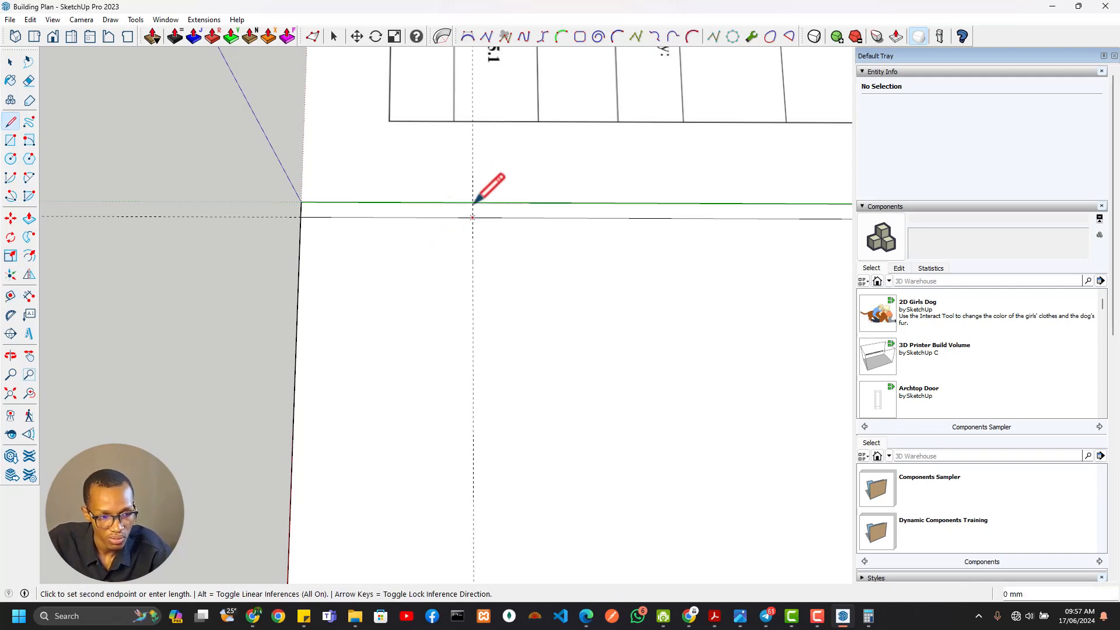
{"action": "left_click", "coordinate": [473, 203]}
Erase the part of the western strip north of the short dividing line, keeping the veranda part
{"action": "key", "text": "e"}
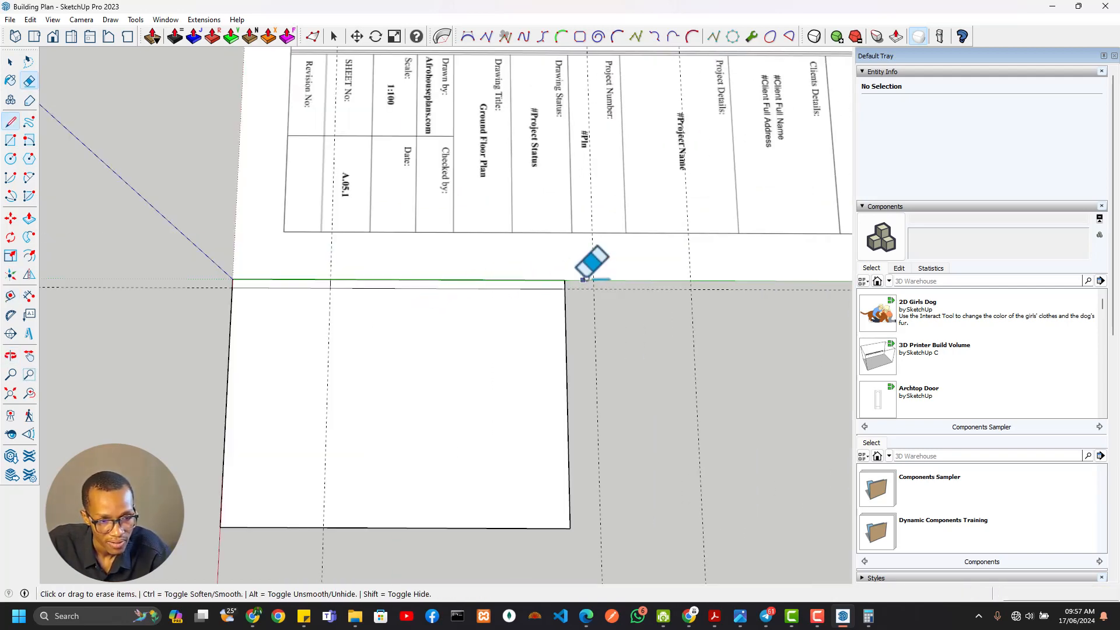
{"action": "scroll", "coordinate": [575, 278], "scroll_direction": "up", "scroll_amount": 3}
{"action": "left_click", "coordinate": [541, 293]}
{"action": "key", "text": "space"}
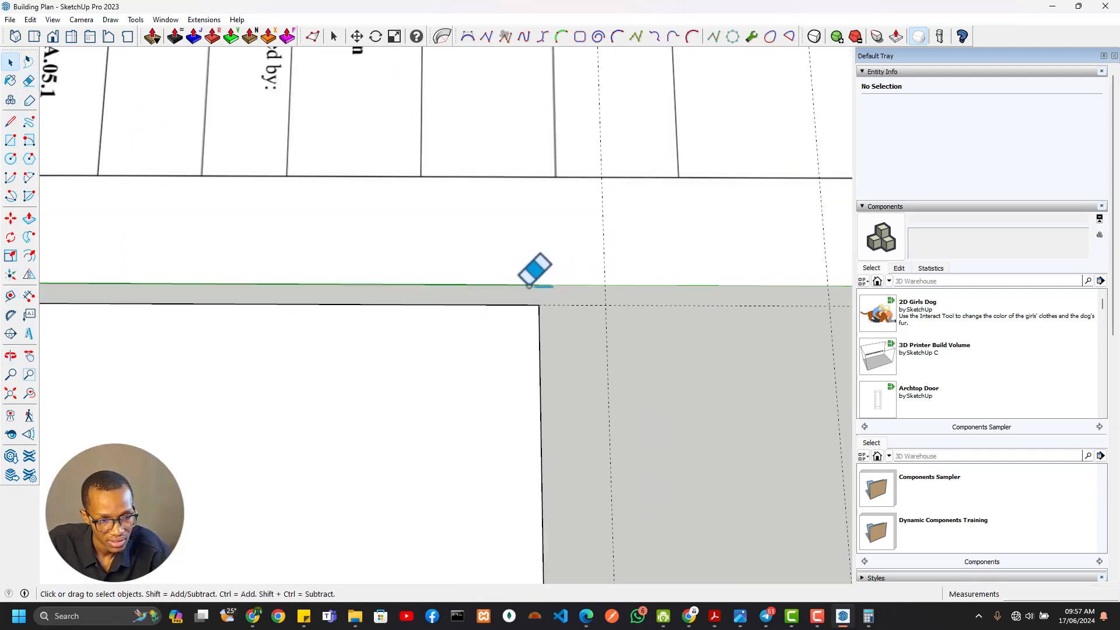
{"action": "key", "text": "Delete"}
{"action": "scroll", "coordinate": [232, 293], "scroll_direction": "down", "scroll_amount": 6}
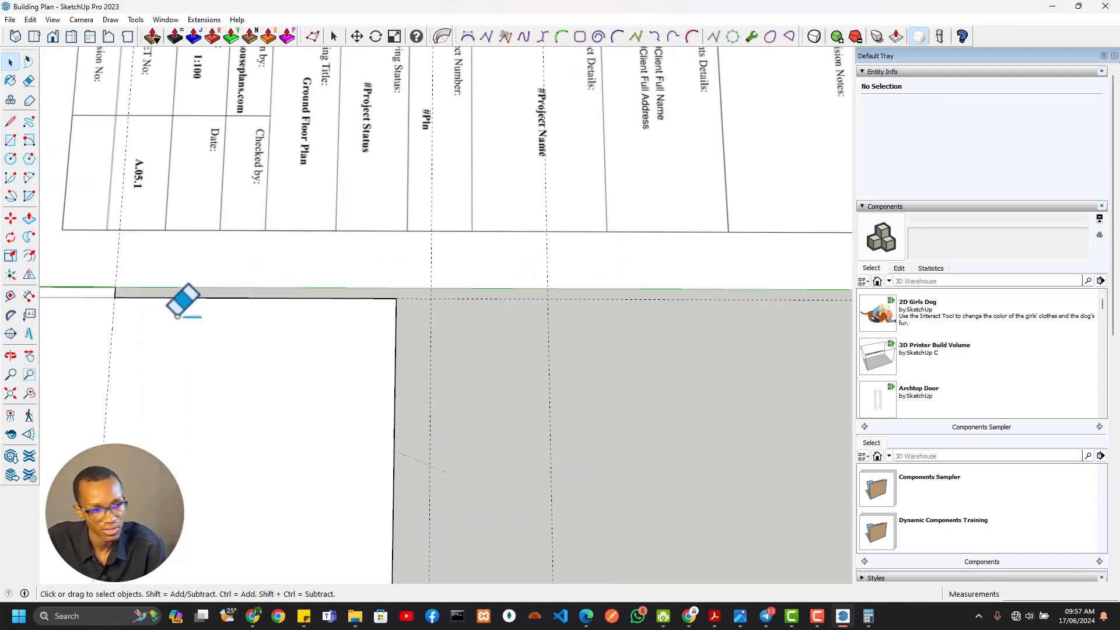
Place a guide line 150 mm inside the veranda strip from its northern end line
{"action": "middle_click_drag", "start_coordinate": [146, 307], "coordinate": [583, 266], "text": "shift"}
{"action": "scroll", "coordinate": [394, 286], "scroll_direction": "up", "scroll_amount": 4}
{"action": "scroll", "coordinate": [492, 292], "scroll_direction": "up", "scroll_amount": 2}
{"action": "mouse_move", "coordinate": [492, 292]}
{"action": "middle_mouse_down", "text": "shift"}
{"action": "mouse_move", "coordinate": [558, 271]}
{"action": "mouse_move", "coordinate": [593, 294]}
{"action": "middle_mouse_up", "text": "shift"}
{"action": "scroll", "coordinate": [560, 266], "scroll_direction": "up", "scroll_amount": 2}
{"action": "key", "text": "t"}
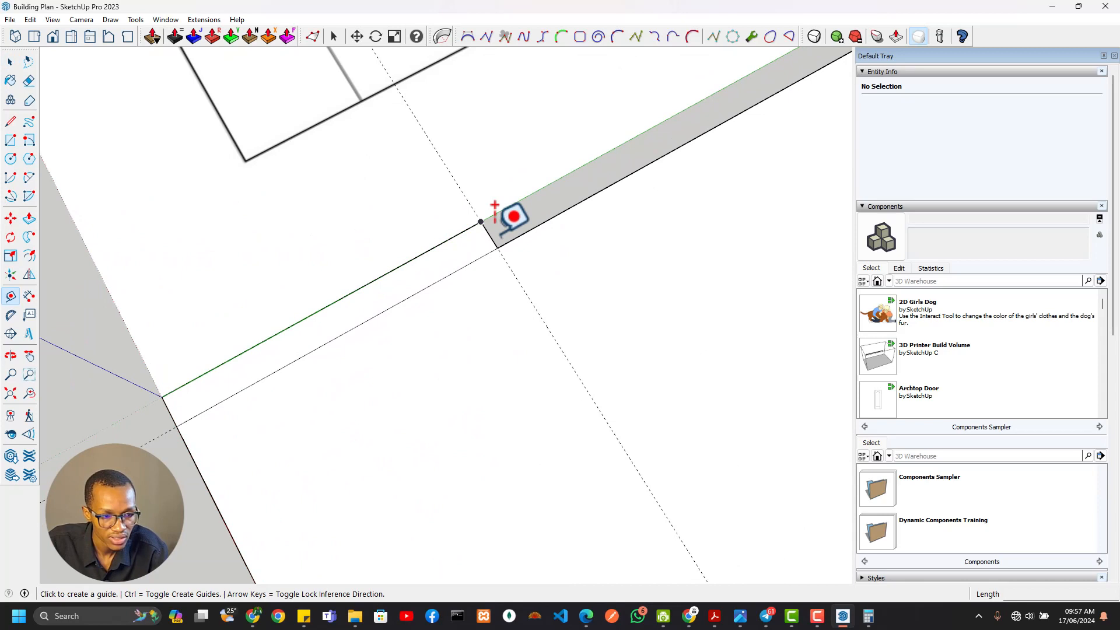
{"action": "left_click", "coordinate": [464, 195]}
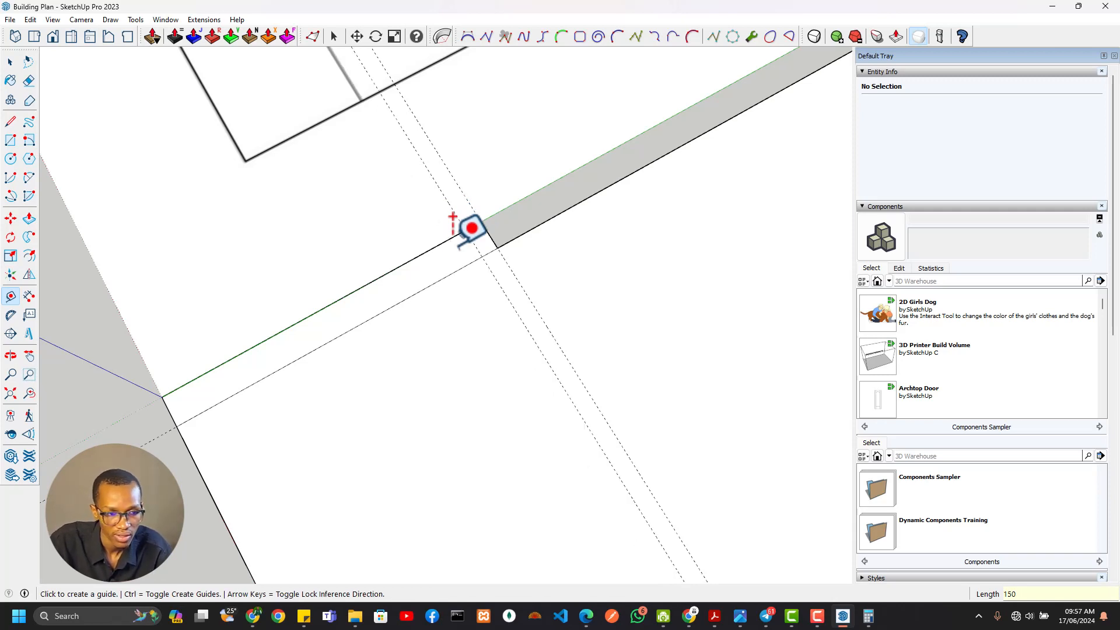
Place three successive guide lines from the outline's south edge at spacings of 150, 100 and 150 mm
{"action": "left_click", "coordinate": [185, 444]}
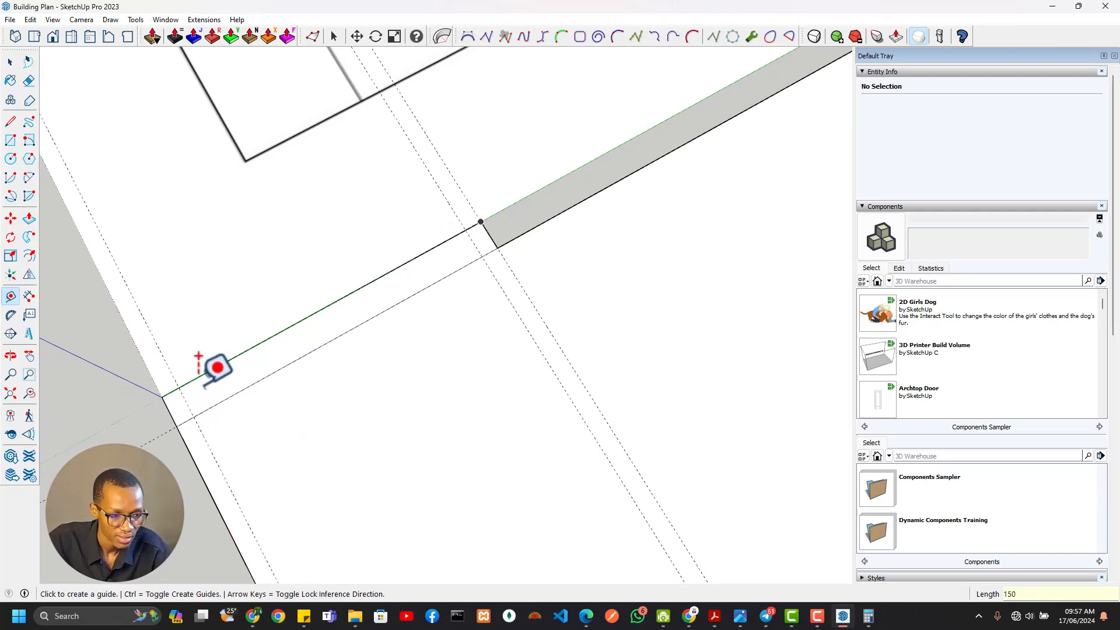
{"action": "middle_click_drag", "start_coordinate": [200, 384], "coordinate": [268, 370], "text": "shift"}
{"action": "left_click", "coordinate": [274, 424]}
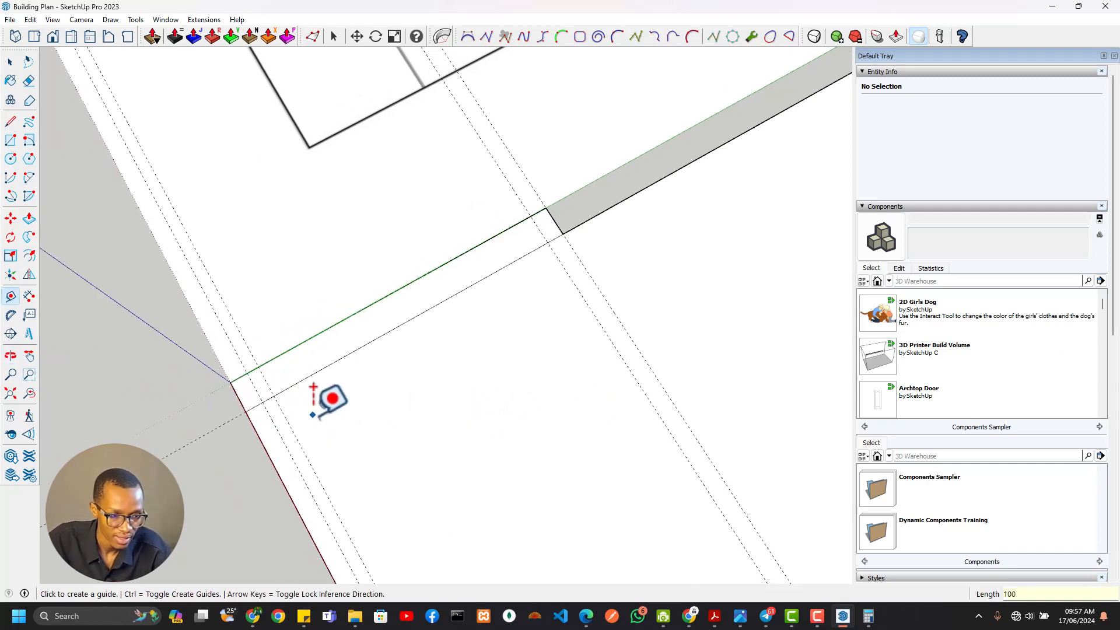
{"action": "left_click", "coordinate": [291, 428]}
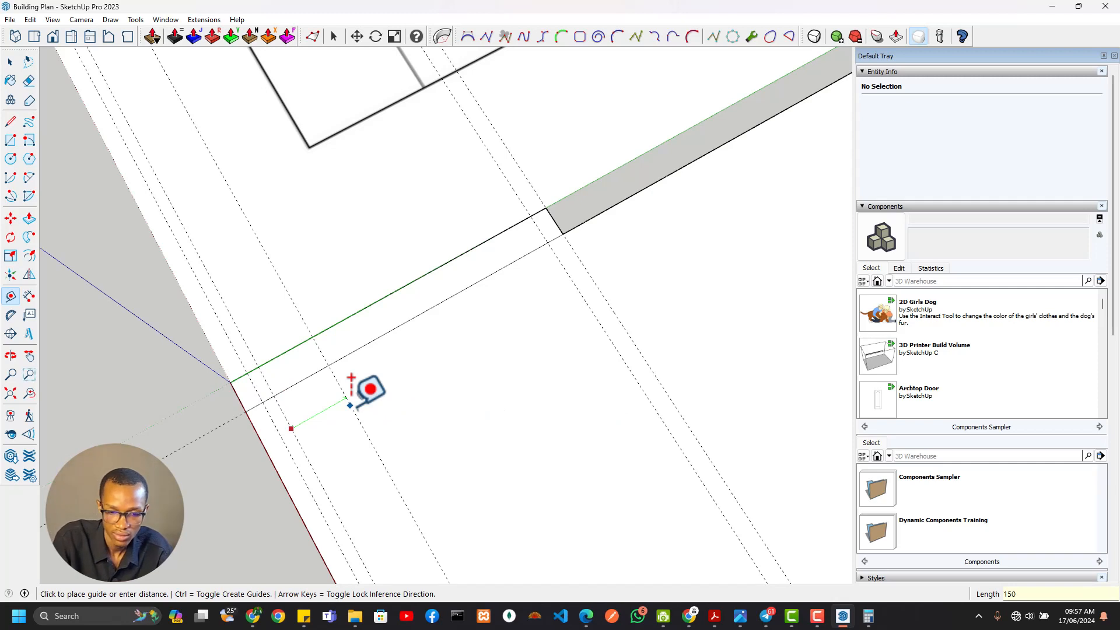
{"action": "key", "text": "Return"}
Draw three 150 x 270 mm rectangles in the veranda strip, one at its northern end and two between the southern guides
{"action": "middle_click_drag", "start_coordinate": [460, 362], "coordinate": [607, 345], "text": "shift"}
{"action": "key", "text": "r"}
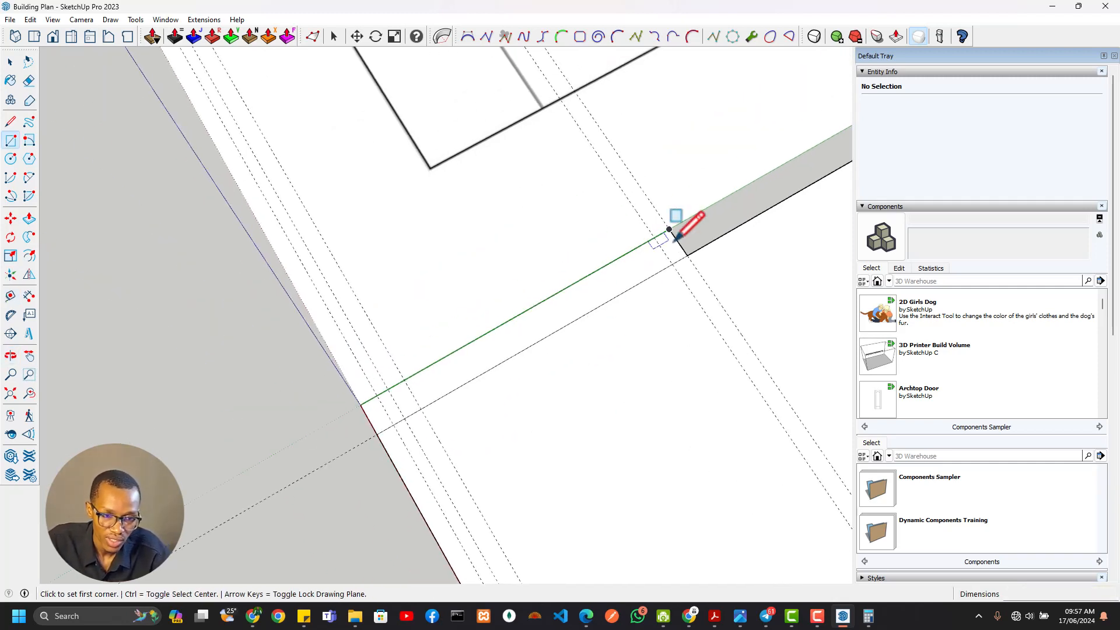
{"action": "left_click", "coordinate": [669, 230]}
{"action": "left_click", "coordinate": [687, 255]}
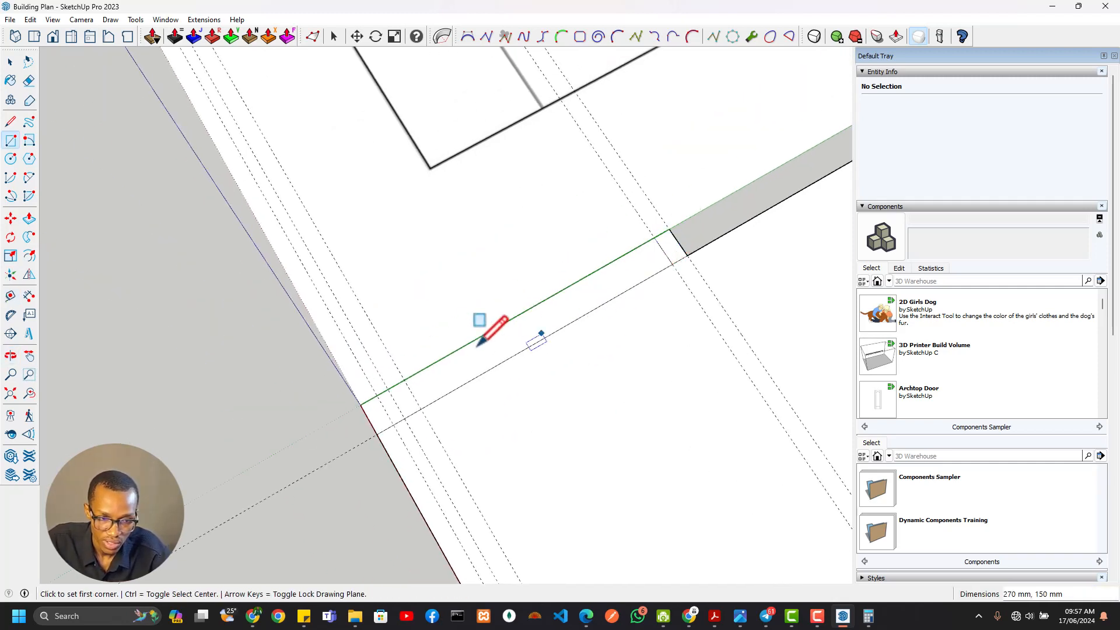
{"action": "left_click", "coordinate": [404, 379]}
{"action": "left_click", "coordinate": [404, 417]}
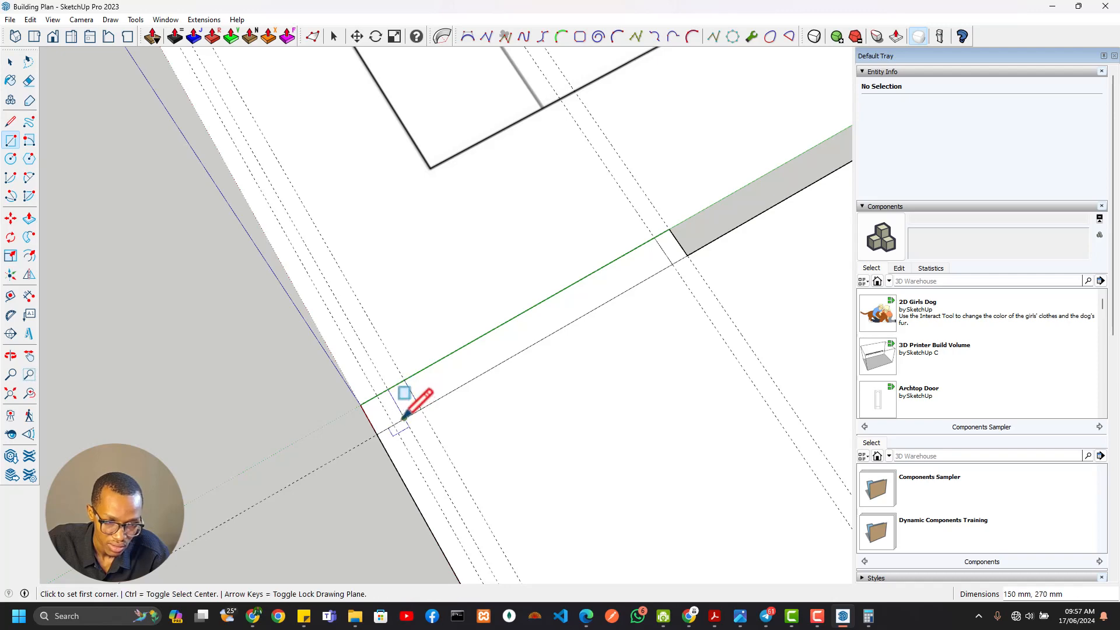
{"action": "left_click", "coordinate": [378, 396]}
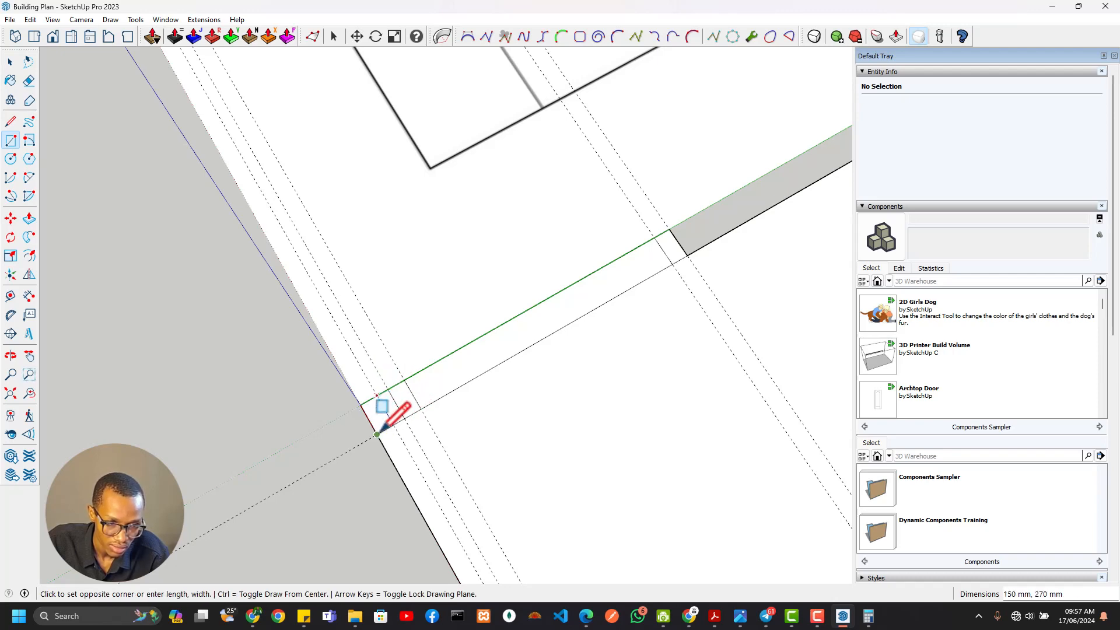
{"action": "left_click", "coordinate": [377, 434]}
Examine the veranda's paired southern piers, northern wall stub and west-side dimension chain on the floor plan
{"action": "scroll", "coordinate": [389, 408], "scroll_direction": "down", "scroll_amount": 3}
{"action": "middle_click_drag", "start_coordinate": [388, 409], "coordinate": [524, 431], "text": "shift"}
{"action": "scroll", "coordinate": [618, 383], "scroll_direction": "up", "scroll_amount": 3}
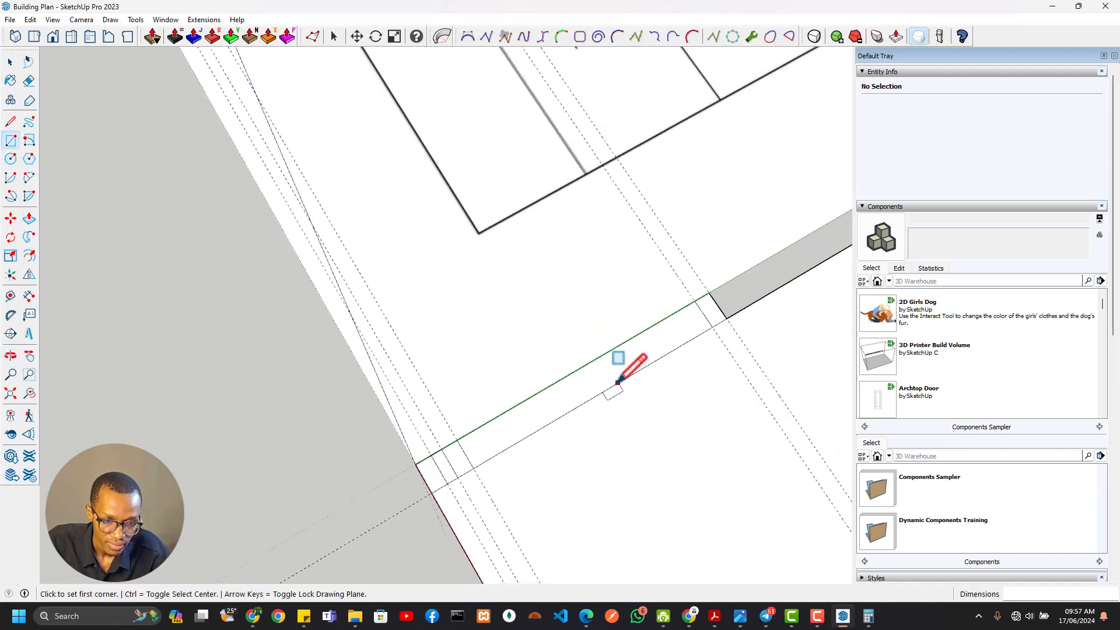
{"action": "scroll", "coordinate": [617, 383], "scroll_direction": "down", "scroll_amount": 4}
{"action": "middle_click_drag", "start_coordinate": [548, 280], "coordinate": [724, 545], "text": "shift"}
{"action": "middle_click_drag", "start_coordinate": [558, 243], "coordinate": [688, 543], "text": "shift"}
{"action": "middle_click_drag", "start_coordinate": [550, 316], "coordinate": [667, 610], "text": "shift"}
{"action": "middle_click_drag", "start_coordinate": [723, 452], "coordinate": [345, 380], "text": "shift"}
{"action": "scroll", "coordinate": [421, 367], "scroll_direction": "up", "scroll_amount": 4}
{"action": "scroll", "coordinate": [406, 308], "scroll_direction": "up", "scroll_amount": 2}
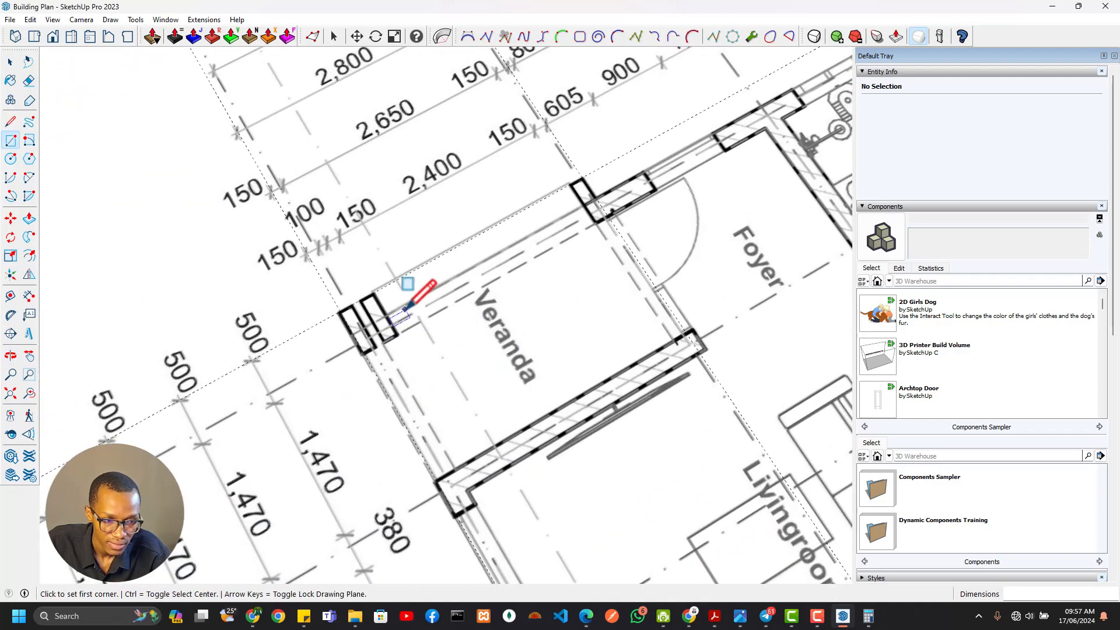
{"action": "scroll", "coordinate": [586, 201], "scroll_direction": "down", "scroll_amount": 4}
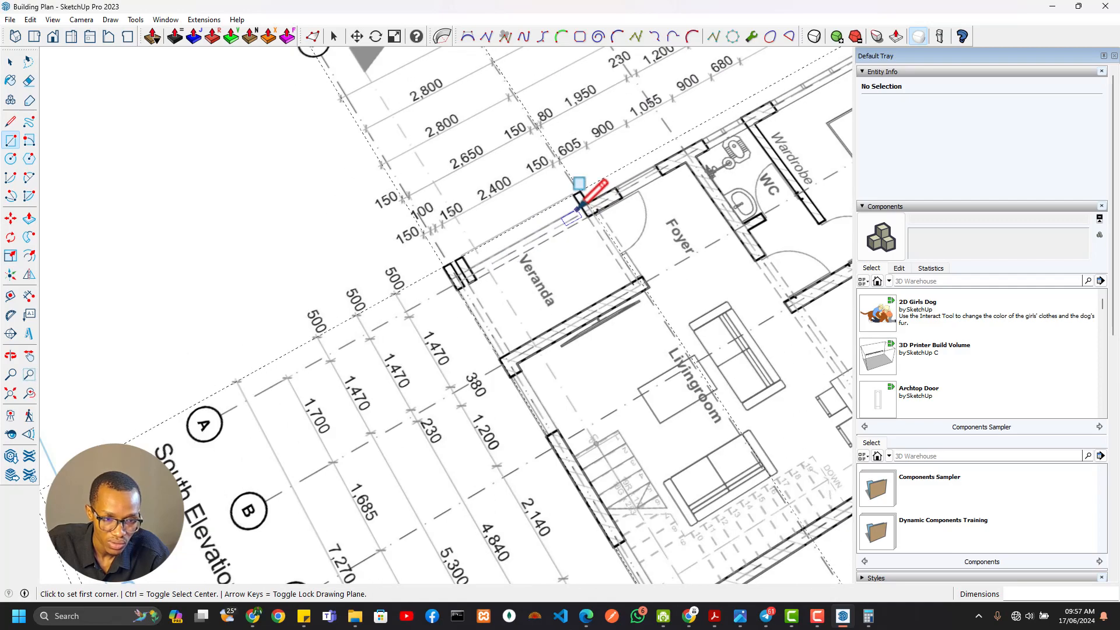
{"action": "scroll", "coordinate": [487, 248], "scroll_direction": "up", "scroll_amount": 5}
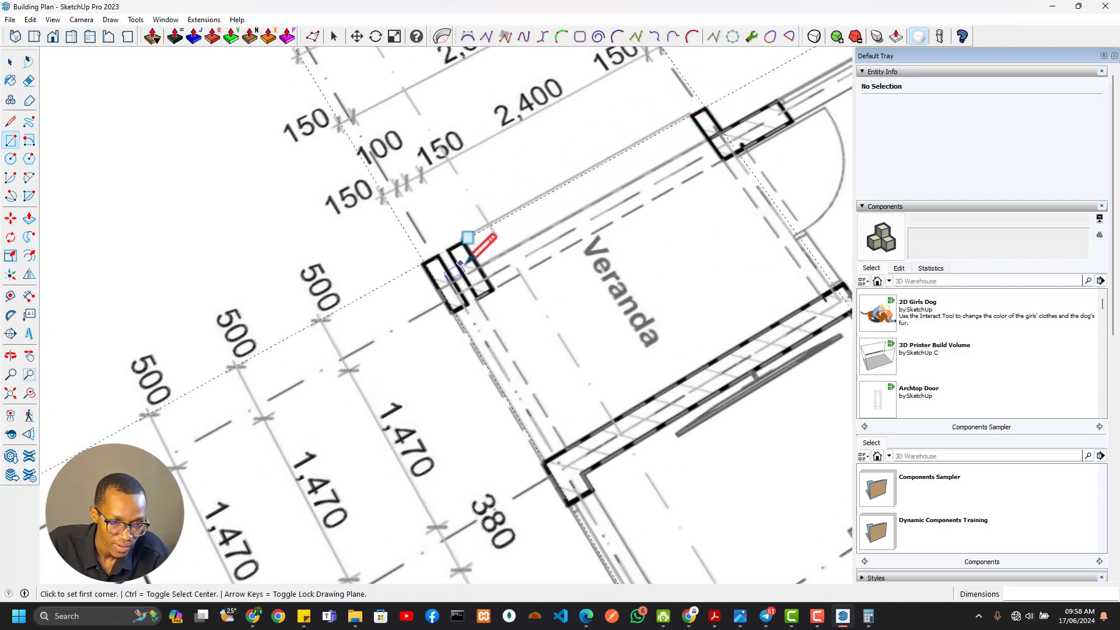
Compare the outline's position with the floor plan and check the dimensions along the veranda's south side
{"action": "scroll", "coordinate": [465, 262], "scroll_direction": "down", "scroll_amount": 5}
{"action": "scroll", "coordinate": [513, 417], "scroll_direction": "up", "scroll_amount": 4}
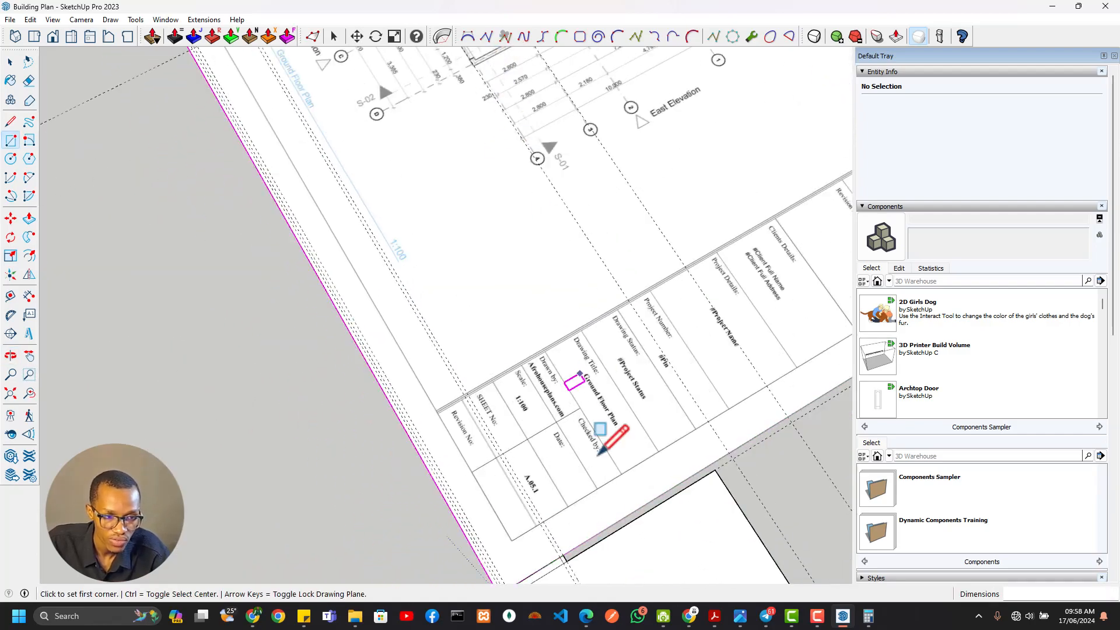
{"action": "middle_click_drag", "start_coordinate": [599, 455], "coordinate": [485, 218], "text": "shift"}
{"action": "middle_click_drag", "start_coordinate": [340, 160], "coordinate": [635, 519], "text": "shift"}
{"action": "middle_click_drag", "start_coordinate": [587, 243], "coordinate": [610, 472], "text": "shift"}
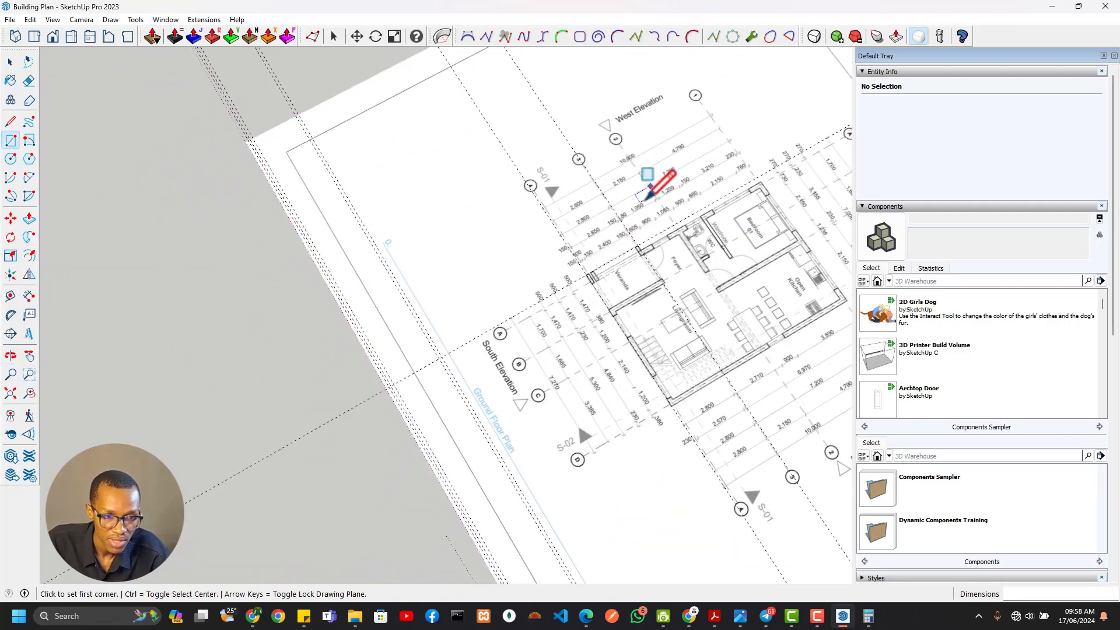
{"action": "scroll", "coordinate": [649, 191], "scroll_direction": "up", "scroll_amount": 5}
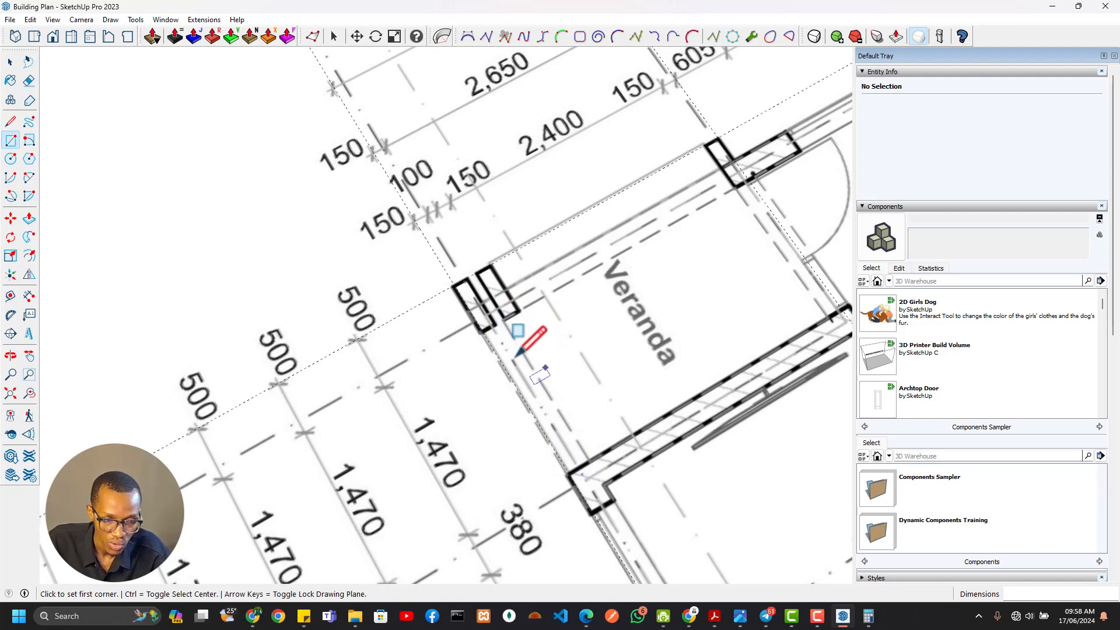
{"action": "scroll", "coordinate": [537, 368], "scroll_direction": "down", "scroll_amount": 3}
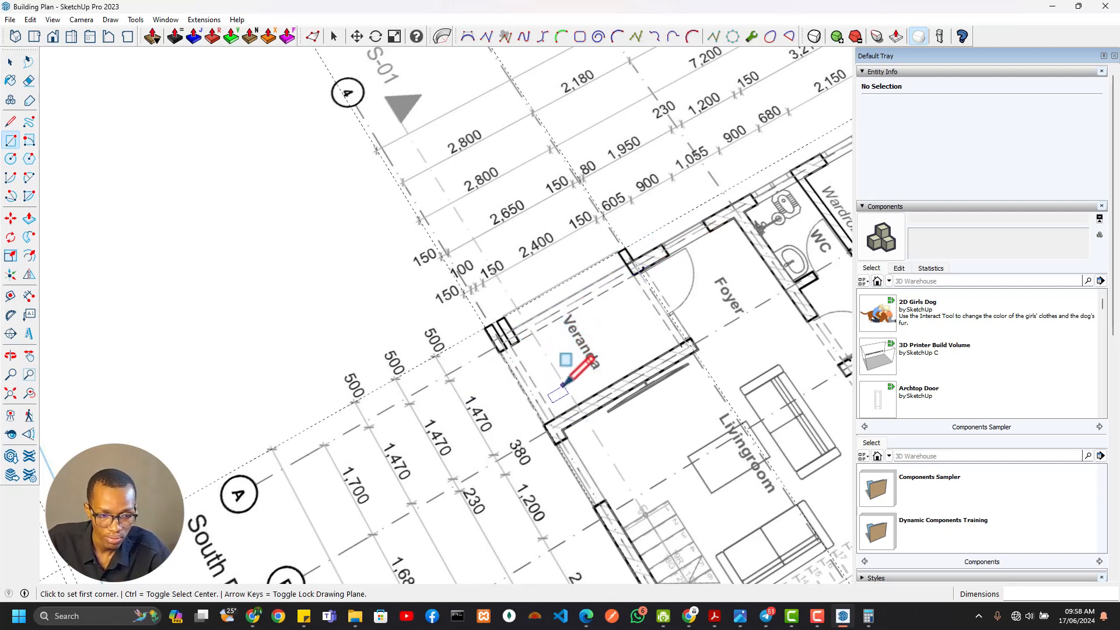
Examine the veranda walls, foyer entrance and surrounding dimension chains on the floor plan
{"action": "middle_click_drag", "start_coordinate": [563, 385], "coordinate": [588, 277]}
{"action": "scroll", "coordinate": [515, 380], "scroll_direction": "down", "scroll_amount": 1}
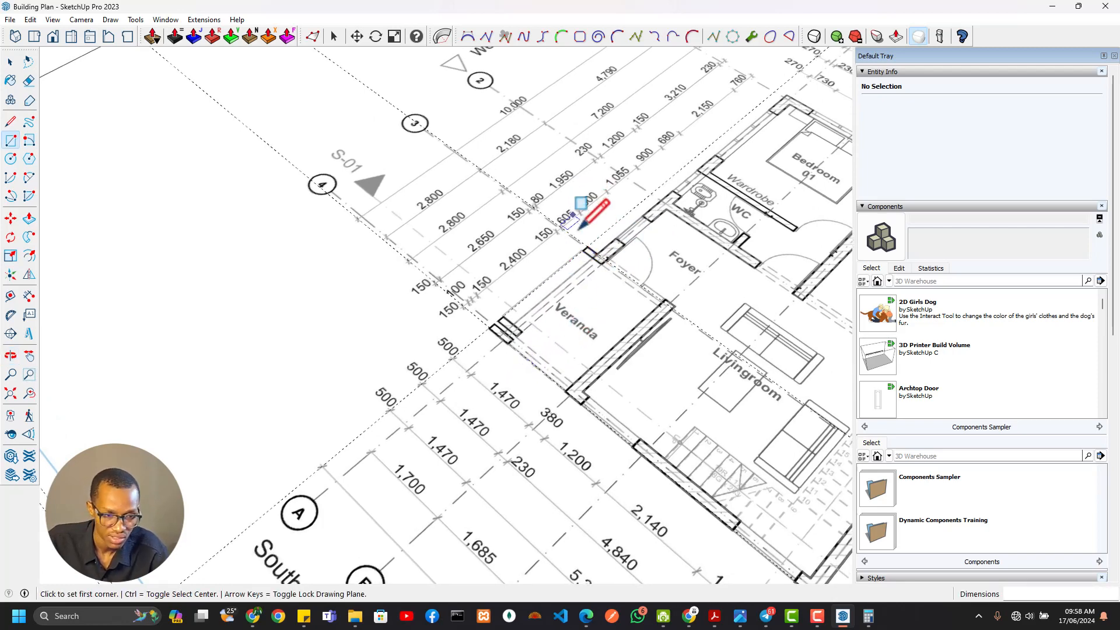
{"action": "scroll", "coordinate": [582, 392], "scroll_direction": "up", "scroll_amount": 2}
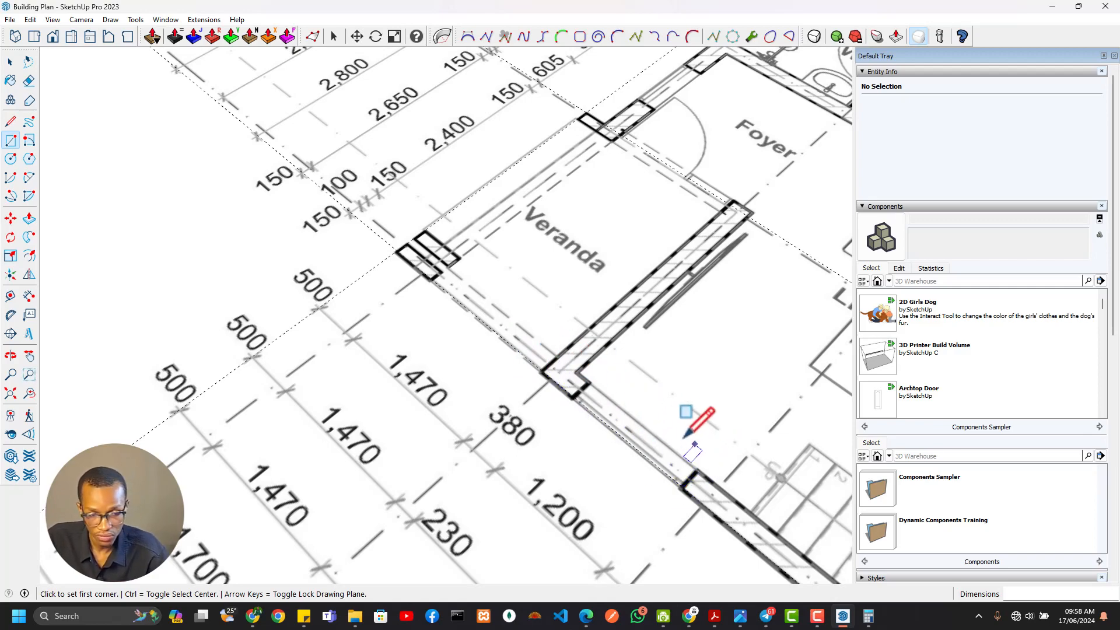
{"action": "scroll", "coordinate": [592, 344], "scroll_direction": "down", "scroll_amount": 6}
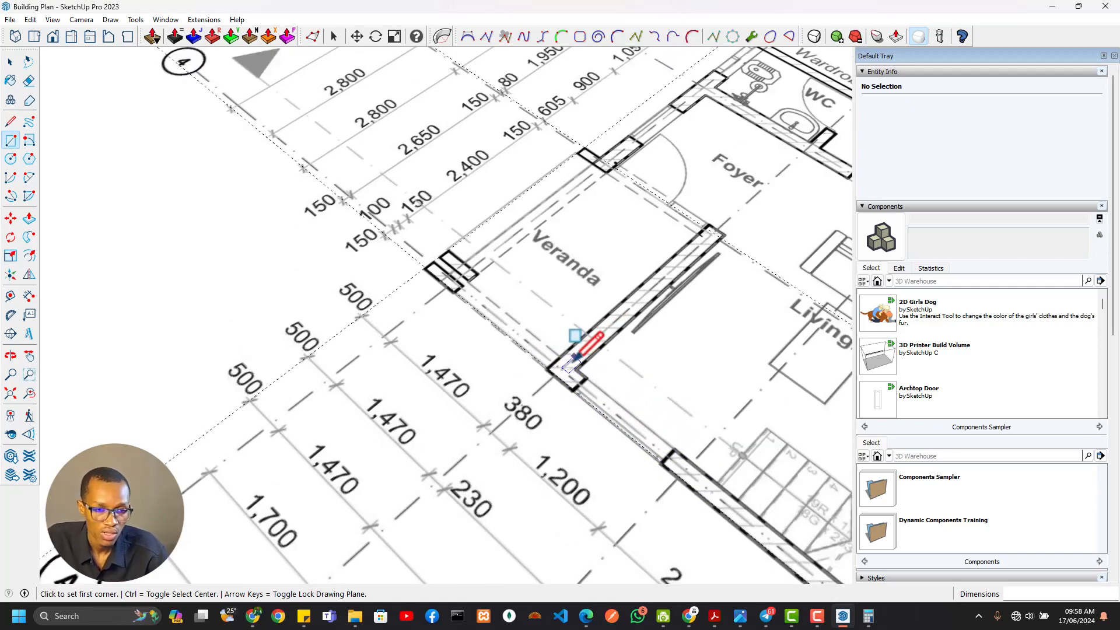
{"action": "scroll", "coordinate": [479, 340], "scroll_direction": "up", "scroll_amount": 5}
{"action": "scroll", "coordinate": [495, 315], "scroll_direction": "down", "scroll_amount": 2}
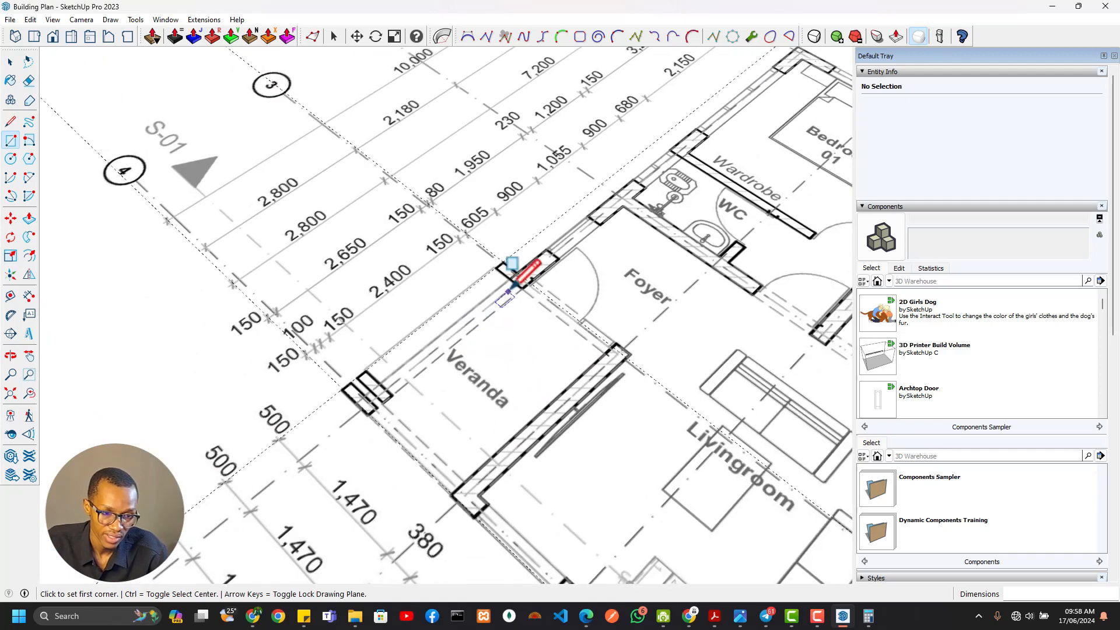
{"action": "scroll", "coordinate": [546, 274], "scroll_direction": "down", "scroll_amount": 2}
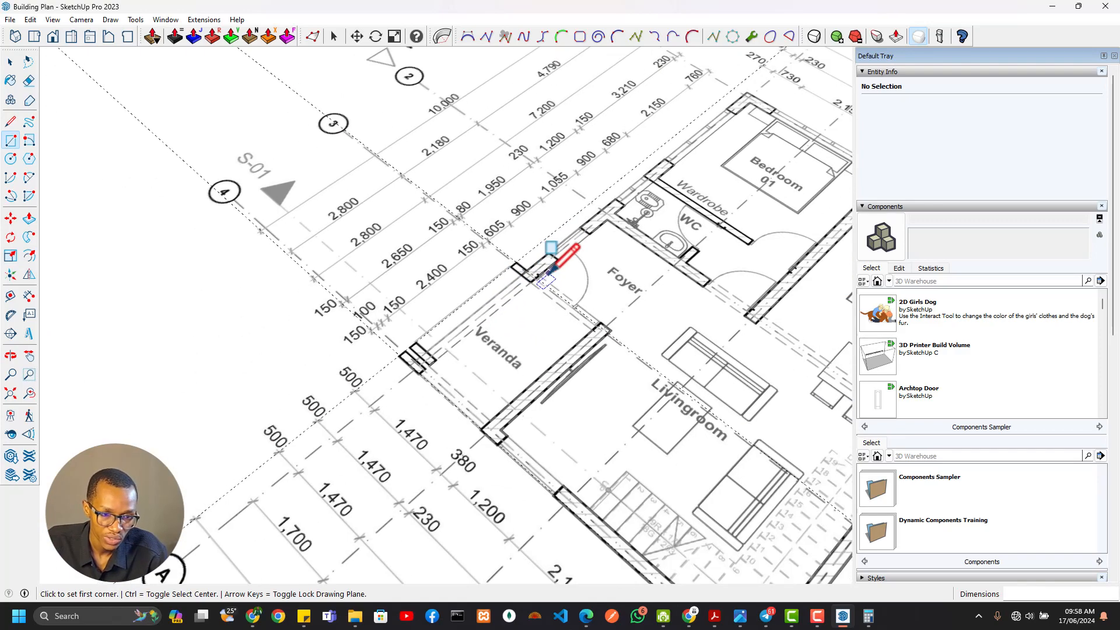
{"action": "scroll", "coordinate": [512, 328], "scroll_direction": "down", "scroll_amount": 2}
{"action": "middle_click_drag", "start_coordinate": [511, 332], "coordinate": [492, 355]}
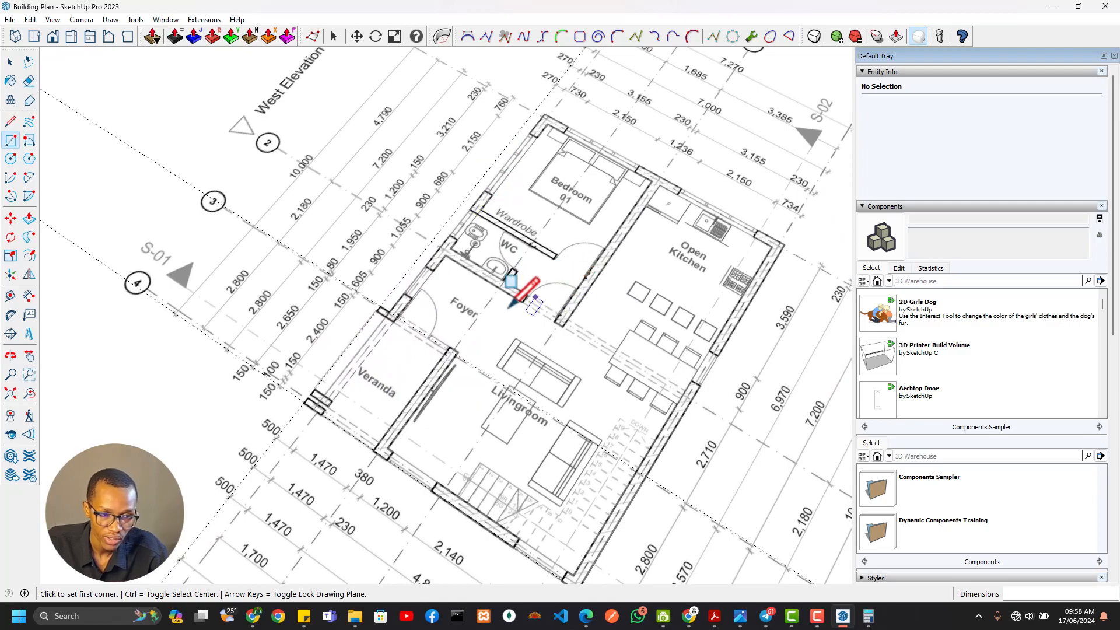
{"action": "key", "text": "alt+Tab"}
{"action": "key", "text": "alt+Tab"}
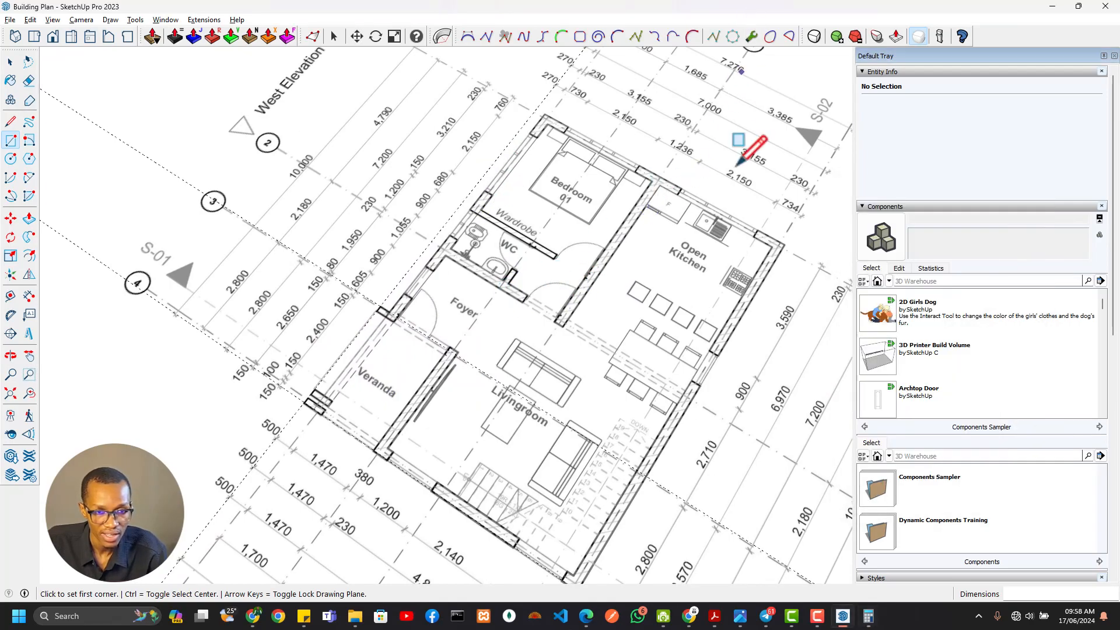
Offset the main building outline inward by 230 mm to form the external wall thickness
{"action": "scroll", "coordinate": [657, 333], "scroll_direction": "down", "scroll_amount": 5}
{"action": "scroll", "coordinate": [554, 350], "scroll_direction": "up", "scroll_amount": 6}
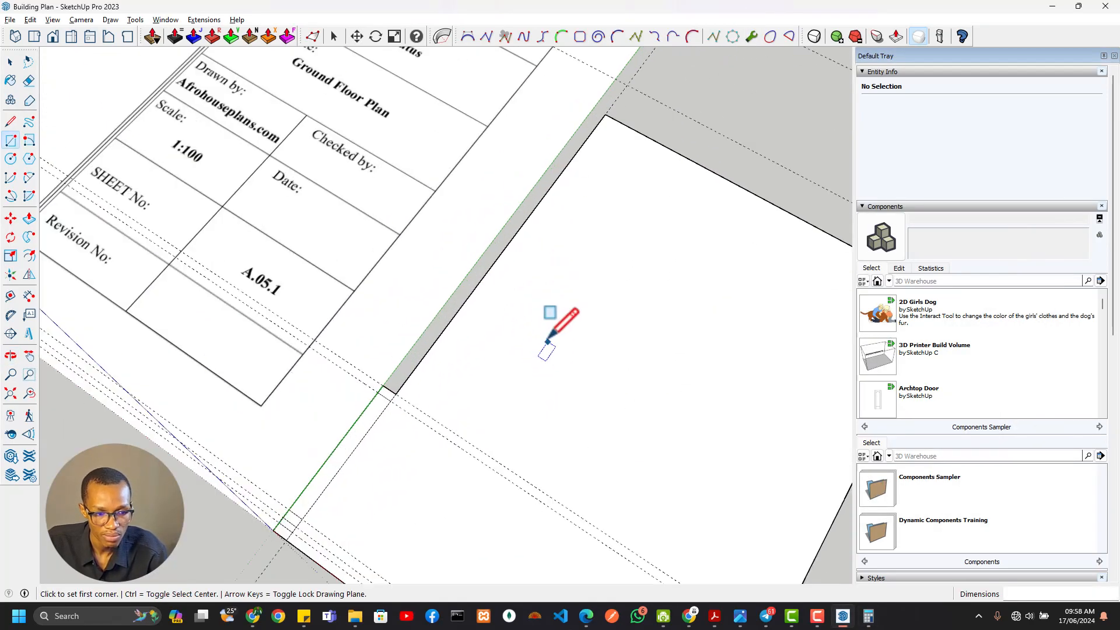
{"action": "key", "text": "f"}
{"action": "left_click", "coordinate": [552, 320]}
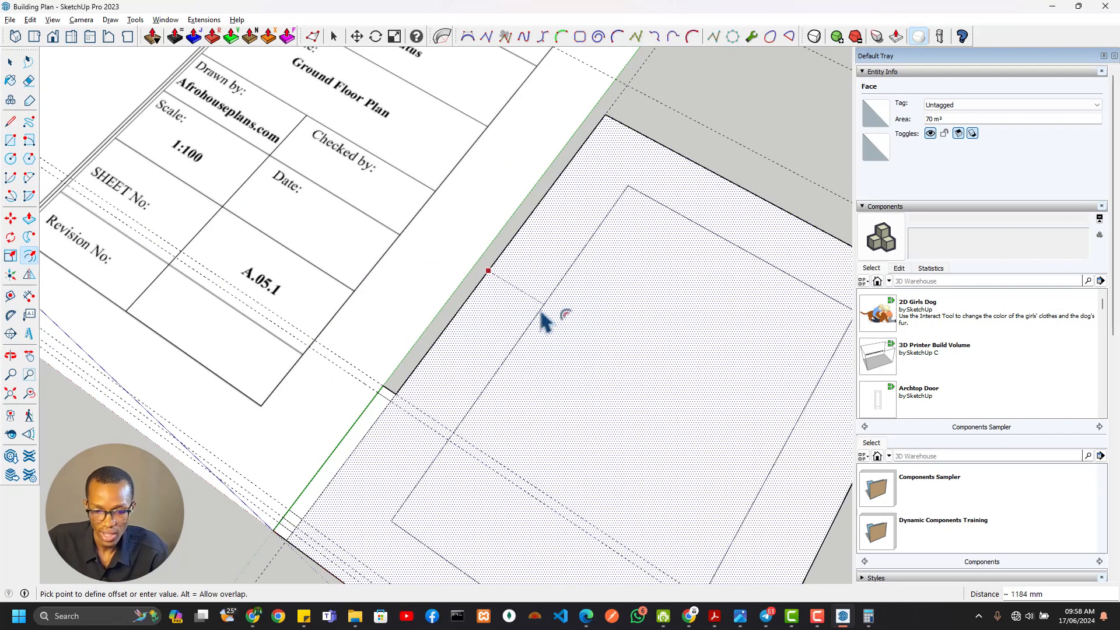
{"action": "type", "text": "230"}
{"action": "key", "text": "Return"}
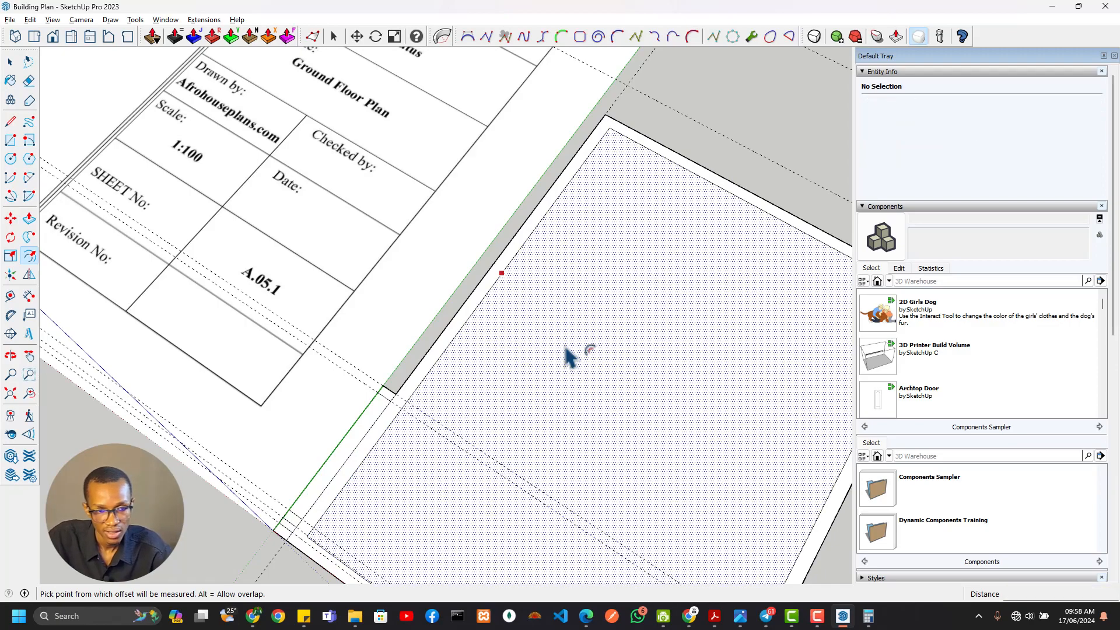
Compare the offset wall strip beside the veranda piers with the northern pier and foyer wall on the floor plan
{"action": "scroll", "coordinate": [525, 327], "scroll_direction": "down", "scroll_amount": 4}
{"action": "scroll", "coordinate": [411, 404], "scroll_direction": "up", "scroll_amount": 5}
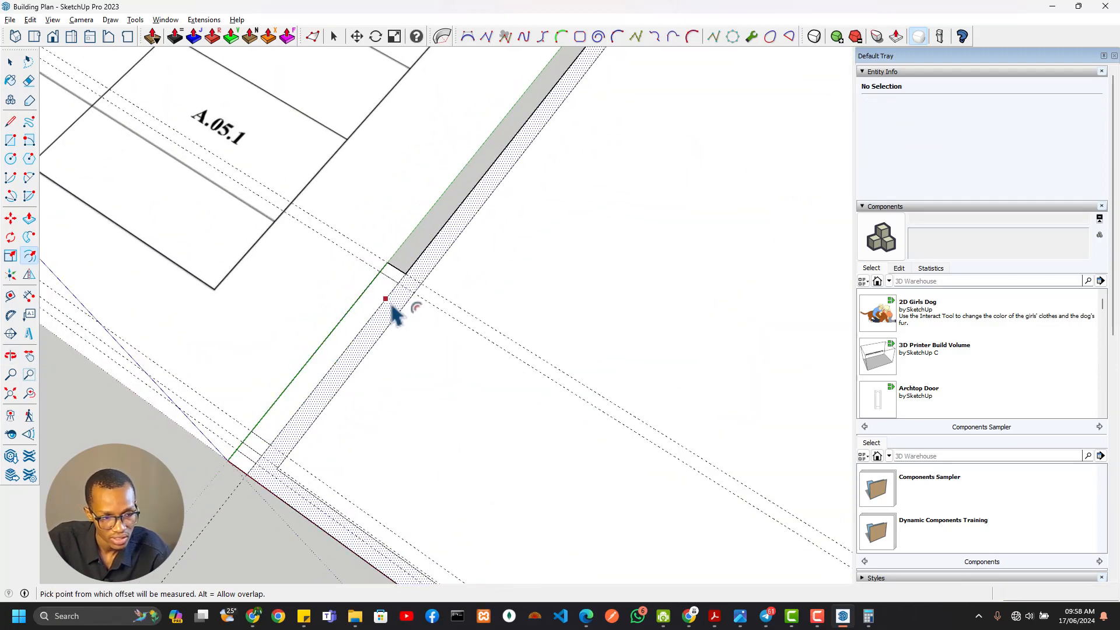
{"action": "scroll", "coordinate": [393, 315], "scroll_direction": "down", "scroll_amount": 3}
{"action": "scroll", "coordinate": [257, 226], "scroll_direction": "down", "scroll_amount": 3}
{"action": "middle_click_drag", "start_coordinate": [352, 315], "coordinate": [722, 484], "text": "shift"}
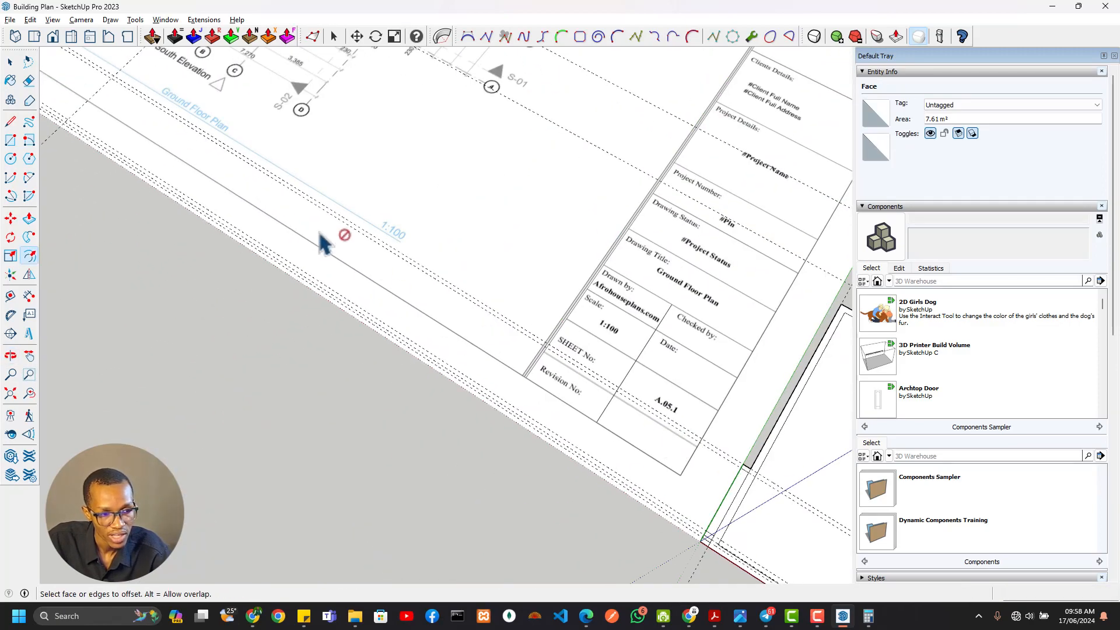
{"action": "middle_click_drag", "start_coordinate": [314, 256], "coordinate": [686, 607], "text": "shift"}
{"action": "key", "text": "f"}
{"action": "scroll", "coordinate": [592, 268], "scroll_direction": "up", "scroll_amount": 4}
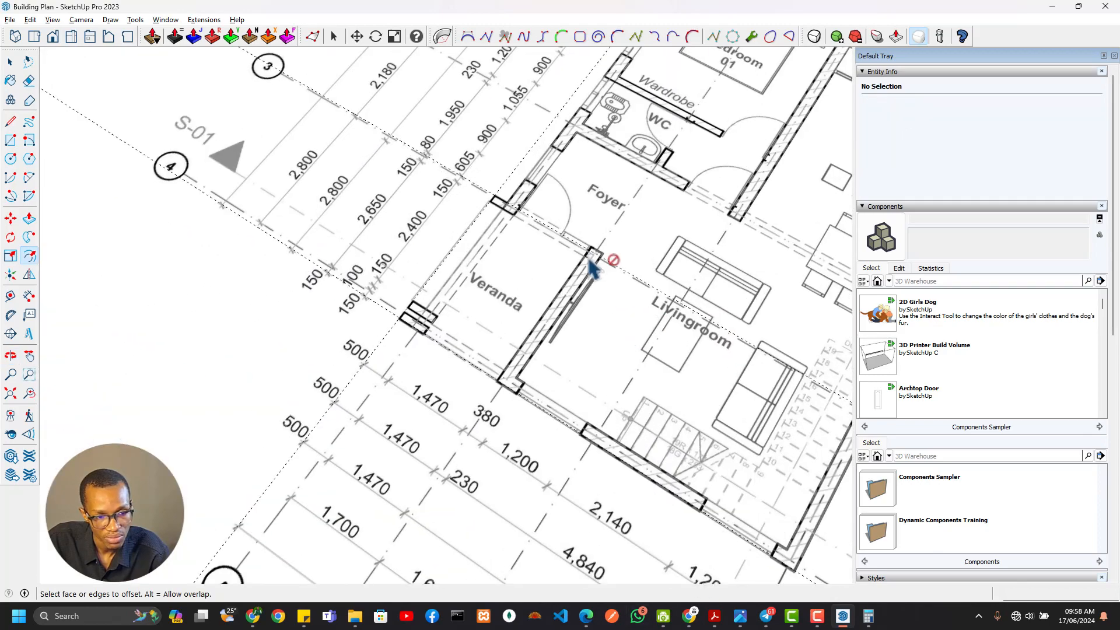
{"action": "scroll", "coordinate": [528, 205], "scroll_direction": "up", "scroll_amount": 2}
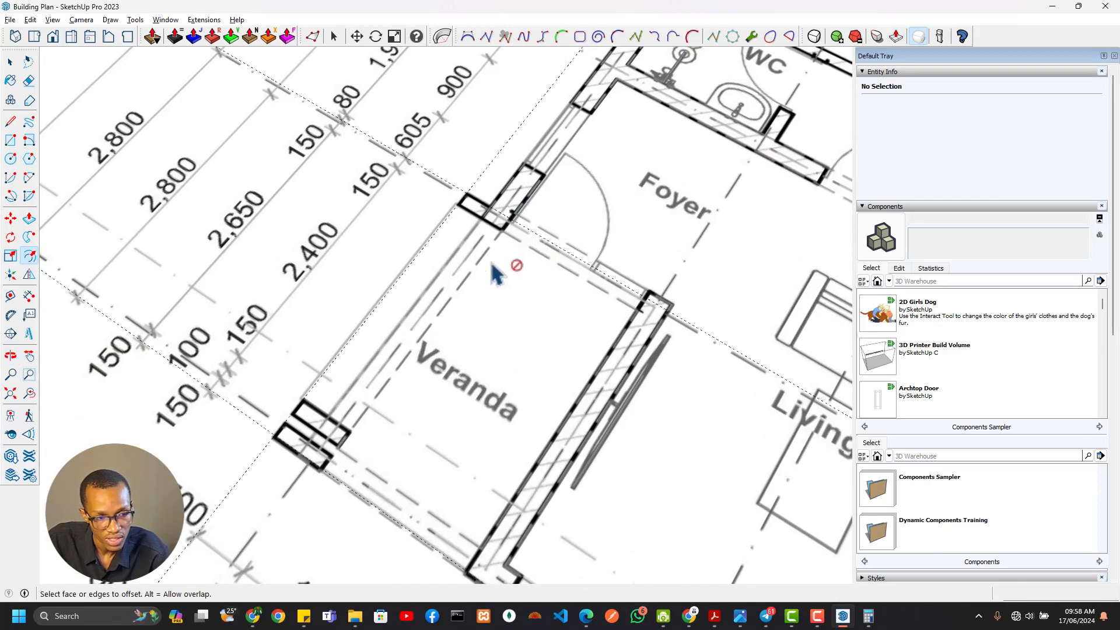
{"action": "scroll", "coordinate": [523, 227], "scroll_direction": "down", "scroll_amount": 5}
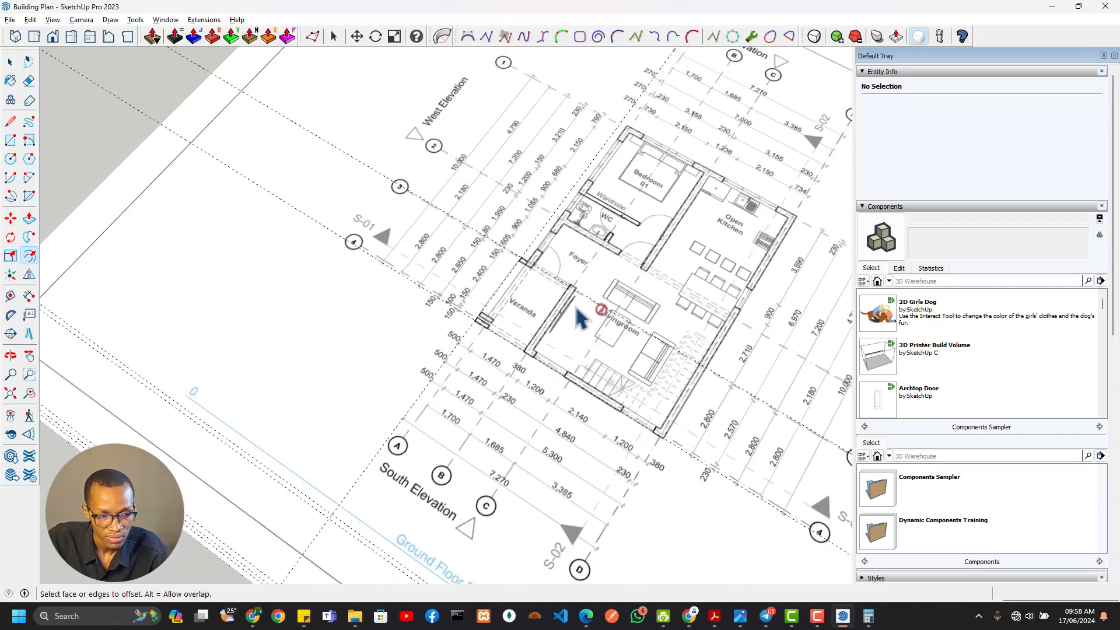
Check the traced outline's southwest corner against the paired southern piers and veranda edge on the floor plan
{"action": "middle_click_drag", "start_coordinate": [580, 315], "coordinate": [542, 294]}
{"action": "scroll", "coordinate": [522, 338], "scroll_direction": "up", "scroll_amount": 3}
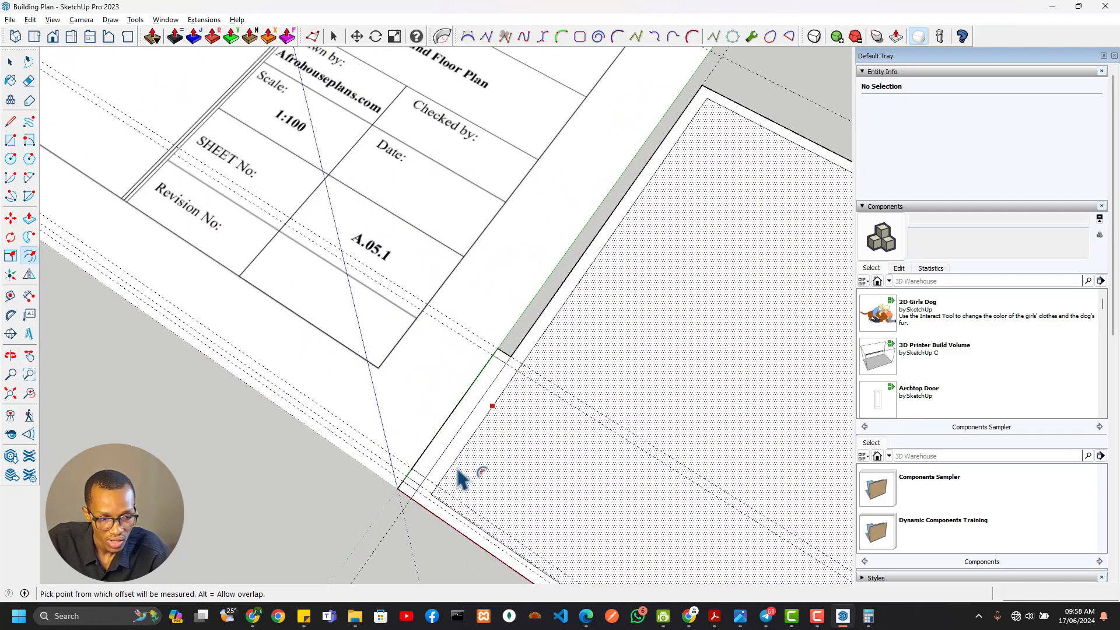
{"action": "scroll", "coordinate": [432, 504], "scroll_direction": "up", "scroll_amount": 5}
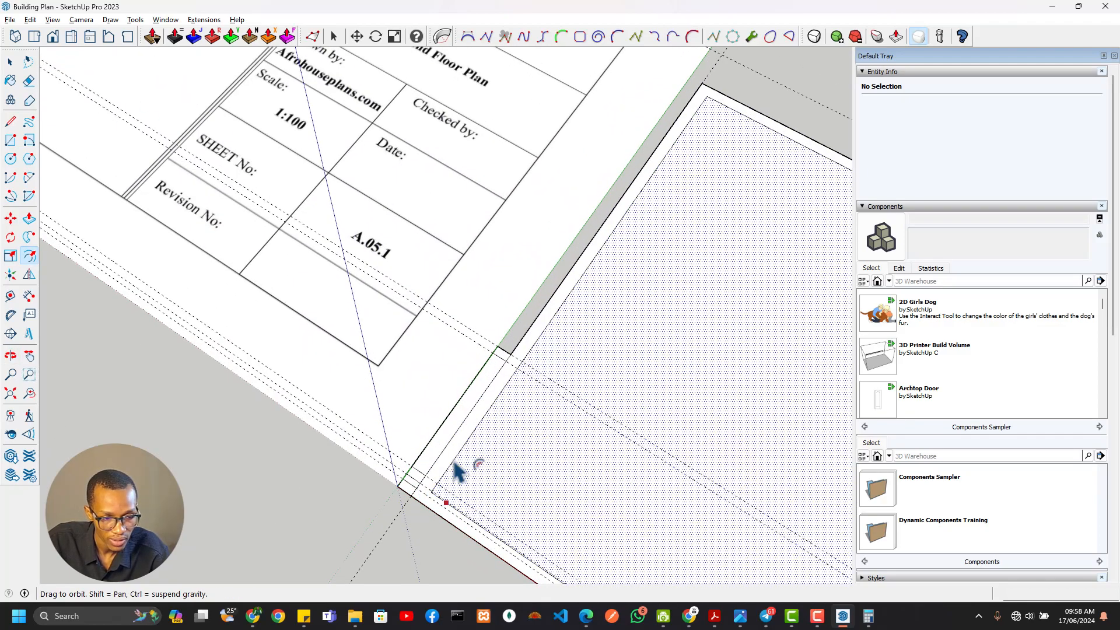
{"action": "scroll", "coordinate": [427, 306], "scroll_direction": "down", "scroll_amount": 8}
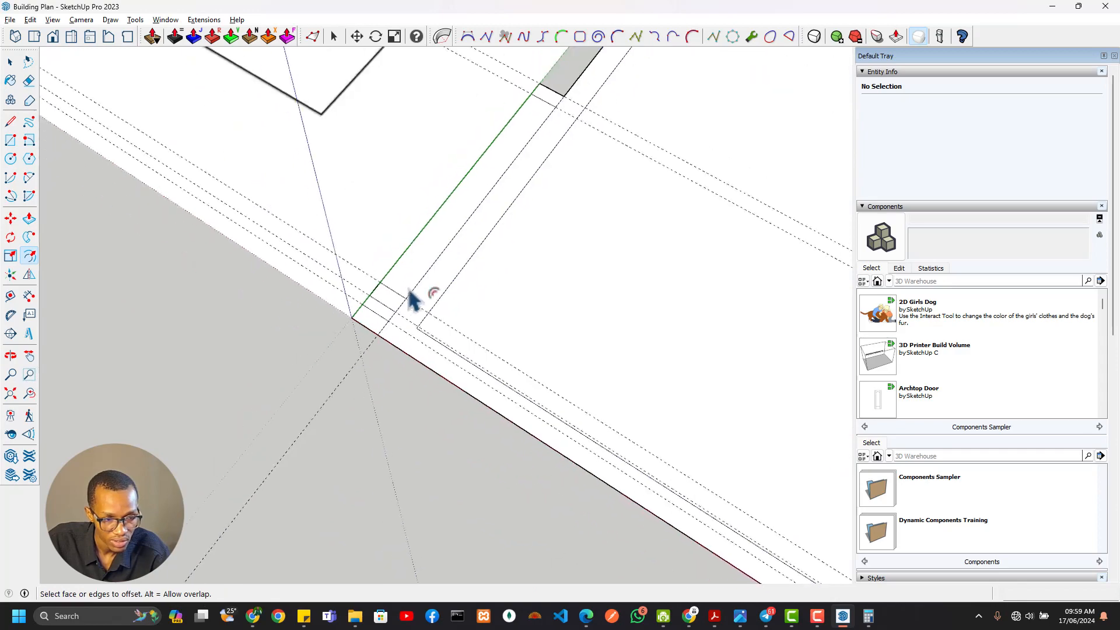
{"action": "scroll", "coordinate": [570, 317], "scroll_direction": "up", "scroll_amount": 8}
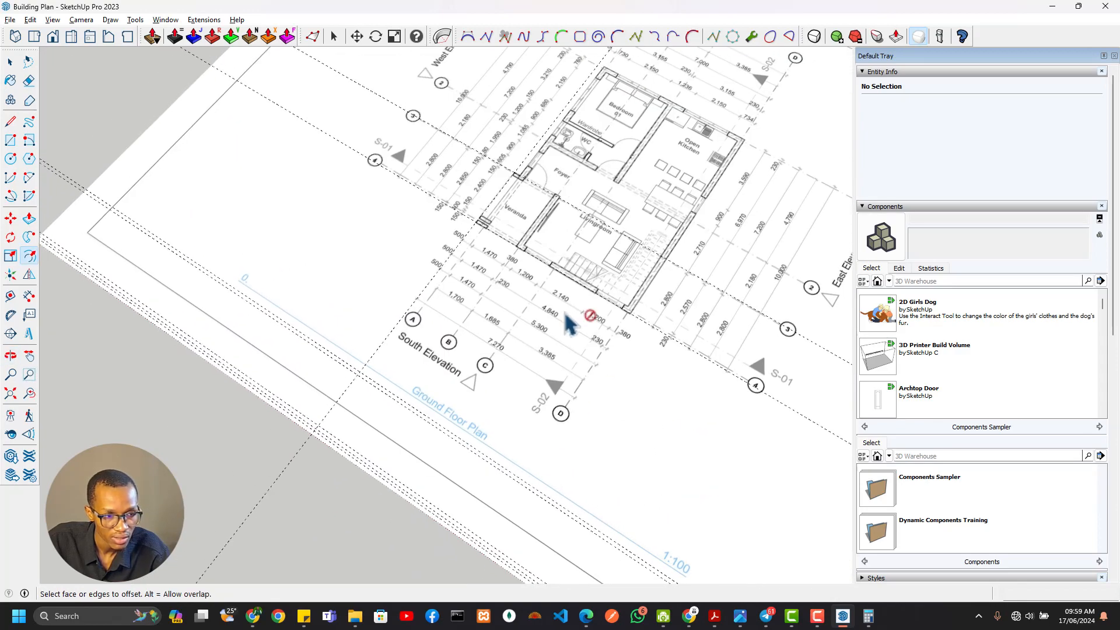
{"action": "middle_click_drag", "start_coordinate": [496, 203], "coordinate": [468, 305], "text": "shift"}
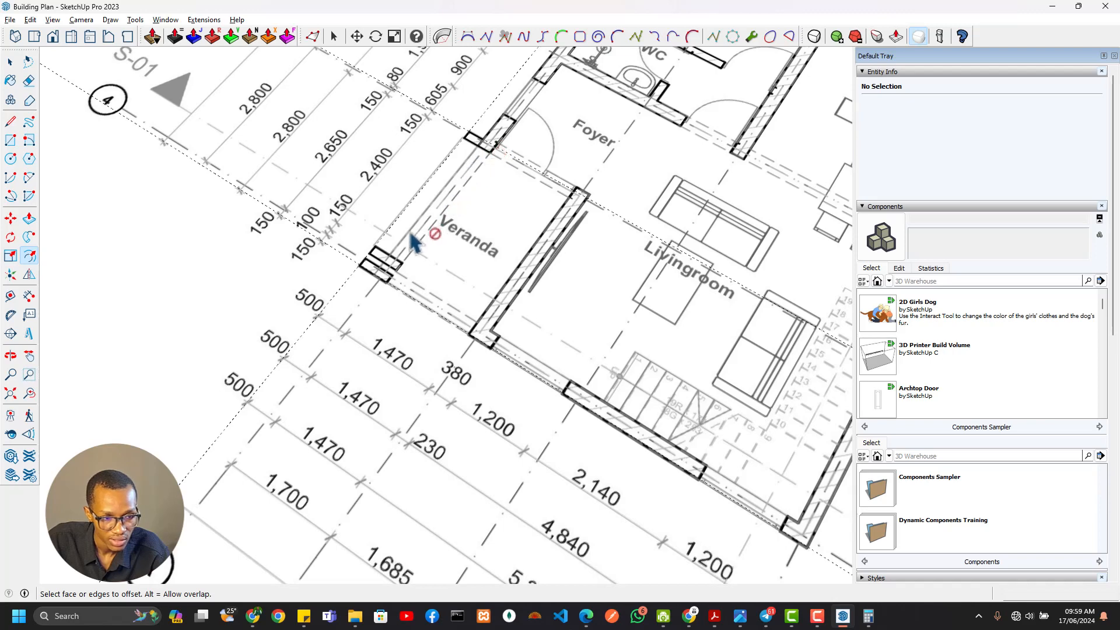
{"action": "scroll", "coordinate": [401, 278], "scroll_direction": "up", "scroll_amount": 5}
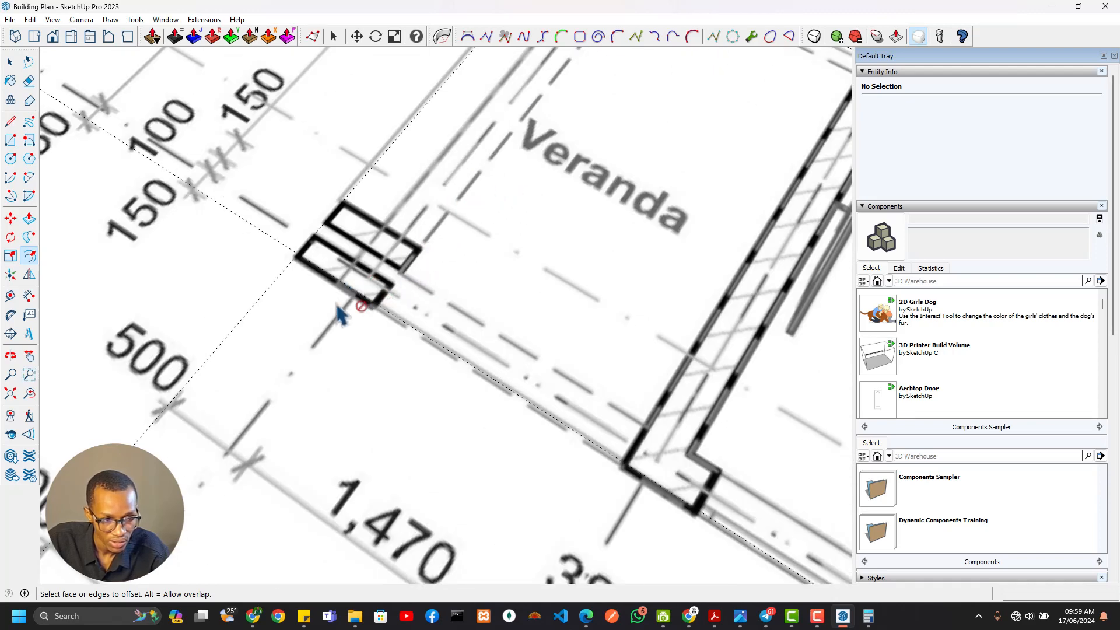
{"action": "scroll", "coordinate": [390, 301], "scroll_direction": "down", "scroll_amount": 10}
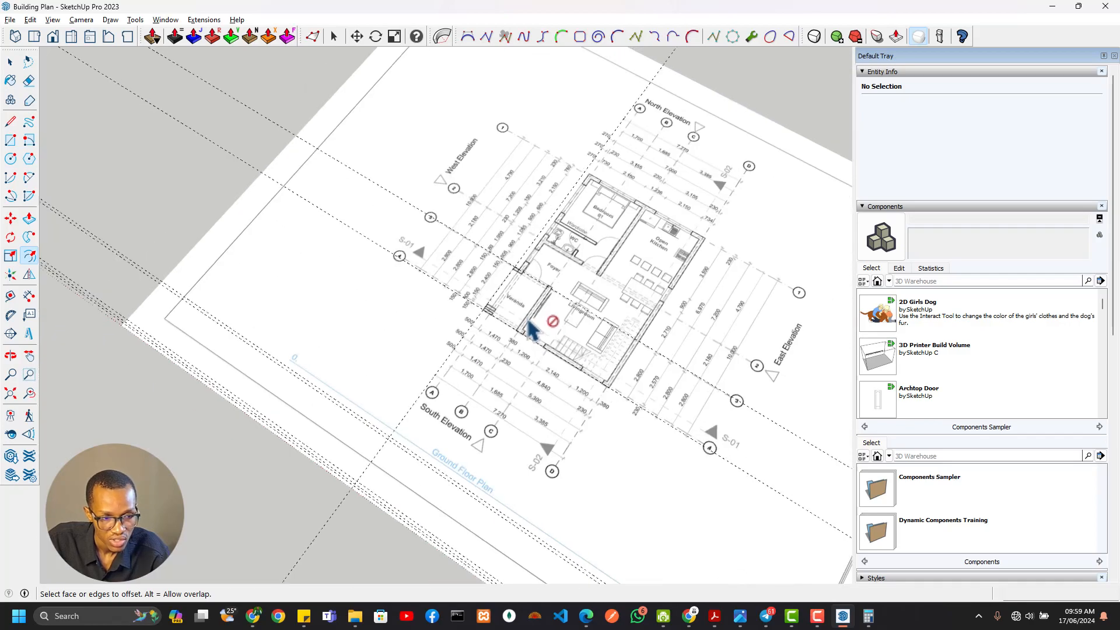
Inspect how the wall strip meets the piers and compare it with the wall between the veranda and living room
{"action": "scroll", "coordinate": [640, 408], "scroll_direction": "down", "scroll_amount": 3}
{"action": "middle_click_drag", "start_coordinate": [640, 408], "coordinate": [228, 71], "text": "shift"}
{"action": "scroll", "coordinate": [373, 331], "scroll_direction": "up", "scroll_amount": 6}
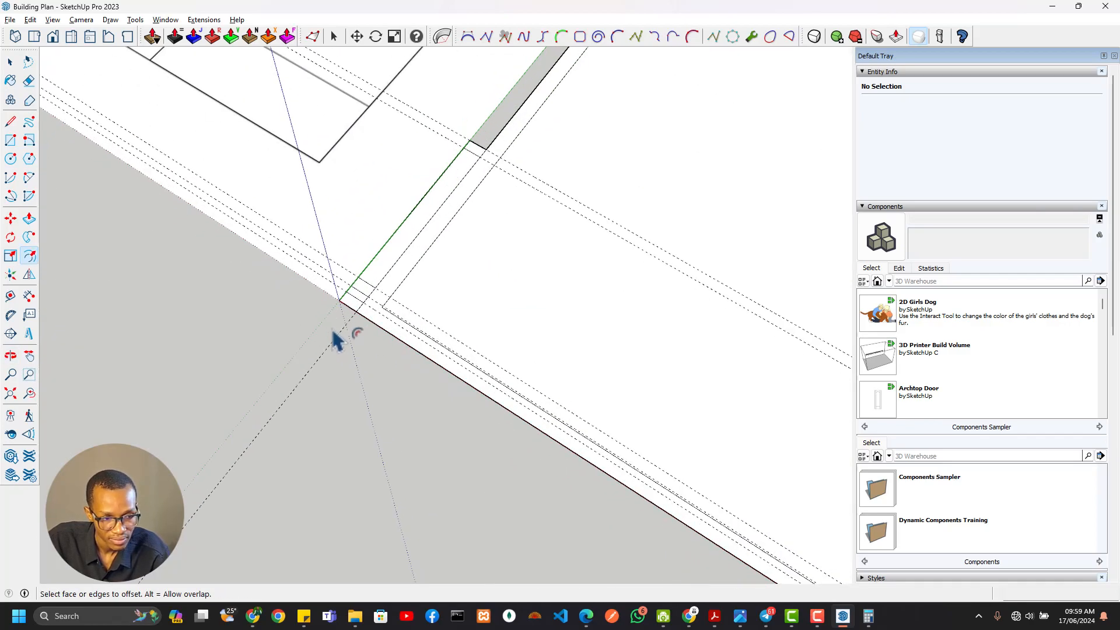
{"action": "scroll", "coordinate": [361, 288], "scroll_direction": "up", "scroll_amount": 3}
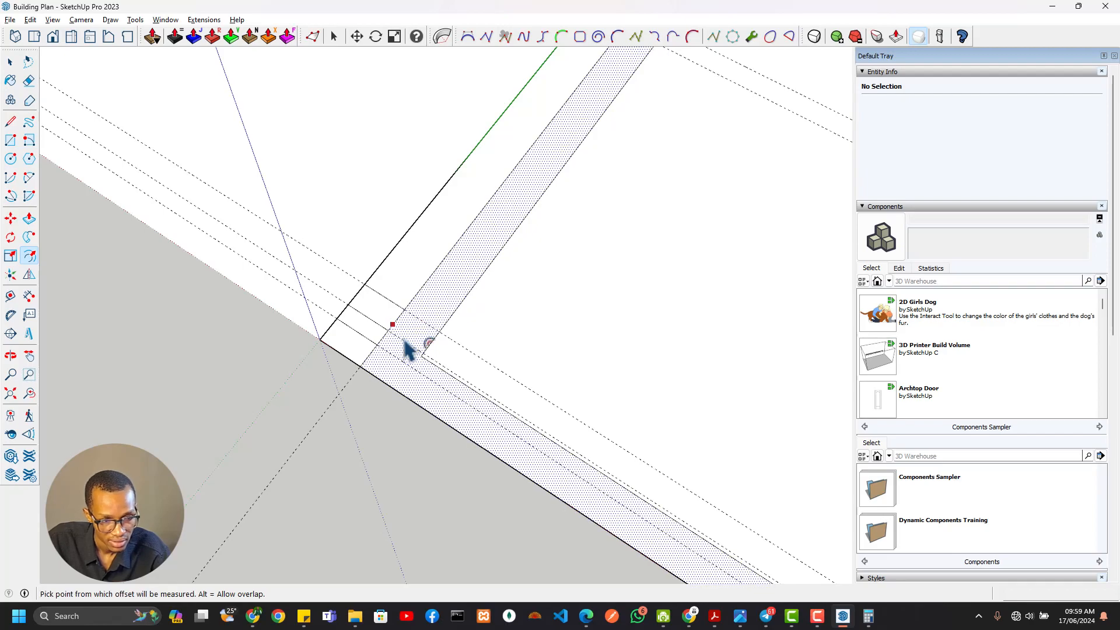
{"action": "scroll", "coordinate": [433, 327], "scroll_direction": "down", "scroll_amount": 5}
{"action": "mouse_move", "coordinate": [484, 238]}
{"action": "middle_mouse_down", "text": "shift"}
{"action": "mouse_move", "coordinate": [533, 513]}
{"action": "mouse_move", "coordinate": [630, 392]}
{"action": "mouse_move", "coordinate": [690, 598]}
{"action": "middle_mouse_up", "text": "shift"}
{"action": "mouse_move", "coordinate": [528, 296]}
{"action": "middle_mouse_down", "text": "shift"}
{"action": "mouse_move", "coordinate": [559, 360]}
{"action": "mouse_move", "coordinate": [828, 560]}
{"action": "middle_mouse_up", "text": "shift"}
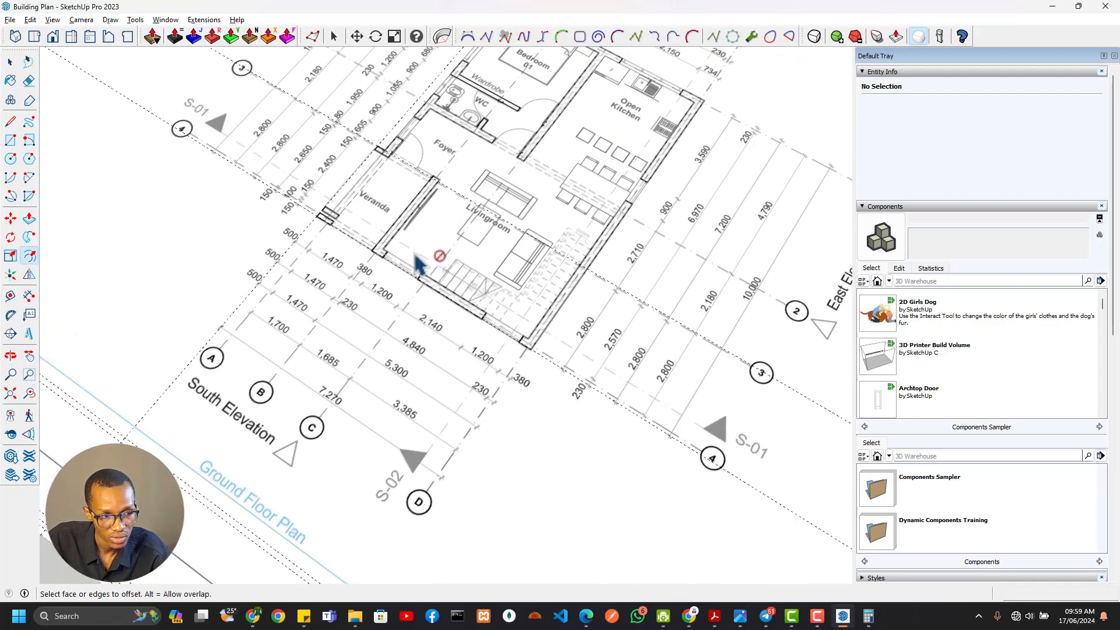
{"action": "middle_click_drag", "start_coordinate": [417, 262], "coordinate": [528, 373], "text": "shift"}
{"action": "scroll", "coordinate": [470, 244], "scroll_direction": "up", "scroll_amount": 5}
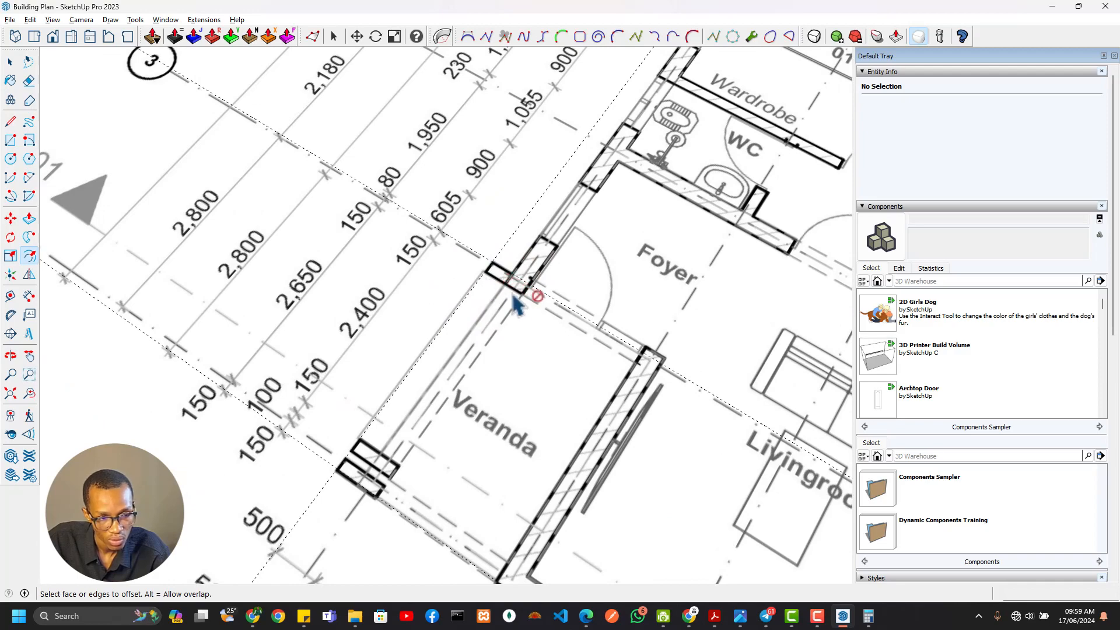
{"action": "scroll", "coordinate": [502, 315], "scroll_direction": "down", "scroll_amount": 2}
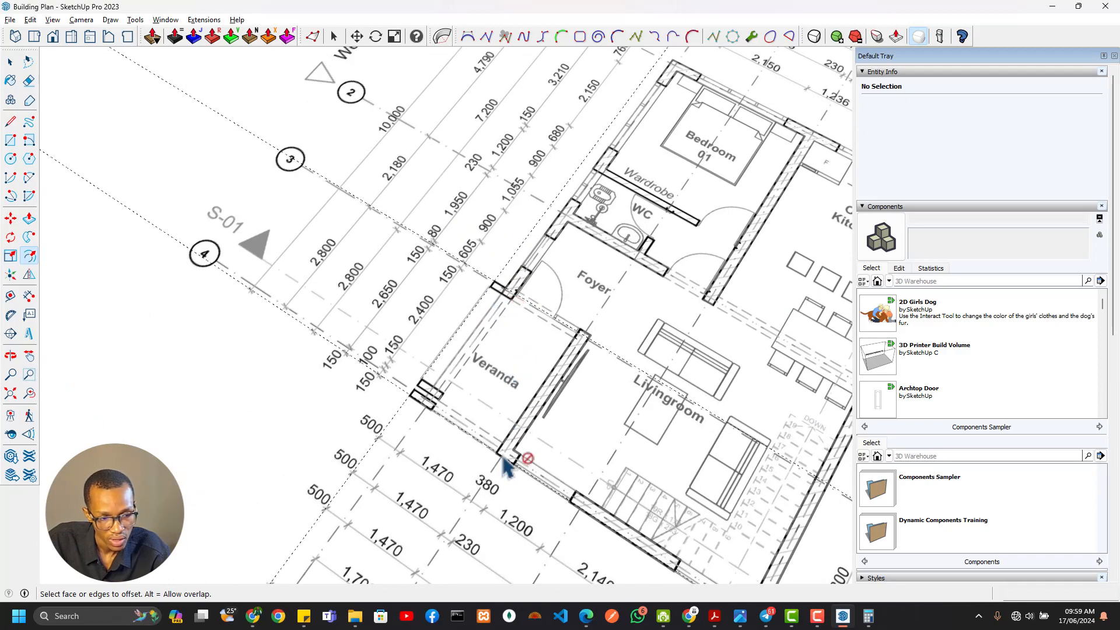
{"action": "scroll", "coordinate": [600, 455], "scroll_direction": "down", "scroll_amount": 5}
{"action": "middle_click_drag", "start_coordinate": [566, 431], "coordinate": [435, 329], "text": "shift"}
{"action": "scroll", "coordinate": [425, 320], "scroll_direction": "up", "scroll_amount": 7}
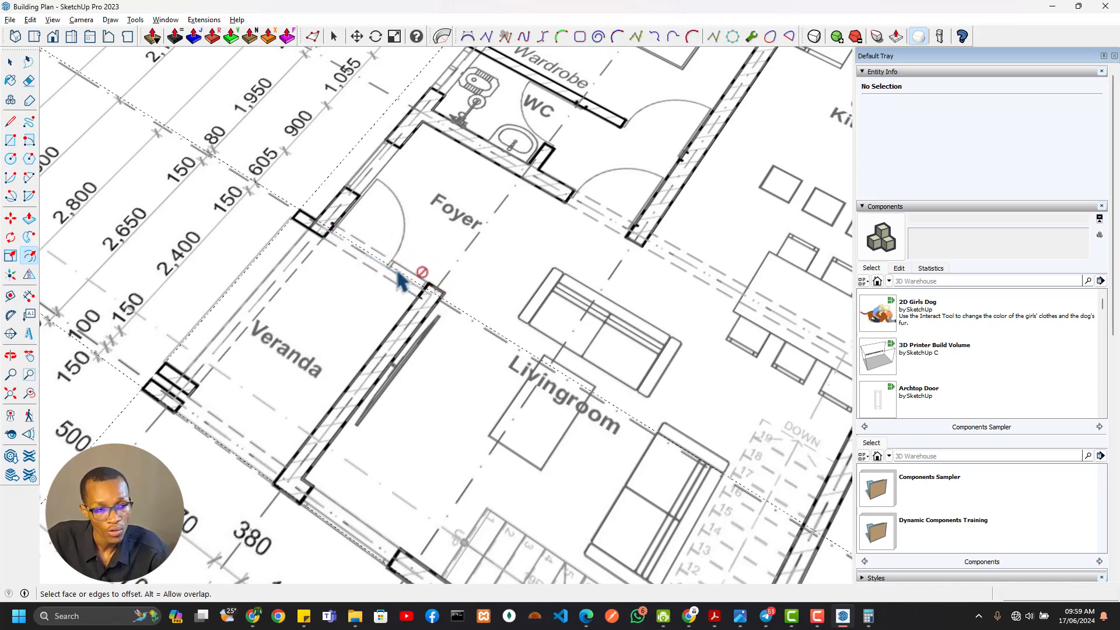
{"action": "scroll", "coordinate": [458, 303], "scroll_direction": "down", "scroll_amount": 8}
{"action": "mouse_move", "coordinate": [553, 382]}
{"action": "middle_mouse_down", "text": "shift"}
{"action": "mouse_move", "coordinate": [406, 137]}
{"action": "mouse_move", "coordinate": [350, 75]}
{"action": "middle_mouse_up", "text": "shift"}
{"action": "scroll", "coordinate": [438, 313], "scroll_direction": "up", "scroll_amount": 4}
{"action": "scroll", "coordinate": [442, 320], "scroll_direction": "up", "scroll_amount": 5}
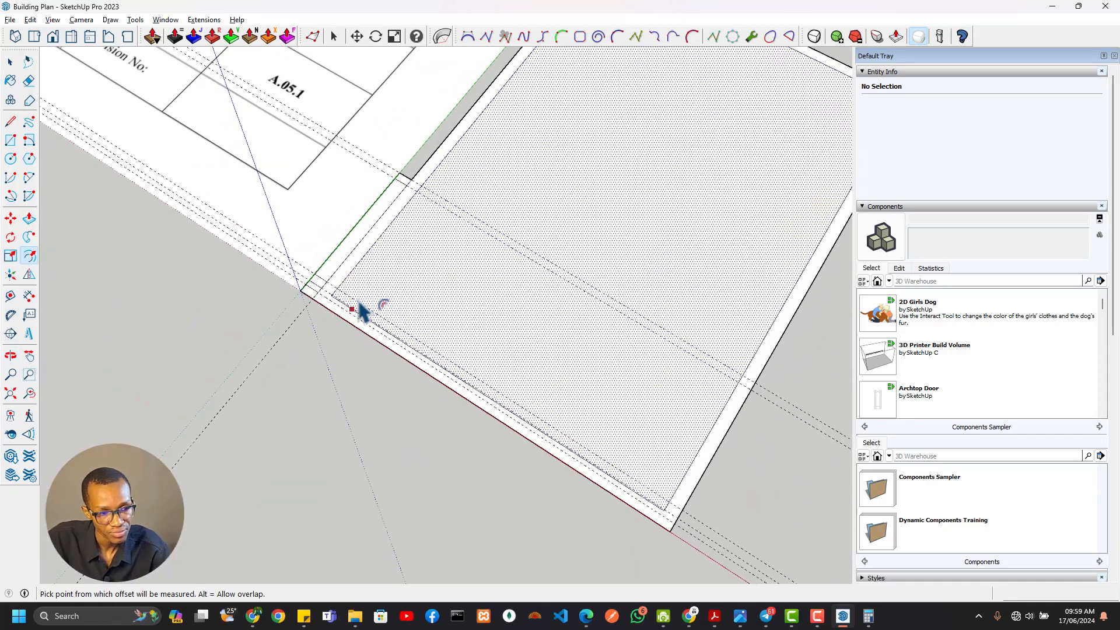
{"action": "key", "text": "t"}
{"action": "left_click", "coordinate": [378, 239]}
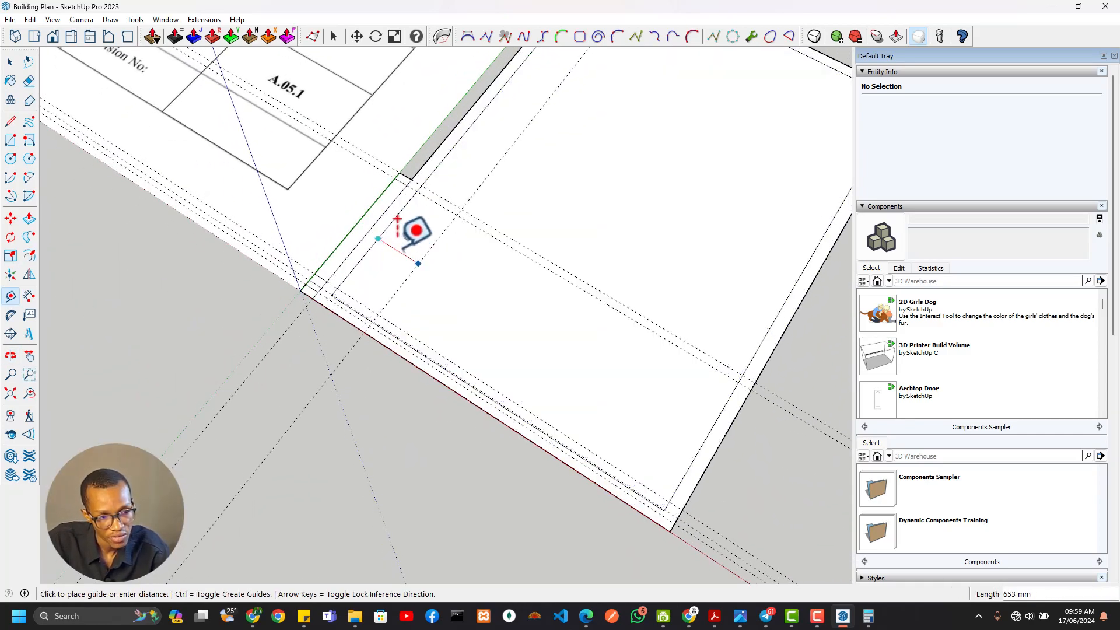
{"action": "key", "text": "Escape"}
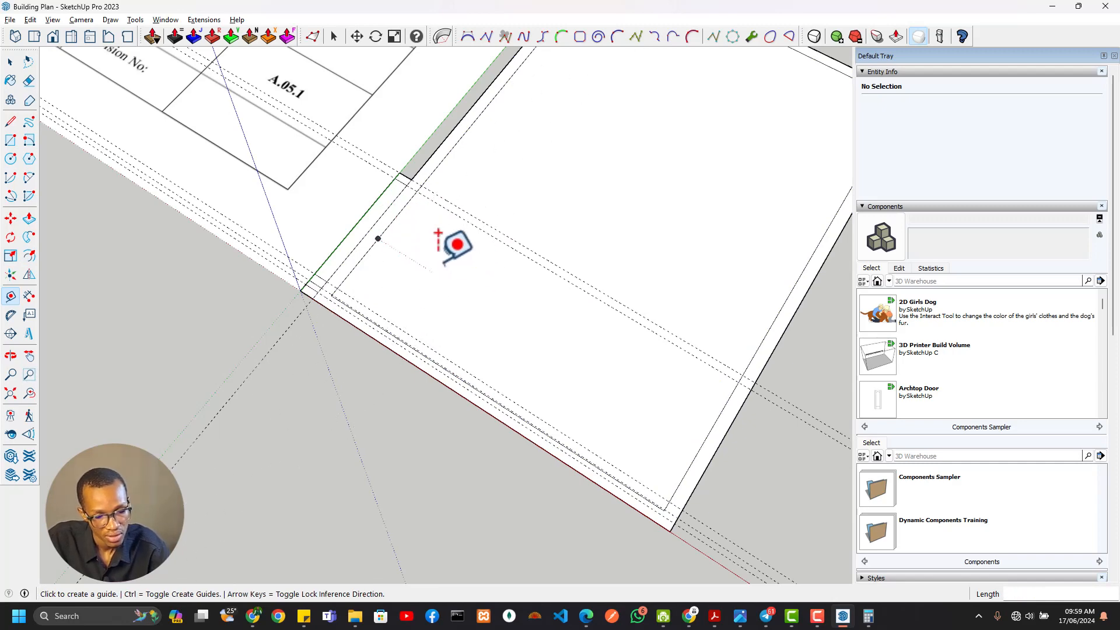
Draw a line extending the northern pier's south edge across the wall strip to the strip's inner edge
{"action": "key", "text": "l"}
{"action": "scroll", "coordinate": [411, 173], "scroll_direction": "up", "scroll_amount": 3}
{"action": "left_click", "coordinate": [398, 219]}
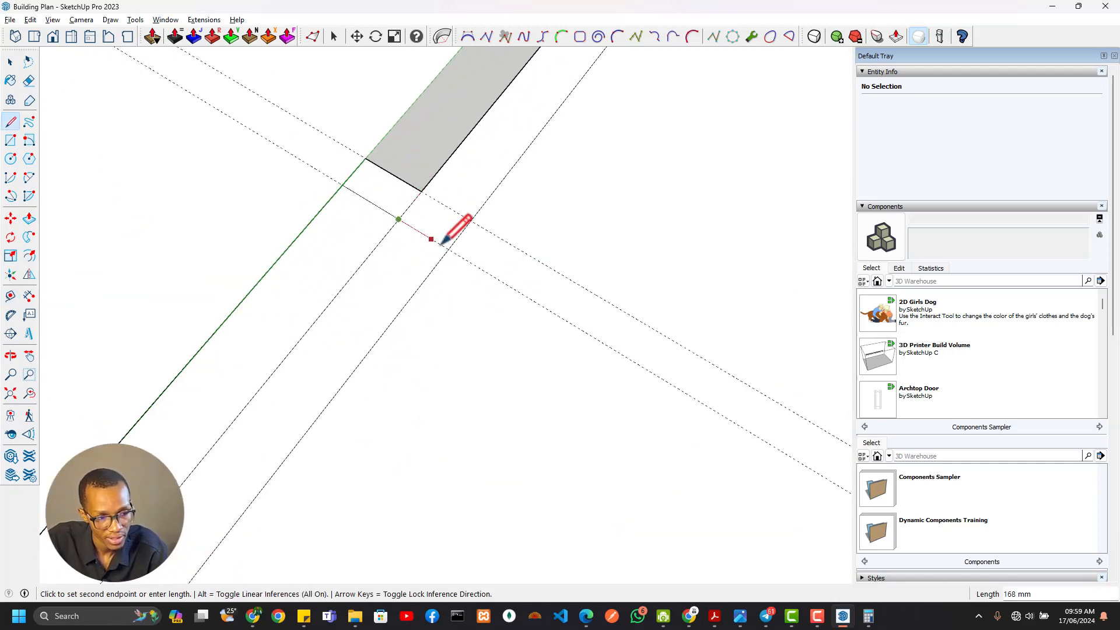
{"action": "left_click", "coordinate": [448, 250]}
Inspect the veranda's piers, wall to the living room and dimensions on the floor plan
{"action": "scroll", "coordinate": [309, 293], "scroll_direction": "down", "scroll_amount": 5}
{"action": "middle_click_drag", "start_coordinate": [288, 296], "coordinate": [372, 260], "text": "shift"}
{"action": "scroll", "coordinate": [373, 263], "scroll_direction": "up", "scroll_amount": 5}
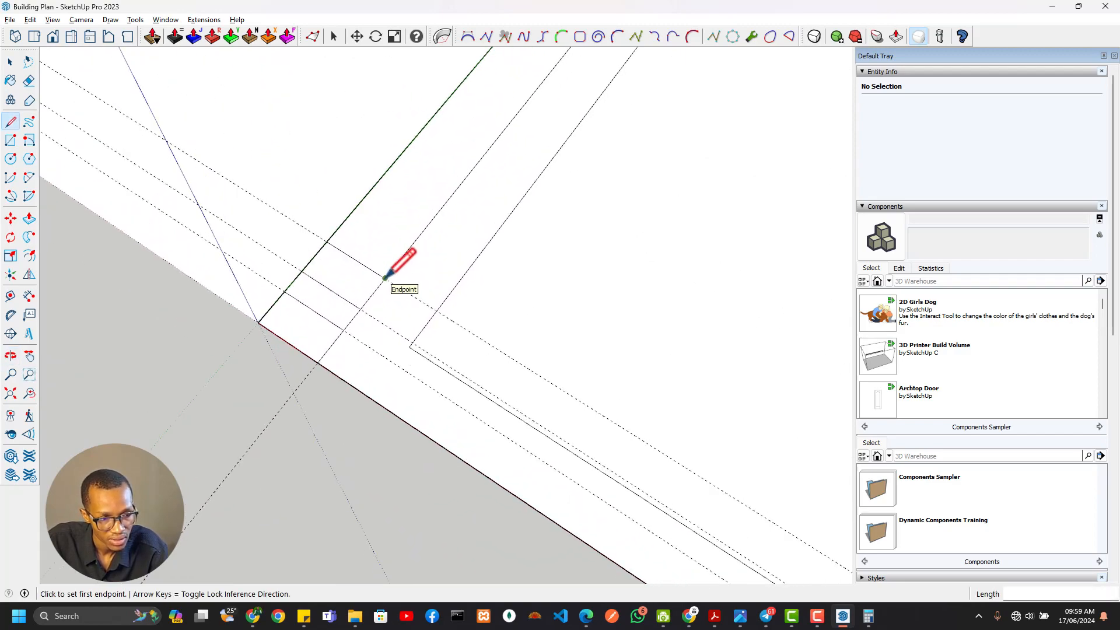
{"action": "scroll", "coordinate": [385, 278], "scroll_direction": "down", "scroll_amount": 7}
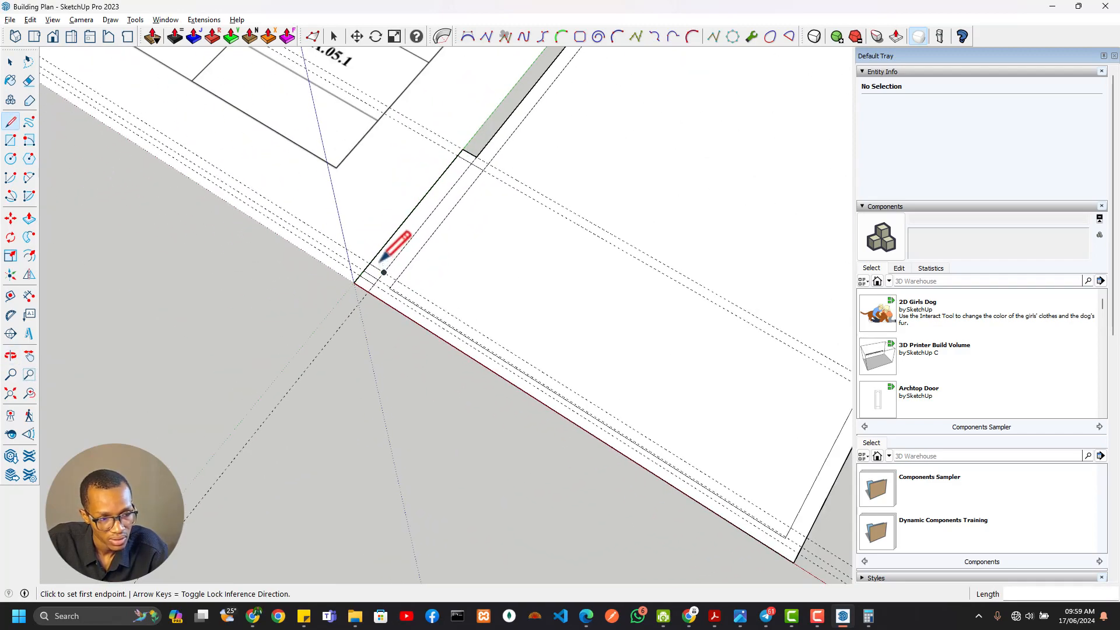
{"action": "middle_click_drag", "start_coordinate": [382, 262], "coordinate": [629, 528], "text": "shift"}
{"action": "middle_click_drag", "start_coordinate": [190, 147], "coordinate": [716, 440], "text": "shift"}
{"action": "middle_click_drag", "start_coordinate": [356, 244], "coordinate": [724, 527], "text": "shift"}
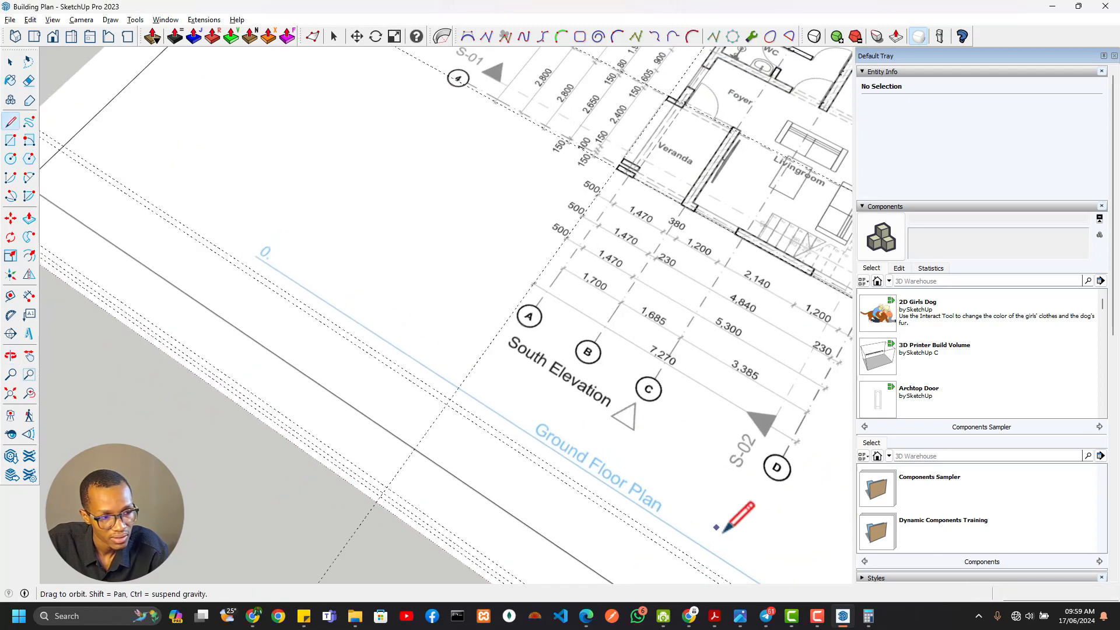
{"action": "middle_click_drag", "start_coordinate": [519, 222], "coordinate": [356, 353], "text": "shift"}
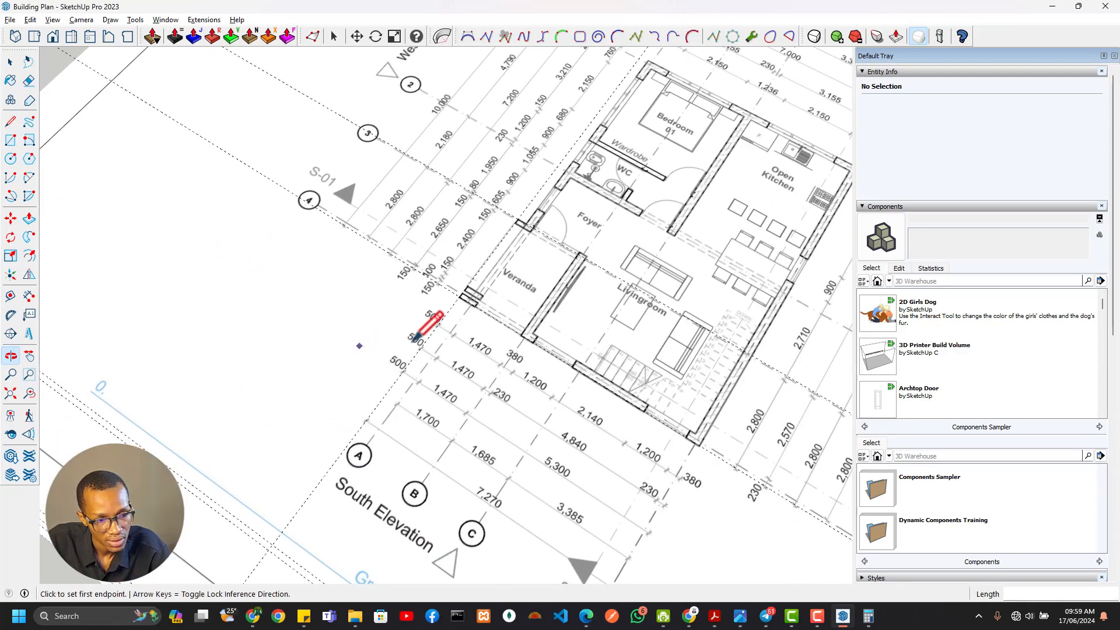
{"action": "scroll", "coordinate": [500, 274], "scroll_direction": "up", "scroll_amount": 5}
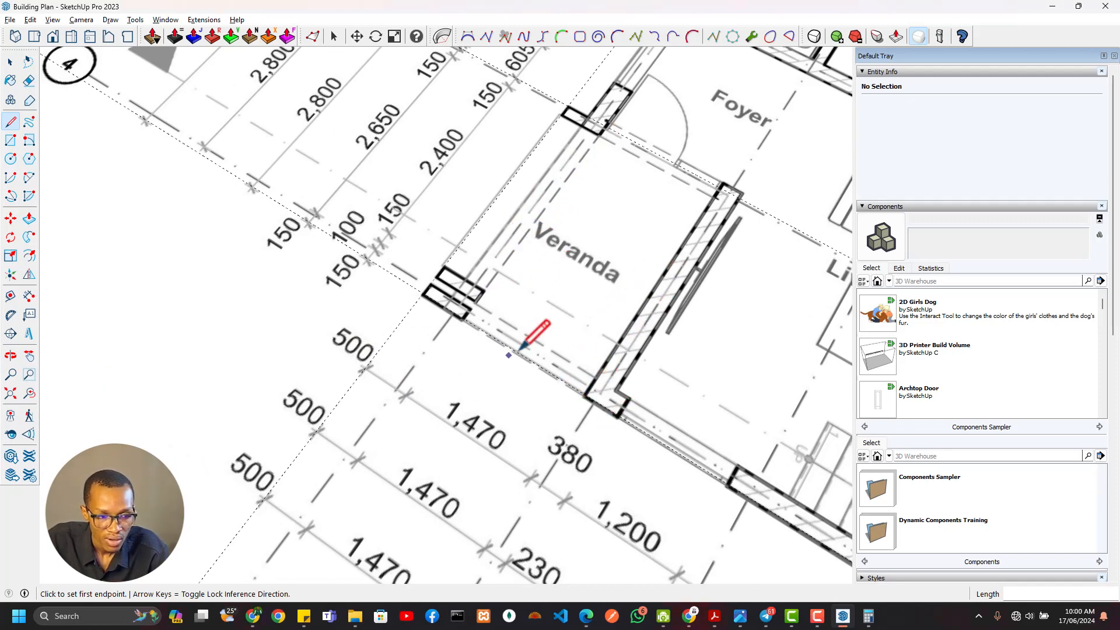
{"action": "mouse_move", "coordinate": [455, 376]}
{"action": "middle_mouse_down"}
{"action": "mouse_move", "coordinate": [645, 370]}
{"action": "mouse_move", "coordinate": [463, 375]}
{"action": "middle_mouse_up"}
Lay two guides on the floor plan, about 502 mm east of the veranda's west guide and about 1467 mm farther east
{"action": "key", "text": "t"}
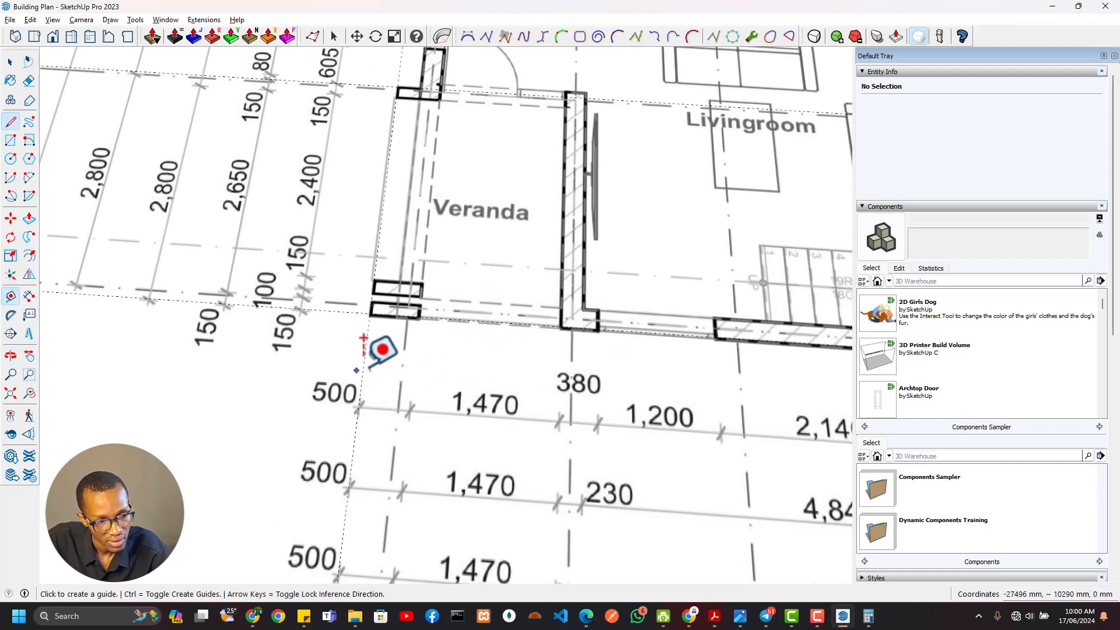
{"action": "scroll", "coordinate": [380, 348], "scroll_direction": "up", "scroll_amount": 2}
{"action": "scroll", "coordinate": [369, 328], "scroll_direction": "up", "scroll_amount": 1}
{"action": "left_click", "coordinate": [365, 338]}
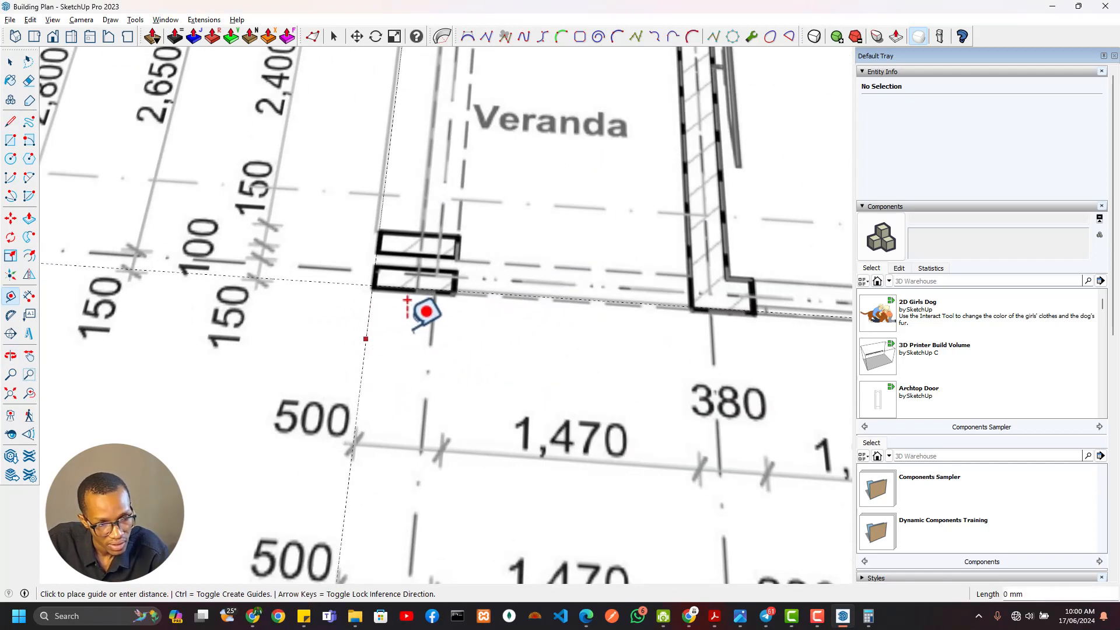
{"action": "left_click", "coordinate": [441, 447]}
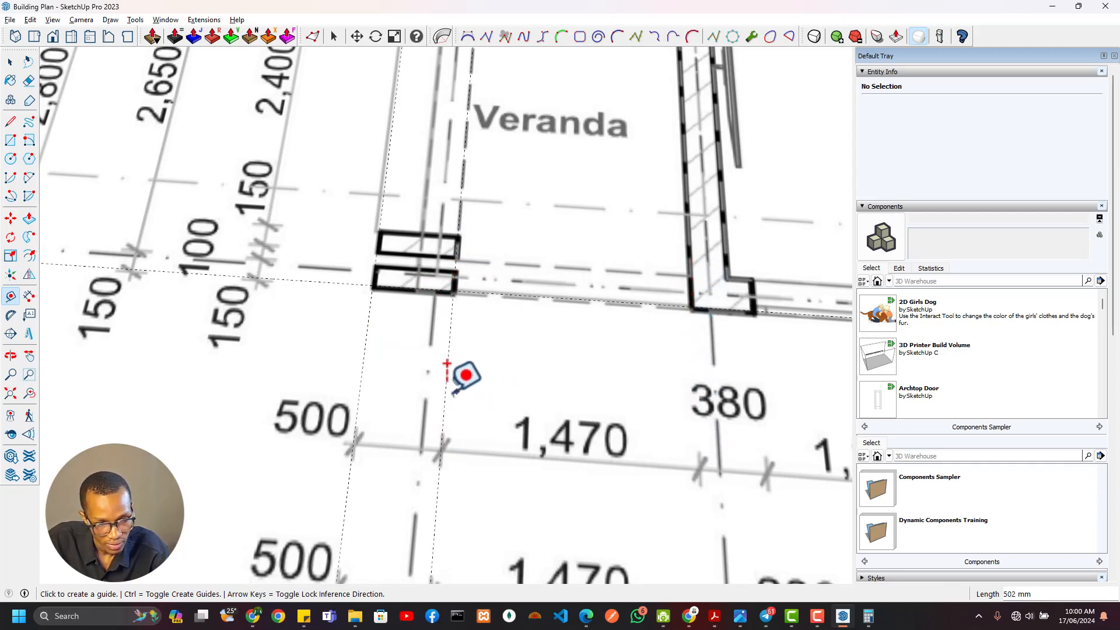
{"action": "left_click", "coordinate": [446, 364]}
{"action": "left_click", "coordinate": [702, 466]}
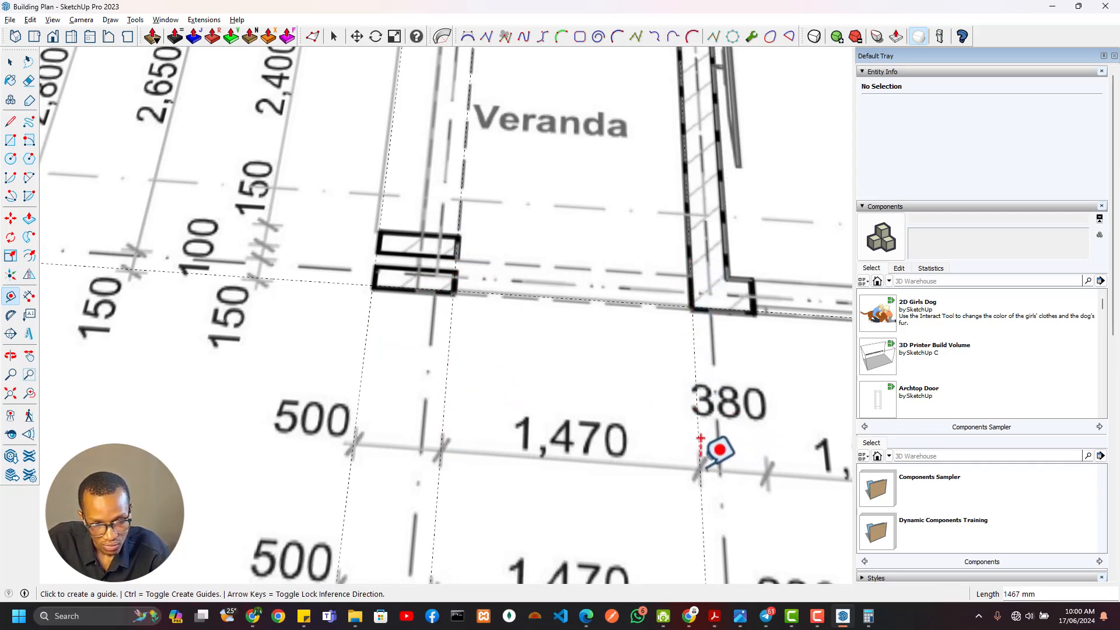
Place a guide in the traced outline 1470 mm east of the western wall strip's inner edge
{"action": "scroll", "coordinate": [602, 409], "scroll_direction": "down", "scroll_amount": 3}
{"action": "middle_click_drag", "start_coordinate": [603, 411], "coordinate": [581, 319], "text": "shift"}
{"action": "scroll", "coordinate": [583, 320], "scroll_direction": "down", "scroll_amount": 3}
{"action": "scroll", "coordinate": [582, 348], "scroll_direction": "down", "scroll_amount": 3}
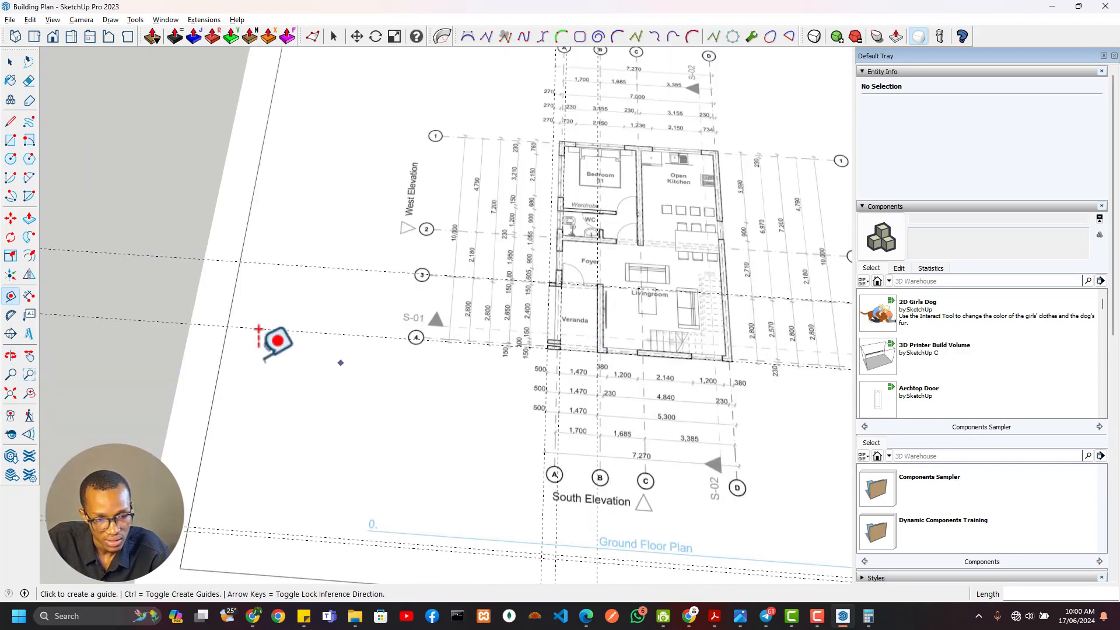
{"action": "middle_click_drag", "start_coordinate": [585, 361], "coordinate": [243, 344], "text": "shift"}
{"action": "middle_click_drag", "start_coordinate": [749, 372], "coordinate": [274, 339], "text": "shift"}
{"action": "middle_click_drag", "start_coordinate": [630, 323], "coordinate": [635, 67], "text": "shift"}
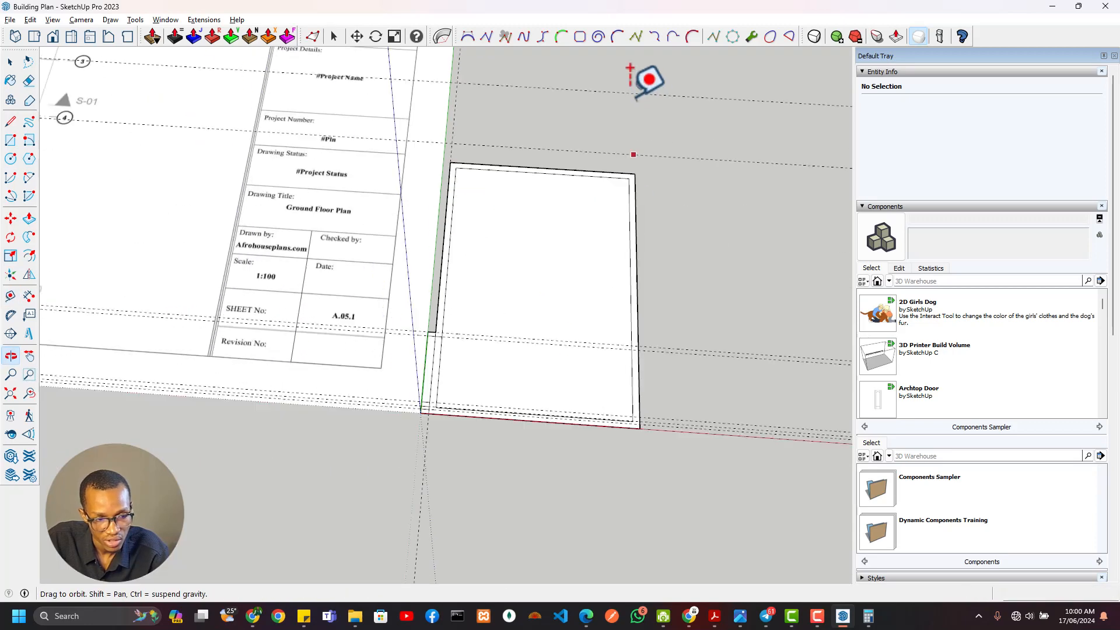
{"action": "scroll", "coordinate": [384, 309], "scroll_direction": "up", "scroll_amount": 3}
{"action": "scroll", "coordinate": [361, 321], "scroll_direction": "up", "scroll_amount": 3}
{"action": "left_click", "coordinate": [358, 345]}
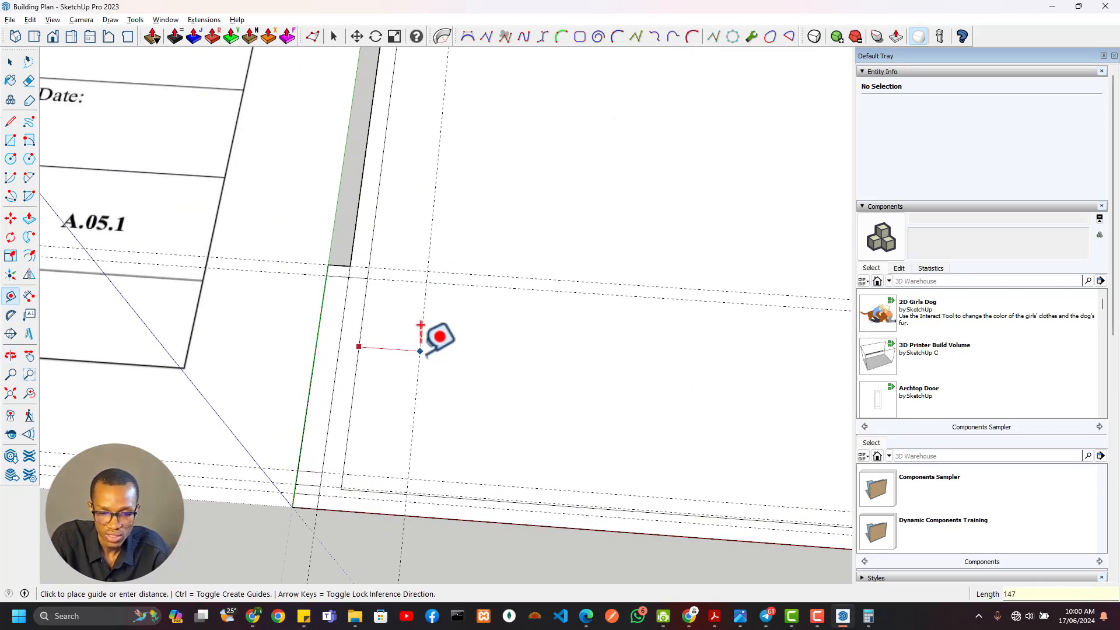
{"action": "type", "text": "1470"}
{"action": "key", "text": "Return"}
Compare the new guide with the veranda and foyer walls and their dimensions on the floor plan
{"action": "scroll", "coordinate": [450, 328], "scroll_direction": "down", "scroll_amount": 3}
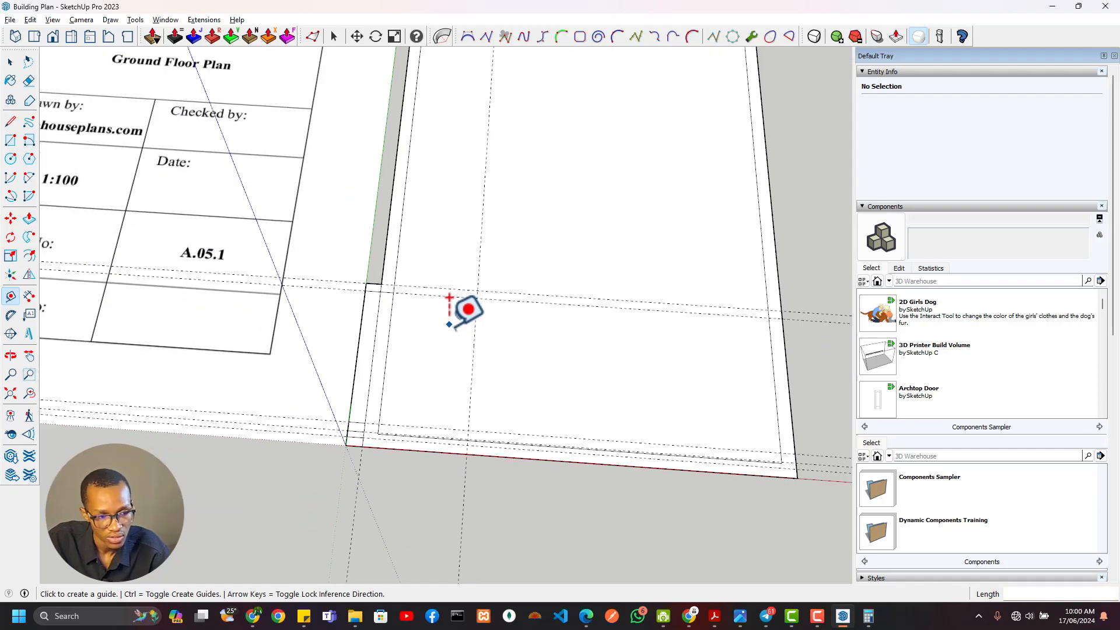
{"action": "middle_click_drag", "start_coordinate": [450, 327], "coordinate": [703, 491], "text": "shift"}
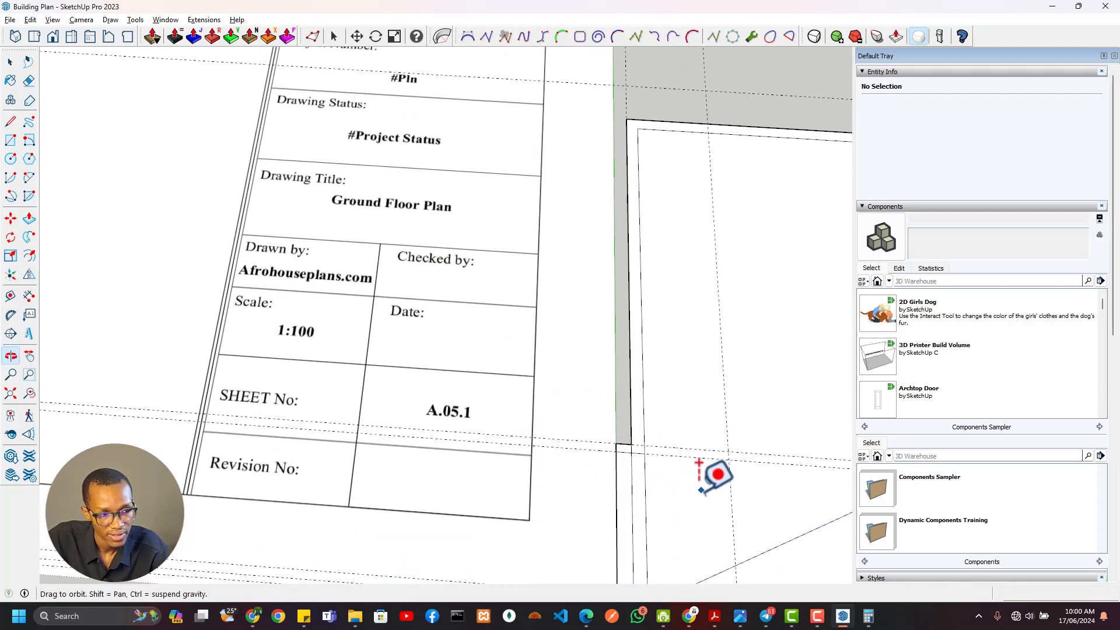
{"action": "scroll", "coordinate": [485, 344], "scroll_direction": "down", "scroll_amount": 3}
{"action": "middle_click_drag", "start_coordinate": [116, 239], "coordinate": [462, 351], "text": "shift"}
{"action": "scroll", "coordinate": [400, 250], "scroll_direction": "up", "scroll_amount": 6}
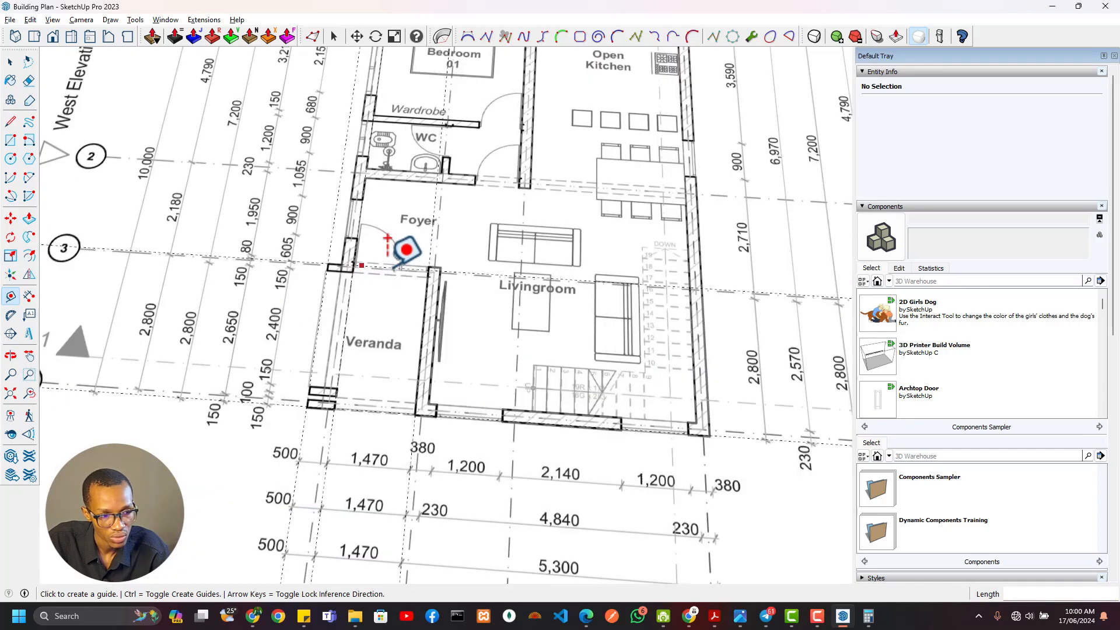
{"action": "scroll", "coordinate": [481, 336], "scroll_direction": "down", "scroll_amount": 5}
{"action": "scroll", "coordinate": [589, 384], "scroll_direction": "down", "scroll_amount": 3}
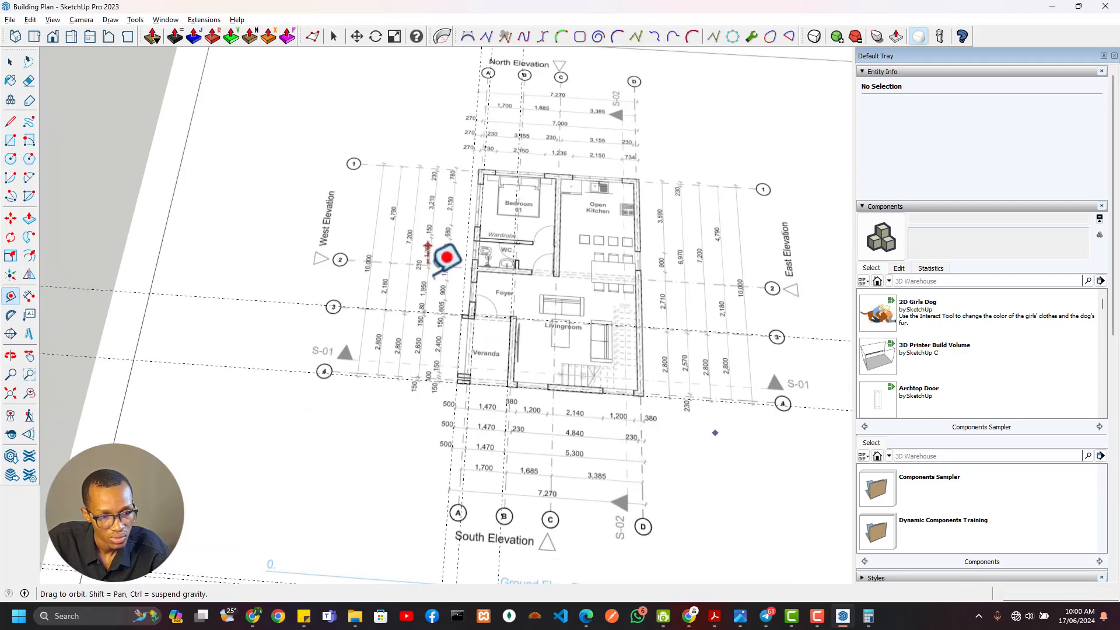
{"action": "middle_click_drag", "start_coordinate": [431, 273], "coordinate": [84, 87], "text": "shift"}
{"action": "middle_click_drag", "start_coordinate": [487, 339], "coordinate": [142, 243], "text": "shift"}
Erase the guide running along the northern pier's north edge
{"action": "scroll", "coordinate": [537, 350], "scroll_direction": "up", "scroll_amount": 5}
{"action": "key", "text": "e"}
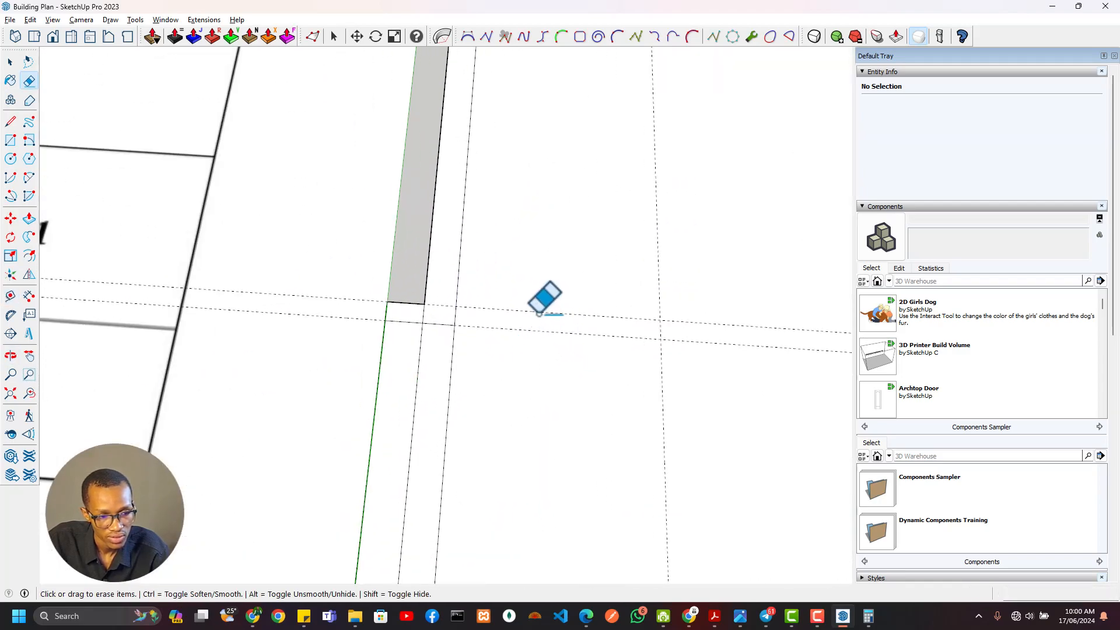
{"action": "scroll", "coordinate": [583, 385], "scroll_direction": "down", "scroll_amount": 3}
{"action": "scroll", "coordinate": [563, 333], "scroll_direction": "up", "scroll_amount": 3}
Add guides 230 mm east of the veranda's east guide and 230 mm north of the guide along the northern pier's south edge
{"action": "key", "text": "t"}
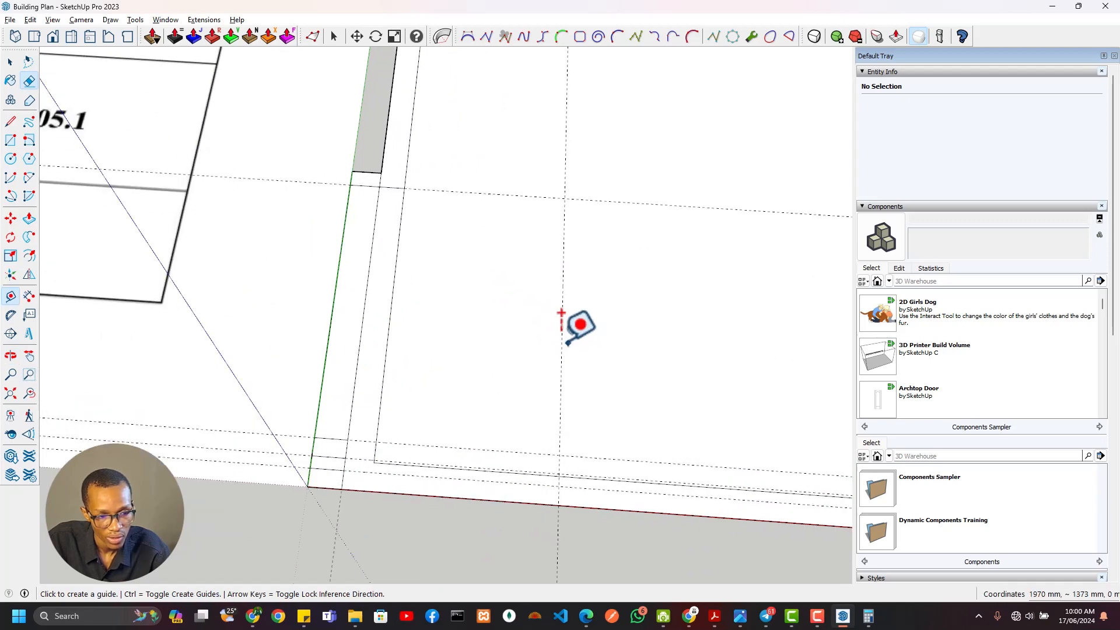
{"action": "left_click", "coordinate": [560, 394]}
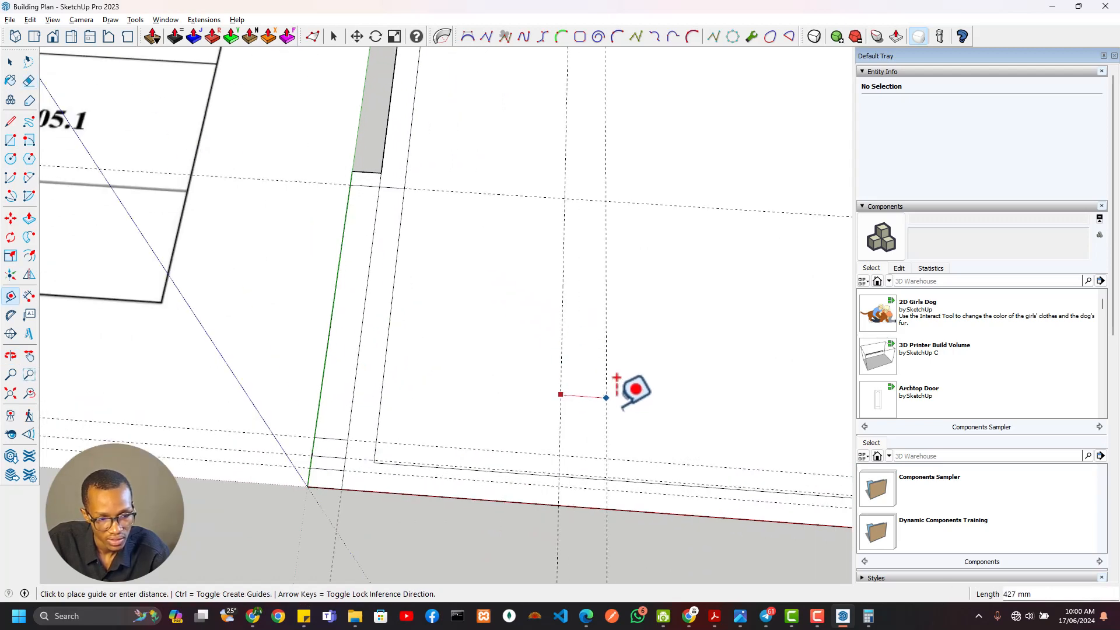
{"action": "type", "text": "230"}
{"action": "key", "text": "Return"}
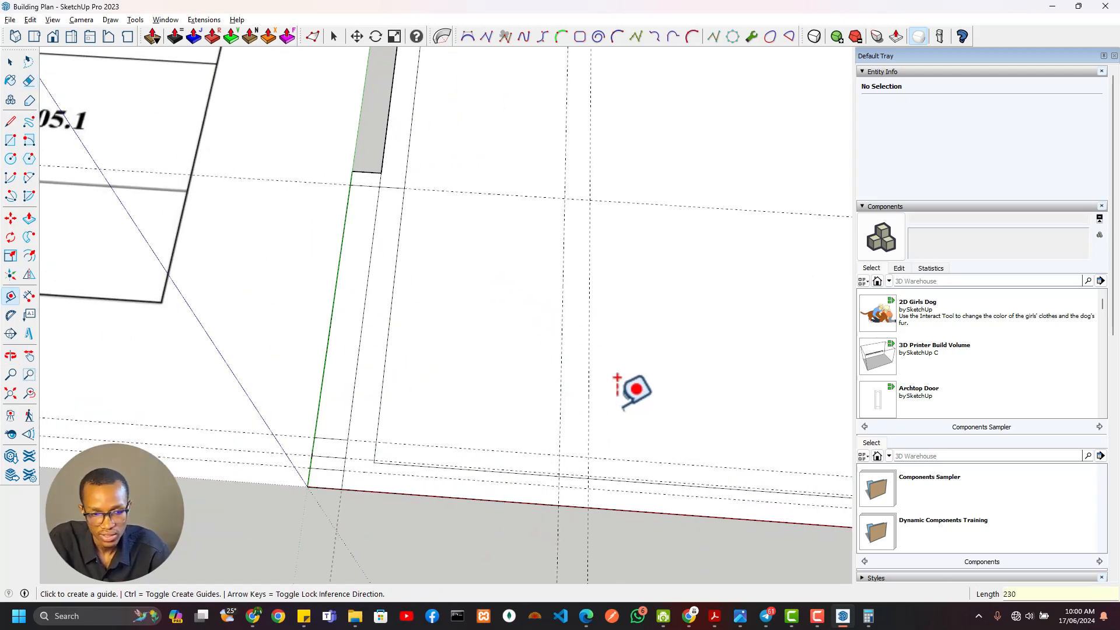
{"action": "left_click", "coordinate": [517, 195]}
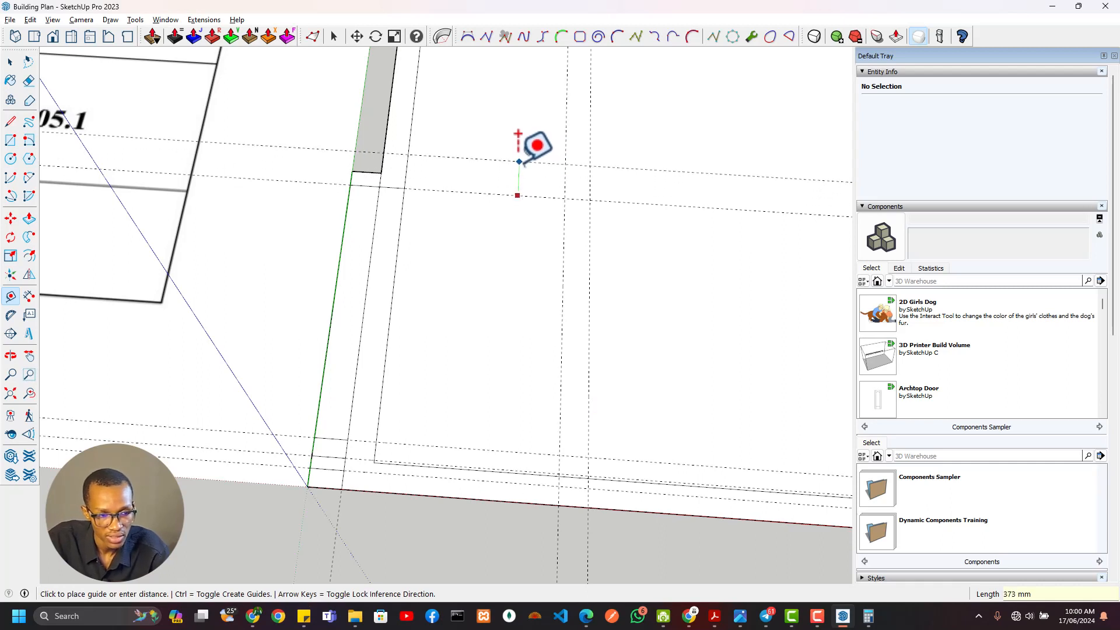
{"action": "type", "text": "230"}
{"action": "key", "text": "Return"}
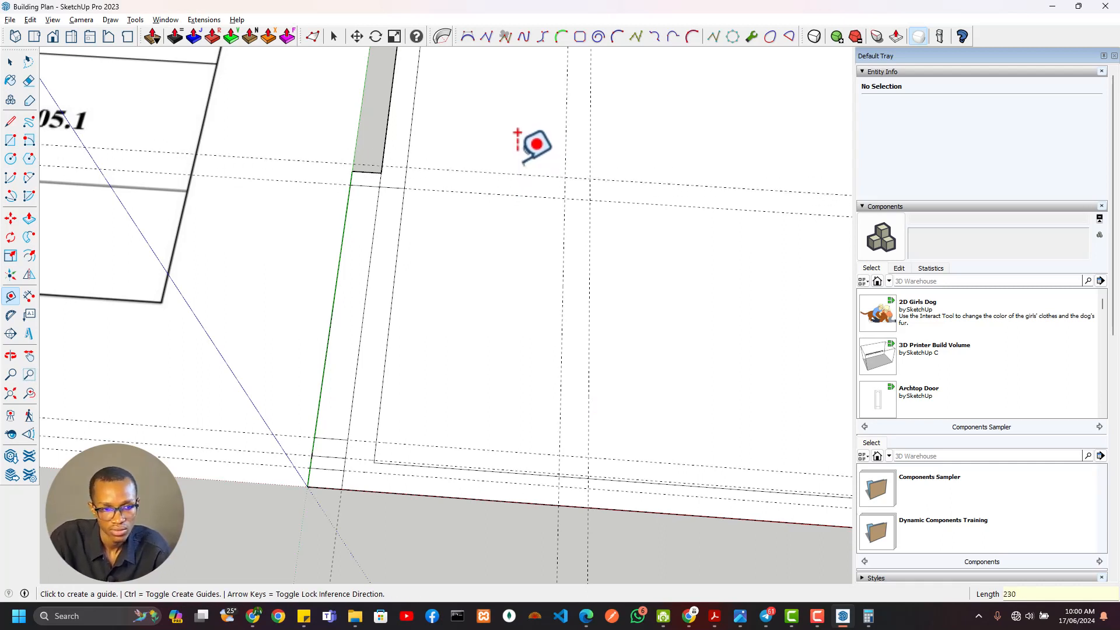
Draw 230 mm wide wall rectangles along the veranda's north and east sides, running the east one down to the outline's south edge
{"action": "key", "text": "r"}
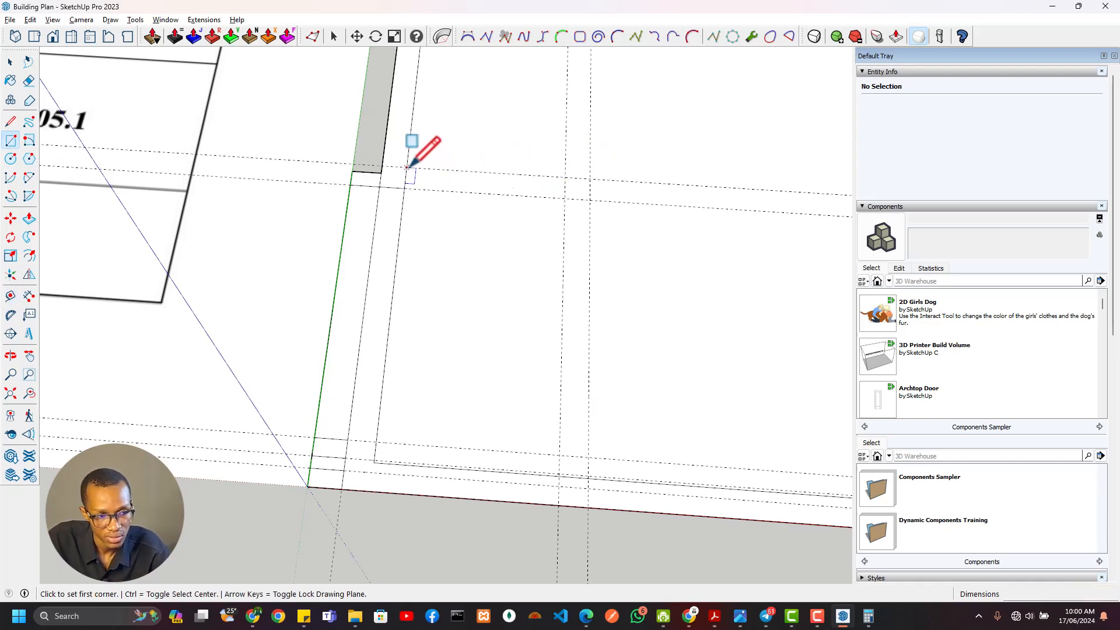
{"action": "left_click", "coordinate": [407, 167]}
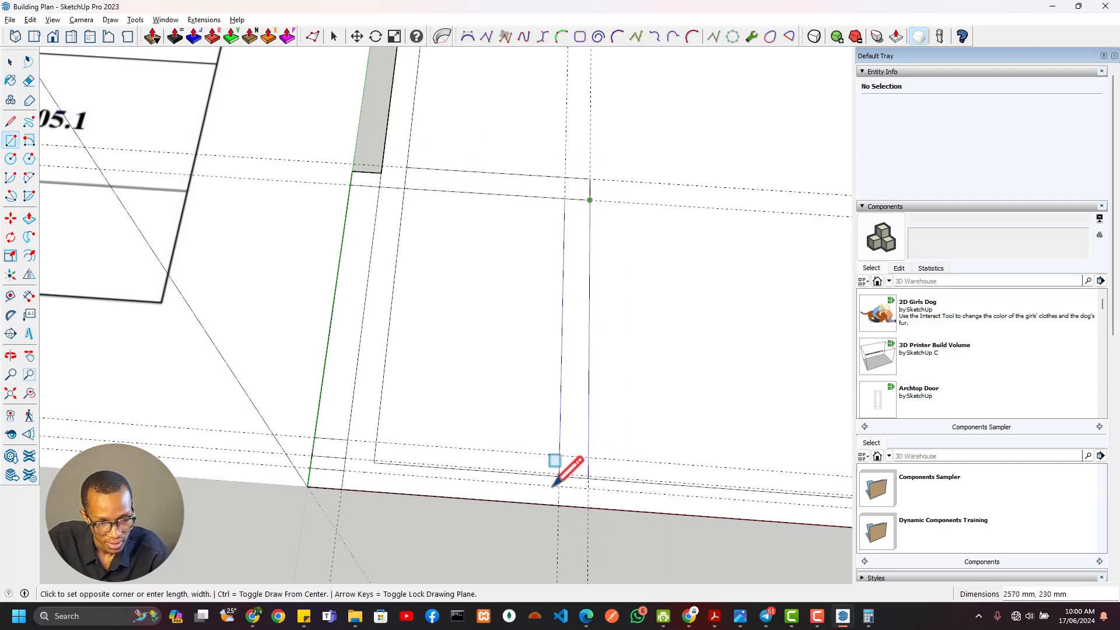
{"action": "left_click", "coordinate": [558, 505]}
{"action": "scroll", "coordinate": [582, 488], "scroll_direction": "down", "scroll_amount": 2}
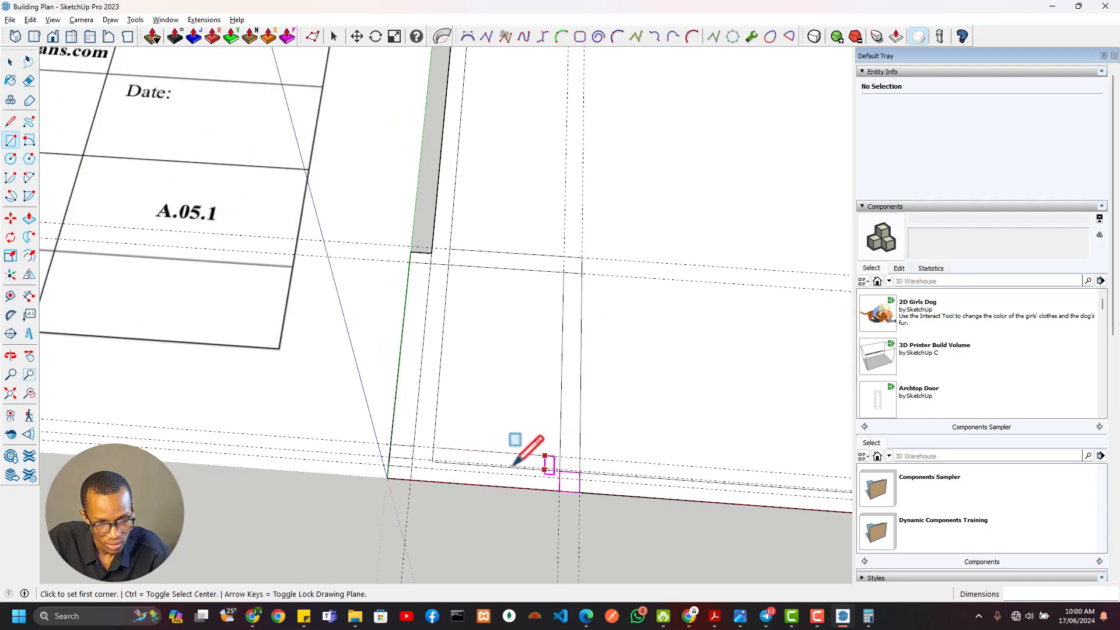
{"action": "mouse_move", "coordinate": [513, 466]}
{"action": "middle_mouse_down", "text": "shift"}
{"action": "mouse_move", "coordinate": [541, 403]}
{"action": "mouse_move", "coordinate": [533, 415]}
{"action": "middle_mouse_up", "text": "shift"}
Erase the offset wall edges inside the veranda, the crossing lines at the east wall's base and the southern pier guides
{"action": "key", "text": "e"}
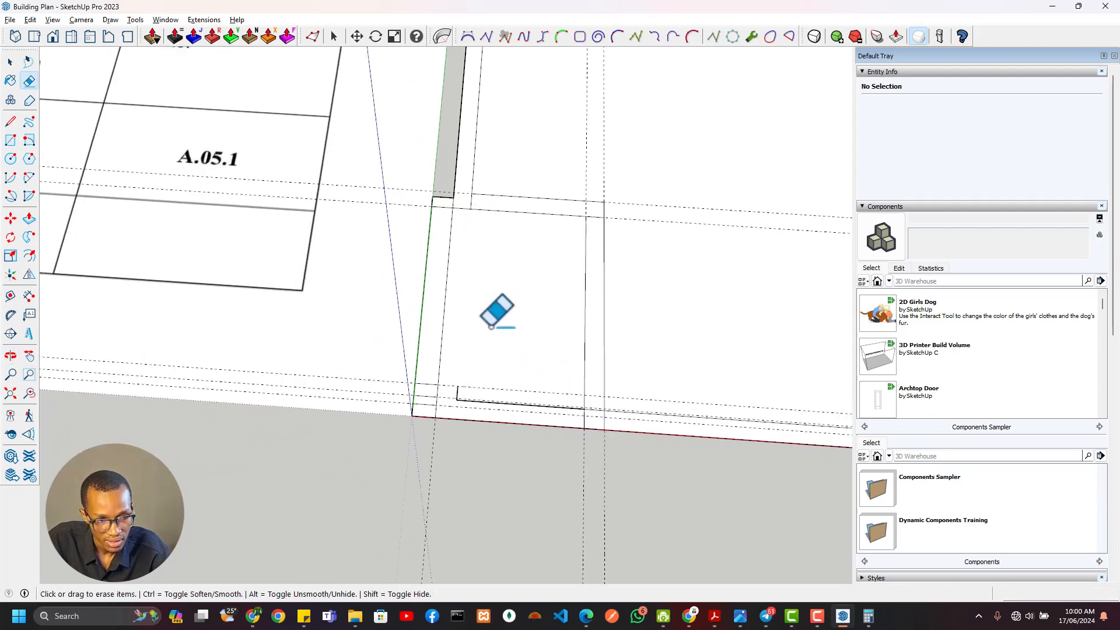
{"action": "scroll", "coordinate": [456, 400], "scroll_direction": "up", "scroll_amount": 3}
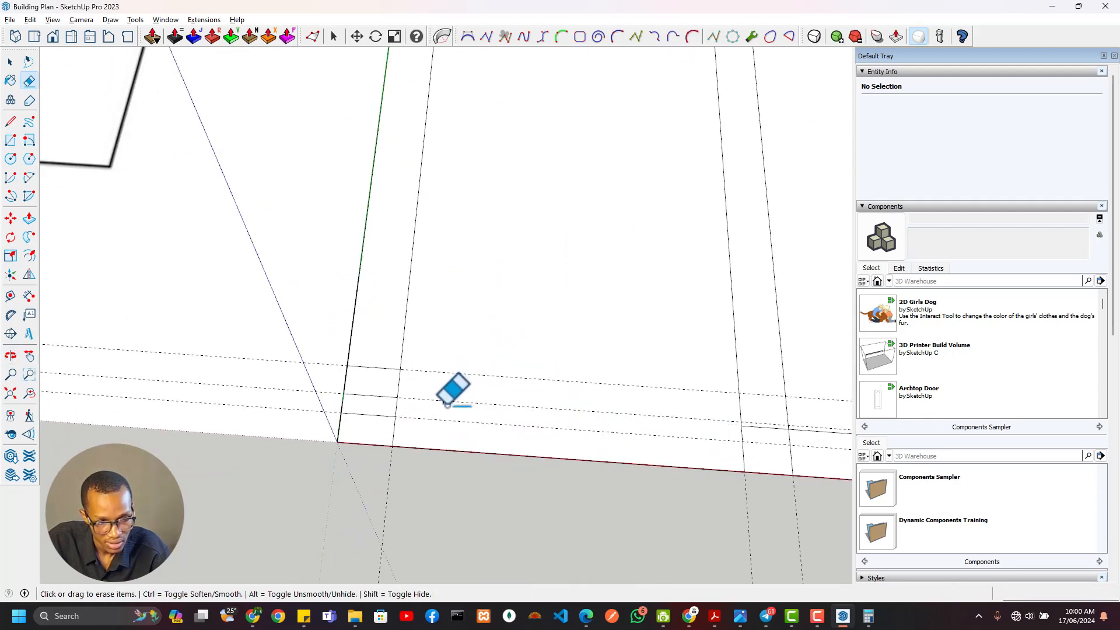
{"action": "scroll", "coordinate": [583, 393], "scroll_direction": "down", "scroll_amount": 2}
{"action": "middle_click_drag", "start_coordinate": [688, 412], "coordinate": [513, 425], "text": "shift"}
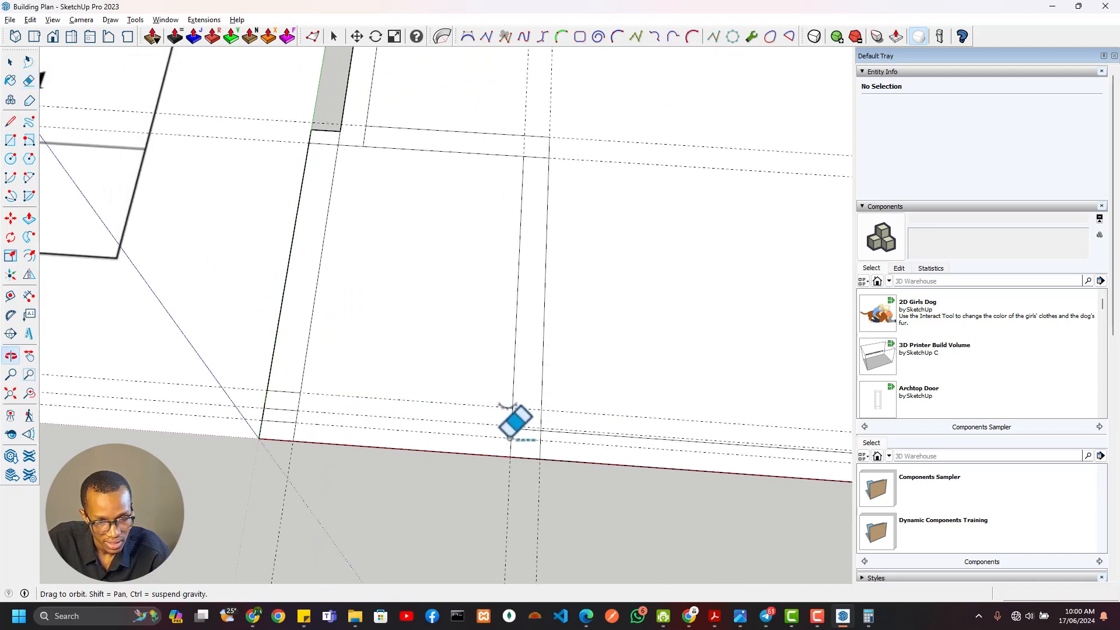
{"action": "scroll", "coordinate": [534, 443], "scroll_direction": "up", "scroll_amount": 2}
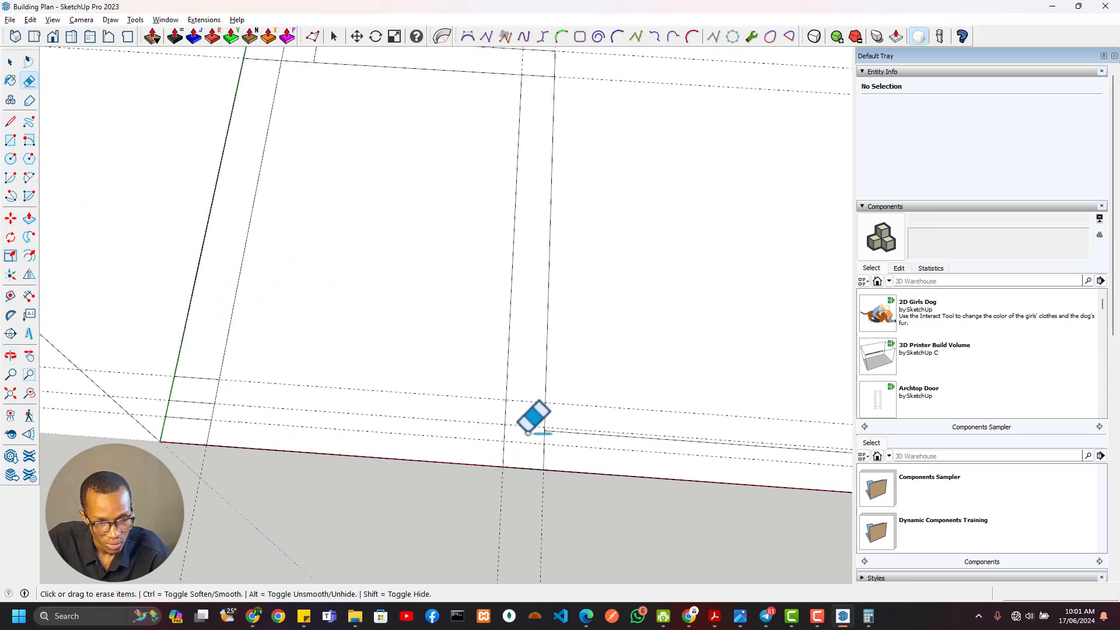
{"action": "scroll", "coordinate": [529, 424], "scroll_direction": "down", "scroll_amount": 3}
{"action": "middle_click_drag", "start_coordinate": [519, 419], "coordinate": [502, 447], "text": "shift"}
{"action": "scroll", "coordinate": [350, 426], "scroll_direction": "down", "scroll_amount": 3}
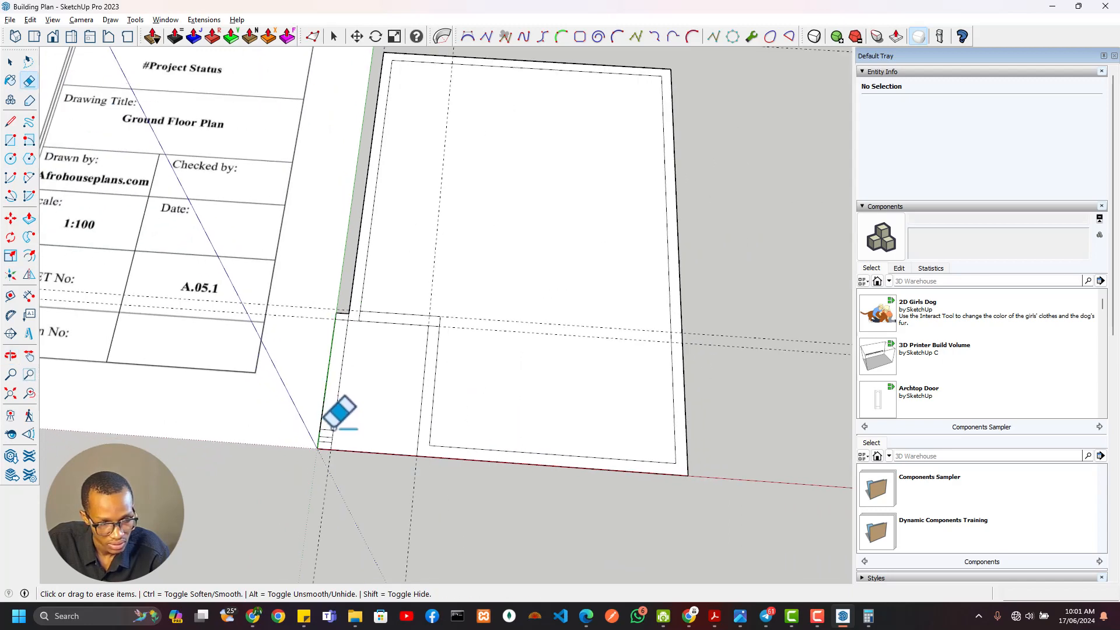
Erase the leftover segments where the veranda's north and east walls meet, and the guide along the northern pier's south edge
{"action": "scroll", "coordinate": [332, 434], "scroll_direction": "up", "scroll_amount": 5}
{"action": "scroll", "coordinate": [422, 255], "scroll_direction": "down", "scroll_amount": 2}
{"action": "middle_click_drag", "start_coordinate": [405, 313], "coordinate": [378, 469], "text": "shift"}
{"action": "scroll", "coordinate": [391, 209], "scroll_direction": "up", "scroll_amount": 2}
{"action": "middle_click_drag", "start_coordinate": [396, 256], "coordinate": [389, 327], "text": "shift"}
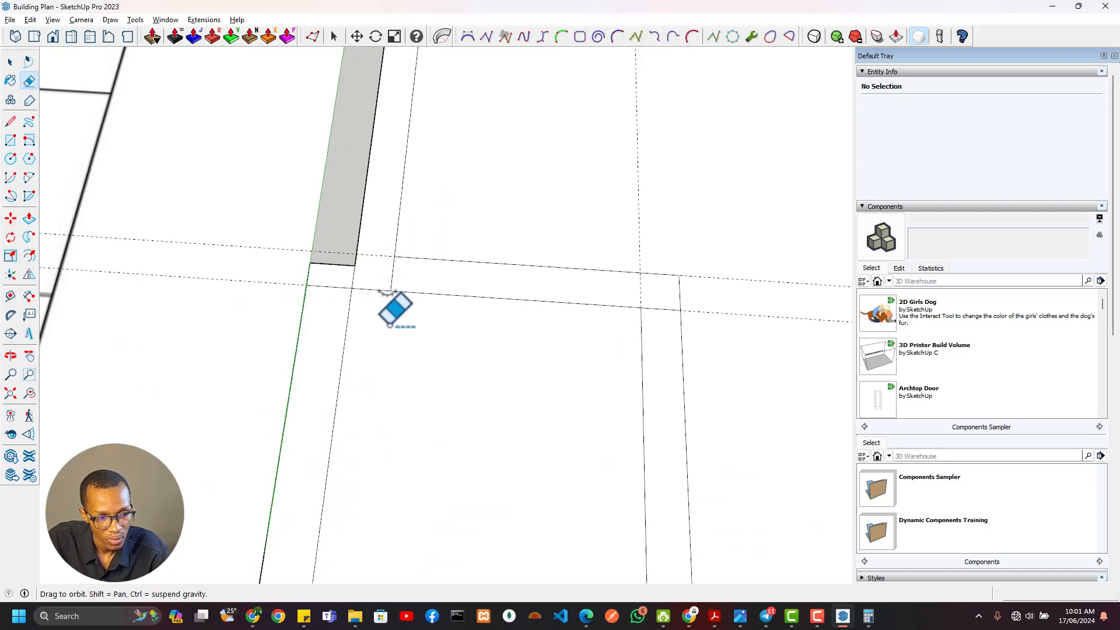
{"action": "scroll", "coordinate": [582, 341], "scroll_direction": "down", "scroll_amount": 3}
{"action": "middle_click_drag", "start_coordinate": [614, 361], "coordinate": [588, 301], "text": "shift"}
{"action": "left_click", "coordinate": [589, 302]}
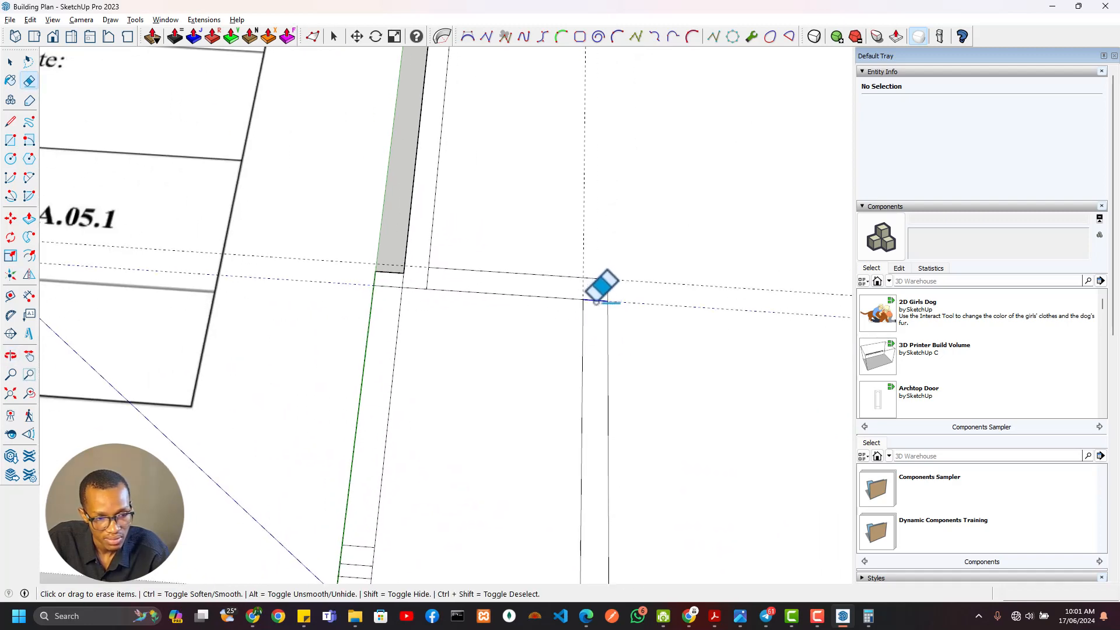
Select the joined wall face and compare its layout with the veranda and living room walls on the floor plan
{"action": "key", "text": "space"}
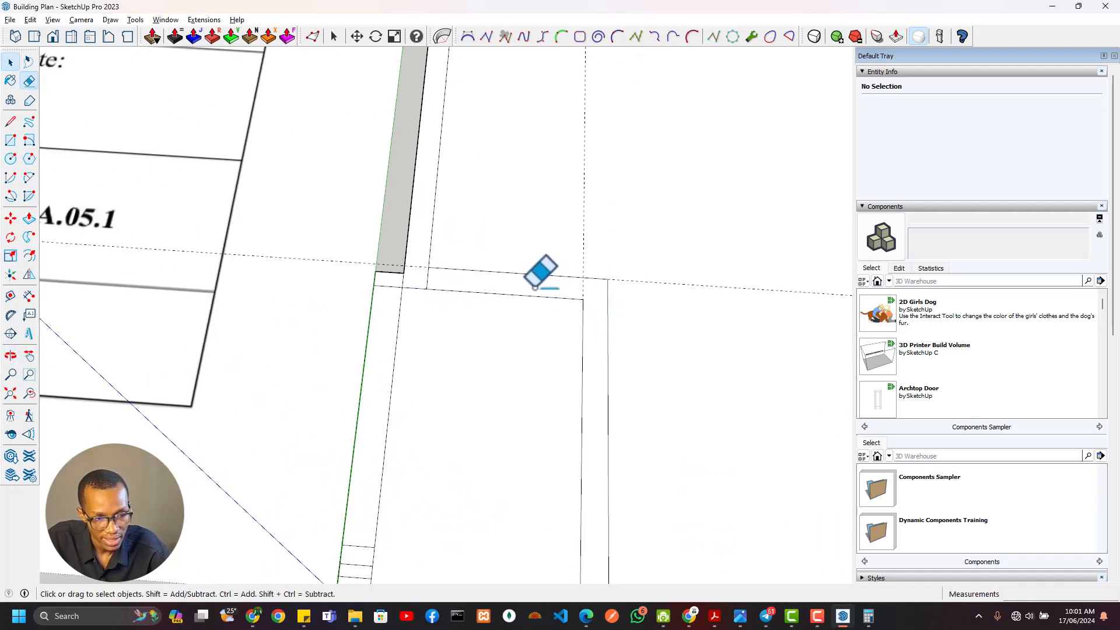
{"action": "left_click", "coordinate": [557, 287]}
{"action": "scroll", "coordinate": [585, 371], "scroll_direction": "down", "scroll_amount": 3}
{"action": "scroll", "coordinate": [583, 371], "scroll_direction": "down", "scroll_amount": 3}
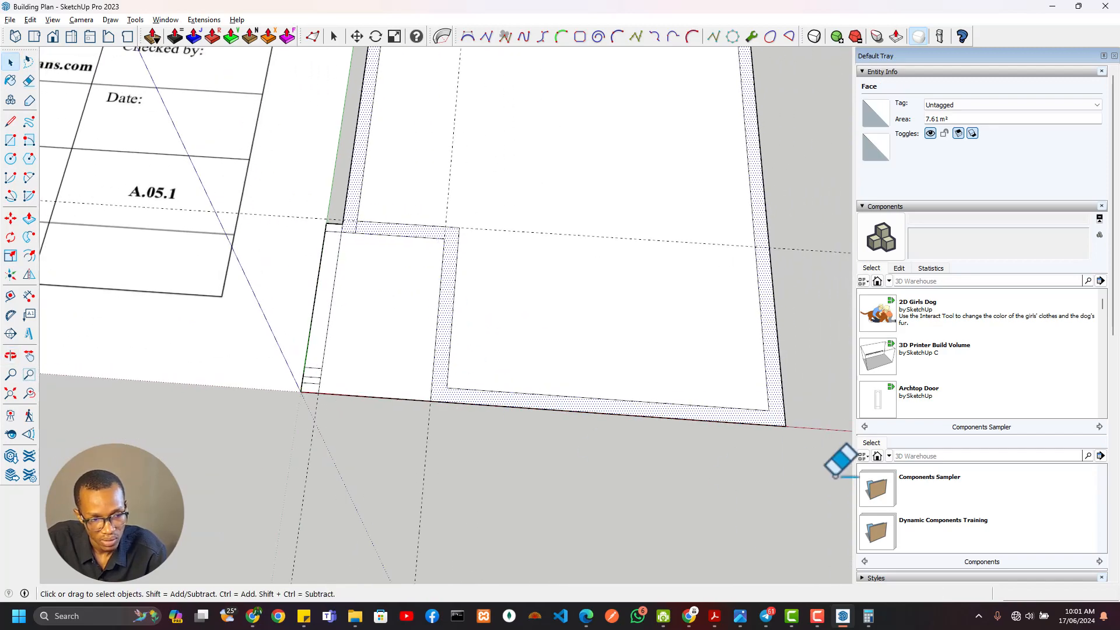
{"action": "scroll", "coordinate": [443, 232], "scroll_direction": "down", "scroll_amount": 3}
{"action": "mouse_move", "coordinate": [439, 268]}
{"action": "middle_mouse_down", "text": "shift"}
{"action": "mouse_move", "coordinate": [432, 276]}
{"action": "mouse_move", "coordinate": [781, 417]}
{"action": "middle_mouse_up", "text": "shift"}
{"action": "middle_click_drag", "start_coordinate": [465, 245], "coordinate": [660, 425], "text": "shift"}
{"action": "scroll", "coordinate": [315, 280], "scroll_direction": "up", "scroll_amount": 5}
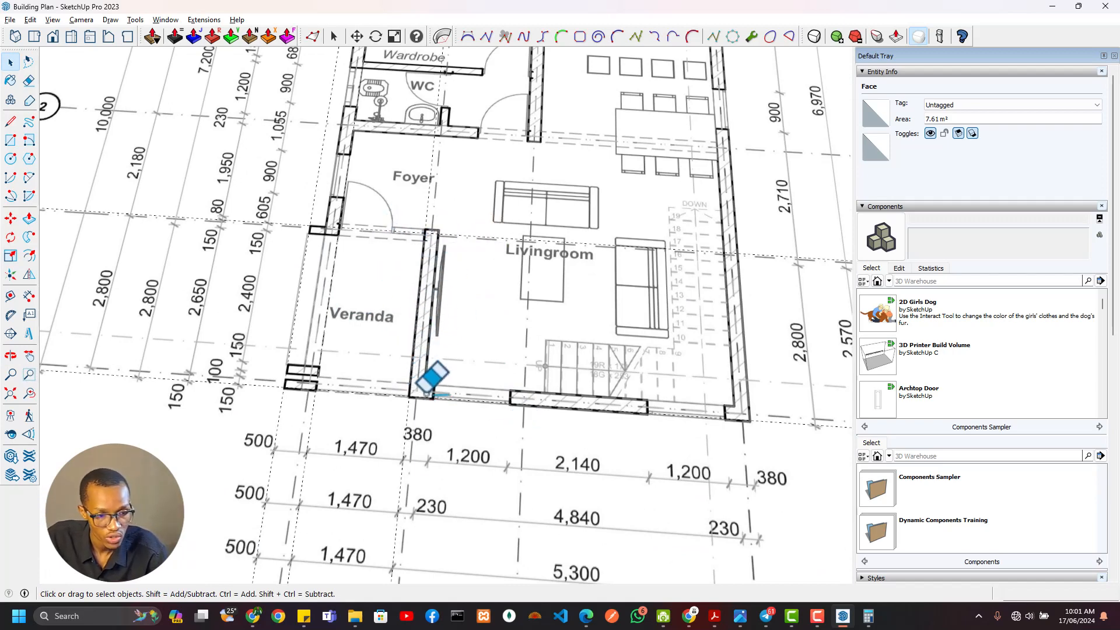
Place a guide about 370 mm east of the veranda east wall's outer guide, at the short wall return's end on the floor plan
{"action": "scroll", "coordinate": [620, 280], "scroll_direction": "down", "scroll_amount": 5}
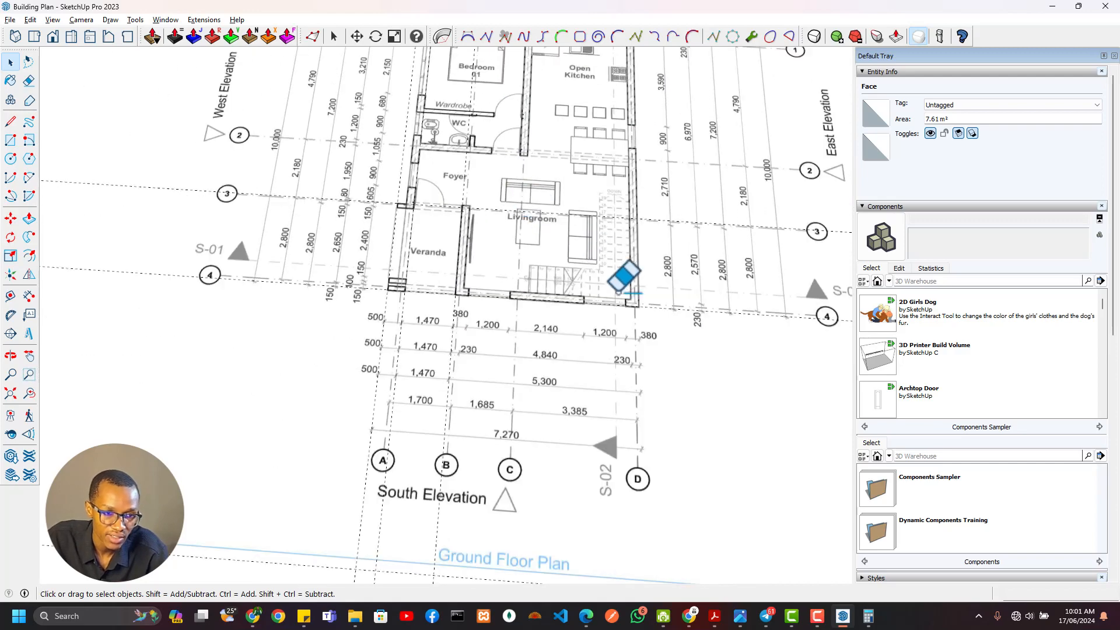
{"action": "scroll", "coordinate": [440, 237], "scroll_direction": "up", "scroll_amount": 3}
{"action": "scroll", "coordinate": [357, 225], "scroll_direction": "up", "scroll_amount": 3}
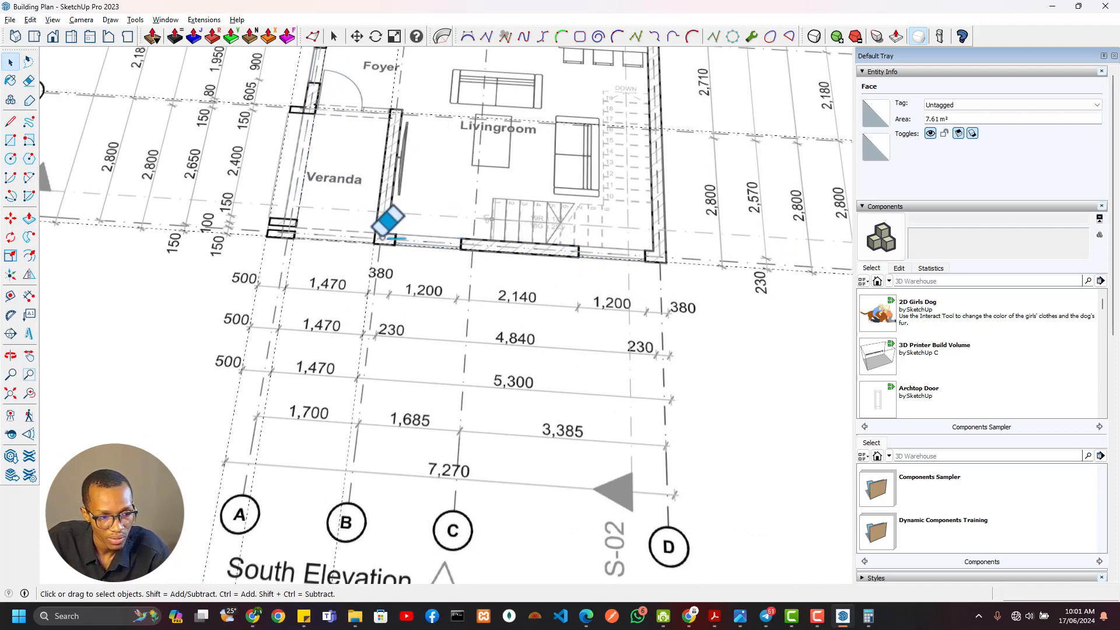
{"action": "scroll", "coordinate": [386, 222], "scroll_direction": "up", "scroll_amount": 5}
{"action": "key", "text": "t"}
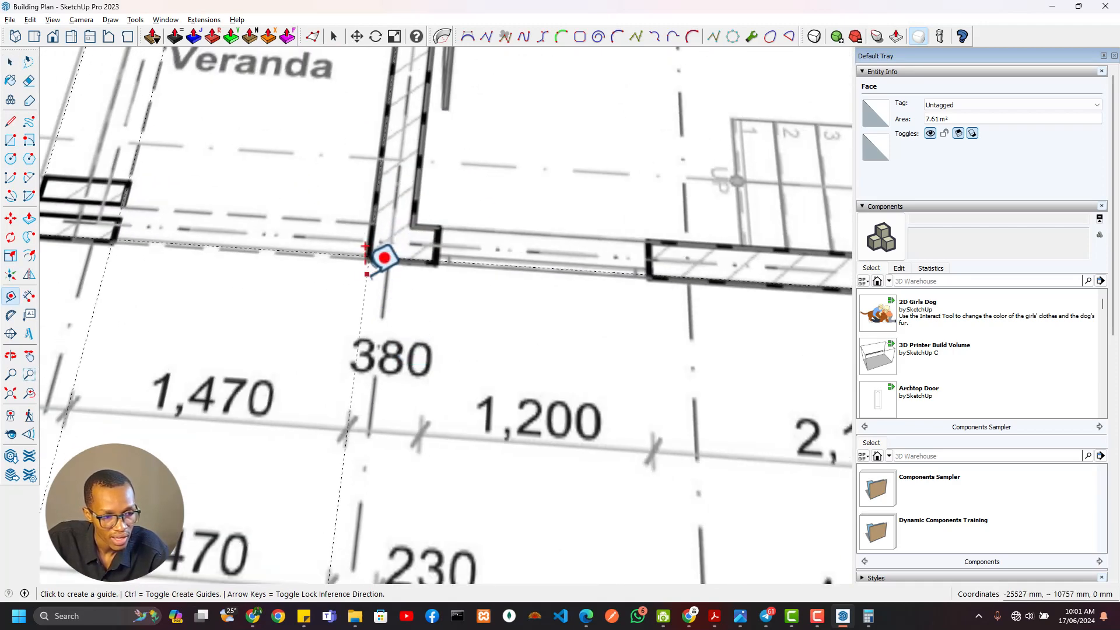
{"action": "left_click", "coordinate": [366, 273]}
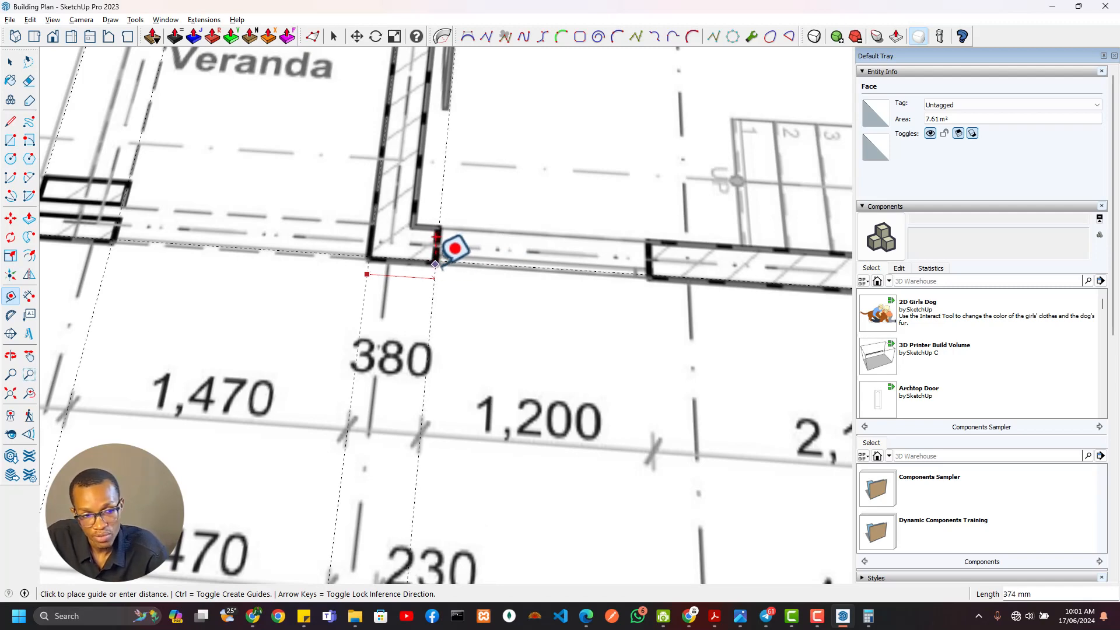
{"action": "right_click", "coordinate": [448, 300]}
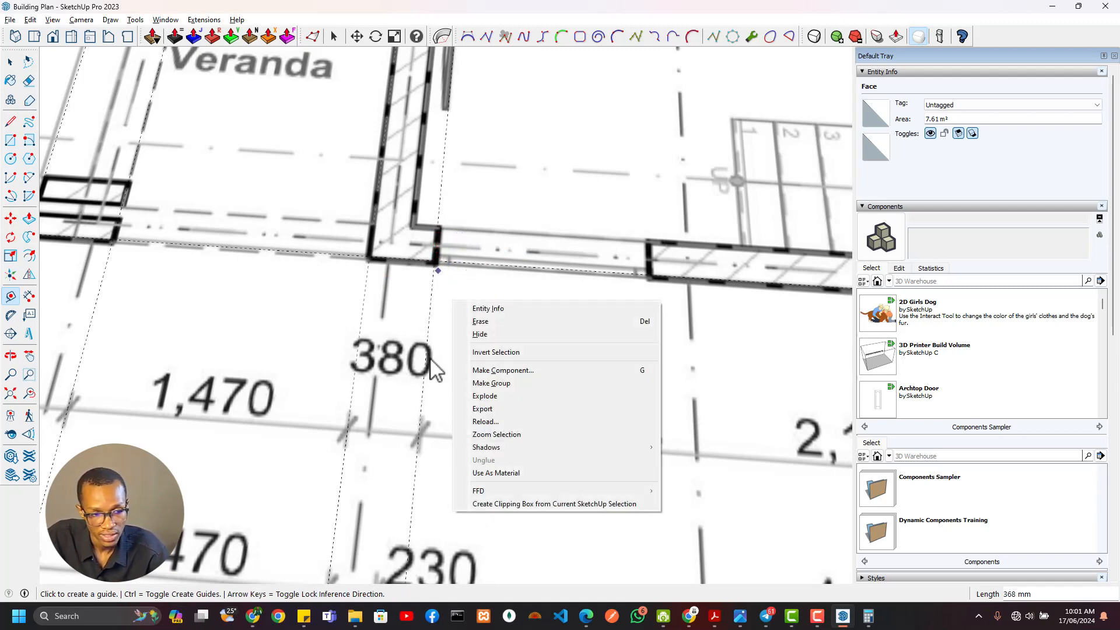
{"action": "key", "text": "Escape"}
{"action": "key", "text": "alt+Tab"}
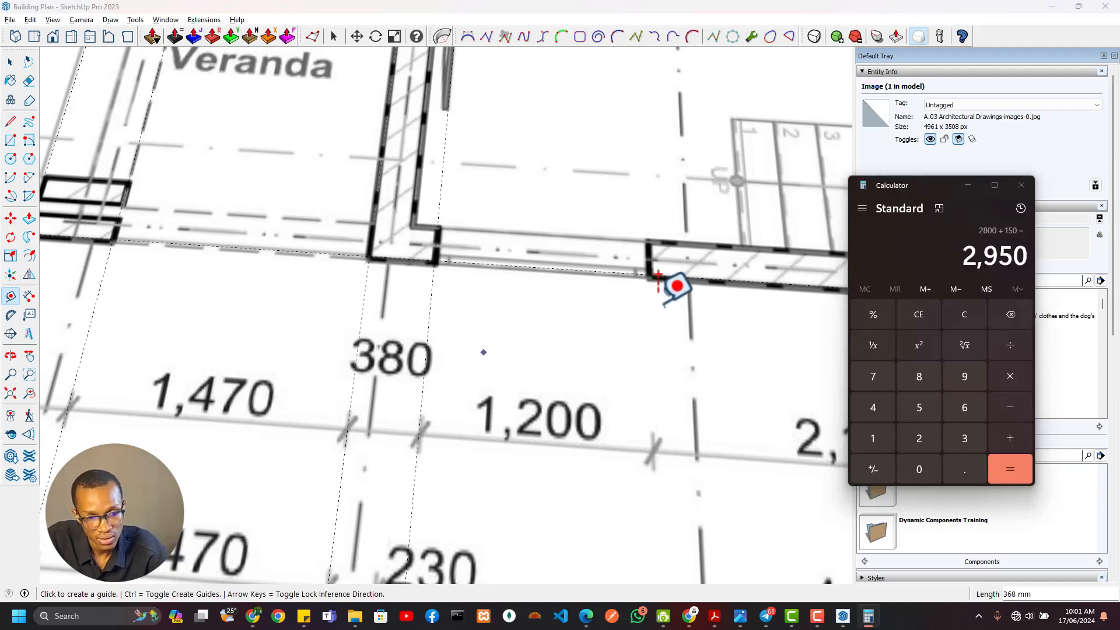
{"action": "left_click", "coordinate": [704, 7]}
{"action": "scroll", "coordinate": [586, 300], "scroll_direction": "down", "scroll_amount": 5}
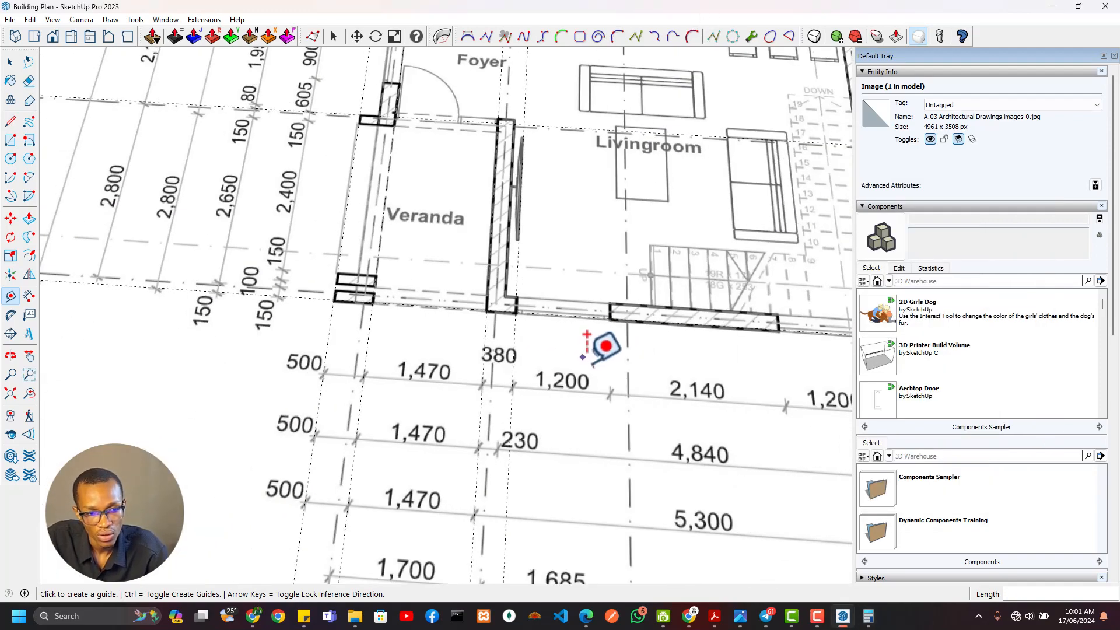
{"action": "key", "text": "alt+Tab"}
{"action": "left_click", "coordinate": [292, 187]}
{"action": "scroll", "coordinate": [458, 261], "scroll_direction": "down", "scroll_amount": 8}
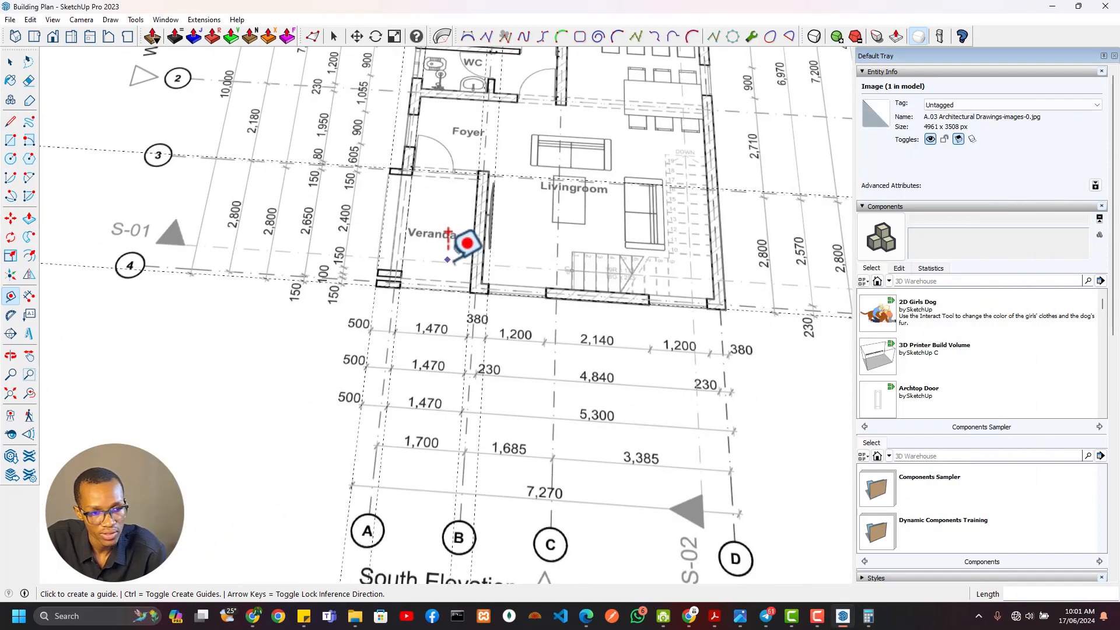
{"action": "middle_click_drag", "start_coordinate": [633, 323], "coordinate": [17, 205], "text": "shift"}
{"action": "scroll", "coordinate": [525, 402], "scroll_direction": "up", "scroll_amount": 6}
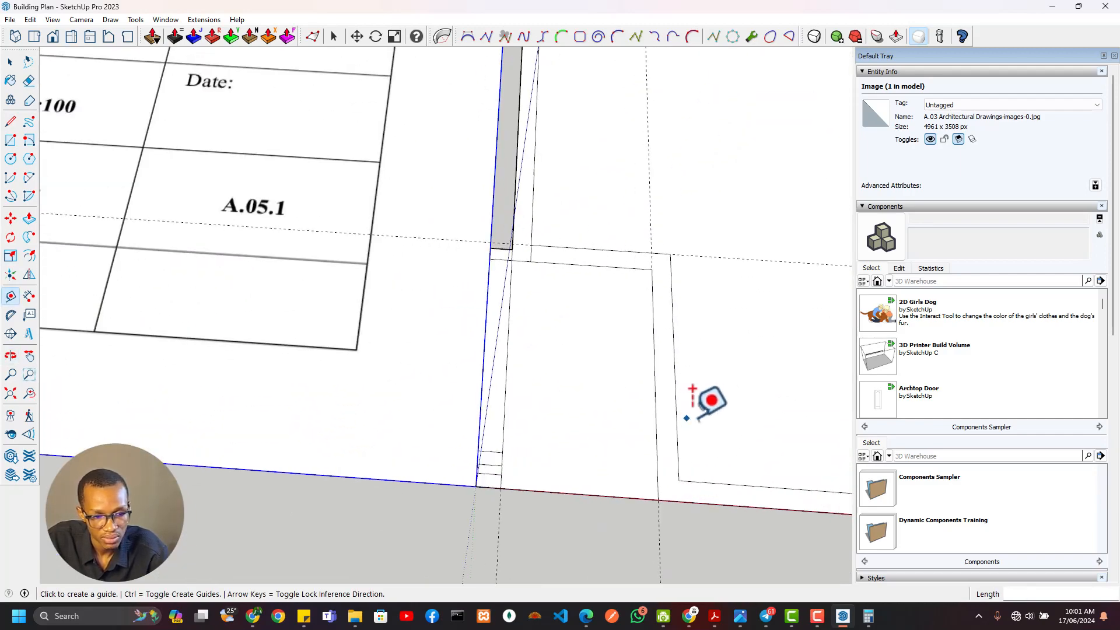
{"action": "middle_click_drag", "start_coordinate": [607, 406], "coordinate": [396, 384], "text": "shift"}
{"action": "left_click", "coordinate": [477, 348]}
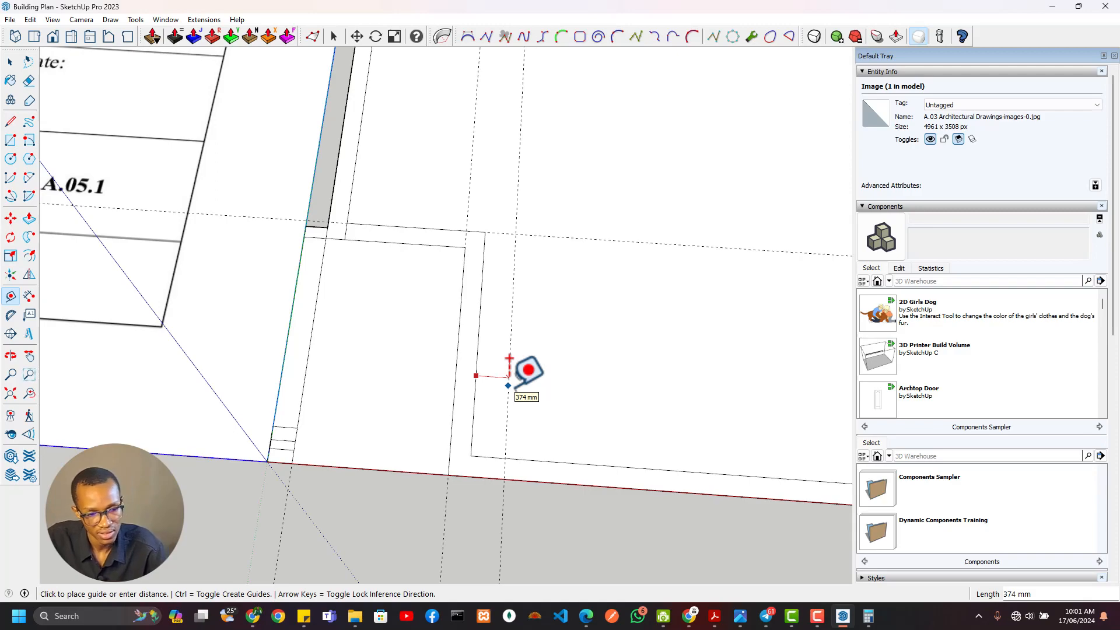
{"action": "key", "text": "Escape"}
In the traced outline, place a guide 380 mm from the veranda east wall's west face and draw a line there across the south wall
{"action": "scroll", "coordinate": [362, 328], "scroll_direction": "down", "scroll_amount": 6}
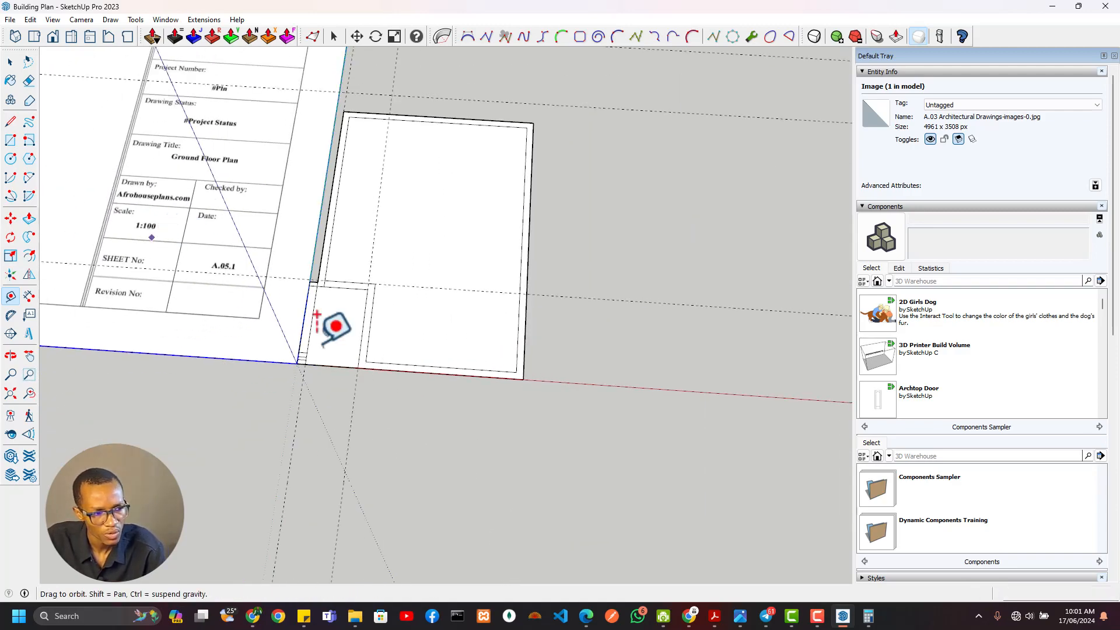
{"action": "middle_click_drag", "start_coordinate": [322, 343], "coordinate": [810, 595], "text": "shift"}
{"action": "scroll", "coordinate": [96, 247], "scroll_direction": "up", "scroll_amount": 6}
{"action": "scroll", "coordinate": [457, 430], "scroll_direction": "down", "scroll_amount": 3}
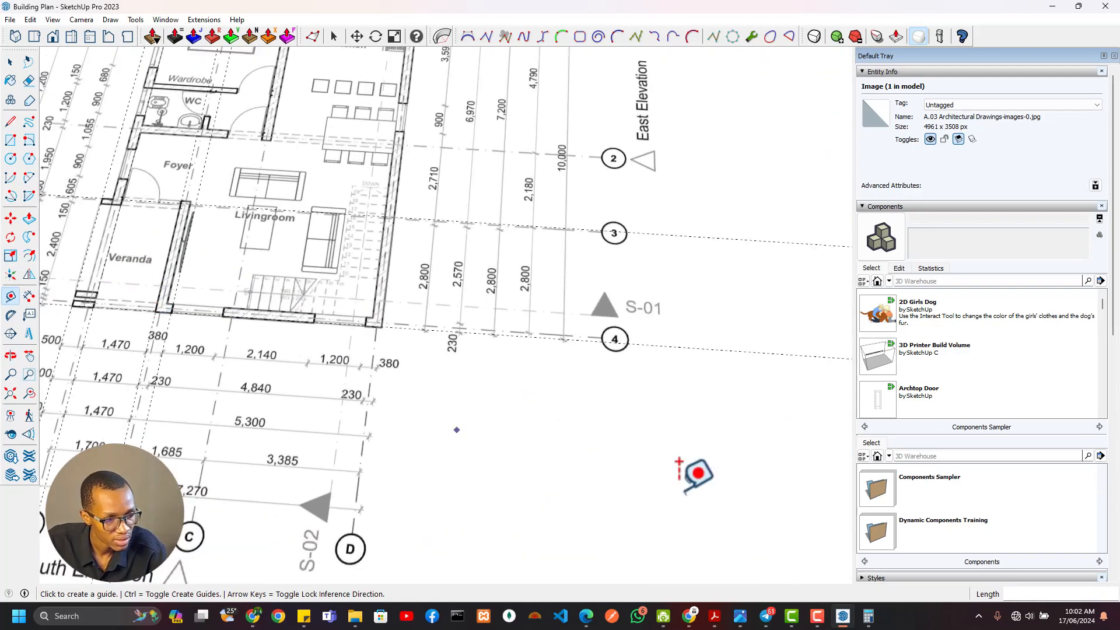
{"action": "middle_click_drag", "start_coordinate": [717, 475], "coordinate": [206, 221], "text": "shift"}
{"action": "scroll", "coordinate": [655, 445], "scroll_direction": "up", "scroll_amount": 2}
{"action": "middle_click_drag", "start_coordinate": [654, 445], "coordinate": [425, 325], "text": "shift"}
{"action": "scroll", "coordinate": [395, 330], "scroll_direction": "up", "scroll_amount": 4}
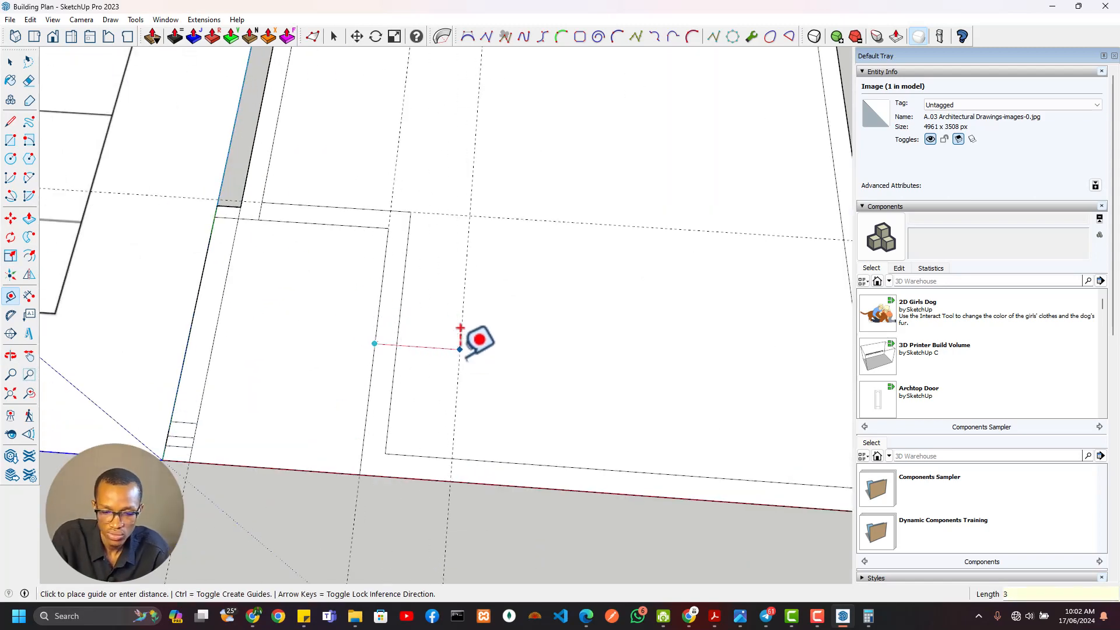
{"action": "scroll", "coordinate": [408, 446], "scroll_direction": "up", "scroll_amount": 1}
{"action": "key", "text": "l"}
{"action": "left_click", "coordinate": [399, 455]}
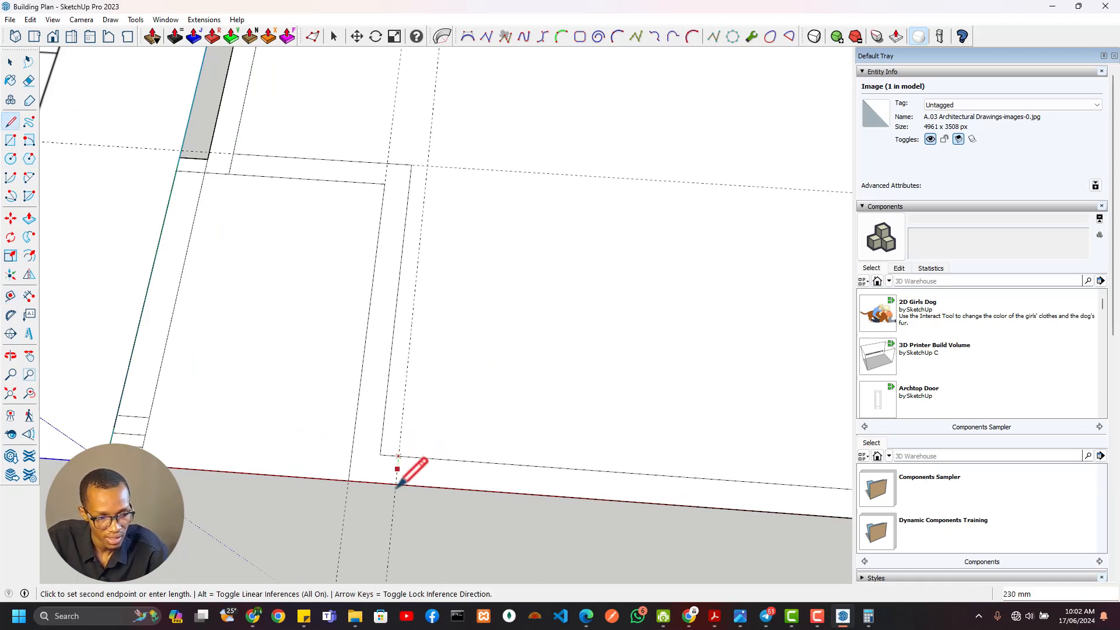
Offset a guide 1200 mm east of the wall return's end and draw a line across the south wall at that guide
{"action": "scroll", "coordinate": [413, 489], "scroll_direction": "down", "scroll_amount": 1}
{"action": "key", "text": "t"}
{"action": "left_click", "coordinate": [404, 418]}
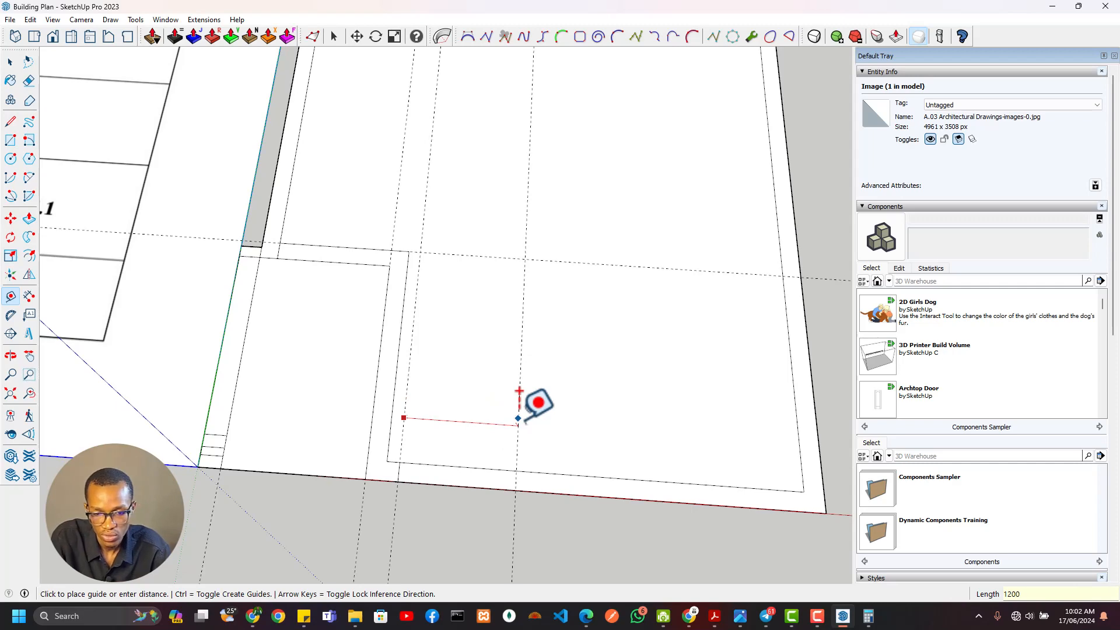
{"action": "key", "text": "l"}
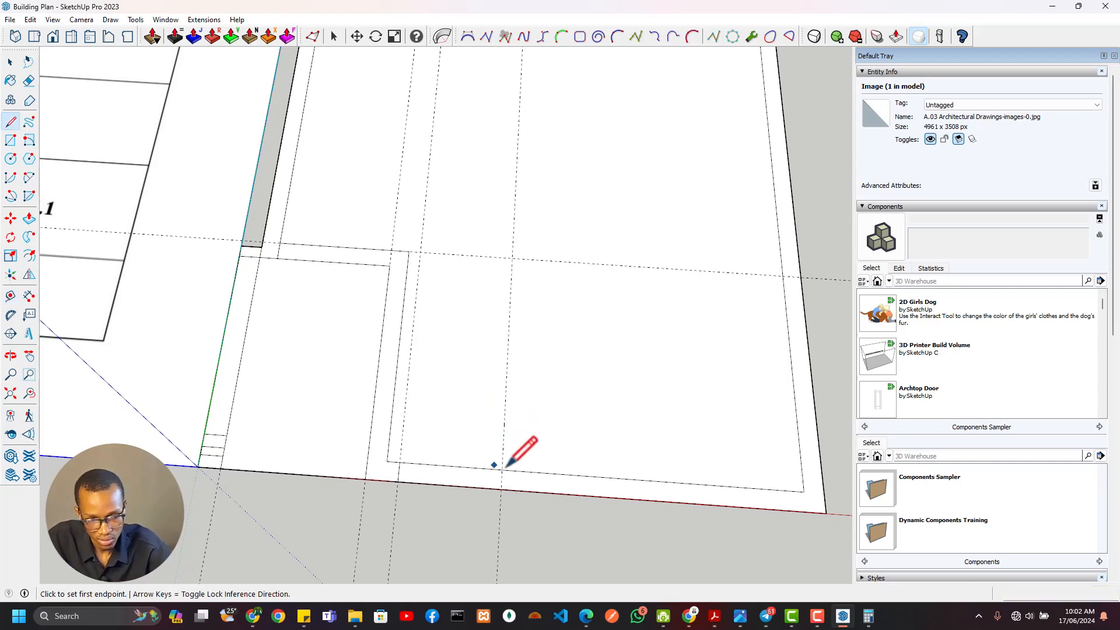
{"action": "left_click", "coordinate": [501, 469]}
{"action": "left_click", "coordinate": [501, 489]}
Check the remaining wall and window dimensions along the south side of the floor plan
{"action": "scroll", "coordinate": [491, 446], "scroll_direction": "down", "scroll_amount": 5}
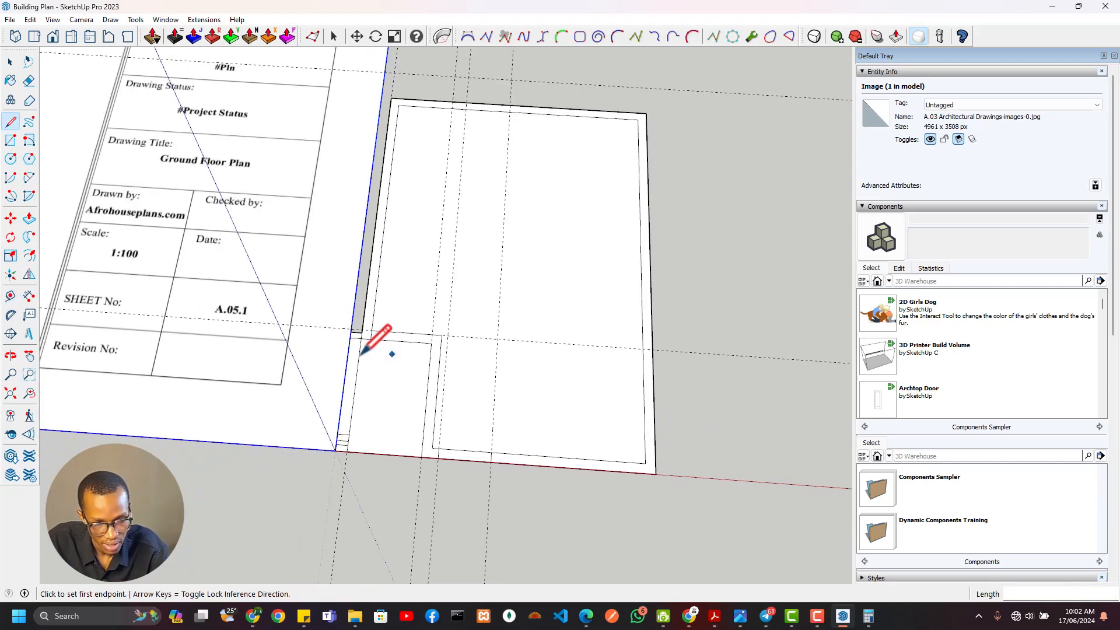
{"action": "mouse_move", "coordinate": [204, 293]}
{"action": "middle_mouse_down", "text": "shift"}
{"action": "mouse_move", "coordinate": [514, 406]}
{"action": "mouse_move", "coordinate": [635, 477]}
{"action": "middle_mouse_up", "text": "shift"}
{"action": "scroll", "coordinate": [390, 226], "scroll_direction": "up", "scroll_amount": 5}
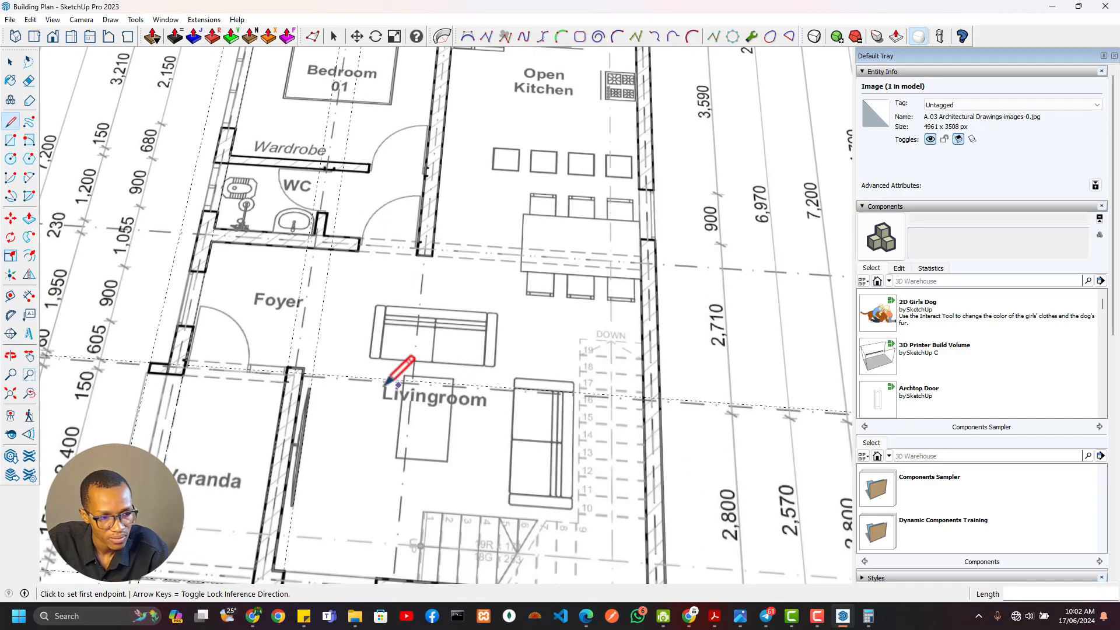
{"action": "scroll", "coordinate": [383, 388], "scroll_direction": "down", "scroll_amount": 3}
{"action": "middle_click_drag", "start_coordinate": [396, 525], "coordinate": [417, 383], "text": "shift"}
{"action": "scroll", "coordinate": [411, 373], "scroll_direction": "up", "scroll_amount": 1}
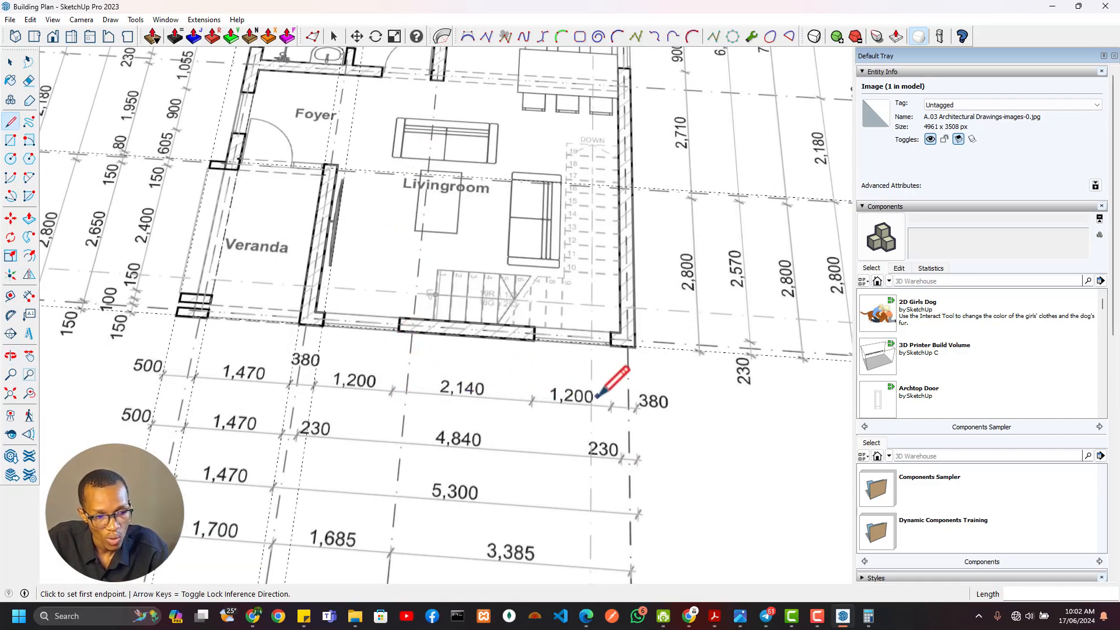
{"action": "scroll", "coordinate": [596, 397], "scroll_direction": "down", "scroll_amount": 1}
{"action": "scroll", "coordinate": [602, 400], "scroll_direction": "down", "scroll_amount": 4}
{"action": "middle_click_drag", "start_coordinate": [714, 416], "coordinate": [295, 328], "text": "shift"}
{"action": "middle_click_drag", "start_coordinate": [686, 382], "coordinate": [203, 255], "text": "shift"}
{"action": "middle_click_drag", "start_coordinate": [600, 392], "coordinate": [397, 245], "text": "shift"}
{"action": "scroll", "coordinate": [481, 403], "scroll_direction": "up", "scroll_amount": 3}
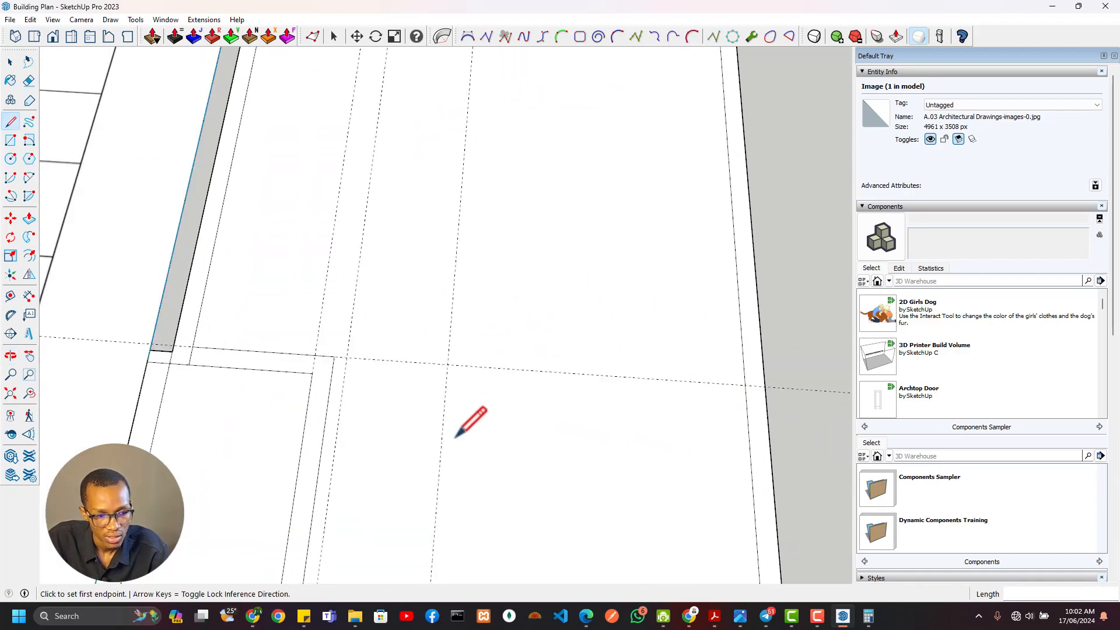
Add a guide 2140 mm east of the first window opening and another guide 1200 mm beyond it
{"action": "key", "text": "t"}
{"action": "middle_click_drag", "start_coordinate": [455, 437], "coordinate": [412, 283], "text": "shift"}
{"action": "left_click", "coordinate": [368, 334]}
{"action": "left_click", "coordinate": [369, 335]}
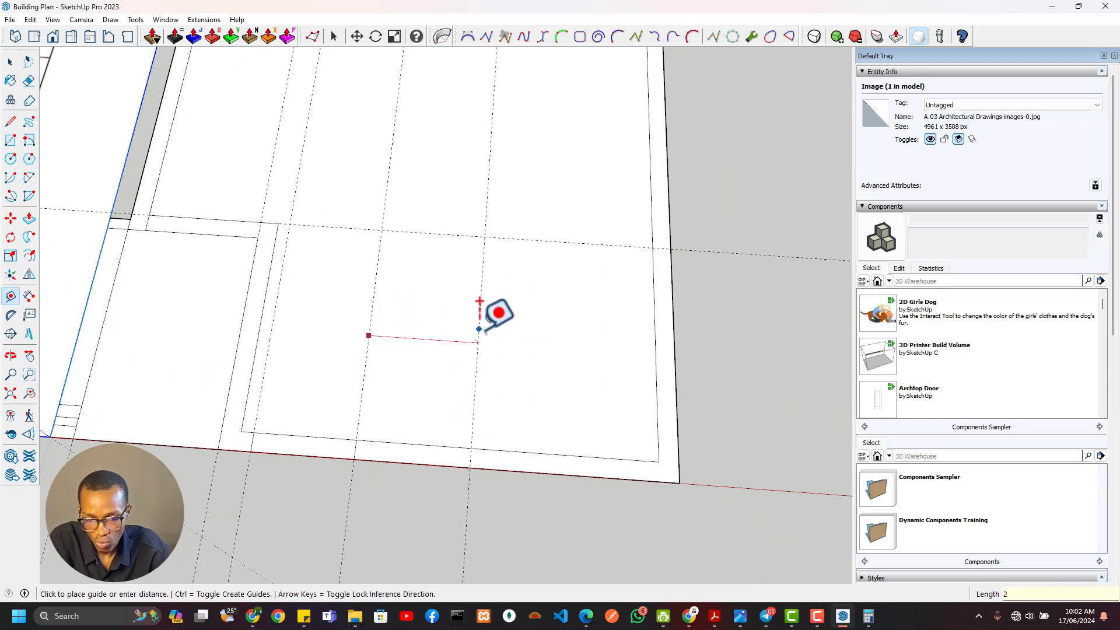
{"action": "key", "text": "Return"}
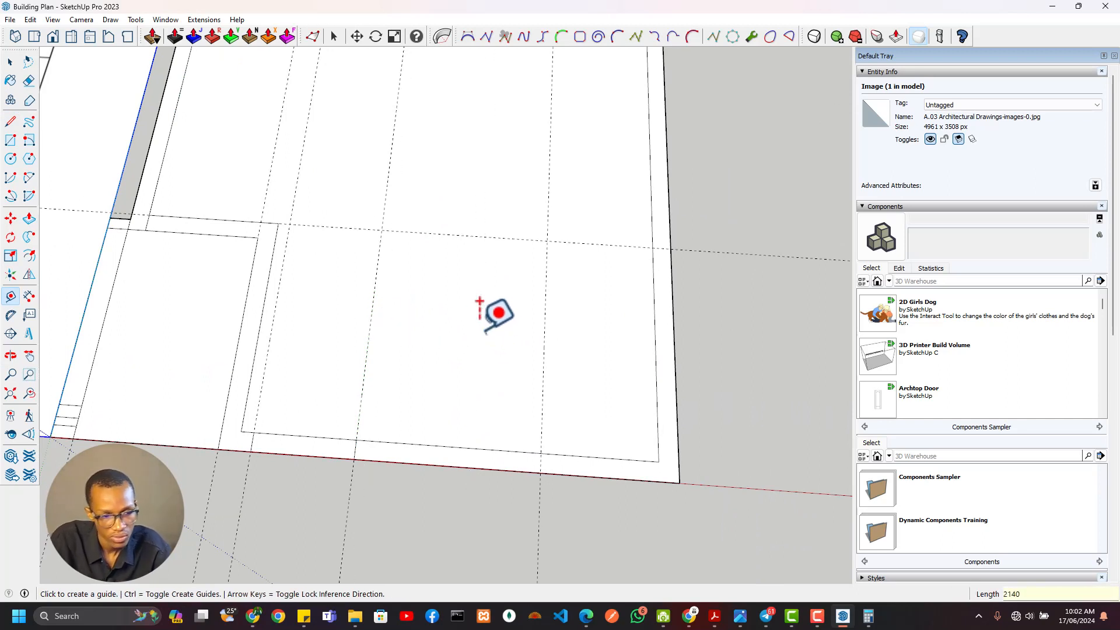
{"action": "left_click", "coordinate": [543, 338]}
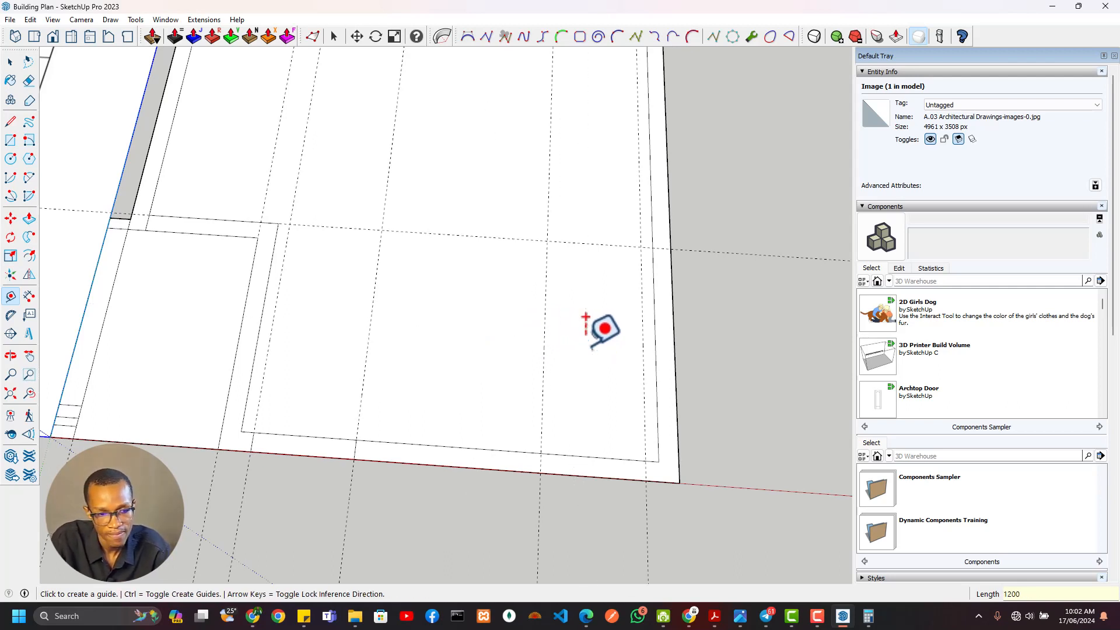
Draw a 1200 by 230 mm rectangle across the south wall between the last two guides for the eastern window opening
{"action": "key", "text": "r"}
{"action": "left_click", "coordinate": [540, 453]}
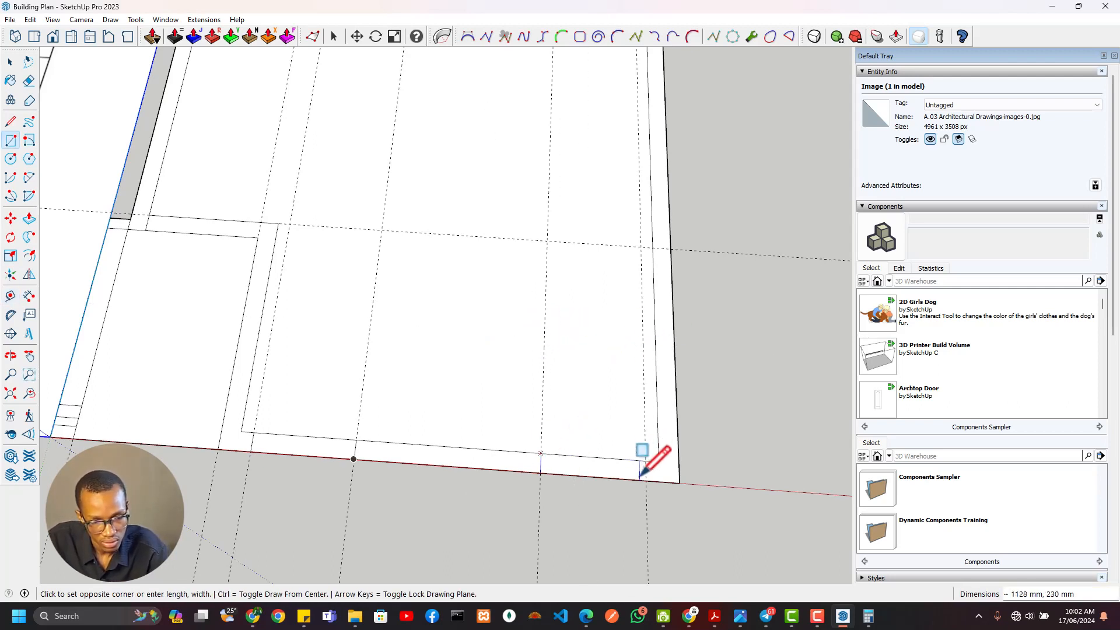
{"action": "key", "text": "e"}
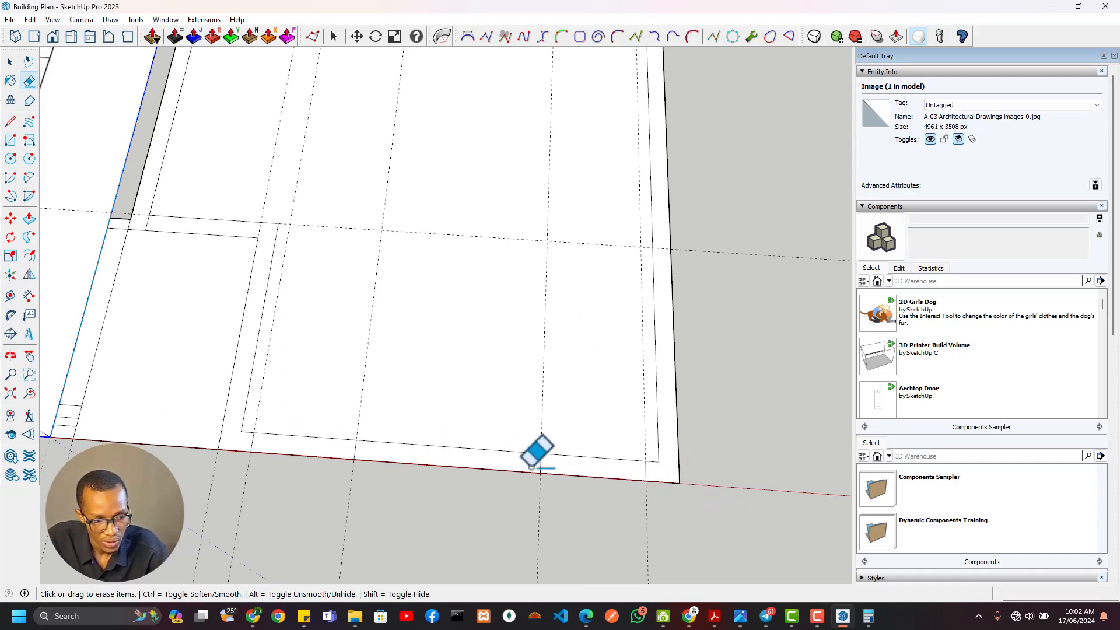
{"action": "mouse_move", "coordinate": [529, 467]}
{"action": "middle_mouse_down"}
{"action": "mouse_move", "coordinate": [667, 467]}
{"action": "mouse_move", "coordinate": [761, 520]}
{"action": "middle_mouse_up"}
Examine the east wall's opening and segment dimensions on the floor plan and compare them with the traced outline
{"action": "scroll", "coordinate": [642, 454], "scroll_direction": "down", "scroll_amount": 6}
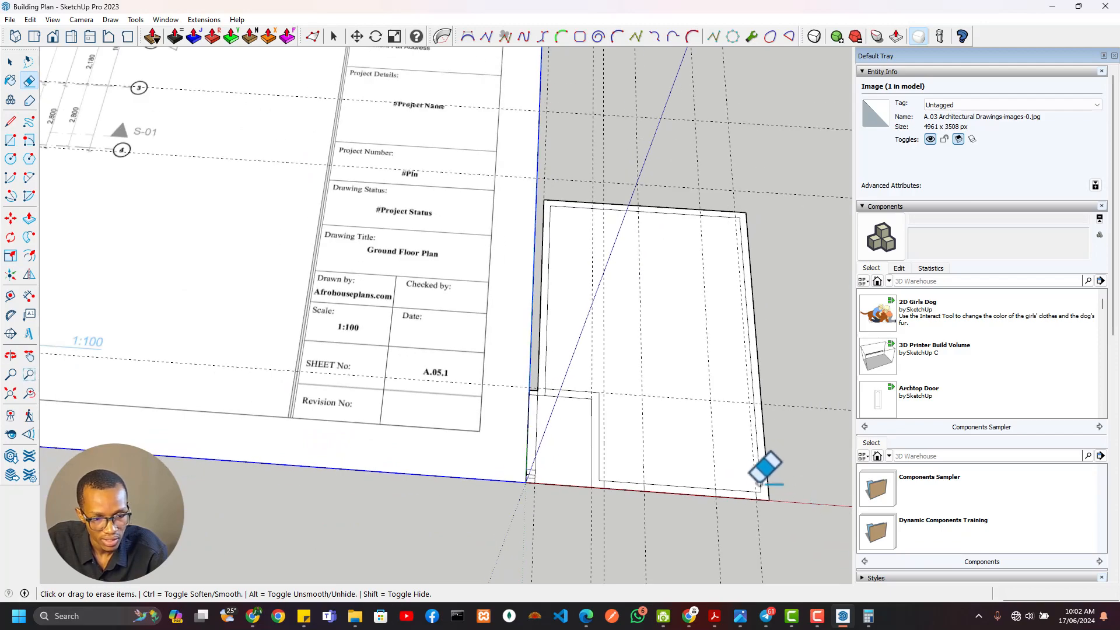
{"action": "scroll", "coordinate": [414, 301], "scroll_direction": "down", "scroll_amount": 2}
{"action": "scroll", "coordinate": [408, 263], "scroll_direction": "up", "scroll_amount": 3}
{"action": "scroll", "coordinate": [322, 274], "scroll_direction": "up", "scroll_amount": 5}
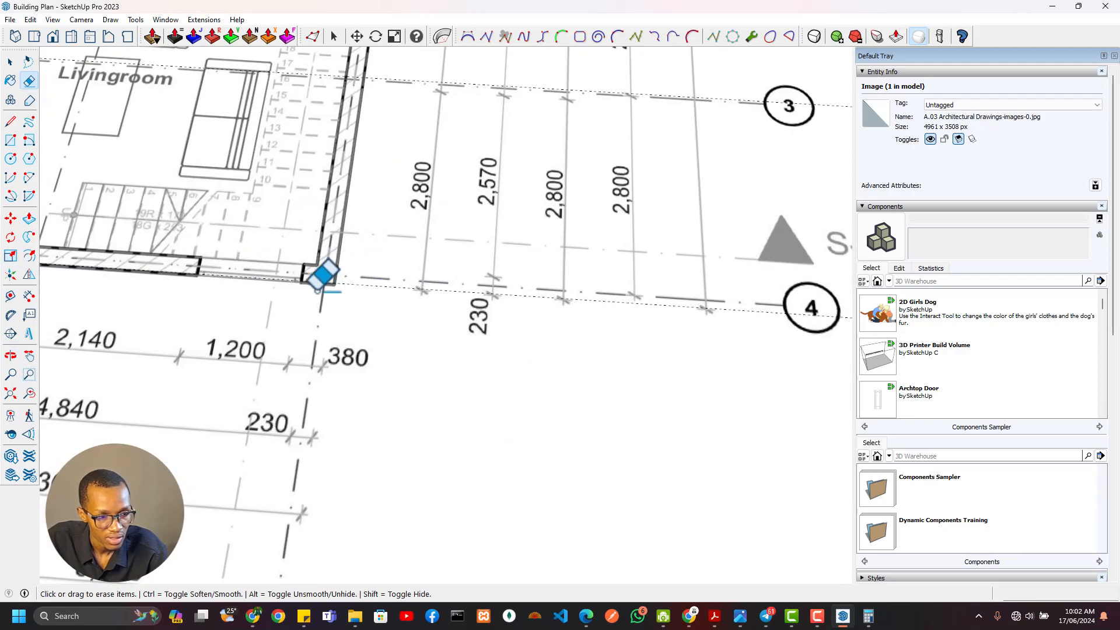
{"action": "mouse_move", "coordinate": [360, 51]}
{"action": "middle_mouse_down"}
{"action": "mouse_move", "coordinate": [342, 290]}
{"action": "mouse_move", "coordinate": [362, 225]}
{"action": "mouse_move", "coordinate": [352, 265]}
{"action": "mouse_move", "coordinate": [457, 187]}
{"action": "mouse_move", "coordinate": [250, 150]}
{"action": "mouse_move", "coordinate": [292, 184]}
{"action": "middle_mouse_up"}
{"action": "middle_click_drag", "start_coordinate": [563, 237], "coordinate": [533, 194]}
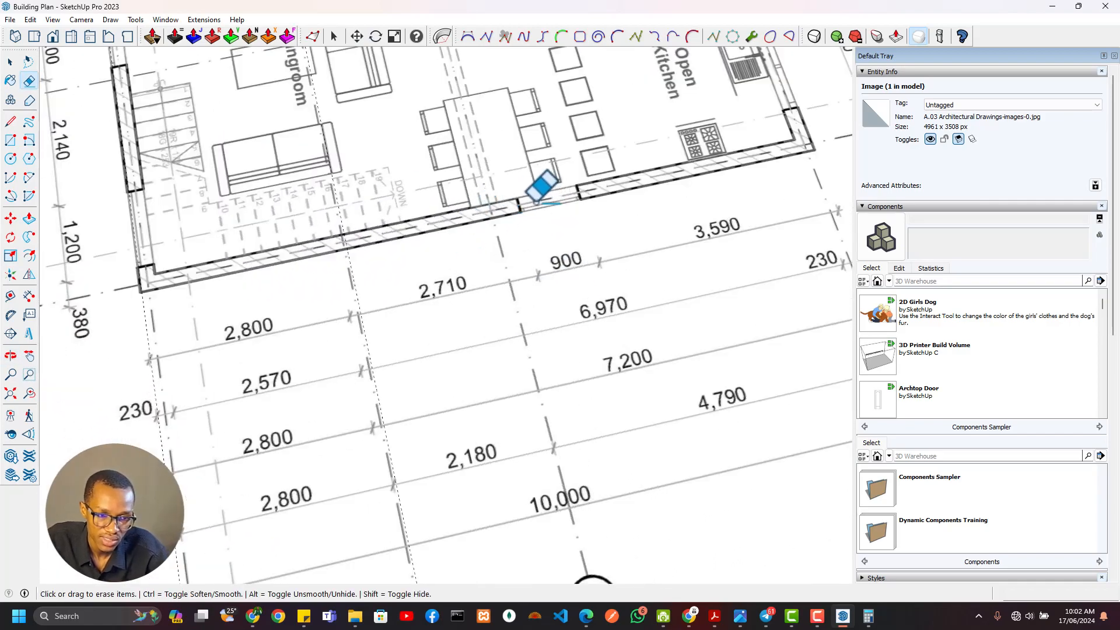
{"action": "scroll", "coordinate": [536, 202], "scroll_direction": "down", "scroll_amount": 8}
{"action": "middle_click_drag", "start_coordinate": [662, 354], "coordinate": [567, 114], "text": "shift"}
{"action": "scroll", "coordinate": [312, 293], "scroll_direction": "up", "scroll_amount": 5}
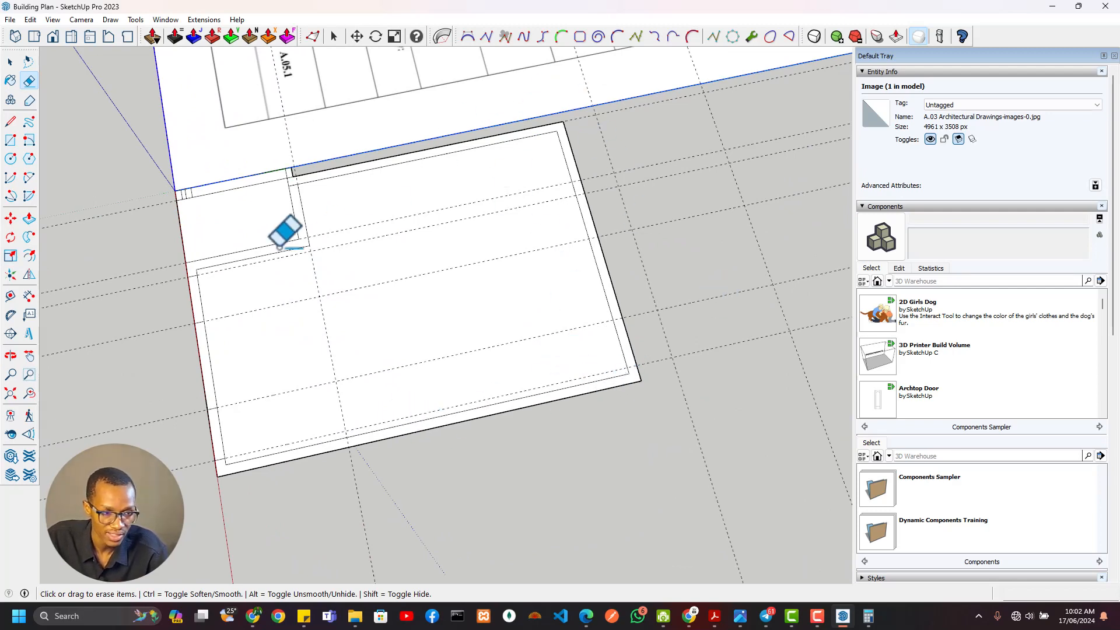
{"action": "mouse_move", "coordinate": [244, 172]}
{"action": "middle_mouse_down", "text": "shift"}
{"action": "mouse_move", "coordinate": [369, 190]}
{"action": "mouse_move", "coordinate": [395, 102]}
{"action": "middle_mouse_up", "text": "shift"}
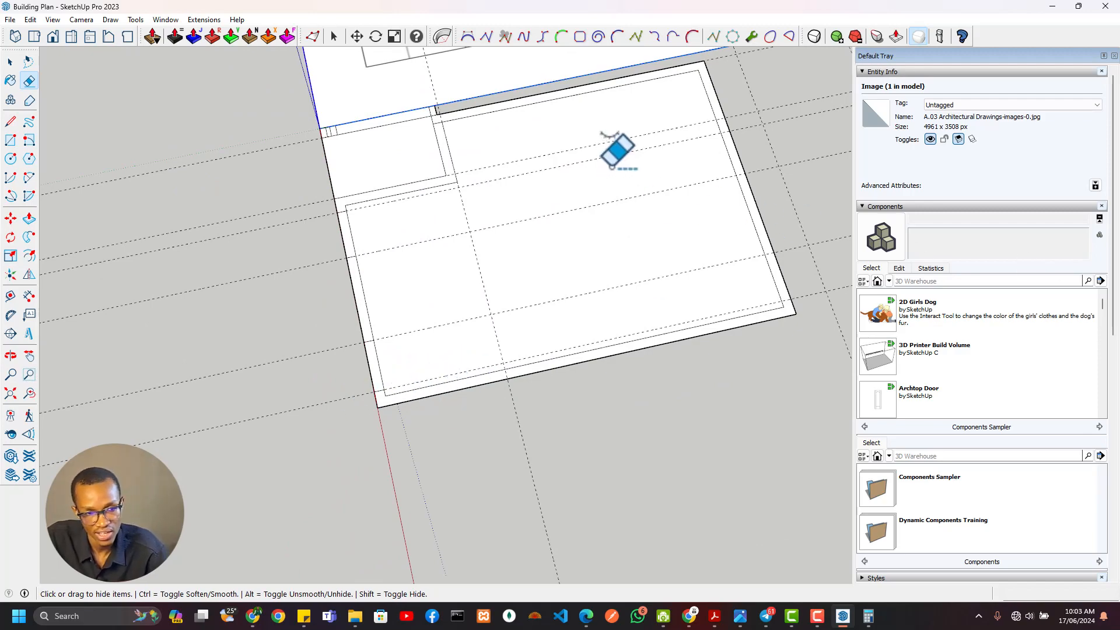
Place a guide about 7014 mm north of the grid line 3 guide, at the open kitchen's outer northeast corner on the plan
{"action": "scroll", "coordinate": [611, 166], "scroll_direction": "down", "scroll_amount": 1}
{"action": "mouse_move", "coordinate": [610, 151]}
{"action": "middle_mouse_down", "text": "shift"}
{"action": "mouse_move", "coordinate": [606, 354]}
{"action": "mouse_move", "coordinate": [596, 240]}
{"action": "mouse_move", "coordinate": [600, 373]}
{"action": "middle_mouse_up", "text": "shift"}
{"action": "middle_click_drag", "start_coordinate": [606, 151], "coordinate": [639, 473], "text": "shift"}
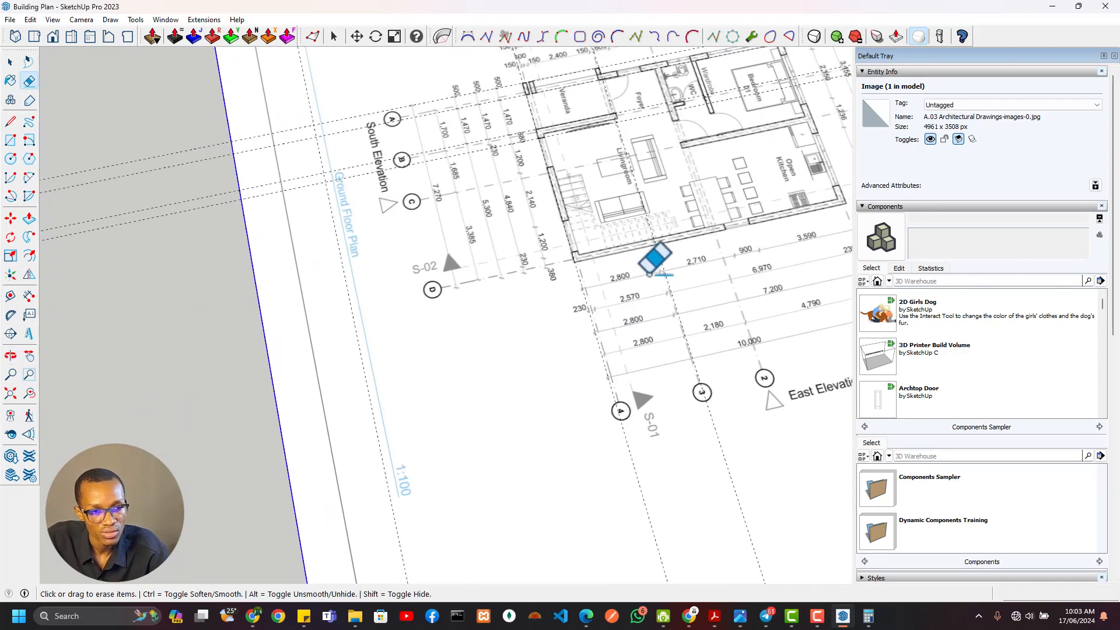
{"action": "scroll", "coordinate": [674, 227], "scroll_direction": "up", "scroll_amount": 4}
{"action": "middle_click_drag", "start_coordinate": [692, 247], "coordinate": [344, 289], "text": "shift"}
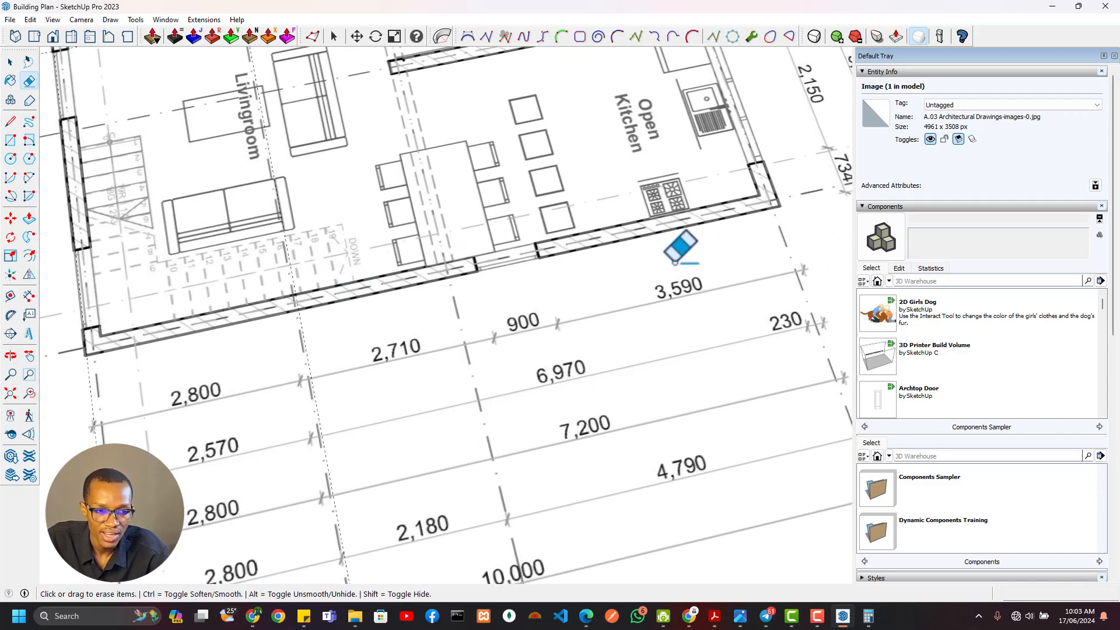
{"action": "scroll", "coordinate": [775, 211], "scroll_direction": "up", "scroll_amount": 2}
{"action": "key", "text": "t"}
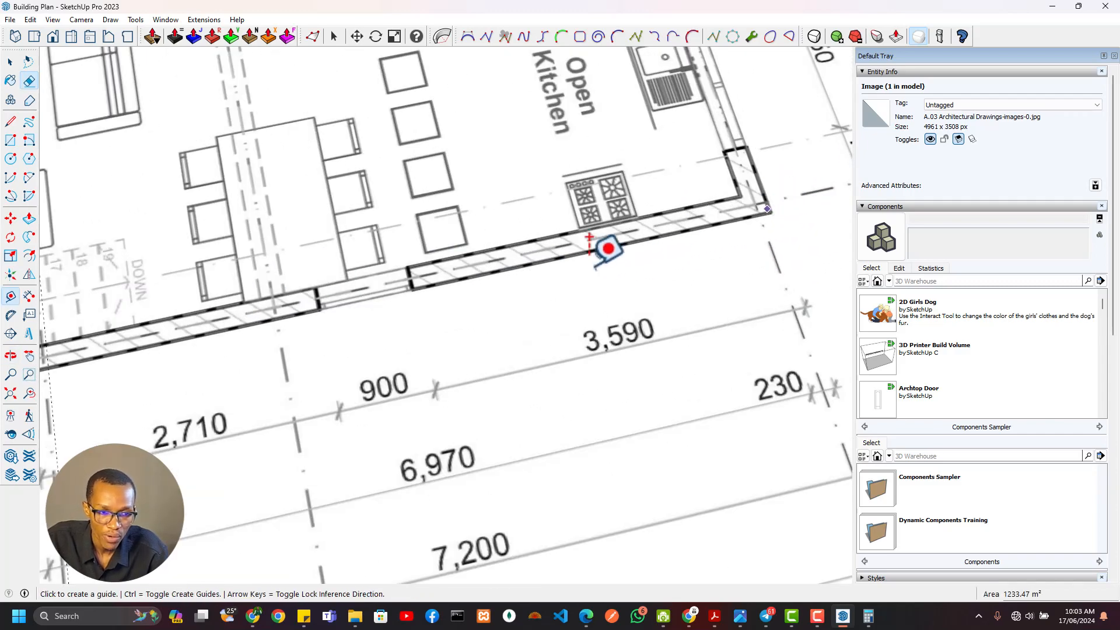
{"action": "scroll", "coordinate": [413, 297], "scroll_direction": "down", "scroll_amount": 3}
{"action": "left_click", "coordinate": [208, 334]}
{"action": "scroll", "coordinate": [591, 285], "scroll_direction": "up", "scroll_amount": 2}
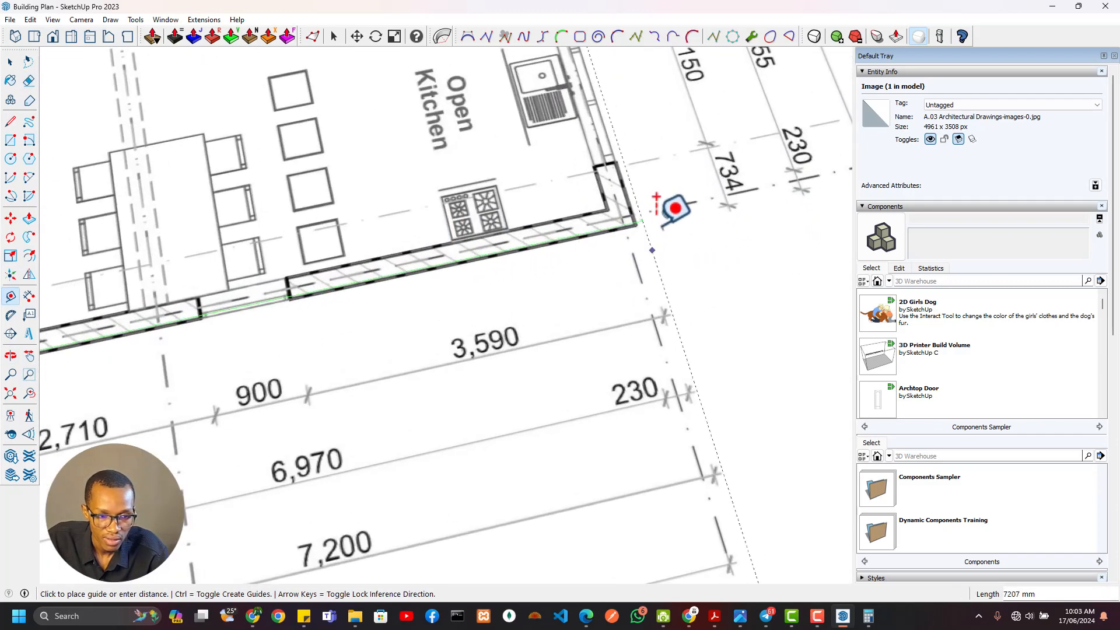
{"action": "left_click", "coordinate": [635, 223]}
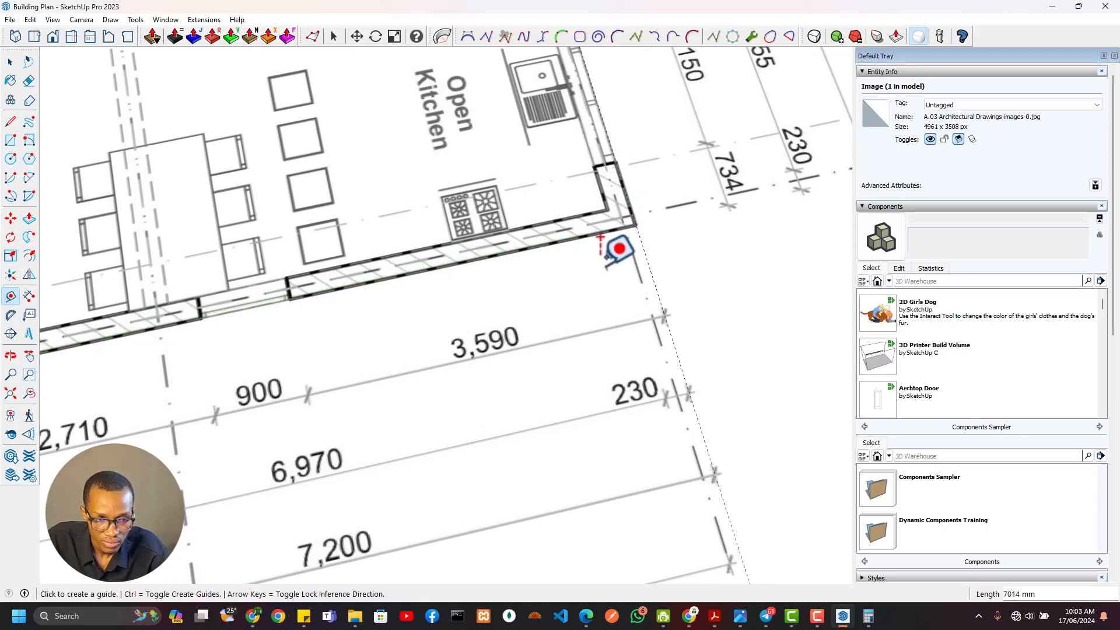
{"action": "left_click", "coordinate": [641, 261]}
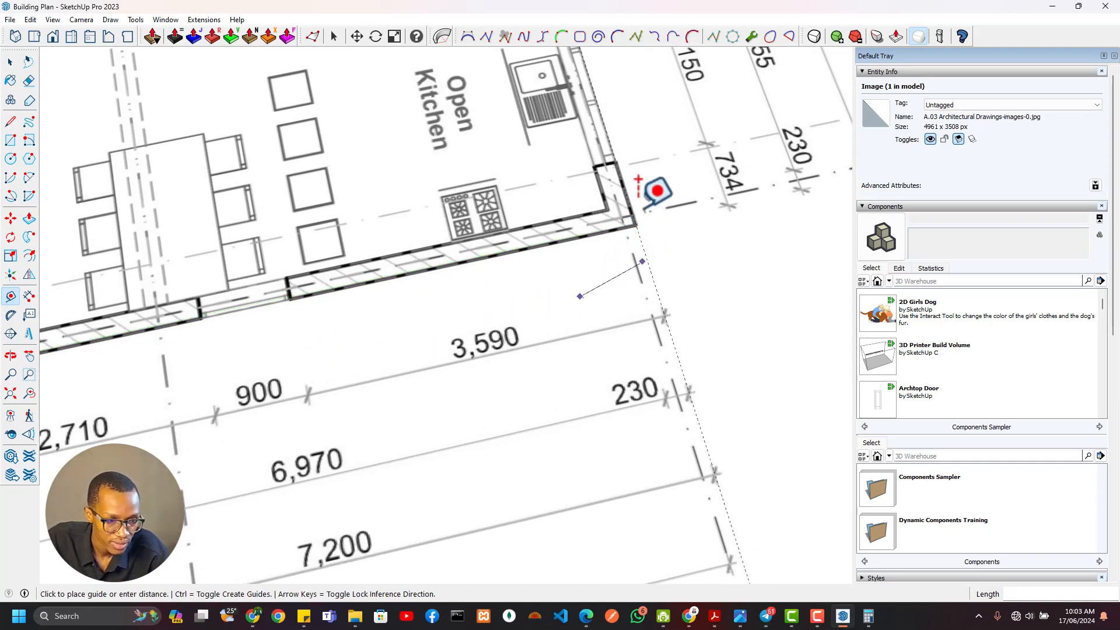
{"action": "key", "text": "Escape"}
{"action": "left_click", "coordinate": [647, 260]}
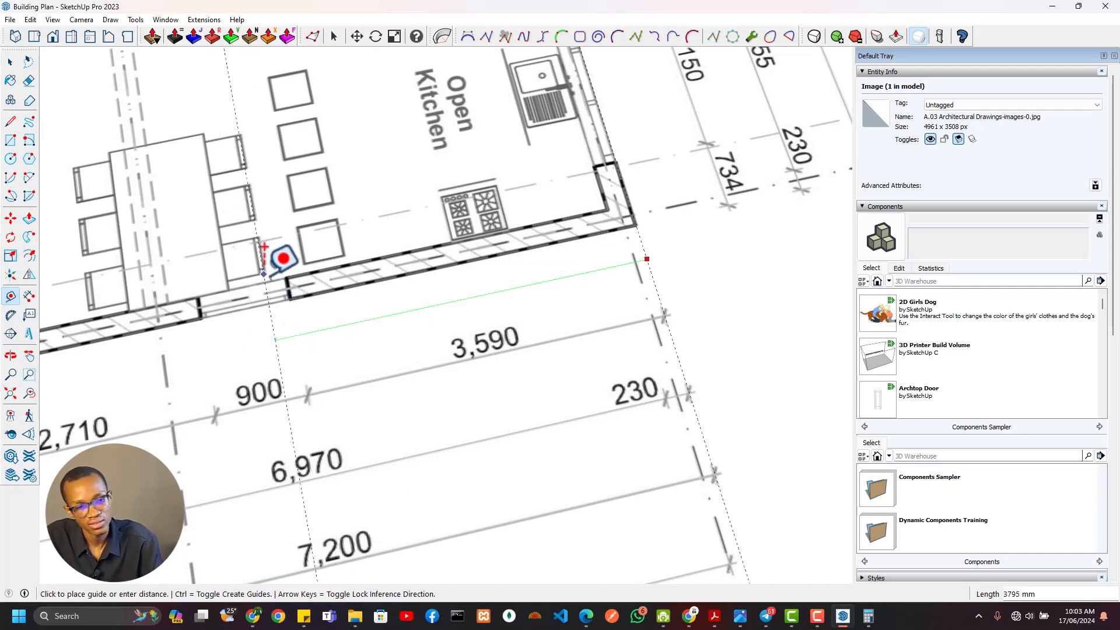
{"action": "scroll", "coordinate": [256, 277], "scroll_direction": "down", "scroll_amount": 5}
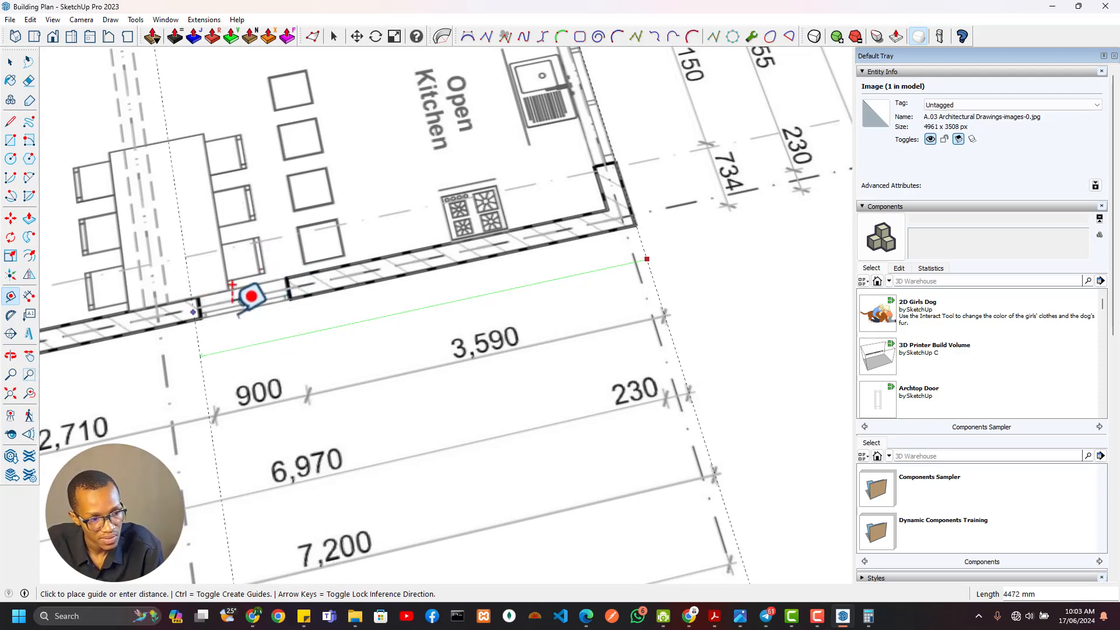
{"action": "scroll", "coordinate": [257, 272], "scroll_direction": "up", "scroll_amount": 5}
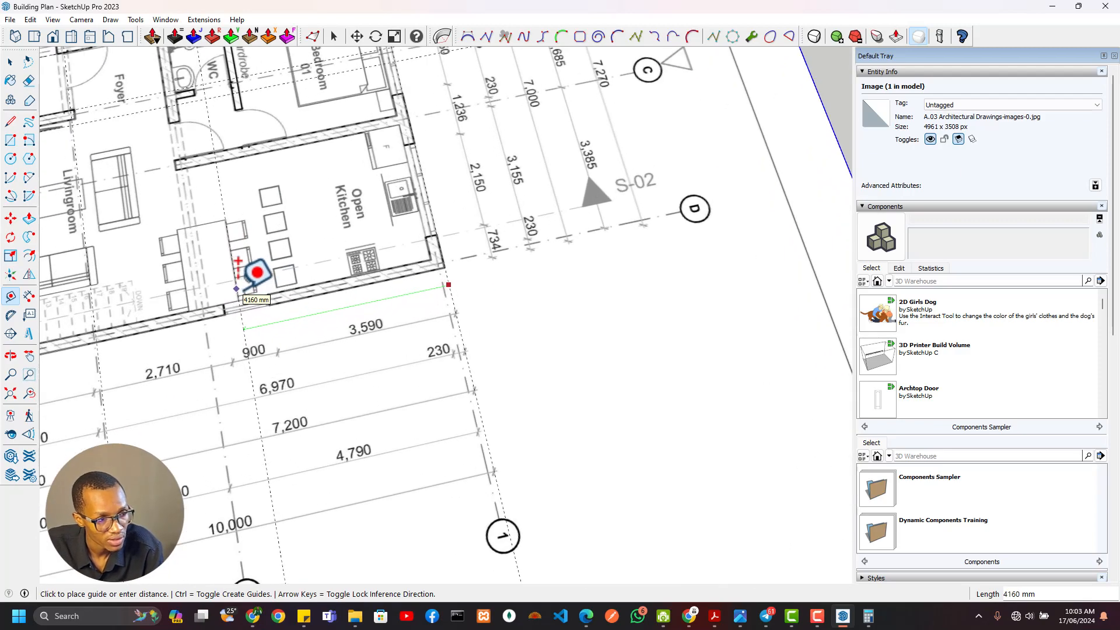
{"action": "scroll", "coordinate": [257, 280], "scroll_direction": "down", "scroll_amount": 4}
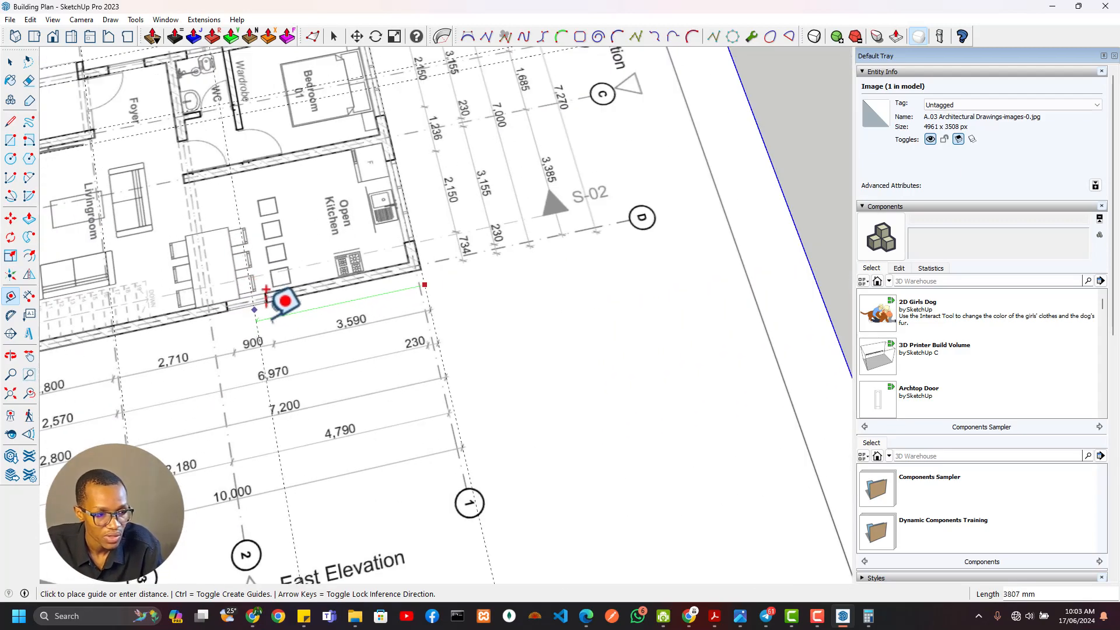
{"action": "scroll", "coordinate": [282, 301], "scroll_direction": "up", "scroll_amount": 4}
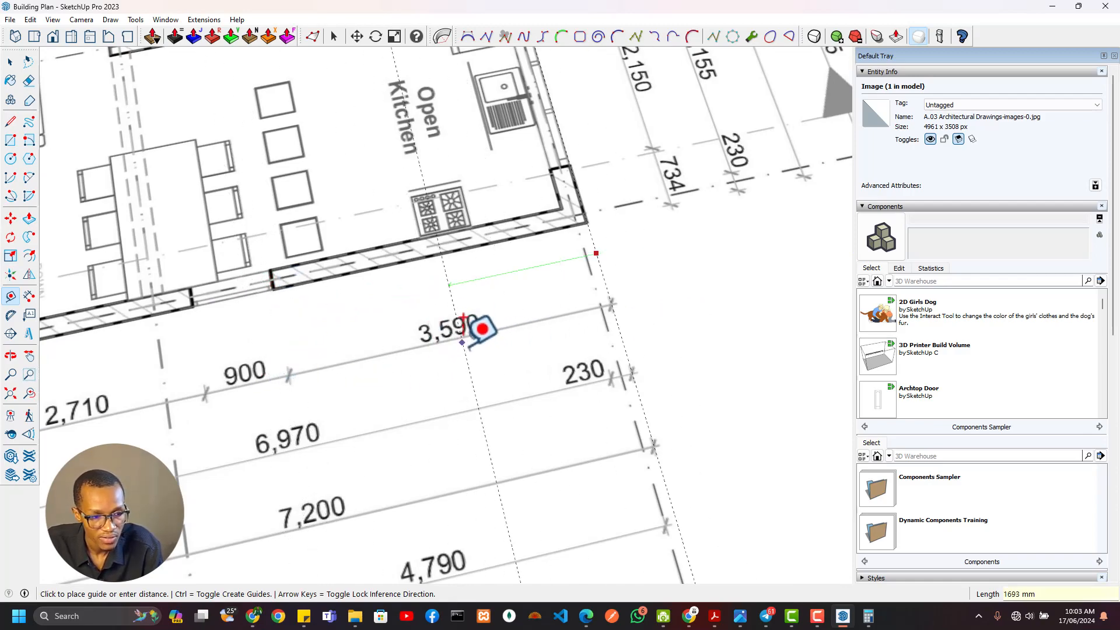
{"action": "scroll", "coordinate": [583, 379], "scroll_direction": "down", "scroll_amount": 5}
{"action": "scroll", "coordinate": [511, 309], "scroll_direction": "up", "scroll_amount": 8}
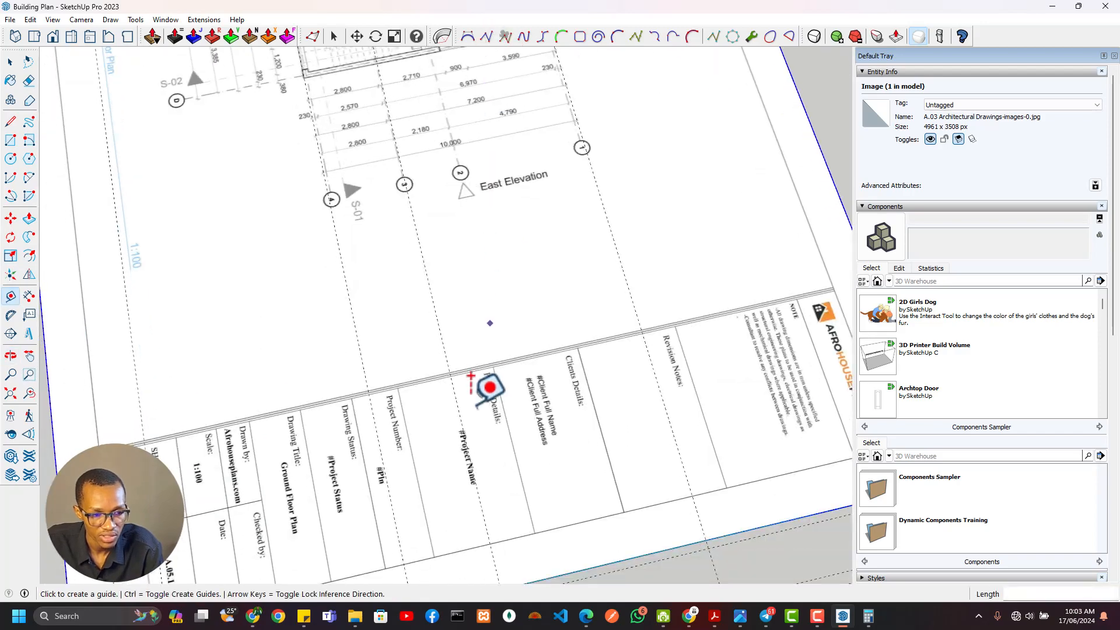
Add a guide 3590 mm in from the traced outline's outer north edge and another guide 900 mm beyond it
{"action": "scroll", "coordinate": [629, 277], "scroll_direction": "down", "scroll_amount": 3}
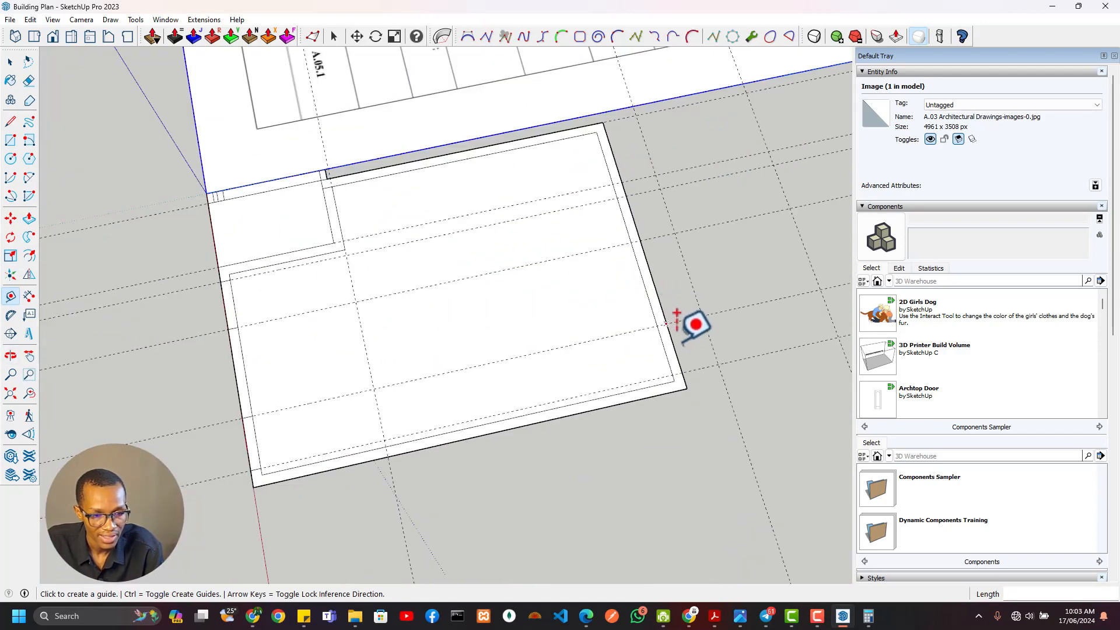
{"action": "left_click", "coordinate": [674, 349]}
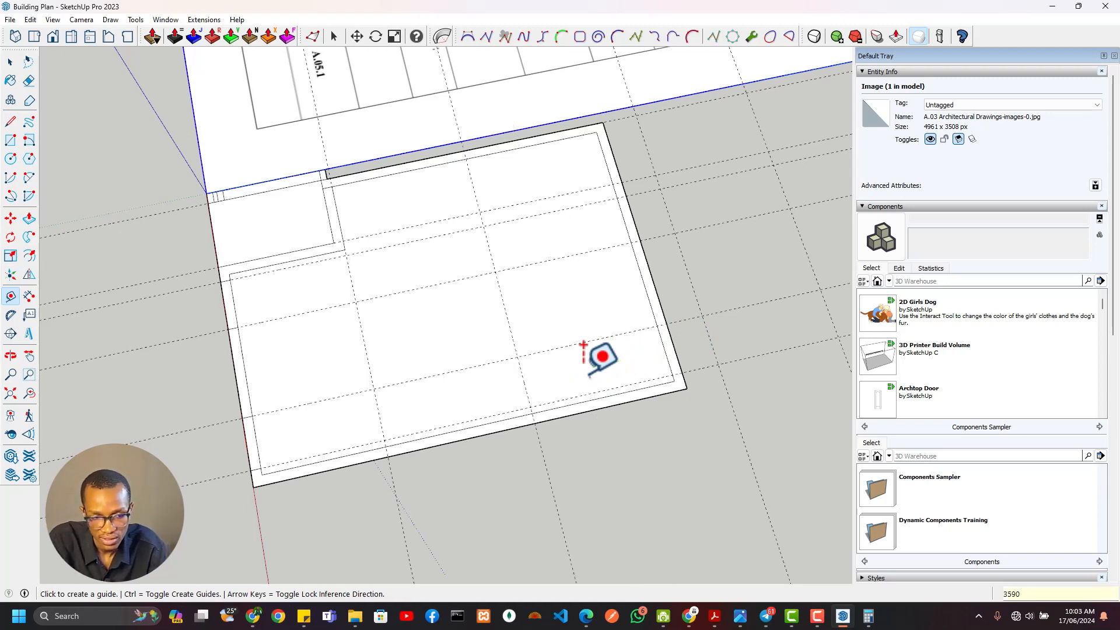
{"action": "scroll", "coordinate": [529, 415], "scroll_direction": "up", "scroll_amount": 3}
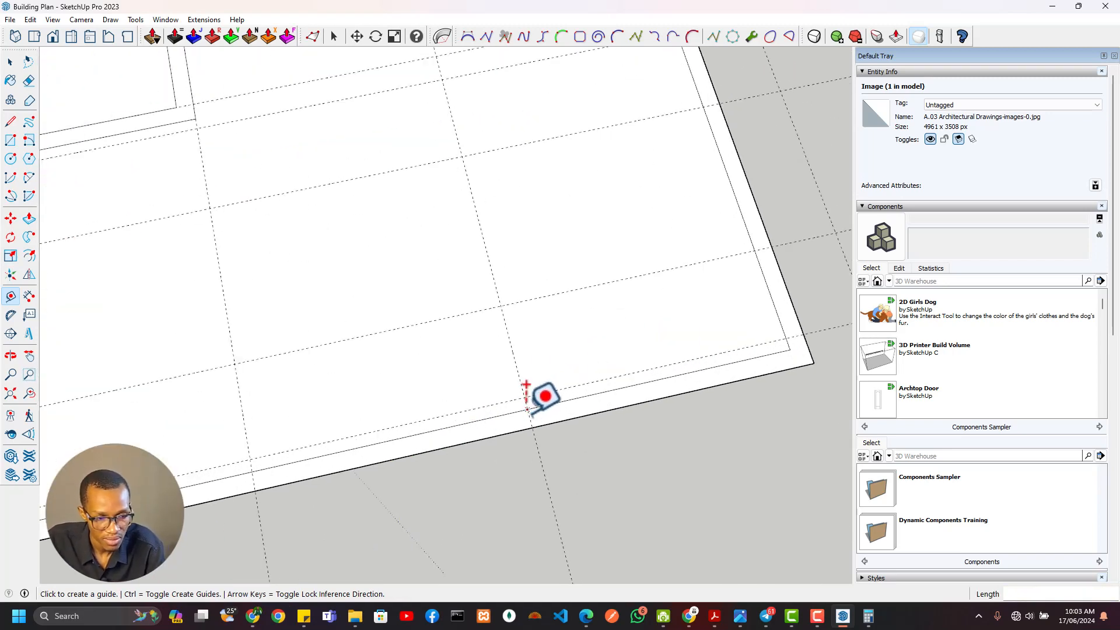
{"action": "left_click", "coordinate": [511, 346]}
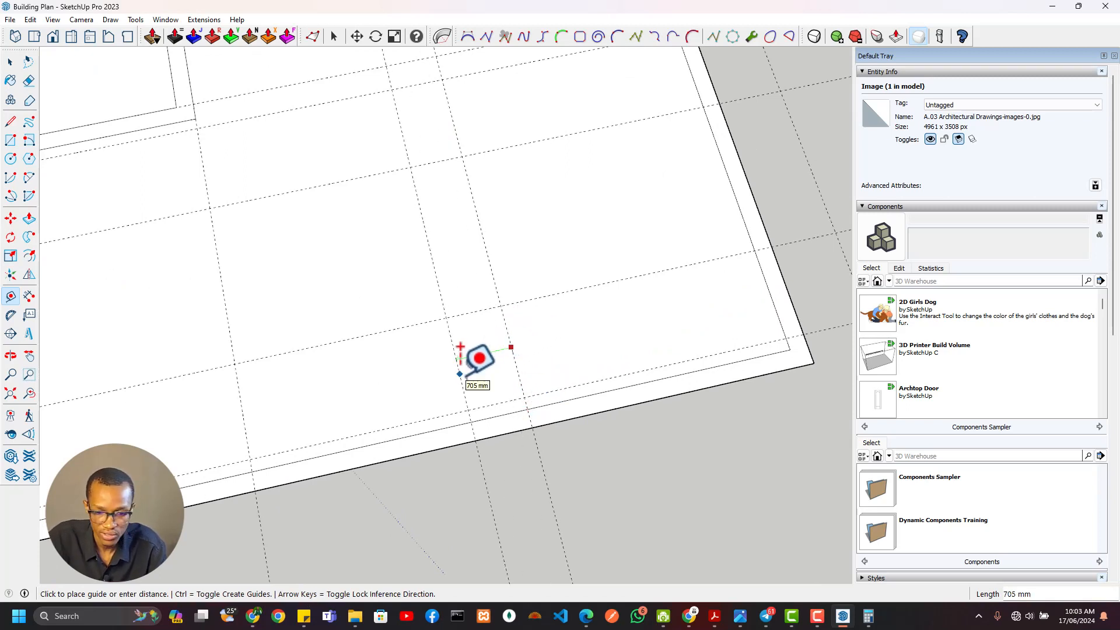
Draw a 900 by 230 mm rectangle across the east wall between the two guides for the opening
{"action": "key", "text": "r"}
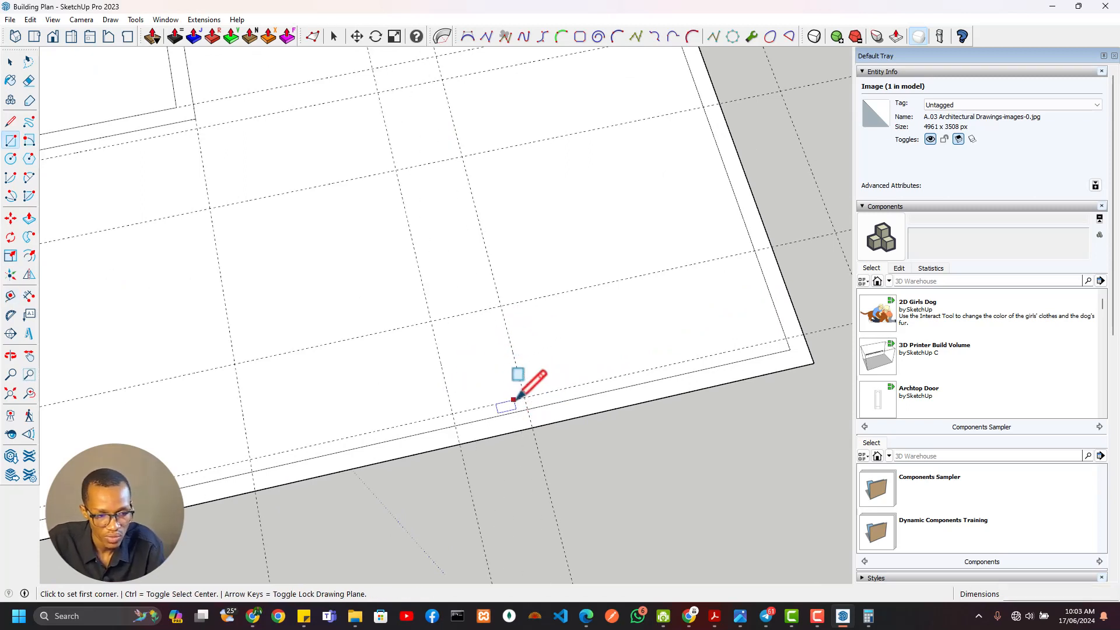
{"action": "left_click", "coordinate": [527, 412]}
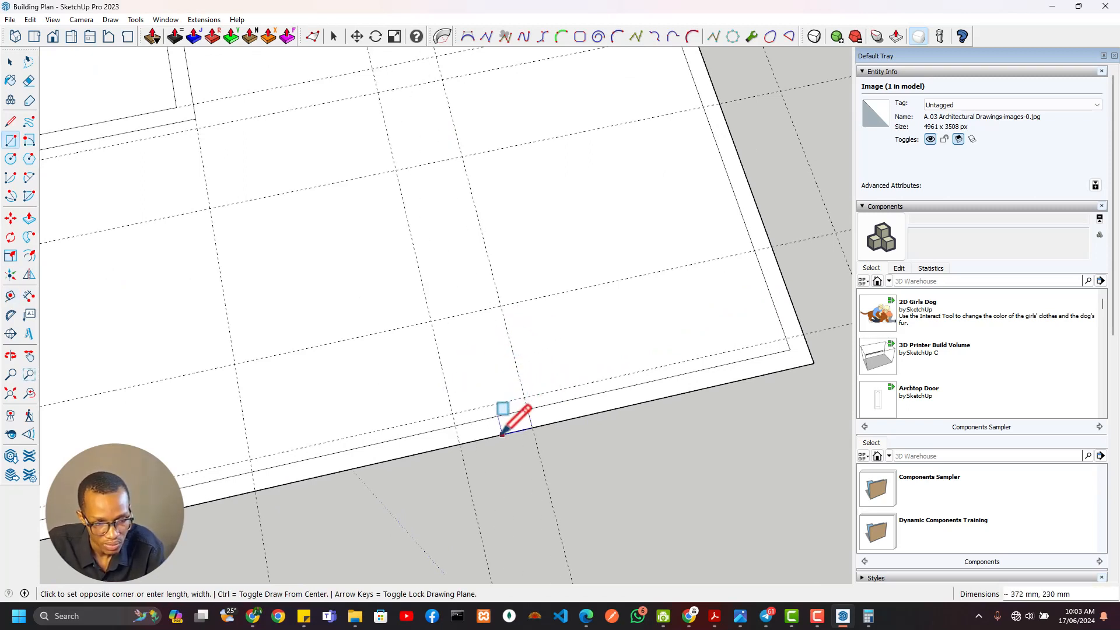
{"action": "left_click", "coordinate": [459, 445]}
Examine the opening and segment dimensions along the north wall, beside the open kitchen, on the floor plan
{"action": "scroll", "coordinate": [537, 303], "scroll_direction": "down", "scroll_amount": 9}
{"action": "middle_click_drag", "start_coordinate": [511, 274], "coordinate": [495, 562], "text": "shift"}
{"action": "scroll", "coordinate": [551, 329], "scroll_direction": "up", "scroll_amount": 2}
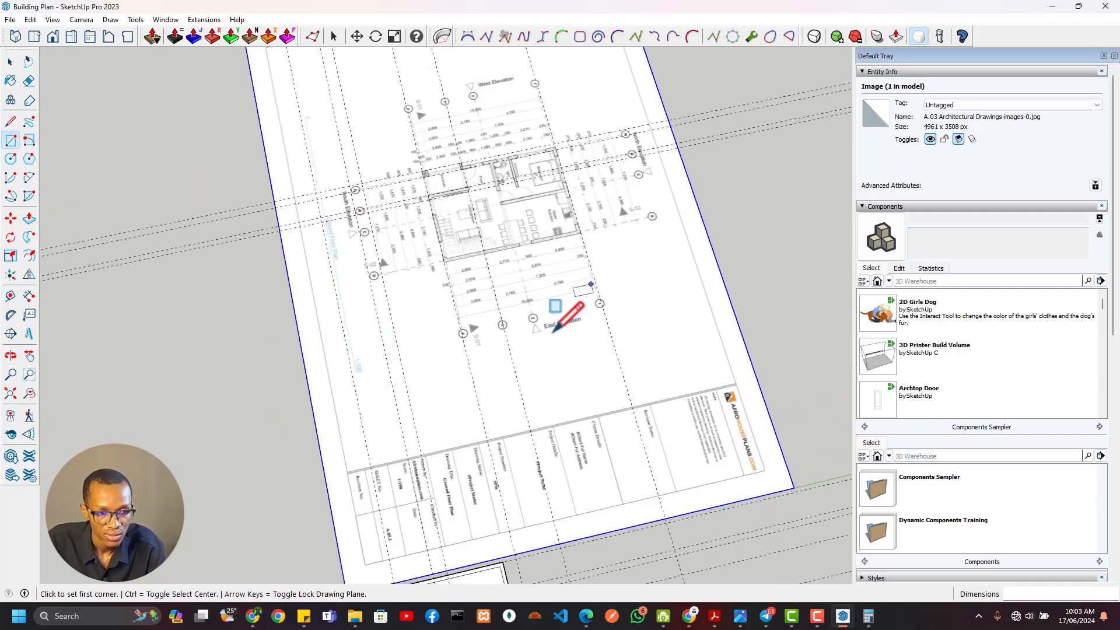
{"action": "scroll", "coordinate": [554, 328], "scroll_direction": "up", "scroll_amount": 4}
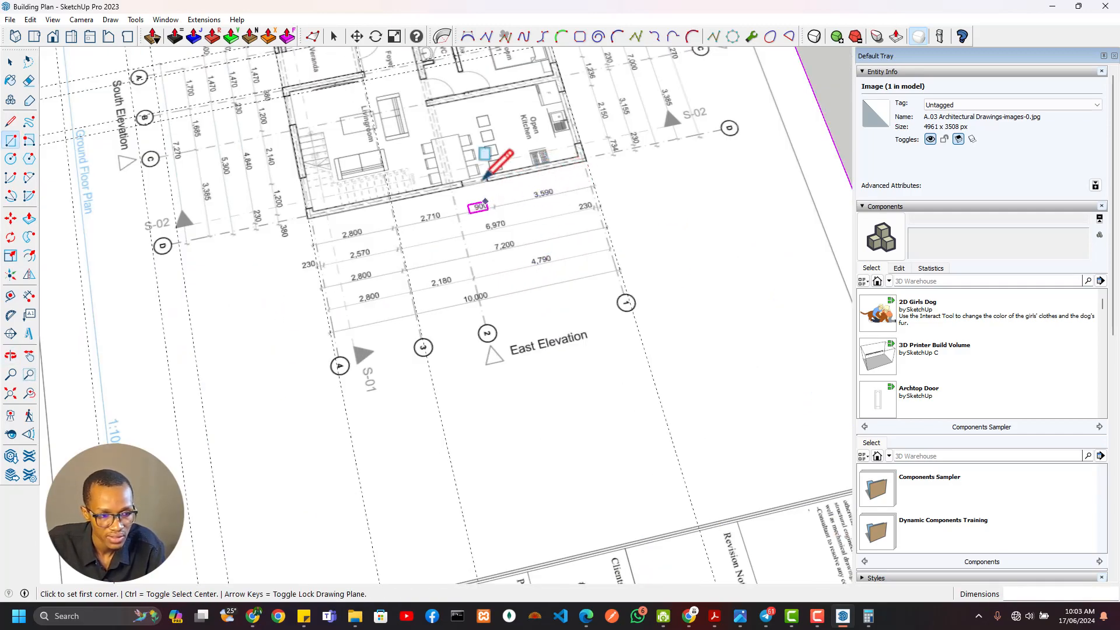
{"action": "scroll", "coordinate": [488, 181], "scroll_direction": "down", "scroll_amount": 1}
{"action": "middle_click_drag", "start_coordinate": [489, 210], "coordinate": [512, 306], "text": "shift"}
{"action": "scroll", "coordinate": [602, 211], "scroll_direction": "up", "scroll_amount": 3}
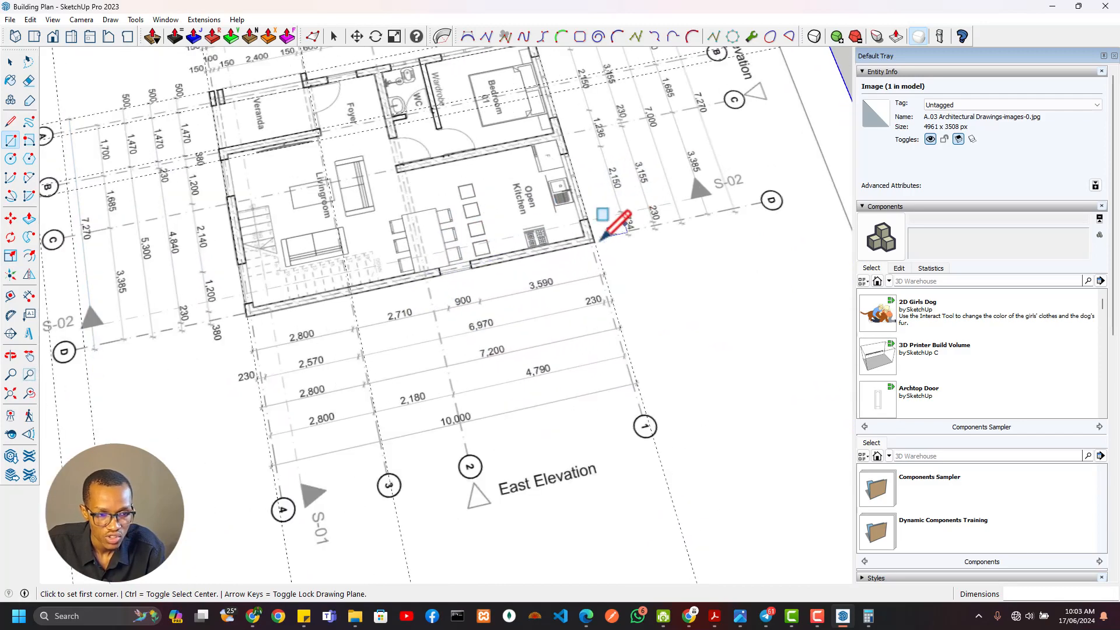
{"action": "middle_click_drag", "start_coordinate": [602, 240], "coordinate": [660, 225]}
{"action": "scroll", "coordinate": [590, 186], "scroll_direction": "up", "scroll_amount": 5}
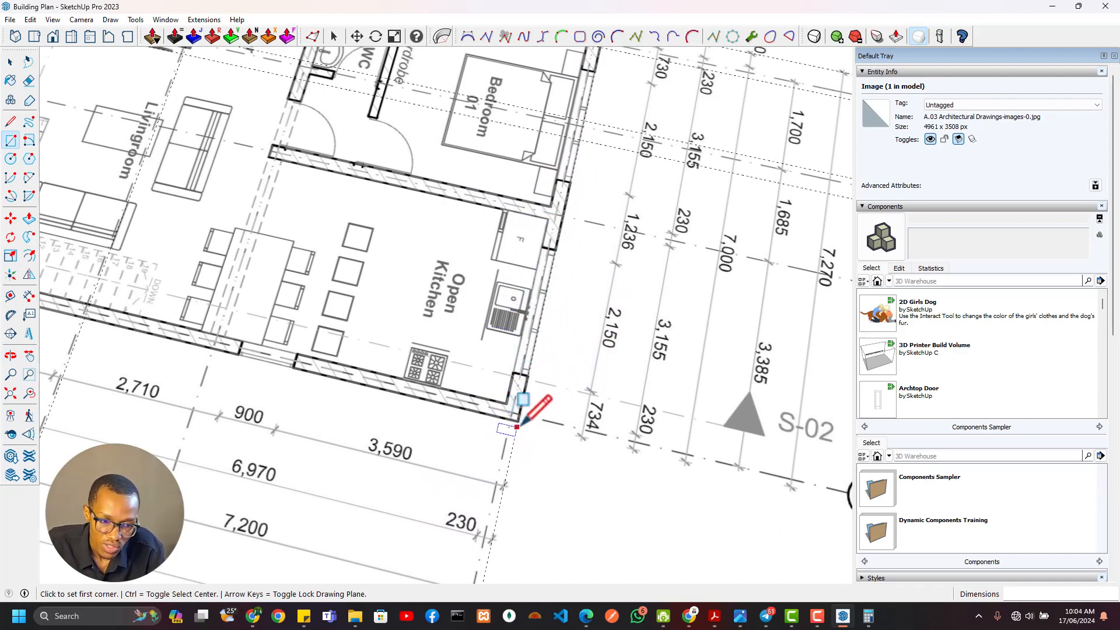
{"action": "middle_click_drag", "start_coordinate": [338, 376], "coordinate": [600, 307]}
{"action": "middle_click_drag", "start_coordinate": [334, 265], "coordinate": [651, 384], "text": "shift"}
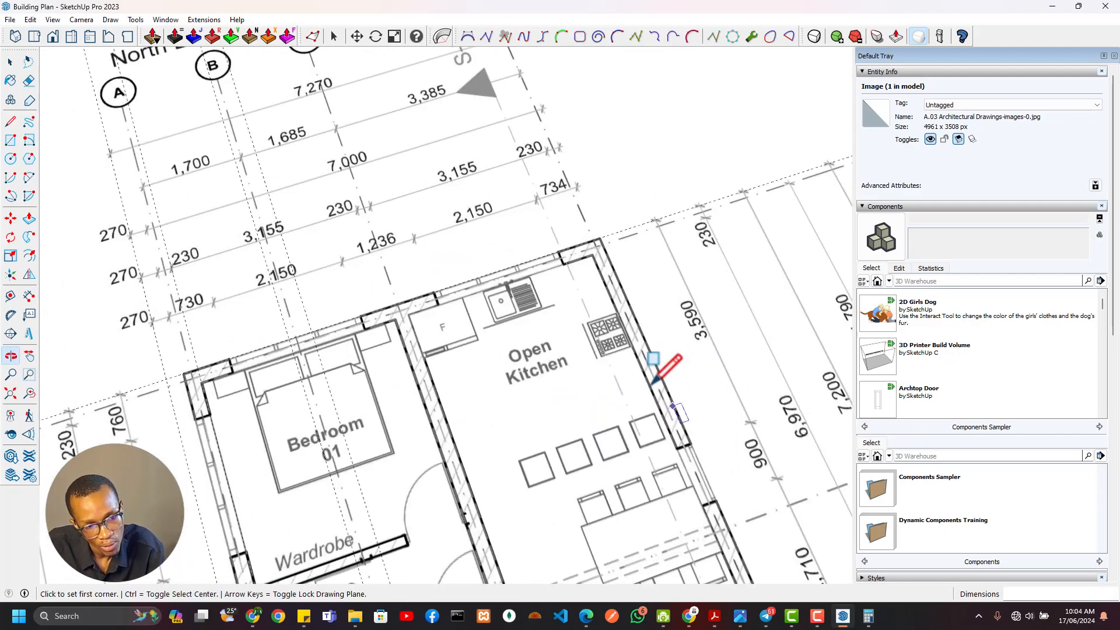
{"action": "scroll", "coordinate": [653, 382], "scroll_direction": "down", "scroll_amount": 5}
Place a guide at about 4898 mm along the east wall's outer face, through the kitchen's outer northeast corner on the plan
{"action": "key", "text": "t"}
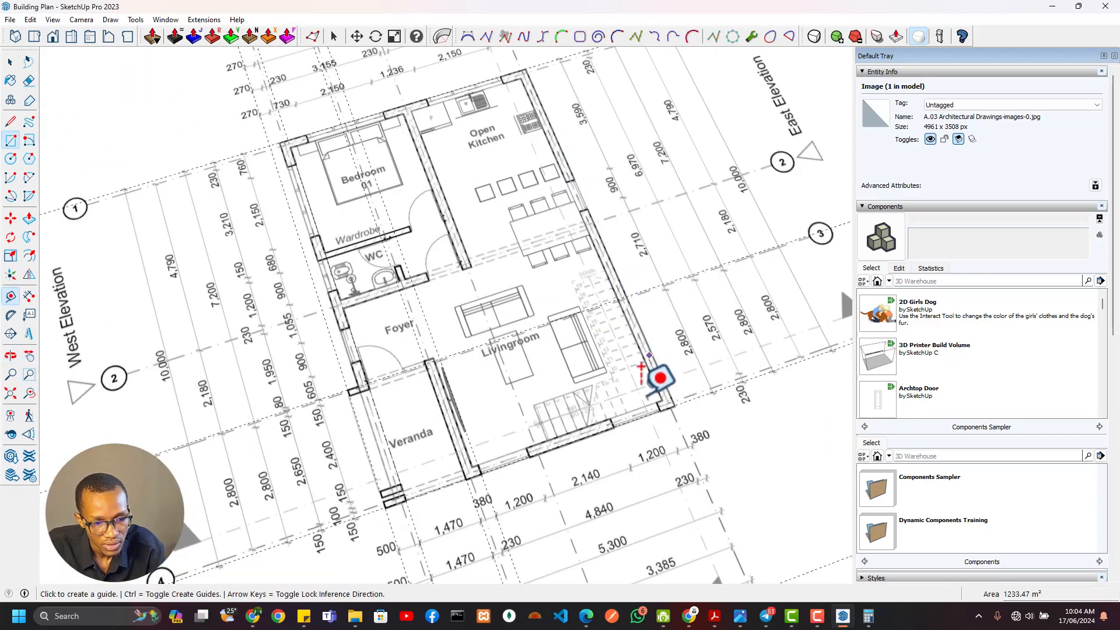
{"action": "left_click", "coordinate": [441, 303]}
{"action": "scroll", "coordinate": [540, 61], "scroll_direction": "up", "scroll_amount": 3}
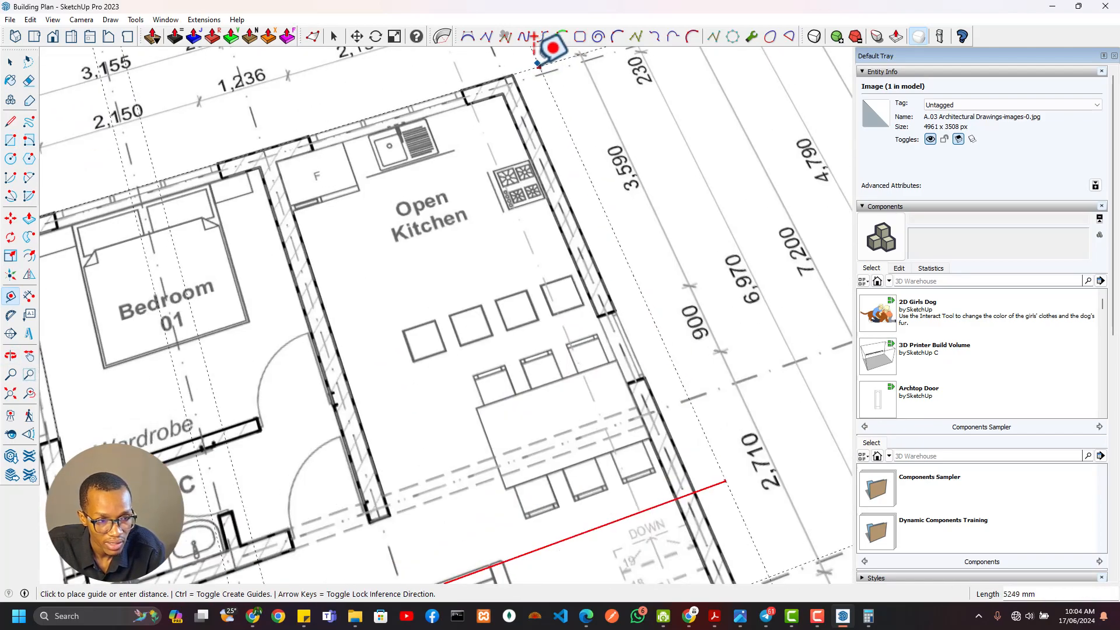
{"action": "middle_click_drag", "start_coordinate": [537, 65], "coordinate": [602, 294], "text": "shift"}
{"action": "scroll", "coordinate": [569, 279], "scroll_direction": "up", "scroll_amount": 3}
{"action": "left_click", "coordinate": [614, 364]}
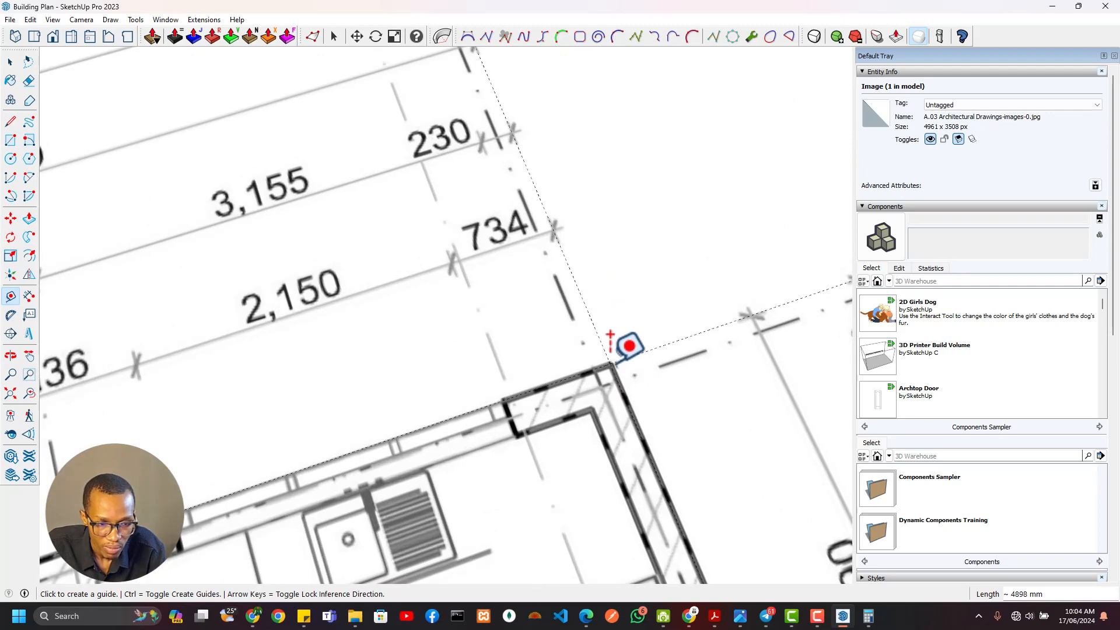
Place a guide on the plan about 718 mm west of the northeast corner guide, at the kitchen window's near edge
{"action": "scroll", "coordinate": [611, 352], "scroll_direction": "down", "scroll_amount": 2}
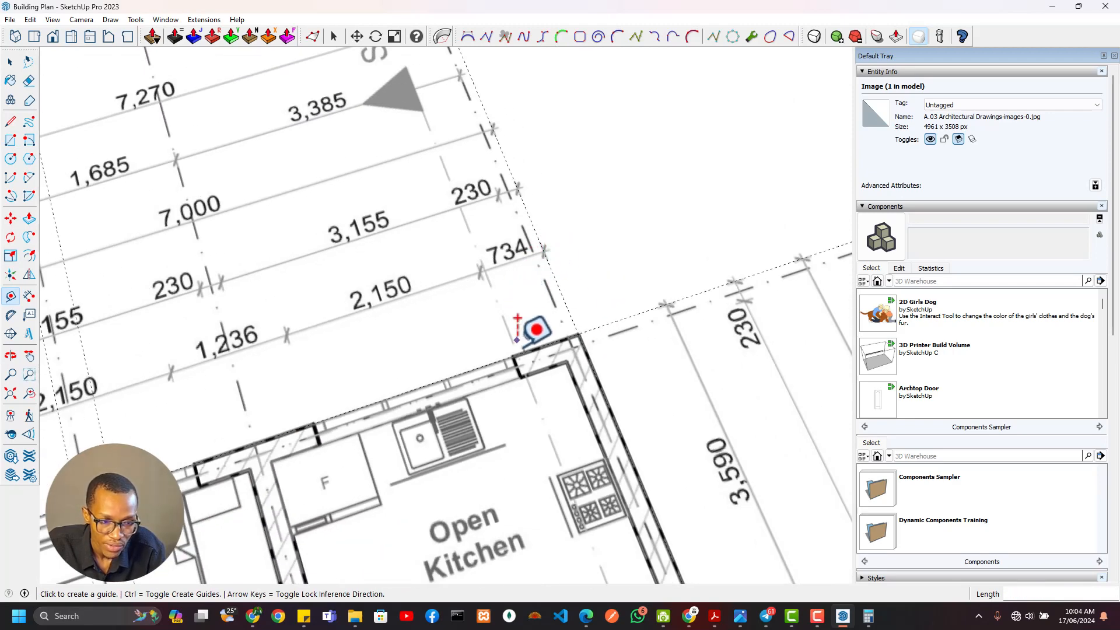
{"action": "left_click", "coordinate": [540, 246]}
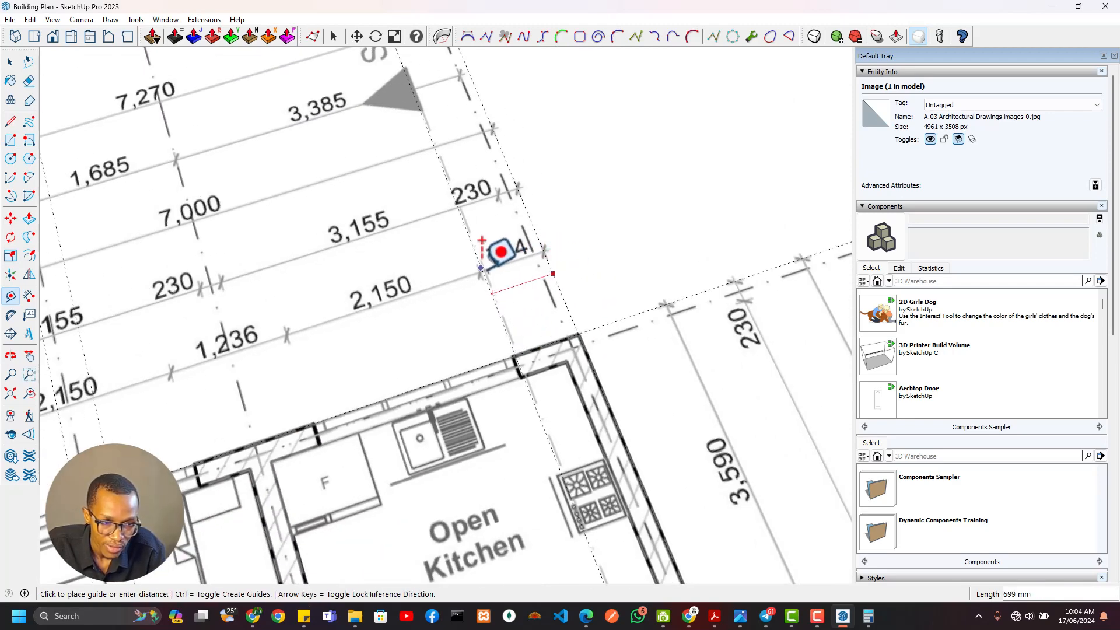
{"action": "left_click", "coordinate": [502, 258]}
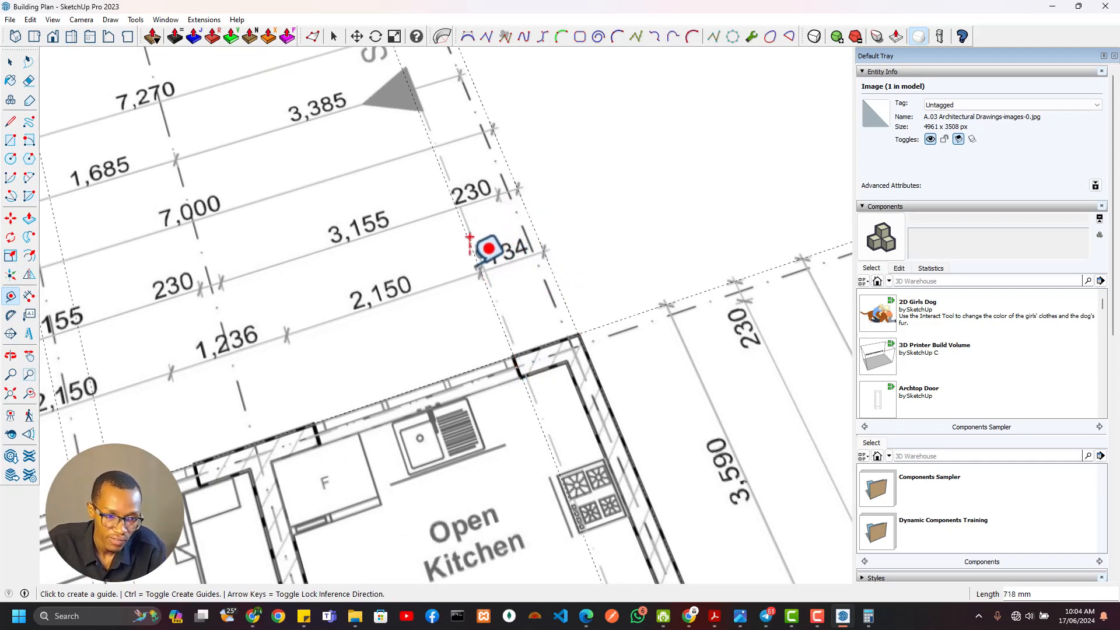
{"action": "key", "text": "alt+Tab"}
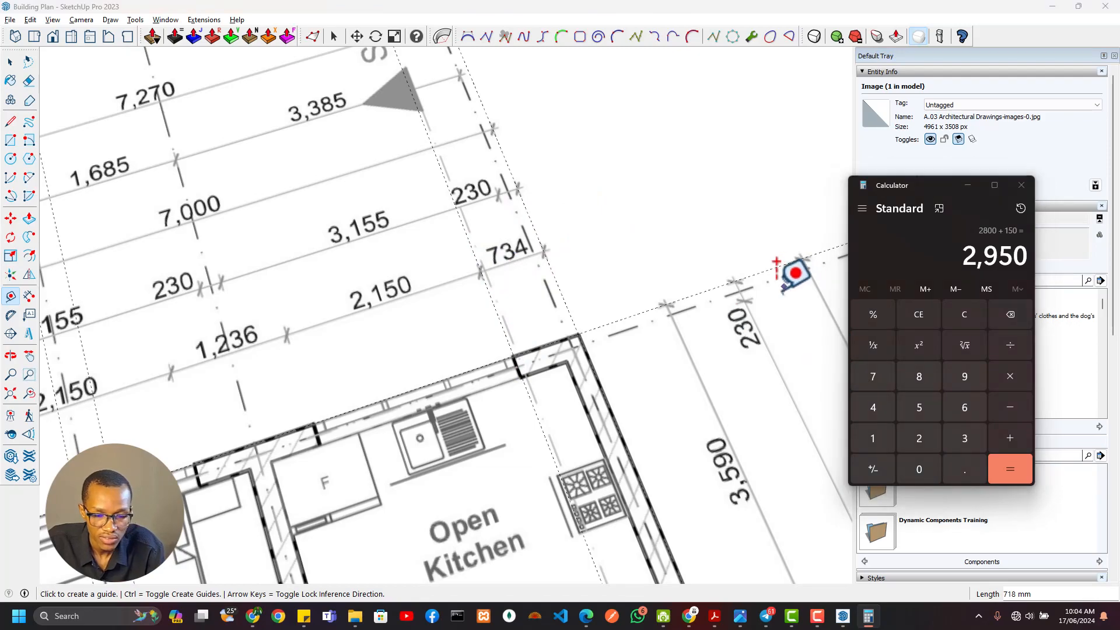
{"action": "key", "text": "alt+Tab"}
{"action": "key", "text": "alt+Tab"}
{"action": "left_click", "coordinate": [345, 221]}
Erase the guides that cross the traced outline in both directions
{"action": "scroll", "coordinate": [498, 269], "scroll_direction": "down", "scroll_amount": 6}
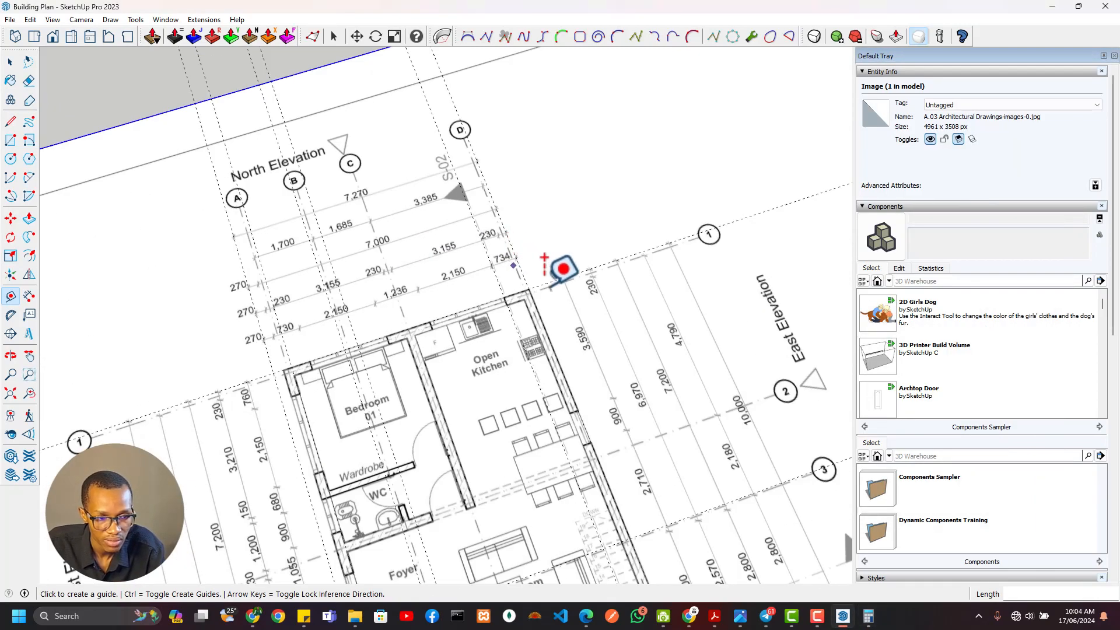
{"action": "middle_click_drag", "start_coordinate": [373, 251], "coordinate": [191, 220], "text": "shift"}
{"action": "middle_click_drag", "start_coordinate": [704, 362], "coordinate": [309, 269], "text": "shift"}
{"action": "scroll", "coordinate": [564, 288], "scroll_direction": "up", "scroll_amount": 4}
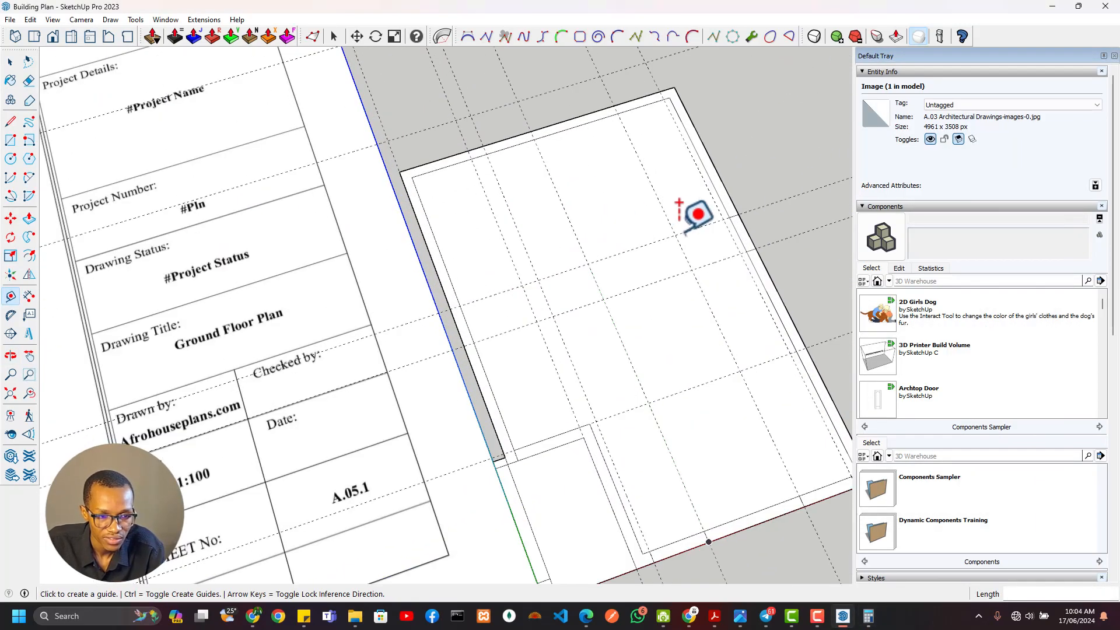
{"action": "middle_click_drag", "start_coordinate": [681, 232], "coordinate": [595, 400], "text": "shift"}
{"action": "scroll", "coordinate": [458, 251], "scroll_direction": "down", "scroll_amount": 3}
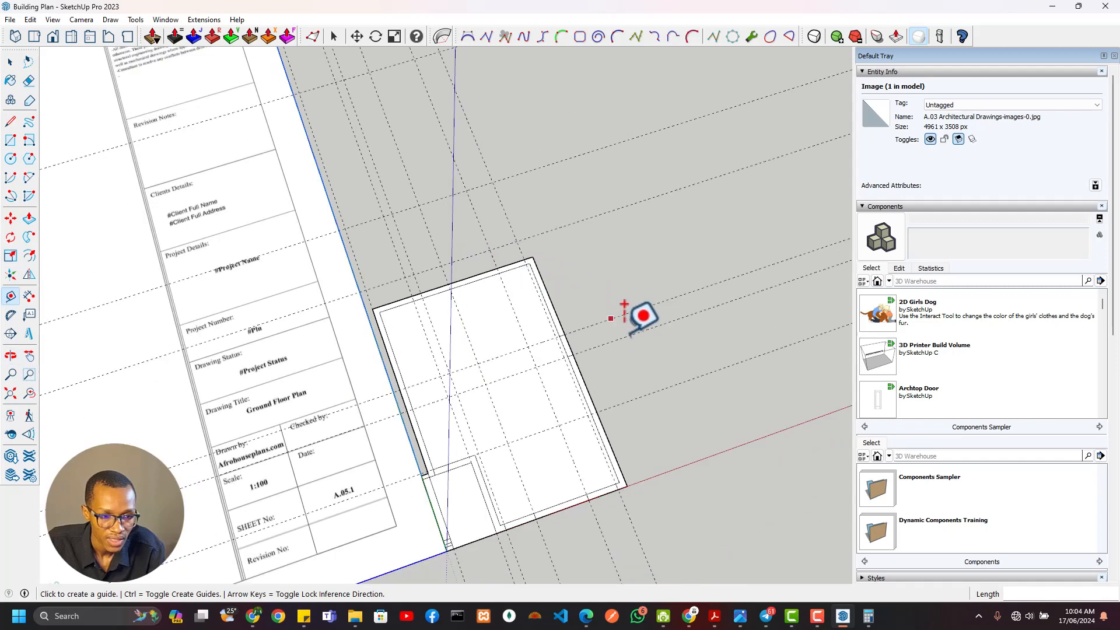
{"action": "key", "text": "e"}
{"action": "scroll", "coordinate": [653, 469], "scroll_direction": "down", "scroll_amount": 1}
{"action": "middle_click_drag", "start_coordinate": [652, 478], "coordinate": [620, 353], "text": "shift"}
{"action": "scroll", "coordinate": [619, 353], "scroll_direction": "down", "scroll_amount": 1}
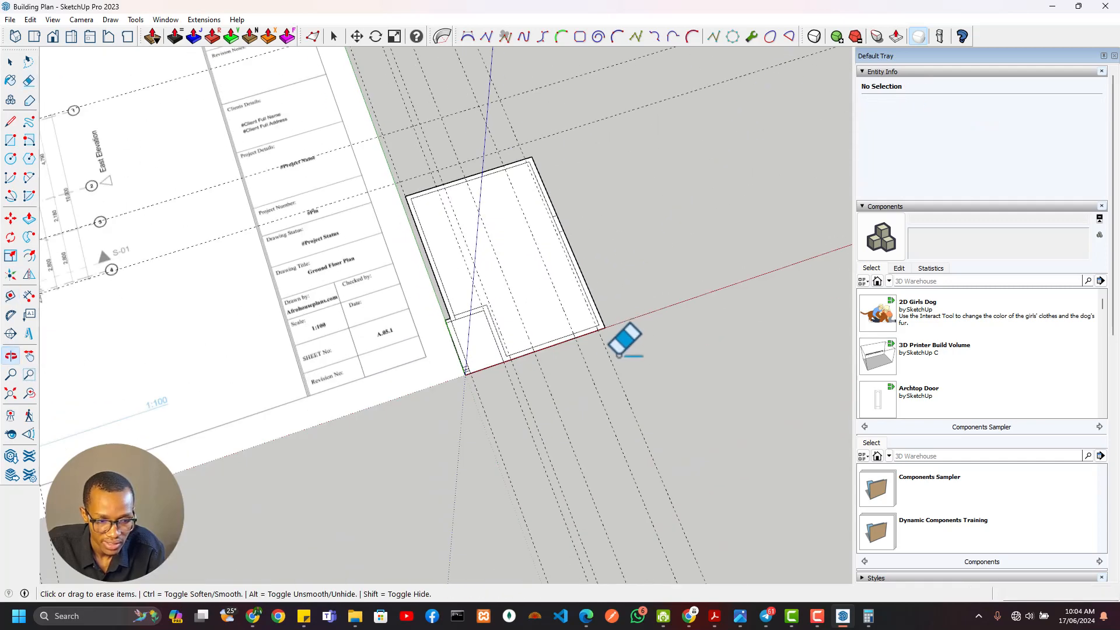
{"action": "left_click_drag", "start_coordinate": [483, 448], "coordinate": [714, 361]}
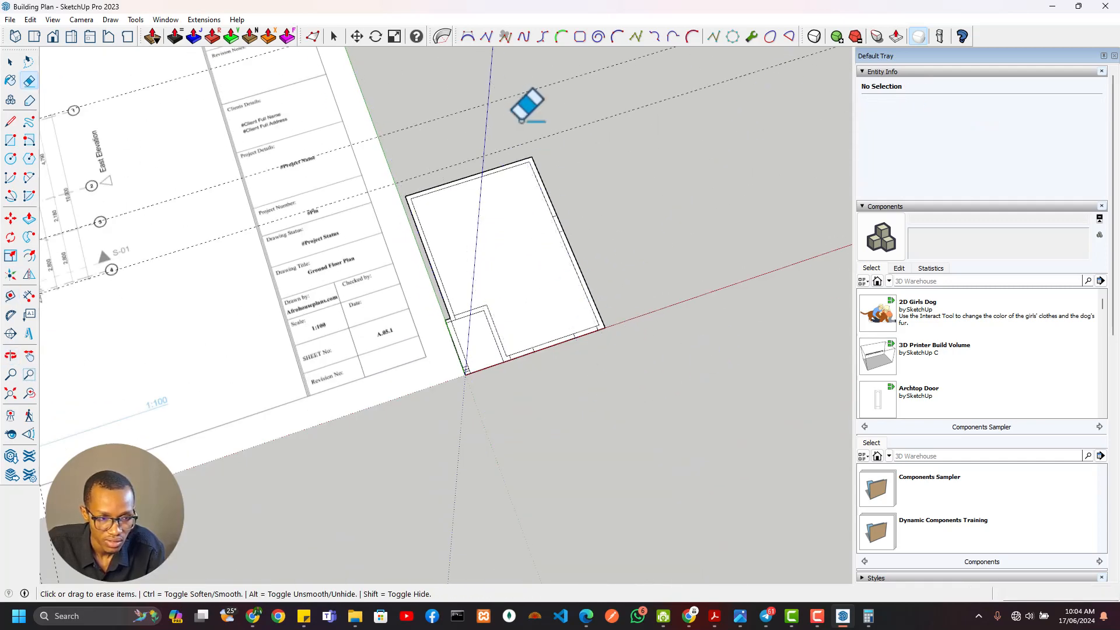
Add a guide 734 mm west of the traced outline's outer east edge to mark the kitchen window's start
{"action": "scroll", "coordinate": [625, 248], "scroll_direction": "up", "scroll_amount": 3}
{"action": "middle_click_drag", "start_coordinate": [627, 249], "coordinate": [576, 250]}
{"action": "middle_click_drag", "start_coordinate": [482, 80], "coordinate": [521, 218], "text": "shift"}
{"action": "scroll", "coordinate": [522, 238], "scroll_direction": "up", "scroll_amount": 4}
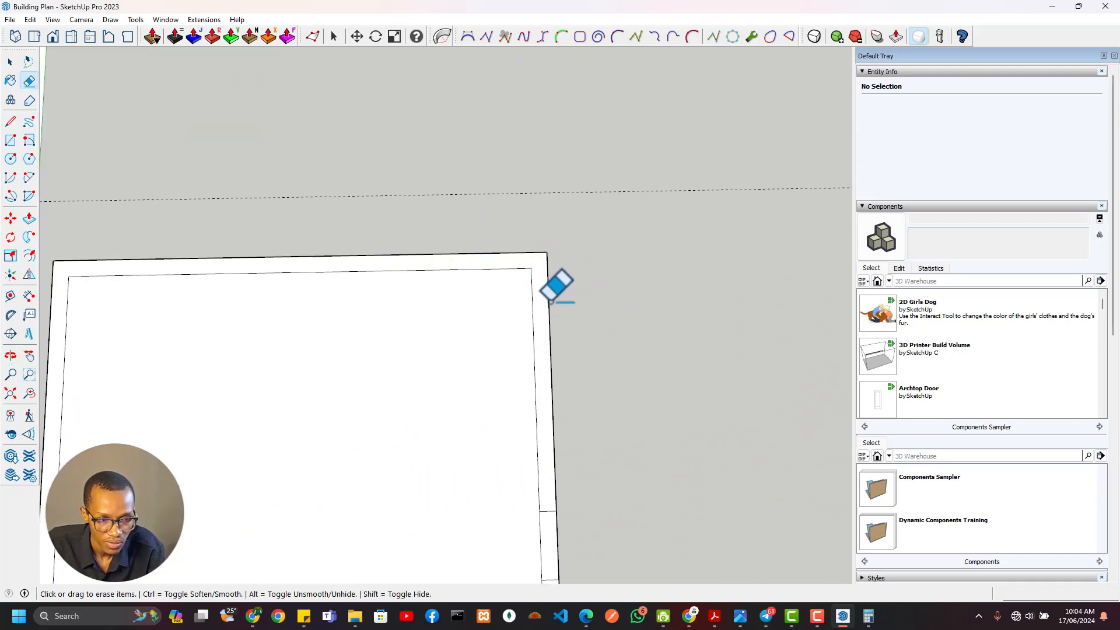
{"action": "key", "text": "t"}
{"action": "scroll", "coordinate": [550, 307], "scroll_direction": "down", "scroll_amount": 3}
{"action": "left_click", "coordinate": [549, 307]}
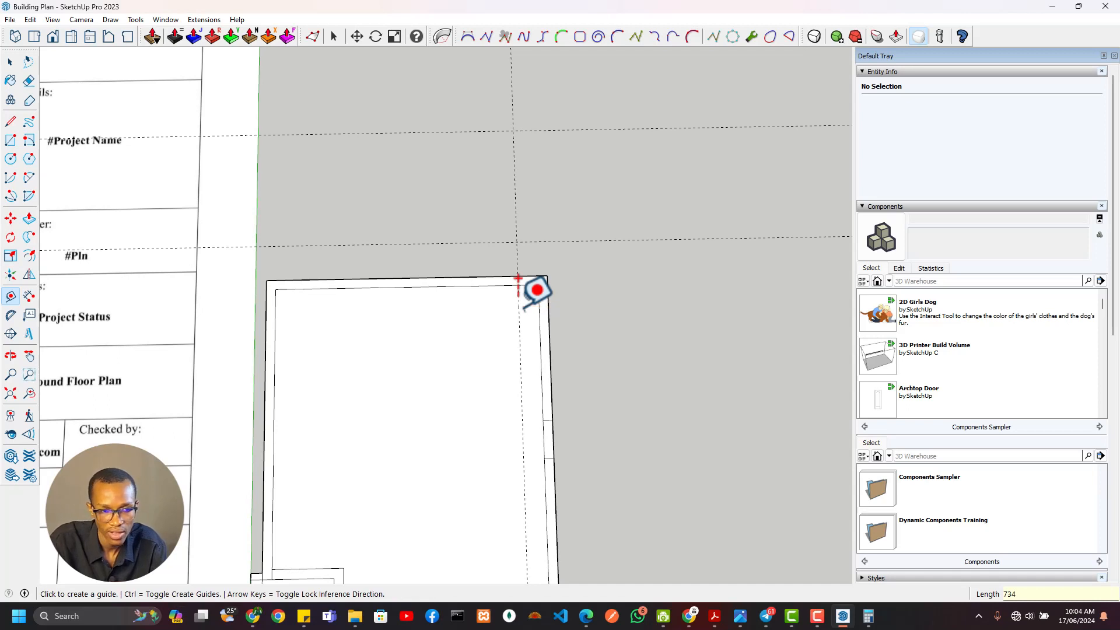
Draw a 230 mm line across the north wall along the new guide
{"action": "key", "text": "l"}
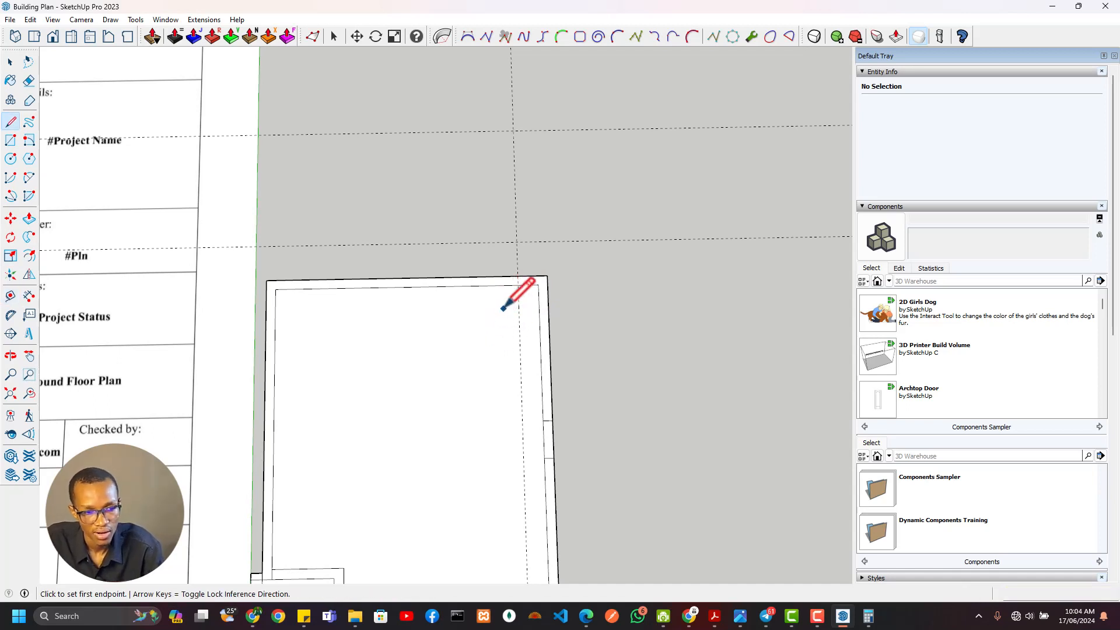
{"action": "scroll", "coordinate": [509, 306], "scroll_direction": "up", "scroll_amount": 3}
{"action": "left_click", "coordinate": [530, 265]}
{"action": "left_click", "coordinate": [530, 251]}
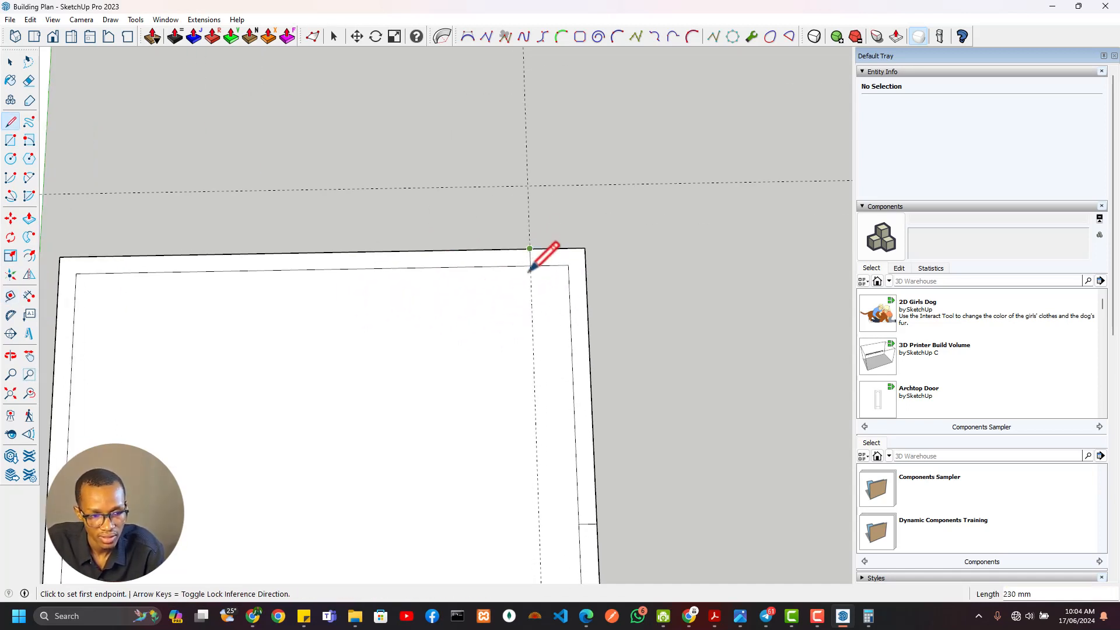
Add a guide 2150 mm west of the kitchen window's start guide to mark the window's far edge
{"action": "scroll", "coordinate": [369, 237], "scroll_direction": "down", "scroll_amount": 5}
{"action": "middle_click_drag", "start_coordinate": [344, 210], "coordinate": [621, 439], "text": "shift"}
{"action": "middle_click_drag", "start_coordinate": [197, 199], "coordinate": [536, 227], "text": "shift"}
{"action": "scroll", "coordinate": [282, 250], "scroll_direction": "up", "scroll_amount": 5}
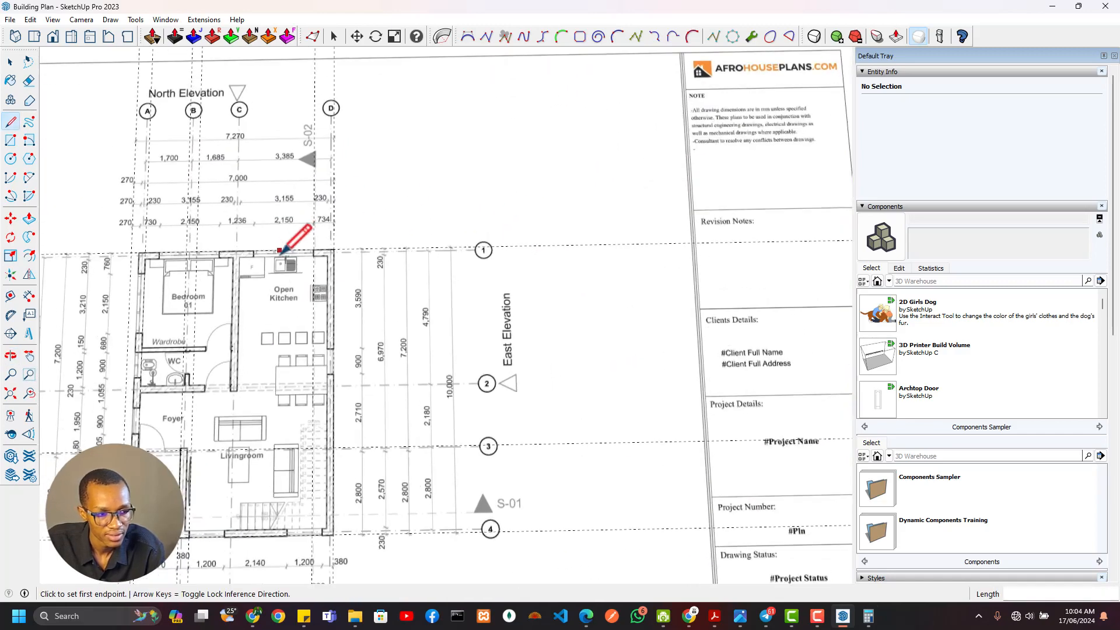
{"action": "scroll", "coordinate": [559, 267], "scroll_direction": "down", "scroll_amount": 6}
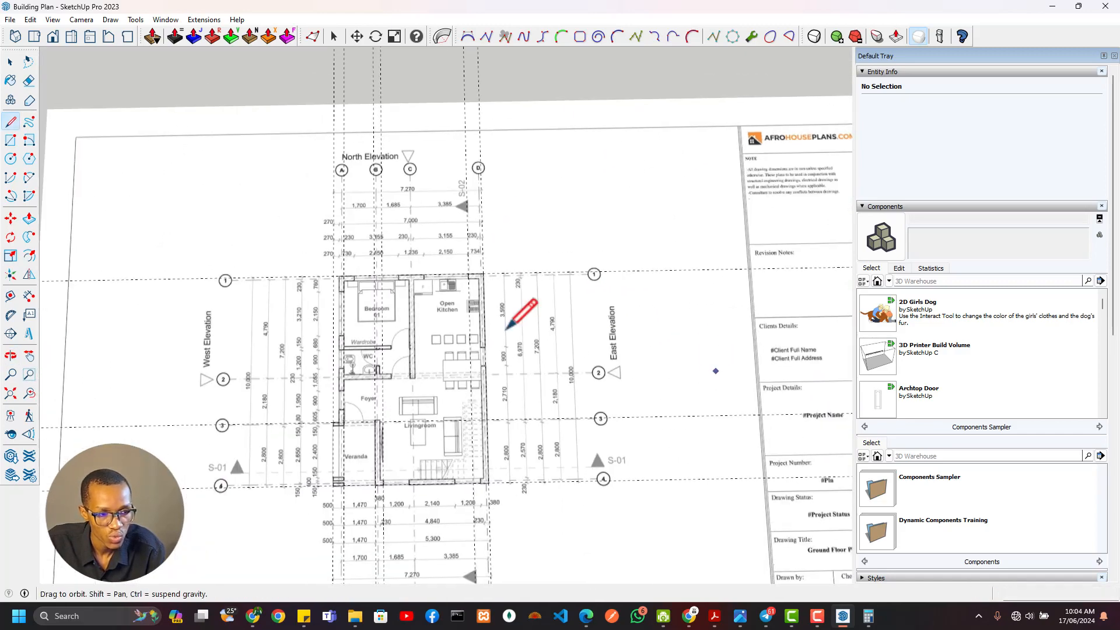
{"action": "scroll", "coordinate": [632, 425], "scroll_direction": "up", "scroll_amount": 6}
{"action": "key", "text": "t"}
{"action": "left_click", "coordinate": [607, 200]}
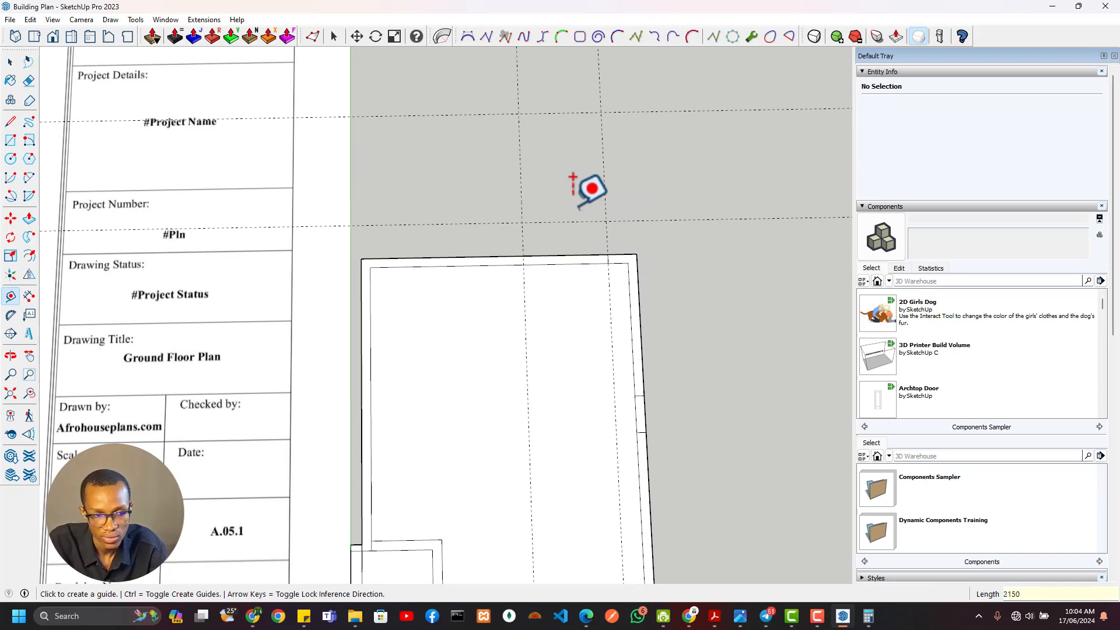
Draw a line across the north wall's thickness along the guide at the kitchen window's far edge
{"action": "key", "text": "l"}
{"action": "left_click", "coordinate": [522, 264]}
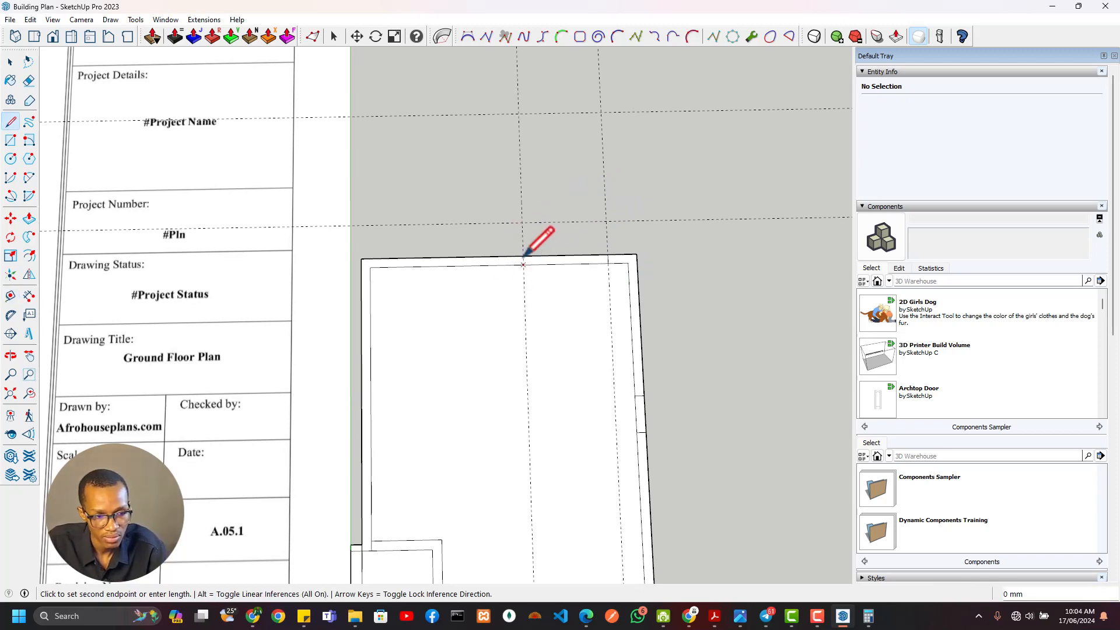
{"action": "left_click", "coordinate": [522, 256]}
Add guides 1236 mm and a further 2150 mm west of the kitchen window's far edge to mark the north bedroom window
{"action": "scroll", "coordinate": [523, 258], "scroll_direction": "down", "scroll_amount": 3}
{"action": "mouse_move", "coordinate": [522, 257]}
{"action": "middle_mouse_down", "text": "shift"}
{"action": "mouse_move", "coordinate": [457, 243]}
{"action": "mouse_move", "coordinate": [829, 454]}
{"action": "middle_mouse_up", "text": "shift"}
{"action": "scroll", "coordinate": [338, 216], "scroll_direction": "up", "scroll_amount": 5}
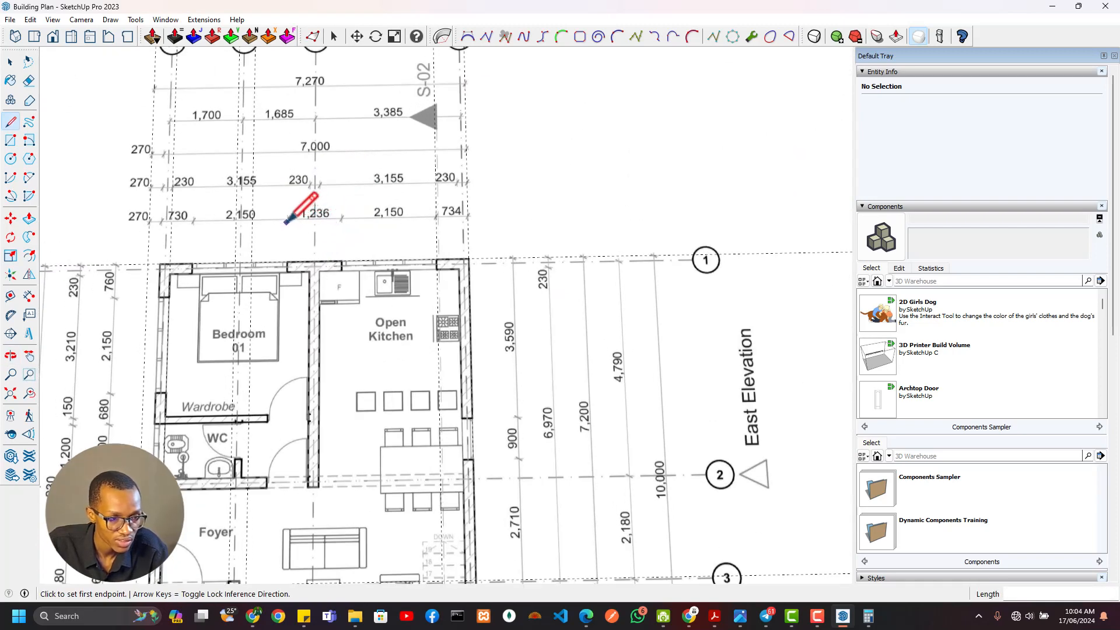
{"action": "scroll", "coordinate": [583, 358], "scroll_direction": "down", "scroll_amount": 5}
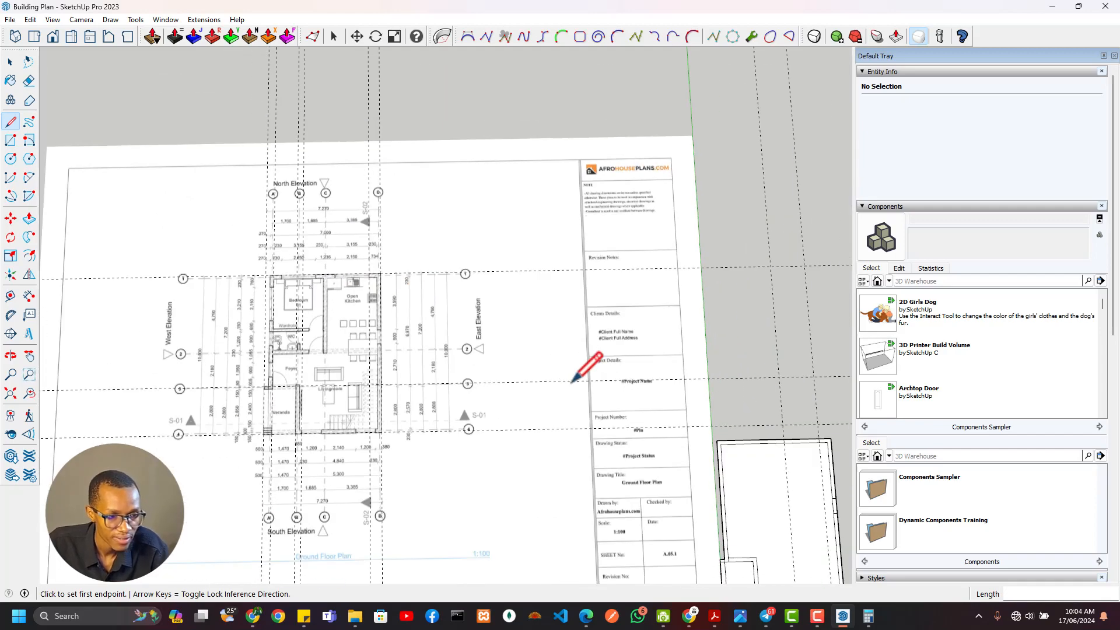
{"action": "scroll", "coordinate": [252, 313], "scroll_direction": "up", "scroll_amount": 8}
{"action": "key", "text": "t"}
{"action": "left_click", "coordinate": [419, 298]}
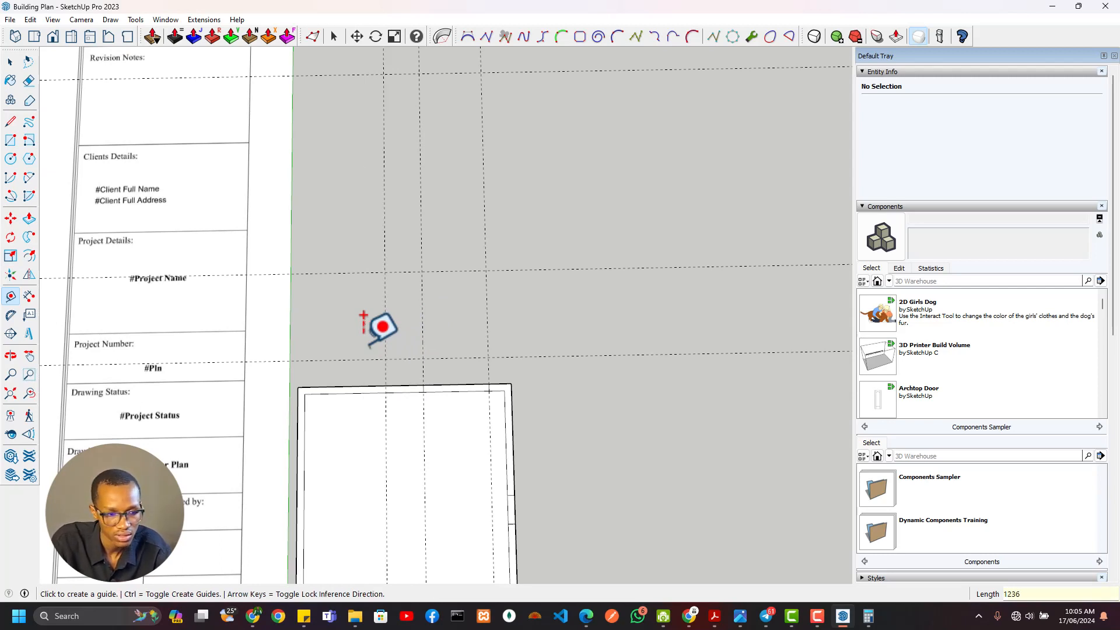
{"action": "left_click", "coordinate": [386, 277]}
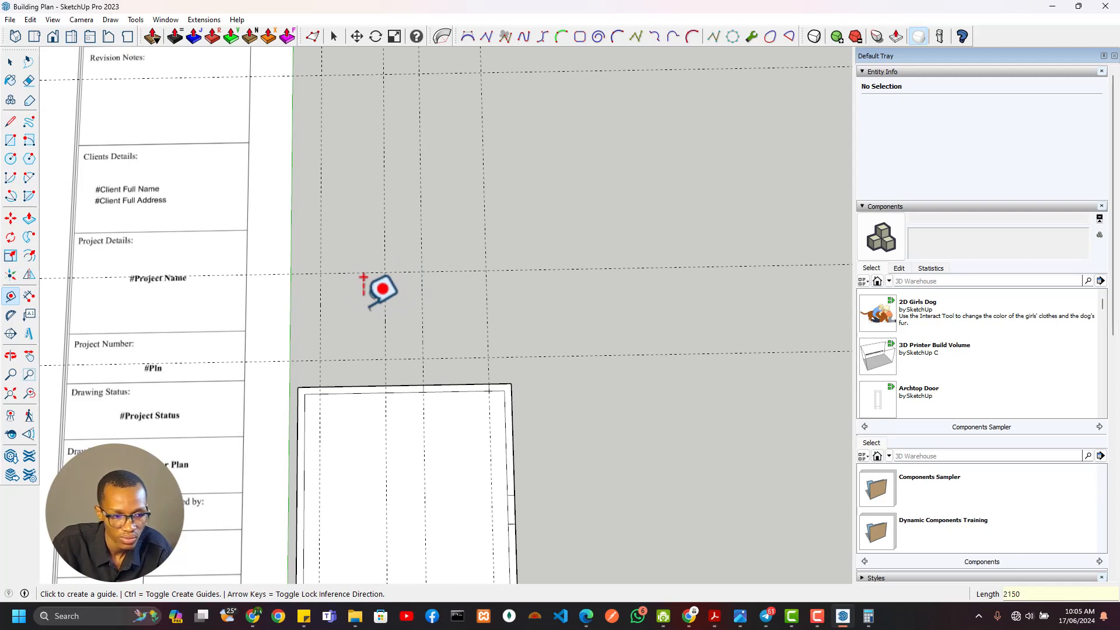
Draw a rectangle across the north wall's thickness between the two bedroom window guides
{"action": "key", "text": "r"}
{"action": "scroll", "coordinate": [395, 361], "scroll_direction": "up", "scroll_amount": 3}
{"action": "left_click", "coordinate": [388, 390]}
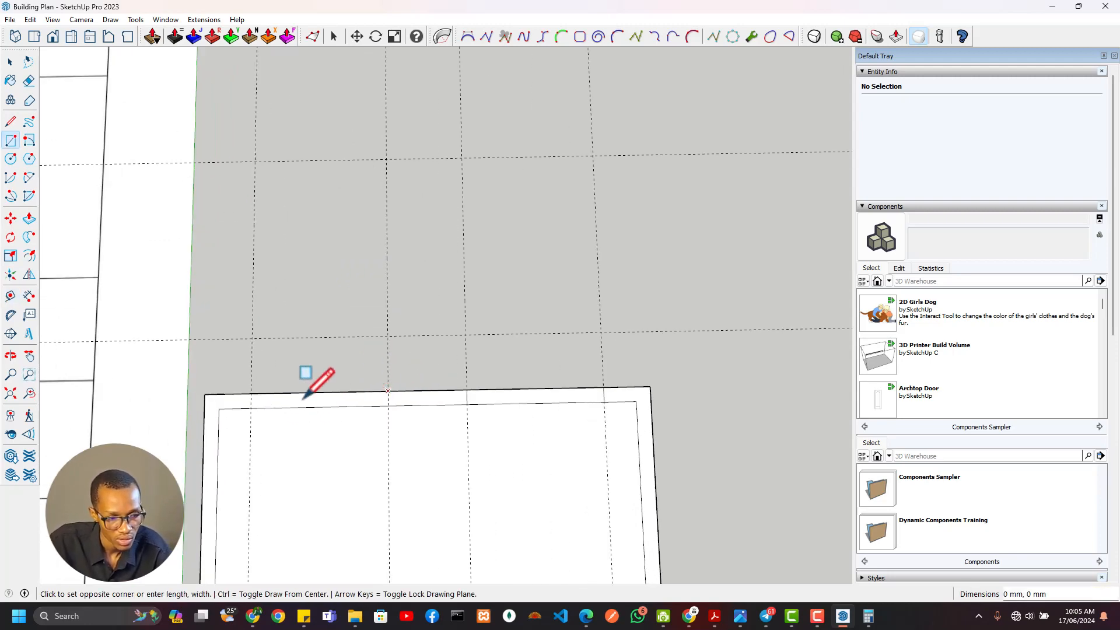
{"action": "left_click", "coordinate": [251, 407]}
Examine the west-side dimensions of the ground floor plan around Bedroom 01 and its window
{"action": "scroll", "coordinate": [251, 407], "scroll_direction": "down", "scroll_amount": 6}
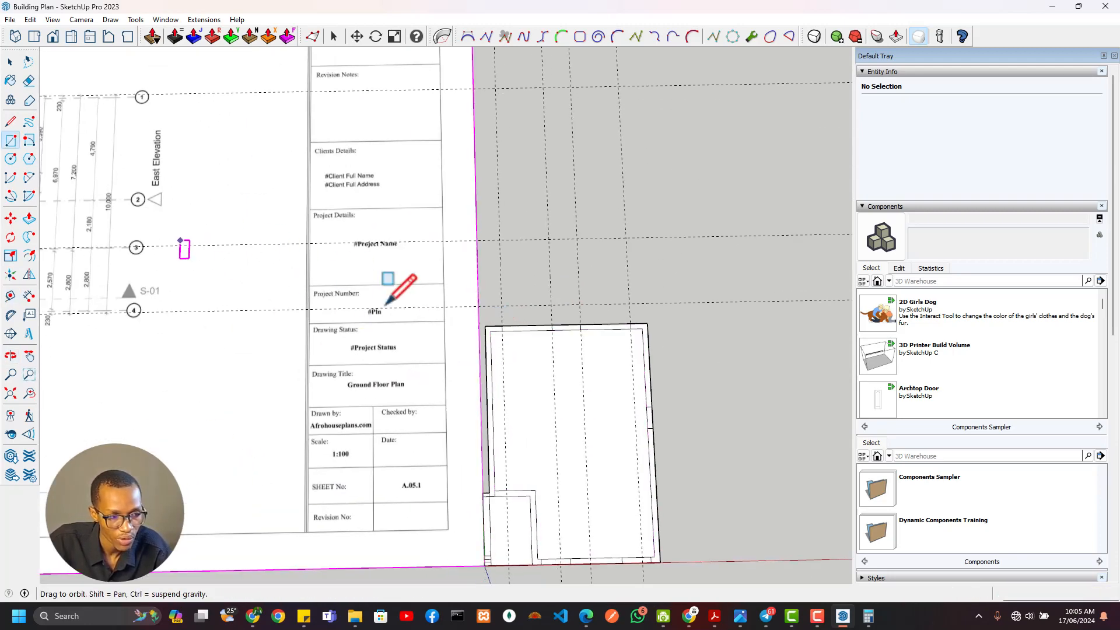
{"action": "scroll", "coordinate": [335, 244], "scroll_direction": "down", "scroll_amount": 2}
{"action": "scroll", "coordinate": [301, 219], "scroll_direction": "up", "scroll_amount": 4}
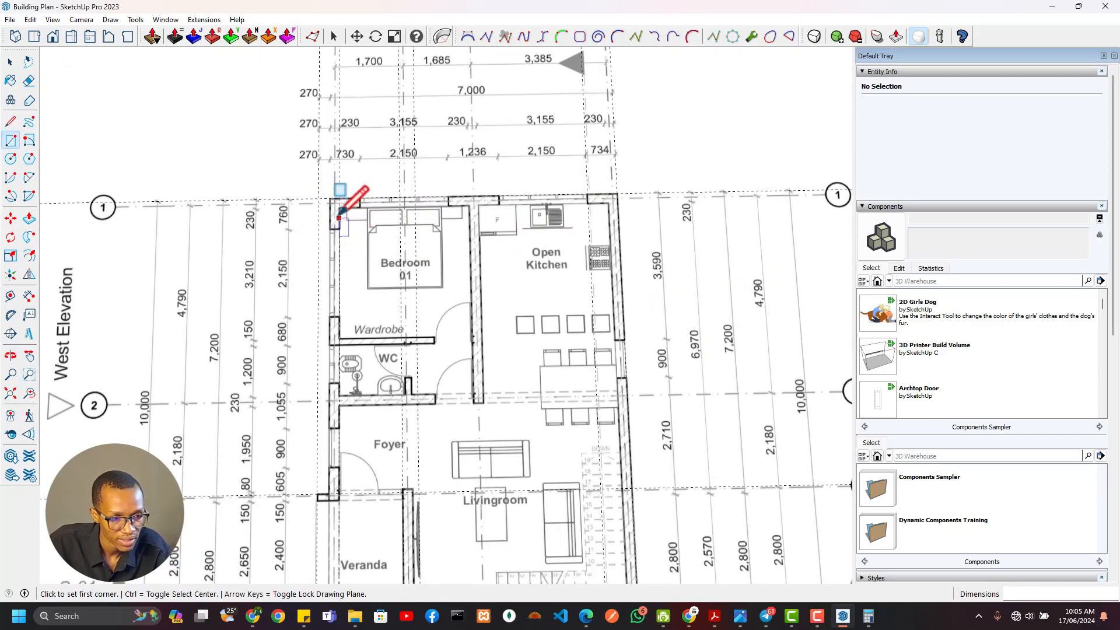
{"action": "scroll", "coordinate": [343, 235], "scroll_direction": "up", "scroll_amount": 3}
{"action": "scroll", "coordinate": [344, 235], "scroll_direction": "down", "scroll_amount": 4}
{"action": "scroll", "coordinate": [347, 224], "scroll_direction": "up", "scroll_amount": 3}
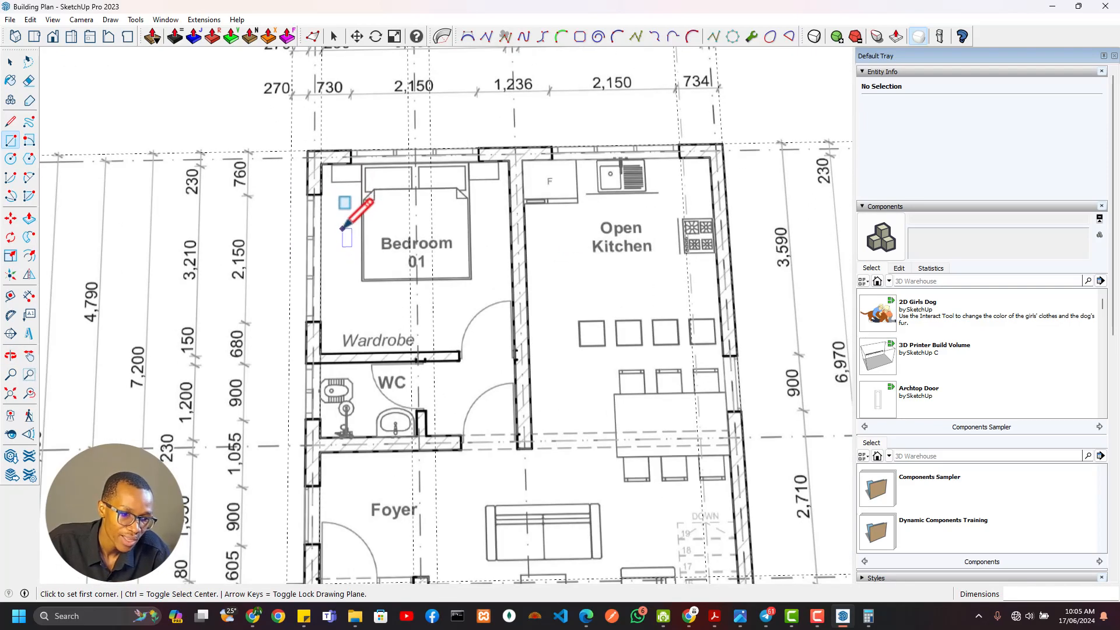
{"action": "scroll", "coordinate": [341, 229], "scroll_direction": "down", "scroll_amount": 4}
{"action": "scroll", "coordinate": [301, 226], "scroll_direction": "up", "scroll_amount": 1}
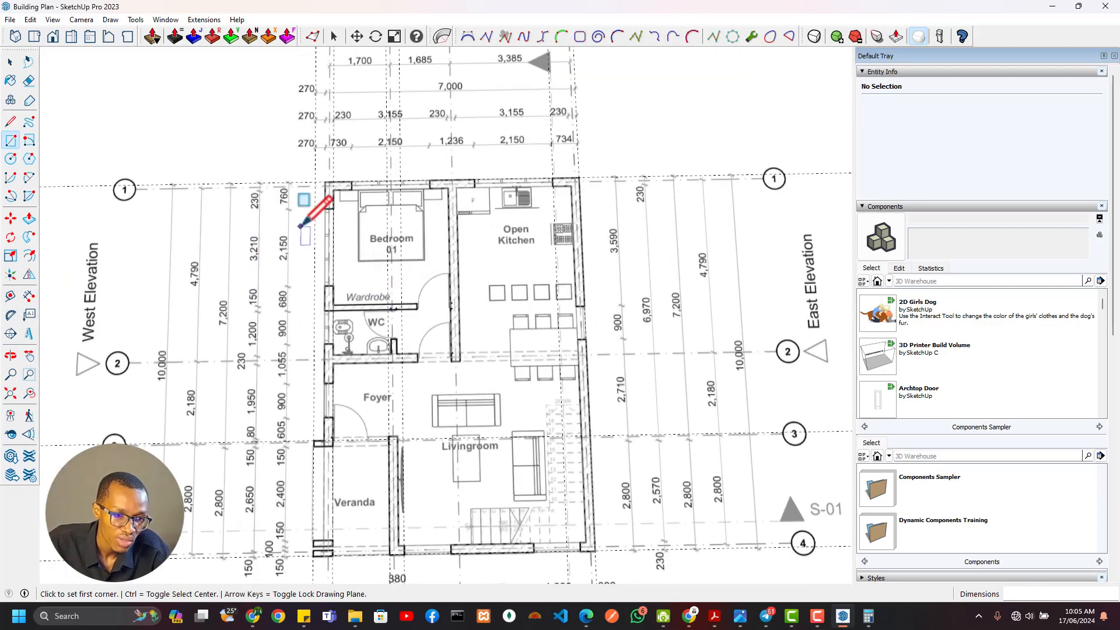
{"action": "scroll", "coordinate": [315, 363], "scroll_direction": "down", "scroll_amount": 3}
{"action": "middle_click_drag", "start_coordinate": [336, 376], "coordinate": [423, 272]}
{"action": "middle_click_drag", "start_coordinate": [606, 290], "coordinate": [469, 292]}
{"action": "middle_click_drag", "start_coordinate": [679, 143], "coordinate": [215, 463]}
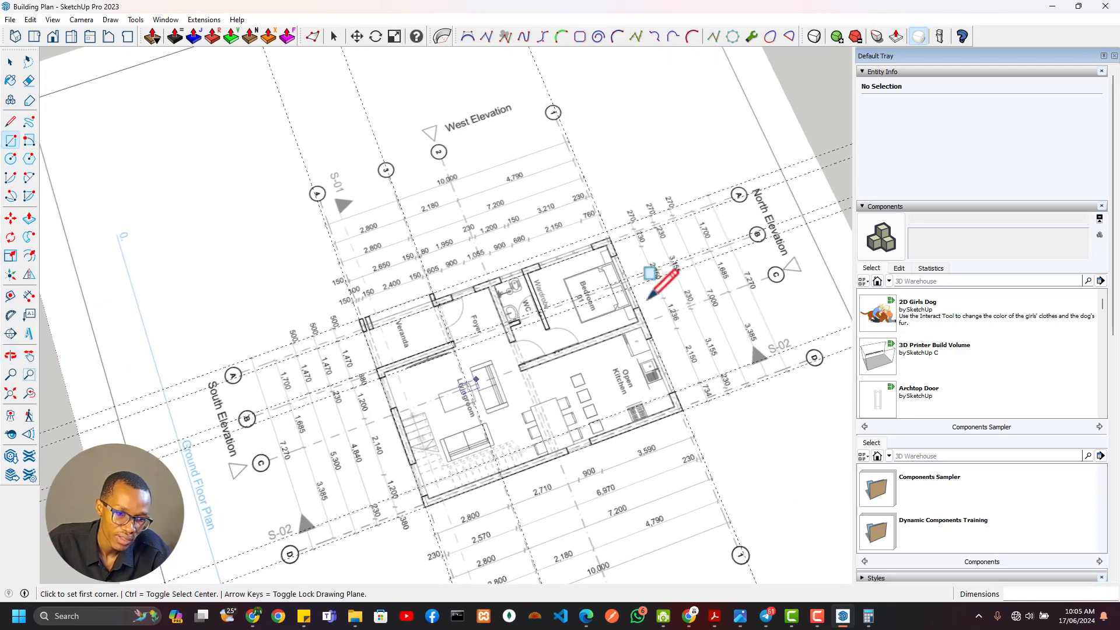
{"action": "middle_click_drag", "start_coordinate": [650, 302], "coordinate": [501, 327]}
{"action": "scroll", "coordinate": [563, 262], "scroll_direction": "up", "scroll_amount": 6}
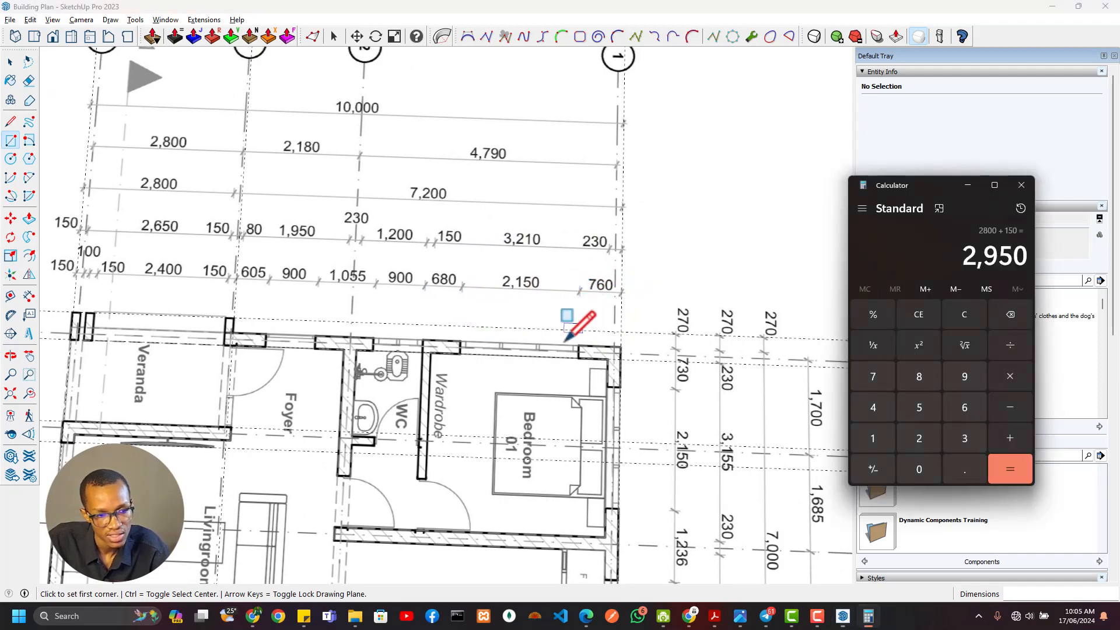
Add guides 760 mm and a further 2150 mm south of the traced outline's outer north edge to mark the west bedroom window
{"action": "scroll", "coordinate": [641, 312], "scroll_direction": "down", "scroll_amount": 6}
{"action": "middle_click_drag", "start_coordinate": [627, 325], "coordinate": [565, 105]}
{"action": "scroll", "coordinate": [502, 263], "scroll_direction": "up", "scroll_amount": 8}
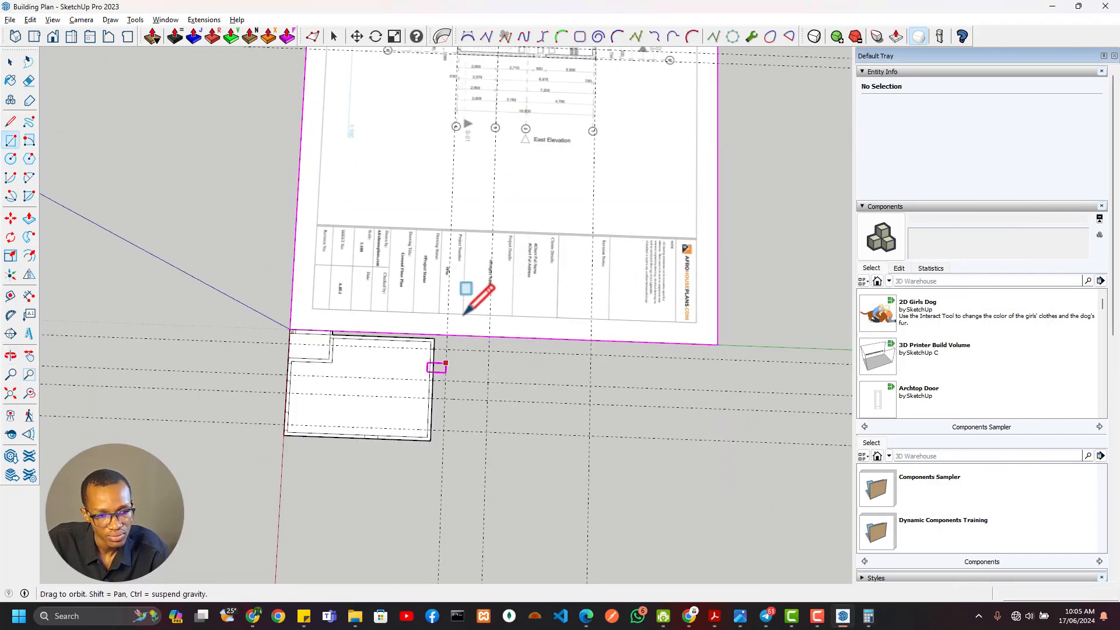
{"action": "key", "text": "t"}
{"action": "left_click", "coordinate": [489, 256]}
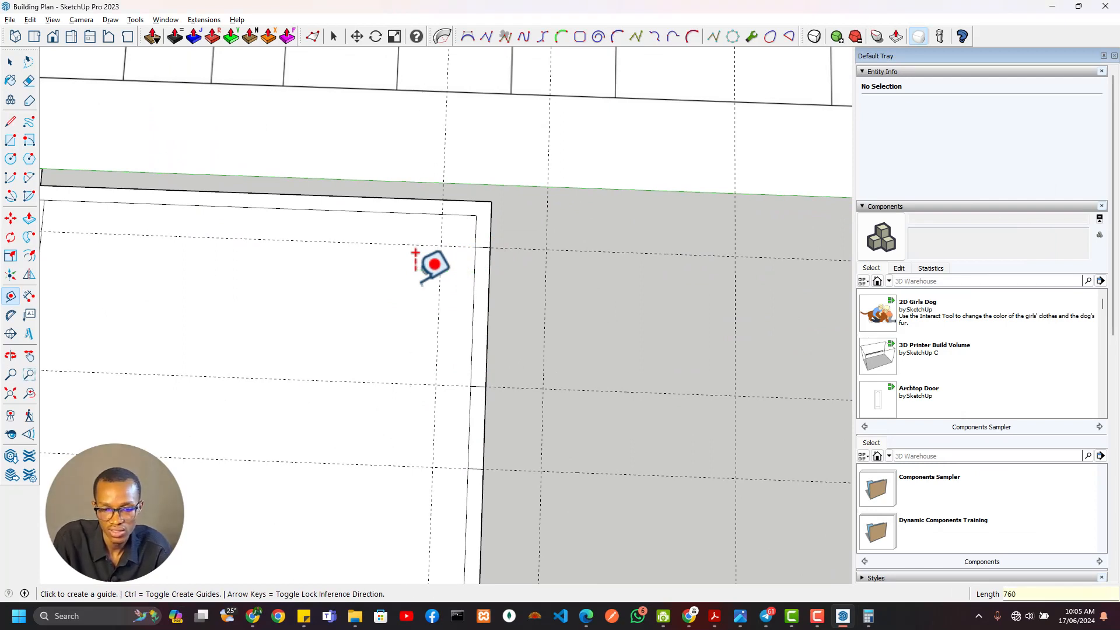
{"action": "left_click", "coordinate": [443, 152]}
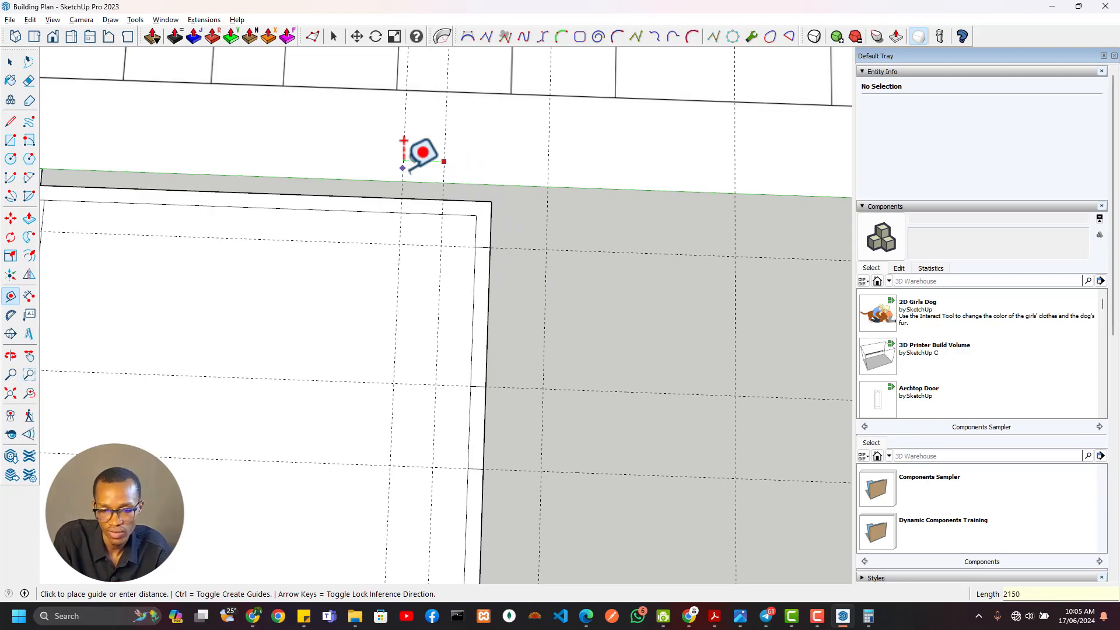
Draw a rectangle across the west wall's thickness between the two guides of the bedroom window
{"action": "scroll", "coordinate": [393, 153], "scroll_direction": "down", "scroll_amount": 3}
{"action": "middle_click_drag", "start_coordinate": [425, 155], "coordinate": [449, 466], "text": "shift"}
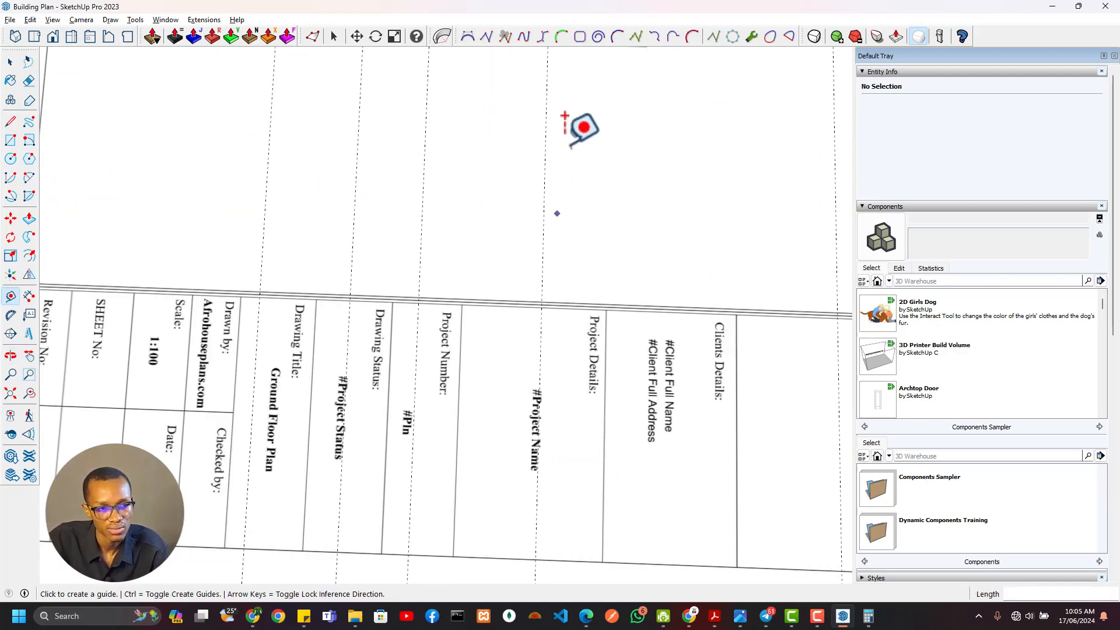
{"action": "middle_click_drag", "start_coordinate": [558, 146], "coordinate": [526, 407], "text": "shift"}
{"action": "scroll", "coordinate": [510, 249], "scroll_direction": "down", "scroll_amount": 3}
{"action": "middle_click_drag", "start_coordinate": [559, 187], "coordinate": [553, 408], "text": "shift"}
{"action": "scroll", "coordinate": [585, 223], "scroll_direction": "up", "scroll_amount": 4}
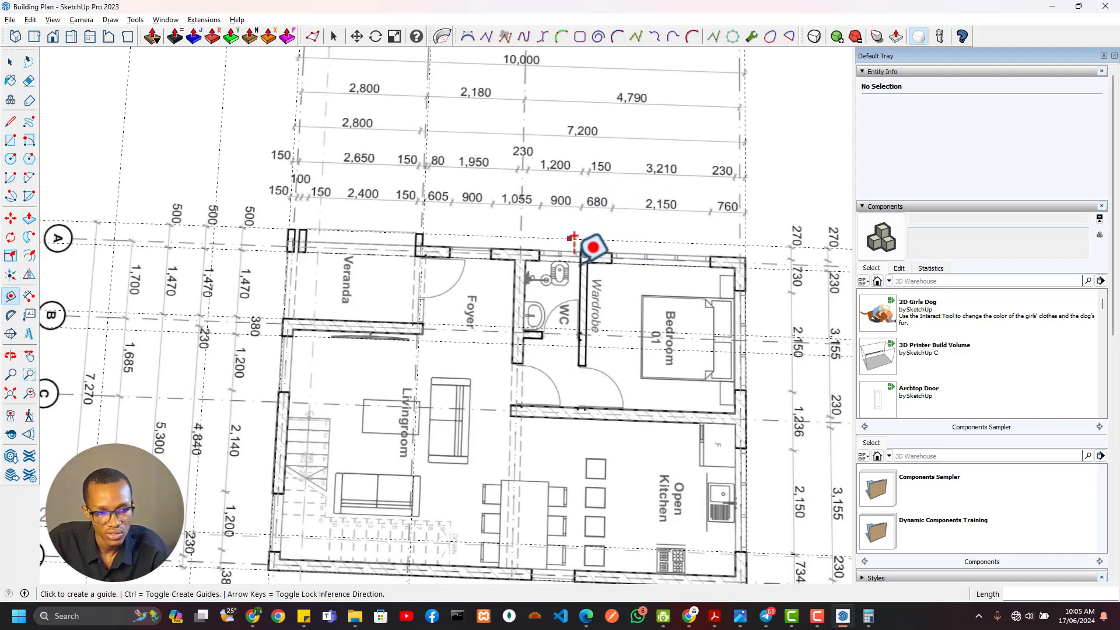
{"action": "scroll", "coordinate": [583, 280], "scroll_direction": "down", "scroll_amount": 4}
{"action": "middle_click_drag", "start_coordinate": [575, 313], "coordinate": [463, 355]}
{"action": "scroll", "coordinate": [475, 240], "scroll_direction": "up", "scroll_amount": 8}
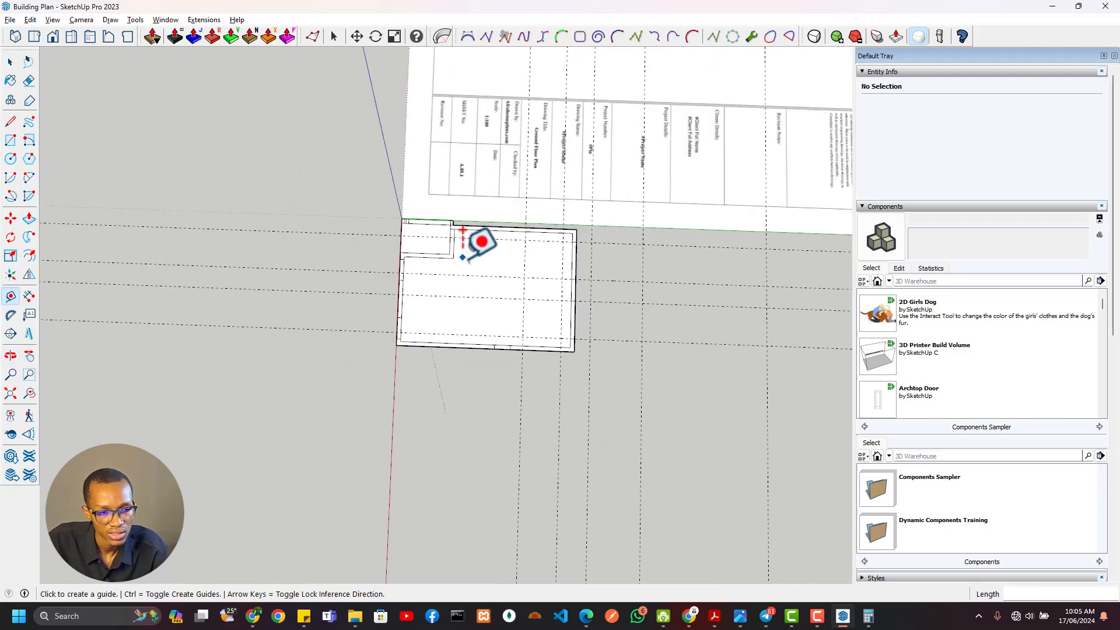
{"action": "key", "text": "r"}
{"action": "left_click", "coordinate": [672, 194]}
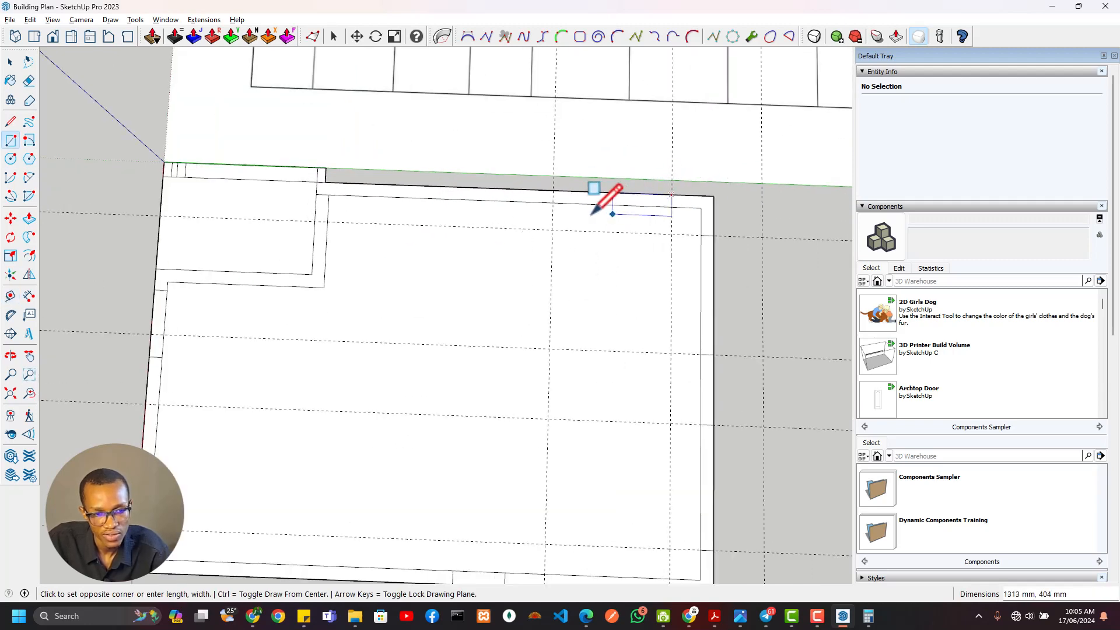
Add guides 680 mm and a further 900 mm south of the west bedroom window, and draw the WC window rectangle between them
{"action": "key", "text": "t"}
{"action": "left_click", "coordinate": [552, 217]}
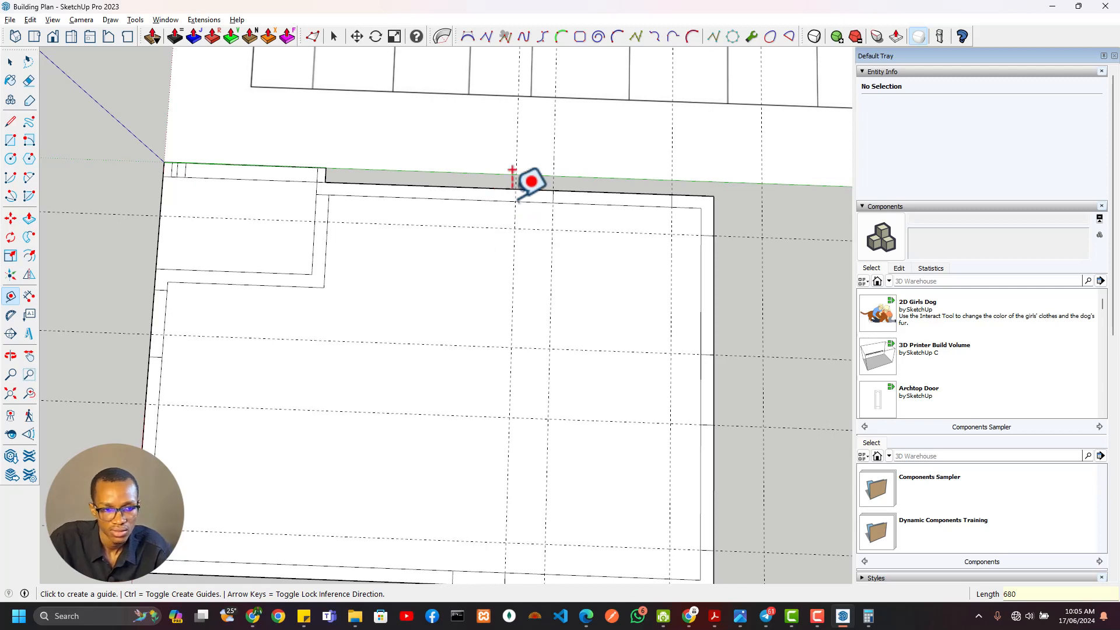
{"action": "left_click", "coordinate": [517, 149]}
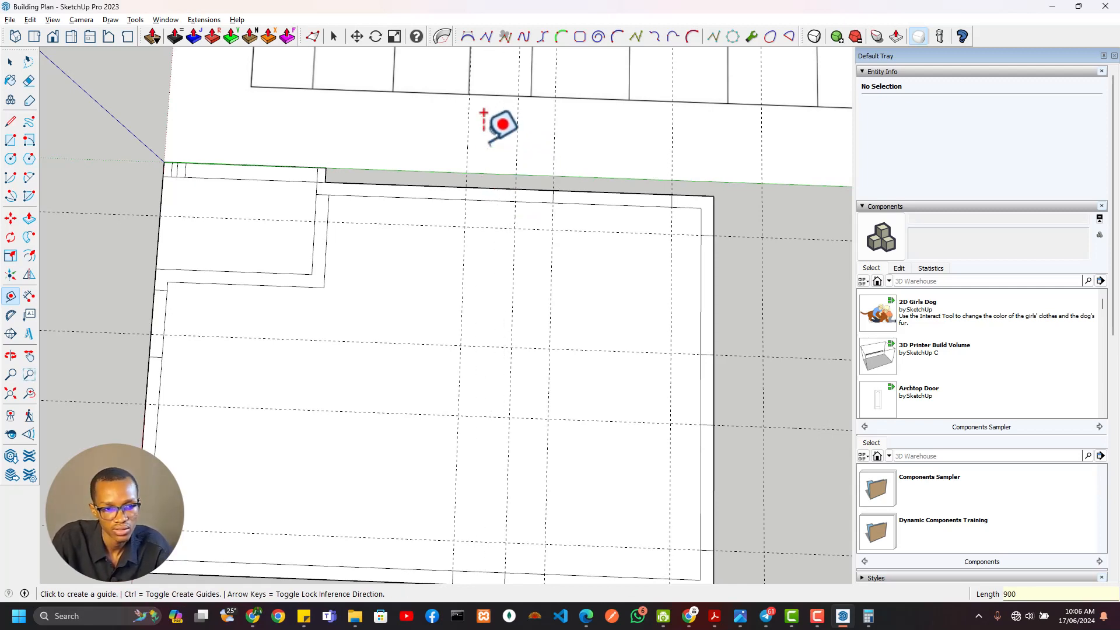
{"action": "key", "text": "r"}
{"action": "left_click", "coordinate": [515, 188]}
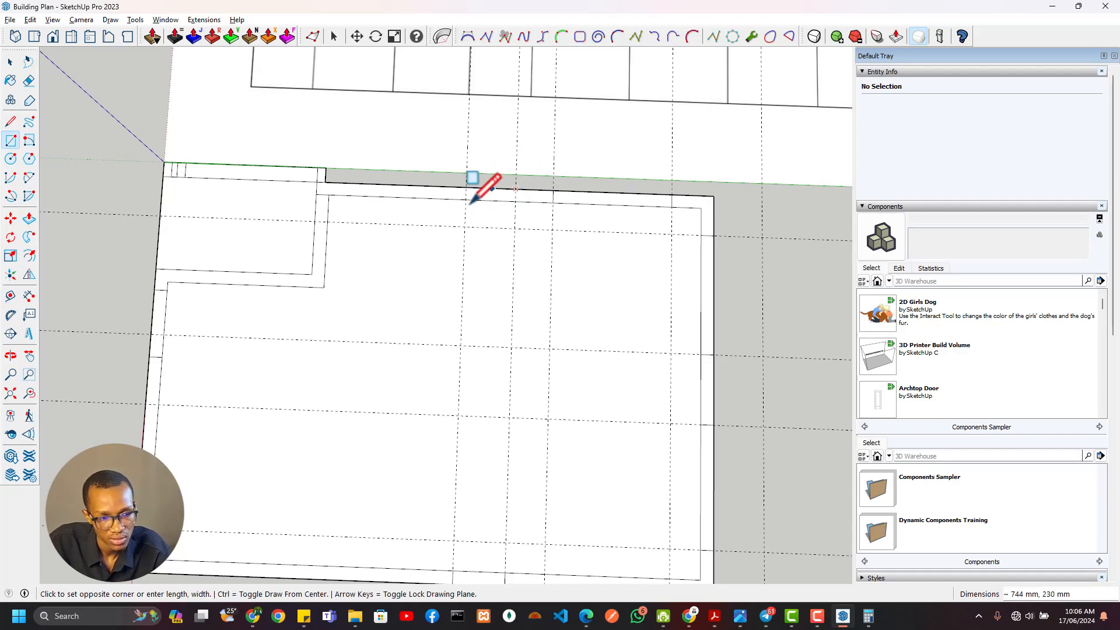
Examine the plan's west-side dimensions from the WC window to the foyer opening and veranda
{"action": "scroll", "coordinate": [514, 252], "scroll_direction": "down", "scroll_amount": 4}
{"action": "middle_click_drag", "start_coordinate": [634, 91], "coordinate": [536, 371], "text": "shift"}
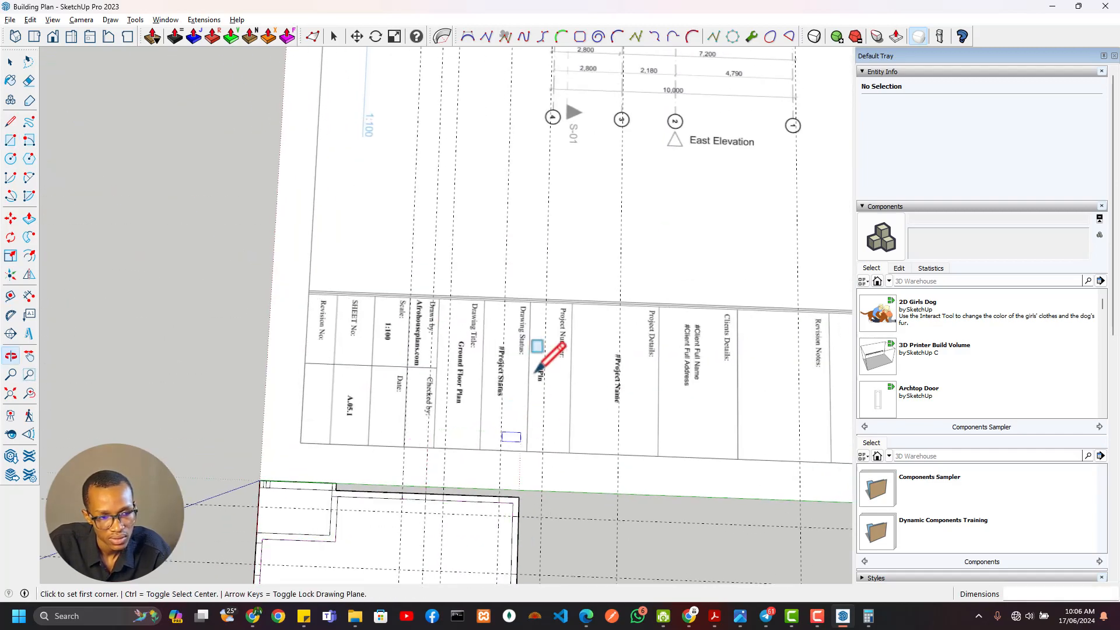
{"action": "middle_click_drag", "start_coordinate": [630, 187], "coordinate": [587, 414], "text": "shift"}
{"action": "scroll", "coordinate": [666, 158], "scroll_direction": "up", "scroll_amount": 6}
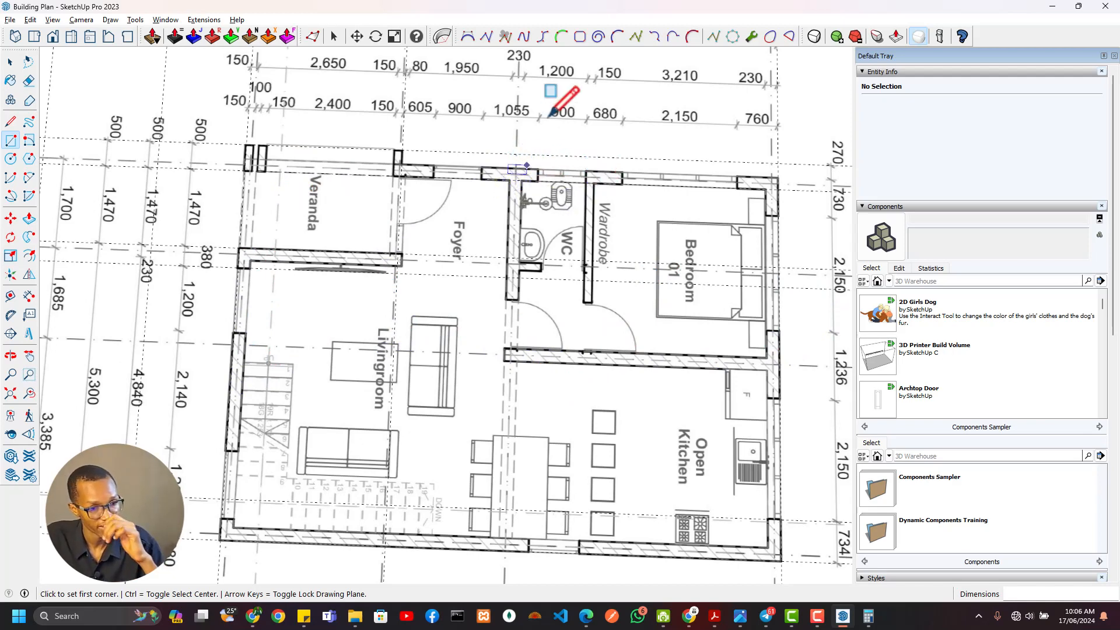
{"action": "scroll", "coordinate": [528, 155], "scroll_direction": "up", "scroll_amount": 3}
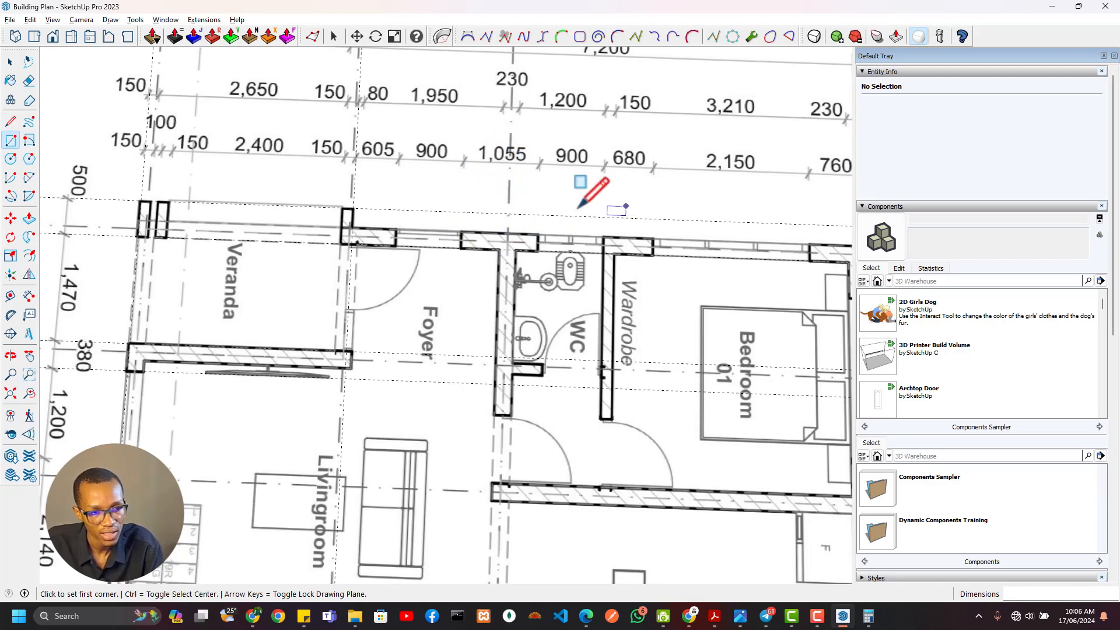
{"action": "key", "text": "alt+Tab"}
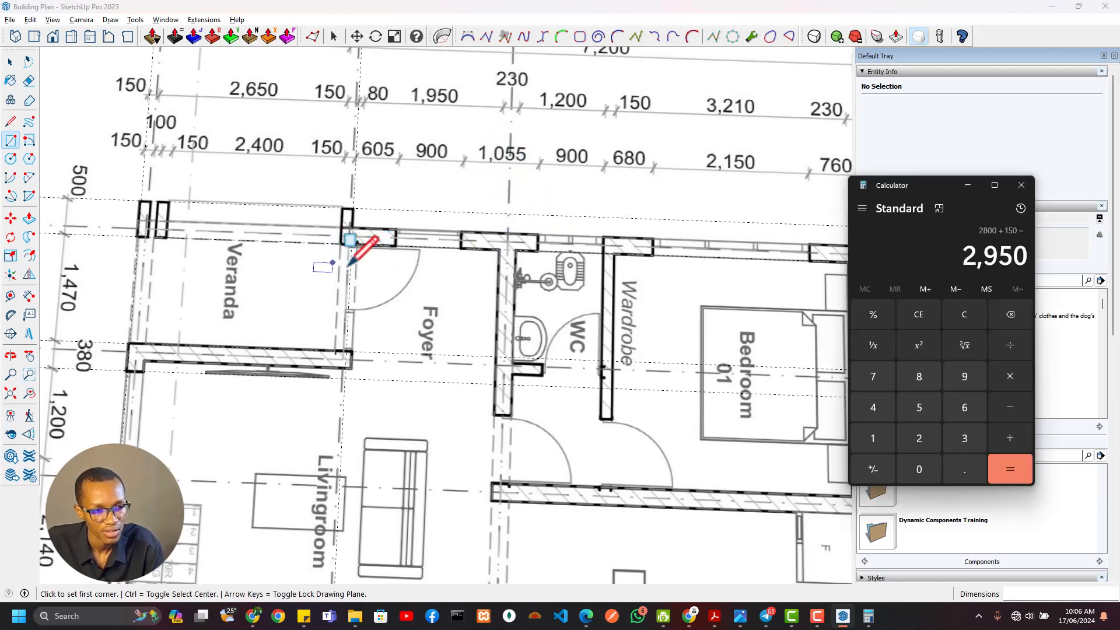
{"action": "key", "text": "alt+Tab"}
{"action": "scroll", "coordinate": [450, 267], "scroll_direction": "down", "scroll_amount": 6}
{"action": "scroll", "coordinate": [450, 267], "scroll_direction": "down", "scroll_amount": 2}
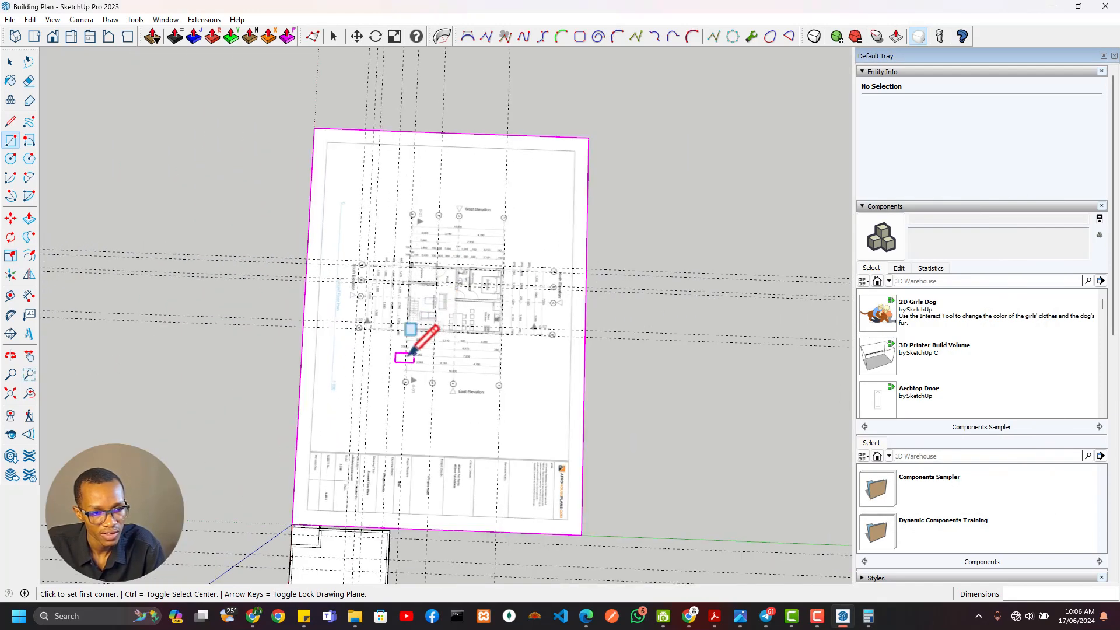
Add guides 1055 mm and a further 900 mm south of the WC window to mark the foyer opening in the west wall
{"action": "scroll", "coordinate": [395, 358], "scroll_direction": "up", "scroll_amount": 10}
{"action": "middle_click_drag", "start_coordinate": [502, 182], "coordinate": [471, 343], "text": "shift"}
{"action": "key", "text": "t"}
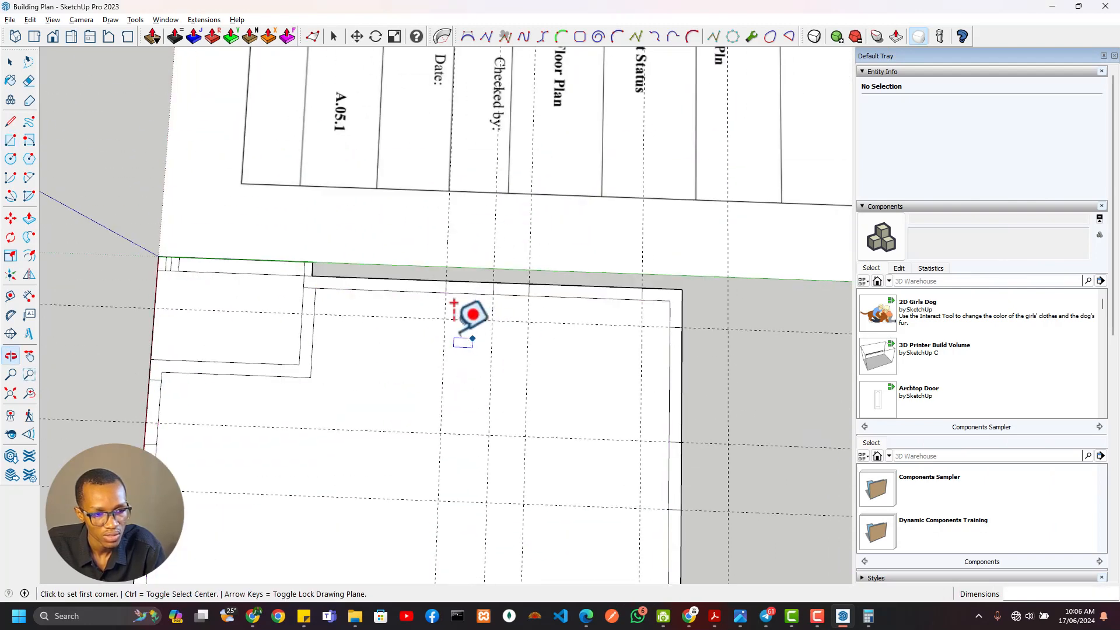
{"action": "left_click", "coordinate": [444, 336]}
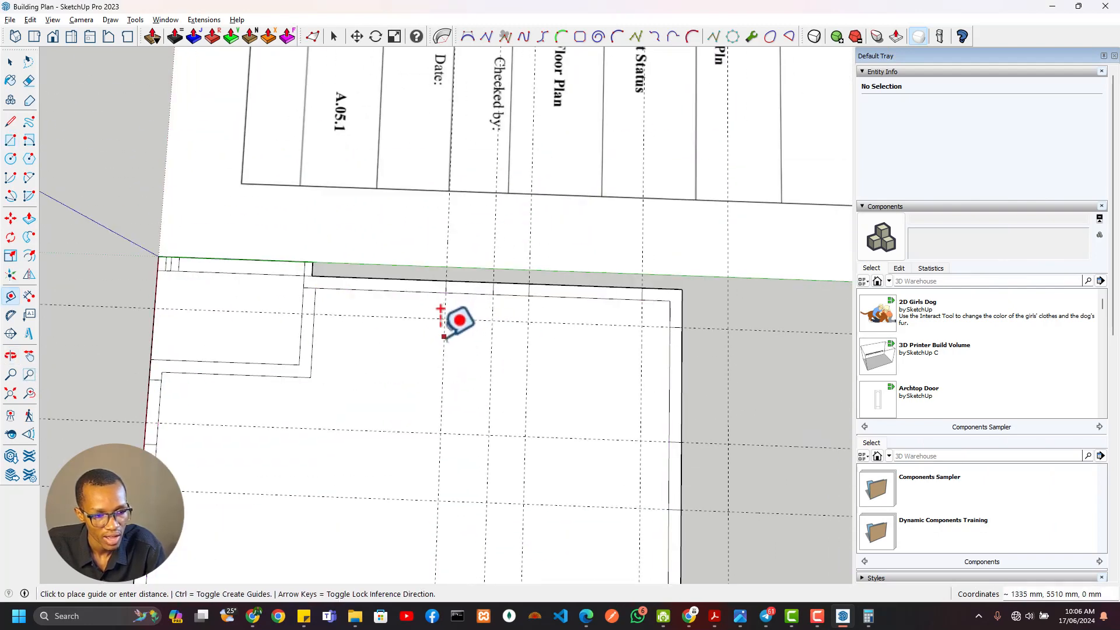
{"action": "left_click", "coordinate": [387, 349]}
{"action": "type", "text": "90"}
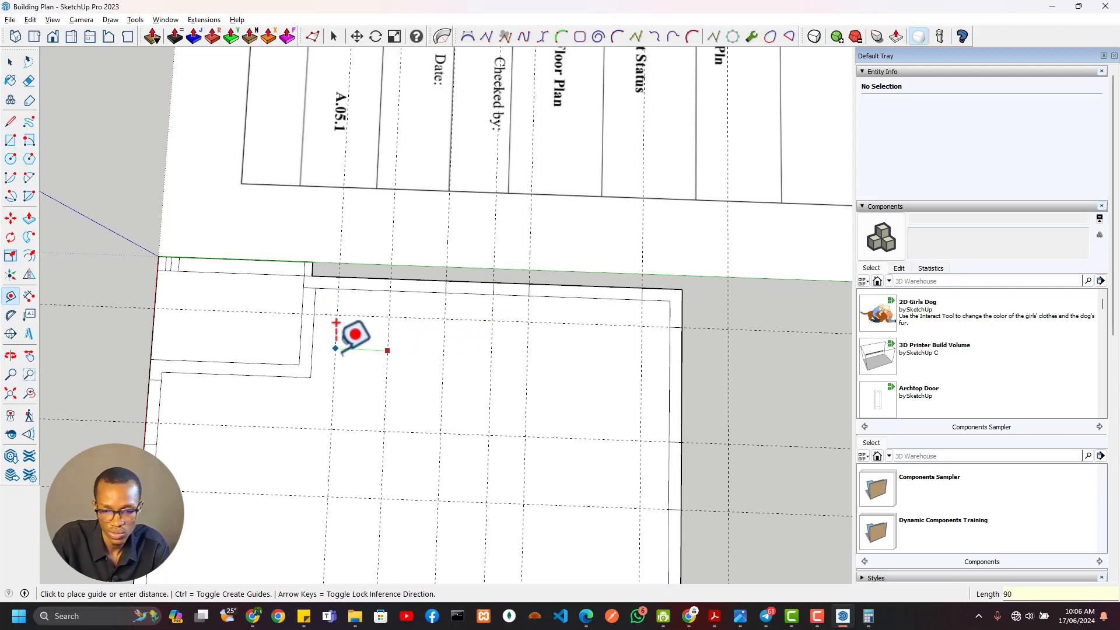
{"action": "type", "text": "0"}
{"action": "key", "text": "Return"}
Draw a rectangle across the west wall's thickness between the two foyer opening guides
{"action": "key", "text": "r"}
{"action": "left_click", "coordinate": [391, 278]}
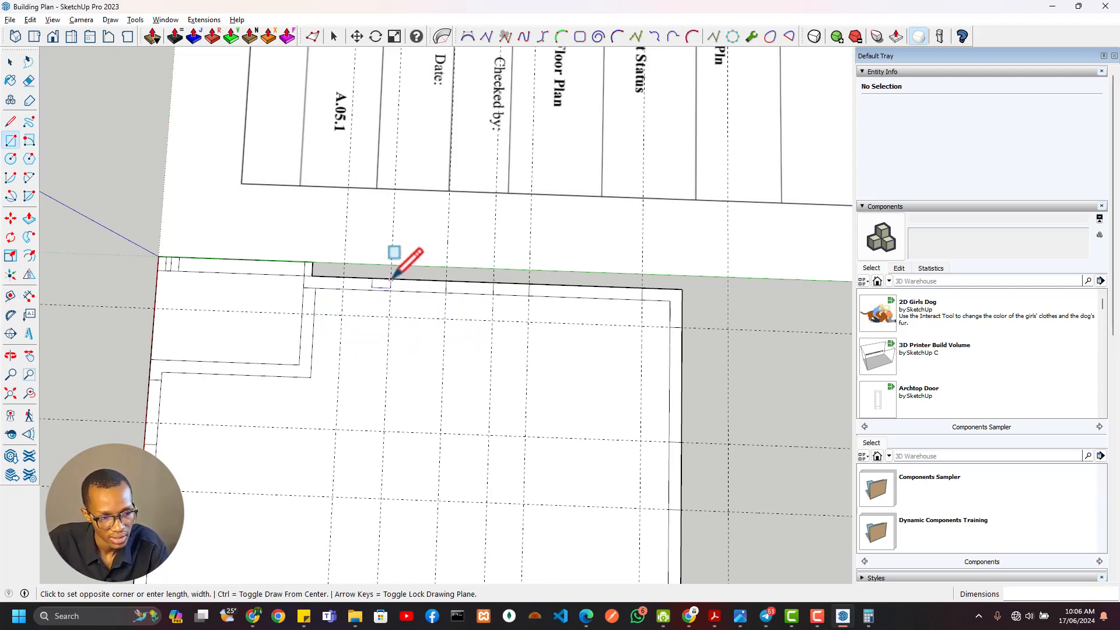
Try to erase the guides crossing the plan sheet and traced walls, then undo the erasure
{"action": "key", "text": "e"}
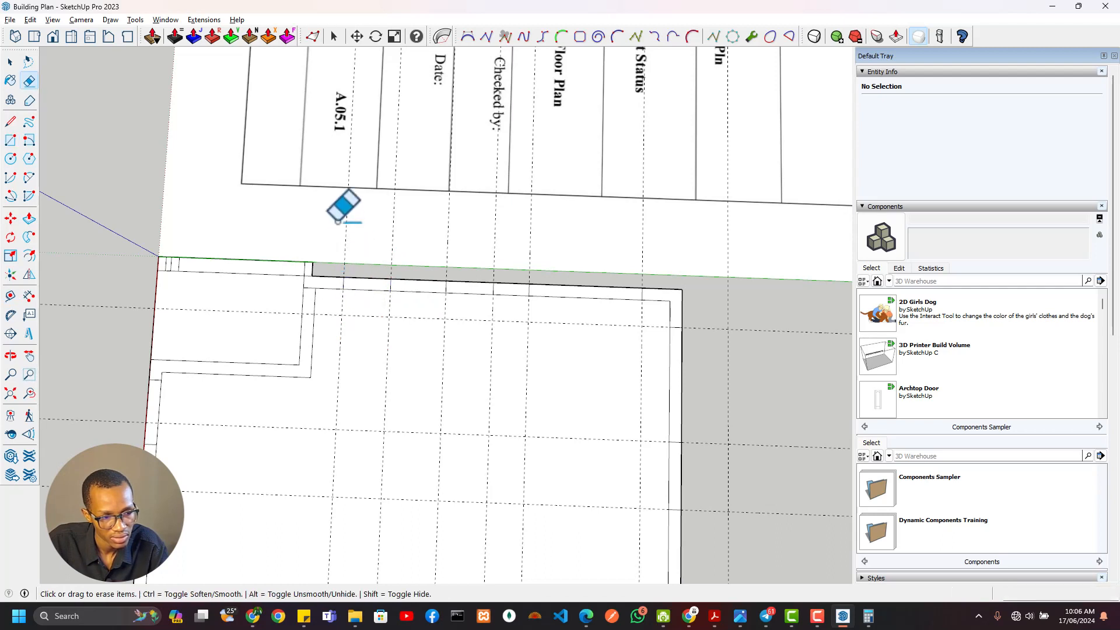
{"action": "mouse_move", "coordinate": [342, 216]}
{"action": "left_mouse_down"}
{"action": "mouse_move", "coordinate": [602, 236]}
{"action": "mouse_move", "coordinate": [743, 270]}
{"action": "mouse_move", "coordinate": [758, 501]}
{"action": "mouse_move", "coordinate": [729, 498]}
{"action": "left_mouse_up"}
{"action": "key", "text": "ctrl"}
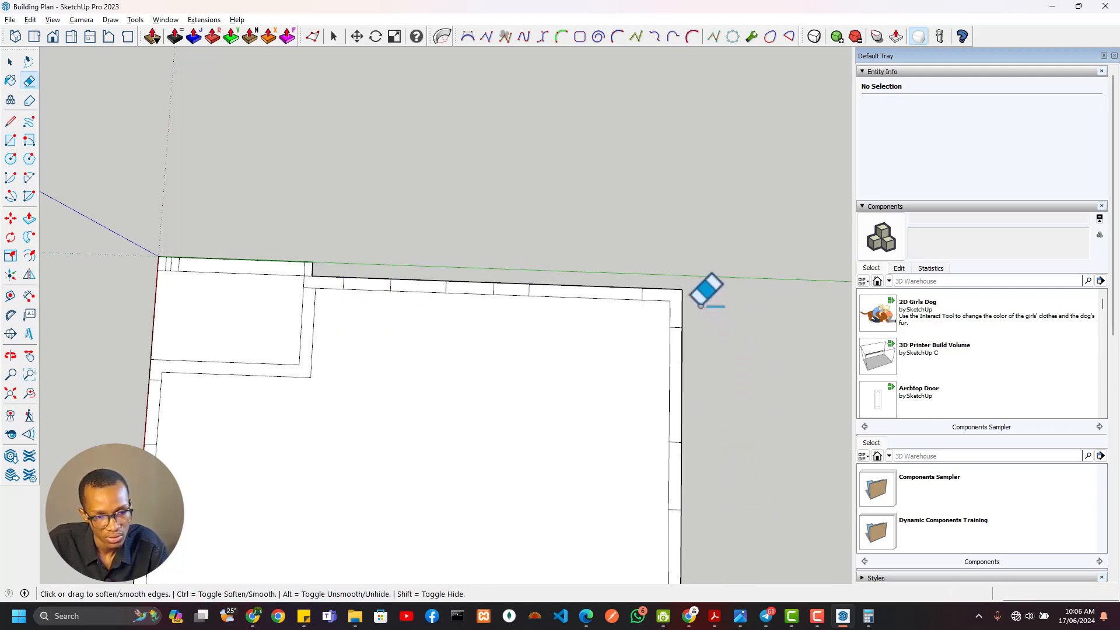
{"action": "key", "text": "ctrl+z"}
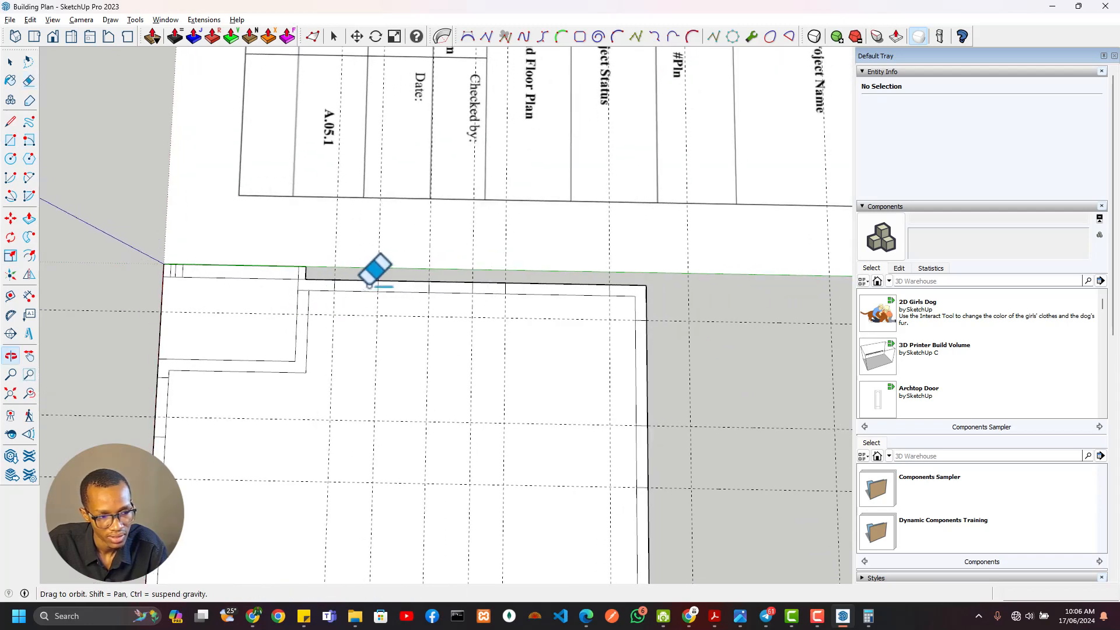
Make the floor plan image a group and name its instance Ref
{"action": "key", "text": "space"}
{"action": "right_click", "coordinate": [479, 241]}
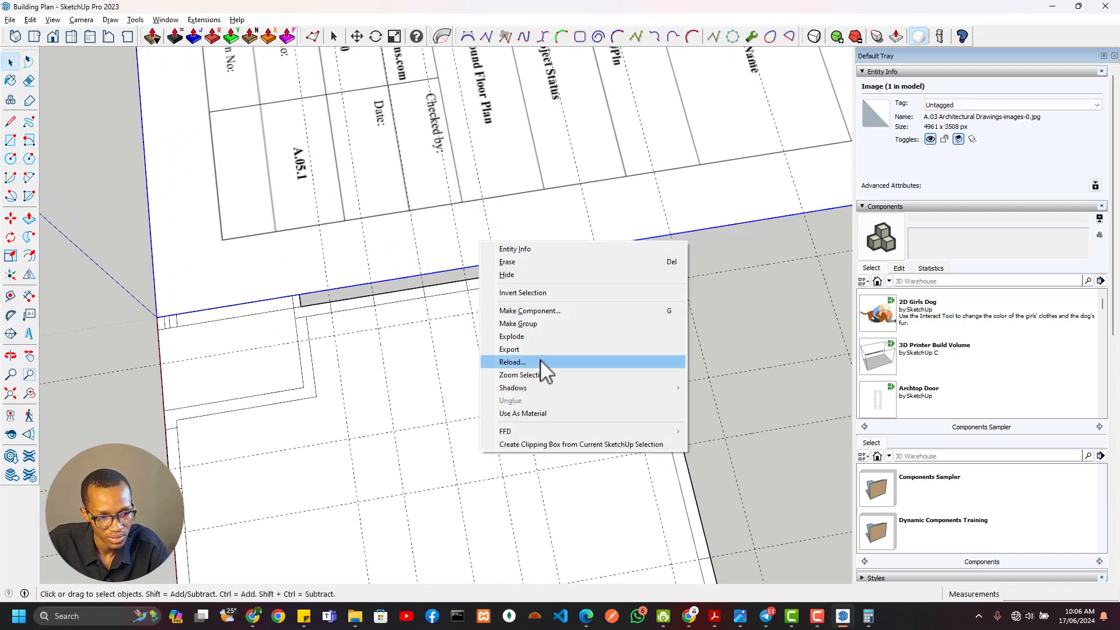
{"action": "left_click", "coordinate": [519, 324]}
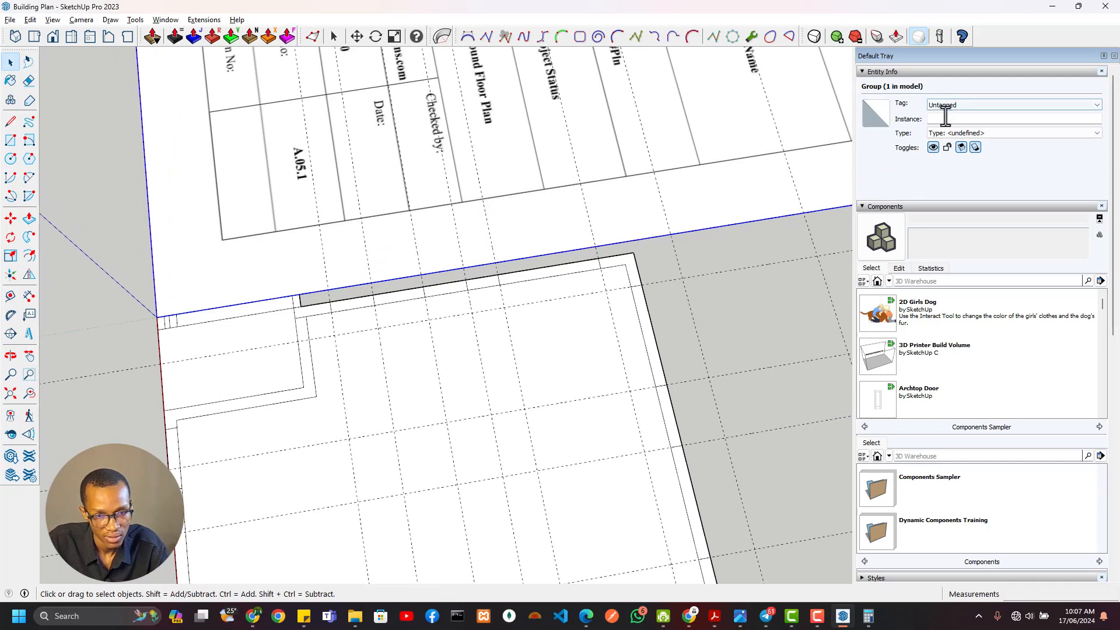
{"action": "left_click", "coordinate": [944, 120]}
{"action": "type", "text": "Rf"}
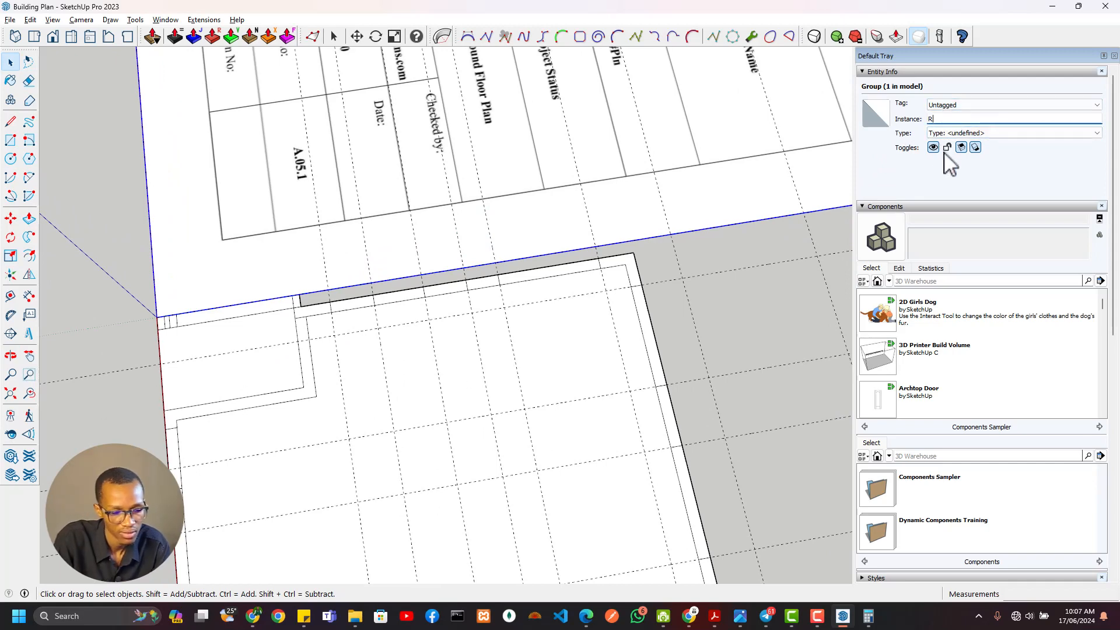
{"action": "left_click", "coordinate": [694, 320]}
Select the Ref plan group and lock it
{"action": "scroll", "coordinate": [694, 320], "scroll_direction": "down", "scroll_amount": 4}
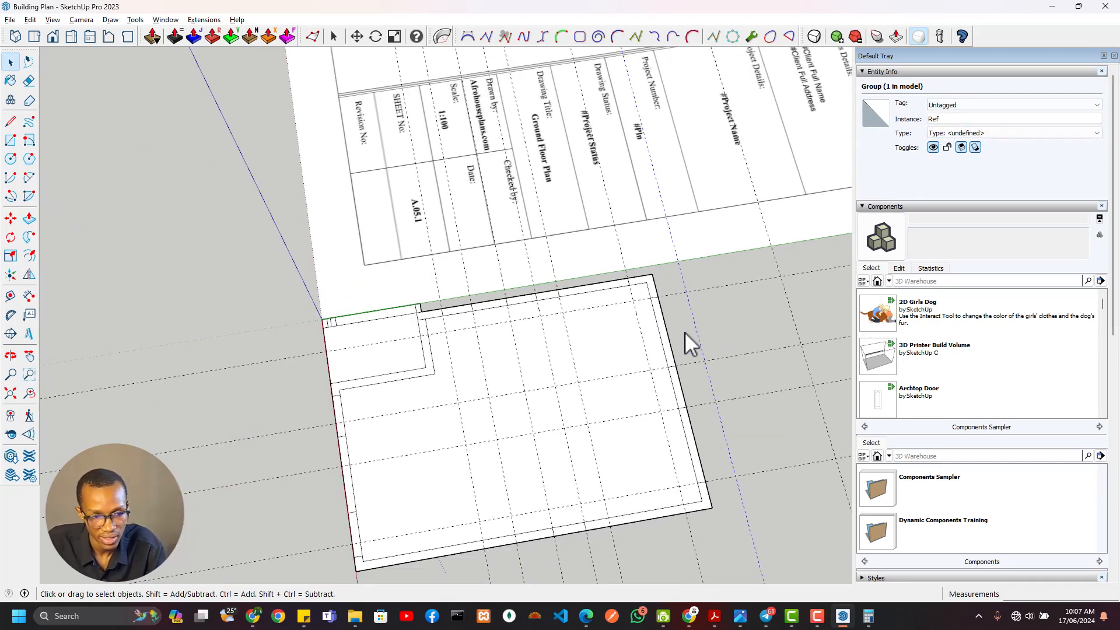
{"action": "middle_click_drag", "start_coordinate": [685, 331], "coordinate": [636, 268], "text": "shift"}
{"action": "scroll", "coordinate": [721, 160], "scroll_direction": "down", "scroll_amount": 1}
{"action": "left_click", "coordinate": [722, 158]}
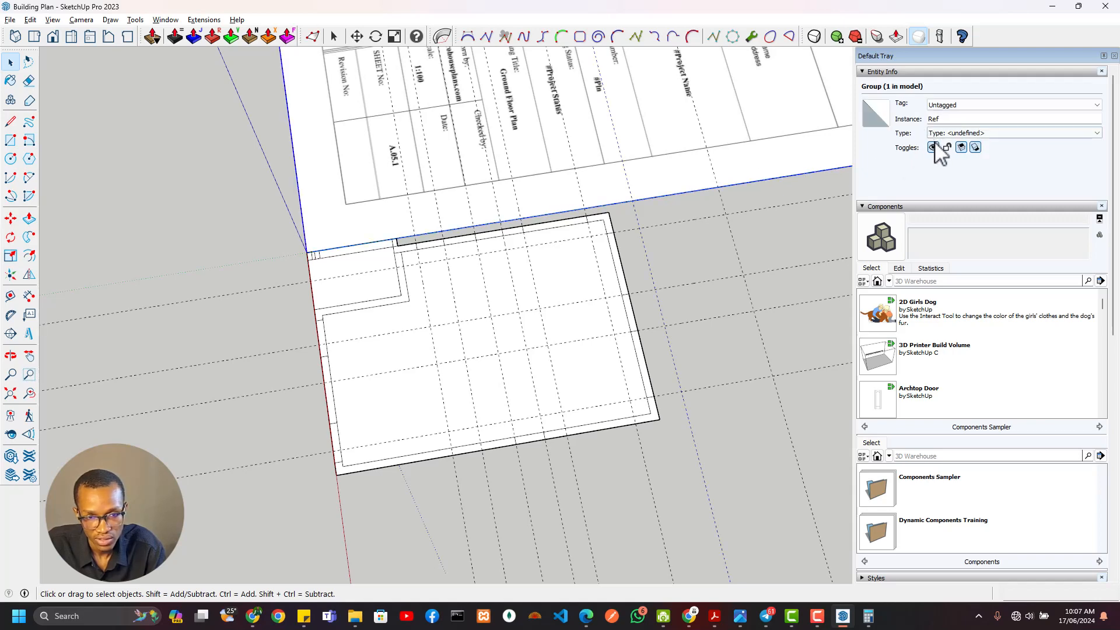
Erase the construction guides crossing the traced walls and their window and door openings
{"action": "scroll", "coordinate": [542, 219], "scroll_direction": "up", "scroll_amount": 1}
{"action": "key", "text": "e"}
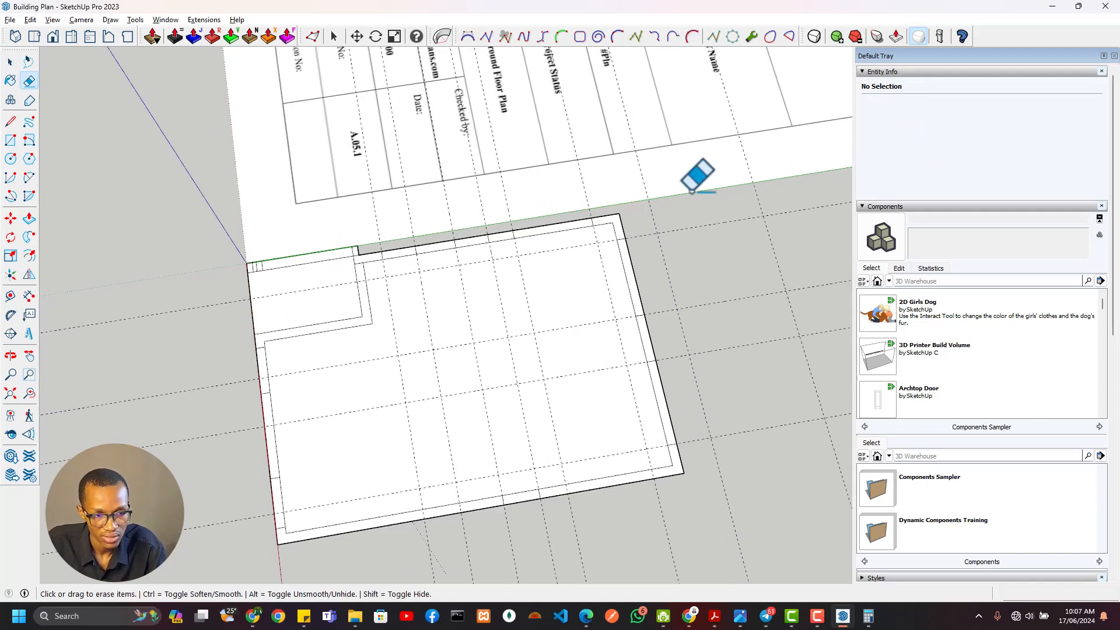
{"action": "mouse_move", "coordinate": [707, 199]}
{"action": "left_mouse_down"}
{"action": "mouse_move", "coordinate": [762, 420]}
{"action": "mouse_move", "coordinate": [744, 470]}
{"action": "mouse_move", "coordinate": [613, 548]}
{"action": "mouse_move", "coordinate": [637, 518]}
{"action": "left_mouse_up"}
{"action": "middle_click_drag", "start_coordinate": [652, 473], "coordinate": [742, 327], "text": "shift"}
{"action": "left_click_drag", "start_coordinate": [717, 407], "coordinate": [489, 463]}
{"action": "middle_click_drag", "start_coordinate": [648, 343], "coordinate": [567, 504], "text": "shift"}
{"action": "scroll", "coordinate": [511, 254], "scroll_direction": "up", "scroll_amount": 3}
{"action": "middle_click_drag", "start_coordinate": [328, 308], "coordinate": [494, 200]}
{"action": "scroll", "coordinate": [413, 305], "scroll_direction": "down", "scroll_amount": 3}
{"action": "scroll", "coordinate": [429, 268], "scroll_direction": "up", "scroll_amount": 3}
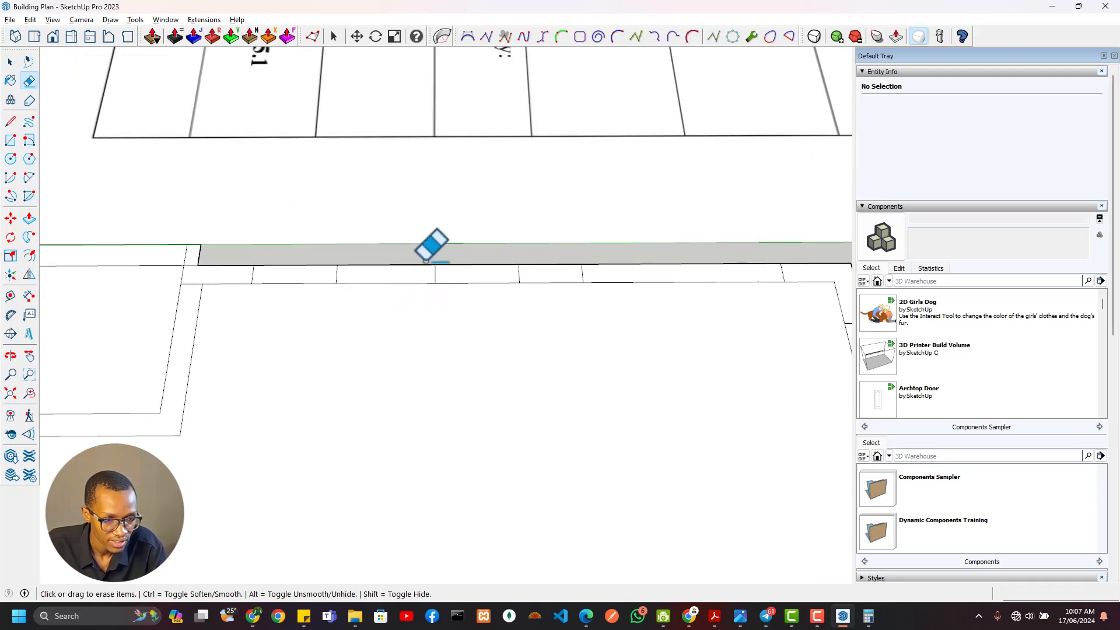
Select the west wall segment between the foyer opening and the WC window
{"action": "key", "text": "space"}
{"action": "double_click", "coordinate": [429, 277]}
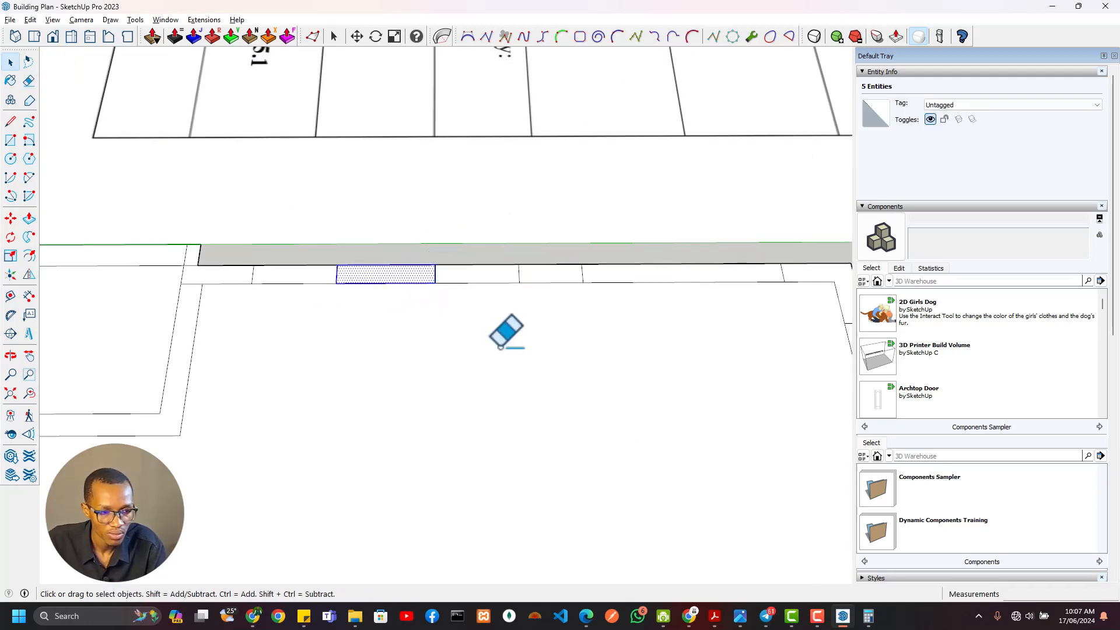
{"action": "scroll", "coordinate": [145, 374], "scroll_direction": "down", "scroll_amount": 5}
{"action": "middle_click_drag", "start_coordinate": [274, 350], "coordinate": [372, 362], "text": "shift"}
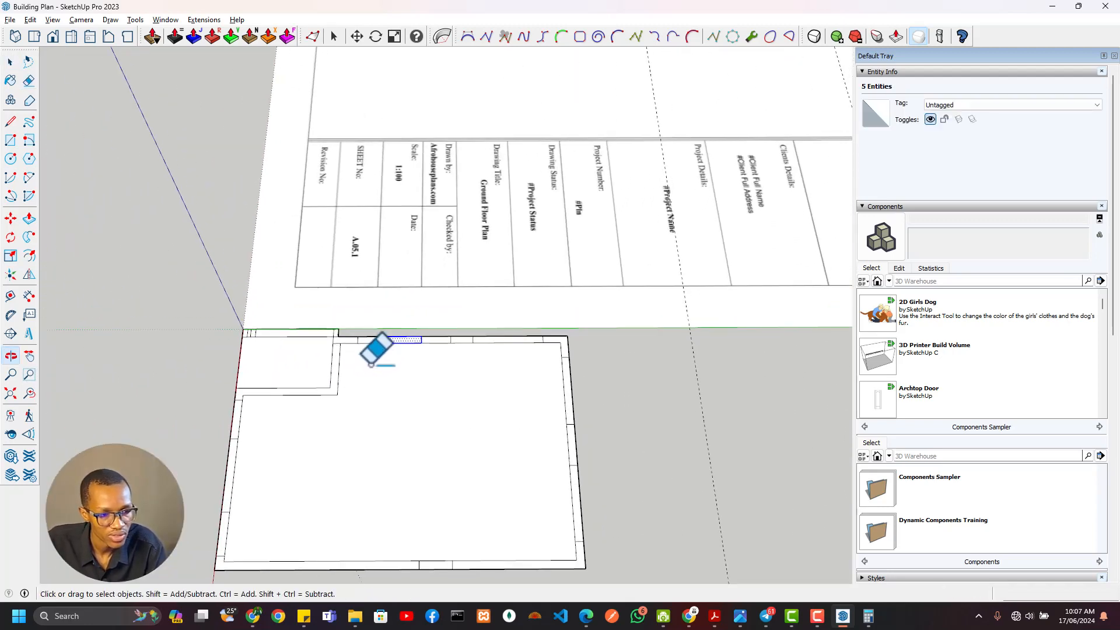
{"action": "scroll", "coordinate": [373, 358], "scroll_direction": "up", "scroll_amount": 4}
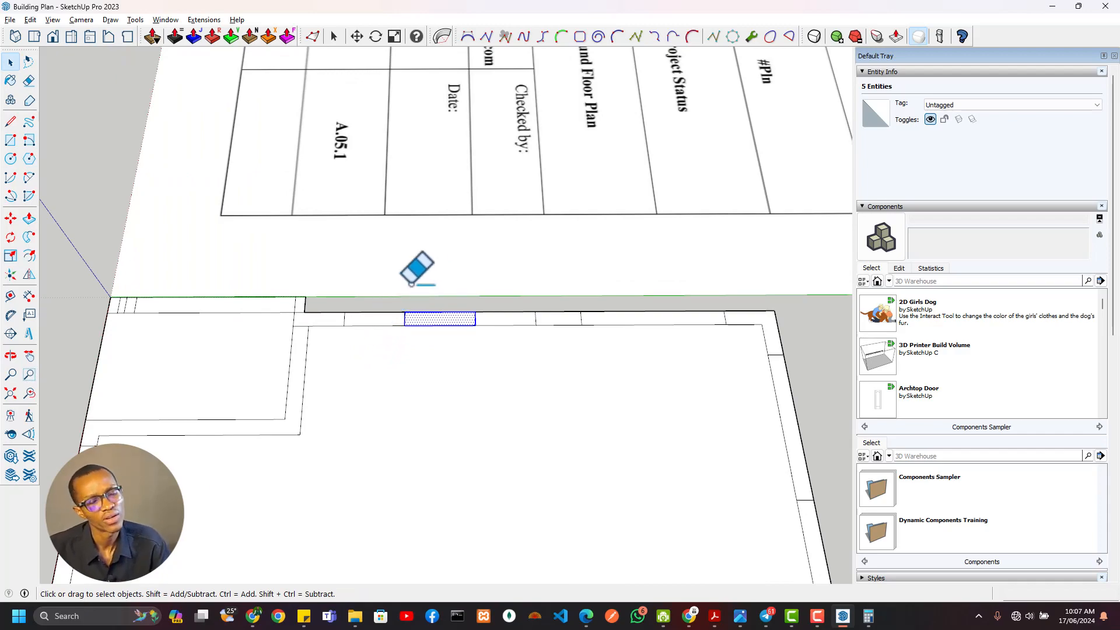
Examine the plan's west-side dimensions for the partitions between the foyer, WC and Bedroom 01
{"action": "scroll", "coordinate": [417, 269], "scroll_direction": "down", "scroll_amount": 3}
{"action": "middle_click_drag", "start_coordinate": [425, 260], "coordinate": [480, 167]}
{"action": "scroll", "coordinate": [525, 233], "scroll_direction": "up", "scroll_amount": 3}
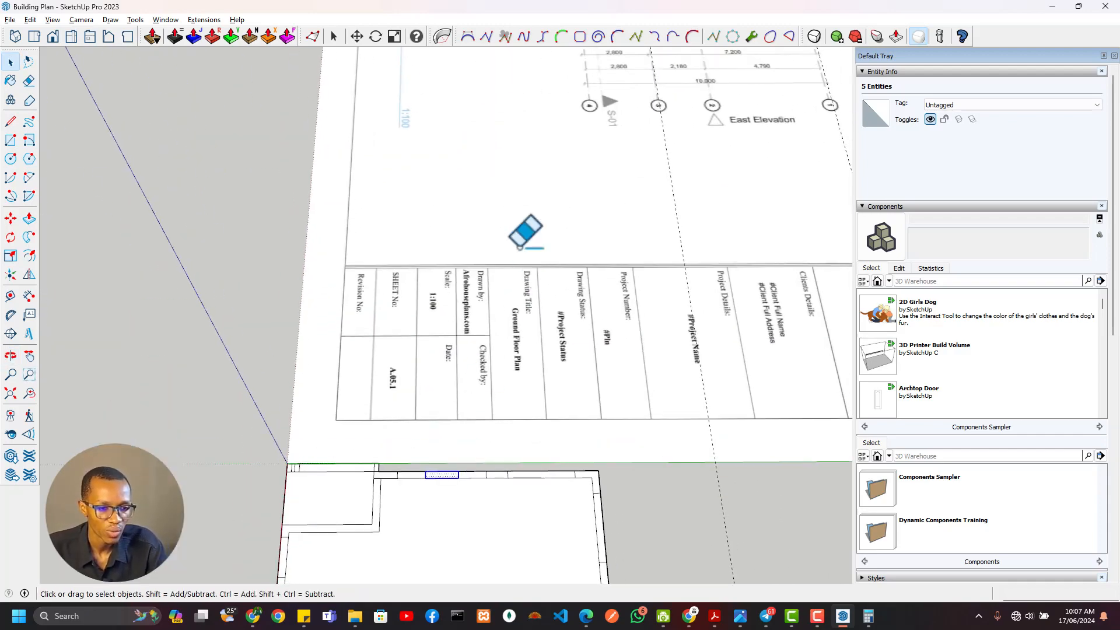
{"action": "scroll", "coordinate": [520, 248], "scroll_direction": "down", "scroll_amount": 3}
{"action": "middle_click_drag", "start_coordinate": [520, 248], "coordinate": [554, 388]}
{"action": "scroll", "coordinate": [569, 186], "scroll_direction": "up", "scroll_amount": 5}
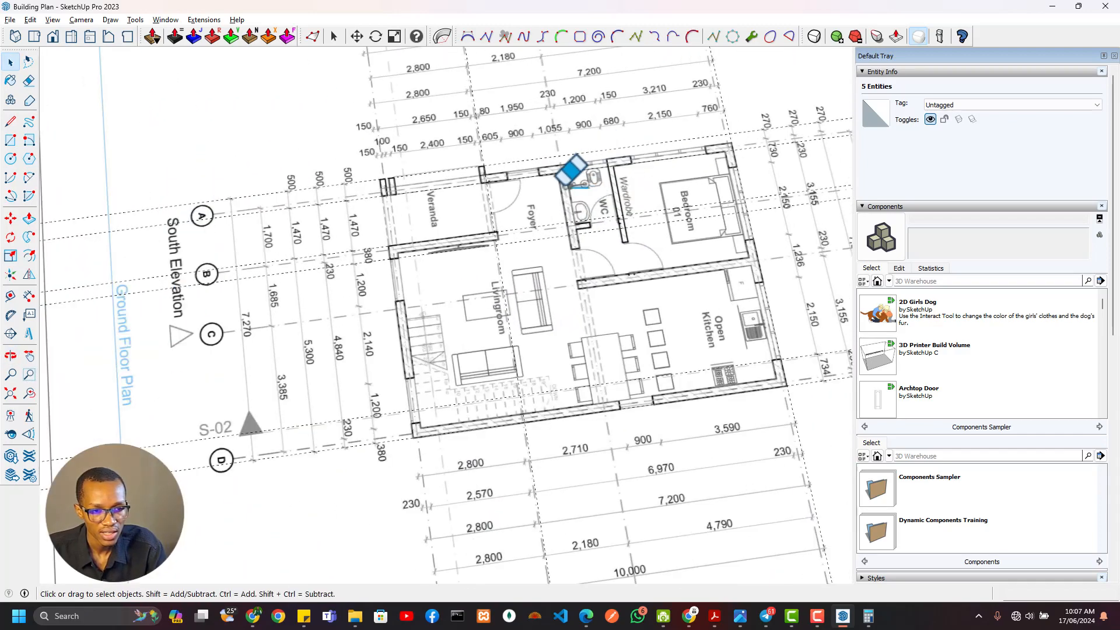
{"action": "scroll", "coordinate": [569, 182], "scroll_direction": "up", "scroll_amount": 4}
{"action": "scroll", "coordinate": [560, 148], "scroll_direction": "down", "scroll_amount": 2}
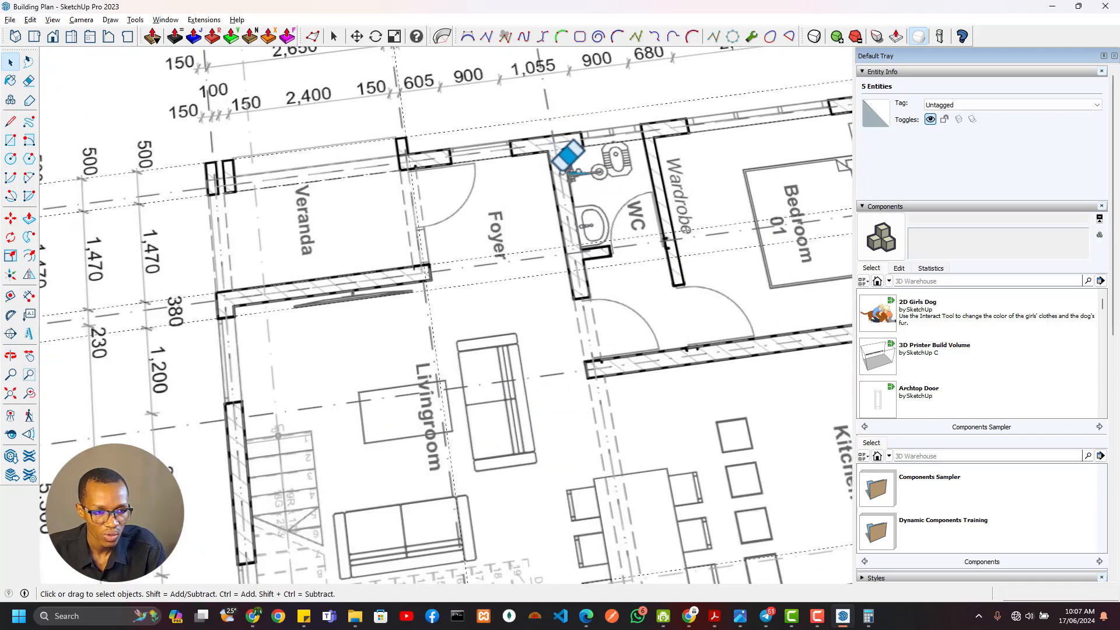
{"action": "scroll", "coordinate": [560, 158], "scroll_direction": "up", "scroll_amount": 2}
{"action": "scroll", "coordinate": [561, 159], "scroll_direction": "down", "scroll_amount": 3}
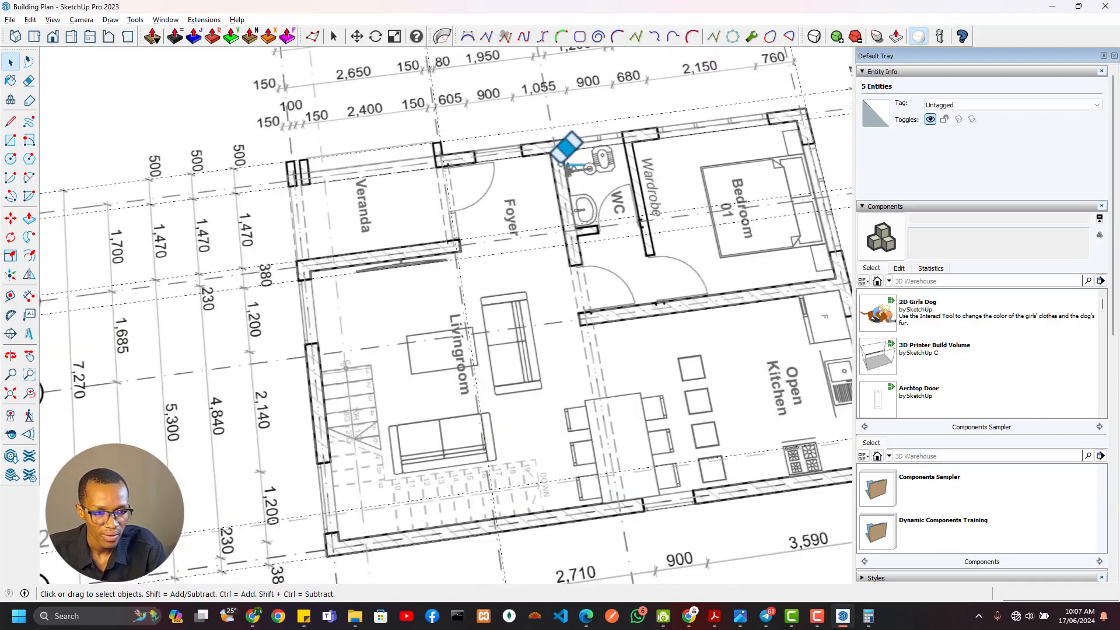
{"action": "middle_click_drag", "start_coordinate": [564, 161], "coordinate": [555, 276], "text": "shift"}
{"action": "scroll", "coordinate": [556, 209], "scroll_direction": "up", "scroll_amount": 2}
{"action": "scroll", "coordinate": [534, 135], "scroll_direction": "up", "scroll_amount": 2}
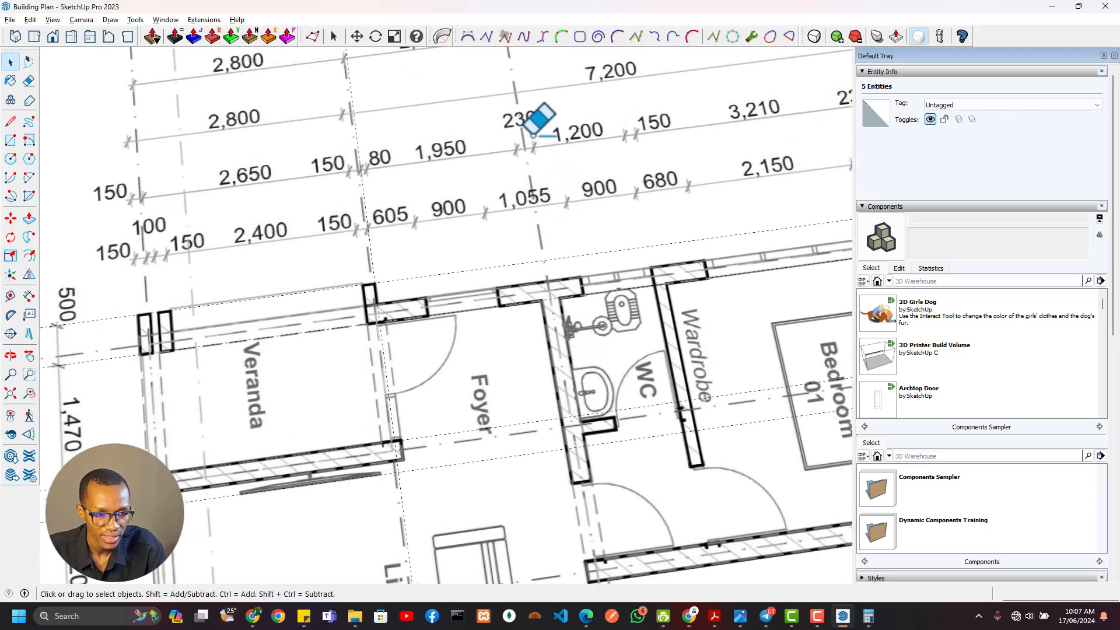
{"action": "scroll", "coordinate": [542, 286], "scroll_direction": "down", "scroll_amount": 3}
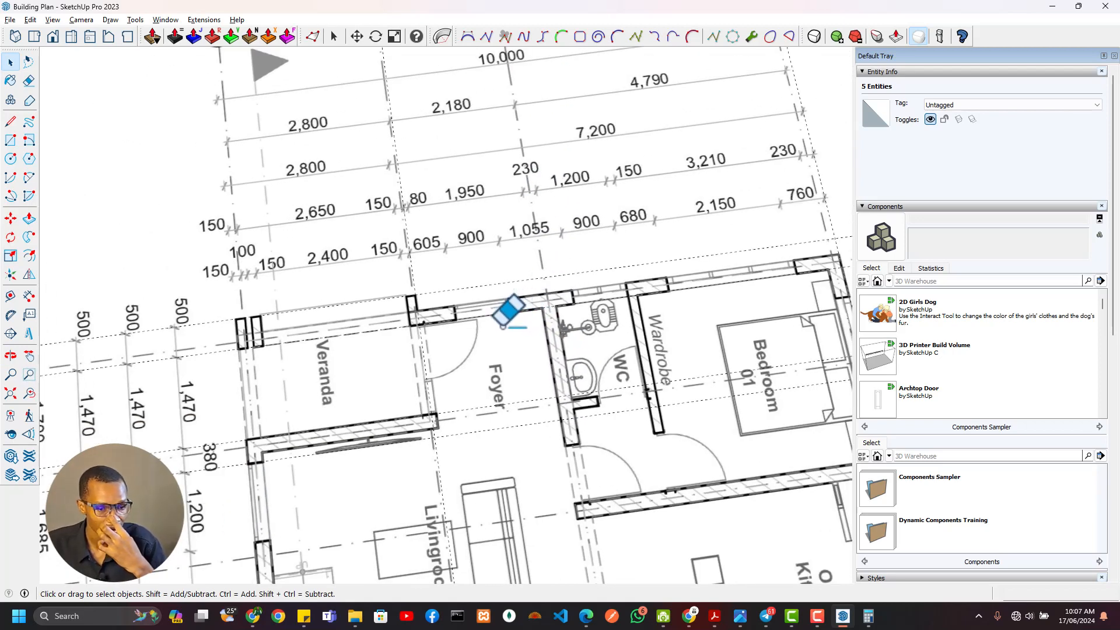
{"action": "mouse_move", "coordinate": [621, 302]}
{"action": "middle_mouse_down"}
{"action": "mouse_move", "coordinate": [490, 282]}
{"action": "mouse_move", "coordinate": [395, 337]}
{"action": "mouse_move", "coordinate": [570, 304]}
{"action": "mouse_move", "coordinate": [813, 343]}
{"action": "mouse_move", "coordinate": [848, 267]}
{"action": "mouse_move", "coordinate": [876, 356]}
{"action": "middle_mouse_up"}
Place guides on the plan about 217 mm inside the north outer guide and about 3174 mm farther south at the wardrobe partition
{"action": "key", "text": "space"}
{"action": "middle_click_drag", "start_coordinate": [428, 259], "coordinate": [650, 266]}
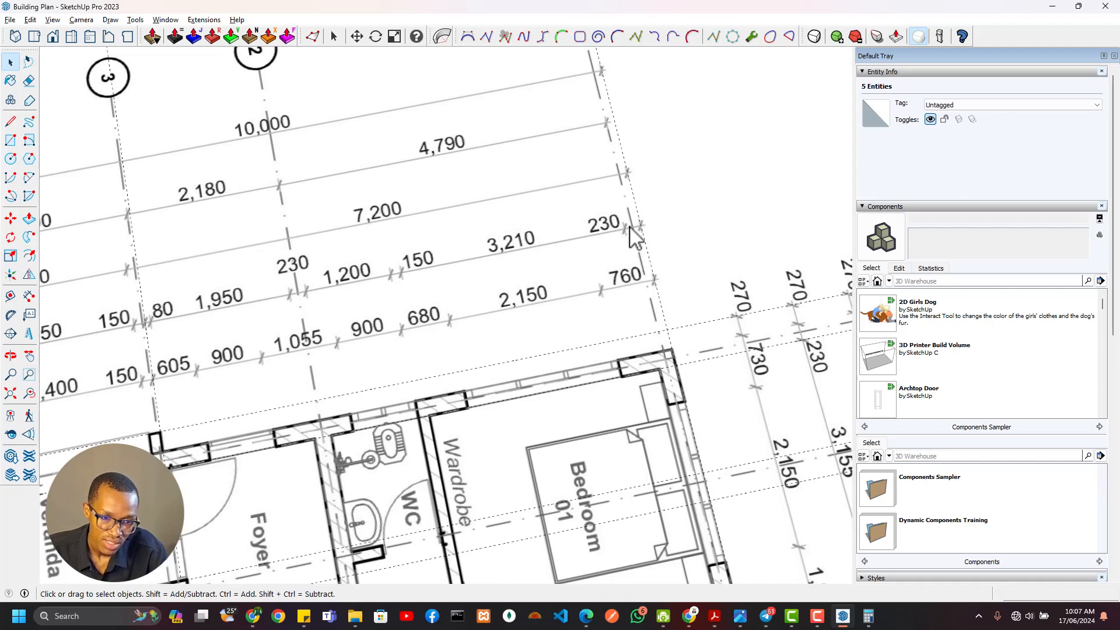
{"action": "key", "text": "t"}
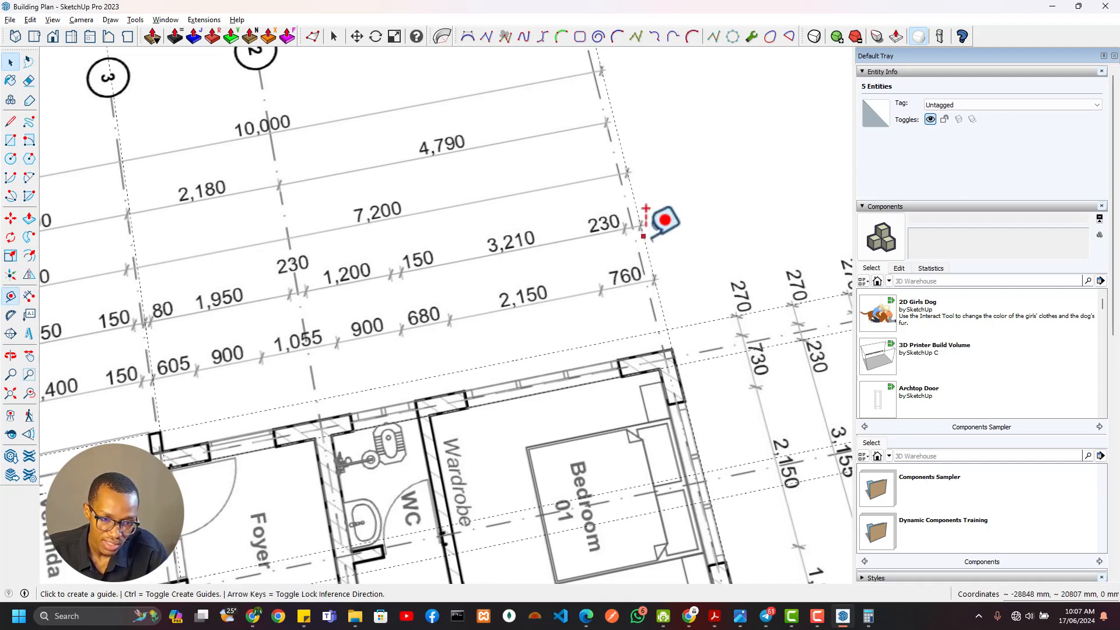
{"action": "left_click", "coordinate": [644, 239]}
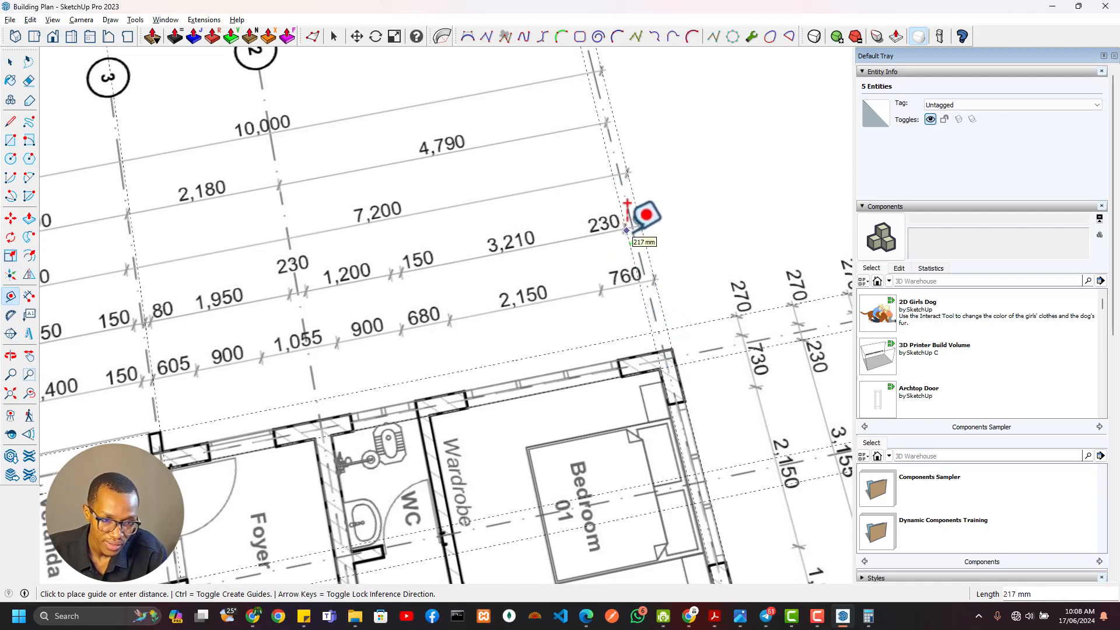
{"action": "left_click", "coordinate": [626, 231]}
{"action": "left_click", "coordinate": [627, 242]}
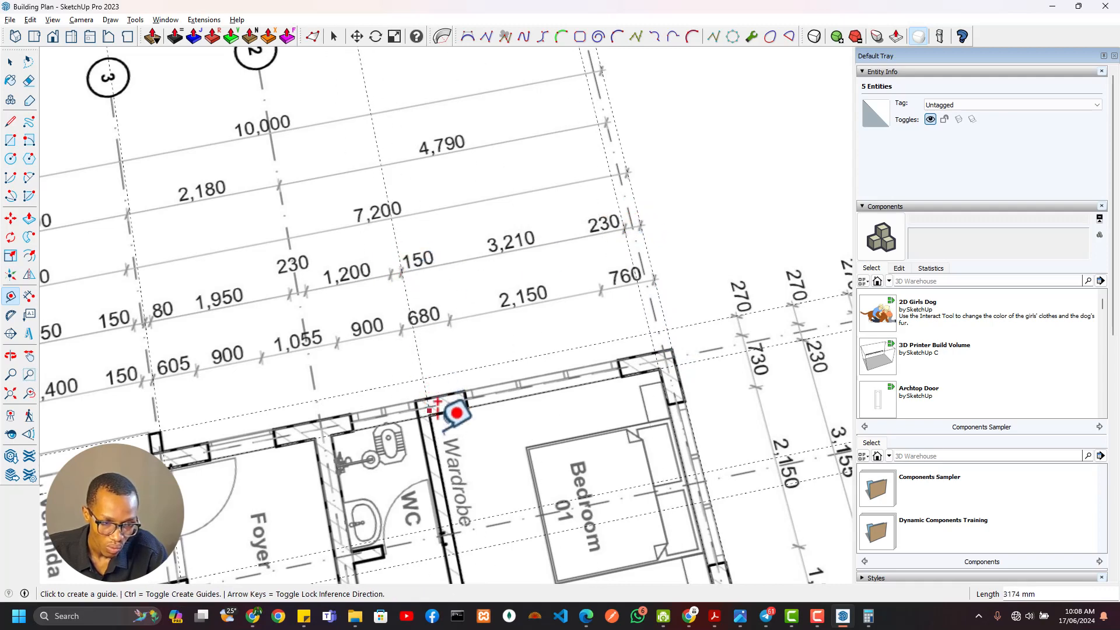
{"action": "left_click", "coordinate": [431, 408]}
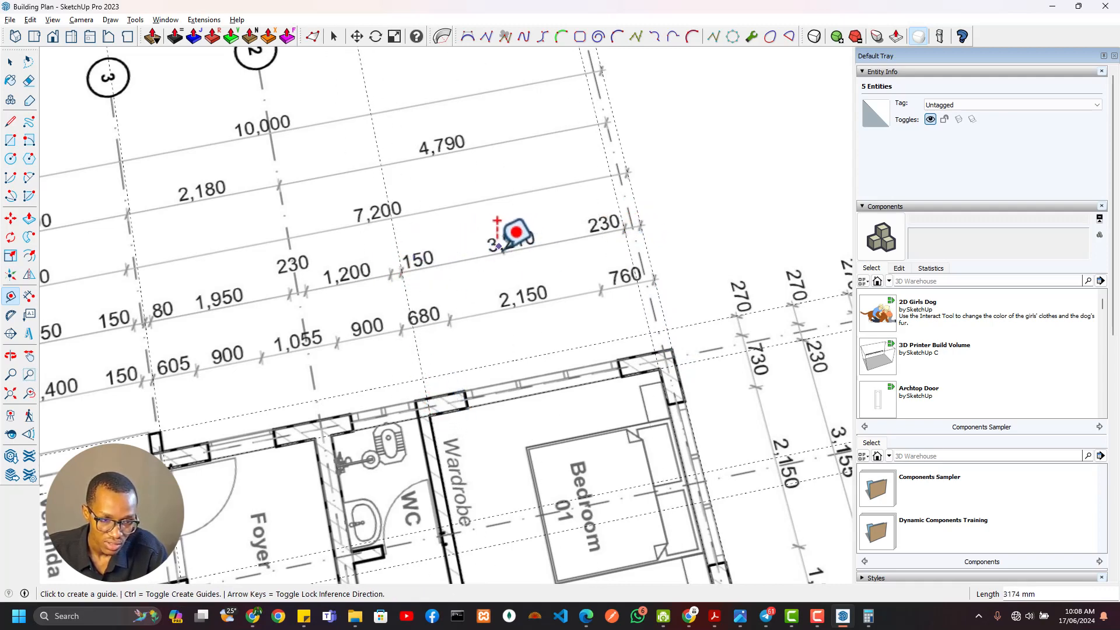
{"action": "scroll", "coordinate": [600, 365], "scroll_direction": "down", "scroll_amount": 3}
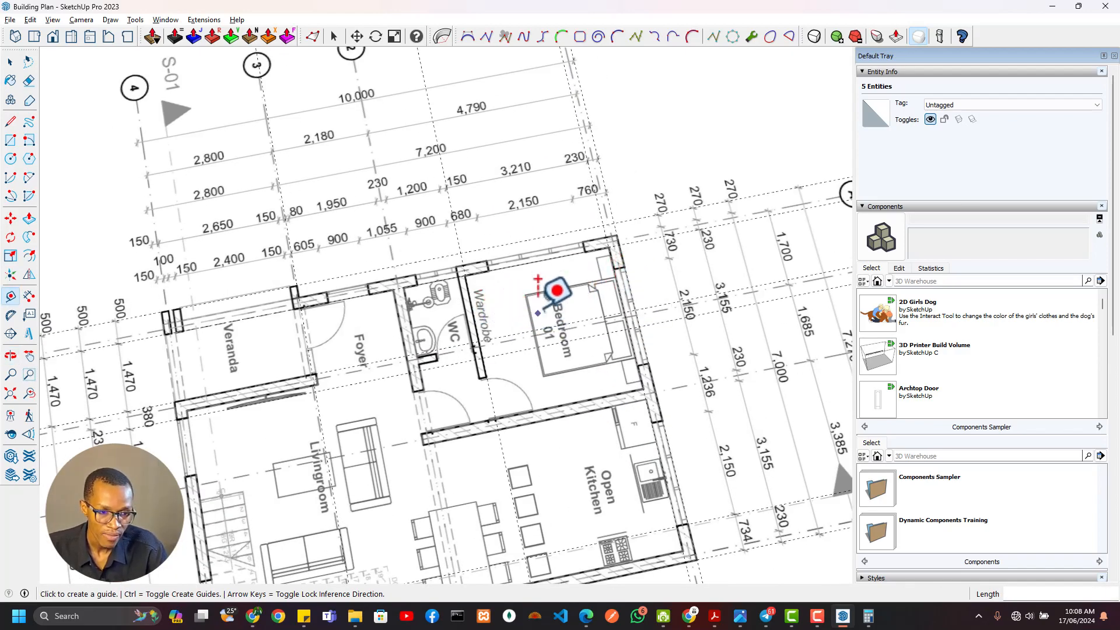
{"action": "key", "text": "alt+Tab"}
{"action": "key", "text": "alt+Tab"}
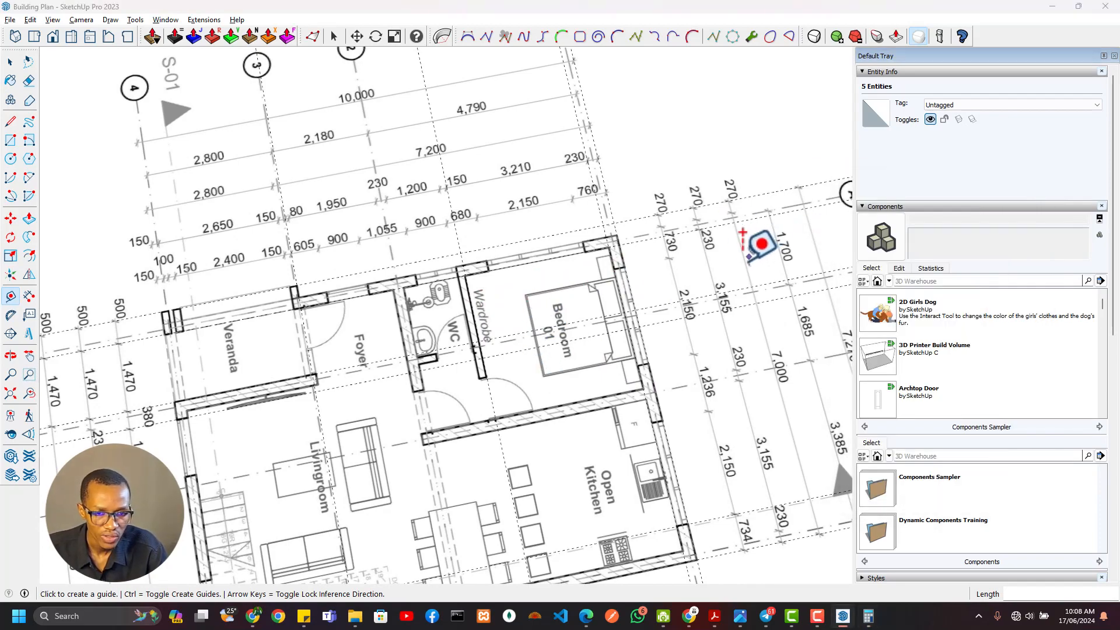
{"action": "key", "text": "alt+Tab"}
{"action": "key", "text": "alt+Tab"}
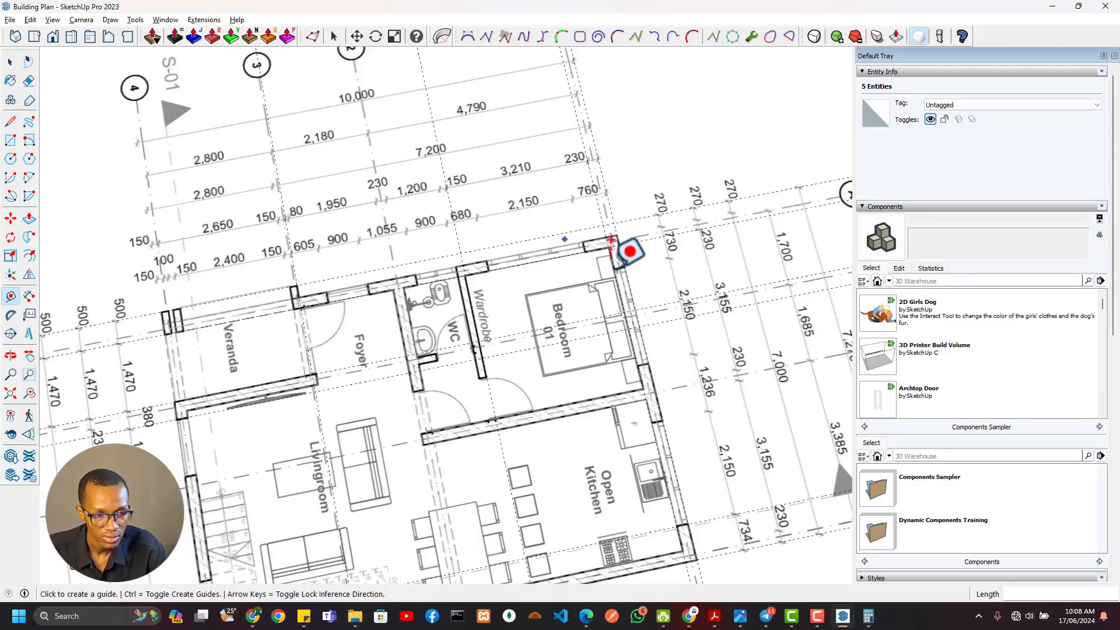
Add a guide 3210 mm south of the traced north wall's inner face
{"action": "scroll", "coordinate": [643, 365], "scroll_direction": "down", "scroll_amount": 6}
{"action": "middle_click_drag", "start_coordinate": [630, 352], "coordinate": [582, 238], "text": "shift"}
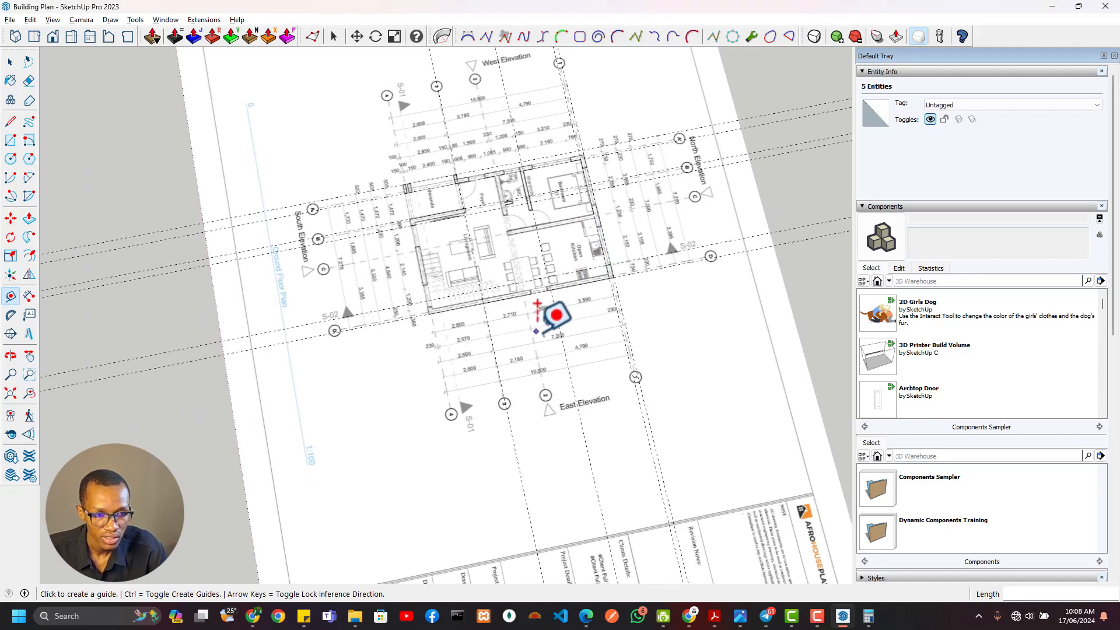
{"action": "middle_click_drag", "start_coordinate": [549, 312], "coordinate": [564, 153], "text": "shift"}
{"action": "scroll", "coordinate": [509, 404], "scroll_direction": "up", "scroll_amount": 3}
{"action": "scroll", "coordinate": [505, 421], "scroll_direction": "down", "scroll_amount": 5}
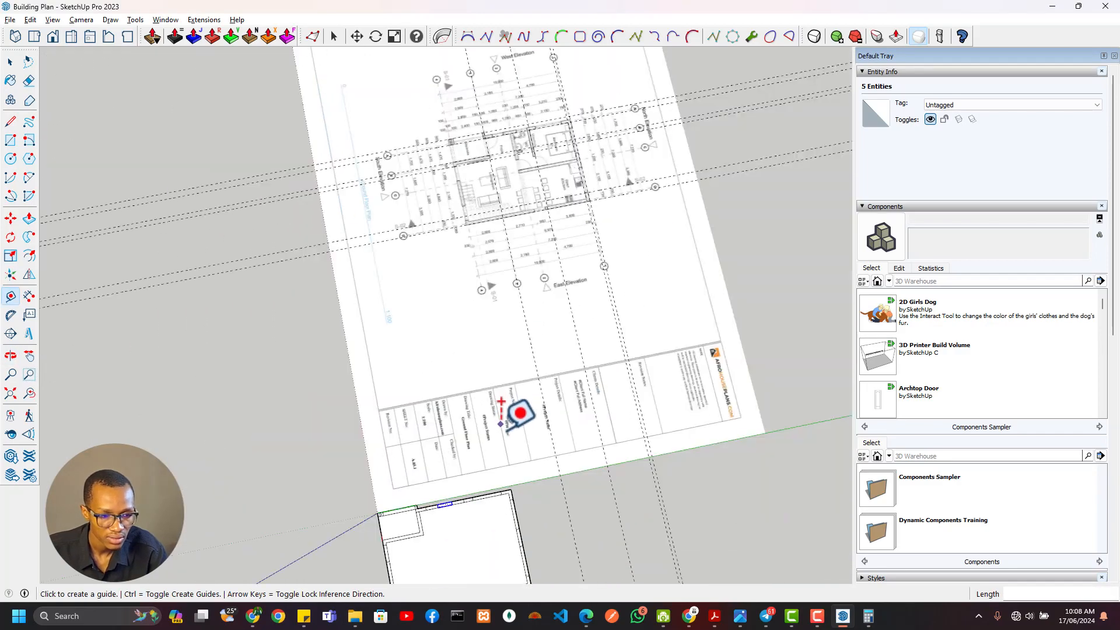
{"action": "middle_click_drag", "start_coordinate": [506, 431], "coordinate": [482, 251], "text": "shift"}
{"action": "scroll", "coordinate": [485, 315], "scroll_direction": "up", "scroll_amount": 7}
{"action": "left_click", "coordinate": [480, 279]}
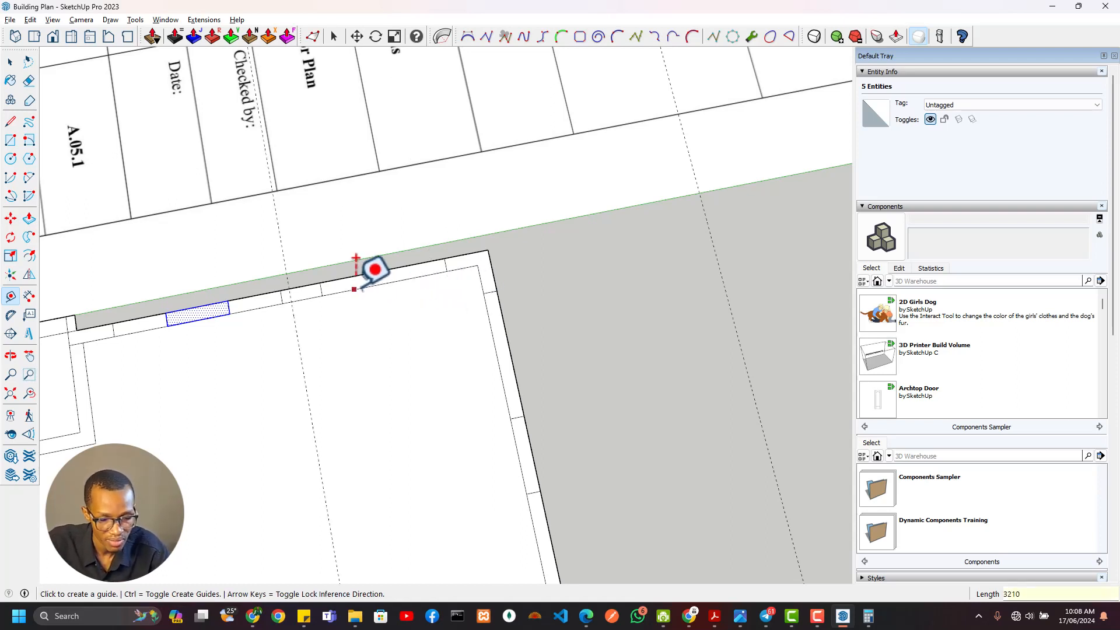
Draw a partition line about 2479 mm long from the west wall's inner face along the guide, and add a guide 150 mm south of it
{"action": "key", "text": "l"}
{"action": "left_click", "coordinate": [291, 301]}
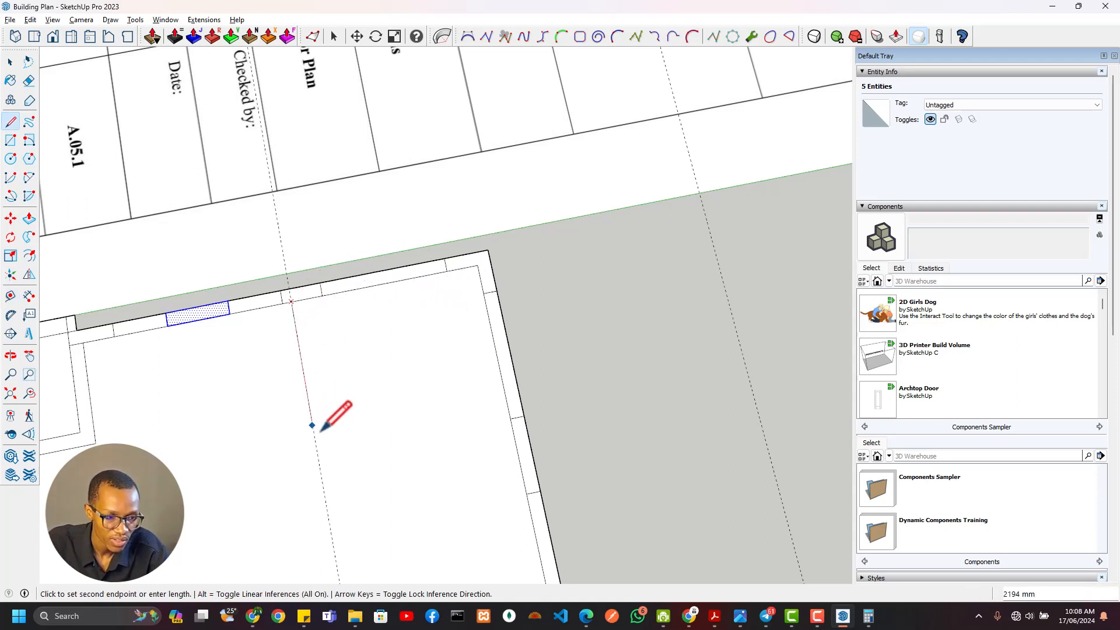
{"action": "key", "text": "t"}
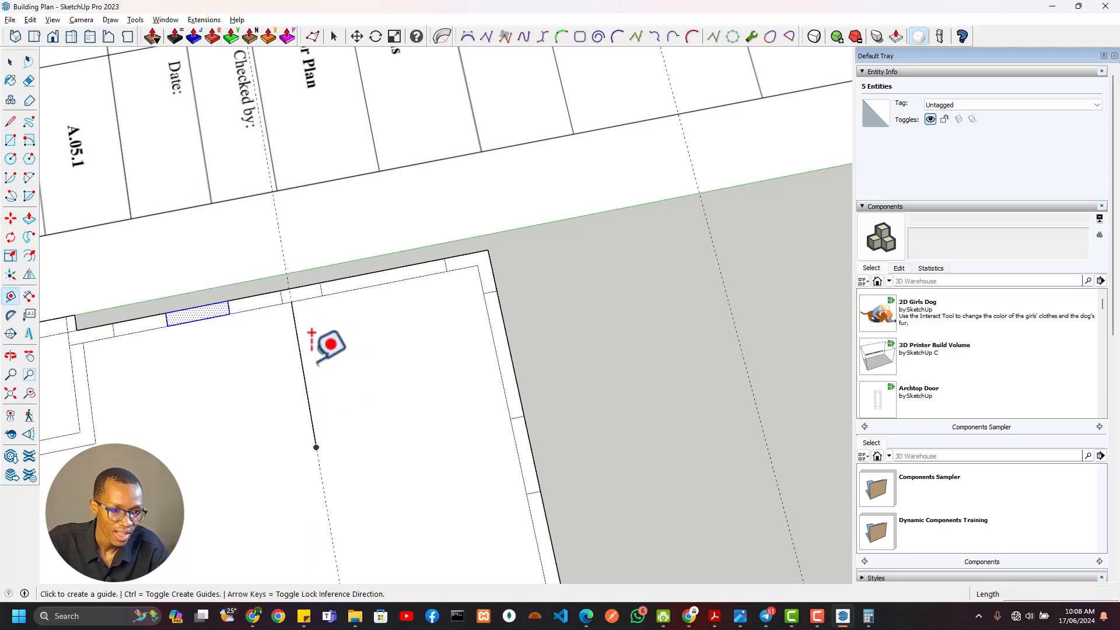
{"action": "left_click", "coordinate": [295, 321]}
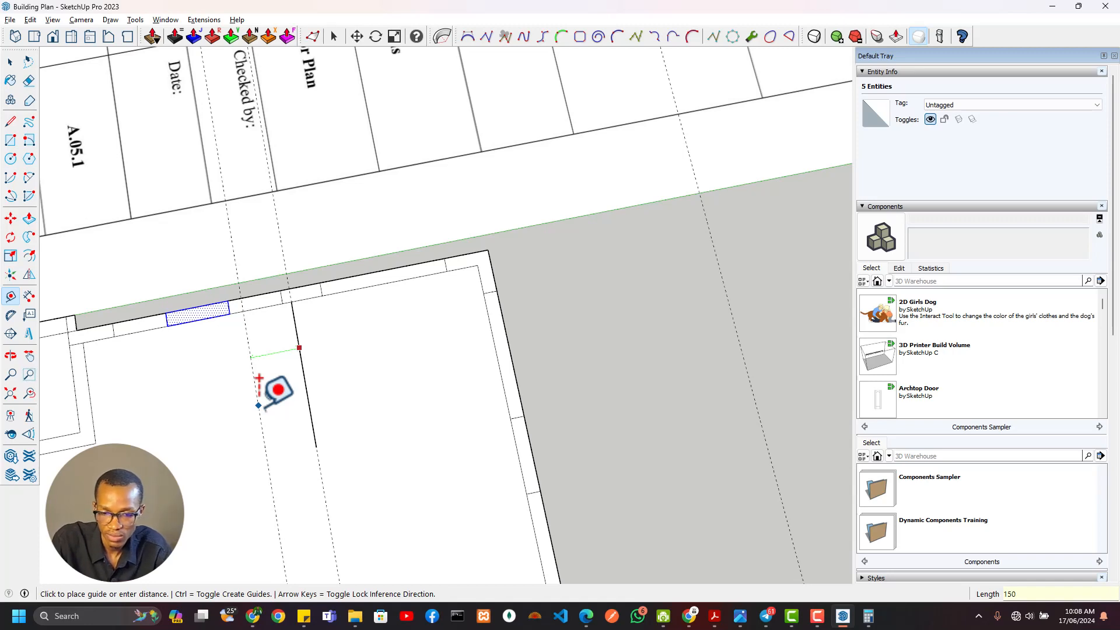
{"action": "key", "text": "Return"}
Draw a 2479 by 150 mm rectangle for the wardrobe partition between its two guides, starting at the west wall's inner face
{"action": "scroll", "coordinate": [408, 309], "scroll_direction": "down", "scroll_amount": 2}
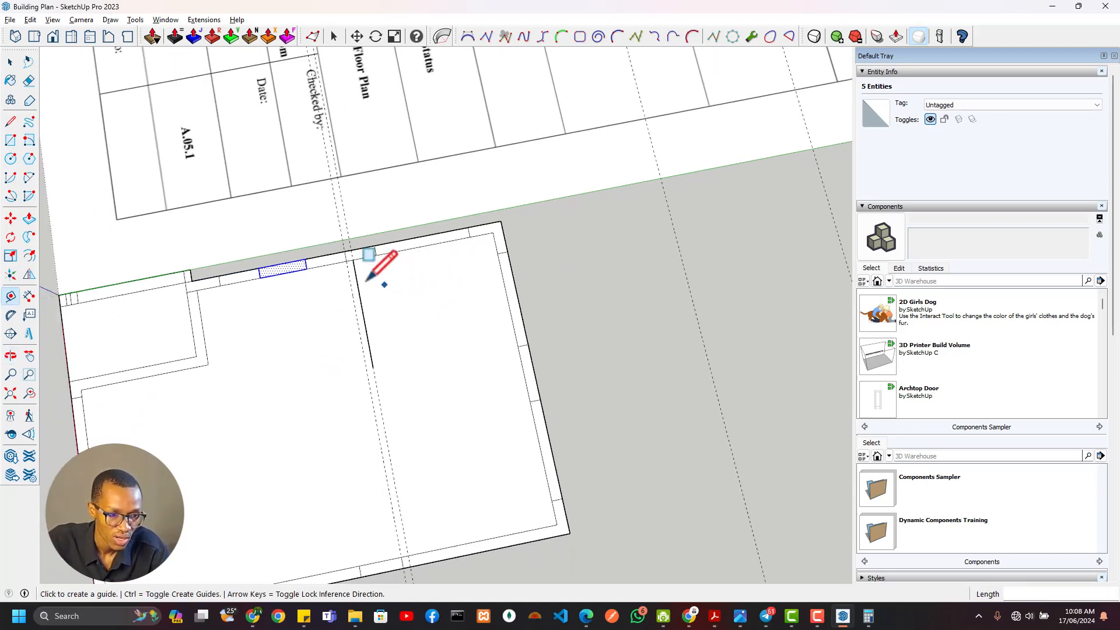
{"action": "key", "text": "r"}
{"action": "left_click", "coordinate": [352, 259]}
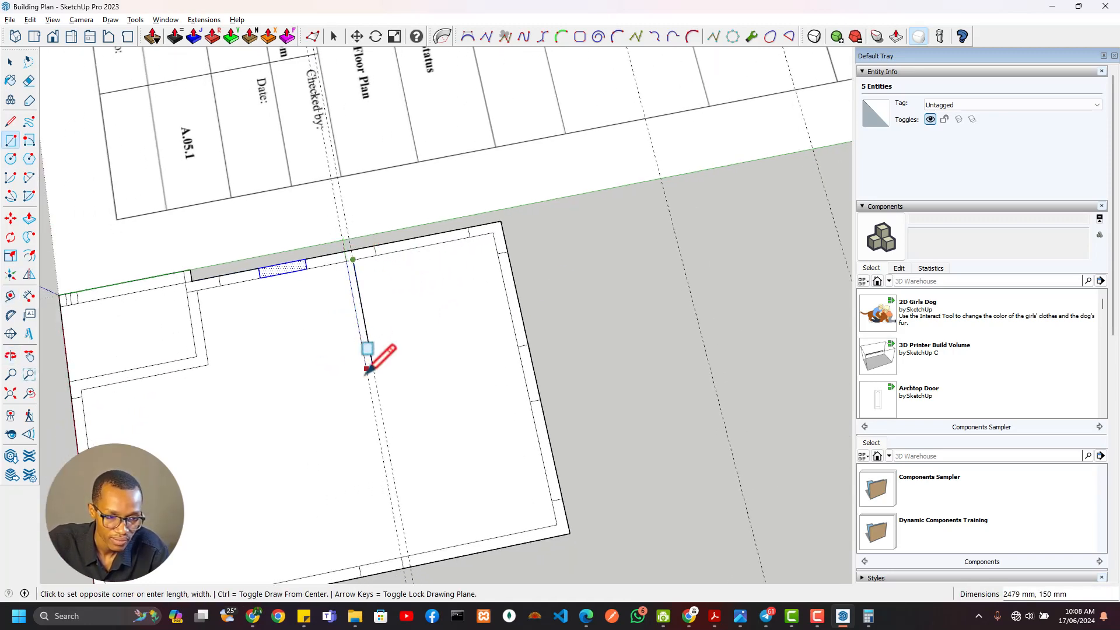
{"action": "left_click", "coordinate": [368, 369]}
Examine the plan around the WC, foyer and Bedroom 01 for the west-side and north-side dimensions locating the interior walls
{"action": "scroll", "coordinate": [437, 274], "scroll_direction": "down", "scroll_amount": 3}
{"action": "scroll", "coordinate": [460, 175], "scroll_direction": "up", "scroll_amount": 4}
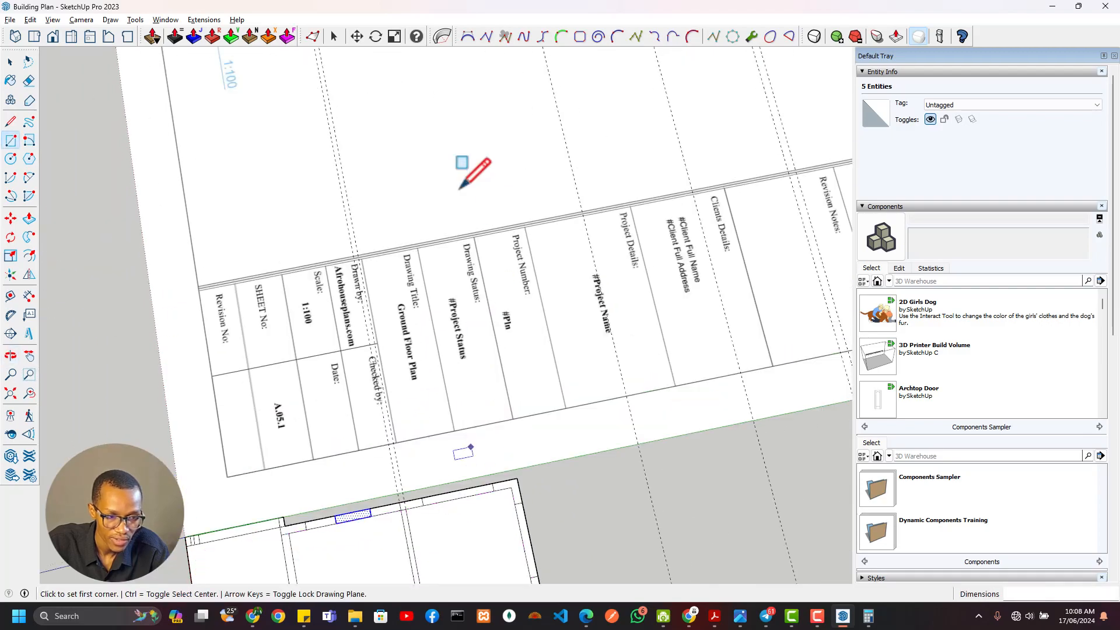
{"action": "scroll", "coordinate": [487, 175], "scroll_direction": "down", "scroll_amount": 3}
{"action": "middle_click_drag", "start_coordinate": [540, 76], "coordinate": [609, 332], "text": "shift"}
{"action": "scroll", "coordinate": [635, 251], "scroll_direction": "up", "scroll_amount": 5}
{"action": "scroll", "coordinate": [589, 125], "scroll_direction": "down", "scroll_amount": 2}
{"action": "middle_click_drag", "start_coordinate": [595, 158], "coordinate": [665, 395], "text": "shift"}
{"action": "scroll", "coordinate": [647, 216], "scroll_direction": "up", "scroll_amount": 6}
{"action": "scroll", "coordinate": [598, 156], "scroll_direction": "up", "scroll_amount": 3}
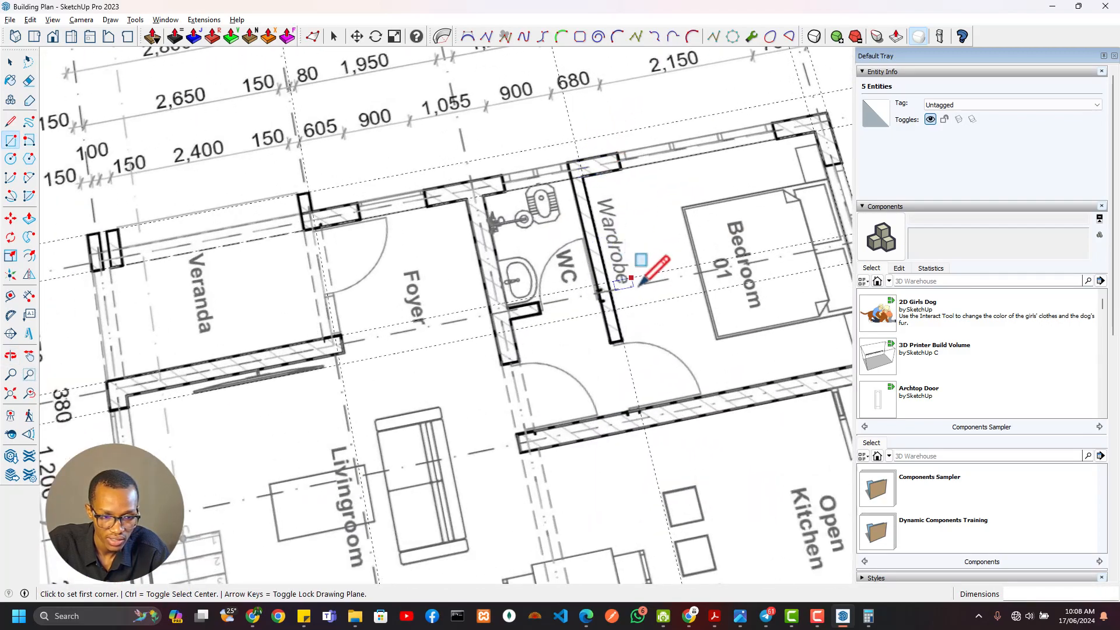
{"action": "middle_click_drag", "start_coordinate": [590, 204], "coordinate": [460, 292], "text": "shift"}
{"action": "scroll", "coordinate": [463, 292], "scroll_direction": "down", "scroll_amount": 2}
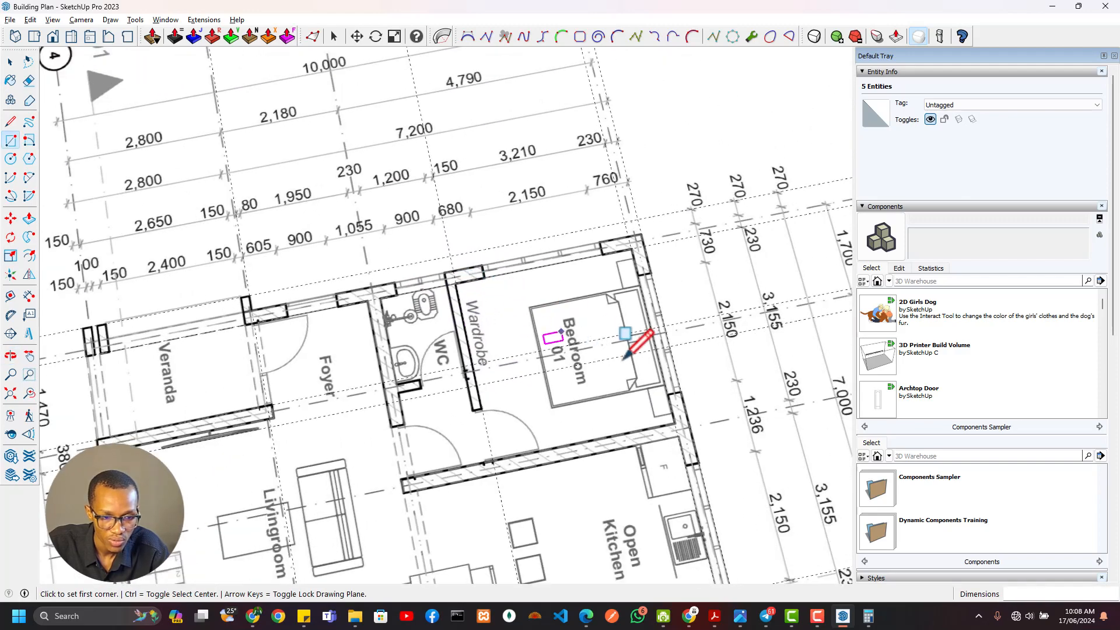
{"action": "middle_click_drag", "start_coordinate": [625, 356], "coordinate": [439, 250], "text": "shift"}
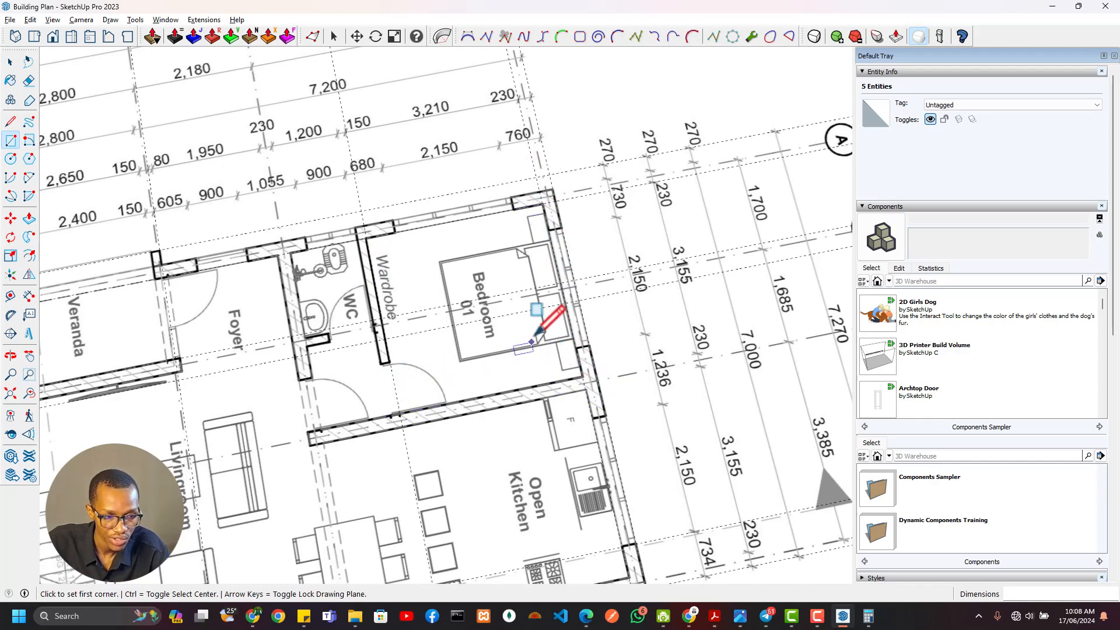
{"action": "middle_click_drag", "start_coordinate": [526, 343], "coordinate": [594, 366], "text": "shift"}
{"action": "middle_click_drag", "start_coordinate": [577, 298], "coordinate": [475, 257], "text": "shift"}
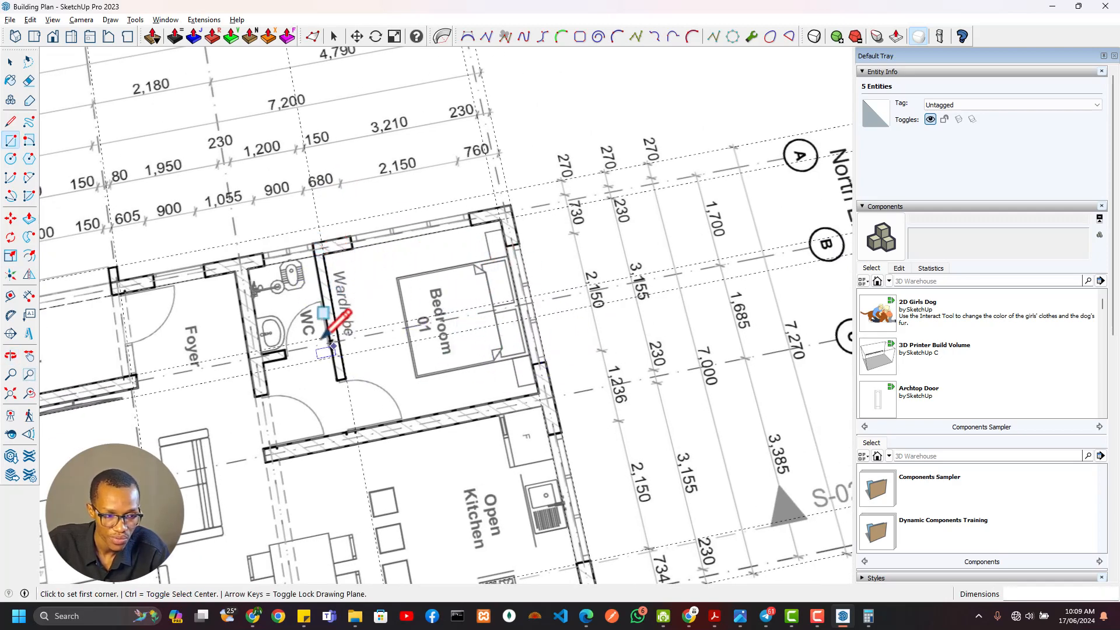
{"action": "middle_click_drag", "start_coordinate": [320, 337], "coordinate": [483, 302], "text": "shift"}
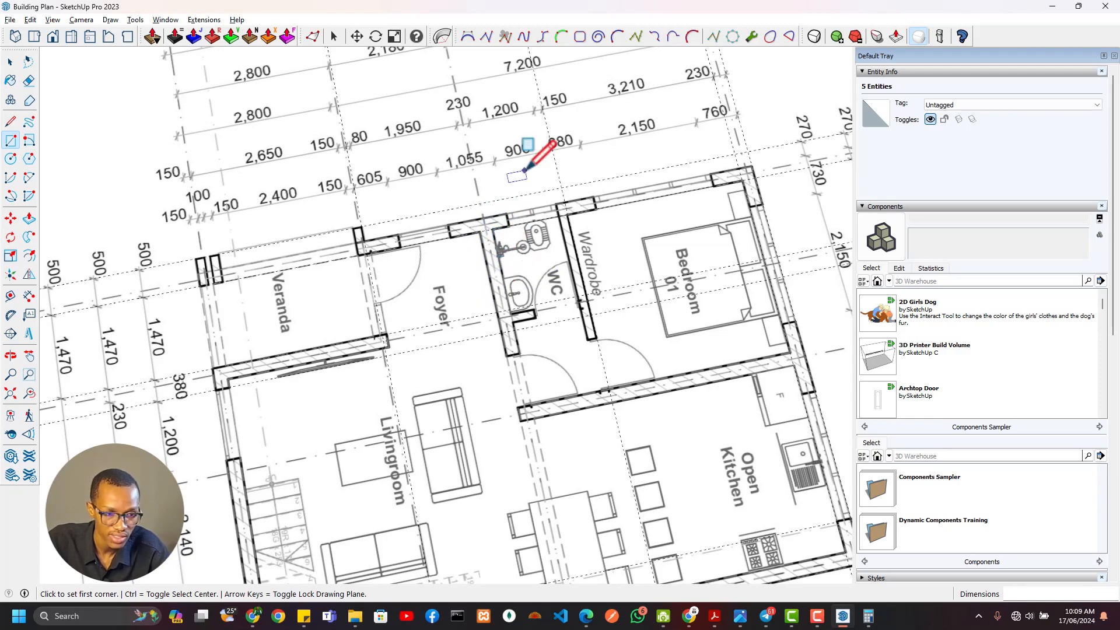
{"action": "mouse_move", "coordinate": [544, 93]}
{"action": "middle_mouse_down"}
{"action": "mouse_move", "coordinate": [555, 152]}
{"action": "mouse_move", "coordinate": [595, 116]}
{"action": "mouse_move", "coordinate": [548, 227]}
{"action": "middle_mouse_up"}
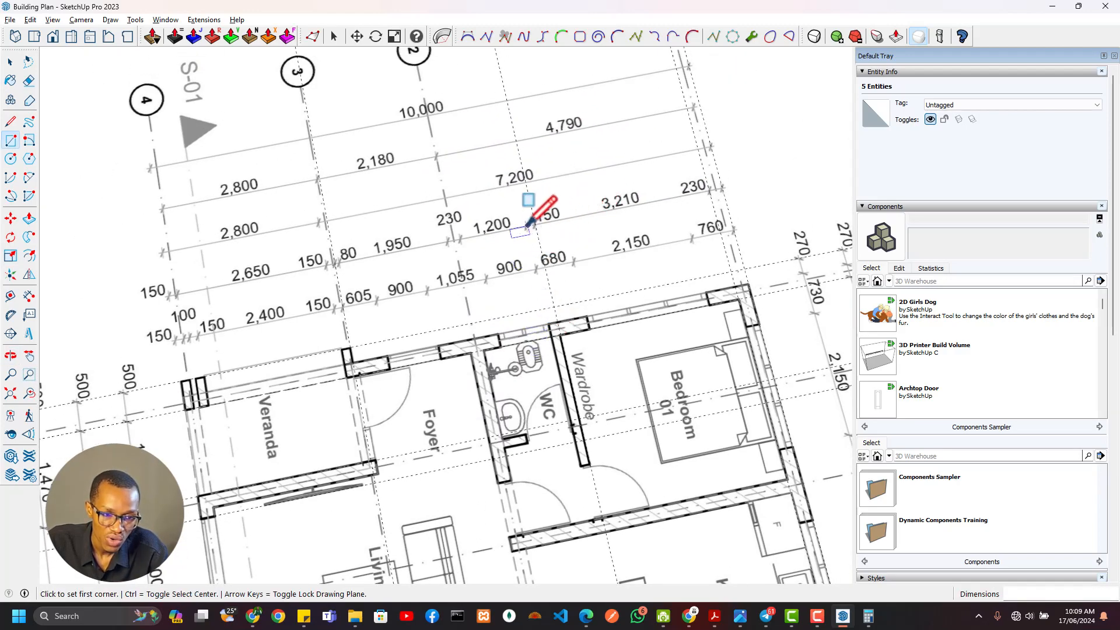
Place guides on the plan at the WC's north side and about 1180 mm farther south at the wall between WC and foyer
{"action": "key", "text": "t"}
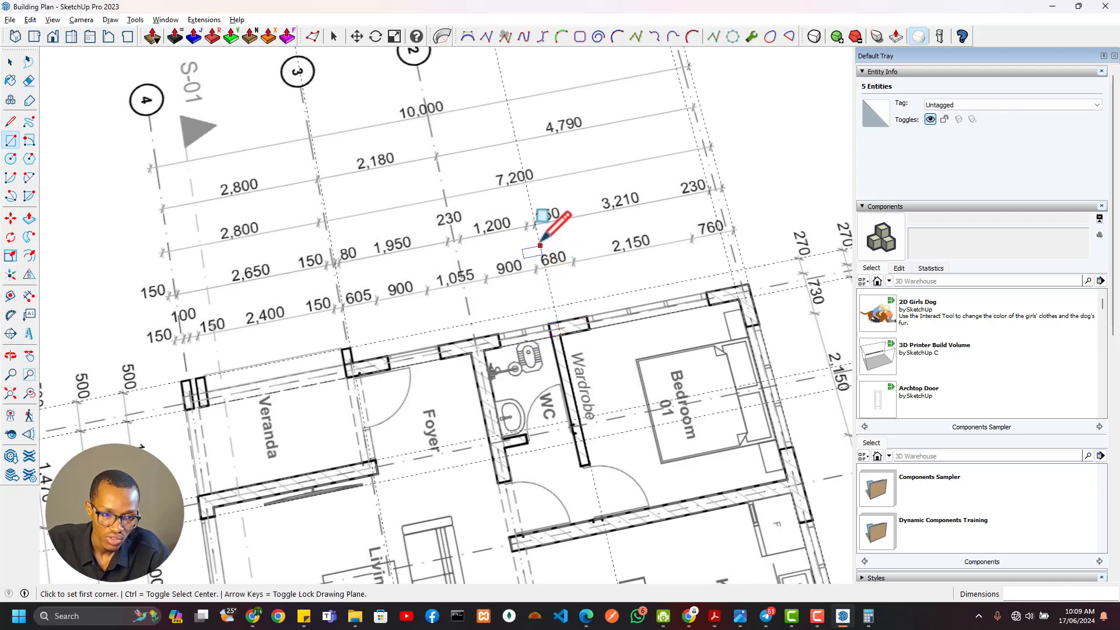
{"action": "left_click", "coordinate": [534, 233]}
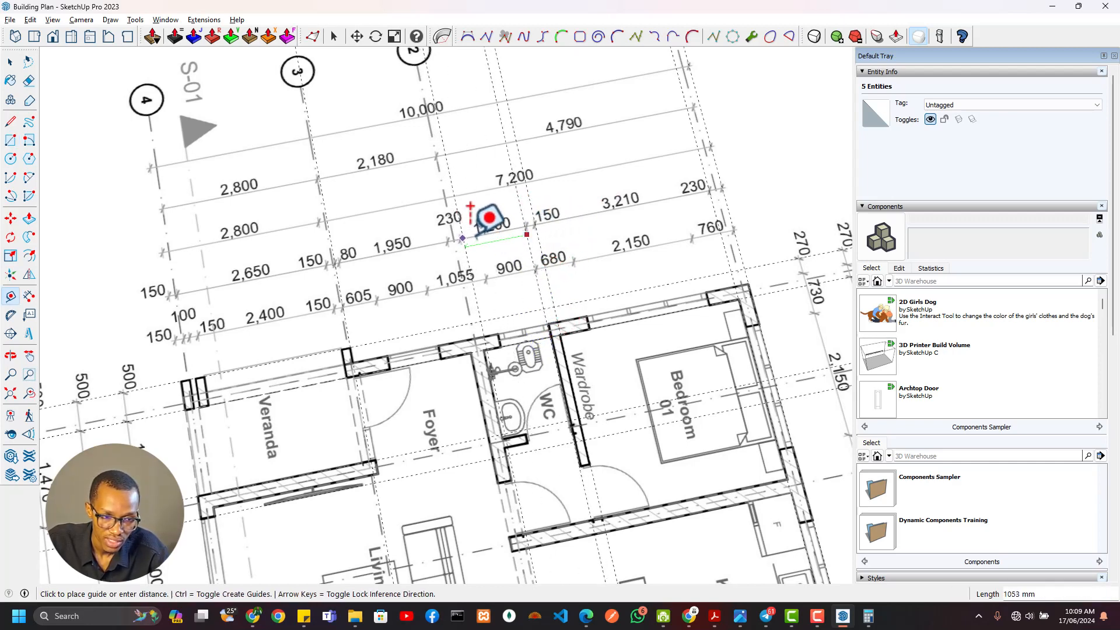
{"action": "left_click", "coordinate": [476, 294]}
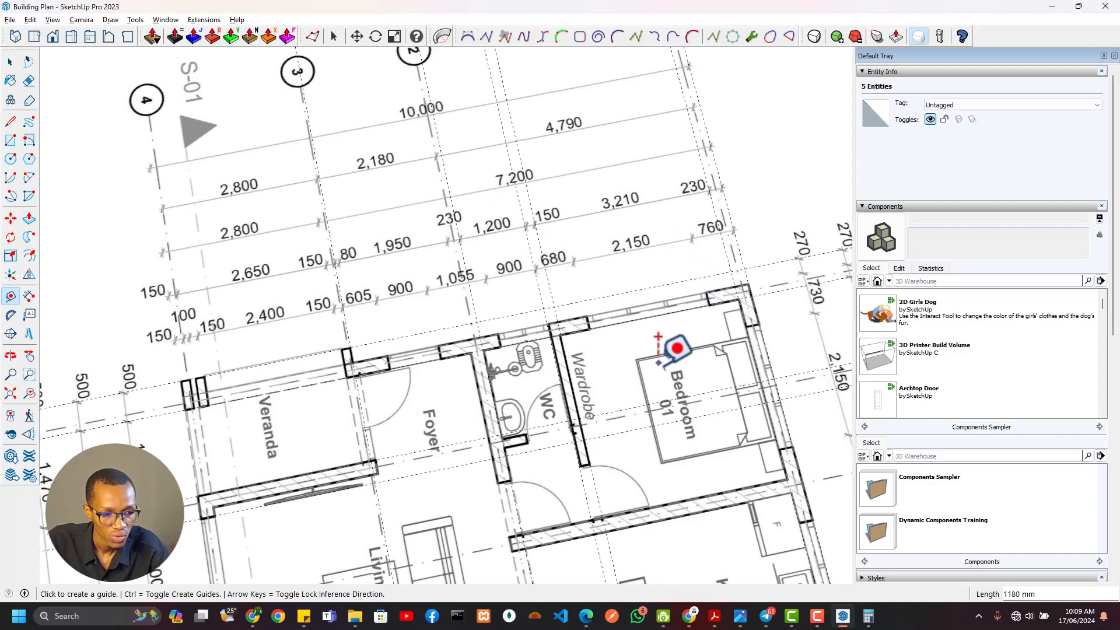
Add a guide 1200 mm south of the wardrobe partition's south face in the traced drawing
{"action": "scroll", "coordinate": [617, 355], "scroll_direction": "down", "scroll_amount": 2}
{"action": "scroll", "coordinate": [616, 355], "scroll_direction": "down", "scroll_amount": 2}
{"action": "middle_click_drag", "start_coordinate": [617, 355], "coordinate": [527, 122], "text": "shift"}
{"action": "middle_click_drag", "start_coordinate": [537, 310], "coordinate": [497, 160], "text": "shift"}
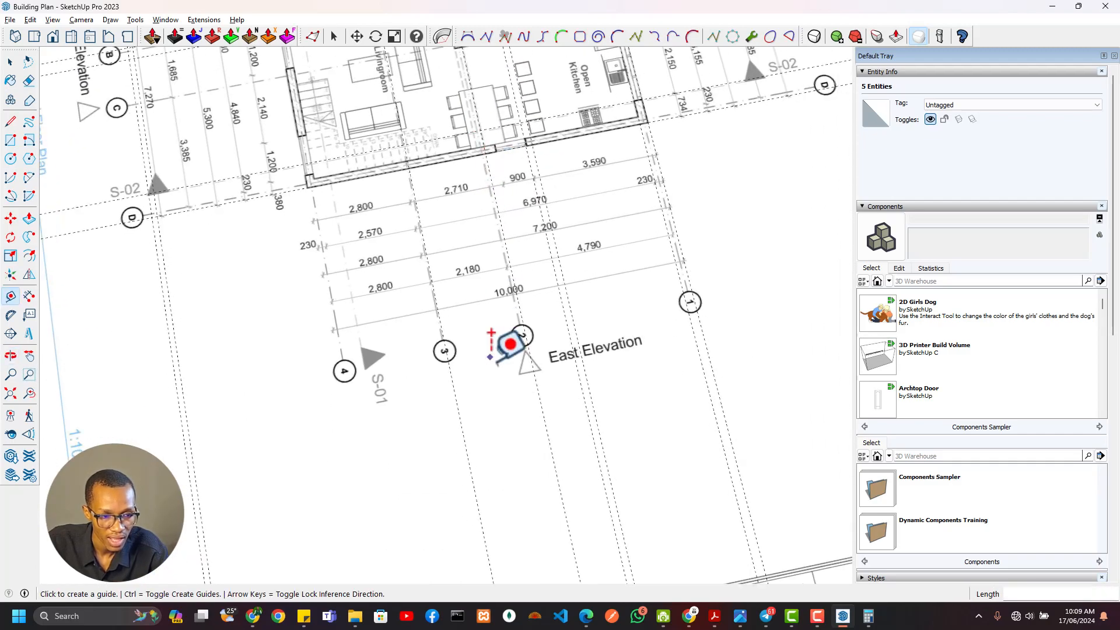
{"action": "middle_click_drag", "start_coordinate": [495, 344], "coordinate": [459, 53], "text": "shift"}
{"action": "scroll", "coordinate": [457, 344], "scroll_direction": "down", "scroll_amount": 3}
{"action": "middle_click_drag", "start_coordinate": [457, 345], "coordinate": [519, 195], "text": "shift"}
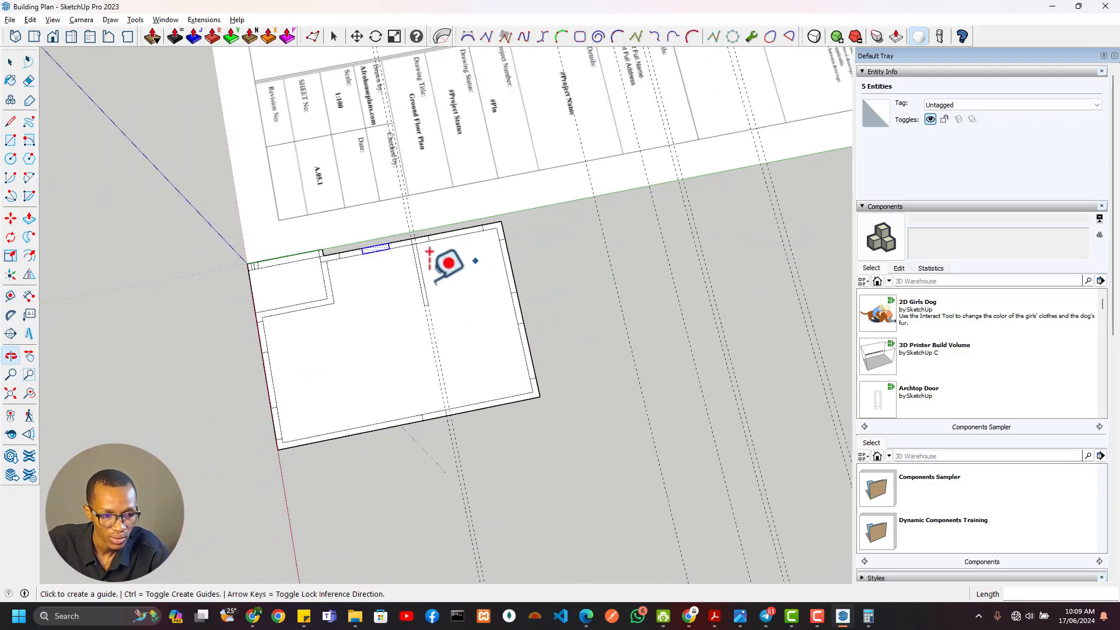
{"action": "scroll", "coordinate": [424, 257], "scroll_direction": "up", "scroll_amount": 5}
{"action": "scroll", "coordinate": [405, 216], "scroll_direction": "up", "scroll_amount": 1}
{"action": "left_click", "coordinate": [402, 229]}
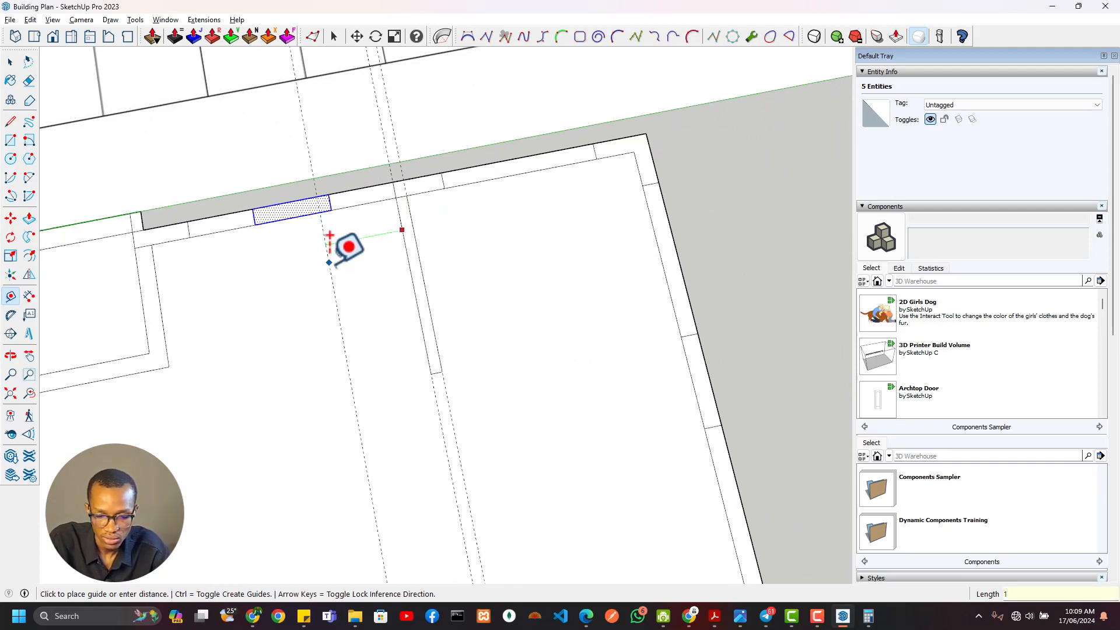
{"action": "type", "text": "1200"}
{"action": "key", "text": "Return"}
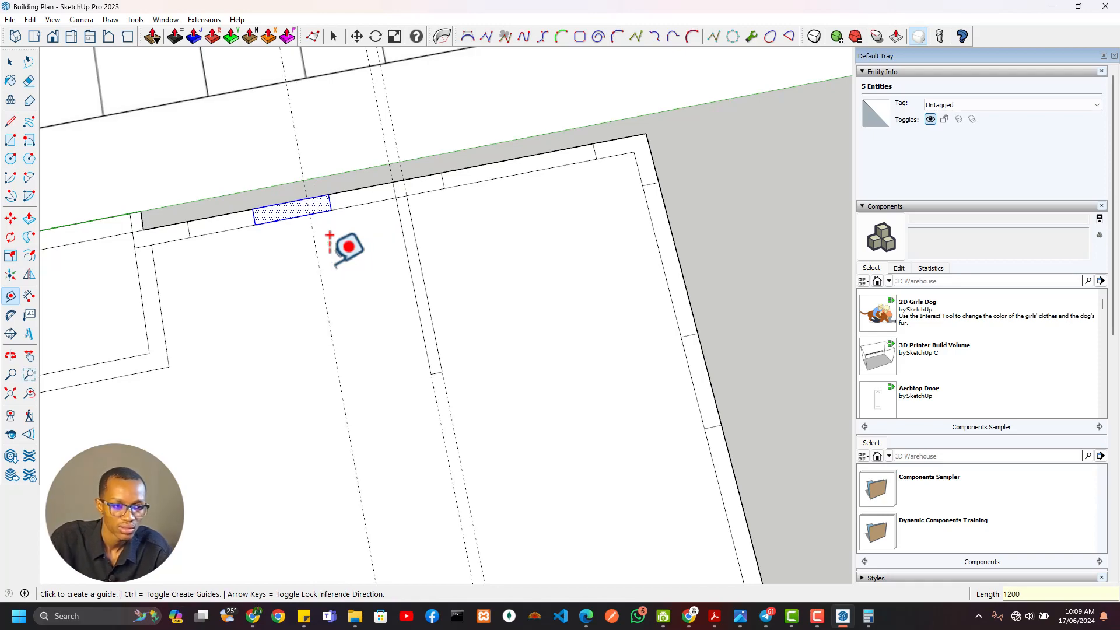
Examine the plan for the wall between the WC and foyer and its position along the west wall
{"action": "scroll", "coordinate": [401, 200], "scroll_direction": "down", "scroll_amount": 5}
{"action": "middle_click_drag", "start_coordinate": [497, 298], "coordinate": [540, 560], "text": "shift"}
{"action": "middle_click_drag", "start_coordinate": [556, 301], "coordinate": [575, 589], "text": "shift"}
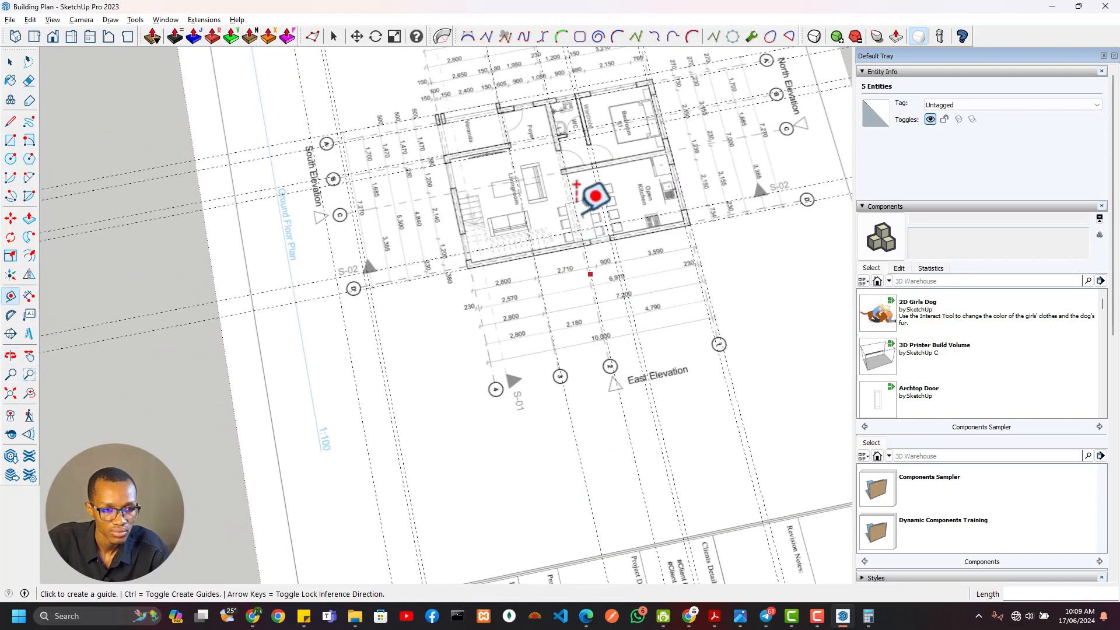
{"action": "scroll", "coordinate": [650, 100], "scroll_direction": "up", "scroll_amount": 2}
{"action": "scroll", "coordinate": [573, 70], "scroll_direction": "up", "scroll_amount": 1}
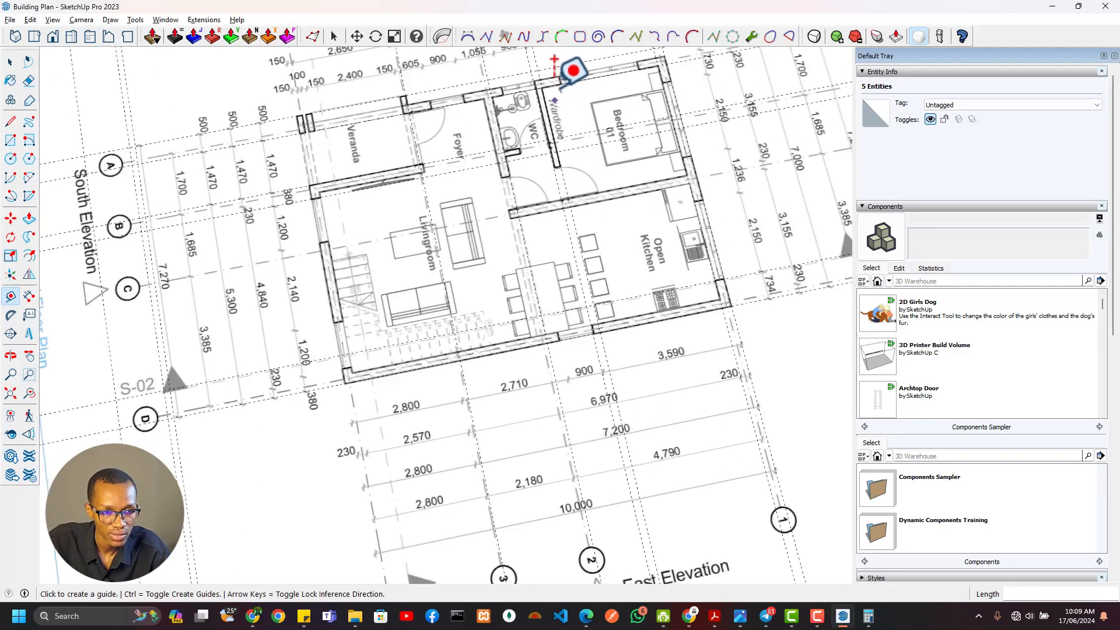
{"action": "scroll", "coordinate": [573, 70], "scroll_direction": "up", "scroll_amount": 2}
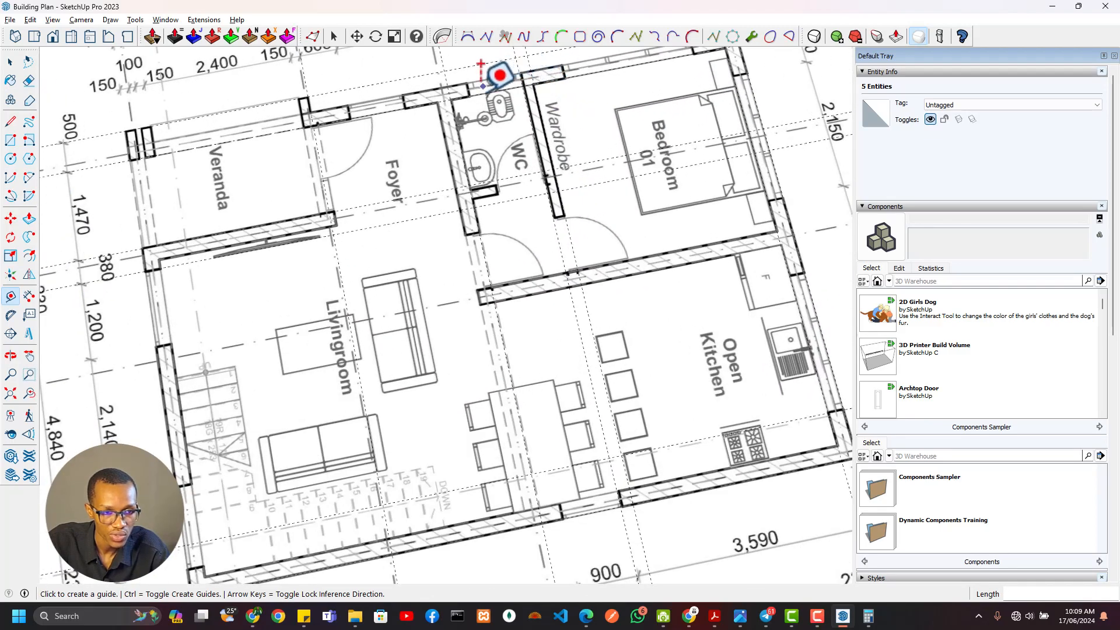
{"action": "scroll", "coordinate": [500, 120], "scroll_direction": "down", "scroll_amount": 7}
{"action": "middle_click_drag", "start_coordinate": [571, 303], "coordinate": [535, 100], "text": "shift"}
{"action": "scroll", "coordinate": [425, 310], "scroll_direction": "up", "scroll_amount": 8}
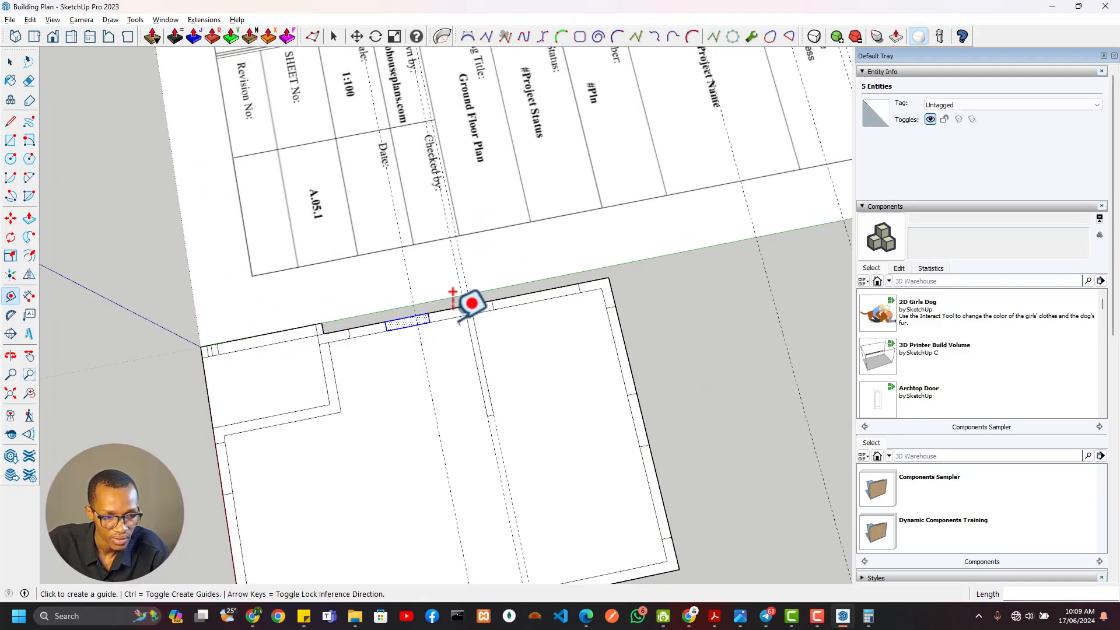
Add a guide 230 mm south of the WC guide for the thickness of the wall between WC and foyer
{"action": "key", "text": "space"}
{"action": "left_click", "coordinate": [447, 298]}
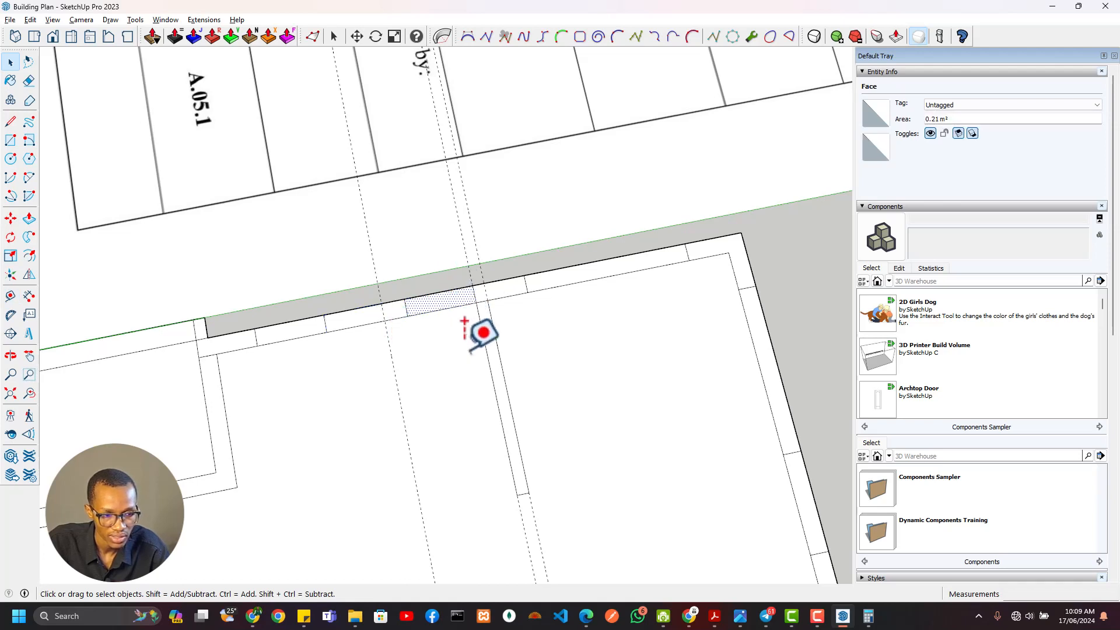
{"action": "key", "text": "t"}
{"action": "left_click", "coordinate": [383, 294]}
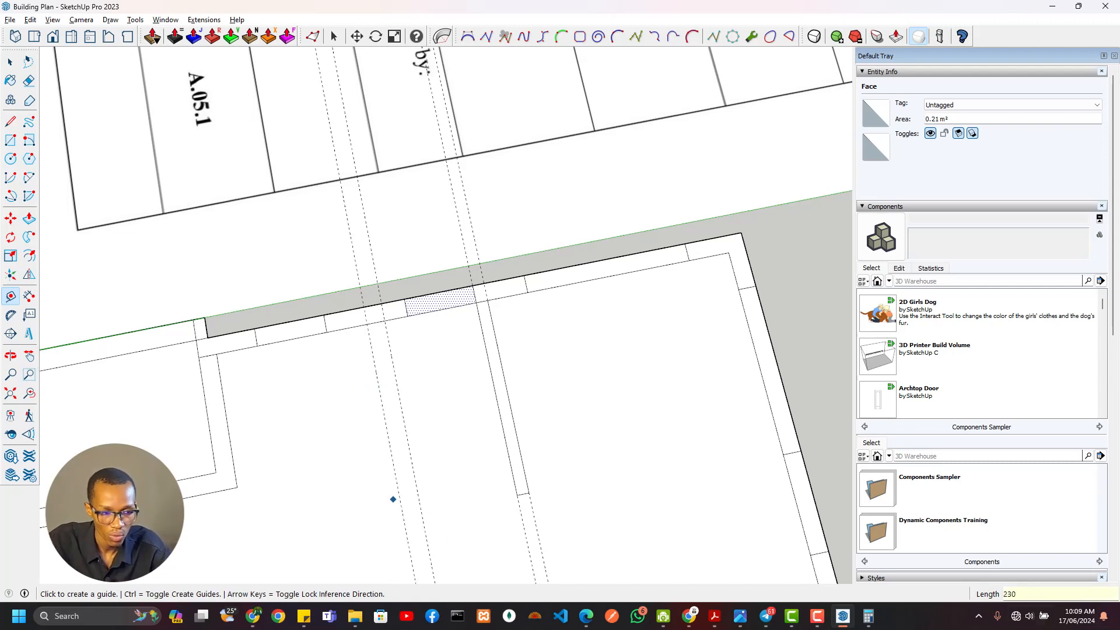
Draw a 230 by about 2549 mm rectangle between the WC–foyer wall guides, starting at the west wall's inner face
{"action": "key", "text": "r"}
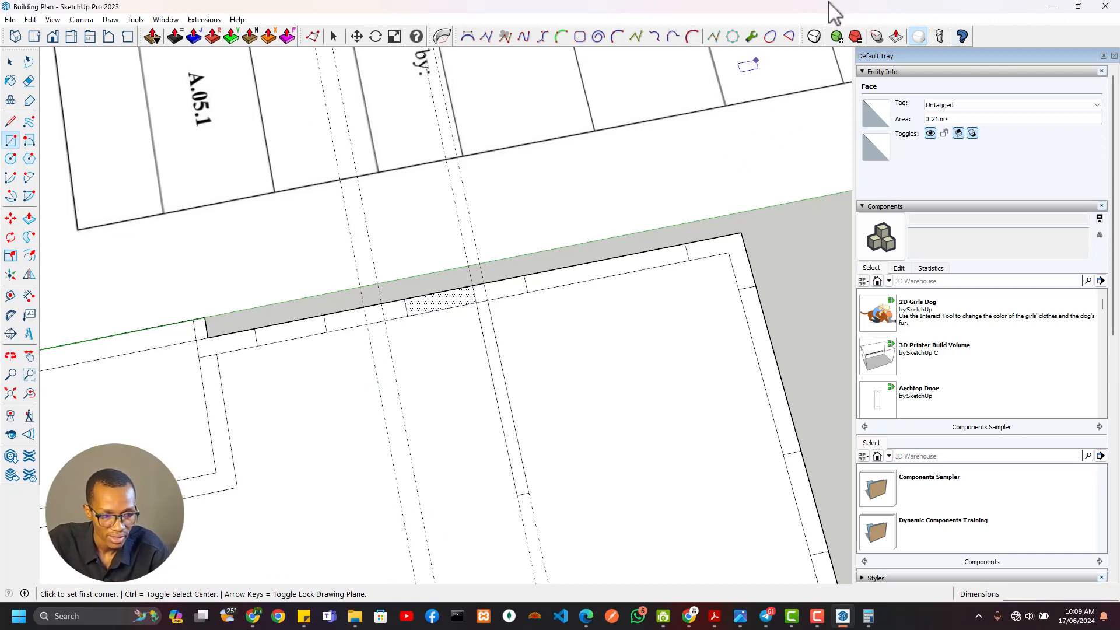
{"action": "left_click", "coordinate": [385, 320]}
{"action": "scroll", "coordinate": [386, 344], "scroll_direction": "down", "scroll_amount": 3}
{"action": "scroll", "coordinate": [443, 297], "scroll_direction": "up", "scroll_amount": 2}
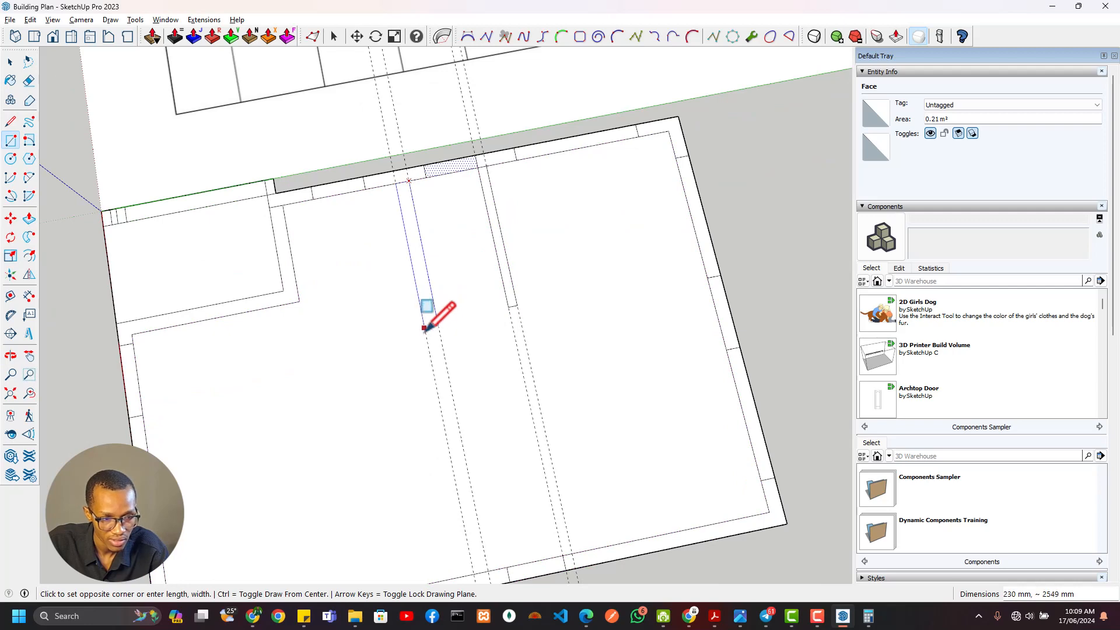
{"action": "left_click", "coordinate": [424, 328]}
Examine the plan's north-side dimensions for the wall between Bedroom 01 and the open kitchen
{"action": "middle_click_drag", "start_coordinate": [557, 266], "coordinate": [484, 291]}
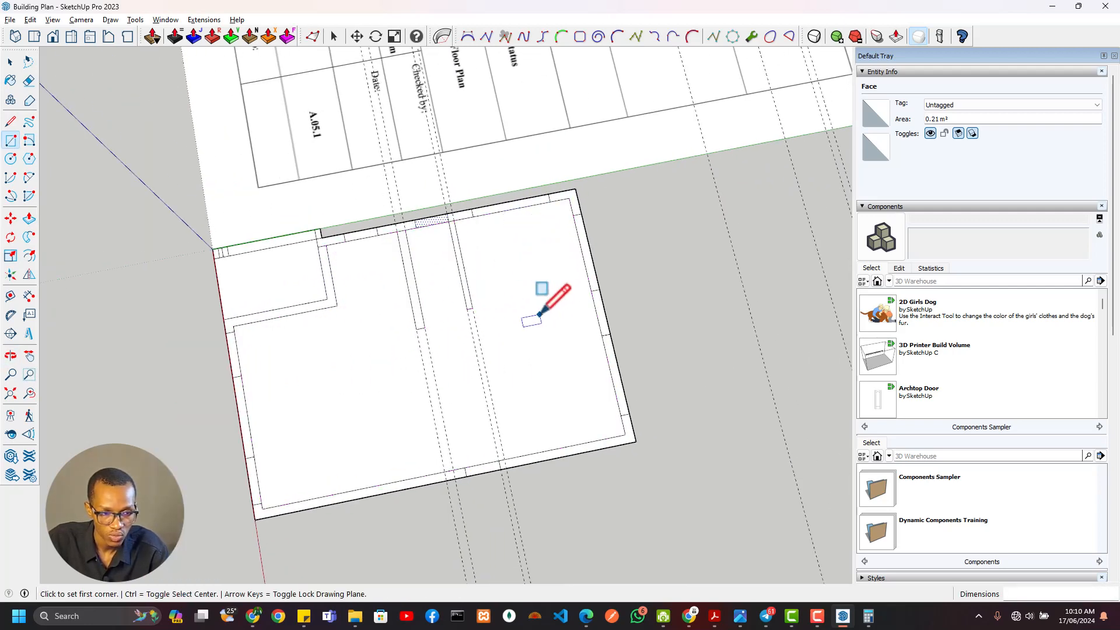
{"action": "middle_click_drag", "start_coordinate": [468, 221], "coordinate": [482, 313], "text": "shift"}
{"action": "middle_click_drag", "start_coordinate": [506, 161], "coordinate": [590, 485], "text": "shift"}
{"action": "scroll", "coordinate": [545, 214], "scroll_direction": "down", "scroll_amount": 3}
{"action": "middle_click_drag", "start_coordinate": [572, 161], "coordinate": [547, 316], "text": "shift"}
{"action": "scroll", "coordinate": [505, 400], "scroll_direction": "down", "scroll_amount": 3}
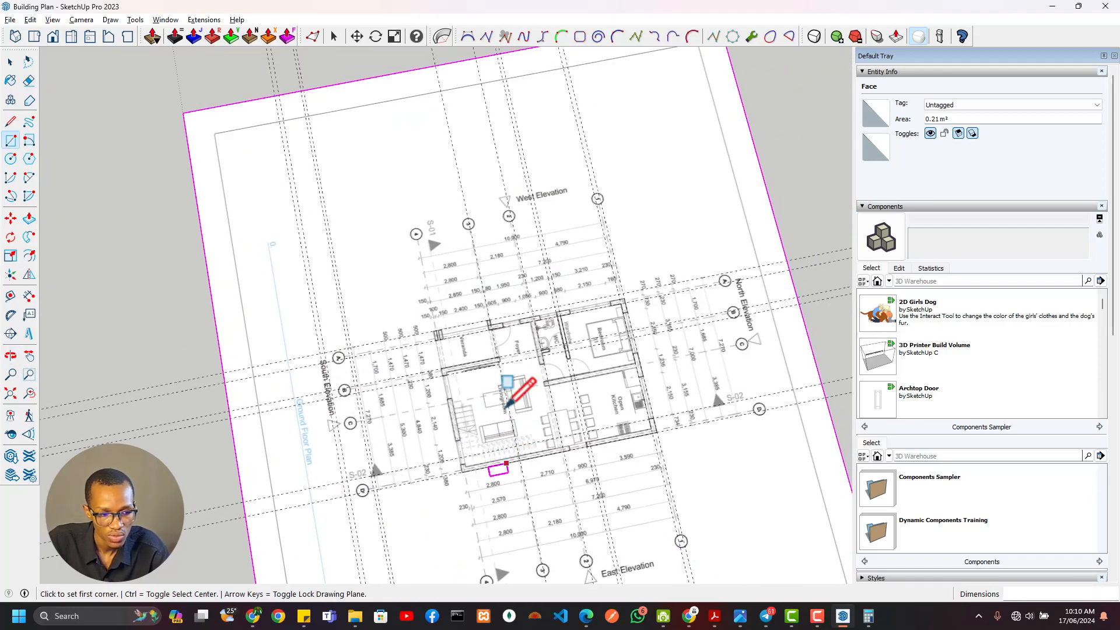
{"action": "scroll", "coordinate": [607, 384], "scroll_direction": "up", "scroll_amount": 5}
{"action": "middle_click_drag", "start_coordinate": [725, 479], "coordinate": [533, 258], "text": "shift"}
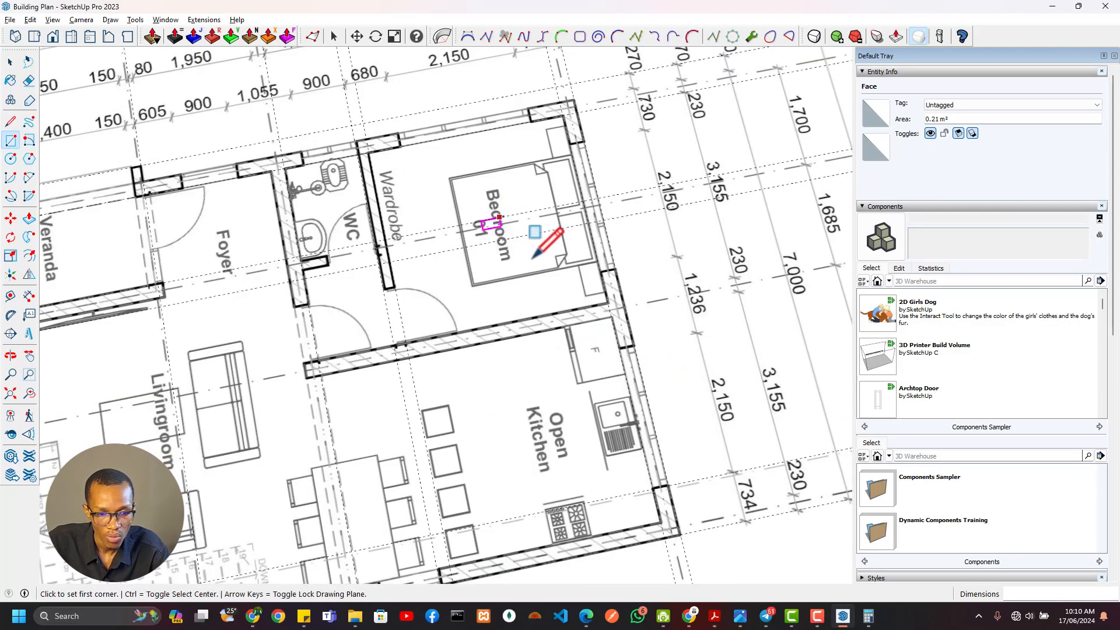
{"action": "middle_click_drag", "start_coordinate": [438, 289], "coordinate": [490, 266]}
{"action": "middle_click_drag", "start_coordinate": [348, 350], "coordinate": [544, 304]}
{"action": "scroll", "coordinate": [362, 154], "scroll_direction": "up", "scroll_amount": 3}
{"action": "middle_click_drag", "start_coordinate": [377, 190], "coordinate": [410, 307], "text": "shift"}
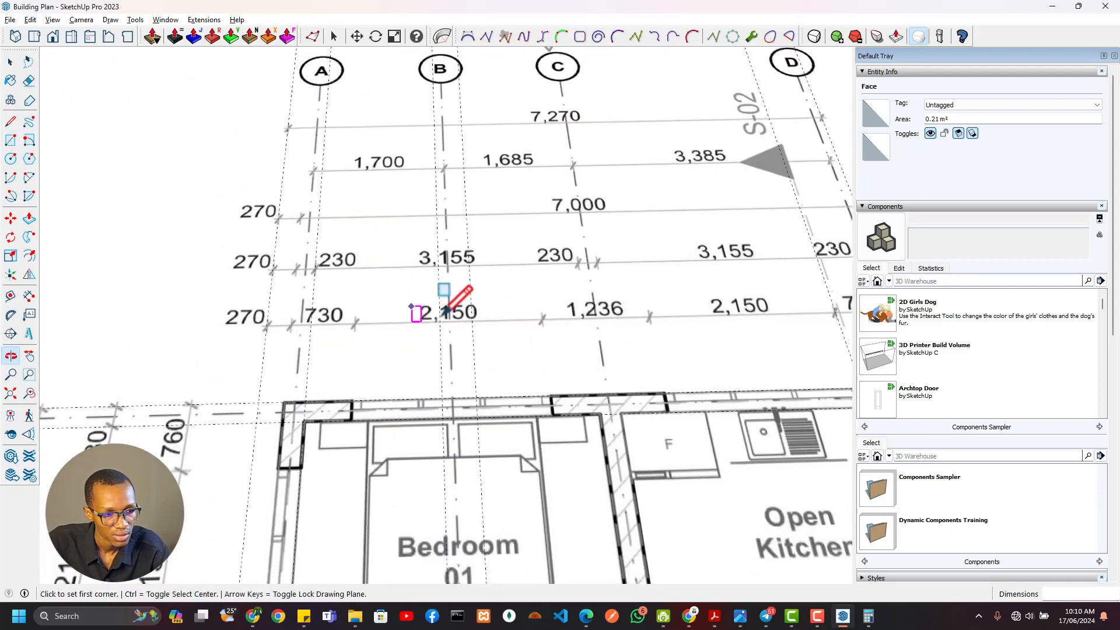
{"action": "middle_click_drag", "start_coordinate": [457, 348], "coordinate": [453, 287], "text": "shift"}
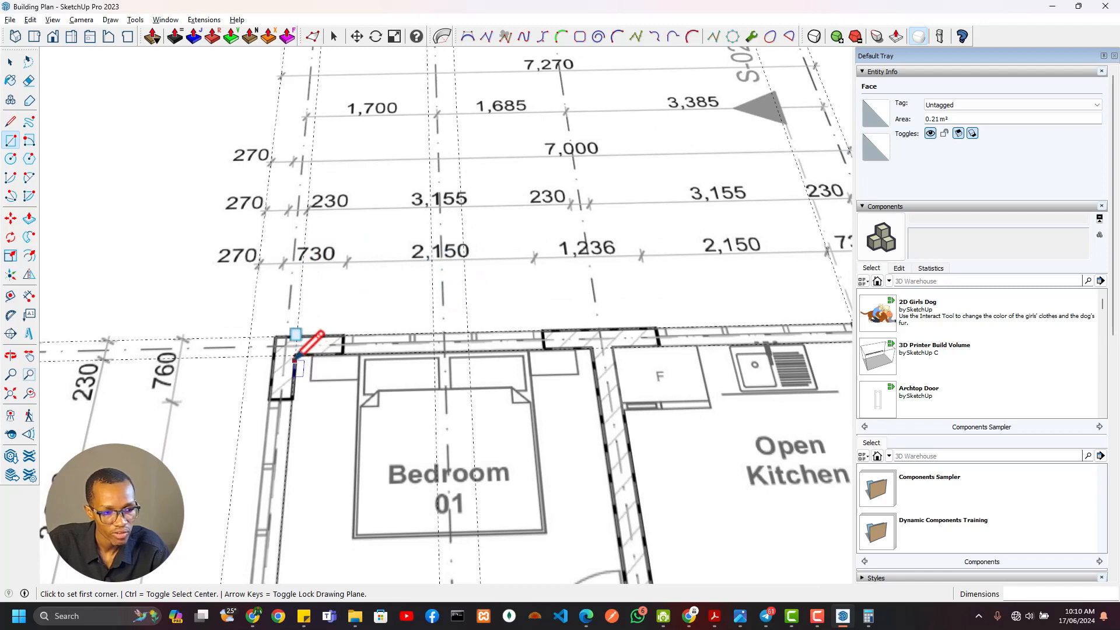
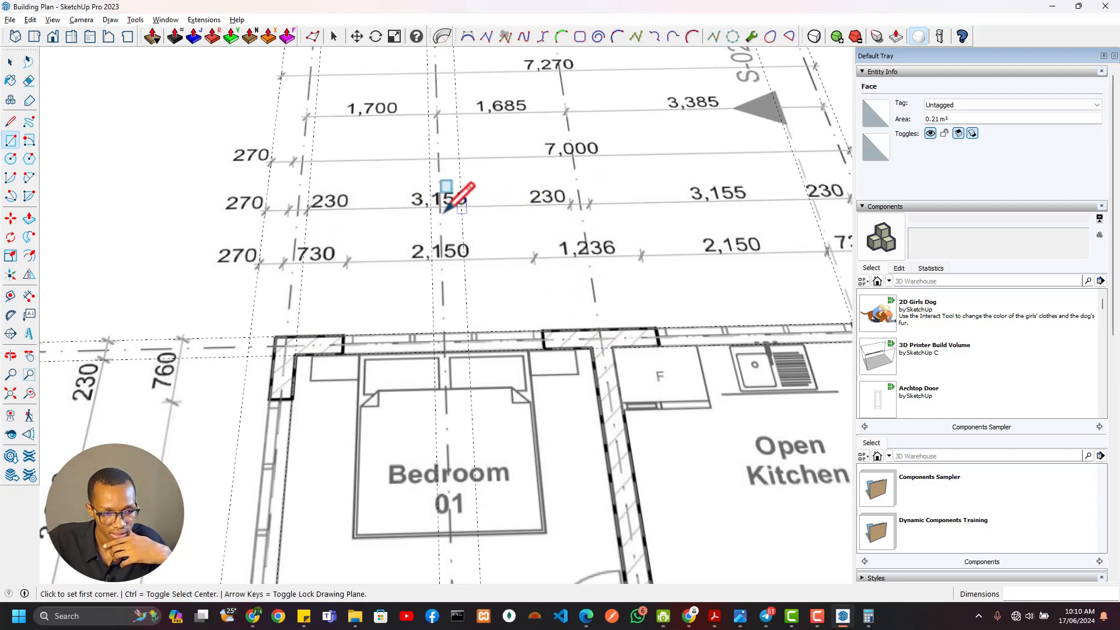
Add a guide 3155 mm east of the west wall's inner face in the traced plan
{"action": "scroll", "coordinate": [642, 373], "scroll_direction": "down", "scroll_amount": 5}
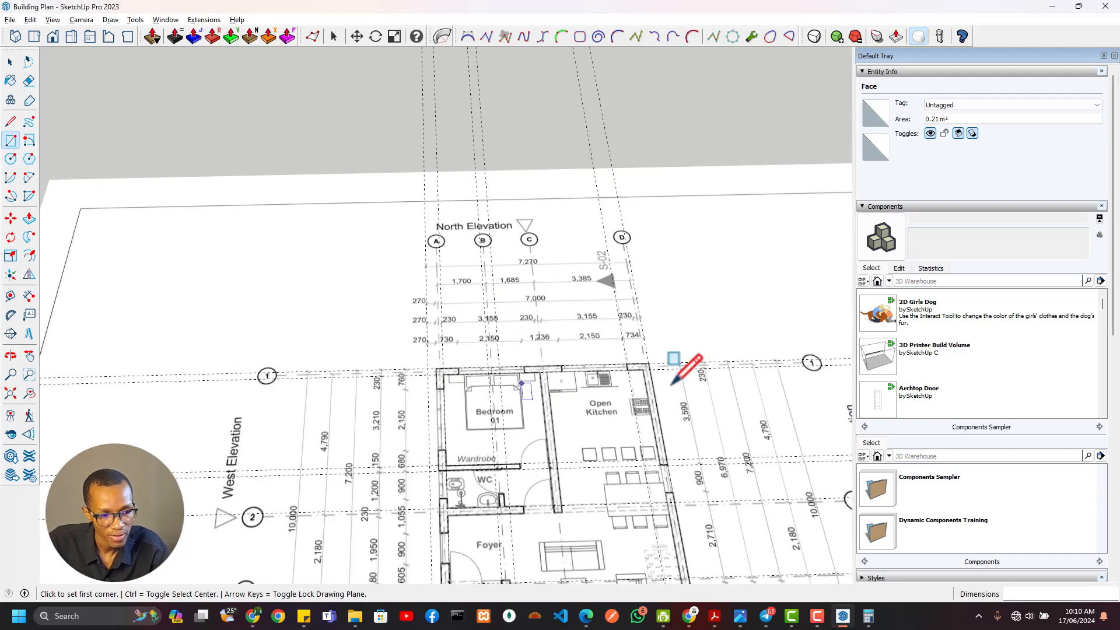
{"action": "middle_click_drag", "start_coordinate": [633, 373], "coordinate": [330, 252], "text": "shift"}
{"action": "middle_click_drag", "start_coordinate": [571, 379], "coordinate": [328, 330], "text": "shift"}
{"action": "scroll", "coordinate": [426, 368], "scroll_direction": "up", "scroll_amount": 4}
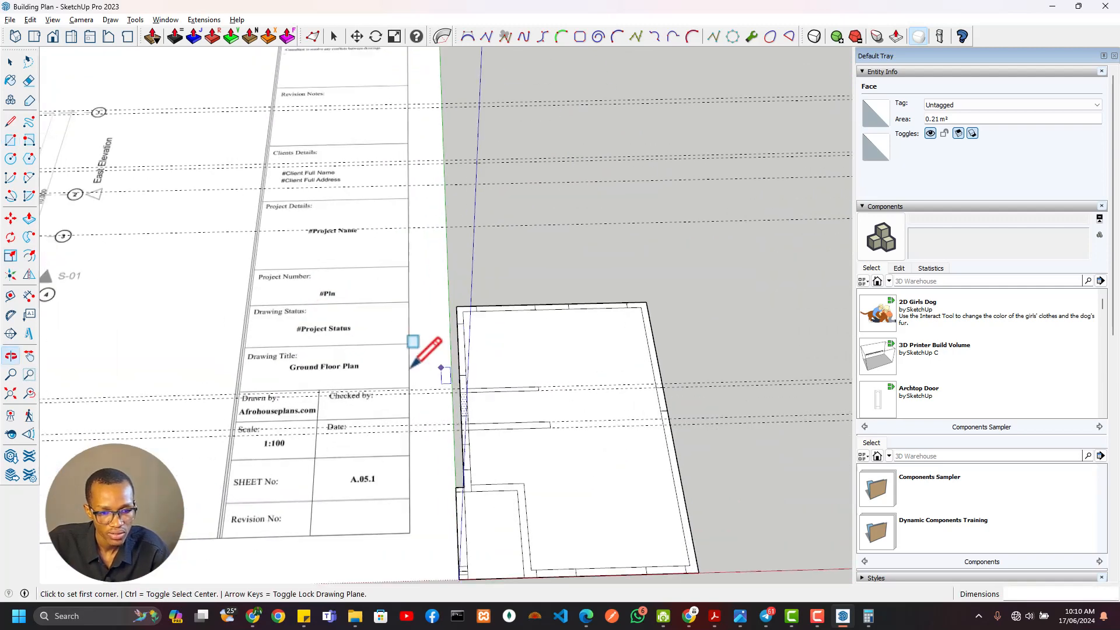
{"action": "key", "text": "t"}
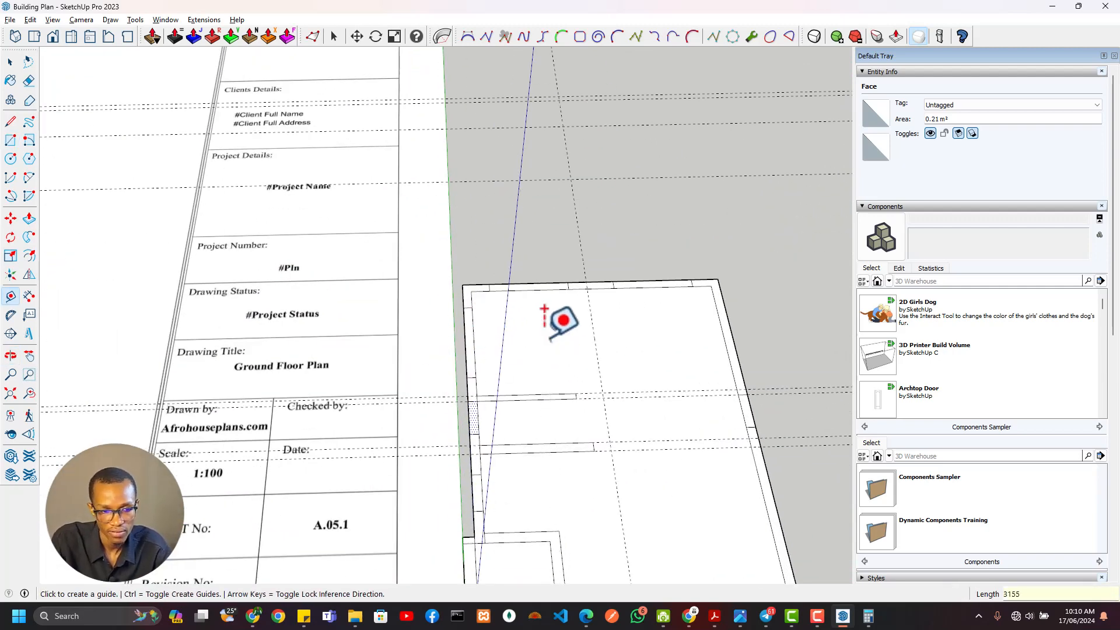
{"action": "scroll", "coordinate": [583, 350], "scroll_direction": "up", "scroll_amount": 5}
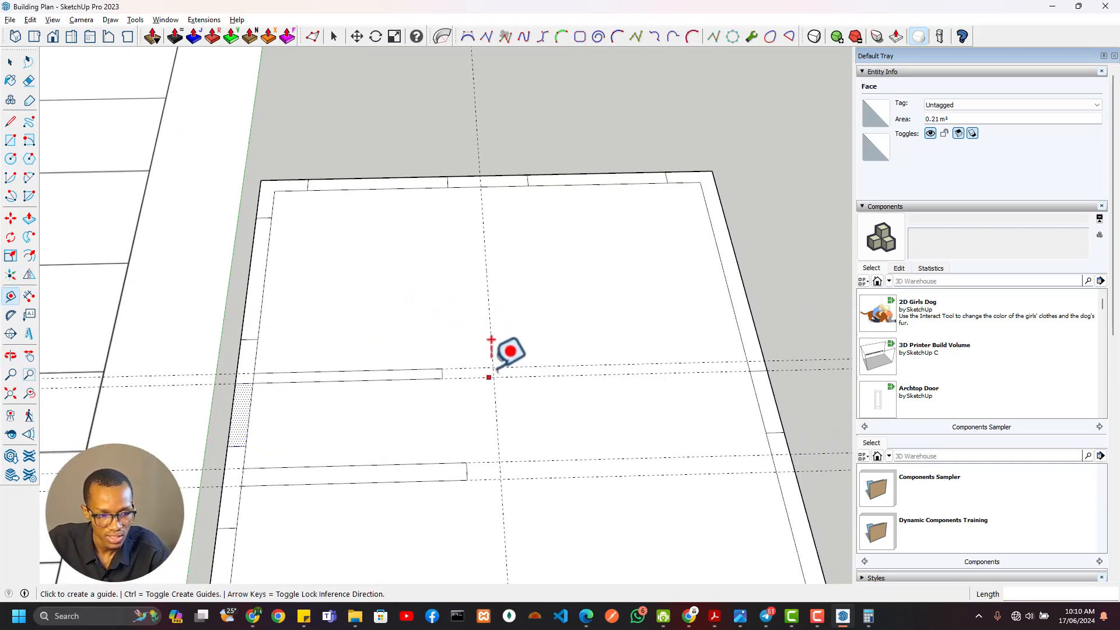
Extend the 150 mm and 230 mm interior walls east to the 3155 mm guide by adding rectangles at their ends
{"action": "key", "text": "r"}
{"action": "left_click", "coordinate": [493, 367]}
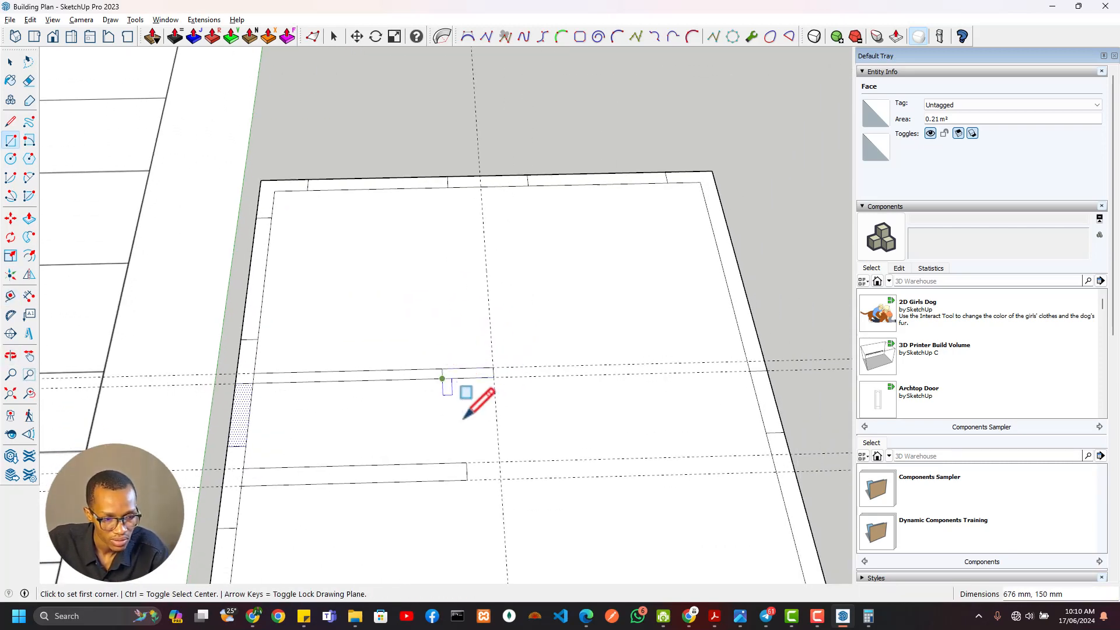
{"action": "left_click", "coordinate": [500, 461]}
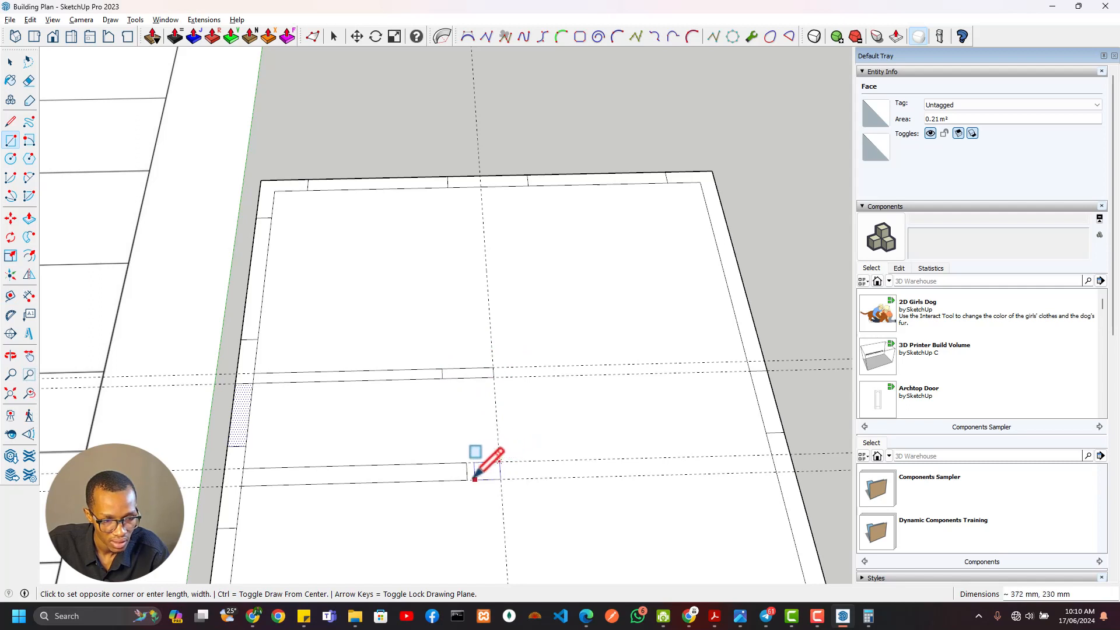
Erase the leftover end lines inside the two extended walls and select the Bedroom–WC wall's north edge to check its length
{"action": "key", "text": "e"}
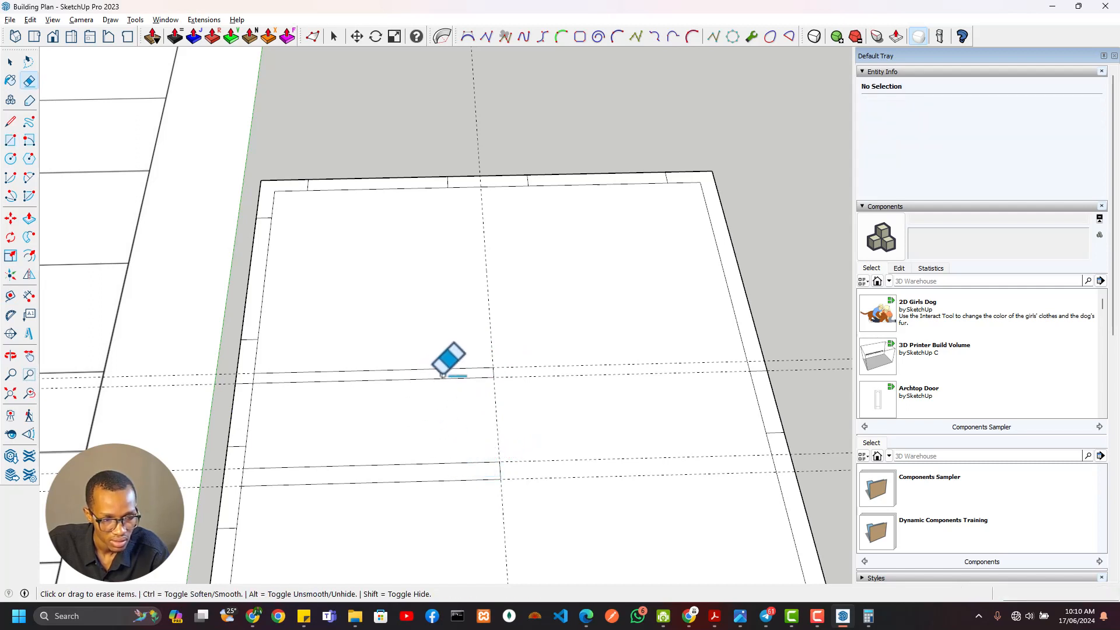
{"action": "key", "text": "space"}
{"action": "left_click", "coordinate": [453, 373]}
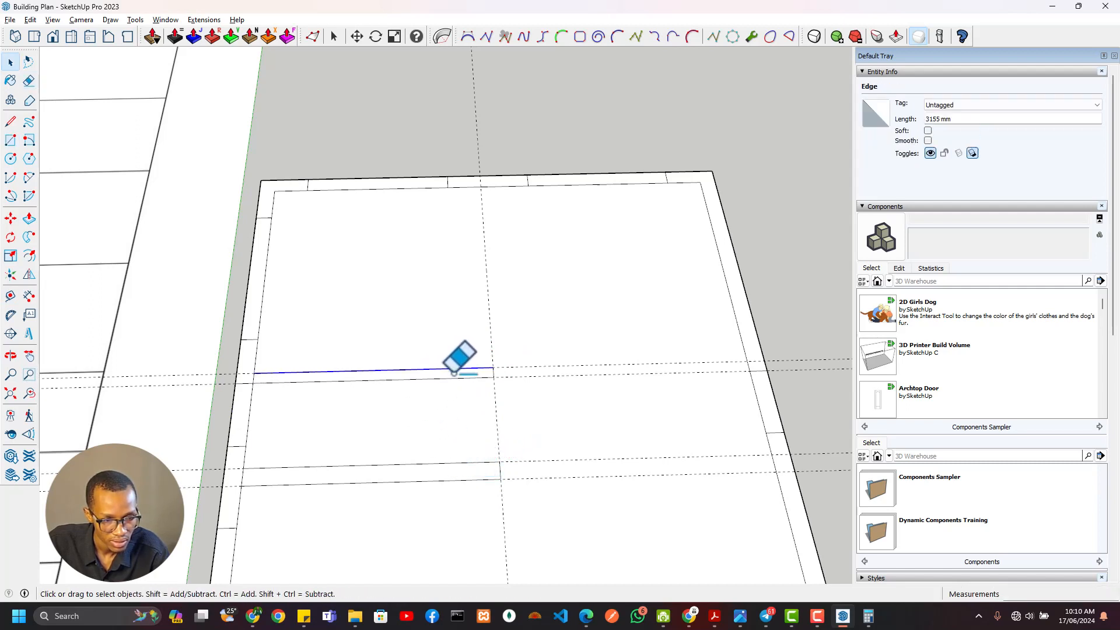
Add a guide 230 mm east of the 3155 mm guide for the Bedroom–kitchen wall's thickness
{"action": "key", "text": "t"}
{"action": "left_click", "coordinate": [483, 224]}
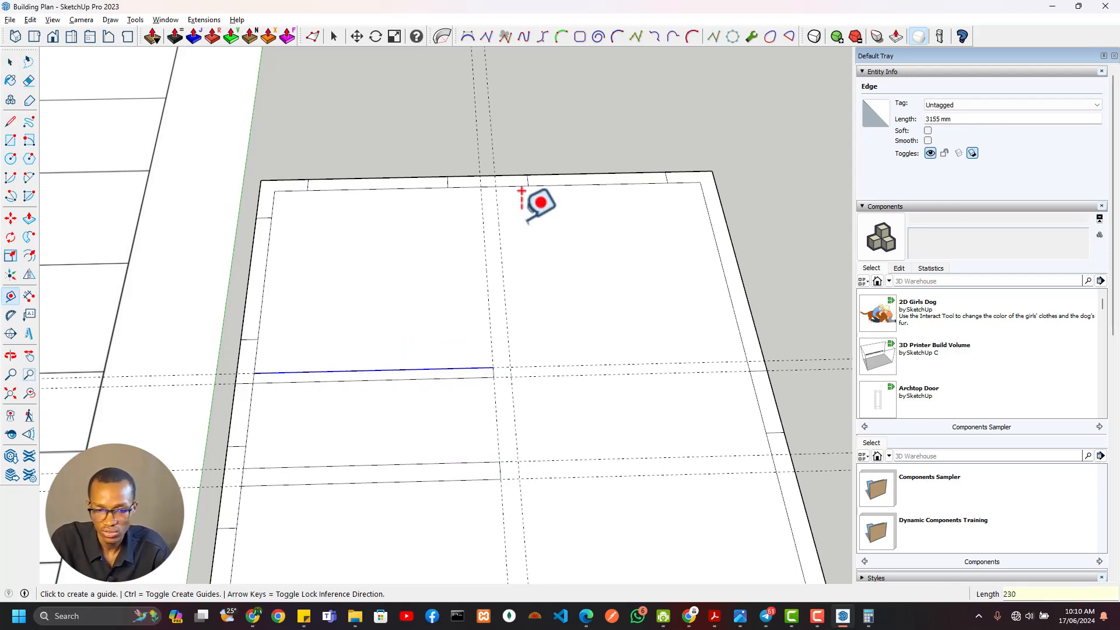
Examine the plan for where the wall between Bedroom 01 and the open kitchen starts and ends
{"action": "scroll", "coordinate": [521, 191], "scroll_direction": "down", "scroll_amount": 6}
{"action": "scroll", "coordinate": [239, 204], "scroll_direction": "up", "scroll_amount": 6}
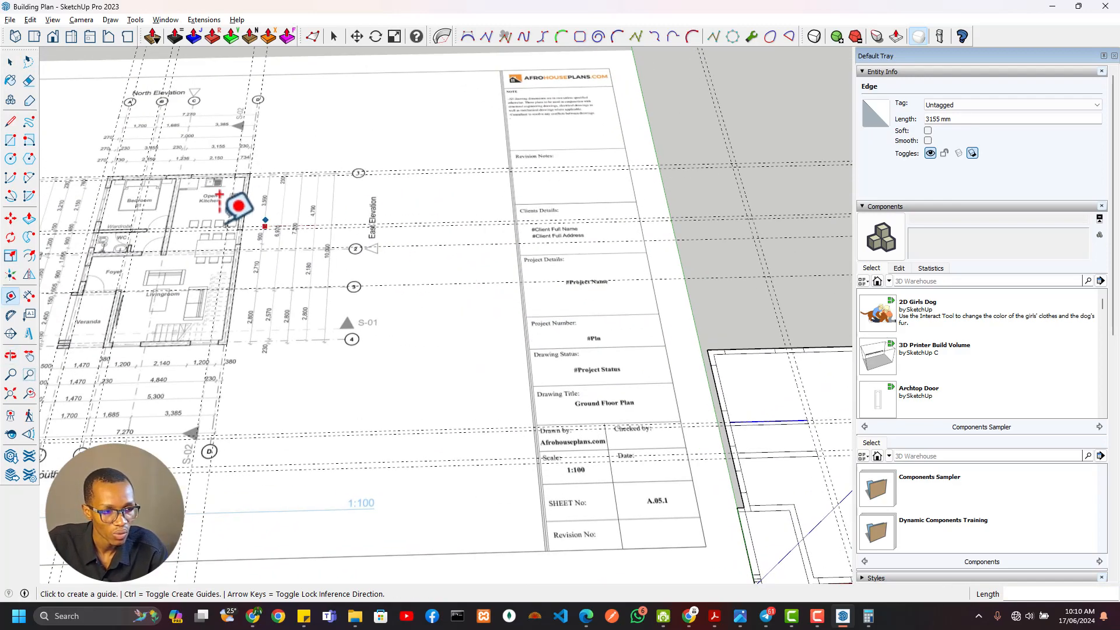
{"action": "scroll", "coordinate": [316, 245], "scroll_direction": "up", "scroll_amount": 3}
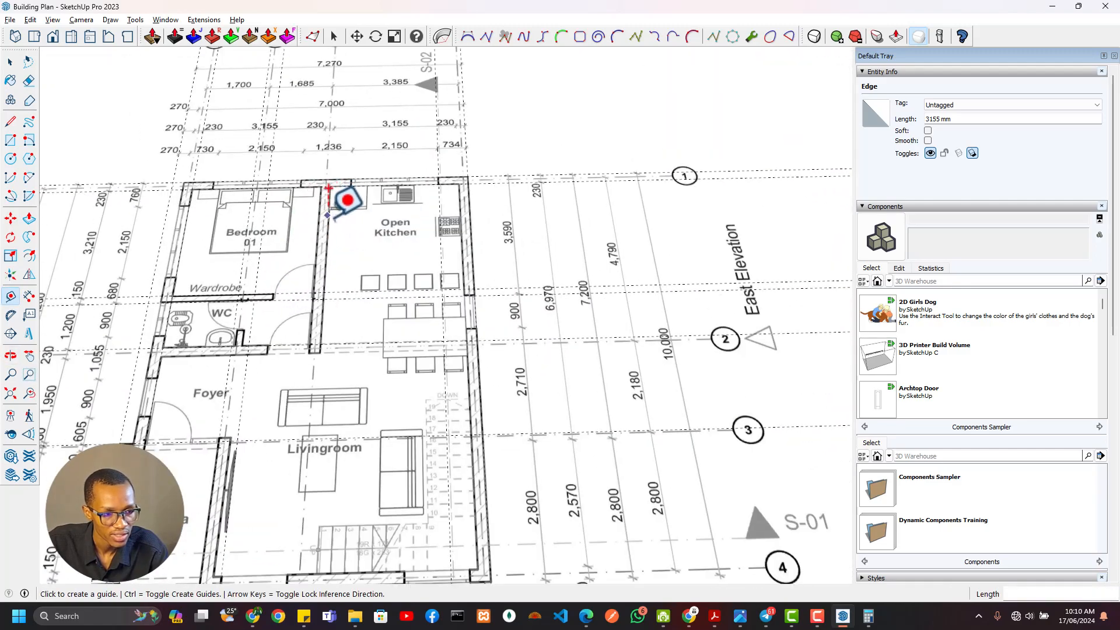
{"action": "scroll", "coordinate": [328, 216], "scroll_direction": "down", "scroll_amount": 3}
{"action": "middle_click_drag", "start_coordinate": [527, 300], "coordinate": [367, 315], "text": "shift"}
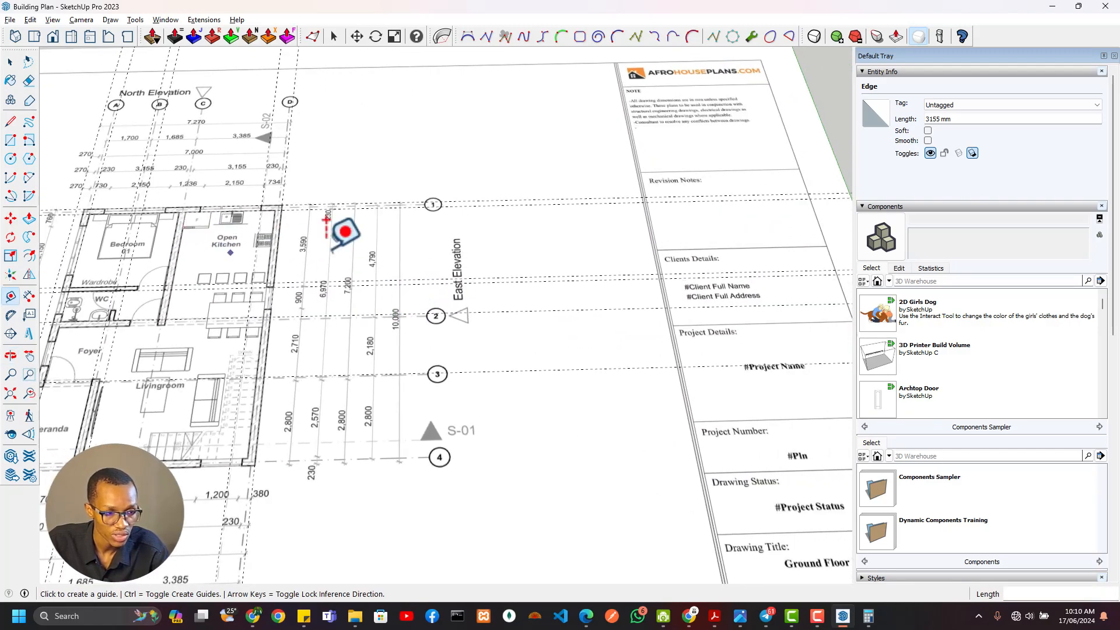
{"action": "scroll", "coordinate": [645, 255], "scroll_direction": "down", "scroll_amount": 3}
{"action": "middle_click_drag", "start_coordinate": [715, 309], "coordinate": [533, 279], "text": "shift"}
{"action": "scroll", "coordinate": [532, 277], "scroll_direction": "up", "scroll_amount": 3}
{"action": "scroll", "coordinate": [372, 254], "scroll_direction": "down", "scroll_amount": 3}
{"action": "middle_click_drag", "start_coordinate": [240, 257], "coordinate": [712, 370], "text": "shift"}
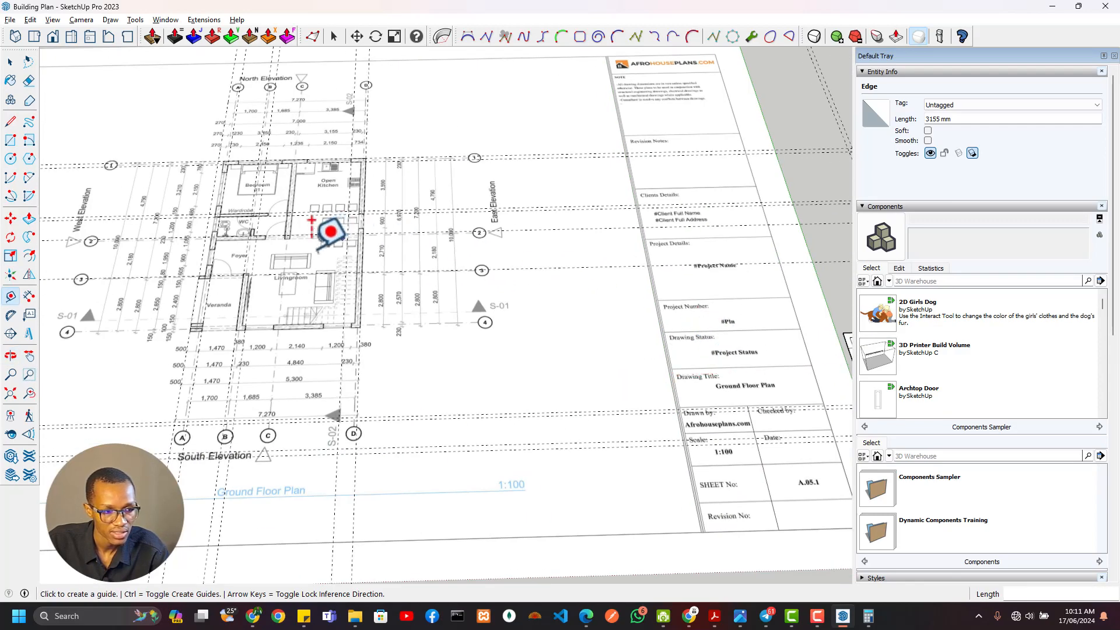
{"action": "scroll", "coordinate": [331, 231], "scroll_direction": "up", "scroll_amount": 5}
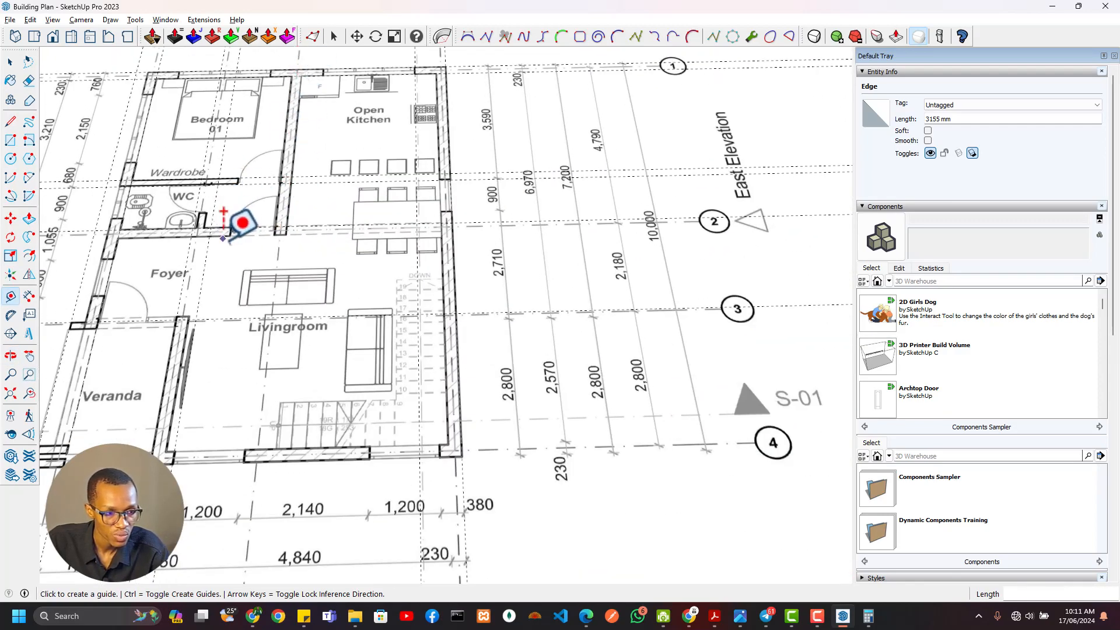
Draw a rectangle between the 230 mm wall guides, from the WC–foyer wall's south edge to the north wall's inner face
{"action": "scroll", "coordinate": [461, 253], "scroll_direction": "down", "scroll_amount": 3}
{"action": "middle_click_drag", "start_coordinate": [694, 327], "coordinate": [370, 198], "text": "shift"}
{"action": "scroll", "coordinate": [778, 351], "scroll_direction": "up", "scroll_amount": 1}
{"action": "middle_click_drag", "start_coordinate": [777, 351], "coordinate": [503, 360], "text": "shift"}
{"action": "scroll", "coordinate": [518, 317], "scroll_direction": "up", "scroll_amount": 2}
{"action": "key", "text": "r"}
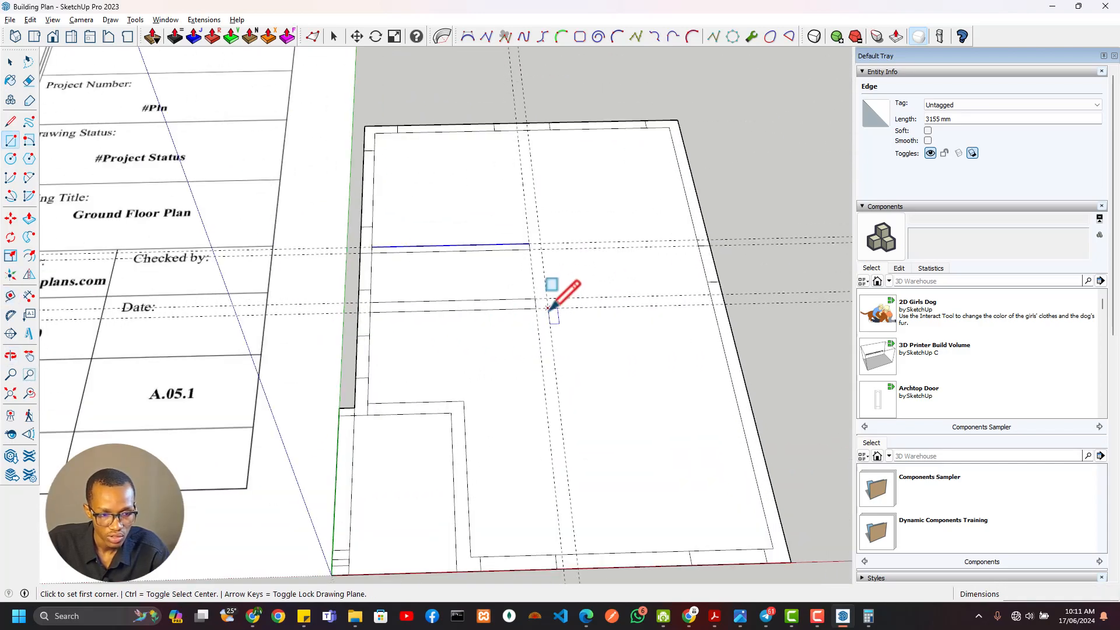
{"action": "left_click", "coordinate": [548, 307]}
{"action": "left_click", "coordinate": [517, 129]}
Examine the plan around the WC for the short wall projecting from the WC–foyer wall and its placement
{"action": "scroll", "coordinate": [537, 245], "scroll_direction": "down", "scroll_amount": 3}
{"action": "middle_click_drag", "start_coordinate": [540, 257], "coordinate": [752, 315], "text": "shift"}
{"action": "scroll", "coordinate": [480, 235], "scroll_direction": "down", "scroll_amount": 2}
{"action": "scroll", "coordinate": [208, 185], "scroll_direction": "up", "scroll_amount": 5}
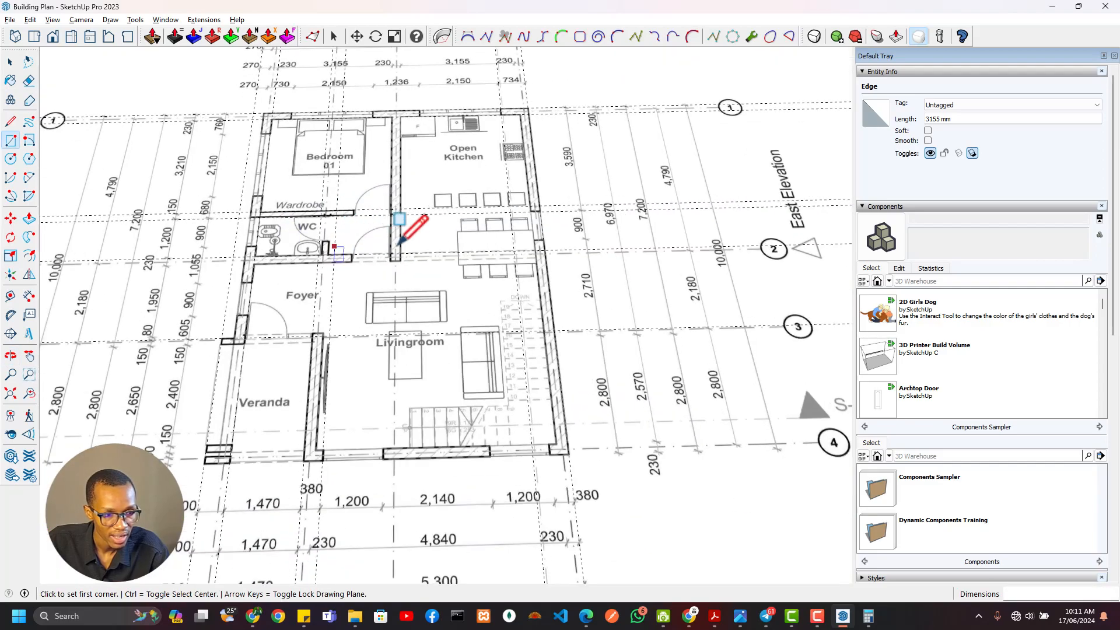
{"action": "scroll", "coordinate": [374, 236], "scroll_direction": "up", "scroll_amount": 2}
{"action": "scroll", "coordinate": [286, 163], "scroll_direction": "up", "scroll_amount": 1}
{"action": "middle_click_drag", "start_coordinate": [287, 162], "coordinate": [385, 173], "text": "shift"}
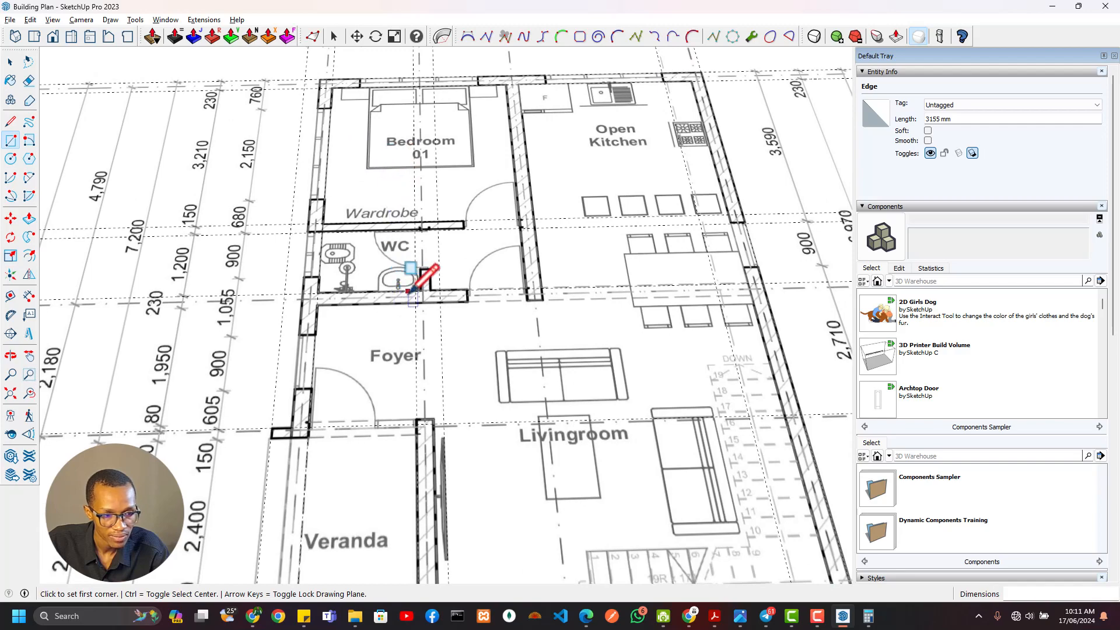
{"action": "scroll", "coordinate": [512, 262], "scroll_direction": "down", "scroll_amount": 3}
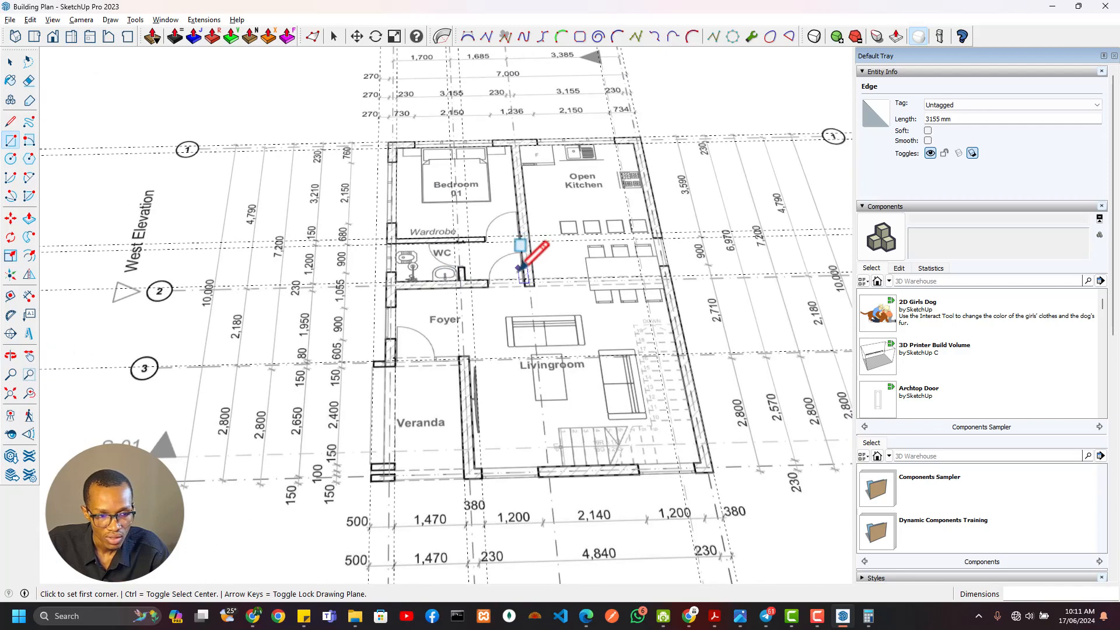
{"action": "scroll", "coordinate": [512, 281], "scroll_direction": "up", "scroll_amount": 3}
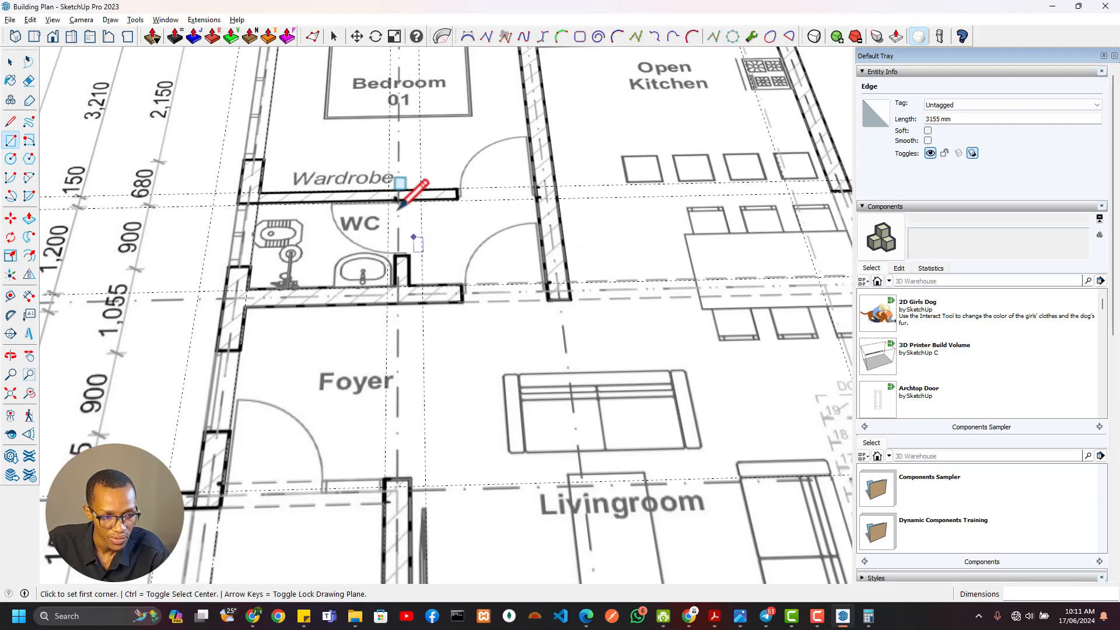
{"action": "scroll", "coordinate": [400, 291], "scroll_direction": "down", "scroll_amount": 3}
{"action": "scroll", "coordinate": [403, 296], "scroll_direction": "down", "scroll_amount": 3}
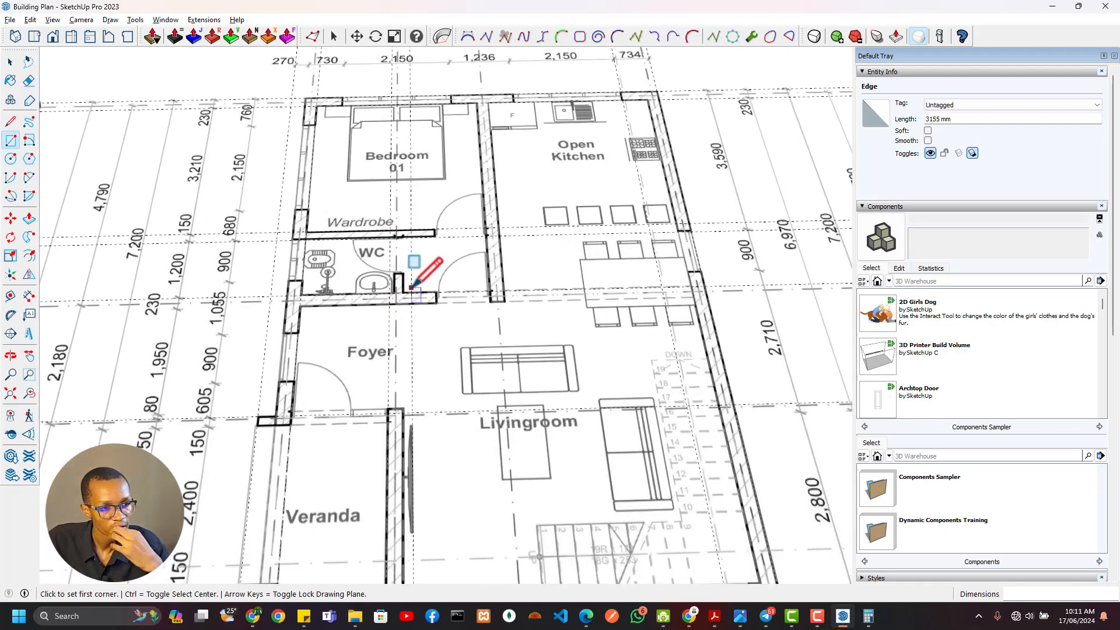
{"action": "scroll", "coordinate": [405, 116], "scroll_direction": "up", "scroll_amount": 5}
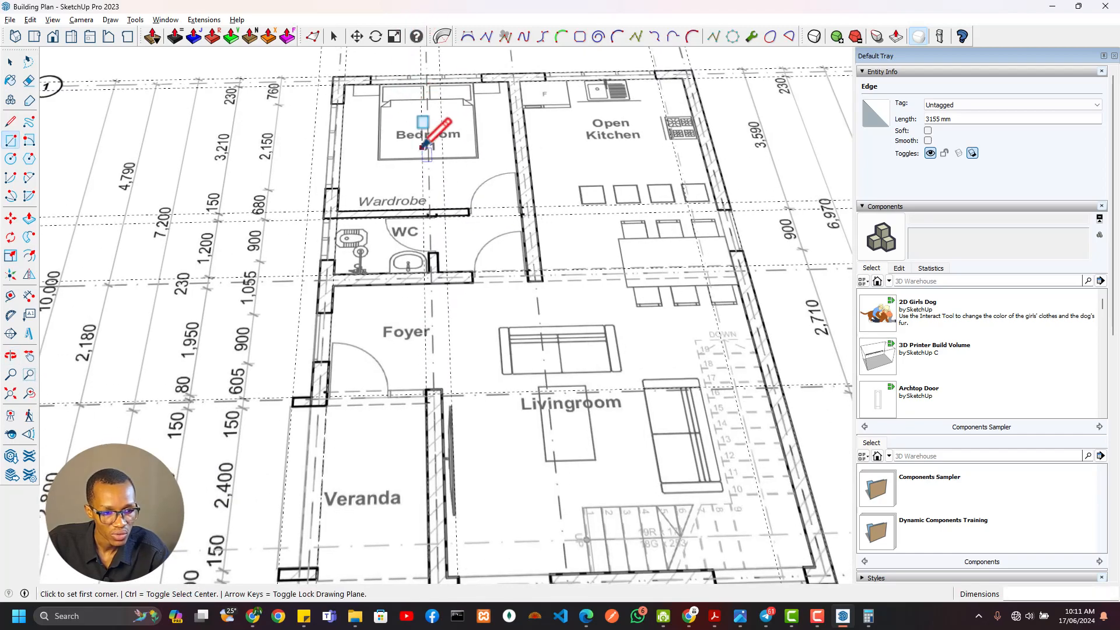
Check the plan's north and south dimension rows for the short WC wall's distance from the west wall
{"action": "middle_click_drag", "start_coordinate": [424, 146], "coordinate": [473, 283]}
{"action": "scroll", "coordinate": [501, 263], "scroll_direction": "down", "scroll_amount": 4}
{"action": "middle_click_drag", "start_coordinate": [517, 320], "coordinate": [521, 169]}
{"action": "middle_click_drag", "start_coordinate": [559, 112], "coordinate": [550, 145]}
{"action": "scroll", "coordinate": [484, 327], "scroll_direction": "up", "scroll_amount": 5}
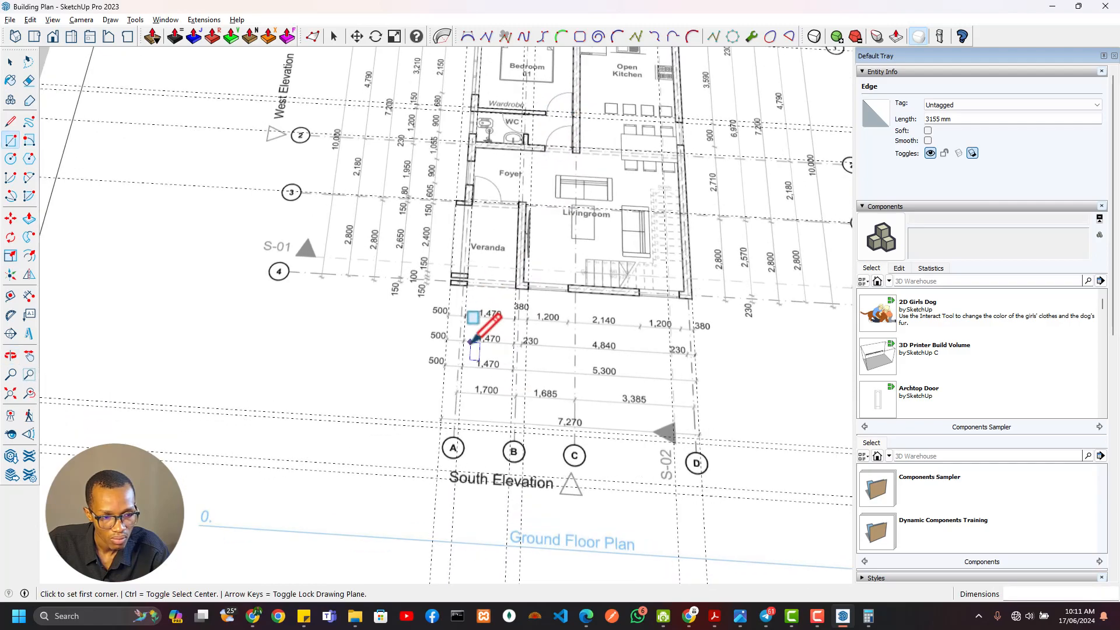
{"action": "scroll", "coordinate": [550, 300], "scroll_direction": "down", "scroll_amount": 3}
{"action": "middle_click_drag", "start_coordinate": [552, 295], "coordinate": [483, 416]}
{"action": "scroll", "coordinate": [560, 245], "scroll_direction": "up", "scroll_amount": 4}
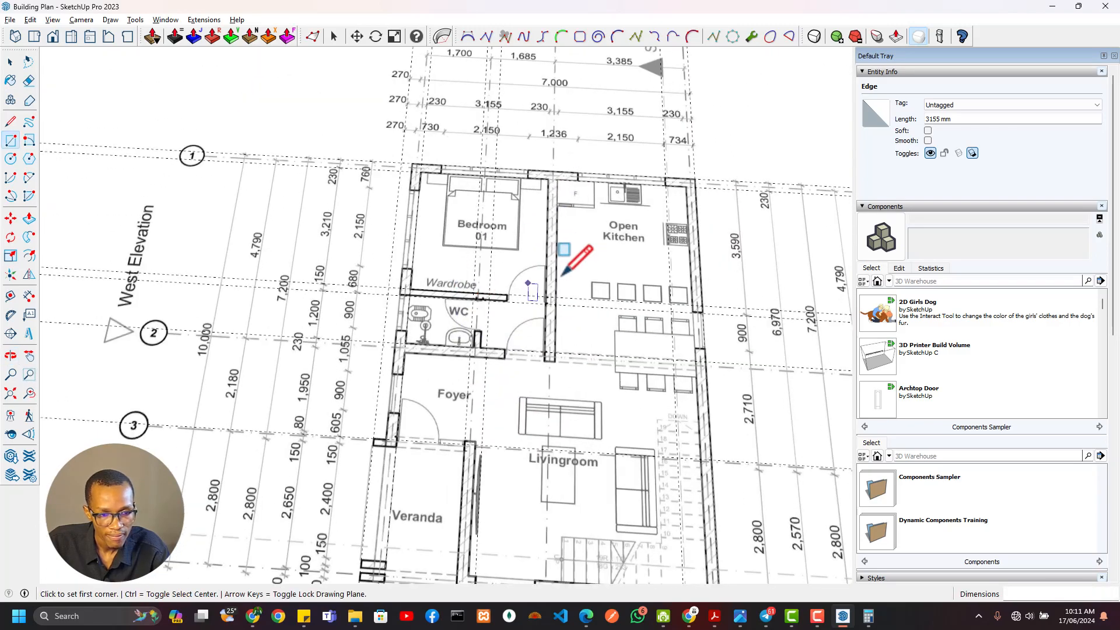
{"action": "scroll", "coordinate": [413, 267], "scroll_direction": "up", "scroll_amount": 2}
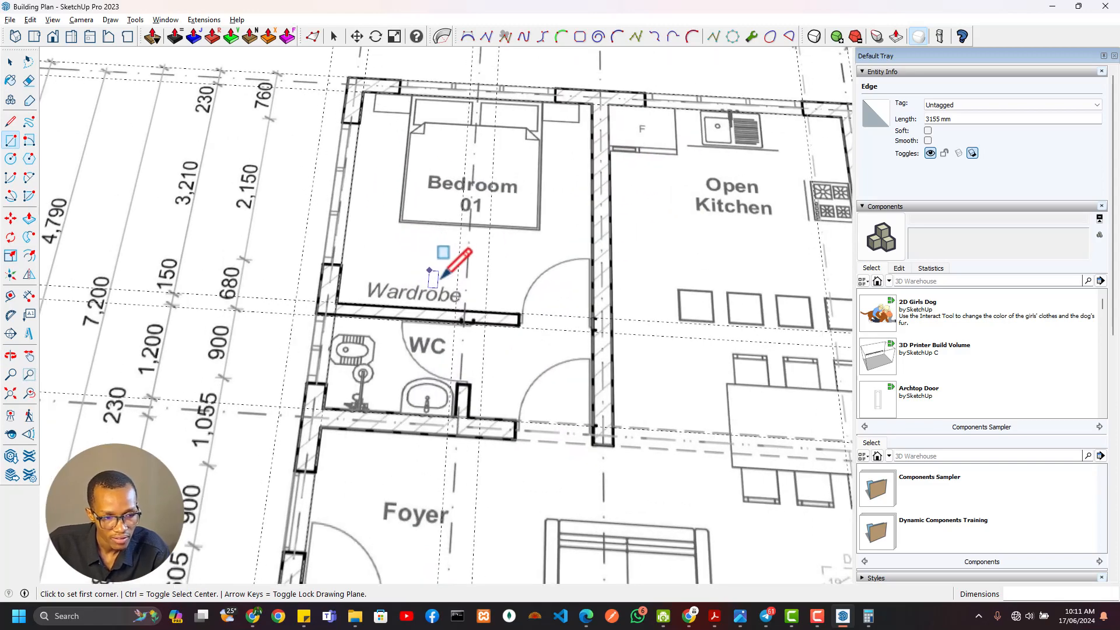
{"action": "scroll", "coordinate": [427, 337], "scroll_direction": "down", "scroll_amount": 2}
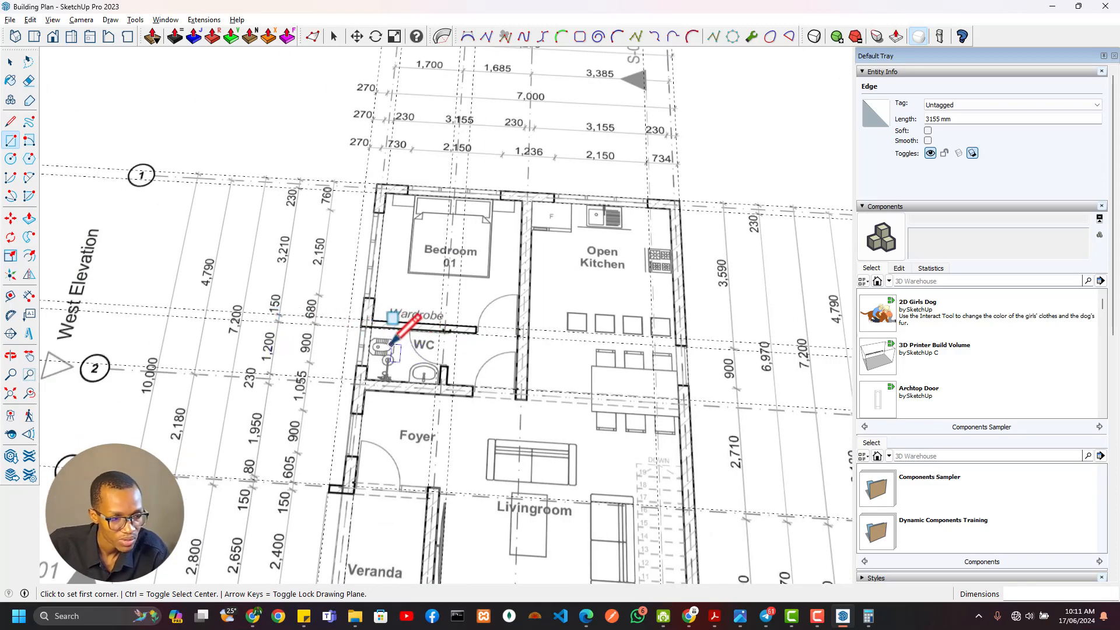
Measure the distance from the west wall's inner face to the short WC wall on the plan
{"action": "scroll", "coordinate": [391, 343], "scroll_direction": "up", "scroll_amount": 3}
{"action": "key", "text": "t"}
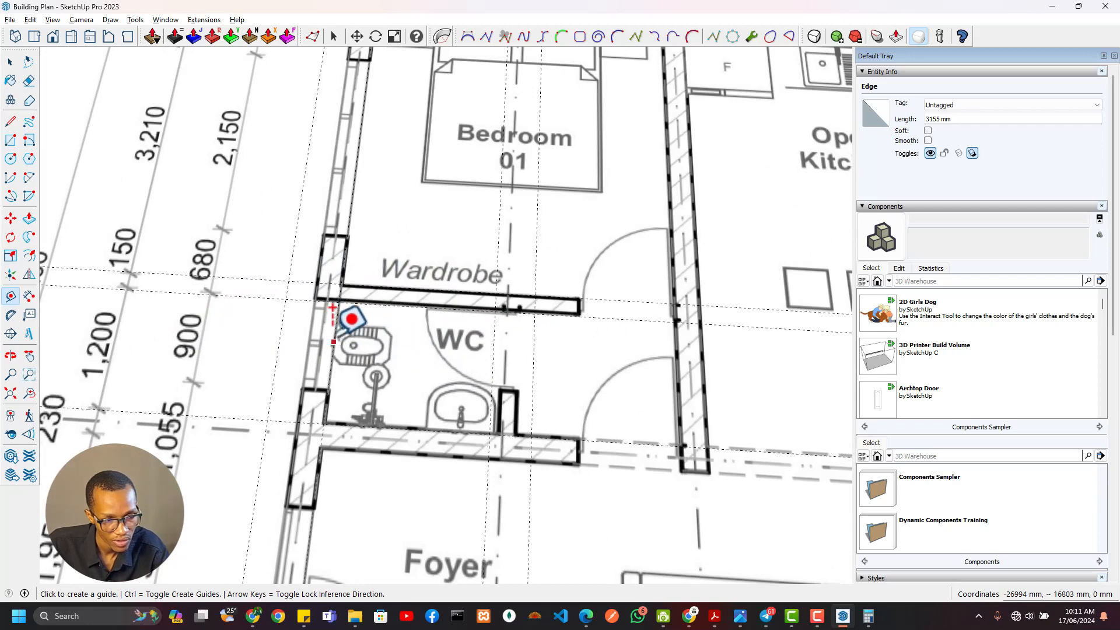
{"action": "left_click", "coordinate": [337, 319]}
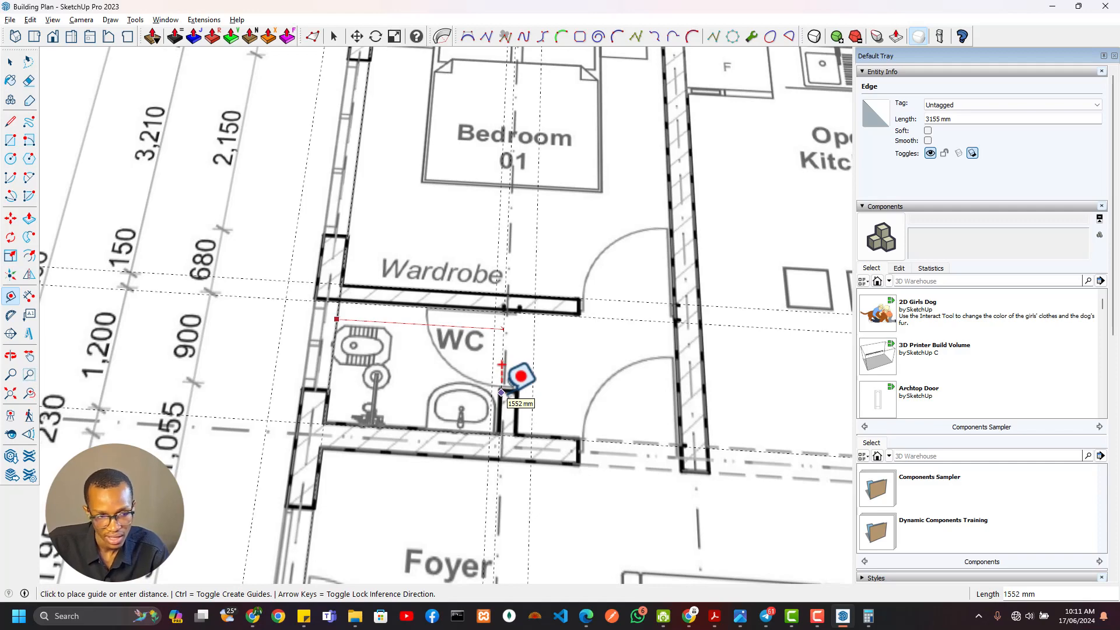
{"action": "scroll", "coordinate": [501, 392], "scroll_direction": "down", "scroll_amount": 5}
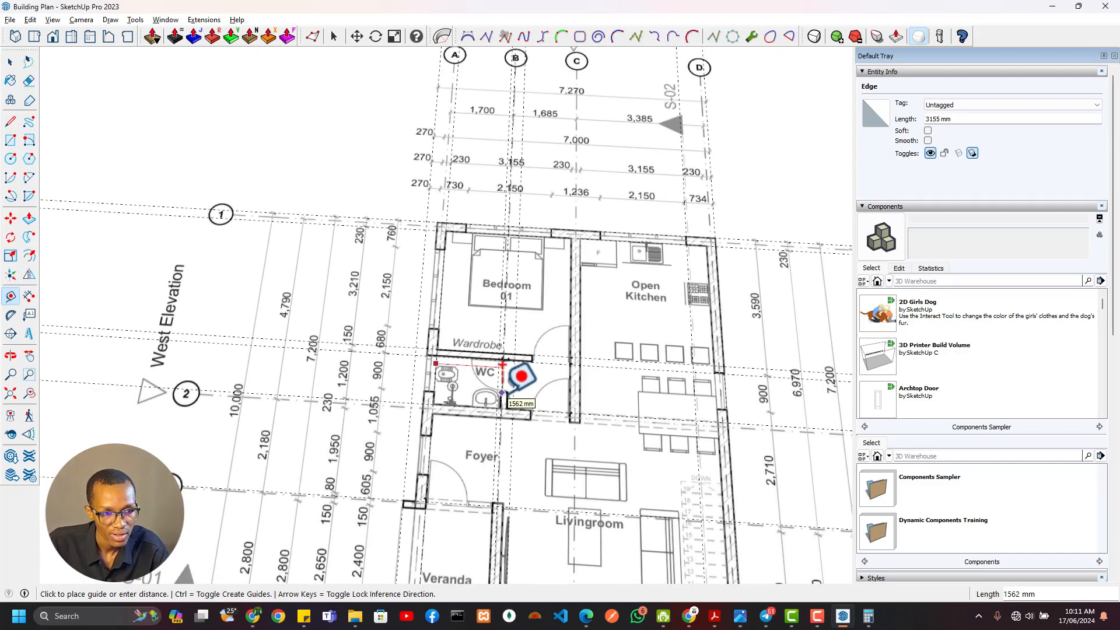
{"action": "scroll", "coordinate": [484, 114], "scroll_direction": "up", "scroll_amount": 4}
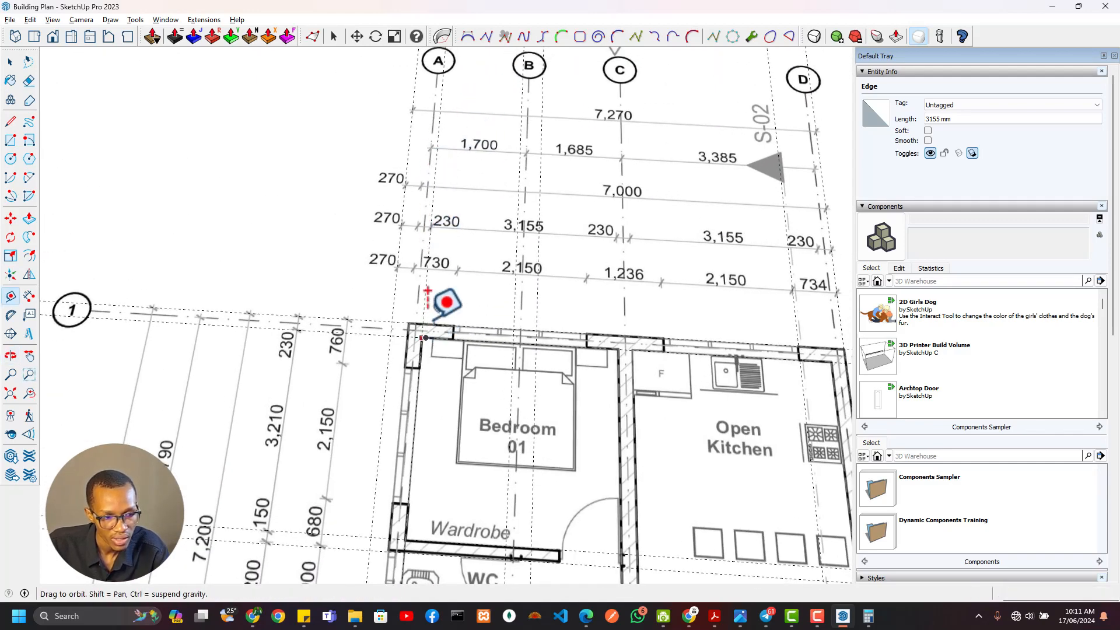
Measure the offset between the west wall's inner-face guide and grid line A near the north dimensions
{"action": "middle_click_drag", "start_coordinate": [447, 301], "coordinate": [455, 245]}
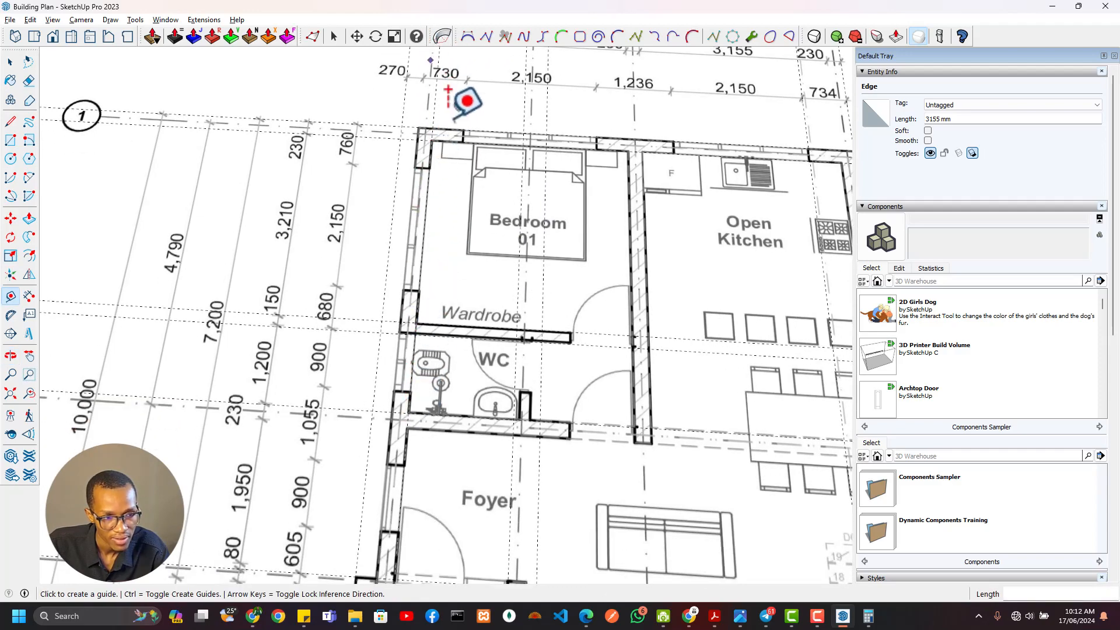
{"action": "middle_click_drag", "start_coordinate": [448, 90], "coordinate": [415, 251]}
{"action": "left_click", "coordinate": [410, 297]}
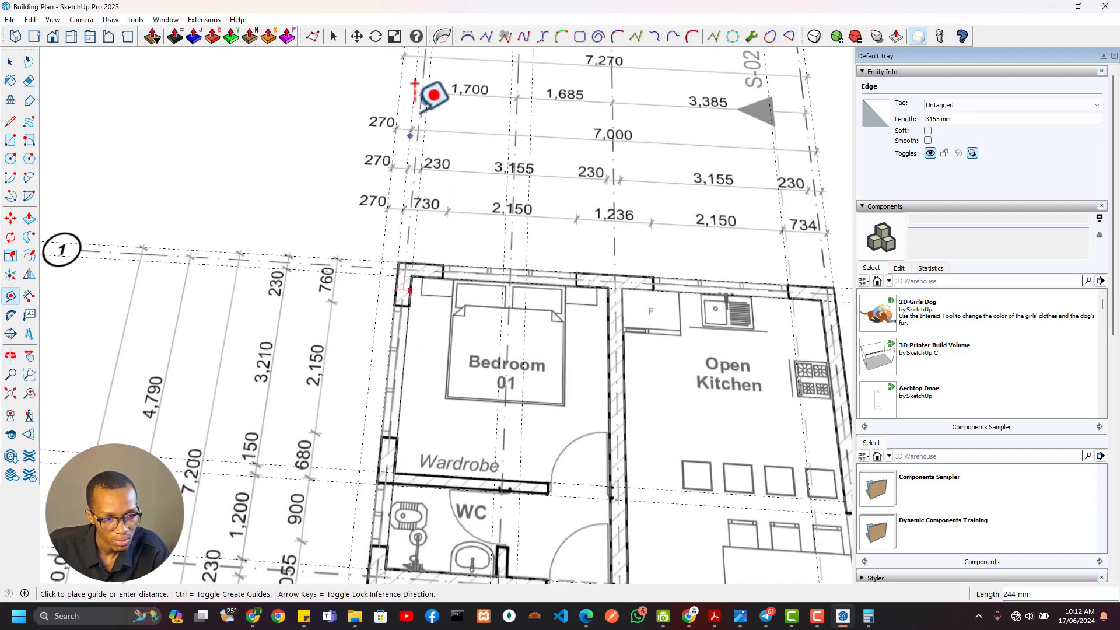
{"action": "scroll", "coordinate": [421, 96], "scroll_direction": "up", "scroll_amount": 3}
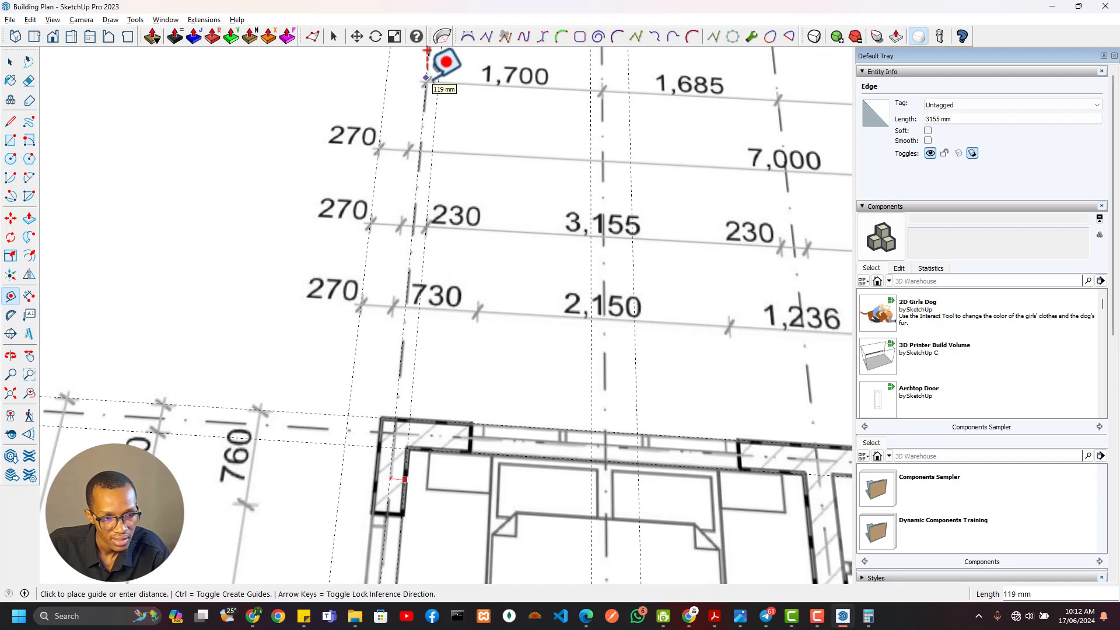
{"action": "scroll", "coordinate": [428, 62], "scroll_direction": "down", "scroll_amount": 2}
Erase the guides along the west wall's inner face and around grid line B on the plan
{"action": "key", "text": "e"}
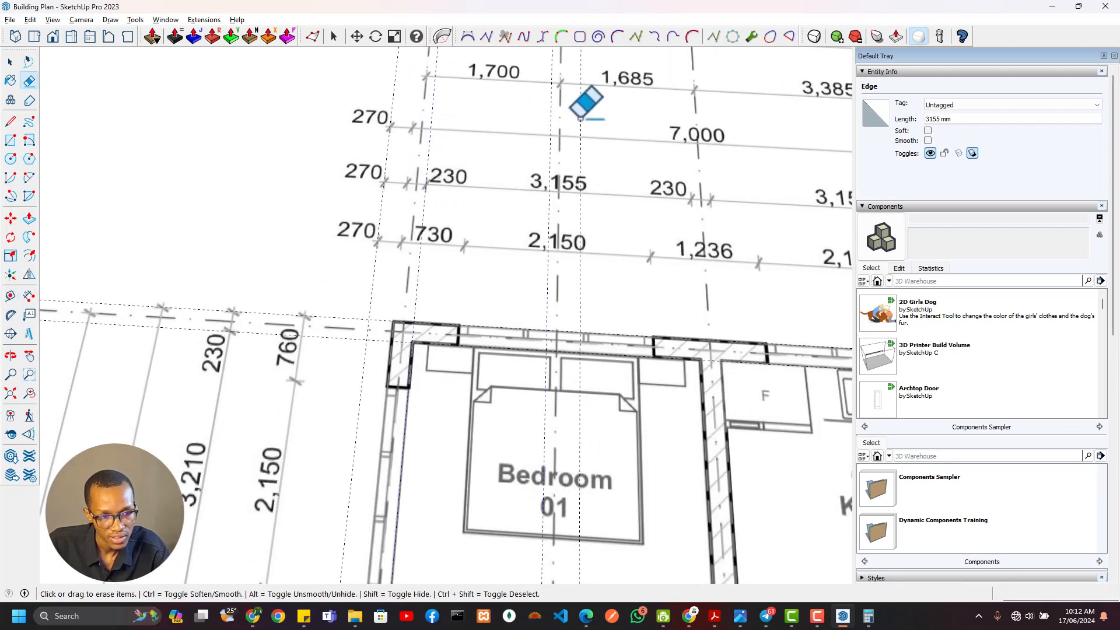
{"action": "scroll", "coordinate": [719, 166], "scroll_direction": "down", "scroll_amount": 1}
{"action": "middle_click_drag", "start_coordinate": [708, 174], "coordinate": [617, 250], "text": "shift"}
{"action": "scroll", "coordinate": [517, 233], "scroll_direction": "up", "scroll_amount": 1}
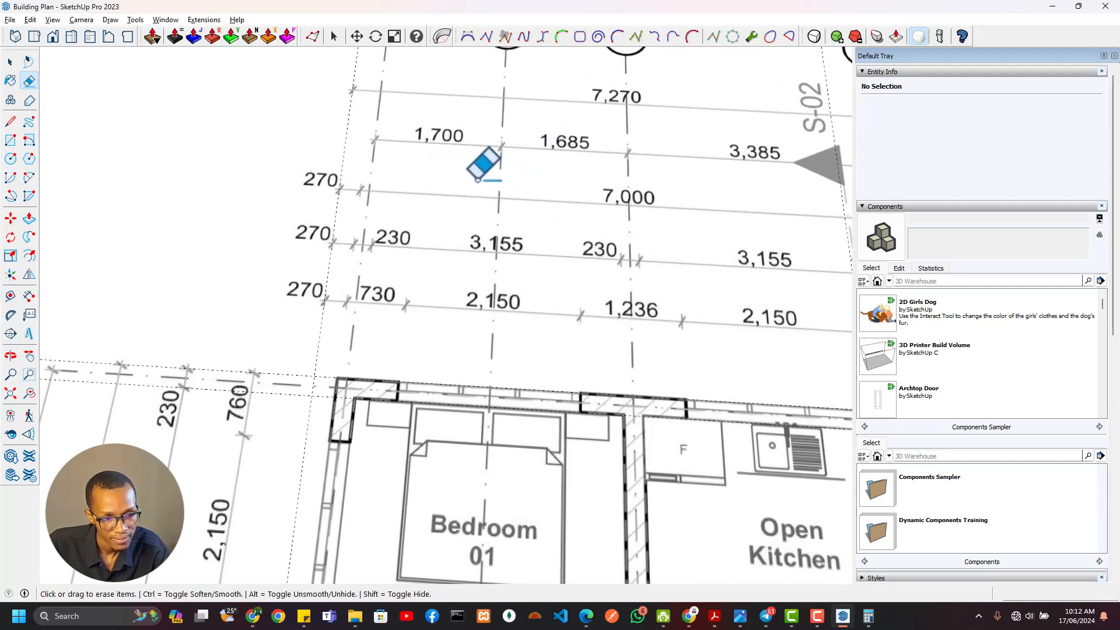
Measure from the west wall guide to grid line A on the plan and place guides along grid lines A and B
{"action": "key", "text": "t"}
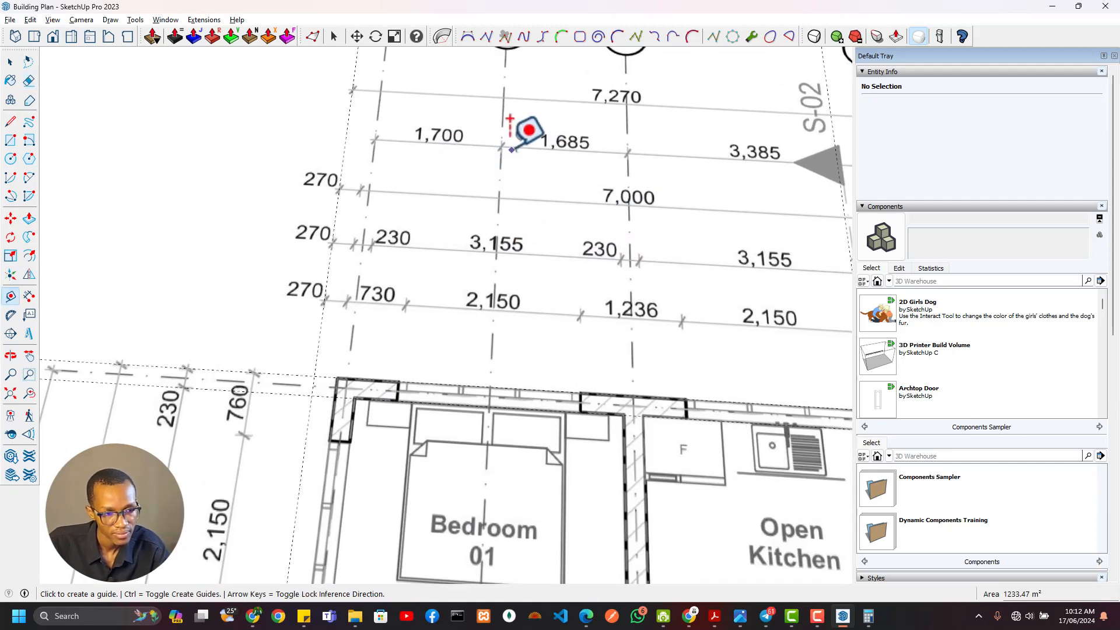
{"action": "left_click", "coordinate": [343, 157]}
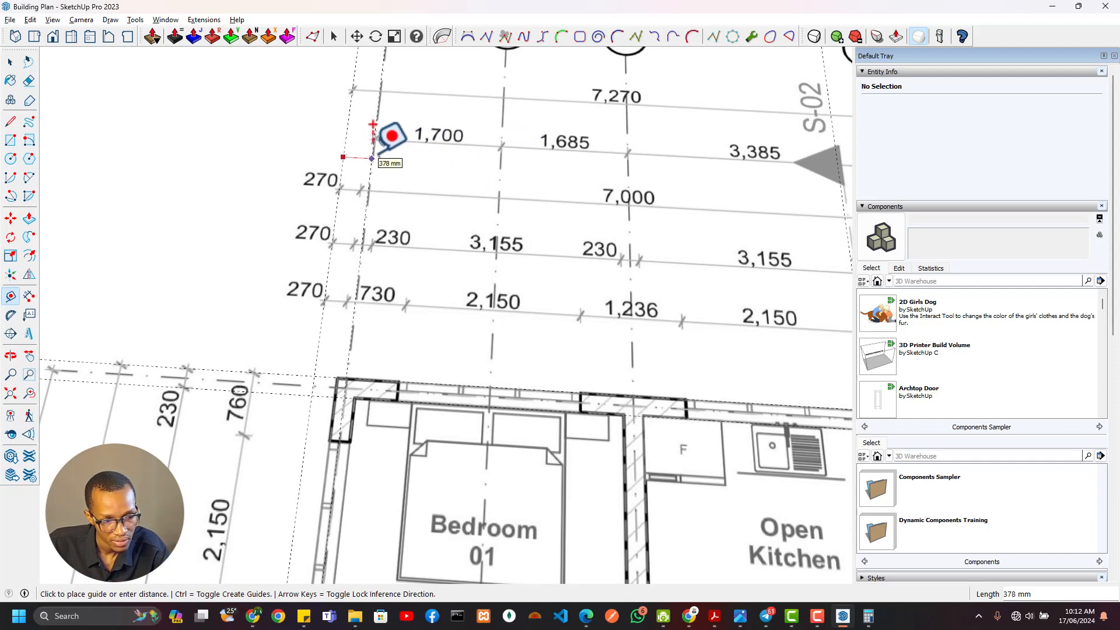
{"action": "left_click", "coordinate": [374, 125]}
{"action": "left_click", "coordinate": [373, 157]}
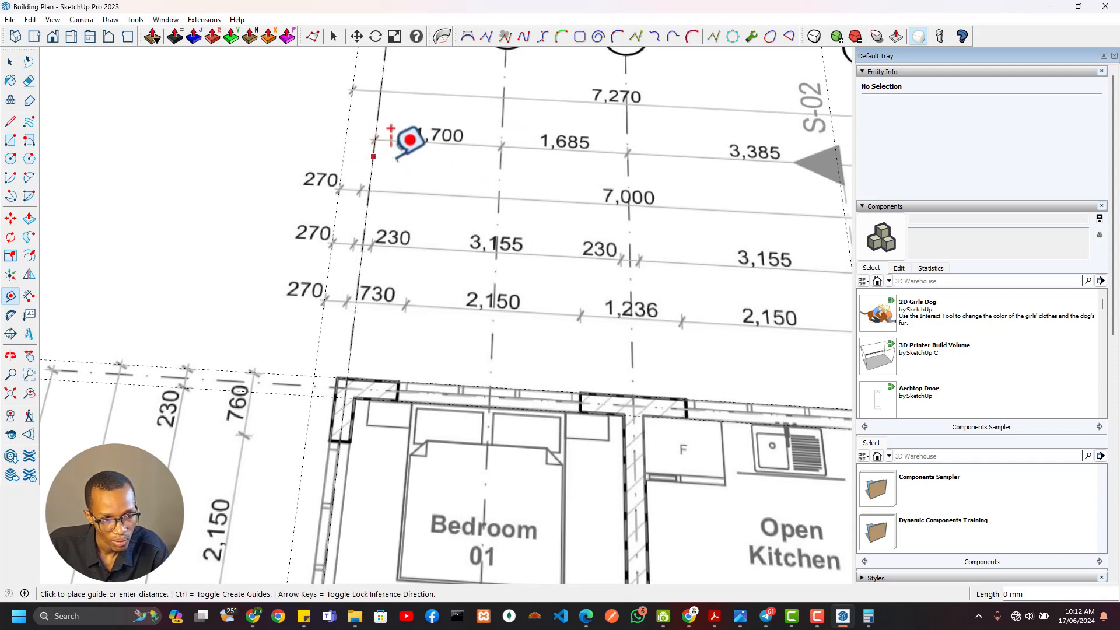
{"action": "left_click", "coordinate": [501, 162]}
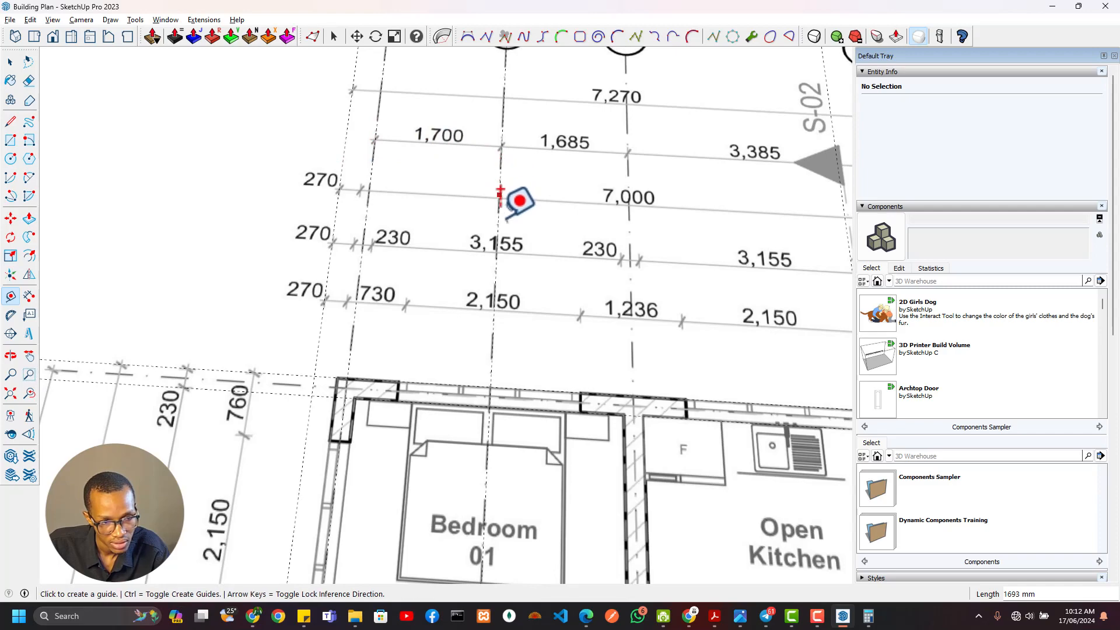
Examine how the grid line B guide meets the short WC wall and measure from it to the wall's far face
{"action": "scroll", "coordinate": [482, 333], "scroll_direction": "down", "scroll_amount": 6}
{"action": "scroll", "coordinate": [499, 330], "scroll_direction": "up", "scroll_amount": 8}
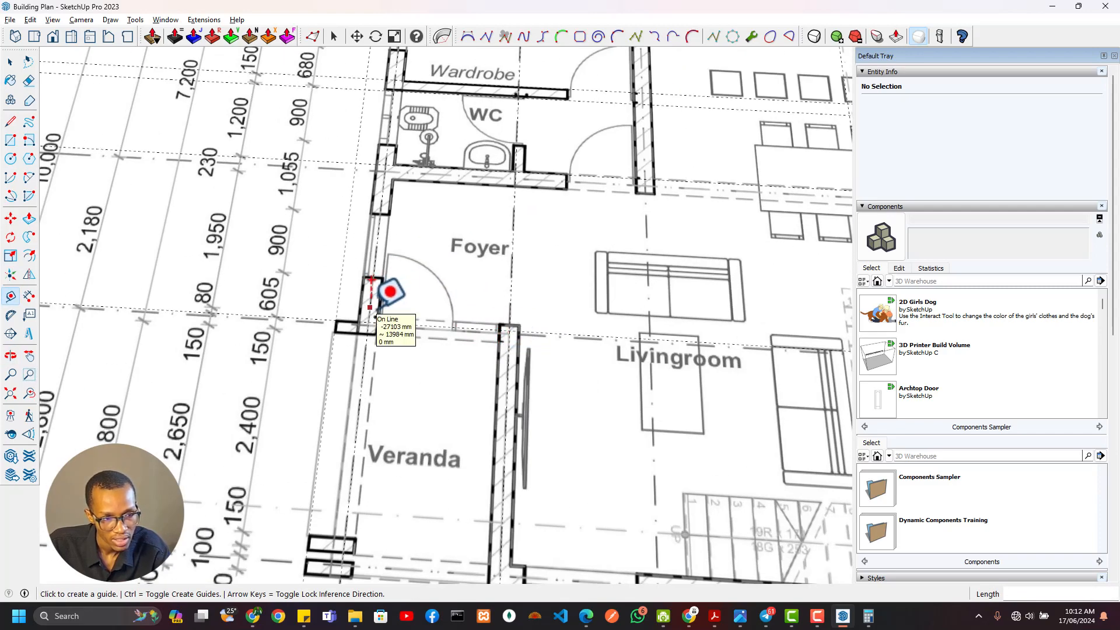
{"action": "scroll", "coordinate": [361, 309], "scroll_direction": "down", "scroll_amount": 5}
{"action": "scroll", "coordinate": [373, 283], "scroll_direction": "up", "scroll_amount": 6}
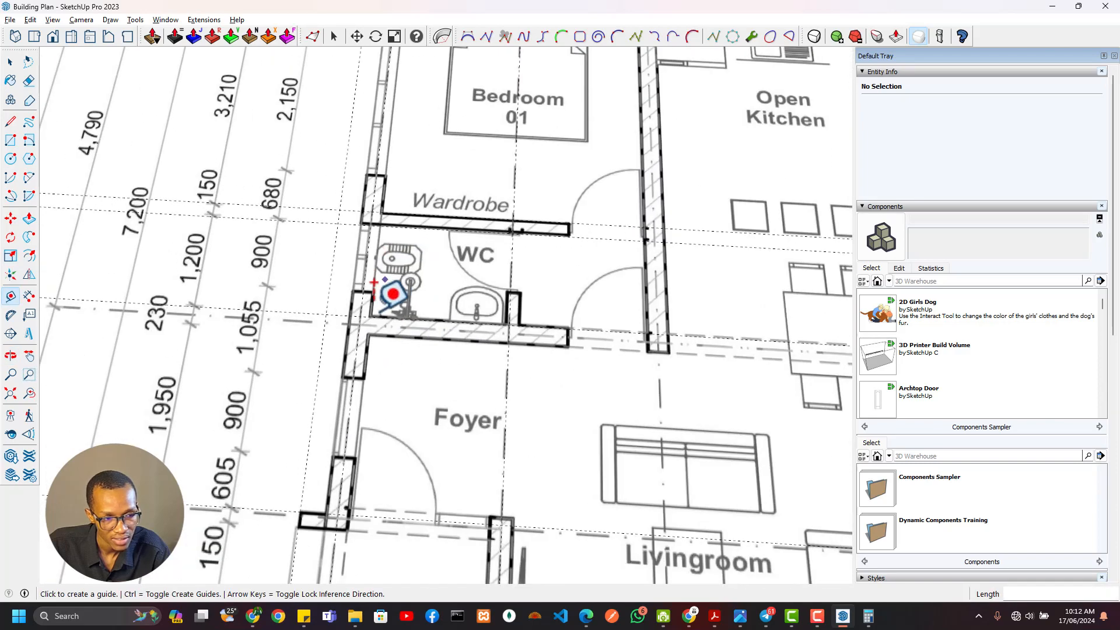
{"action": "scroll", "coordinate": [373, 283], "scroll_direction": "up", "scroll_amount": 2}
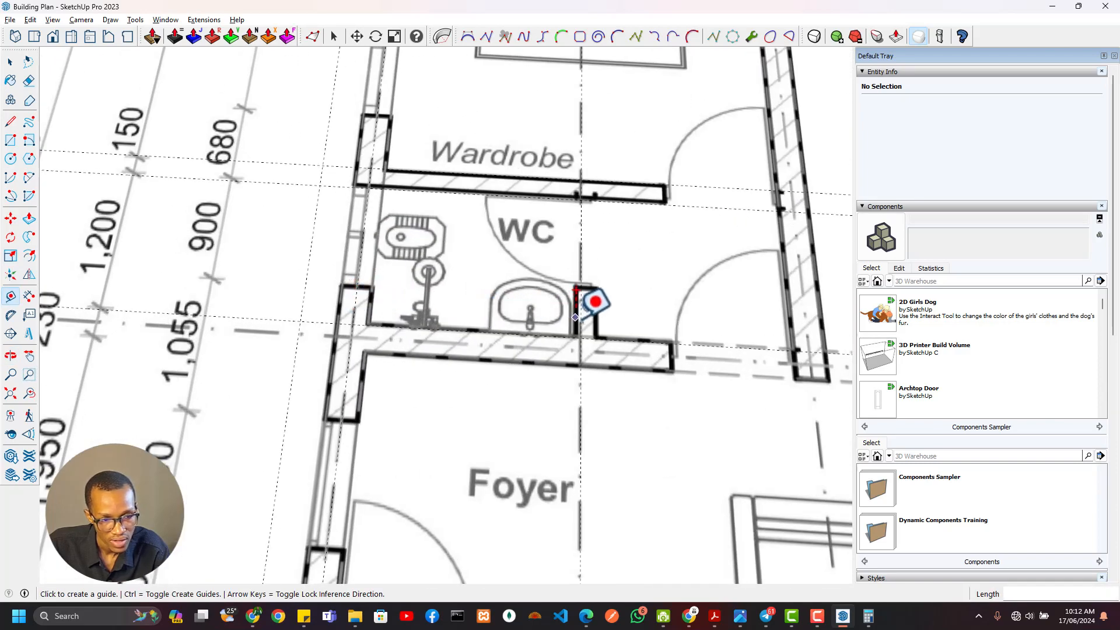
{"action": "scroll", "coordinate": [603, 317], "scroll_direction": "down", "scroll_amount": 2}
{"action": "scroll", "coordinate": [610, 344], "scroll_direction": "up", "scroll_amount": 3}
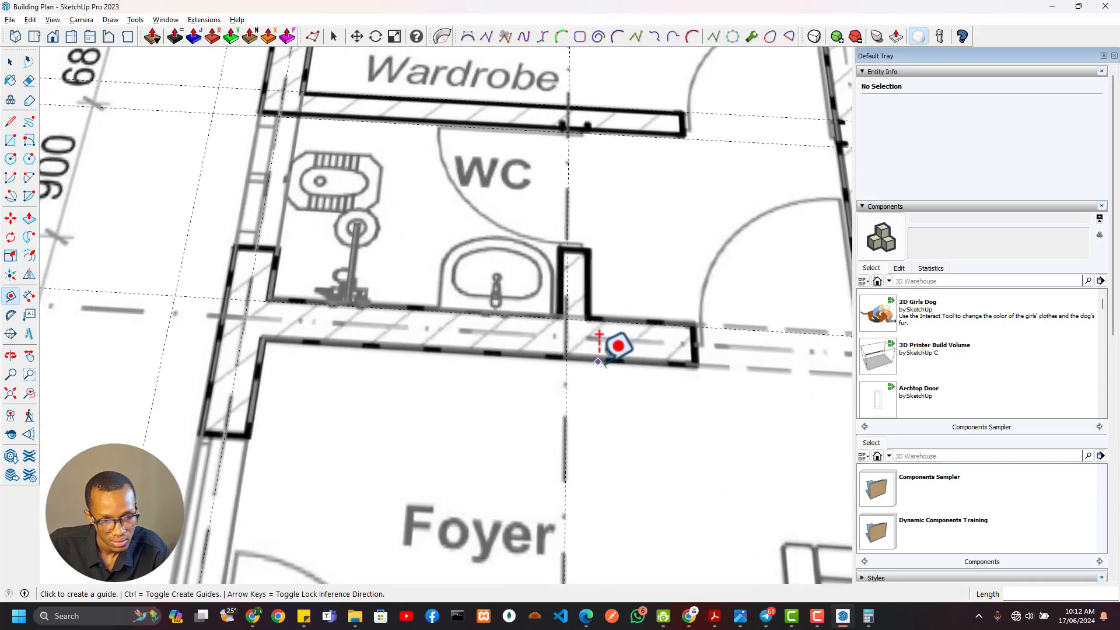
{"action": "scroll", "coordinate": [593, 325], "scroll_direction": "down", "scroll_amount": 1}
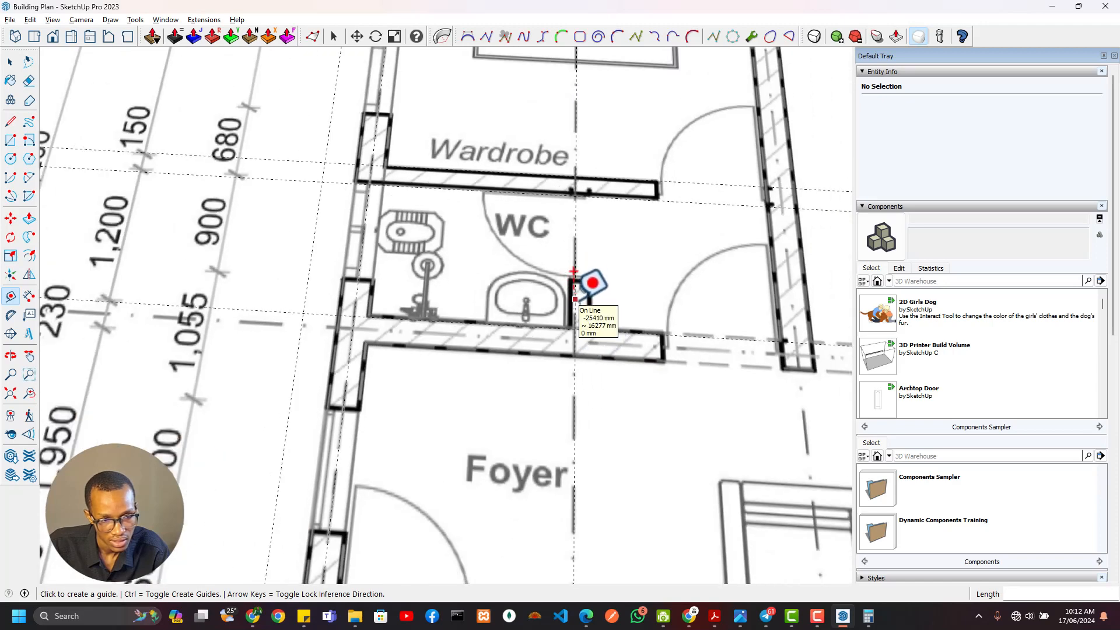
{"action": "left_click", "coordinate": [575, 297]}
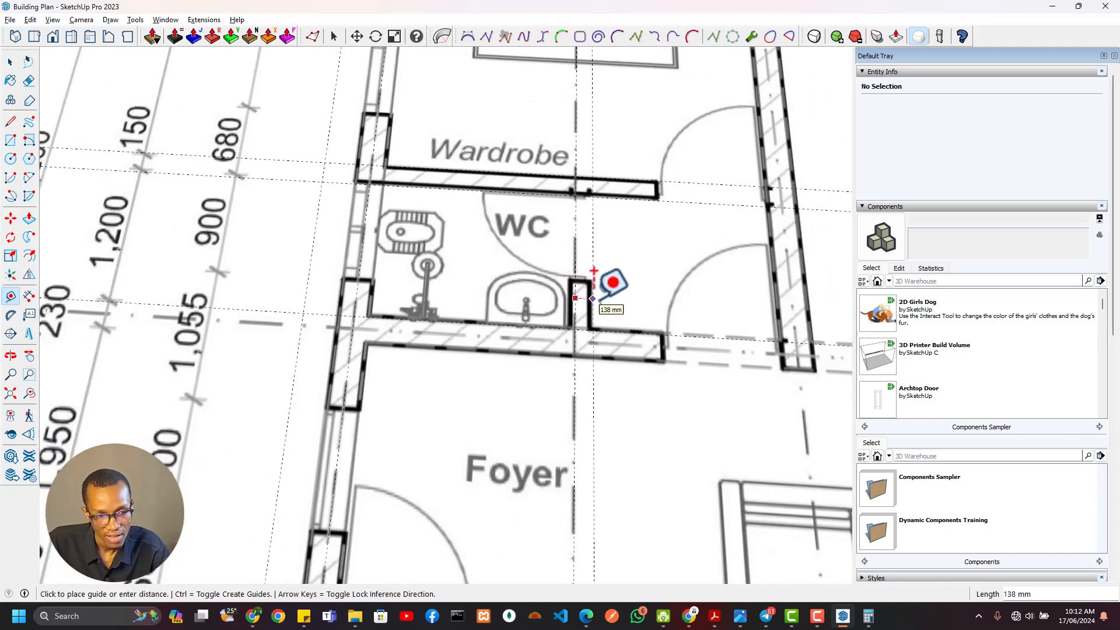
{"action": "key", "text": "Escape"}
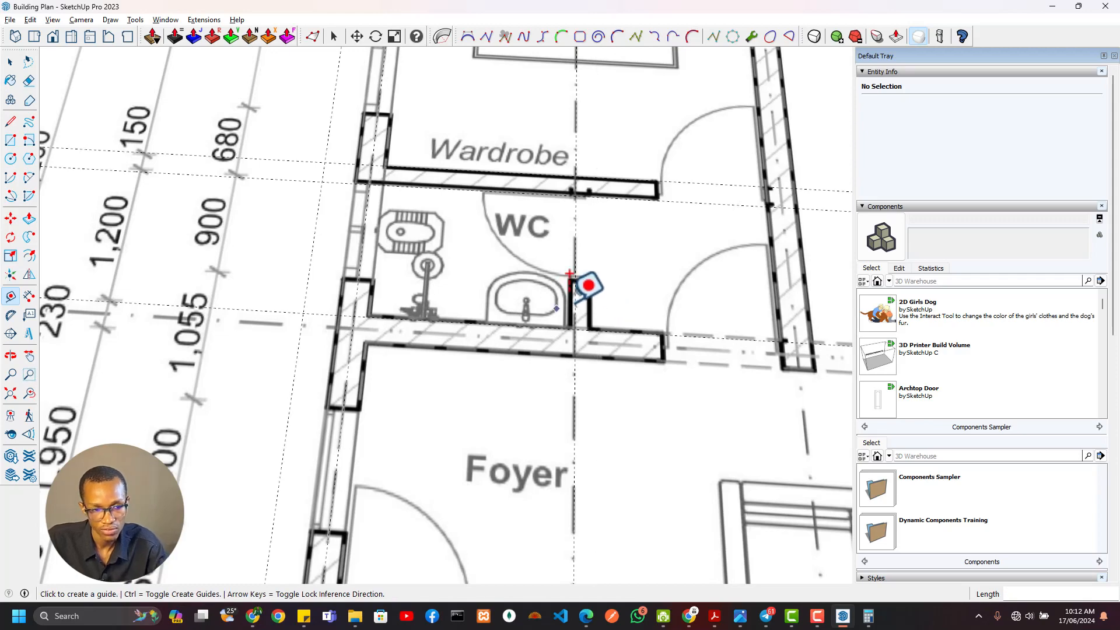
Check the plan's north dimension rows for the distance between grid lines A and B
{"action": "scroll", "coordinate": [575, 281], "scroll_direction": "down", "scroll_amount": 5}
{"action": "middle_click_drag", "start_coordinate": [579, 264], "coordinate": [574, 397]}
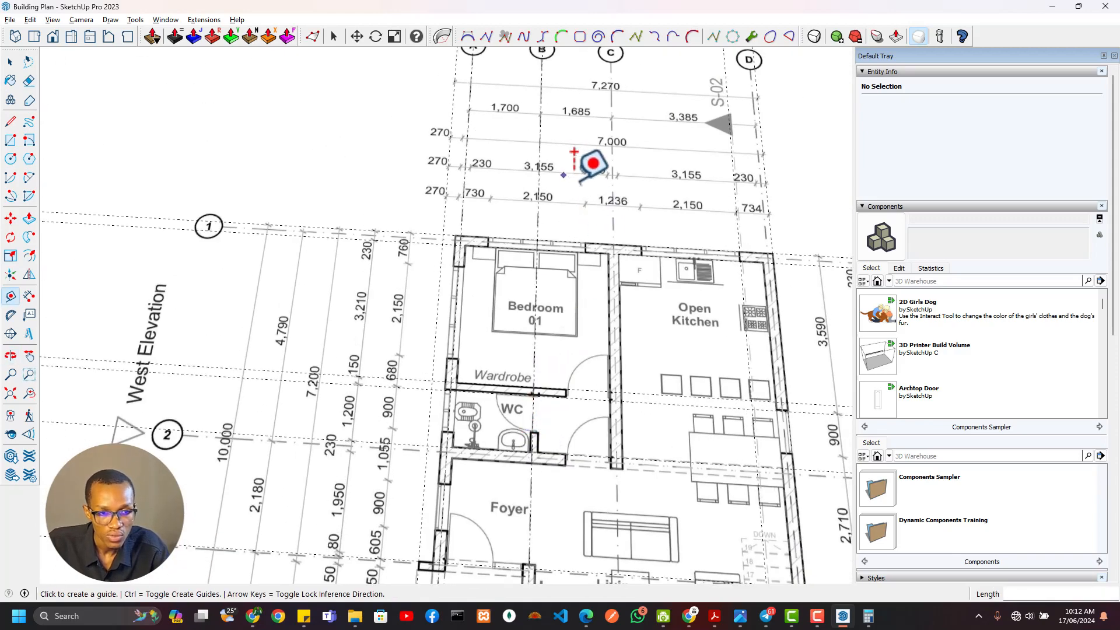
{"action": "scroll", "coordinate": [613, 163], "scroll_direction": "up", "scroll_amount": 2}
{"action": "scroll", "coordinate": [513, 238], "scroll_direction": "down", "scroll_amount": 3}
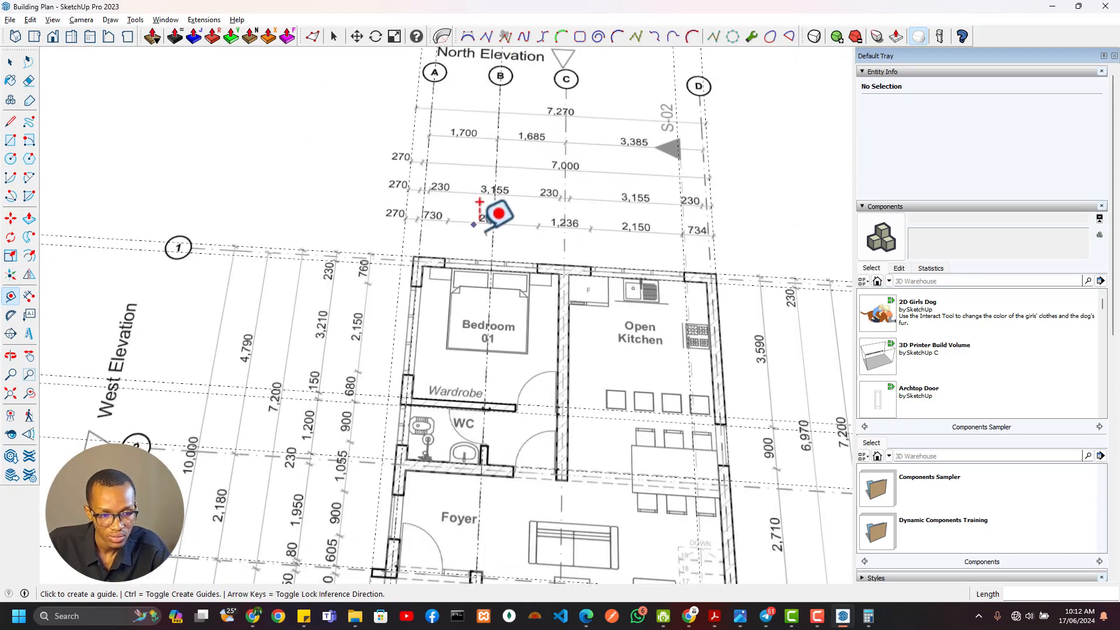
{"action": "scroll", "coordinate": [476, 235], "scroll_direction": "down", "scroll_amount": 2}
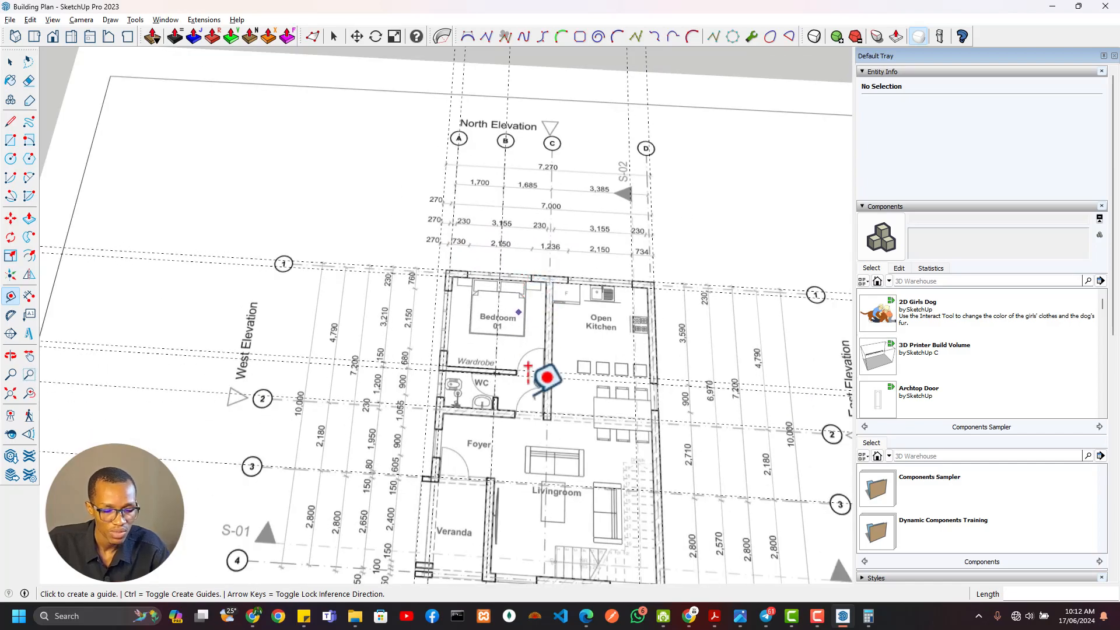
{"action": "scroll", "coordinate": [605, 467], "scroll_direction": "down", "scroll_amount": 3}
{"action": "scroll", "coordinate": [605, 467], "scroll_direction": "up", "scroll_amount": 2}
{"action": "scroll", "coordinate": [600, 478], "scroll_direction": "down", "scroll_amount": 2}
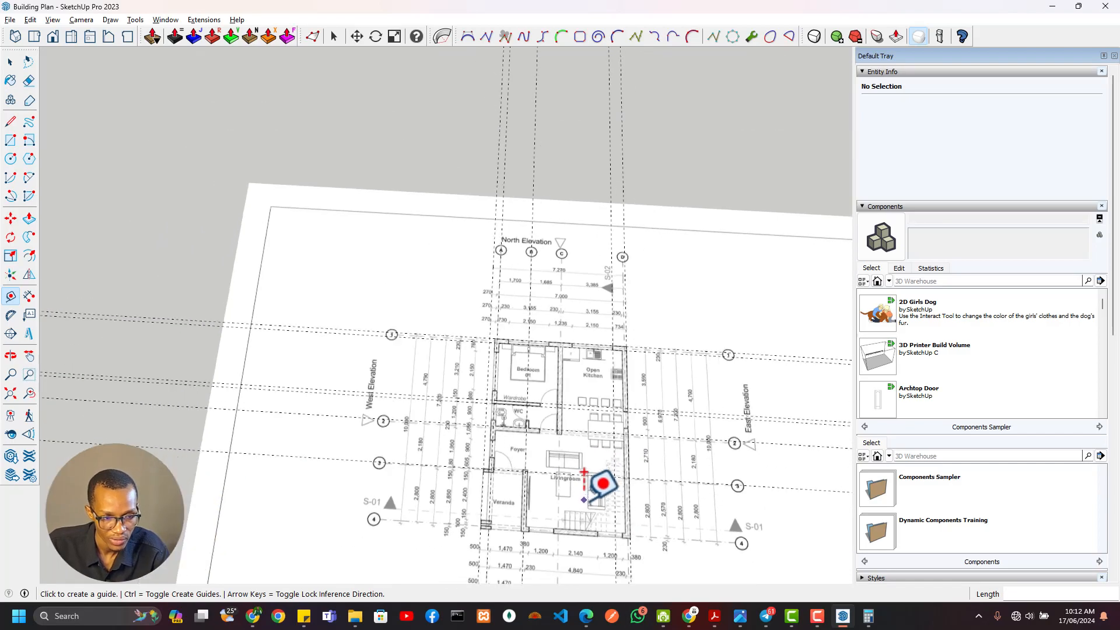
Place a guide along the traced west wall's centre, 115 mm outward from its inner face
{"action": "middle_click_drag", "start_coordinate": [600, 478], "coordinate": [587, 326]}
{"action": "scroll", "coordinate": [540, 389], "scroll_direction": "down", "scroll_amount": 3}
{"action": "mouse_move", "coordinate": [534, 434]}
{"action": "middle_mouse_down", "text": "shift"}
{"action": "mouse_move", "coordinate": [527, 216]}
{"action": "mouse_move", "coordinate": [459, 252]}
{"action": "mouse_move", "coordinate": [807, 460]}
{"action": "middle_mouse_up", "text": "shift"}
{"action": "mouse_move", "coordinate": [729, 303]}
{"action": "middle_mouse_down", "text": "shift"}
{"action": "mouse_move", "coordinate": [522, 358]}
{"action": "mouse_move", "coordinate": [422, 350]}
{"action": "middle_mouse_up", "text": "shift"}
{"action": "scroll", "coordinate": [582, 344], "scroll_direction": "down", "scroll_amount": 1}
{"action": "scroll", "coordinate": [740, 368], "scroll_direction": "up", "scroll_amount": 4}
{"action": "middle_click_drag", "start_coordinate": [742, 367], "coordinate": [557, 379], "text": "shift"}
{"action": "scroll", "coordinate": [489, 321], "scroll_direction": "up", "scroll_amount": 5}
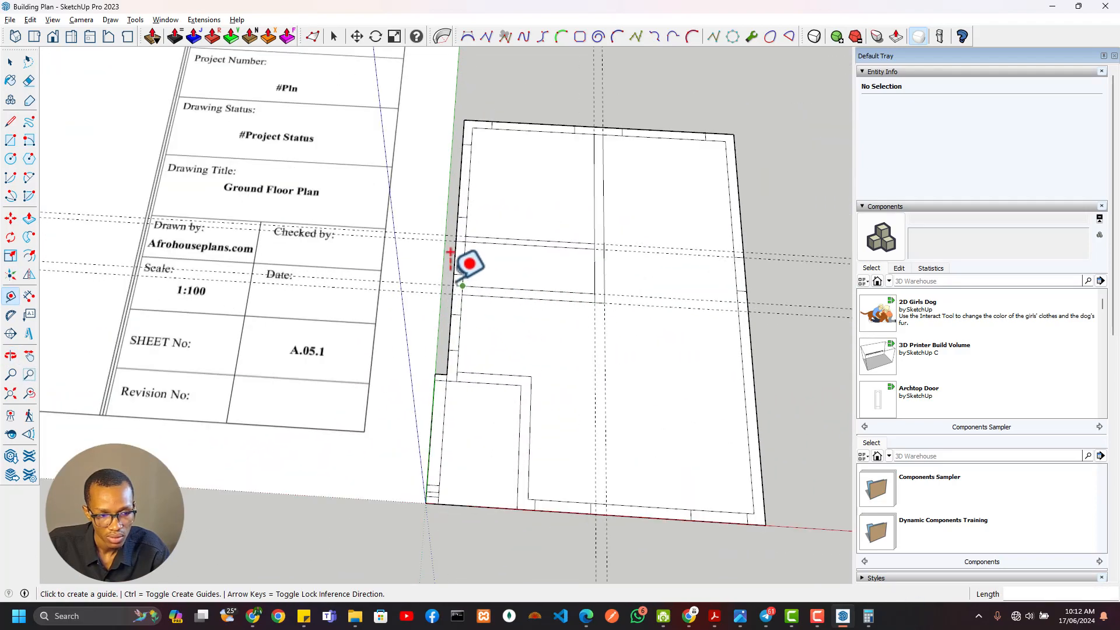
{"action": "mouse_move", "coordinate": [452, 280]}
{"action": "middle_mouse_down", "text": "shift"}
{"action": "mouse_move", "coordinate": [383, 344]}
{"action": "mouse_move", "coordinate": [383, 335]}
{"action": "middle_mouse_up", "text": "shift"}
{"action": "scroll", "coordinate": [392, 194], "scroll_direction": "up", "scroll_amount": 4}
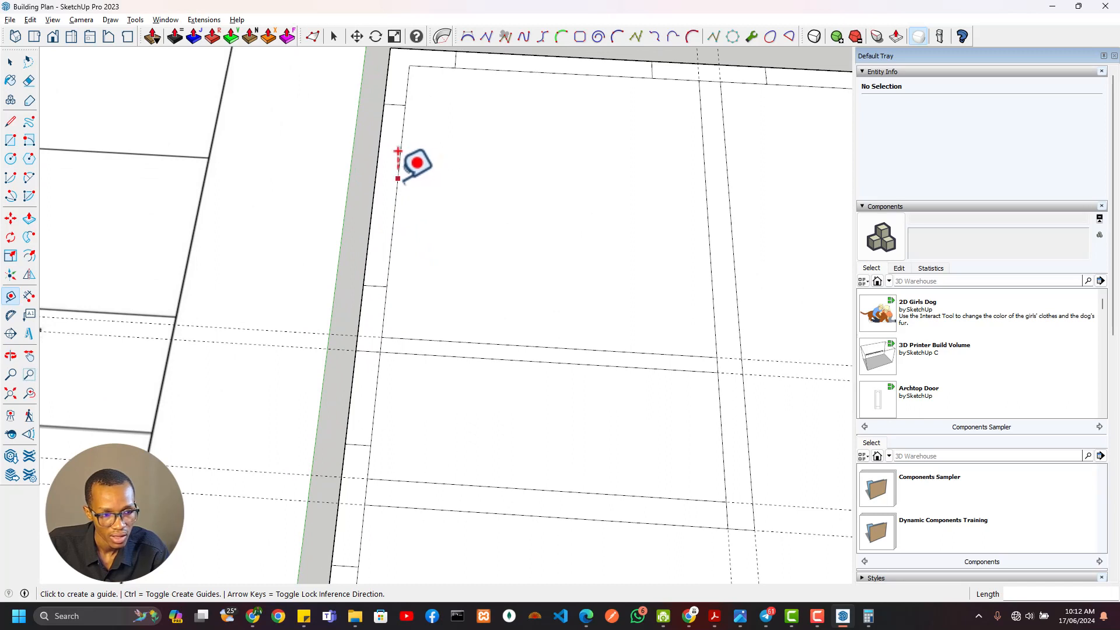
{"action": "left_click", "coordinate": [399, 168]}
{"action": "left_click", "coordinate": [394, 76]}
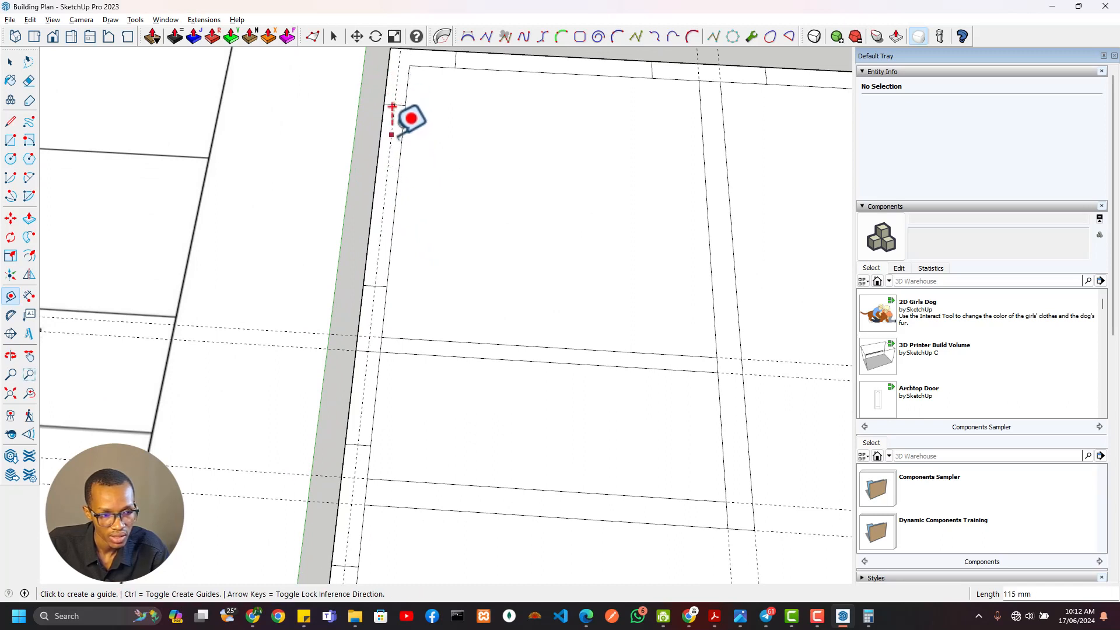
Add a guide 1700 mm east of the west wall's centre guide and another 150 mm from it for the short WC wall
{"action": "left_click", "coordinate": [392, 107]}
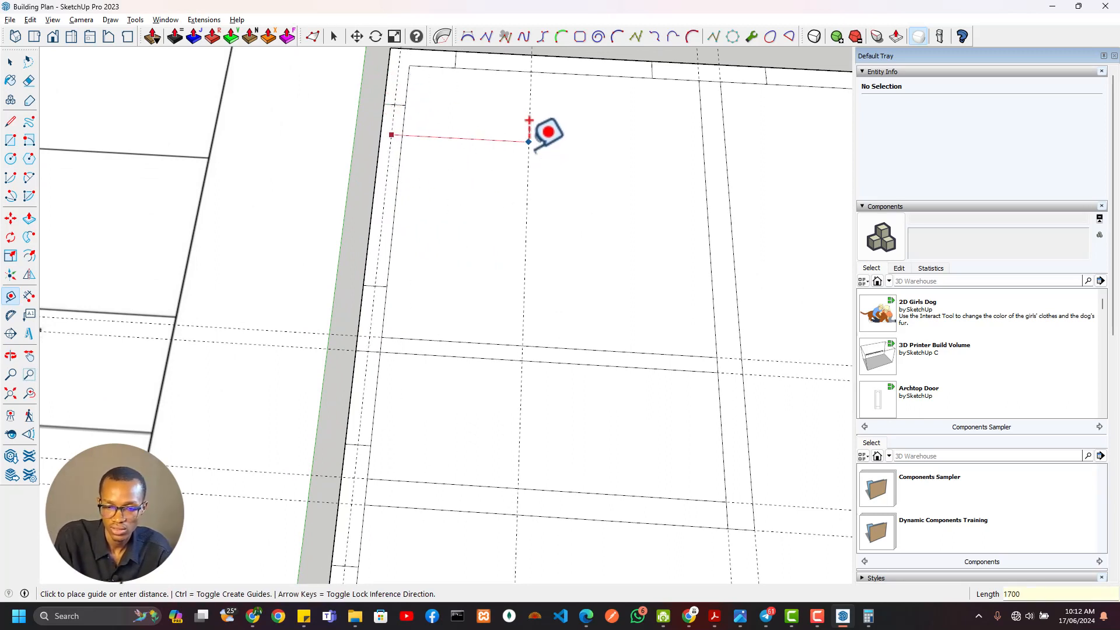
{"action": "left_click", "coordinate": [542, 133]}
{"action": "left_click", "coordinate": [548, 390]}
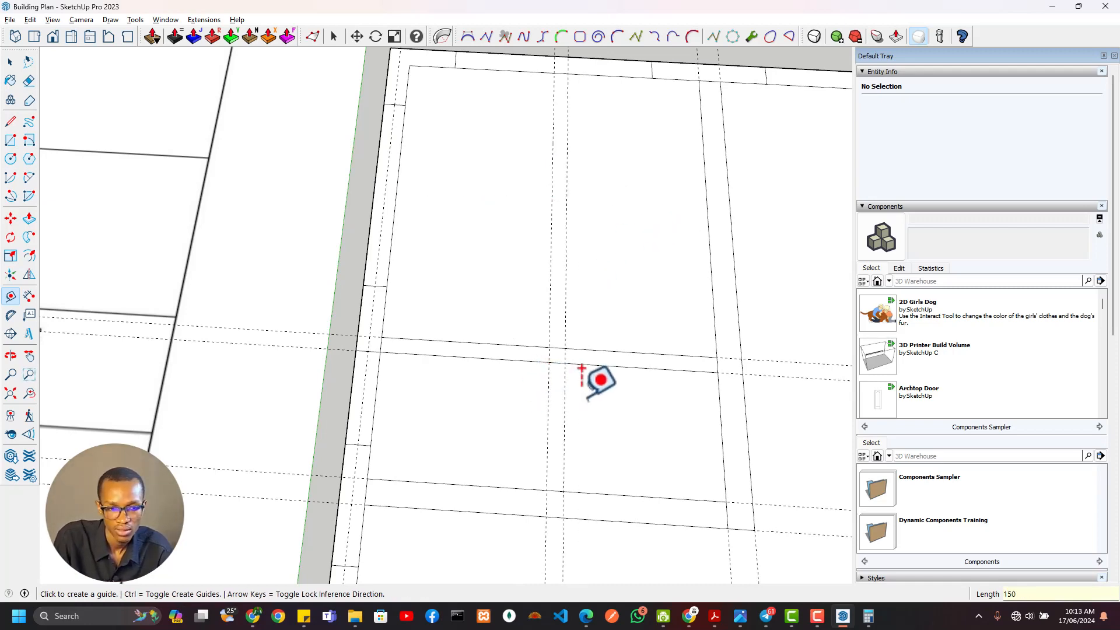
Draw the short WC wall as a 1200 mm by 150 mm rectangle between the two guides and the adjoining walls
{"action": "scroll", "coordinate": [553, 313], "scroll_direction": "up", "scroll_amount": 2}
{"action": "scroll", "coordinate": [553, 314], "scroll_direction": "down", "scroll_amount": 2}
{"action": "middle_click_drag", "start_coordinate": [549, 346], "coordinate": [554, 237], "text": "shift"}
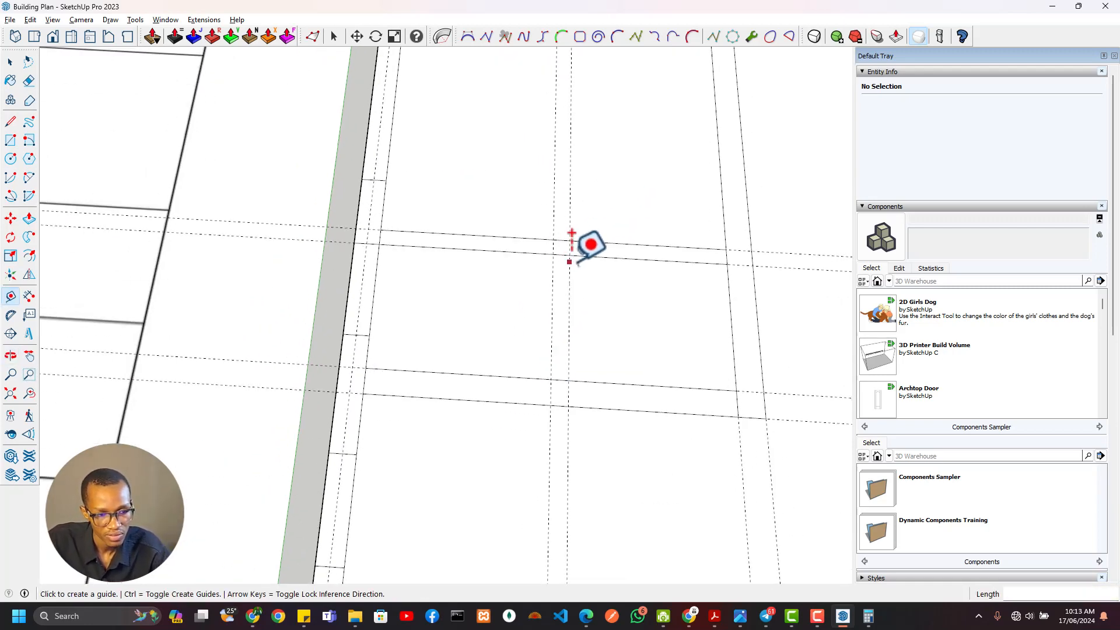
{"action": "key", "text": "r"}
{"action": "left_click", "coordinate": [569, 255]}
{"action": "left_click", "coordinate": [550, 378]}
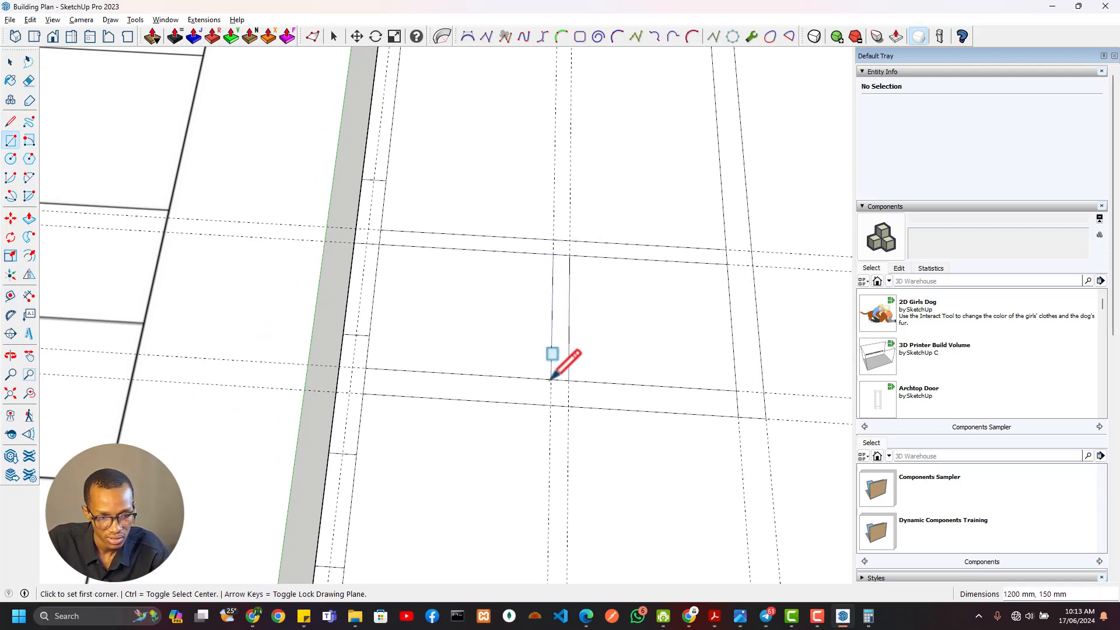
Erase the short WC wall's guides, the Wardrobe wall guides and the edges crossing the interior wall junctions at the Bedroom–kitchen wall
{"action": "key", "text": "e"}
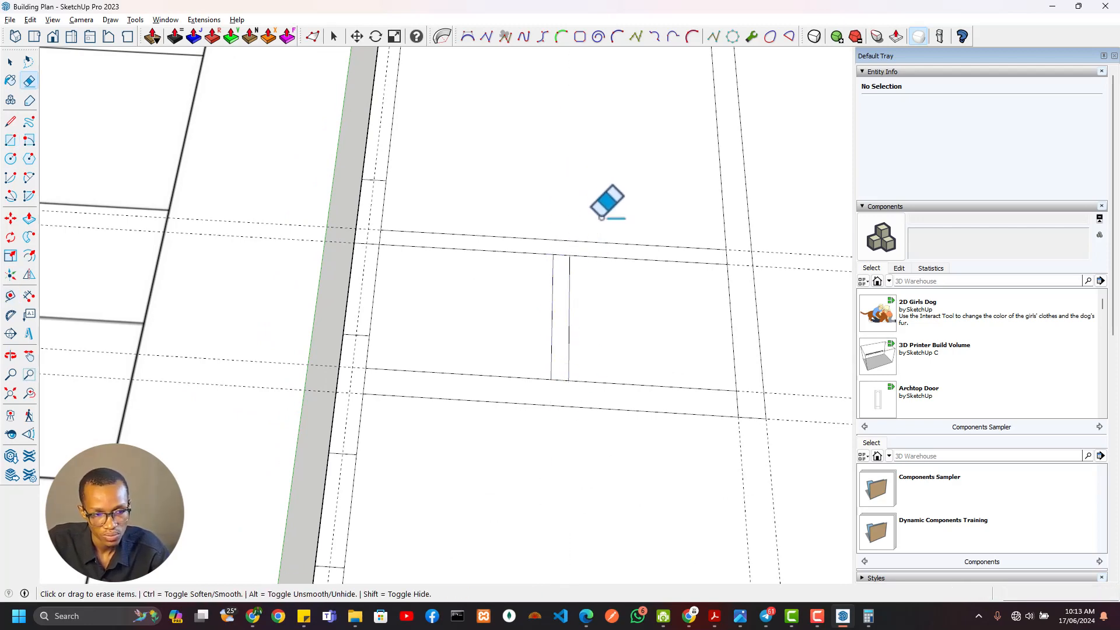
{"action": "scroll", "coordinate": [607, 200], "scroll_direction": "down", "scroll_amount": 3}
{"action": "scroll", "coordinate": [595, 220], "scroll_direction": "up", "scroll_amount": 4}
{"action": "scroll", "coordinate": [604, 377], "scroll_direction": "up", "scroll_amount": 1}
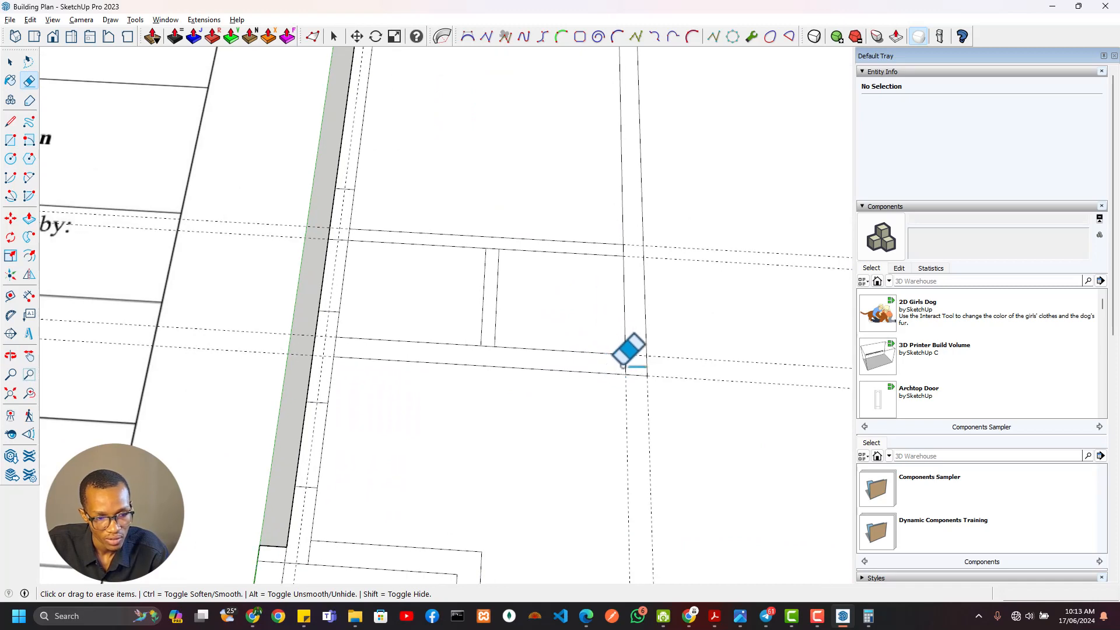
{"action": "mouse_move", "coordinate": [638, 365]}
{"action": "left_mouse_down"}
{"action": "mouse_move", "coordinate": [634, 239]}
{"action": "mouse_move", "coordinate": [628, 250]}
{"action": "left_mouse_up"}
{"action": "scroll", "coordinate": [549, 282], "scroll_direction": "down", "scroll_amount": 2}
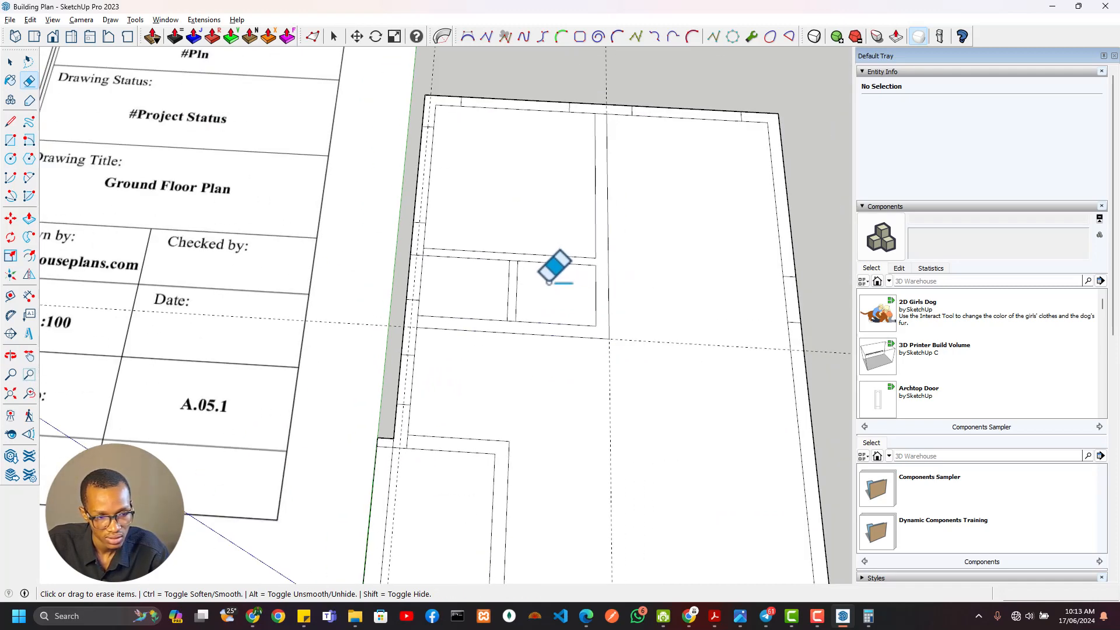
Erase the short WC wall's end edges so it merges with the walls on both sides
{"action": "scroll", "coordinate": [422, 267], "scroll_direction": "up", "scroll_amount": 2}
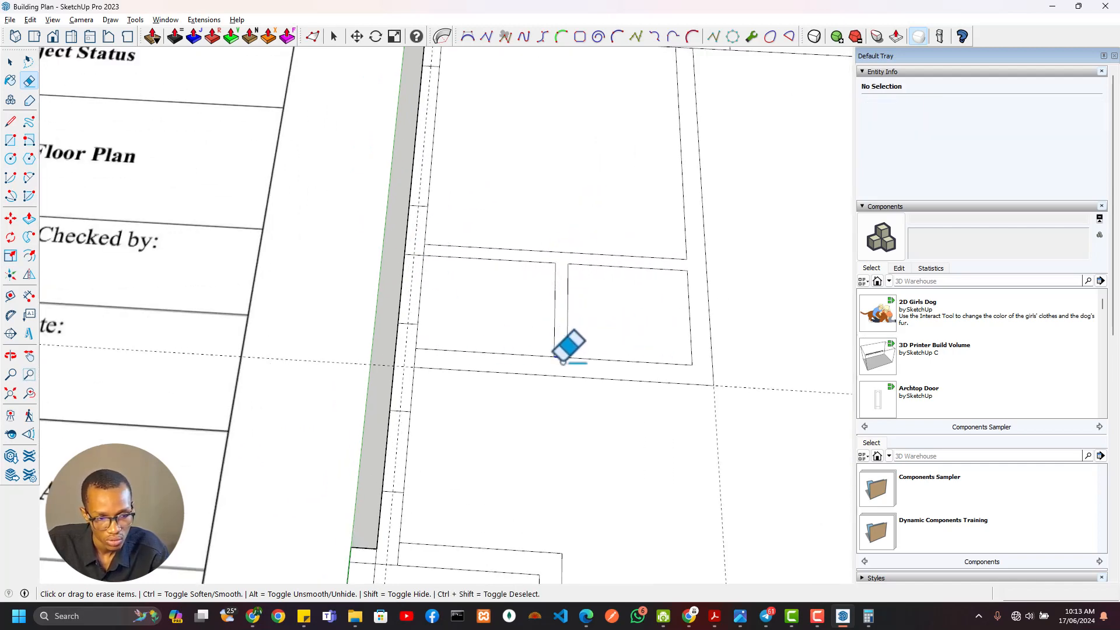
{"action": "scroll", "coordinate": [561, 350], "scroll_direction": "down", "scroll_amount": 3}
{"action": "scroll", "coordinate": [489, 304], "scroll_direction": "up", "scroll_amount": 3}
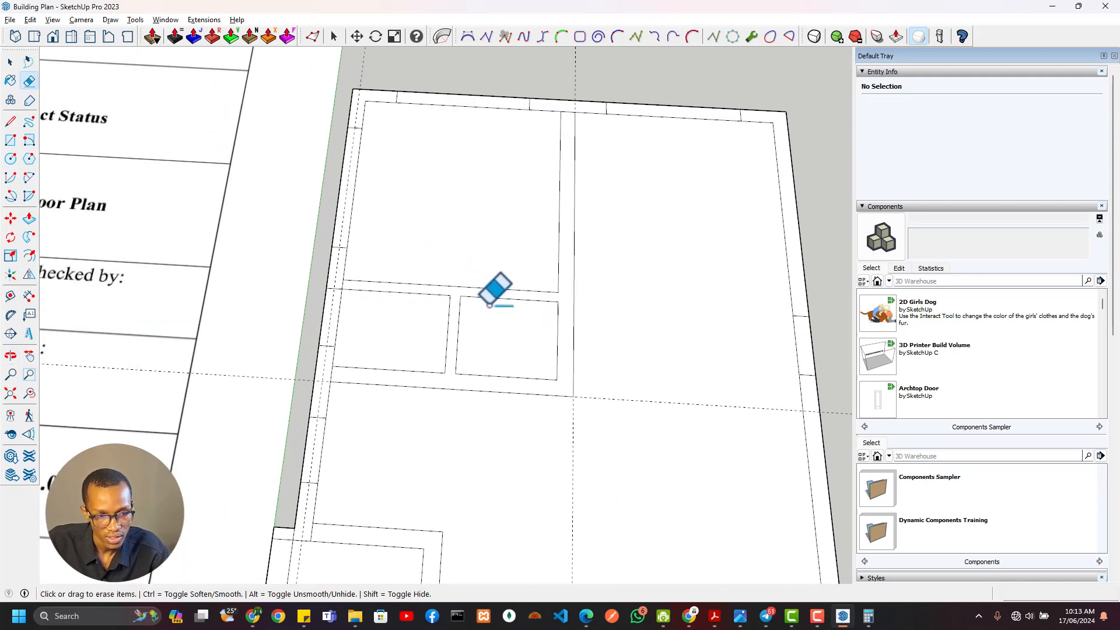
{"action": "scroll", "coordinate": [561, 155], "scroll_direction": "down", "scroll_amount": 3}
{"action": "scroll", "coordinate": [560, 150], "scroll_direction": "up", "scroll_amount": 3}
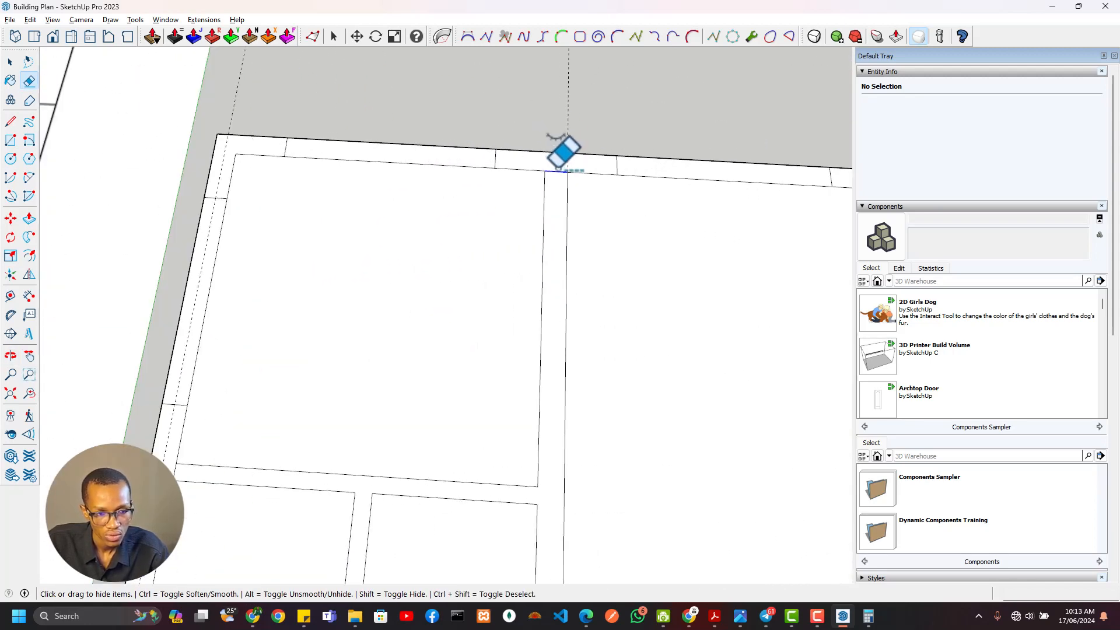
Erase the 150 mm edge crossing the veranda's north wall at the west wall corner
{"action": "scroll", "coordinate": [551, 175], "scroll_direction": "down", "scroll_amount": 1}
{"action": "scroll", "coordinate": [548, 188], "scroll_direction": "down", "scroll_amount": 1}
{"action": "scroll", "coordinate": [408, 242], "scroll_direction": "down", "scroll_amount": 1}
{"action": "middle_click_drag", "start_coordinate": [469, 367], "coordinate": [514, 145], "text": "shift"}
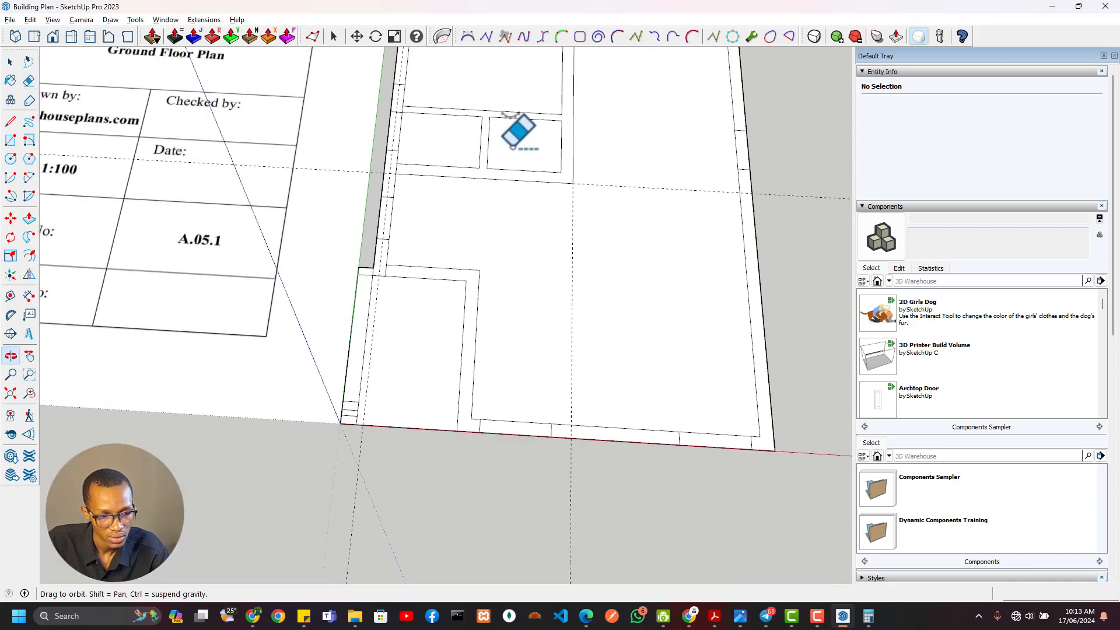
{"action": "scroll", "coordinate": [390, 271], "scroll_direction": "up", "scroll_amount": 3}
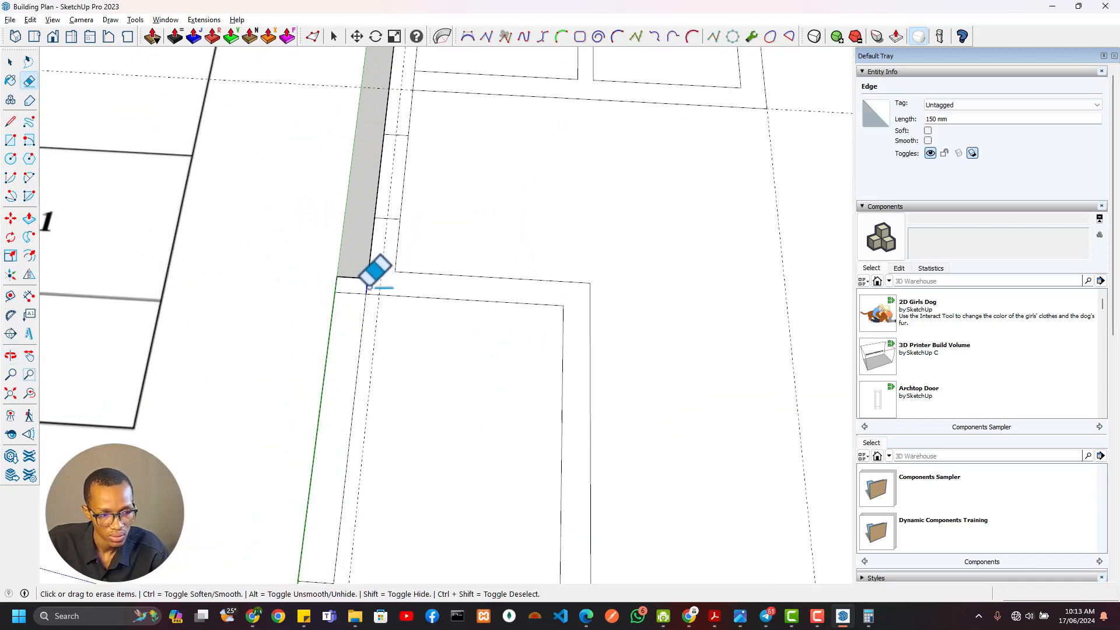
{"action": "scroll", "coordinate": [386, 268], "scroll_direction": "down", "scroll_amount": 7}
{"action": "mouse_move", "coordinate": [387, 268]}
{"action": "middle_mouse_down", "text": "shift"}
{"action": "mouse_move", "coordinate": [411, 321]}
{"action": "mouse_move", "coordinate": [559, 362]}
{"action": "middle_mouse_up", "text": "shift"}
{"action": "middle_click_drag", "start_coordinate": [601, 322], "coordinate": [460, 324], "text": "shift"}
{"action": "scroll", "coordinate": [397, 350], "scroll_direction": "up", "scroll_amount": 6}
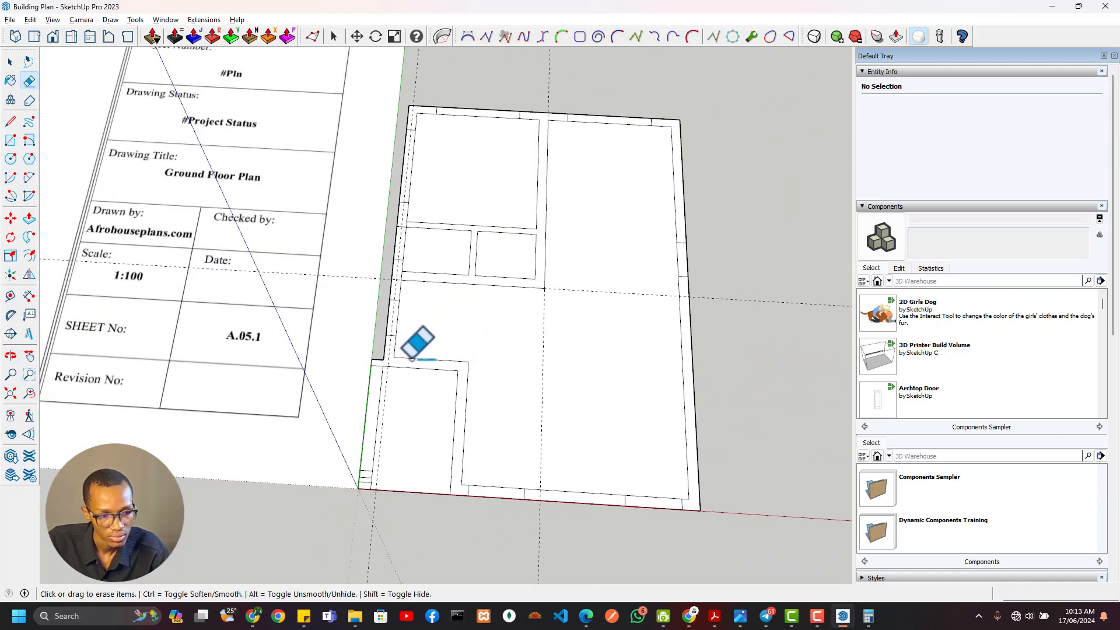
Select the joined interior wall face to check that the Bedroom, kitchen and WC walls form one face
{"action": "scroll", "coordinate": [355, 354], "scroll_direction": "down", "scroll_amount": 1}
{"action": "key", "text": "l"}
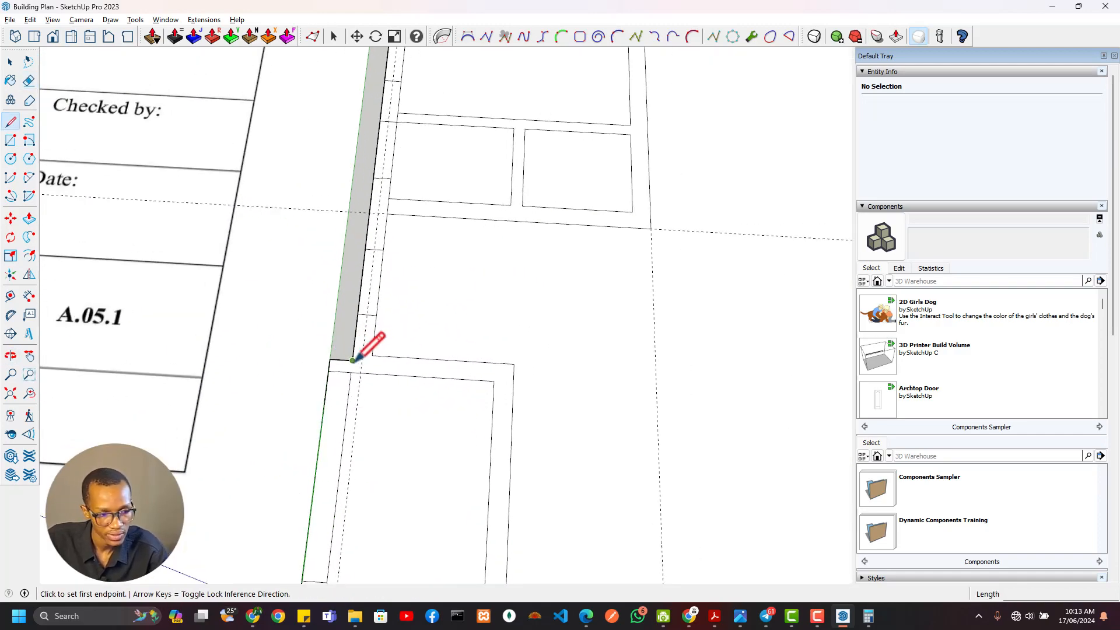
{"action": "scroll", "coordinate": [400, 369], "scroll_direction": "down", "scroll_amount": 4}
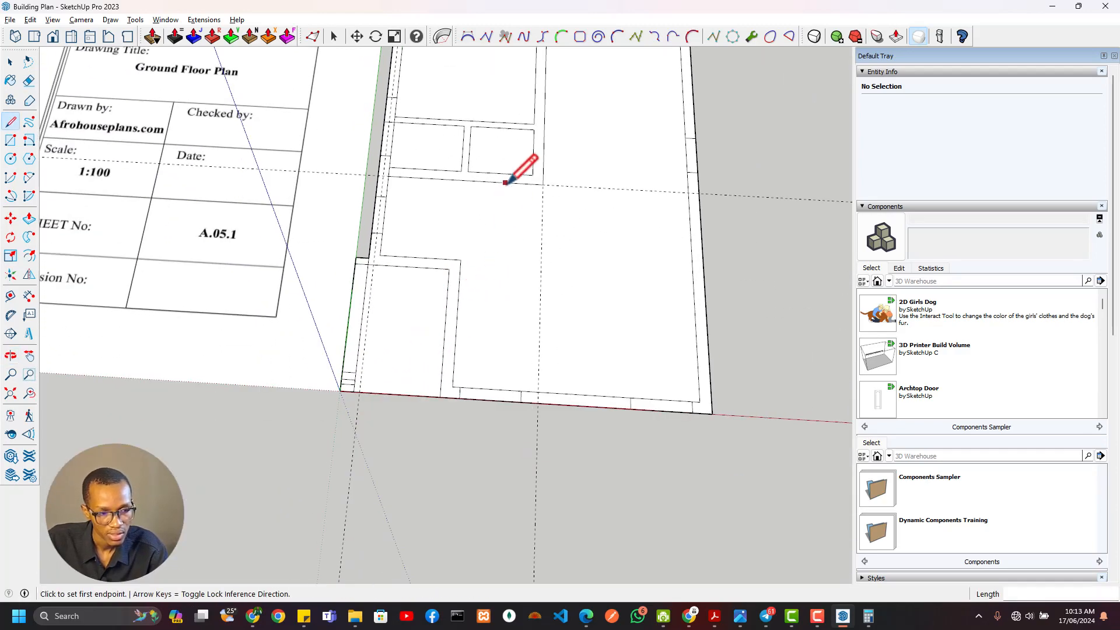
{"action": "scroll", "coordinate": [505, 183], "scroll_direction": "up", "scroll_amount": 4}
{"action": "key", "text": "space"}
{"action": "left_click", "coordinate": [512, 257]}
{"action": "scroll", "coordinate": [410, 285], "scroll_direction": "down", "scroll_amount": 2}
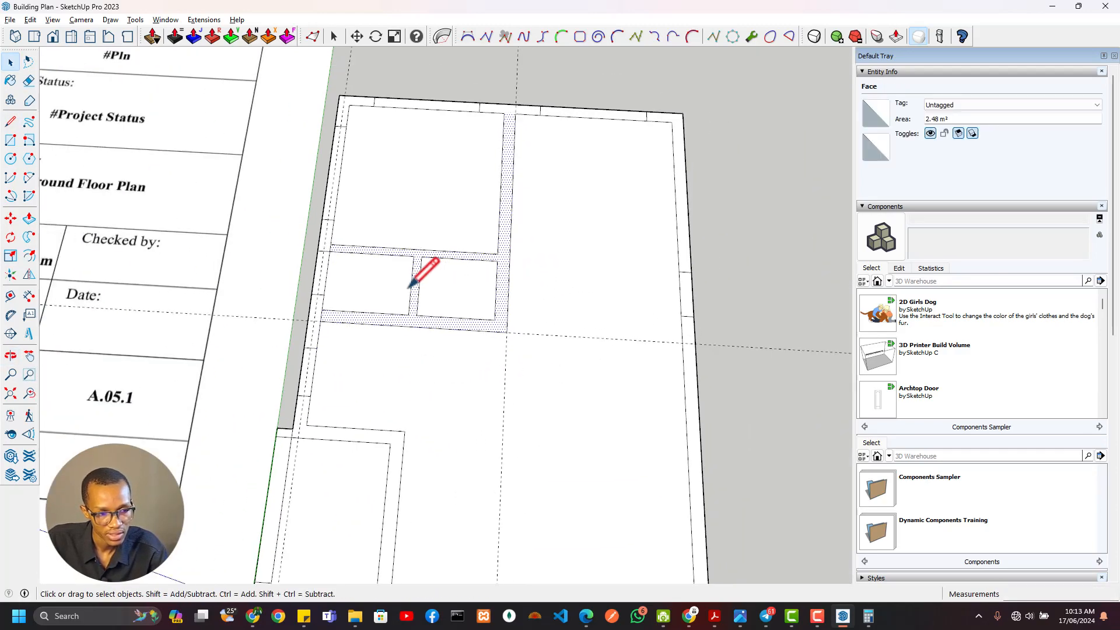
Examine the door openings around the Bedroom, Wardrobe and WC on the ground floor plan image
{"action": "scroll", "coordinate": [408, 287], "scroll_direction": "down", "scroll_amount": 2}
{"action": "scroll", "coordinate": [325, 276], "scroll_direction": "down", "scroll_amount": 2}
{"action": "mouse_move", "coordinate": [325, 276]}
{"action": "middle_mouse_down", "text": "shift"}
{"action": "mouse_move", "coordinate": [637, 325]}
{"action": "mouse_move", "coordinate": [675, 452]}
{"action": "mouse_move", "coordinate": [804, 451]}
{"action": "middle_mouse_up", "text": "shift"}
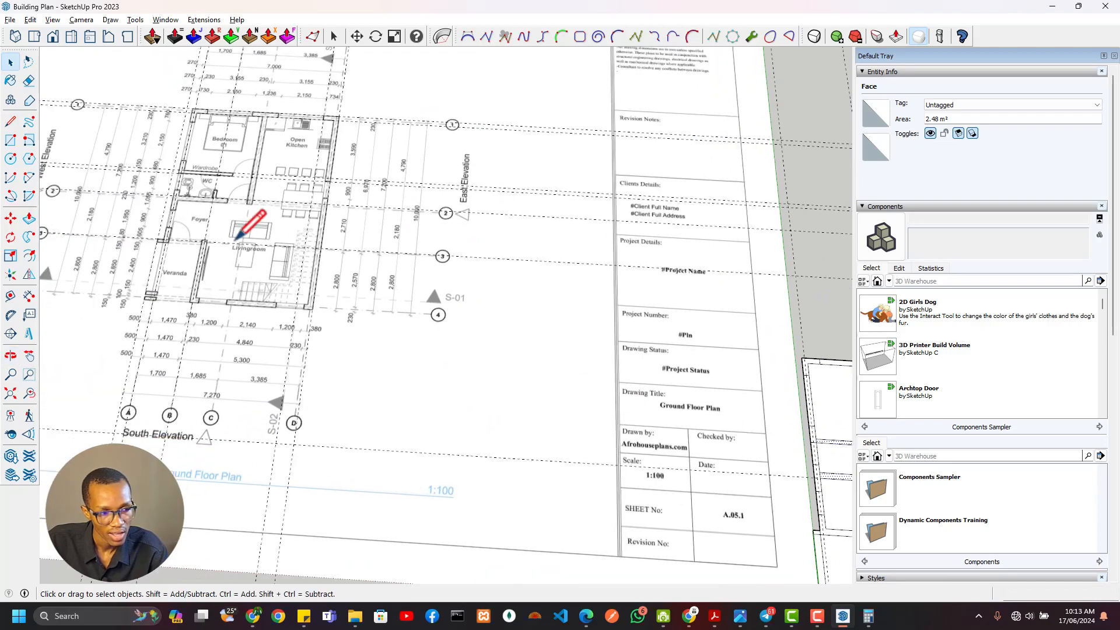
{"action": "scroll", "coordinate": [236, 238], "scroll_direction": "up", "scroll_amount": 5}
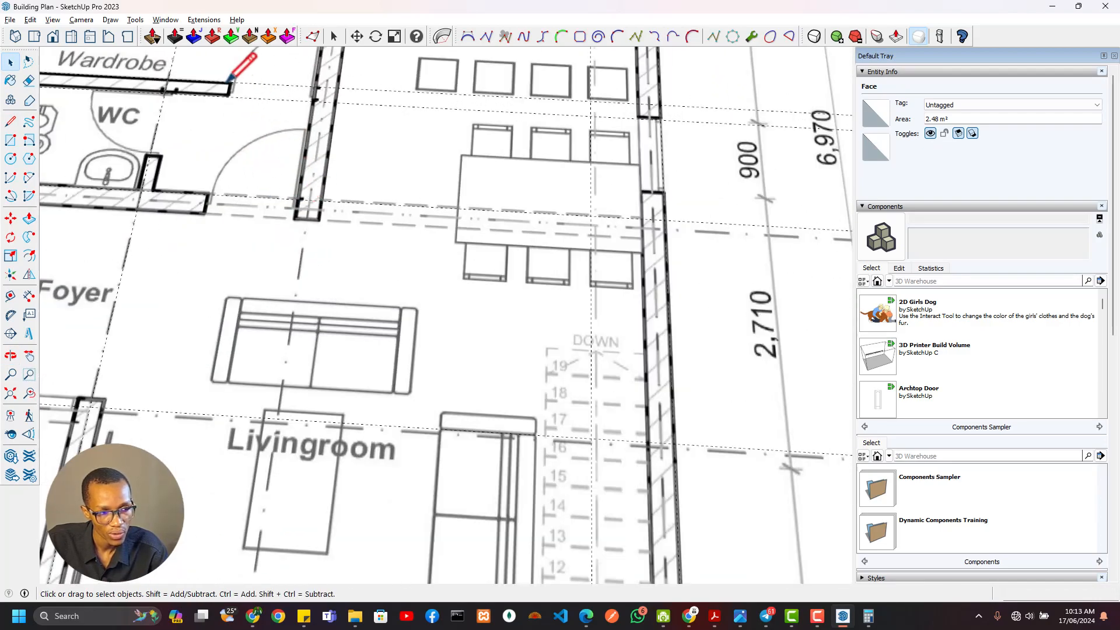
{"action": "scroll", "coordinate": [291, 91], "scroll_direction": "down", "scroll_amount": 8}
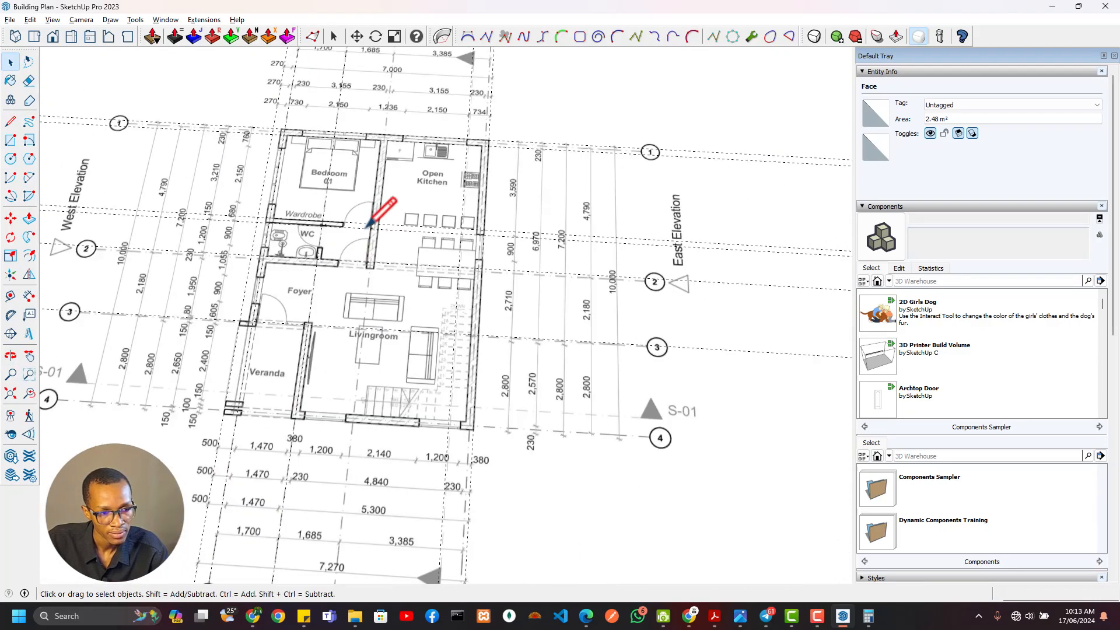
{"action": "scroll", "coordinate": [372, 217], "scroll_direction": "up", "scroll_amount": 3}
{"action": "scroll", "coordinate": [372, 222], "scroll_direction": "down", "scroll_amount": 3}
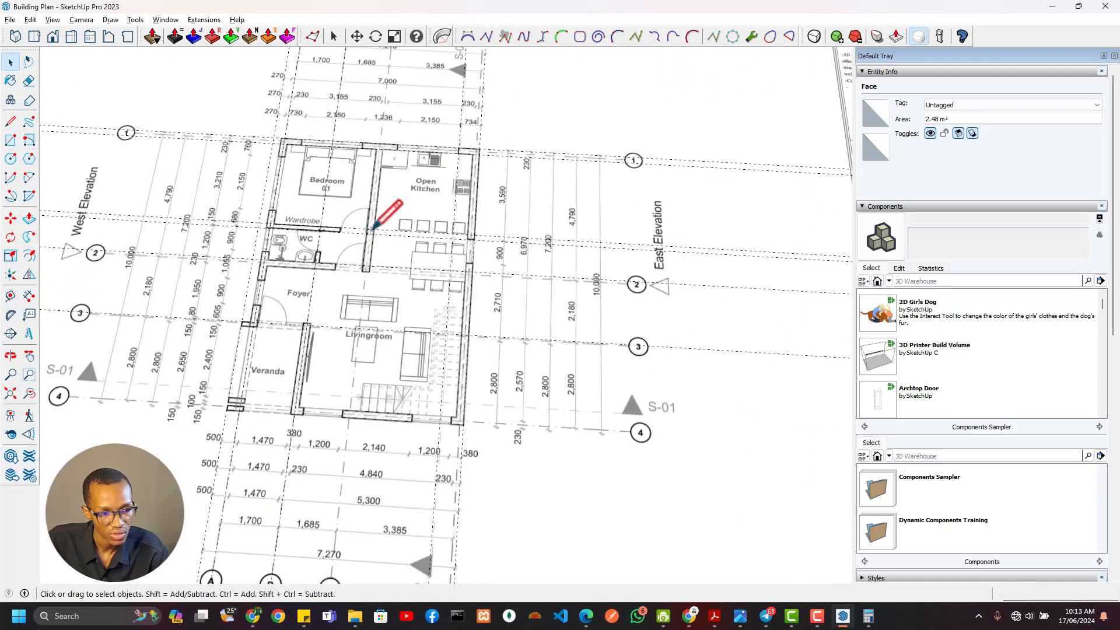
{"action": "scroll", "coordinate": [417, 281], "scroll_direction": "down", "scroll_amount": 2}
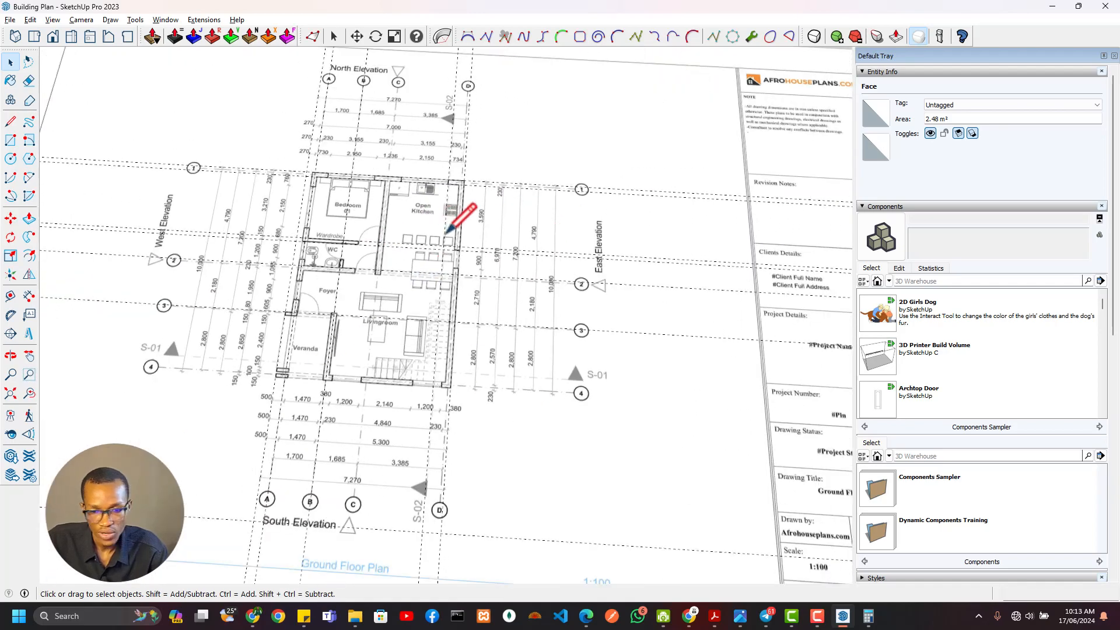
{"action": "scroll", "coordinate": [325, 266], "scroll_direction": "up", "scroll_amount": 3}
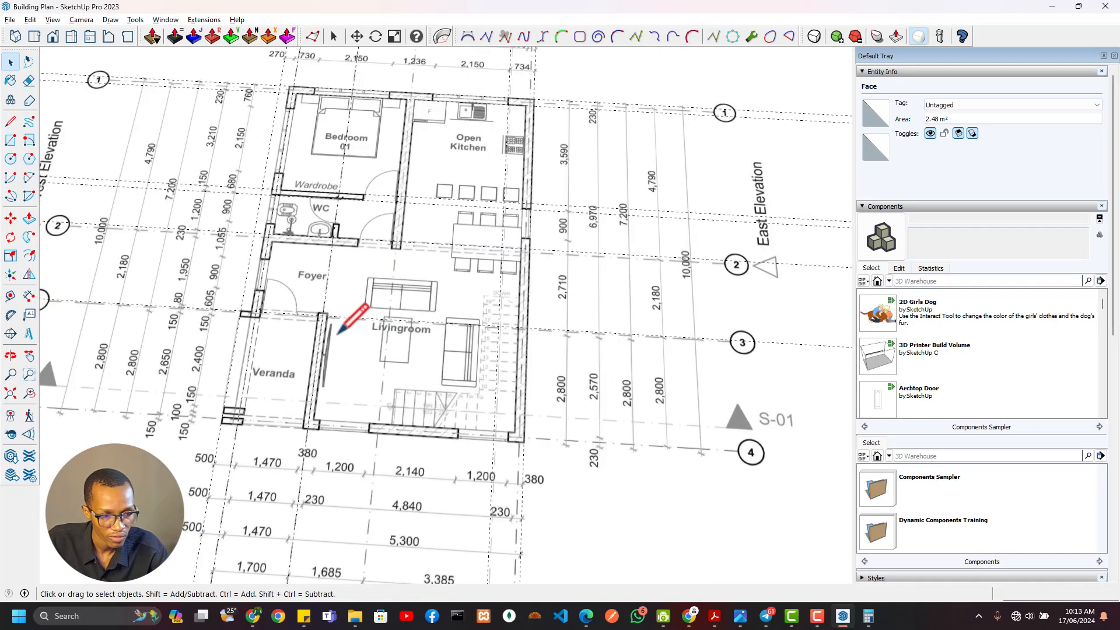
{"action": "scroll", "coordinate": [384, 273], "scroll_direction": "down", "scroll_amount": 6}
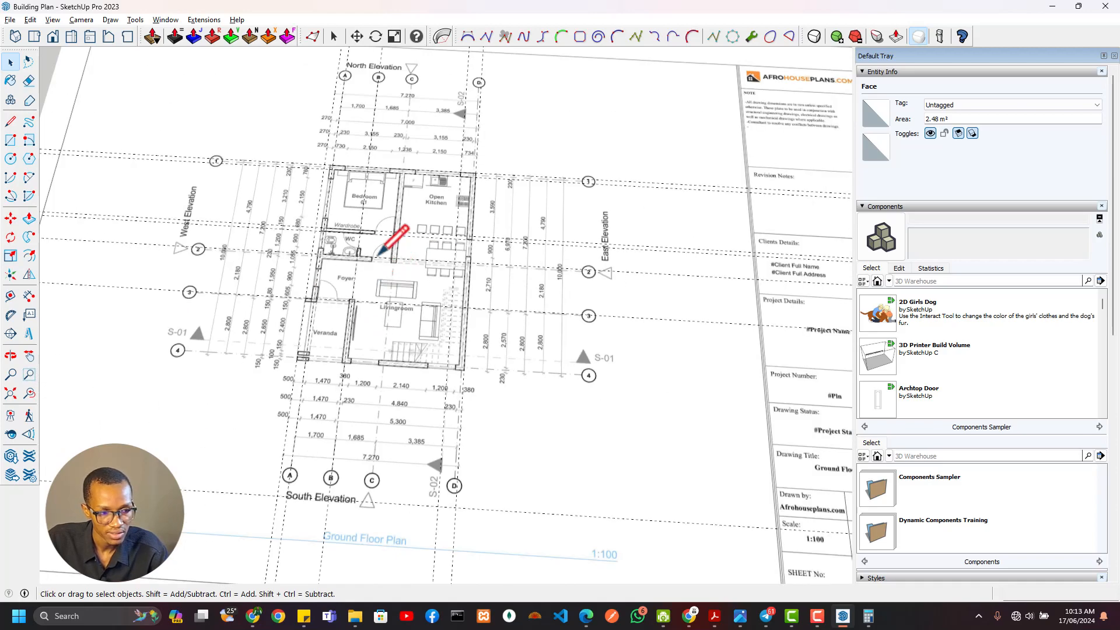
{"action": "scroll", "coordinate": [425, 287], "scroll_direction": "up", "scroll_amount": 2}
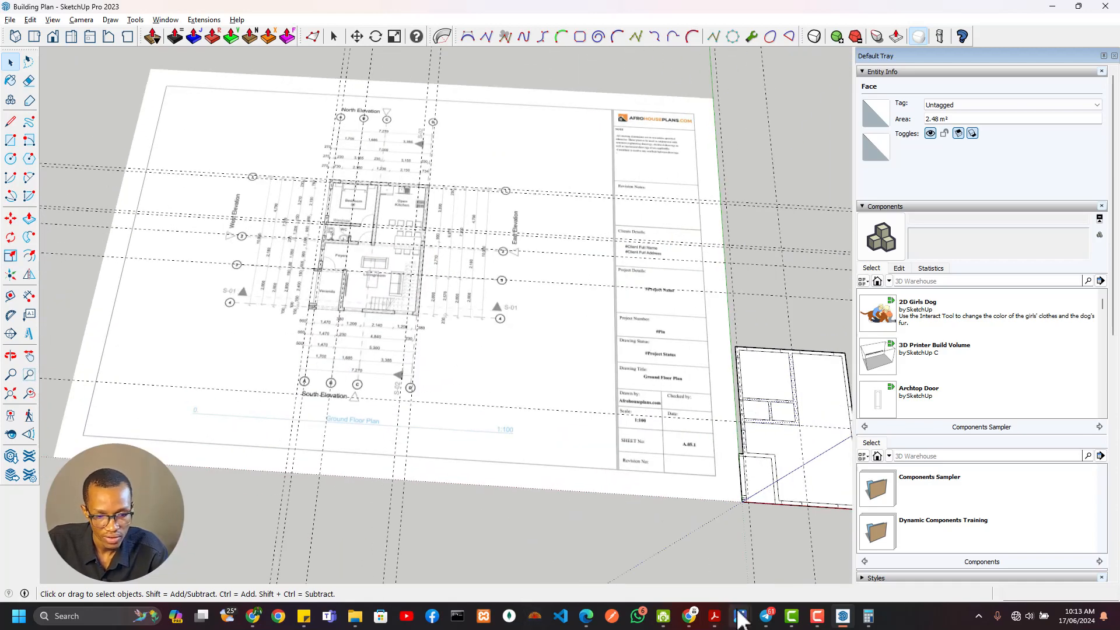
Switch to the architectural drawings PDF and read the ground floor door widths on the Door & Window Schedule sheet
{"action": "left_click", "coordinate": [714, 616]}
{"action": "scroll", "coordinate": [582, 316], "scroll_direction": "down", "scroll_amount": 4}
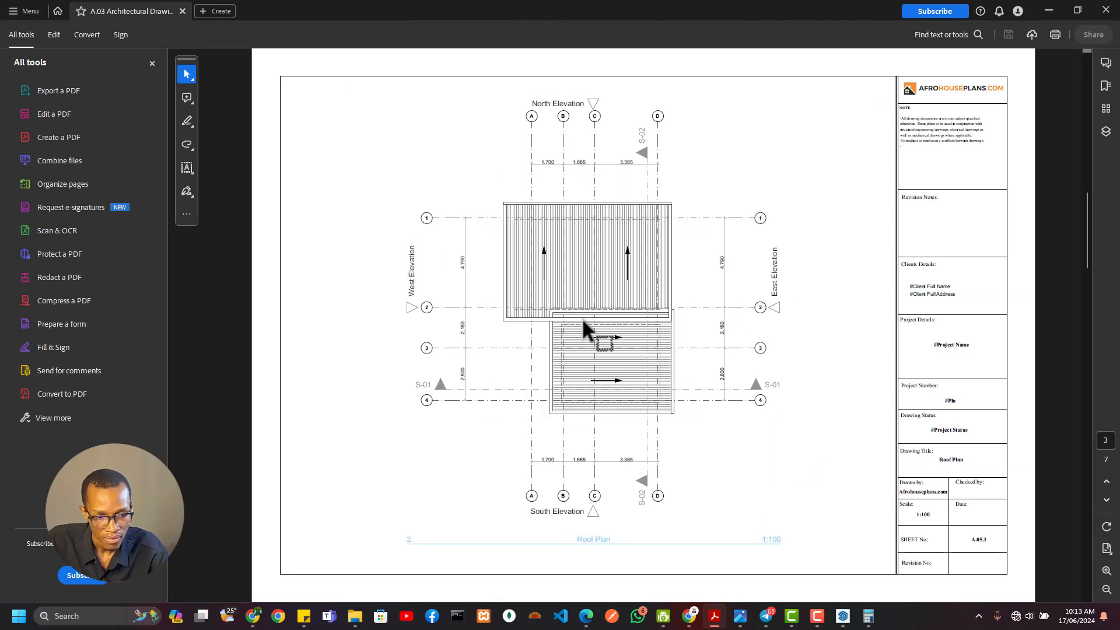
{"action": "scroll", "coordinate": [584, 324], "scroll_direction": "down", "scroll_amount": 2}
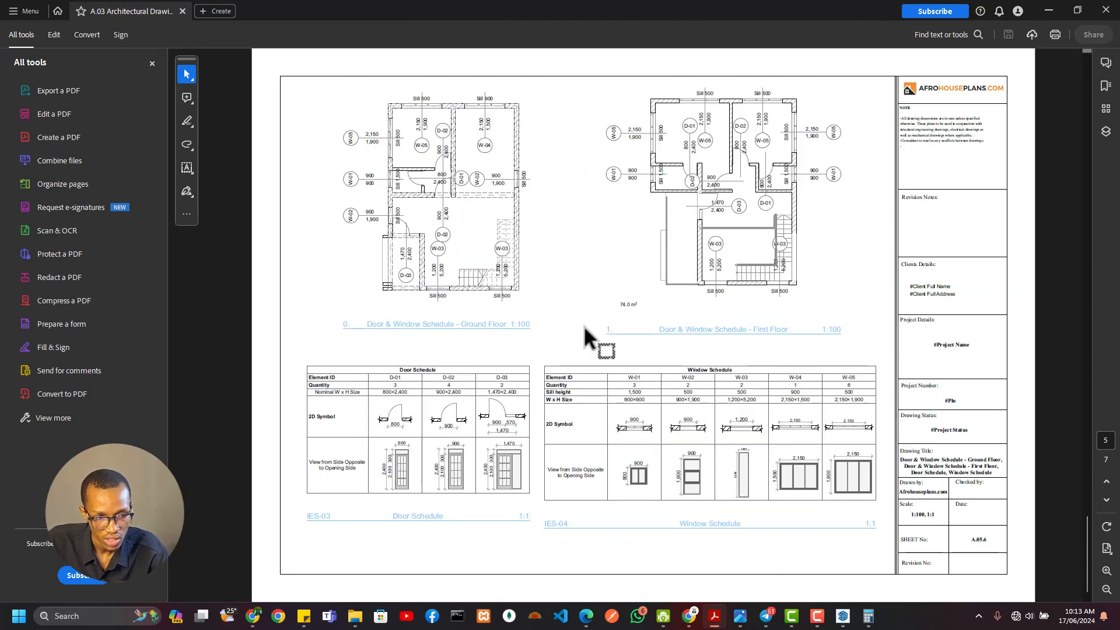
{"action": "scroll", "coordinate": [464, 250], "scroll_direction": "up", "scroll_amount": 2}
{"action": "scroll", "coordinate": [464, 251], "scroll_direction": "down", "scroll_amount": 1}
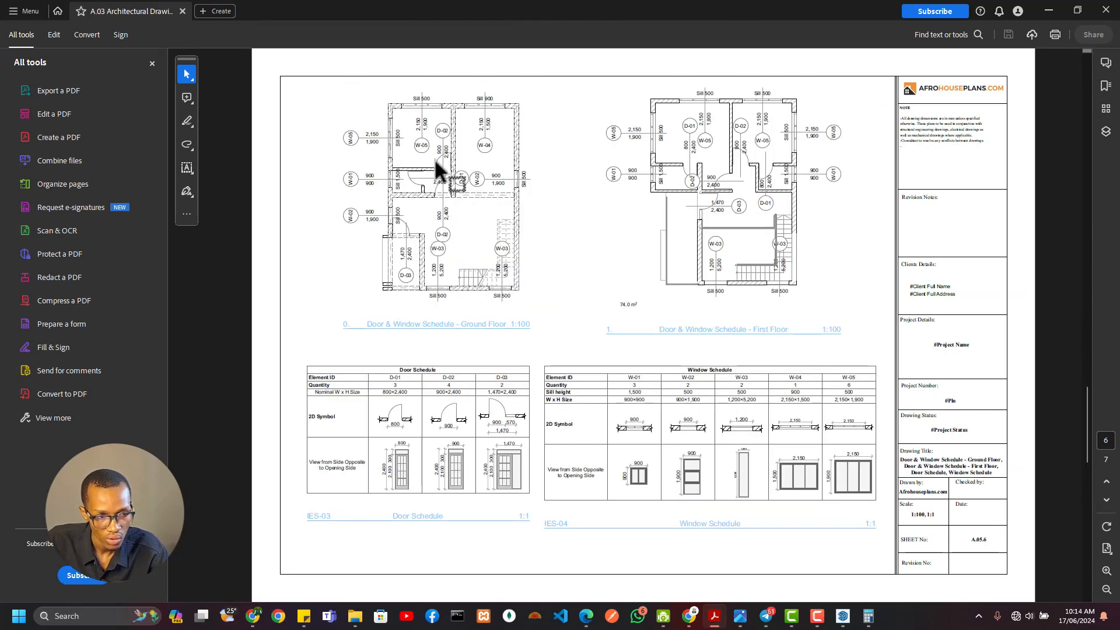
{"action": "scroll", "coordinate": [434, 167], "scroll_direction": "up", "scroll_amount": 2, "text": "ctrl"}
{"action": "scroll", "coordinate": [329, 185], "scroll_direction": "up", "scroll_amount": 6}
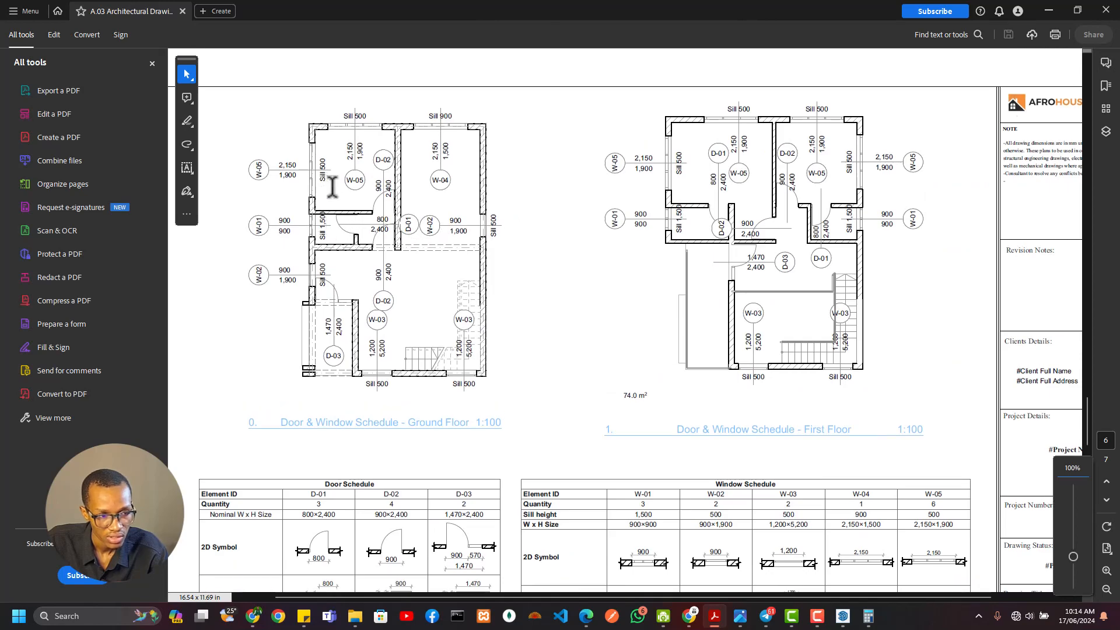
{"action": "scroll", "coordinate": [358, 217], "scroll_direction": "down", "scroll_amount": 7}
{"action": "scroll", "coordinate": [354, 210], "scroll_direction": "down", "scroll_amount": 1}
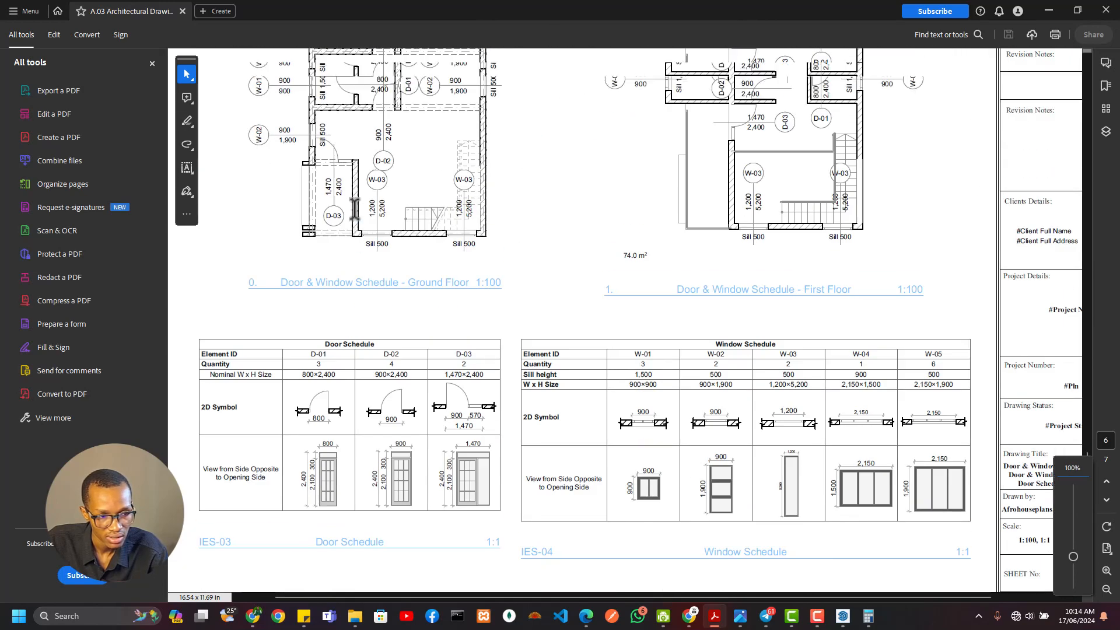
{"action": "scroll", "coordinate": [338, 215], "scroll_direction": "up", "scroll_amount": 2, "text": "ctrl"}
{"action": "scroll", "coordinate": [364, 190], "scroll_direction": "up", "scroll_amount": 3}
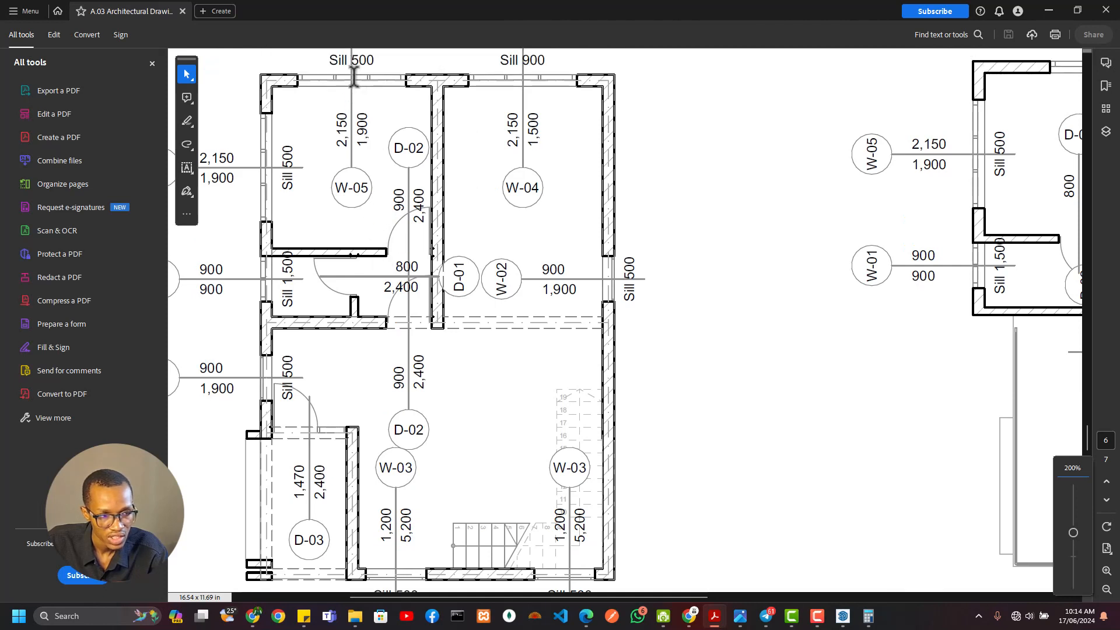
{"action": "scroll", "coordinate": [357, 217], "scroll_direction": "up", "scroll_amount": 2}
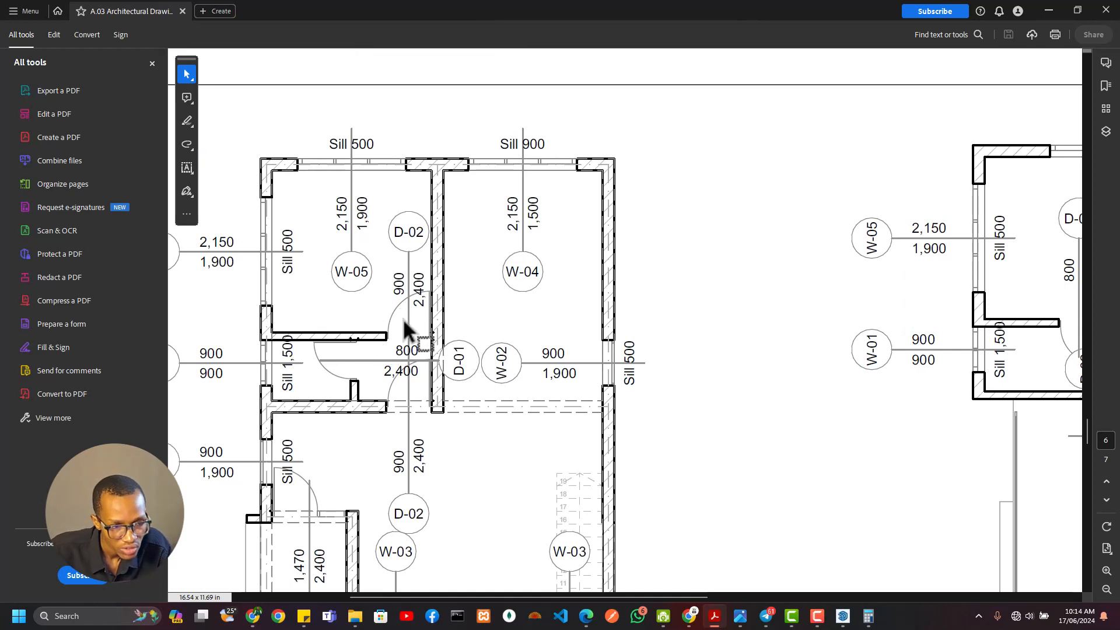
{"action": "scroll", "coordinate": [402, 326], "scroll_direction": "down", "scroll_amount": 1}
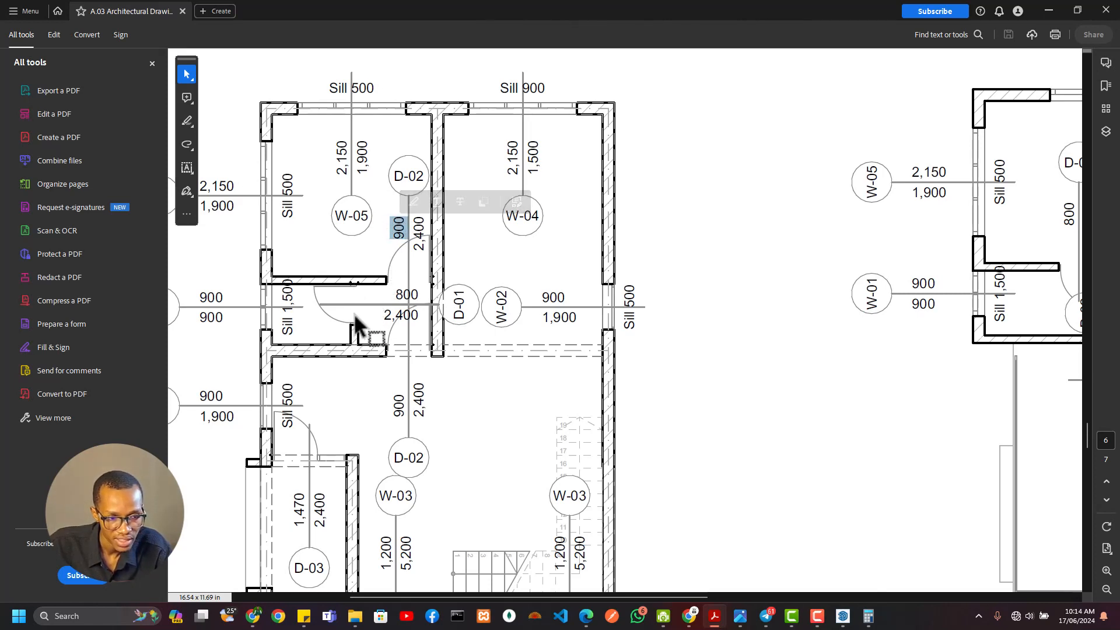
{"action": "double_click", "coordinate": [404, 291]}
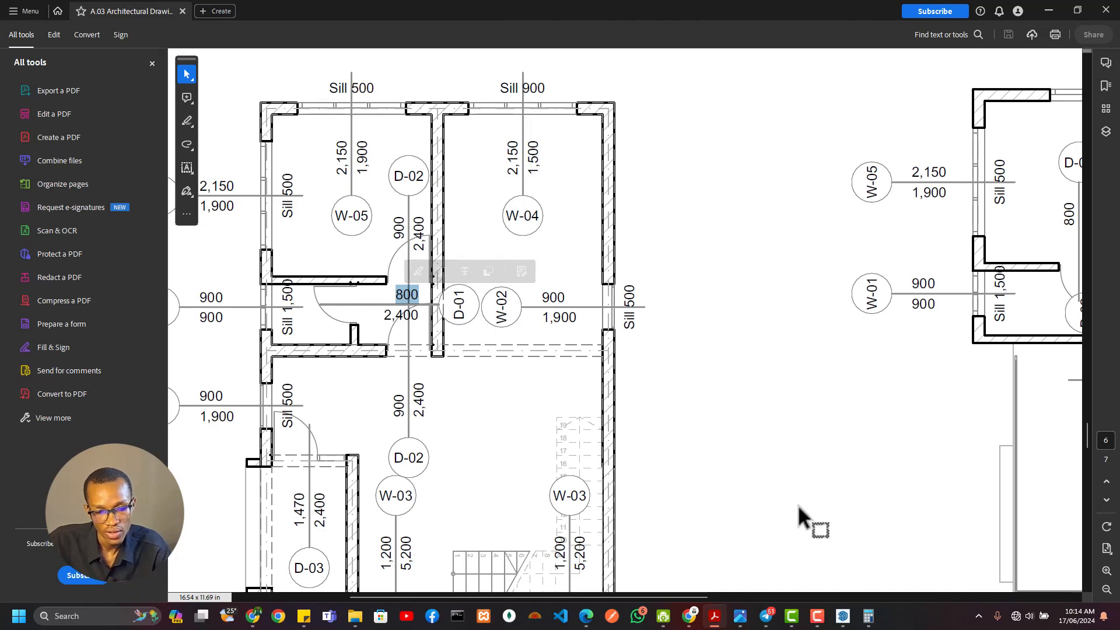
Return to the SketchUp model and place a guide 900 mm west of the Bedroom–kitchen wall's west face
{"action": "left_click", "coordinate": [842, 616]}
{"action": "scroll", "coordinate": [642, 392], "scroll_direction": "down", "scroll_amount": 4}
{"action": "middle_click_drag", "start_coordinate": [642, 393], "coordinate": [540, 352], "text": "shift"}
{"action": "scroll", "coordinate": [534, 329], "scroll_direction": "up", "scroll_amount": 7}
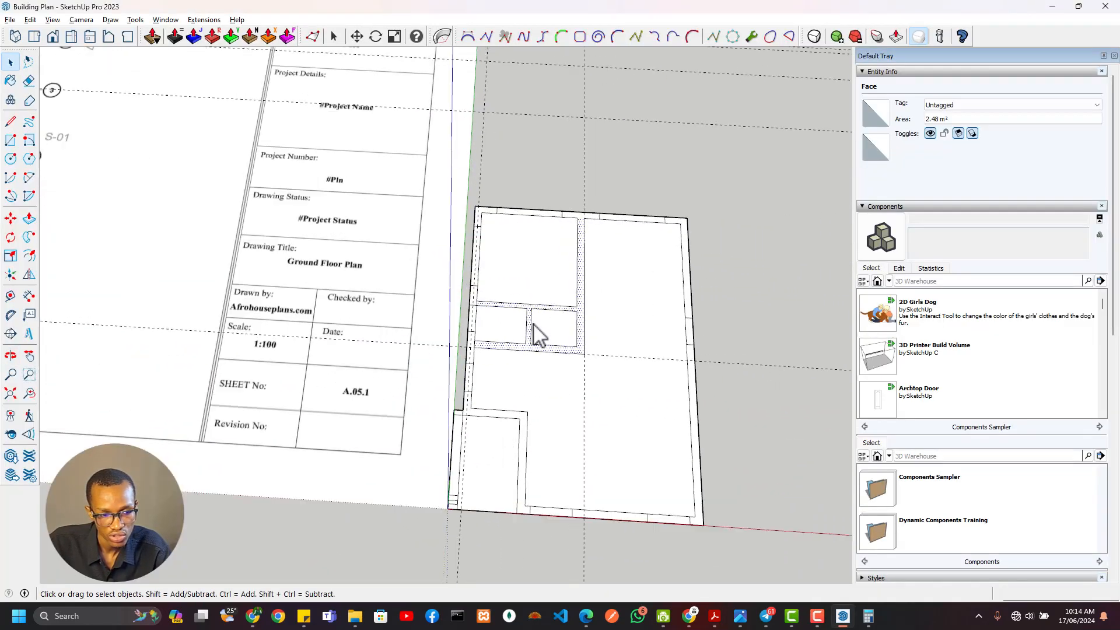
{"action": "scroll", "coordinate": [539, 336], "scroll_direction": "up", "scroll_amount": 4}
{"action": "key", "text": "t"}
{"action": "left_click", "coordinate": [672, 320]}
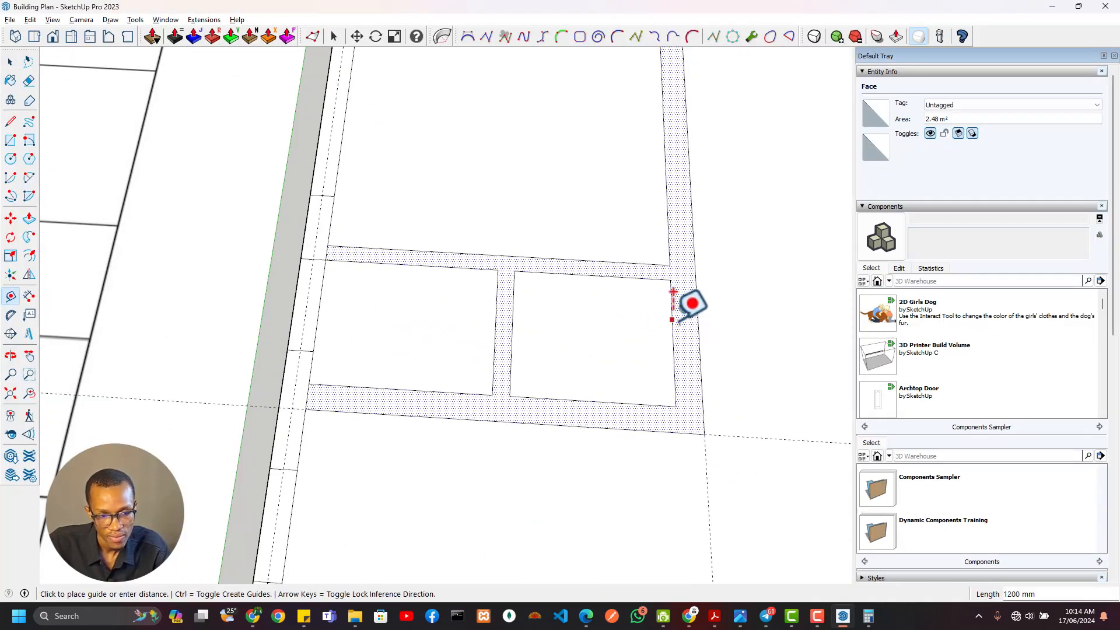
{"action": "left_click", "coordinate": [673, 307]}
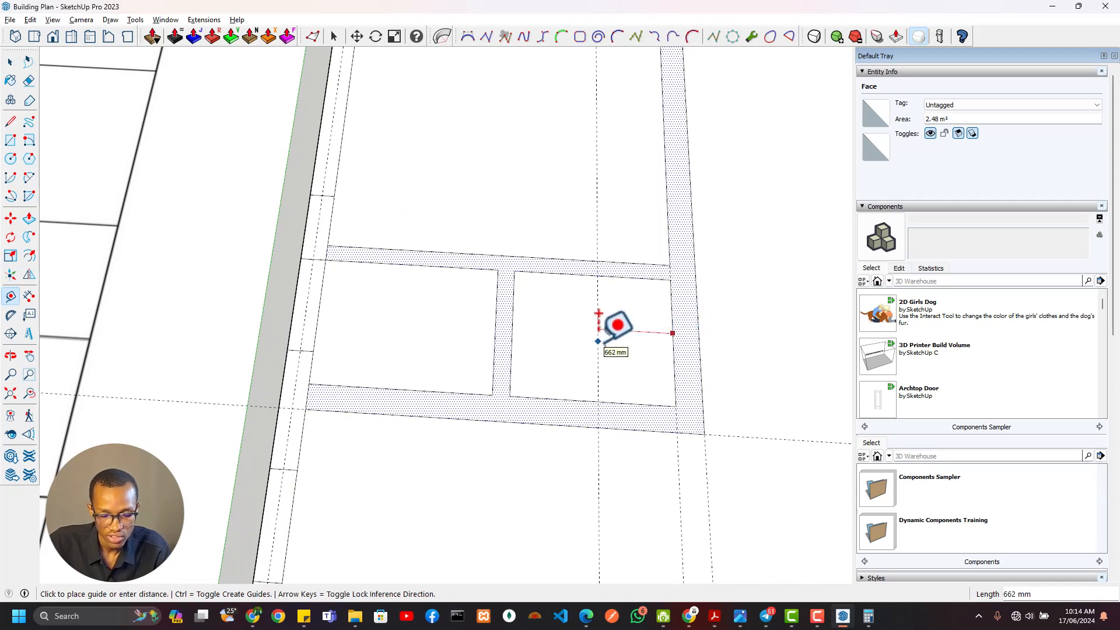
{"action": "key", "text": "Return"}
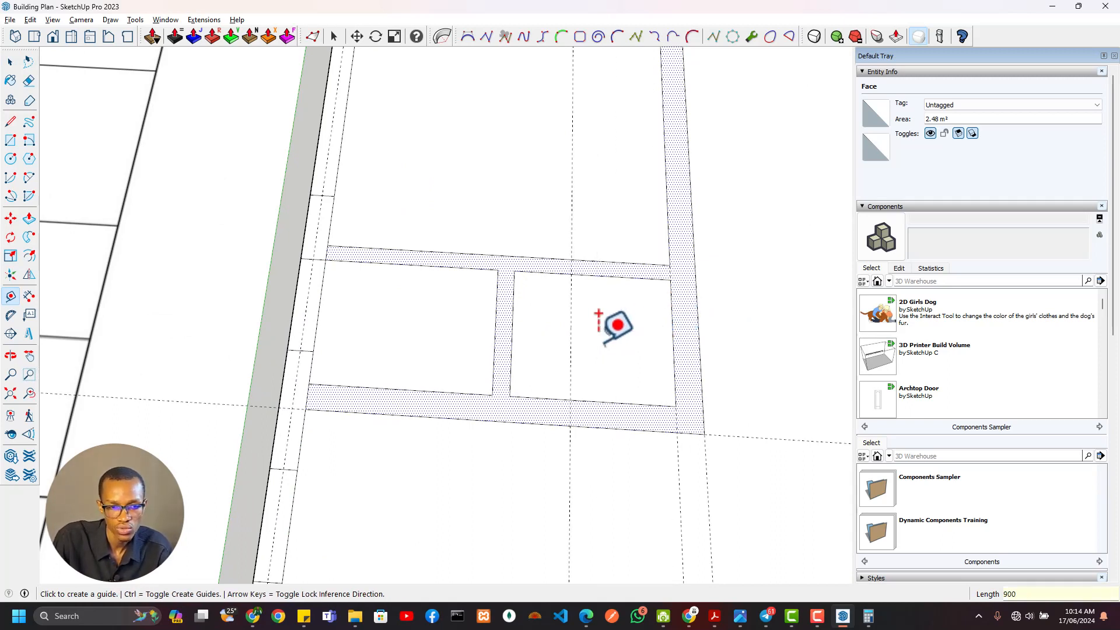
Place a guide 800 mm south of the Wardrobe wall and cut an 800 × 150 mm door opening from the short WC wall
{"action": "left_click", "coordinate": [544, 272]}
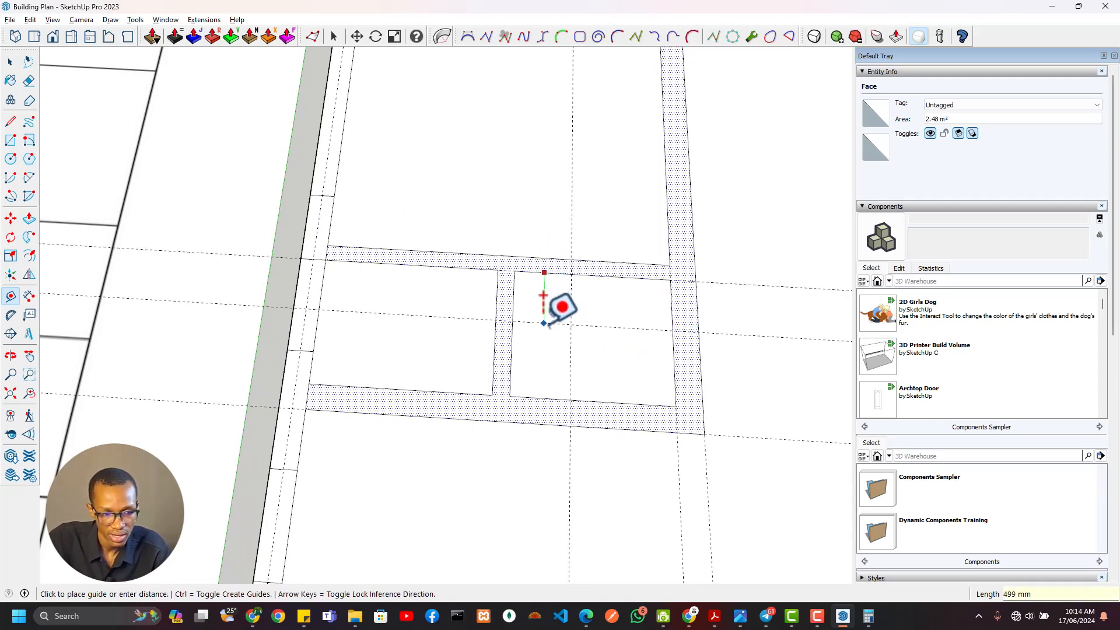
{"action": "key", "text": "Return"}
{"action": "key", "text": "r"}
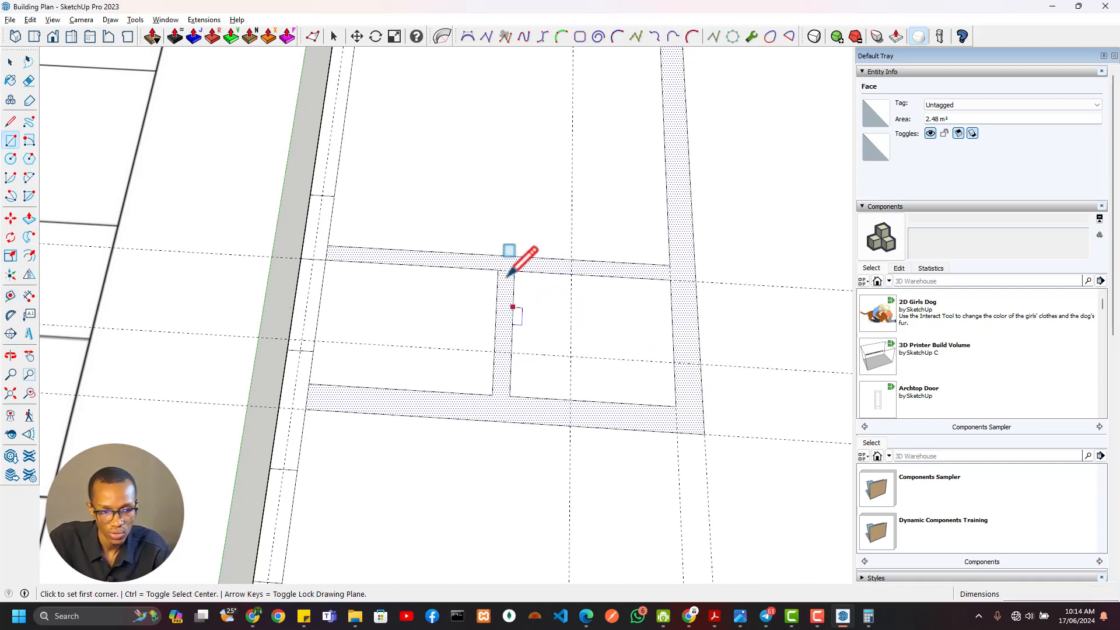
{"action": "left_click", "coordinate": [513, 270]}
{"action": "left_click", "coordinate": [495, 352]}
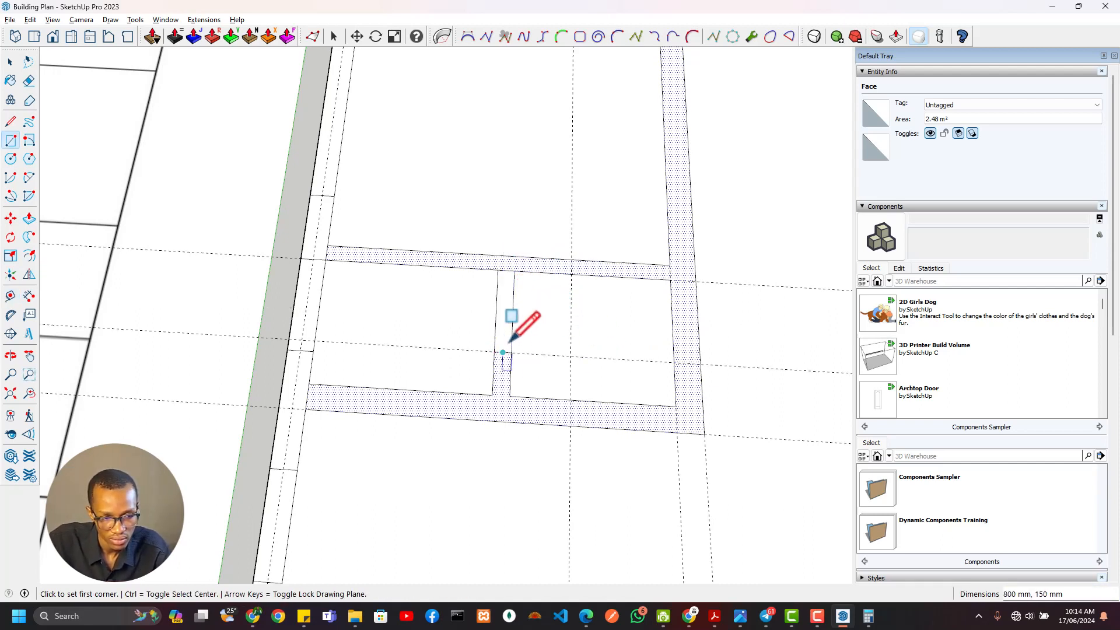
{"action": "key", "text": "e"}
{"action": "left_click_drag", "start_coordinate": [502, 320], "coordinate": [533, 326]}
Draw a 900 × 150 mm rectangle across the Wardrobe wall, from the Bedroom–kitchen wall to the 900 mm guide
{"action": "scroll", "coordinate": [551, 342], "scroll_direction": "down", "scroll_amount": 3}
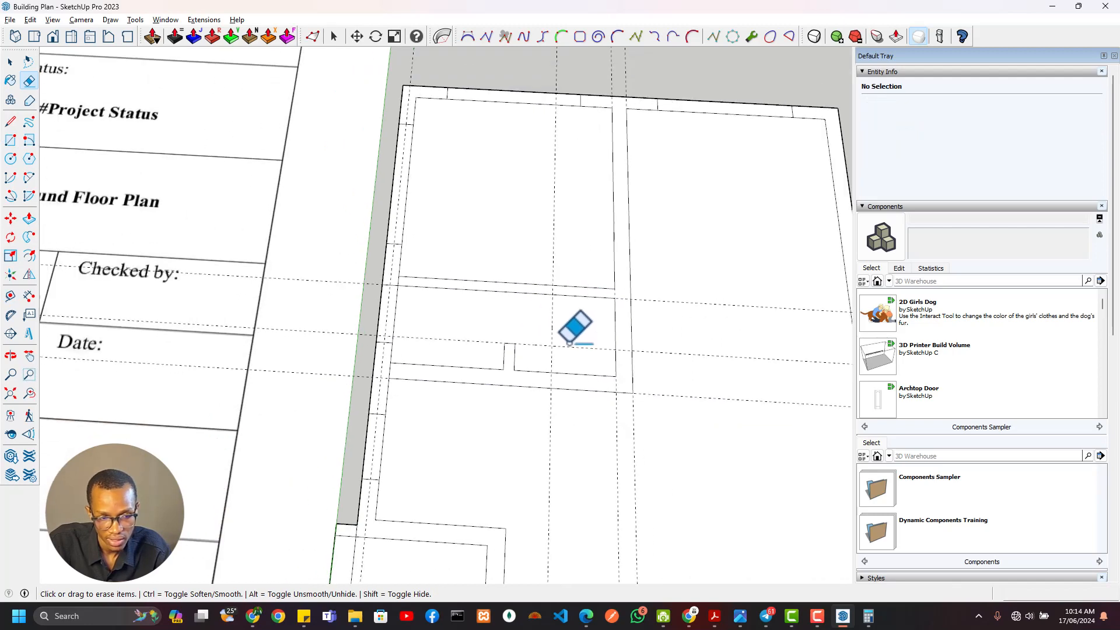
{"action": "middle_click_drag", "start_coordinate": [569, 344], "coordinate": [491, 366], "text": "shift"}
{"action": "scroll", "coordinate": [503, 322], "scroll_direction": "up", "scroll_amount": 3}
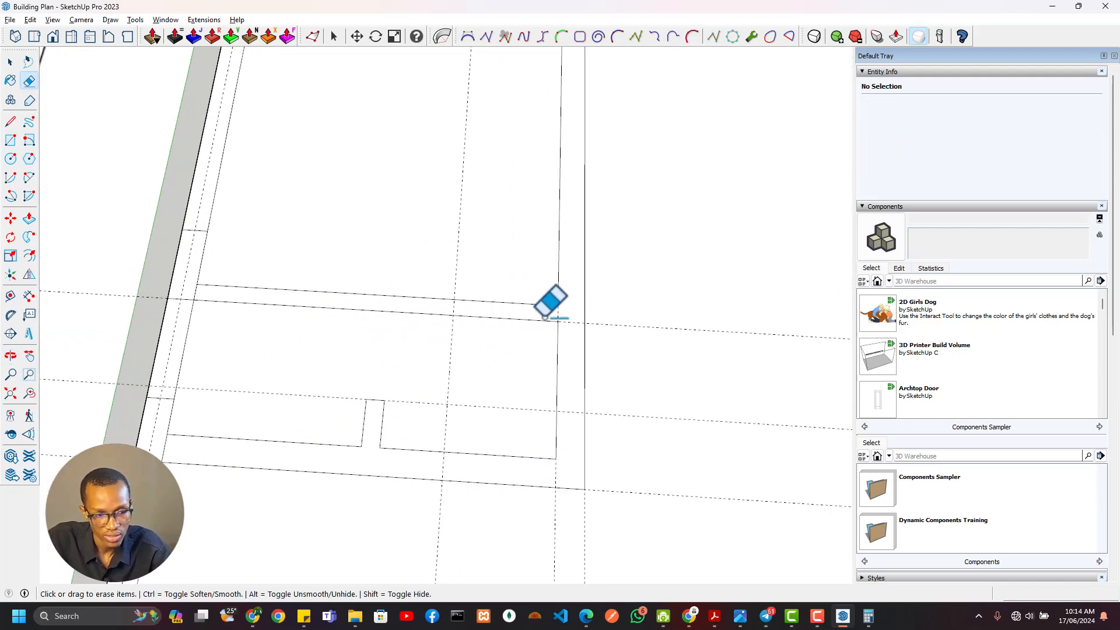
{"action": "key", "text": "r"}
{"action": "left_click", "coordinate": [558, 305]}
{"action": "left_click", "coordinate": [455, 315]}
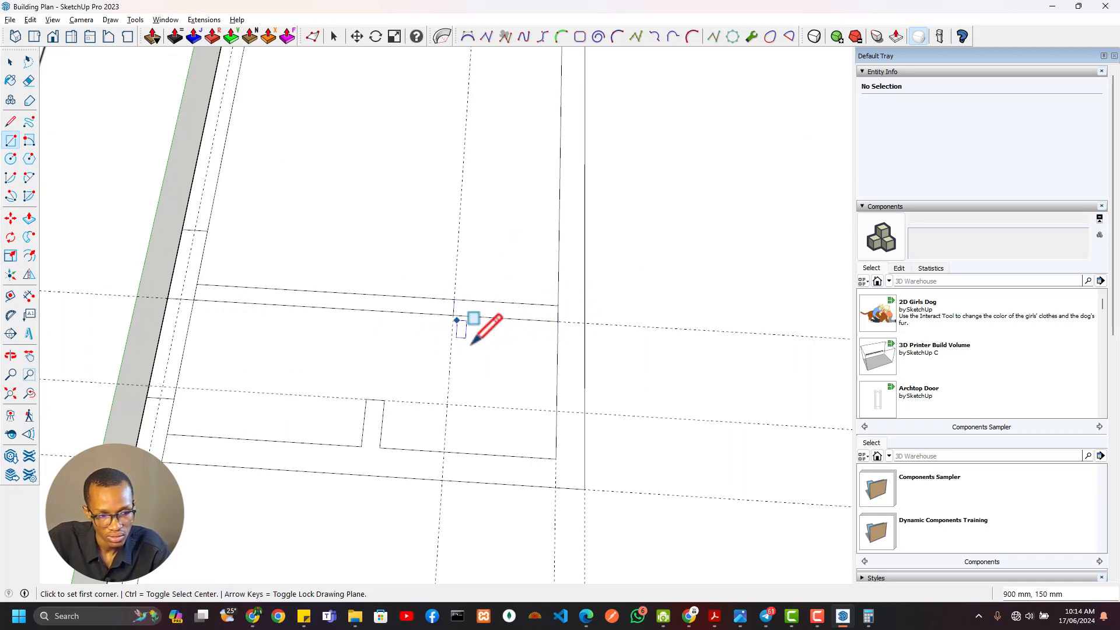
Draw a rectangle across the WC's south wall, between the 900 mm guide and the Bedroom–kitchen wall
{"action": "key", "text": "e"}
{"action": "key", "text": "r"}
{"action": "left_click", "coordinate": [444, 451]}
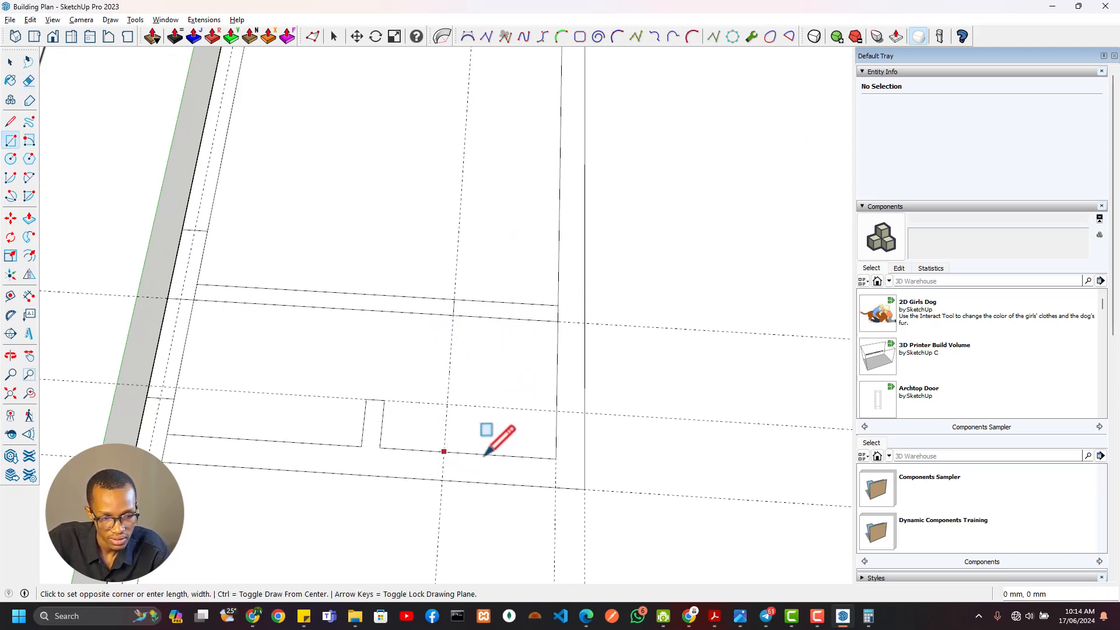
{"action": "left_click", "coordinate": [555, 488]}
Erase the wall edges inside both 900 mm door openings, along with the door guides and horizontal wall guides
{"action": "key", "text": "e"}
{"action": "mouse_move", "coordinate": [513, 319]}
{"action": "left_mouse_down"}
{"action": "mouse_move", "coordinate": [504, 460]}
{"action": "mouse_move", "coordinate": [493, 402]}
{"action": "left_mouse_up"}
{"action": "scroll", "coordinate": [490, 373], "scroll_direction": "down", "scroll_amount": 3}
{"action": "middle_click_drag", "start_coordinate": [481, 367], "coordinate": [480, 303], "text": "shift"}
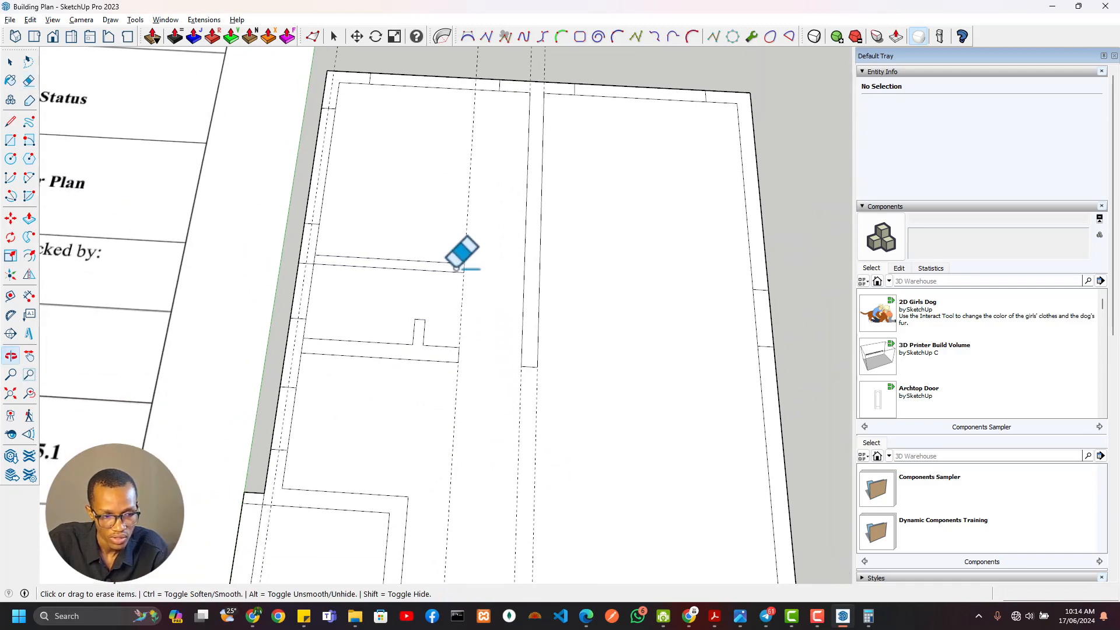
{"action": "left_click_drag", "start_coordinate": [451, 234], "coordinate": [484, 240]}
Compare the traced walls with the ground floor plan image, examining the interior openings, the Foyer and the Veranda columns with their dimensions
{"action": "scroll", "coordinate": [493, 378], "scroll_direction": "down", "scroll_amount": 2}
{"action": "middle_click_drag", "start_coordinate": [432, 353], "coordinate": [486, 326]}
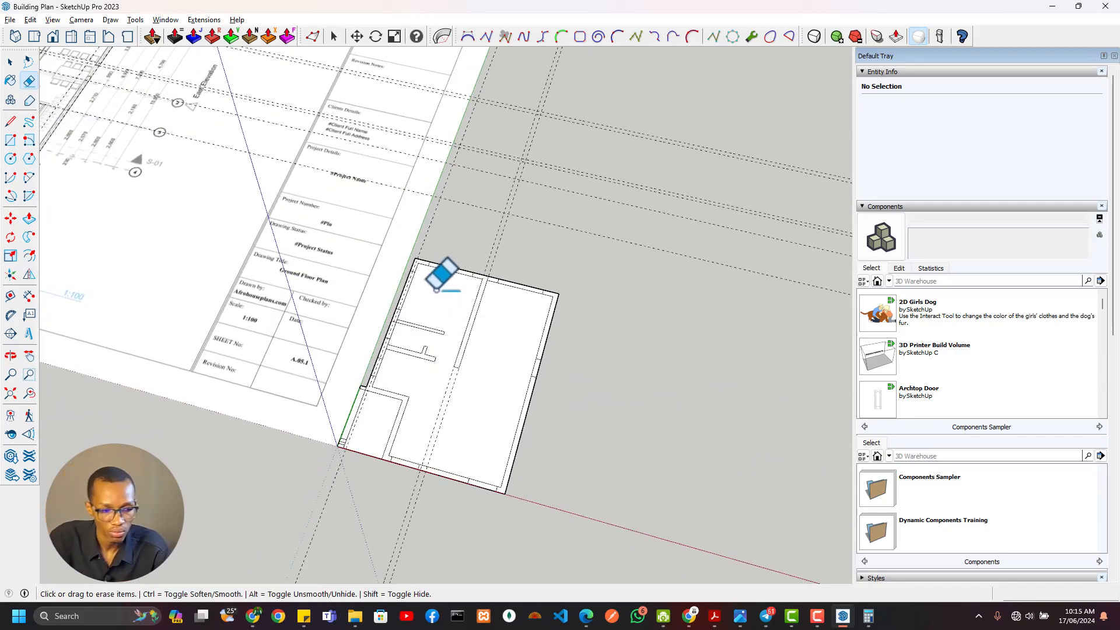
{"action": "scroll", "coordinate": [438, 368], "scroll_direction": "up", "scroll_amount": 4}
{"action": "scroll", "coordinate": [428, 379], "scroll_direction": "down", "scroll_amount": 2}
{"action": "scroll", "coordinate": [468, 404], "scroll_direction": "up", "scroll_amount": 1}
{"action": "mouse_move", "coordinate": [469, 403]}
{"action": "middle_mouse_down"}
{"action": "mouse_move", "coordinate": [479, 343]}
{"action": "mouse_move", "coordinate": [444, 265]}
{"action": "middle_mouse_up"}
{"action": "scroll", "coordinate": [416, 280], "scroll_direction": "down", "scroll_amount": 2}
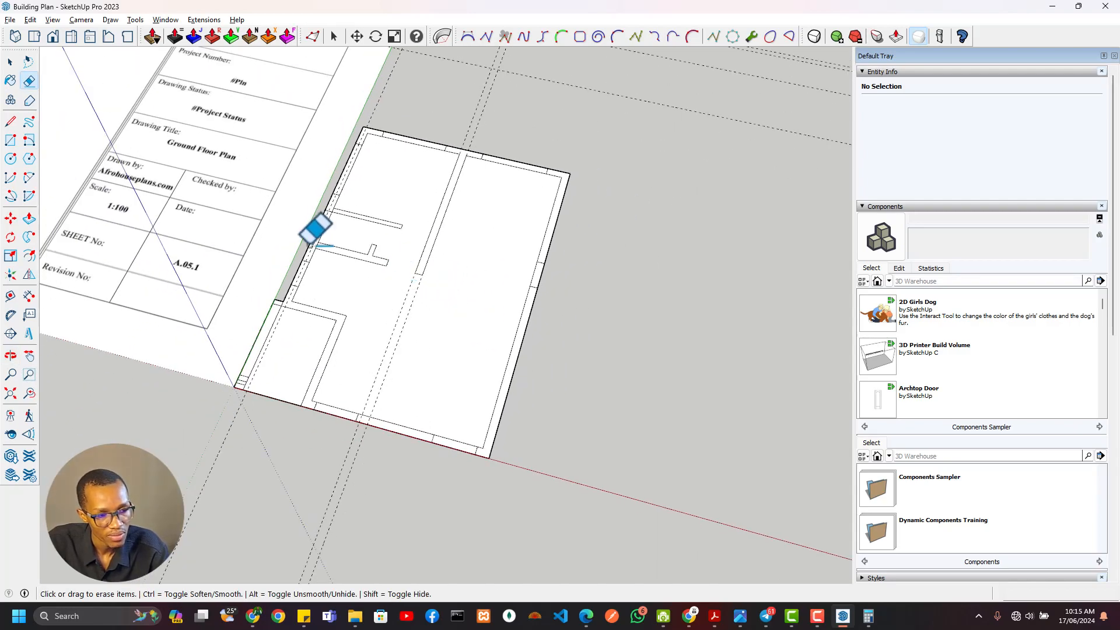
{"action": "middle_click_drag", "start_coordinate": [230, 224], "coordinate": [769, 475], "text": "shift"}
{"action": "scroll", "coordinate": [181, 218], "scroll_direction": "down", "scroll_amount": 2}
{"action": "middle_click_drag", "start_coordinate": [182, 220], "coordinate": [439, 361], "text": "shift"}
{"action": "scroll", "coordinate": [458, 190], "scroll_direction": "up", "scroll_amount": 5}
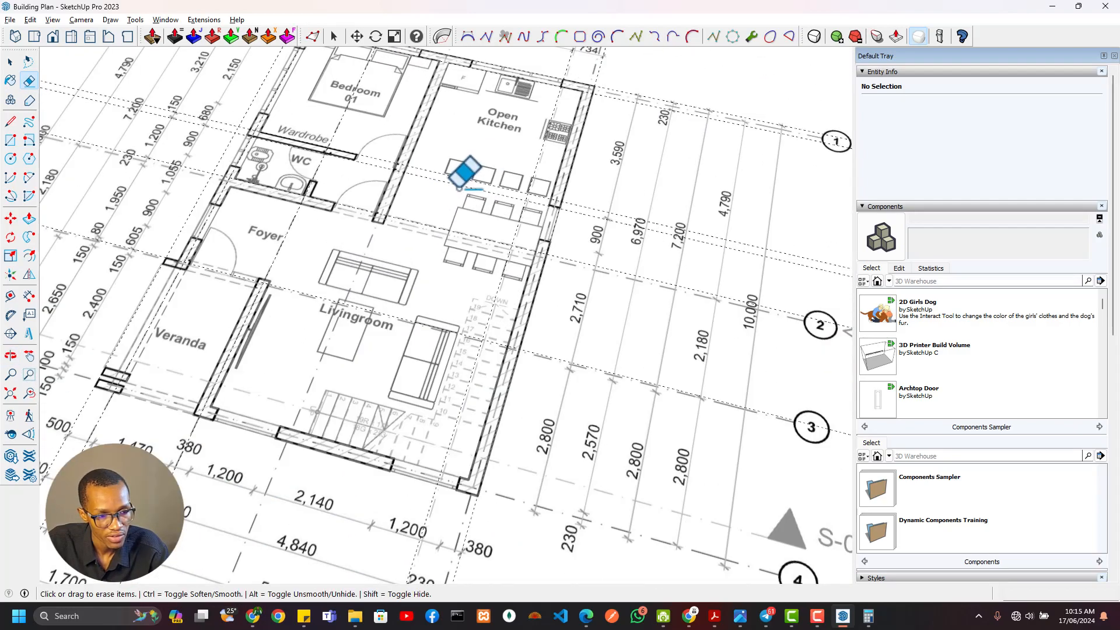
{"action": "mouse_move", "coordinate": [461, 192]}
{"action": "middle_mouse_down"}
{"action": "mouse_move", "coordinate": [471, 206]}
{"action": "mouse_move", "coordinate": [584, 184]}
{"action": "mouse_move", "coordinate": [591, 192]}
{"action": "middle_mouse_up"}
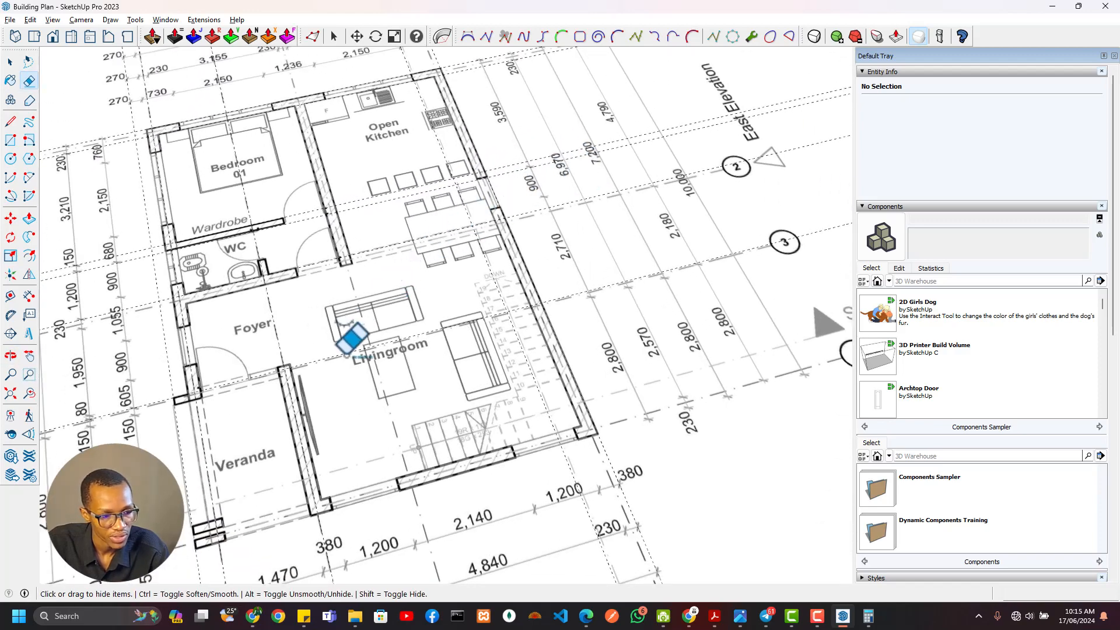
{"action": "scroll", "coordinate": [388, 350], "scroll_direction": "down", "scroll_amount": 3}
{"action": "middle_click_drag", "start_coordinate": [414, 347], "coordinate": [518, 324], "text": "shift"}
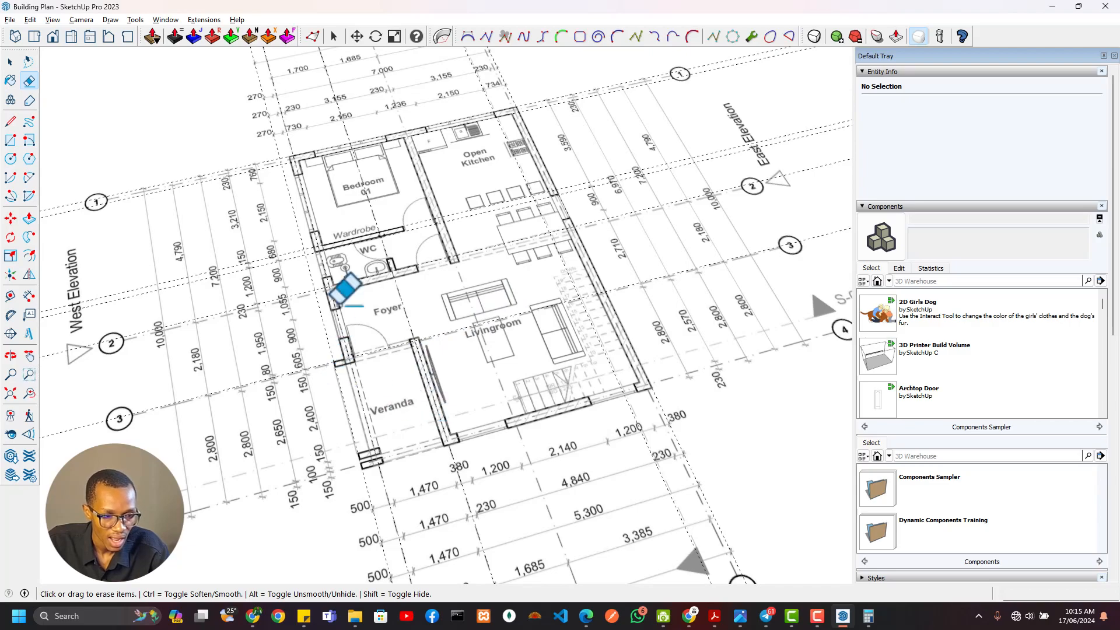
{"action": "scroll", "coordinate": [412, 342], "scroll_direction": "down", "scroll_amount": 5}
{"action": "scroll", "coordinate": [407, 325], "scroll_direction": "up", "scroll_amount": 10}
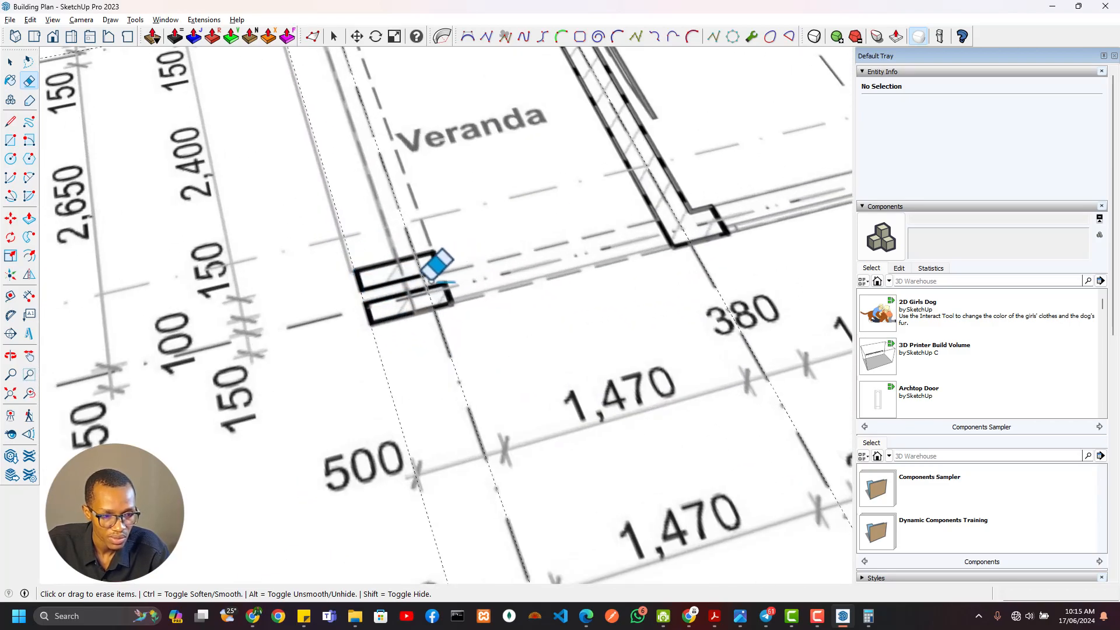
Compare the traced Veranda corner with the ground floor plan image, examining the two small corner columns and their dimensions
{"action": "scroll", "coordinate": [513, 336], "scroll_direction": "down", "scroll_amount": 8}
{"action": "middle_click_drag", "start_coordinate": [630, 397], "coordinate": [198, 181], "text": "shift"}
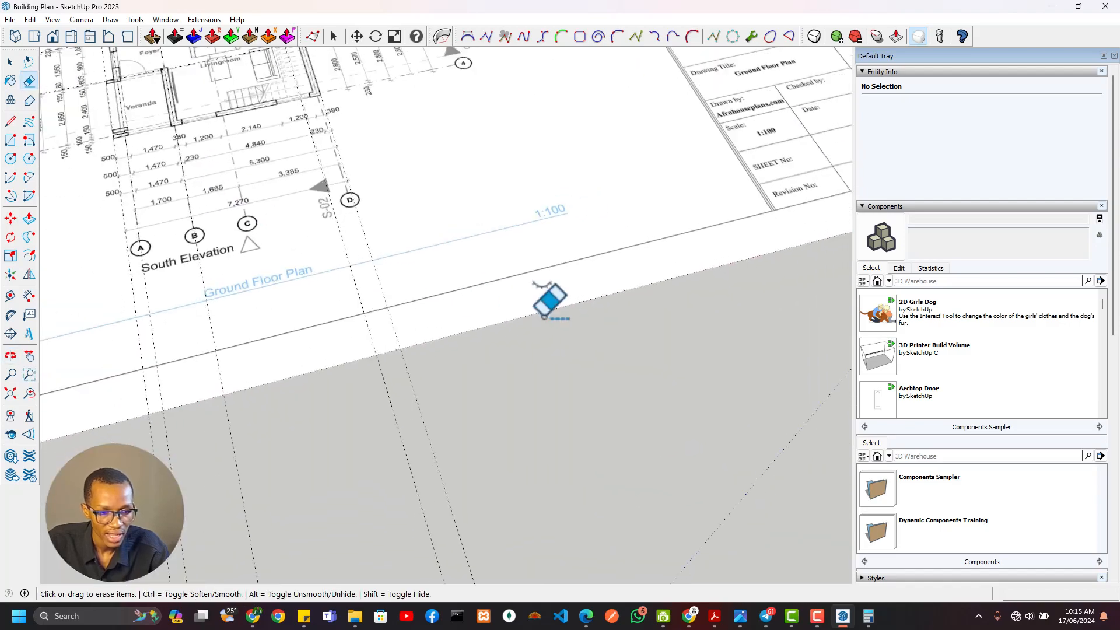
{"action": "scroll", "coordinate": [542, 317], "scroll_direction": "down", "scroll_amount": 2}
{"action": "middle_click_drag", "start_coordinate": [540, 317], "coordinate": [168, 324], "text": "shift"}
{"action": "scroll", "coordinate": [501, 199], "scroll_direction": "up", "scroll_amount": 8}
{"action": "scroll", "coordinate": [555, 405], "scroll_direction": "down", "scroll_amount": 2}
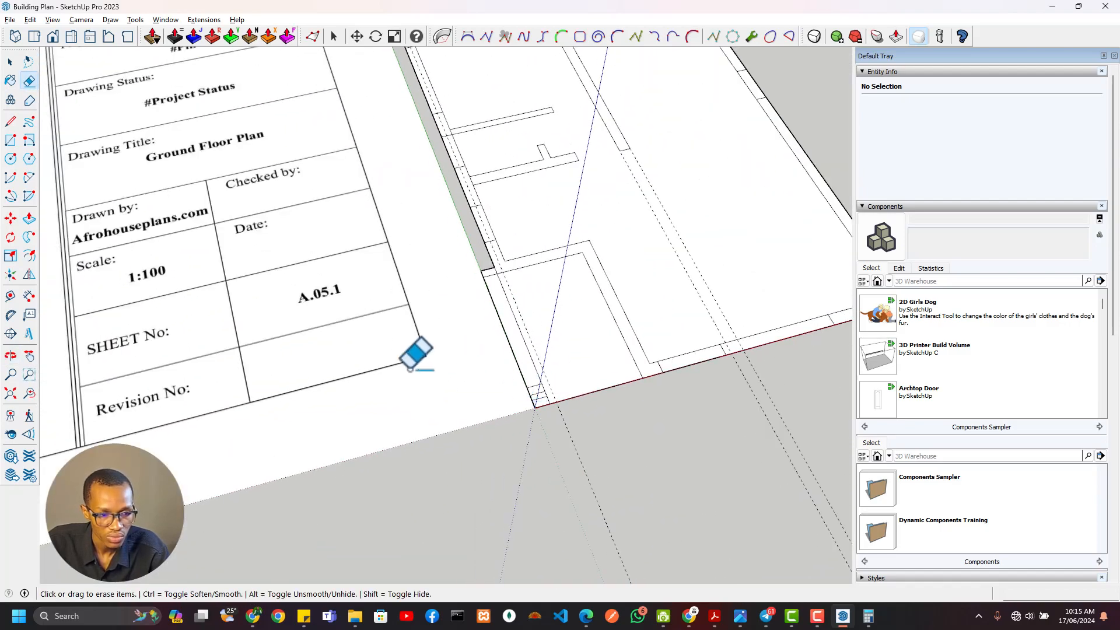
{"action": "scroll", "coordinate": [410, 369], "scroll_direction": "down", "scroll_amount": 3}
{"action": "middle_click_drag", "start_coordinate": [292, 370], "coordinate": [894, 447], "text": "shift"}
{"action": "middle_click_drag", "start_coordinate": [388, 300], "coordinate": [513, 292], "text": "shift"}
{"action": "scroll", "coordinate": [333, 359], "scroll_direction": "up", "scroll_amount": 4}
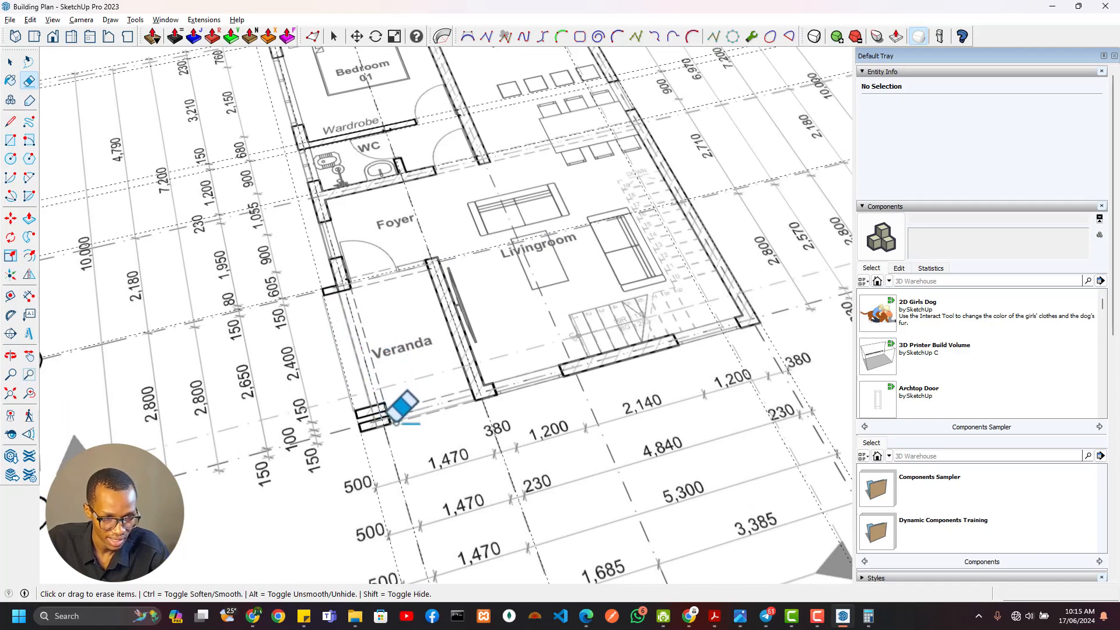
{"action": "scroll", "coordinate": [402, 420], "scroll_direction": "down", "scroll_amount": 3}
{"action": "scroll", "coordinate": [235, 300], "scroll_direction": "down", "scroll_amount": 3}
{"action": "scroll", "coordinate": [597, 305], "scroll_direction": "up", "scroll_amount": 5}
{"action": "scroll", "coordinate": [572, 400], "scroll_direction": "up", "scroll_amount": 3}
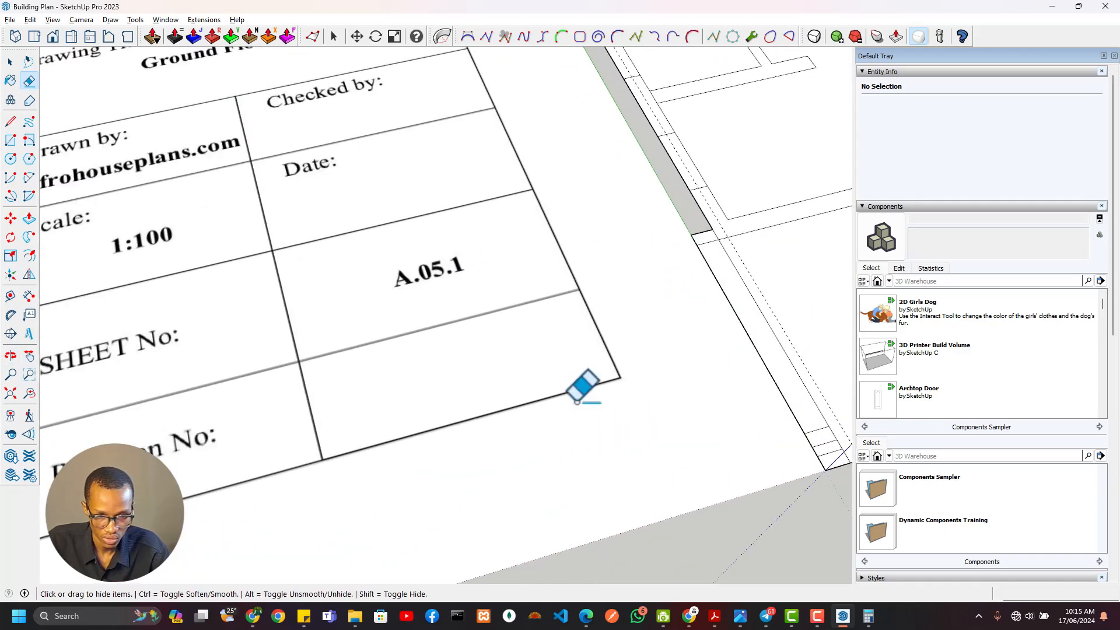
Draw a 400 × 385 mm rectangle over the Veranda corner columns, from the outer wall edge to the vertical guide
{"action": "scroll", "coordinate": [469, 390], "scroll_direction": "up", "scroll_amount": 4}
{"action": "scroll", "coordinate": [468, 388], "scroll_direction": "up", "scroll_amount": 1}
{"action": "key", "text": "r"}
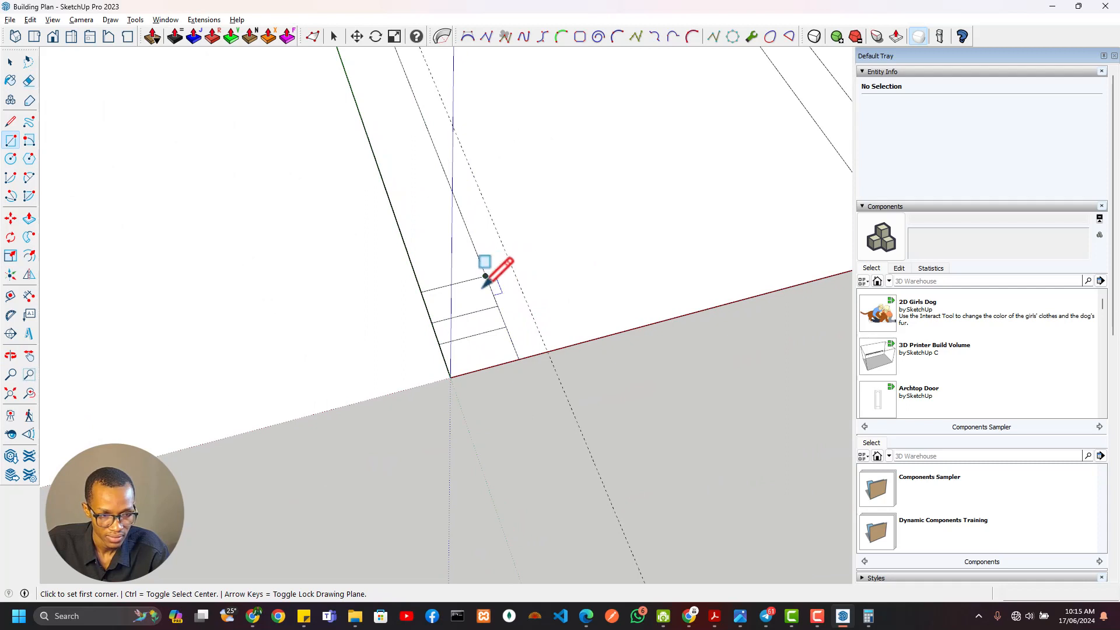
{"action": "left_click", "coordinate": [422, 293]}
{"action": "left_click", "coordinate": [549, 352]}
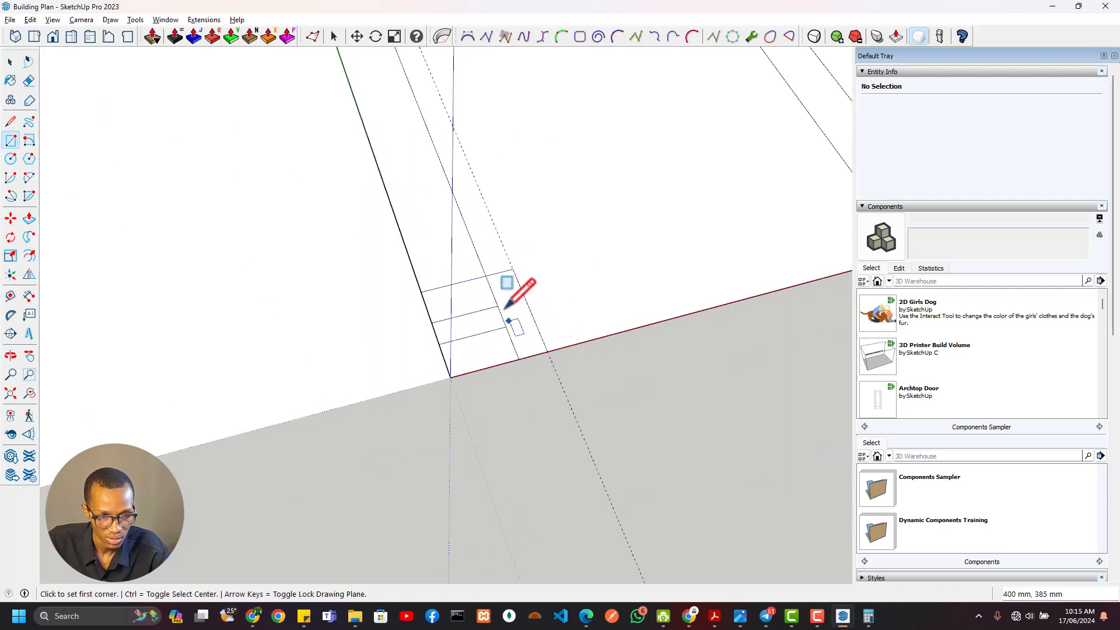
Add a guide along the gap's south edge and draw a rectangle extending the gap between the two Veranda columns to the vertical guide
{"action": "left_click", "coordinate": [496, 305]}
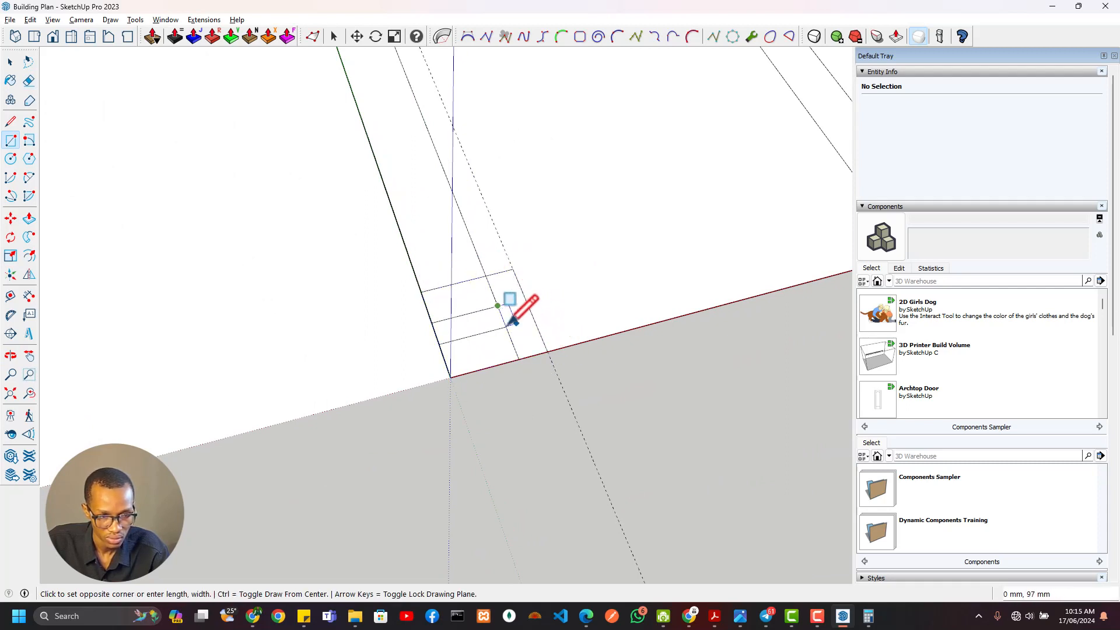
{"action": "key", "text": "t"}
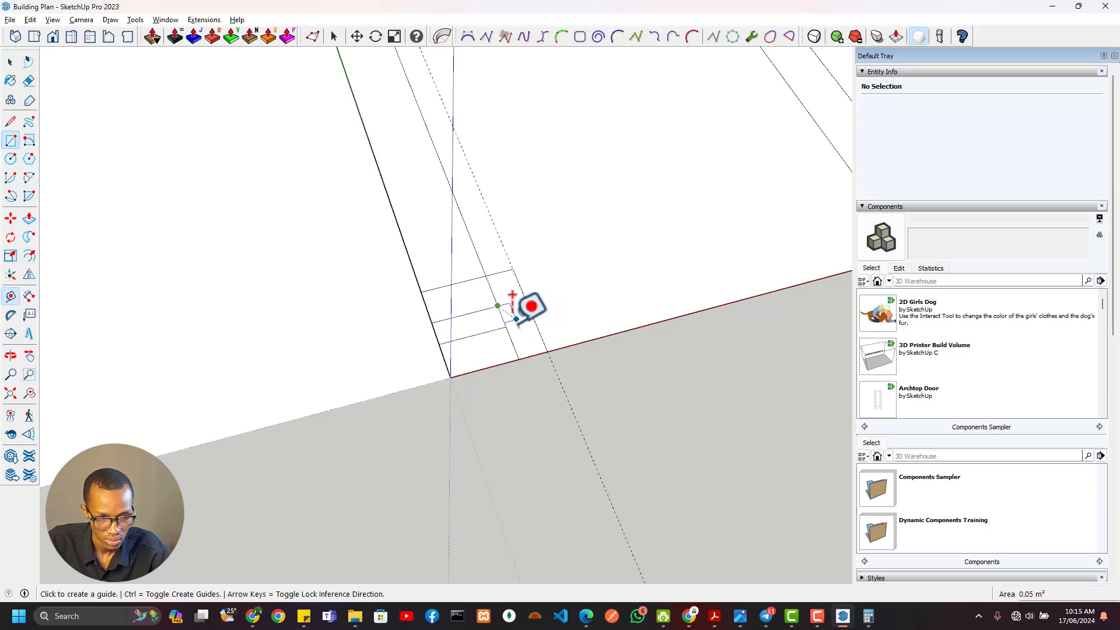
{"action": "double_click", "coordinate": [505, 327]}
{"action": "key", "text": "r"}
{"action": "left_click", "coordinate": [534, 320]}
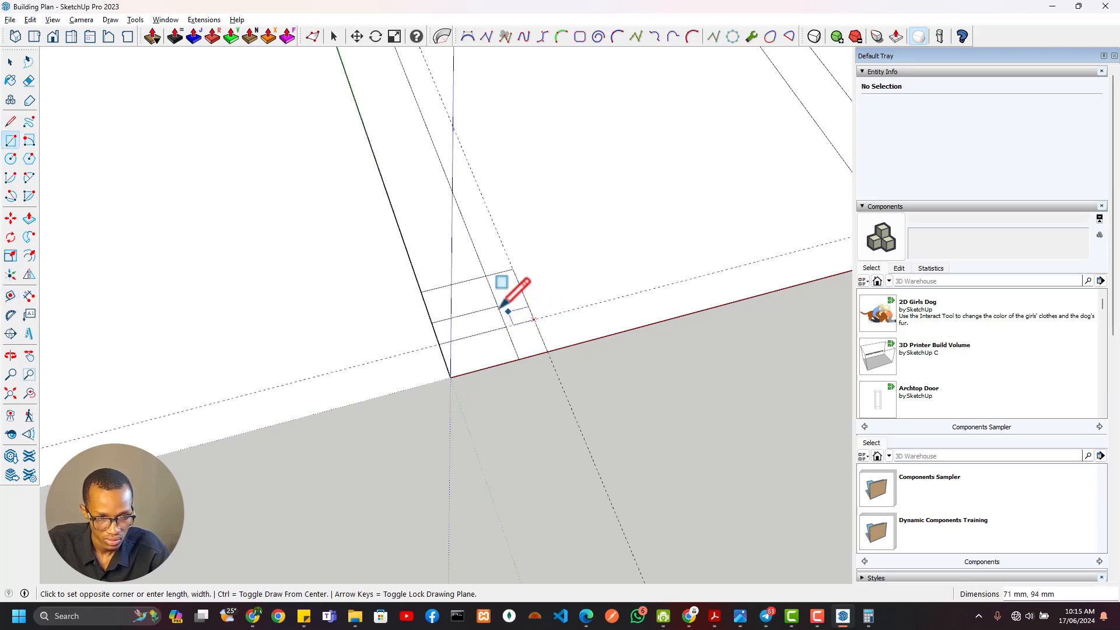
{"action": "left_click", "coordinate": [498, 307]}
Erase the edges closing the gap between the two Veranda columns, and undo the excess erasure
{"action": "key", "text": "e"}
{"action": "mouse_move", "coordinate": [543, 296]}
{"action": "left_mouse_down"}
{"action": "mouse_move", "coordinate": [450, 317]}
{"action": "mouse_move", "coordinate": [434, 335]}
{"action": "left_mouse_up"}
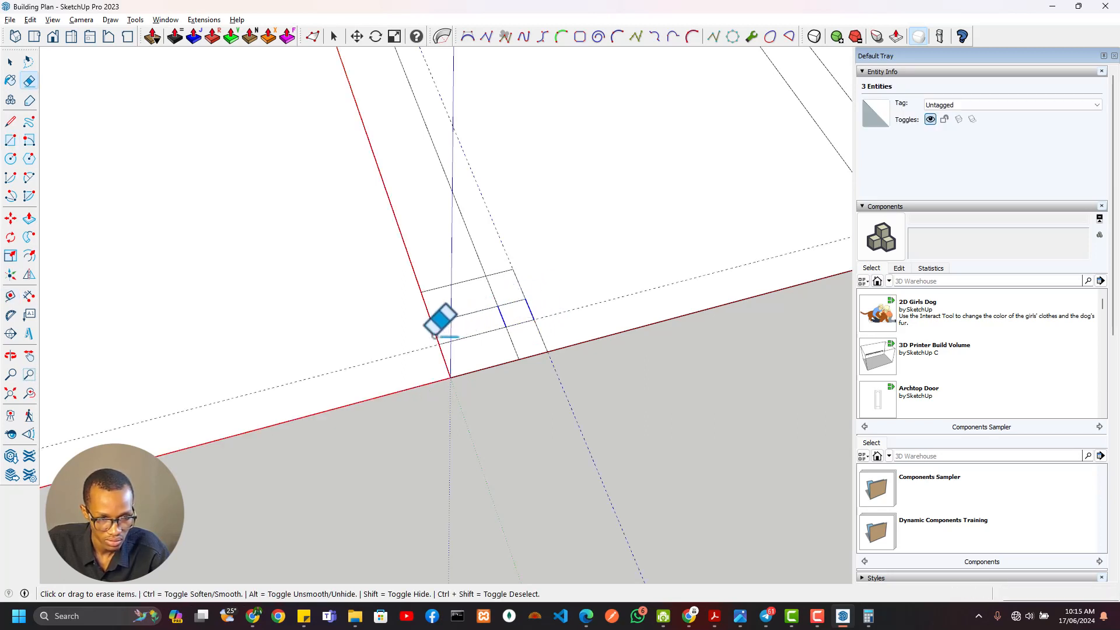
{"action": "key", "text": "ctrl+z"}
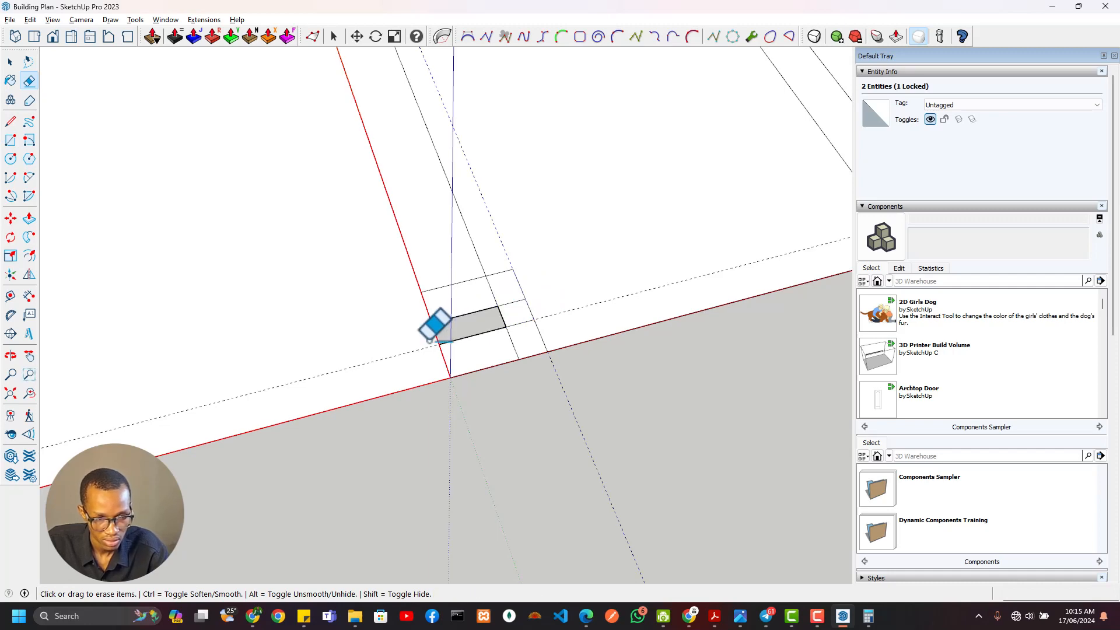
{"action": "scroll", "coordinate": [535, 308], "scroll_direction": "up", "scroll_amount": 5}
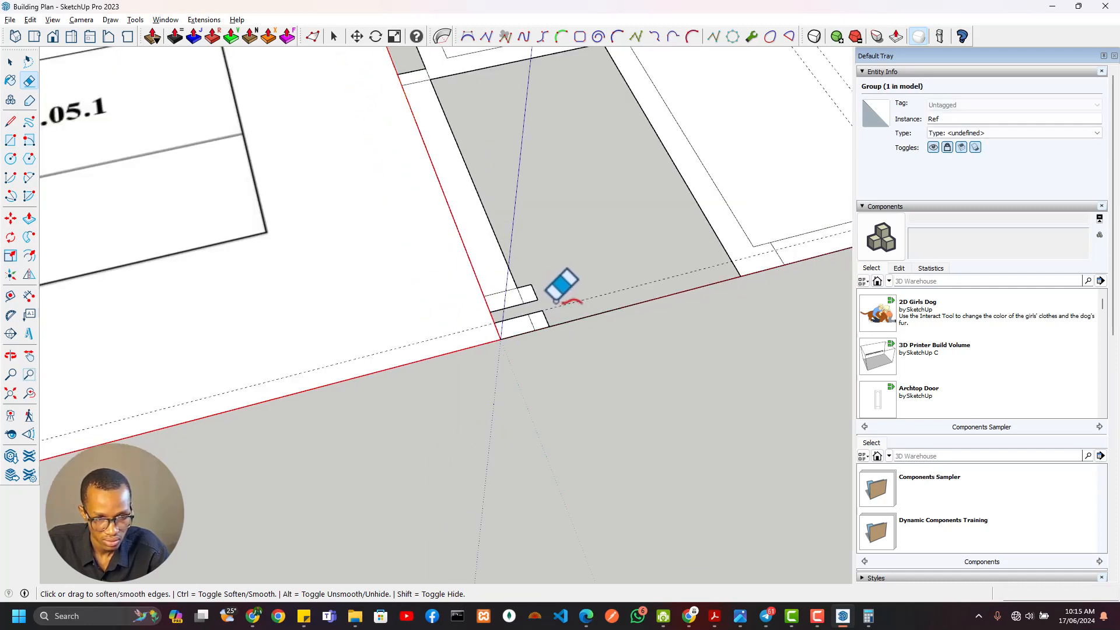
{"action": "middle_click_drag", "start_coordinate": [590, 236], "coordinate": [402, 250]}
{"action": "key", "text": "ctrl+z"}
Soften the dividing edges inside both Veranda corner columns and select the column faces to check that each is merged
{"action": "scroll", "coordinate": [505, 335], "scroll_direction": "up", "scroll_amount": 6}
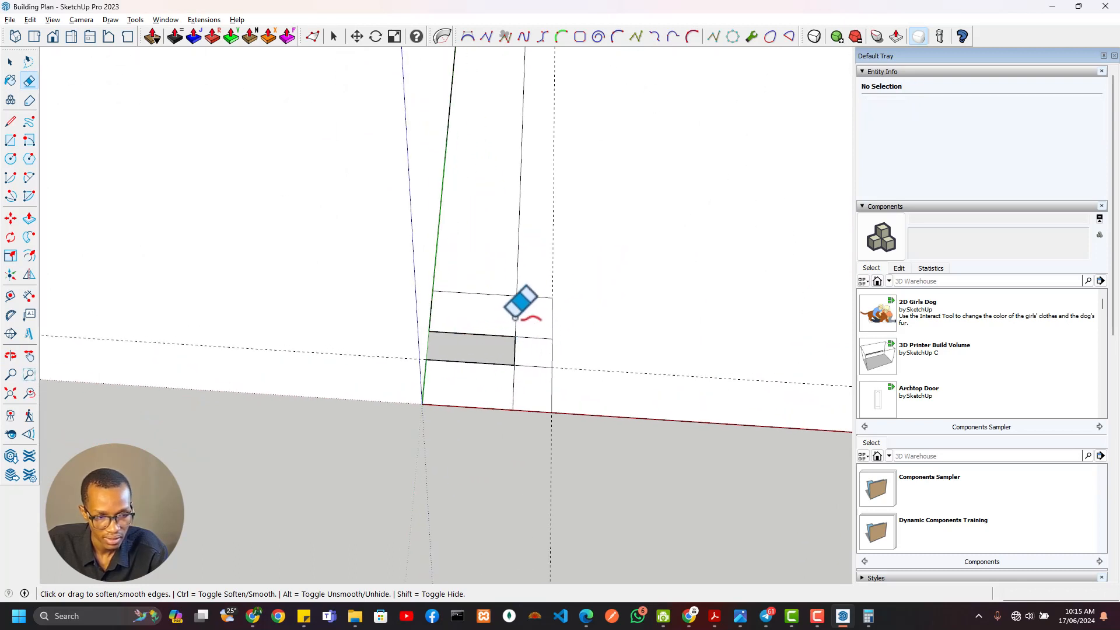
{"action": "left_click", "coordinate": [515, 318]}
{"action": "left_click", "coordinate": [514, 385]}
{"action": "scroll", "coordinate": [536, 369], "scroll_direction": "down", "scroll_amount": 3}
{"action": "key", "text": "space"}
{"action": "left_click", "coordinate": [531, 343]}
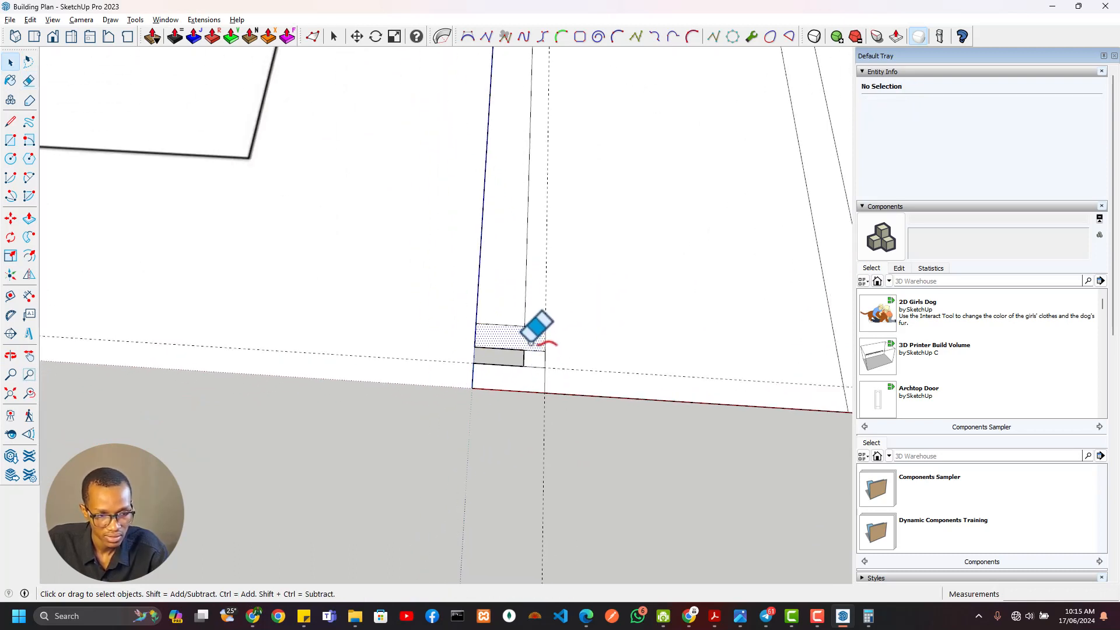
{"action": "left_click", "coordinate": [501, 325]}
{"action": "scroll", "coordinate": [517, 344], "scroll_direction": "down", "scroll_amount": 2}
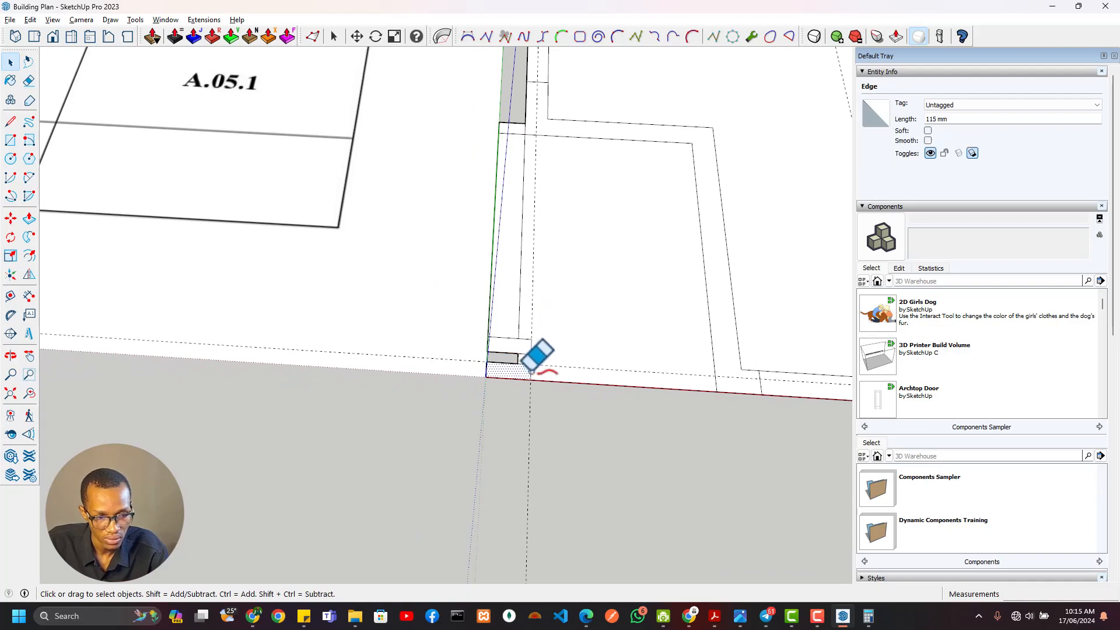
{"action": "left_click", "coordinate": [561, 405]}
Group all the connected traced floor plan geometry and name the group Ground Floor
{"action": "scroll", "coordinate": [549, 337], "scroll_direction": "down", "scroll_amount": 5}
{"action": "middle_click_drag", "start_coordinate": [589, 313], "coordinate": [453, 275], "text": "shift"}
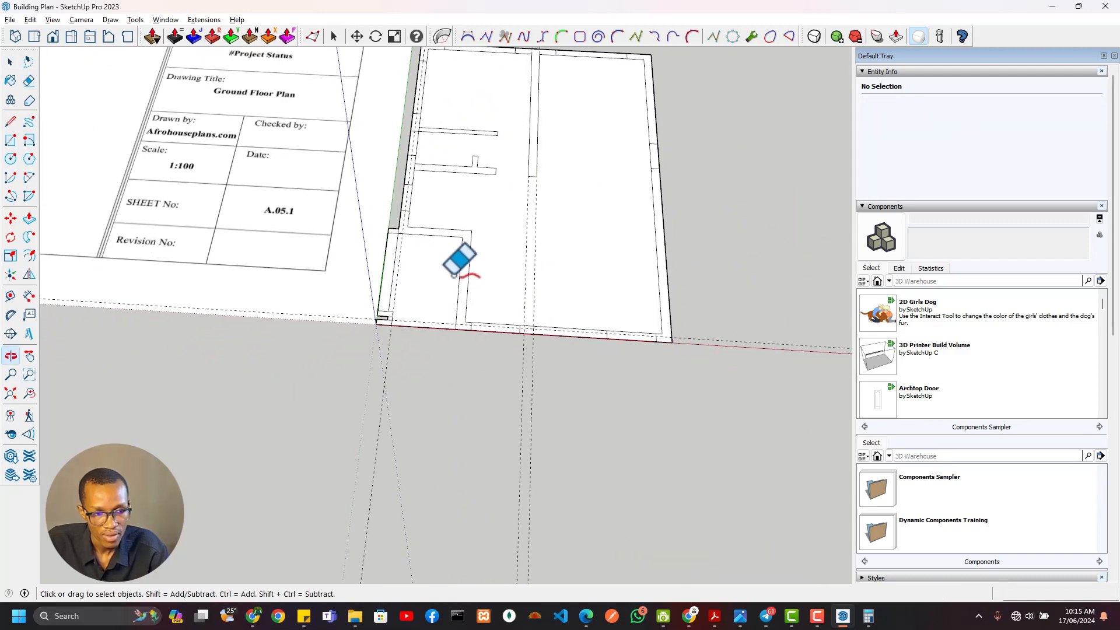
{"action": "scroll", "coordinate": [405, 215], "scroll_direction": "up", "scroll_amount": 3}
{"action": "scroll", "coordinate": [442, 275], "scroll_direction": "down", "scroll_amount": 5}
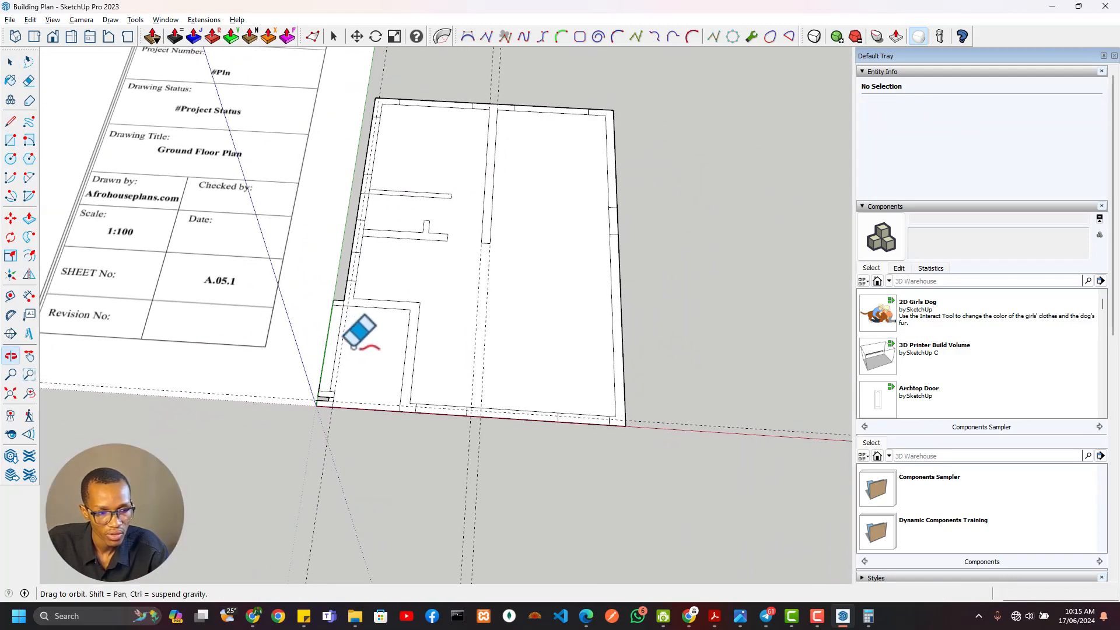
{"action": "middle_click_drag", "start_coordinate": [353, 347], "coordinate": [425, 376], "text": "shift"}
{"action": "scroll", "coordinate": [428, 367], "scroll_direction": "down", "scroll_amount": 3}
{"action": "scroll", "coordinate": [519, 309], "scroll_direction": "up", "scroll_amount": 3}
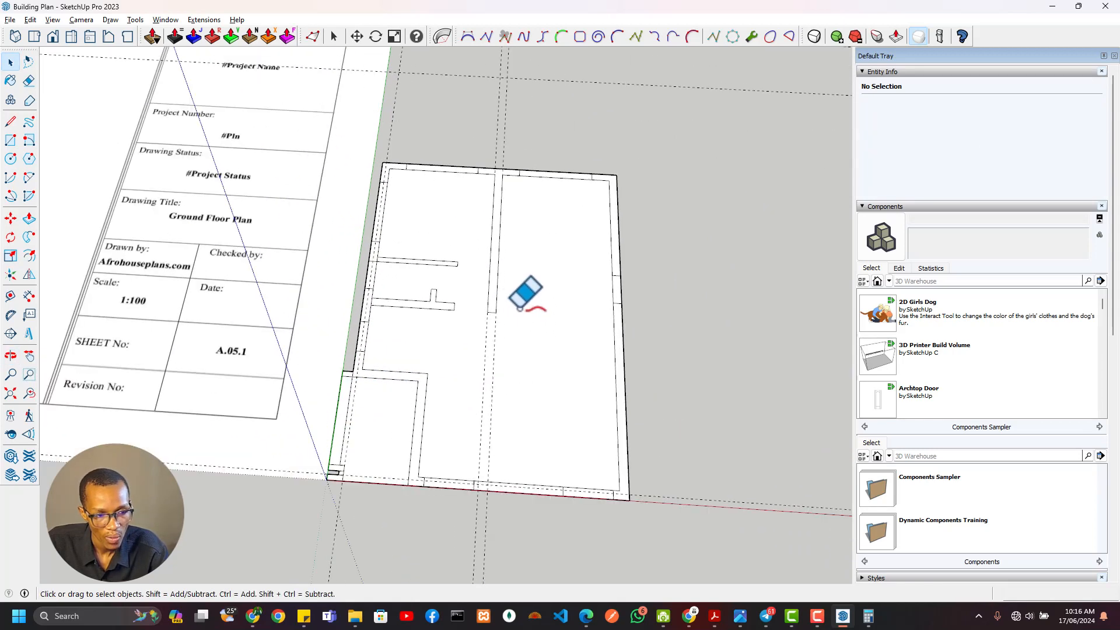
{"action": "scroll", "coordinate": [519, 307], "scroll_direction": "down", "scroll_amount": 2}
{"action": "triple_click", "coordinate": [527, 312]}
{"action": "right_click", "coordinate": [532, 321]}
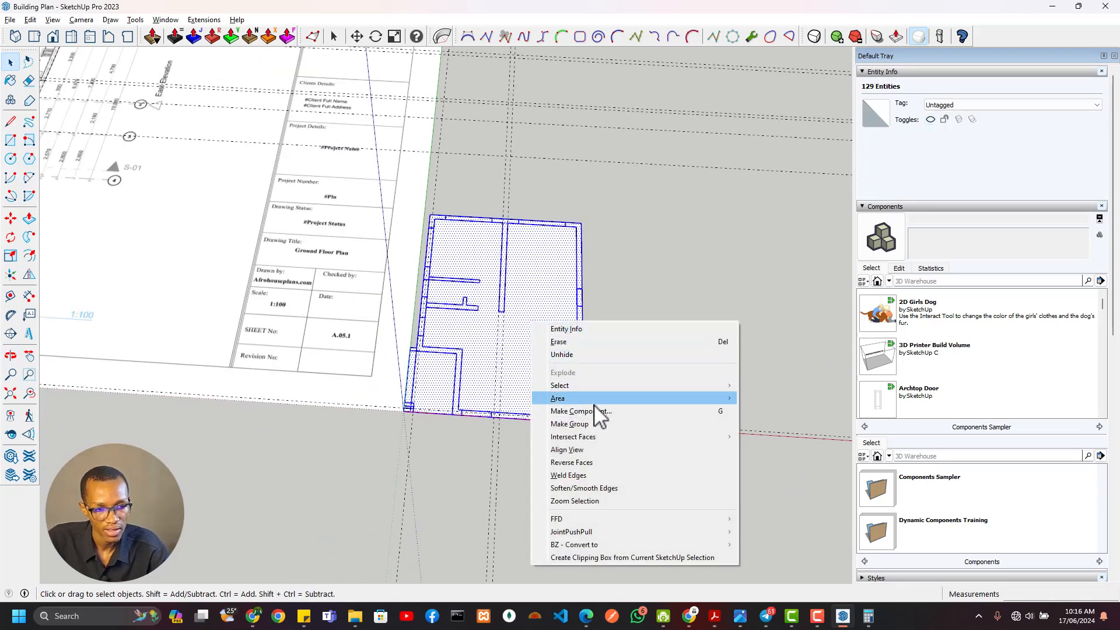
{"action": "left_click", "coordinate": [593, 423]}
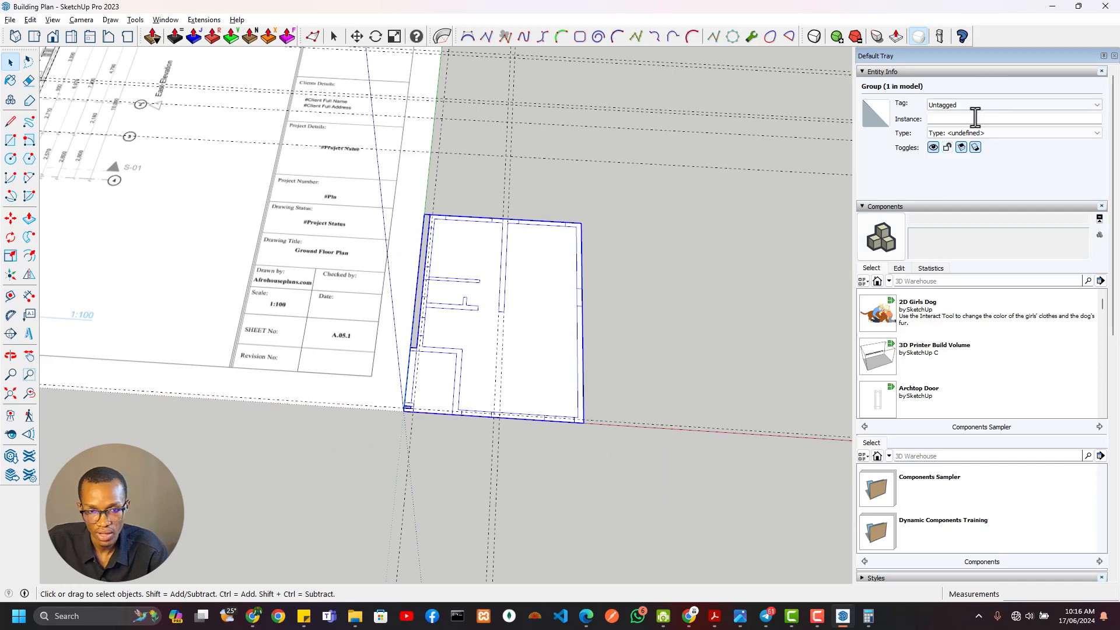
{"action": "type", "text": "Ground Floor"}
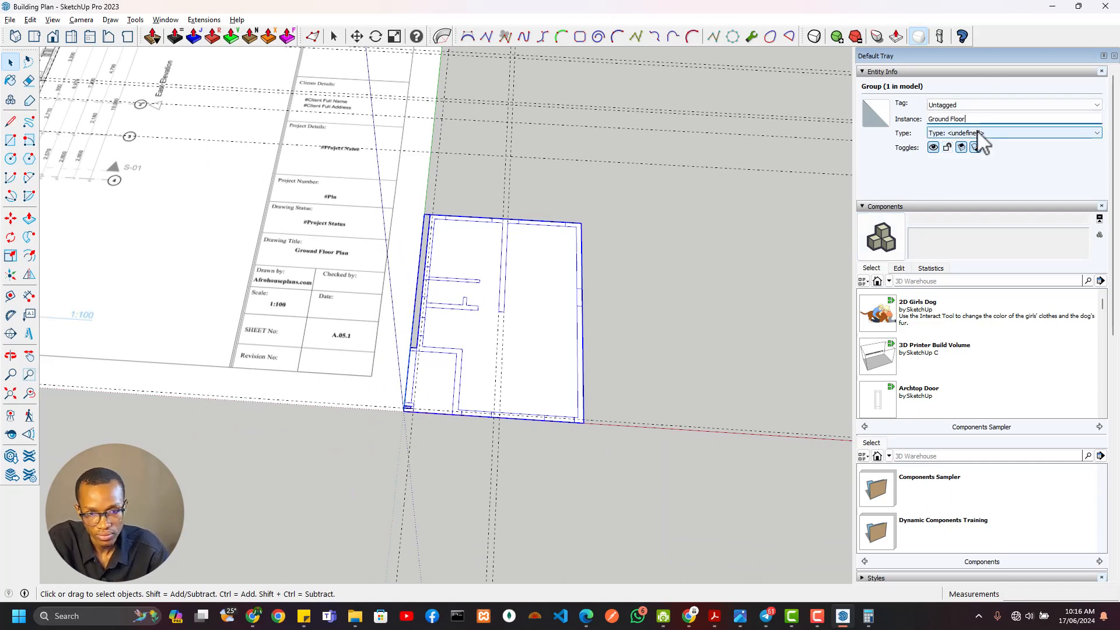
{"action": "left_click", "coordinate": [705, 379]}
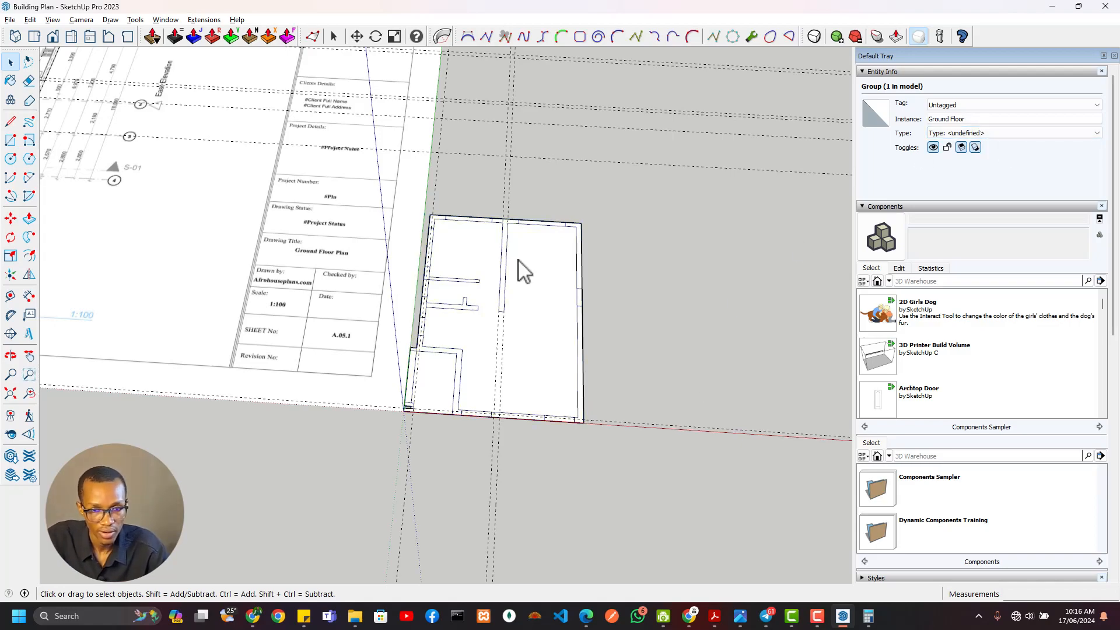
Examine the Ground Floor group beside the reference sheet, looking over the plan image's layout and dimensions
{"action": "scroll", "coordinate": [393, 262], "scroll_direction": "down", "scroll_amount": 4}
{"action": "scroll", "coordinate": [397, 271], "scroll_direction": "up", "scroll_amount": 4}
{"action": "middle_click_drag", "start_coordinate": [397, 271], "coordinate": [524, 453]}
{"action": "scroll", "coordinate": [242, 351], "scroll_direction": "up", "scroll_amount": 2}
{"action": "scroll", "coordinate": [242, 350], "scroll_direction": "down", "scroll_amount": 2}
{"action": "scroll", "coordinate": [432, 350], "scroll_direction": "down", "scroll_amount": 2}
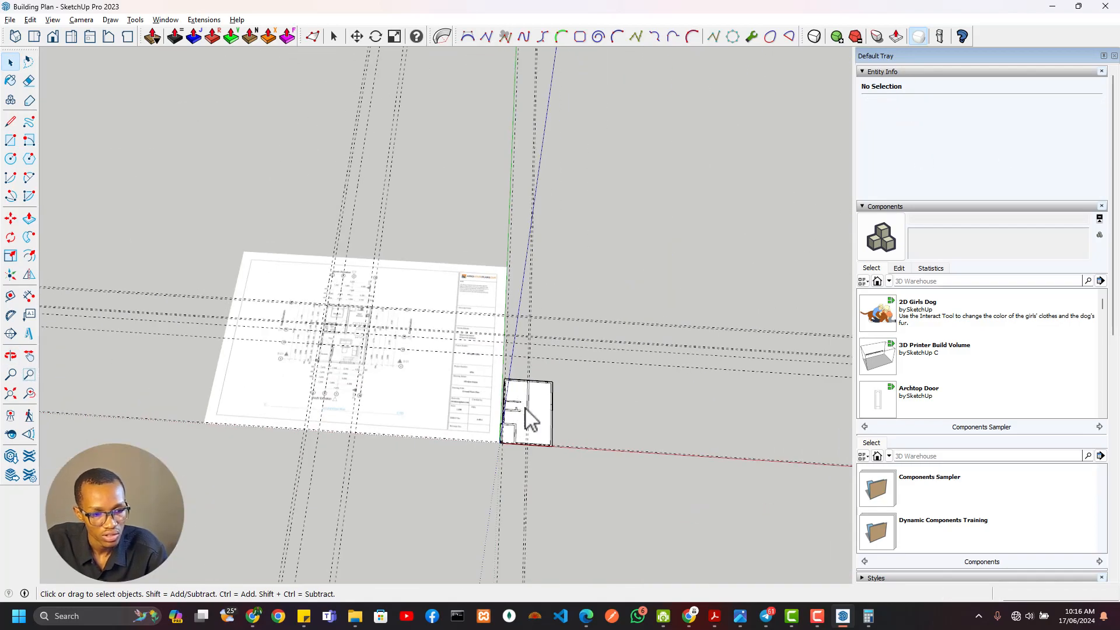
{"action": "scroll", "coordinate": [535, 429], "scroll_direction": "up", "scroll_amount": 5}
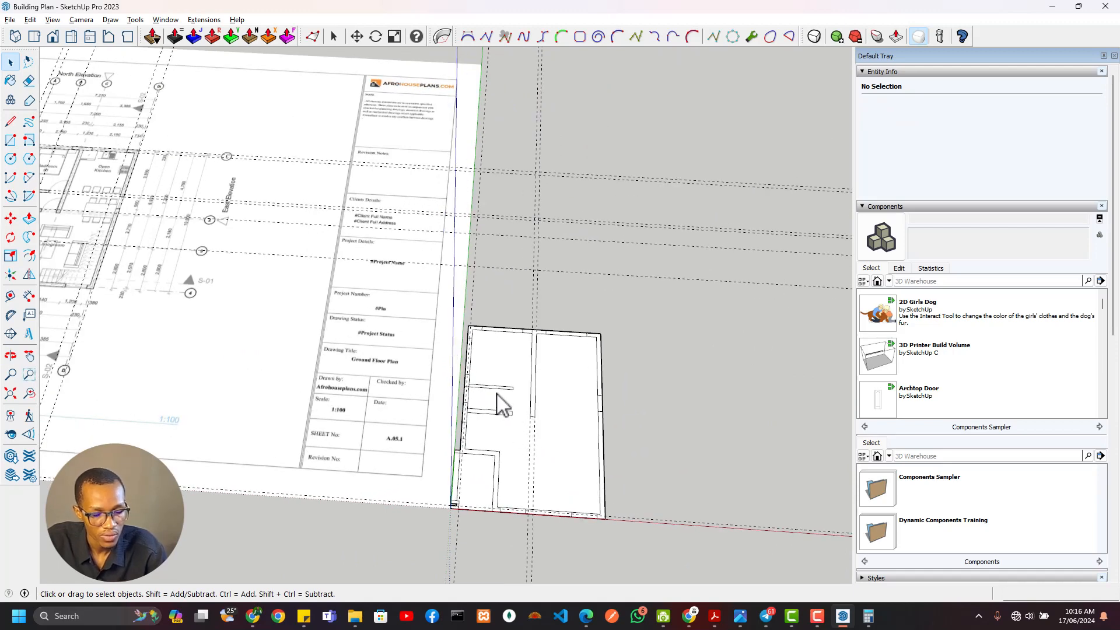
{"action": "scroll", "coordinate": [165, 309], "scroll_direction": "down", "scroll_amount": 3}
{"action": "middle_click_drag", "start_coordinate": [165, 309], "coordinate": [383, 328]}
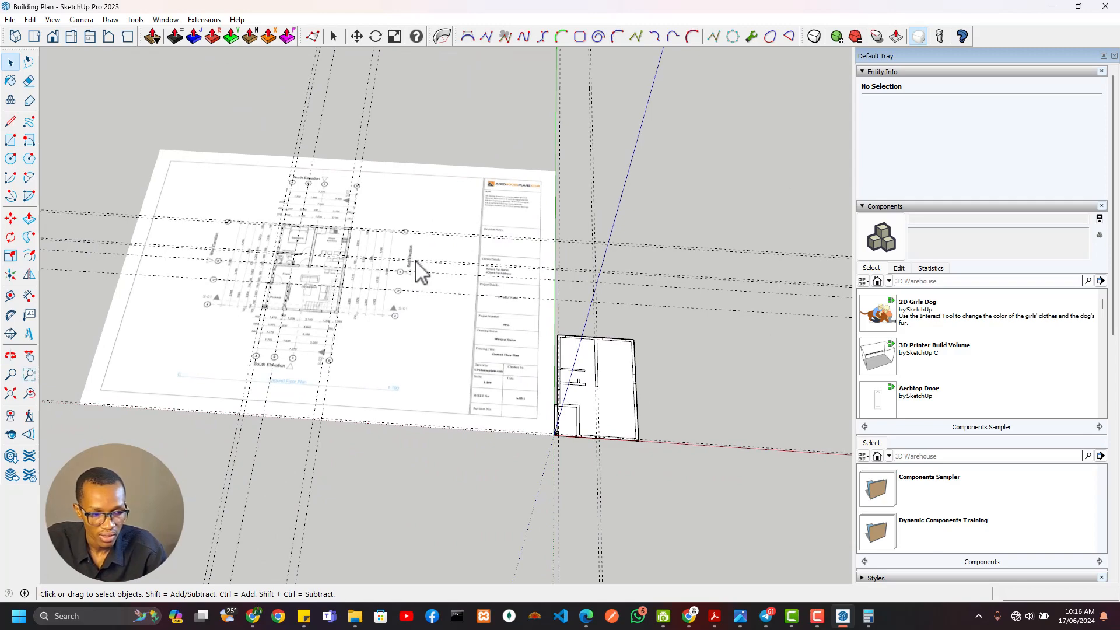
{"action": "scroll", "coordinate": [255, 261], "scroll_direction": "up", "scroll_amount": 4}
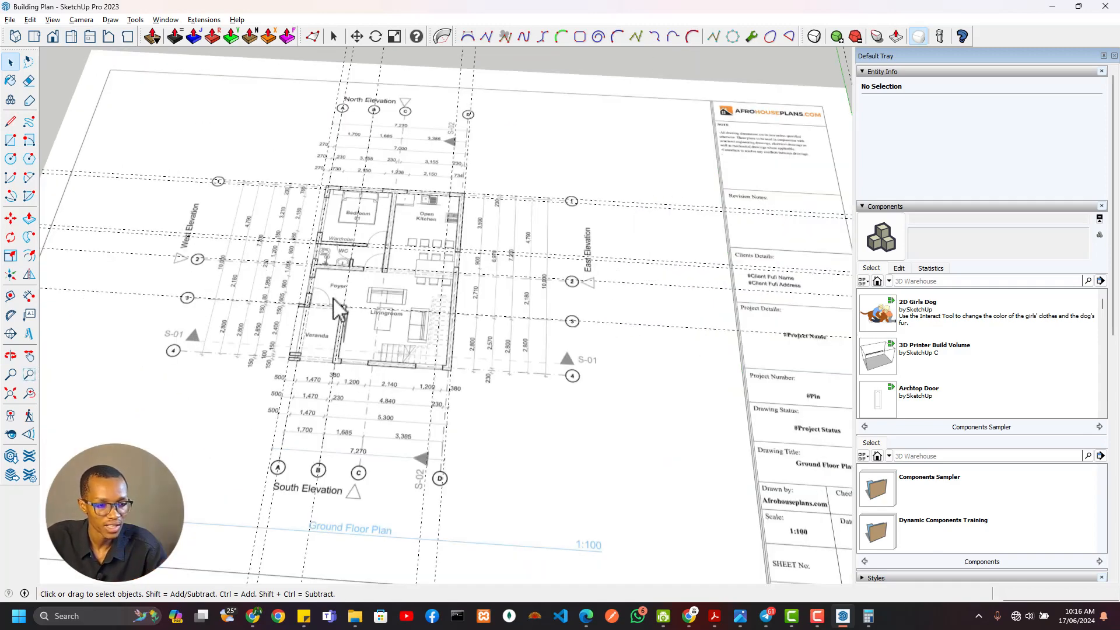
{"action": "scroll", "coordinate": [341, 297], "scroll_direction": "down", "scroll_amount": 5}
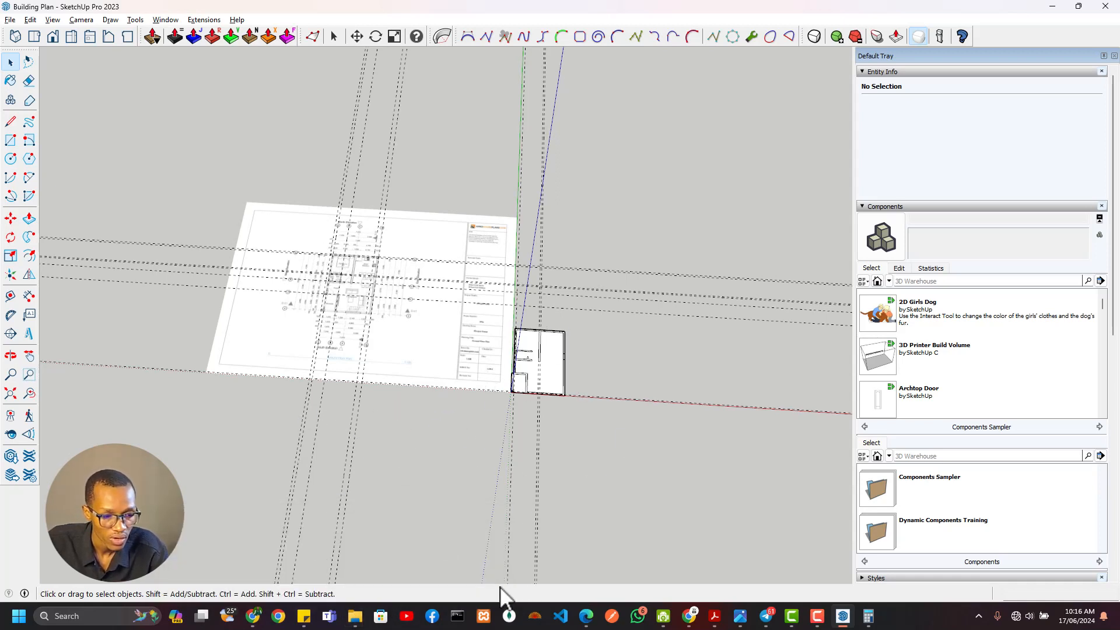
Switch to File Explorer and insert the image A.03 Architectural Drawings-images-1 from the smallpdf-convert folder into the SketchUp model
{"action": "mouse_move", "coordinate": [350, 616]}
{"action": "left_click", "coordinate": [377, 506]}
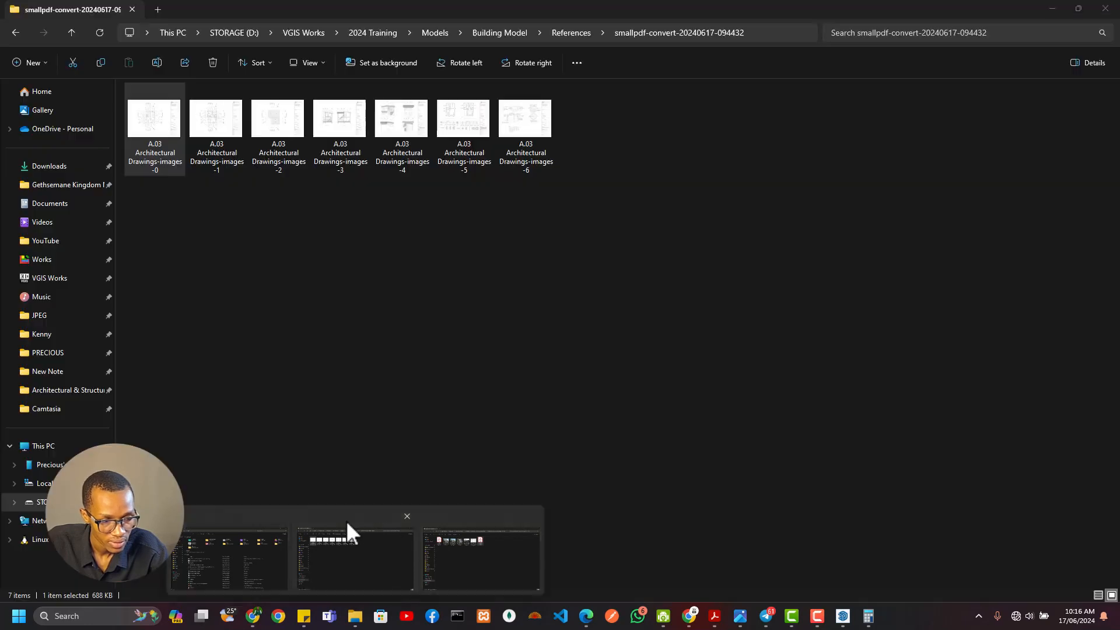
{"action": "mouse_move", "coordinate": [205, 130]}
{"action": "left_mouse_down"}
{"action": "mouse_move", "coordinate": [330, 257]}
{"action": "mouse_move", "coordinate": [493, 295]}
{"action": "mouse_move", "coordinate": [425, 327]}
{"action": "mouse_move", "coordinate": [320, 343]}
{"action": "mouse_move", "coordinate": [495, 393]}
{"action": "left_mouse_up"}
{"action": "key", "text": "alt+Tab"}
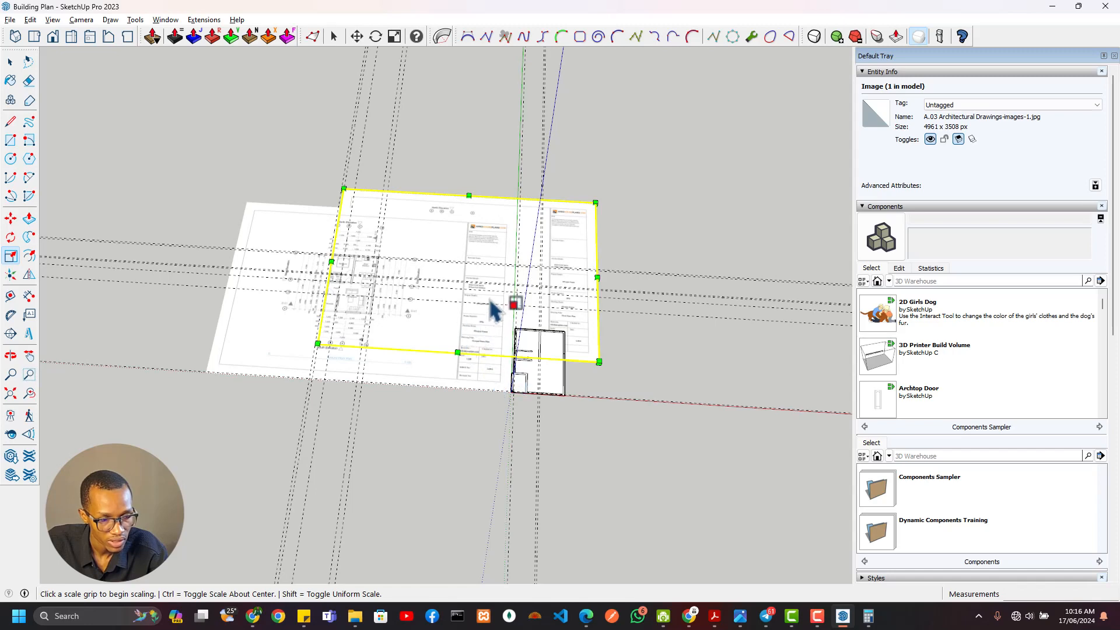
Move the inserted first floor plan image by its southwest corner onto the matching corner of the ground floor sheet
{"action": "key", "text": "m"}
{"action": "left_click", "coordinate": [318, 344]}
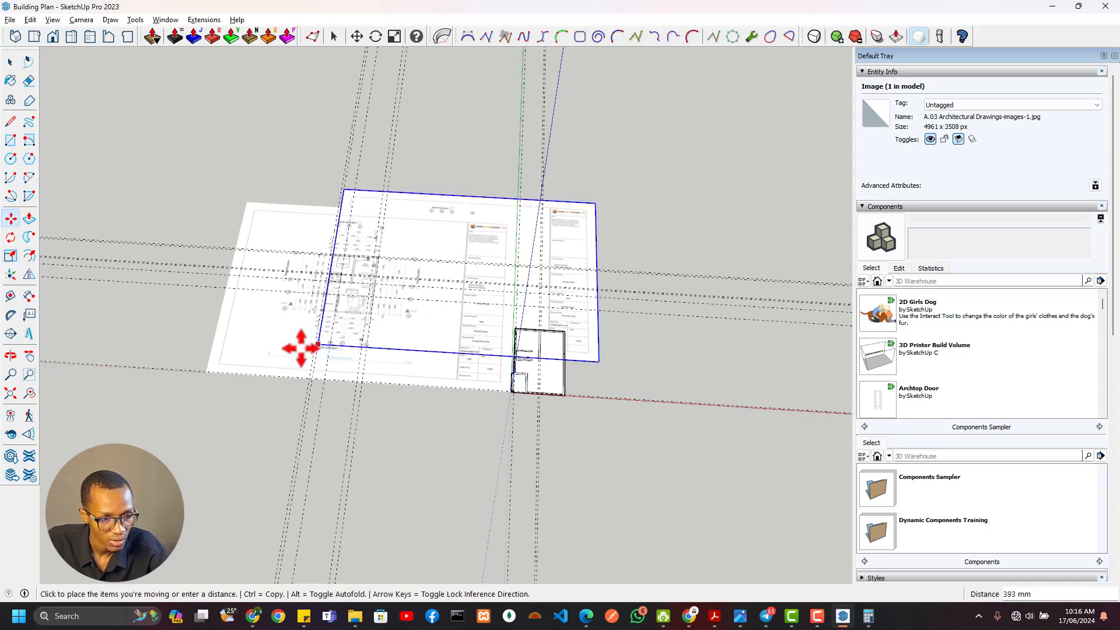
{"action": "left_click", "coordinate": [206, 371]}
Scale the first floor plan image uniformly from its corner until it matches the ground floor sheet's size
{"action": "scroll", "coordinate": [475, 238], "scroll_direction": "up", "scroll_amount": 5}
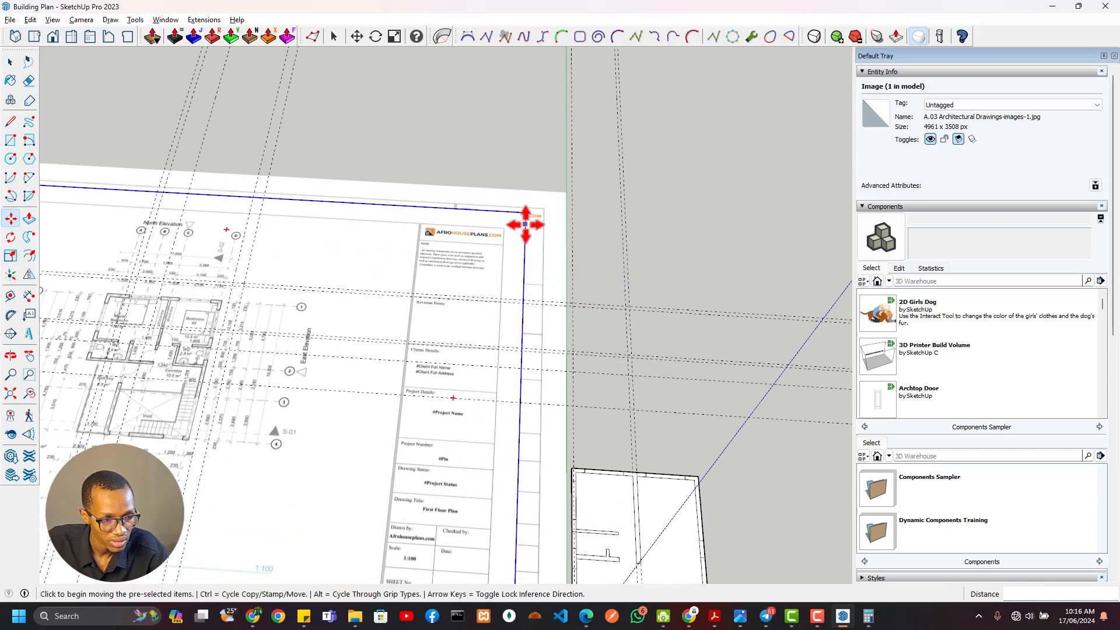
{"action": "scroll", "coordinate": [525, 225], "scroll_direction": "up", "scroll_amount": 2}
{"action": "key", "text": "s"}
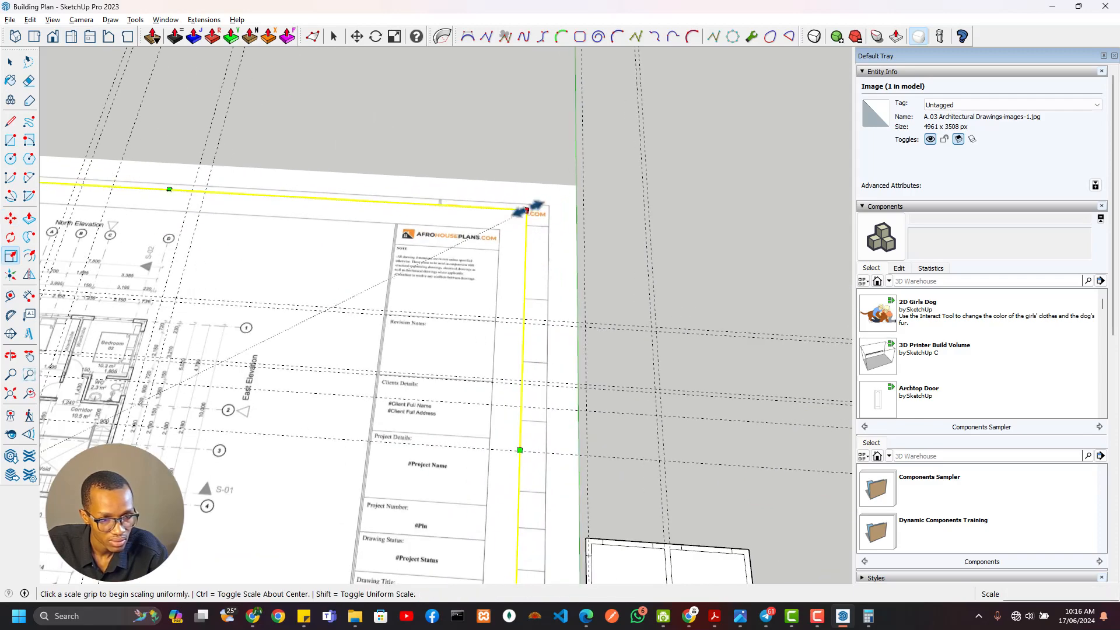
{"action": "left_click", "coordinate": [526, 208]}
{"action": "left_click", "coordinate": [579, 181]}
{"action": "scroll", "coordinate": [532, 257], "scroll_direction": "down", "scroll_amount": 5}
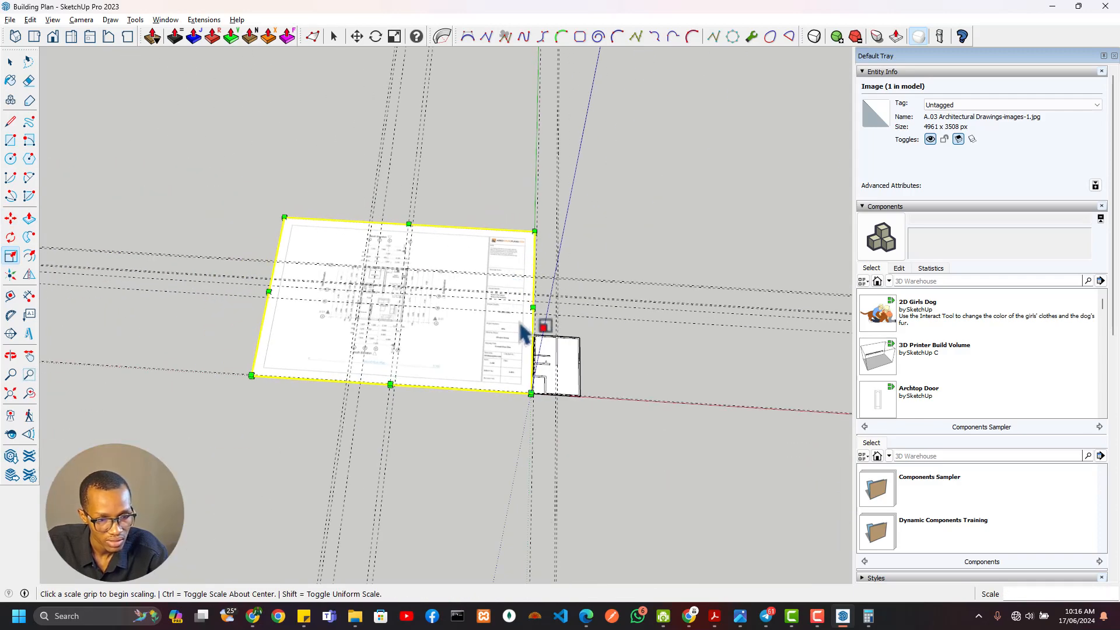
Make the first floor plan image a group, name it FF Ref and lock it
{"action": "right_click", "coordinate": [505, 274]}
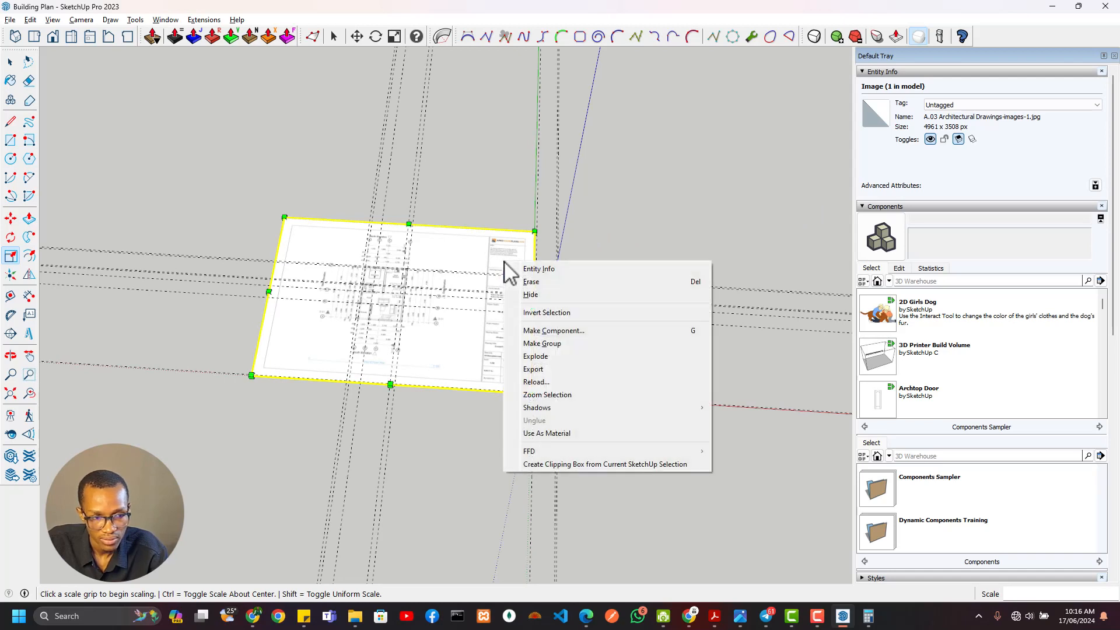
{"action": "left_click", "coordinate": [994, 162]}
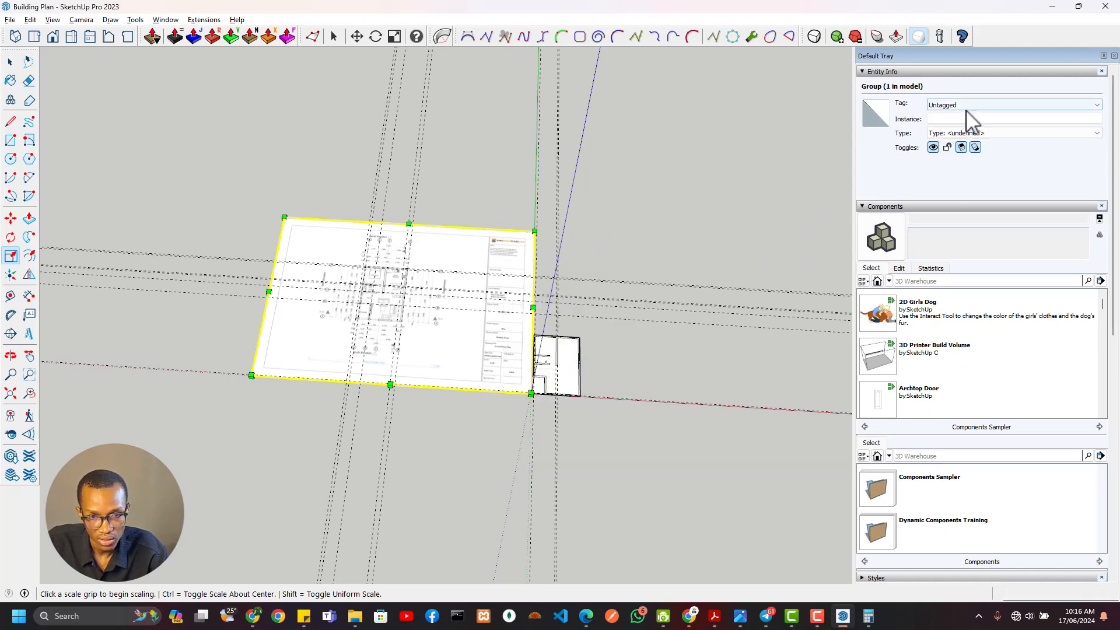
{"action": "left_click", "coordinate": [965, 120]}
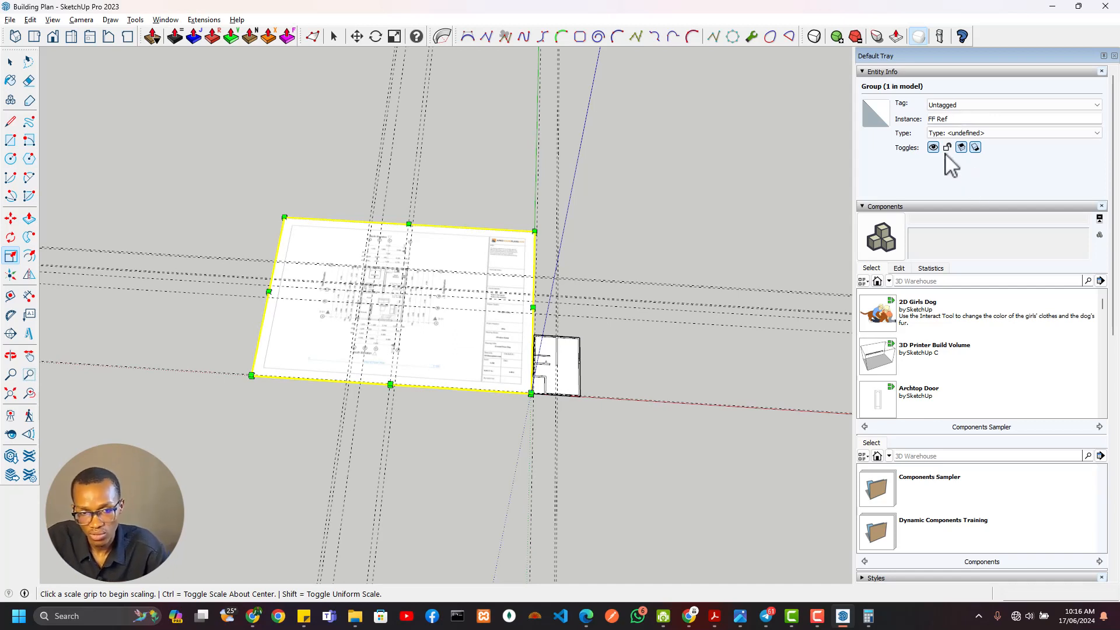
{"action": "left_click", "coordinate": [874, 206]}
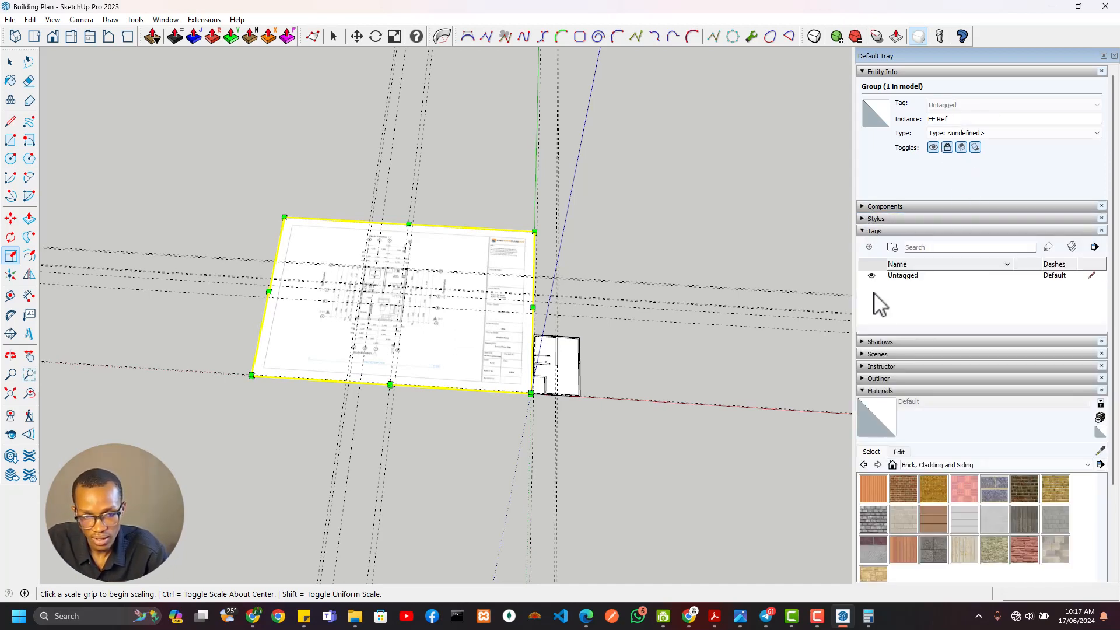
Open the Outliner to list the model's groups
{"action": "left_click", "coordinate": [869, 231]}
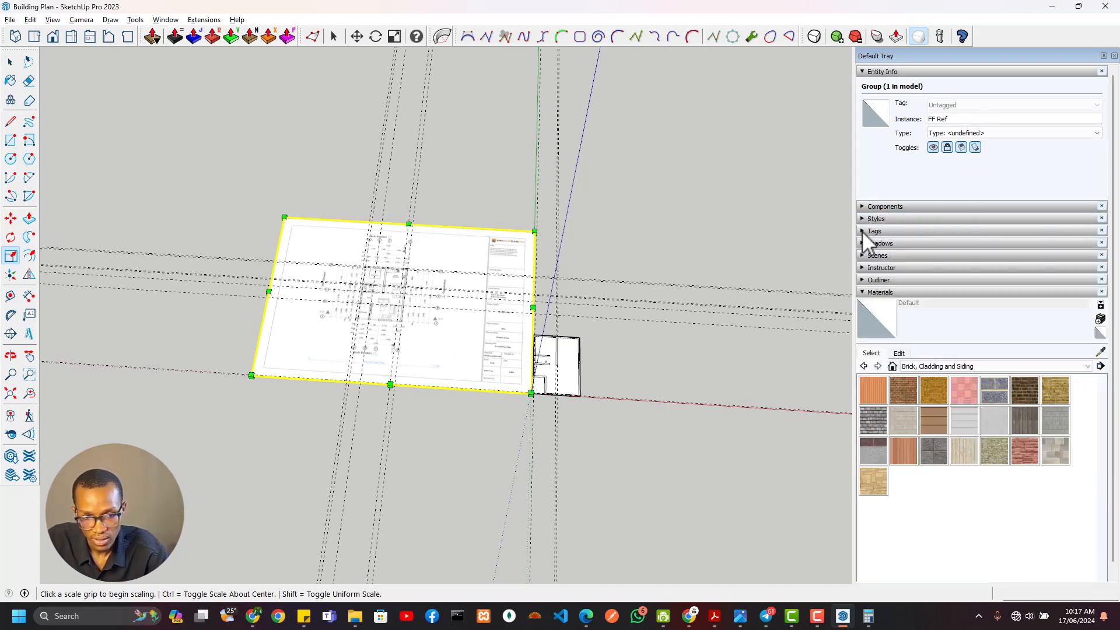
{"action": "left_click", "coordinate": [869, 292]}
{"action": "left_click", "coordinate": [866, 281]}
{"action": "left_click", "coordinate": [911, 355]}
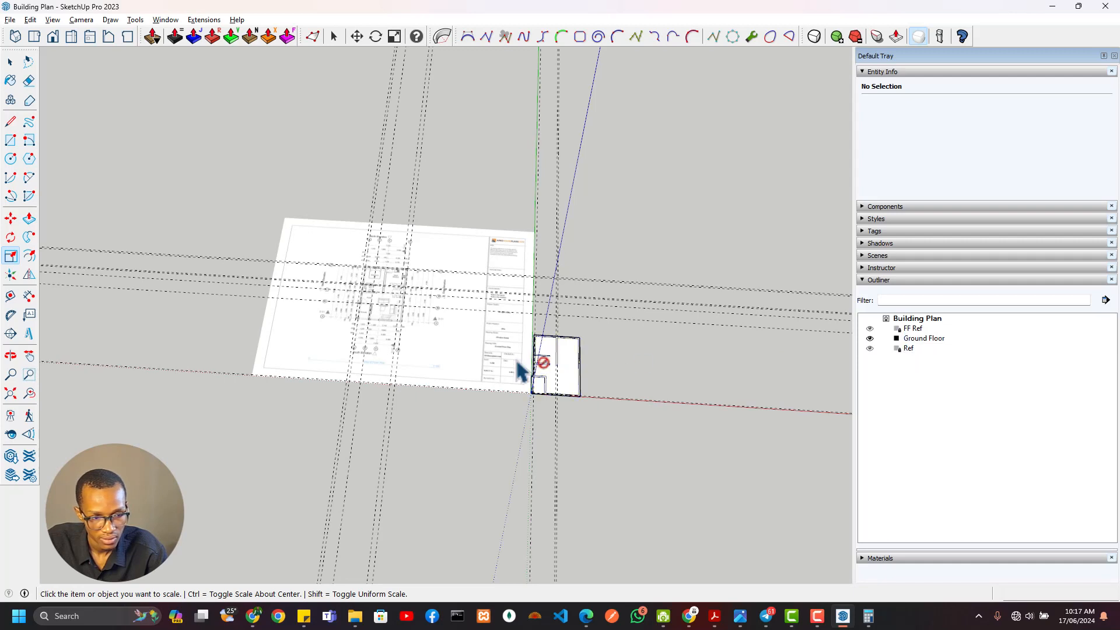
{"action": "double_click", "coordinate": [906, 349]}
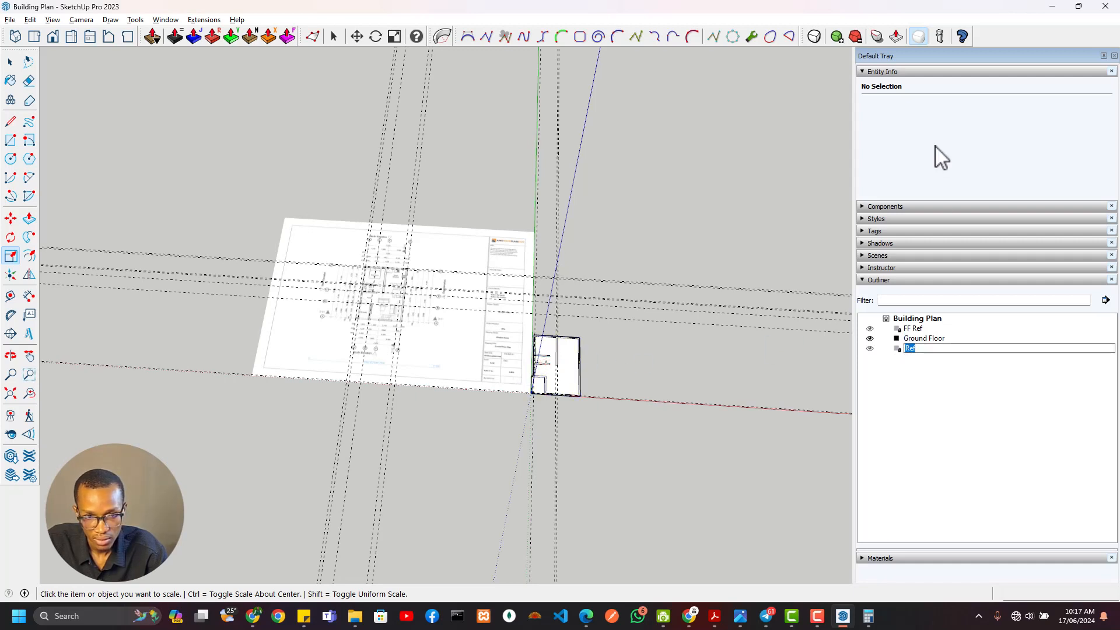
{"action": "double_click", "coordinate": [908, 329]}
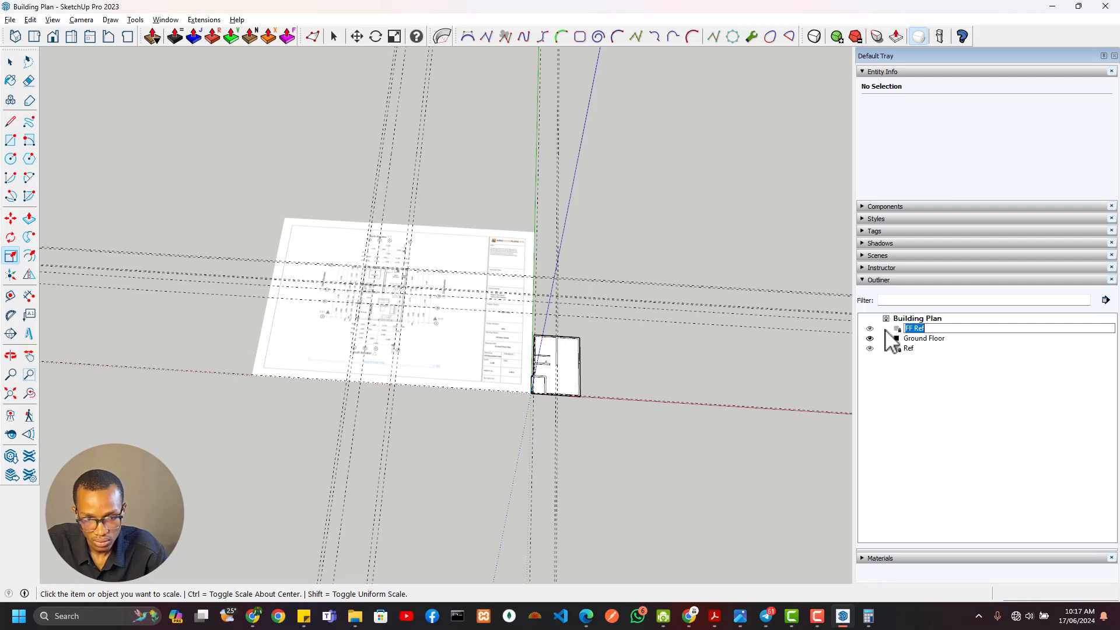
{"action": "left_click", "coordinate": [908, 341]}
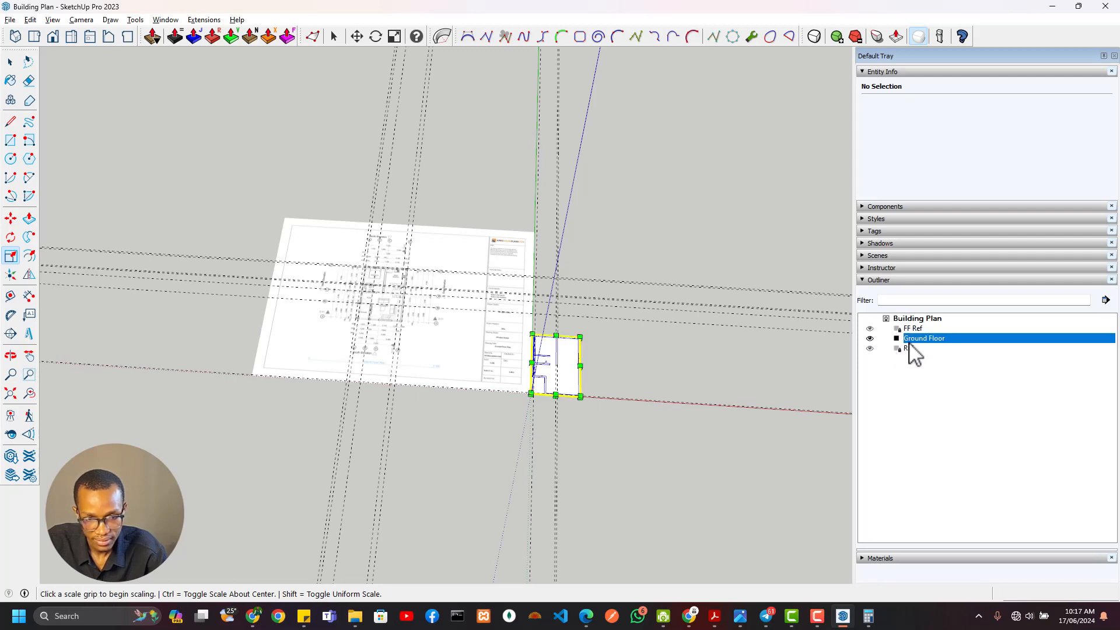
{"action": "left_click", "coordinate": [908, 350]}
{"action": "right_click", "coordinate": [908, 351]}
{"action": "left_click", "coordinate": [905, 351]}
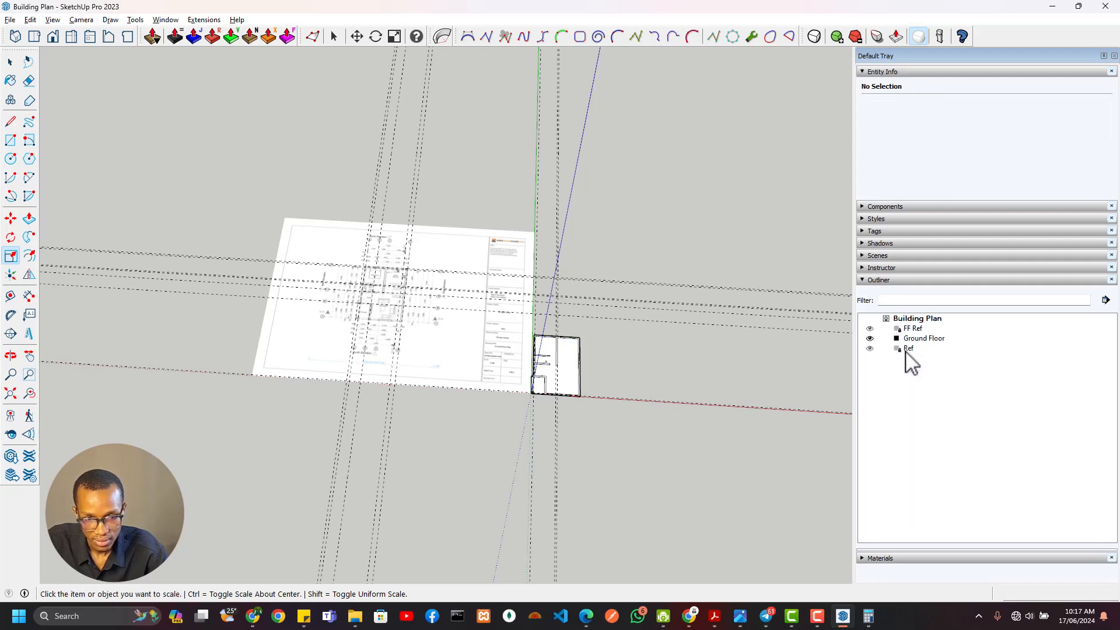
Unlock and hide the FF Ref group, and unlock the Ref group
{"action": "left_click", "coordinate": [11, 62]}
{"action": "left_click", "coordinate": [427, 351]}
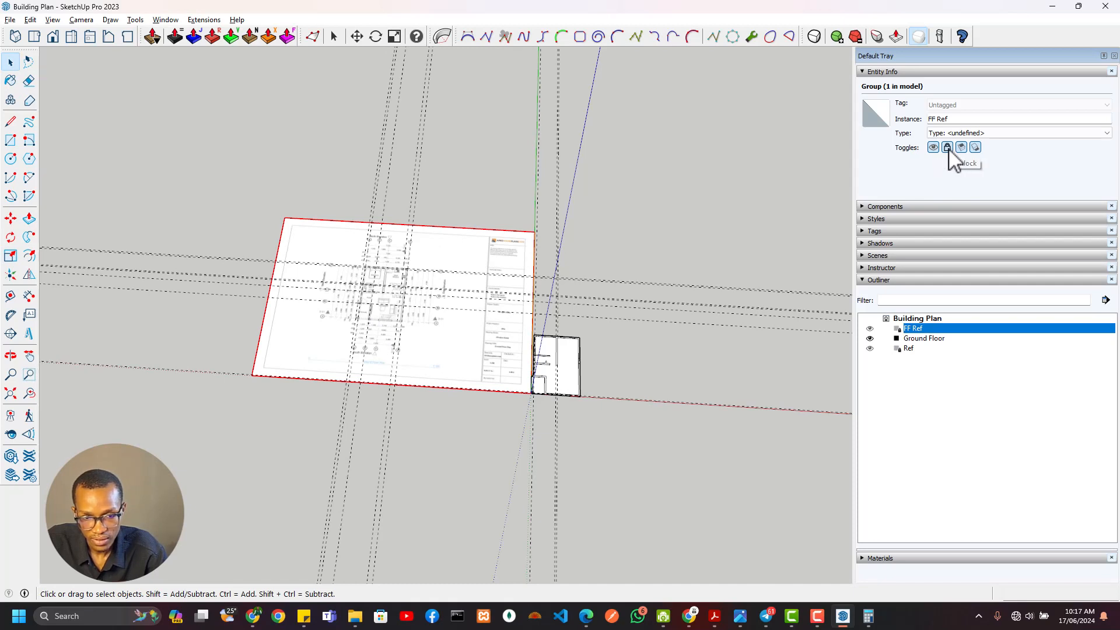
{"action": "left_click", "coordinate": [869, 328]}
{"action": "left_click", "coordinate": [908, 348]}
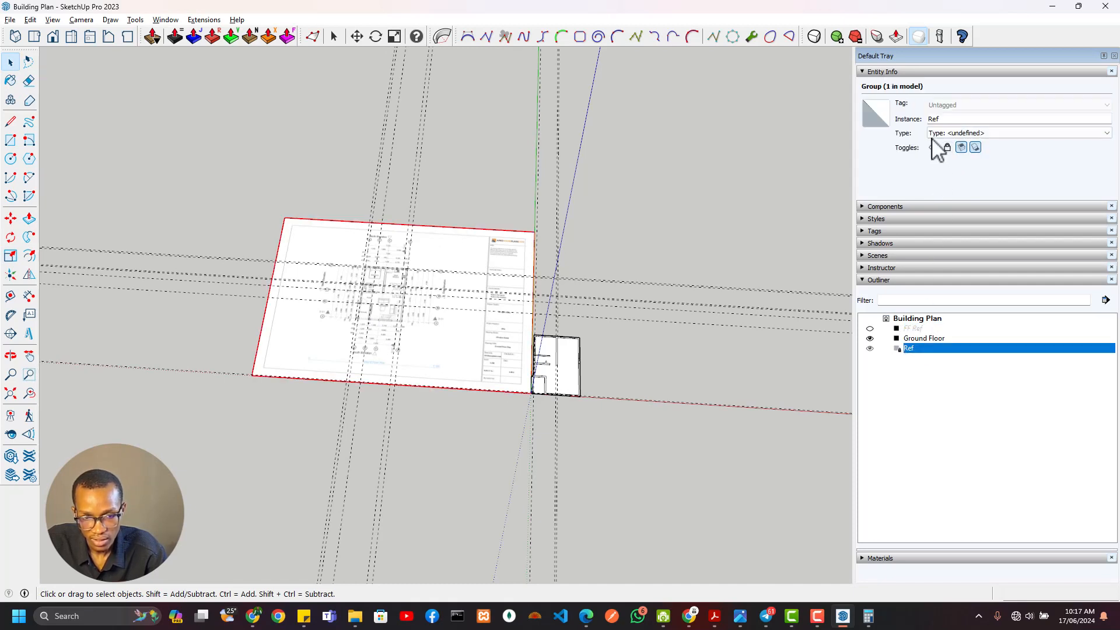
{"action": "left_click", "coordinate": [946, 147]}
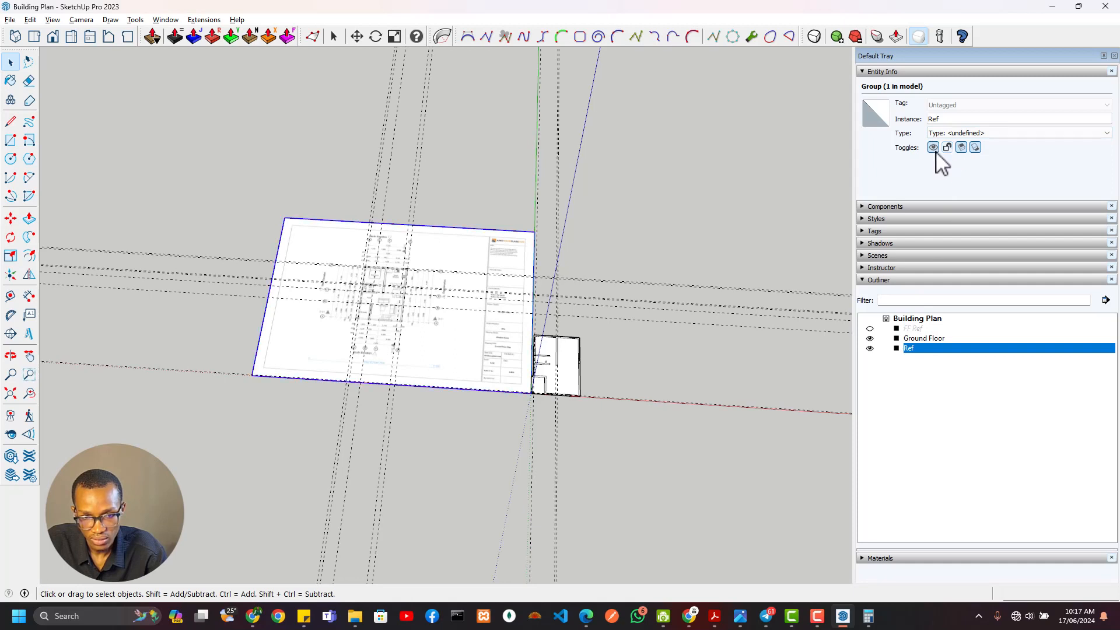
Hide the Ref group and make the FF Ref group visible
{"action": "left_click", "coordinate": [923, 338]}
{"action": "left_click", "coordinate": [915, 348]}
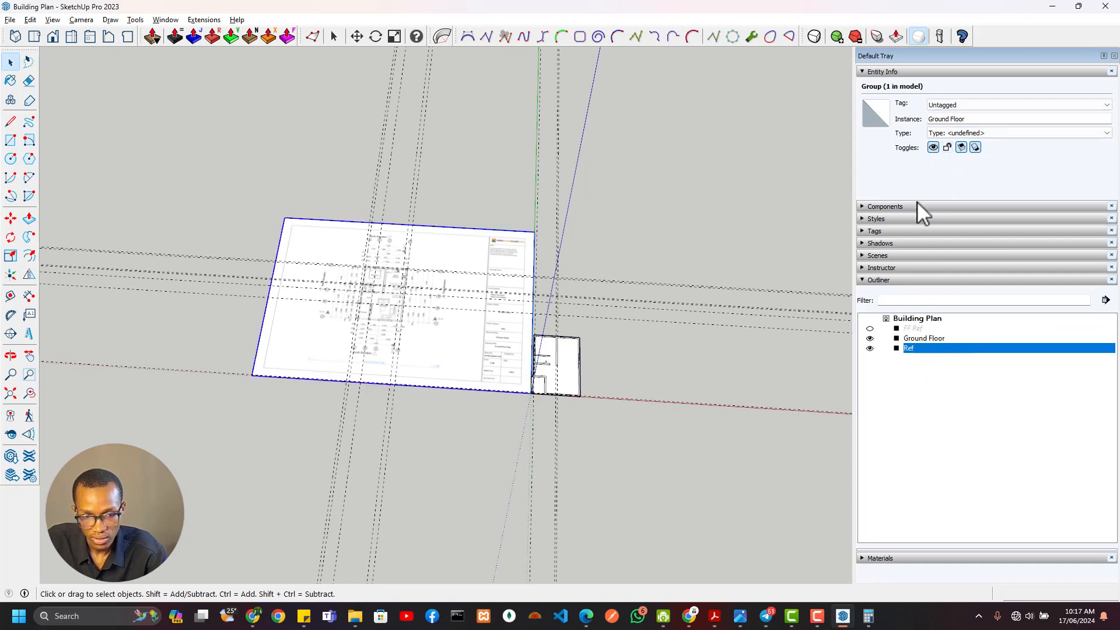
{"action": "left_click", "coordinate": [933, 147]}
{"action": "left_click", "coordinate": [921, 328]}
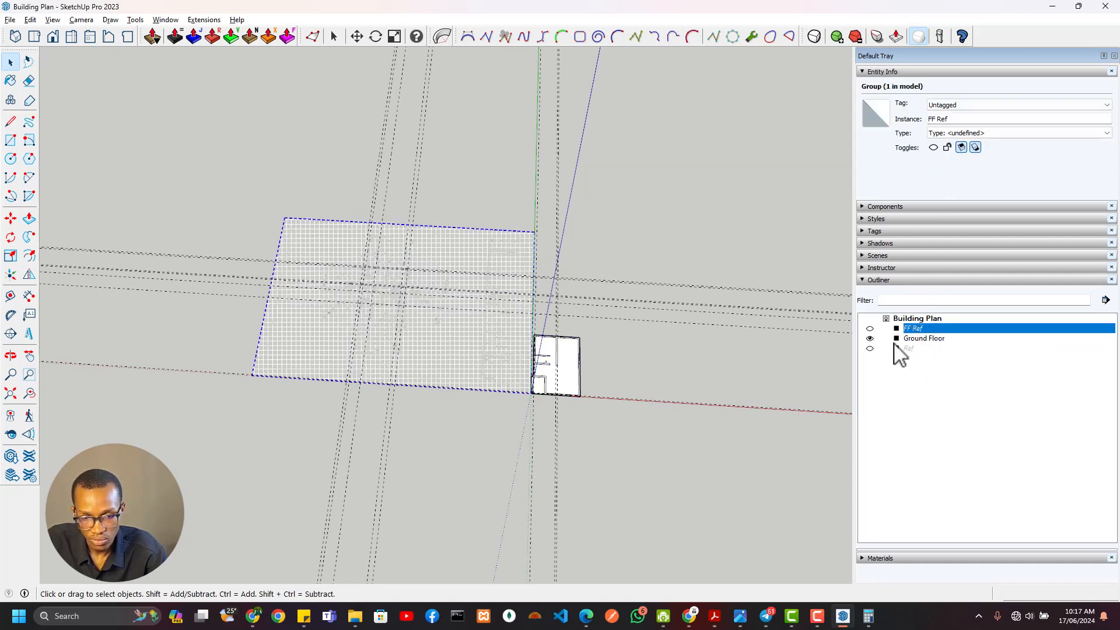
{"action": "left_click", "coordinate": [869, 328]}
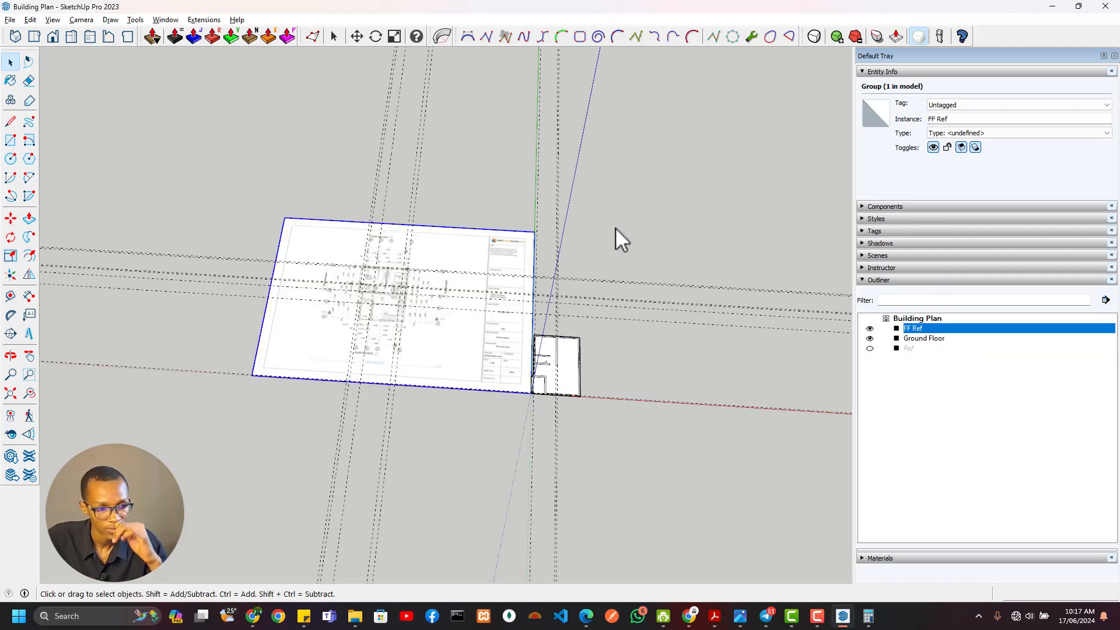
Erase the surplus guides crossing the first floor sheet and the Ground Floor group, keeping the outer guides around the plan
{"action": "scroll", "coordinate": [402, 318], "scroll_direction": "up", "scroll_amount": 10}
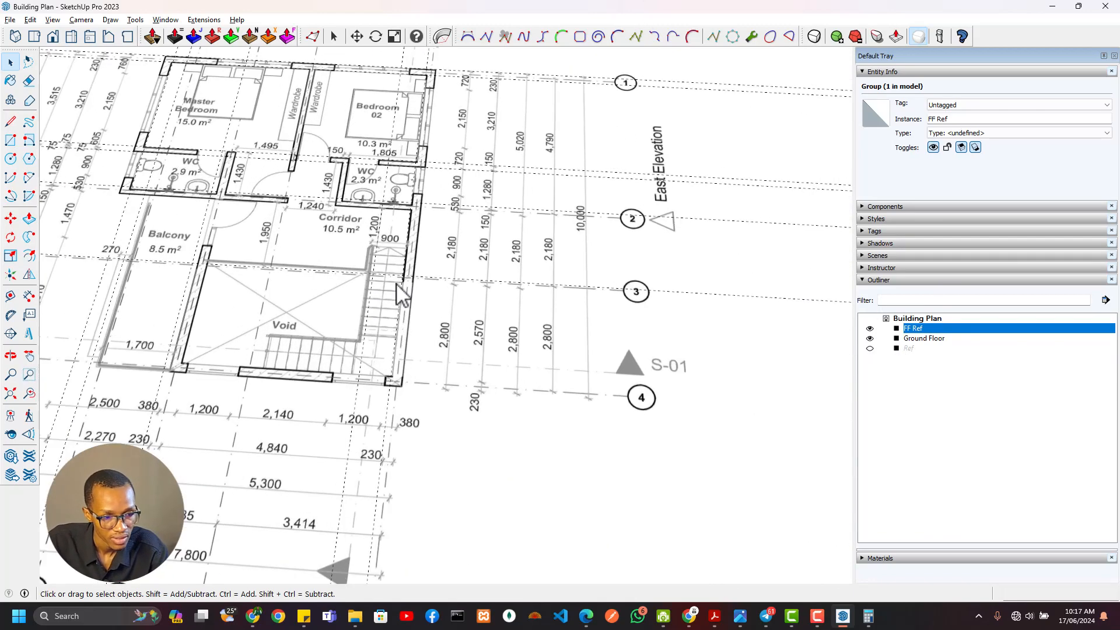
{"action": "scroll", "coordinate": [368, 271], "scroll_direction": "down", "scroll_amount": 10}
{"action": "middle_click_drag", "start_coordinate": [357, 290], "coordinate": [297, 370]}
{"action": "scroll", "coordinate": [297, 371], "scroll_direction": "down", "scroll_amount": 2}
{"action": "key", "text": "e"}
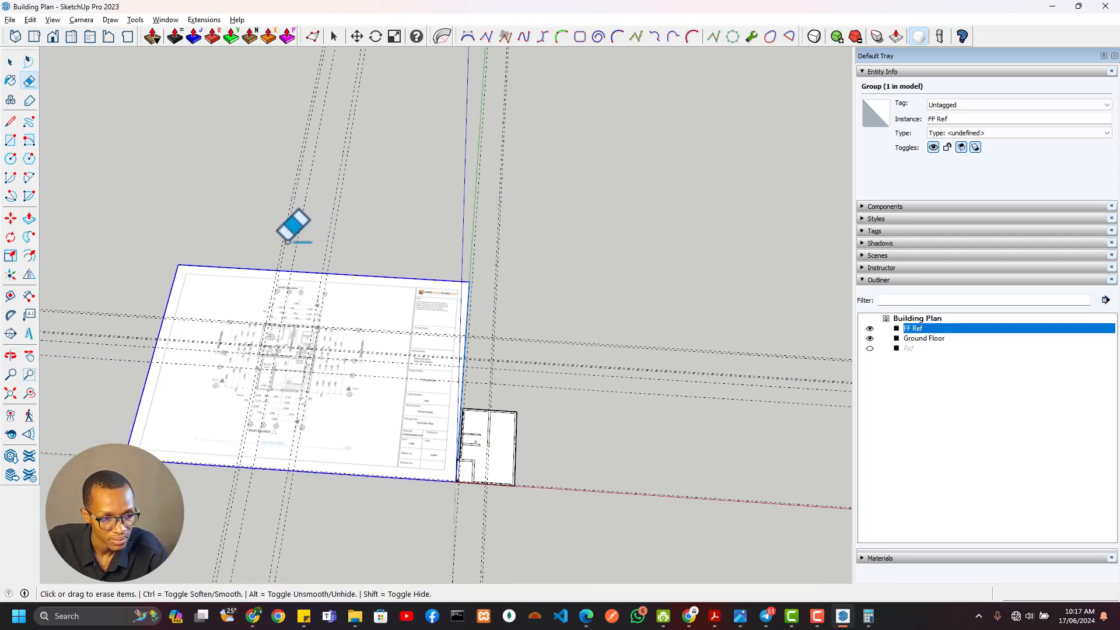
{"action": "left_click_drag", "start_coordinate": [287, 240], "coordinate": [330, 245]}
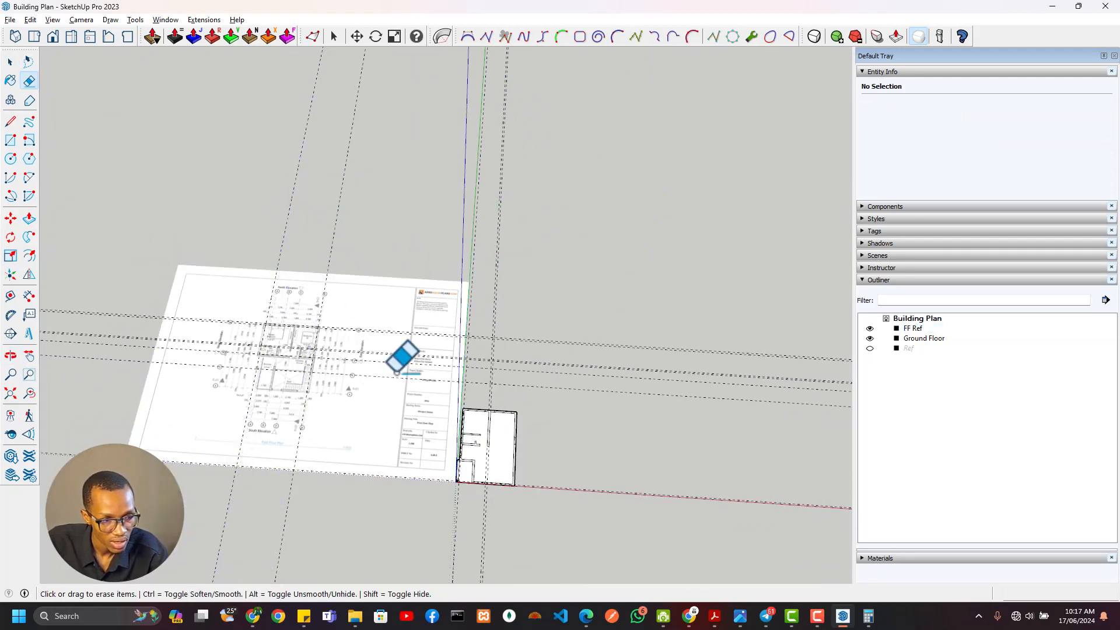
{"action": "scroll", "coordinate": [534, 344], "scroll_direction": "up", "scroll_amount": 3}
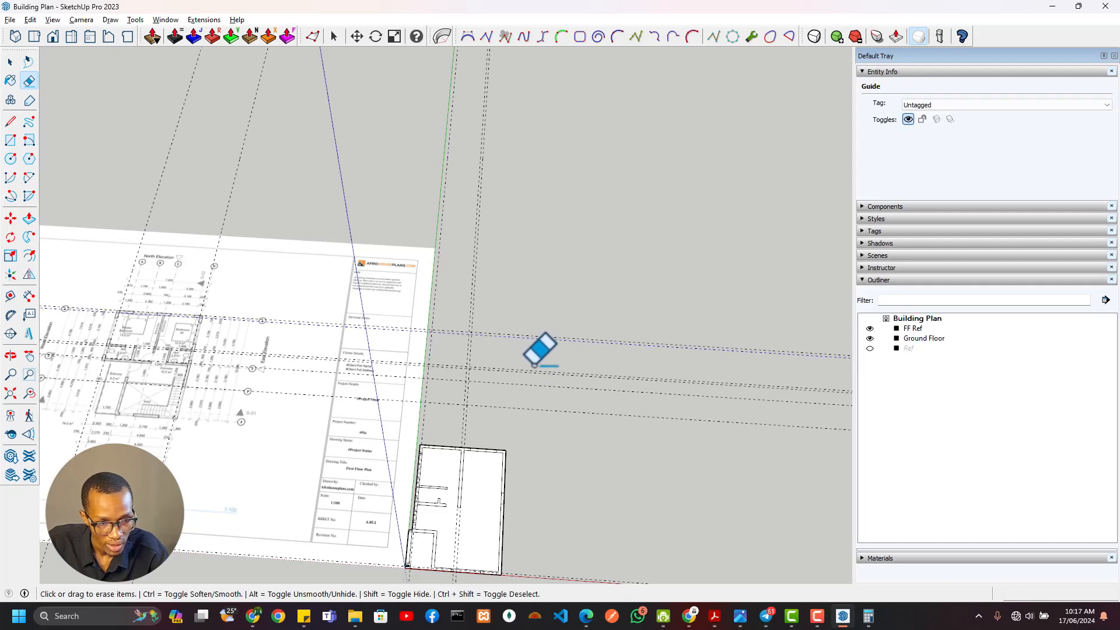
{"action": "left_click_drag", "start_coordinate": [537, 350], "coordinate": [538, 389]}
{"action": "left_click_drag", "start_coordinate": [442, 190], "coordinate": [513, 211]}
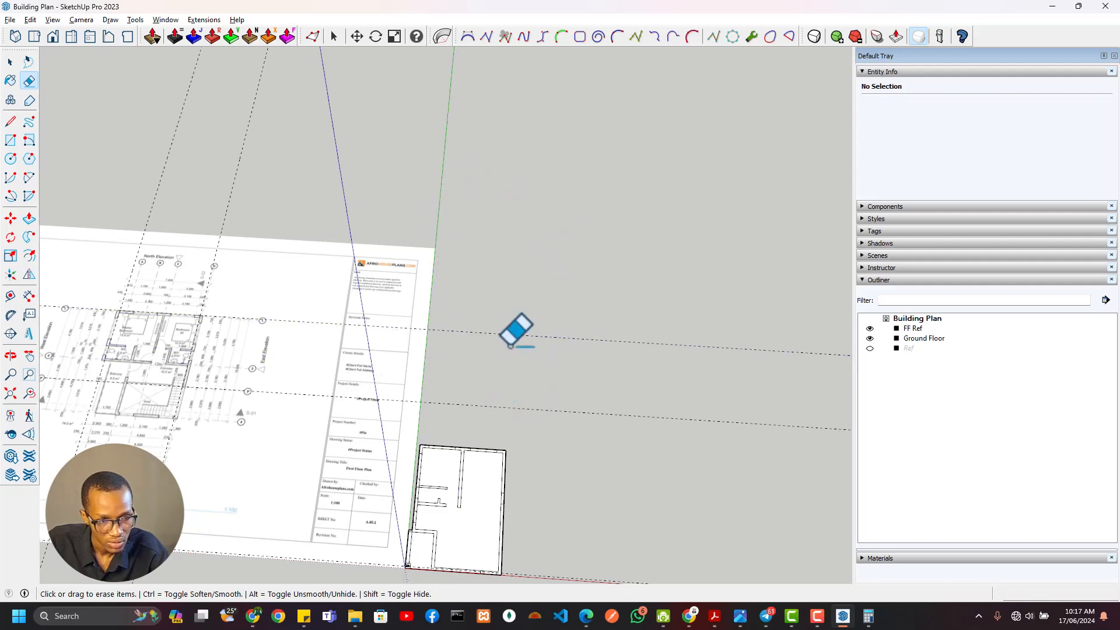
{"action": "scroll", "coordinate": [509, 346], "scroll_direction": "down", "scroll_amount": 3}
{"action": "middle_click_drag", "start_coordinate": [476, 289], "coordinate": [399, 111], "text": "shift"}
{"action": "scroll", "coordinate": [426, 278], "scroll_direction": "up", "scroll_amount": 7}
{"action": "middle_click_drag", "start_coordinate": [321, 244], "coordinate": [340, 345], "text": "shift"}
{"action": "scroll", "coordinate": [340, 345], "scroll_direction": "up", "scroll_amount": 1}
{"action": "key", "text": "space"}
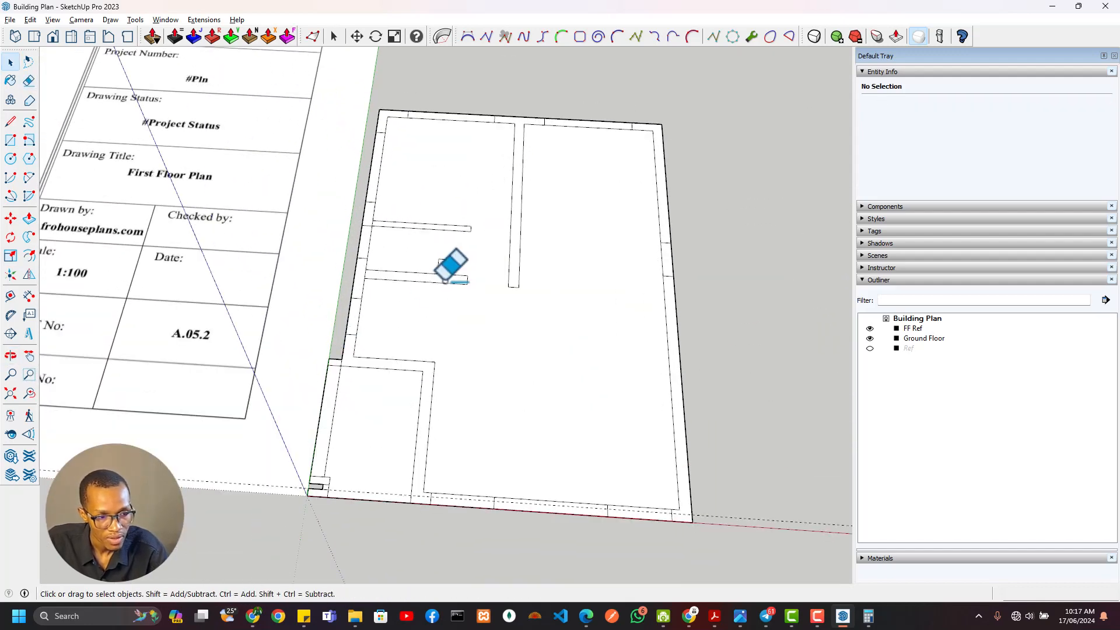
Copy the Ground Floor group in place, using its northeast outer corner as both the base and destination point
{"action": "left_click", "coordinate": [445, 288]}
{"action": "scroll", "coordinate": [446, 304], "scroll_direction": "down", "scroll_amount": 12}
{"action": "scroll", "coordinate": [292, 302], "scroll_direction": "down", "scroll_amount": 1}
{"action": "scroll", "coordinate": [293, 302], "scroll_direction": "down", "scroll_amount": 1}
{"action": "middle_click_drag", "start_coordinate": [309, 310], "coordinate": [321, 374], "text": "shift"}
{"action": "scroll", "coordinate": [405, 361], "scroll_direction": "up", "scroll_amount": 3}
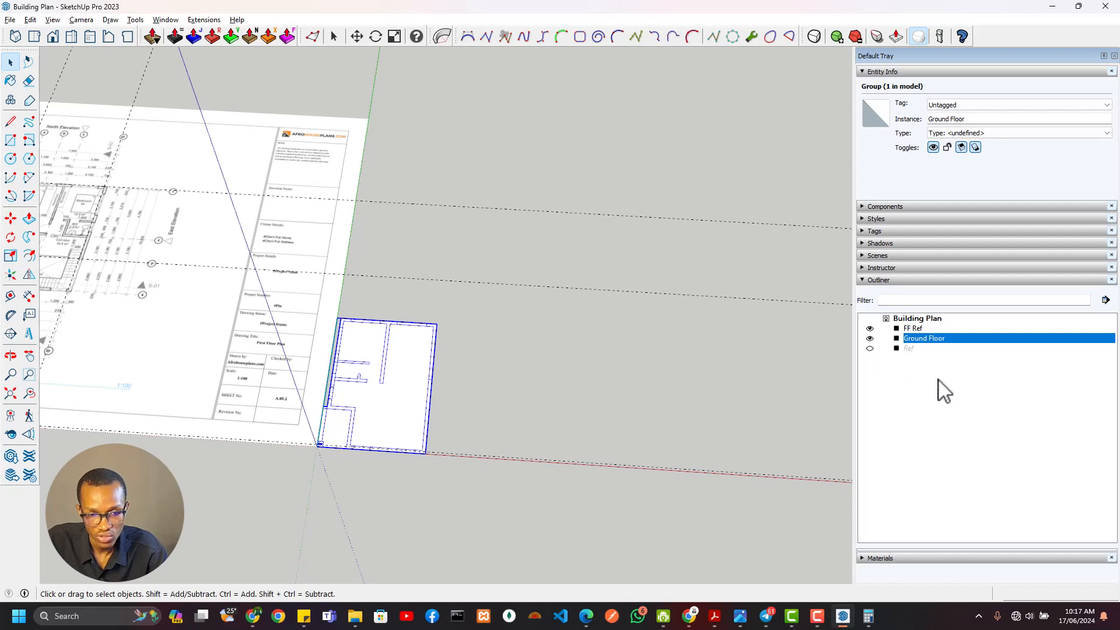
{"action": "scroll", "coordinate": [435, 324], "scroll_direction": "up", "scroll_amount": 4}
{"action": "left_click", "coordinate": [442, 328]}
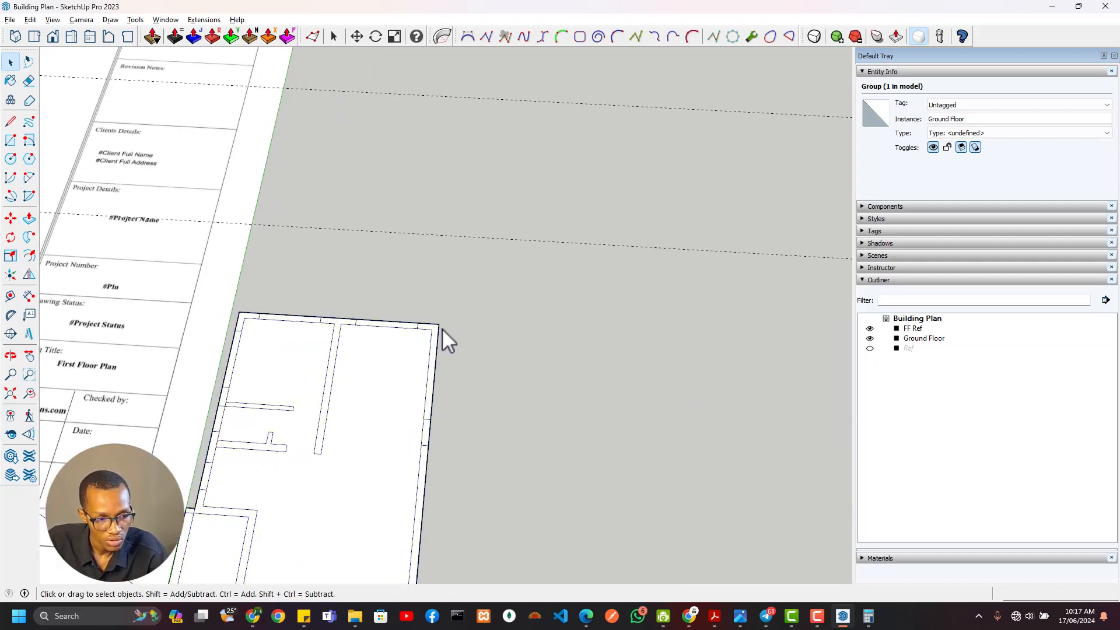
{"action": "left_click", "coordinate": [432, 326]}
{"action": "key", "text": "m"}
{"action": "left_click", "coordinate": [439, 323]}
{"action": "key", "text": "ctrl"}
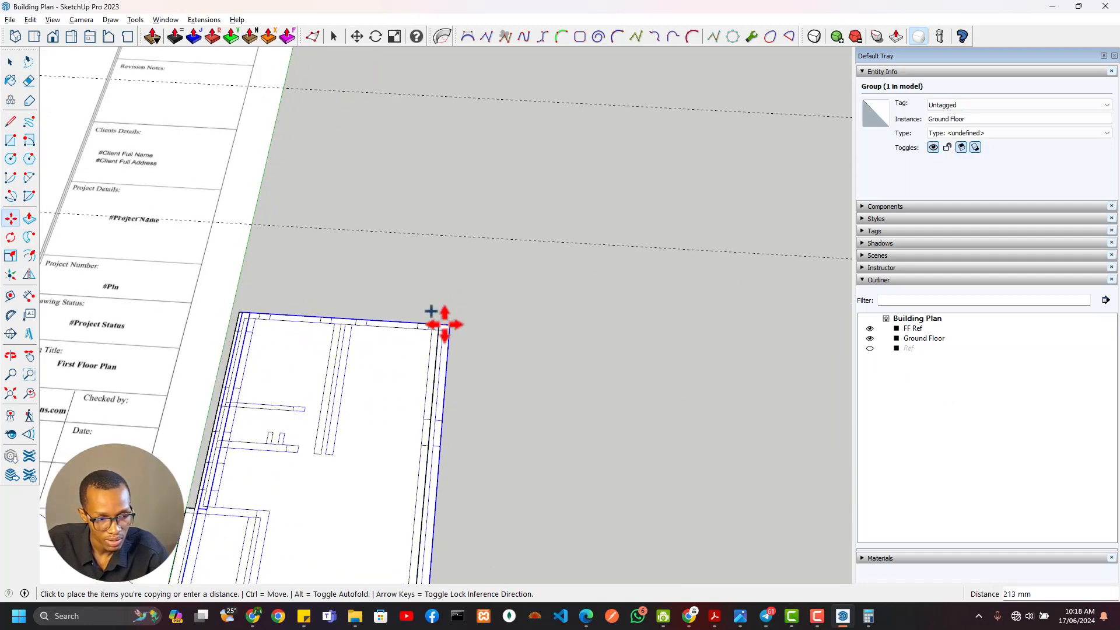
{"action": "left_click", "coordinate": [438, 324]}
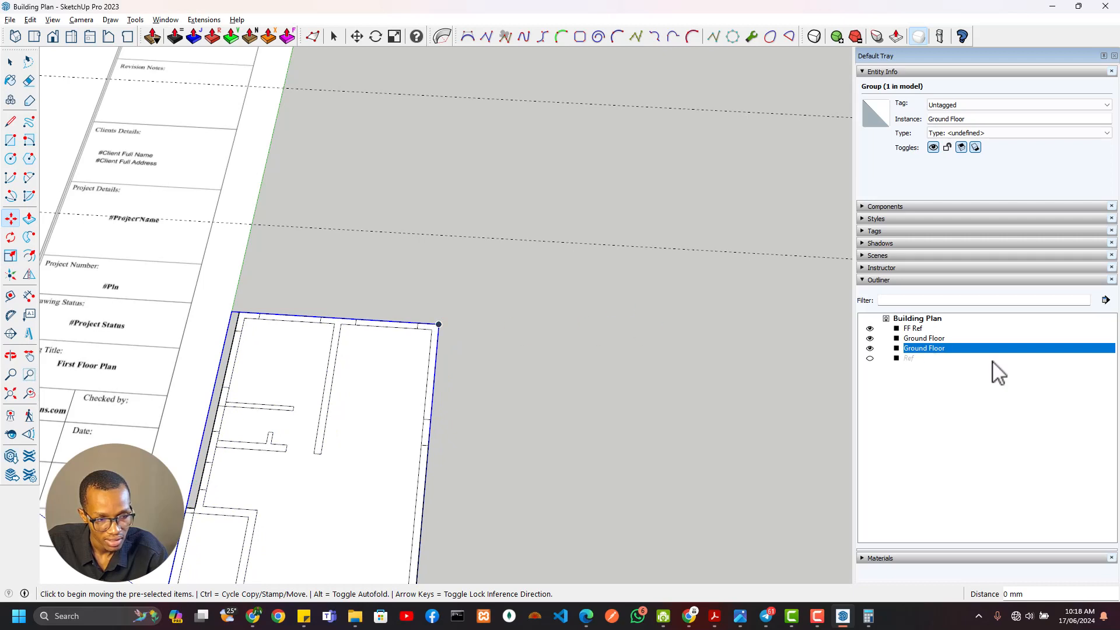
Hide one of the two overlapping Ground Floor groups and rename the visible one First Floor
{"action": "left_click", "coordinate": [869, 347]}
{"action": "left_click", "coordinate": [924, 339]}
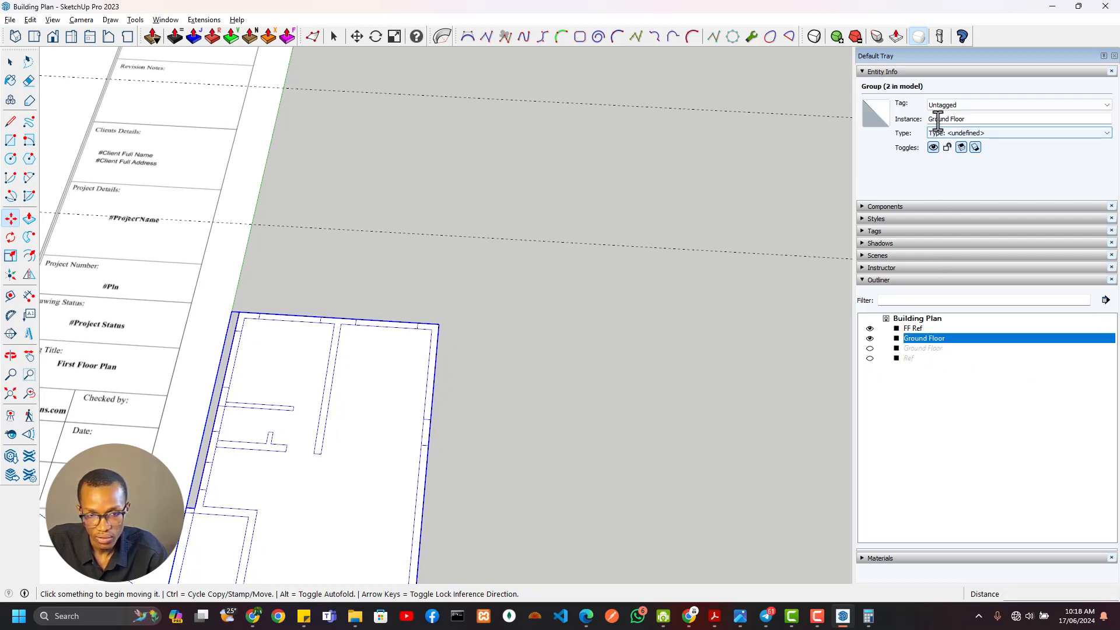
{"action": "left_click_drag", "start_coordinate": [935, 119], "coordinate": [927, 120]}
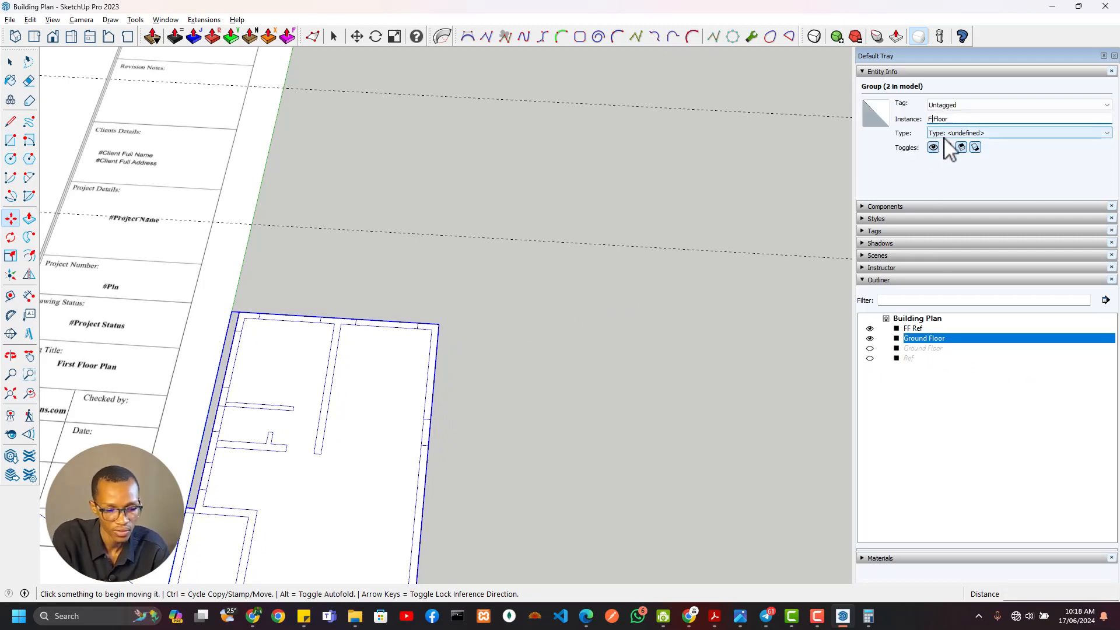
{"action": "key", "text": "Return"}
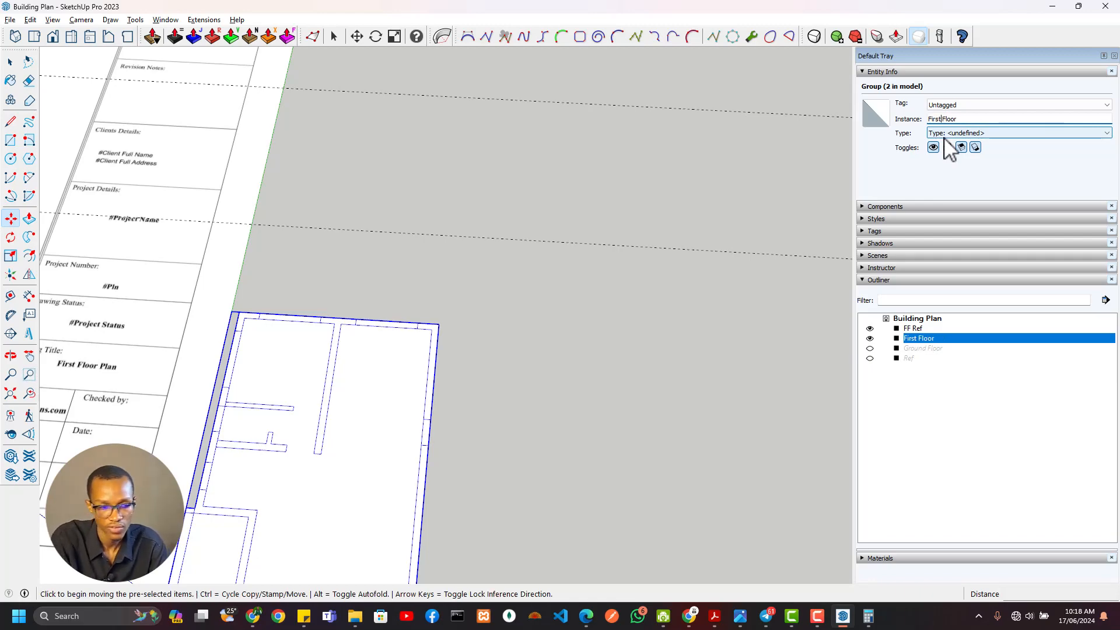
Examine the first floor plan image, including its bedrooms, WCs, corridor, balcony, stair void and dimensions
{"action": "scroll", "coordinate": [258, 379], "scroll_direction": "down", "scroll_amount": 4}
{"action": "middle_click_drag", "start_coordinate": [170, 428], "coordinate": [624, 460], "text": "shift"}
{"action": "scroll", "coordinate": [282, 243], "scroll_direction": "up", "scroll_amount": 5}
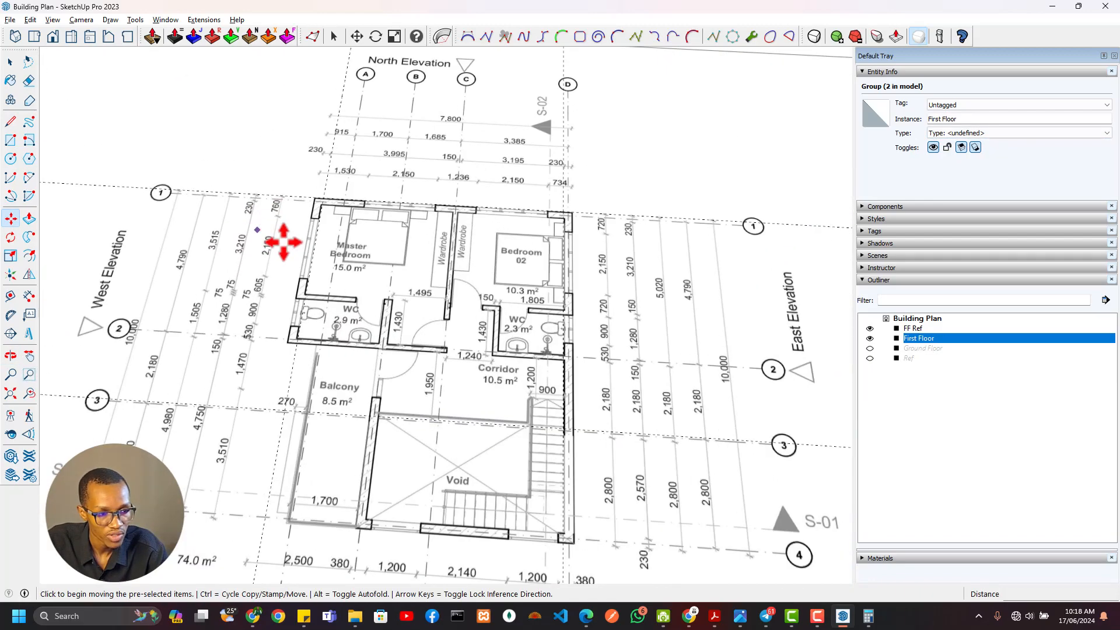
{"action": "middle_click_drag", "start_coordinate": [405, 338], "coordinate": [242, 268], "text": "shift"}
{"action": "scroll", "coordinate": [235, 273], "scroll_direction": "down", "scroll_amount": 4}
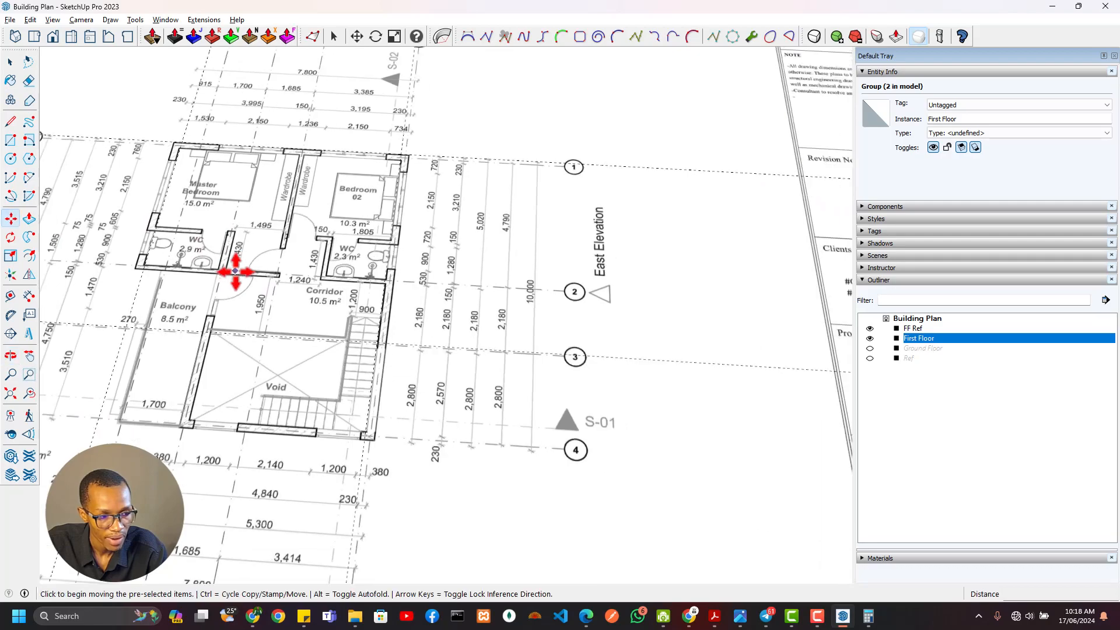
{"action": "scroll", "coordinate": [134, 313], "scroll_direction": "up", "scroll_amount": 2}
{"action": "mouse_move", "coordinate": [134, 313]}
{"action": "middle_mouse_down"}
{"action": "mouse_move", "coordinate": [500, 327]}
{"action": "mouse_move", "coordinate": [429, 303]}
{"action": "mouse_move", "coordinate": [460, 233]}
{"action": "mouse_move", "coordinate": [413, 330]}
{"action": "middle_mouse_up"}
{"action": "scroll", "coordinate": [413, 330], "scroll_direction": "up", "scroll_amount": 4}
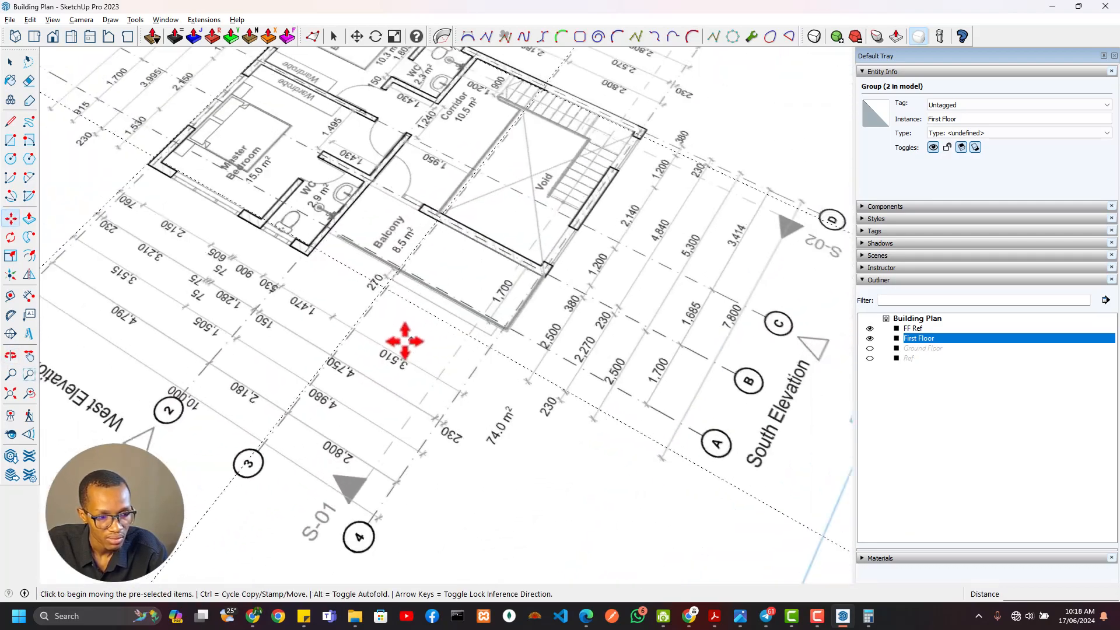
{"action": "scroll", "coordinate": [402, 341], "scroll_direction": "down", "scroll_amount": 2}
{"action": "middle_click_drag", "start_coordinate": [287, 278], "coordinate": [330, 388], "text": "shift"}
{"action": "scroll", "coordinate": [512, 346], "scroll_direction": "up", "scroll_amount": 4}
{"action": "middle_click_drag", "start_coordinate": [588, 281], "coordinate": [624, 334], "text": "shift"}
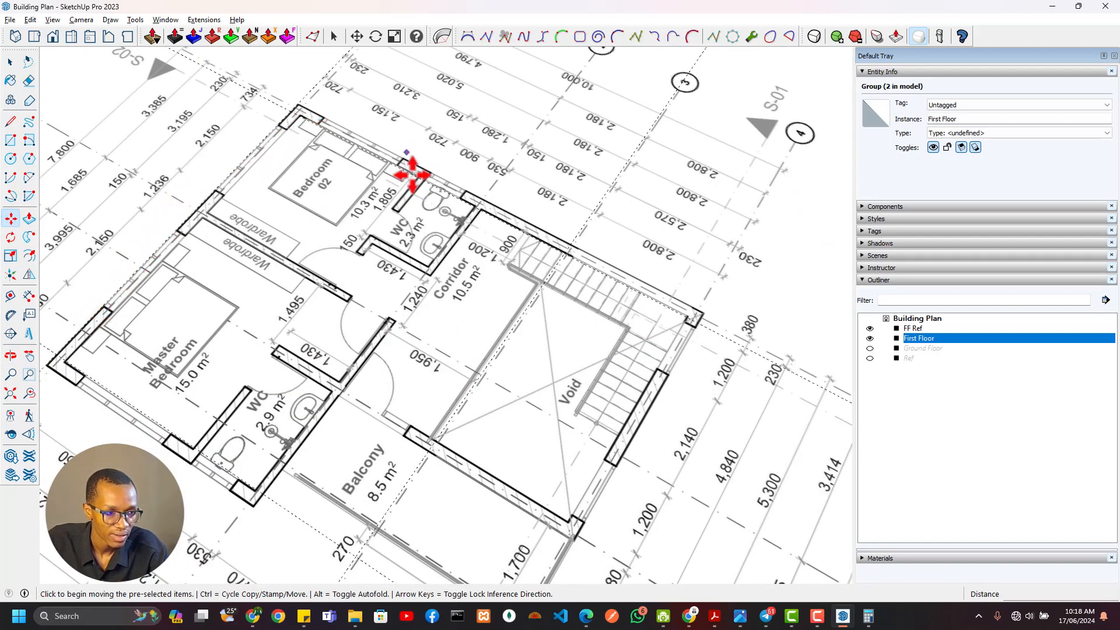
{"action": "scroll", "coordinate": [415, 184], "scroll_direction": "down", "scroll_amount": 2}
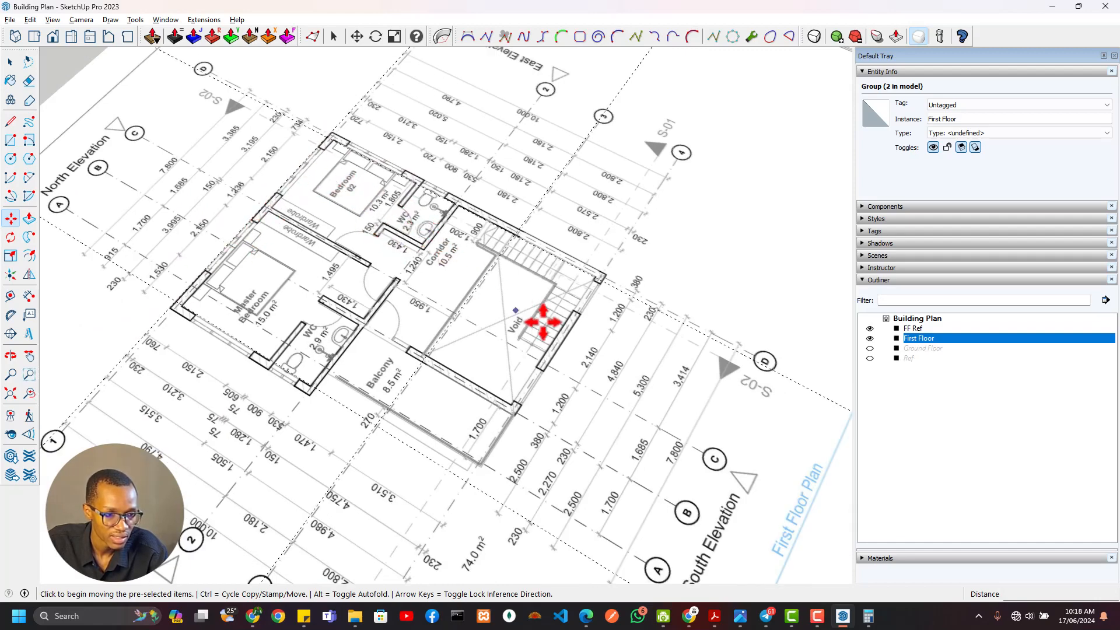
{"action": "scroll", "coordinate": [532, 324], "scroll_direction": "down", "scroll_amount": 2}
{"action": "scroll", "coordinate": [531, 324], "scroll_direction": "down", "scroll_amount": 3}
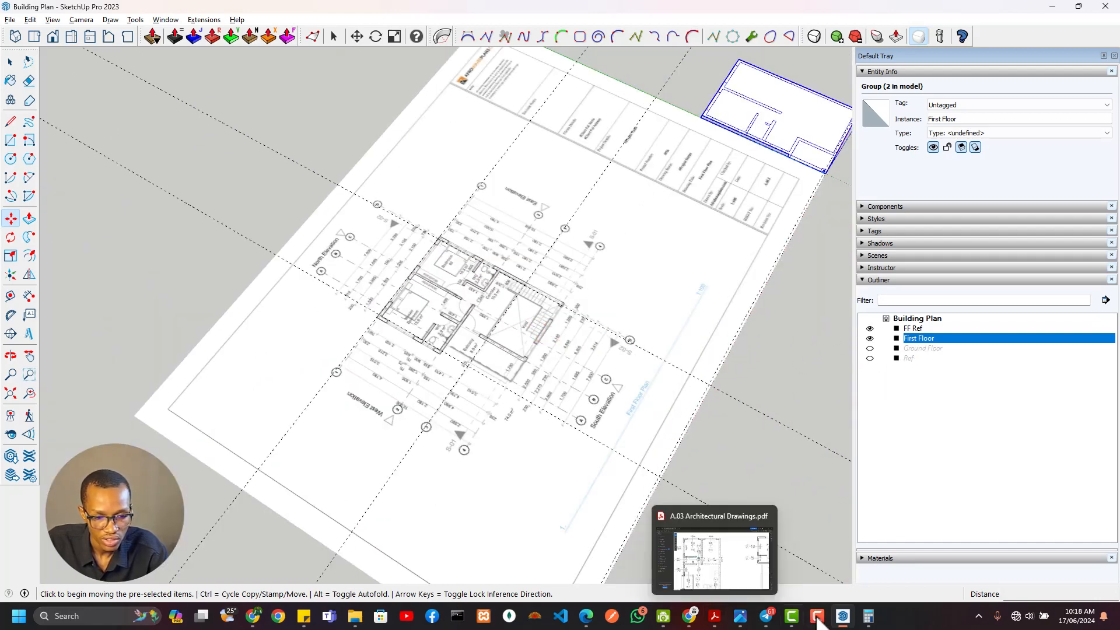
Compare the ground floor and first floor plan images by showing and hiding the Ref group, checking the outer walls and rooms
{"action": "left_click", "coordinate": [869, 358]}
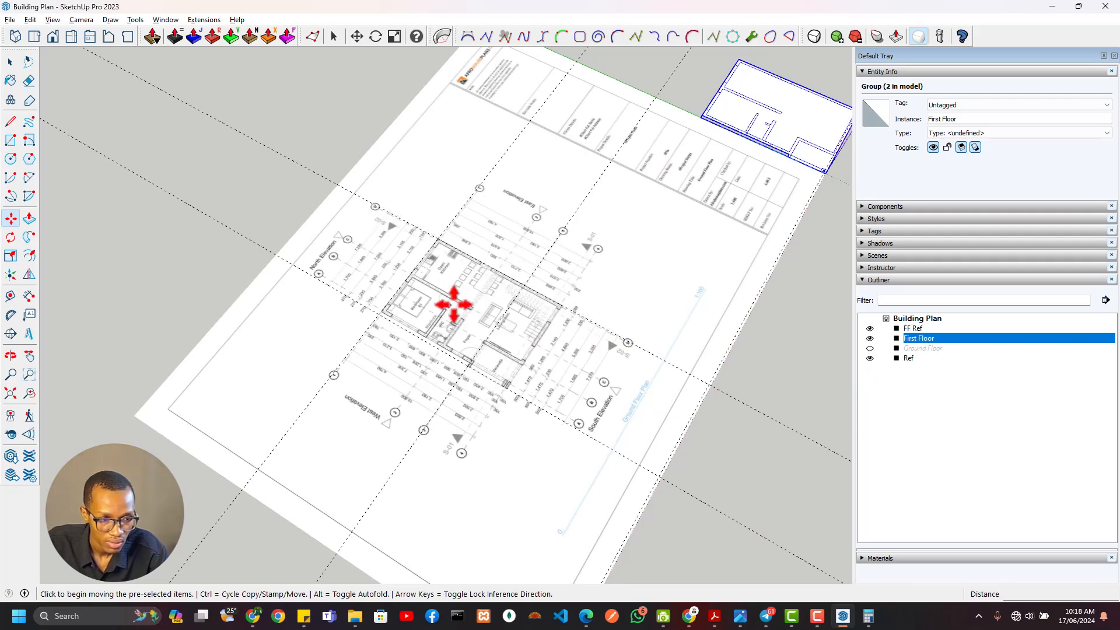
{"action": "scroll", "coordinate": [454, 303], "scroll_direction": "up", "scroll_amount": 6}
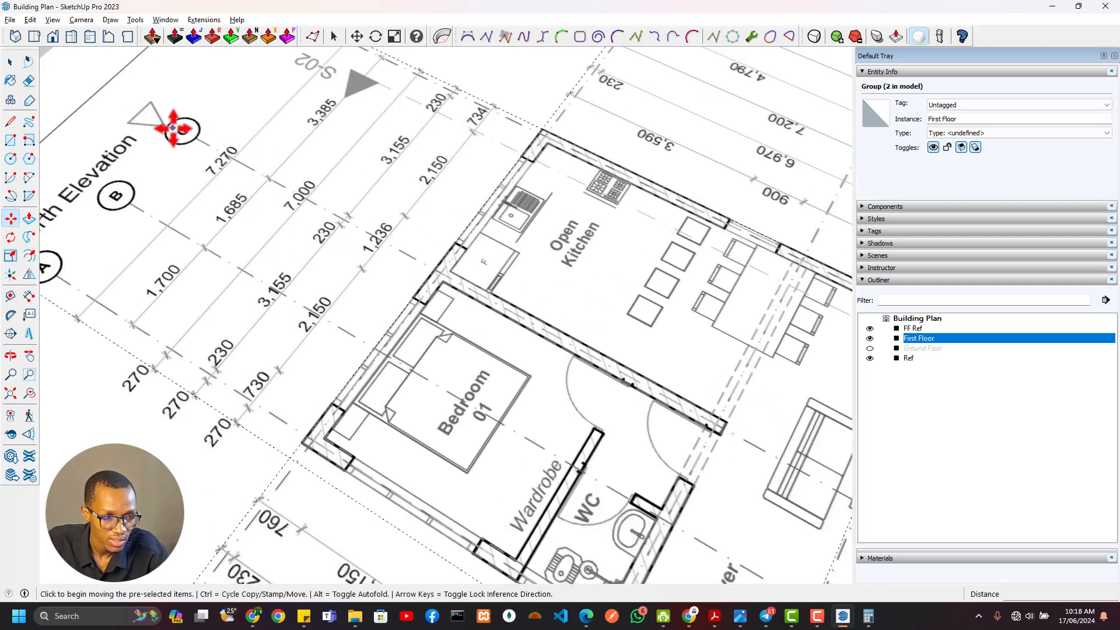
{"action": "left_click", "coordinate": [869, 358]}
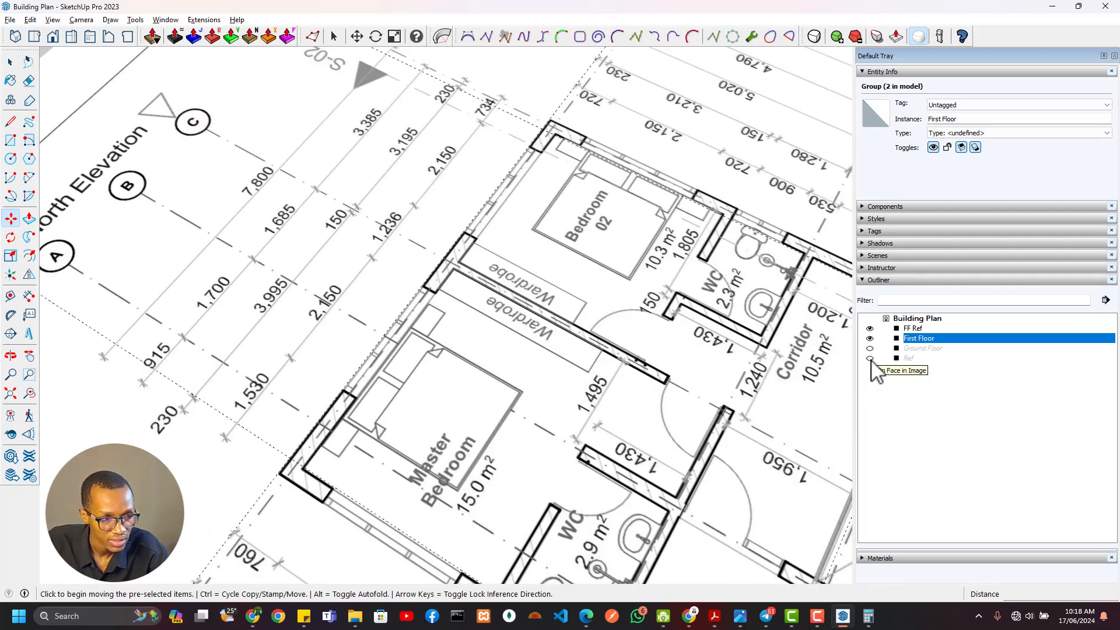
{"action": "left_click", "coordinate": [869, 358]}
{"action": "left_click", "coordinate": [869, 358]}
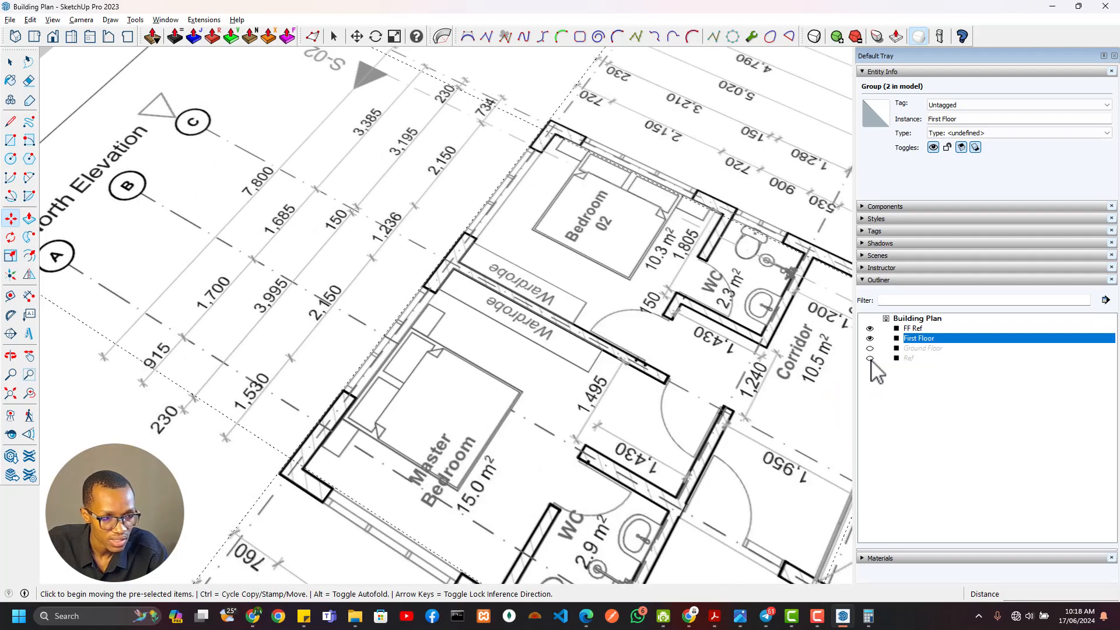
{"action": "left_click", "coordinate": [869, 358]}
{"action": "left_click", "coordinate": [869, 358]}
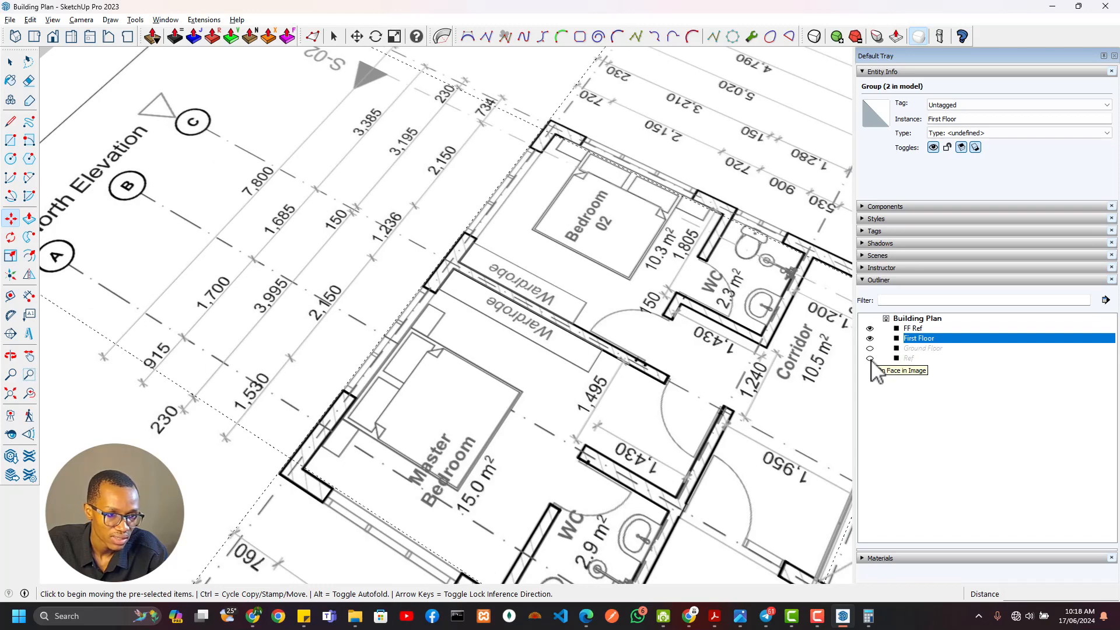
{"action": "scroll", "coordinate": [210, 338], "scroll_direction": "down", "scroll_amount": 5}
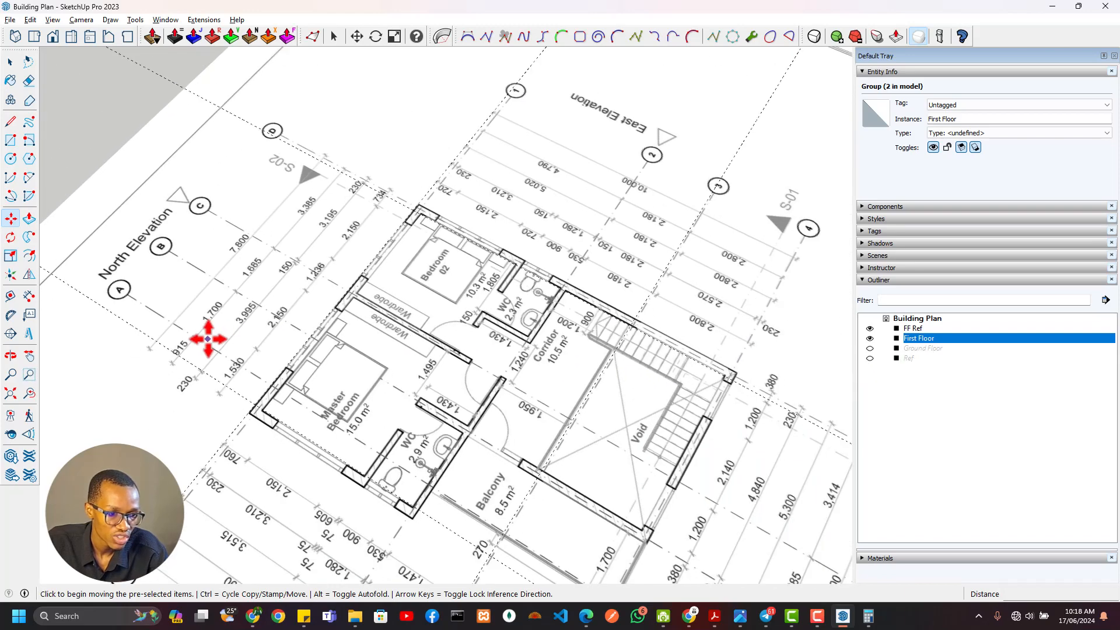
{"action": "scroll", "coordinate": [233, 411], "scroll_direction": "up", "scroll_amount": 2}
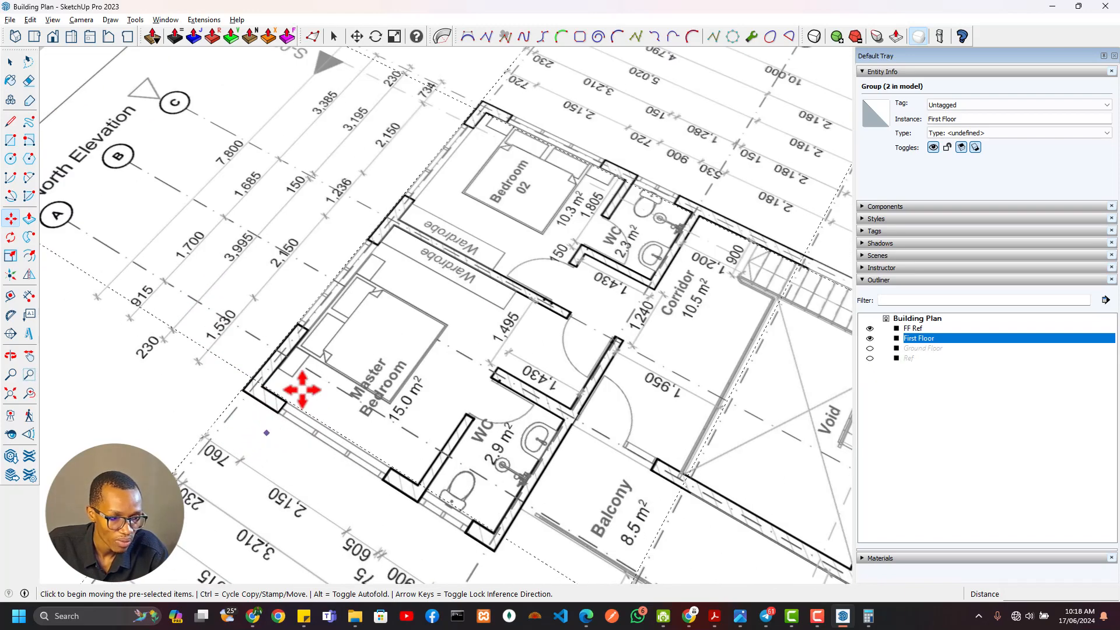
{"action": "scroll", "coordinate": [285, 419], "scroll_direction": "up", "scroll_amount": 2}
{"action": "scroll", "coordinate": [284, 418], "scroll_direction": "down", "scroll_amount": 4}
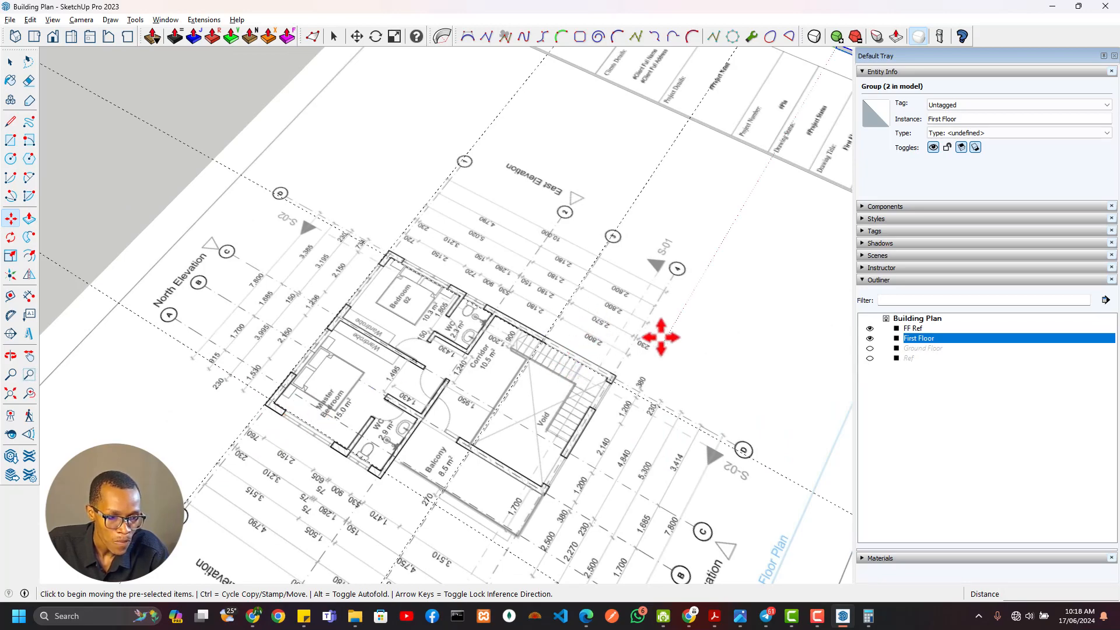
{"action": "scroll", "coordinate": [581, 352], "scroll_direction": "up", "scroll_amount": 2}
{"action": "scroll", "coordinate": [580, 353], "scroll_direction": "down", "scroll_amount": 3}
{"action": "scroll", "coordinate": [796, 245], "scroll_direction": "up", "scroll_amount": 3}
Open the First Floor group for editing
{"action": "mouse_move", "coordinate": [795, 245]}
{"action": "middle_mouse_down", "text": "shift"}
{"action": "mouse_move", "coordinate": [554, 295]}
{"action": "mouse_move", "coordinate": [256, 249]}
{"action": "middle_mouse_up", "text": "shift"}
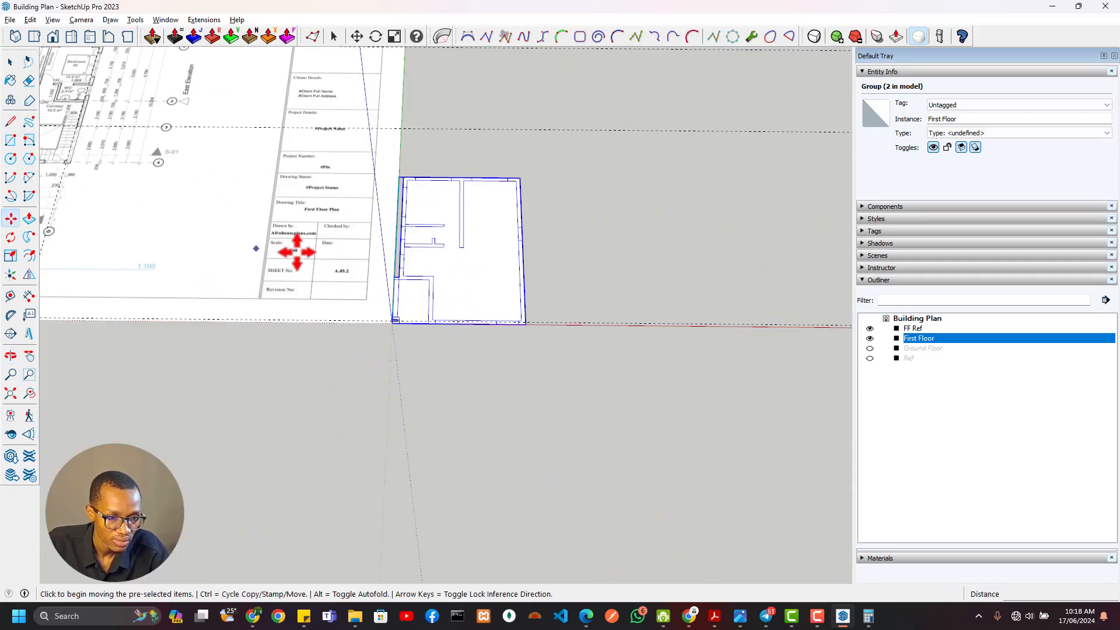
{"action": "middle_click_drag", "start_coordinate": [341, 249], "coordinate": [516, 384], "text": "shift"}
{"action": "scroll", "coordinate": [619, 394], "scroll_direction": "up", "scroll_amount": 3}
{"action": "mouse_move", "coordinate": [595, 402]}
{"action": "middle_mouse_down"}
{"action": "mouse_move", "coordinate": [537, 452]}
{"action": "mouse_move", "coordinate": [479, 372]}
{"action": "middle_mouse_up"}
{"action": "key", "text": "space"}
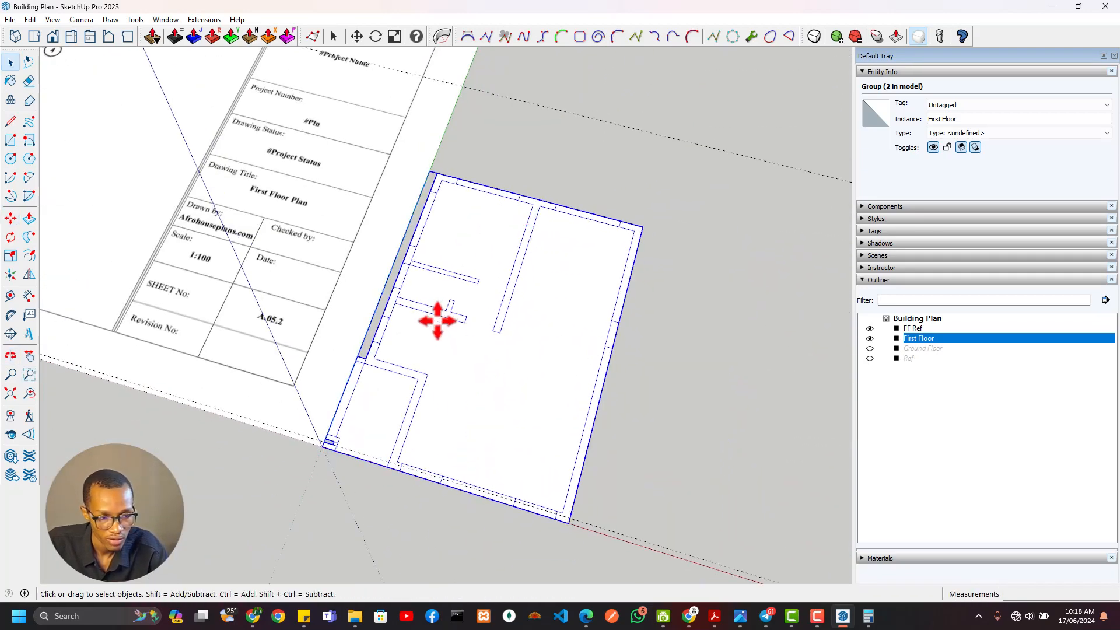
{"action": "double_click", "coordinate": [437, 320]}
Delete everything inside the First Floor group except the north and east outer walls with their short corner returns
{"action": "key", "text": "ctrl+a"}
{"action": "middle_click_drag", "start_coordinate": [457, 448], "coordinate": [415, 450]}
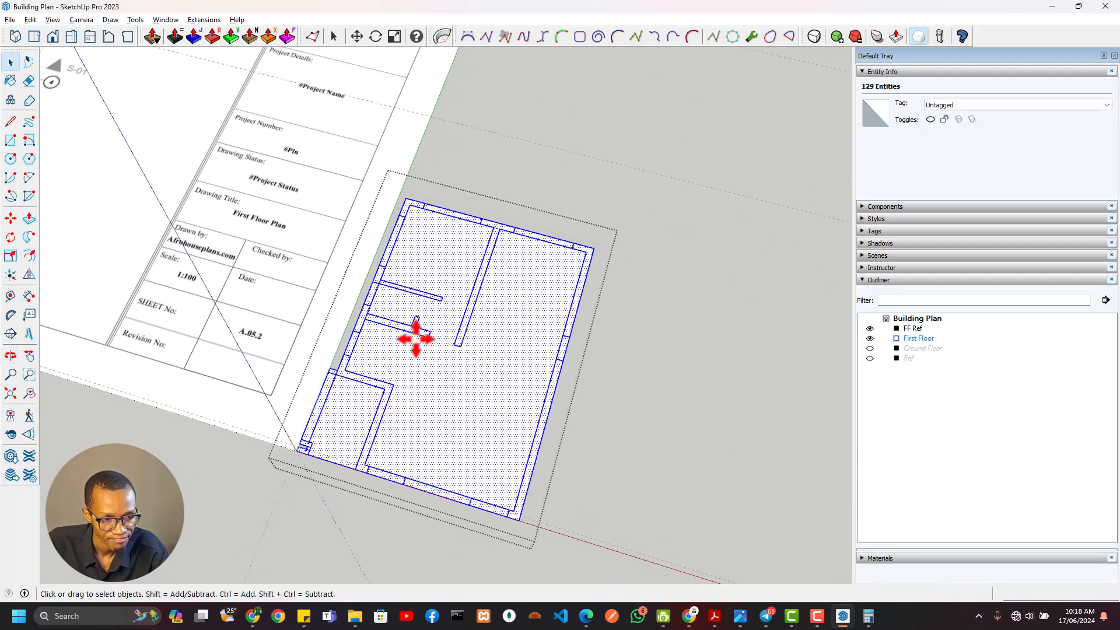
{"action": "key", "text": "r"}
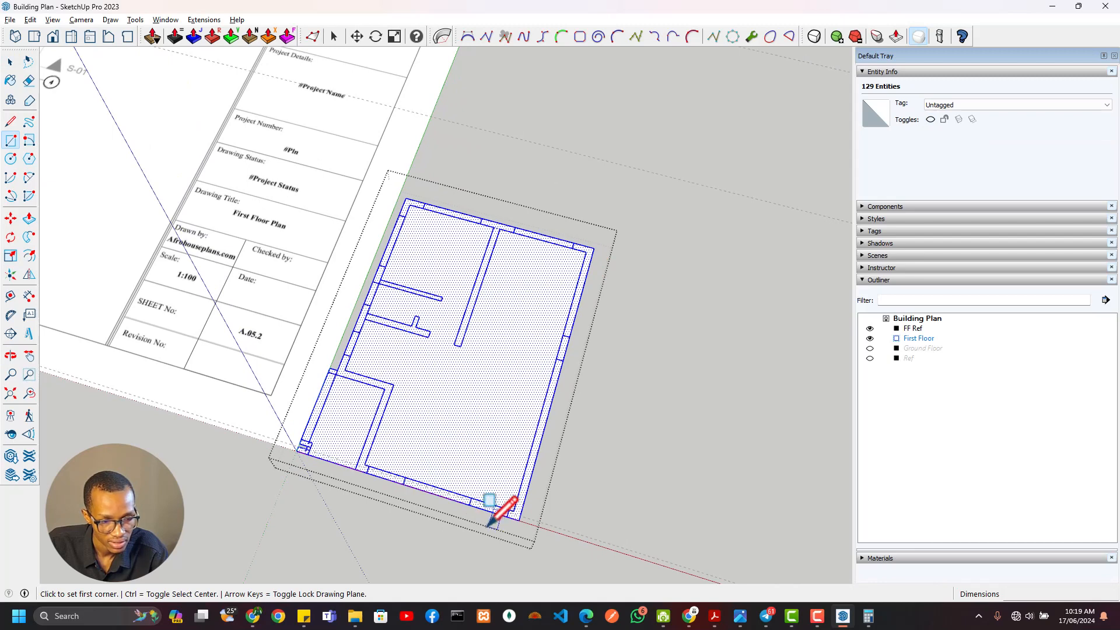
{"action": "key", "text": "space"}
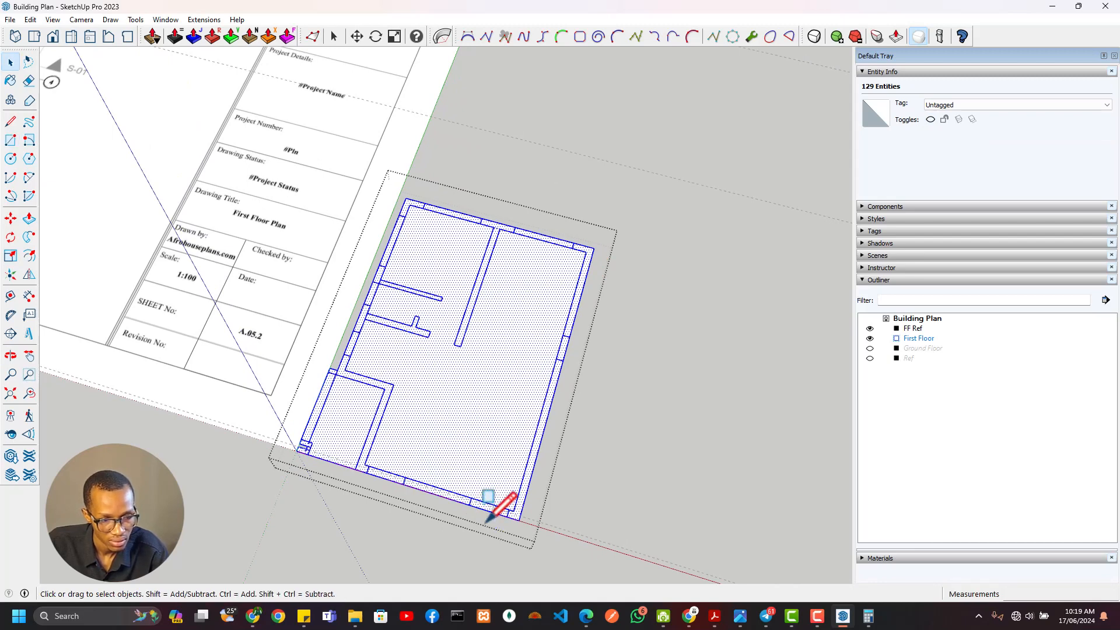
{"action": "left_click_drag", "start_coordinate": [234, 245], "coordinate": [256, 270]}
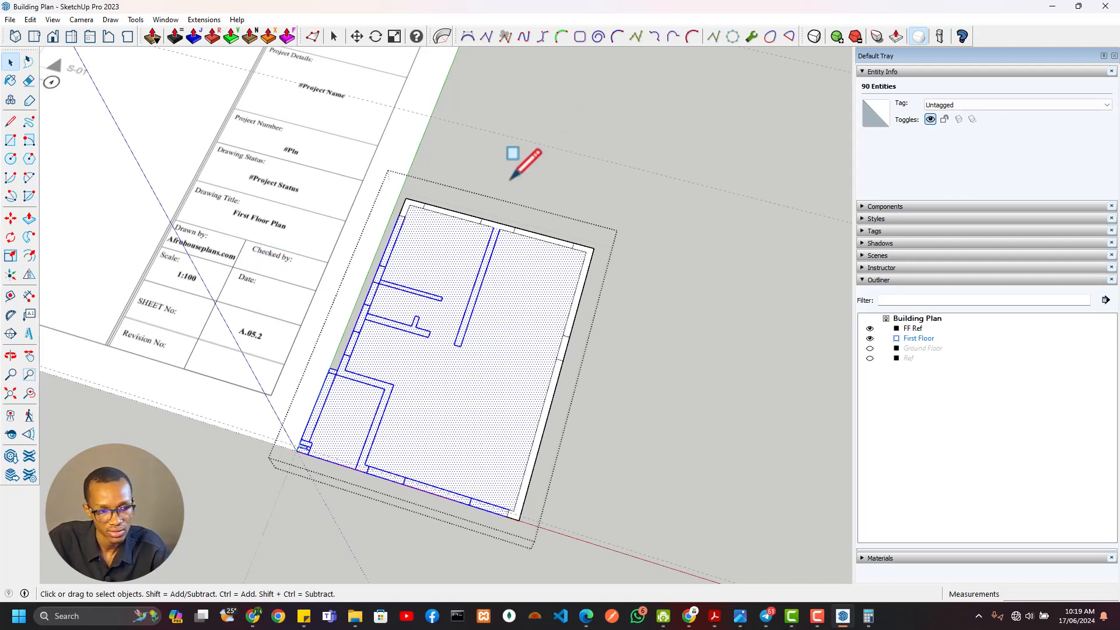
{"action": "scroll", "coordinate": [419, 280], "scroll_direction": "down", "scroll_amount": 3}
{"action": "middle_click_drag", "start_coordinate": [420, 280], "coordinate": [462, 297]}
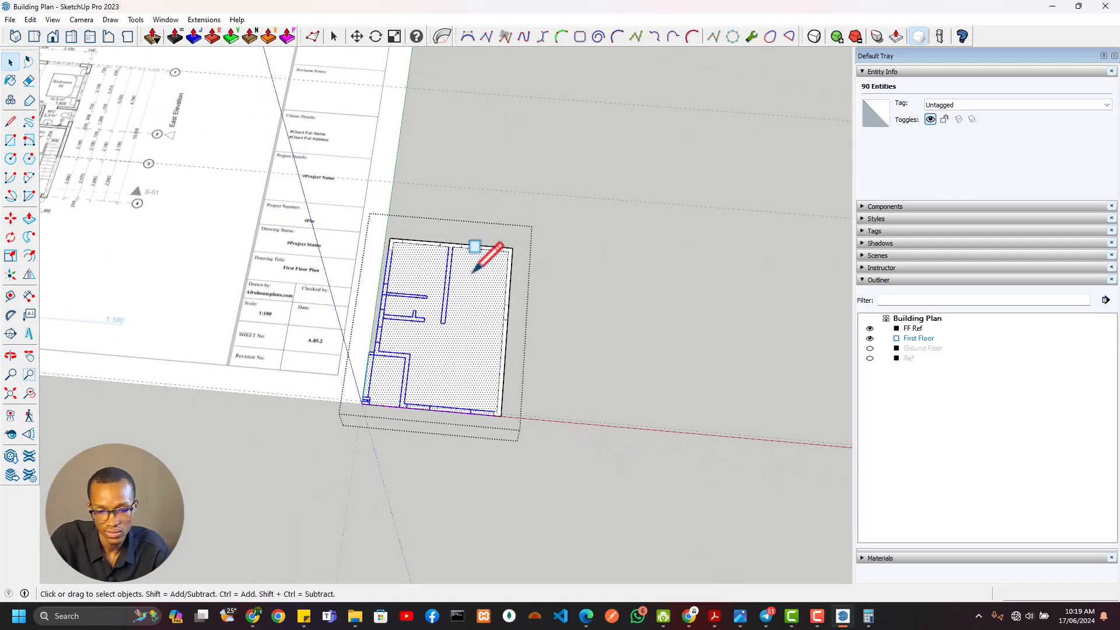
{"action": "key", "text": "Delete"}
Compare the remaining north and east walls with the first floor plan image, especially the wall and opening layout along the east side
{"action": "scroll", "coordinate": [460, 236], "scroll_direction": "up", "scroll_amount": 4}
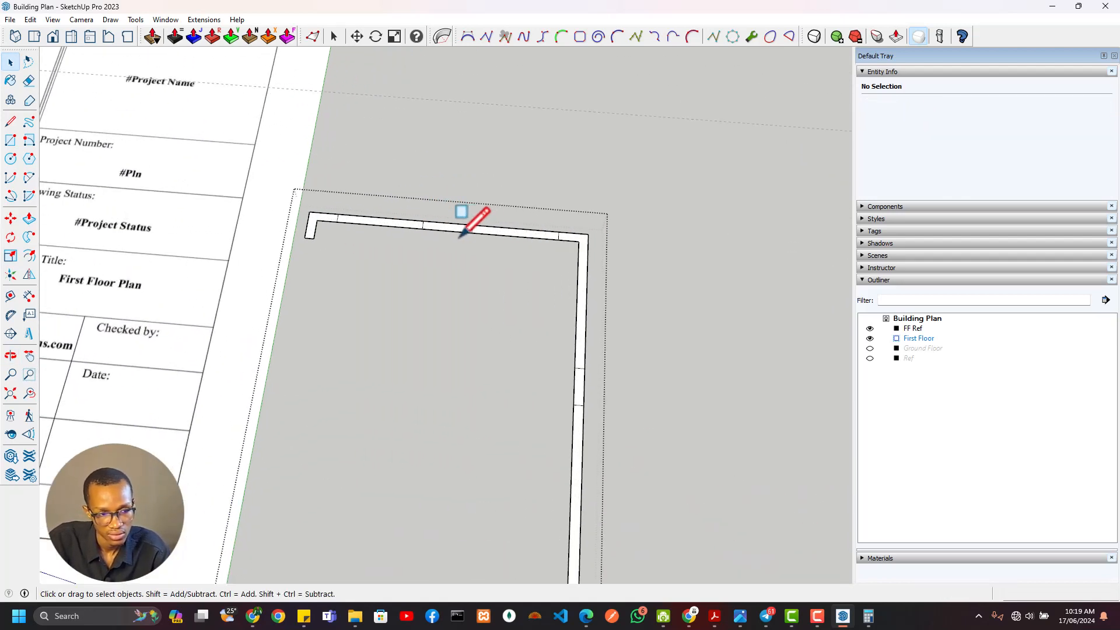
{"action": "scroll", "coordinate": [358, 250], "scroll_direction": "down", "scroll_amount": 2}
{"action": "middle_click_drag", "start_coordinate": [408, 279], "coordinate": [498, 227], "text": "shift"}
{"action": "scroll", "coordinate": [538, 296], "scroll_direction": "down", "scroll_amount": 1}
{"action": "scroll", "coordinate": [585, 326], "scroll_direction": "up", "scroll_amount": 2}
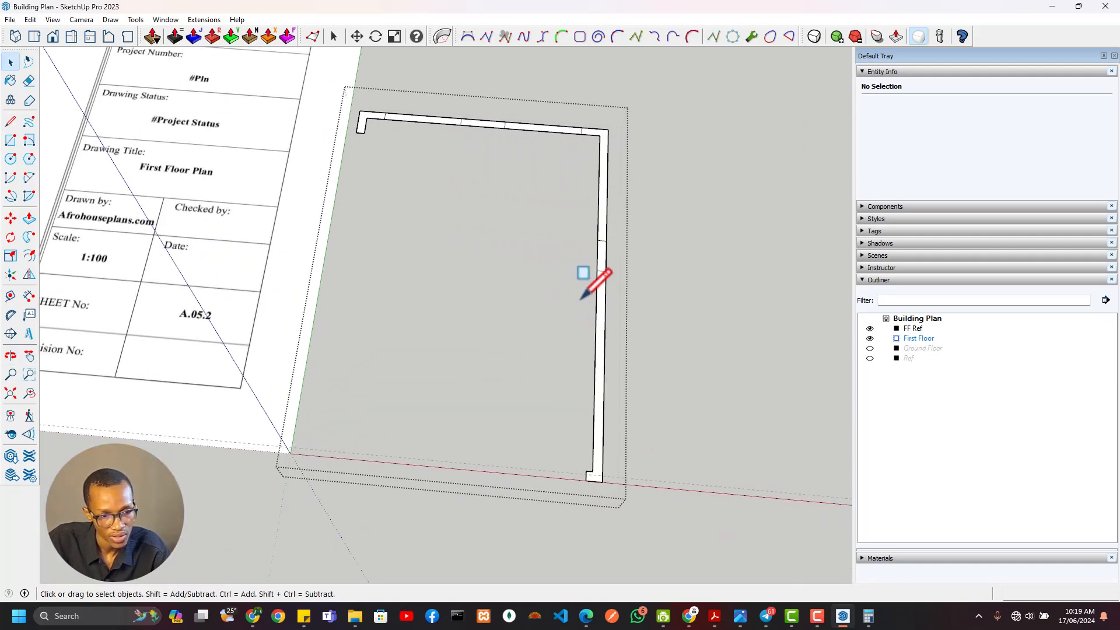
{"action": "scroll", "coordinate": [242, 188], "scroll_direction": "down", "scroll_amount": 5}
{"action": "middle_click_drag", "start_coordinate": [202, 185], "coordinate": [484, 332], "text": "shift"}
{"action": "scroll", "coordinate": [305, 198], "scroll_direction": "up", "scroll_amount": 5}
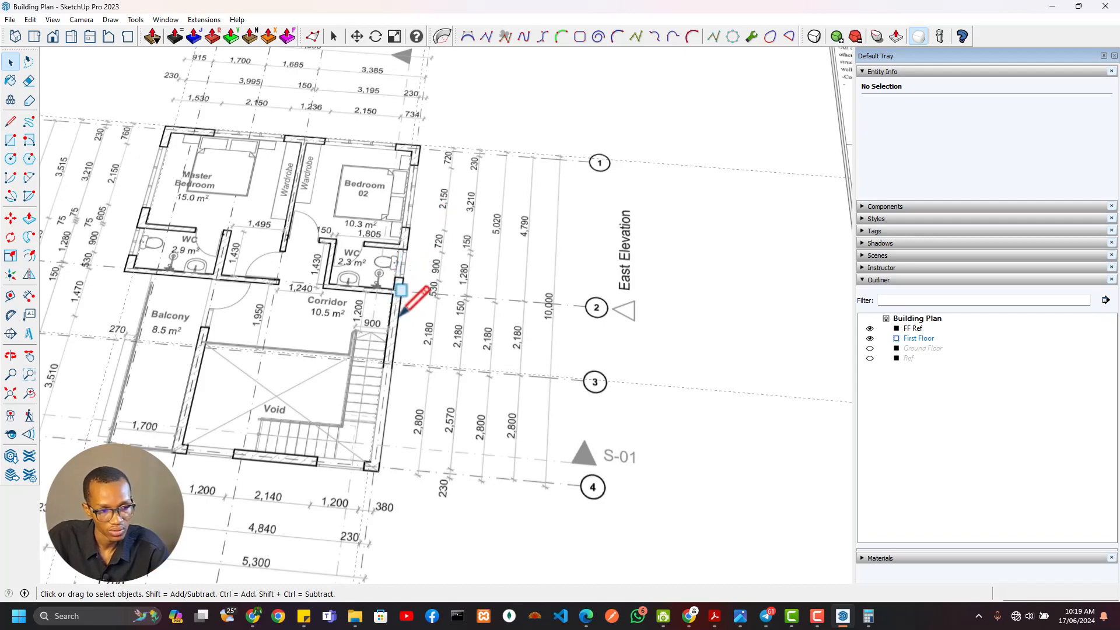
{"action": "scroll", "coordinate": [400, 314], "scroll_direction": "down", "scroll_amount": 4}
{"action": "scroll", "coordinate": [408, 315], "scroll_direction": "up", "scroll_amount": 6}
{"action": "scroll", "coordinate": [515, 287], "scroll_direction": "down", "scroll_amount": 6}
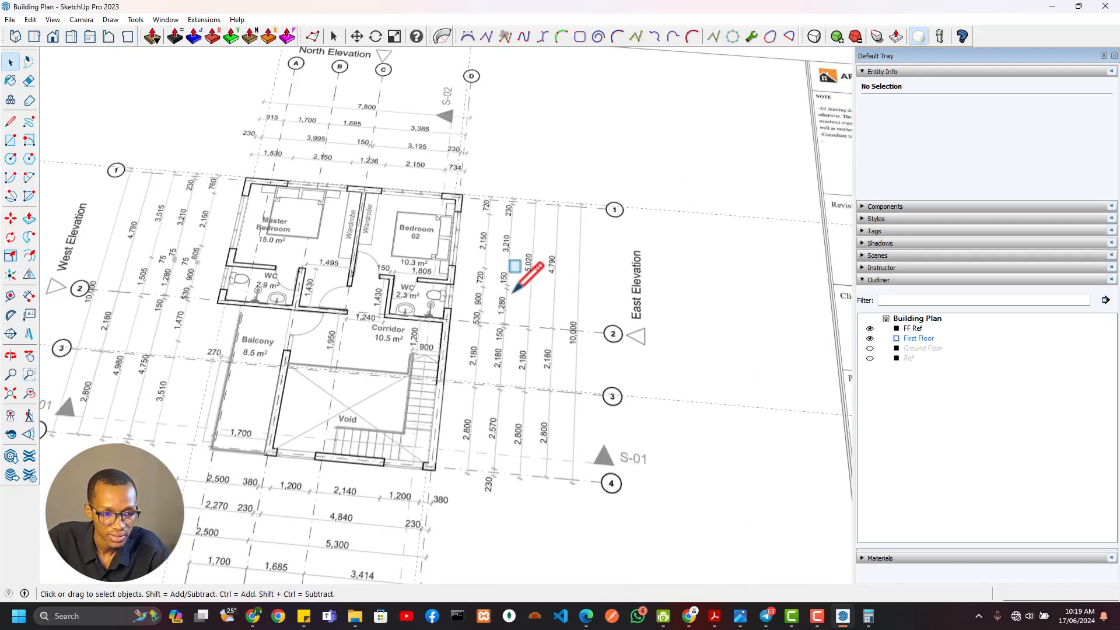
{"action": "scroll", "coordinate": [758, 396], "scroll_direction": "up", "scroll_amount": 8}
{"action": "scroll", "coordinate": [517, 376], "scroll_direction": "up", "scroll_amount": 1}
Erase the lines marking the old window opening across the east wall
{"action": "key", "text": "e"}
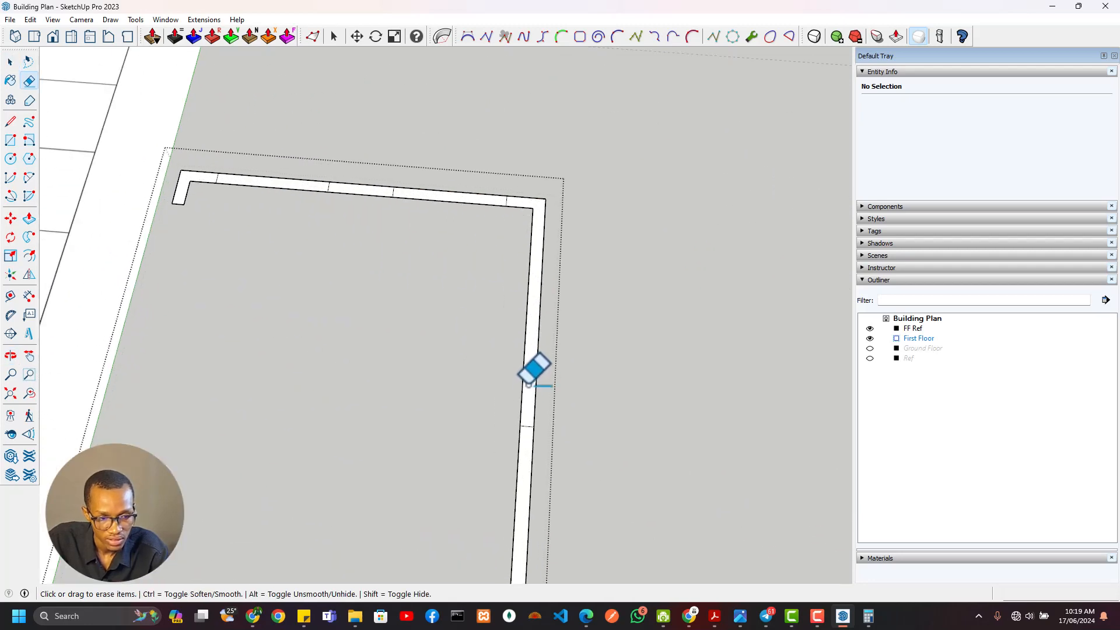
{"action": "scroll", "coordinate": [470, 343], "scroll_direction": "down", "scroll_amount": 3}
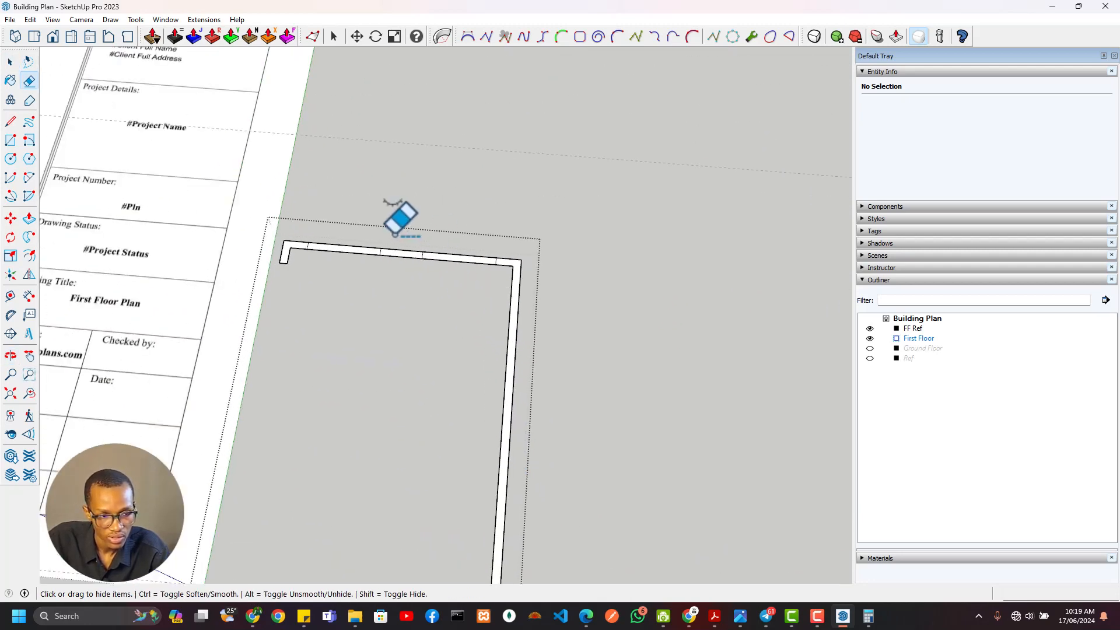
{"action": "scroll", "coordinate": [352, 234], "scroll_direction": "down", "scroll_amount": 2}
Examine the dimensions along the north side of the first floor plan image, including the overall building width
{"action": "middle_click_drag", "start_coordinate": [413, 252], "coordinate": [511, 176], "text": "shift"}
{"action": "middle_click_drag", "start_coordinate": [404, 303], "coordinate": [490, 348], "text": "shift"}
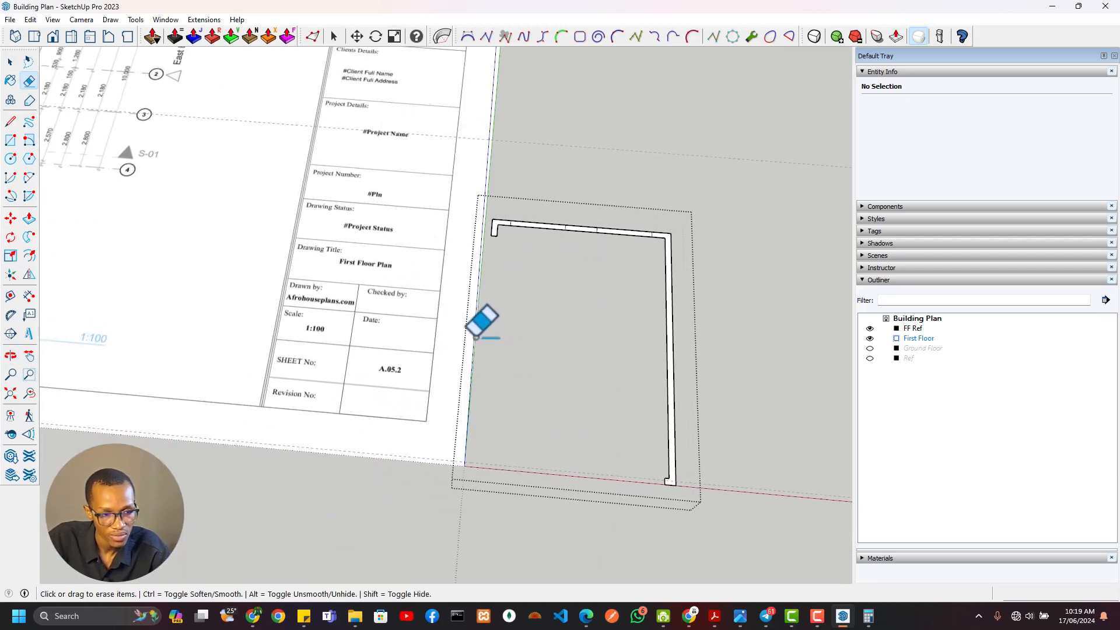
{"action": "mouse_move", "coordinate": [487, 257]}
{"action": "middle_mouse_down", "text": "shift"}
{"action": "mouse_move", "coordinate": [630, 331]}
{"action": "mouse_move", "coordinate": [645, 372]}
{"action": "middle_mouse_up", "text": "shift"}
{"action": "scroll", "coordinate": [241, 252], "scroll_direction": "down", "scroll_amount": 5}
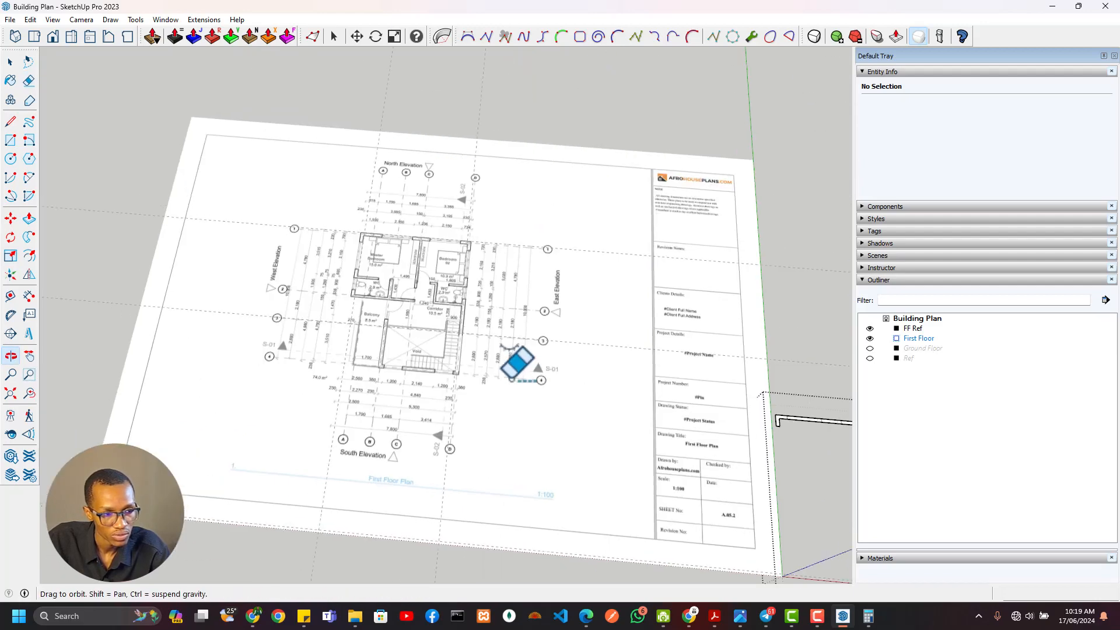
{"action": "scroll", "coordinate": [414, 217], "scroll_direction": "up", "scroll_amount": 3}
{"action": "scroll", "coordinate": [630, 194], "scroll_direction": "up", "scroll_amount": 3}
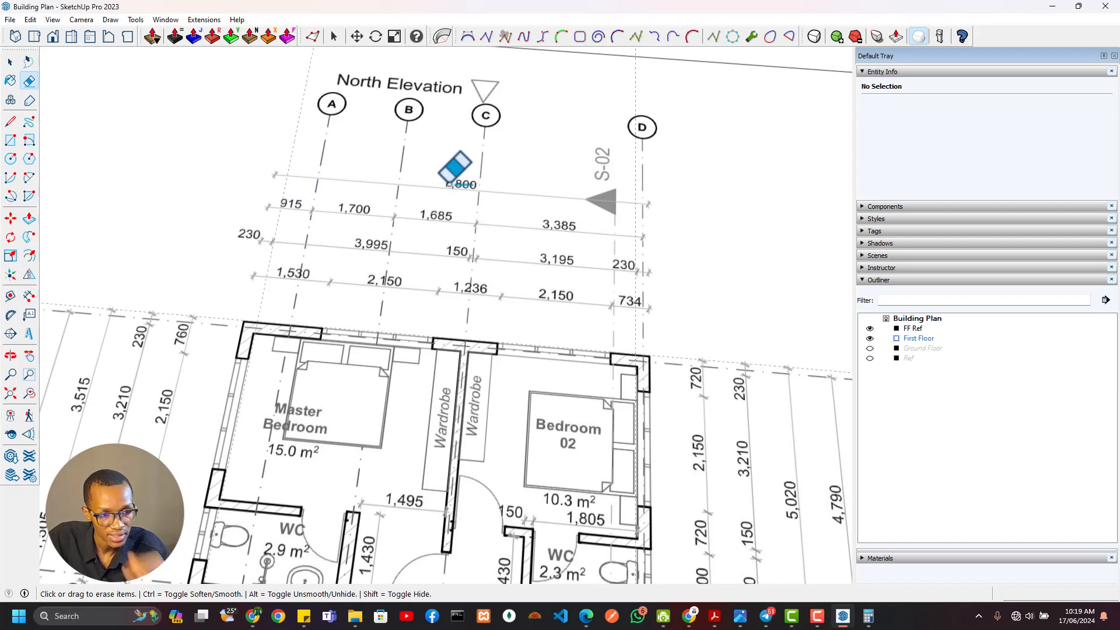
{"action": "scroll", "coordinate": [554, 275], "scroll_direction": "down", "scroll_amount": 5}
{"action": "middle_click_drag", "start_coordinate": [530, 295], "coordinate": [248, 166]}
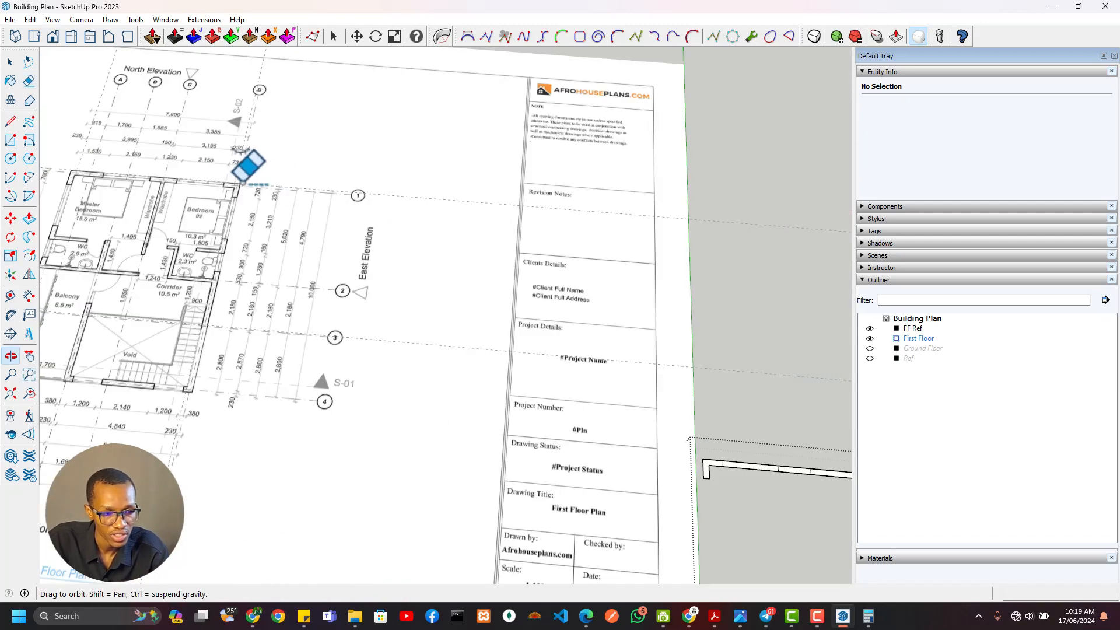
Place a guide 7800 mm west of the east wall's outer edge, parallel to it
{"action": "scroll", "coordinate": [714, 461], "scroll_direction": "down", "scroll_amount": 3}
{"action": "middle_click_drag", "start_coordinate": [816, 488], "coordinate": [380, 340], "text": "shift"}
{"action": "scroll", "coordinate": [379, 335], "scroll_direction": "up", "scroll_amount": 3}
{"action": "key", "text": "t"}
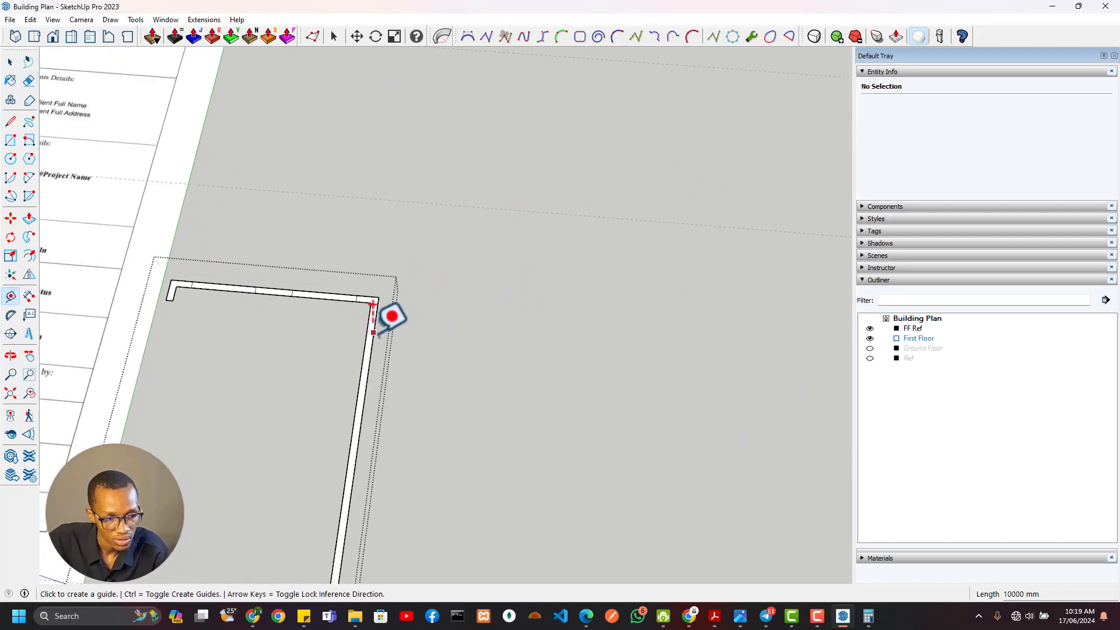
{"action": "left_click", "coordinate": [373, 331]}
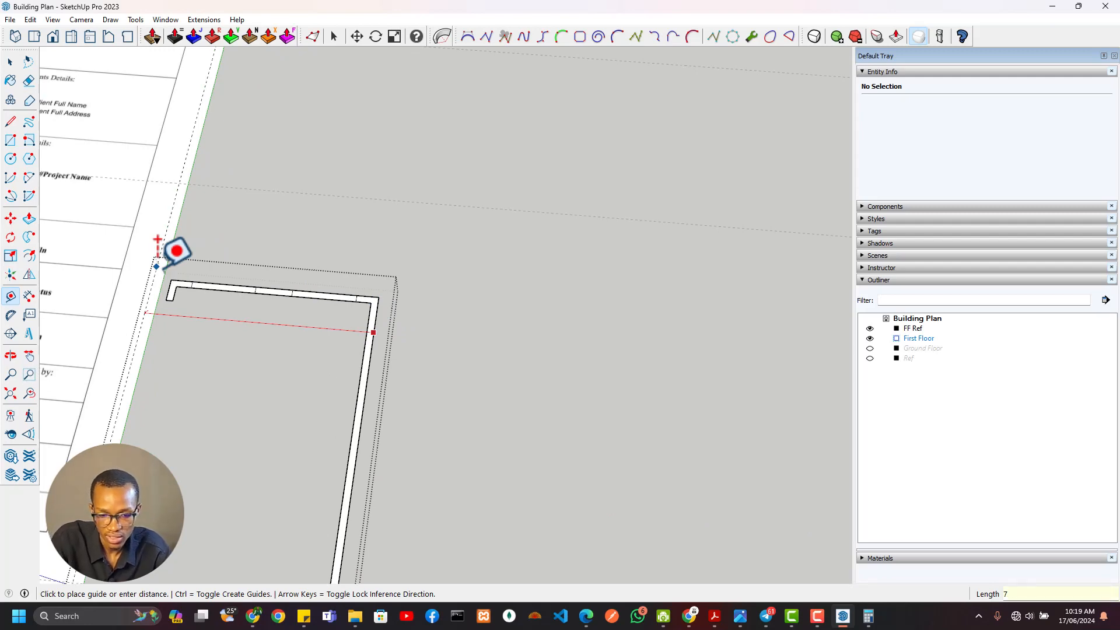
{"action": "left_click", "coordinate": [158, 239]}
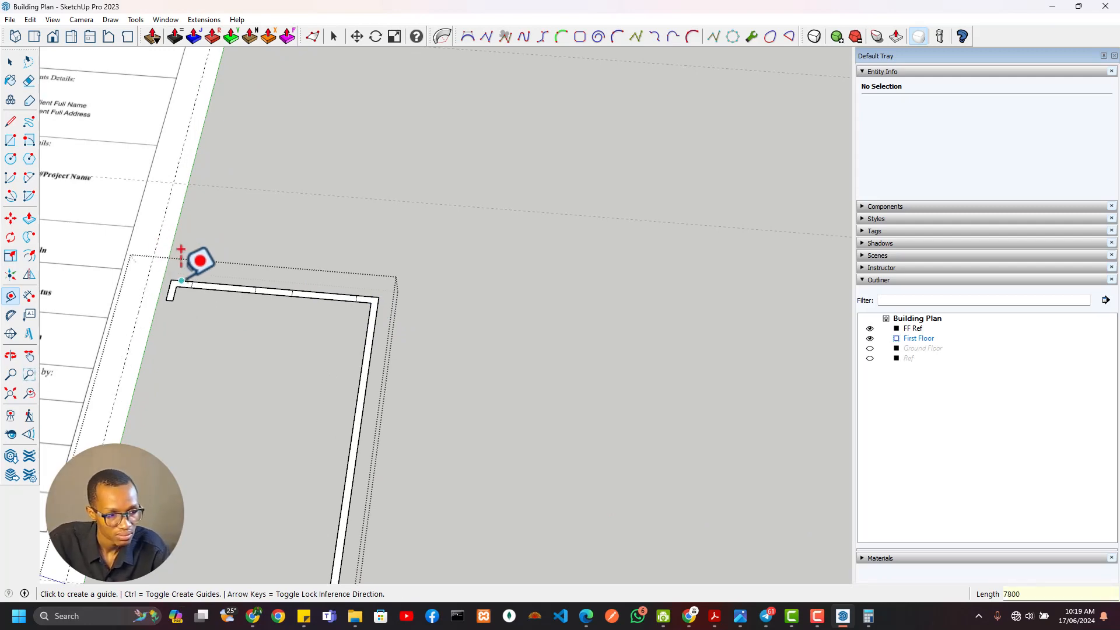
Place a guide along the north wall's outer edge
{"action": "middle_click_drag", "start_coordinate": [180, 247], "coordinate": [449, 230], "text": "shift"}
{"action": "scroll", "coordinate": [379, 233], "scroll_direction": "down", "scroll_amount": 3}
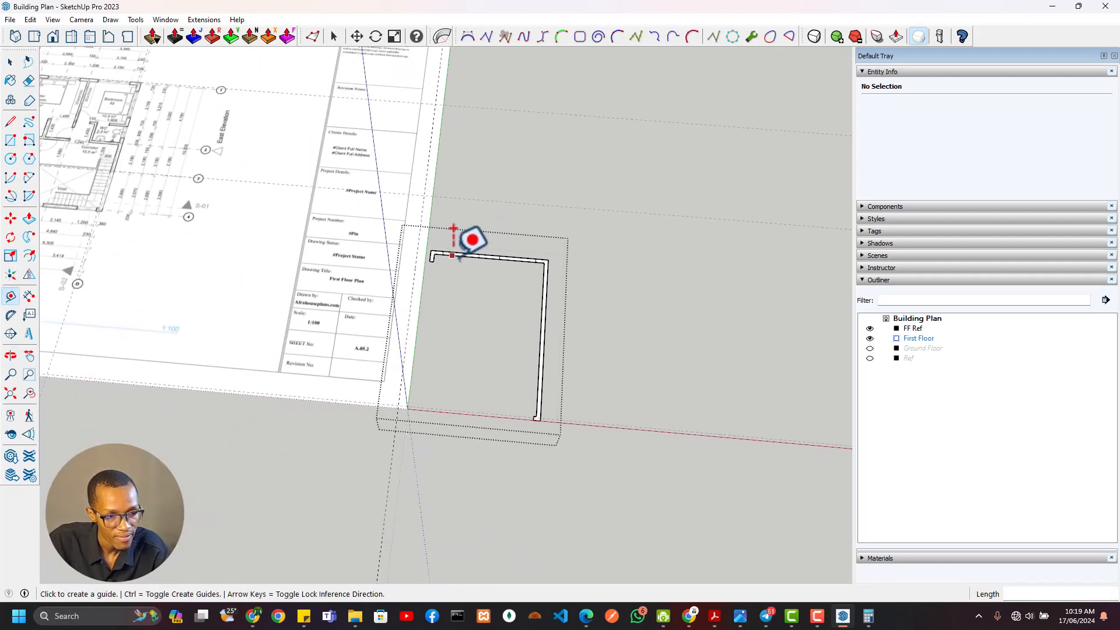
{"action": "scroll", "coordinate": [447, 225], "scroll_direction": "up", "scroll_amount": 3}
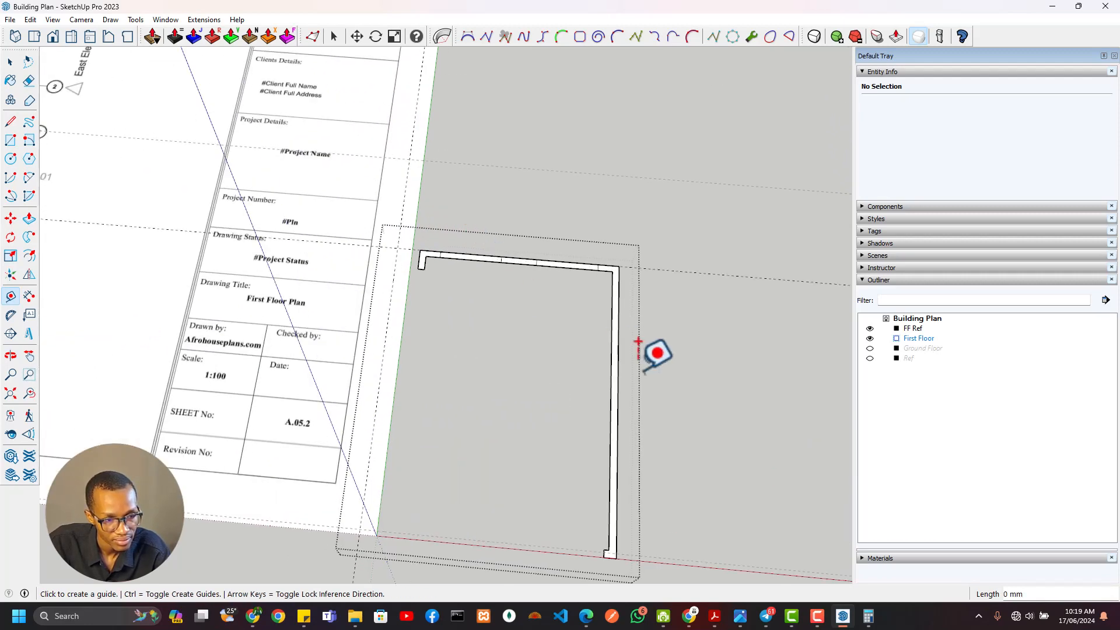
Draw a rectangle from the southwest guide intersection to the northeast outer corner of the walls as the first floor outline
{"action": "scroll", "coordinate": [635, 310], "scroll_direction": "down", "scroll_amount": 2}
{"action": "middle_click_drag", "start_coordinate": [635, 310], "coordinate": [590, 233], "text": "shift"}
{"action": "key", "text": "r"}
{"action": "scroll", "coordinate": [362, 400], "scroll_direction": "up", "scroll_amount": 5}
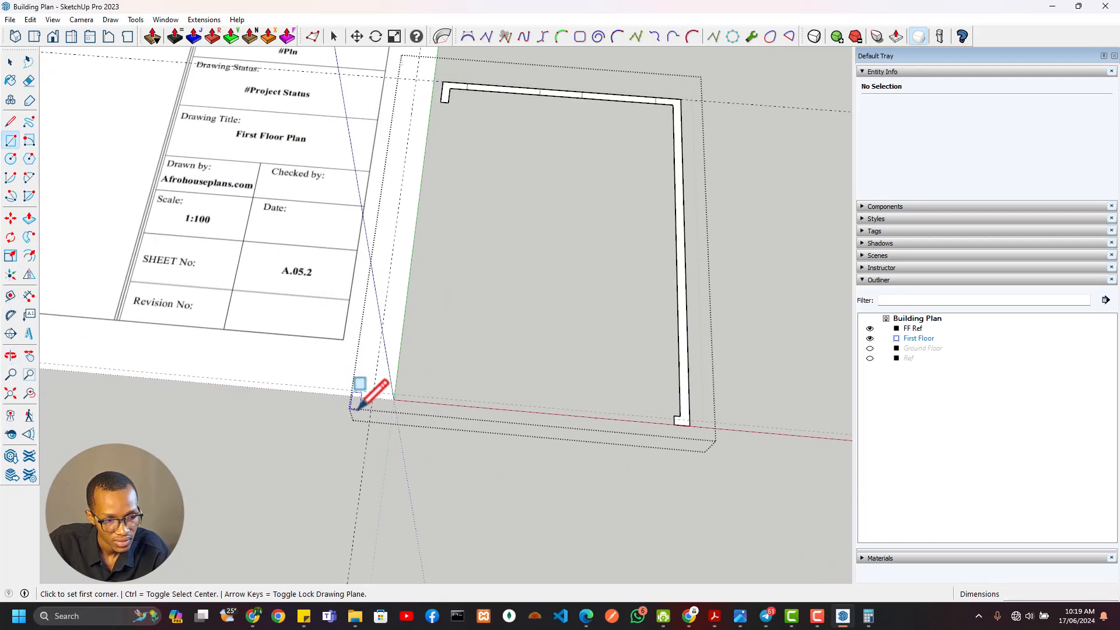
{"action": "middle_click_drag", "start_coordinate": [383, 395], "coordinate": [475, 451]}
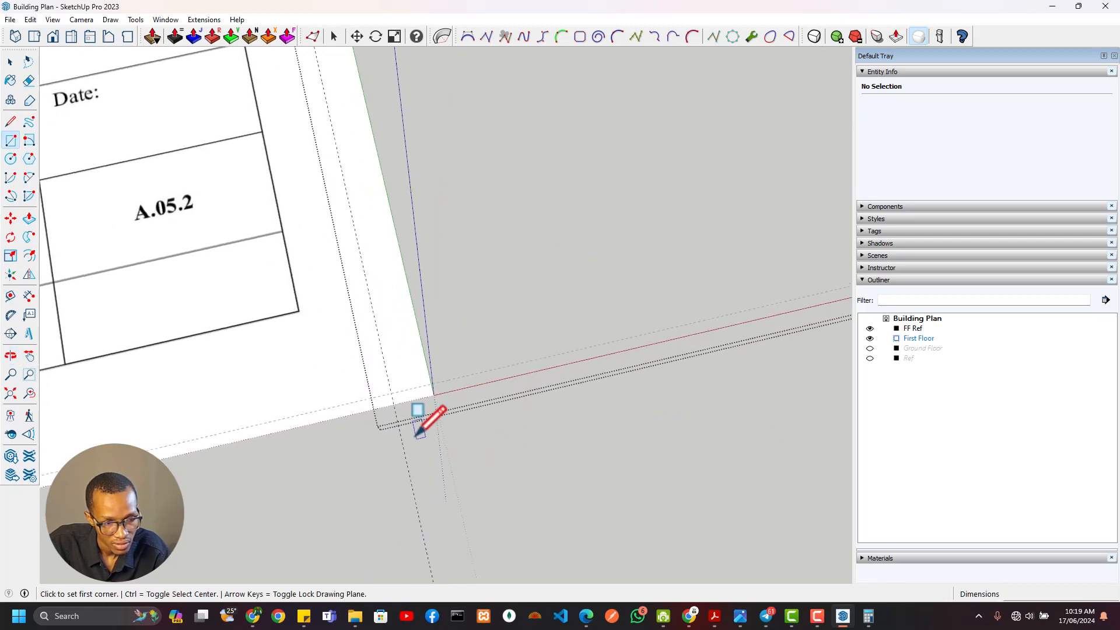
{"action": "left_click", "coordinate": [392, 406]}
{"action": "middle_click_drag", "start_coordinate": [509, 238], "coordinate": [341, 437]}
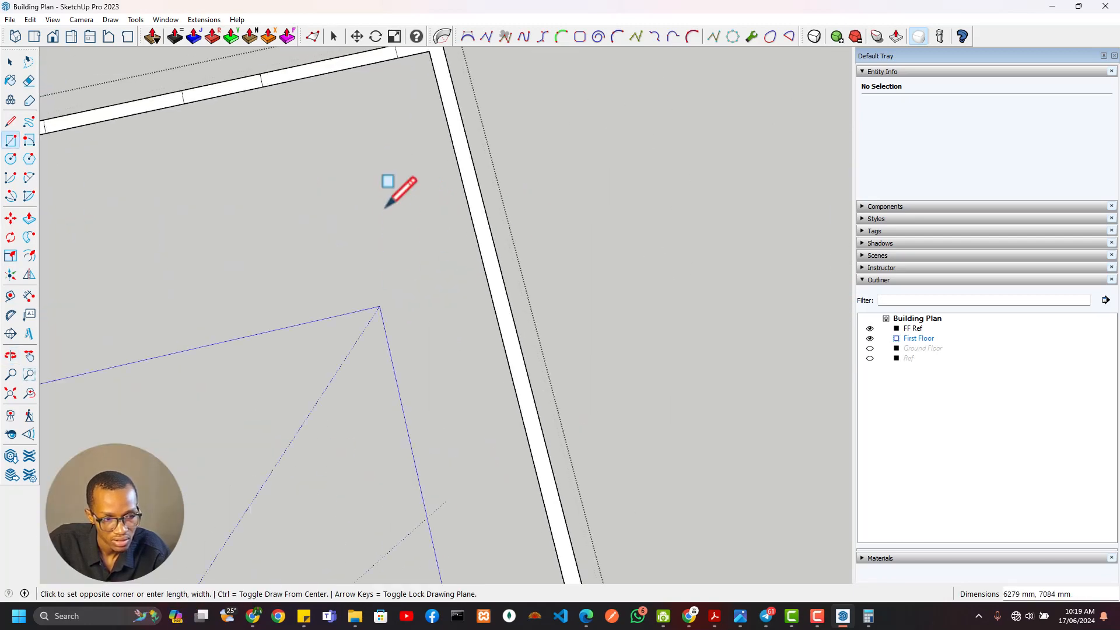
{"action": "middle_click_drag", "start_coordinate": [387, 205], "coordinate": [421, 337], "text": "shift"}
{"action": "left_click", "coordinate": [476, 182]}
{"action": "scroll", "coordinate": [412, 325], "scroll_direction": "down", "scroll_amount": 5}
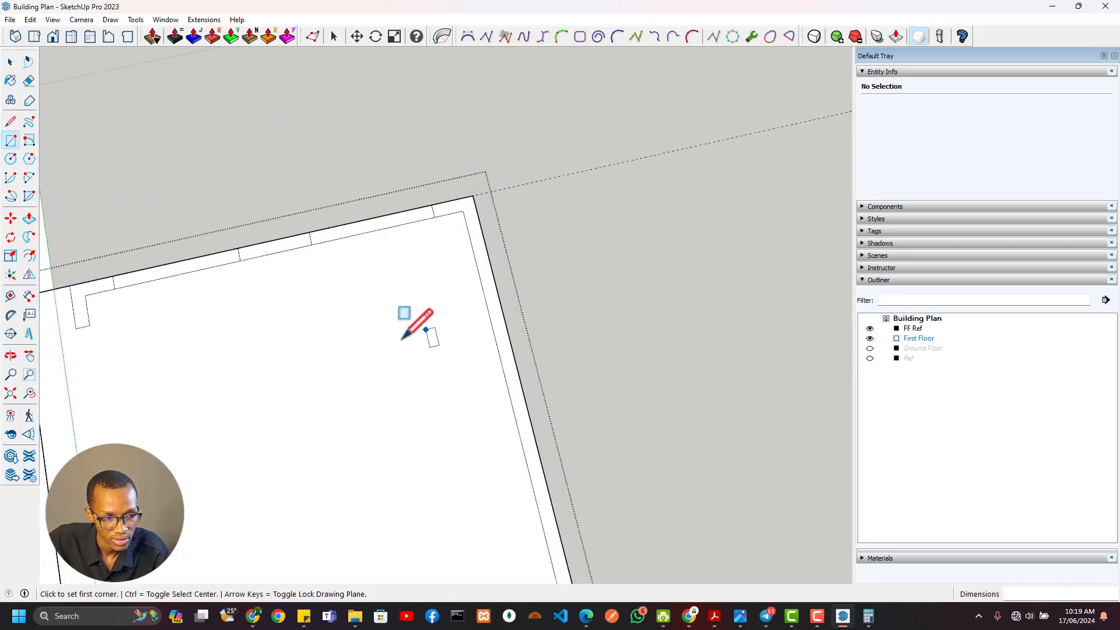
{"action": "scroll", "coordinate": [448, 261], "scroll_direction": "up", "scroll_amount": 4}
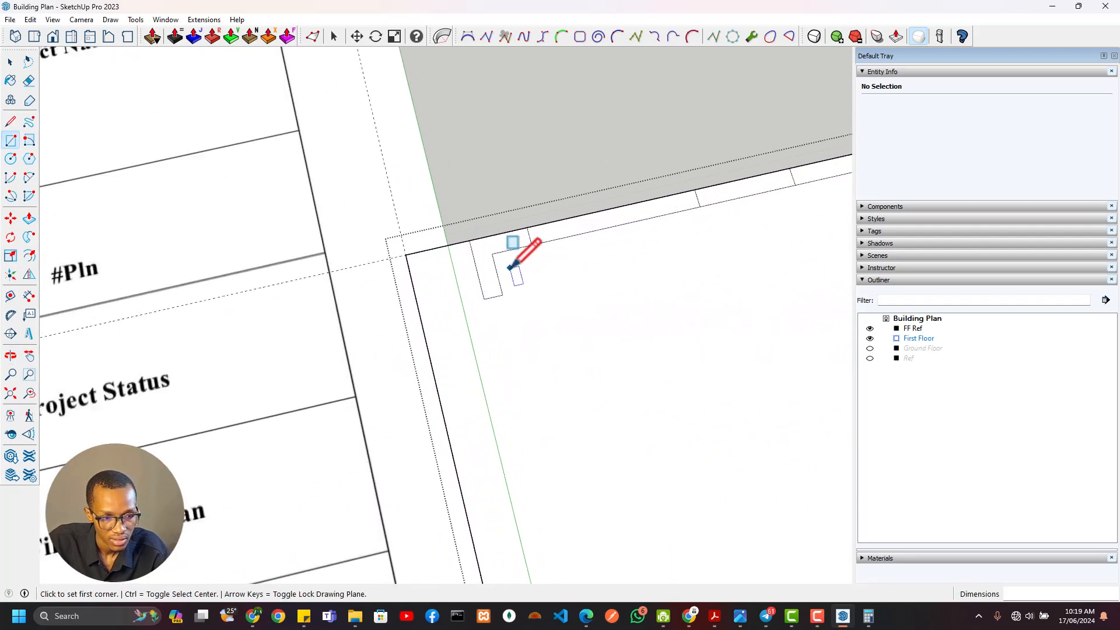
Erase the leftover inner wall and window edges inside the first floor outline
{"action": "key", "text": "l"}
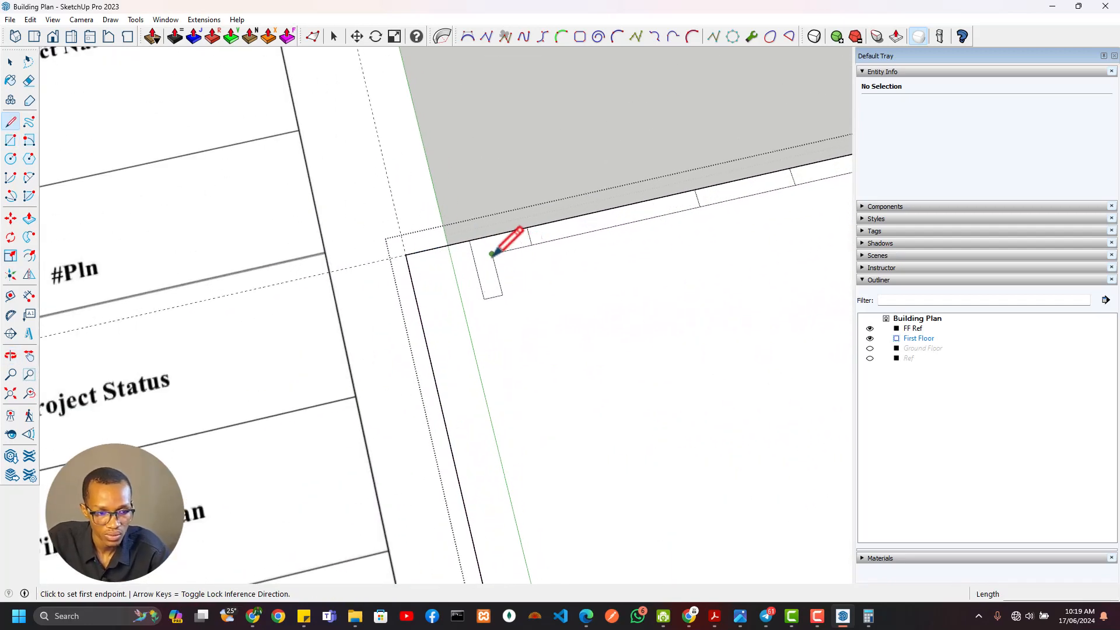
{"action": "scroll", "coordinate": [527, 273], "scroll_direction": "down", "scroll_amount": 2}
{"action": "middle_click_drag", "start_coordinate": [811, 355], "coordinate": [352, 264], "text": "shift"}
{"action": "scroll", "coordinate": [357, 277], "scroll_direction": "down", "scroll_amount": 2}
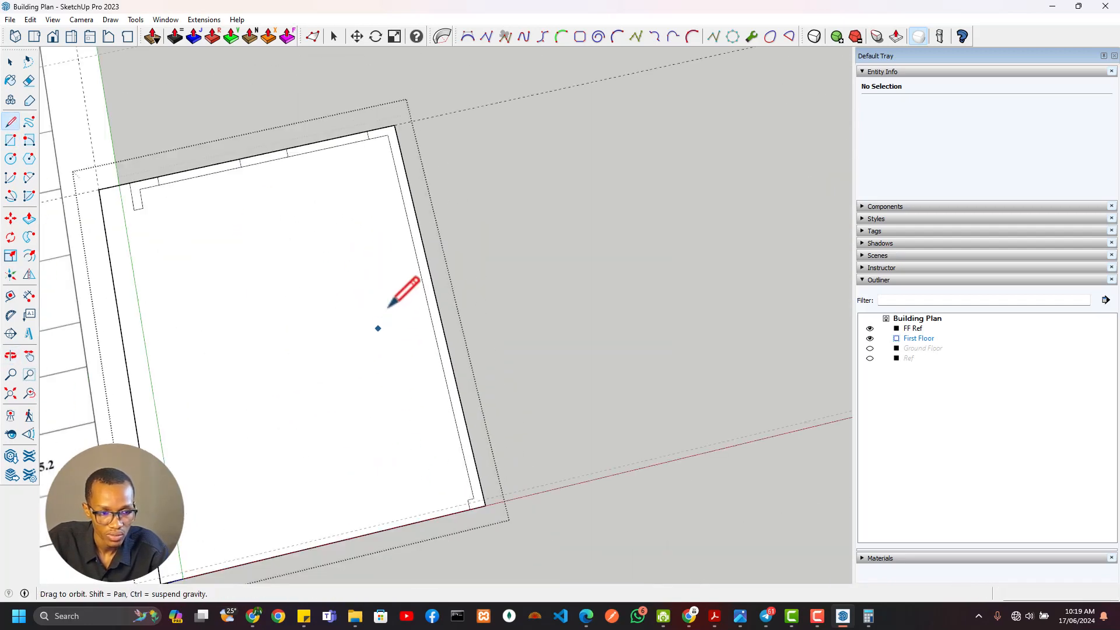
{"action": "middle_click_drag", "start_coordinate": [388, 308], "coordinate": [434, 248], "text": "shift"}
{"action": "scroll", "coordinate": [515, 408], "scroll_direction": "up", "scroll_amount": 2}
{"action": "key", "text": "e"}
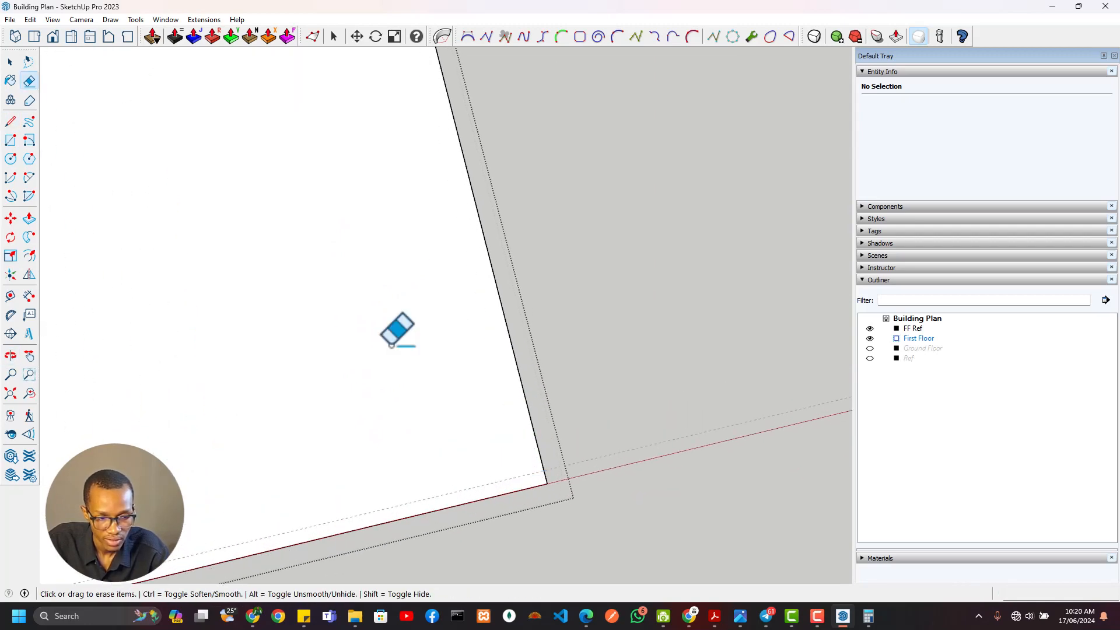
{"action": "mouse_move", "coordinate": [395, 330]}
{"action": "middle_mouse_down", "text": "shift"}
{"action": "mouse_move", "coordinate": [395, 221]}
{"action": "mouse_move", "coordinate": [615, 539]}
{"action": "middle_mouse_up", "text": "shift"}
{"action": "scroll", "coordinate": [613, 353], "scroll_direction": "up", "scroll_amount": 2}
{"action": "left_click_drag", "start_coordinate": [583, 349], "coordinate": [545, 369]}
{"action": "mouse_move", "coordinate": [437, 379]}
{"action": "left_mouse_down"}
{"action": "mouse_move", "coordinate": [405, 375]}
{"action": "mouse_move", "coordinate": [194, 438]}
{"action": "mouse_move", "coordinate": [173, 465]}
{"action": "mouse_move", "coordinate": [190, 481]}
{"action": "left_mouse_up"}
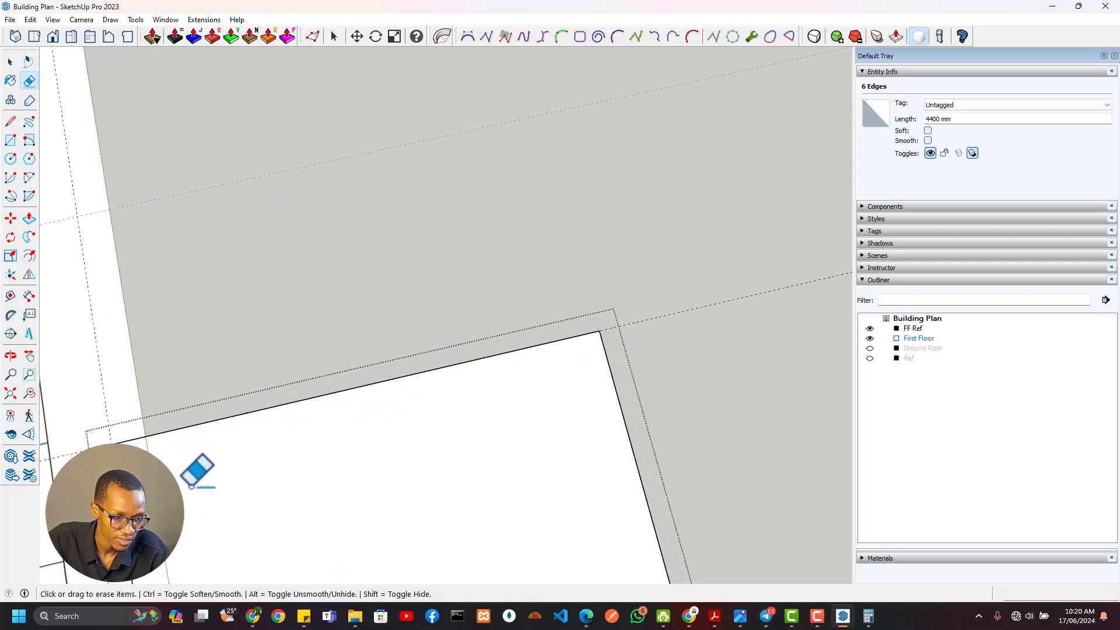
Offset the first floor outline face inward by 230 mm to form the external walls
{"action": "scroll", "coordinate": [198, 478], "scroll_direction": "down", "scroll_amount": 3}
{"action": "mouse_move", "coordinate": [238, 433]}
{"action": "middle_mouse_down", "text": "shift"}
{"action": "mouse_move", "coordinate": [357, 126]}
{"action": "mouse_move", "coordinate": [407, 193]}
{"action": "middle_mouse_up", "text": "shift"}
{"action": "key", "text": "space"}
{"action": "left_click", "coordinate": [429, 187]}
{"action": "key", "text": "f"}
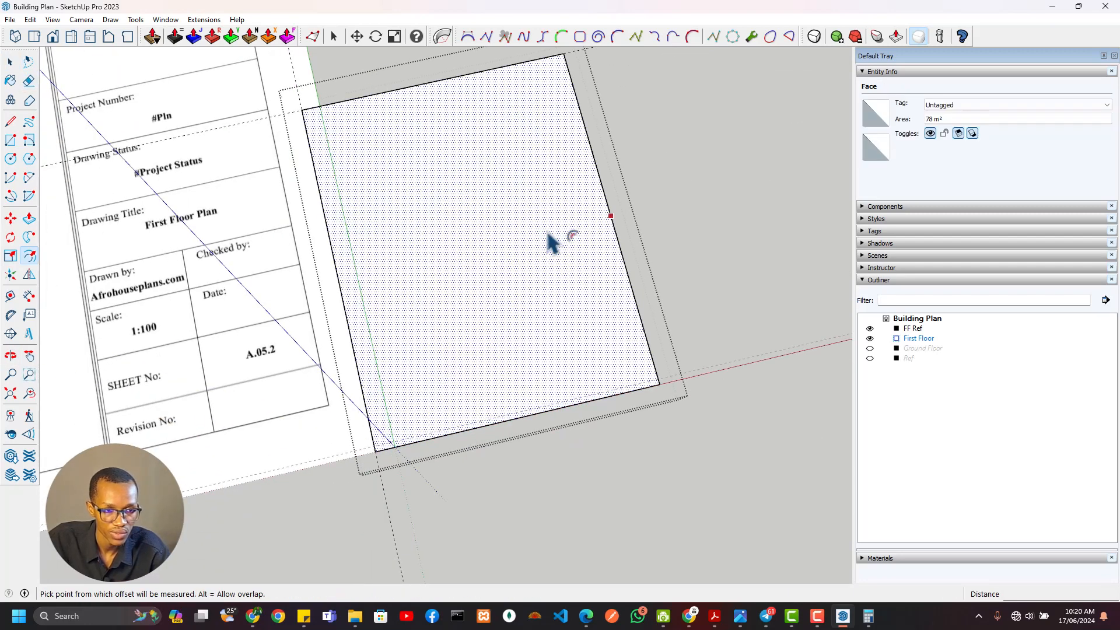
{"action": "left_click", "coordinate": [547, 232]}
{"action": "type", "text": "230"}
{"action": "key", "text": "Return"}
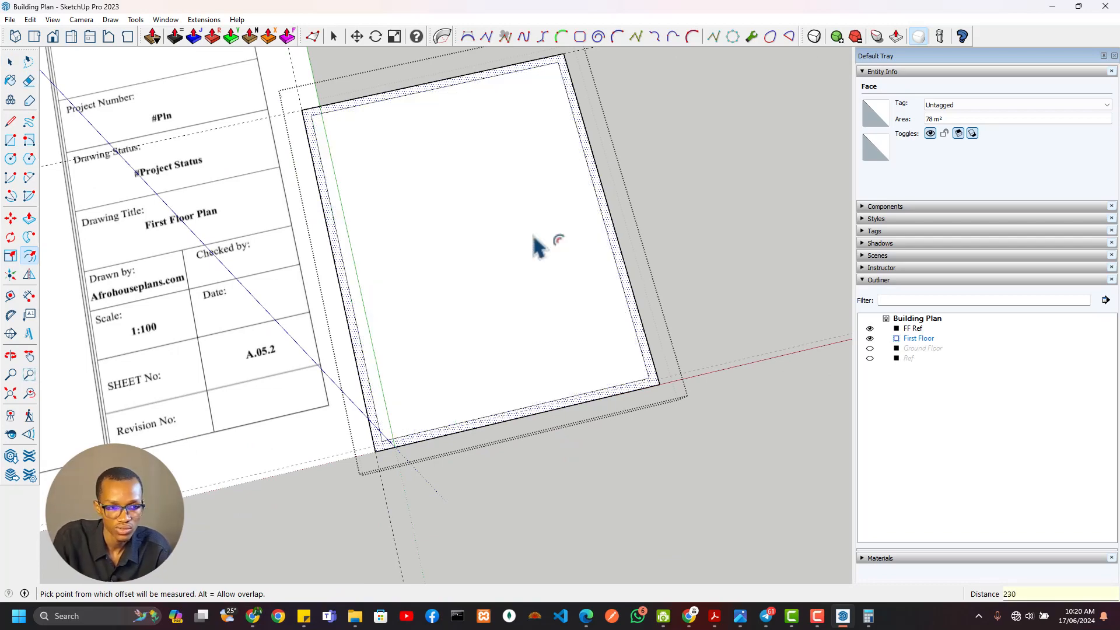
Examine the wall and window spacing dimensions above the master bedroom and Bedroom 02 on the first floor reference plan
{"action": "scroll", "coordinate": [448, 217], "scroll_direction": "down", "scroll_amount": 3}
{"action": "middle_click_drag", "start_coordinate": [542, 277], "coordinate": [811, 437], "text": "shift"}
{"action": "scroll", "coordinate": [317, 324], "scroll_direction": "up", "scroll_amount": 1}
{"action": "scroll", "coordinate": [222, 331], "scroll_direction": "down", "scroll_amount": 4}
{"action": "middle_click_drag", "start_coordinate": [216, 331], "coordinate": [458, 315], "text": "shift"}
{"action": "scroll", "coordinate": [348, 260], "scroll_direction": "up", "scroll_amount": 5}
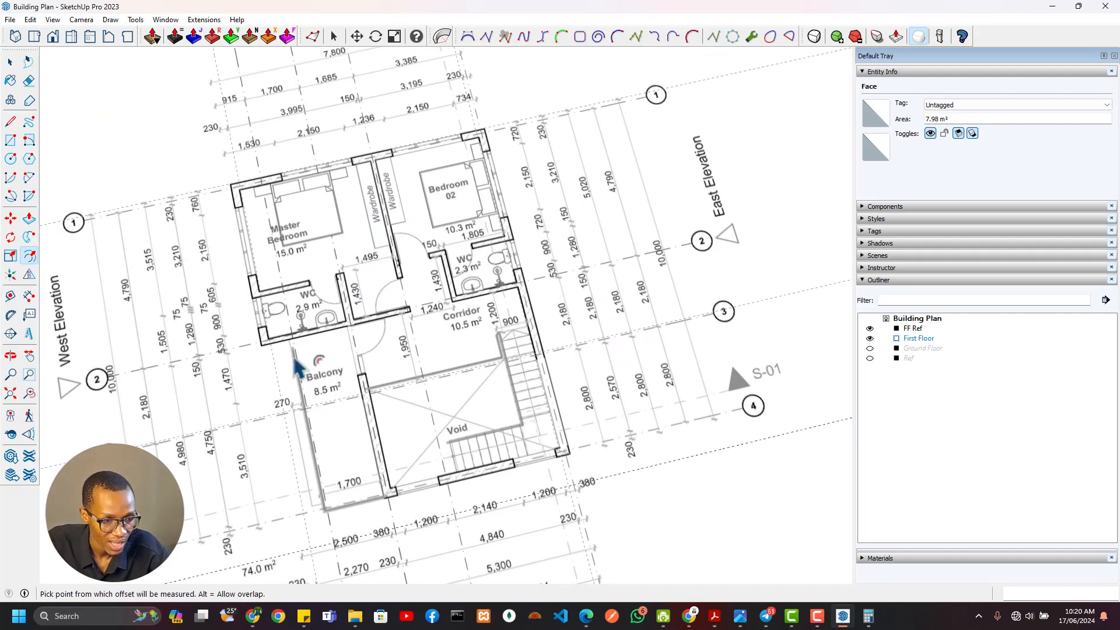
{"action": "middle_click_drag", "start_coordinate": [401, 257], "coordinate": [568, 406], "text": "shift"}
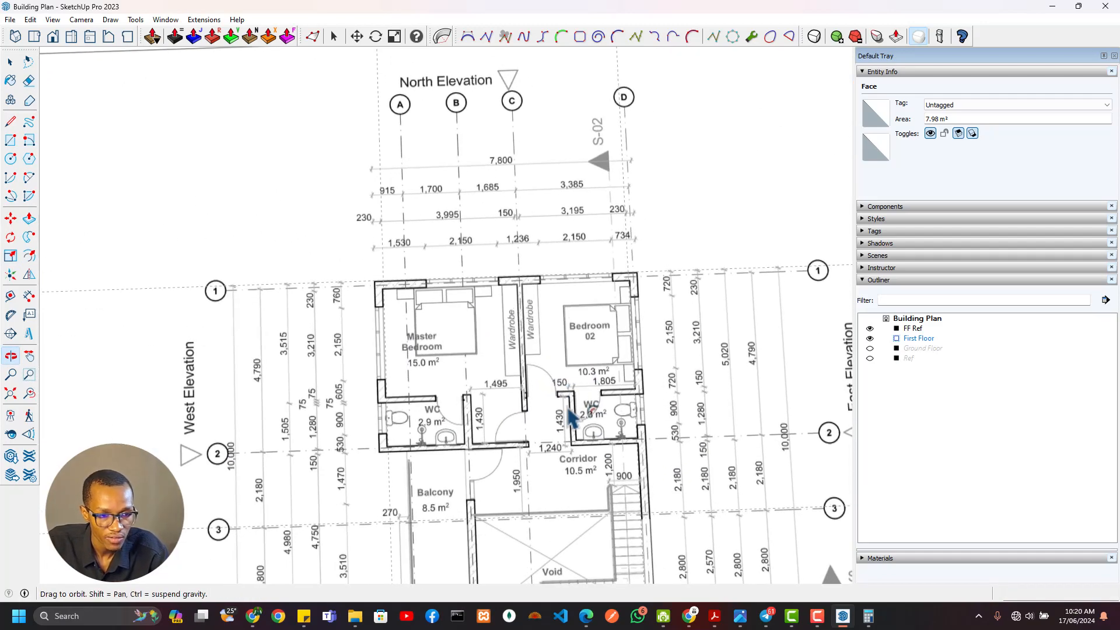
{"action": "key", "text": "f"}
{"action": "scroll", "coordinate": [514, 291], "scroll_direction": "up", "scroll_amount": 3}
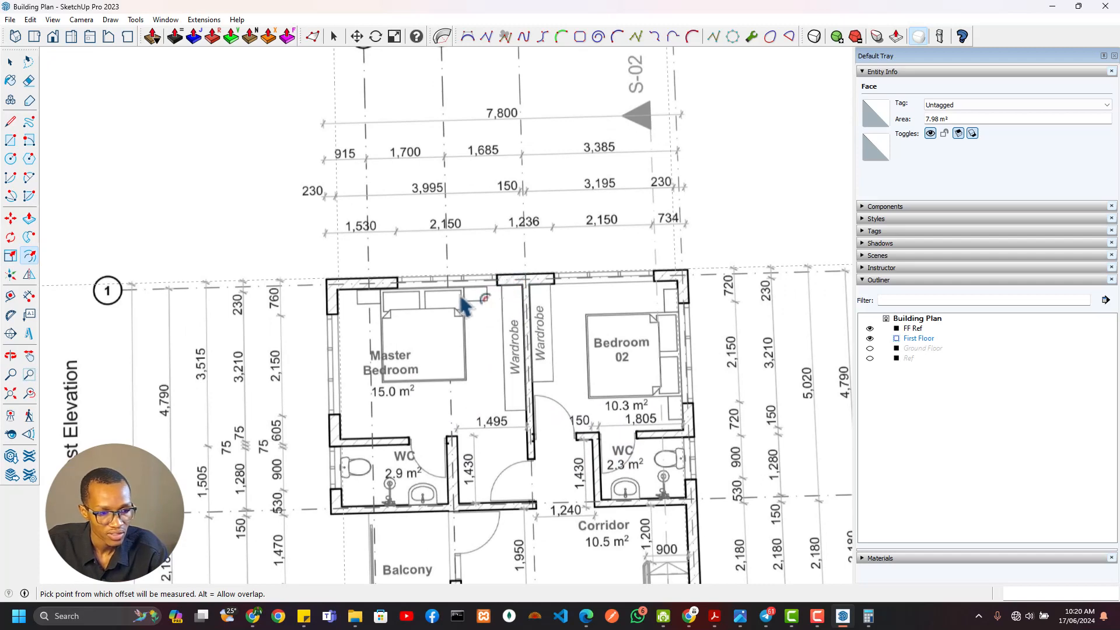
{"action": "scroll", "coordinate": [463, 297], "scroll_direction": "up", "scroll_amount": 2}
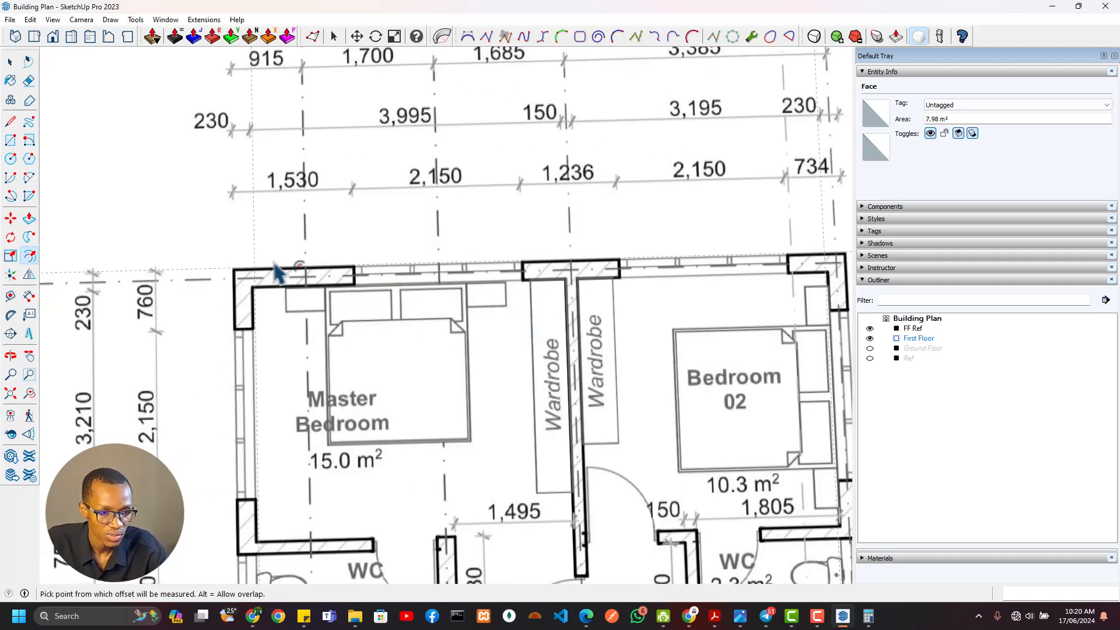
{"action": "scroll", "coordinate": [272, 259], "scroll_direction": "down", "scroll_amount": 2}
{"action": "scroll", "coordinate": [250, 187], "scroll_direction": "up", "scroll_amount": 3}
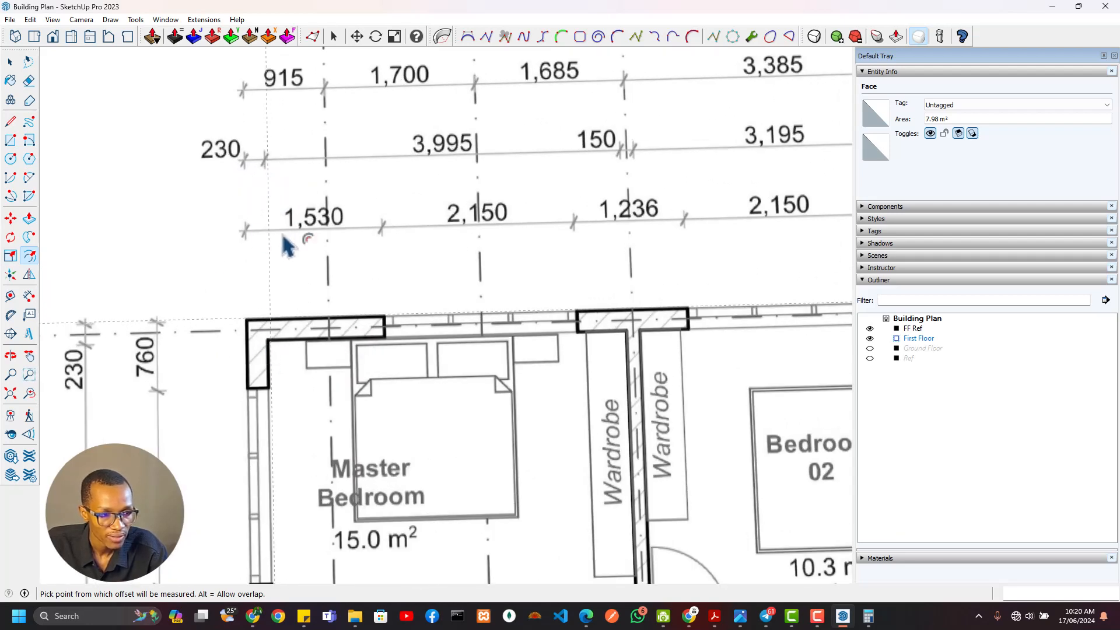
{"action": "scroll", "coordinate": [287, 246], "scroll_direction": "down", "scroll_amount": 1}
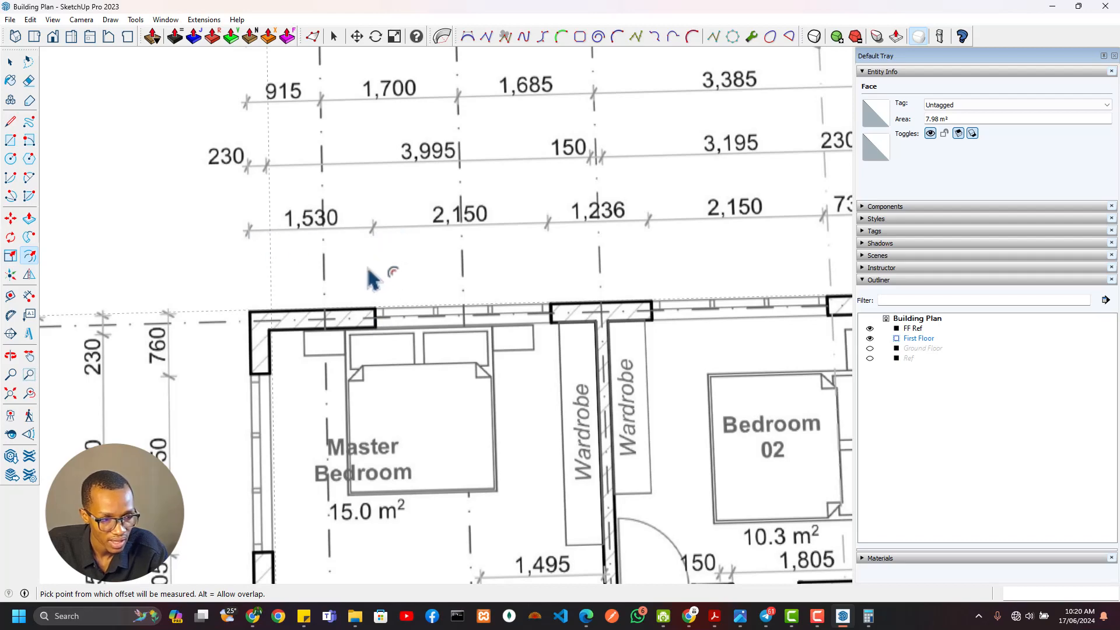
{"action": "scroll", "coordinate": [460, 334], "scroll_direction": "down", "scroll_amount": 5}
Place a guide 1530 mm east of the west wall's outer edge, parallel to it
{"action": "middle_click_drag", "start_coordinate": [670, 409], "coordinate": [227, 242], "text": "shift"}
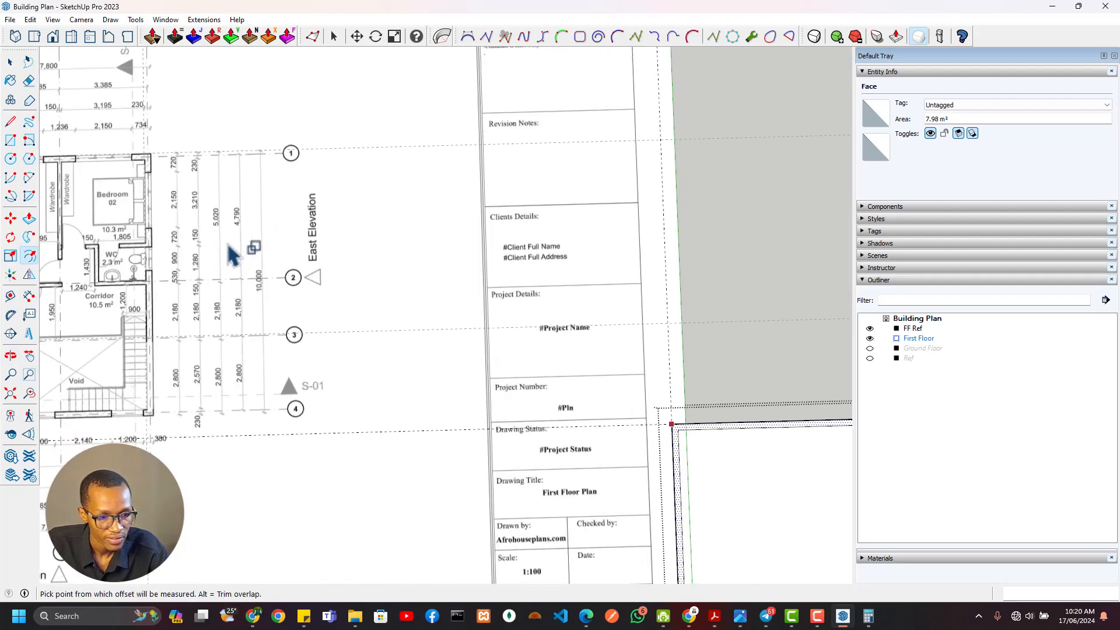
{"action": "middle_click_drag", "start_coordinate": [604, 412], "coordinate": [362, 296], "text": "shift"}
{"action": "scroll", "coordinate": [408, 332], "scroll_direction": "up", "scroll_amount": 3}
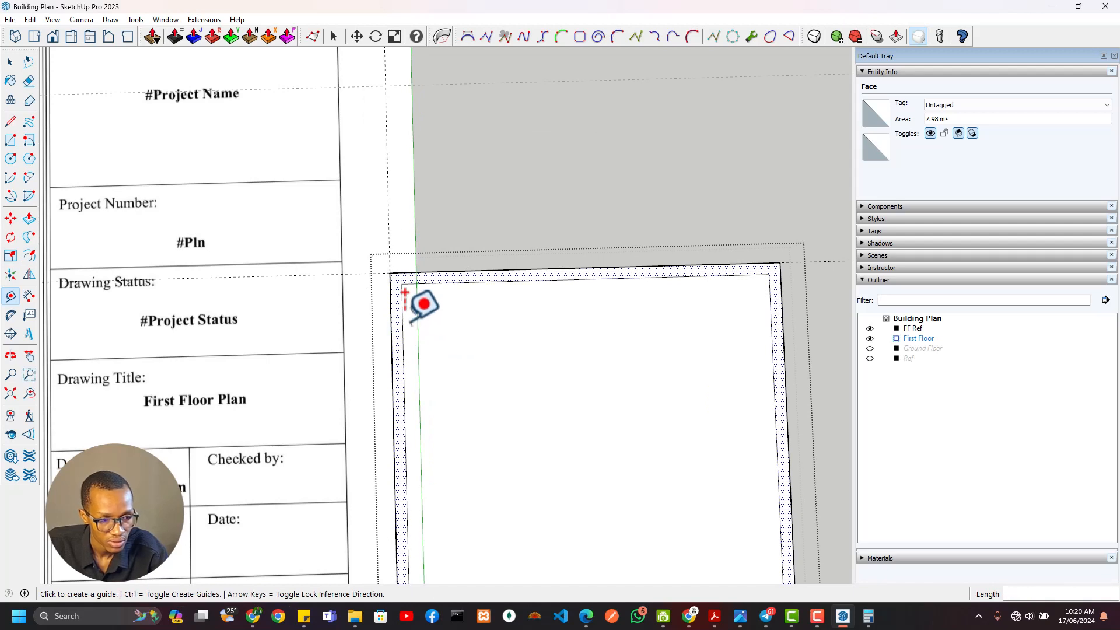
{"action": "left_click", "coordinate": [390, 311]}
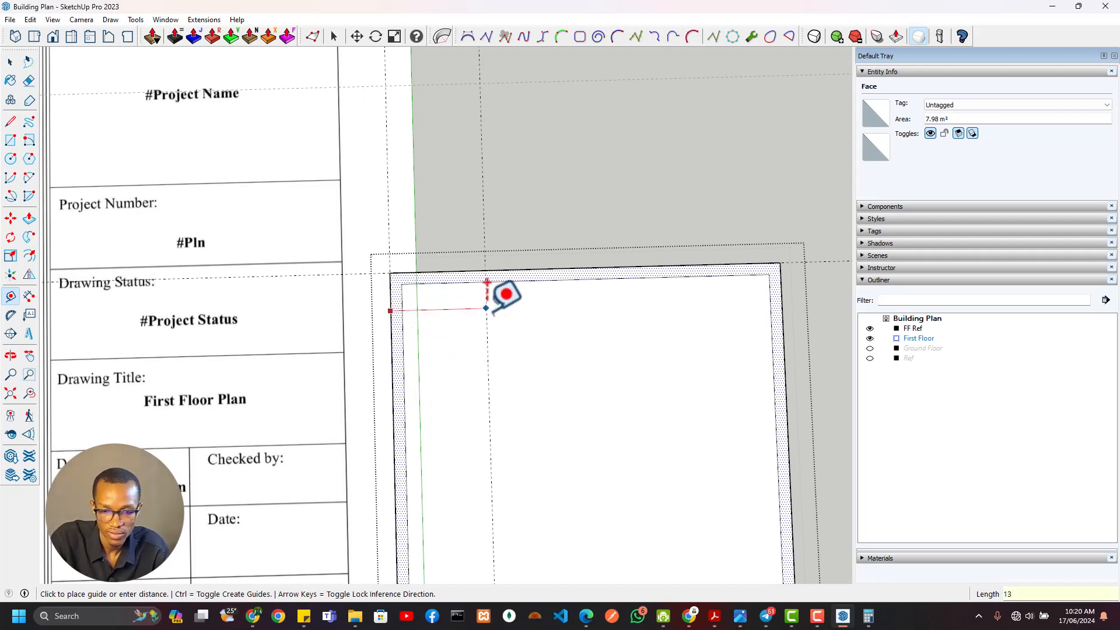
{"action": "type", "text": "153"}
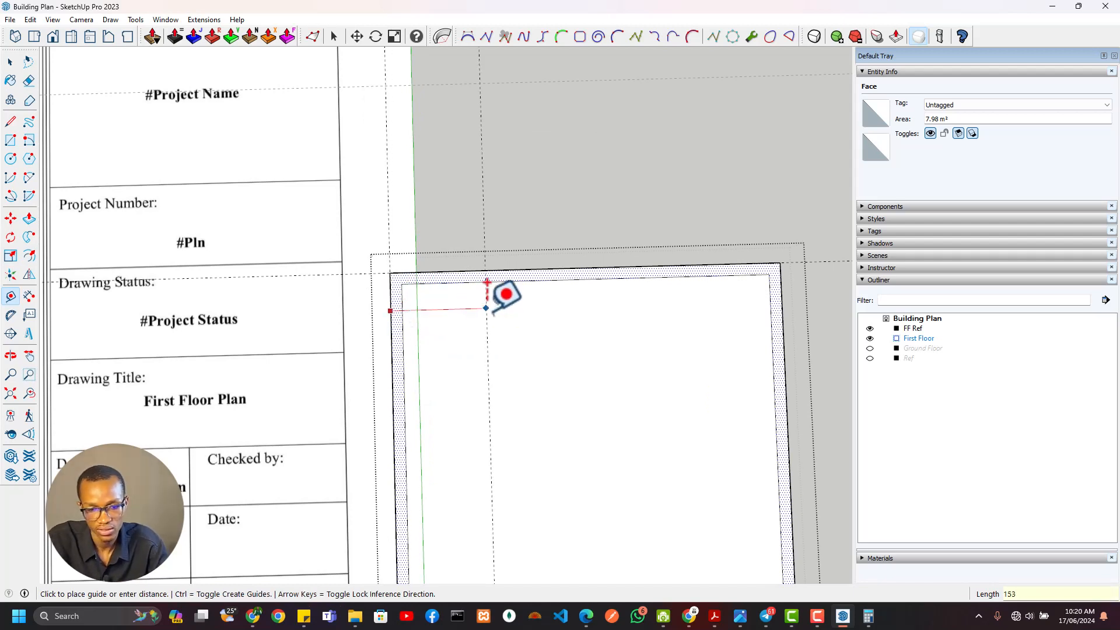
{"action": "type", "text": "0"}
{"action": "key", "text": "Return"}
Check the master bedroom window width on the reference plan and place a parallel guide 2150 mm east of the 1530 mm guide
{"action": "scroll", "coordinate": [442, 330], "scroll_direction": "down", "scroll_amount": 2}
{"action": "middle_click_drag", "start_coordinate": [114, 287], "coordinate": [683, 424], "text": "shift"}
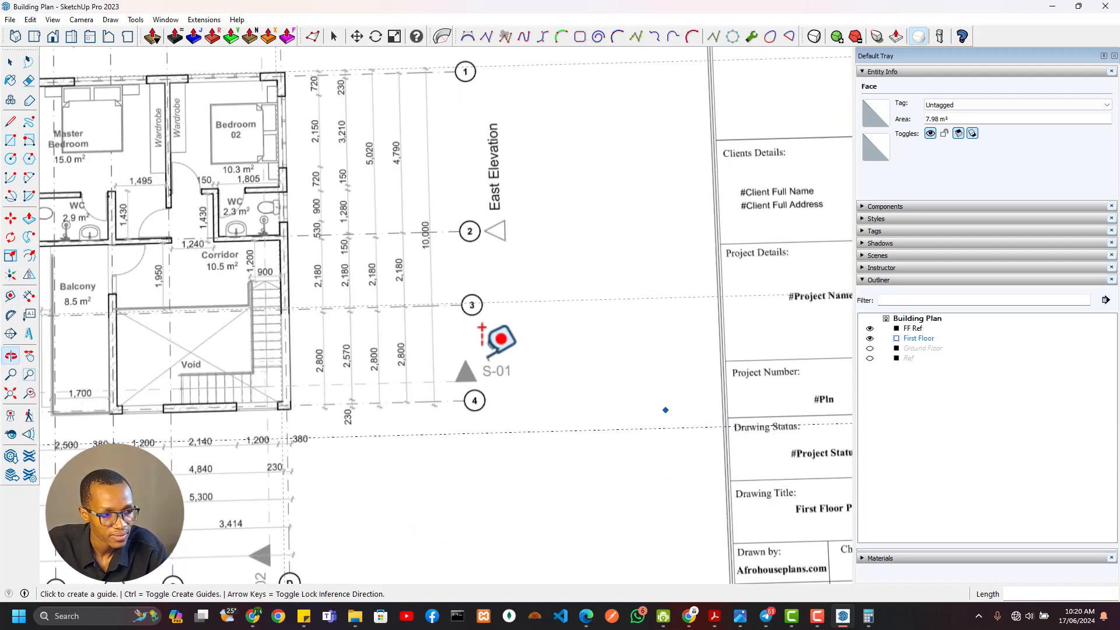
{"action": "middle_click_drag", "start_coordinate": [337, 300], "coordinate": [650, 352], "text": "shift"}
{"action": "scroll", "coordinate": [438, 305], "scroll_direction": "up", "scroll_amount": 2}
{"action": "middle_click_drag", "start_coordinate": [365, 212], "coordinate": [395, 321], "text": "shift"}
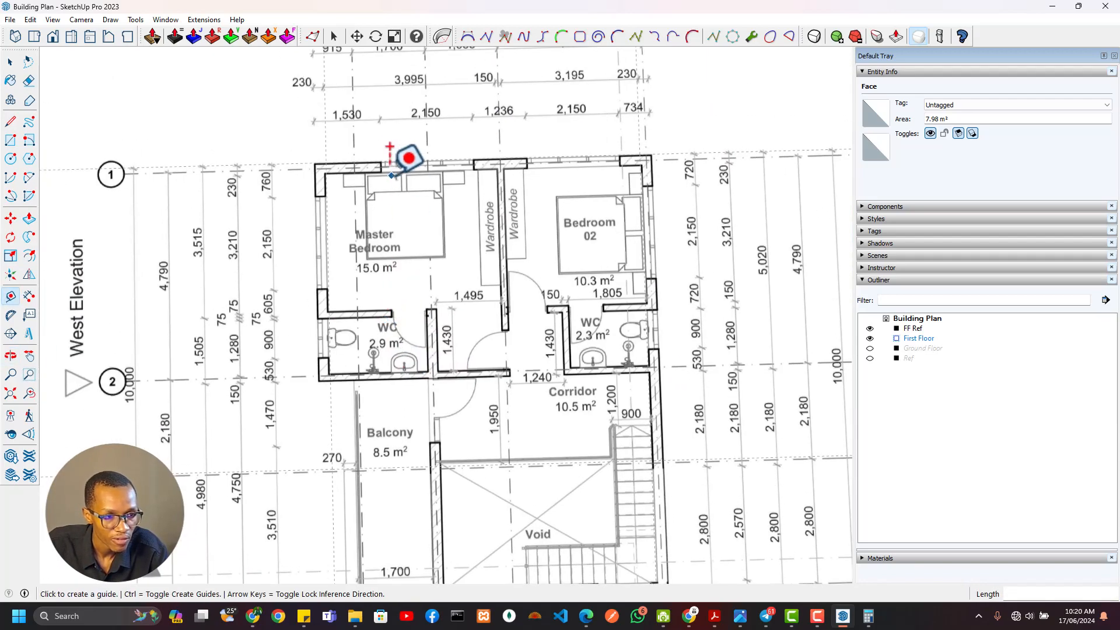
{"action": "scroll", "coordinate": [660, 283], "scroll_direction": "down", "scroll_amount": 3}
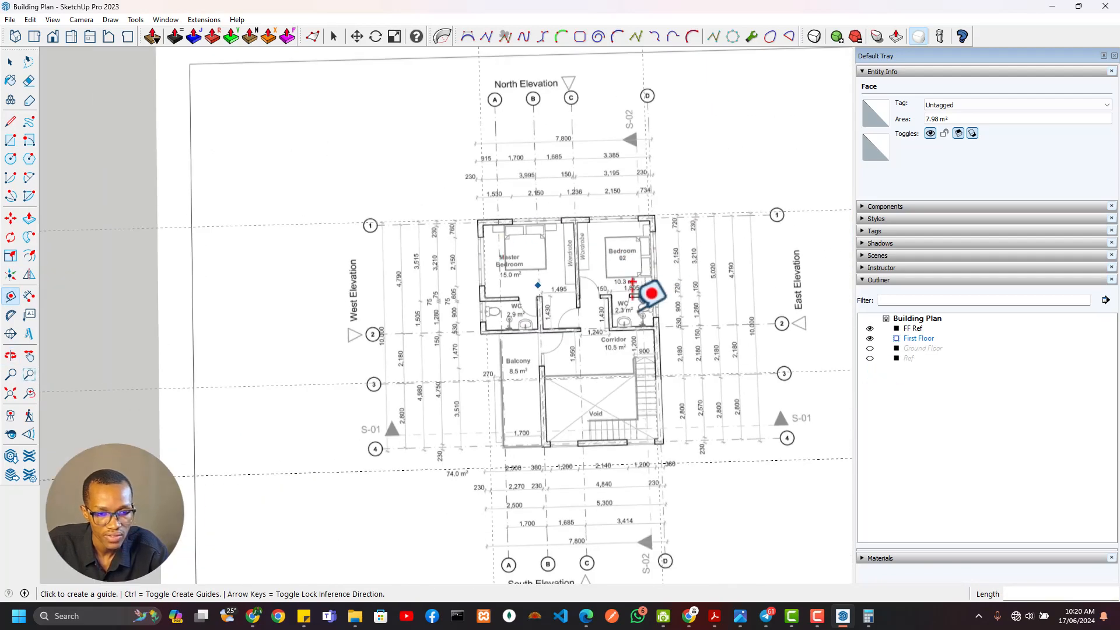
{"action": "middle_click_drag", "start_coordinate": [752, 377], "coordinate": [257, 236], "text": "shift"}
{"action": "middle_click_drag", "start_coordinate": [642, 345], "coordinate": [436, 305], "text": "shift"}
{"action": "scroll", "coordinate": [438, 302], "scroll_direction": "up", "scroll_amount": 3}
{"action": "left_click", "coordinate": [448, 279]}
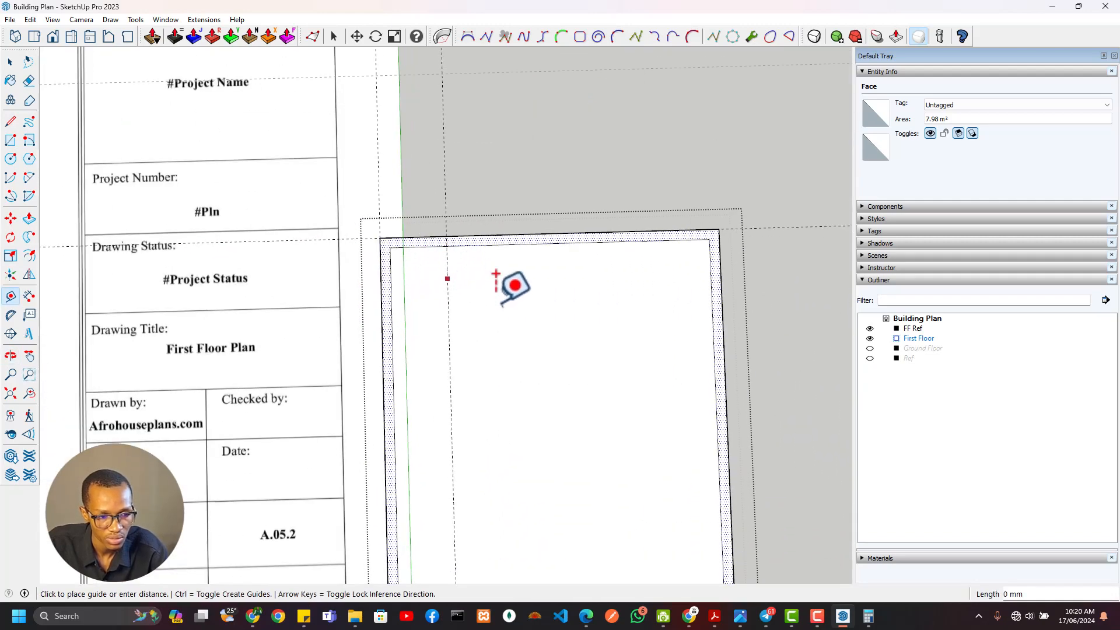
{"action": "key", "text": "Return"}
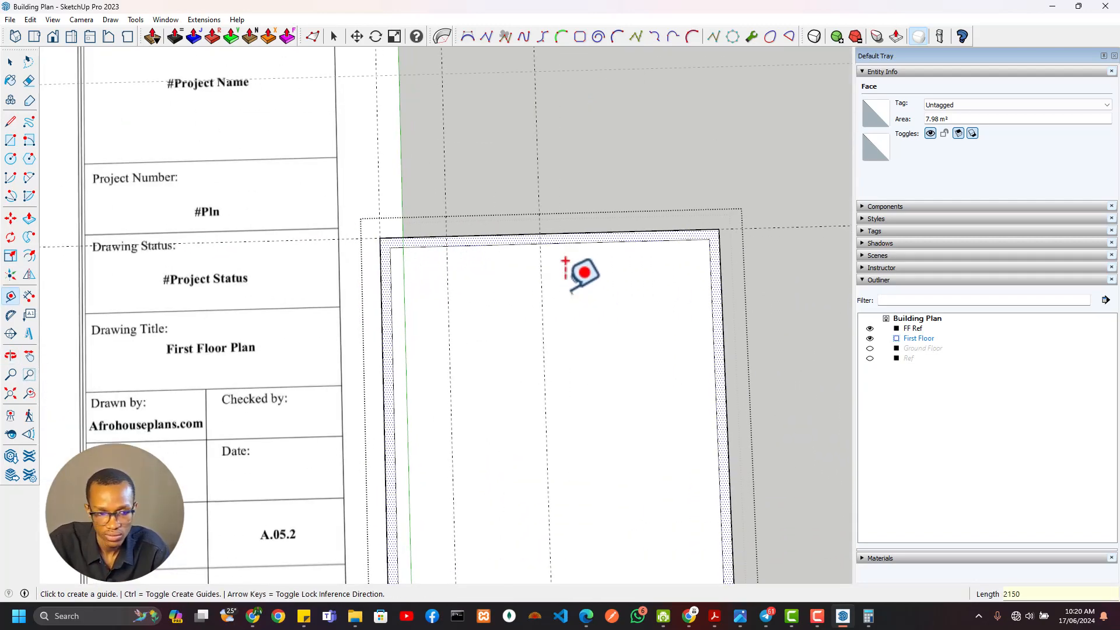
Check the wall length between the north windows on the reference plan and place a guide 1236 mm east of the last guide
{"action": "scroll", "coordinate": [483, 249], "scroll_direction": "down", "scroll_amount": 3}
{"action": "middle_click_drag", "start_coordinate": [222, 228], "coordinate": [770, 479], "text": "shift"}
{"action": "middle_click_drag", "start_coordinate": [392, 234], "coordinate": [426, 239], "text": "shift"}
{"action": "scroll", "coordinate": [379, 239], "scroll_direction": "up", "scroll_amount": 4}
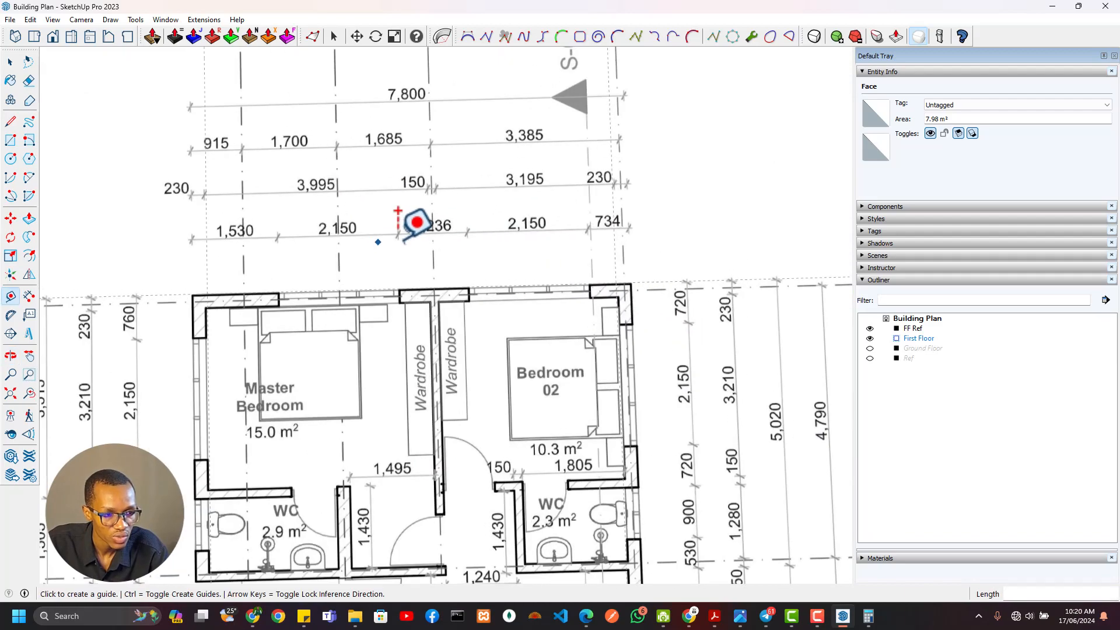
{"action": "scroll", "coordinate": [506, 249], "scroll_direction": "down", "scroll_amount": 3}
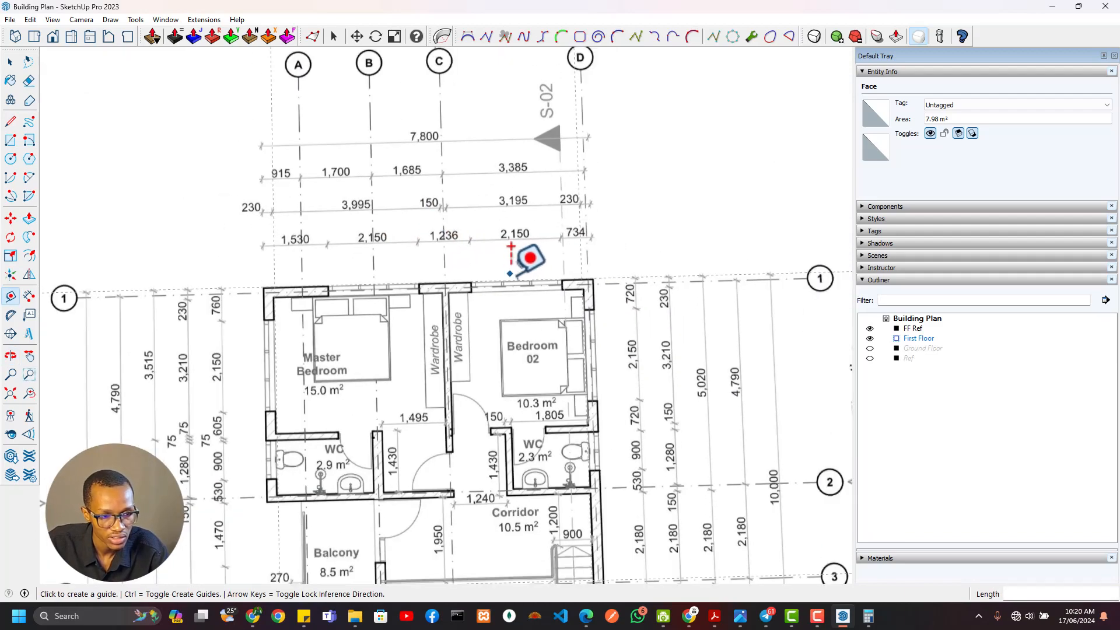
{"action": "middle_click_drag", "start_coordinate": [659, 390], "coordinate": [190, 235], "text": "shift"}
{"action": "middle_click_drag", "start_coordinate": [563, 350], "coordinate": [382, 256], "text": "shift"}
{"action": "scroll", "coordinate": [477, 315], "scroll_direction": "up", "scroll_amount": 2}
{"action": "left_click", "coordinate": [455, 338]}
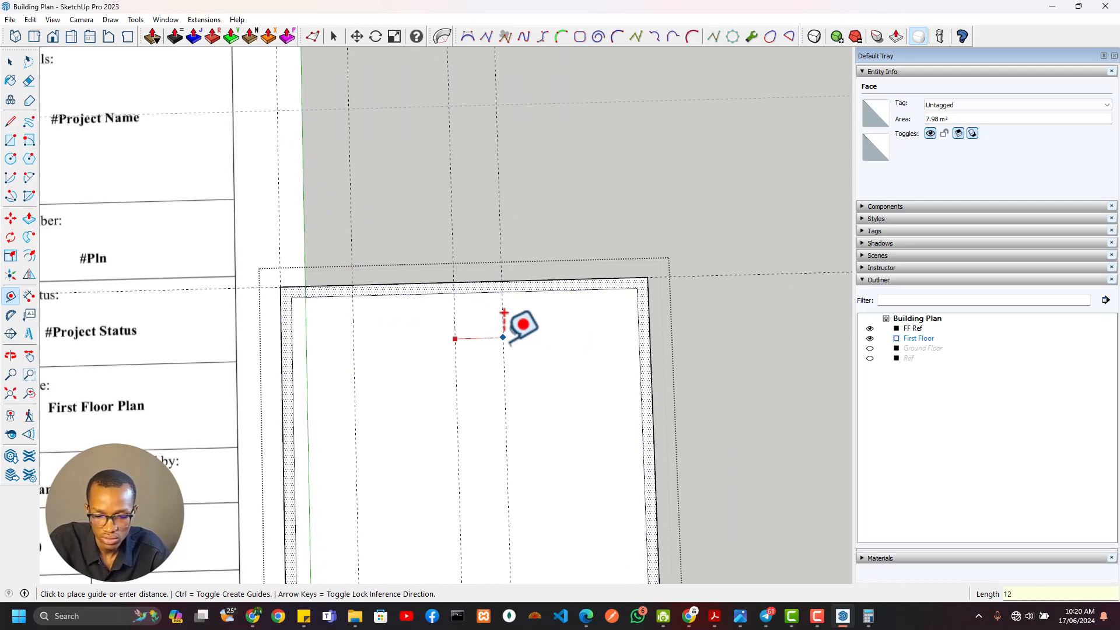
Place a guide 2150 mm east of the 1236 mm guide to mark the Bedroom 02 window width
{"action": "scroll", "coordinate": [455, 256], "scroll_direction": "down", "scroll_amount": 2}
{"action": "middle_click_drag", "start_coordinate": [454, 257], "coordinate": [936, 378], "text": "shift"}
{"action": "scroll", "coordinate": [218, 231], "scroll_direction": "down", "scroll_amount": 1}
{"action": "middle_click_drag", "start_coordinate": [745, 418], "coordinate": [423, 335], "text": "shift"}
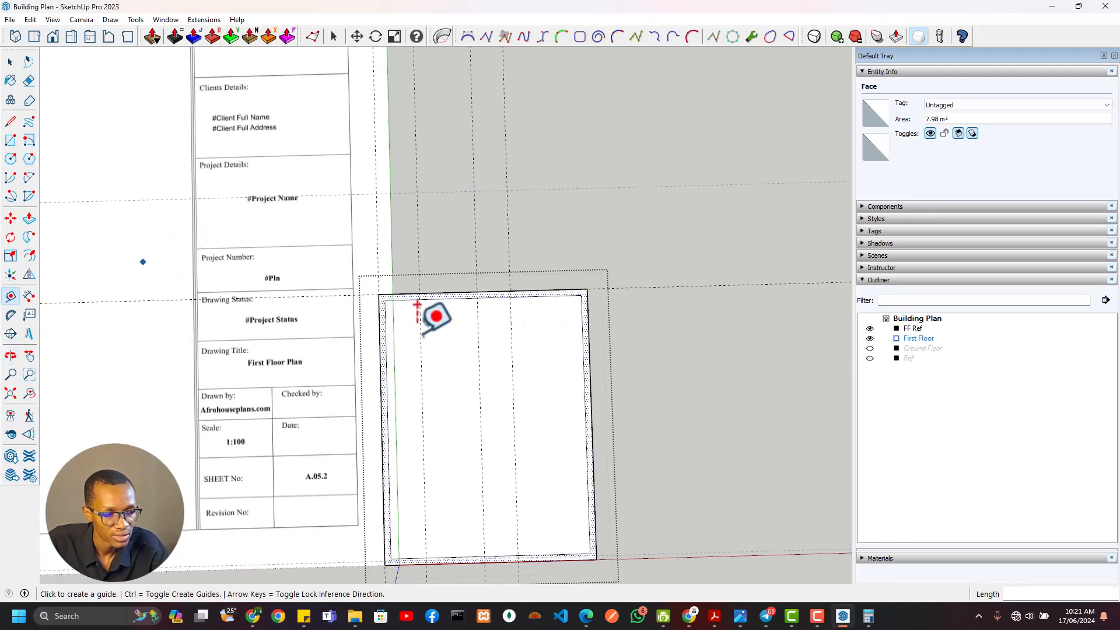
{"action": "left_click", "coordinate": [512, 347]}
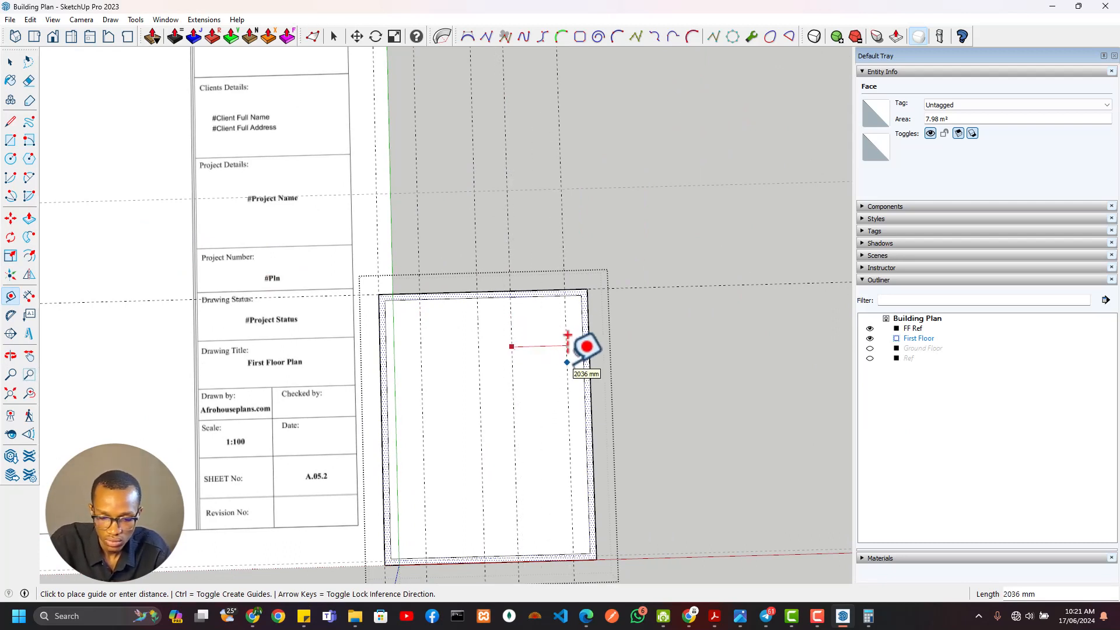
{"action": "type", "text": "2150"}
{"action": "key", "text": "Return"}
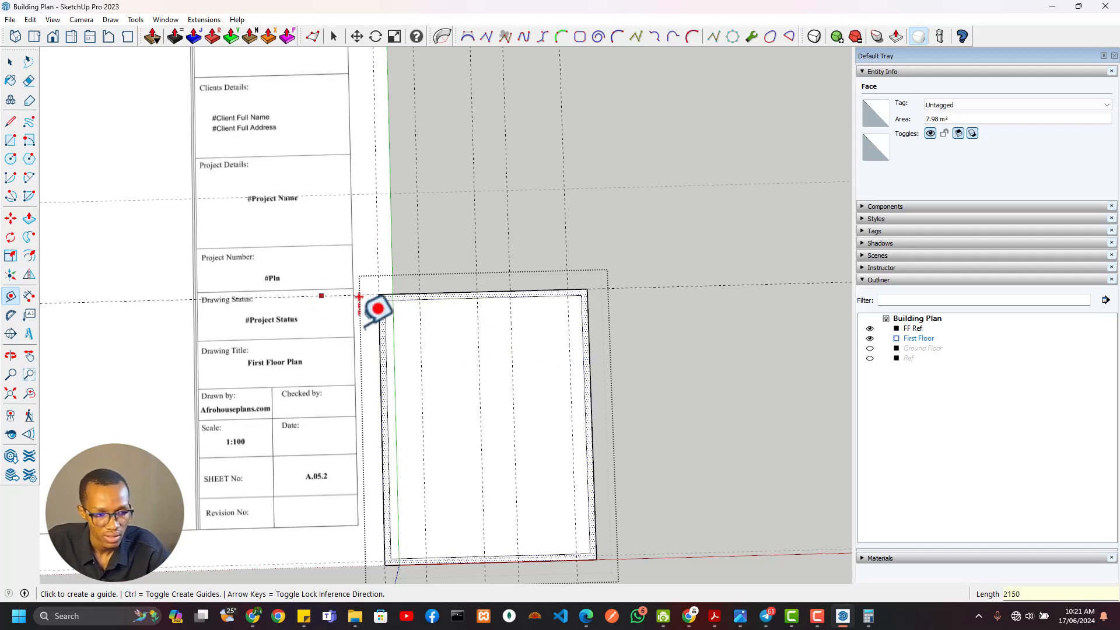
Draw two 2150 by 230 mm window rectangles across the north wall between the guide pairs
{"action": "scroll", "coordinate": [408, 286], "scroll_direction": "up", "scroll_amount": 3}
{"action": "key", "text": "r"}
{"action": "left_click", "coordinate": [433, 273]}
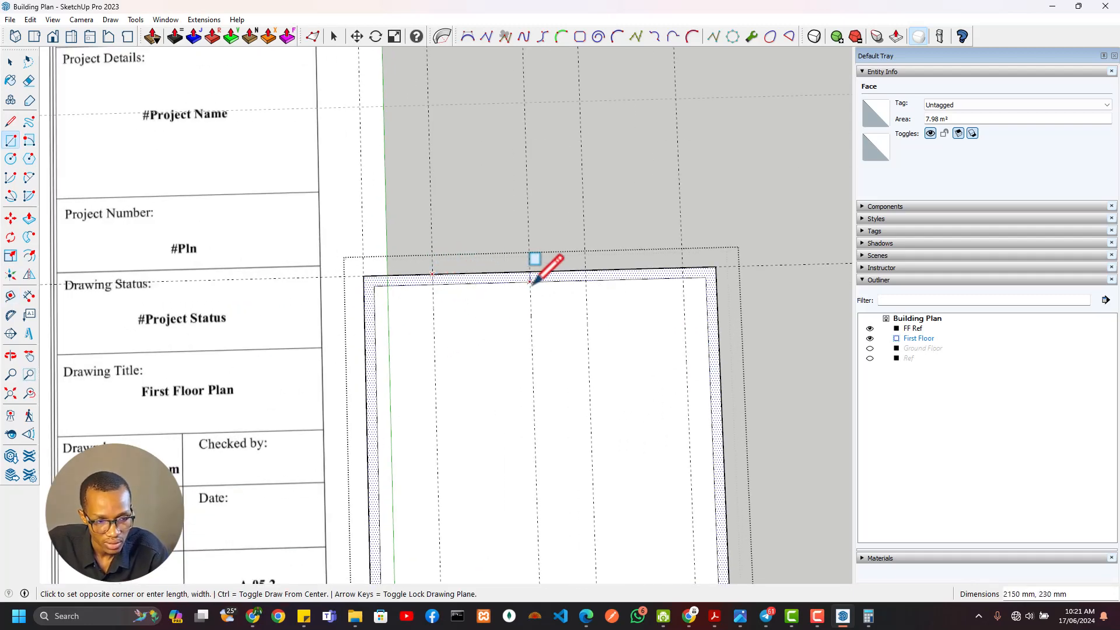
{"action": "left_click", "coordinate": [530, 284]}
{"action": "left_click", "coordinate": [529, 271]}
{"action": "key", "text": "Escape"}
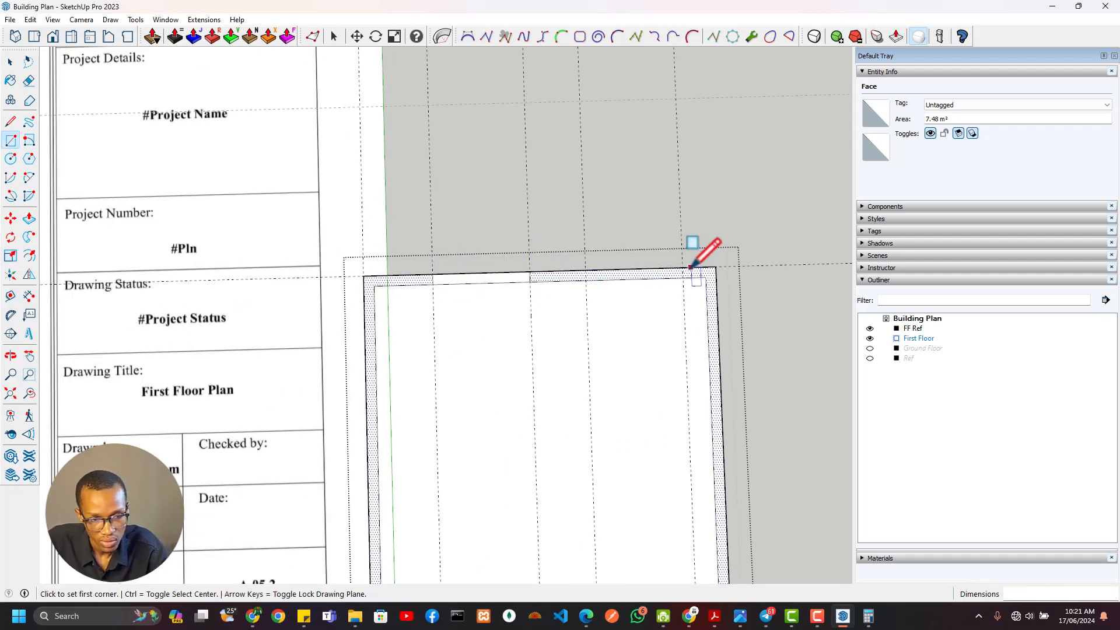
{"action": "left_click", "coordinate": [682, 268]}
{"action": "left_click", "coordinate": [582, 280]}
Examine the wall and window dimensions along the east side of the first floor reference plan
{"action": "scroll", "coordinate": [592, 312], "scroll_direction": "down", "scroll_amount": 8}
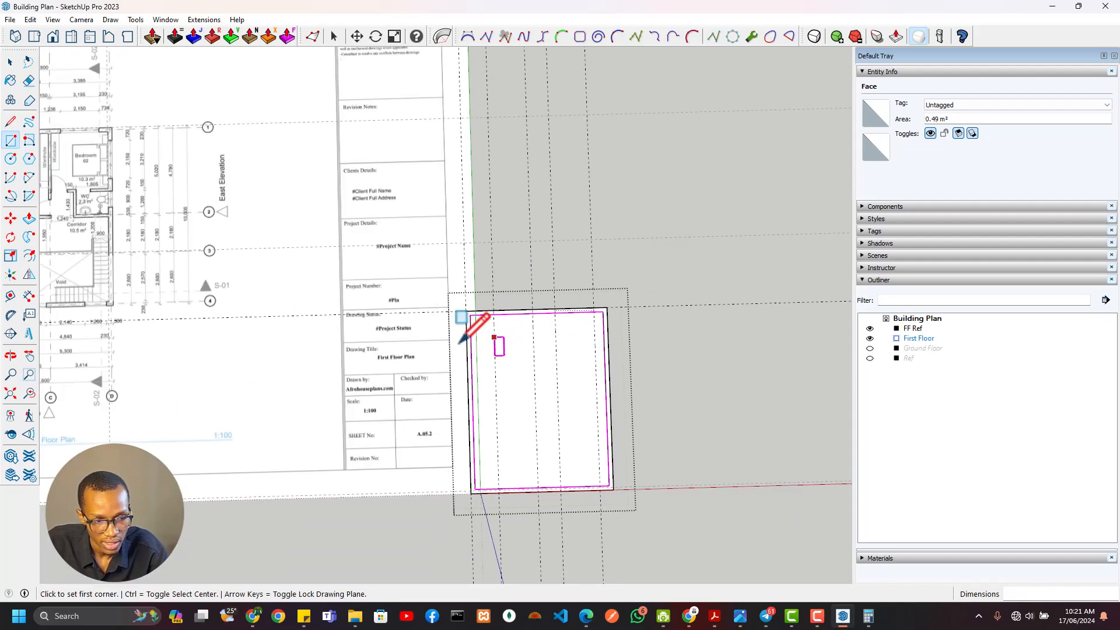
{"action": "scroll", "coordinate": [425, 217], "scroll_direction": "up", "scroll_amount": 6}
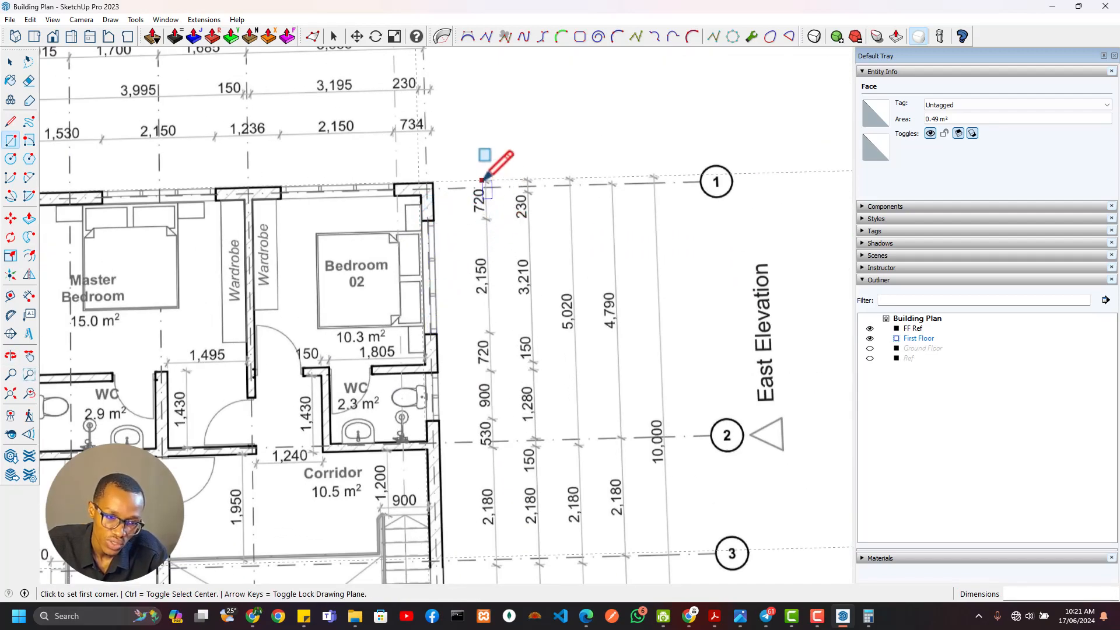
{"action": "scroll", "coordinate": [483, 224], "scroll_direction": "down", "scroll_amount": 3}
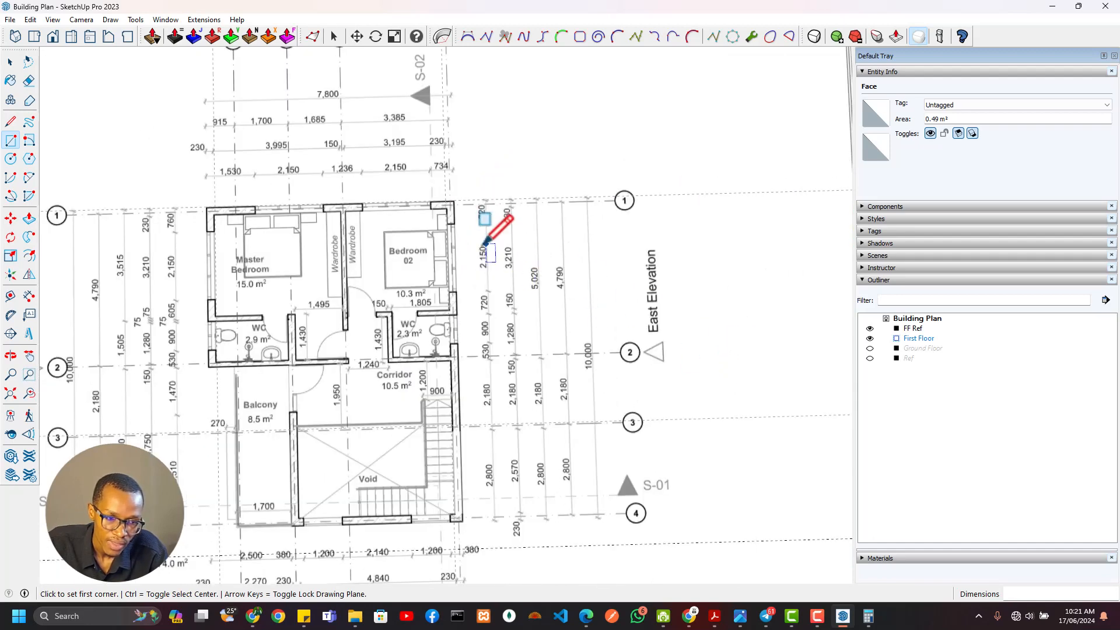
{"action": "middle_click_drag", "start_coordinate": [670, 367], "coordinate": [291, 204], "text": "shift"}
{"action": "middle_click_drag", "start_coordinate": [670, 294], "coordinate": [633, 302]}
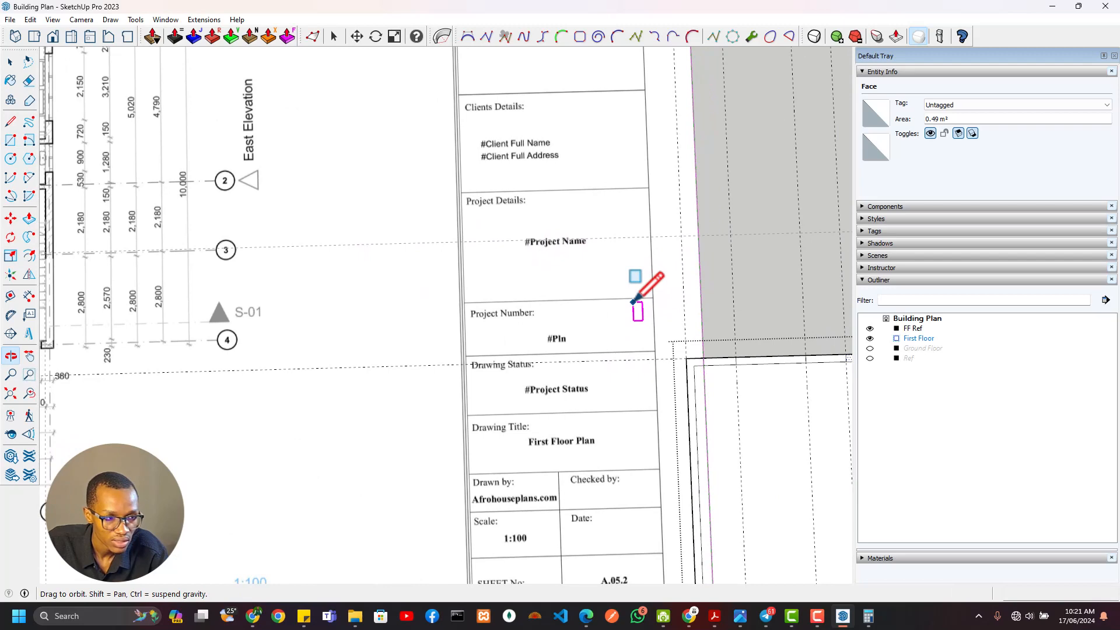
{"action": "middle_click_drag", "start_coordinate": [217, 141], "coordinate": [492, 304], "text": "shift"}
{"action": "scroll", "coordinate": [355, 208], "scroll_direction": "up", "scroll_amount": 3}
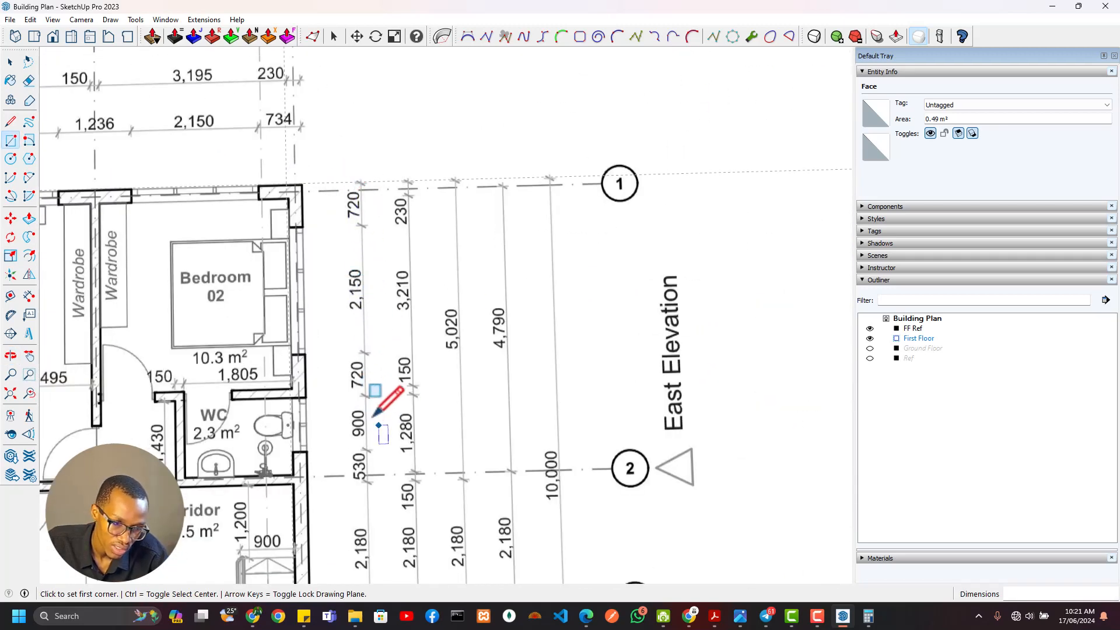
{"action": "scroll", "coordinate": [369, 432], "scroll_direction": "down", "scroll_amount": 3}
{"action": "scroll", "coordinate": [597, 452], "scroll_direction": "down", "scroll_amount": 2}
Place a guide 720 mm south of the north wall's outer edge to mark the start of the Bedroom 02 east window
{"action": "middle_click_drag", "start_coordinate": [603, 449], "coordinate": [296, 191], "text": "shift"}
{"action": "middle_click_drag", "start_coordinate": [677, 352], "coordinate": [451, 247], "text": "shift"}
{"action": "middle_click_drag", "start_coordinate": [635, 258], "coordinate": [585, 243], "text": "shift"}
{"action": "scroll", "coordinate": [583, 238], "scroll_direction": "up", "scroll_amount": 2}
{"action": "key", "text": "t"}
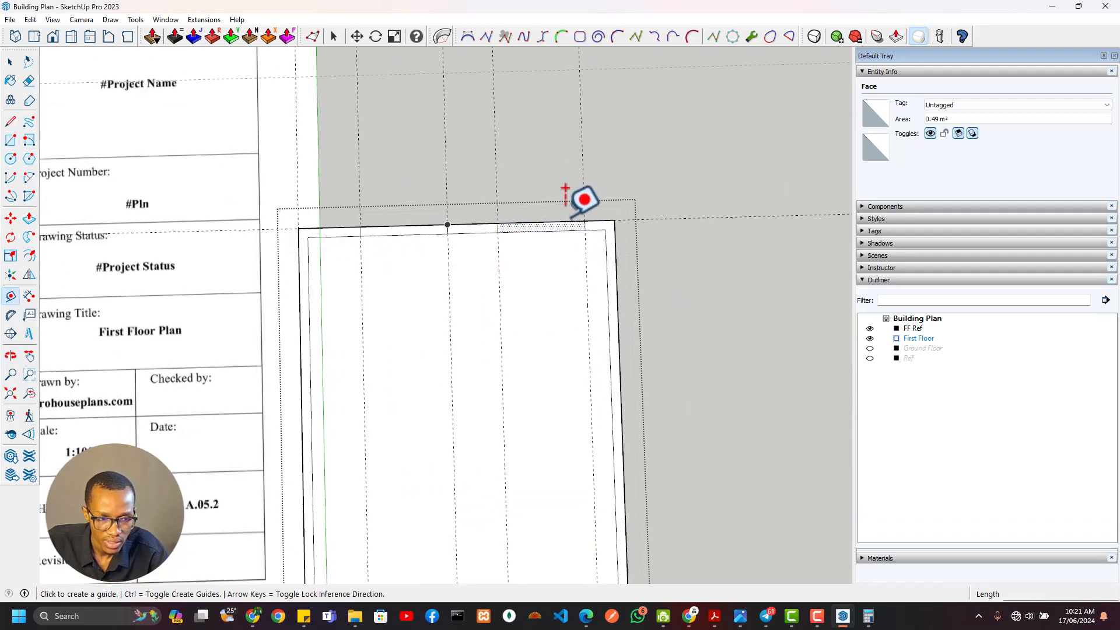
{"action": "left_click", "coordinate": [565, 222]}
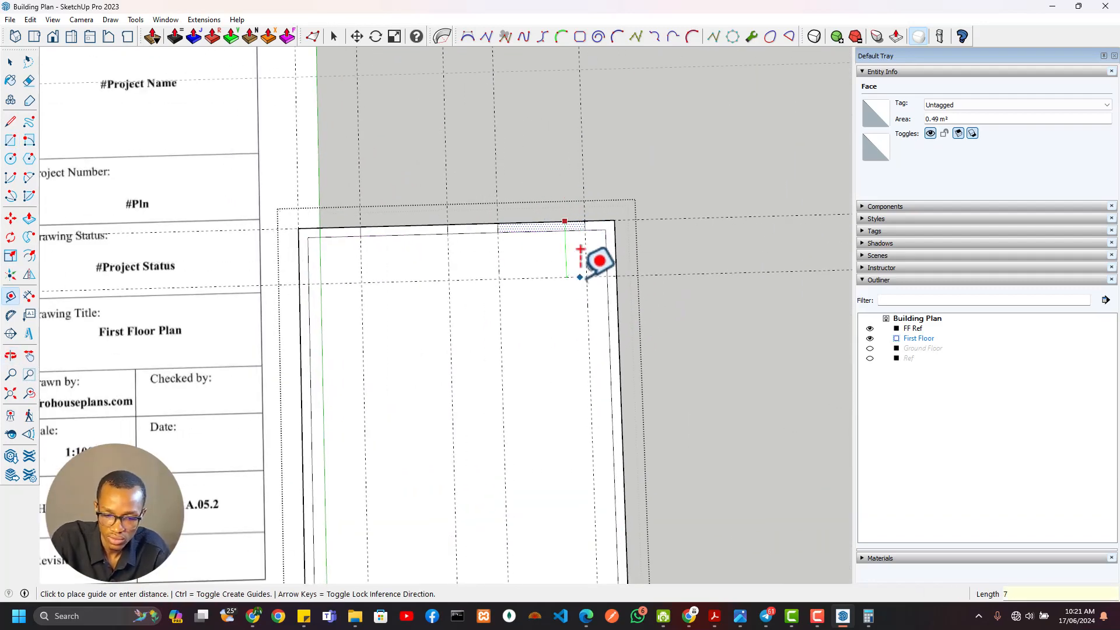
{"action": "type", "text": "720"}
{"action": "key", "text": "Return"}
Place successive guides 2150, 720 and 900 mm further south to mark the Bedroom 02 and WC window openings
{"action": "scroll", "coordinate": [542, 271], "scroll_direction": "down", "scroll_amount": 2}
{"action": "middle_click_drag", "start_coordinate": [169, 251], "coordinate": [492, 343], "text": "shift"}
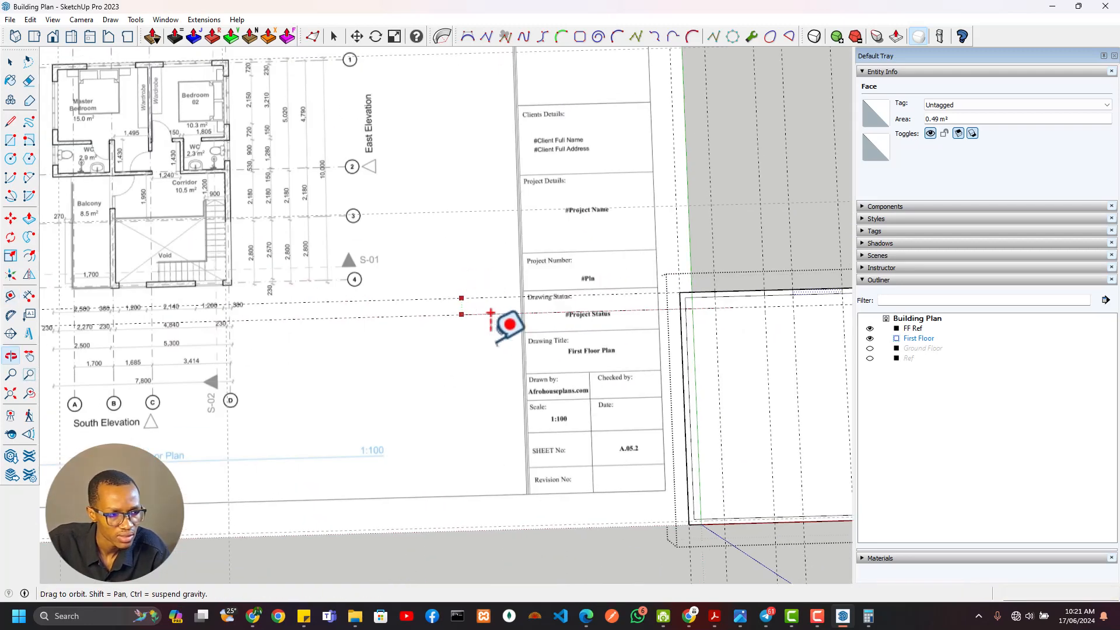
{"action": "middle_click_drag", "start_coordinate": [784, 361], "coordinate": [507, 319], "text": "shift"}
{"action": "scroll", "coordinate": [511, 319], "scroll_direction": "up", "scroll_amount": 2}
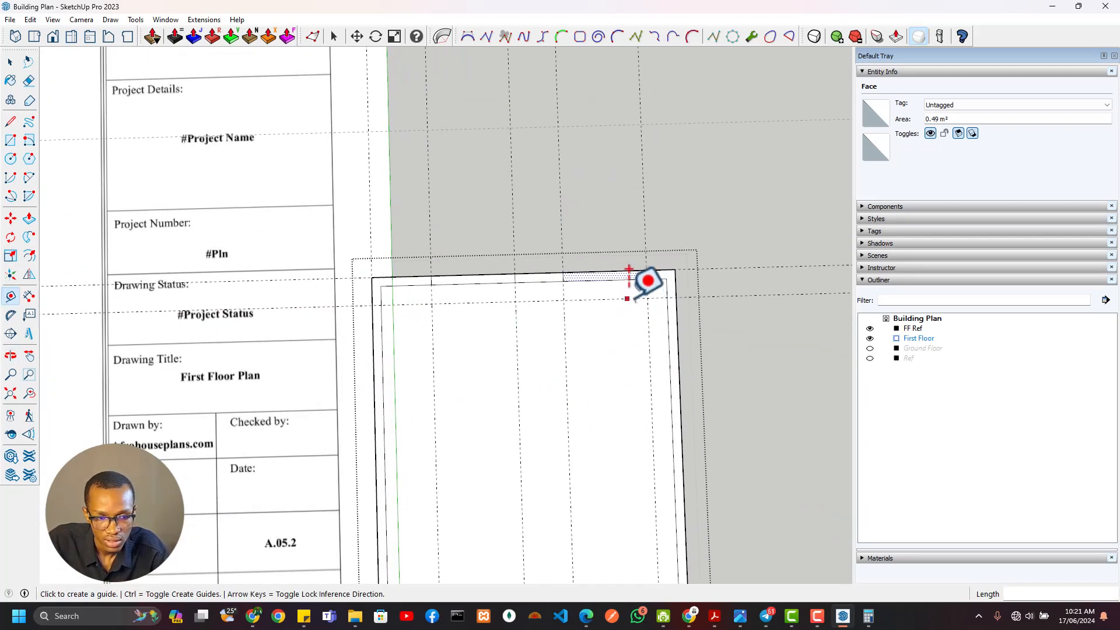
{"action": "left_click", "coordinate": [627, 299]}
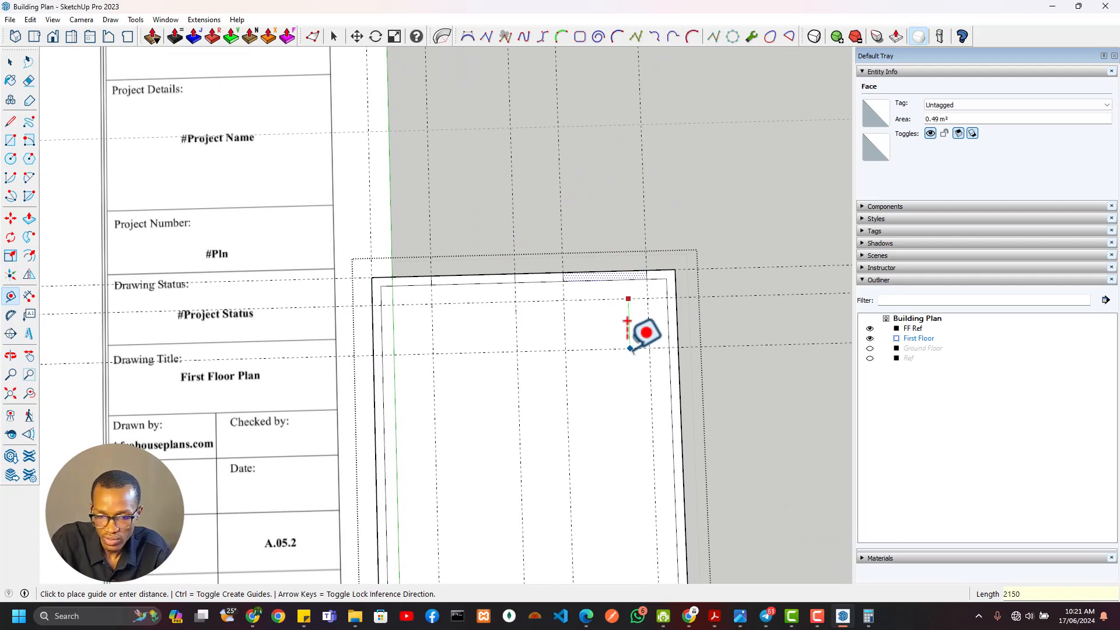
{"action": "left_click", "coordinate": [621, 382]}
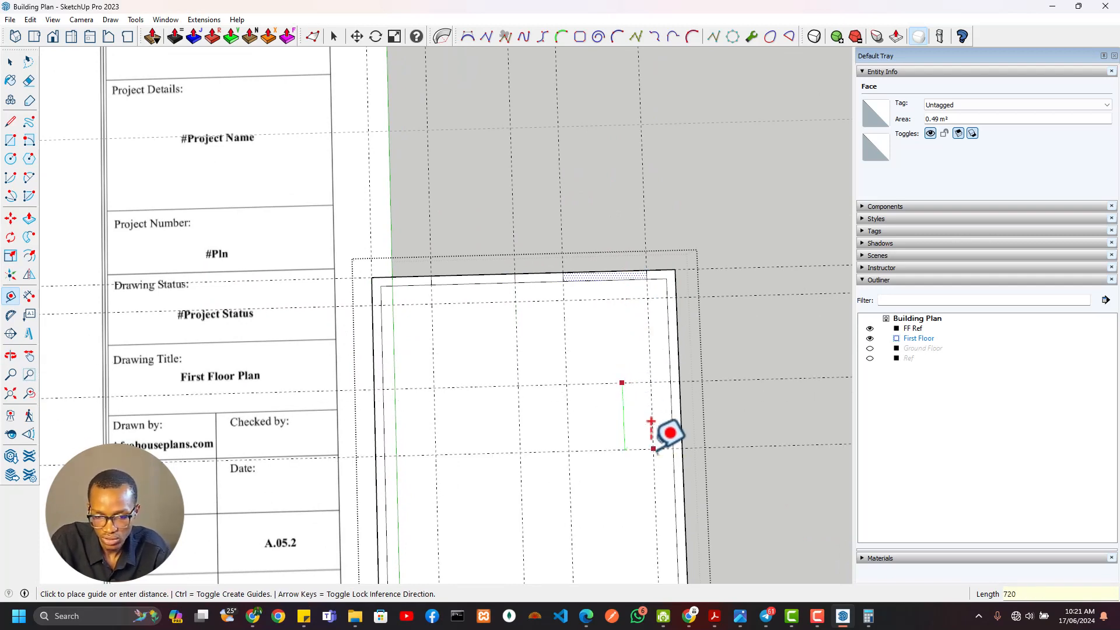
{"action": "left_click", "coordinate": [625, 411]}
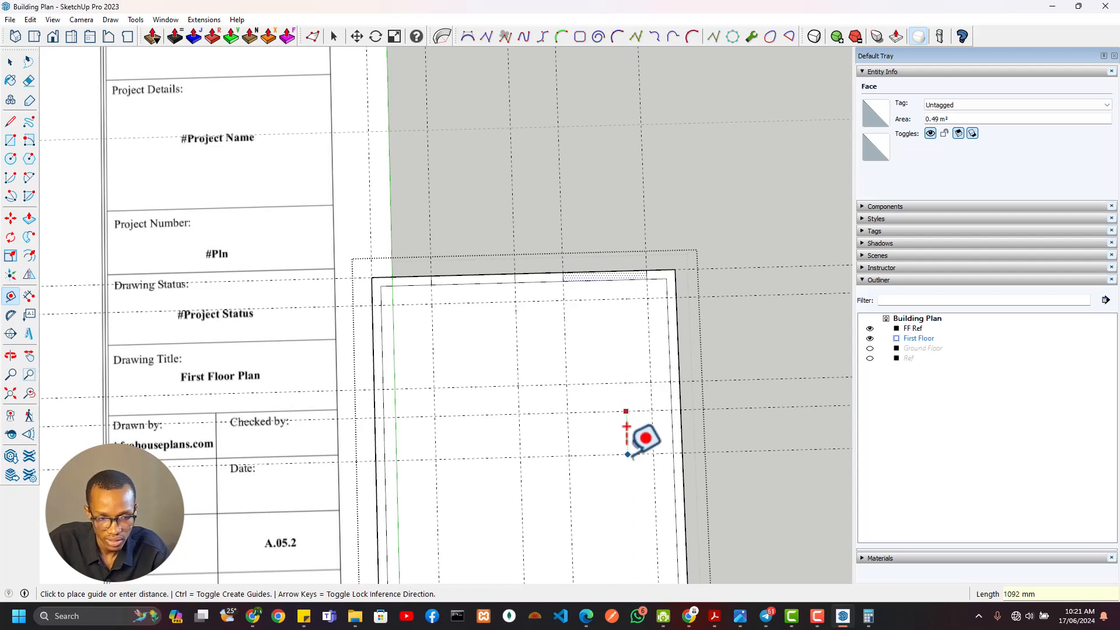
Draw 2150 by 230 mm and 900 by 230 mm window rectangles across the east wall between the guides
{"action": "key", "text": "r"}
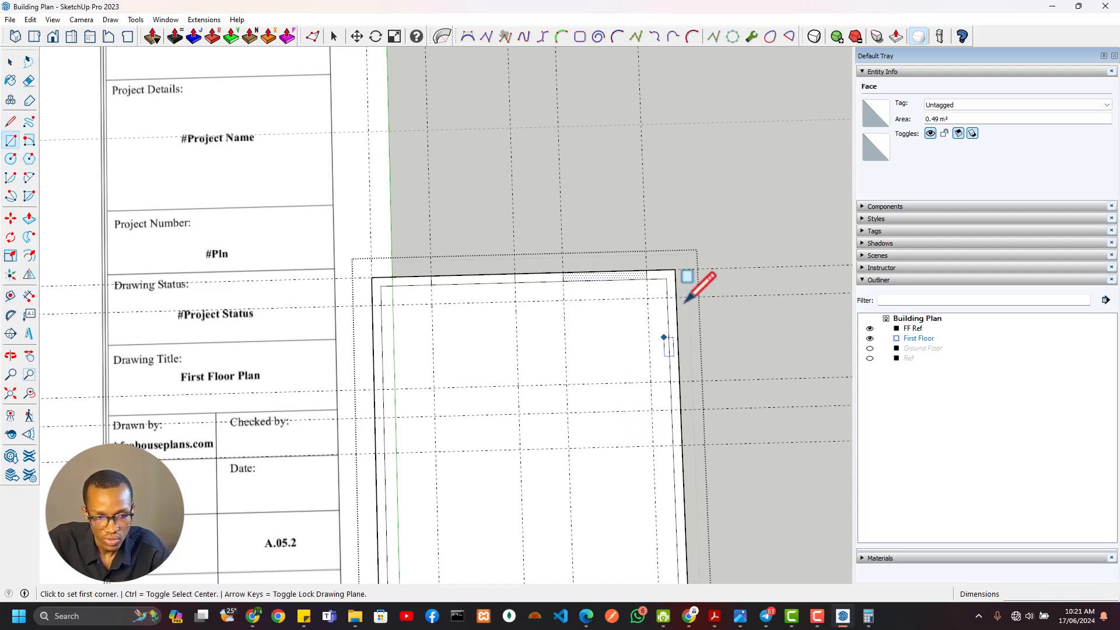
{"action": "left_click", "coordinate": [669, 298]}
{"action": "left_click", "coordinate": [679, 381]}
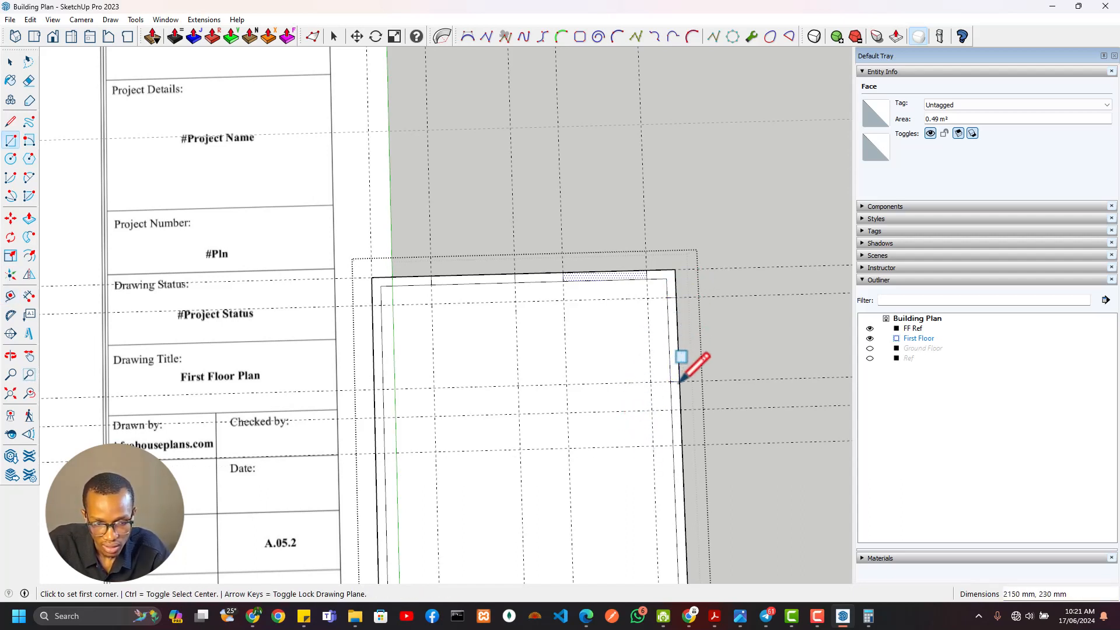
{"action": "left_click", "coordinate": [679, 410]}
{"action": "left_click", "coordinate": [674, 444]}
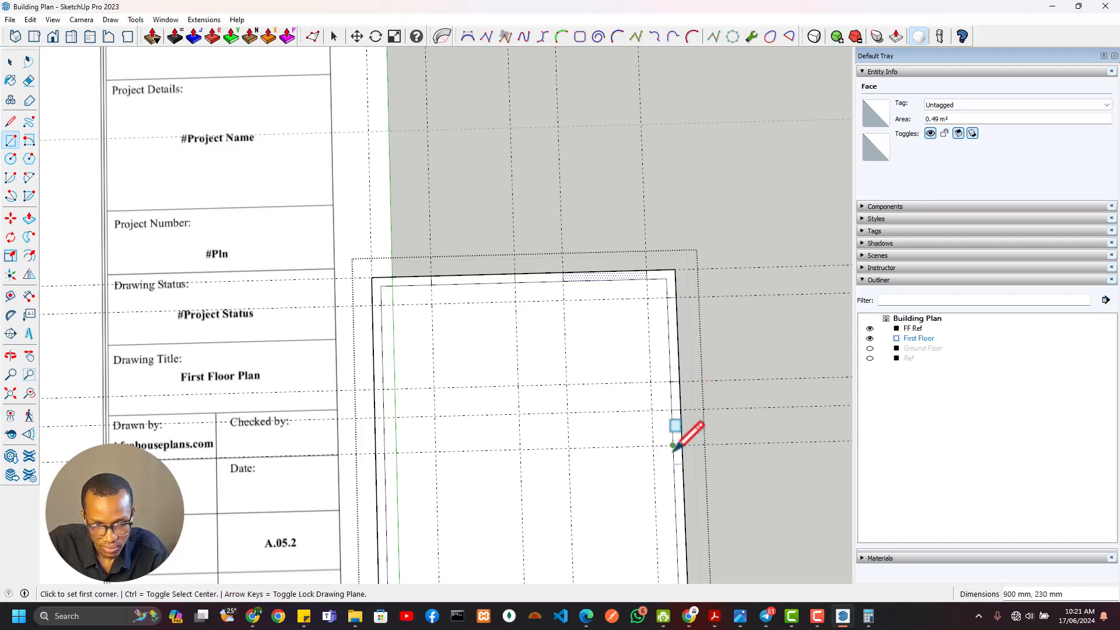
Examine the east wall beside the stairs, the southeast corner and their dimensions on the first floor reference plan
{"action": "scroll", "coordinate": [673, 444], "scroll_direction": "down", "scroll_amount": 6}
{"action": "scroll", "coordinate": [558, 378], "scroll_direction": "up", "scroll_amount": 4}
{"action": "scroll", "coordinate": [504, 390], "scroll_direction": "up", "scroll_amount": 3}
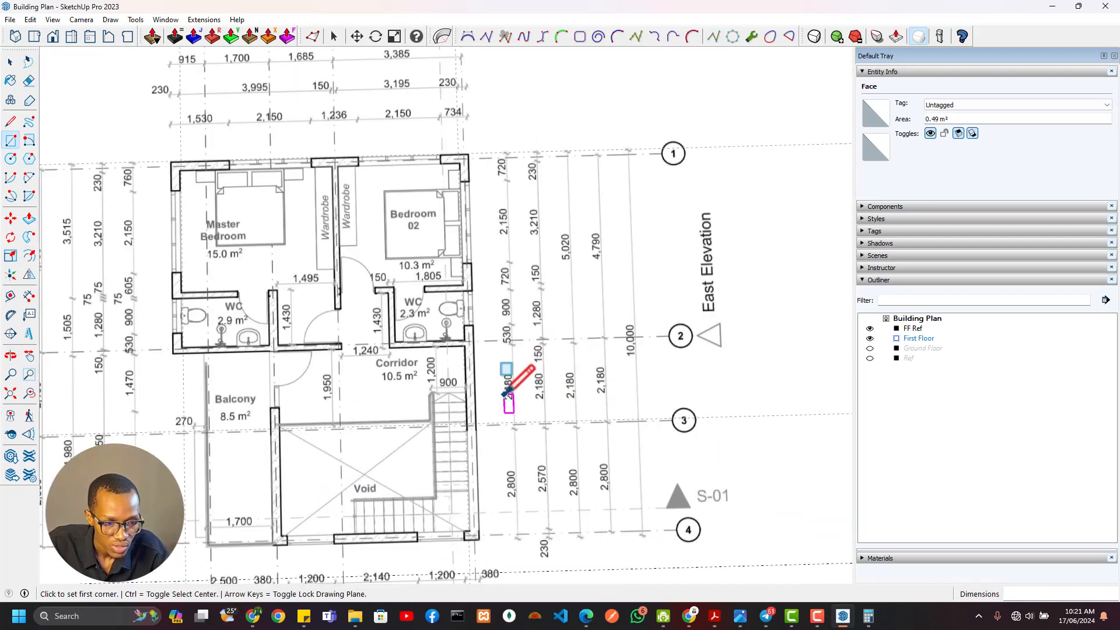
{"action": "middle_click_drag", "start_coordinate": [502, 391], "coordinate": [565, 215], "text": "shift"}
{"action": "scroll", "coordinate": [545, 310], "scroll_direction": "up", "scroll_amount": 6}
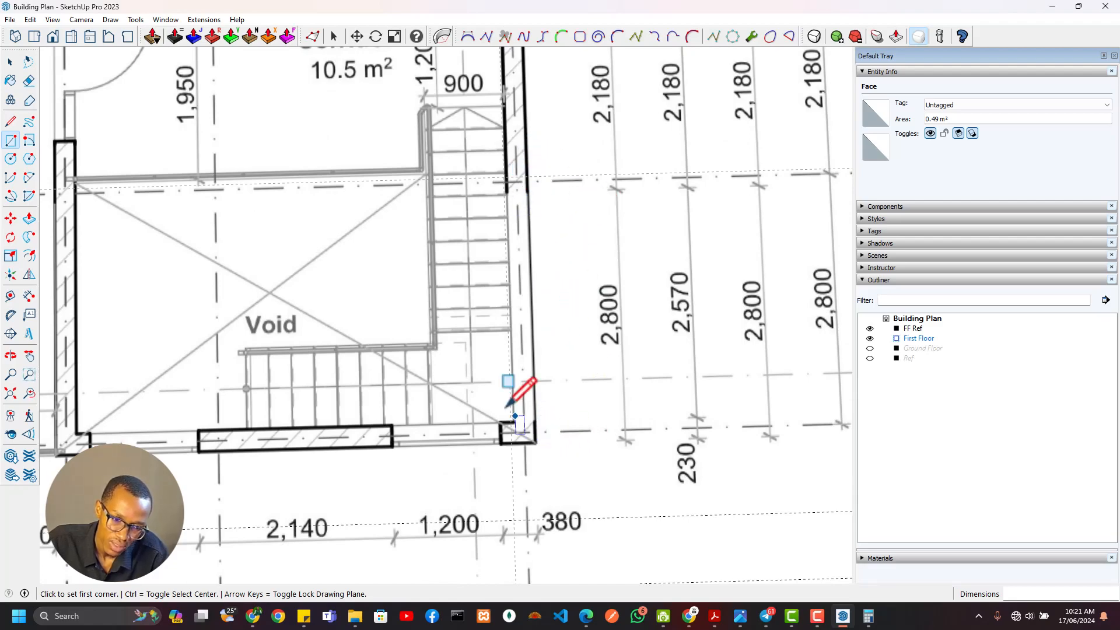
{"action": "scroll", "coordinate": [505, 402], "scroll_direction": "down", "scroll_amount": 3}
{"action": "middle_click_drag", "start_coordinate": [535, 388], "coordinate": [370, 400]}
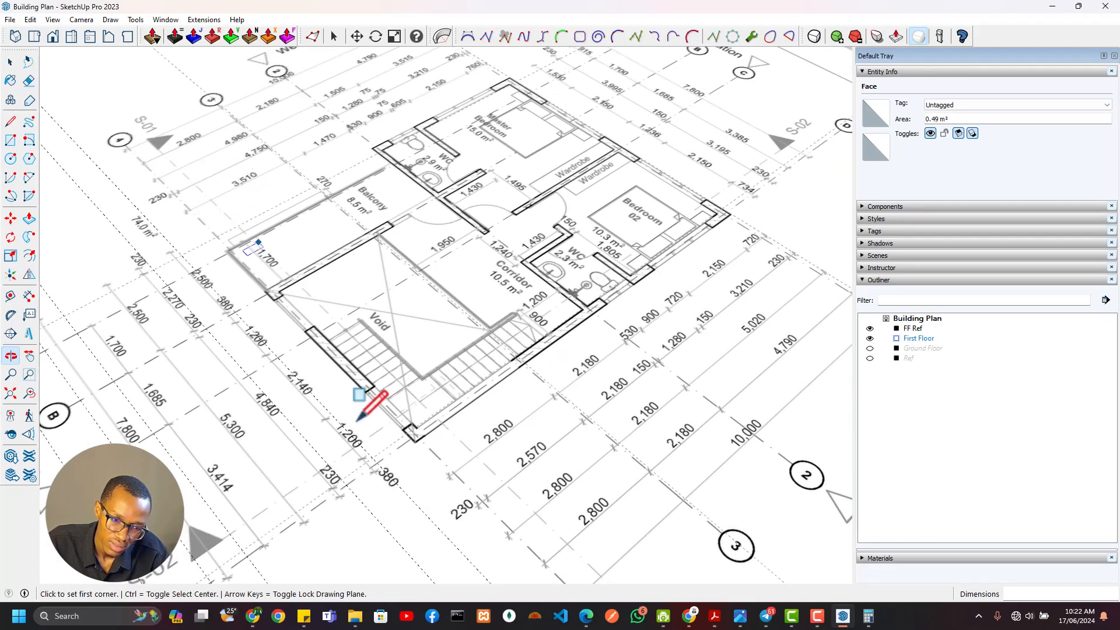
{"action": "scroll", "coordinate": [370, 400], "scroll_direction": "up", "scroll_amount": 5}
{"action": "scroll", "coordinate": [500, 473], "scroll_direction": "up", "scroll_amount": 2}
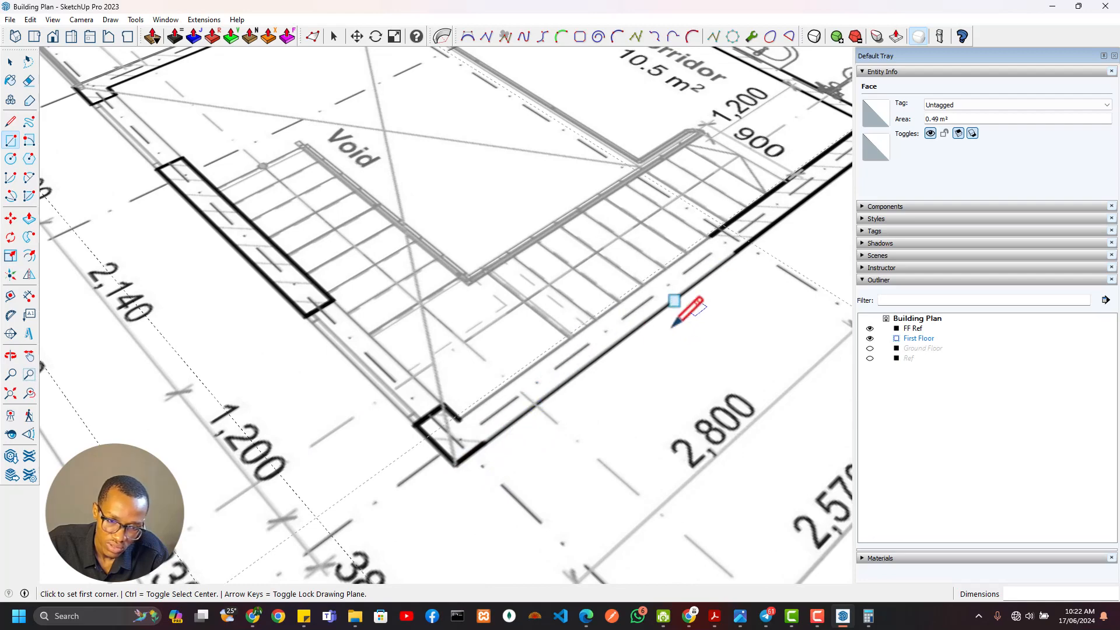
{"action": "scroll", "coordinate": [674, 324], "scroll_direction": "down", "scroll_amount": 3}
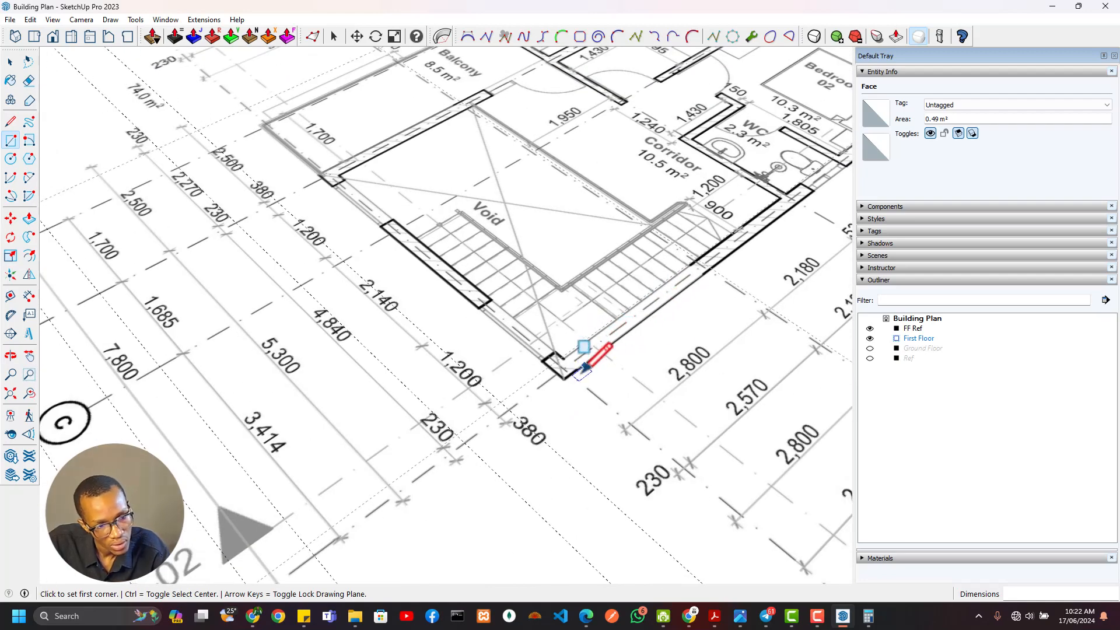
{"action": "scroll", "coordinate": [576, 371], "scroll_direction": "up", "scroll_amount": 3}
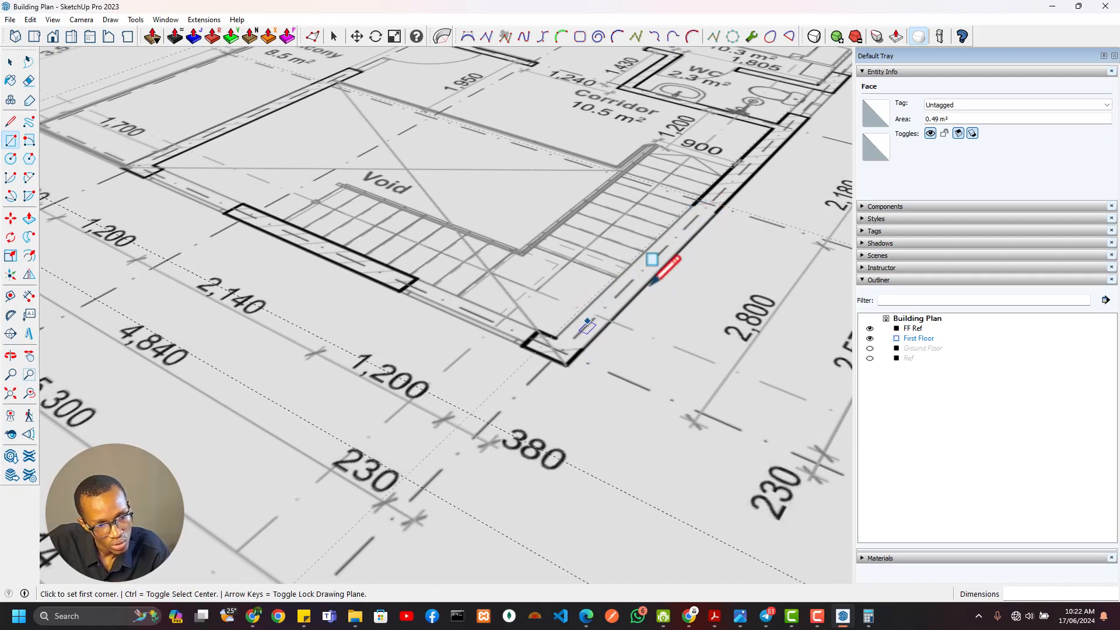
{"action": "mouse_move", "coordinate": [680, 245]}
{"action": "middle_mouse_down"}
{"action": "mouse_move", "coordinate": [550, 132]}
{"action": "mouse_move", "coordinate": [496, 249]}
{"action": "mouse_move", "coordinate": [744, 412]}
{"action": "middle_mouse_up"}
{"action": "scroll", "coordinate": [593, 383], "scroll_direction": "down", "scroll_amount": 3}
{"action": "scroll", "coordinate": [592, 383], "scroll_direction": "down", "scroll_amount": 3}
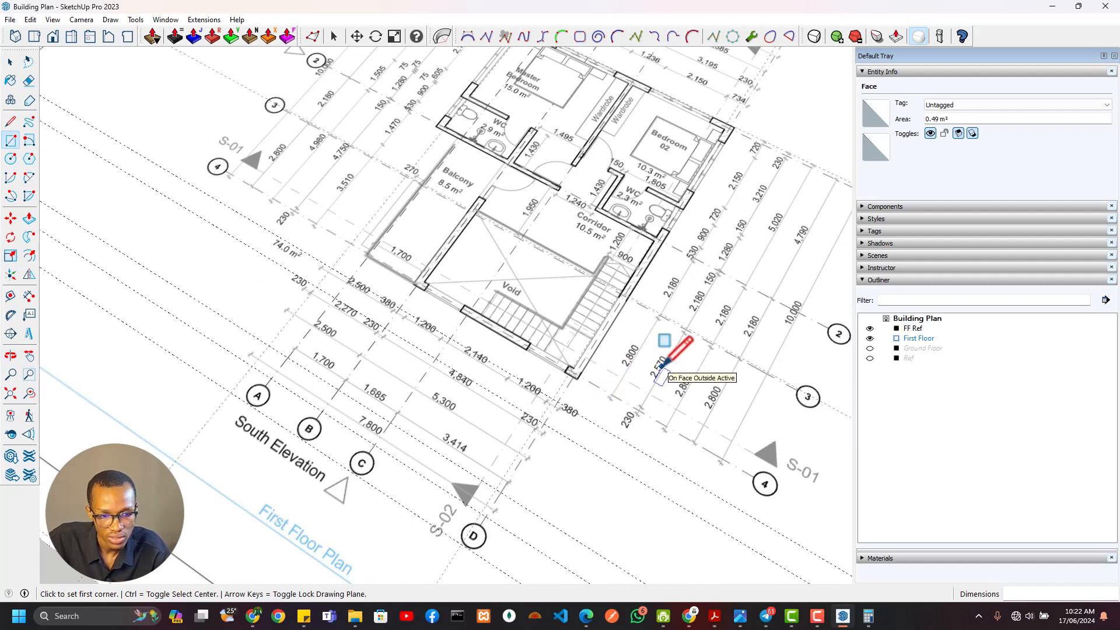
{"action": "scroll", "coordinate": [675, 322], "scroll_direction": "up", "scroll_amount": 4}
{"action": "scroll", "coordinate": [618, 298], "scroll_direction": "up", "scroll_amount": 2}
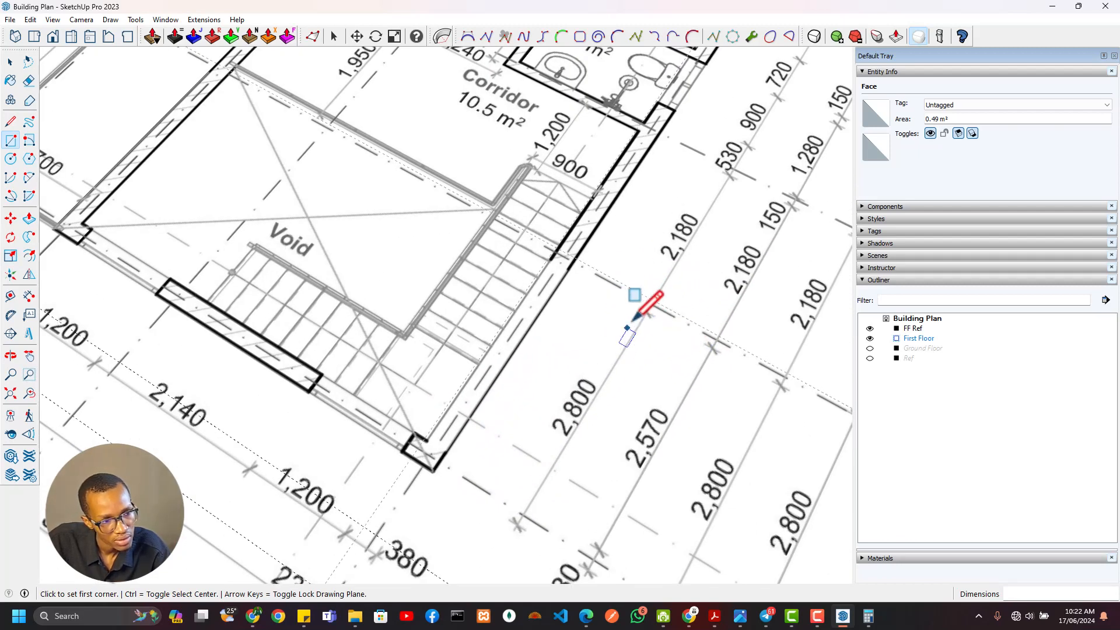
Place an east-west guide at the southeast wall corner of the reference plan, about 1075 mm north of the existing guide
{"action": "key", "text": "t"}
{"action": "scroll", "coordinate": [636, 301], "scroll_direction": "down", "scroll_amount": 1}
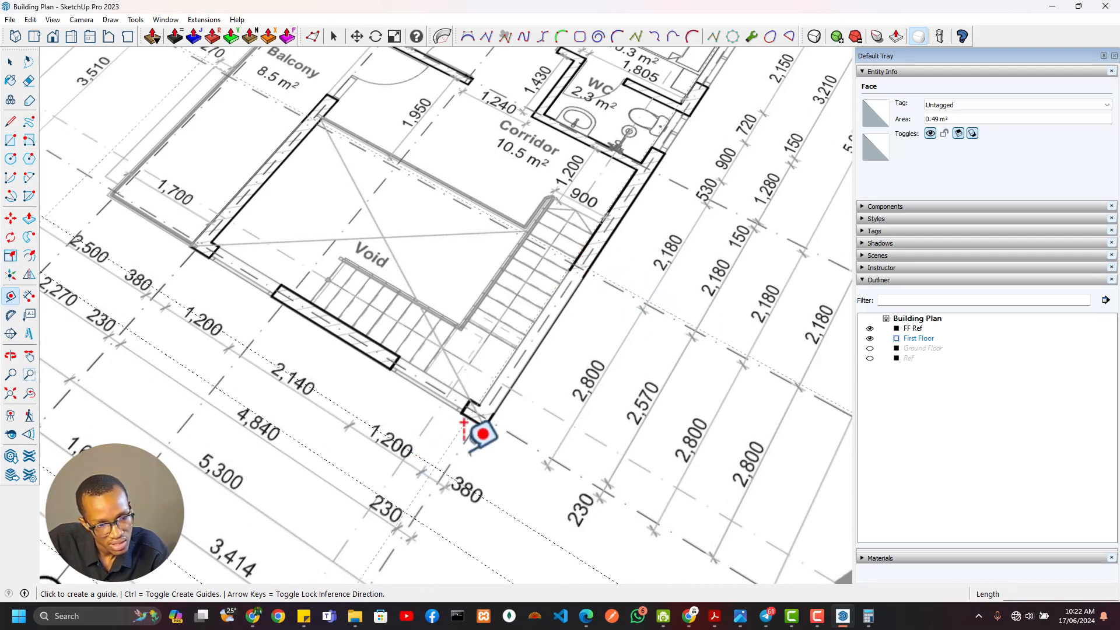
{"action": "left_click", "coordinate": [497, 506]}
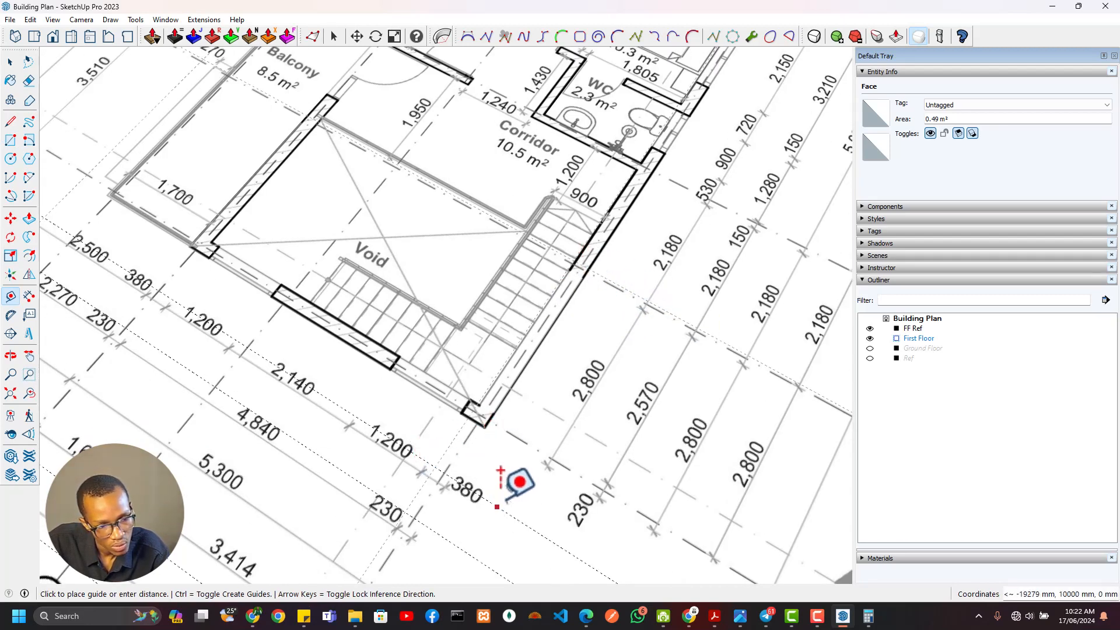
{"action": "left_click", "coordinate": [493, 412]}
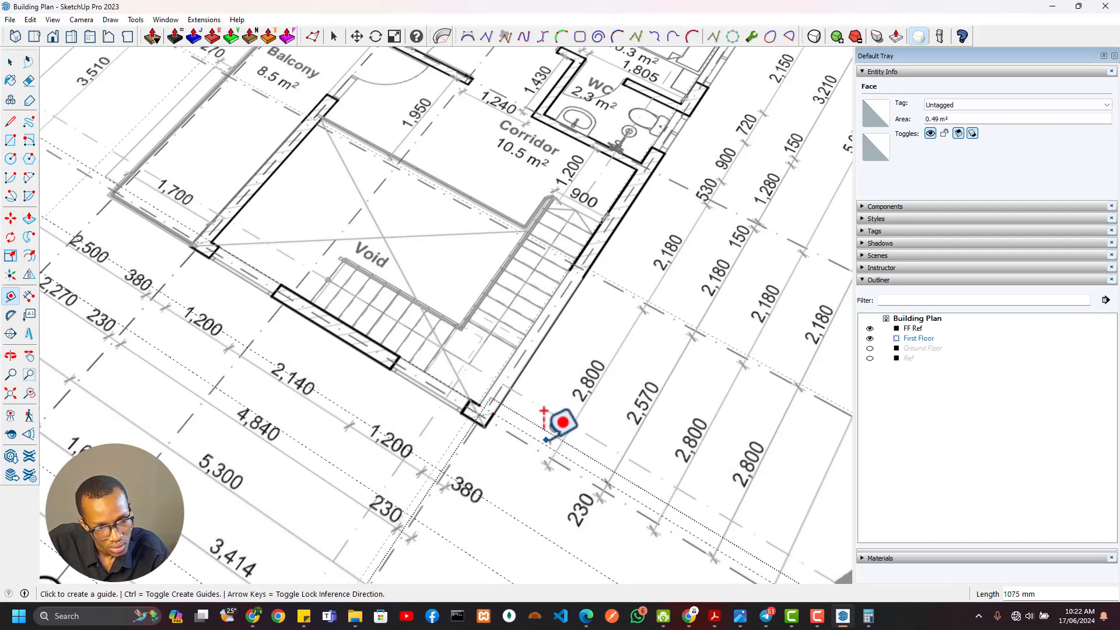
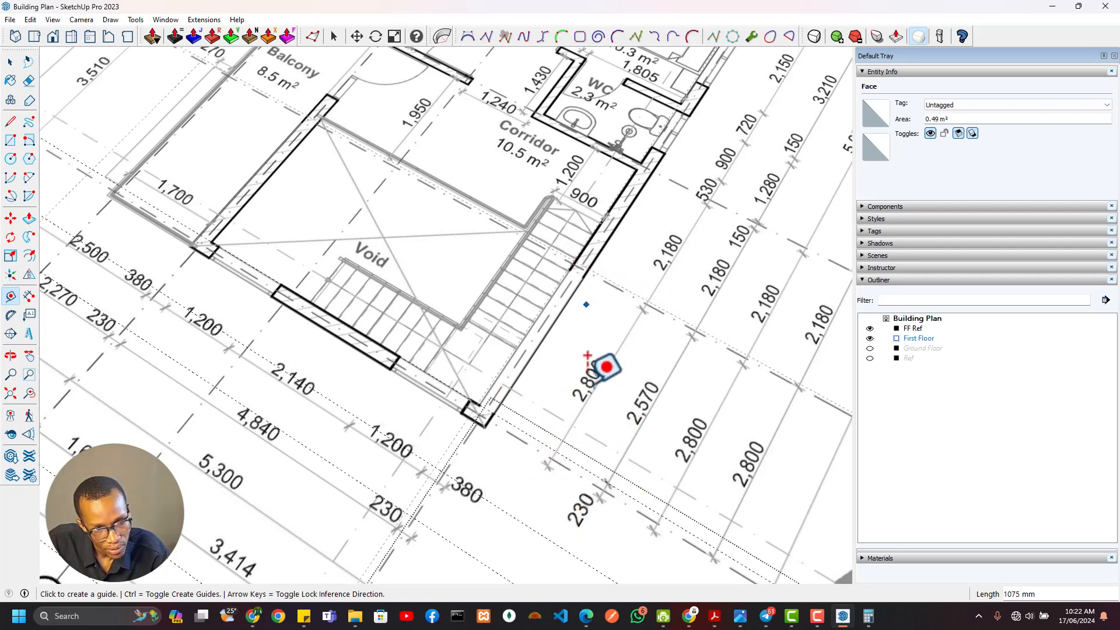
Place an east-west guide 2570 mm north of the south wall's inner face
{"action": "left_click", "coordinate": [582, 466]}
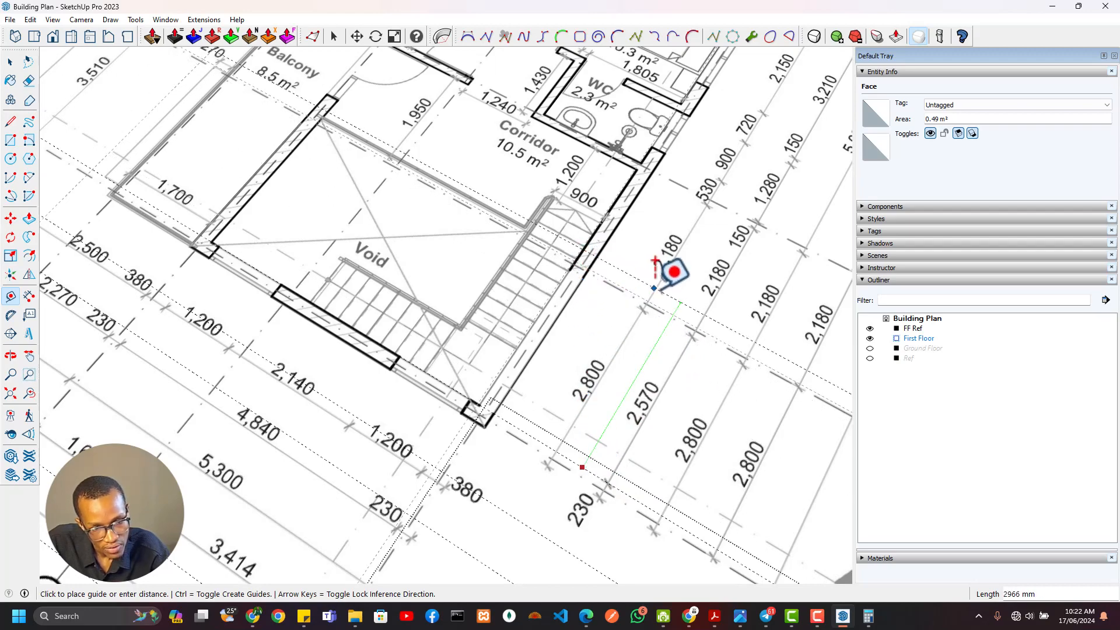
{"action": "scroll", "coordinate": [731, 386], "scroll_direction": "down", "scroll_amount": 6}
{"action": "scroll", "coordinate": [655, 462], "scroll_direction": "up", "scroll_amount": 7}
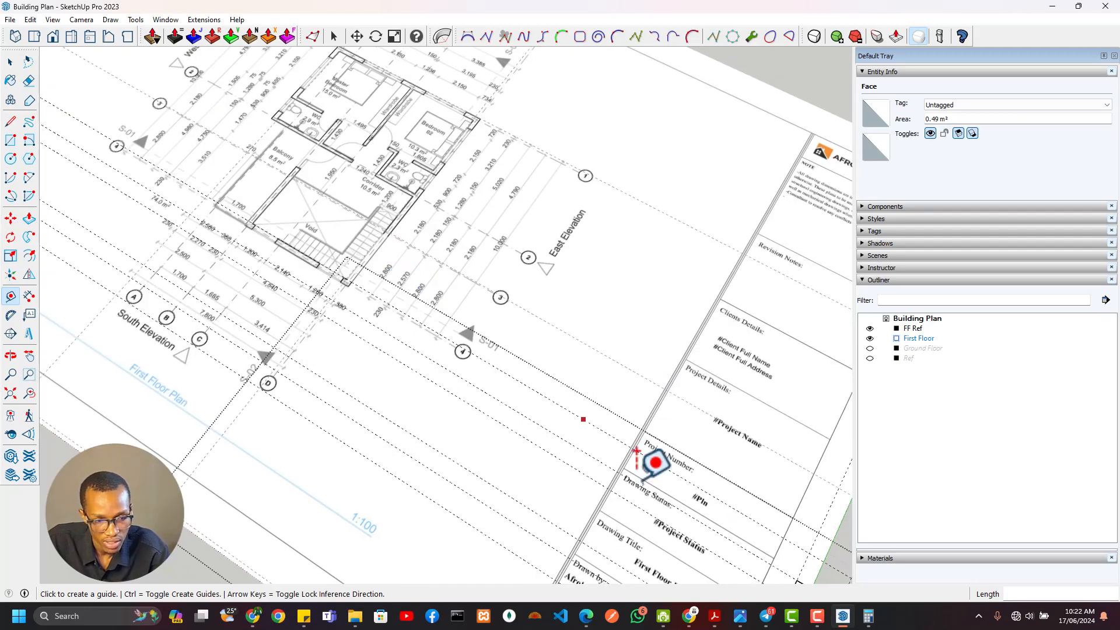
{"action": "scroll", "coordinate": [544, 430], "scroll_direction": "down", "scroll_amount": 3}
{"action": "scroll", "coordinate": [482, 332], "scroll_direction": "up", "scroll_amount": 6}
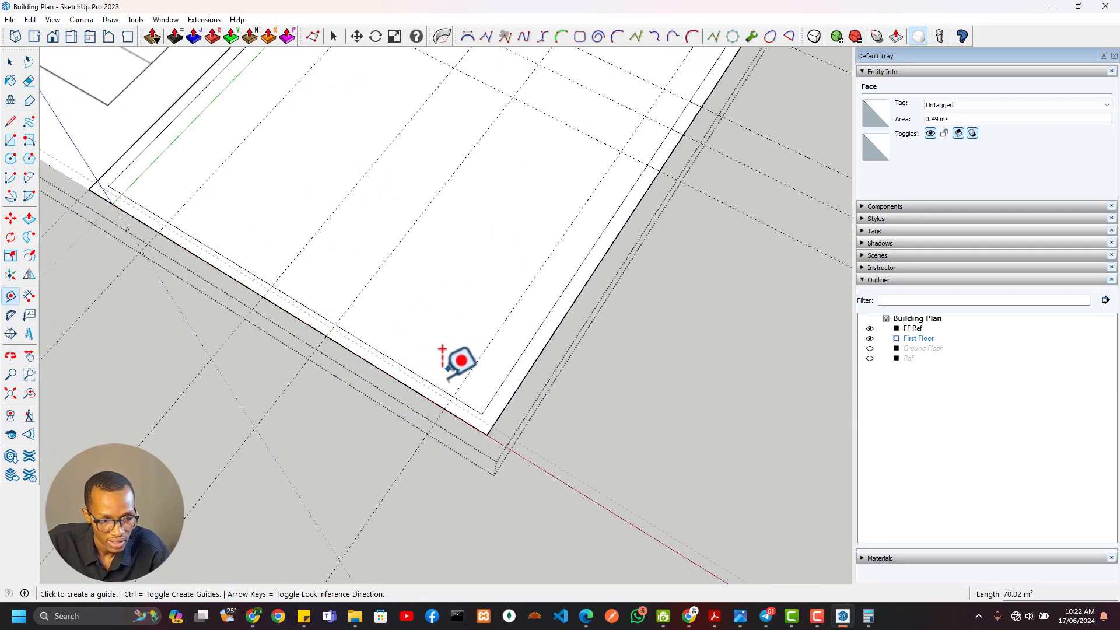
{"action": "left_click", "coordinate": [417, 374]}
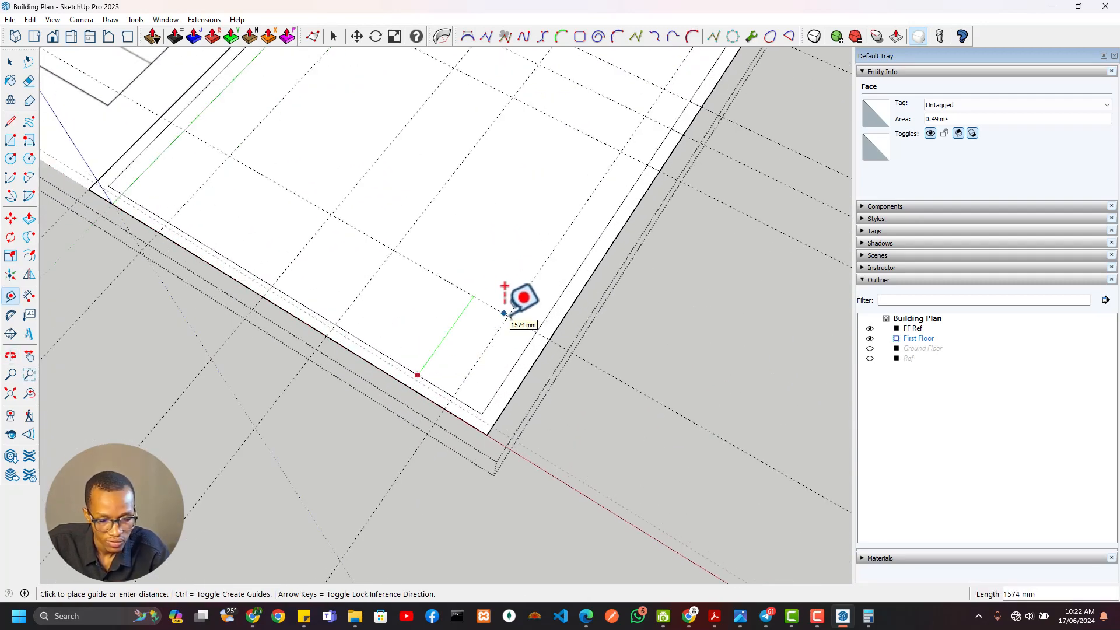
{"action": "key", "text": "Escape"}
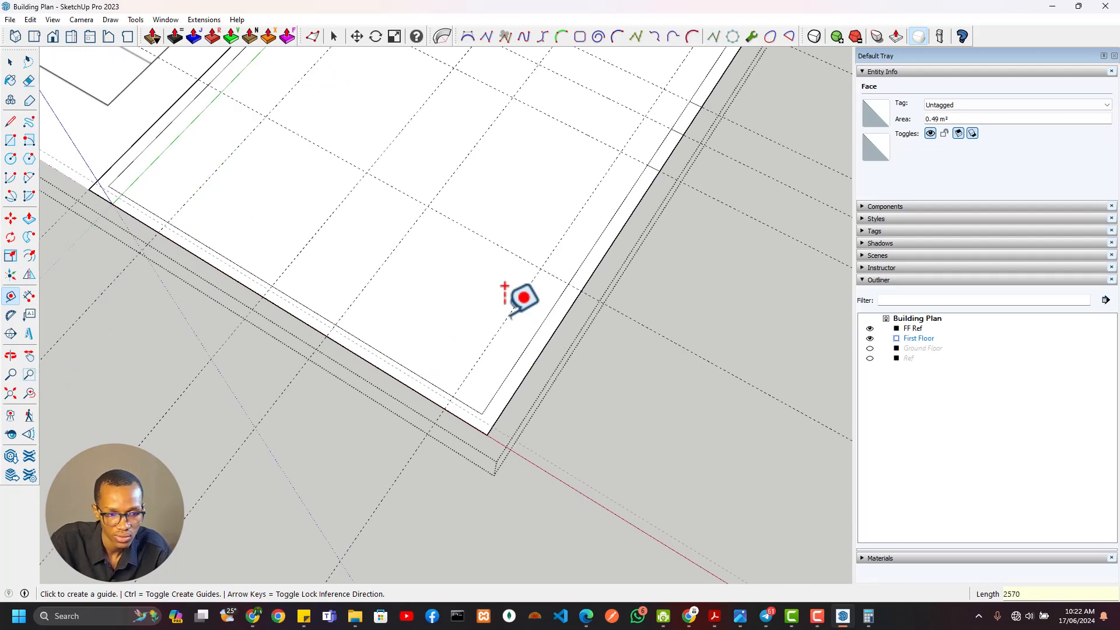
Draw a 2570 by 230 mm window rectangle across the east wall, from the guide to the inner southeast corner
{"action": "key", "text": "r"}
{"action": "left_click", "coordinate": [582, 292]}
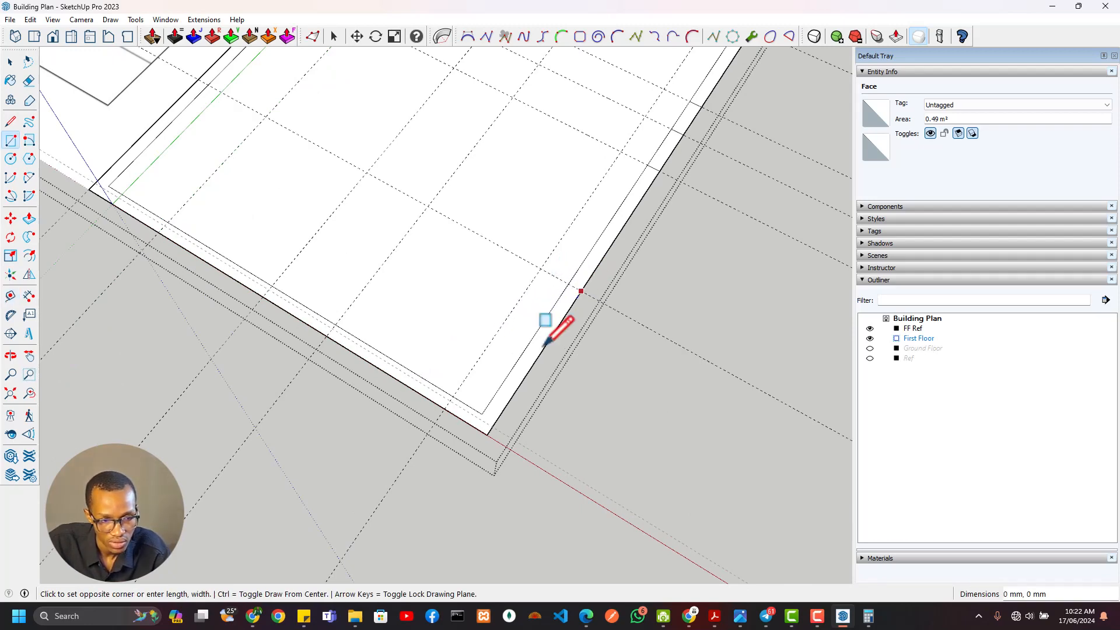
{"action": "left_click", "coordinate": [482, 415]}
Examine the south wall's piers and openings and their dimensions on the first floor reference plan
{"action": "scroll", "coordinate": [575, 384], "scroll_direction": "down", "scroll_amount": 3}
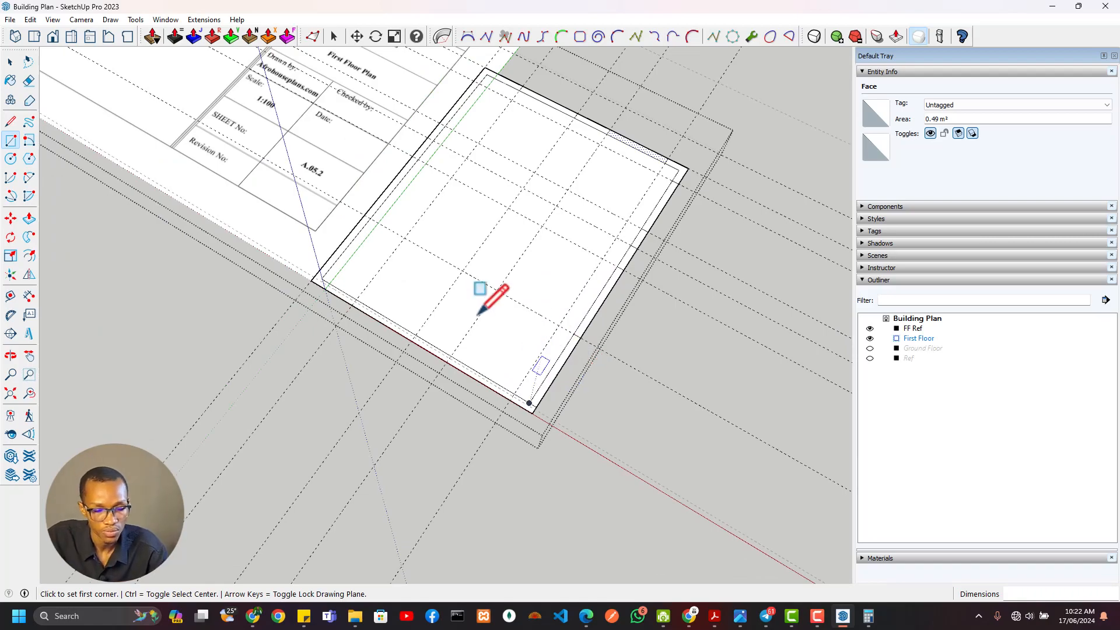
{"action": "scroll", "coordinate": [482, 293], "scroll_direction": "down", "scroll_amount": 5}
{"action": "scroll", "coordinate": [525, 315], "scroll_direction": "up", "scroll_amount": 3}
{"action": "scroll", "coordinate": [423, 237], "scroll_direction": "up", "scroll_amount": 6}
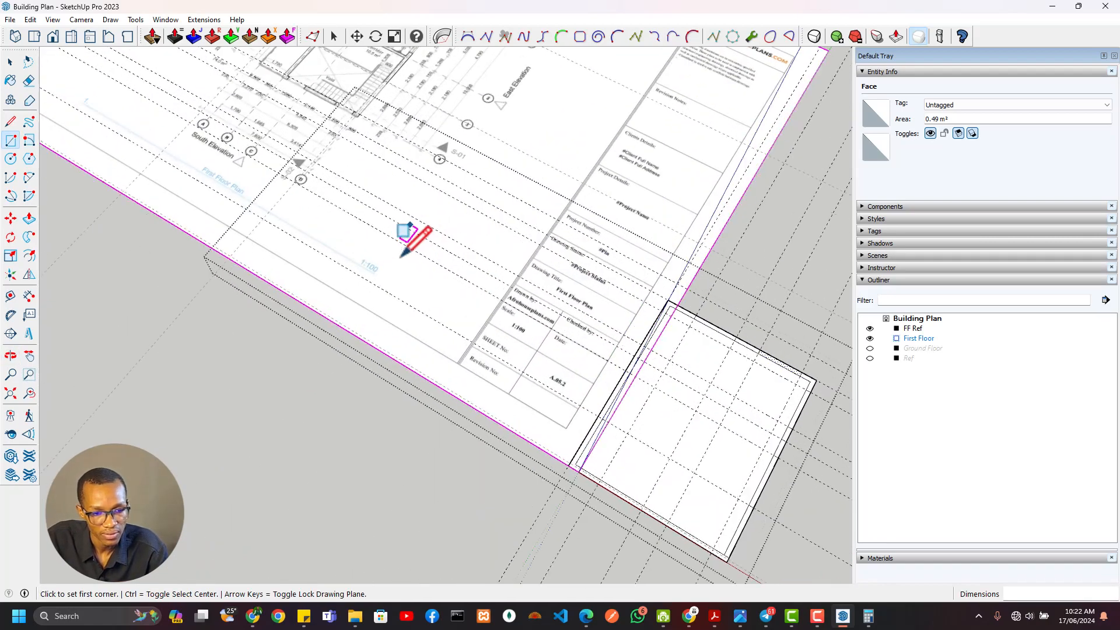
{"action": "scroll", "coordinate": [425, 300], "scroll_direction": "up", "scroll_amount": 2}
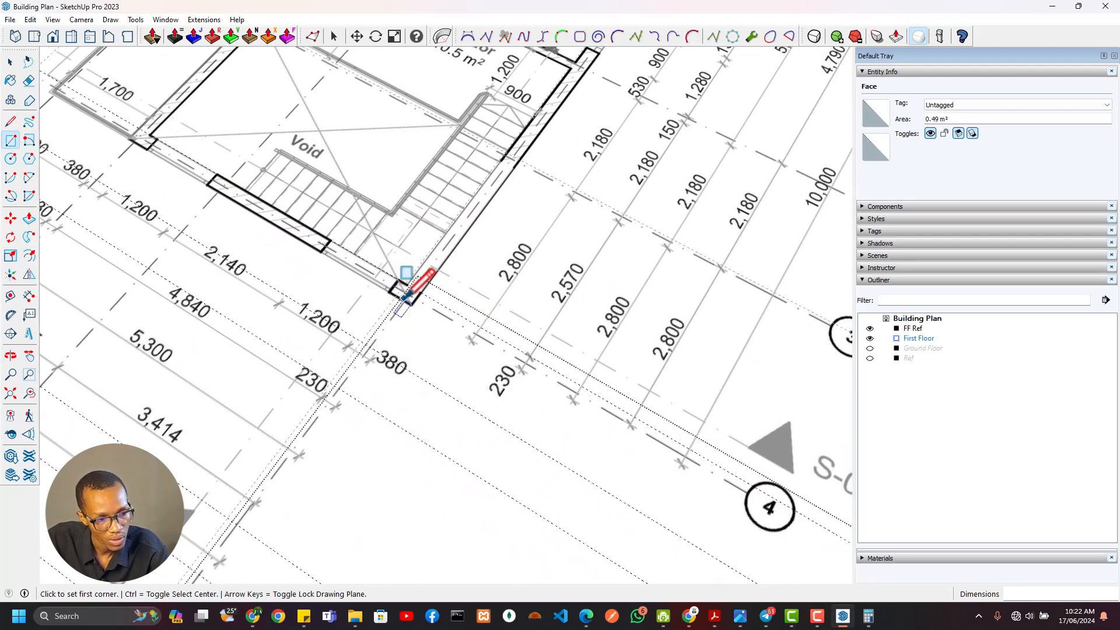
{"action": "scroll", "coordinate": [380, 352], "scroll_direction": "down", "scroll_amount": 2}
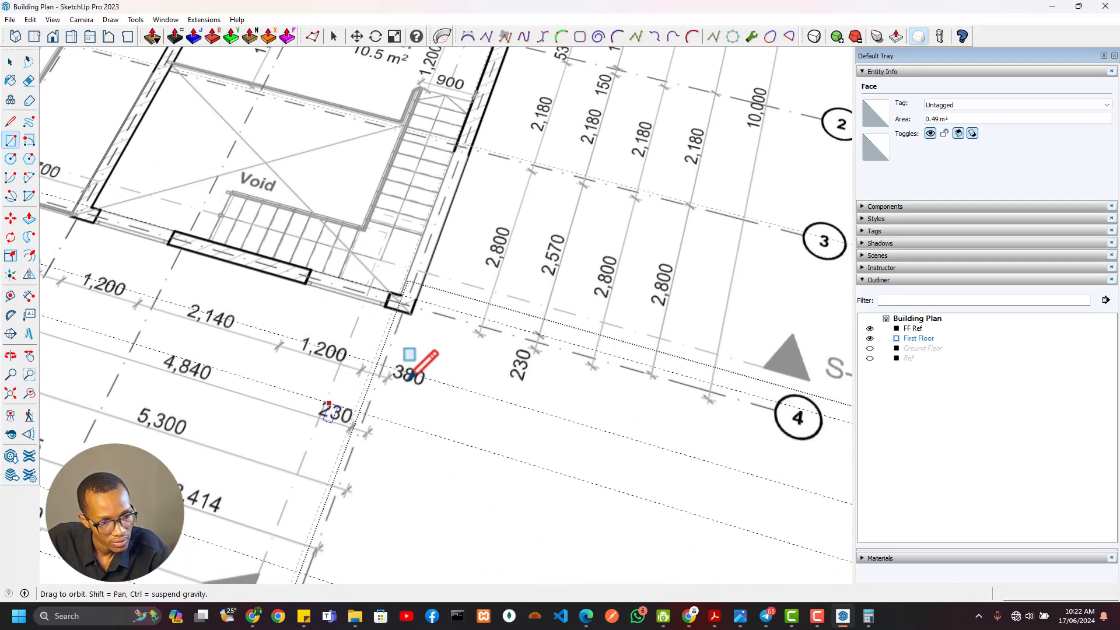
{"action": "scroll", "coordinate": [409, 367], "scroll_direction": "up", "scroll_amount": 2}
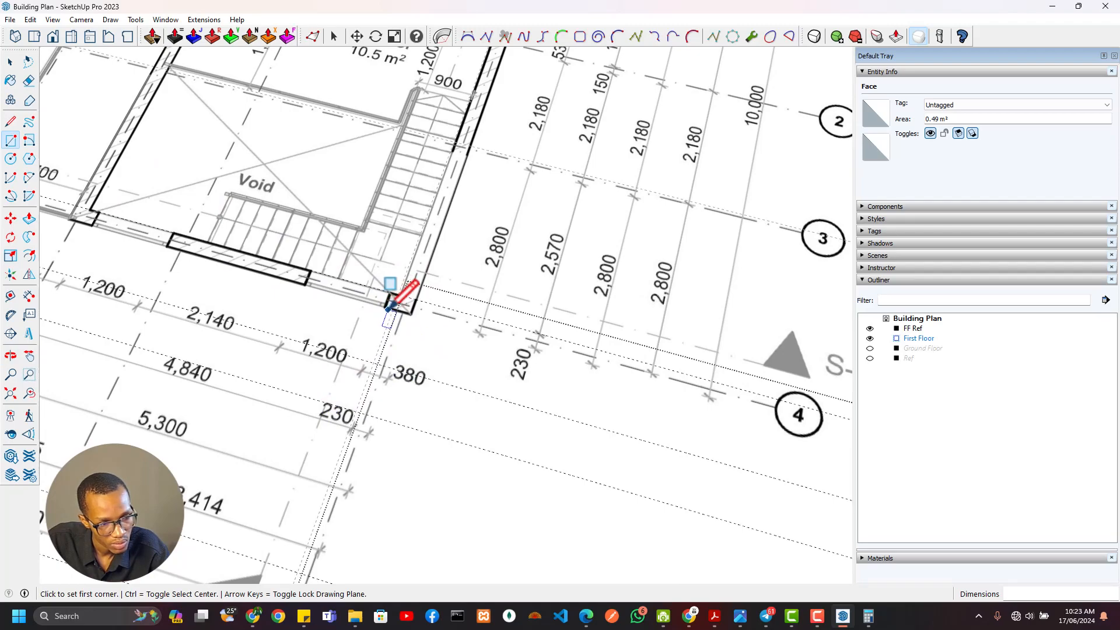
{"action": "scroll", "coordinate": [402, 312], "scroll_direction": "down", "scroll_amount": 2}
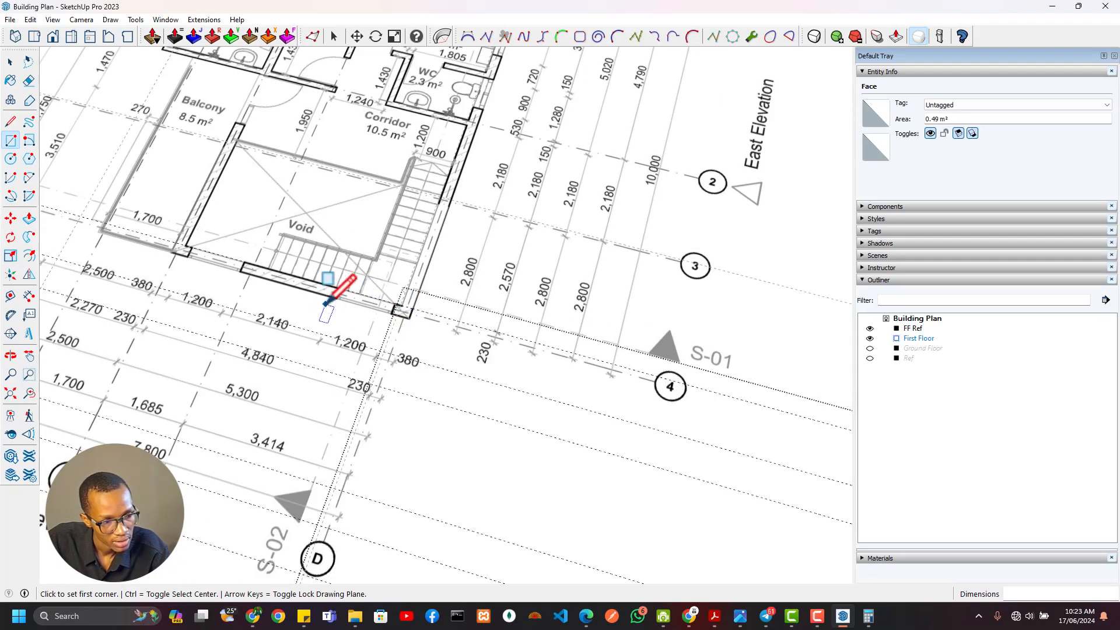
{"action": "scroll", "coordinate": [379, 310], "scroll_direction": "down", "scroll_amount": 3}
{"action": "scroll", "coordinate": [595, 407], "scroll_direction": "up", "scroll_amount": 4}
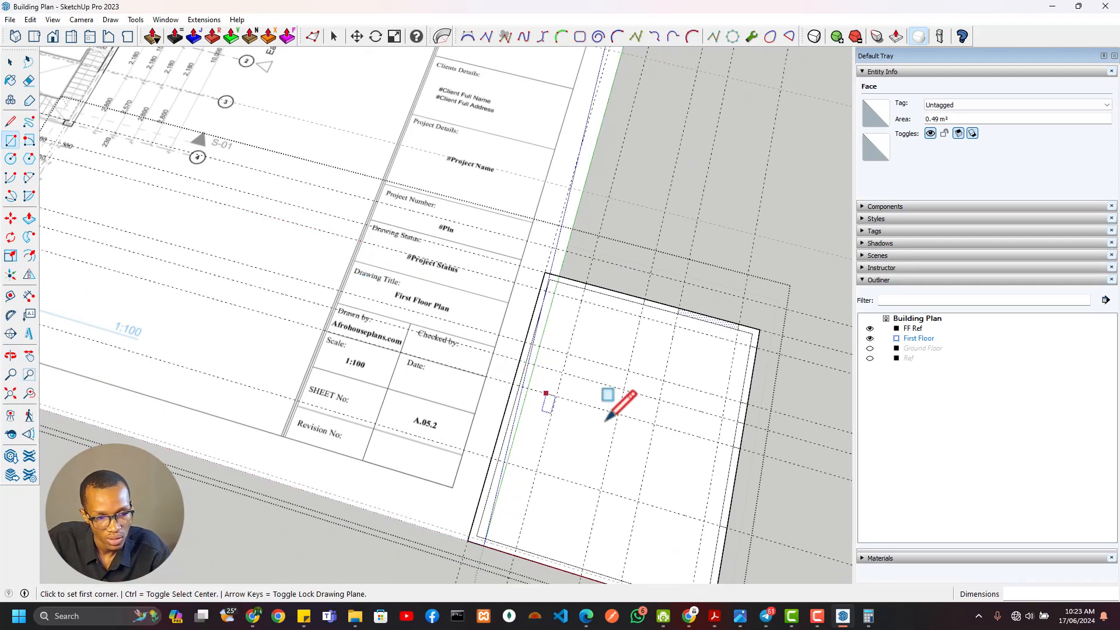
{"action": "scroll", "coordinate": [525, 280], "scroll_direction": "down", "scroll_amount": 2}
{"action": "scroll", "coordinate": [537, 332], "scroll_direction": "up", "scroll_amount": 4}
Place a north-south guide 380 mm west of the east wall's outer face and another 1200 mm further west
{"action": "key", "text": "t"}
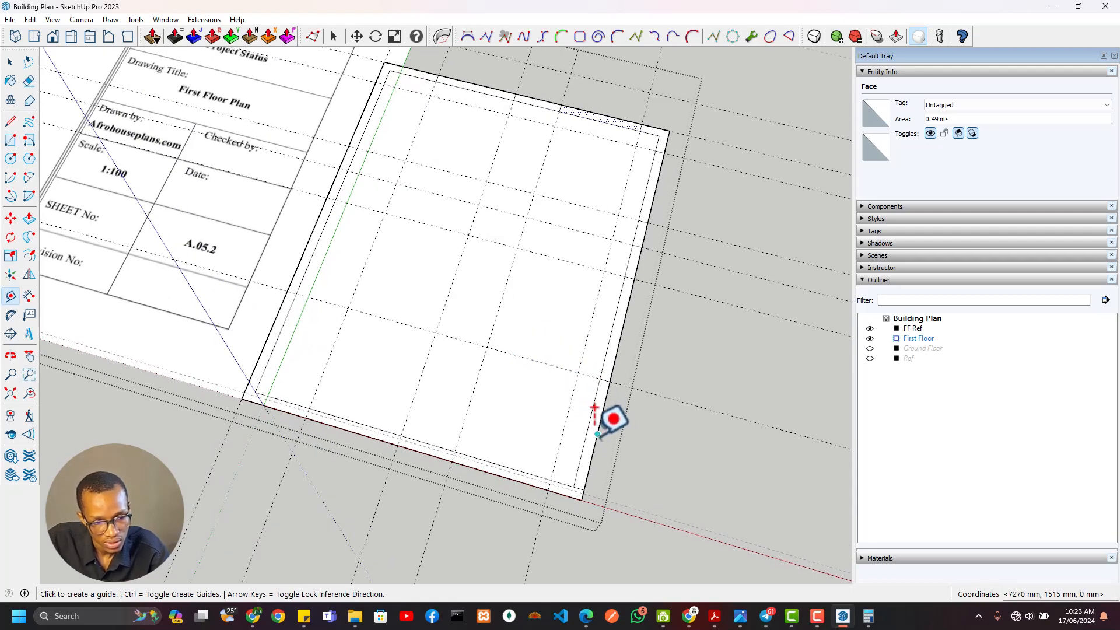
{"action": "left_click", "coordinate": [600, 422]}
{"action": "key", "text": "e"}
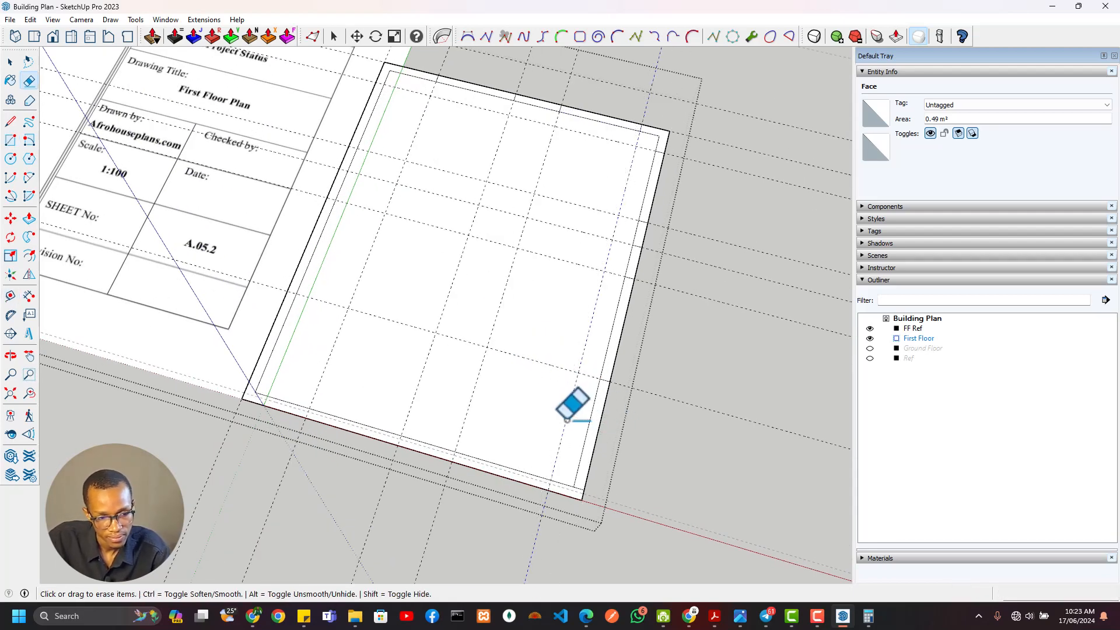
{"action": "key", "text": "t"}
{"action": "left_click", "coordinate": [597, 433]}
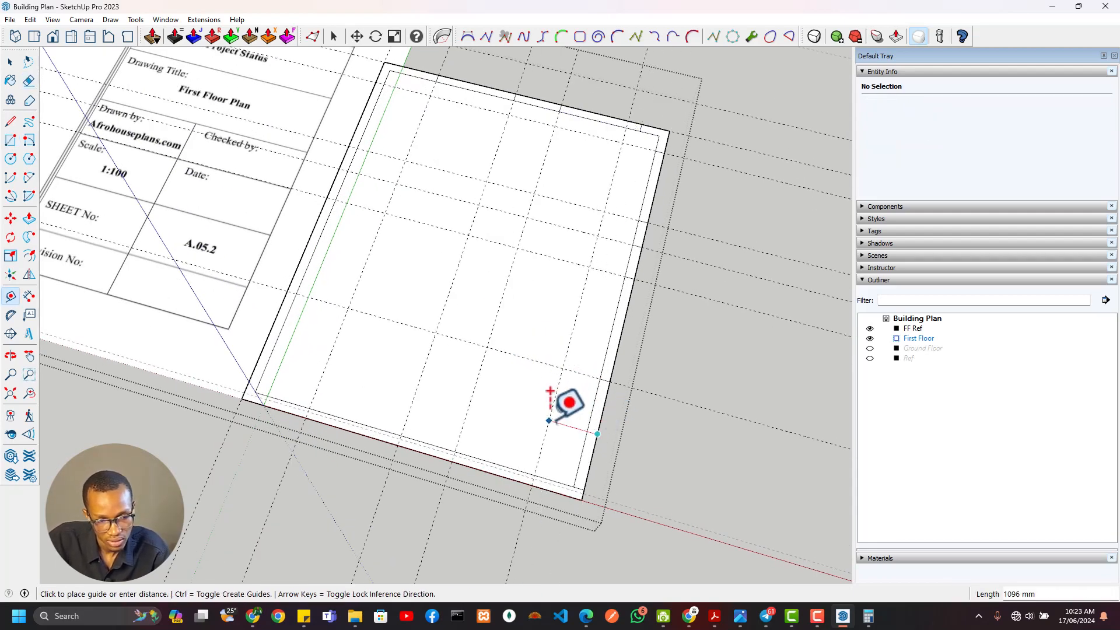
{"action": "left_click", "coordinate": [550, 392]}
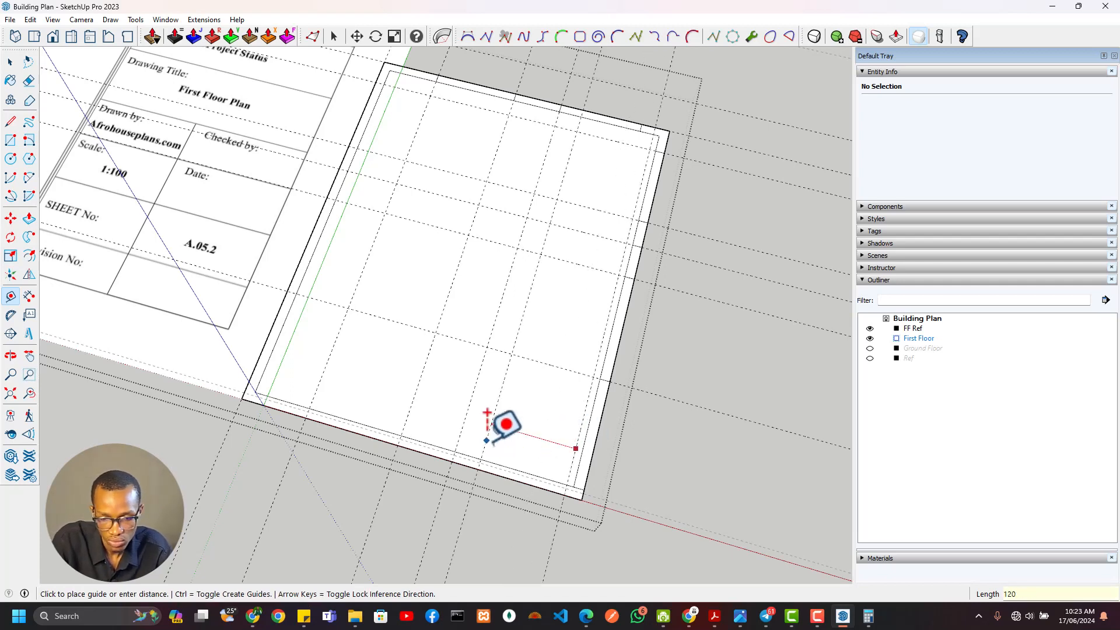
{"action": "type", "text": "120"}
{"action": "key", "text": "Return"}
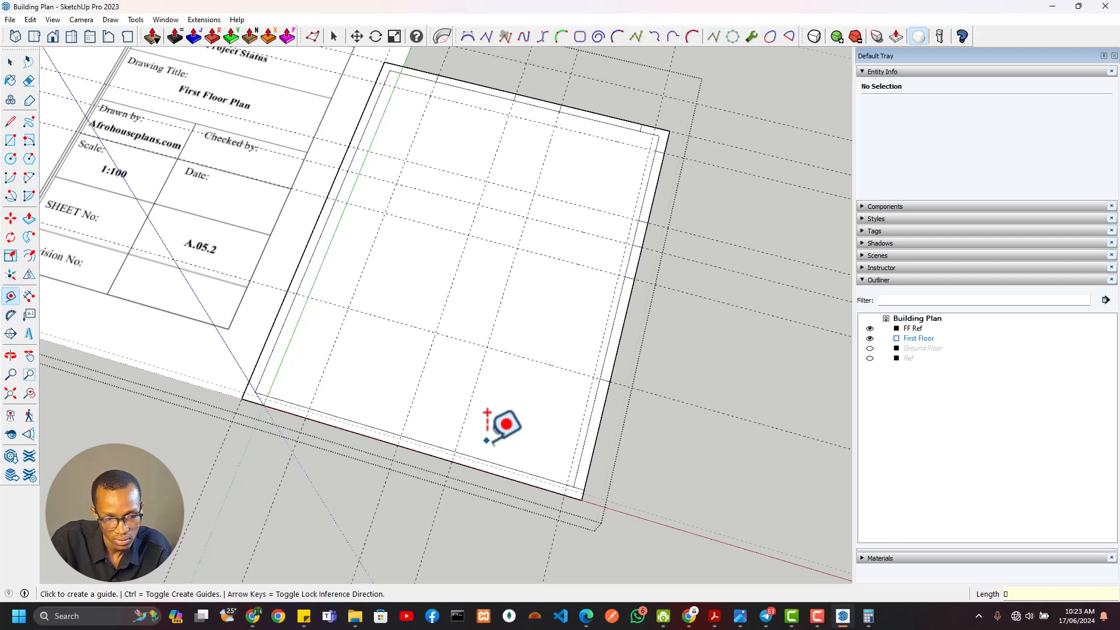
{"action": "left_click", "coordinate": [595, 432]}
{"action": "key", "text": "Escape"}
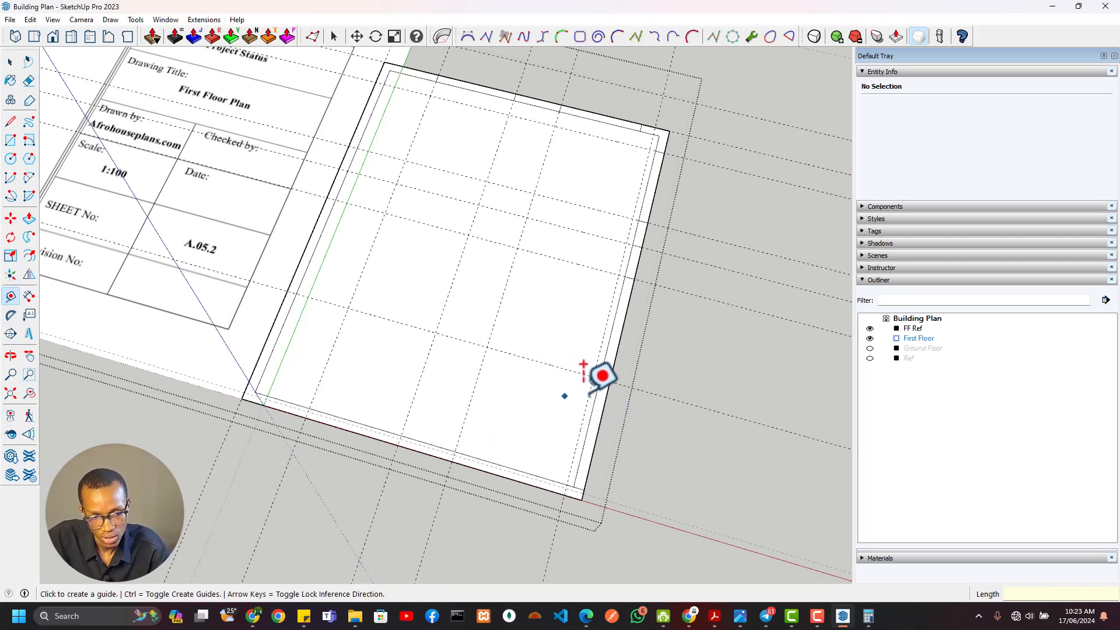
{"action": "left_click", "coordinate": [588, 399]}
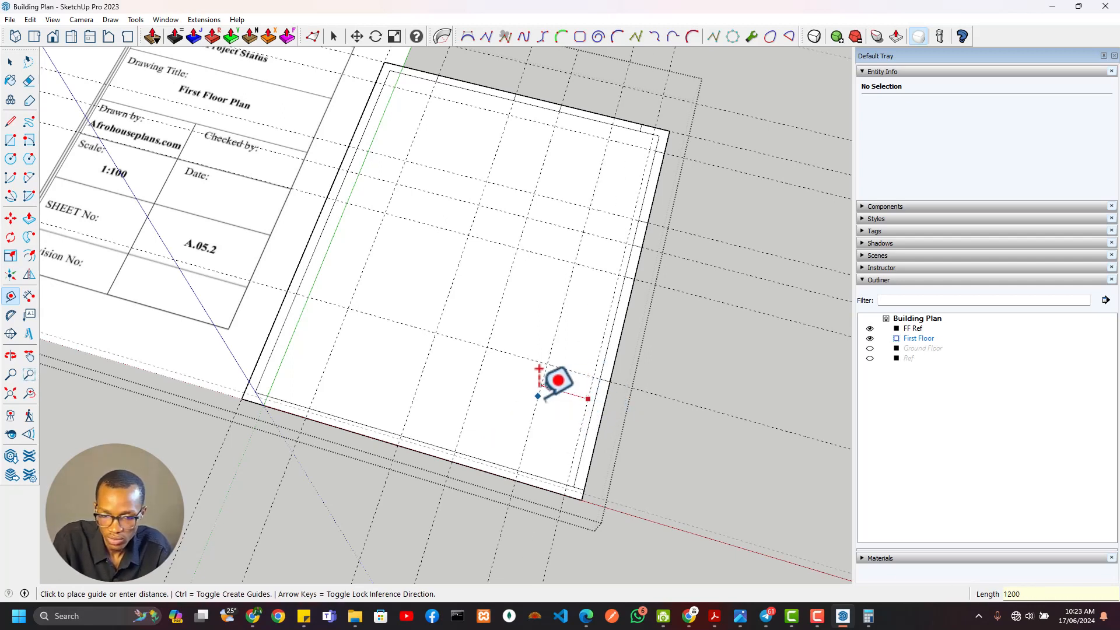
{"action": "left_click", "coordinate": [533, 396]}
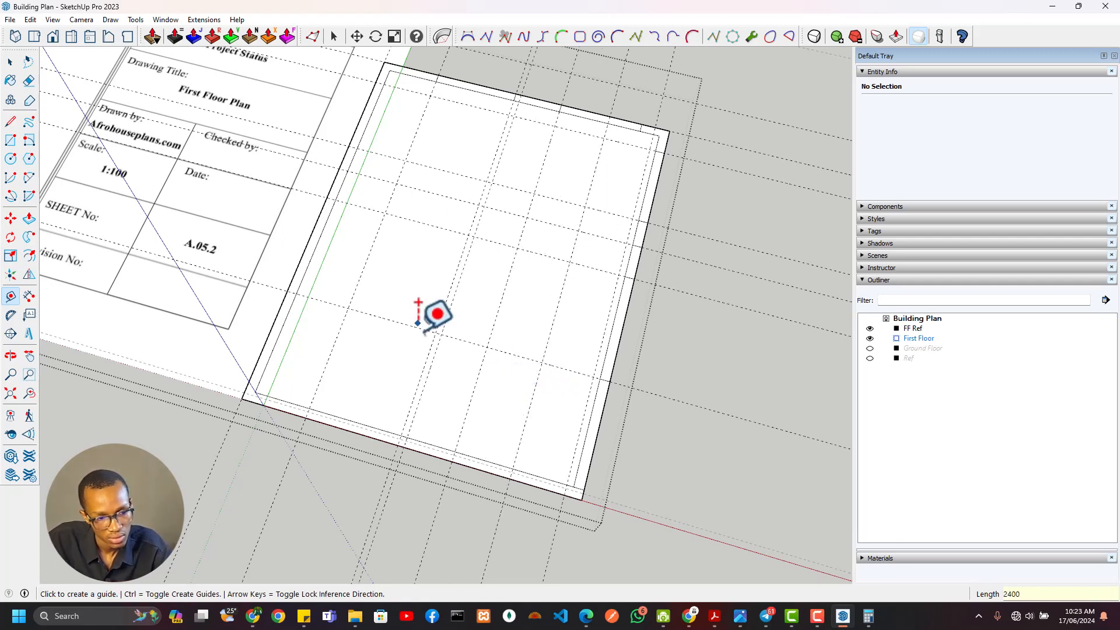
Check the south wall dimensions on the reference plan and erase the north-south guides west of the 1200 mm opening
{"action": "scroll", "coordinate": [362, 307], "scroll_direction": "down", "scroll_amount": 3}
{"action": "middle_click_drag", "start_coordinate": [348, 305], "coordinate": [699, 491], "text": "shift"}
{"action": "scroll", "coordinate": [407, 295], "scroll_direction": "up", "scroll_amount": 5}
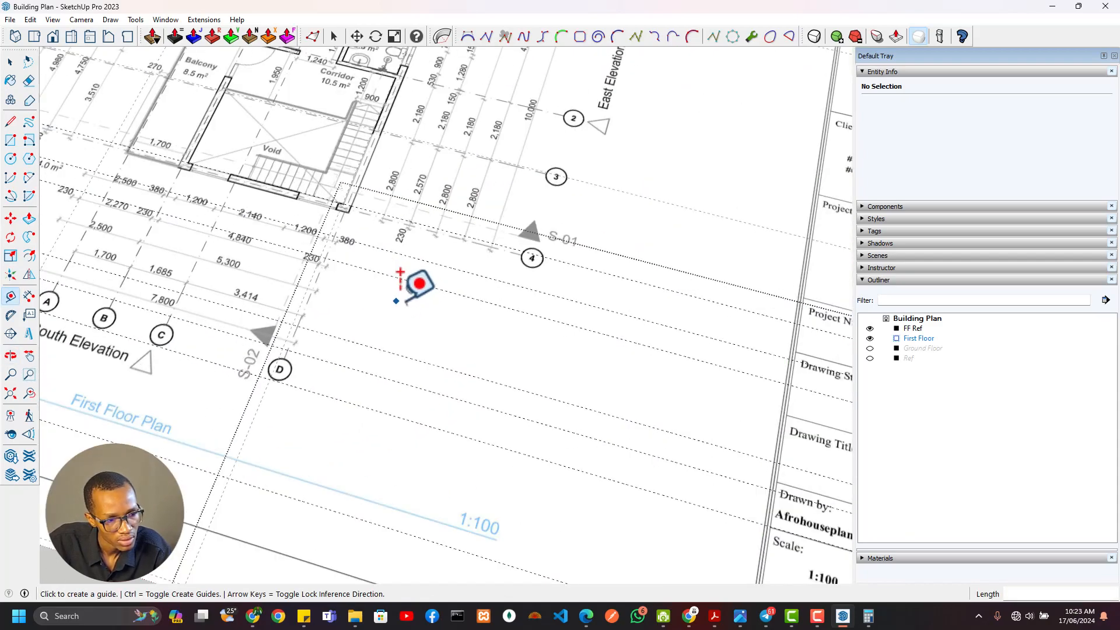
{"action": "scroll", "coordinate": [409, 300], "scroll_direction": "down", "scroll_amount": 7}
{"action": "middle_click_drag", "start_coordinate": [575, 362], "coordinate": [307, 170], "text": "shift"}
{"action": "middle_click_drag", "start_coordinate": [582, 220], "coordinate": [593, 303], "text": "shift"}
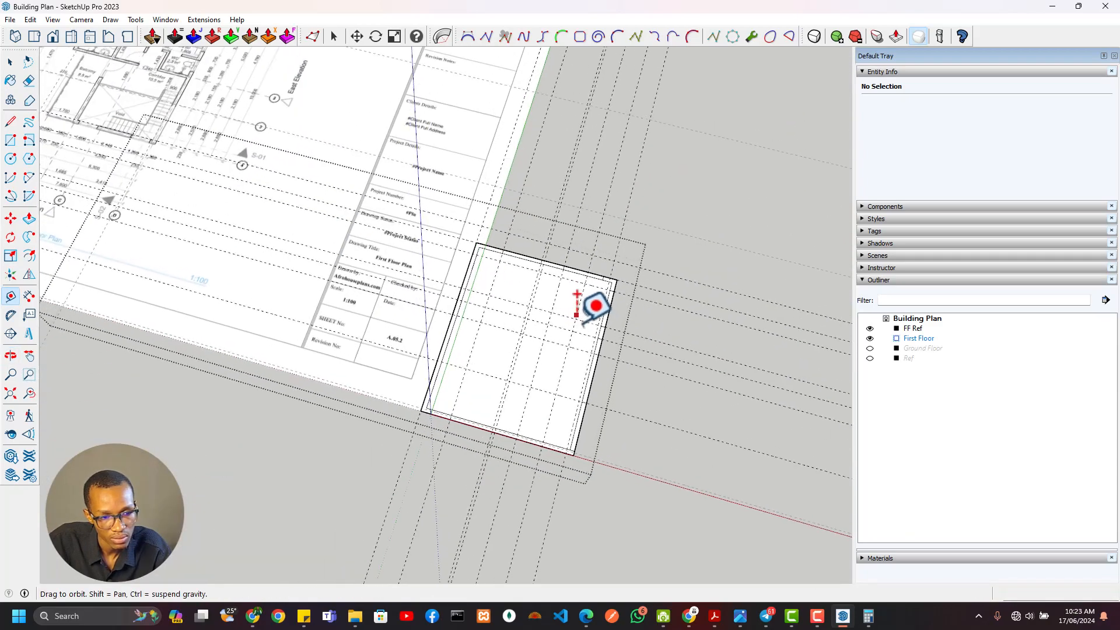
{"action": "key", "text": "e"}
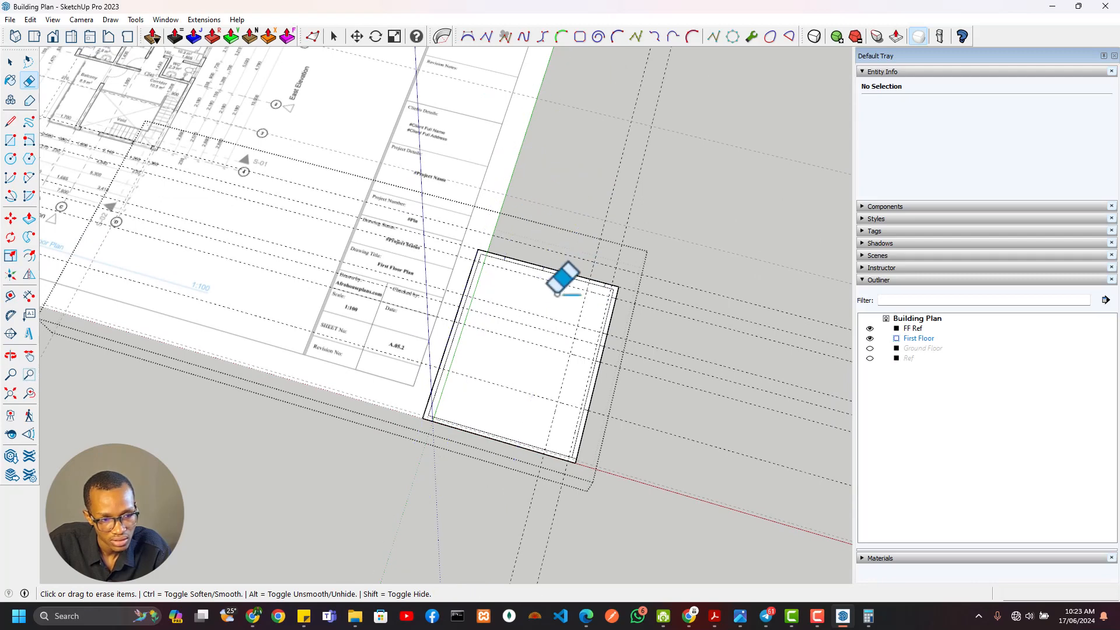
Place successive guides 2140, 1200 and 380 mm further west to mark the remaining south wall segments
{"action": "scroll", "coordinate": [563, 379], "scroll_direction": "up", "scroll_amount": 3}
{"action": "key", "text": "t"}
{"action": "left_click", "coordinate": [561, 386]}
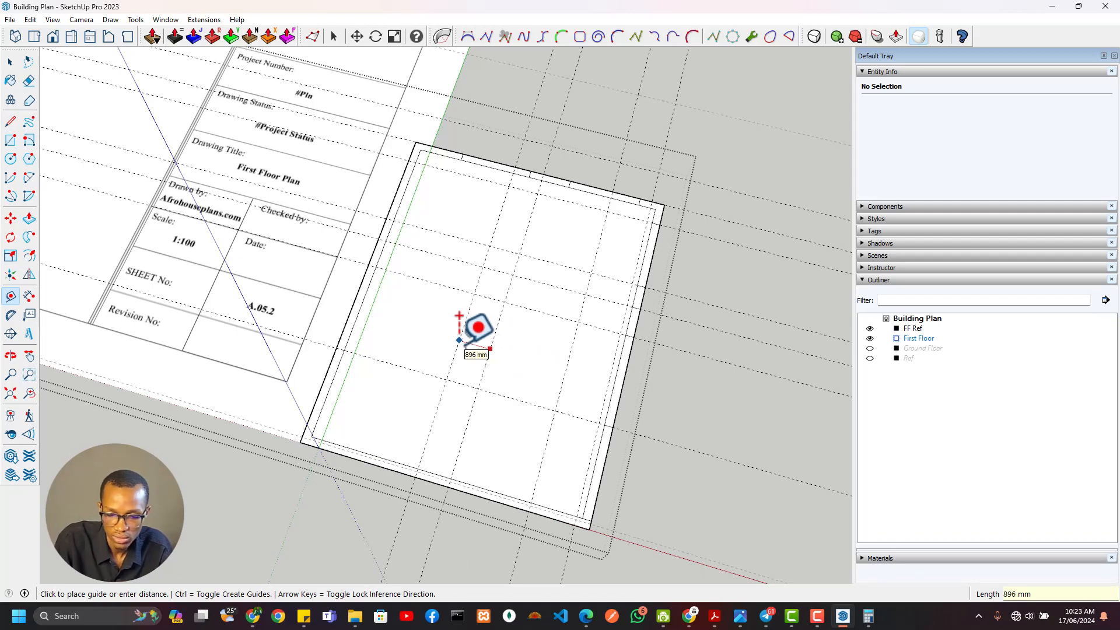
{"action": "scroll", "coordinate": [456, 350], "scroll_direction": "down", "scroll_amount": 3}
{"action": "middle_click_drag", "start_coordinate": [469, 402], "coordinate": [863, 536], "text": "shift"}
{"action": "scroll", "coordinate": [357, 241], "scroll_direction": "up", "scroll_amount": 5}
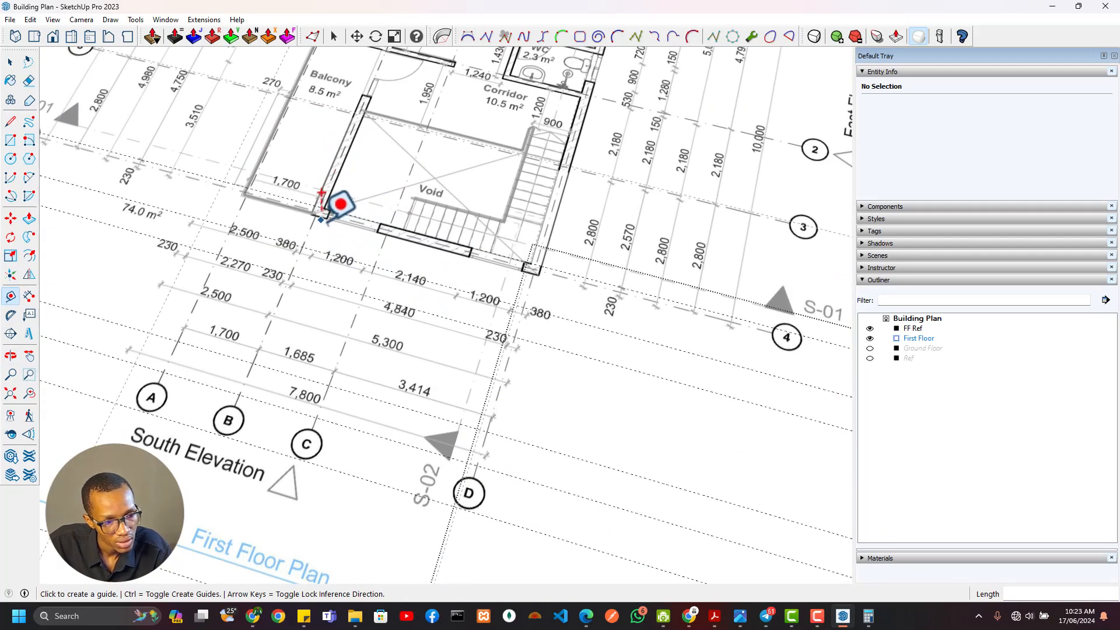
{"action": "scroll", "coordinate": [338, 205], "scroll_direction": "up", "scroll_amount": 2}
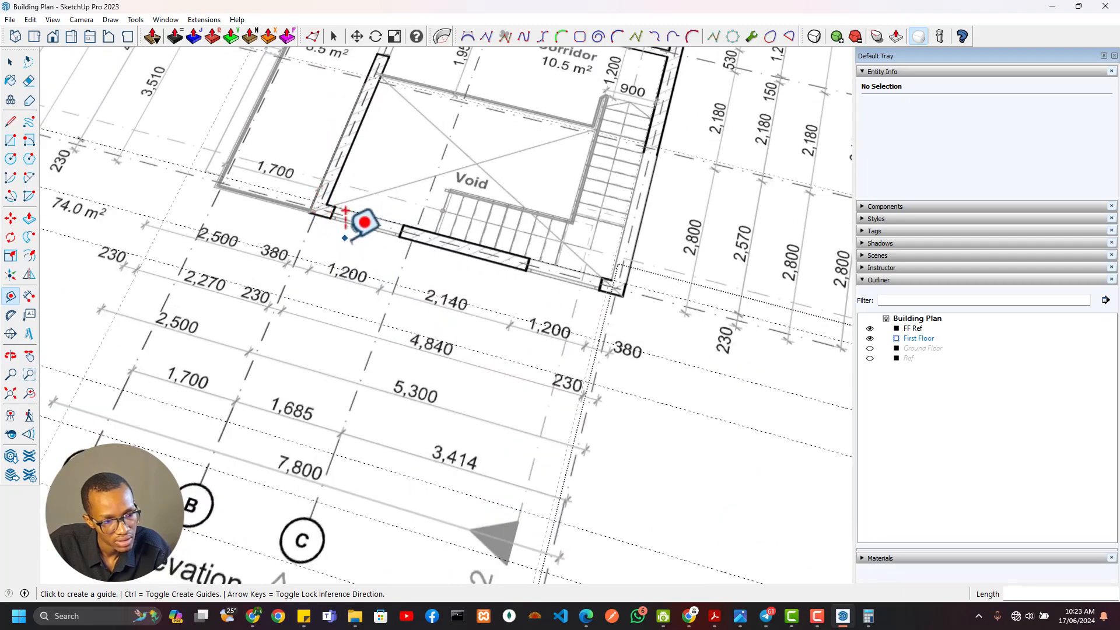
{"action": "scroll", "coordinate": [362, 222], "scroll_direction": "down", "scroll_amount": 3}
{"action": "scroll", "coordinate": [693, 393], "scroll_direction": "down", "scroll_amount": 2}
{"action": "scroll", "coordinate": [693, 393], "scroll_direction": "up", "scroll_amount": 5}
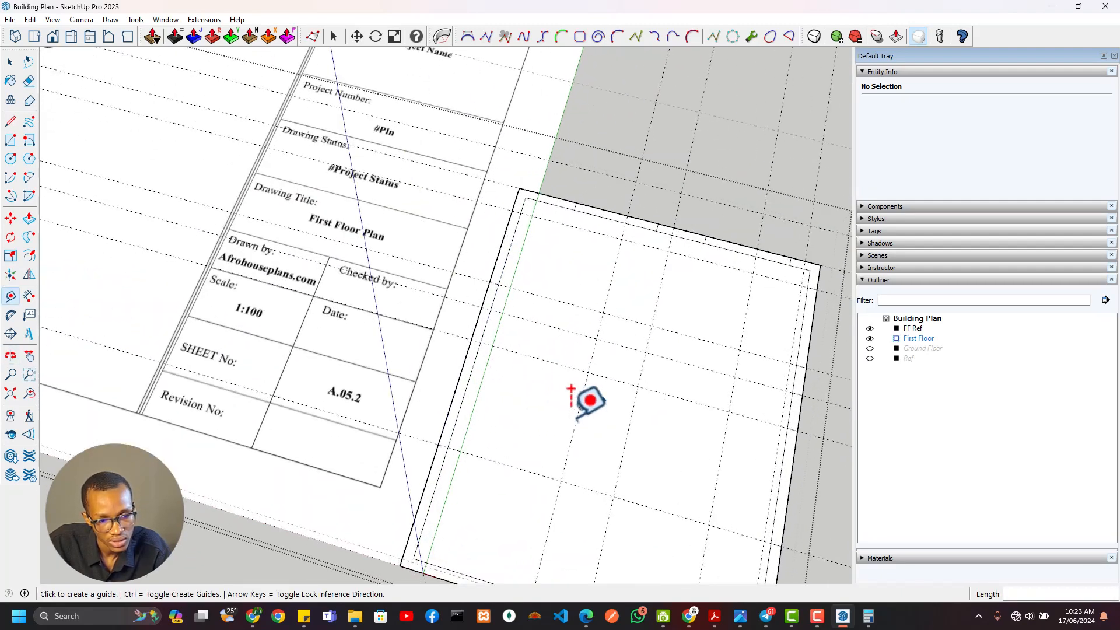
{"action": "left_click", "coordinate": [575, 424]}
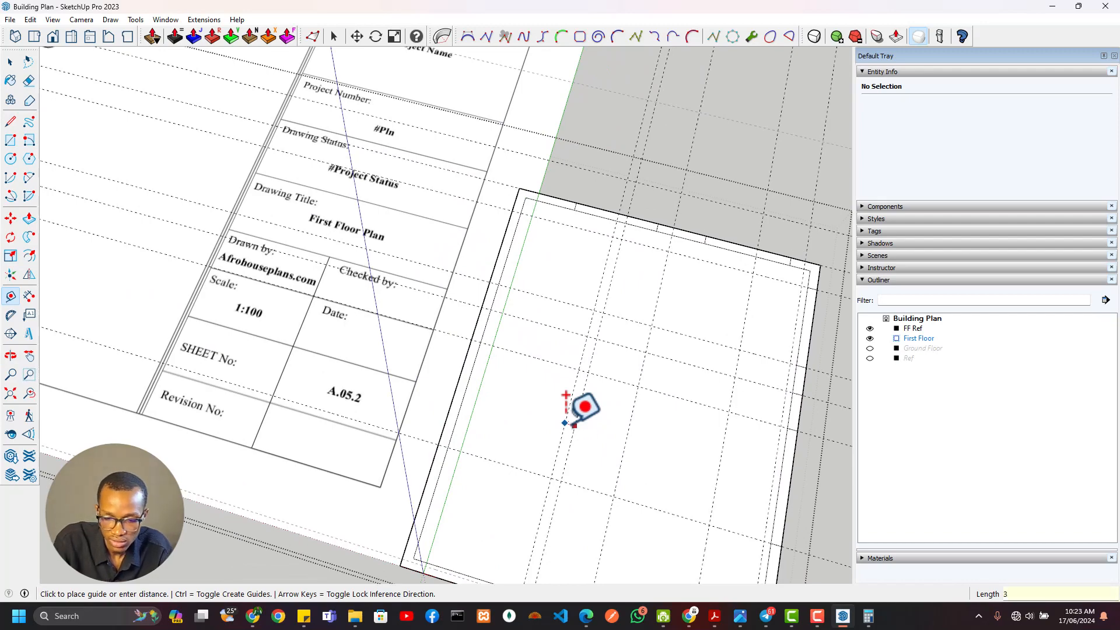
Draw 230 mm deep rectangles across the south wall for the 380 mm west pier, the 2140 mm middle wall and the southeast corner pier
{"action": "scroll", "coordinate": [554, 361], "scroll_direction": "down", "scroll_amount": 2}
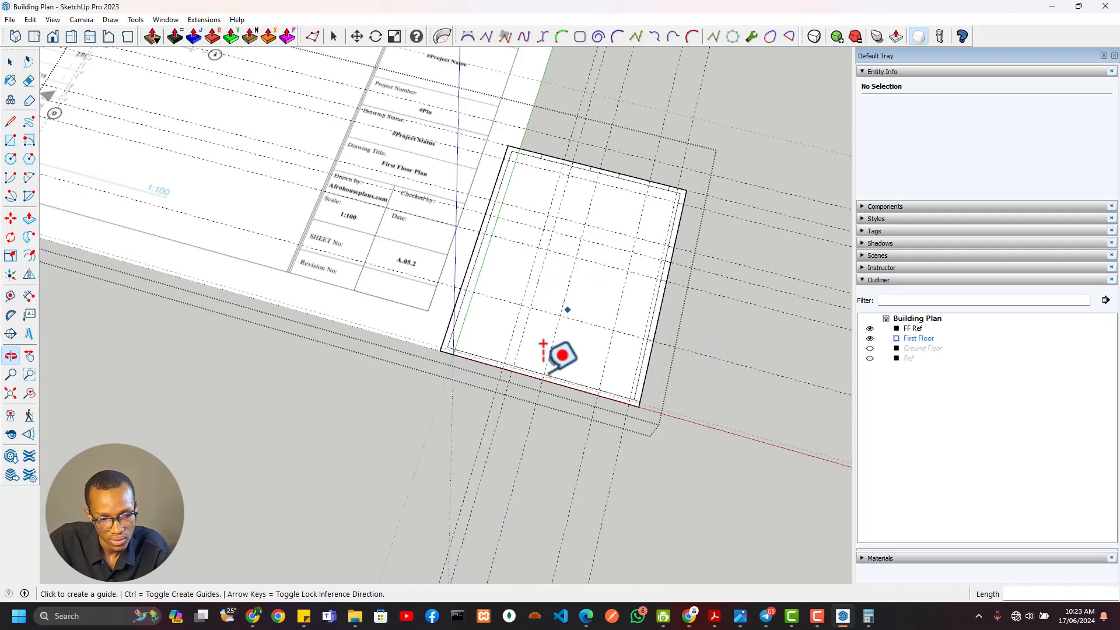
{"action": "scroll", "coordinate": [501, 338], "scroll_direction": "up", "scroll_amount": 5}
{"action": "key", "text": "r"}
{"action": "left_click", "coordinate": [451, 352]}
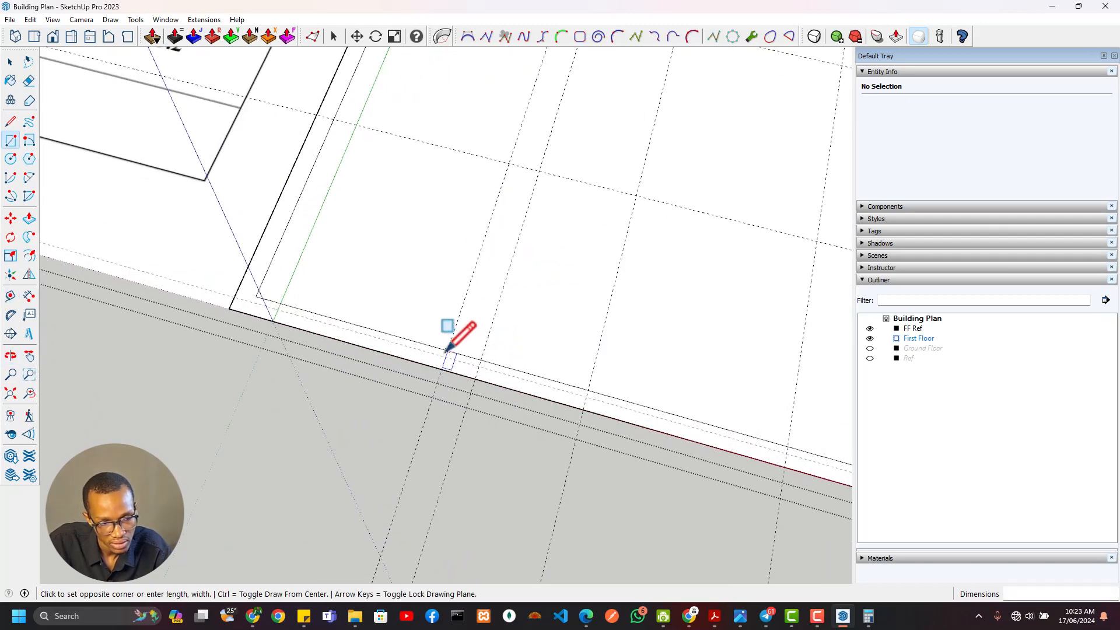
{"action": "left_click", "coordinate": [475, 379]}
{"action": "left_click", "coordinate": [582, 389]}
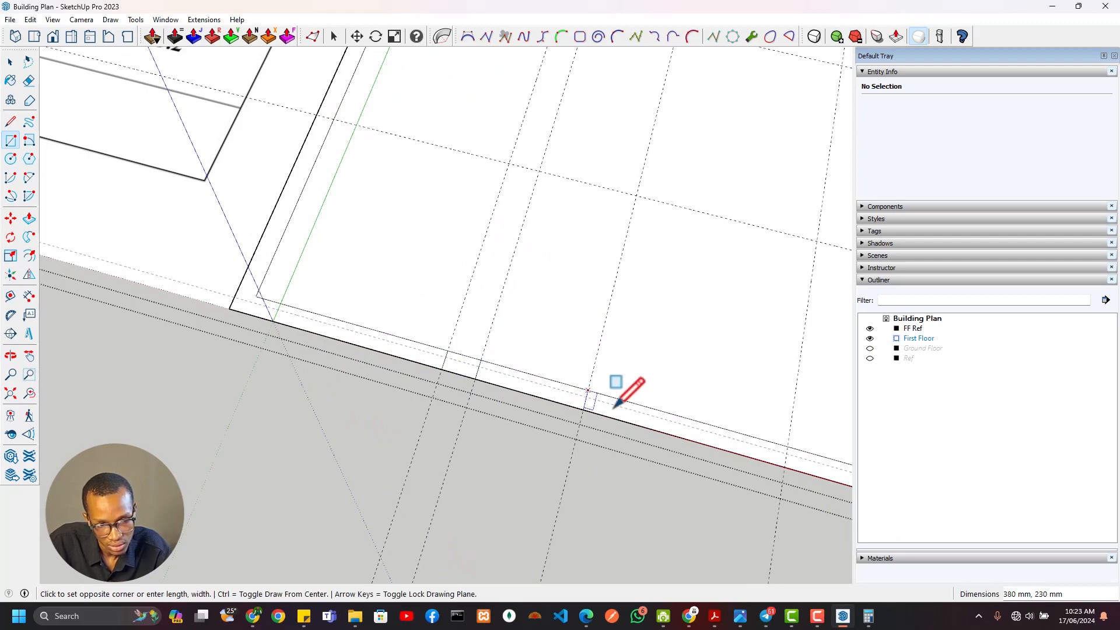
{"action": "left_click", "coordinate": [777, 456]}
{"action": "middle_click_drag", "start_coordinate": [777, 456], "coordinate": [606, 392]}
{"action": "scroll", "coordinate": [691, 407], "scroll_direction": "up", "scroll_amount": 1}
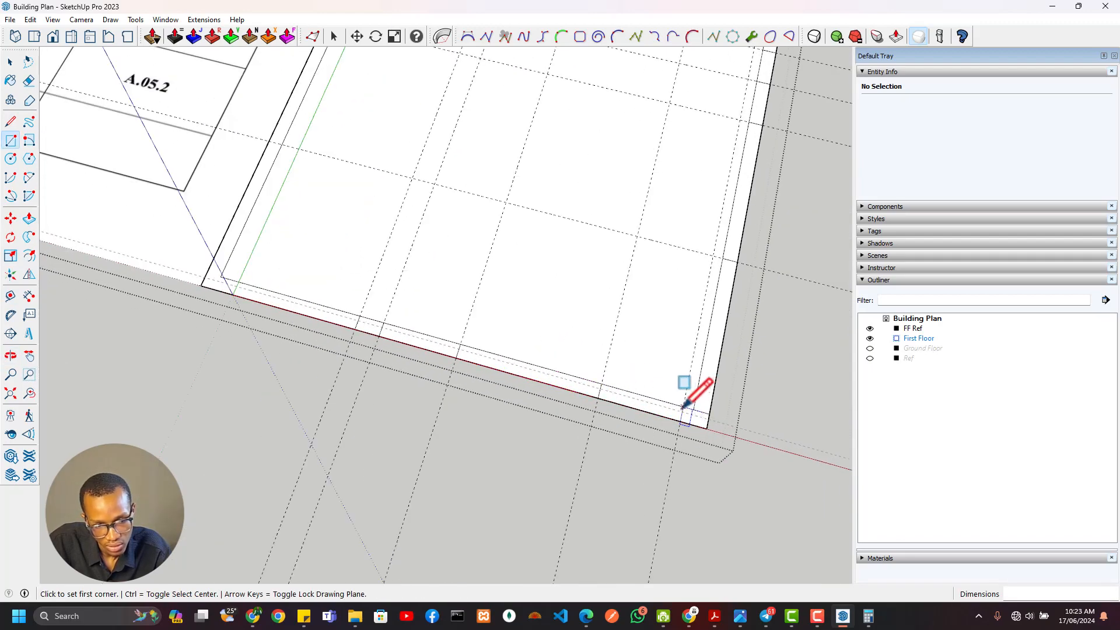
{"action": "left_click", "coordinate": [683, 406]}
Examine the void, balcony and staircase area and its surrounding dimensions on the first floor reference plan
{"action": "scroll", "coordinate": [600, 396], "scroll_direction": "down", "scroll_amount": 10}
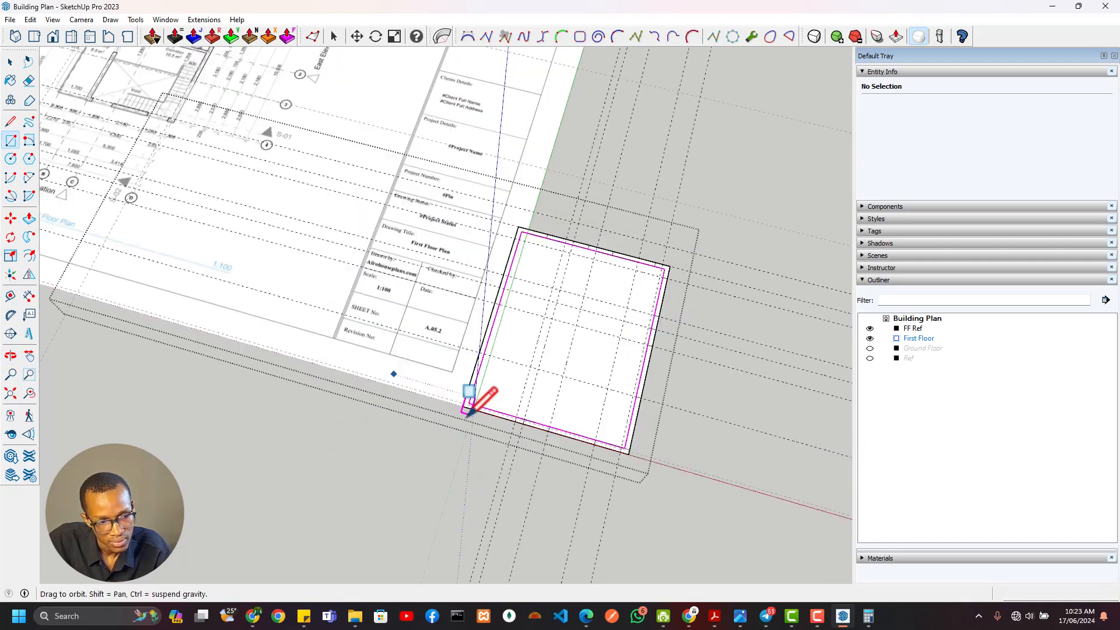
{"action": "scroll", "coordinate": [454, 367], "scroll_direction": "up", "scroll_amount": 5}
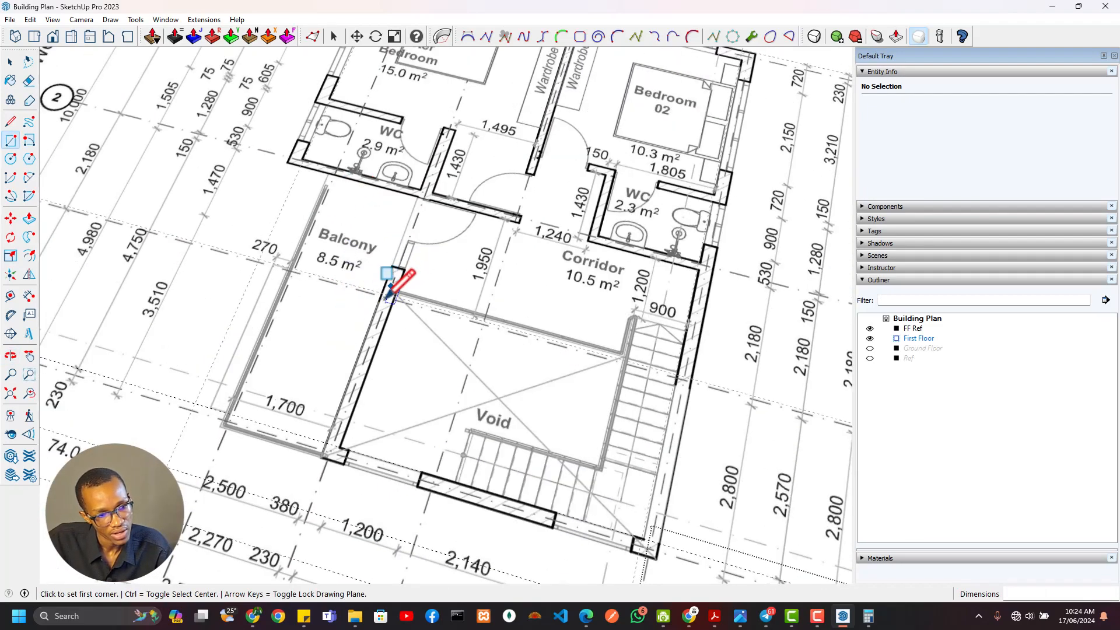
{"action": "scroll", "coordinate": [367, 328], "scroll_direction": "down", "scroll_amount": 2}
{"action": "scroll", "coordinate": [358, 328], "scroll_direction": "up", "scroll_amount": 2}
{"action": "scroll", "coordinate": [390, 304], "scroll_direction": "down", "scroll_amount": 2}
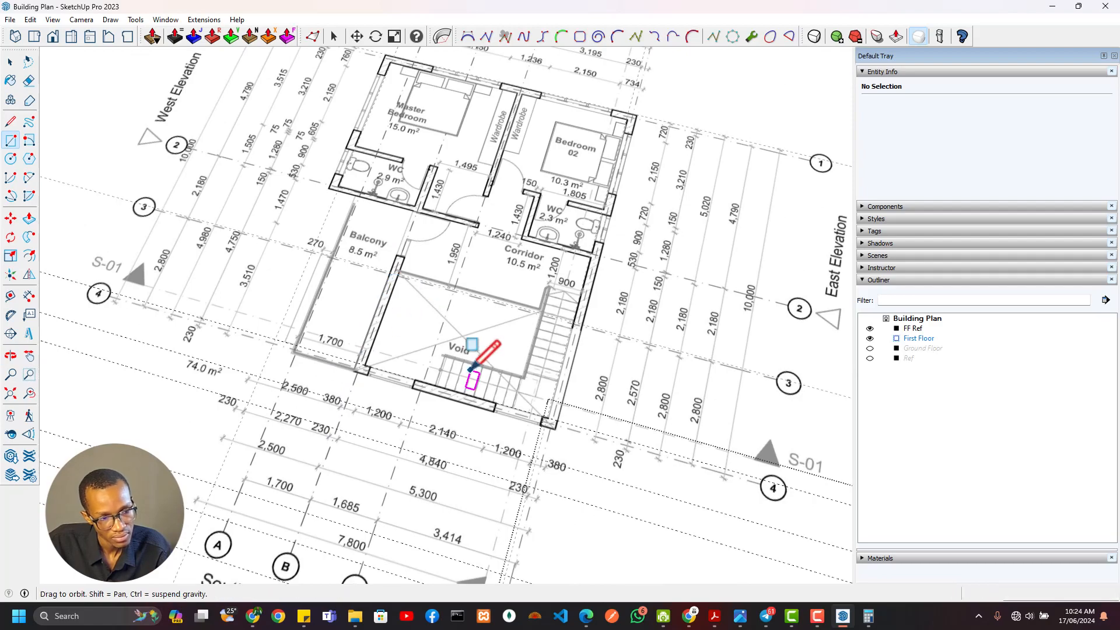
{"action": "middle_click_drag", "start_coordinate": [470, 370], "coordinate": [397, 456], "text": "shift"}
{"action": "scroll", "coordinate": [387, 404], "scroll_direction": "down", "scroll_amount": 2}
{"action": "mouse_move", "coordinate": [362, 395]}
{"action": "middle_mouse_down", "text": "shift"}
{"action": "mouse_move", "coordinate": [349, 343]}
{"action": "mouse_move", "coordinate": [321, 337]}
{"action": "middle_mouse_up", "text": "shift"}
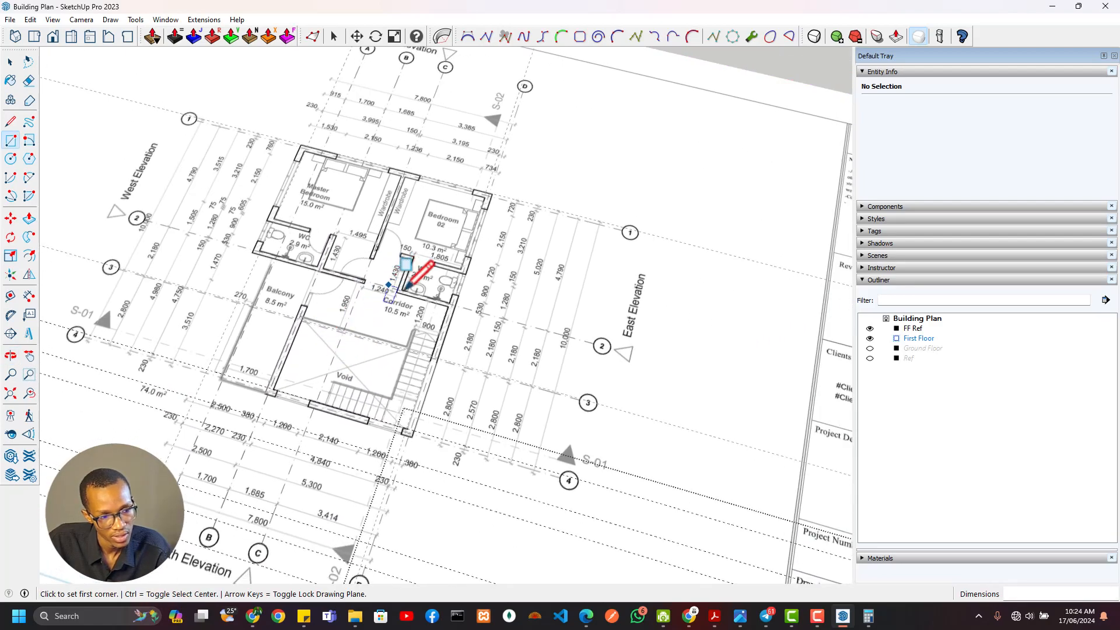
{"action": "scroll", "coordinate": [327, 397], "scroll_direction": "down", "scroll_amount": 3}
{"action": "scroll", "coordinate": [357, 333], "scroll_direction": "down", "scroll_amount": 2}
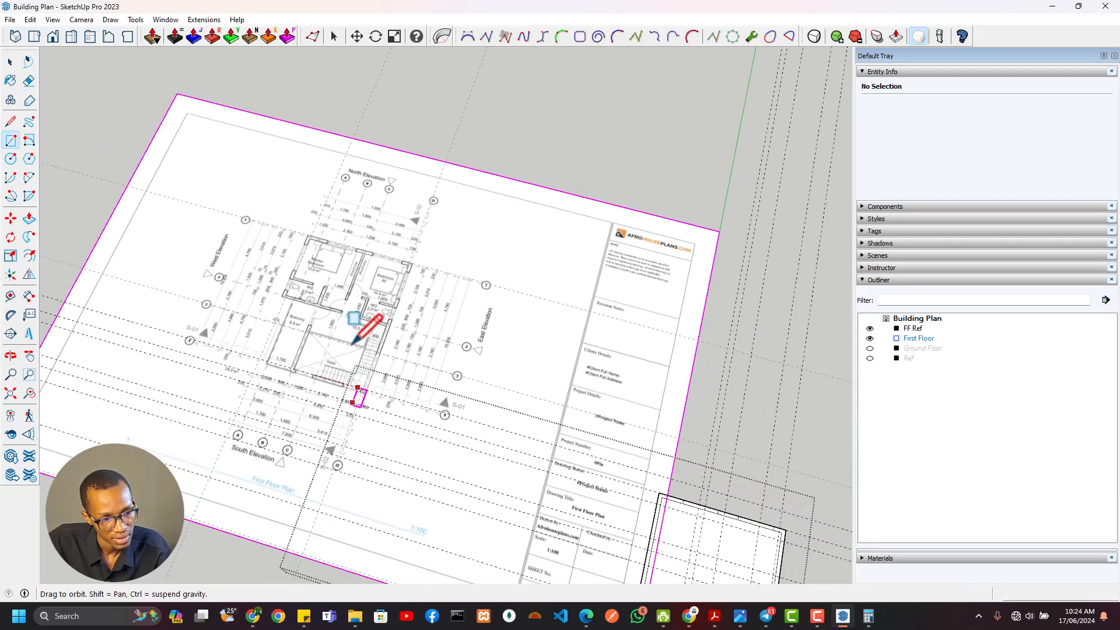
{"action": "scroll", "coordinate": [555, 413], "scroll_direction": "up", "scroll_amount": 1}
{"action": "scroll", "coordinate": [657, 467], "scroll_direction": "up", "scroll_amount": 2}
{"action": "mouse_move", "coordinate": [615, 460]}
{"action": "middle_mouse_down", "text": "shift"}
{"action": "mouse_move", "coordinate": [542, 487]}
{"action": "mouse_move", "coordinate": [492, 483]}
{"action": "middle_mouse_up", "text": "shift"}
{"action": "scroll", "coordinate": [488, 475], "scroll_direction": "up", "scroll_amount": 3}
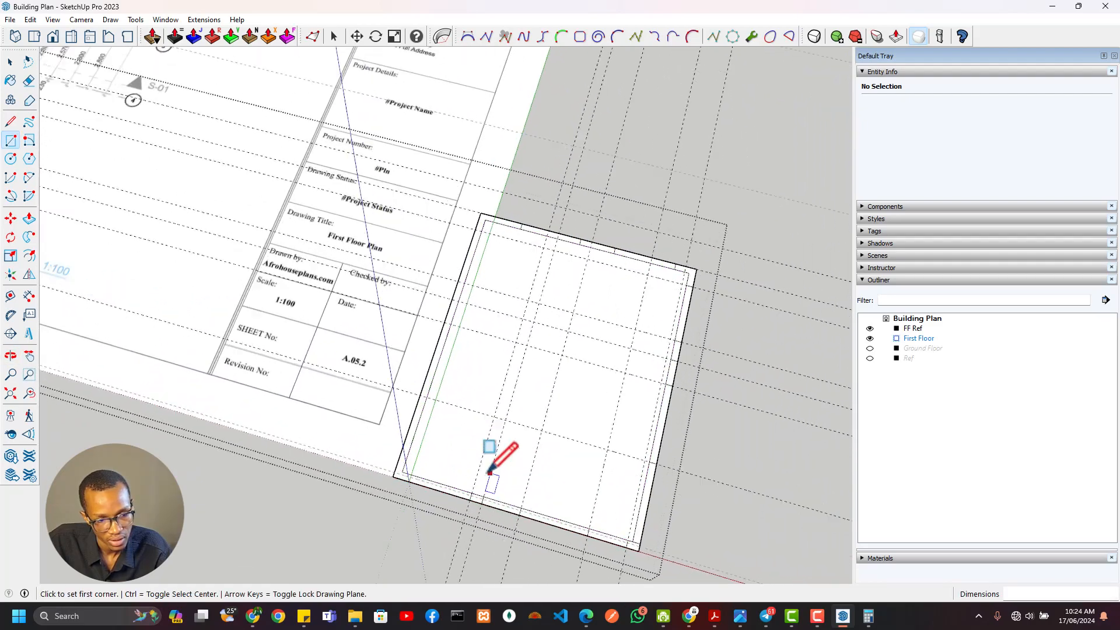
Check the west-side dimensions on the reference plan and measure the length of the wall between balcony and void
{"action": "key", "text": "t"}
{"action": "scroll", "coordinate": [493, 403], "scroll_direction": "down", "scroll_amount": 3}
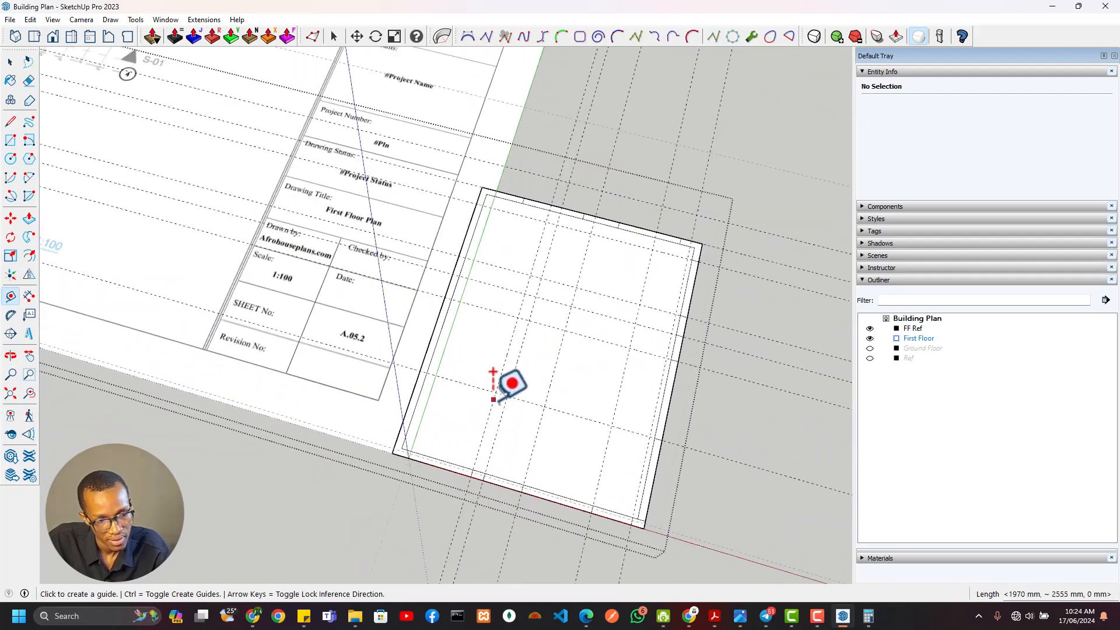
{"action": "mouse_move", "coordinate": [496, 411]}
{"action": "middle_mouse_down", "text": "shift"}
{"action": "mouse_move", "coordinate": [630, 508]}
{"action": "mouse_move", "coordinate": [734, 549]}
{"action": "middle_mouse_up", "text": "shift"}
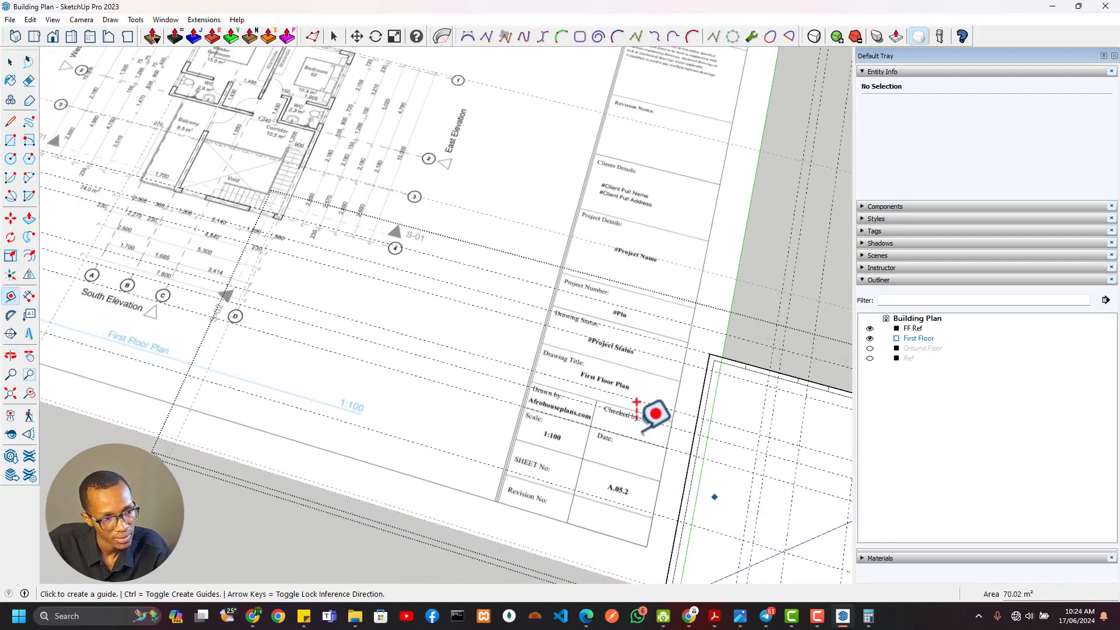
{"action": "scroll", "coordinate": [288, 229], "scroll_direction": "up", "scroll_amount": 5}
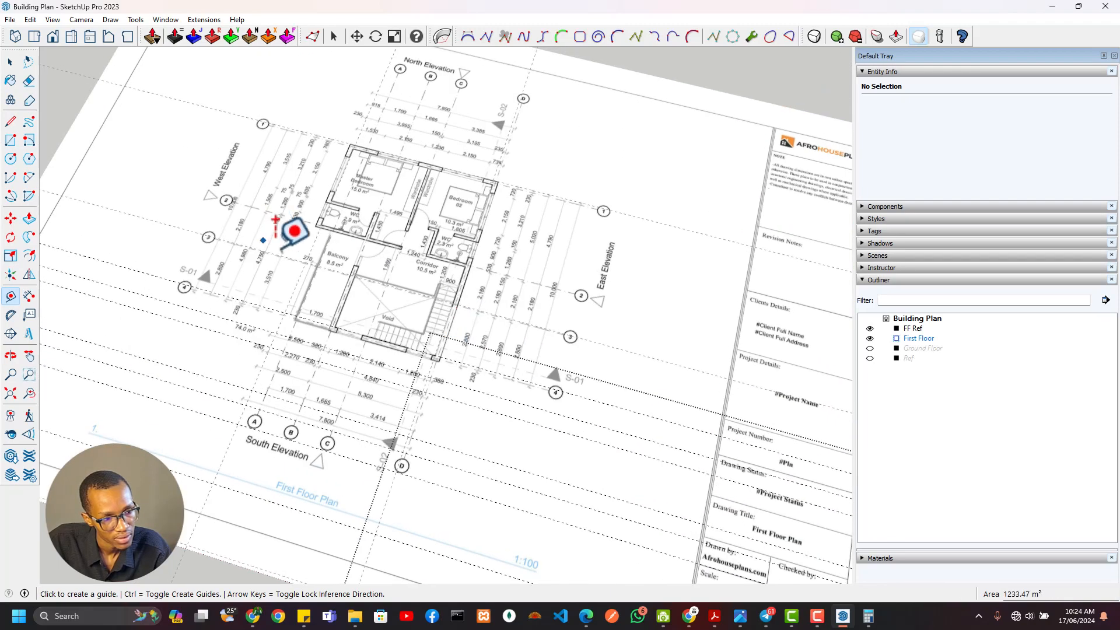
{"action": "middle_click_drag", "start_coordinate": [398, 294], "coordinate": [362, 296]}
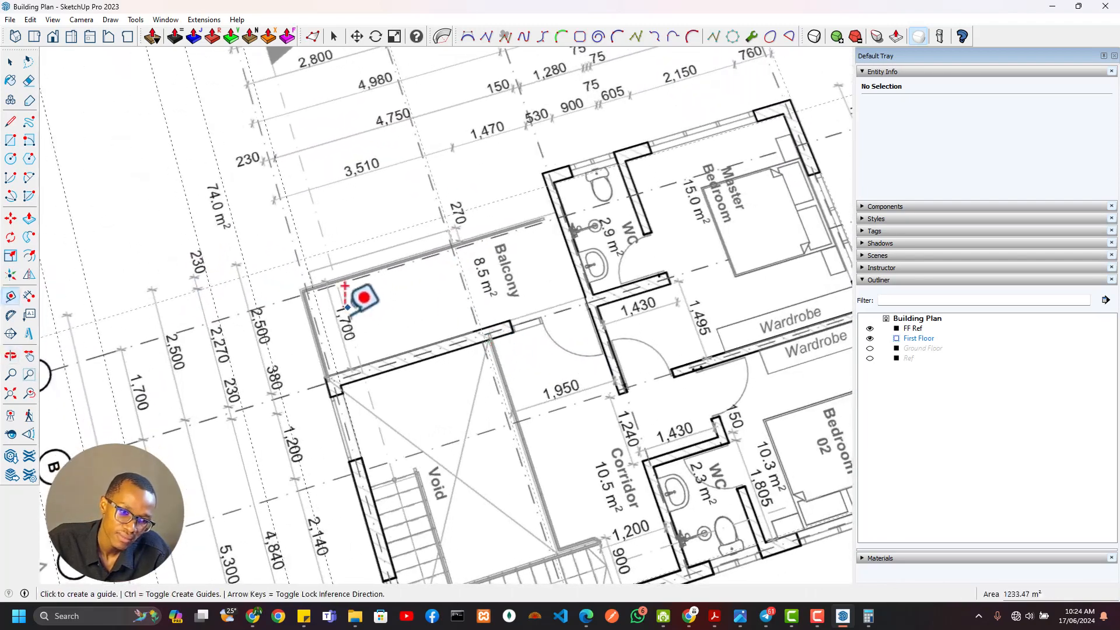
{"action": "middle_click_drag", "start_coordinate": [301, 238], "coordinate": [324, 302], "text": "shift"}
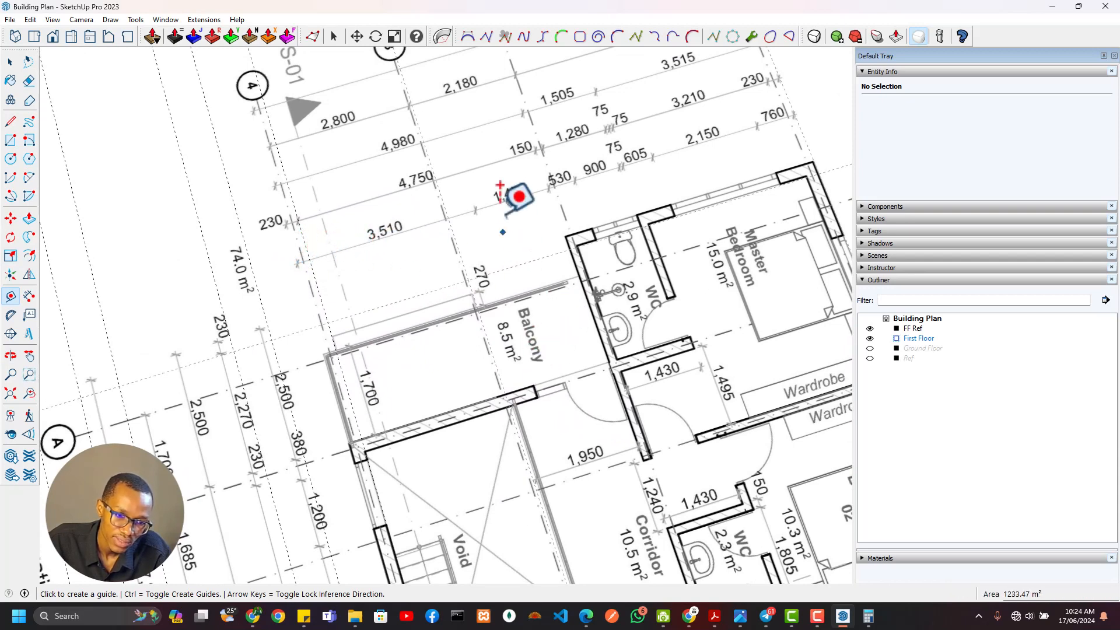
{"action": "left_click", "coordinate": [321, 302]}
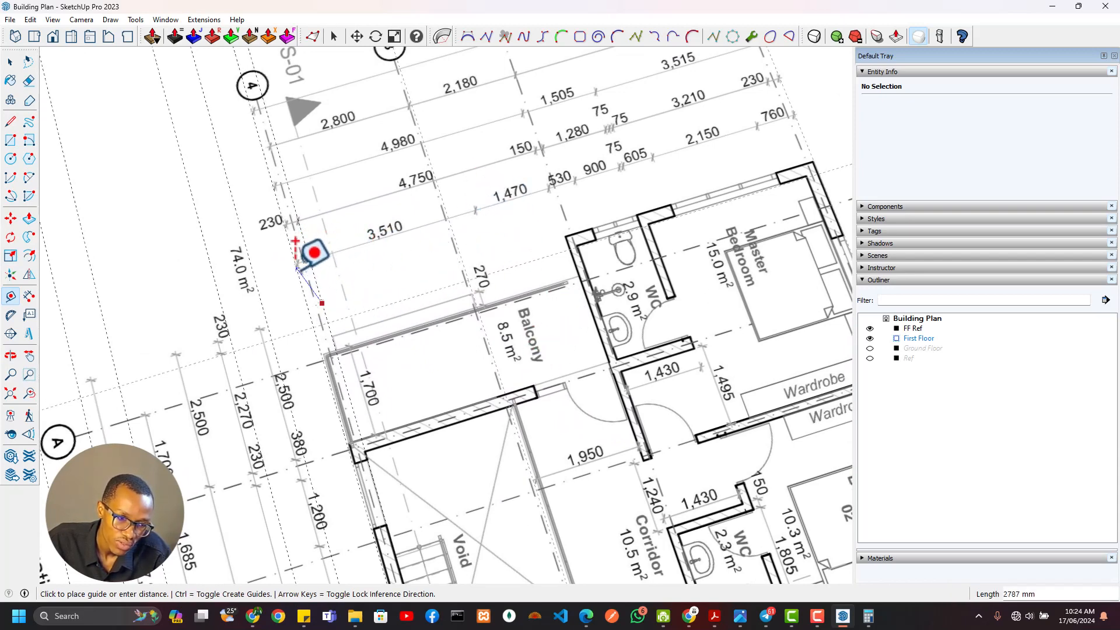
{"action": "left_click", "coordinate": [300, 237]}
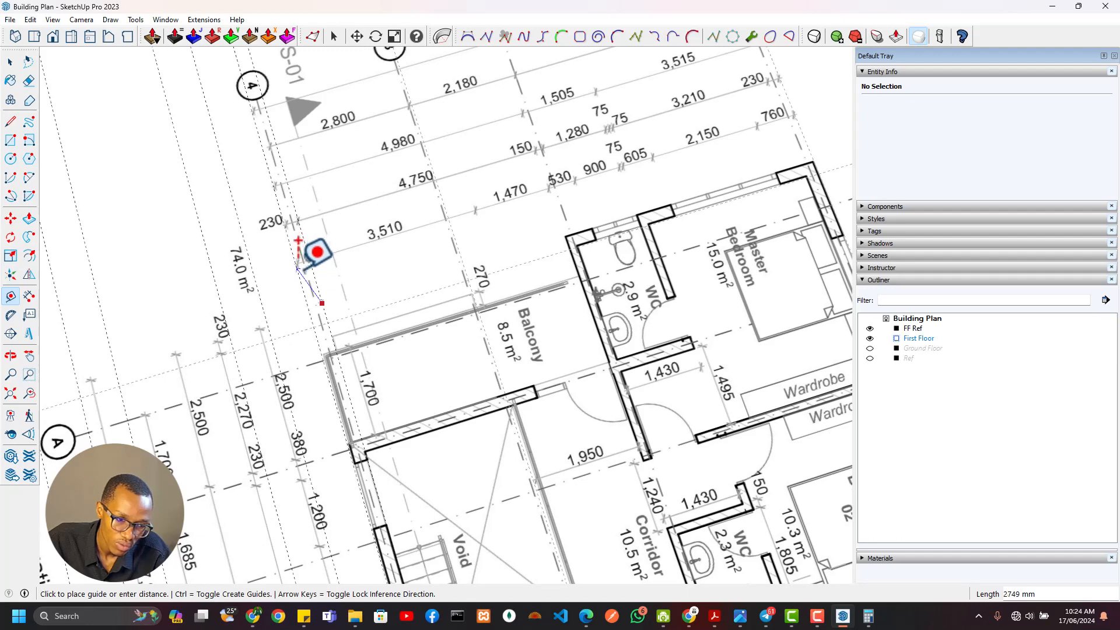
{"action": "left_click", "coordinate": [348, 413]}
{"action": "left_click", "coordinate": [322, 351]}
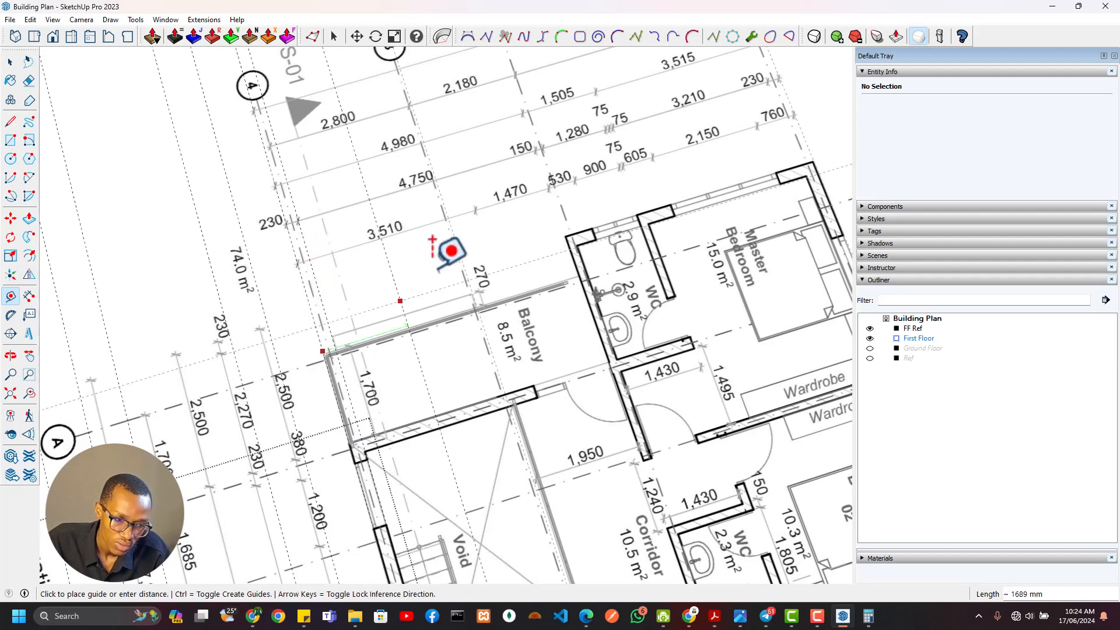
{"action": "left_click", "coordinate": [536, 364]}
Erase the southernmost interior east-west guide and place a new one 3510 mm north of the south wall's outer face
{"action": "scroll", "coordinate": [576, 363], "scroll_direction": "down", "scroll_amount": 5}
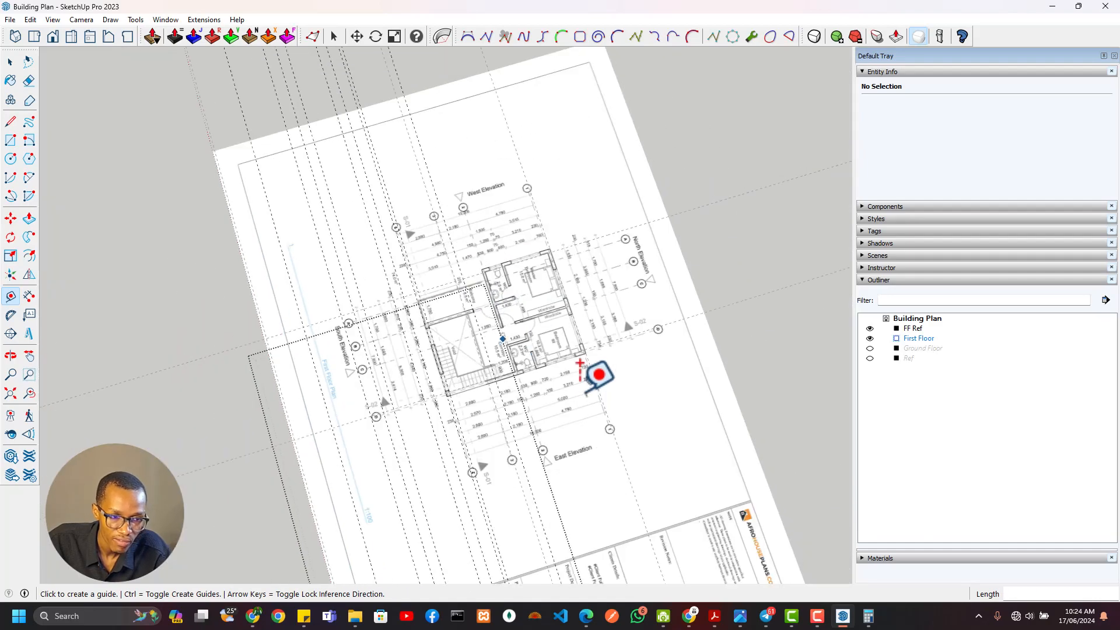
{"action": "scroll", "coordinate": [467, 156], "scroll_direction": "up", "scroll_amount": 3}
{"action": "scroll", "coordinate": [407, 442], "scroll_direction": "up", "scroll_amount": 6}
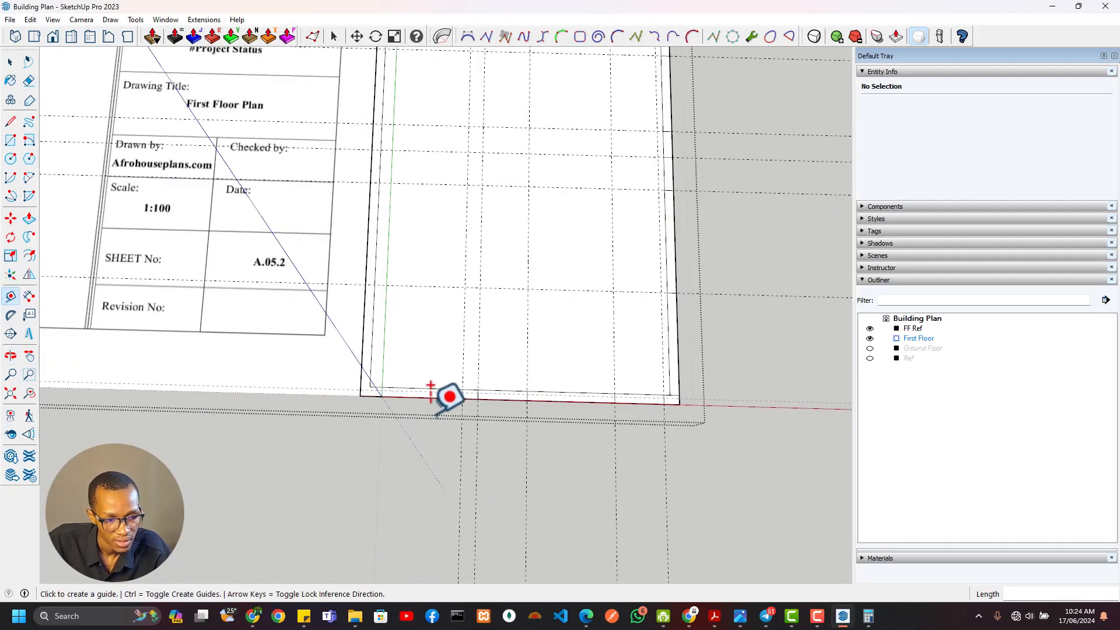
{"action": "key", "text": "e"}
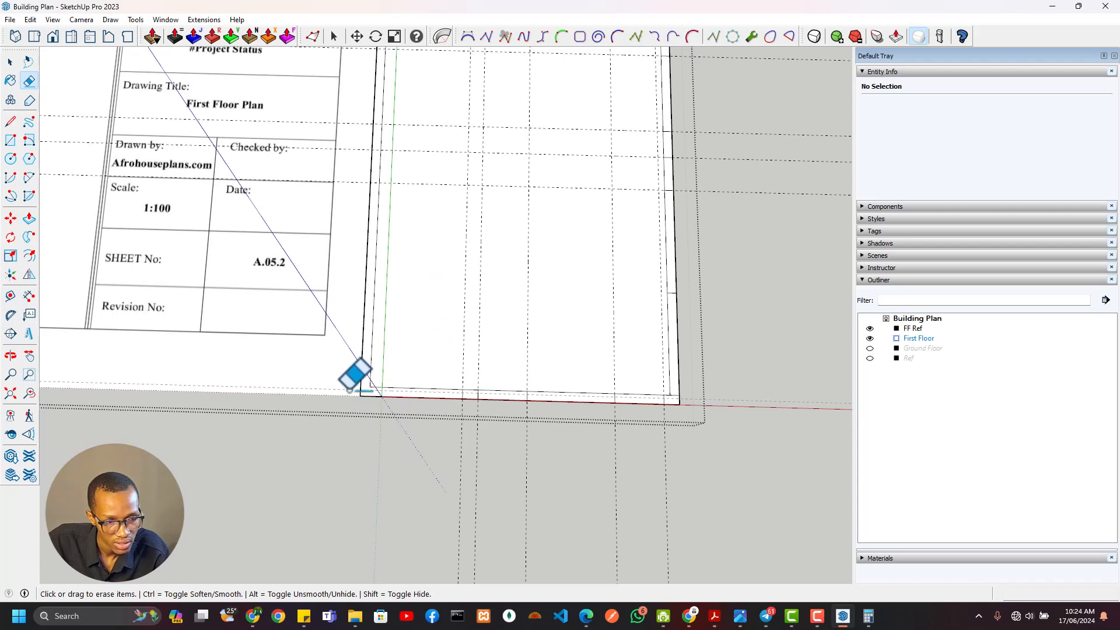
{"action": "key", "text": "t"}
{"action": "left_click", "coordinate": [427, 397]}
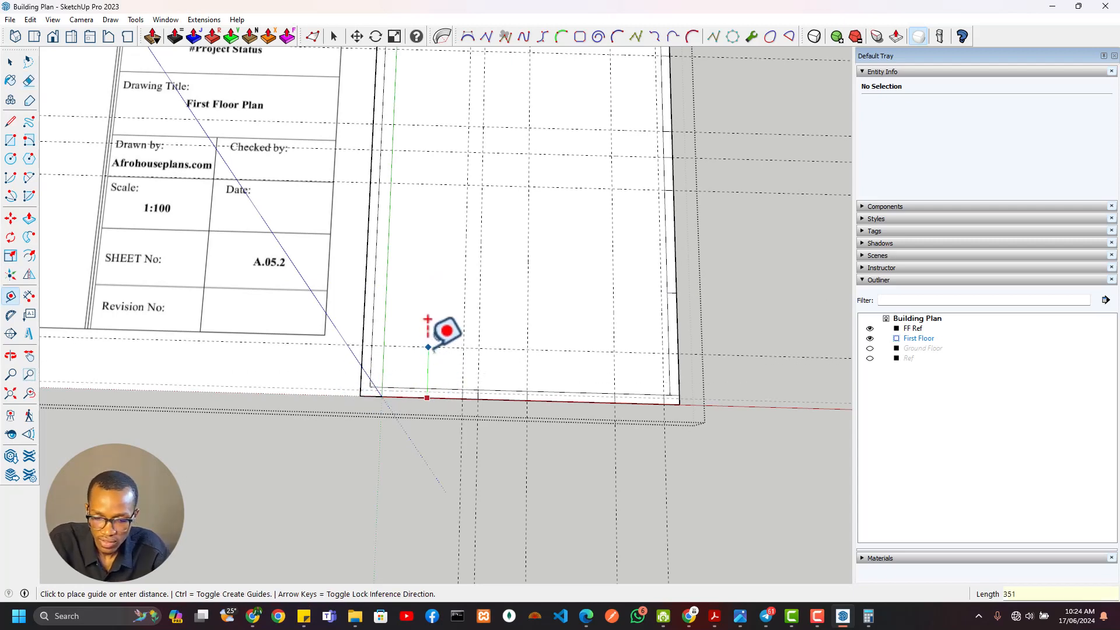
{"action": "scroll", "coordinate": [459, 277], "scroll_direction": "up", "scroll_amount": 2}
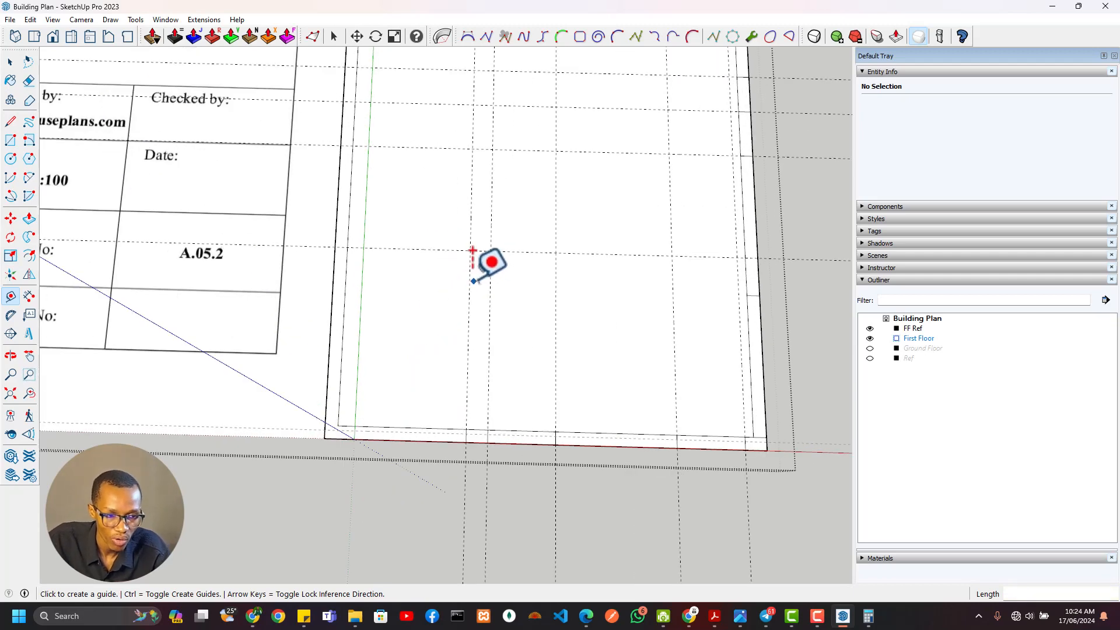
Erase the north-south guides east of the balcony wall's west face and place a new guide 230 mm east of that face
{"action": "key", "text": "l"}
{"action": "key", "text": "e"}
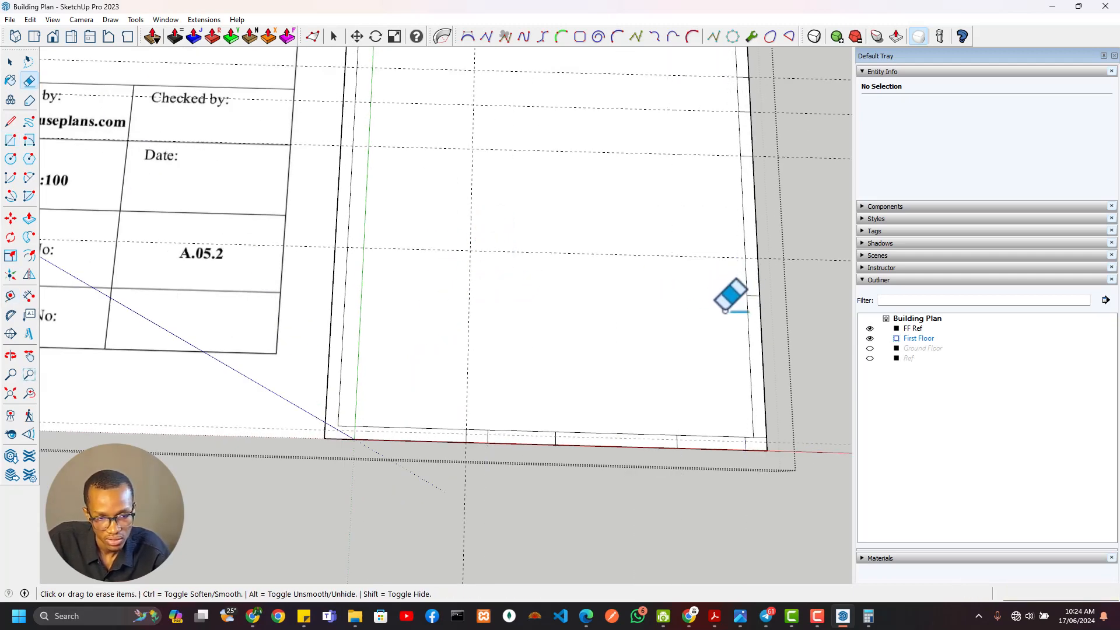
{"action": "key", "text": "t"}
{"action": "left_click", "coordinate": [468, 294]}
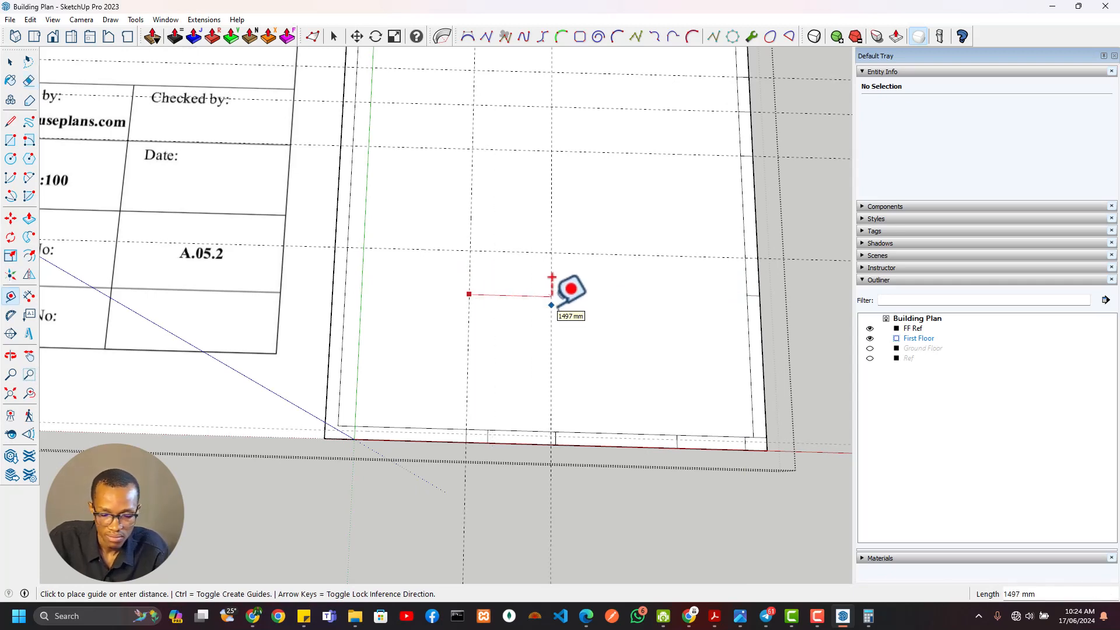
Draw the balcony wall as a rectangle between the two north-south guides, from the 3510 mm guide to the south wall's inner face
{"action": "key", "text": "r"}
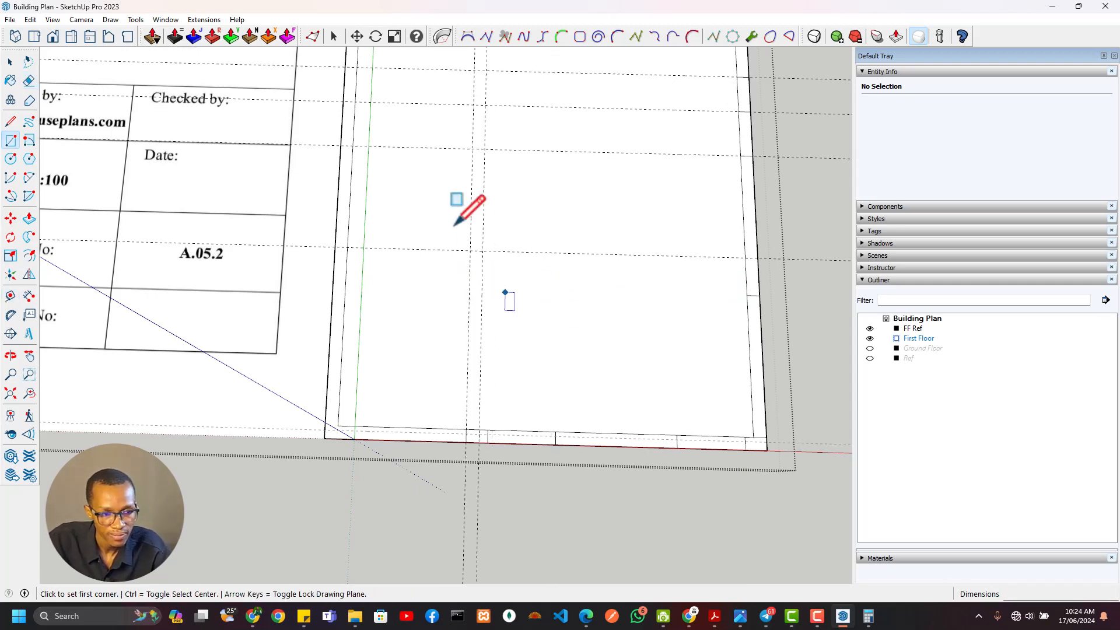
{"action": "left_click", "coordinate": [482, 250]}
{"action": "left_click", "coordinate": [467, 430]}
{"action": "key", "text": "e"}
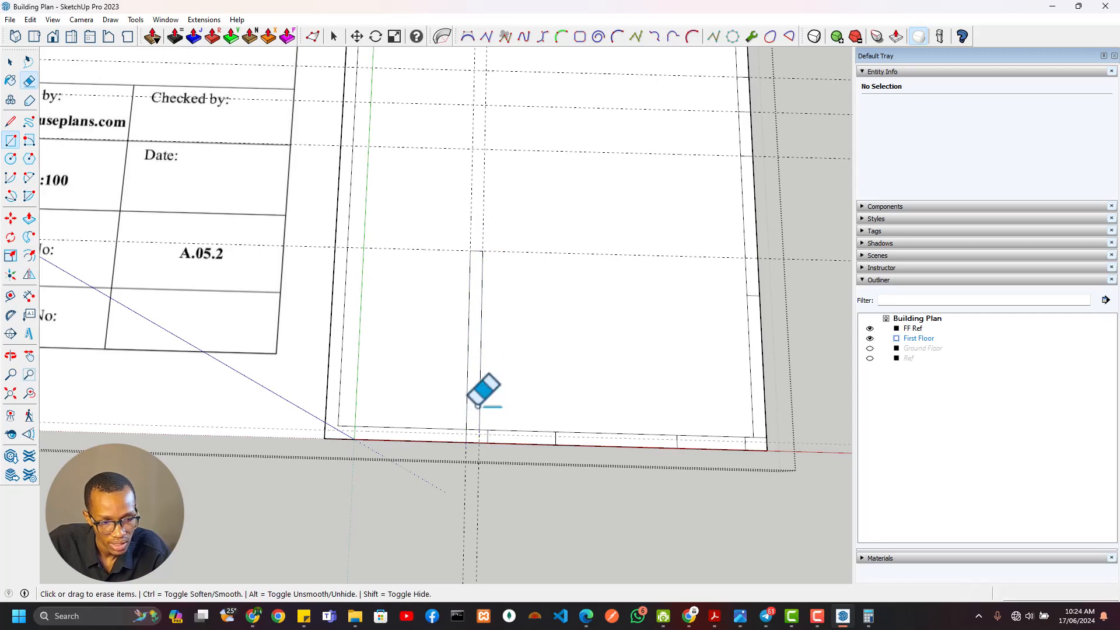
Examine the balcony door opening and the wall dimensions north of the balcony wall on the reference plan
{"action": "scroll", "coordinate": [456, 316], "scroll_direction": "down", "scroll_amount": 2}
{"action": "middle_click_drag", "start_coordinate": [457, 316], "coordinate": [510, 382], "text": "shift"}
{"action": "scroll", "coordinate": [539, 337], "scroll_direction": "up", "scroll_amount": 3}
{"action": "scroll", "coordinate": [612, 403], "scroll_direction": "down", "scroll_amount": 1}
{"action": "mouse_move", "coordinate": [624, 411]}
{"action": "middle_mouse_down", "text": "shift"}
{"action": "mouse_move", "coordinate": [642, 451]}
{"action": "mouse_move", "coordinate": [677, 470]}
{"action": "middle_mouse_up", "text": "shift"}
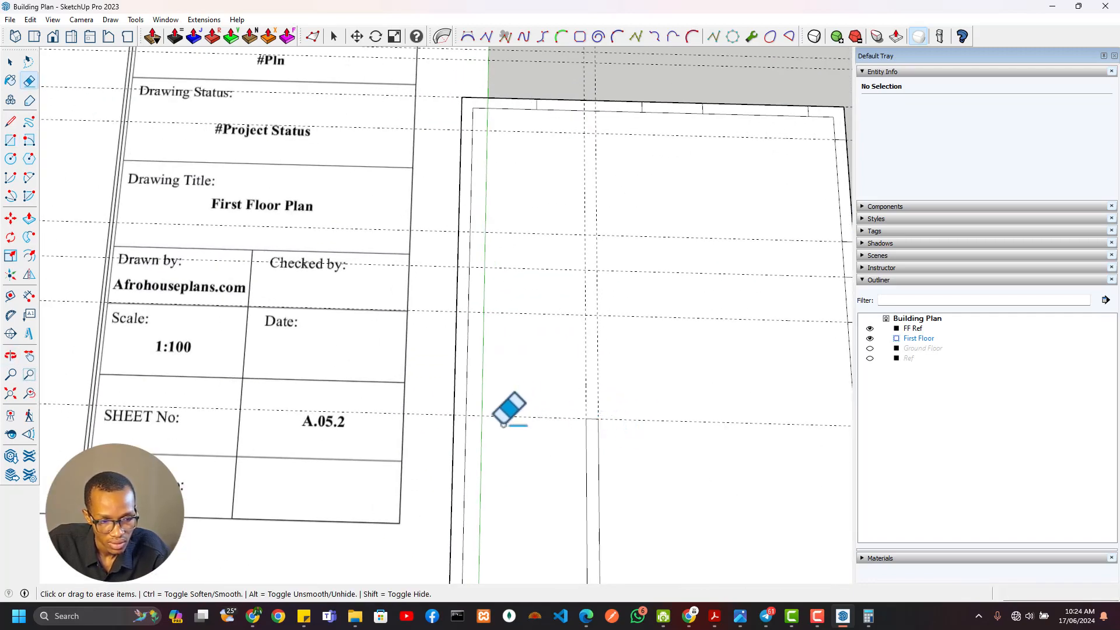
{"action": "scroll", "coordinate": [505, 422], "scroll_direction": "down", "scroll_amount": 7}
{"action": "middle_click_drag", "start_coordinate": [183, 274], "coordinate": [614, 383], "text": "shift"}
{"action": "scroll", "coordinate": [358, 328], "scroll_direction": "up", "scroll_amount": 3}
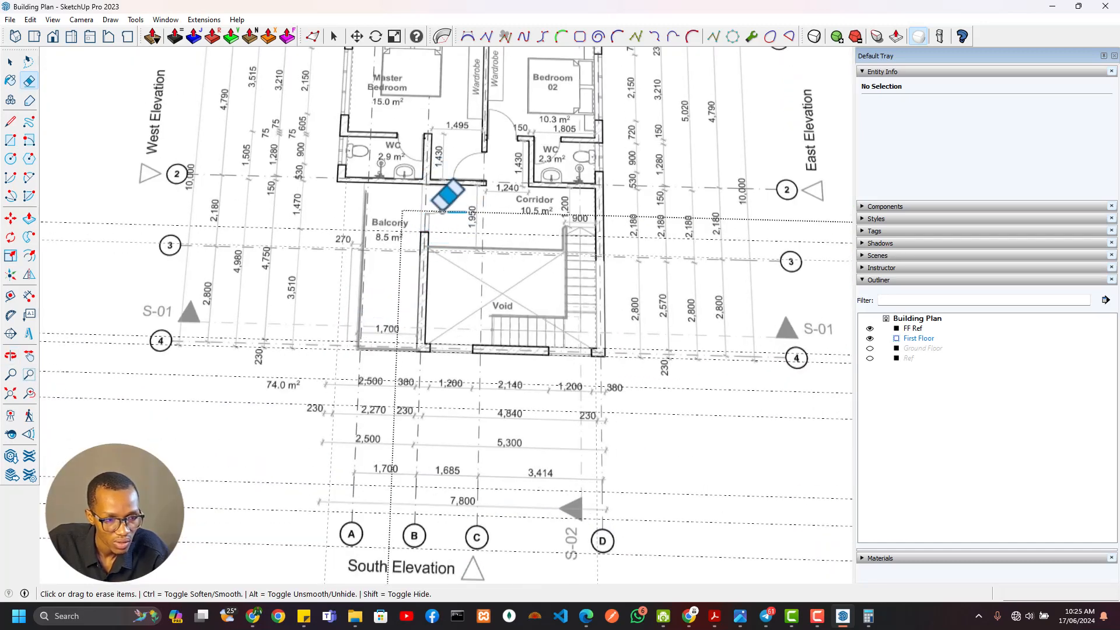
{"action": "scroll", "coordinate": [461, 231], "scroll_direction": "up", "scroll_amount": 4}
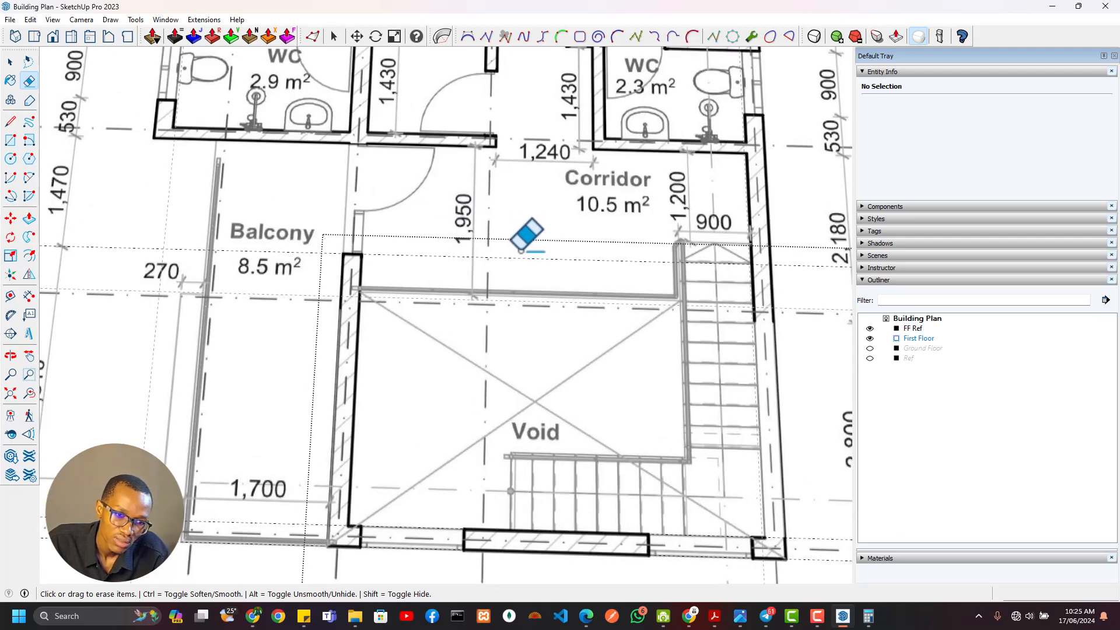
{"action": "mouse_move", "coordinate": [492, 202]}
{"action": "middle_mouse_down", "text": "shift"}
{"action": "mouse_move", "coordinate": [507, 170]}
{"action": "mouse_move", "coordinate": [602, 230]}
{"action": "mouse_move", "coordinate": [615, 222]}
{"action": "middle_mouse_up", "text": "shift"}
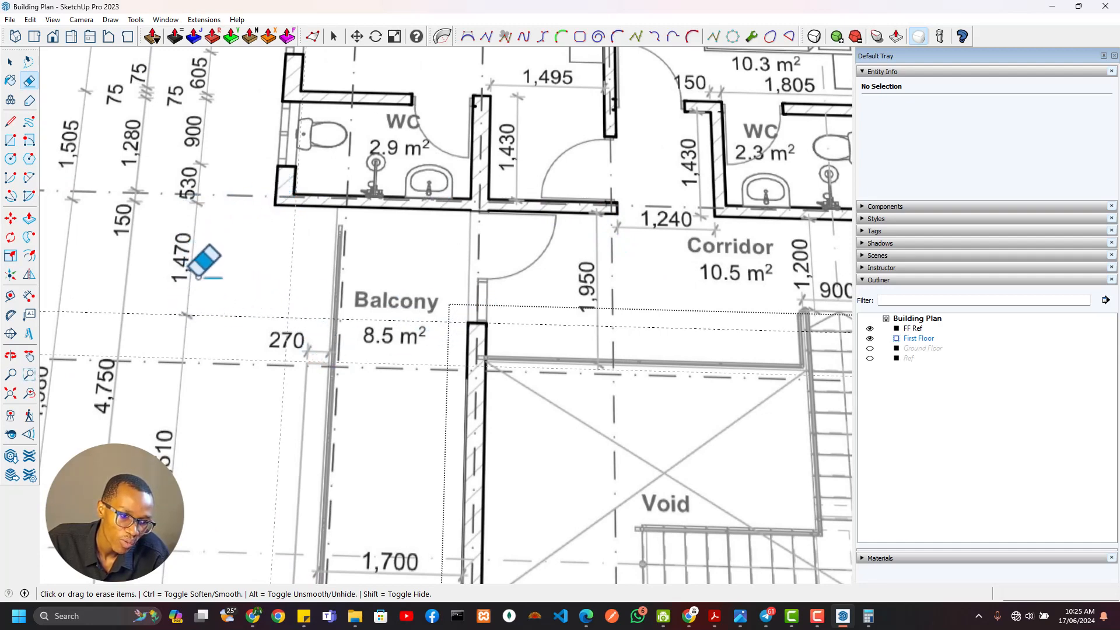
Erase the three east-west guides across the middle of the plan and place one 1470 mm north of the balcony wall's end
{"action": "scroll", "coordinate": [373, 309], "scroll_direction": "down", "scroll_amount": 7}
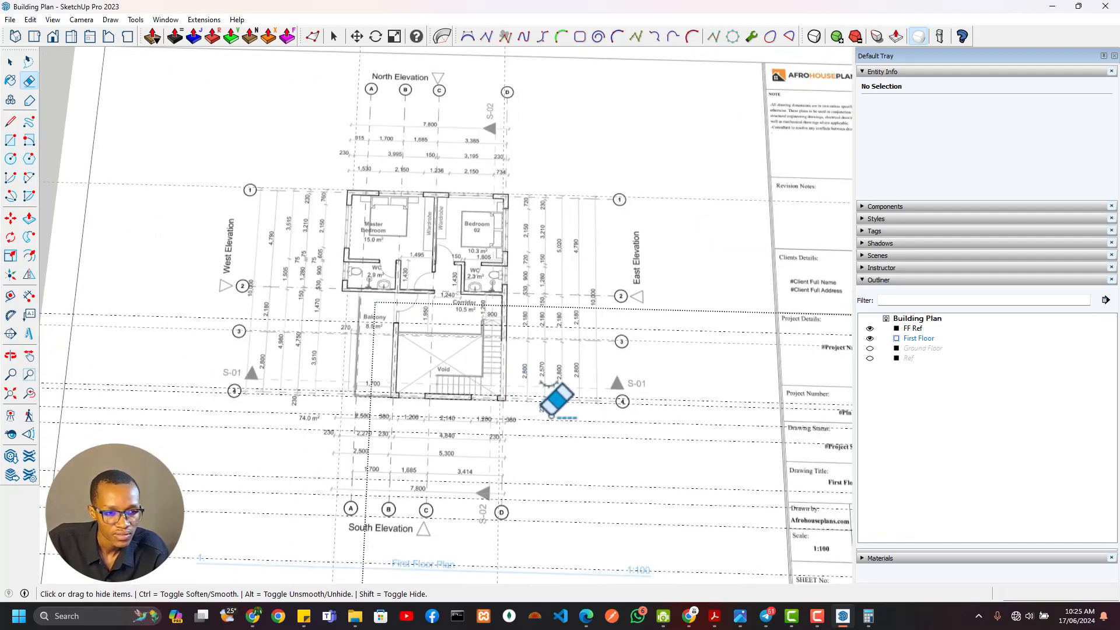
{"action": "middle_click_drag", "start_coordinate": [550, 416], "coordinate": [353, 229], "text": "shift"}
{"action": "scroll", "coordinate": [464, 373], "scroll_direction": "up", "scroll_amount": 5}
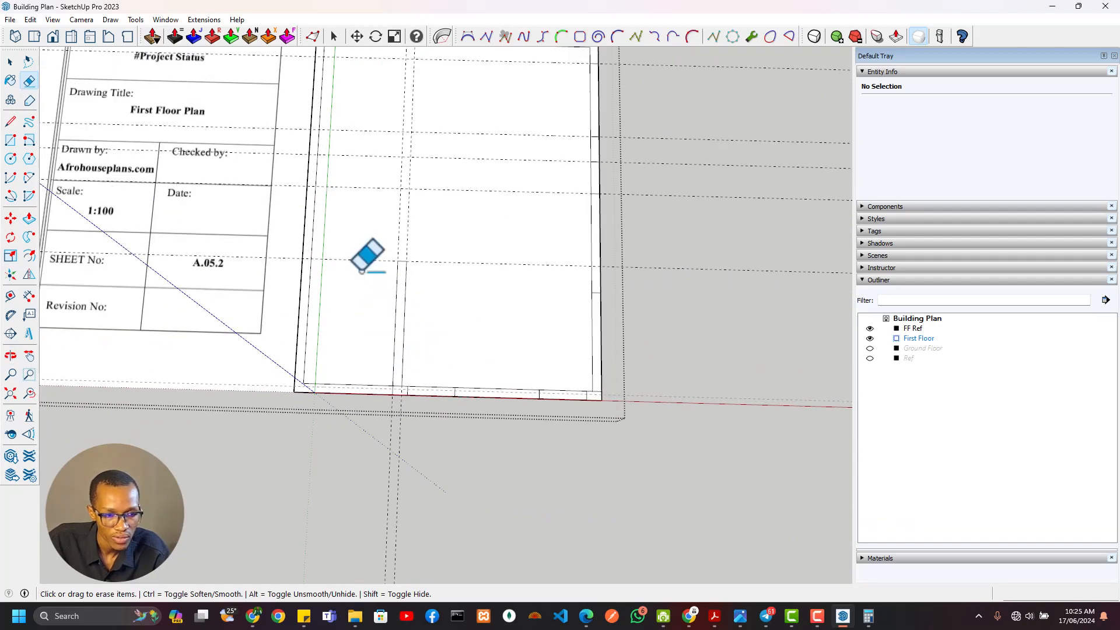
{"action": "scroll", "coordinate": [362, 272], "scroll_direction": "up", "scroll_amount": 4}
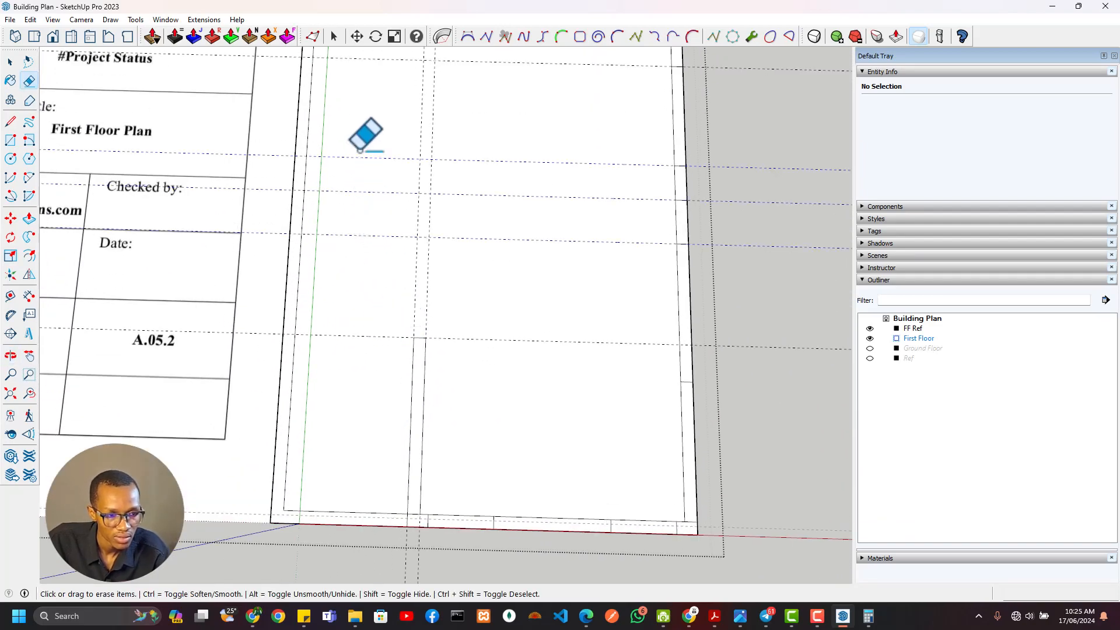
{"action": "key", "text": "t"}
{"action": "left_click", "coordinate": [386, 337]}
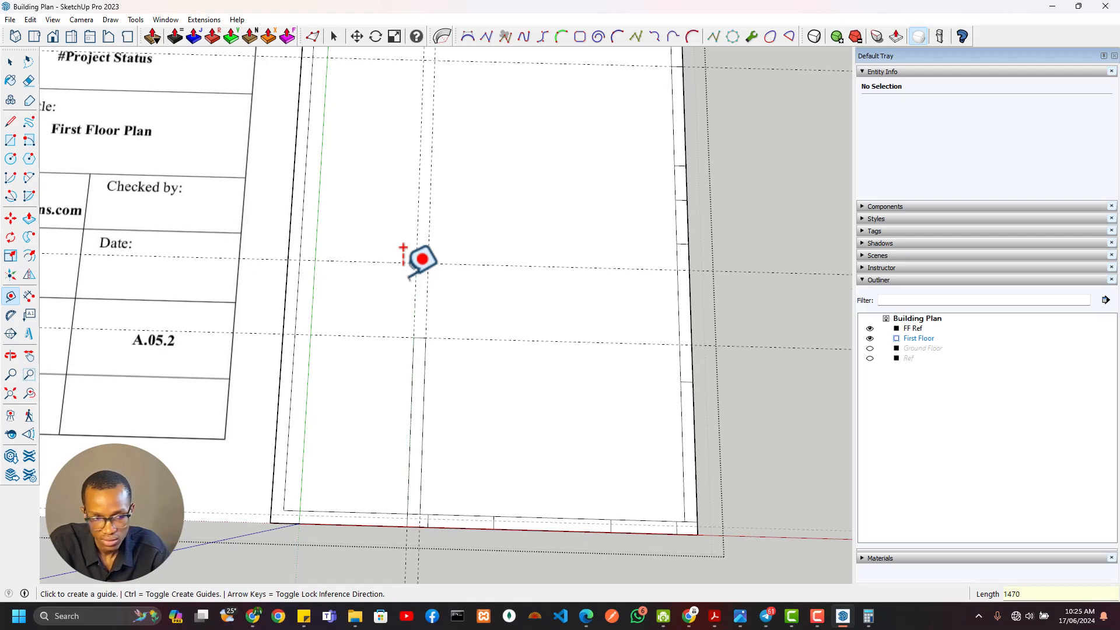
Examine the walls and dimensions around the two WCs and the corridor on the reference plan
{"action": "middle_click_drag", "start_coordinate": [360, 293], "coordinate": [488, 308], "text": "shift"}
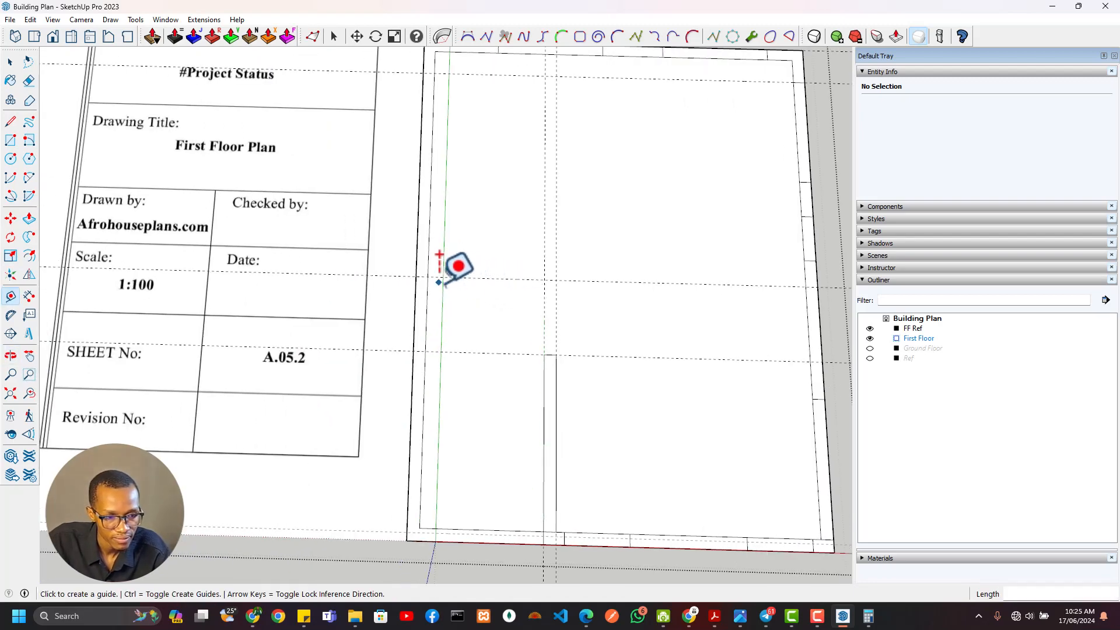
{"action": "scroll", "coordinate": [431, 281], "scroll_direction": "down", "scroll_amount": 1}
{"action": "middle_click_drag", "start_coordinate": [411, 269], "coordinate": [504, 306], "text": "shift"}
{"action": "scroll", "coordinate": [533, 282], "scroll_direction": "down", "scroll_amount": 2}
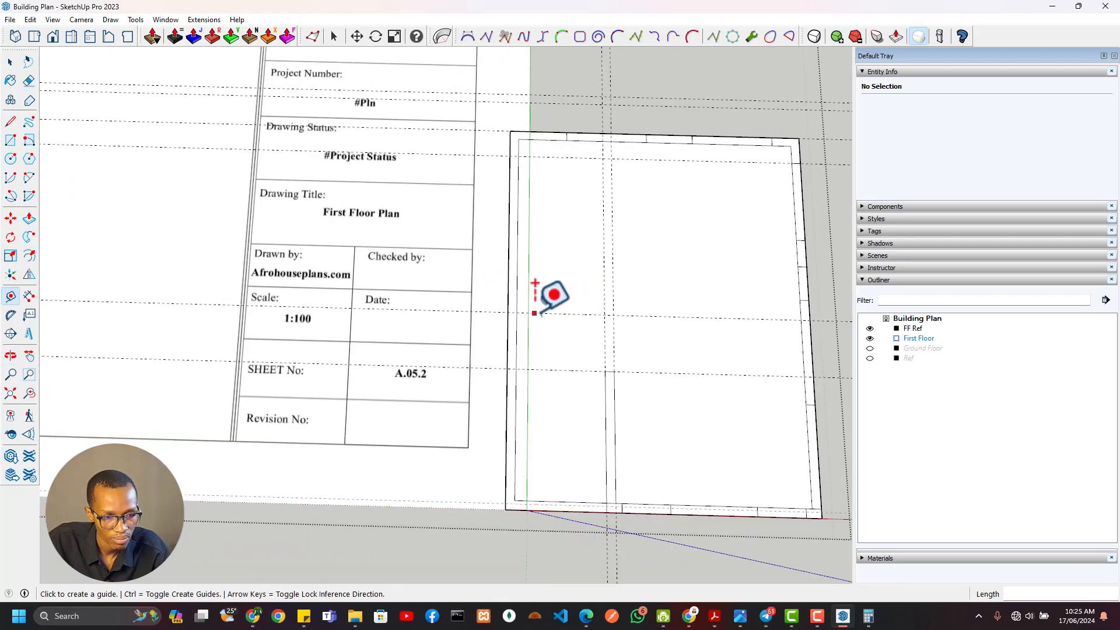
{"action": "middle_click_drag", "start_coordinate": [491, 262], "coordinate": [593, 318], "text": "shift"}
{"action": "scroll", "coordinate": [392, 245], "scroll_direction": "down", "scroll_amount": 3}
{"action": "scroll", "coordinate": [356, 225], "scroll_direction": "up", "scroll_amount": 6}
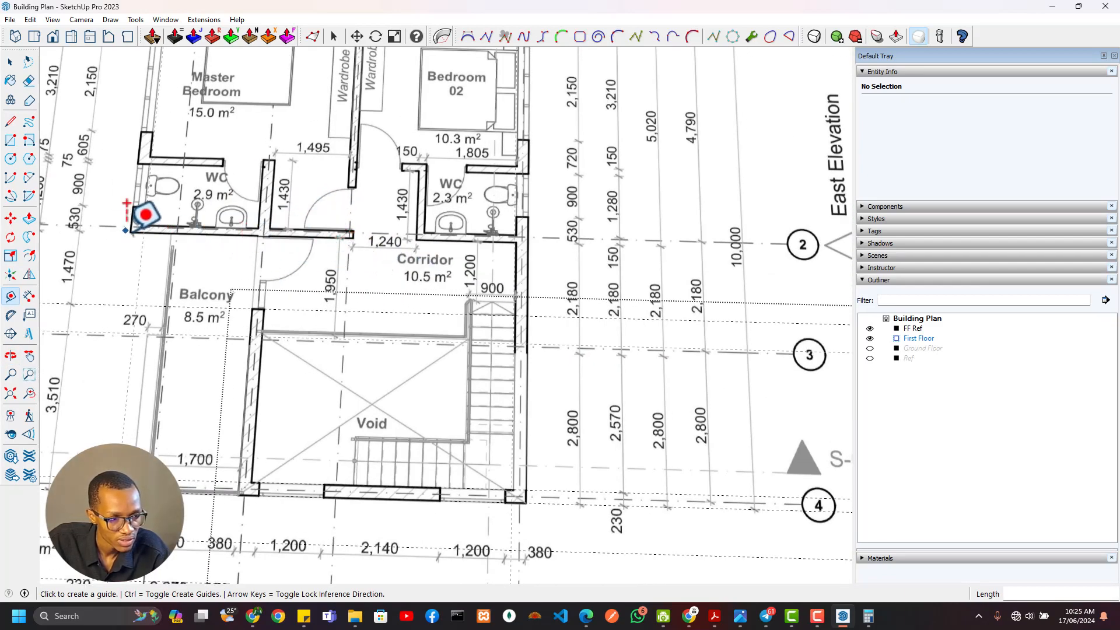
{"action": "scroll", "coordinate": [511, 220], "scroll_direction": "down", "scroll_amount": 3}
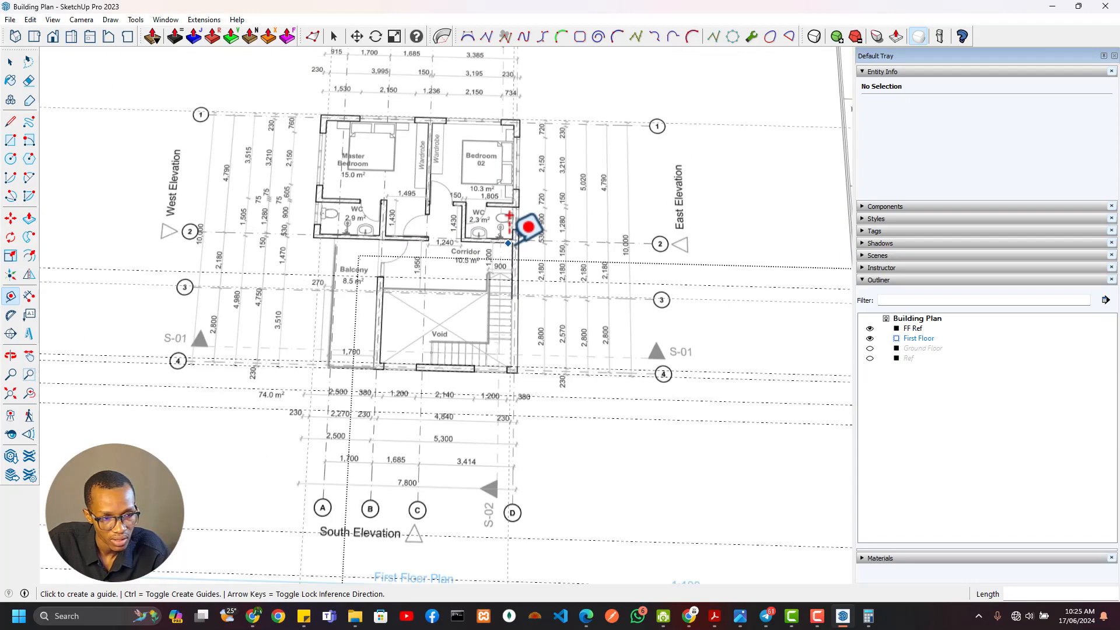
Examine the west wall's window and wall dimensions beside the WC and master bedroom on the reference plan
{"action": "scroll", "coordinate": [415, 217], "scroll_direction": "up", "scroll_amount": 3}
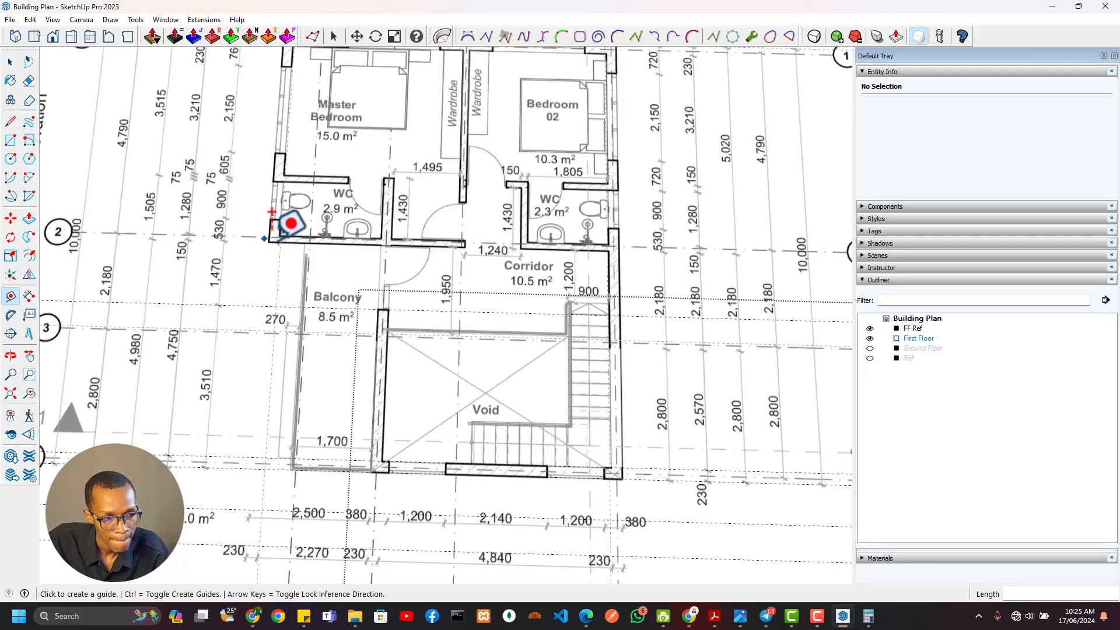
{"action": "scroll", "coordinate": [274, 210], "scroll_direction": "up", "scroll_amount": 2}
{"action": "middle_click_drag", "start_coordinate": [270, 208], "coordinate": [139, 240]}
{"action": "scroll", "coordinate": [379, 96], "scroll_direction": "up", "scroll_amount": 3}
{"action": "middle_click_drag", "start_coordinate": [400, 119], "coordinate": [520, 202], "text": "shift"}
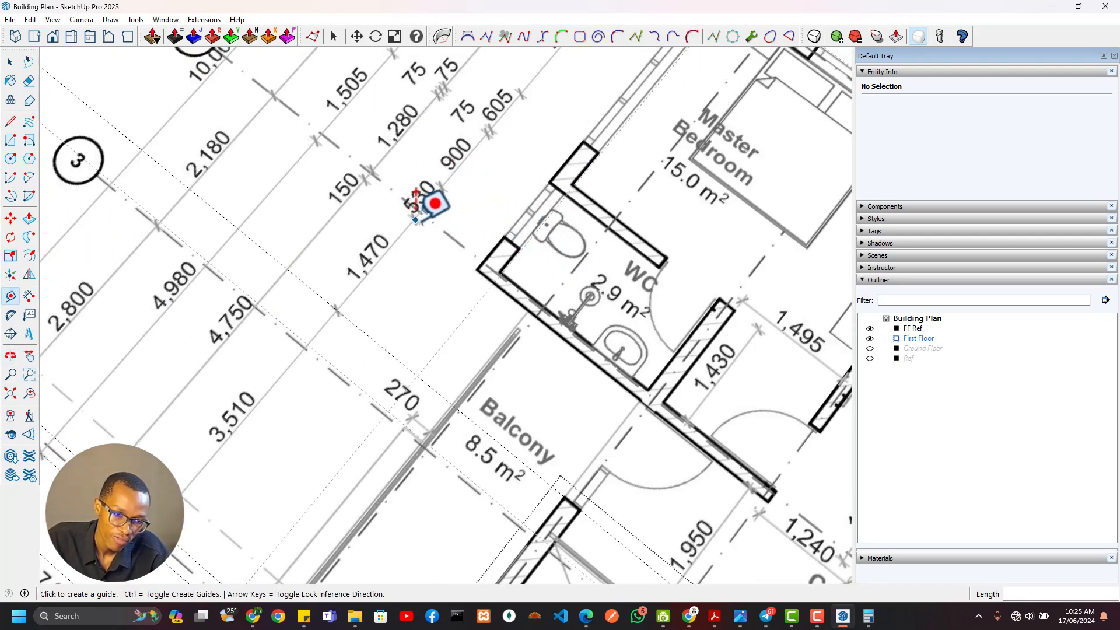
{"action": "scroll", "coordinate": [426, 210], "scroll_direction": "up", "scroll_amount": 3}
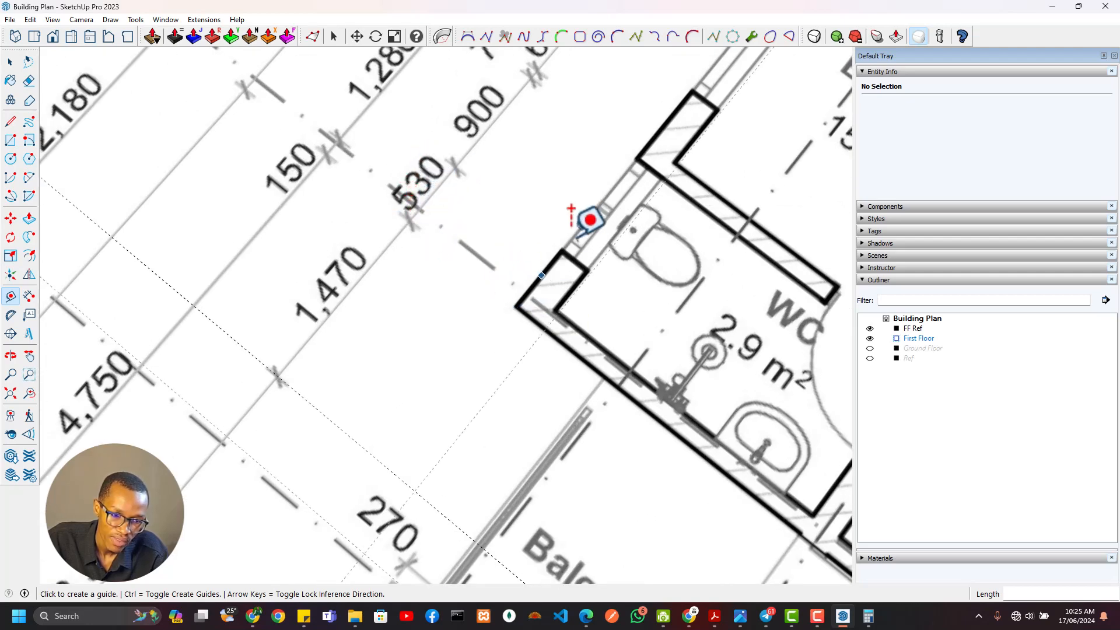
{"action": "scroll", "coordinate": [645, 149], "scroll_direction": "down", "scroll_amount": 3}
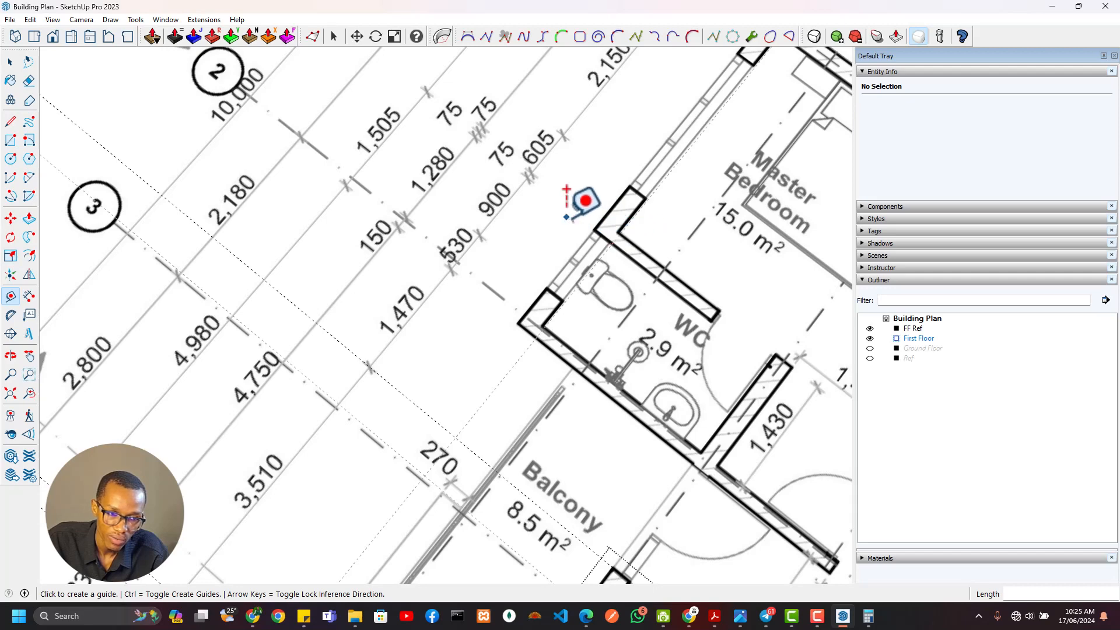
{"action": "scroll", "coordinate": [577, 204], "scroll_direction": "down", "scroll_amount": 2}
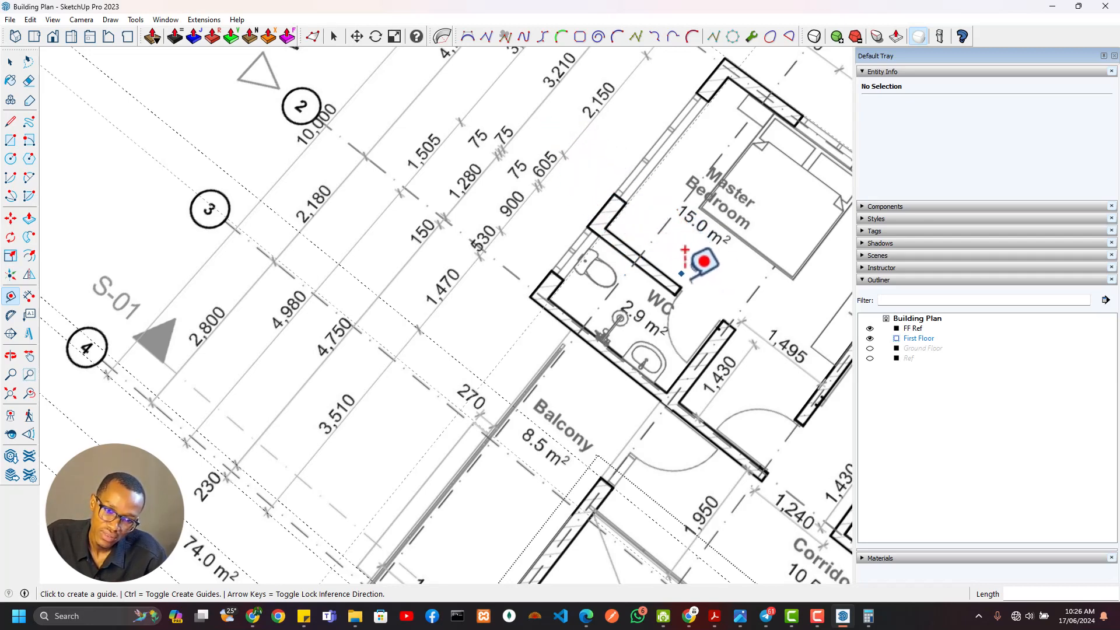
{"action": "scroll", "coordinate": [531, 233], "scroll_direction": "down", "scroll_amount": 2}
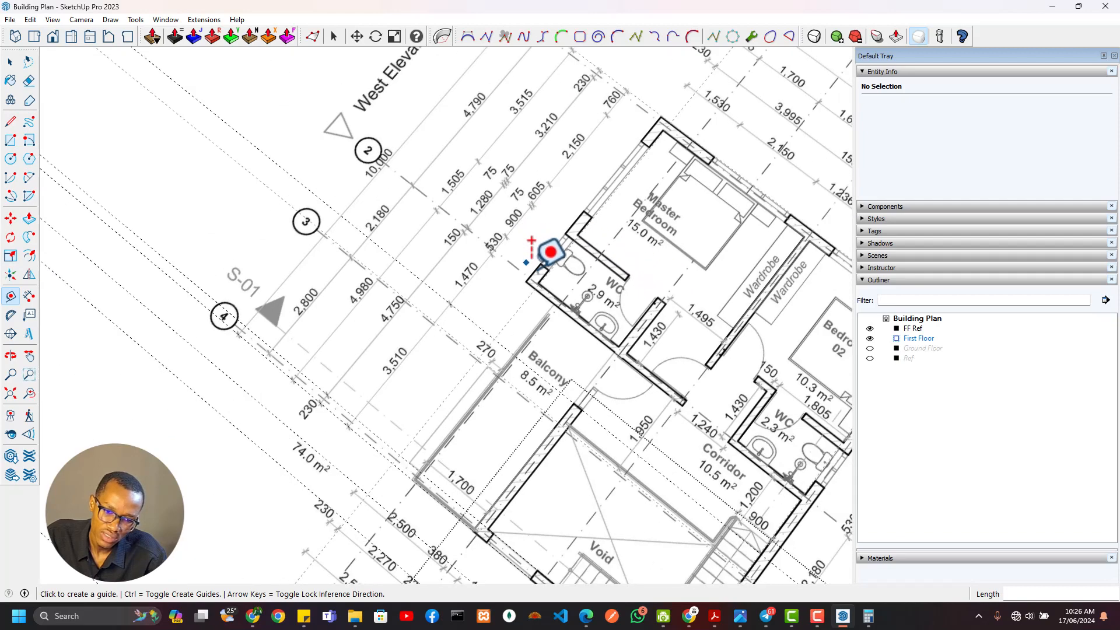
{"action": "middle_click_drag", "start_coordinate": [832, 430], "coordinate": [703, 407], "text": "shift"}
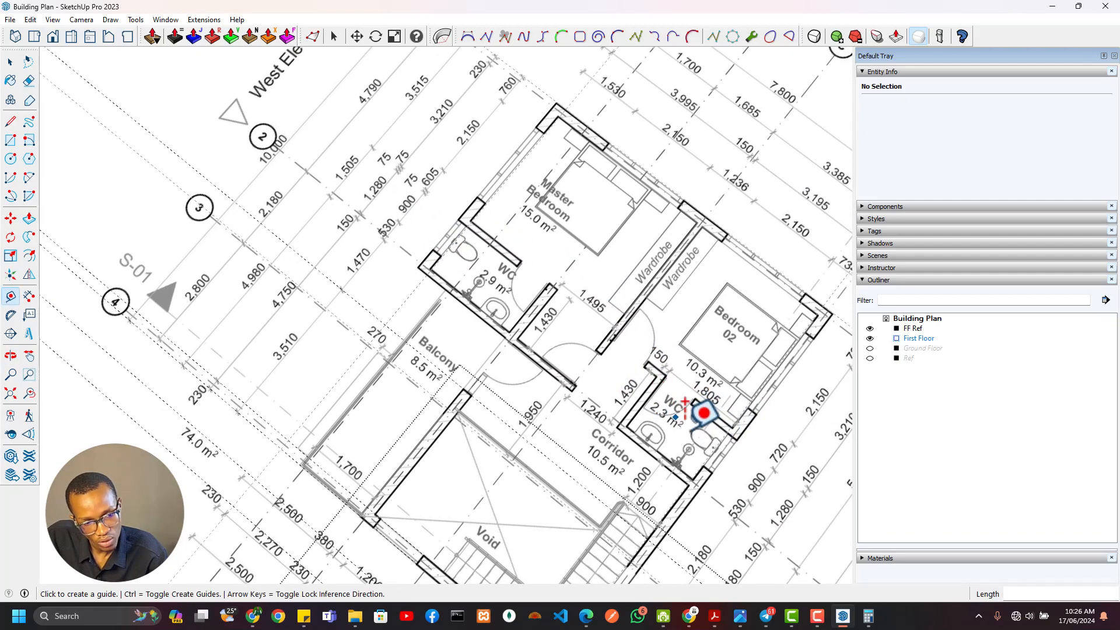
{"action": "scroll", "coordinate": [502, 234], "scroll_direction": "up", "scroll_amount": 3}
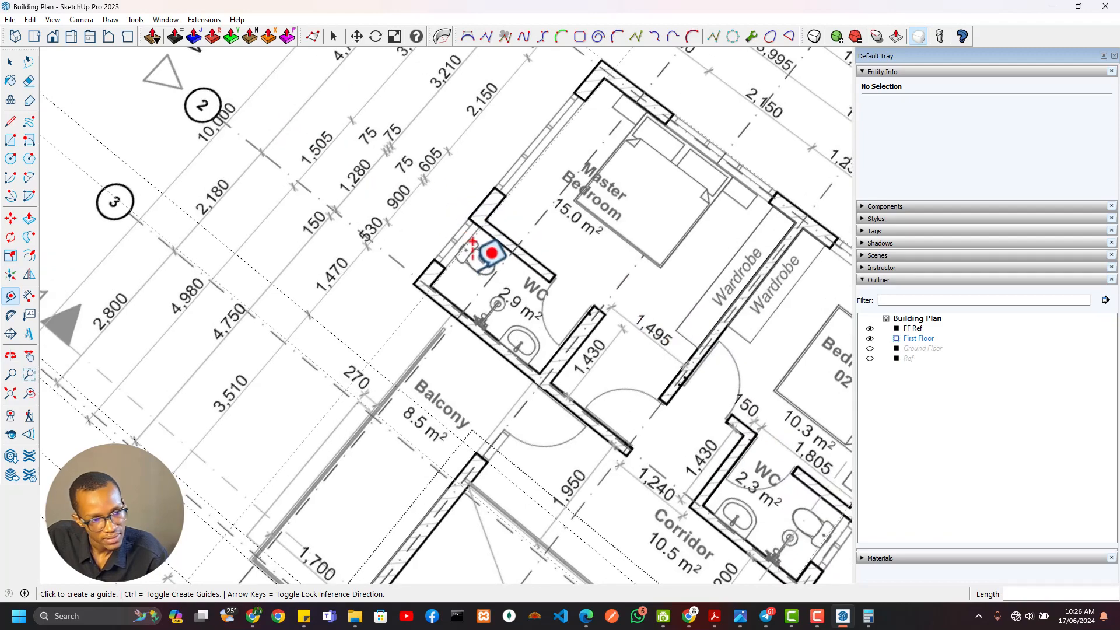
{"action": "middle_click_drag", "start_coordinate": [385, 220], "coordinate": [577, 344], "text": "shift"}
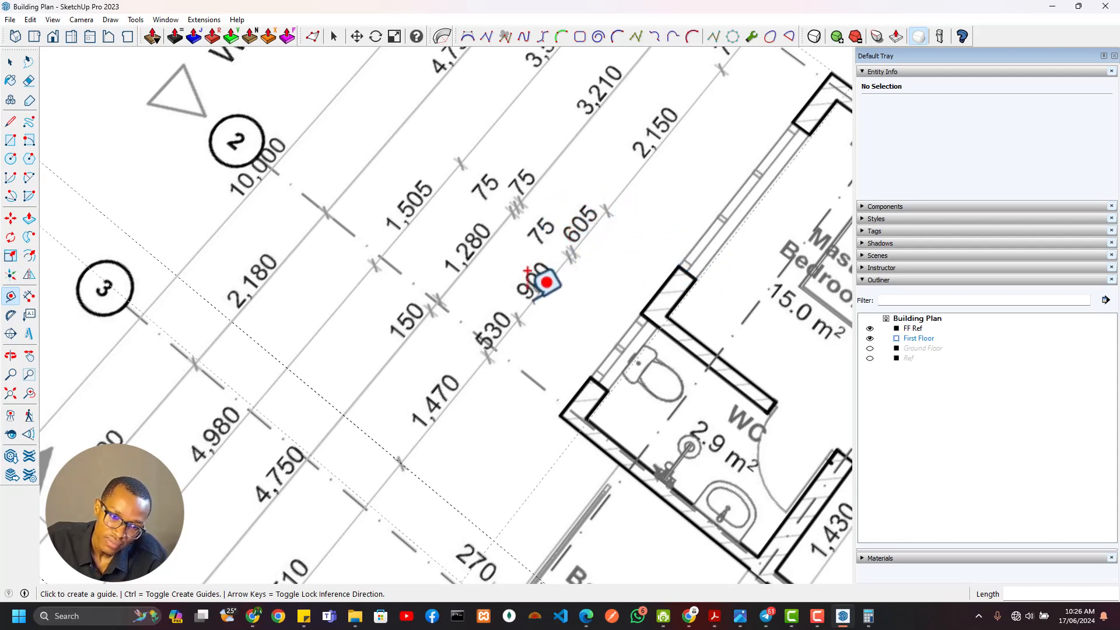
{"action": "scroll", "coordinate": [652, 249], "scroll_direction": "down", "scroll_amount": 5}
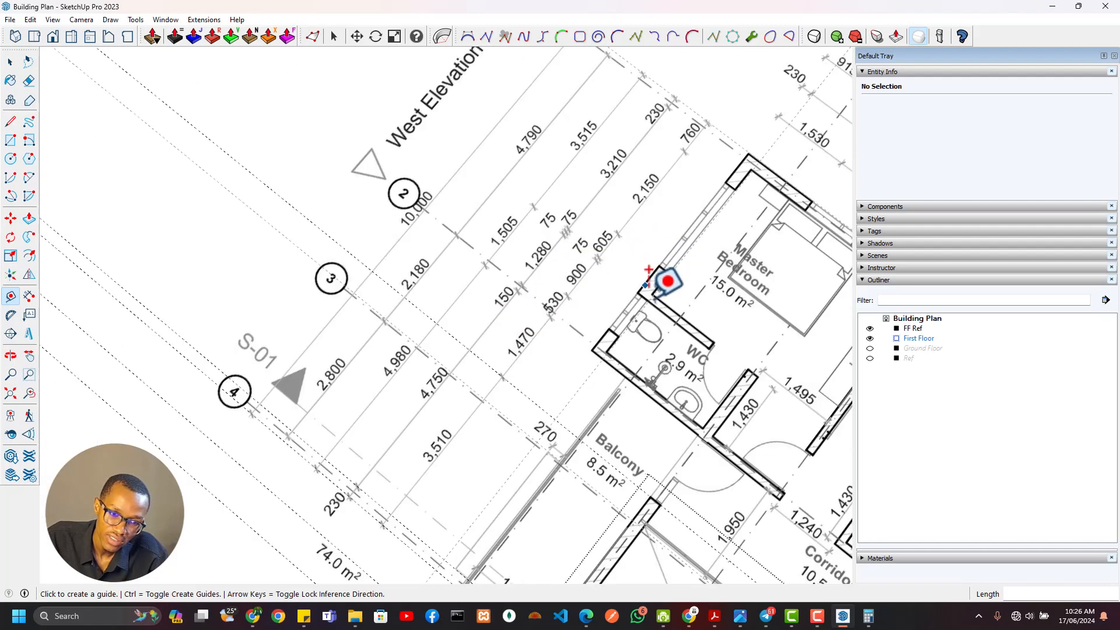
Place an east-west guide 530 mm north of the 1470 mm guide on the first floor outline
{"action": "scroll", "coordinate": [597, 365], "scroll_direction": "up", "scroll_amount": 6}
{"action": "scroll", "coordinate": [385, 225], "scroll_direction": "up", "scroll_amount": 5}
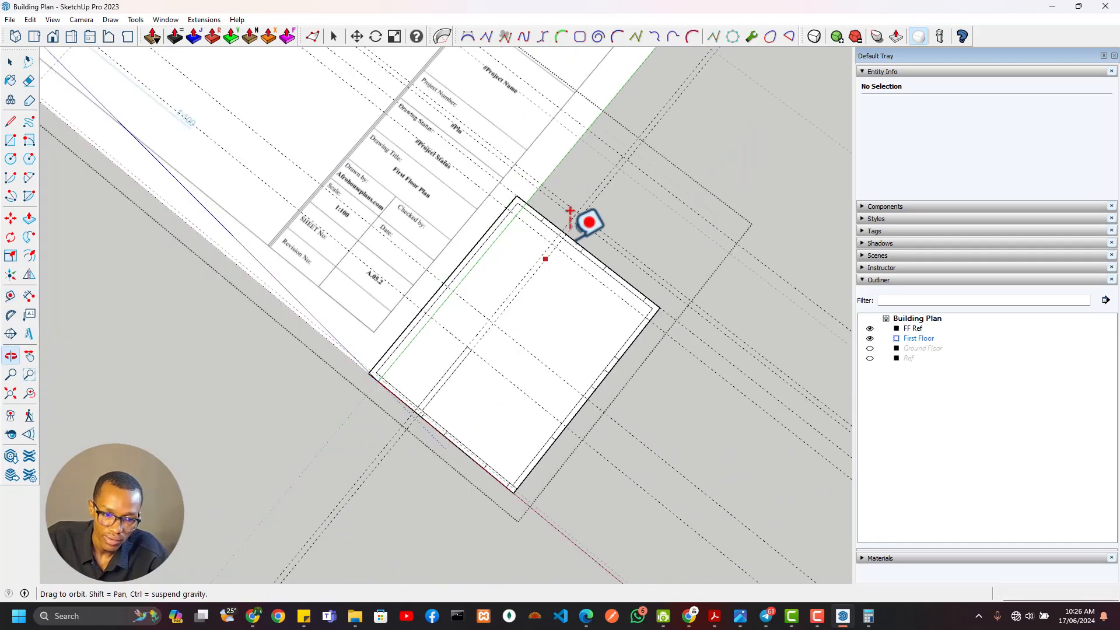
{"action": "left_click", "coordinate": [530, 245]}
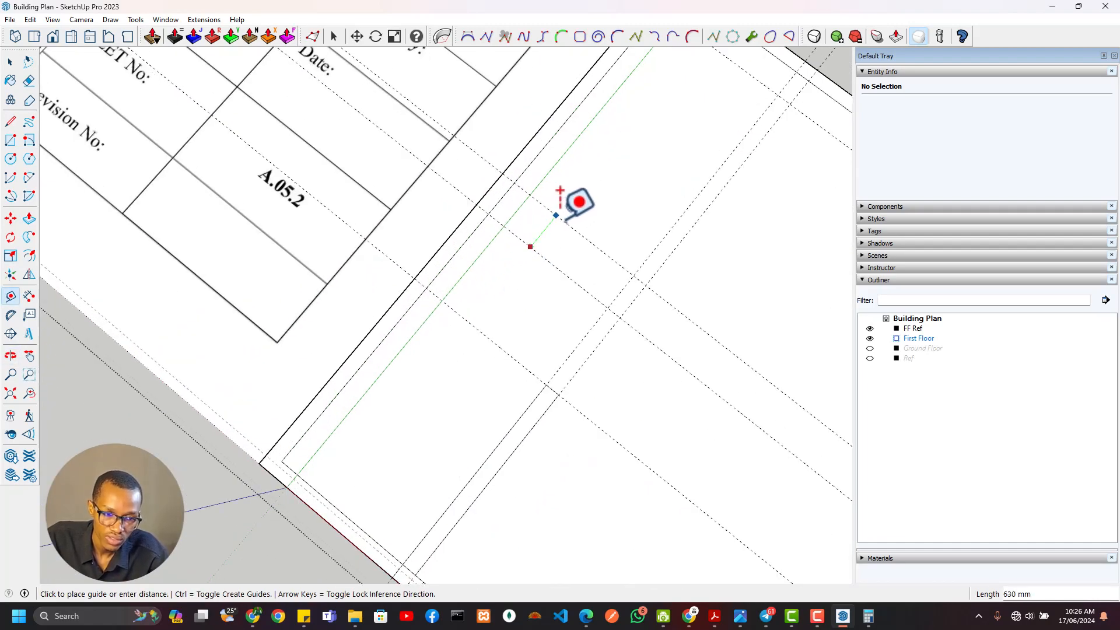
{"action": "type", "text": "530"}
{"action": "key", "text": "Return"}
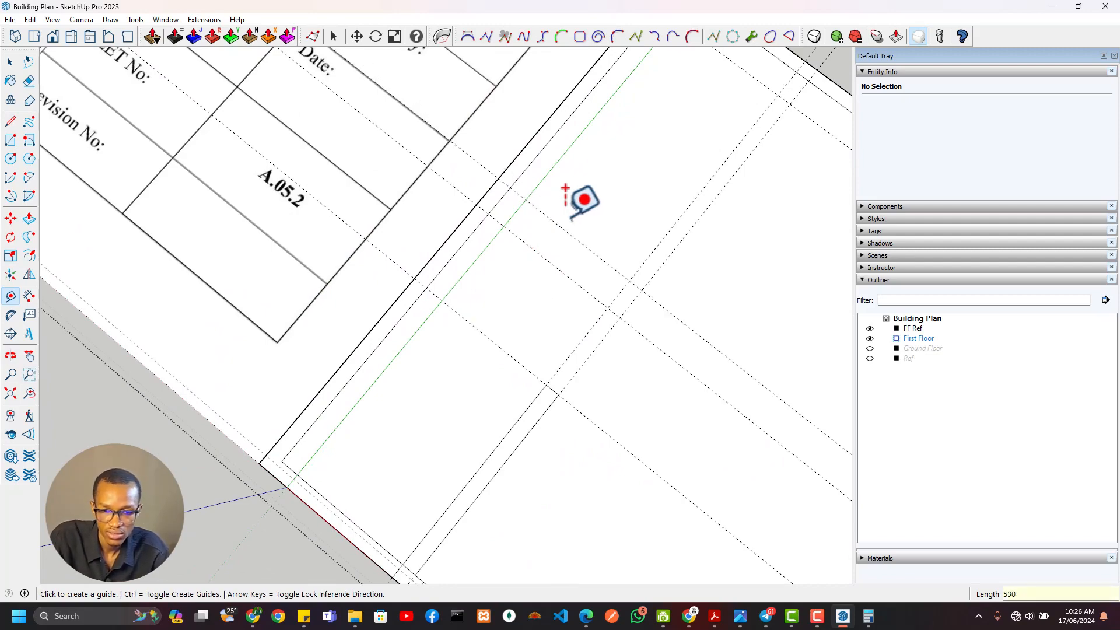
Place an east-west guide 900 mm north of the 530 mm guide for the WC window opening
{"action": "scroll", "coordinate": [572, 219], "scroll_direction": "down", "scroll_amount": 4}
{"action": "mouse_move", "coordinate": [361, 82]}
{"action": "middle_mouse_down", "text": "shift"}
{"action": "mouse_move", "coordinate": [555, 229]}
{"action": "mouse_move", "coordinate": [545, 452]}
{"action": "middle_mouse_up", "text": "shift"}
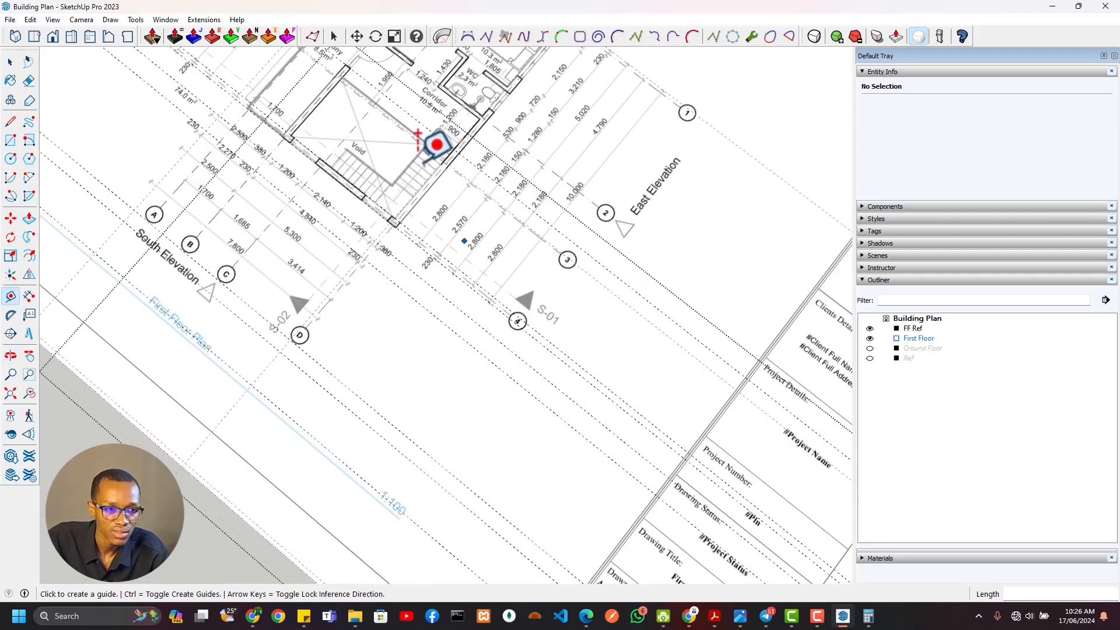
{"action": "middle_click_drag", "start_coordinate": [422, 163], "coordinate": [495, 376], "text": "shift"}
{"action": "middle_click_drag", "start_coordinate": [633, 427], "coordinate": [275, 57], "text": "shift"}
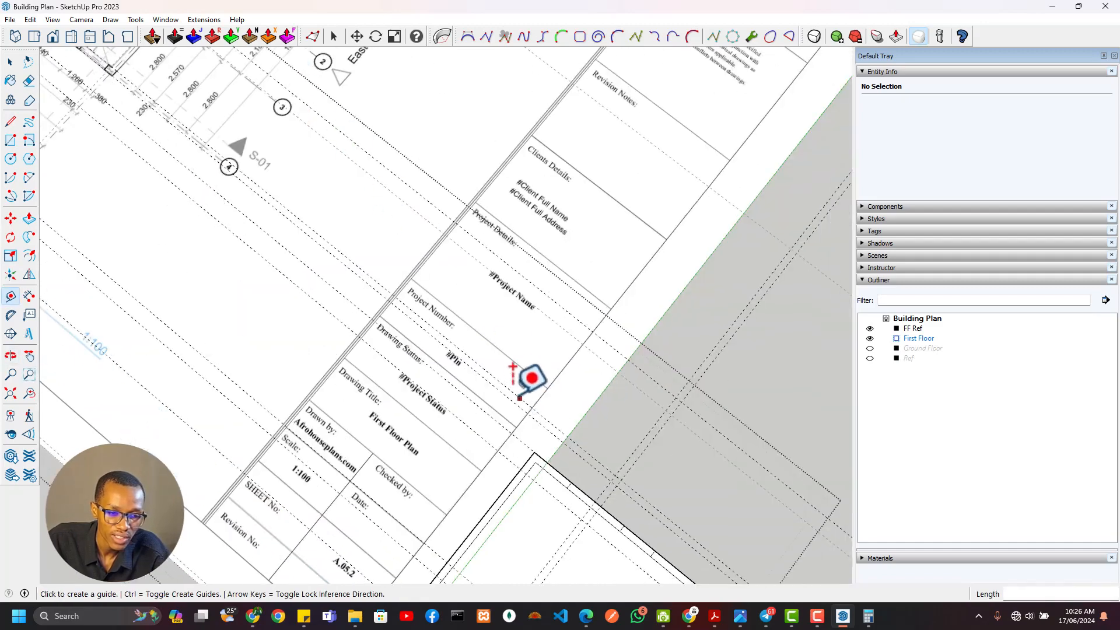
{"action": "middle_click_drag", "start_coordinate": [517, 397], "coordinate": [235, 171], "text": "shift"}
{"action": "middle_click_drag", "start_coordinate": [376, 324], "coordinate": [514, 247], "text": "shift"}
{"action": "scroll", "coordinate": [286, 274], "scroll_direction": "up", "scroll_amount": 3}
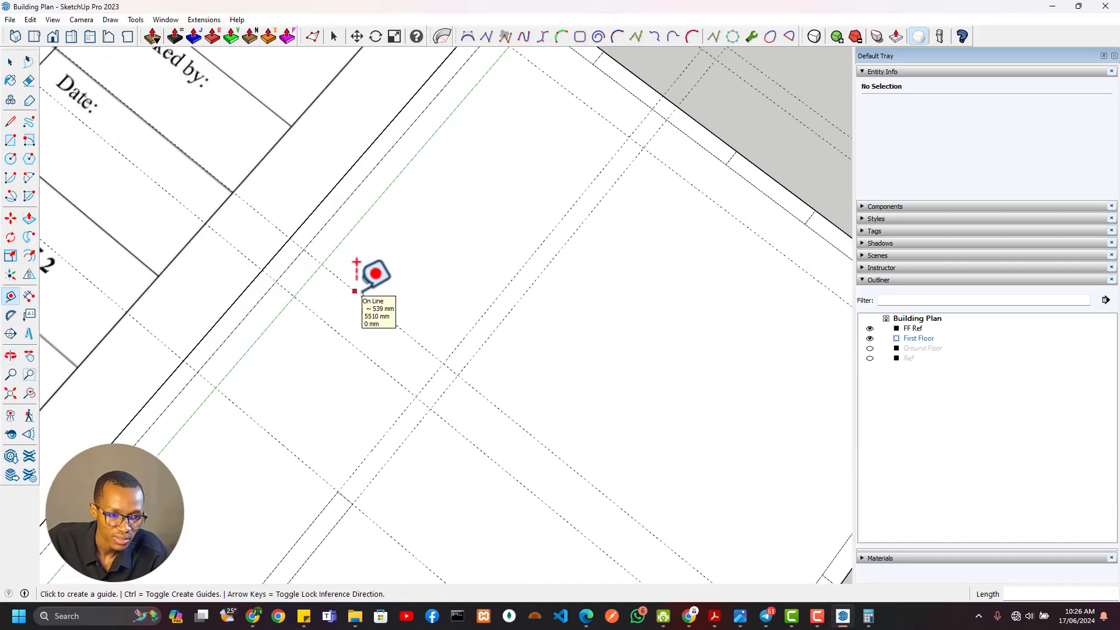
{"action": "left_click", "coordinate": [355, 290]}
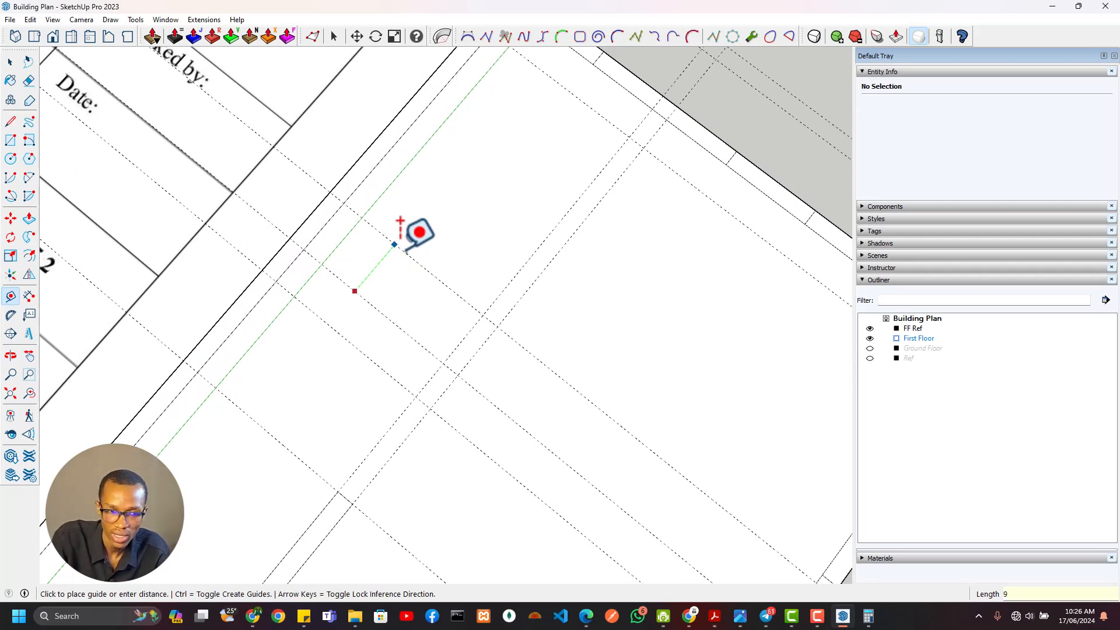
{"action": "type", "text": "900"}
{"action": "key", "text": "Return"}
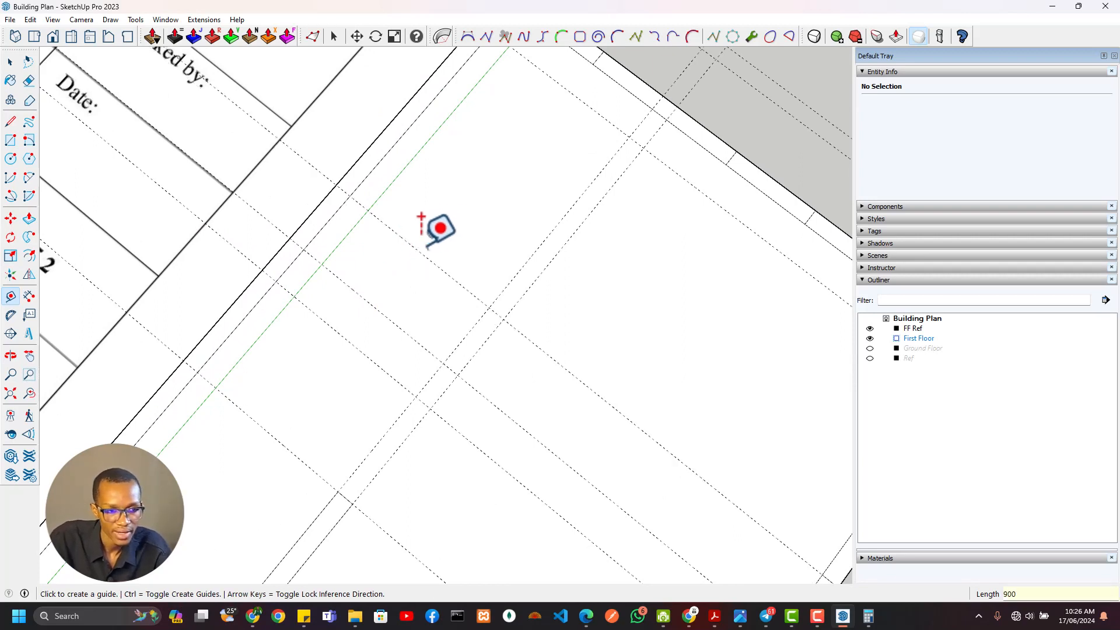
Place an east-west guide 680 mm north of the 900 mm guide
{"action": "left_click", "coordinate": [415, 247]}
{"action": "type", "text": "68"}
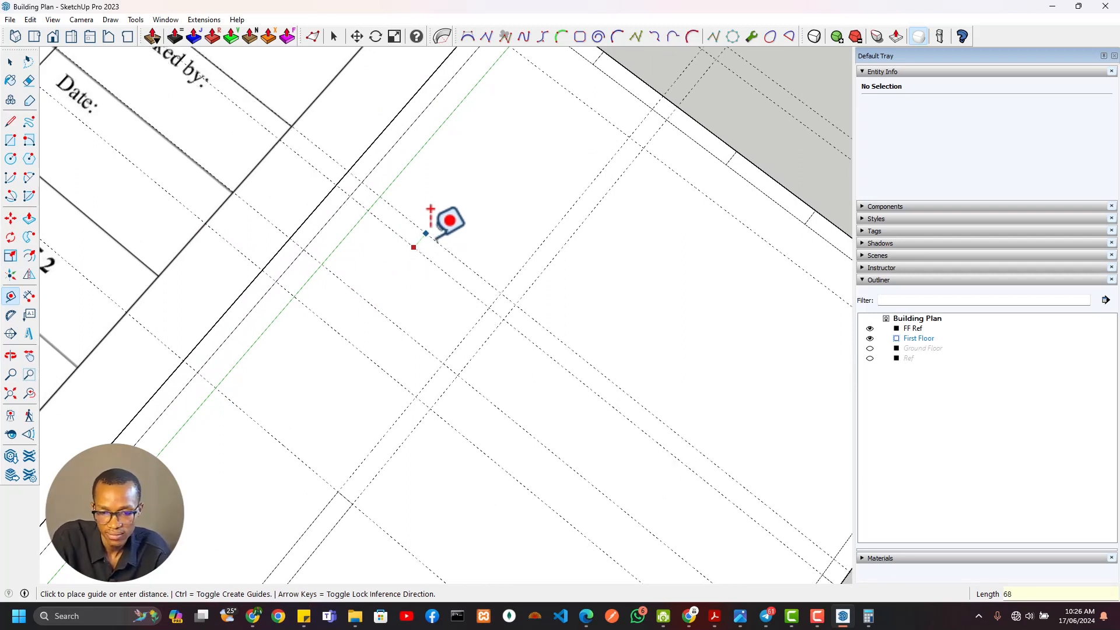
{"action": "type", "text": "0"}
{"action": "key", "text": "Return"}
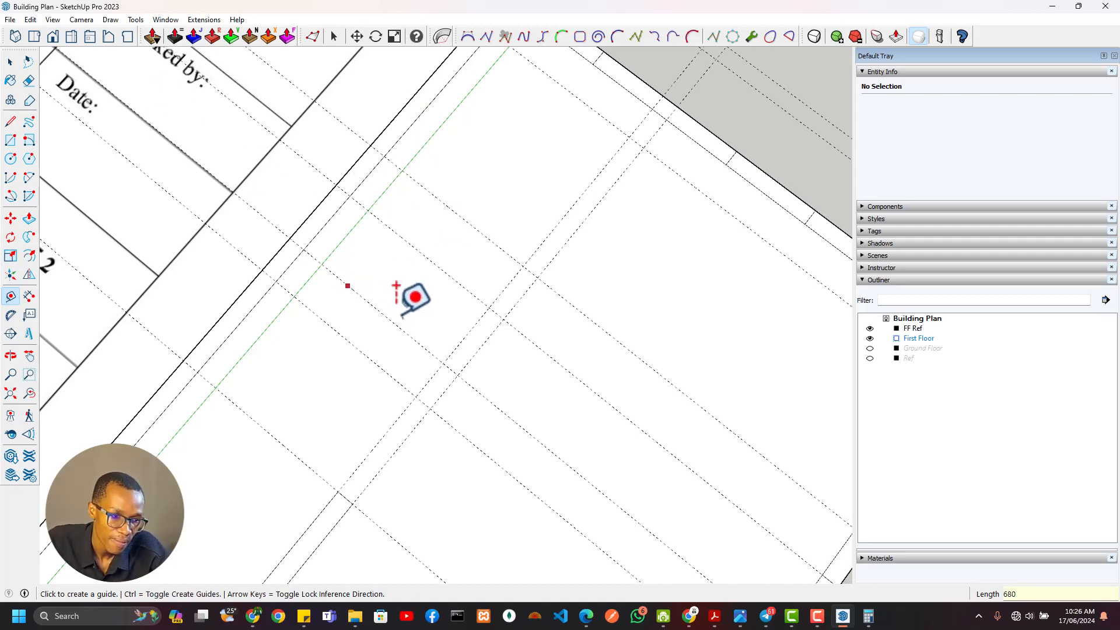
Draw three 230 mm lines across the west wall where the 530, 900 and 680 mm guides cross it
{"action": "mouse_move", "coordinate": [506, 313]}
{"action": "middle_mouse_down"}
{"action": "mouse_move", "coordinate": [593, 185]}
{"action": "mouse_move", "coordinate": [527, 327]}
{"action": "mouse_move", "coordinate": [498, 245]}
{"action": "mouse_move", "coordinate": [493, 258]}
{"action": "middle_mouse_up"}
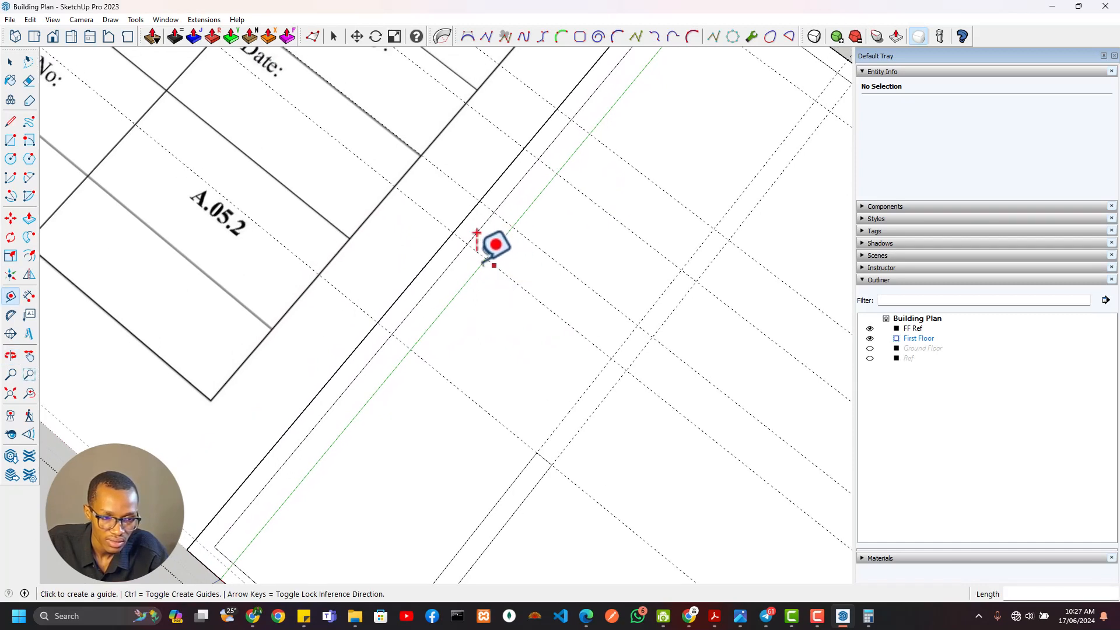
{"action": "key", "text": "l"}
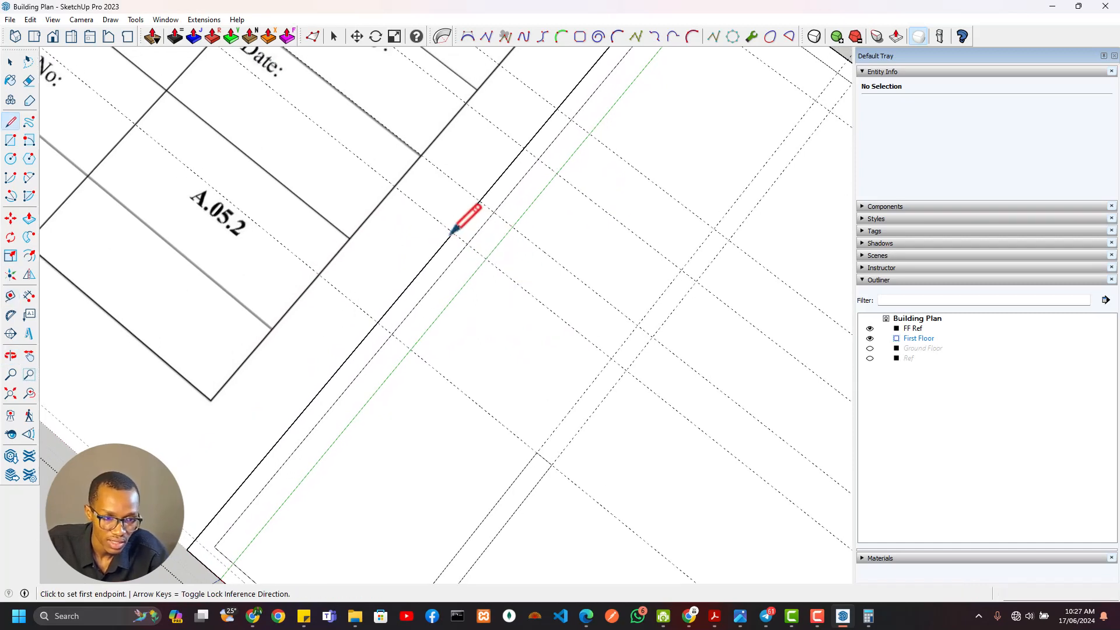
{"action": "left_click", "coordinate": [454, 233]}
{"action": "mouse_move", "coordinate": [506, 244]}
{"action": "middle_mouse_down", "text": "shift"}
{"action": "mouse_move", "coordinate": [492, 270]}
{"action": "mouse_move", "coordinate": [467, 281]}
{"action": "middle_mouse_up", "text": "shift"}
{"action": "left_click", "coordinate": [460, 272]}
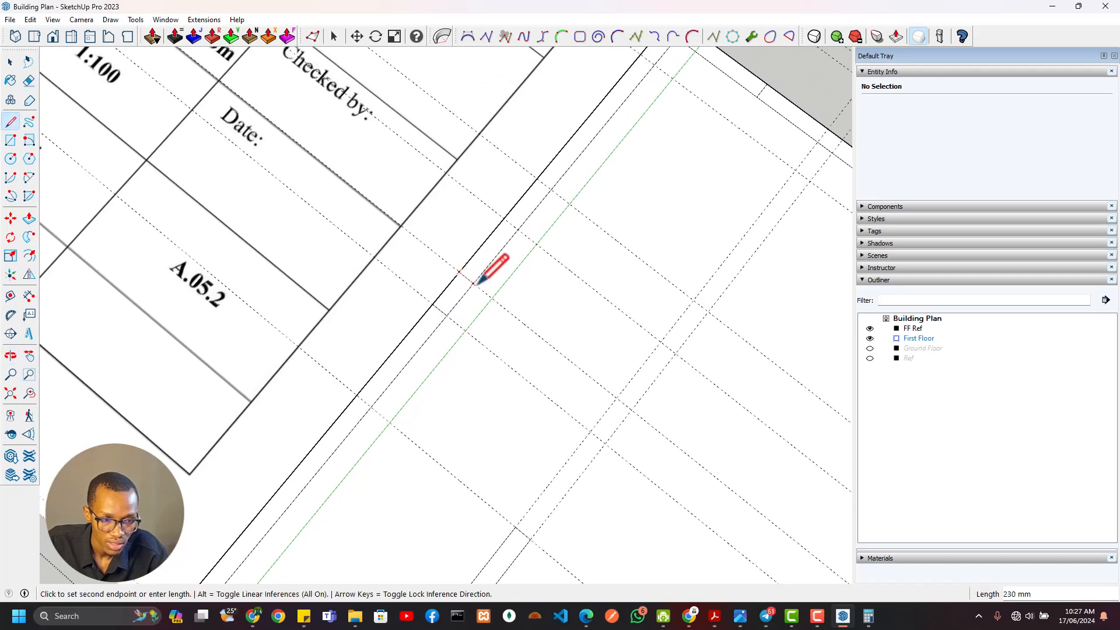
{"action": "left_click", "coordinate": [474, 284]}
{"action": "left_click", "coordinate": [505, 219]}
{"action": "left_click", "coordinate": [518, 230]}
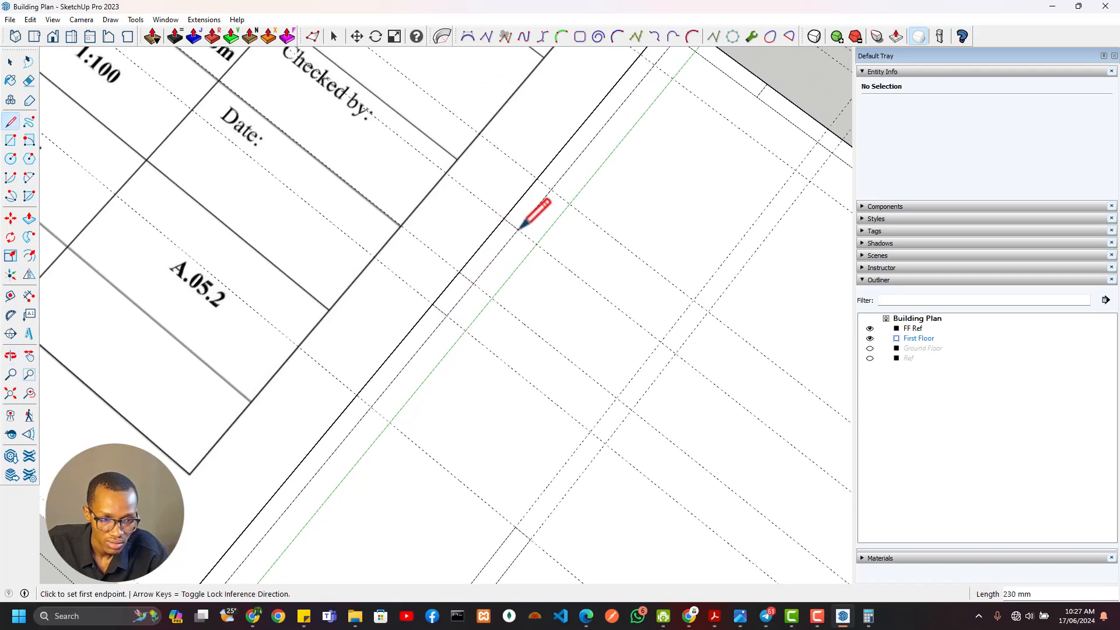
{"action": "left_click", "coordinate": [535, 180]}
{"action": "left_click", "coordinate": [549, 191]}
Place a guide 2150 mm north of the 680 mm guide and draw a 2150 × 230 mm window rectangle between them in the west wall
{"action": "scroll", "coordinate": [560, 180], "scroll_direction": "down", "scroll_amount": 2}
{"action": "middle_click_drag", "start_coordinate": [560, 180], "coordinate": [514, 255], "text": "shift"}
{"action": "key", "text": "e"}
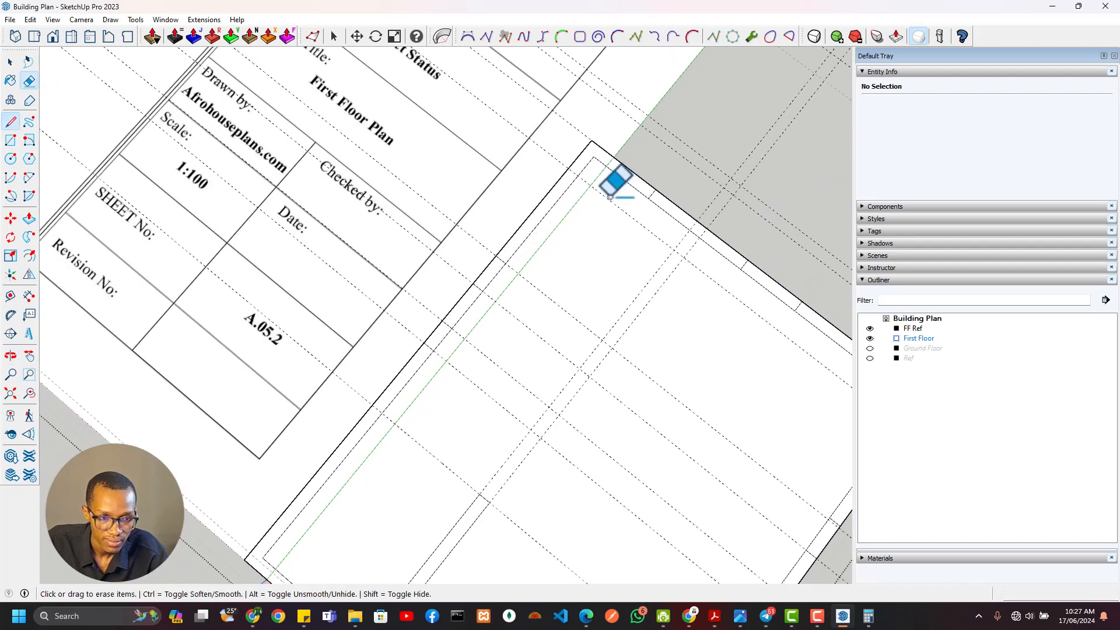
{"action": "key", "text": "t"}
{"action": "left_click", "coordinate": [535, 287]}
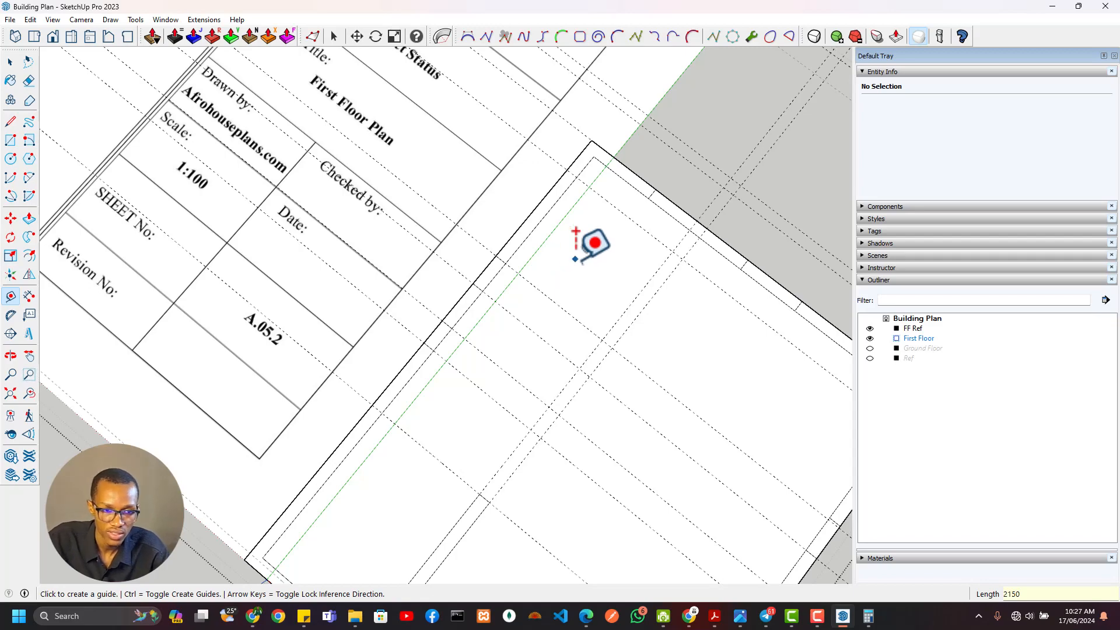
{"action": "key", "text": "r"}
{"action": "left_click", "coordinate": [566, 172]}
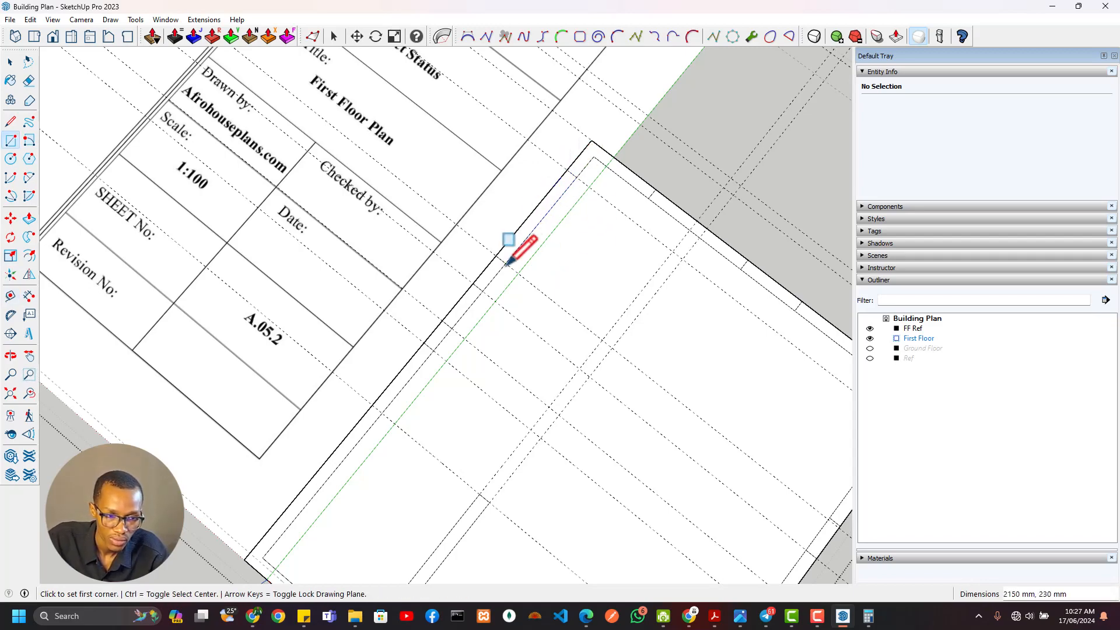
Examine the interior walls around the WC, the balcony walls and the dimensions south of the balcony on the reference plan
{"action": "scroll", "coordinate": [506, 262], "scroll_direction": "down", "scroll_amount": 6}
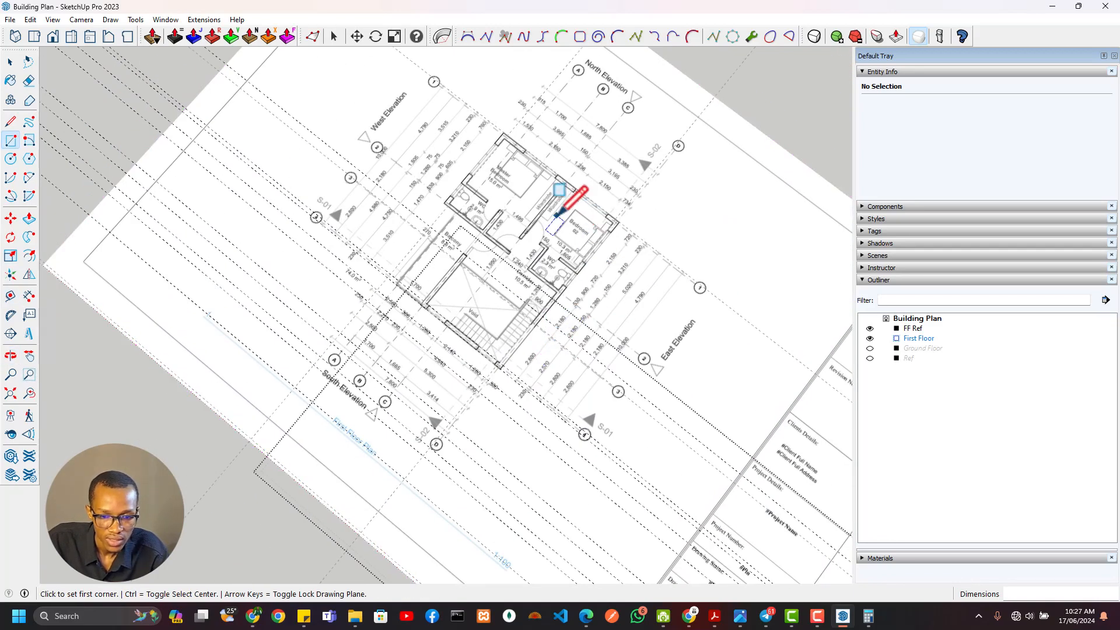
{"action": "scroll", "coordinate": [557, 213], "scroll_direction": "up", "scroll_amount": 6}
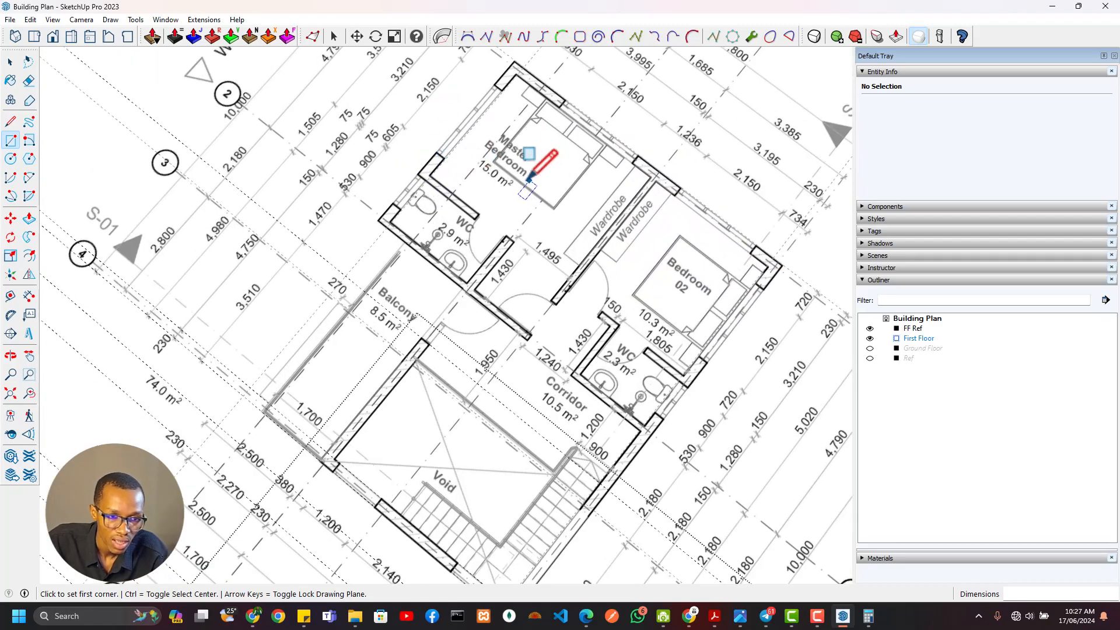
{"action": "scroll", "coordinate": [529, 176], "scroll_direction": "down", "scroll_amount": 4}
{"action": "scroll", "coordinate": [501, 300], "scroll_direction": "up", "scroll_amount": 4}
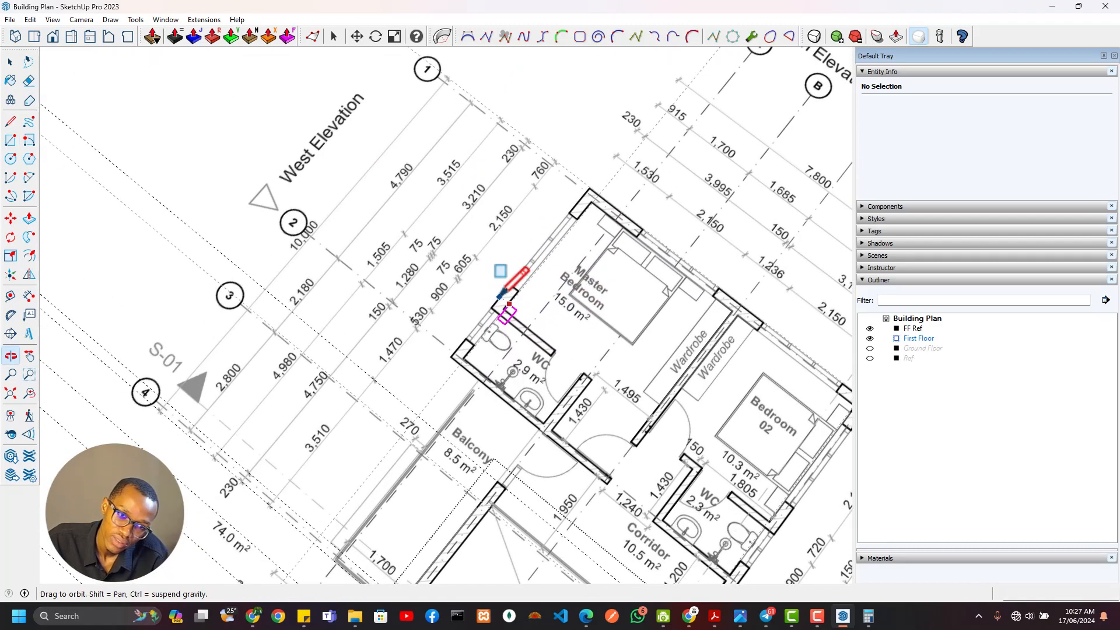
{"action": "middle_click_drag", "start_coordinate": [500, 297], "coordinate": [476, 193], "text": "shift"}
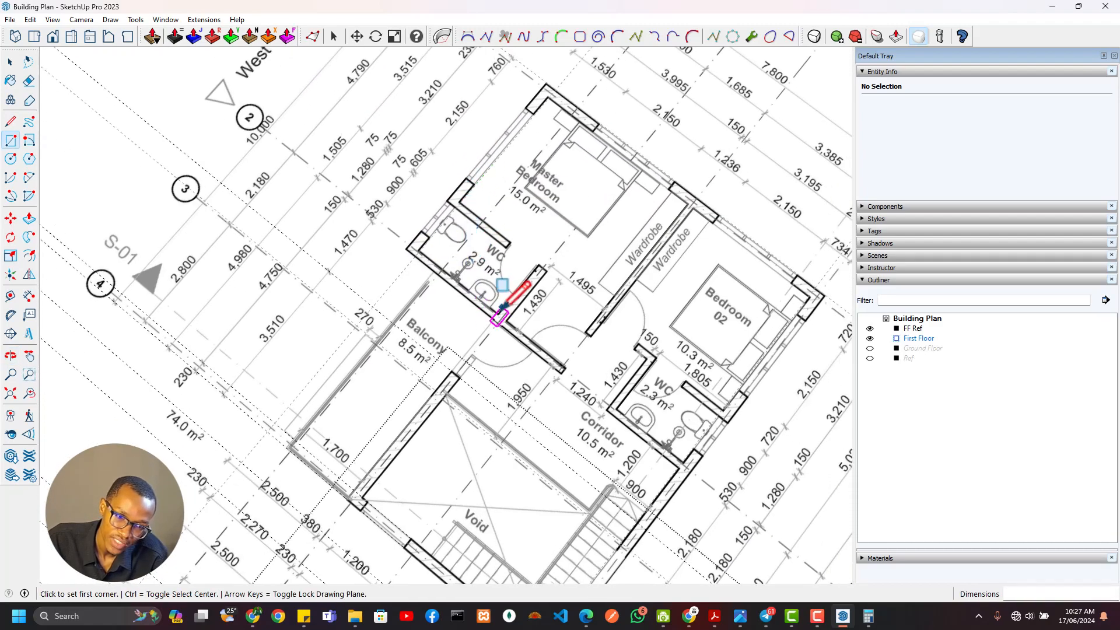
{"action": "middle_click_drag", "start_coordinate": [564, 370], "coordinate": [516, 329], "text": "shift"}
{"action": "middle_click_drag", "start_coordinate": [366, 354], "coordinate": [384, 251], "text": "shift"}
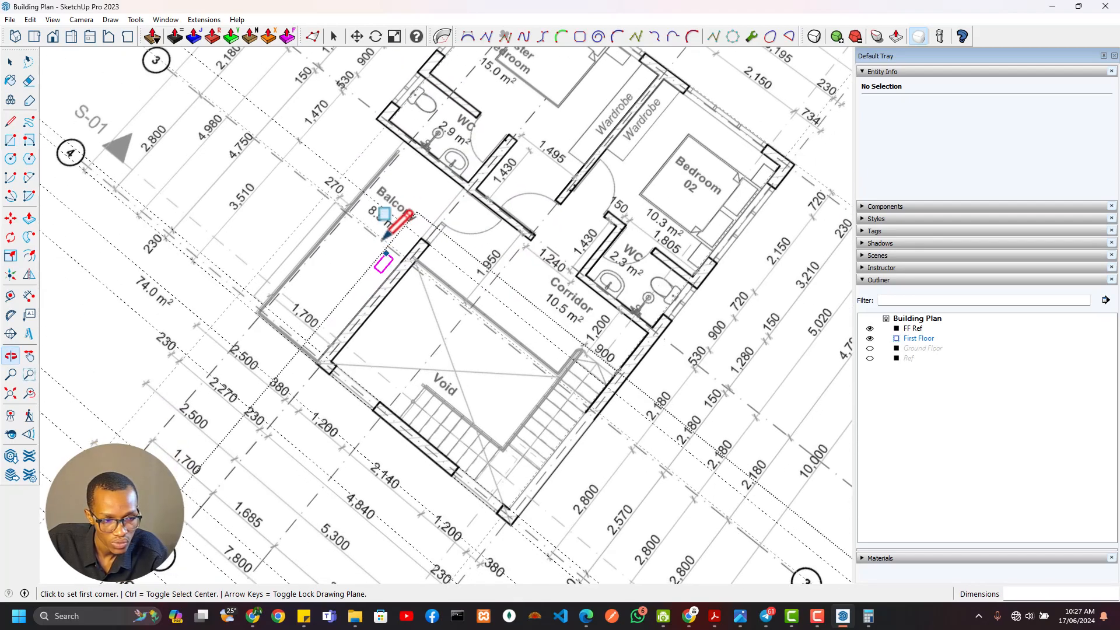
{"action": "scroll", "coordinate": [383, 251], "scroll_direction": "down", "scroll_amount": 3}
{"action": "middle_click_drag", "start_coordinate": [471, 376], "coordinate": [455, 327], "text": "shift"}
{"action": "scroll", "coordinate": [363, 175], "scroll_direction": "up", "scroll_amount": 3}
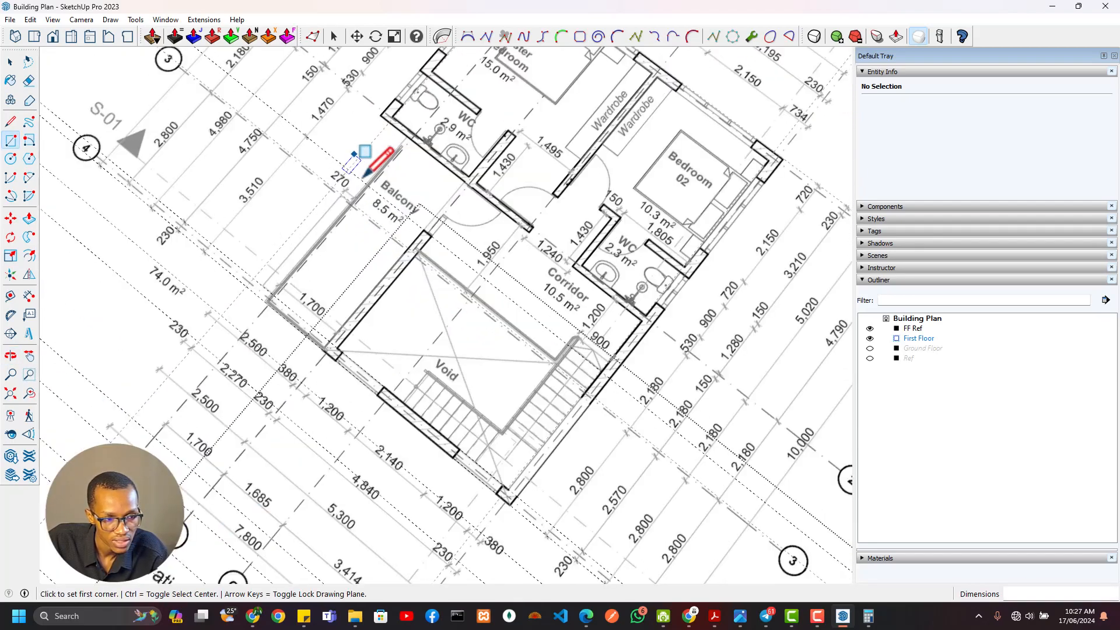
{"action": "scroll", "coordinate": [348, 169], "scroll_direction": "up", "scroll_amount": 1}
{"action": "middle_click_drag", "start_coordinate": [349, 170], "coordinate": [442, 236], "text": "shift"}
{"action": "scroll", "coordinate": [468, 233], "scroll_direction": "up", "scroll_amount": 3}
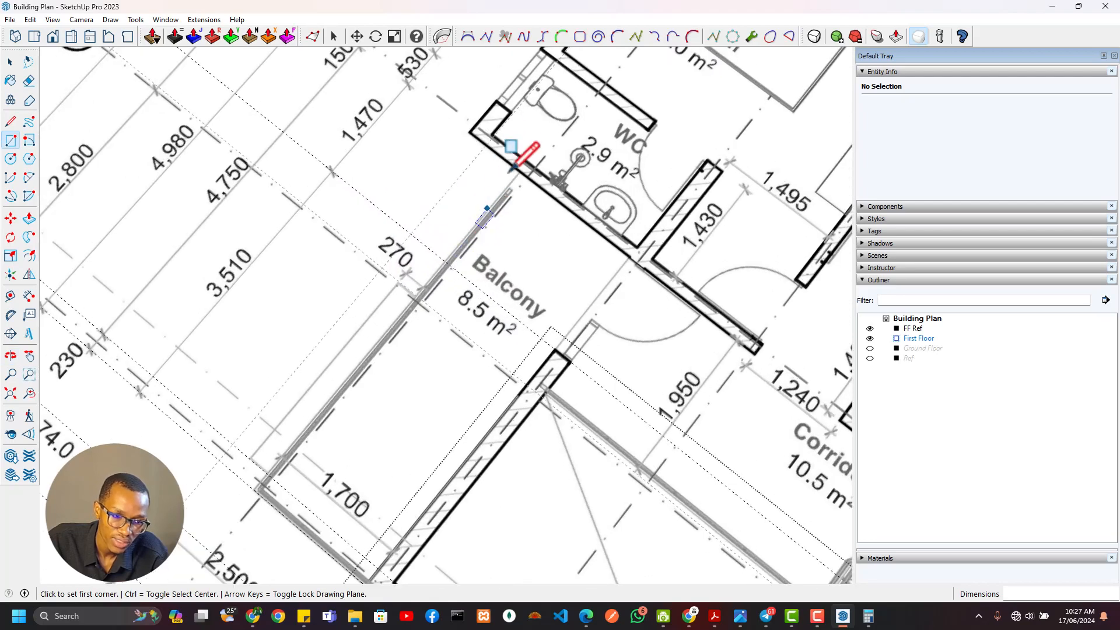
{"action": "scroll", "coordinate": [413, 326], "scroll_direction": "down", "scroll_amount": 1}
{"action": "middle_click_drag", "start_coordinate": [413, 326], "coordinate": [453, 232], "text": "shift"}
{"action": "middle_click_drag", "start_coordinate": [379, 355], "coordinate": [603, 230]}
{"action": "middle_click_drag", "start_coordinate": [488, 333], "coordinate": [566, 185], "text": "shift"}
{"action": "middle_click_drag", "start_coordinate": [491, 300], "coordinate": [517, 347]}
{"action": "middle_click_drag", "start_coordinate": [602, 160], "coordinate": [569, 223], "text": "shift"}
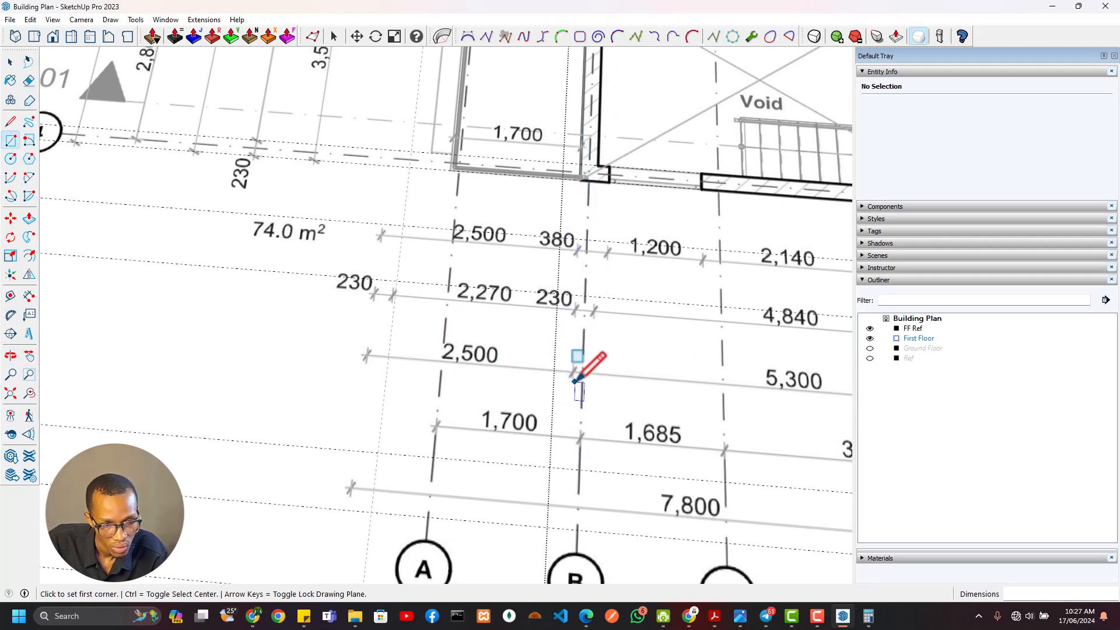
Place a north-south guide along the west face of the wall between the balcony and the void on the reference plan
{"action": "key", "text": "t"}
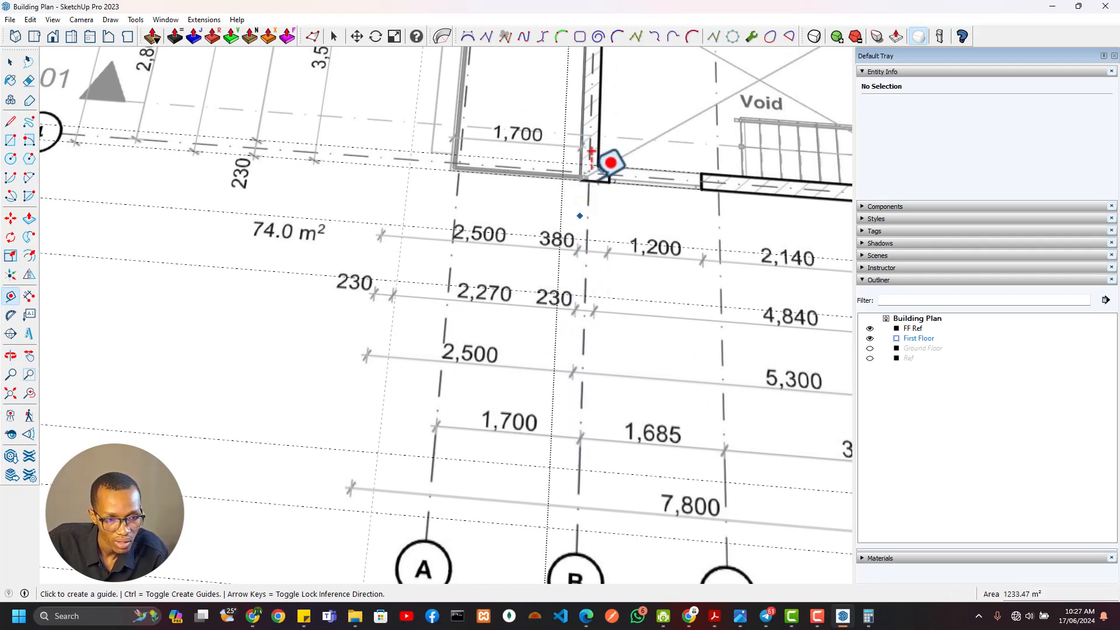
{"action": "left_click", "coordinate": [413, 131]}
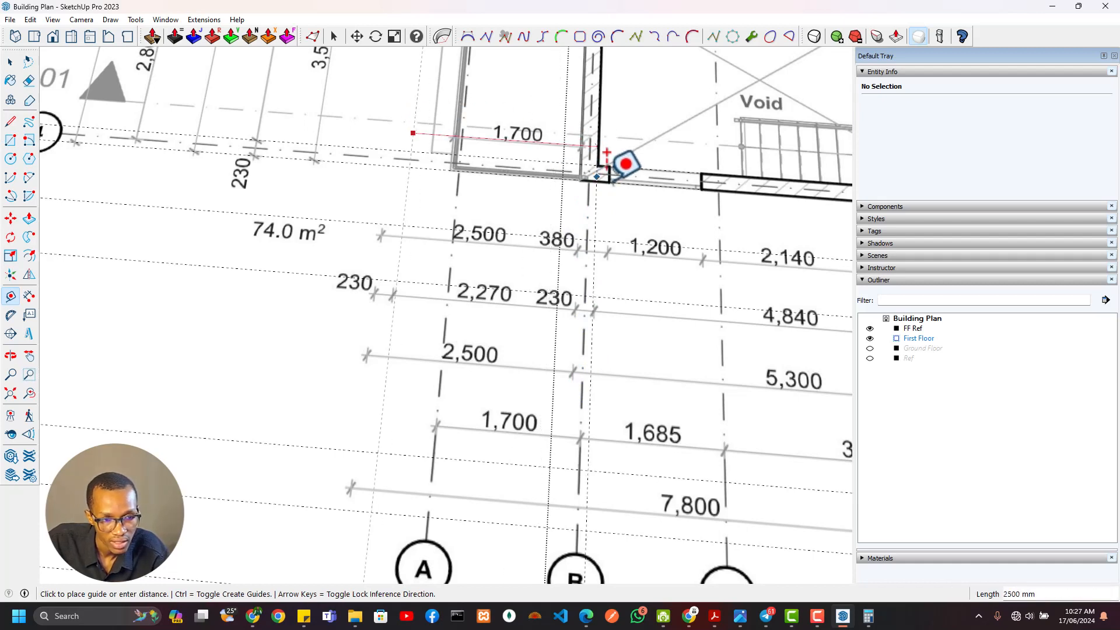
{"action": "left_click", "coordinate": [581, 150]}
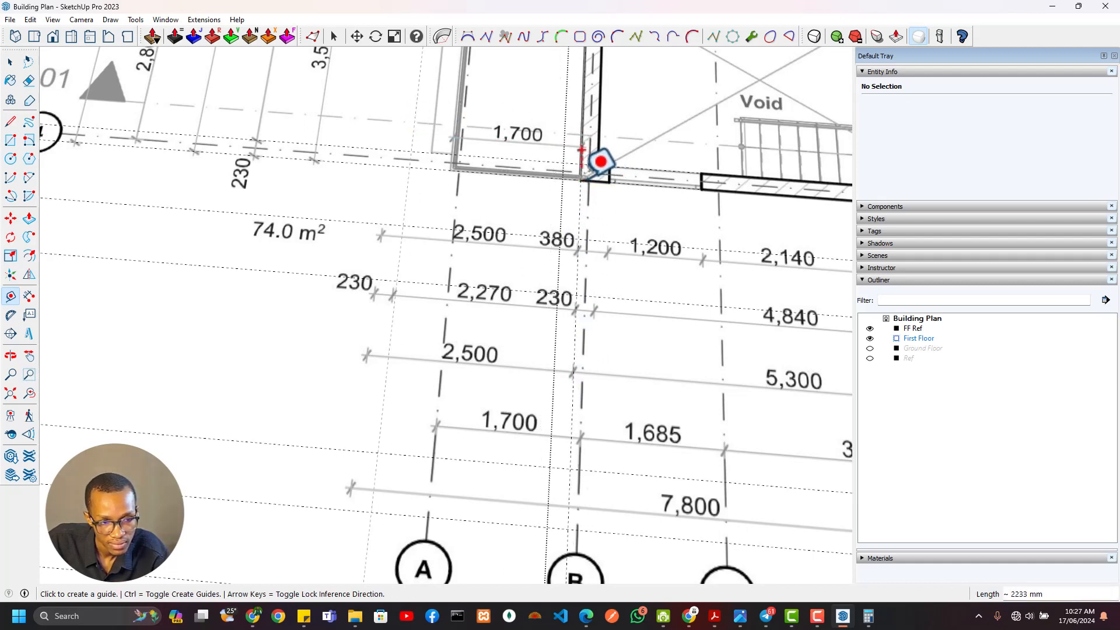
Measure from the guide on the balcony's east wall to the balcony's west edge on the reference plan
{"action": "left_click", "coordinate": [575, 318]}
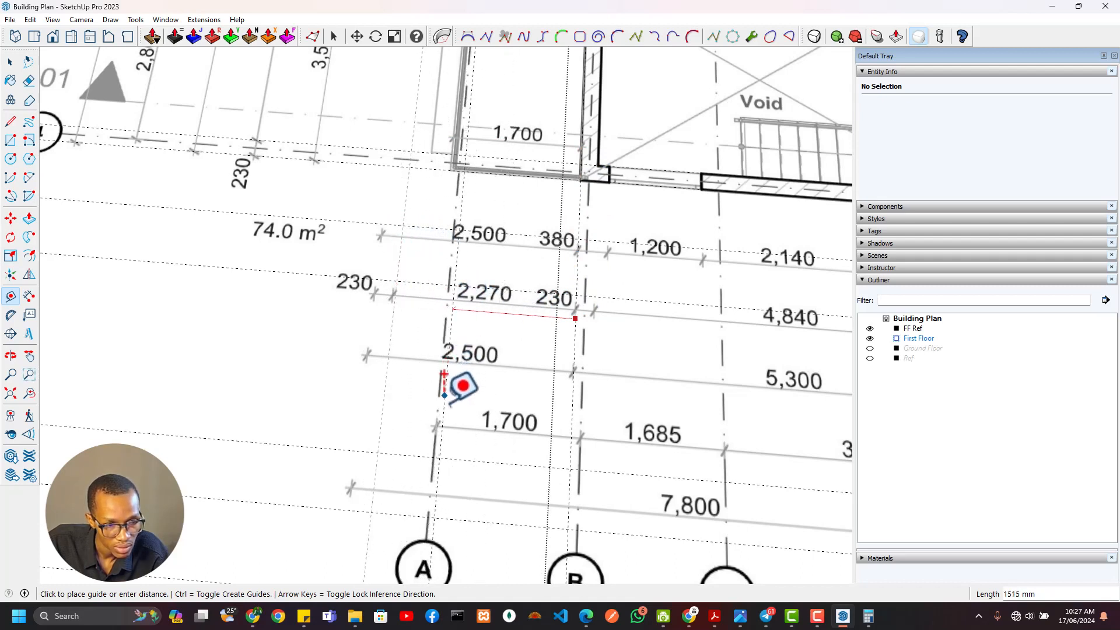
{"action": "scroll", "coordinate": [455, 391], "scroll_direction": "down", "scroll_amount": 2}
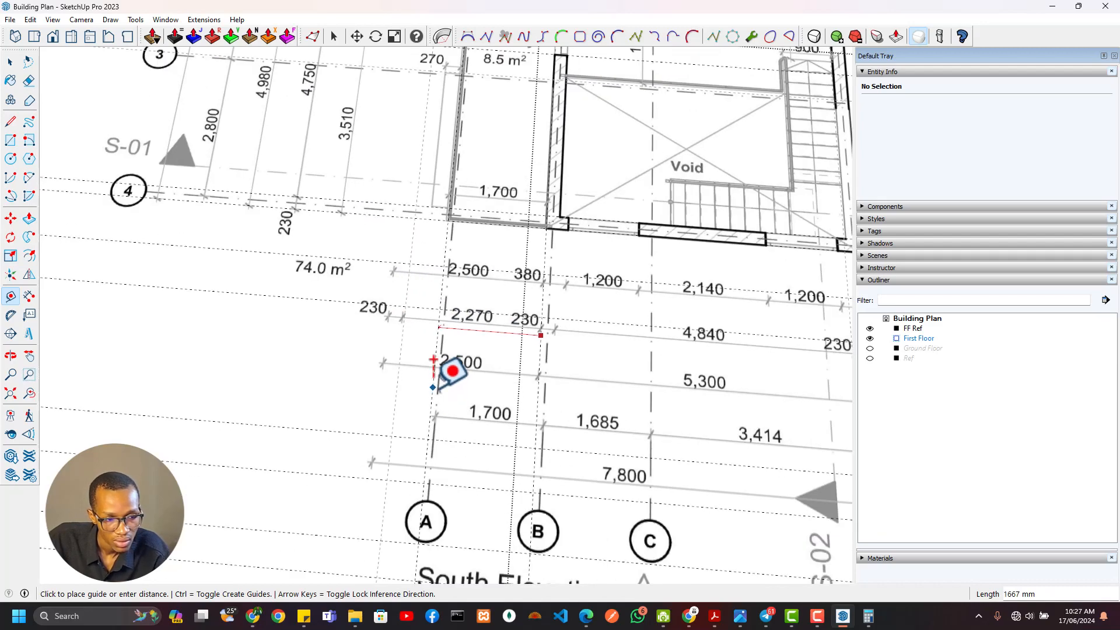
{"action": "middle_click_drag", "start_coordinate": [457, 380], "coordinate": [466, 411], "text": "shift"}
{"action": "scroll", "coordinate": [492, 355], "scroll_direction": "up", "scroll_amount": 4}
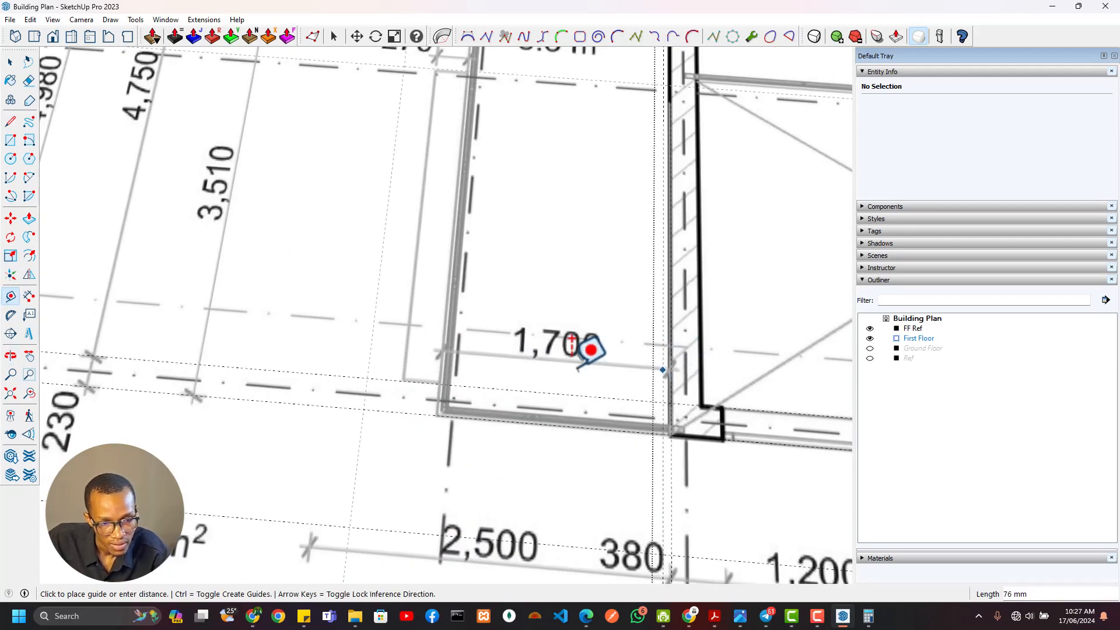
{"action": "scroll", "coordinate": [457, 334], "scroll_direction": "down", "scroll_amount": 2}
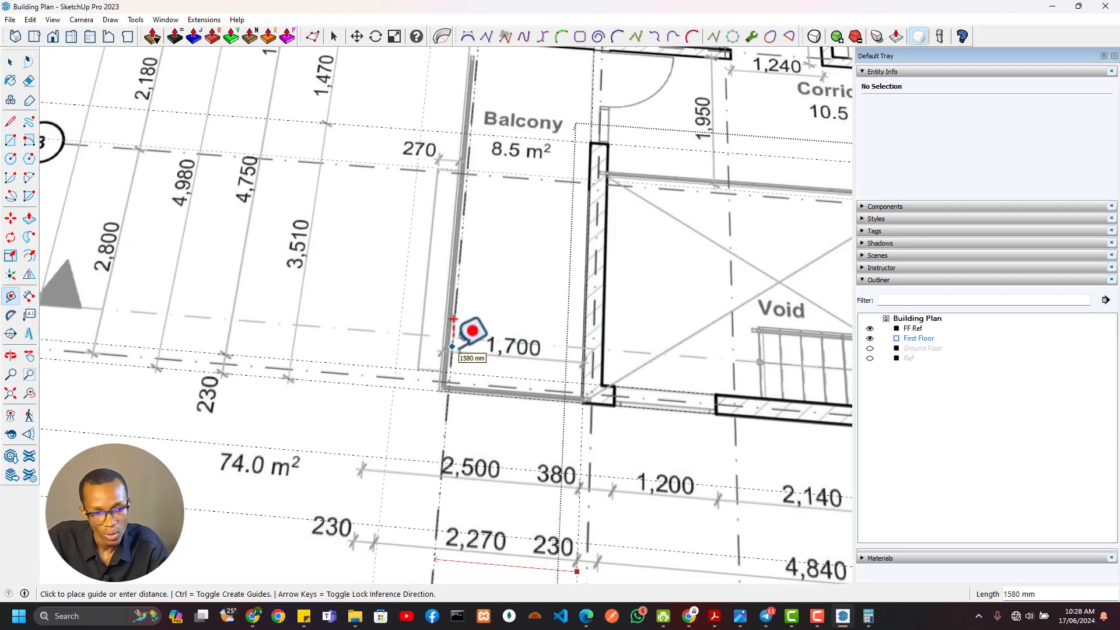
{"action": "key", "text": "Escape"}
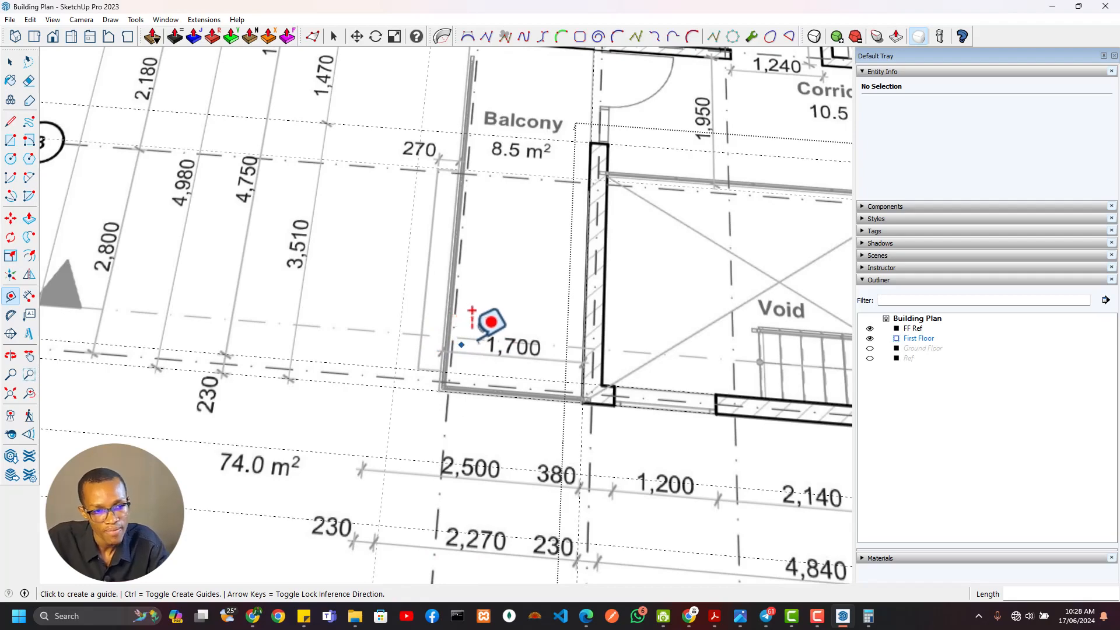
Place a north-south guide 1700 mm west of the interior wall's west face in the first floor outline
{"action": "scroll", "coordinate": [473, 315], "scroll_direction": "down", "scroll_amount": 3}
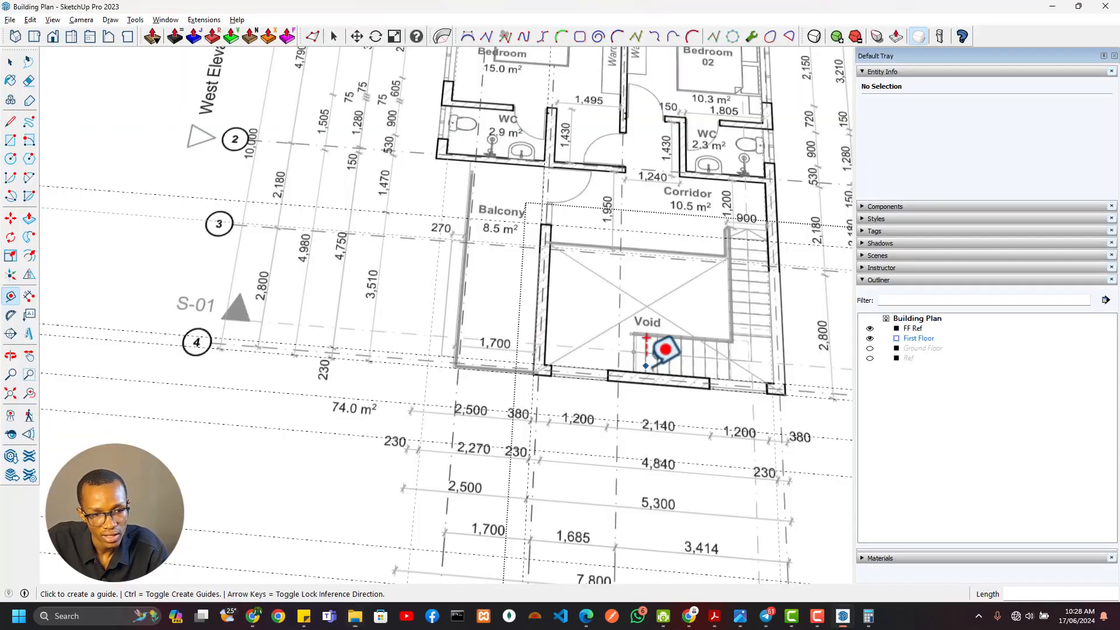
{"action": "scroll", "coordinate": [651, 368], "scroll_direction": "down", "scroll_amount": 5}
{"action": "middle_click_drag", "start_coordinate": [746, 397], "coordinate": [417, 290], "text": "shift"}
{"action": "middle_click_drag", "start_coordinate": [650, 392], "coordinate": [462, 340], "text": "shift"}
{"action": "scroll", "coordinate": [505, 383], "scroll_direction": "up", "scroll_amount": 5}
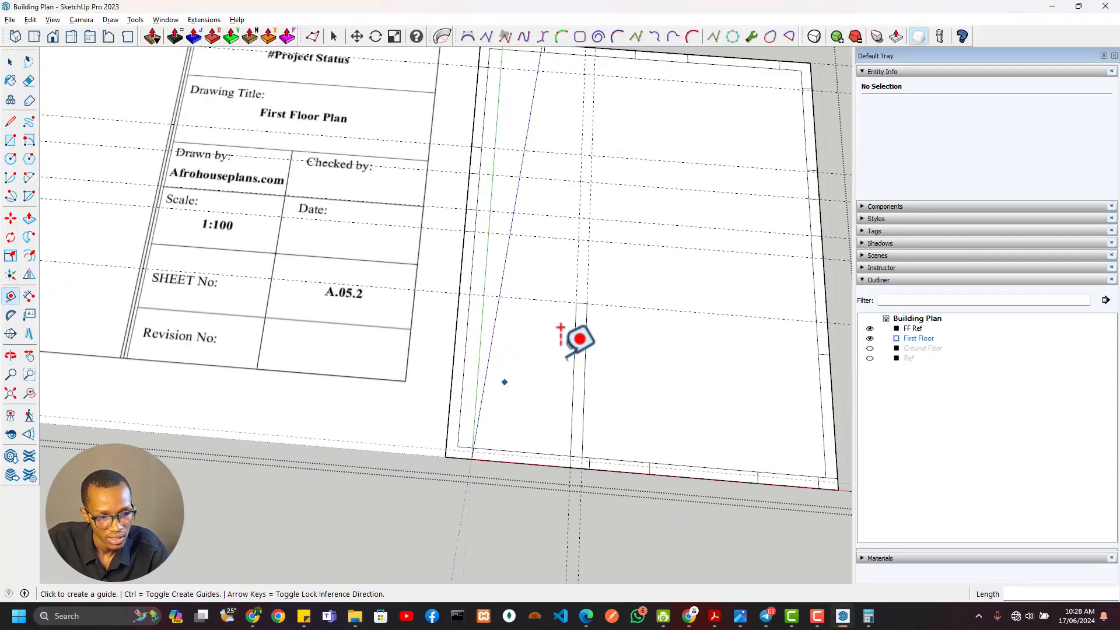
{"action": "middle_click_drag", "start_coordinate": [539, 423], "coordinate": [507, 417], "text": "shift"}
{"action": "left_click", "coordinate": [539, 391]}
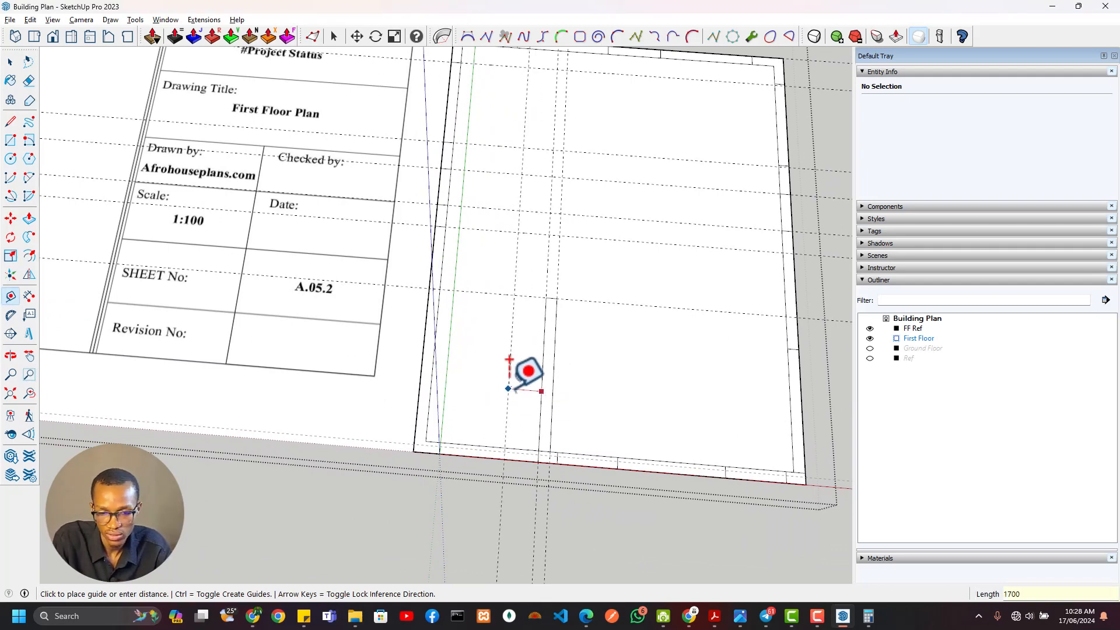
Draw the 1700 mm wide balcony rectangle from the interior wall's west face to the new guide, down to the plan's south edge
{"action": "middle_click_drag", "start_coordinate": [500, 235], "coordinate": [495, 297], "text": "shift"}
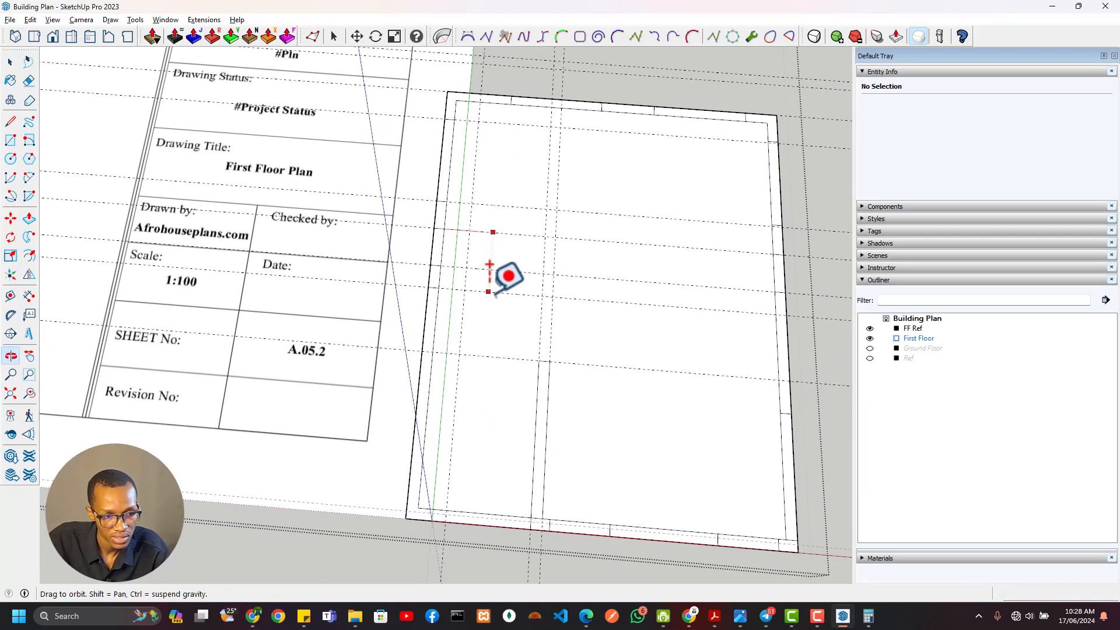
{"action": "scroll", "coordinate": [535, 357], "scroll_direction": "up", "scroll_amount": 3}
{"action": "key", "text": "r"}
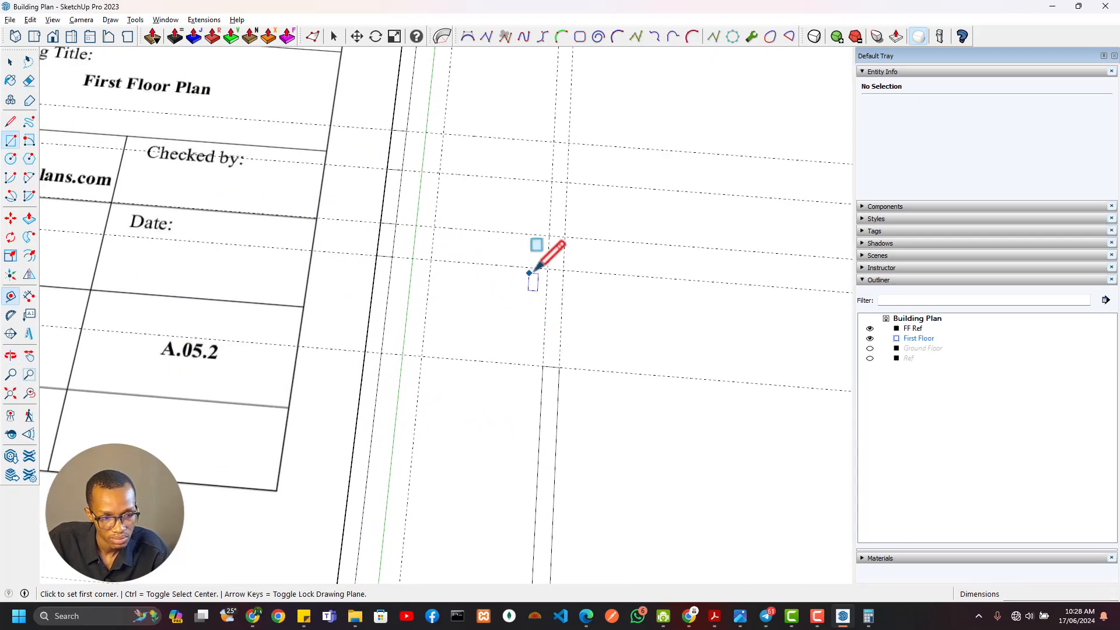
{"action": "left_click", "coordinate": [547, 269]}
{"action": "scroll", "coordinate": [499, 422], "scroll_direction": "down", "scroll_amount": 2}
{"action": "middle_click_drag", "start_coordinate": [499, 422], "coordinate": [453, 430], "text": "shift"}
{"action": "left_click", "coordinate": [420, 450]}
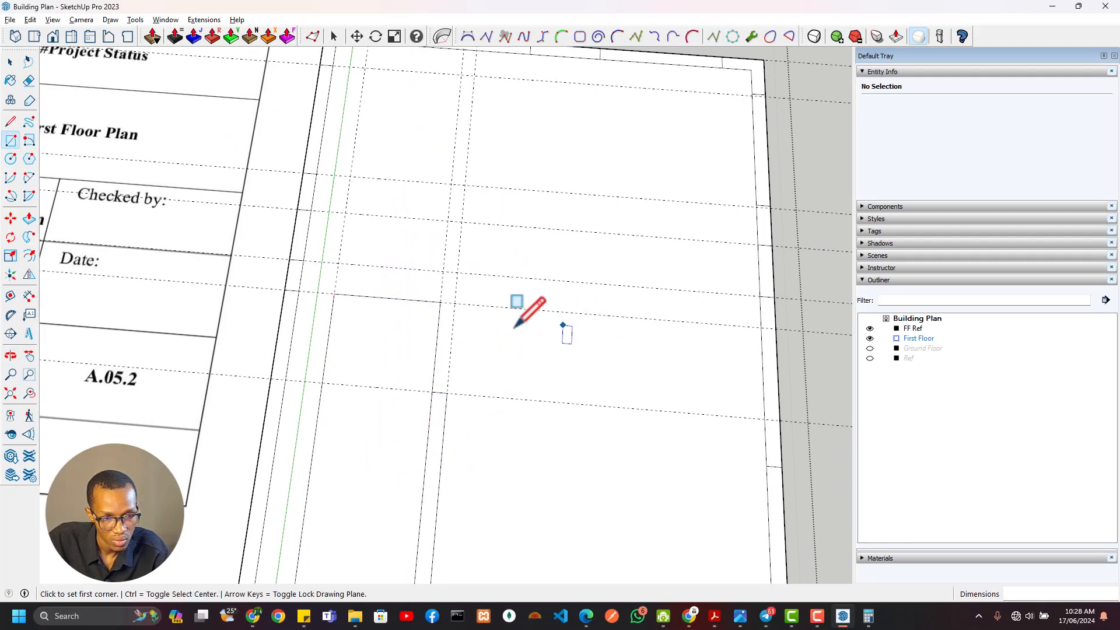
Draw a rectangle over the strip outside the balcony, from the outer west wall edge to the balcony's southwest corner
{"action": "middle_click_drag", "start_coordinate": [330, 335], "coordinate": [360, 283], "text": "shift"}
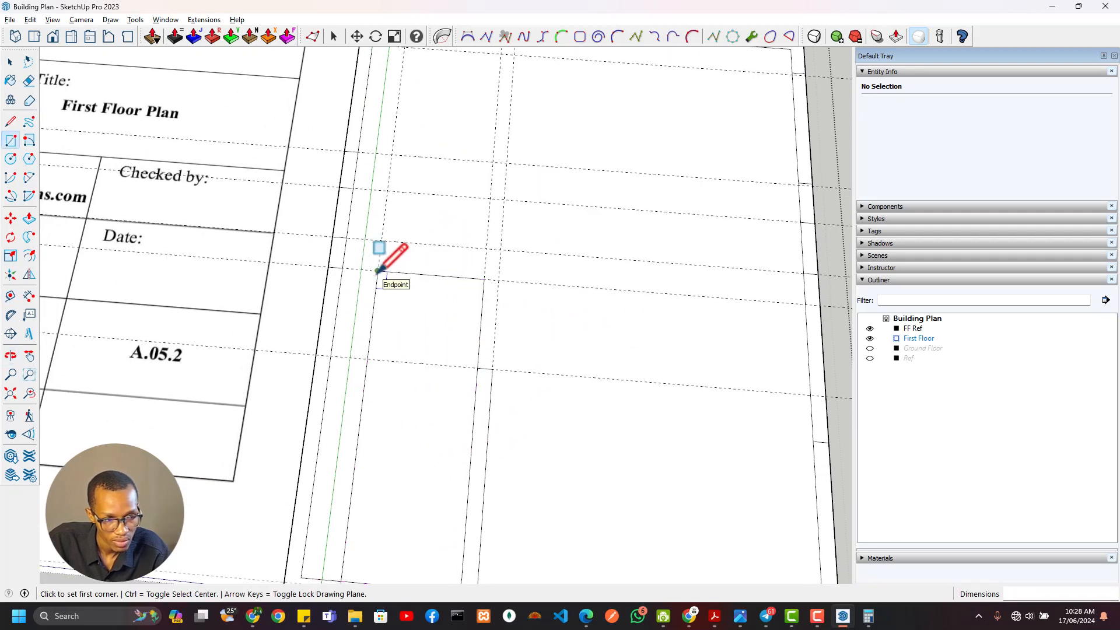
{"action": "left_click", "coordinate": [328, 266]}
{"action": "middle_click_drag", "start_coordinate": [362, 486], "coordinate": [430, 365], "text": "shift"}
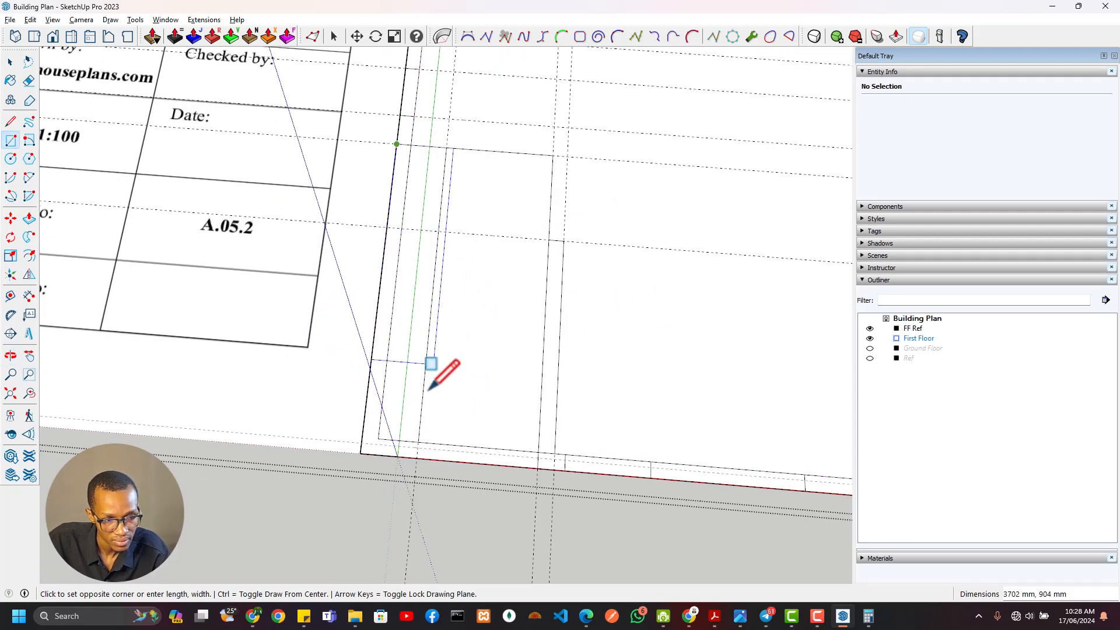
{"action": "left_click", "coordinate": [417, 458]}
Erase the outer wall edges west of the balcony so the plan steps in at the southwest corner
{"action": "key", "text": "e"}
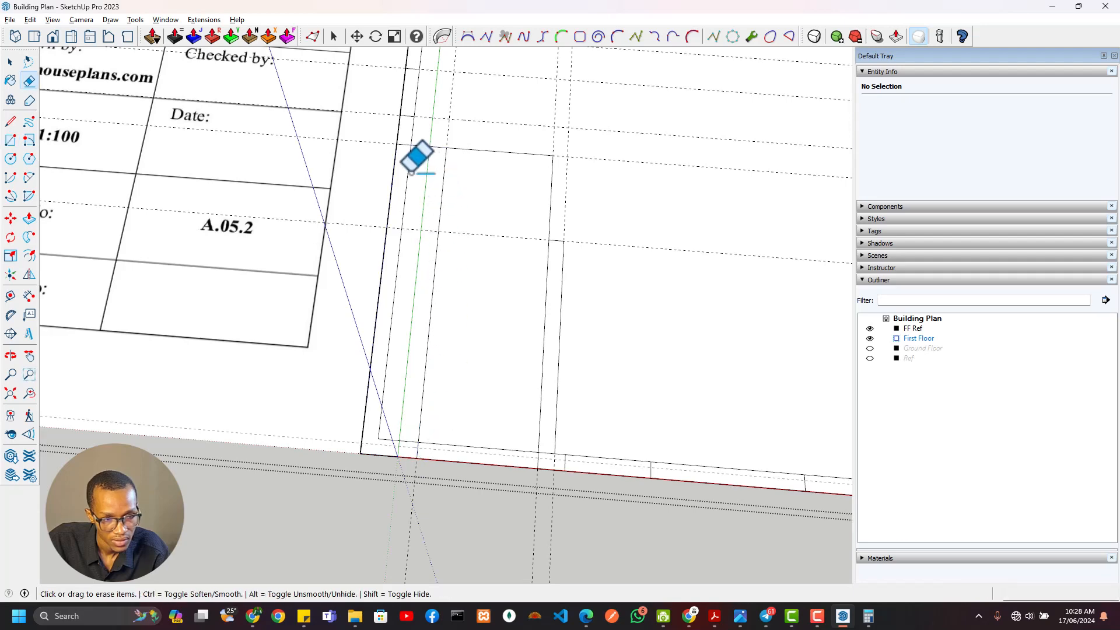
{"action": "mouse_move", "coordinate": [393, 184]}
{"action": "left_mouse_down"}
{"action": "mouse_move", "coordinate": [409, 184]}
{"action": "mouse_move", "coordinate": [411, 278]}
{"action": "left_mouse_up"}
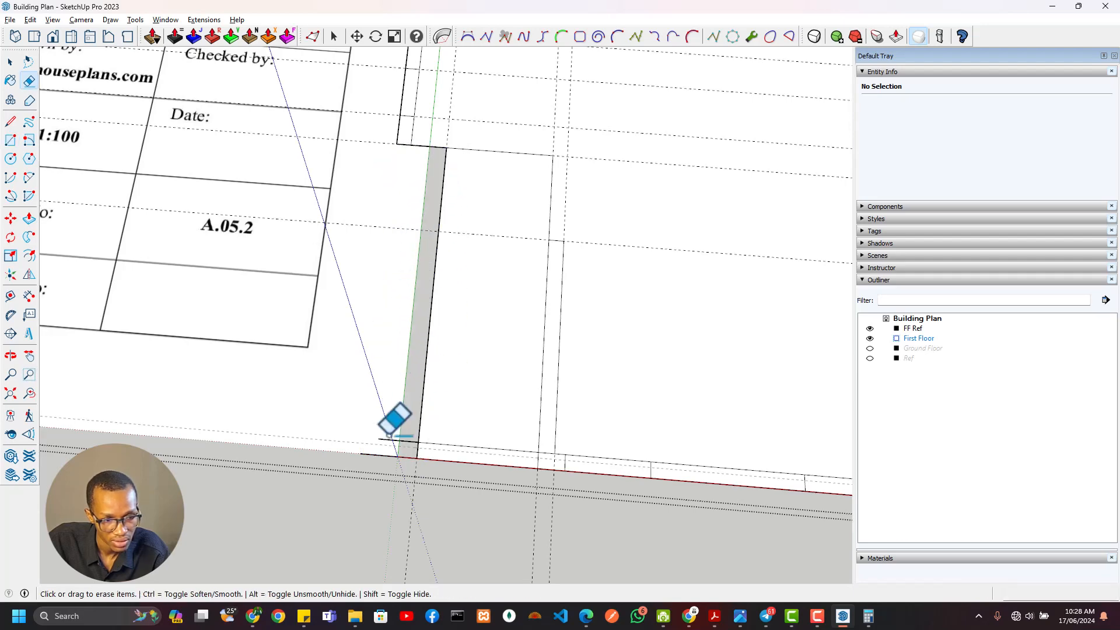
{"action": "scroll", "coordinate": [463, 332], "scroll_direction": "down", "scroll_amount": 2}
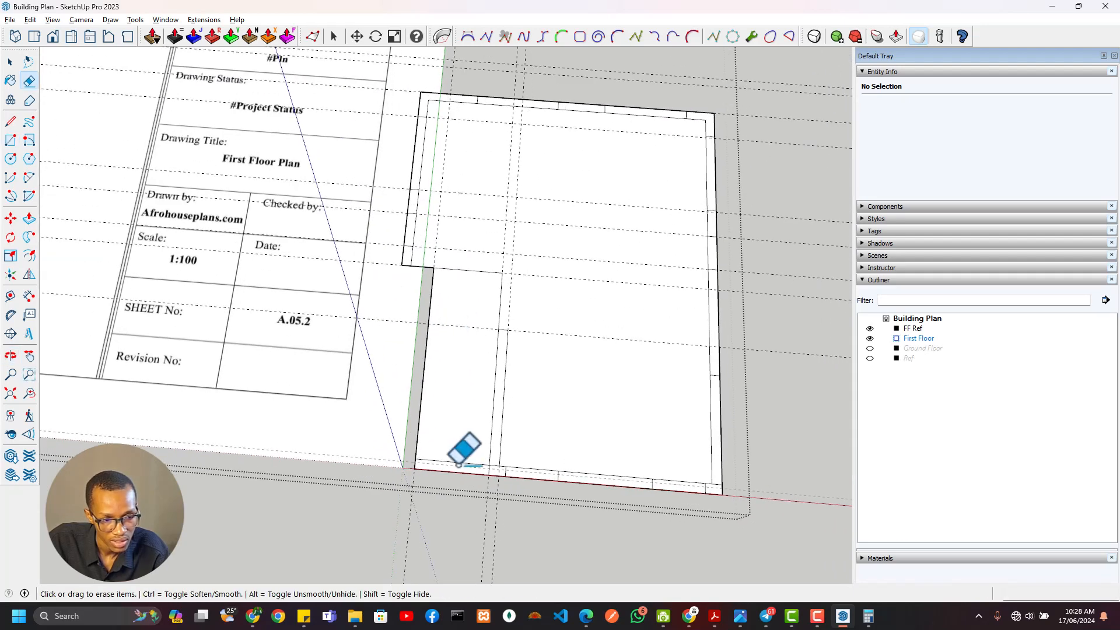
Examine the stepped wall corner beside the balcony and compare it with the WC and balcony walls on the reference plan
{"action": "scroll", "coordinate": [494, 322], "scroll_direction": "up", "scroll_amount": 5}
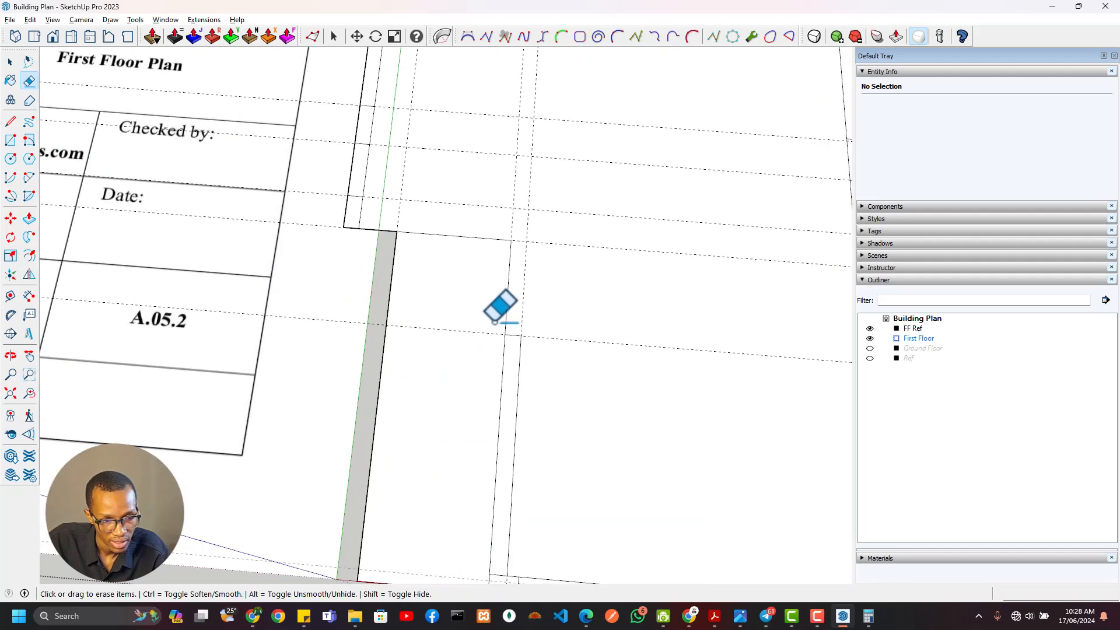
{"action": "middle_click_drag", "start_coordinate": [445, 311], "coordinate": [501, 382], "text": "shift"}
{"action": "scroll", "coordinate": [418, 303], "scroll_direction": "up", "scroll_amount": 1}
{"action": "scroll", "coordinate": [420, 297], "scroll_direction": "up", "scroll_amount": 2}
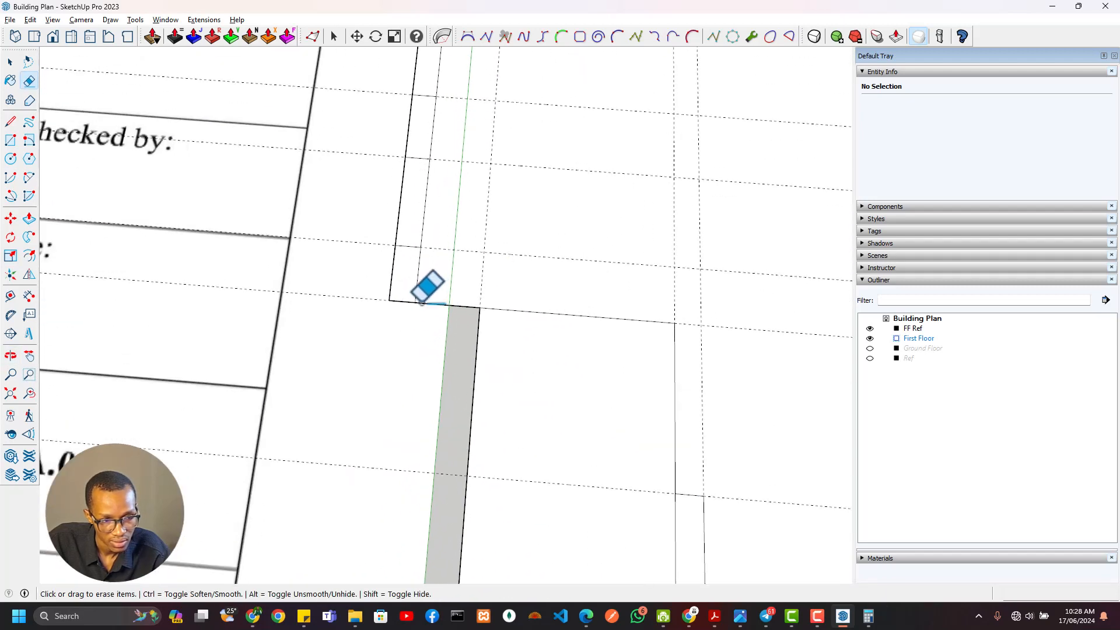
{"action": "scroll", "coordinate": [423, 287], "scroll_direction": "down", "scroll_amount": 1}
{"action": "scroll", "coordinate": [459, 267], "scroll_direction": "down", "scroll_amount": 3}
{"action": "scroll", "coordinate": [448, 275], "scroll_direction": "up", "scroll_amount": 2}
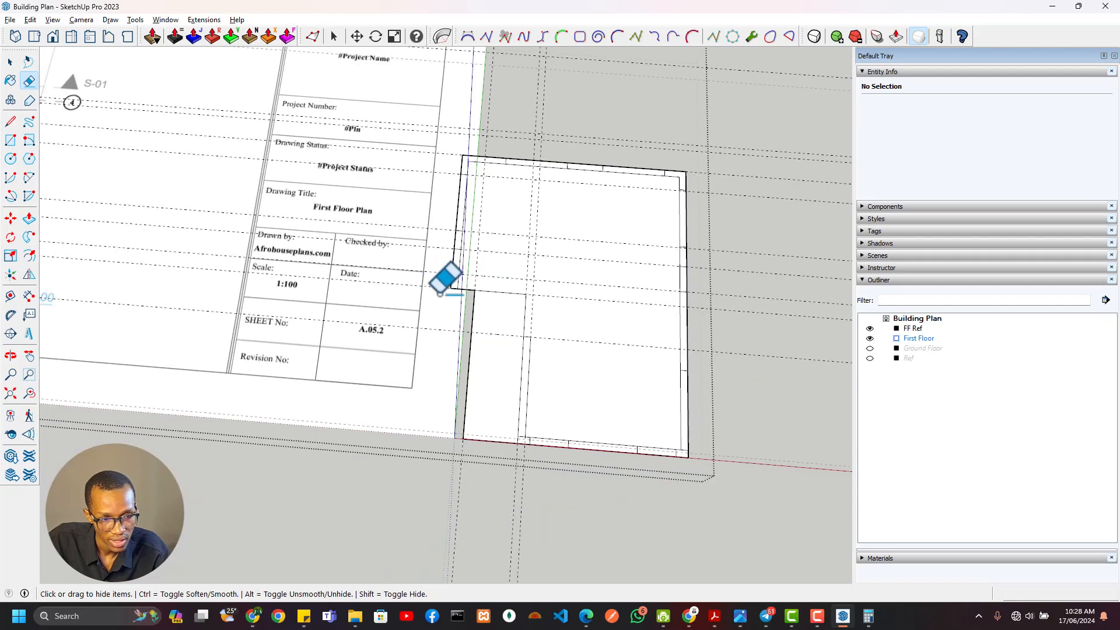
{"action": "scroll", "coordinate": [430, 321], "scroll_direction": "down", "scroll_amount": 2}
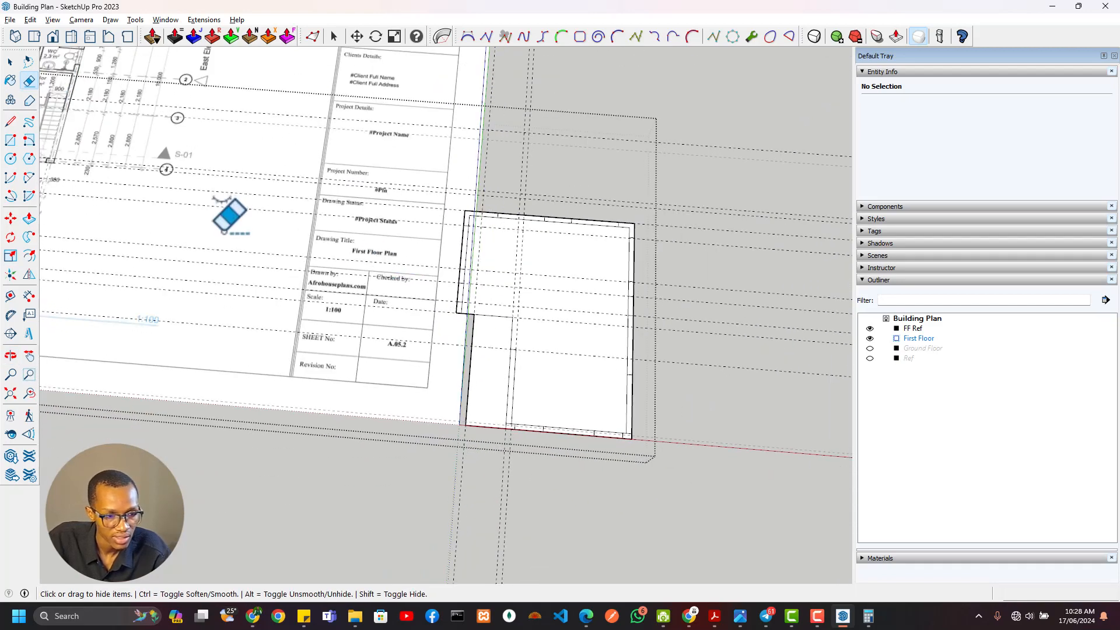
{"action": "middle_click_drag", "start_coordinate": [222, 231], "coordinate": [670, 455], "text": "shift"}
{"action": "scroll", "coordinate": [376, 311], "scroll_direction": "up", "scroll_amount": 2}
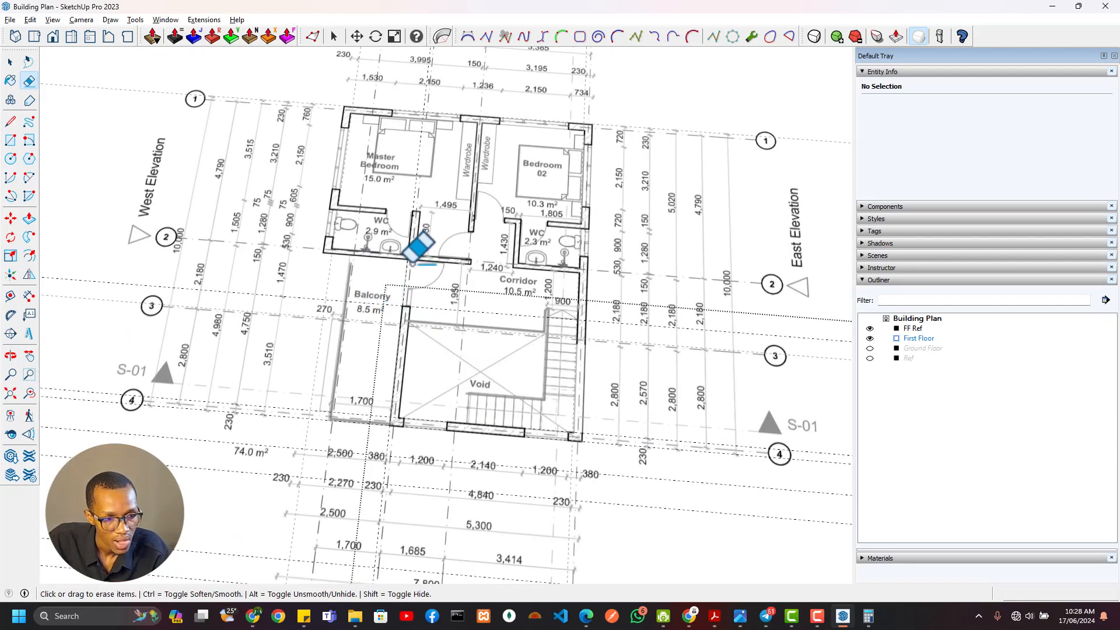
{"action": "scroll", "coordinate": [411, 262], "scroll_direction": "up", "scroll_amount": 2}
{"action": "scroll", "coordinate": [565, 379], "scroll_direction": "down", "scroll_amount": 5}
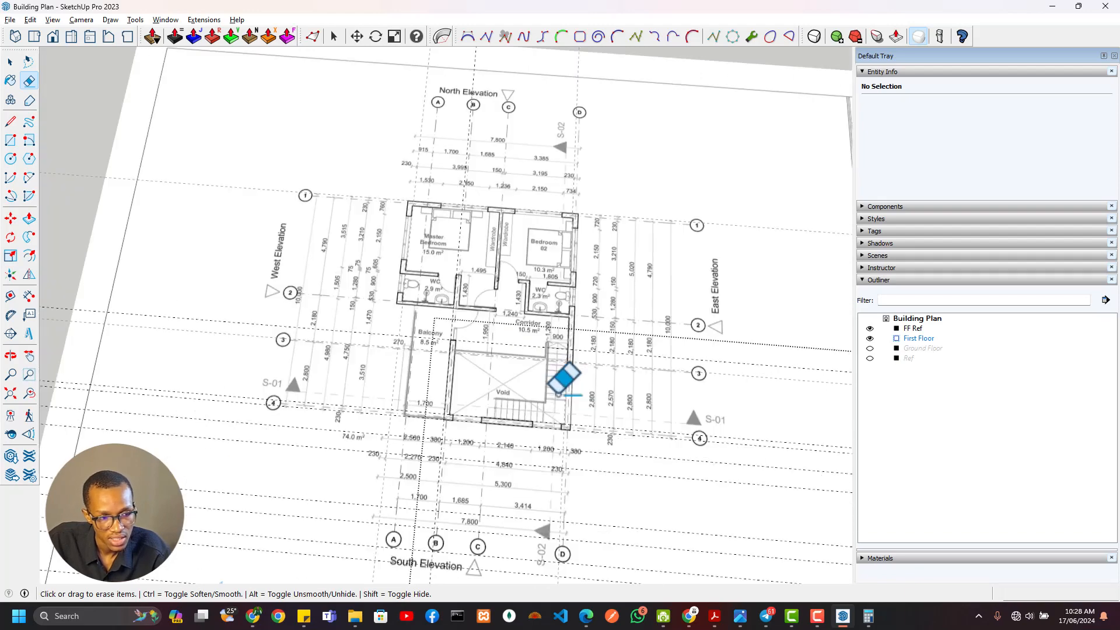
Place an east-west guide 150 mm north of the balcony's north edge
{"action": "middle_click_drag", "start_coordinate": [565, 380], "coordinate": [387, 250], "text": "shift"}
{"action": "scroll", "coordinate": [691, 330], "scroll_direction": "up", "scroll_amount": 4}
{"action": "key", "text": "t"}
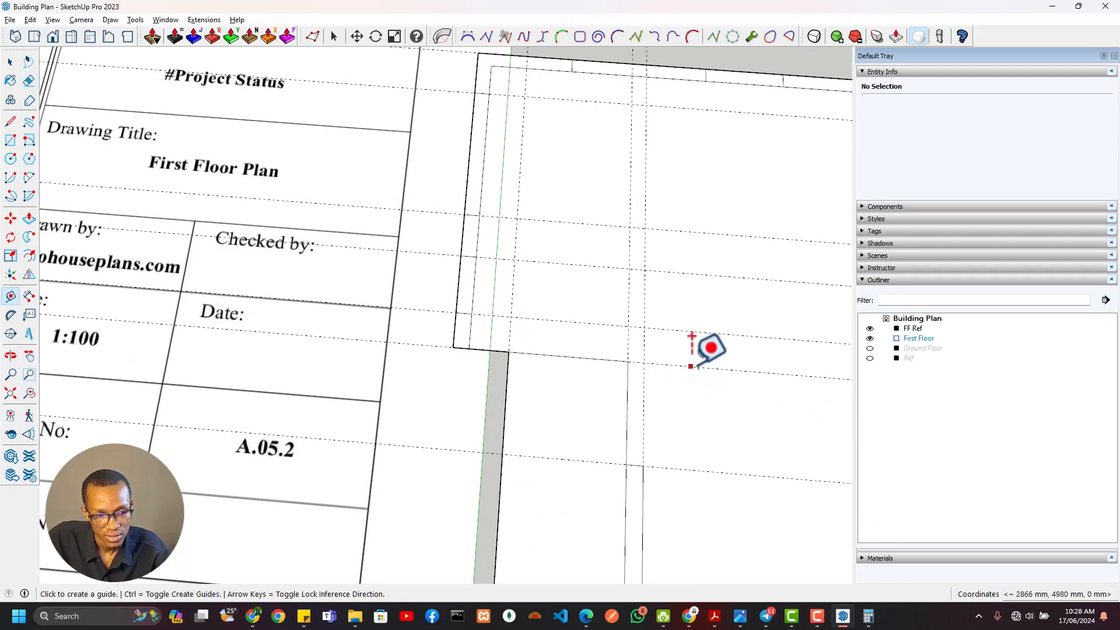
{"action": "left_click", "coordinate": [690, 366]}
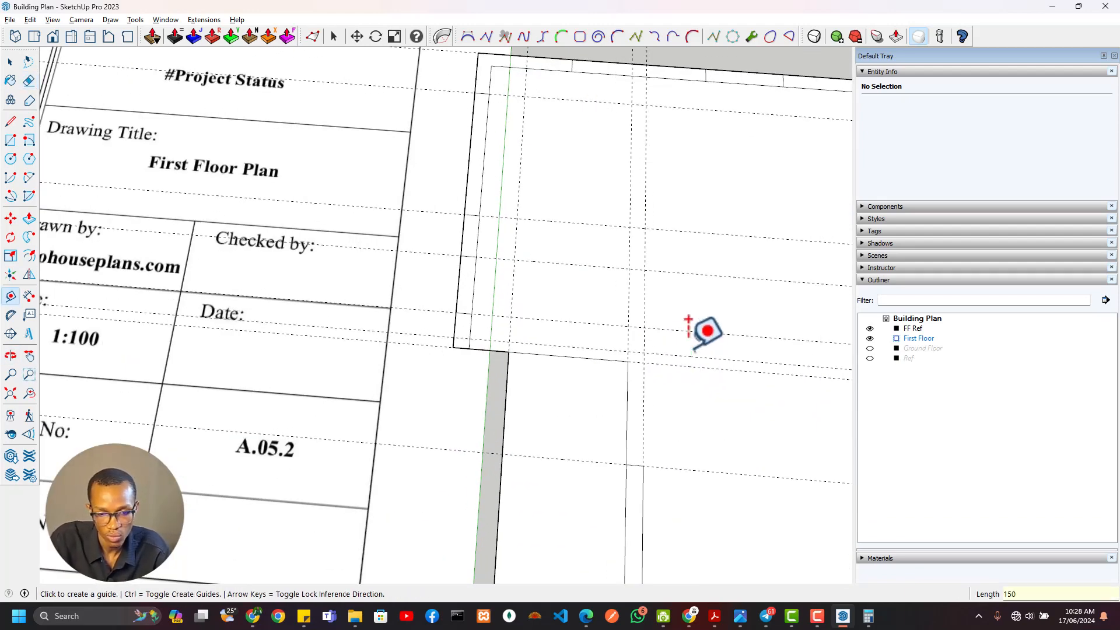
Draw both faces of the 150 mm cross wall: a 7340 mm north line between the inner walls and a south line from the balcony corner
{"action": "key", "text": "l"}
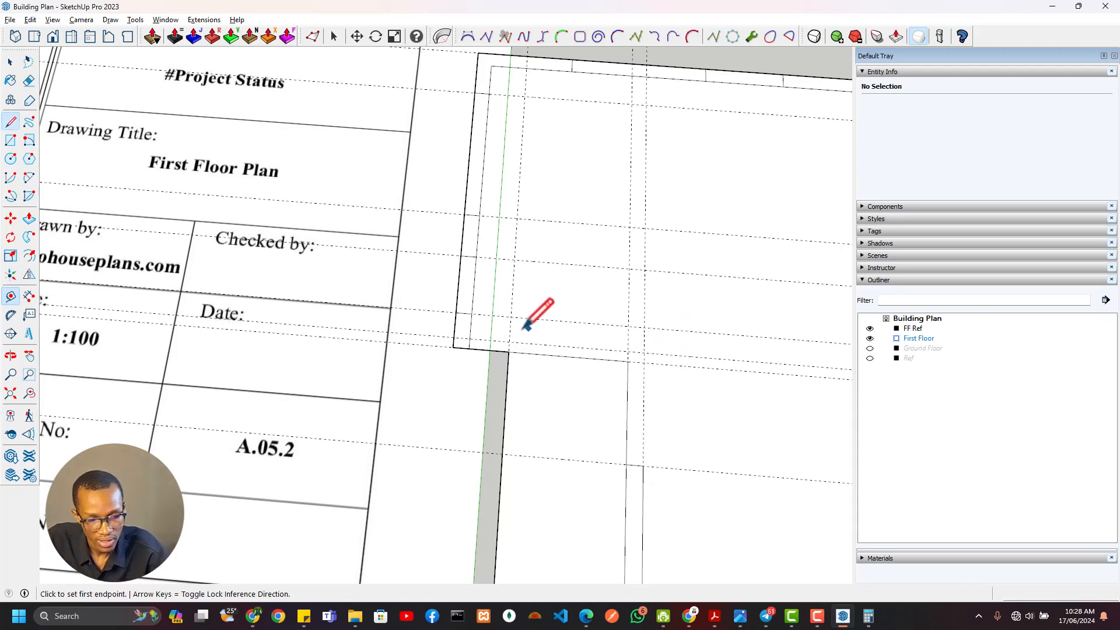
{"action": "left_click", "coordinate": [469, 339]}
{"action": "scroll", "coordinate": [455, 349], "scroll_direction": "down", "scroll_amount": 3}
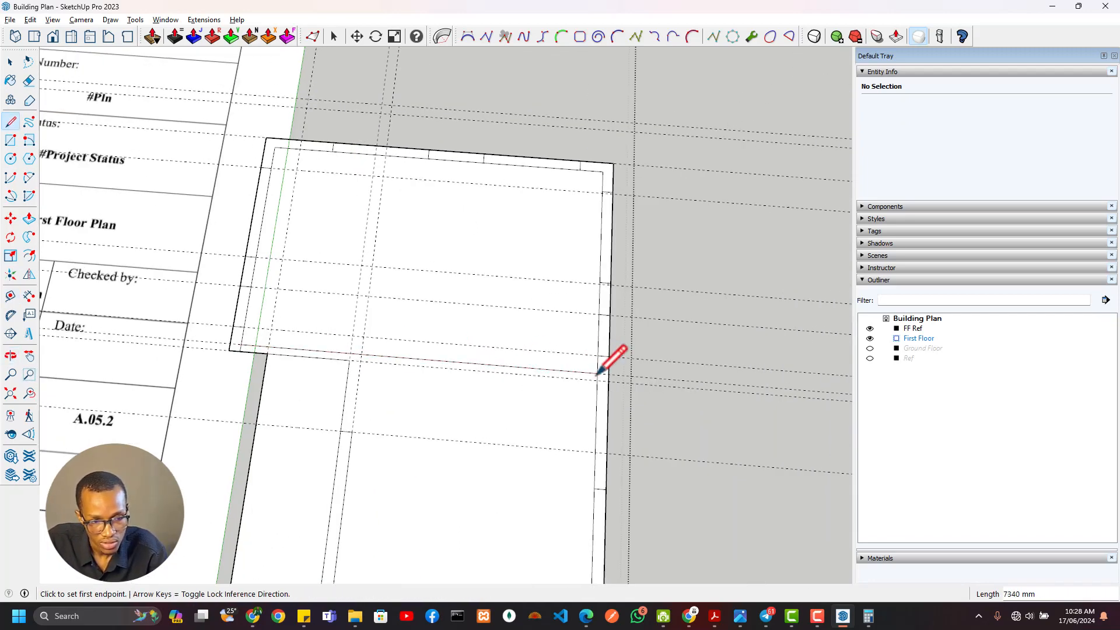
{"action": "scroll", "coordinate": [447, 425], "scroll_direction": "down", "scroll_amount": 2}
{"action": "mouse_move", "coordinate": [402, 407]}
{"action": "middle_mouse_down", "text": "shift"}
{"action": "mouse_move", "coordinate": [760, 470]}
{"action": "mouse_move", "coordinate": [486, 407]}
{"action": "middle_mouse_up", "text": "shift"}
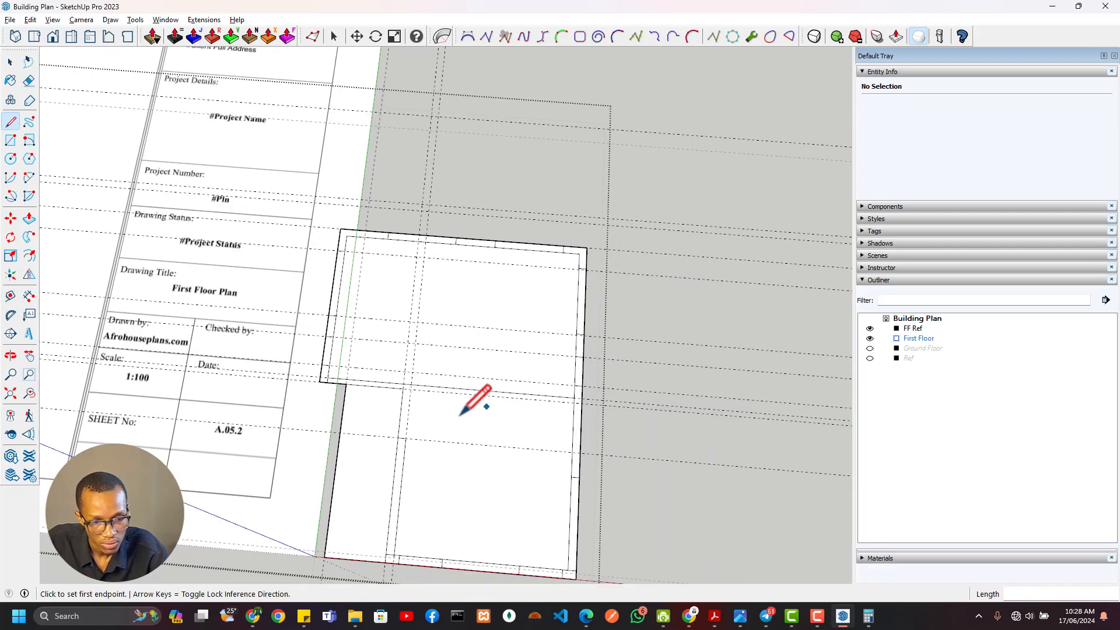
{"action": "scroll", "coordinate": [461, 415], "scroll_direction": "up", "scroll_amount": 3}
{"action": "left_click", "coordinate": [338, 369]}
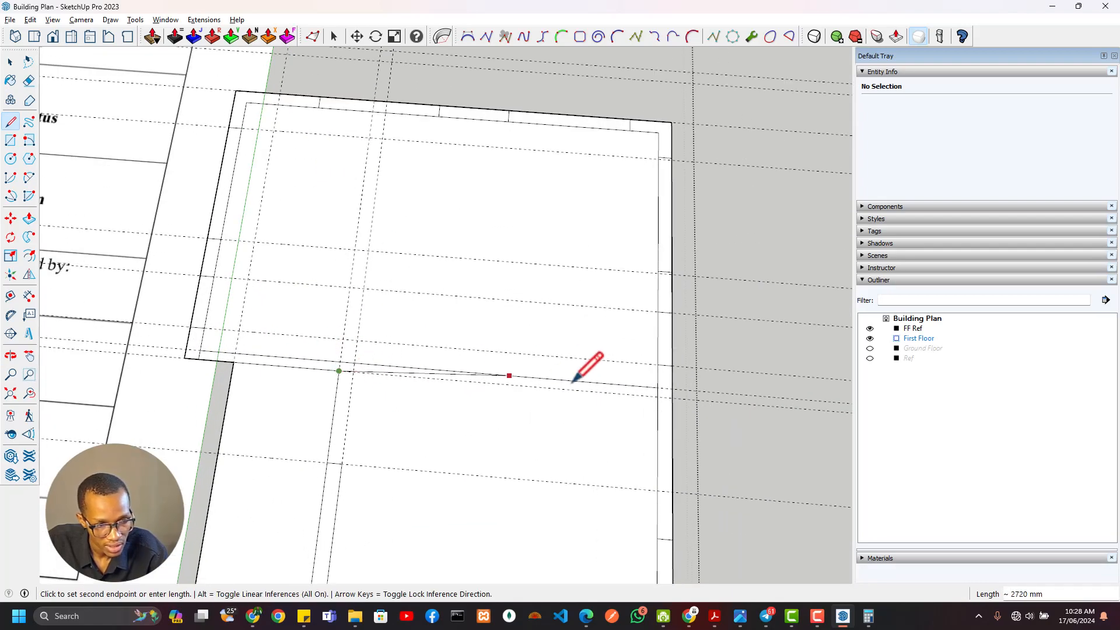
{"action": "left_click", "coordinate": [657, 397]}
Examine the WC partitions, the corridor walls and the door positions with their dimensions on the reference plan
{"action": "scroll", "coordinate": [508, 424], "scroll_direction": "down", "scroll_amount": 2}
{"action": "middle_click_drag", "start_coordinate": [339, 392], "coordinate": [652, 421], "text": "shift"}
{"action": "middle_click_drag", "start_coordinate": [413, 265], "coordinate": [813, 563], "text": "shift"}
{"action": "middle_click_drag", "start_coordinate": [333, 338], "coordinate": [426, 341], "text": "shift"}
{"action": "scroll", "coordinate": [344, 281], "scroll_direction": "up", "scroll_amount": 5}
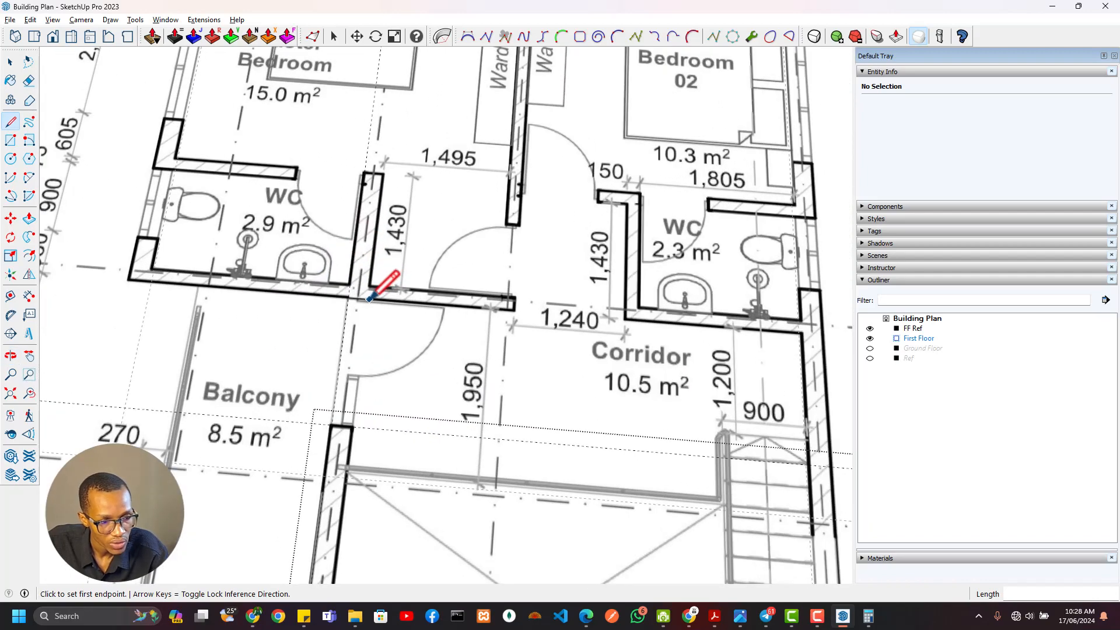
{"action": "scroll", "coordinate": [369, 299], "scroll_direction": "down", "scroll_amount": 3}
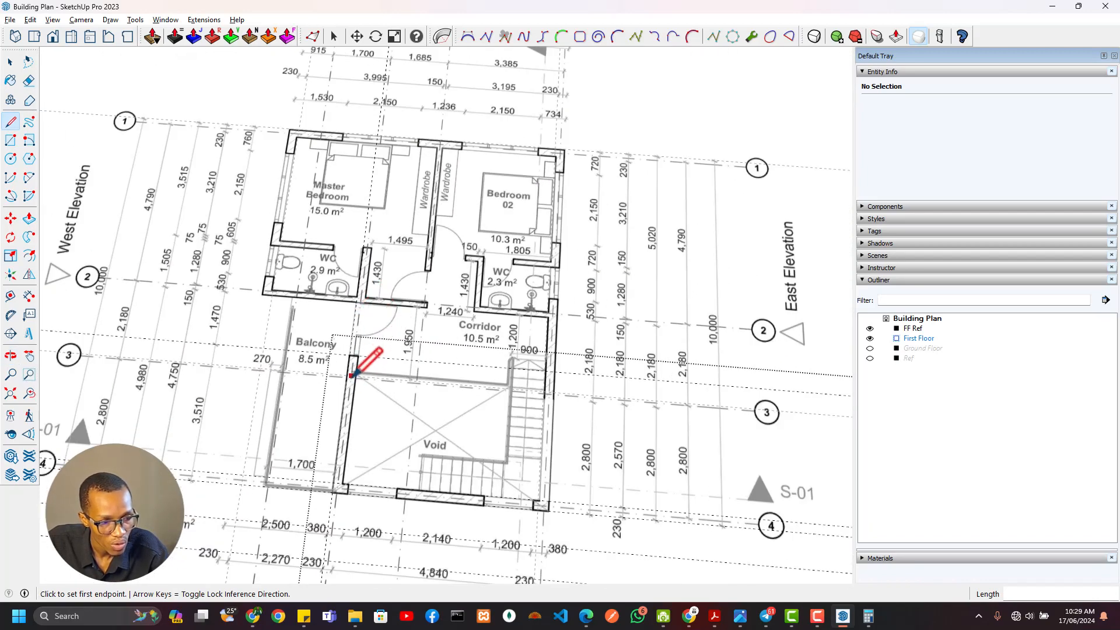
{"action": "scroll", "coordinate": [352, 374], "scroll_direction": "up", "scroll_amount": 3}
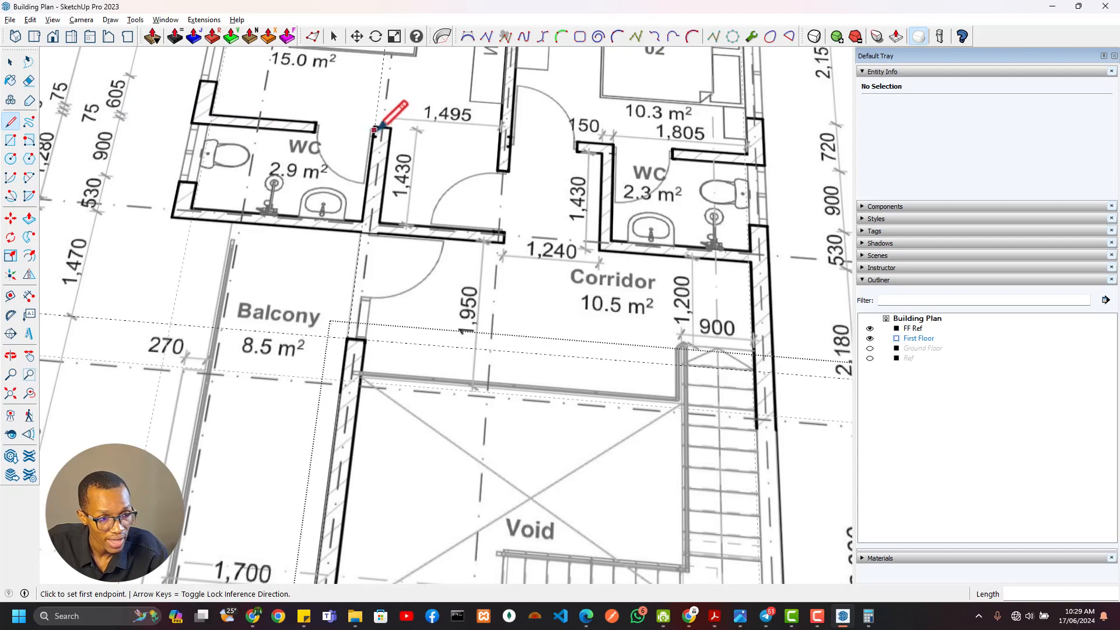
{"action": "scroll", "coordinate": [394, 133], "scroll_direction": "down", "scroll_amount": 1}
{"action": "scroll", "coordinate": [502, 310], "scroll_direction": "down", "scroll_amount": 8}
{"action": "middle_click_drag", "start_coordinate": [727, 420], "coordinate": [490, 375], "text": "shift"}
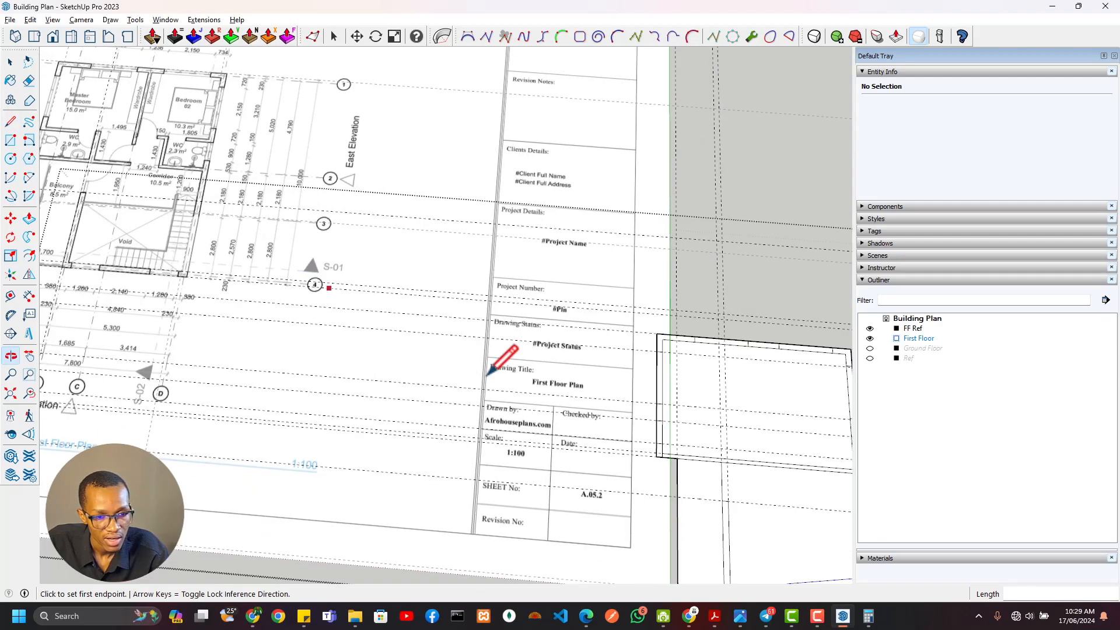
Draw a 1960 x 230 mm rectangular wall running north from the cross wall, in line with the balcony's inner wall
{"action": "middle_click_drag", "start_coordinate": [706, 463], "coordinate": [338, 386], "text": "shift"}
{"action": "scroll", "coordinate": [463, 401], "scroll_direction": "up", "scroll_amount": 4}
{"action": "middle_click_drag", "start_coordinate": [452, 402], "coordinate": [456, 351], "text": "shift"}
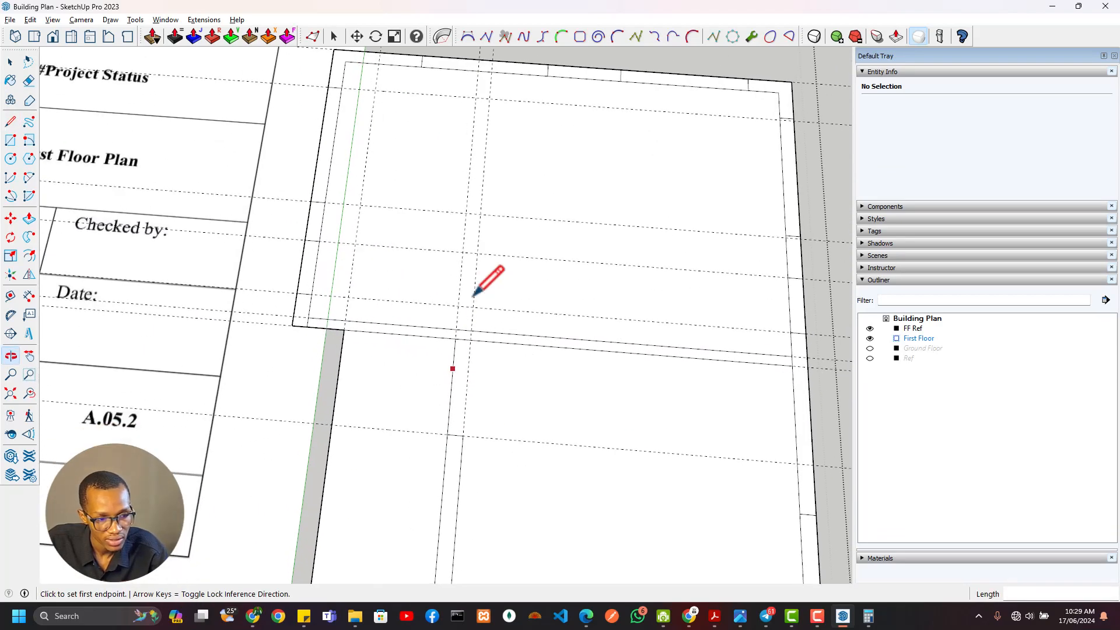
{"action": "key", "text": "r"}
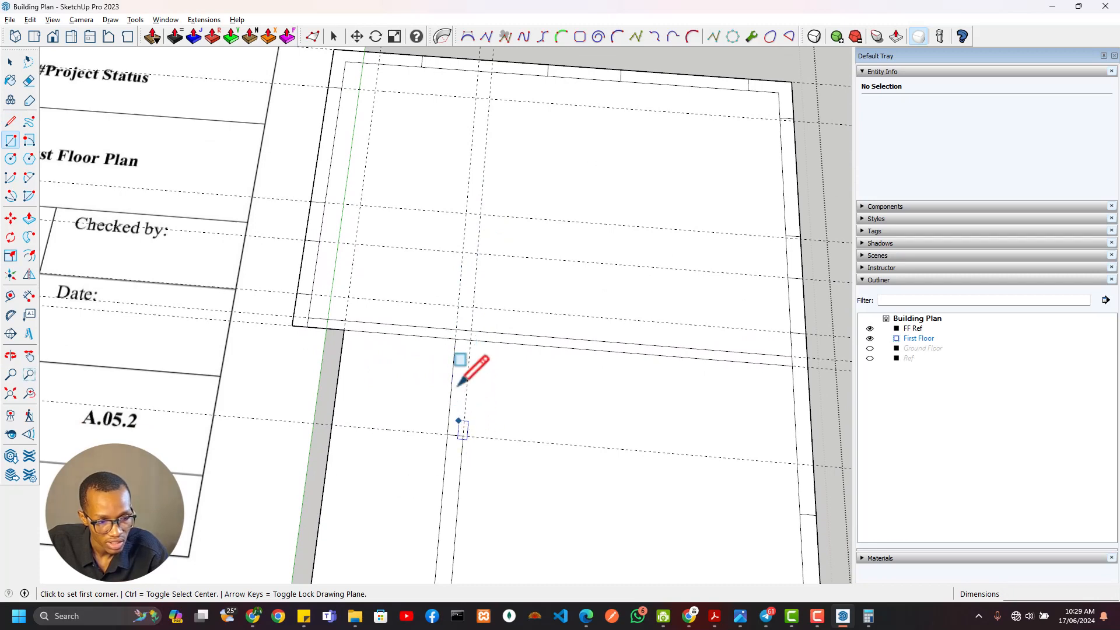
{"action": "left_click", "coordinate": [454, 336]}
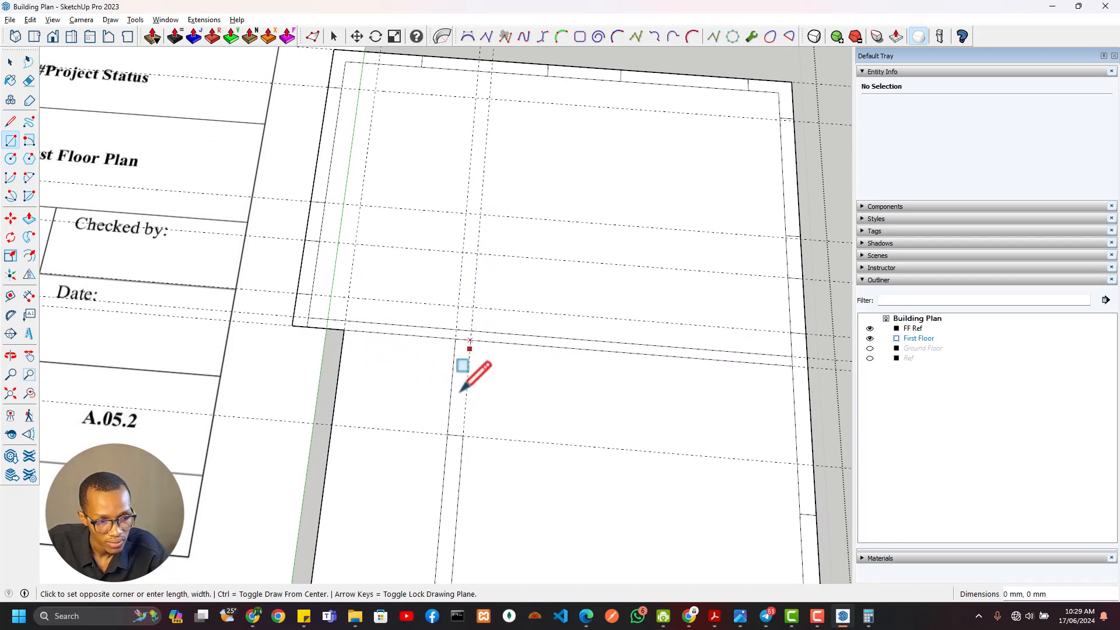
{"action": "left_click", "coordinate": [447, 434]}
{"action": "middle_click_drag", "start_coordinate": [465, 320], "coordinate": [458, 411], "text": "shift"}
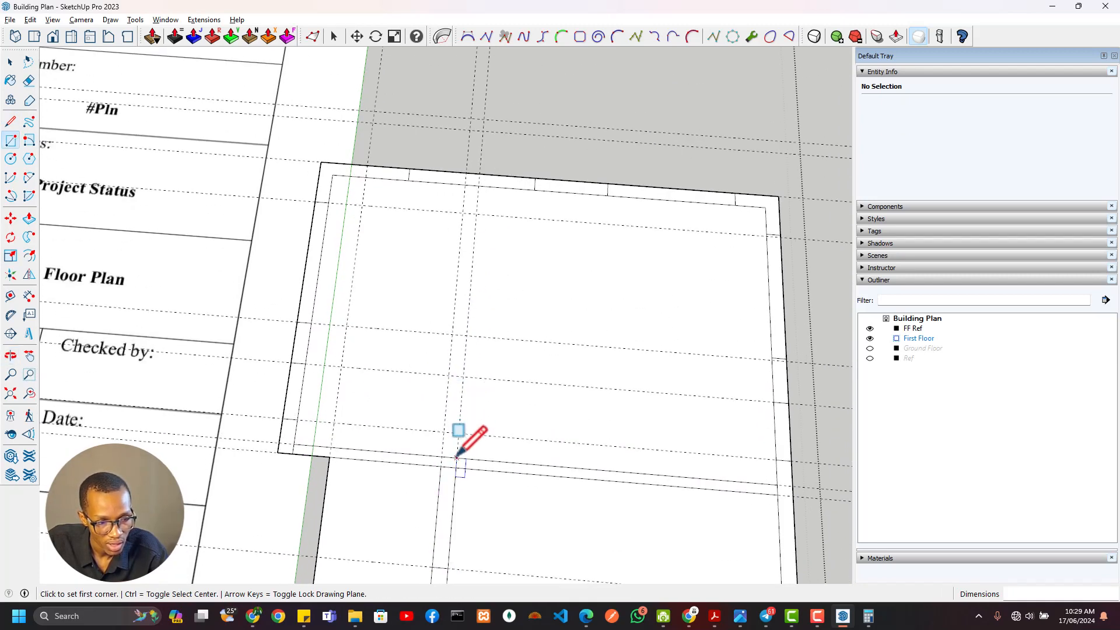
{"action": "left_click", "coordinate": [452, 335]}
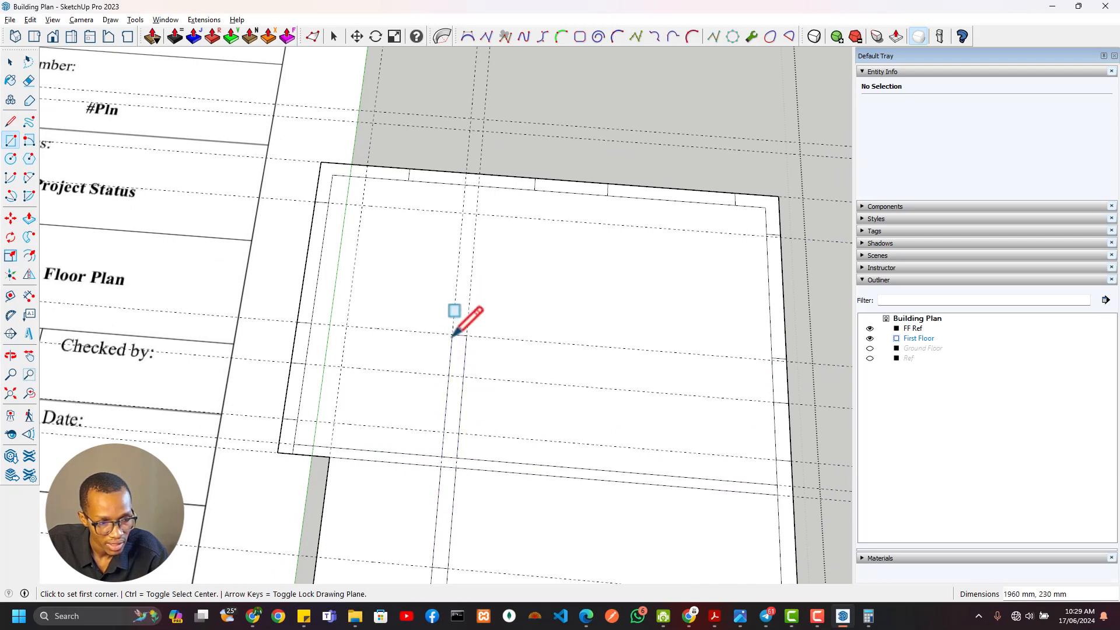
Place an east-west guide 150 mm north of the new wall's end
{"action": "middle_click_drag", "start_coordinate": [390, 398], "coordinate": [472, 346], "text": "shift"}
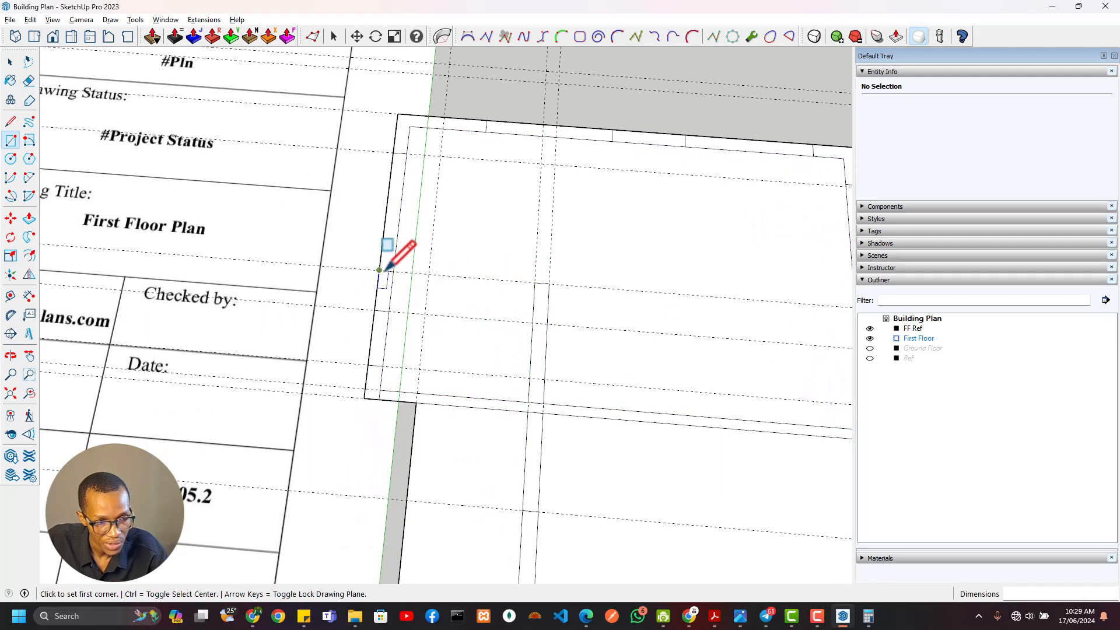
{"action": "key", "text": "t"}
{"action": "key", "text": "Escape"}
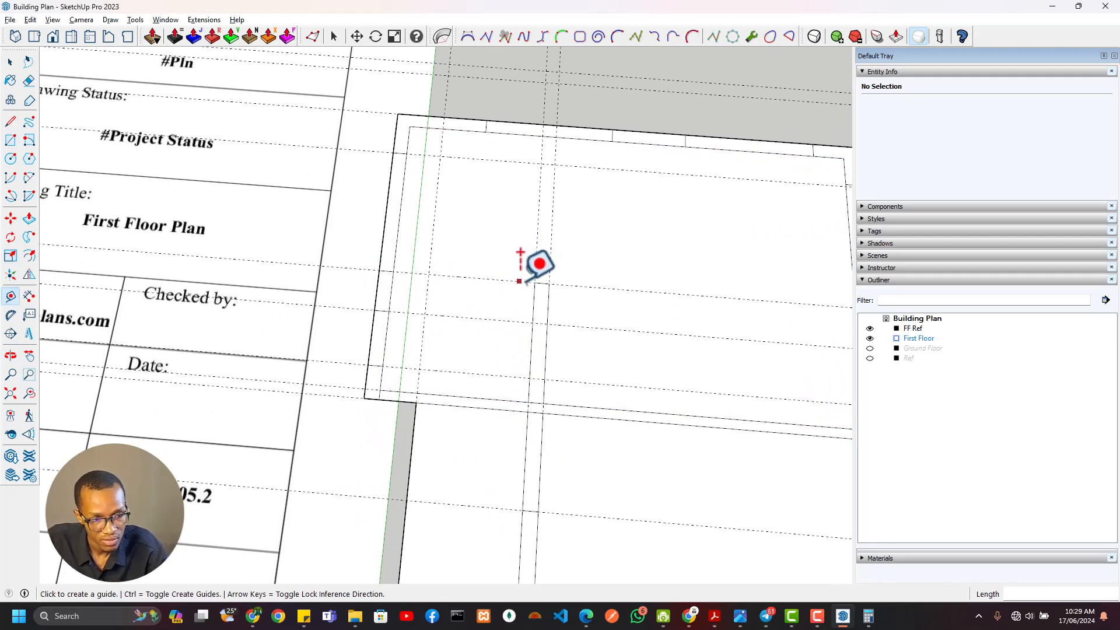
{"action": "left_click", "coordinate": [519, 281]}
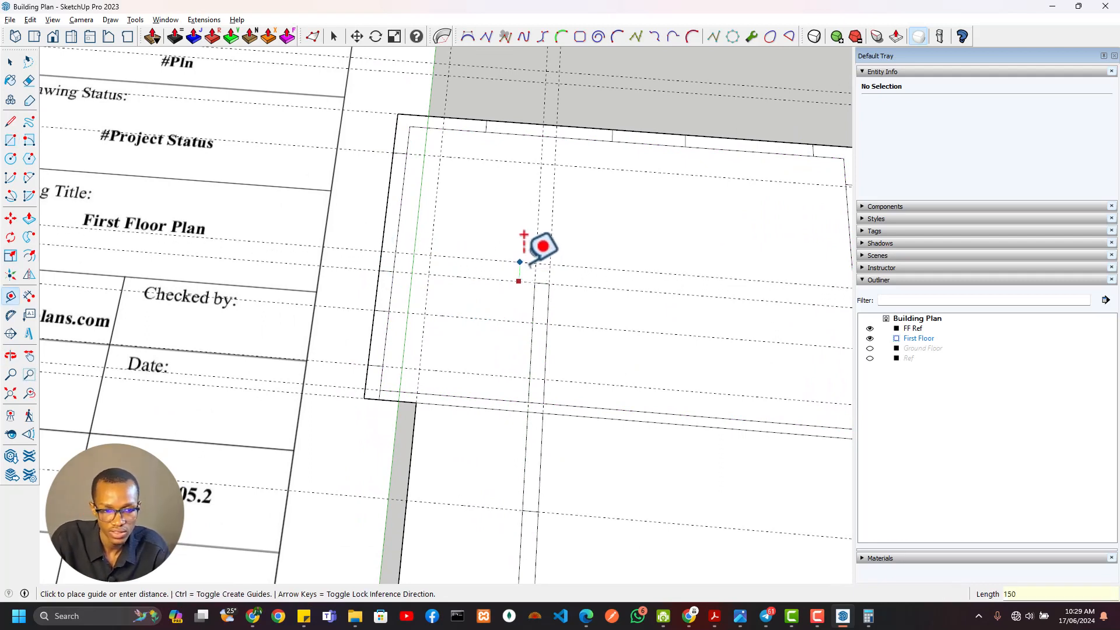
Extend the wall end to the new guide with a rectangle and erase the dividing edge
{"action": "scroll", "coordinate": [571, 254], "scroll_direction": "up", "scroll_amount": 3}
{"action": "key", "text": "r"}
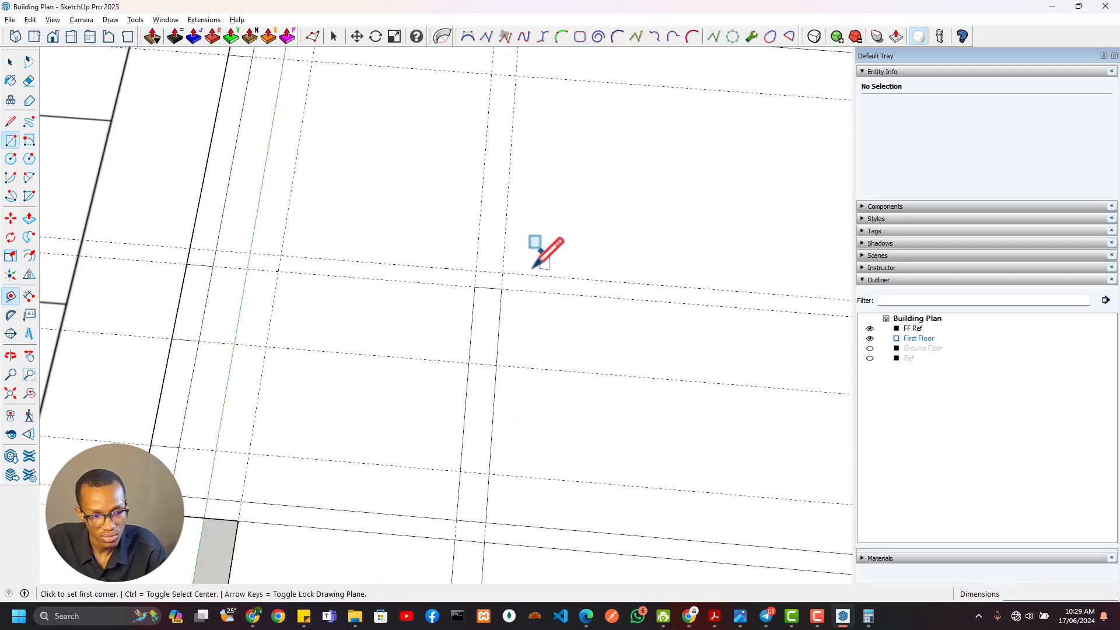
{"action": "left_click", "coordinate": [501, 272]}
{"action": "key", "text": "e"}
{"action": "scroll", "coordinate": [499, 350], "scroll_direction": "down", "scroll_amount": 5}
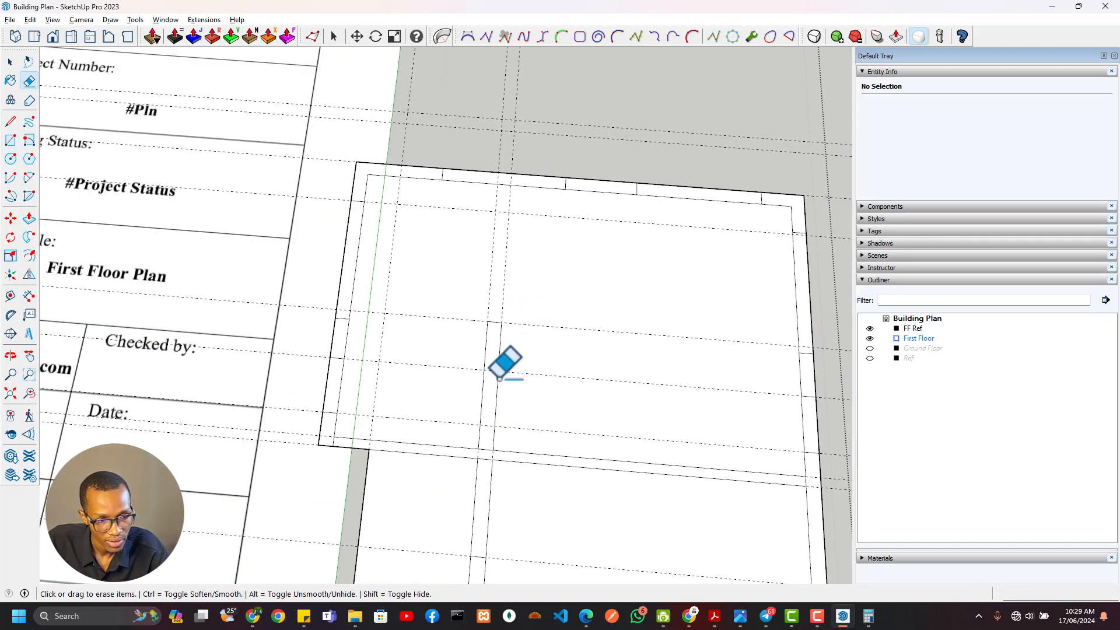
{"action": "middle_click_drag", "start_coordinate": [479, 403], "coordinate": [548, 315], "text": "shift"}
Examine the master bedroom's WC walls, door position and window dimensions on the reference plan and compare them with the drawn walls
{"action": "scroll", "coordinate": [482, 350], "scroll_direction": "down", "scroll_amount": 4}
{"action": "middle_click_drag", "start_coordinate": [609, 421], "coordinate": [742, 420], "text": "shift"}
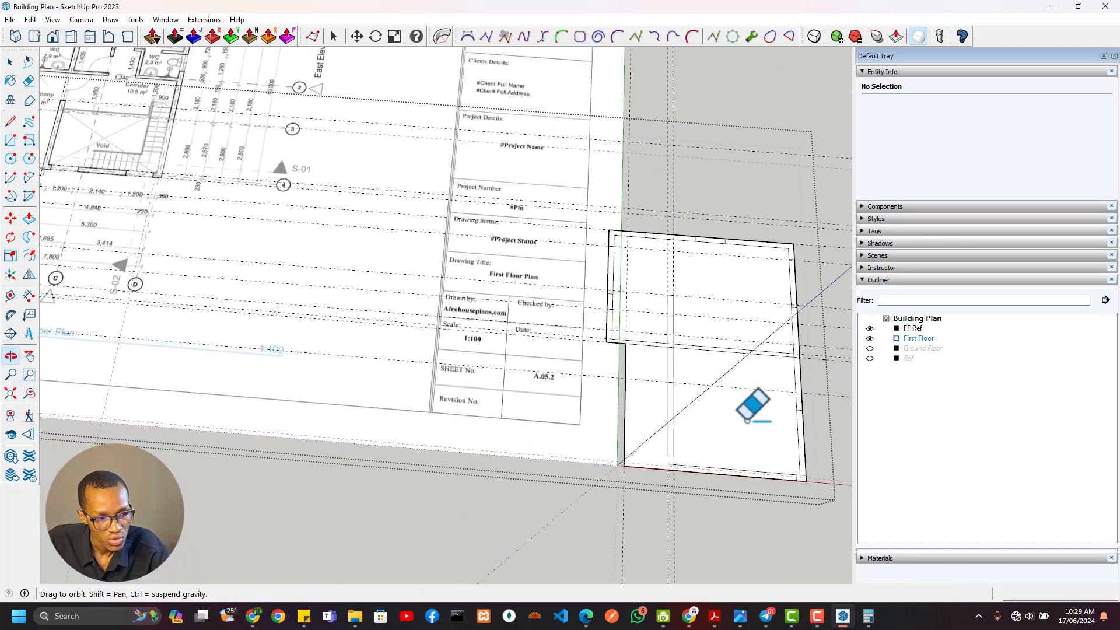
{"action": "middle_click_drag", "start_coordinate": [554, 358], "coordinate": [772, 466], "text": "shift"}
{"action": "scroll", "coordinate": [408, 239], "scroll_direction": "up", "scroll_amount": 5}
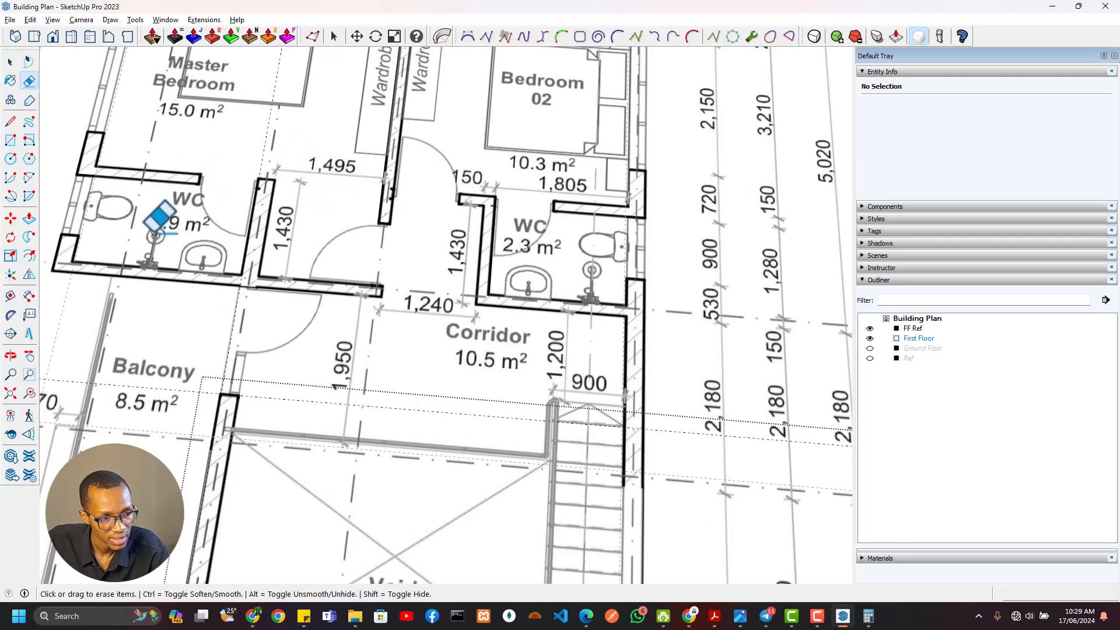
{"action": "scroll", "coordinate": [158, 219], "scroll_direction": "down", "scroll_amount": 2}
{"action": "scroll", "coordinate": [162, 235], "scroll_direction": "down", "scroll_amount": 2}
{"action": "scroll", "coordinate": [297, 289], "scroll_direction": "down", "scroll_amount": 1}
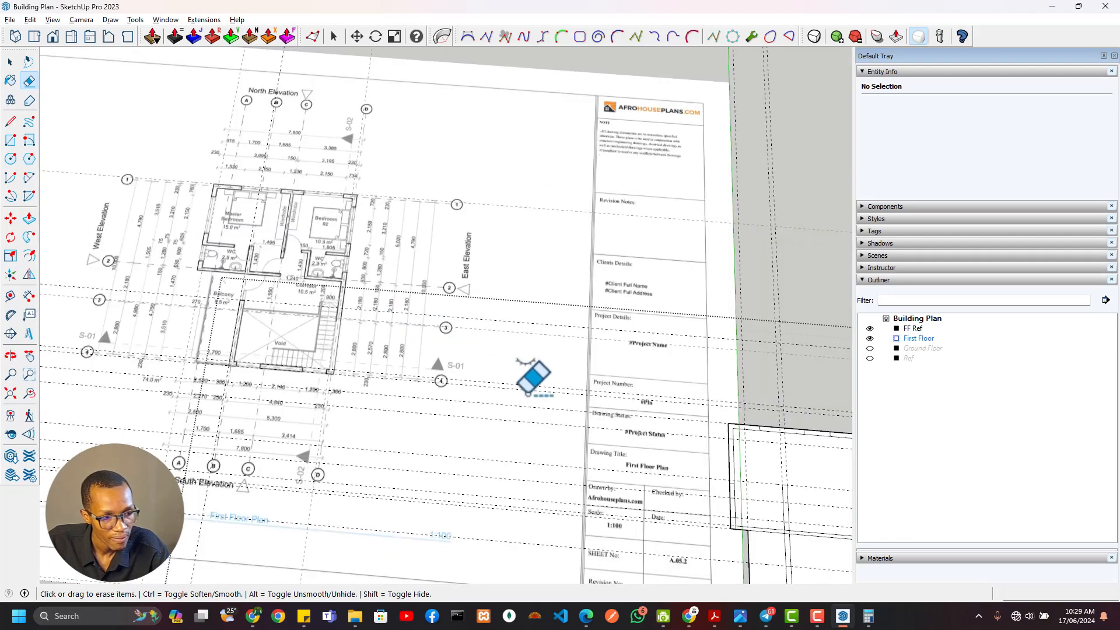
{"action": "middle_click_drag", "start_coordinate": [531, 394], "coordinate": [126, 265], "text": "shift"}
{"action": "middle_click_drag", "start_coordinate": [411, 374], "coordinate": [559, 382]}
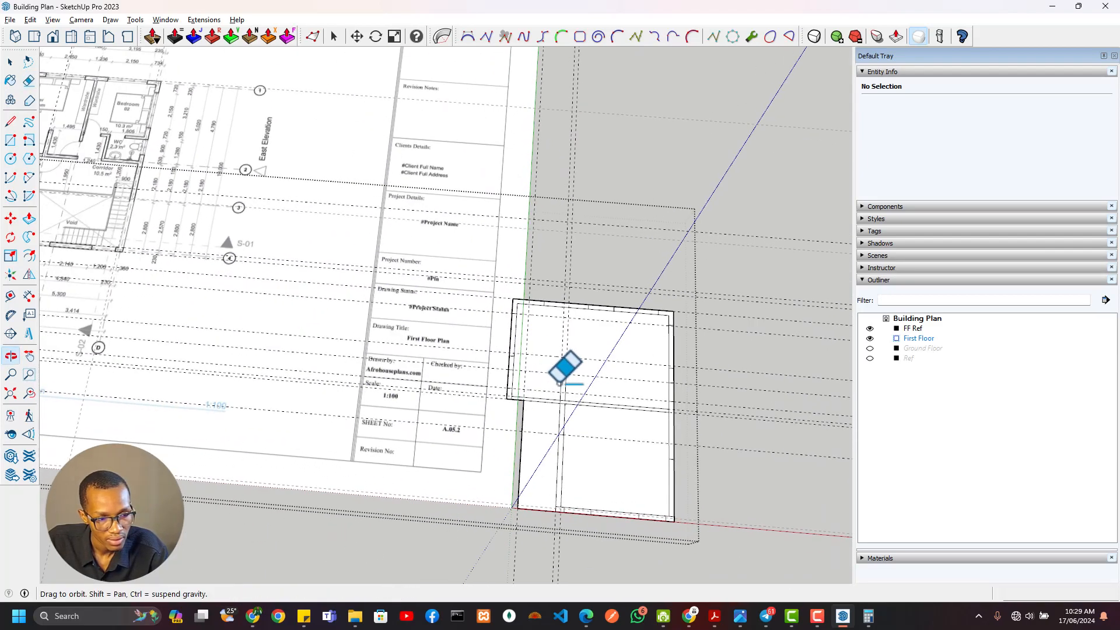
{"action": "scroll", "coordinate": [527, 386], "scroll_direction": "up", "scroll_amount": 4}
{"action": "scroll", "coordinate": [504, 368], "scroll_direction": "down", "scroll_amount": 3}
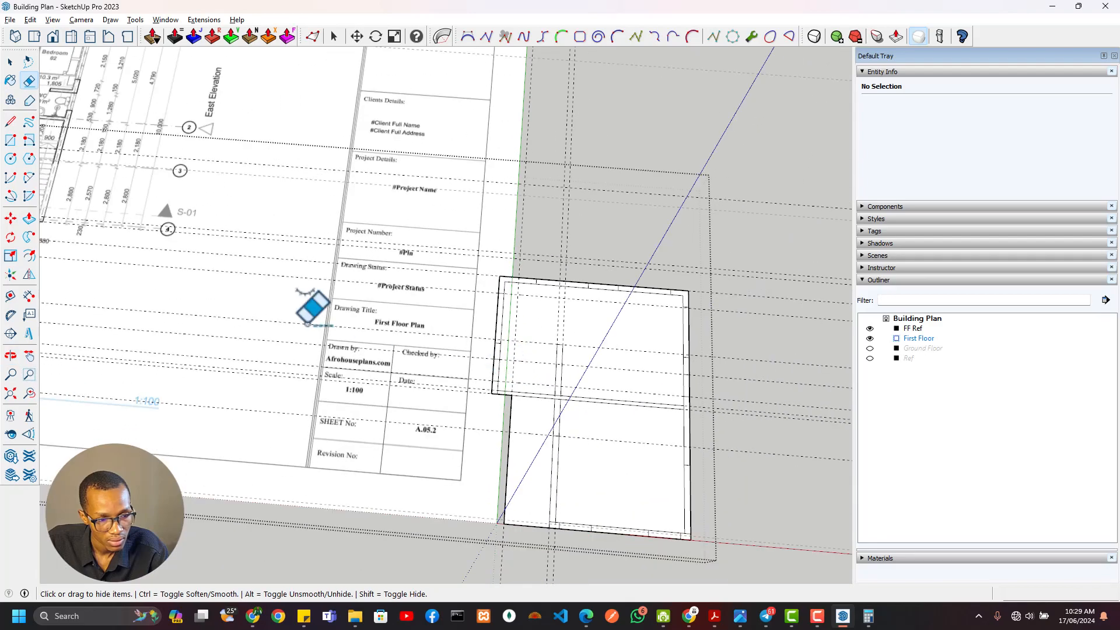
{"action": "middle_click_drag", "start_coordinate": [306, 324], "coordinate": [439, 333], "text": "shift"}
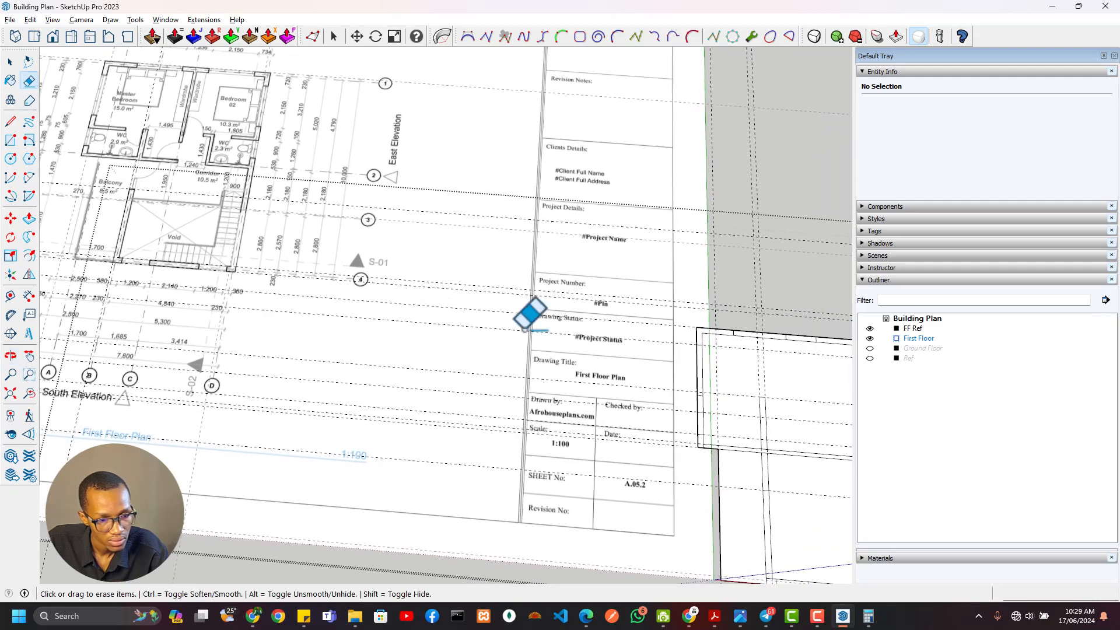
{"action": "middle_click_drag", "start_coordinate": [323, 236], "coordinate": [546, 397], "text": "shift"}
{"action": "scroll", "coordinate": [357, 290], "scroll_direction": "up", "scroll_amount": 5}
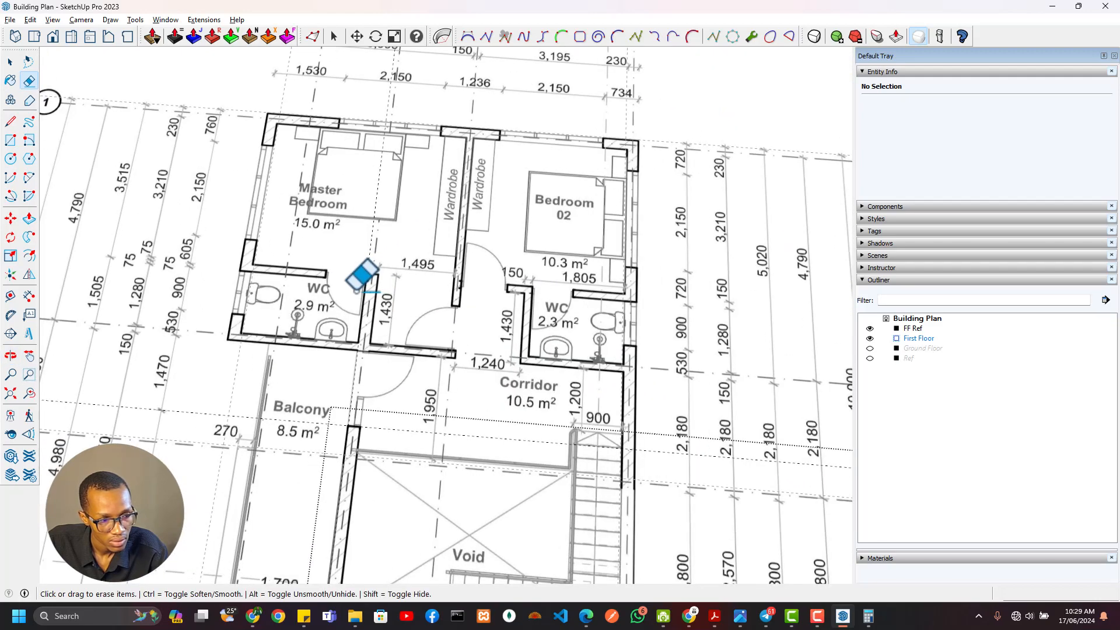
{"action": "scroll", "coordinate": [357, 291], "scroll_direction": "down", "scroll_amount": 8}
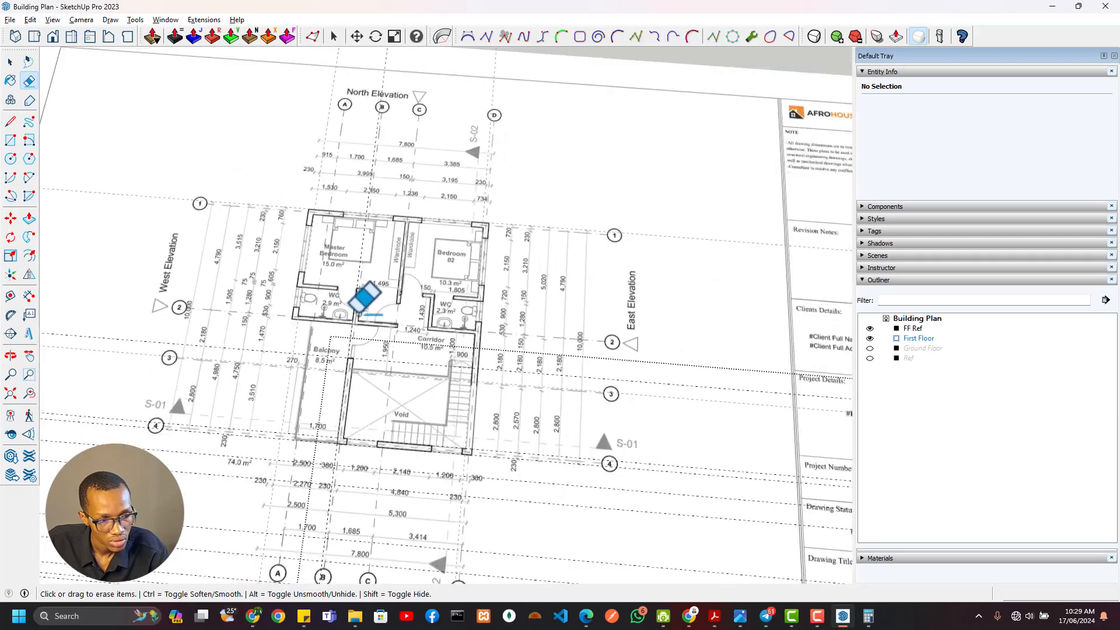
{"action": "scroll", "coordinate": [582, 319], "scroll_direction": "up", "scroll_amount": 8}
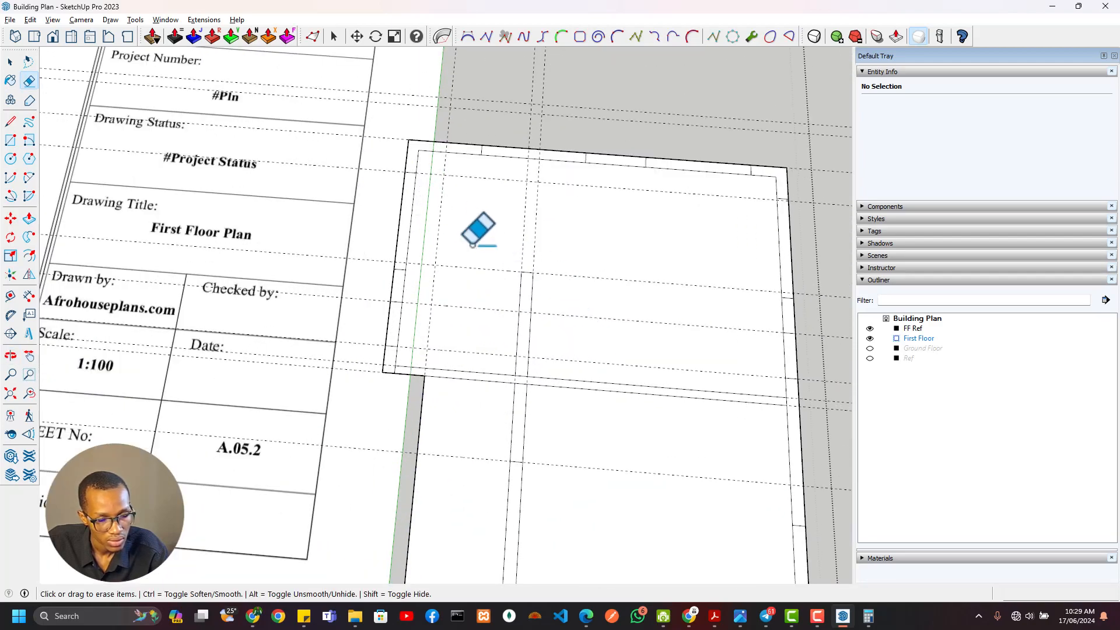
Delete all guides, and place an east-west guide through the north jamb of the WC window in the west wall
{"action": "left_click", "coordinate": [30, 20]}
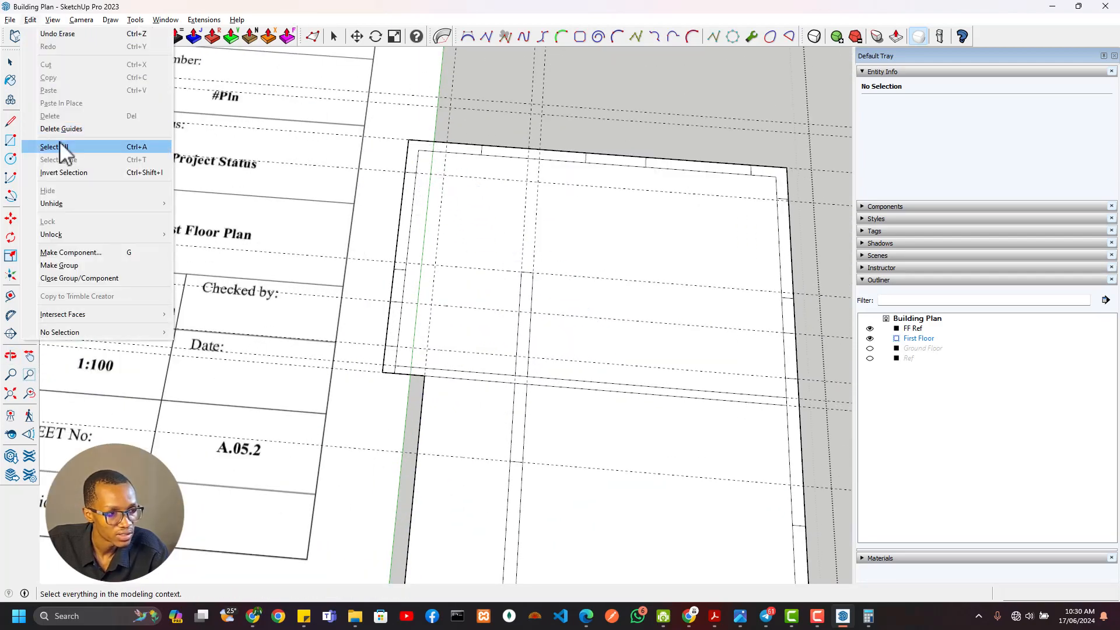
{"action": "left_click", "coordinate": [60, 129]}
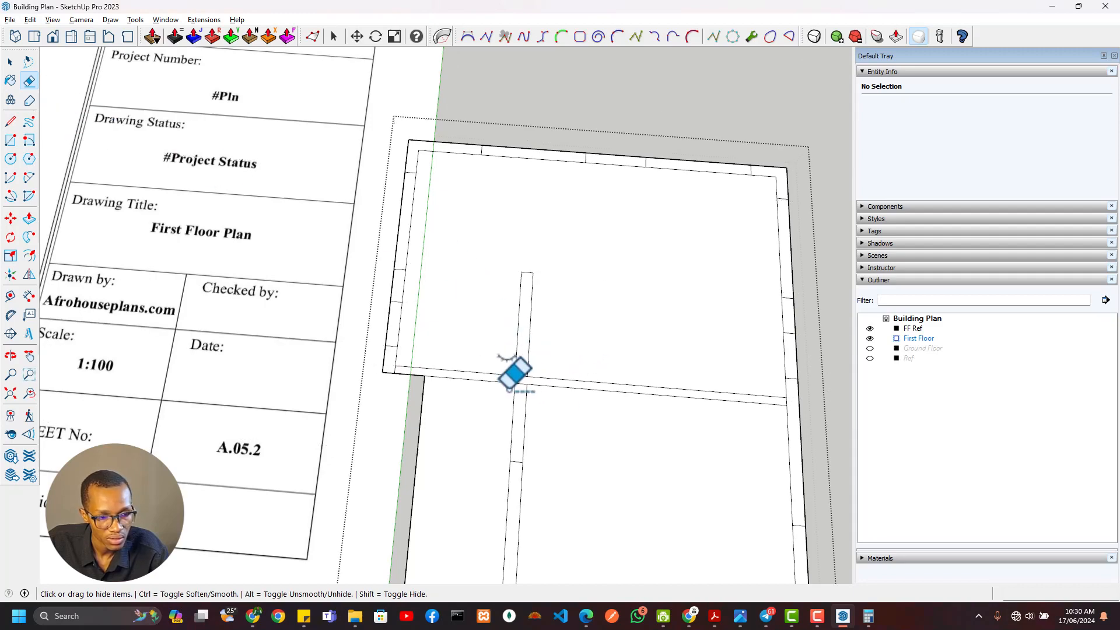
{"action": "middle_click_drag", "start_coordinate": [514, 376], "coordinate": [557, 387]}
{"action": "middle_click_drag", "start_coordinate": [545, 327], "coordinate": [205, 373]}
{"action": "scroll", "coordinate": [439, 376], "scroll_direction": "up", "scroll_amount": 3}
{"action": "middle_click_drag", "start_coordinate": [502, 375], "coordinate": [446, 280]}
{"action": "key", "text": "t"}
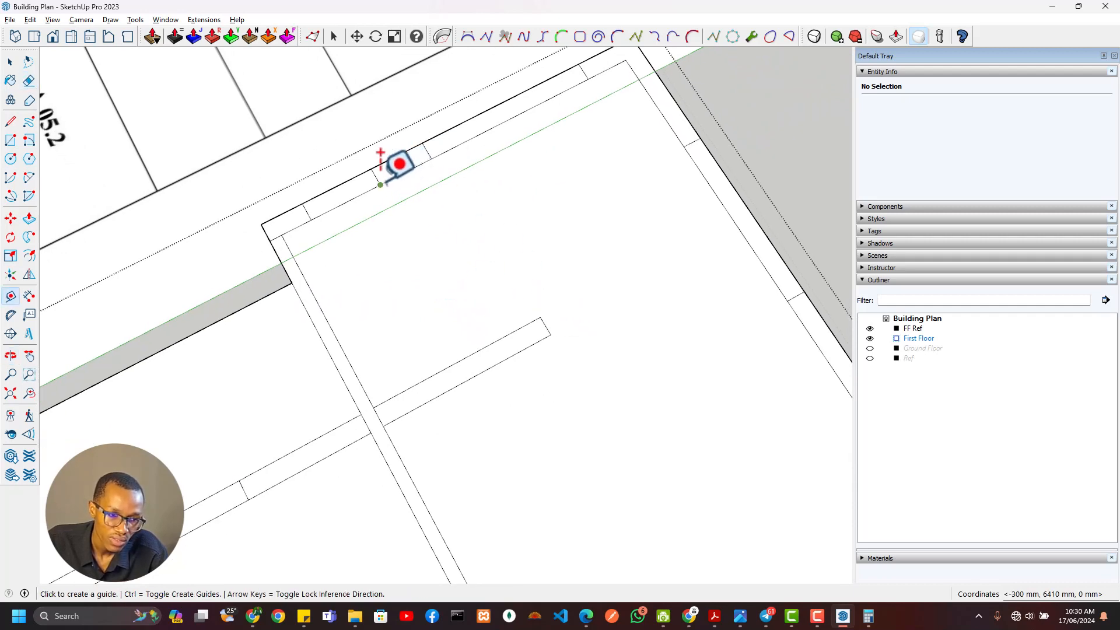
{"action": "left_click", "coordinate": [378, 149]}
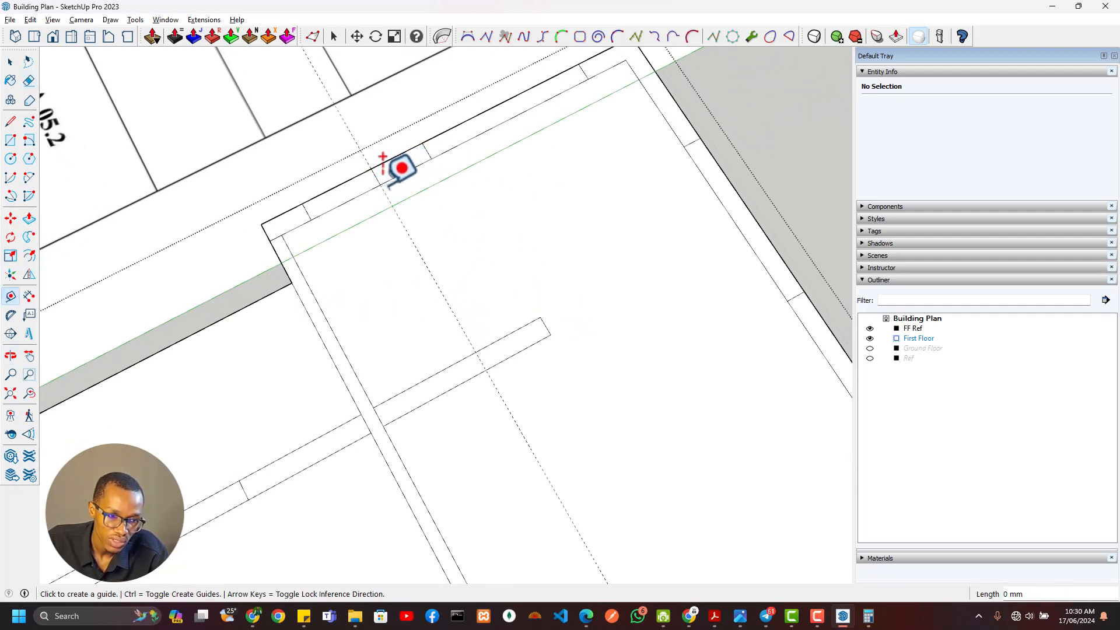
Place a parallel guide 150 mm north of the WC window jamb guide
{"action": "middle_click_drag", "start_coordinate": [415, 244], "coordinate": [473, 207]}
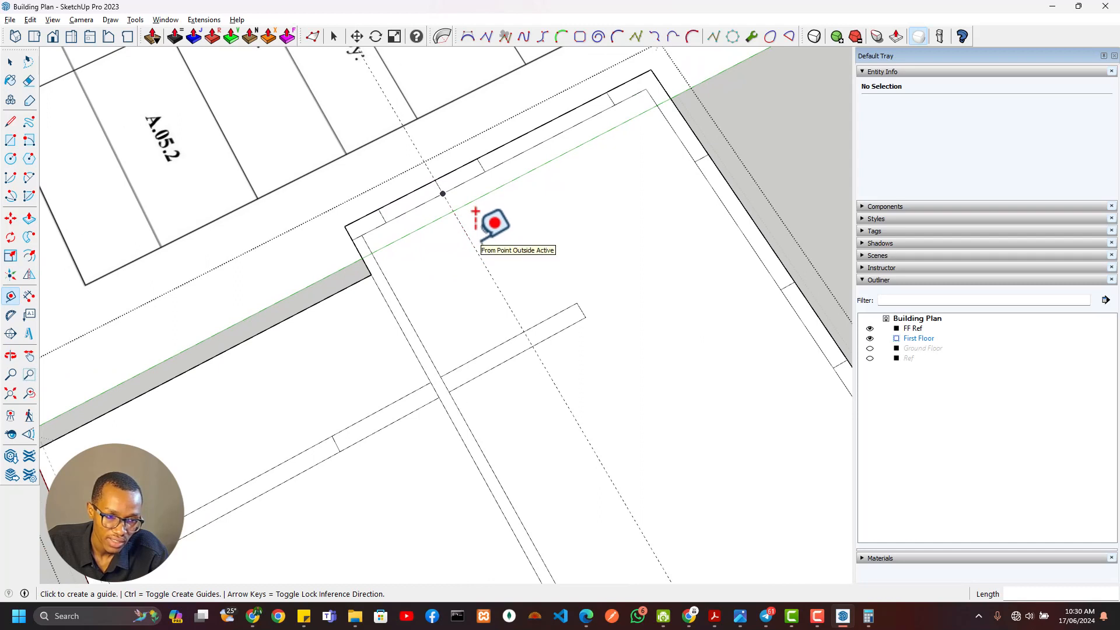
{"action": "left_click", "coordinate": [480, 241]}
{"action": "key", "text": "Escape"}
{"action": "left_click", "coordinate": [477, 251]}
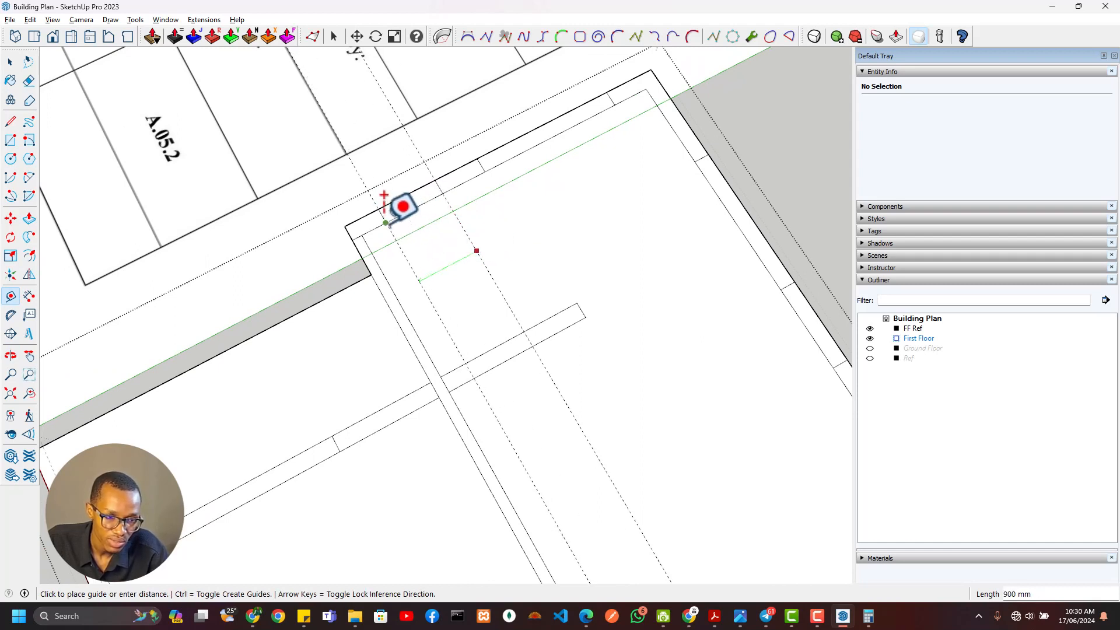
{"action": "key", "text": "Escape"}
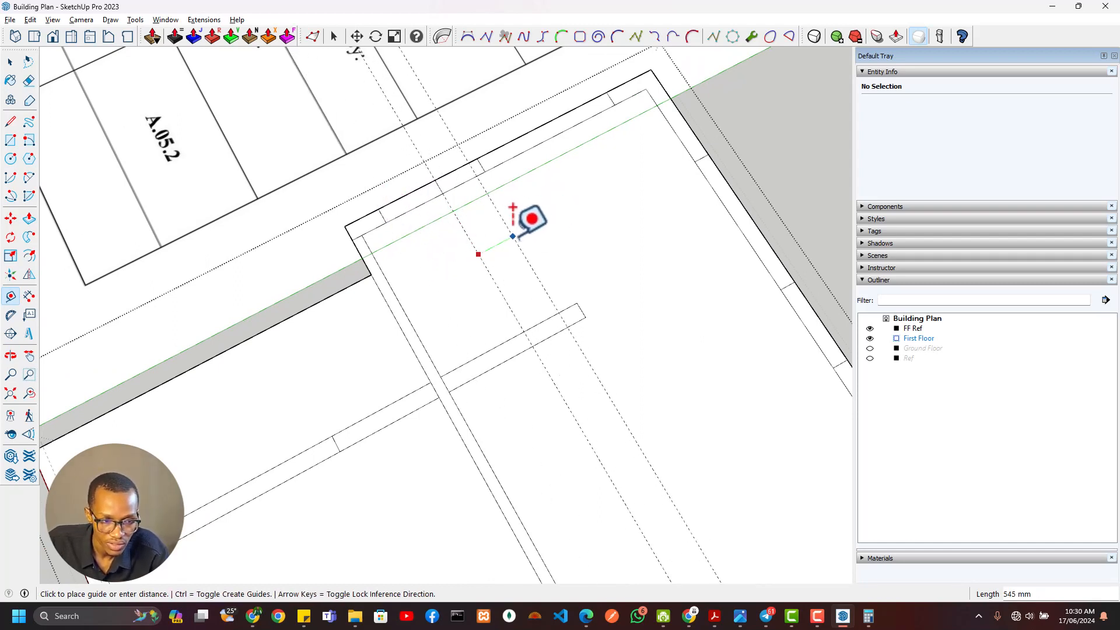
Trim the 230 mm WC wall at the north guide with a line across it, erasing the excess end and that guide
{"action": "key", "text": "l"}
{"action": "left_click", "coordinate": [533, 326]}
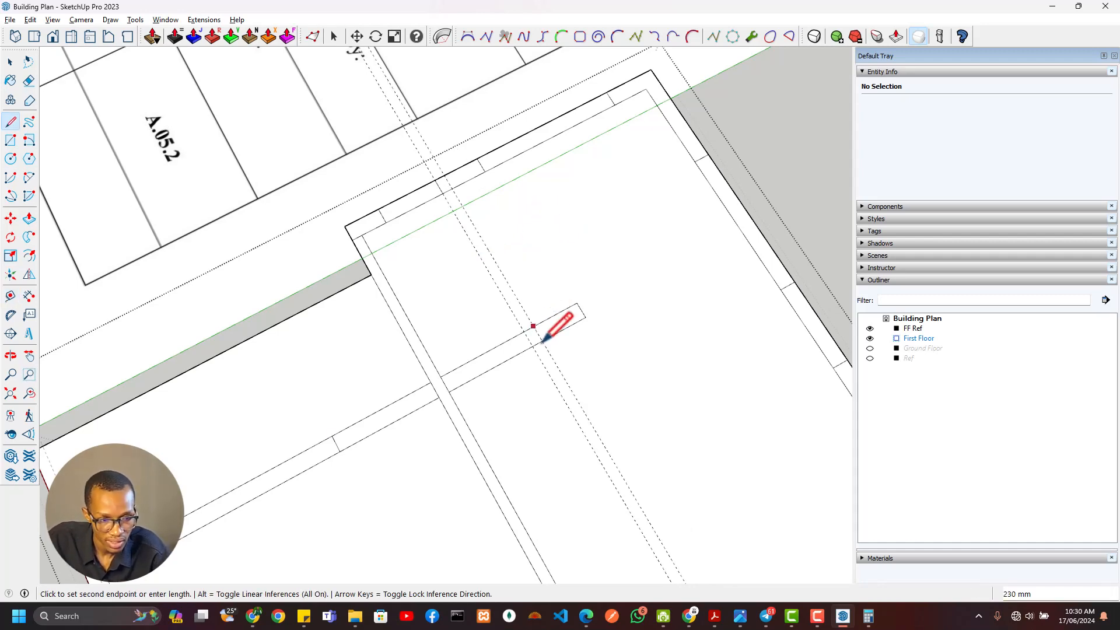
{"action": "key", "text": "e"}
{"action": "scroll", "coordinate": [549, 335], "scroll_direction": "up", "scroll_amount": 2}
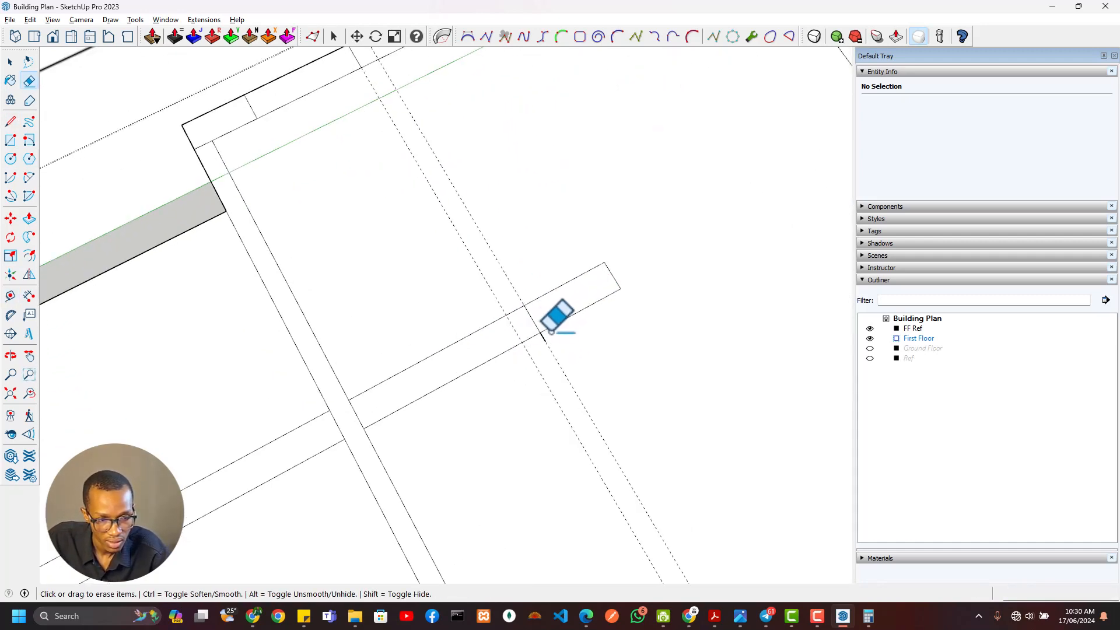
{"action": "mouse_move", "coordinate": [557, 270]}
{"action": "left_mouse_down"}
{"action": "mouse_move", "coordinate": [620, 265]}
{"action": "mouse_move", "coordinate": [603, 290]}
{"action": "left_mouse_up"}
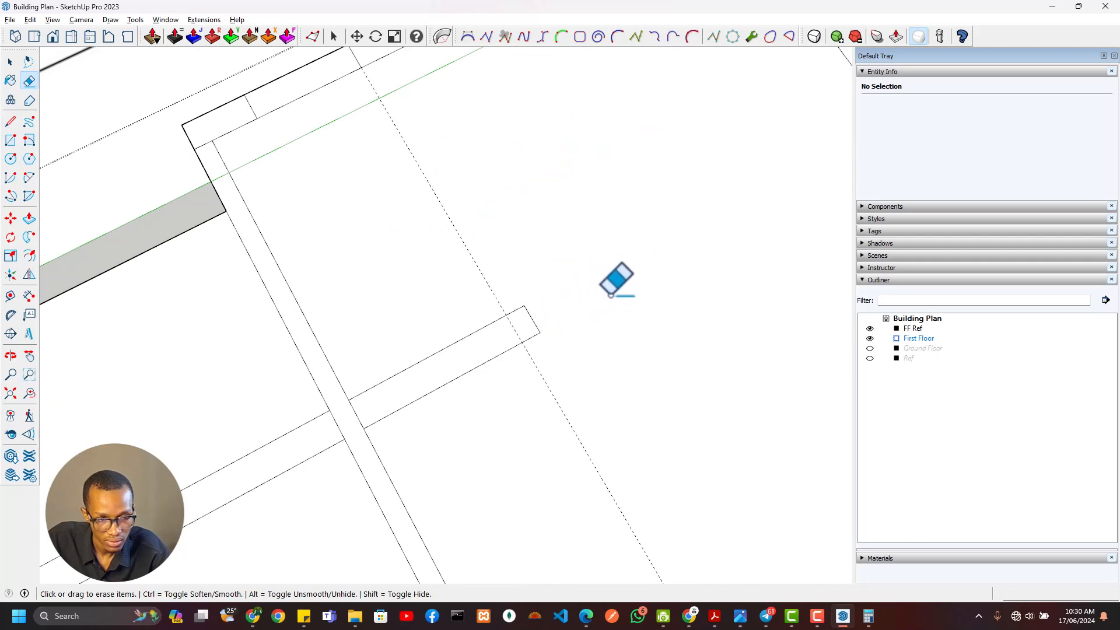
Draw the WC's north wall as a rectangle from the trimmed wall end to the west wall and erase the leftover junction edge
{"action": "scroll", "coordinate": [513, 305], "scroll_direction": "down", "scroll_amount": 3}
{"action": "scroll", "coordinate": [565, 304], "scroll_direction": "down", "scroll_amount": 3}
{"action": "scroll", "coordinate": [593, 266], "scroll_direction": "up", "scroll_amount": 5}
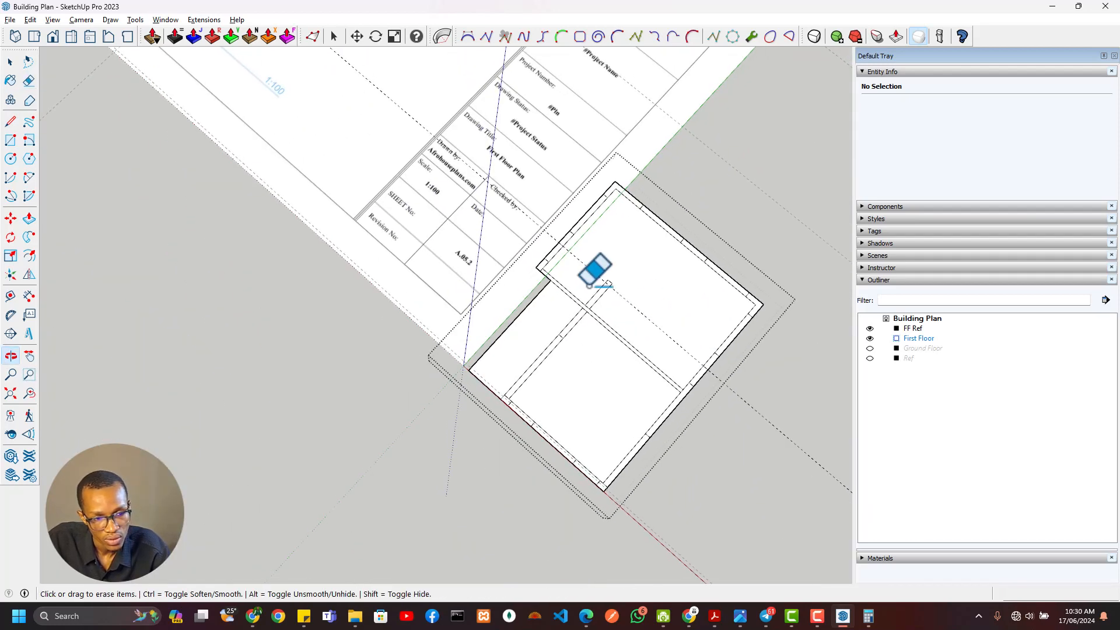
{"action": "scroll", "coordinate": [599, 266], "scroll_direction": "up", "scroll_amount": 2}
{"action": "key", "text": "r"}
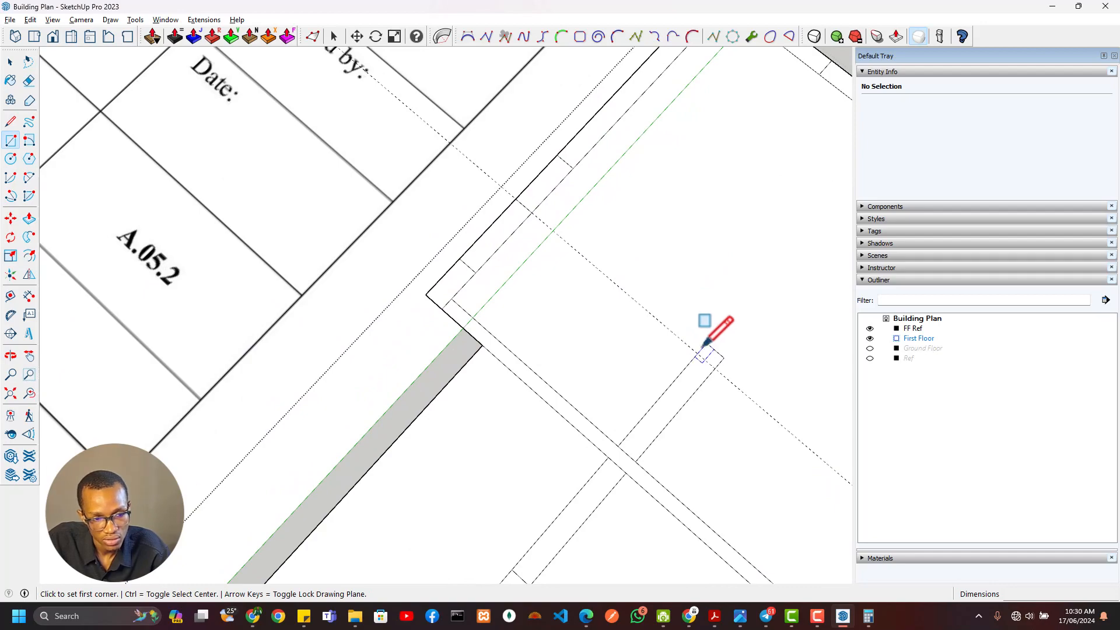
{"action": "left_click", "coordinate": [702, 349]}
{"action": "key", "text": "e"}
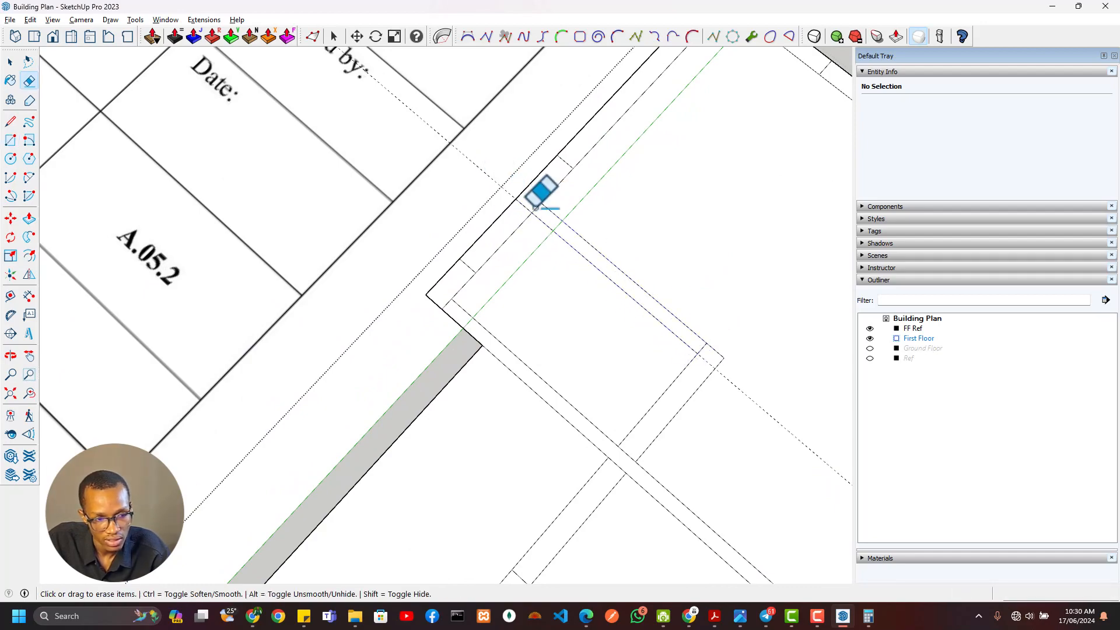
{"action": "middle_click_drag", "start_coordinate": [578, 261], "coordinate": [657, 294]}
Examine the WC door opening, the bedroom partitions and the corridor walls with their dimensions on the reference plan
{"action": "scroll", "coordinate": [657, 294], "scroll_direction": "down", "scroll_amount": 2}
{"action": "middle_click_drag", "start_coordinate": [554, 327], "coordinate": [773, 575], "text": "shift"}
{"action": "scroll", "coordinate": [408, 185], "scroll_direction": "down", "scroll_amount": 2}
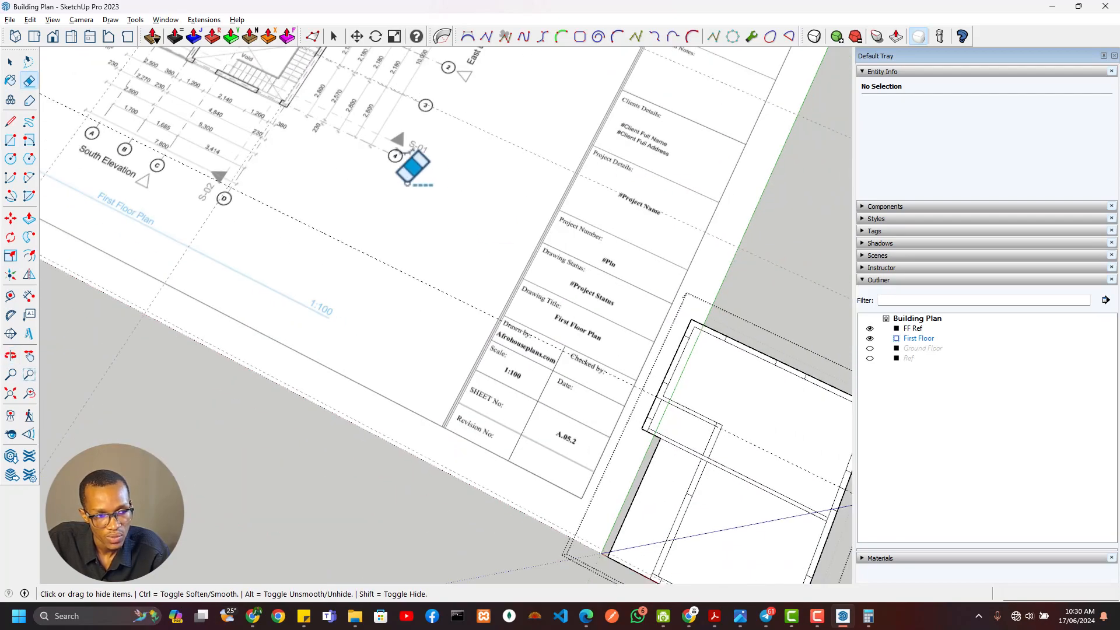
{"action": "middle_click_drag", "start_coordinate": [408, 185], "coordinate": [551, 409], "text": "shift"}
{"action": "scroll", "coordinate": [382, 166], "scroll_direction": "up", "scroll_amount": 3}
{"action": "scroll", "coordinate": [395, 119], "scroll_direction": "down", "scroll_amount": 4}
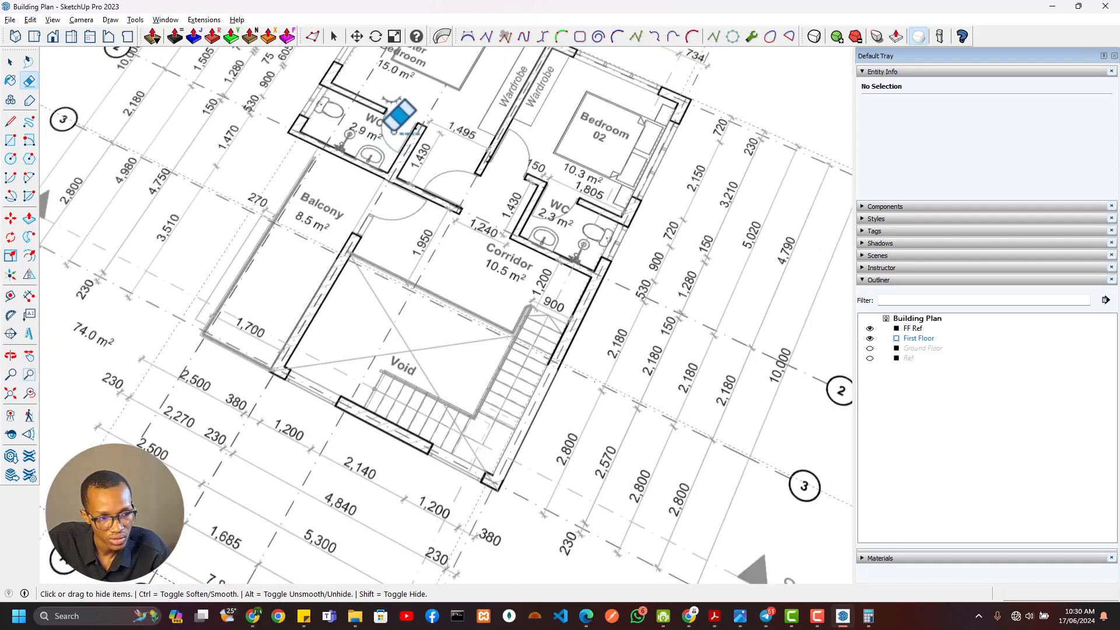
{"action": "scroll", "coordinate": [381, 137], "scroll_direction": "up", "scroll_amount": 2}
{"action": "middle_click_drag", "start_coordinate": [380, 137], "coordinate": [364, 293], "text": "shift"}
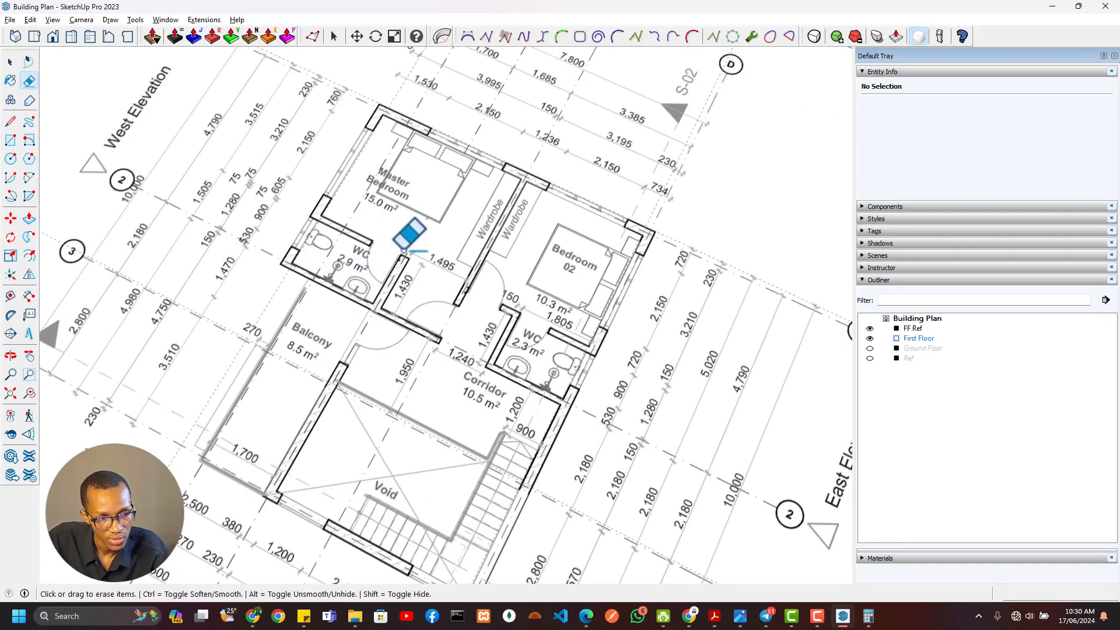
Examine the reference plan around the master bedroom entry, the Bedroom 02 partition and both WCs for wall positions and offsets
{"action": "scroll", "coordinate": [402, 233], "scroll_direction": "down", "scroll_amount": 6}
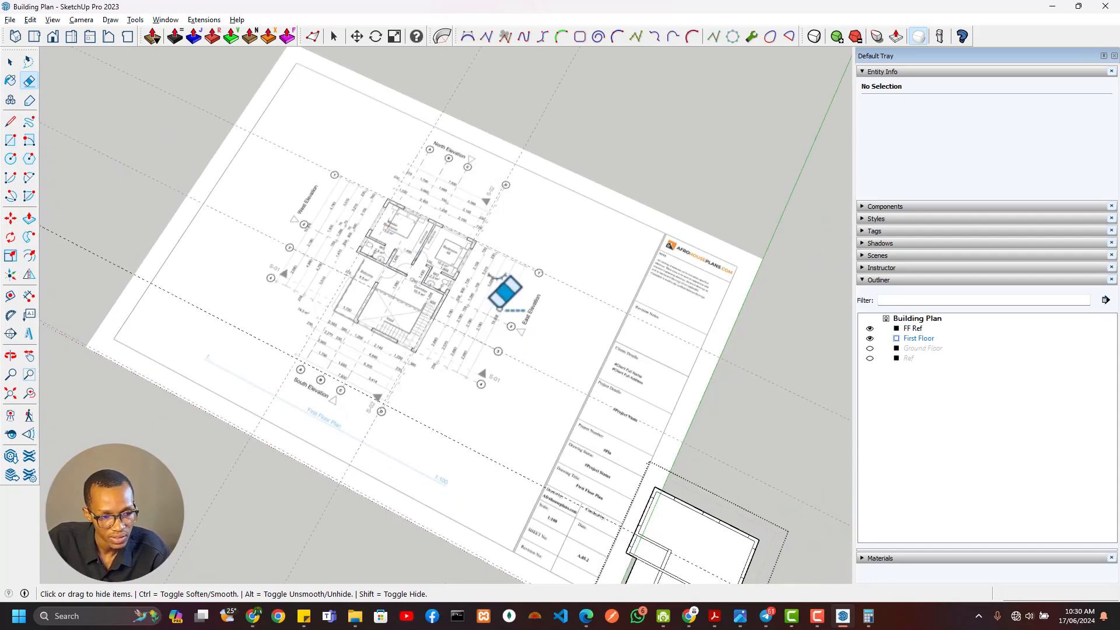
{"action": "middle_click_drag", "start_coordinate": [497, 434], "coordinate": [350, 250], "text": "shift"}
{"action": "mouse_move", "coordinate": [257, 169]}
{"action": "middle_mouse_down", "text": "shift"}
{"action": "mouse_move", "coordinate": [500, 381]}
{"action": "mouse_move", "coordinate": [554, 385]}
{"action": "middle_mouse_up", "text": "shift"}
{"action": "scroll", "coordinate": [617, 282], "scroll_direction": "up", "scroll_amount": 7}
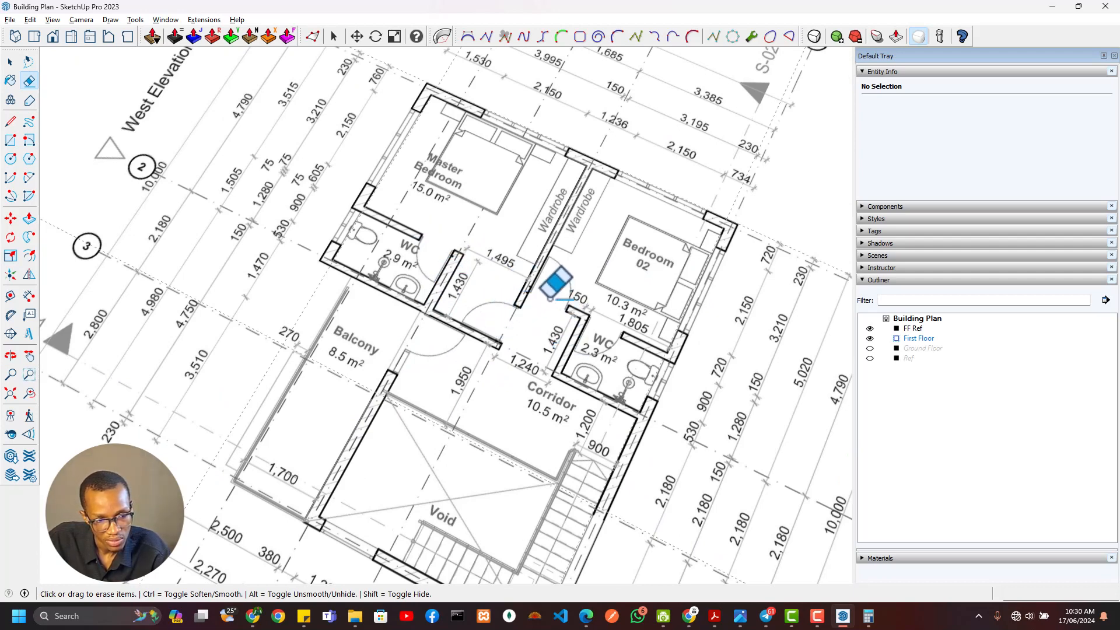
{"action": "scroll", "coordinate": [503, 343], "scroll_direction": "up", "scroll_amount": 5}
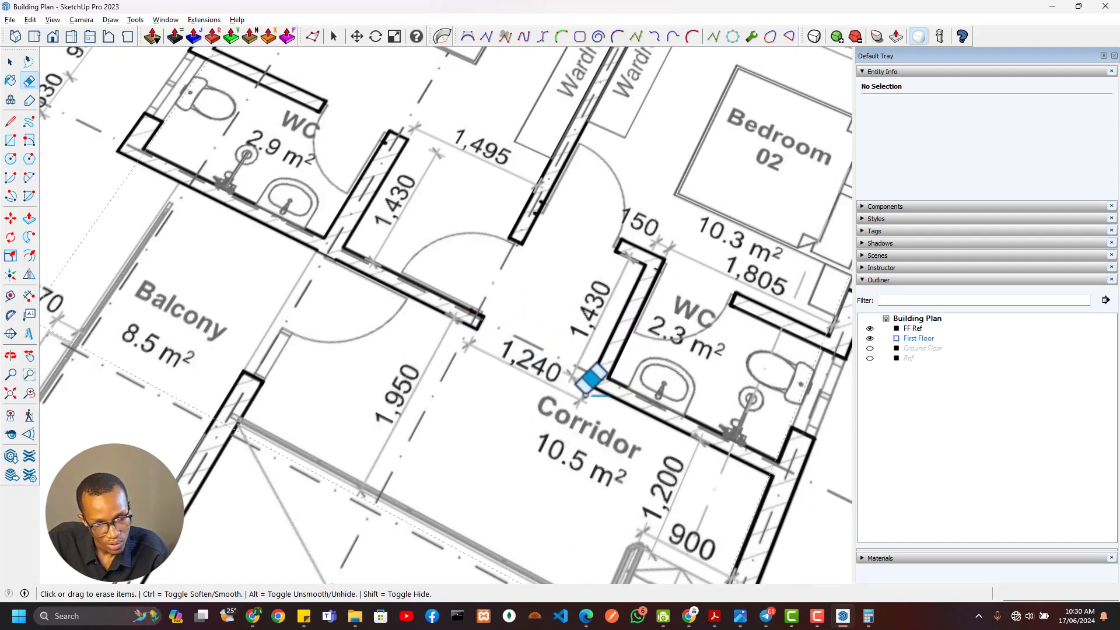
{"action": "scroll", "coordinate": [575, 400], "scroll_direction": "down", "scroll_amount": 5}
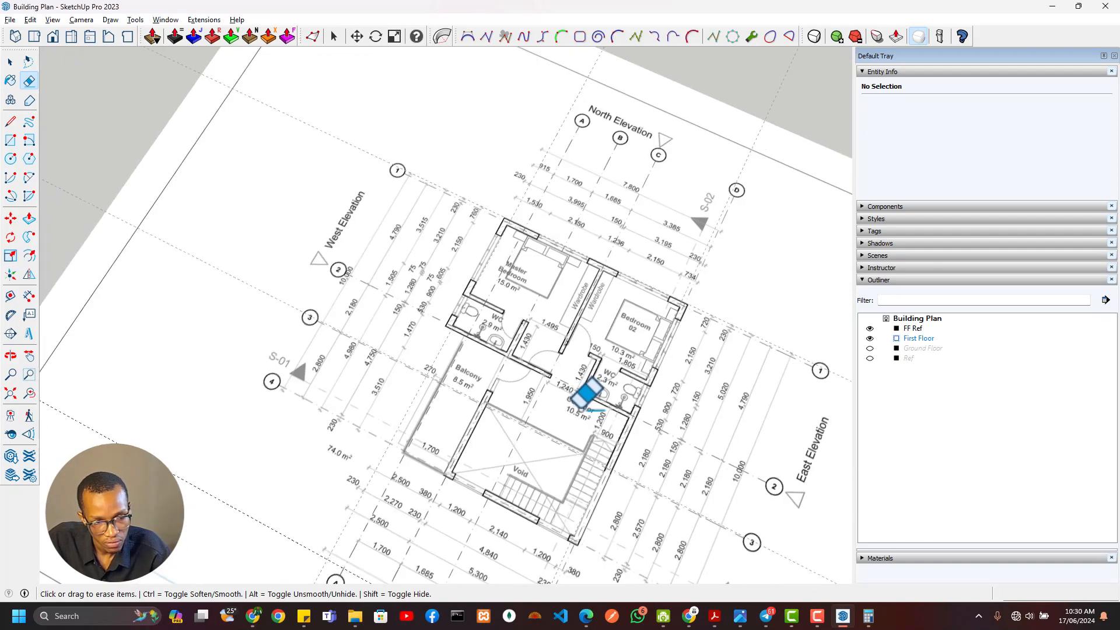
{"action": "scroll", "coordinate": [447, 245], "scroll_direction": "down", "scroll_amount": 2}
{"action": "scroll", "coordinate": [533, 335], "scroll_direction": "up", "scroll_amount": 4}
{"action": "scroll", "coordinate": [503, 319], "scroll_direction": "up", "scroll_amount": 3}
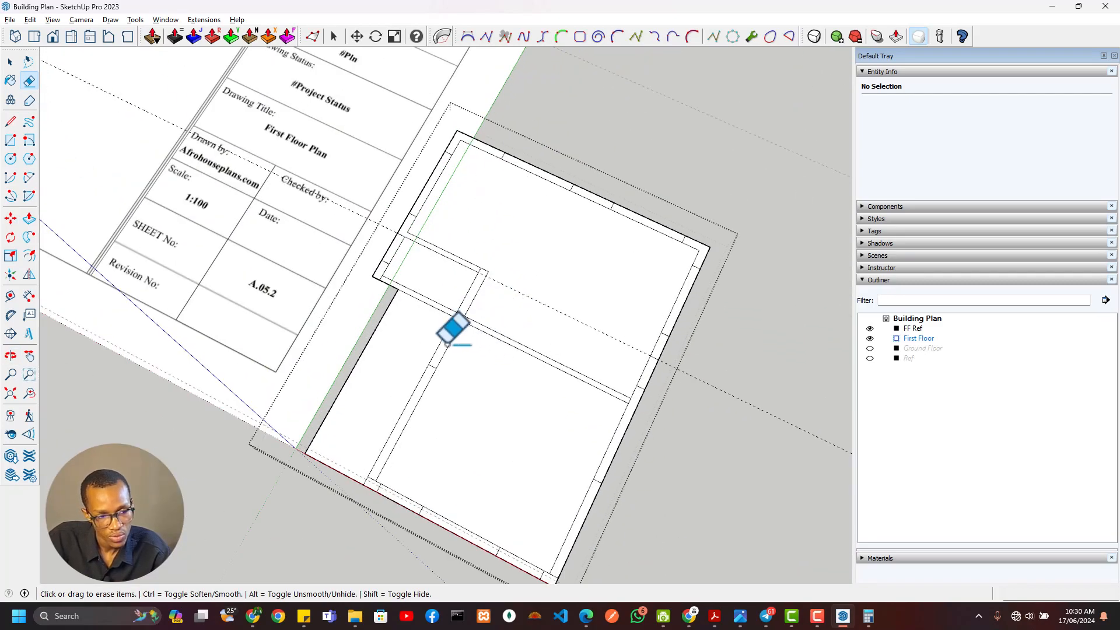
{"action": "mouse_move", "coordinate": [452, 327]}
{"action": "middle_mouse_down"}
{"action": "mouse_move", "coordinate": [307, 375]}
{"action": "mouse_move", "coordinate": [341, 369]}
{"action": "middle_mouse_up"}
{"action": "scroll", "coordinate": [336, 382], "scroll_direction": "down", "scroll_amount": 3}
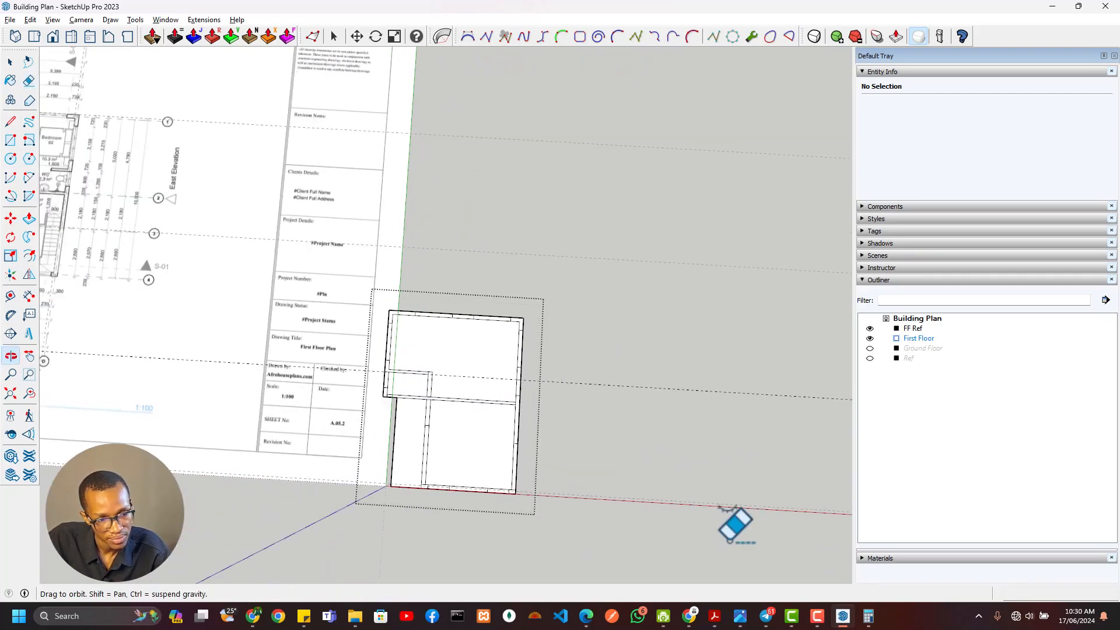
{"action": "scroll", "coordinate": [475, 420], "scroll_direction": "up", "scroll_amount": 8}
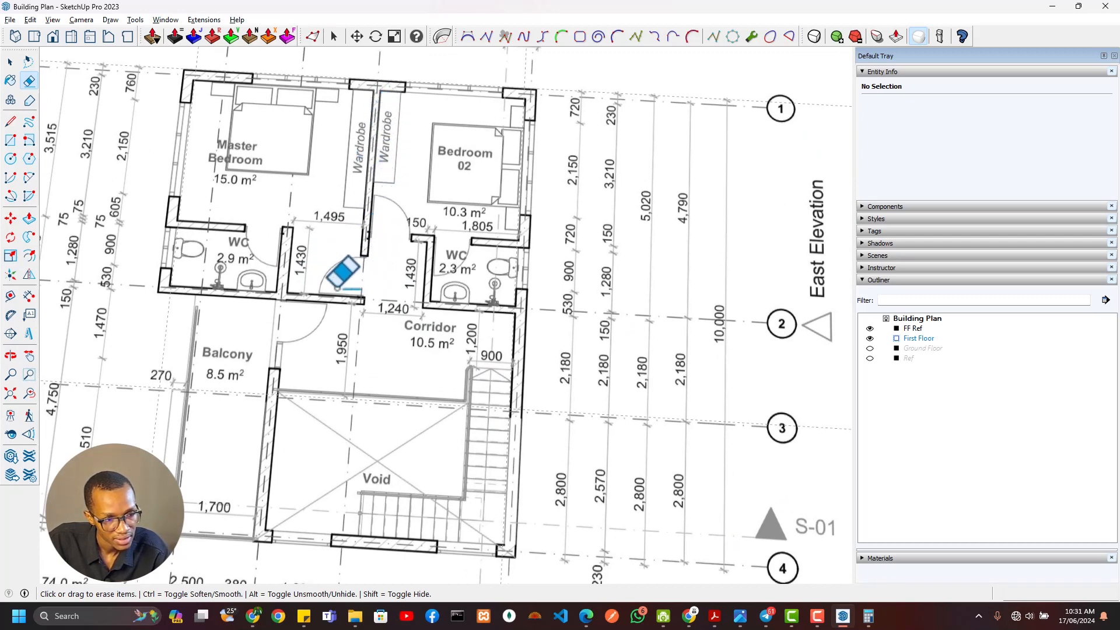
{"action": "scroll", "coordinate": [328, 245], "scroll_direction": "up", "scroll_amount": 2}
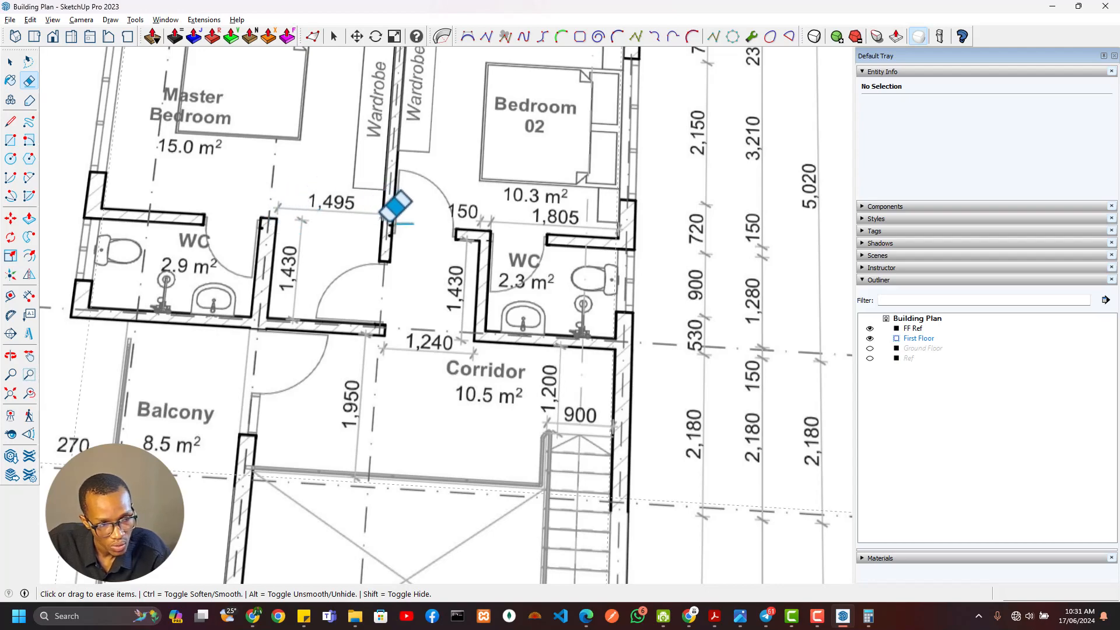
Place a guide 1495 mm east of the WC's east wall and a parallel guide 150 mm beyond it
{"action": "scroll", "coordinate": [343, 242], "scroll_direction": "down", "scroll_amount": 3}
{"action": "mouse_move", "coordinate": [742, 418]}
{"action": "middle_mouse_down", "text": "shift"}
{"action": "mouse_move", "coordinate": [489, 342]}
{"action": "mouse_move", "coordinate": [326, 313]}
{"action": "middle_mouse_up", "text": "shift"}
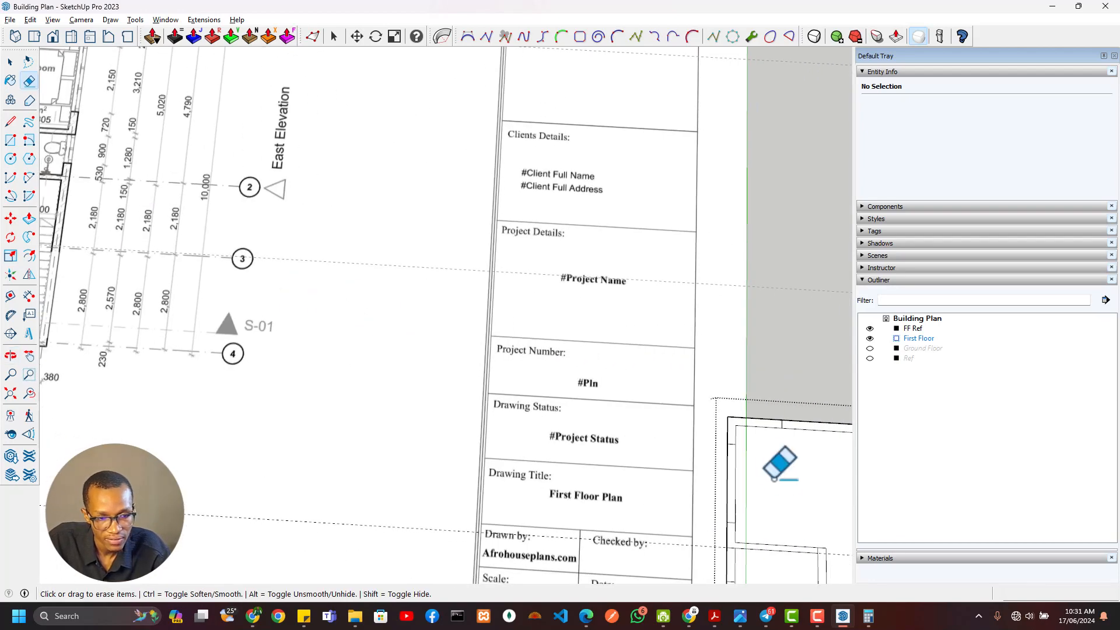
{"action": "middle_click_drag", "start_coordinate": [776, 463], "coordinate": [462, 343], "text": "shift"}
{"action": "scroll", "coordinate": [458, 344], "scroll_direction": "up", "scroll_amount": 2}
{"action": "key", "text": "t"}
{"action": "left_click", "coordinate": [446, 370]}
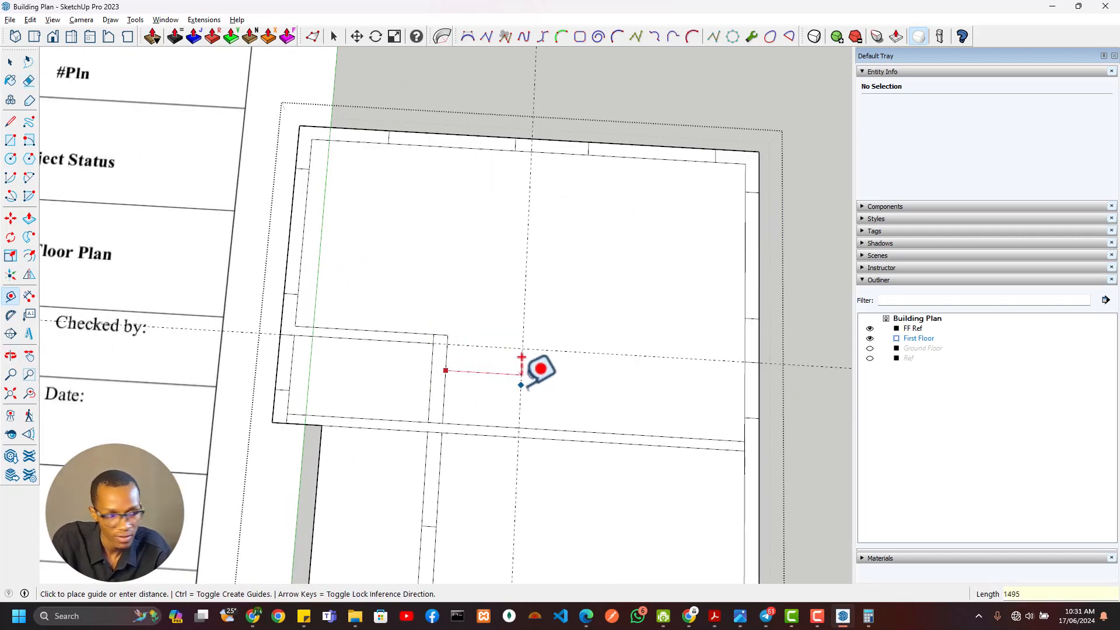
{"action": "key", "text": "Return"}
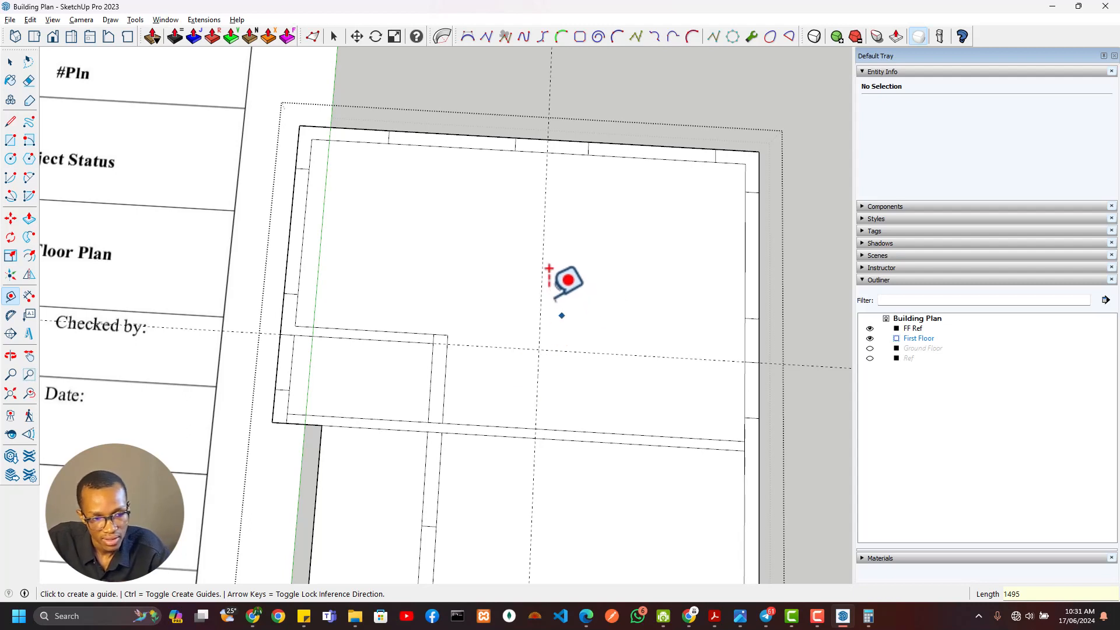
{"action": "left_click", "coordinate": [541, 296]}
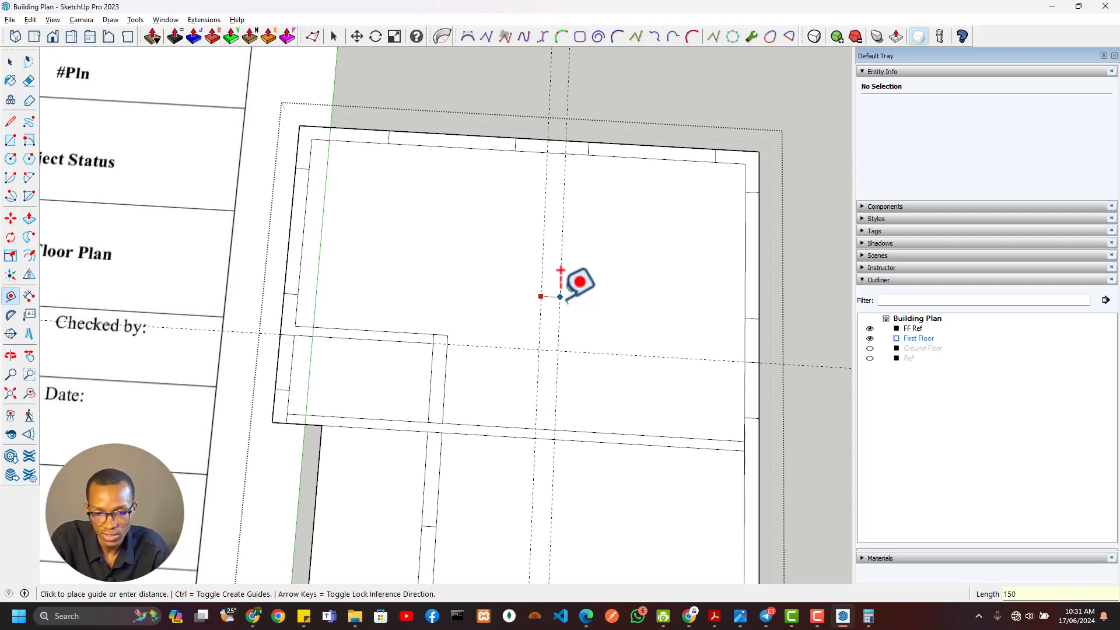
Draw the partition between the two bedrooms as a rectangle between the guides, from the north wall to the corridor wall
{"action": "key", "text": "r"}
{"action": "left_click", "coordinate": [555, 152]}
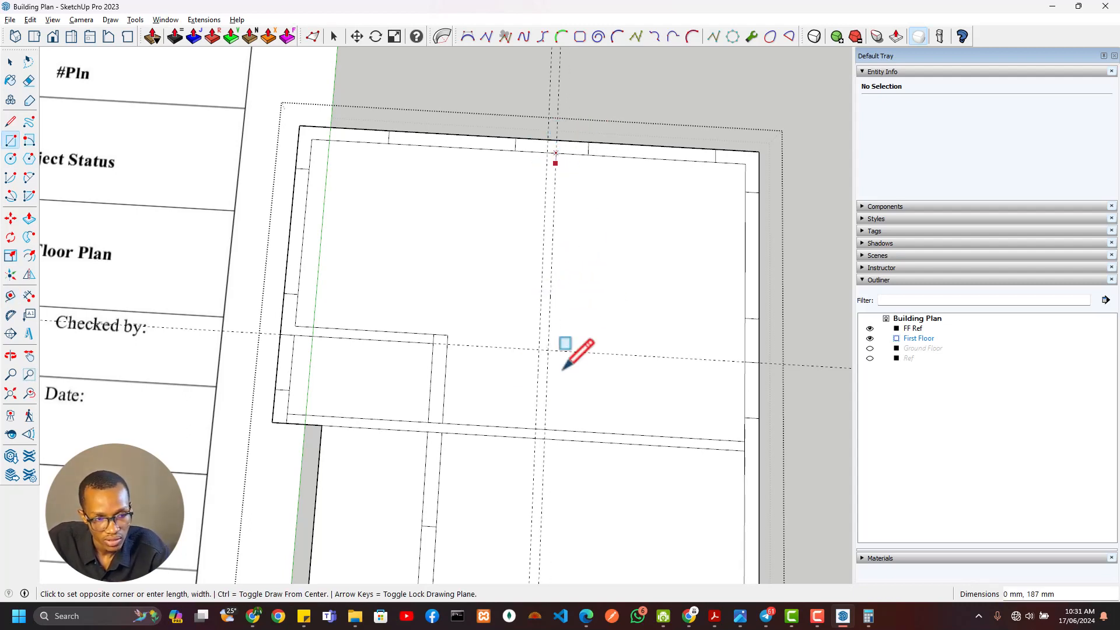
{"action": "scroll", "coordinate": [449, 452], "scroll_direction": "down", "scroll_amount": 5}
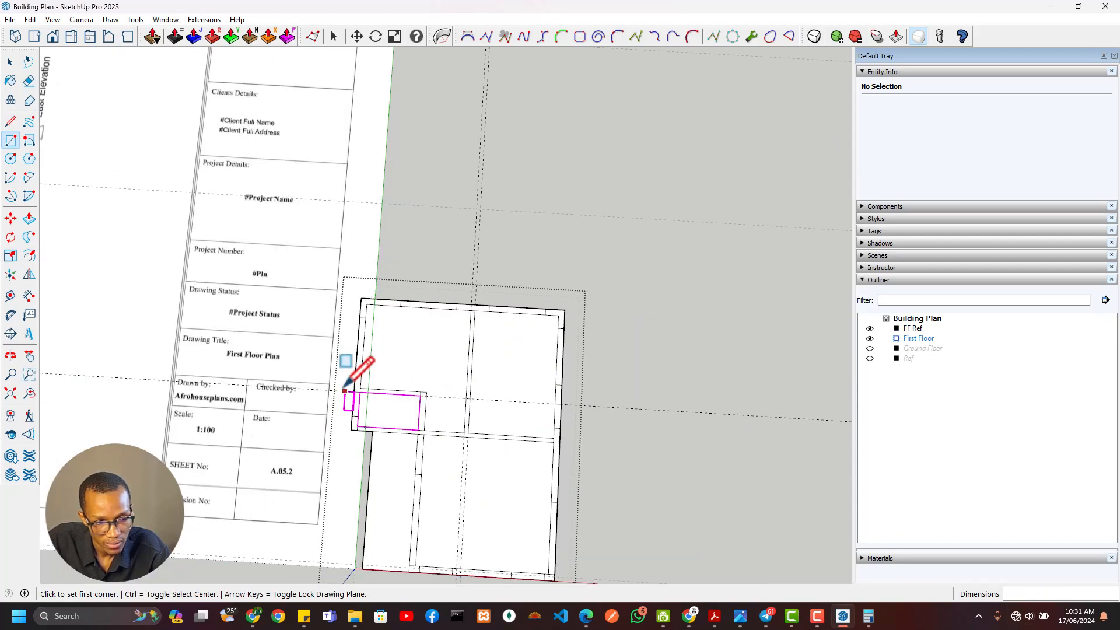
Check the corridor entry width on the reference plan and place a guide 1240 mm east of the bedroom partition's east face
{"action": "middle_click_drag", "start_coordinate": [298, 377], "coordinate": [796, 552], "text": "shift"}
{"action": "scroll", "coordinate": [263, 219], "scroll_direction": "up", "scroll_amount": 3}
{"action": "scroll", "coordinate": [292, 286], "scroll_direction": "down", "scroll_amount": 3}
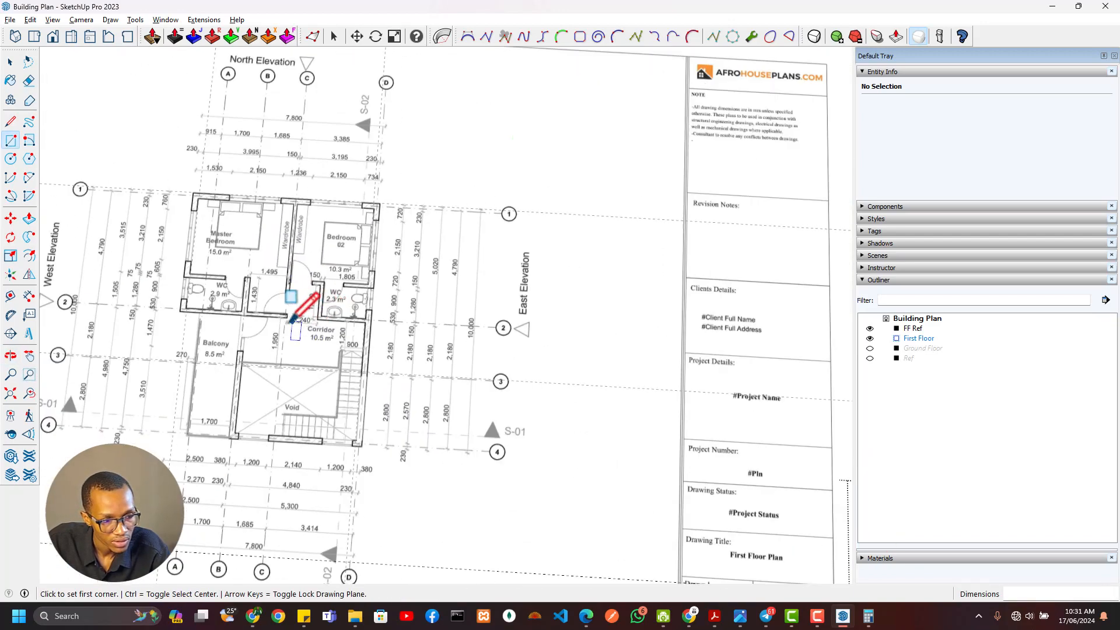
{"action": "scroll", "coordinate": [306, 300], "scroll_direction": "up", "scroll_amount": 4}
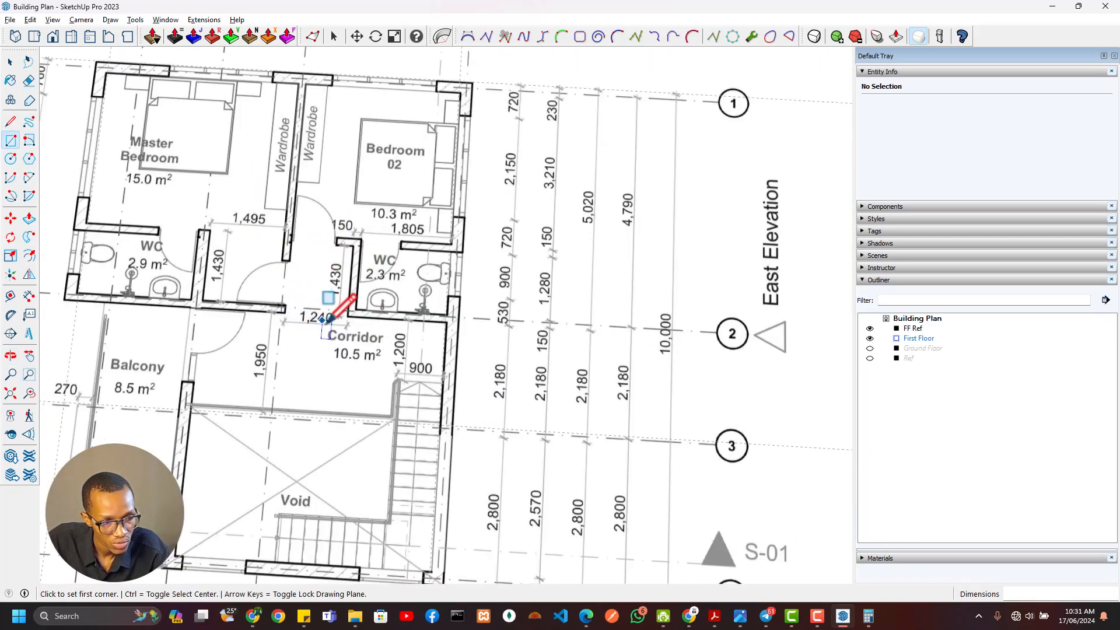
{"action": "scroll", "coordinate": [519, 384], "scroll_direction": "down", "scroll_amount": 3}
{"action": "middle_click_drag", "start_coordinate": [769, 470], "coordinate": [326, 250], "text": "shift"}
{"action": "middle_click_drag", "start_coordinate": [700, 456], "coordinate": [300, 308], "text": "shift"}
{"action": "scroll", "coordinate": [344, 320], "scroll_direction": "up", "scroll_amount": 2}
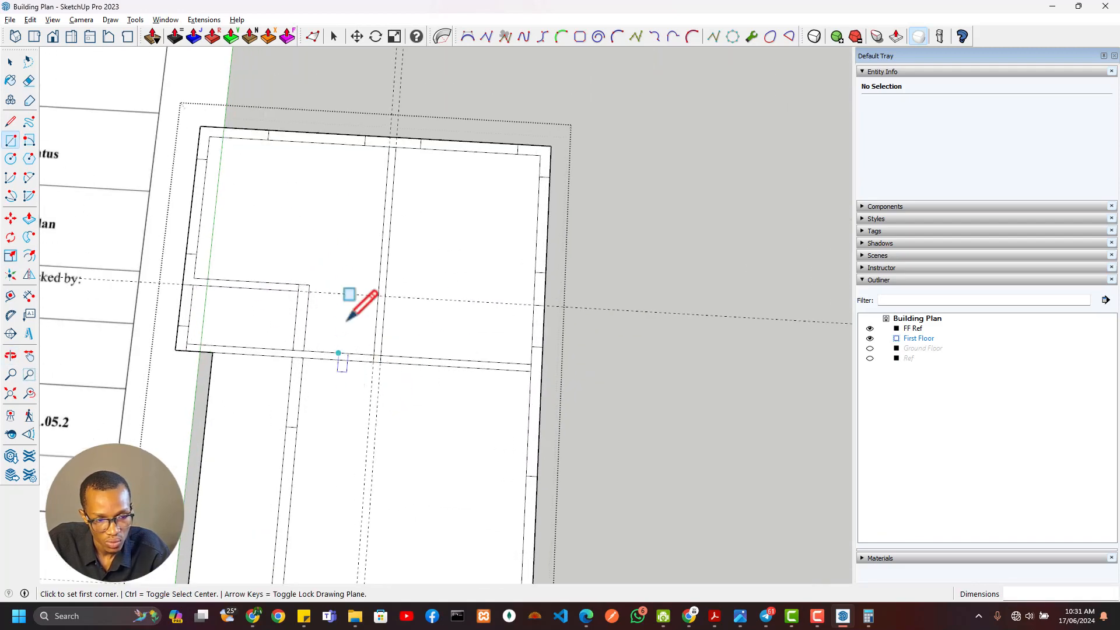
{"action": "scroll", "coordinate": [348, 320], "scroll_direction": "up", "scroll_amount": 1}
{"action": "key", "text": "t"}
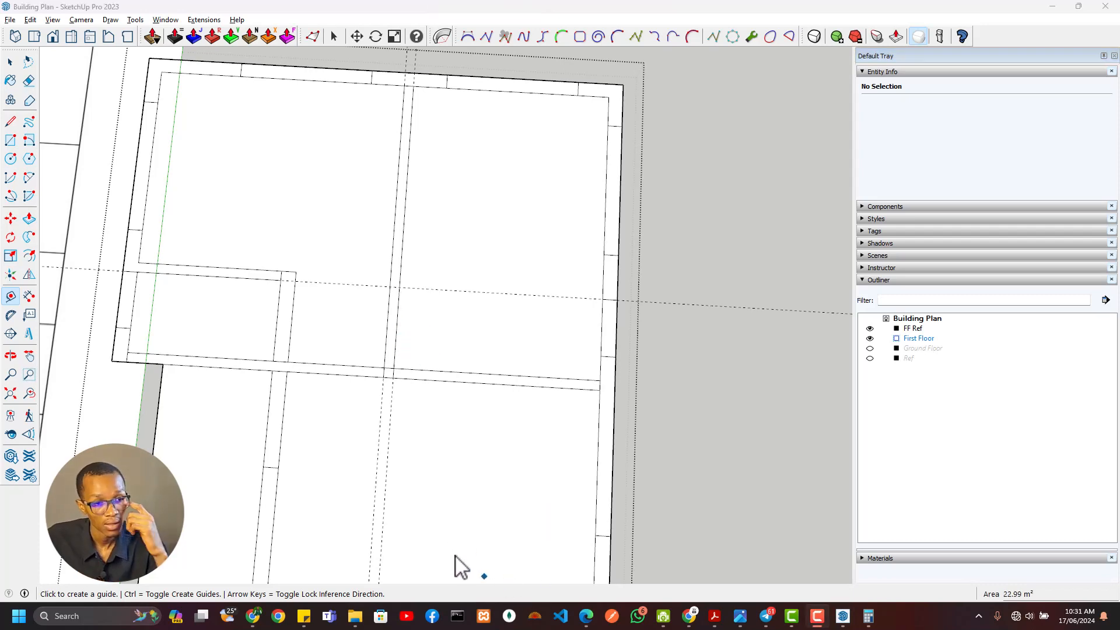
{"action": "scroll", "coordinate": [407, 192], "scroll_direction": "down", "scroll_amount": 2}
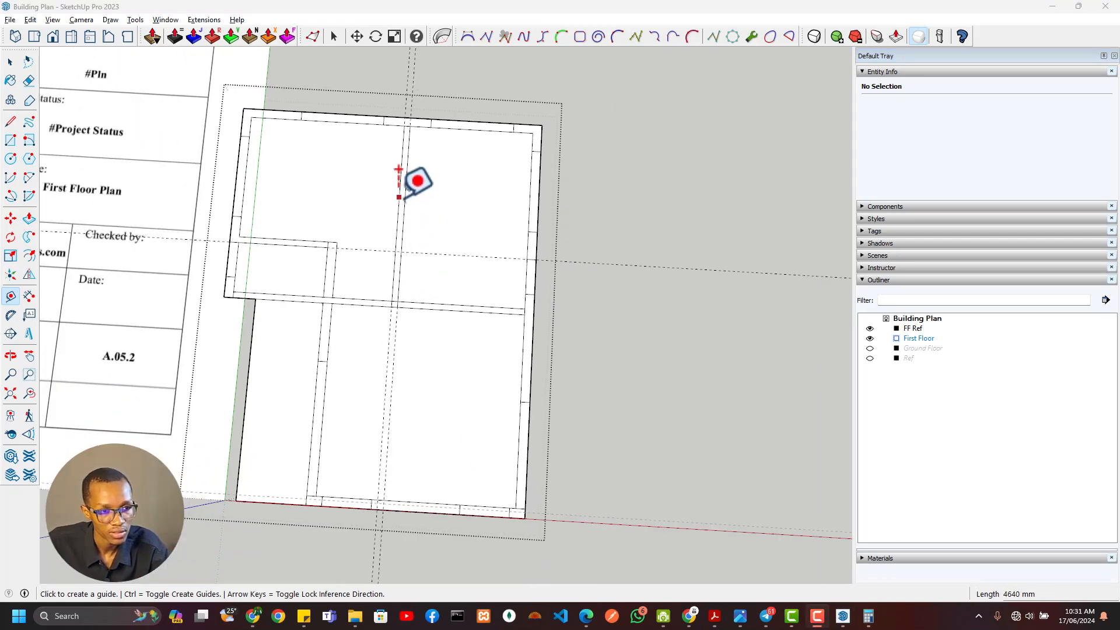
{"action": "scroll", "coordinate": [407, 192], "scroll_direction": "up", "scroll_amount": 2}
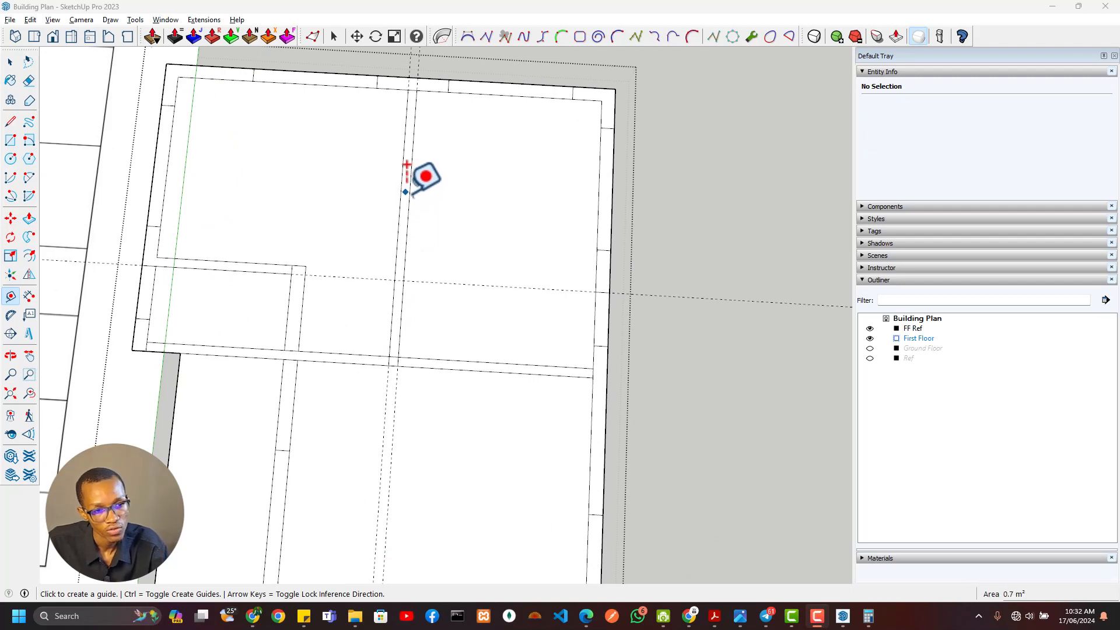
{"action": "left_click", "coordinate": [405, 191]}
{"action": "key", "text": "Escape"}
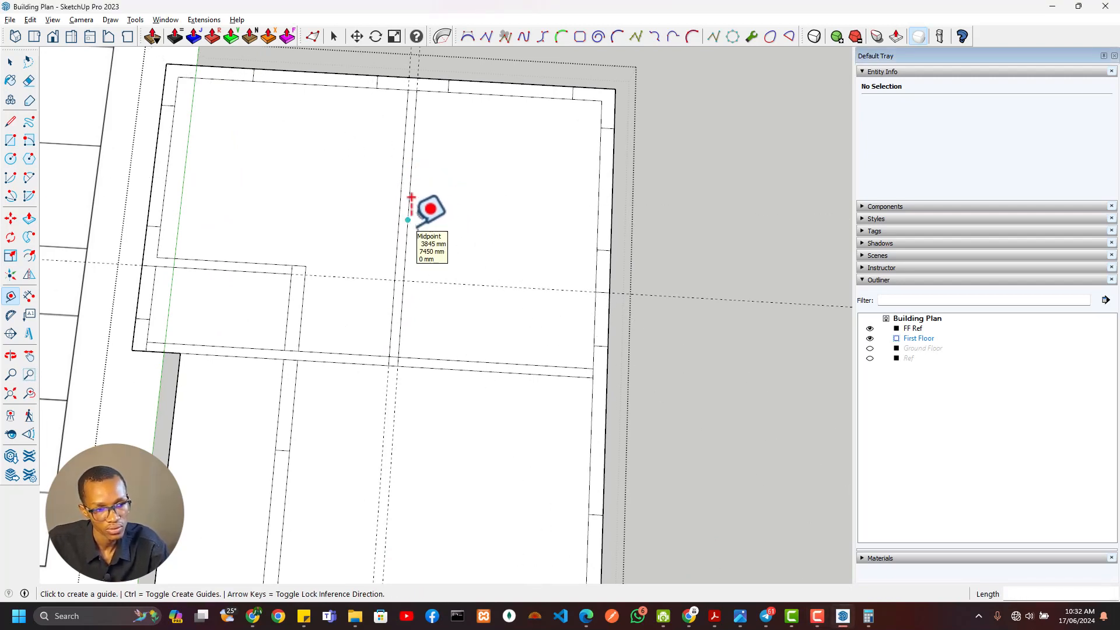
{"action": "left_click", "coordinate": [408, 220]}
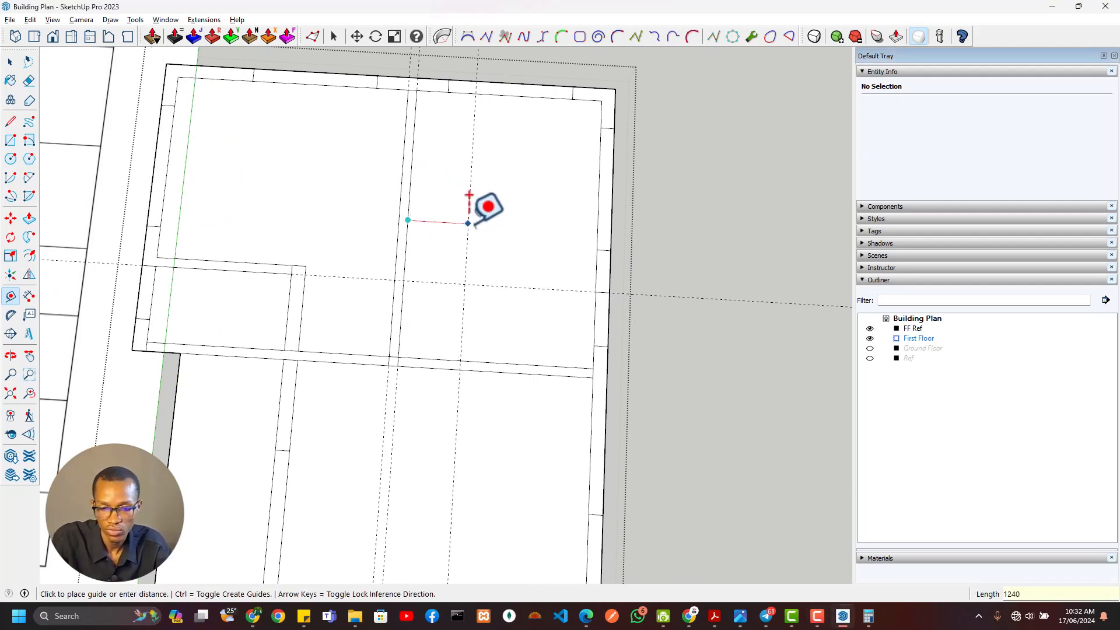
Examine the Bedroom 02 WC walls and their dimensions relative to the master WC on the reference plan
{"action": "scroll", "coordinate": [500, 220], "scroll_direction": "down", "scroll_amount": 5}
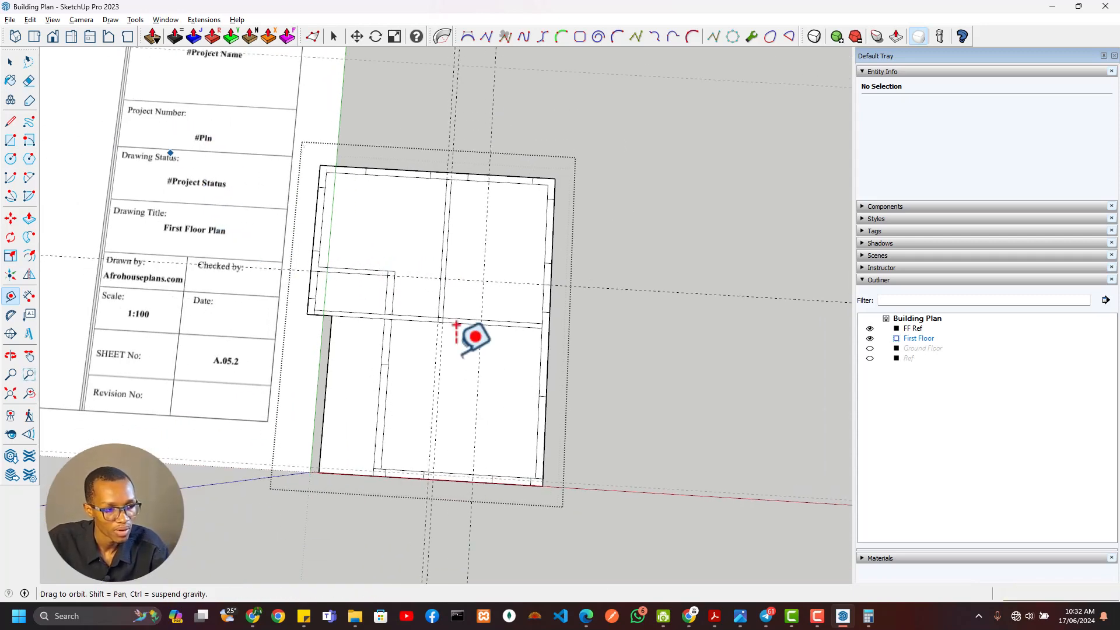
{"action": "scroll", "coordinate": [470, 330], "scroll_direction": "up", "scroll_amount": 4}
{"action": "scroll", "coordinate": [214, 245], "scroll_direction": "up", "scroll_amount": 3}
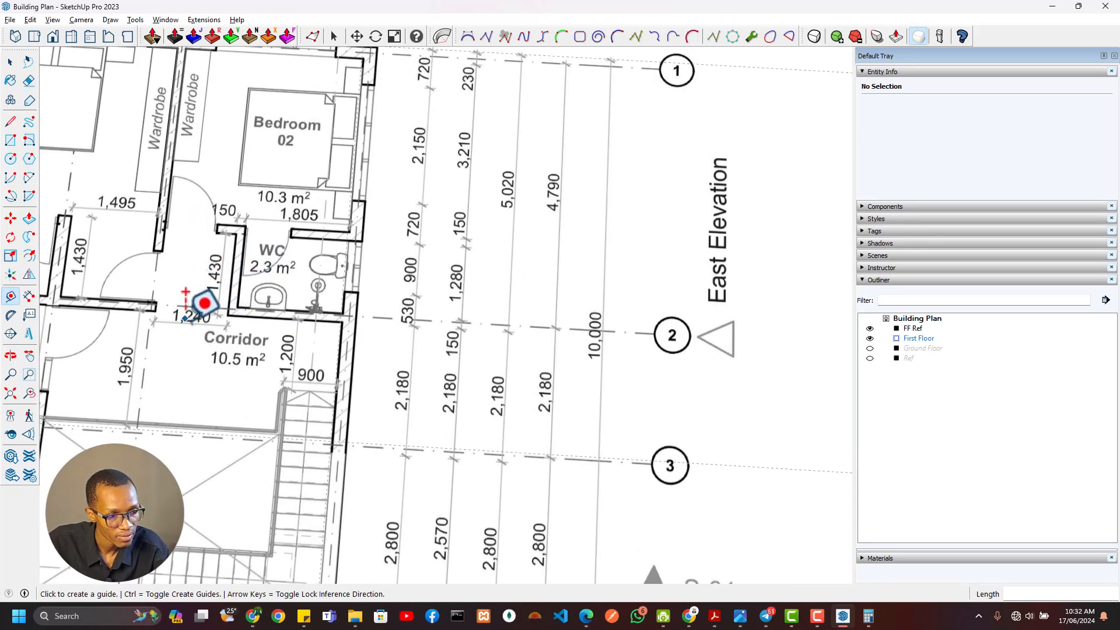
{"action": "scroll", "coordinate": [230, 309], "scroll_direction": "down", "scroll_amount": 3}
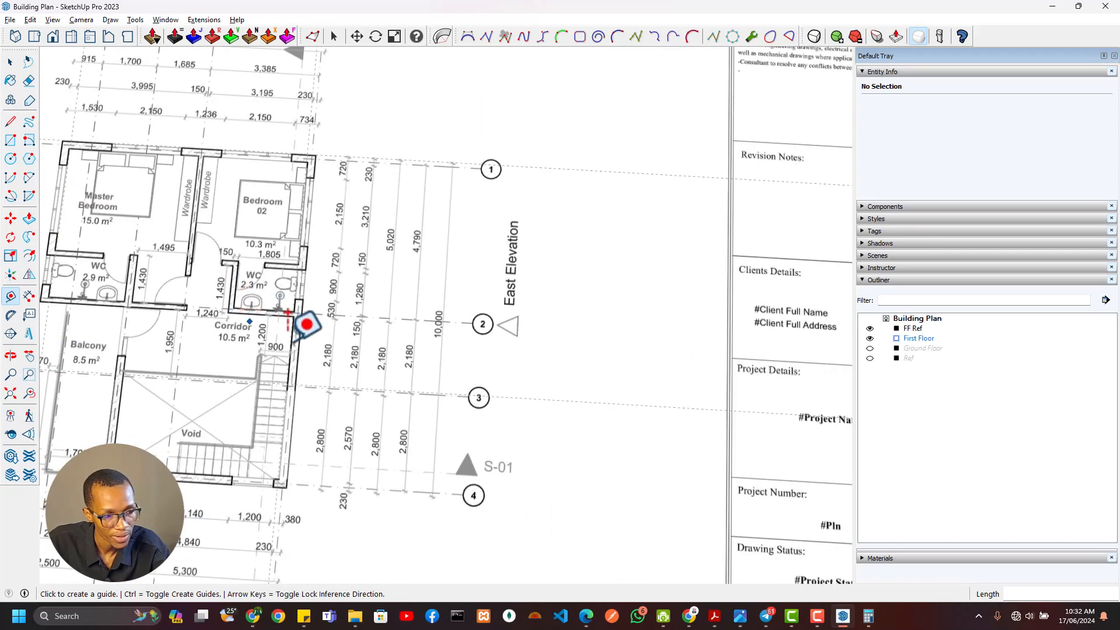
{"action": "scroll", "coordinate": [350, 356], "scroll_direction": "down", "scroll_amount": 2}
{"action": "middle_click_drag", "start_coordinate": [477, 379], "coordinate": [99, 206], "text": "shift"}
{"action": "scroll", "coordinate": [483, 434], "scroll_direction": "up", "scroll_amount": 3}
{"action": "scroll", "coordinate": [458, 359], "scroll_direction": "down", "scroll_amount": 3}
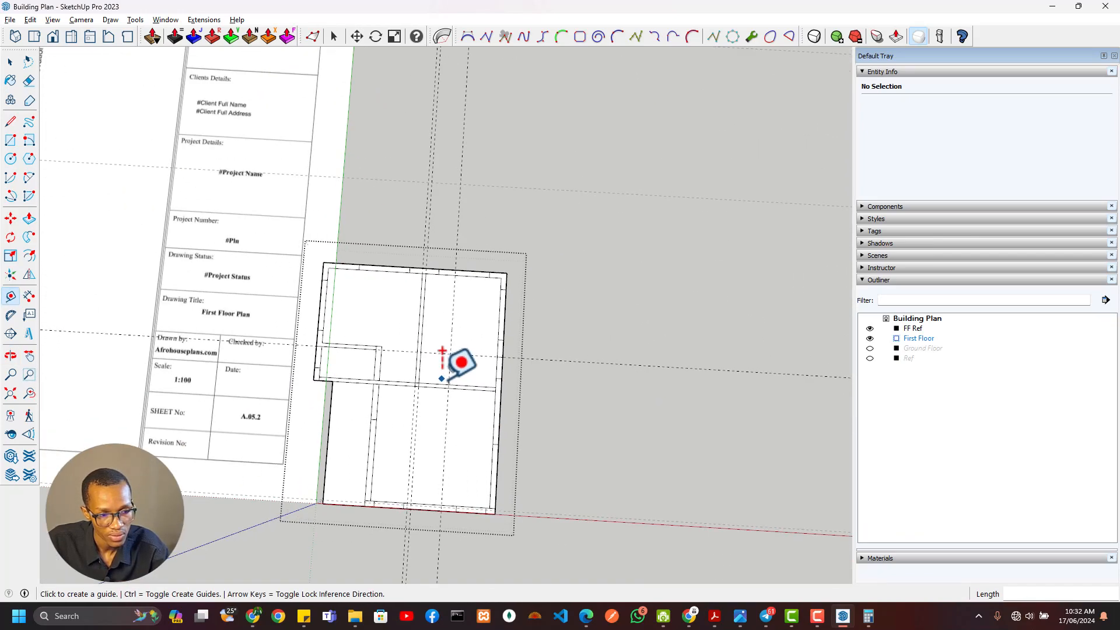
{"action": "key", "text": "e"}
{"action": "mouse_move", "coordinate": [467, 365]}
{"action": "middle_mouse_down"}
{"action": "mouse_move", "coordinate": [556, 370]}
{"action": "mouse_move", "coordinate": [944, 452]}
{"action": "middle_mouse_up"}
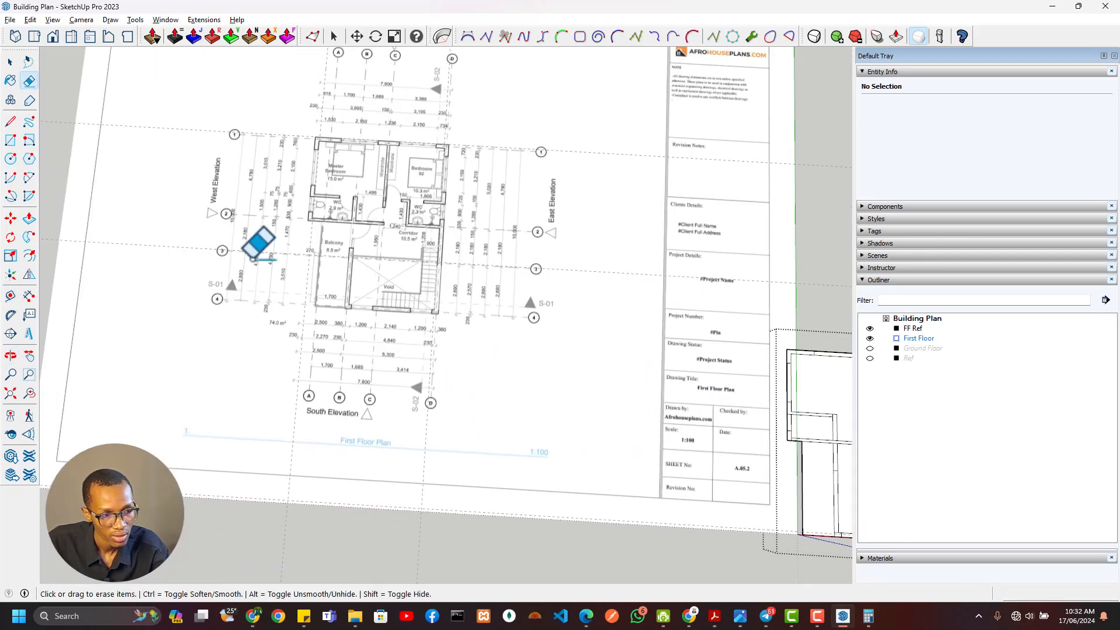
{"action": "scroll", "coordinate": [399, 207], "scroll_direction": "up", "scroll_amount": 7}
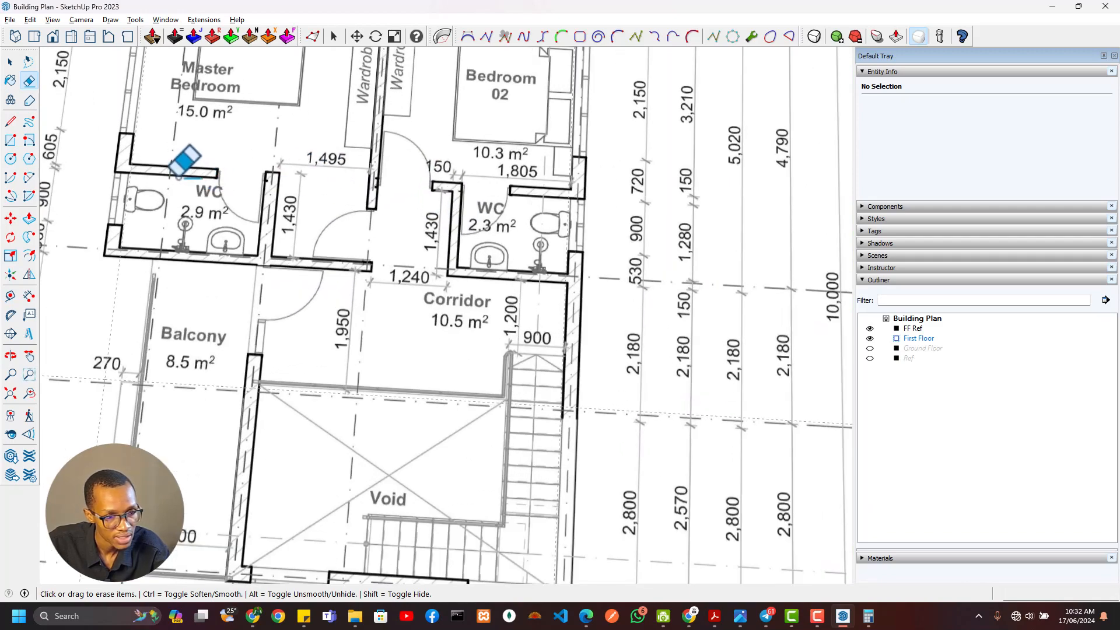
Place a guide parallel to the north wall at the master WC's door jamb on the reference plan, and another about 138 mm north
{"action": "key", "text": "t"}
{"action": "scroll", "coordinate": [337, 310], "scroll_direction": "down", "scroll_amount": 6}
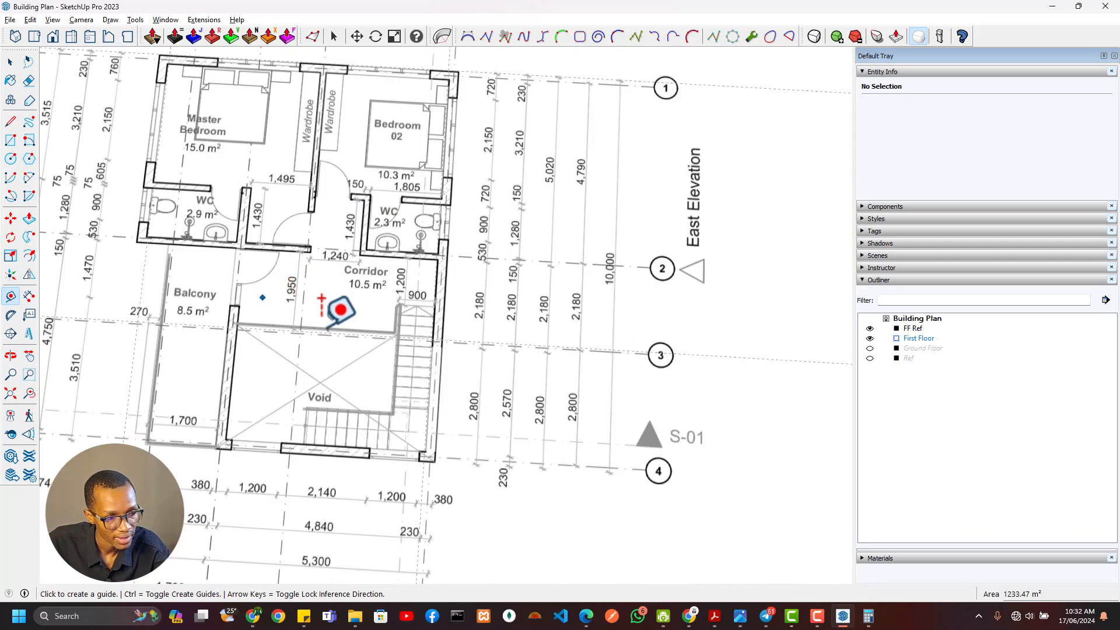
{"action": "scroll", "coordinate": [580, 320], "scroll_direction": "up", "scroll_amount": 4}
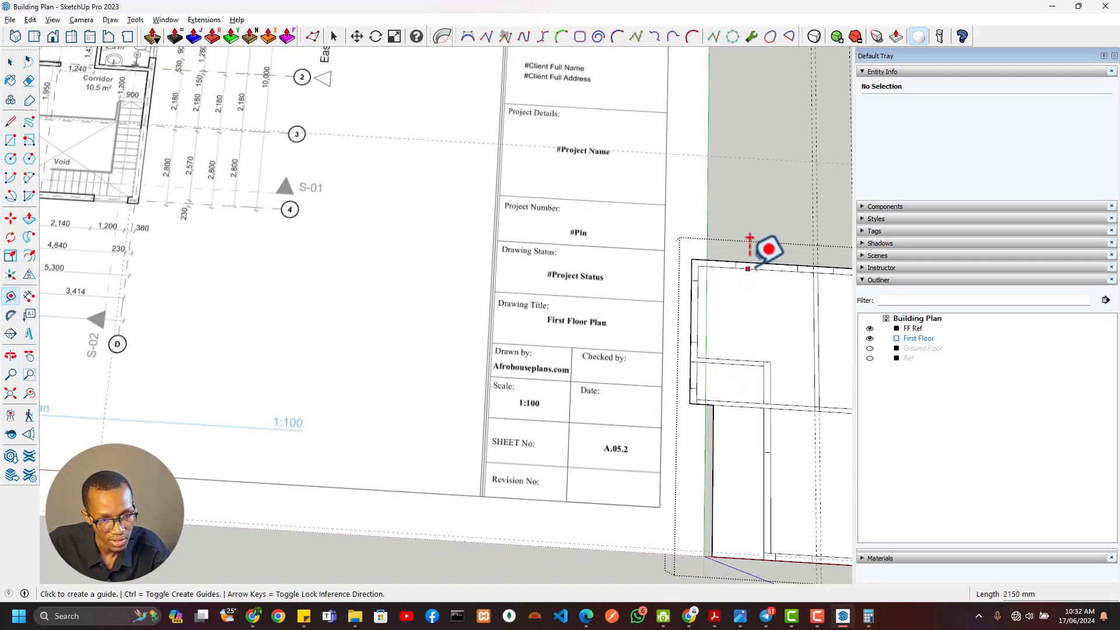
{"action": "left_click", "coordinate": [714, 265]}
{"action": "middle_click_drag", "start_coordinate": [173, 154], "coordinate": [735, 364], "text": "shift"}
{"action": "scroll", "coordinate": [648, 278], "scroll_direction": "up", "scroll_amount": 1}
{"action": "scroll", "coordinate": [641, 265], "scroll_direction": "up", "scroll_amount": 4}
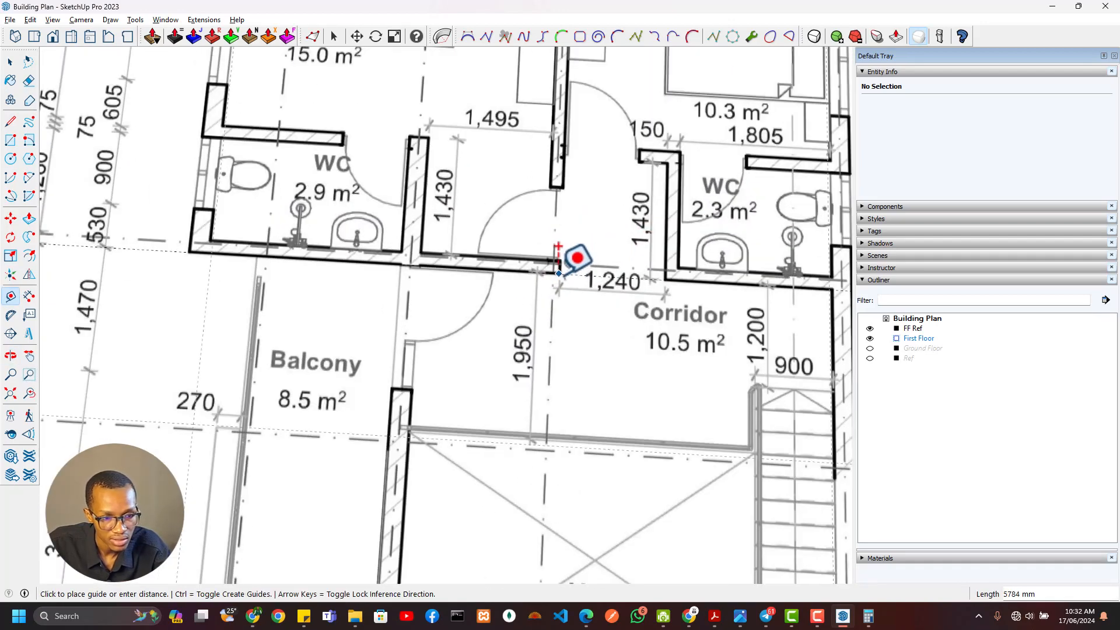
{"action": "left_click", "coordinate": [341, 143]}
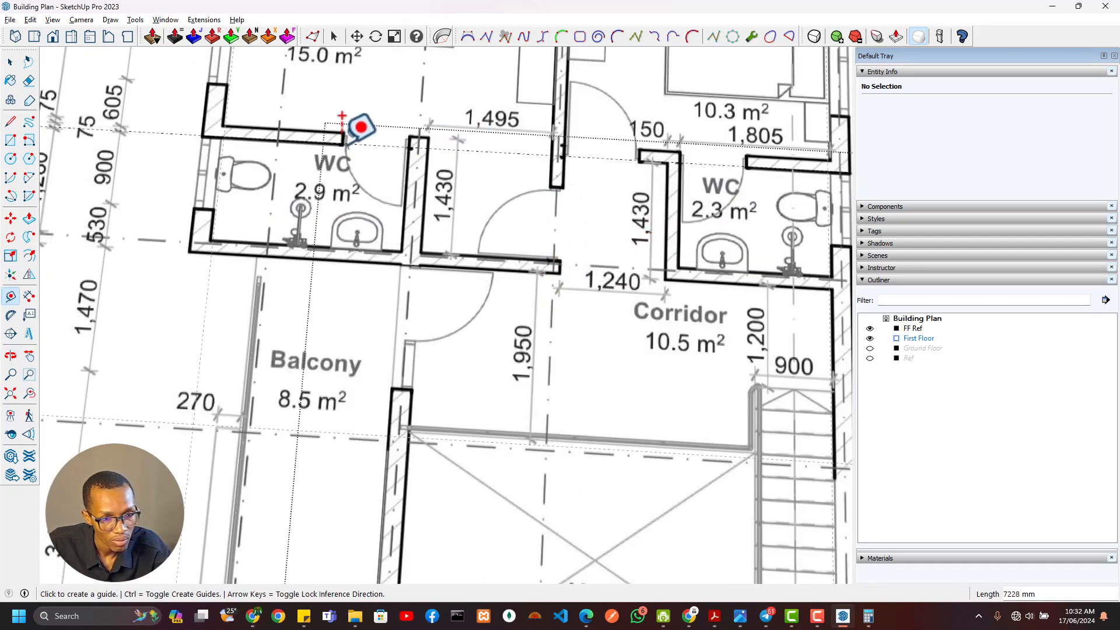
{"action": "left_click", "coordinate": [454, 145]}
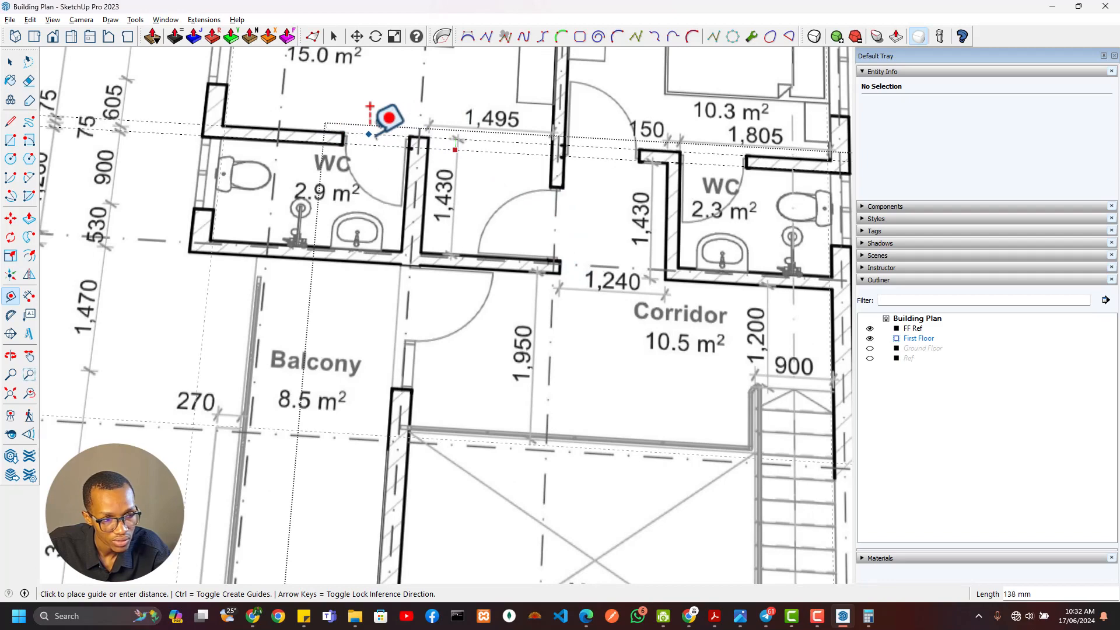
{"action": "left_click", "coordinate": [376, 137]}
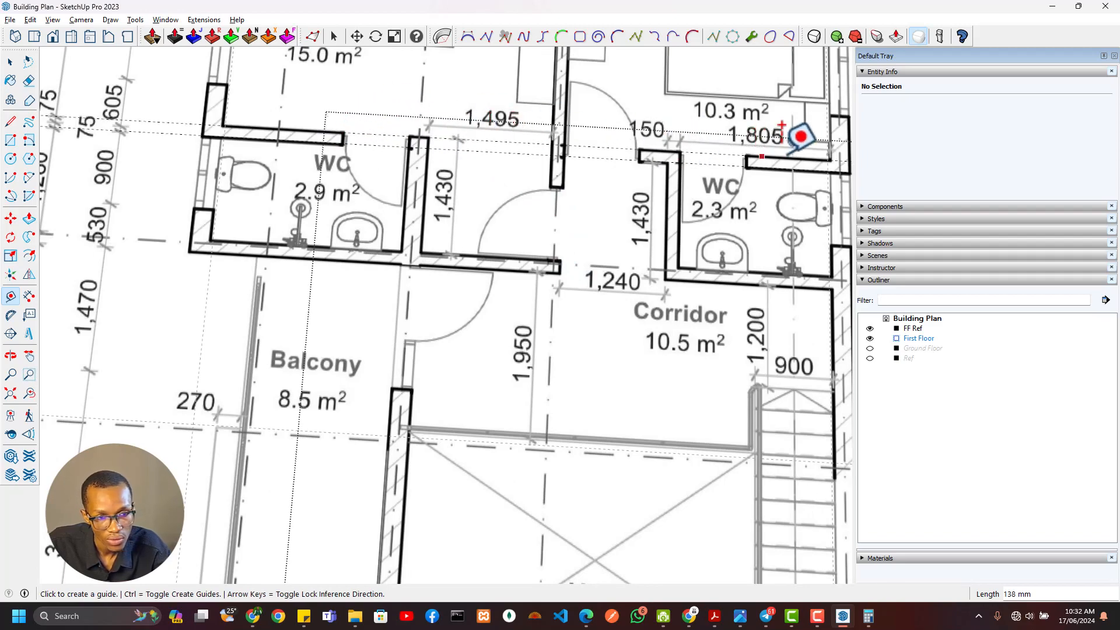
{"action": "scroll", "coordinate": [800, 136], "scroll_direction": "down", "scroll_amount": 10}
{"action": "middle_click_drag", "start_coordinate": [693, 317], "coordinate": [478, 337]}
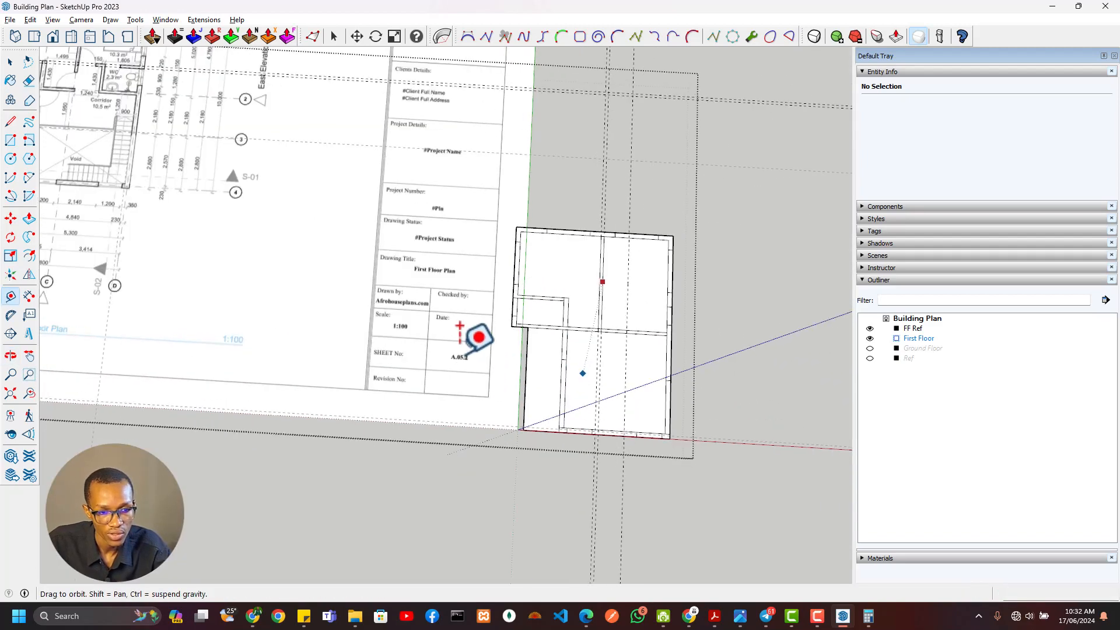
Place guides along both faces of the master WC's north wall and draw a 5070 x 150 mm wall rectangle between them to the east wall
{"action": "scroll", "coordinate": [478, 337], "scroll_direction": "up", "scroll_amount": 8}
{"action": "key", "text": "r"}
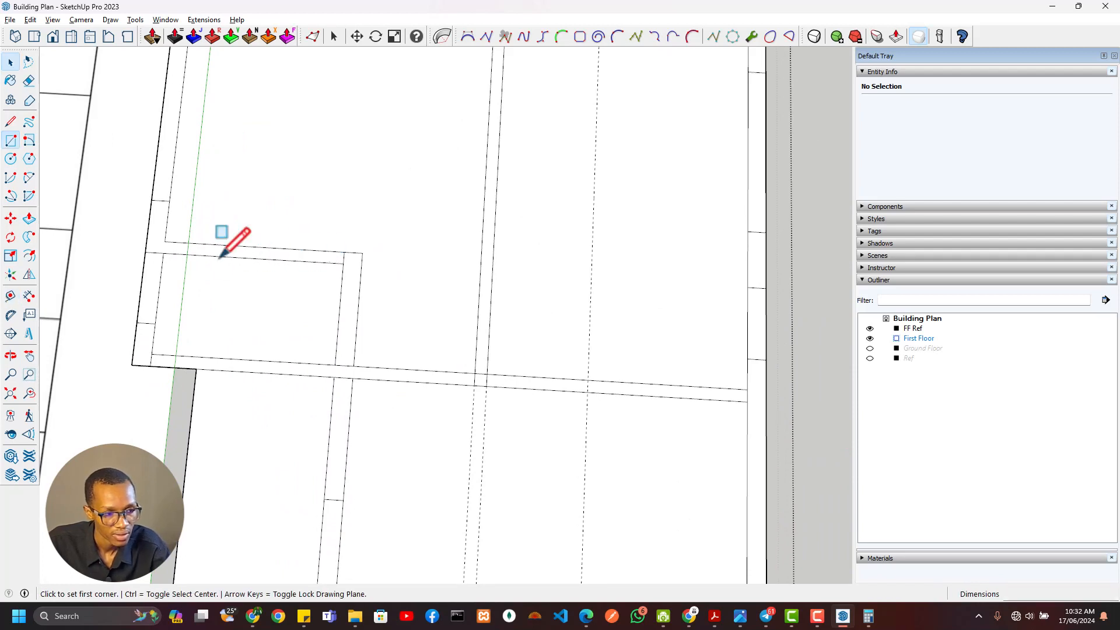
{"action": "key", "text": "t"}
{"action": "double_click", "coordinate": [287, 260]}
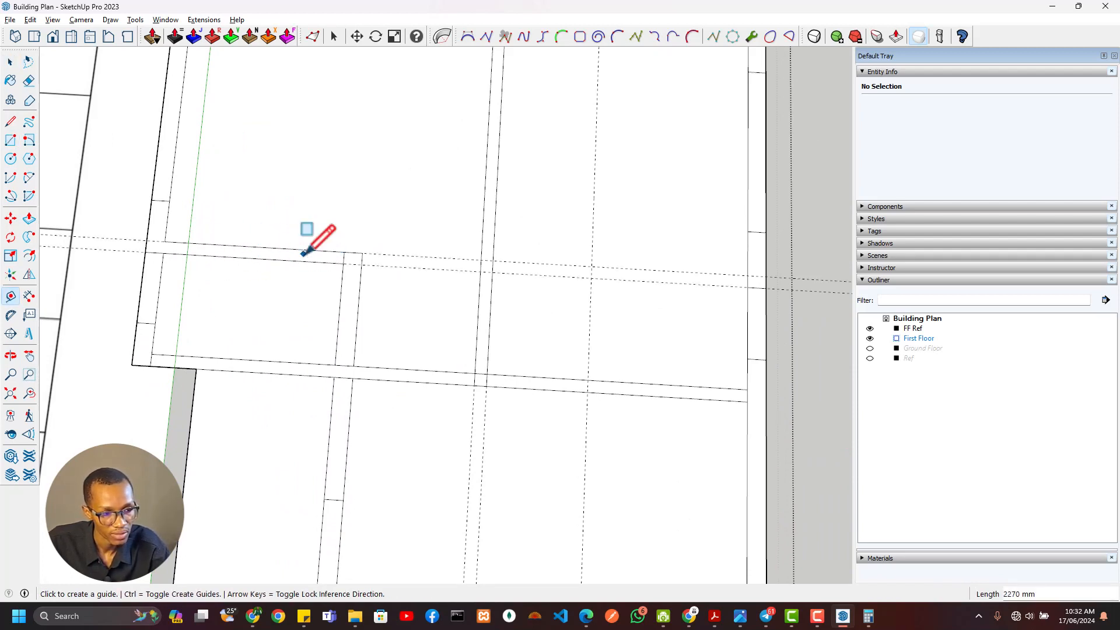
{"action": "key", "text": "r"}
{"action": "left_click", "coordinate": [344, 251]}
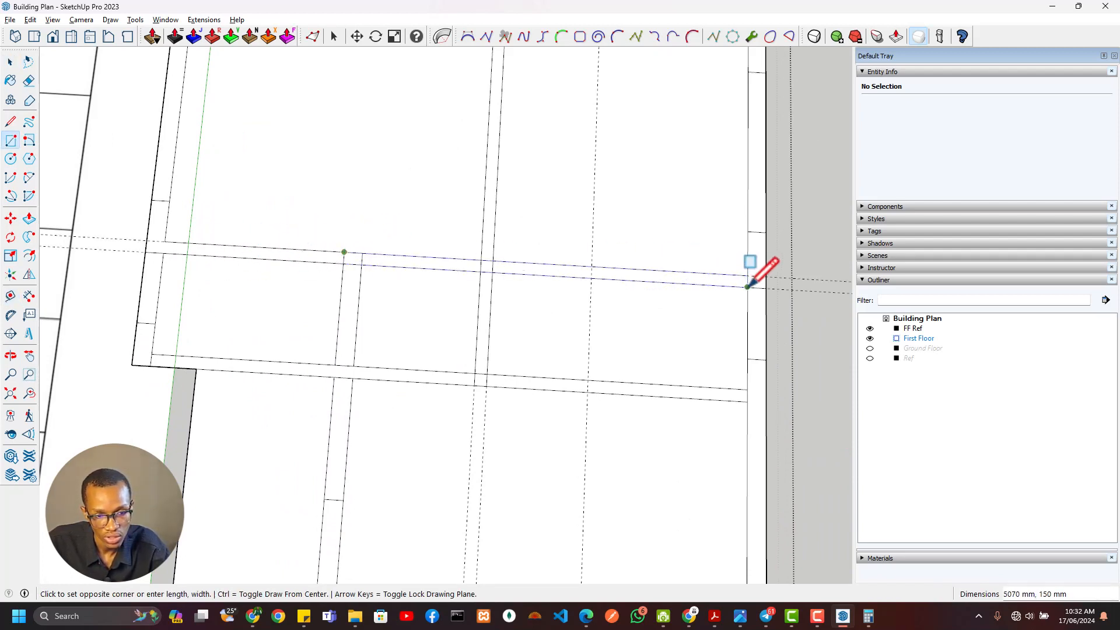
{"action": "scroll", "coordinate": [641, 335], "scroll_direction": "down", "scroll_amount": 5}
Erase the horizontal guides and the new wall's segment between the master WC and the bedroom partition
{"action": "key", "text": "e"}
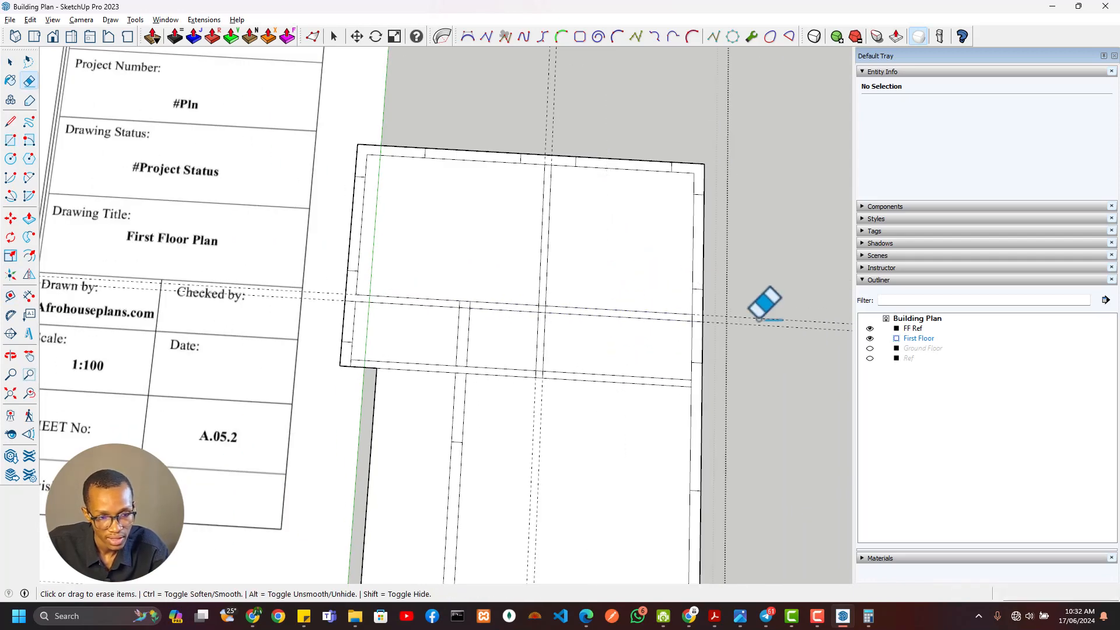
{"action": "scroll", "coordinate": [557, 334], "scroll_direction": "up", "scroll_amount": 3}
{"action": "scroll", "coordinate": [544, 321], "scroll_direction": "down", "scroll_amount": 3}
{"action": "middle_click_drag", "start_coordinate": [544, 321], "coordinate": [563, 388]}
{"action": "middle_click_drag", "start_coordinate": [473, 366], "coordinate": [550, 354], "text": "shift"}
{"action": "left_click_drag", "start_coordinate": [593, 348], "coordinate": [586, 377]}
{"action": "scroll", "coordinate": [586, 376], "scroll_direction": "down", "scroll_amount": 1}
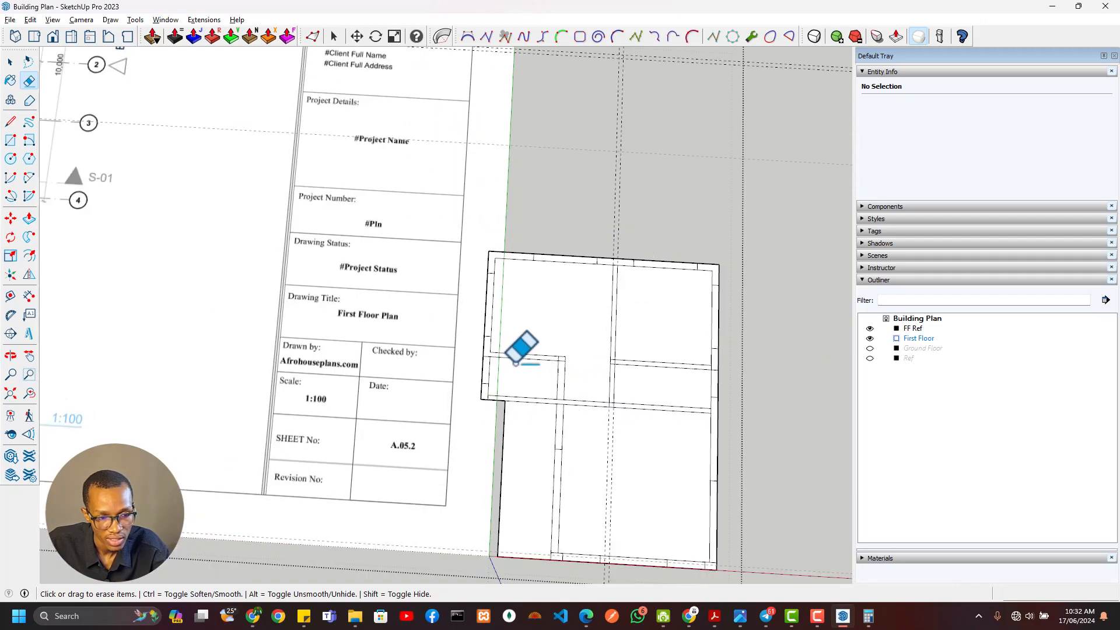
Examine the corridor entry width and the Bedroom 02 WC walls on the reference plan against the drawn walls
{"action": "scroll", "coordinate": [332, 282], "scroll_direction": "down", "scroll_amount": 5}
{"action": "scroll", "coordinate": [513, 357], "scroll_direction": "up", "scroll_amount": 6}
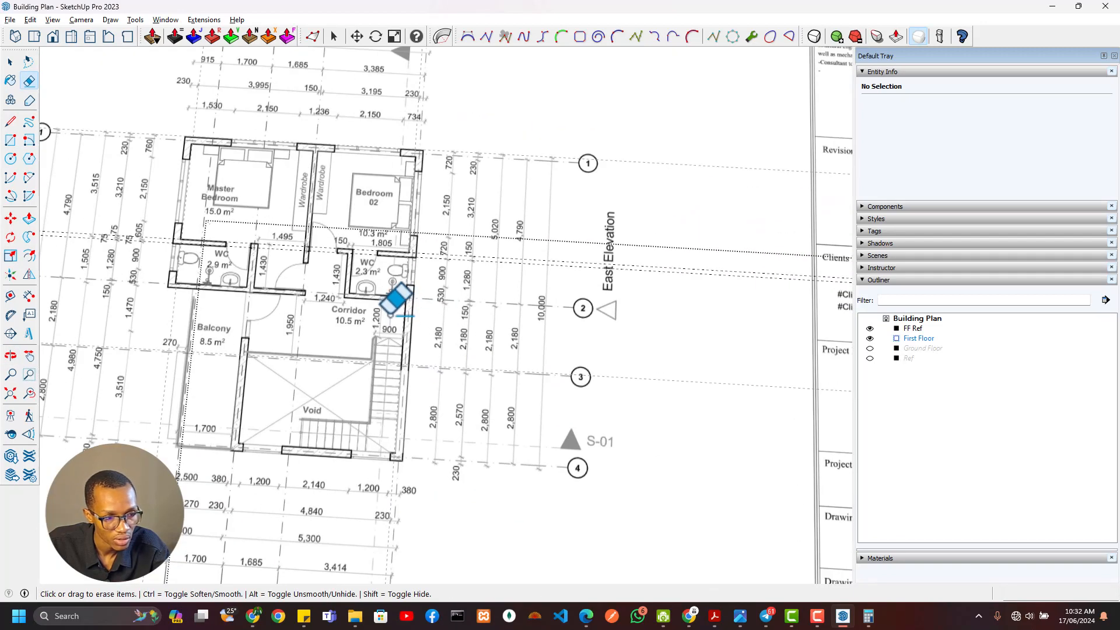
{"action": "scroll", "coordinate": [291, 262], "scroll_direction": "up", "scroll_amount": 4}
{"action": "scroll", "coordinate": [292, 294], "scroll_direction": "down", "scroll_amount": 3}
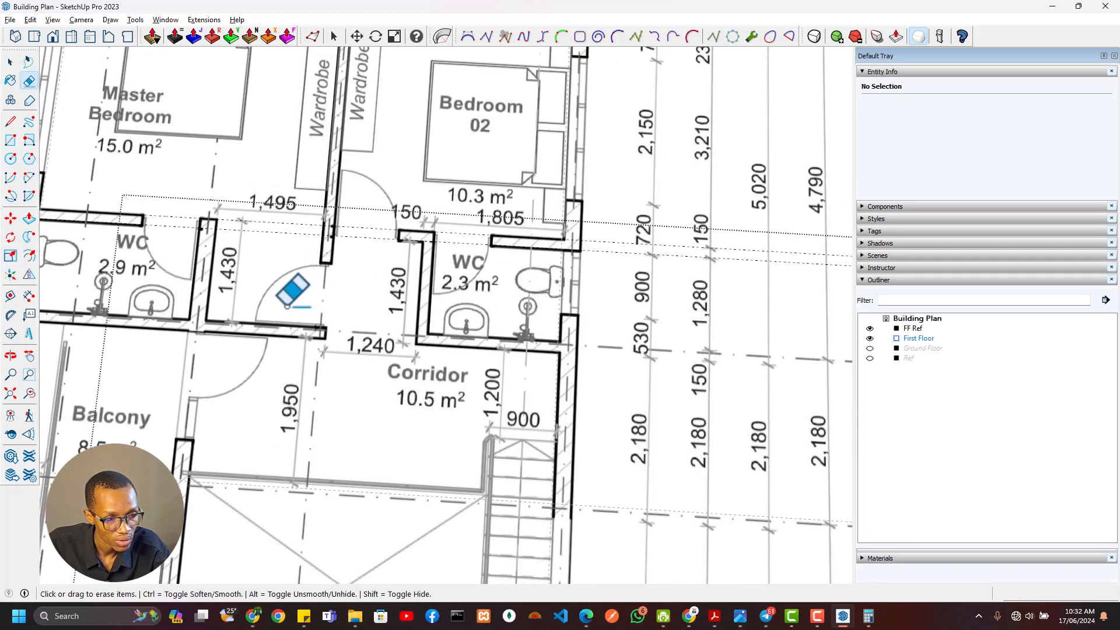
{"action": "scroll", "coordinate": [299, 347], "scroll_direction": "down", "scroll_amount": 2}
{"action": "middle_click_drag", "start_coordinate": [663, 528], "coordinate": [448, 378], "text": "shift"}
{"action": "middle_click_drag", "start_coordinate": [672, 465], "coordinate": [450, 360], "text": "shift"}
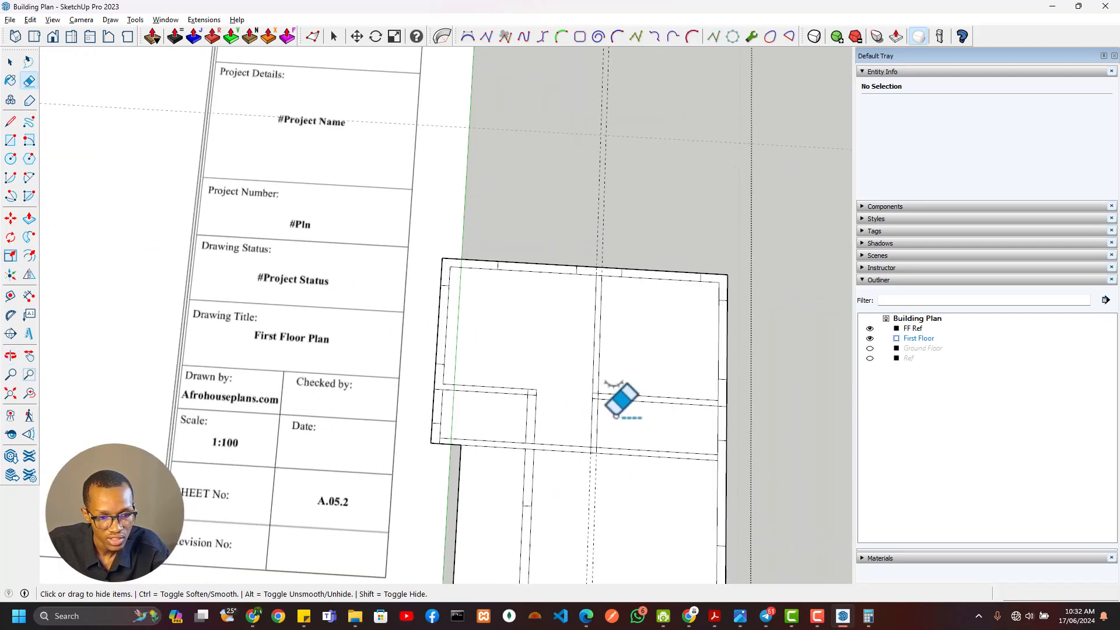
{"action": "middle_click_drag", "start_coordinate": [613, 416], "coordinate": [827, 463], "text": "shift"}
{"action": "middle_click_drag", "start_coordinate": [421, 301], "coordinate": [731, 440], "text": "shift"}
{"action": "scroll", "coordinate": [193, 168], "scroll_direction": "up", "scroll_amount": 4}
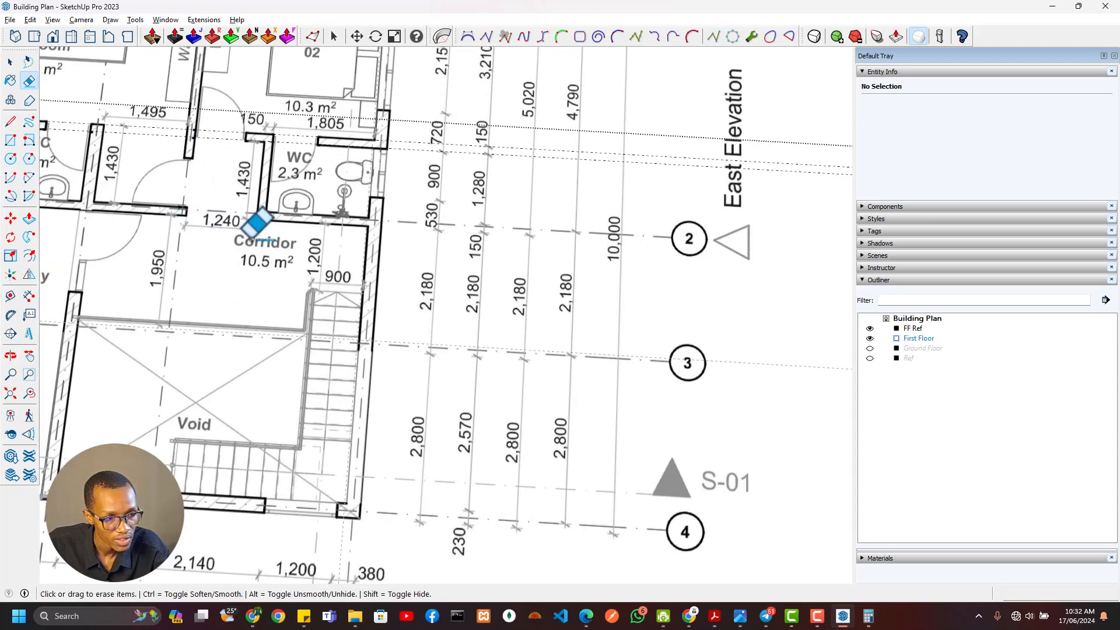
{"action": "scroll", "coordinate": [373, 265], "scroll_direction": "down", "scroll_amount": 5}
{"action": "middle_click_drag", "start_coordinate": [619, 421], "coordinate": [163, 240], "text": "shift"}
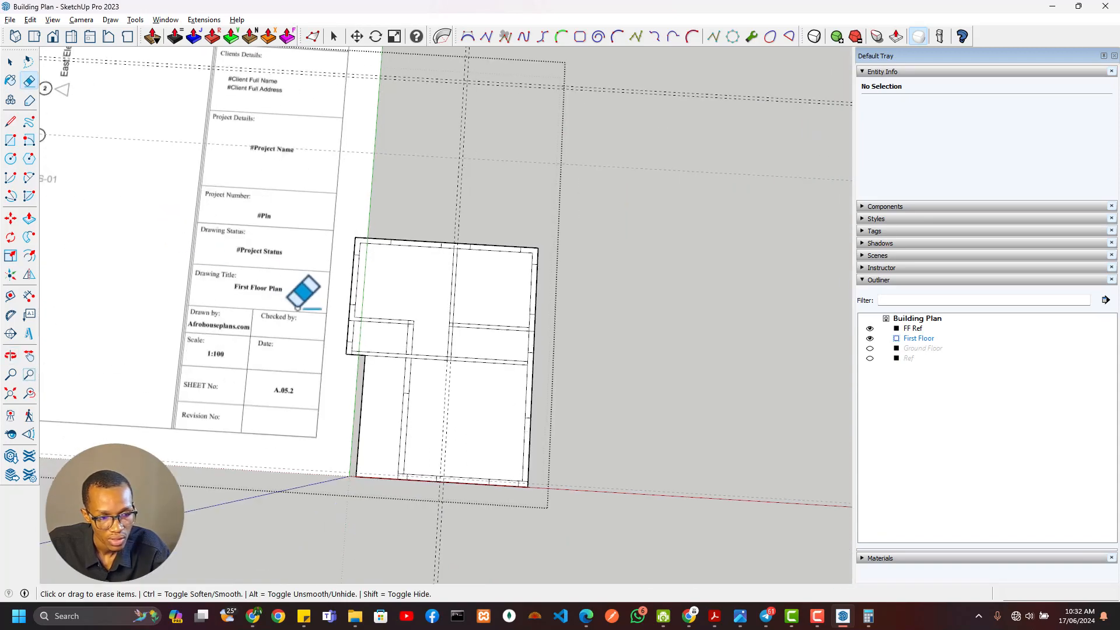
Place a guide 1240 mm east of the bedroom partition's east face and another 150 mm further east
{"action": "scroll", "coordinate": [407, 354], "scroll_direction": "up", "scroll_amount": 4}
{"action": "key", "text": "t"}
{"action": "left_click", "coordinate": [499, 340]}
{"action": "key", "text": "Escape"}
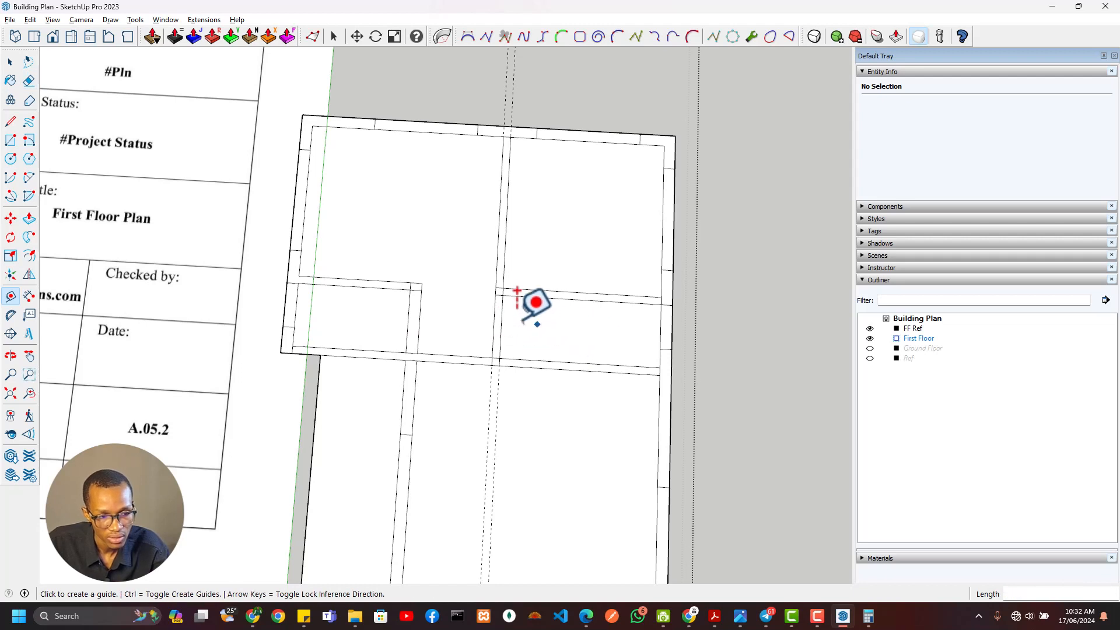
{"action": "left_click", "coordinate": [502, 317]}
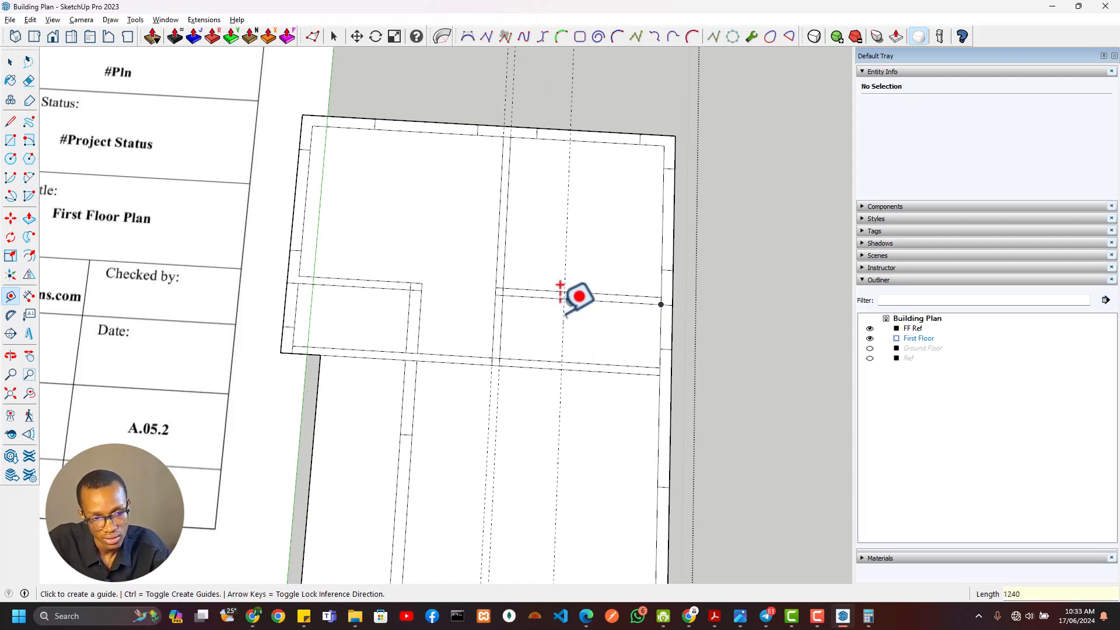
{"action": "left_click", "coordinate": [563, 314]}
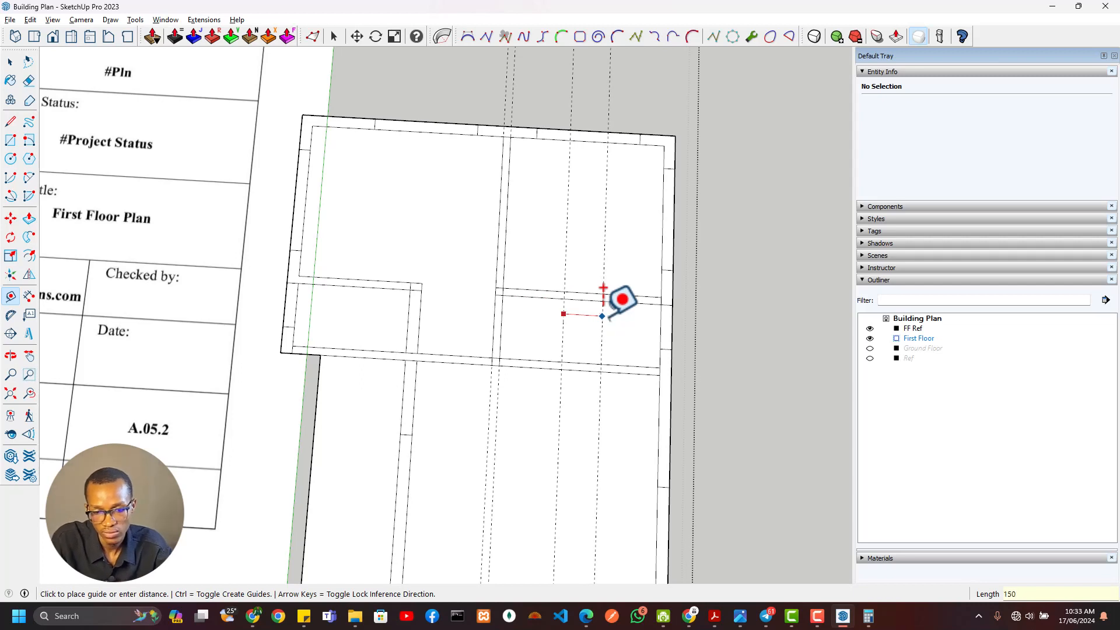
Draw the Bedroom 02 WC's west wall as a rectangle between the guides down to the corridor wall, and erase the line at its north junction
{"action": "key", "text": "r"}
{"action": "left_click", "coordinate": [571, 299]}
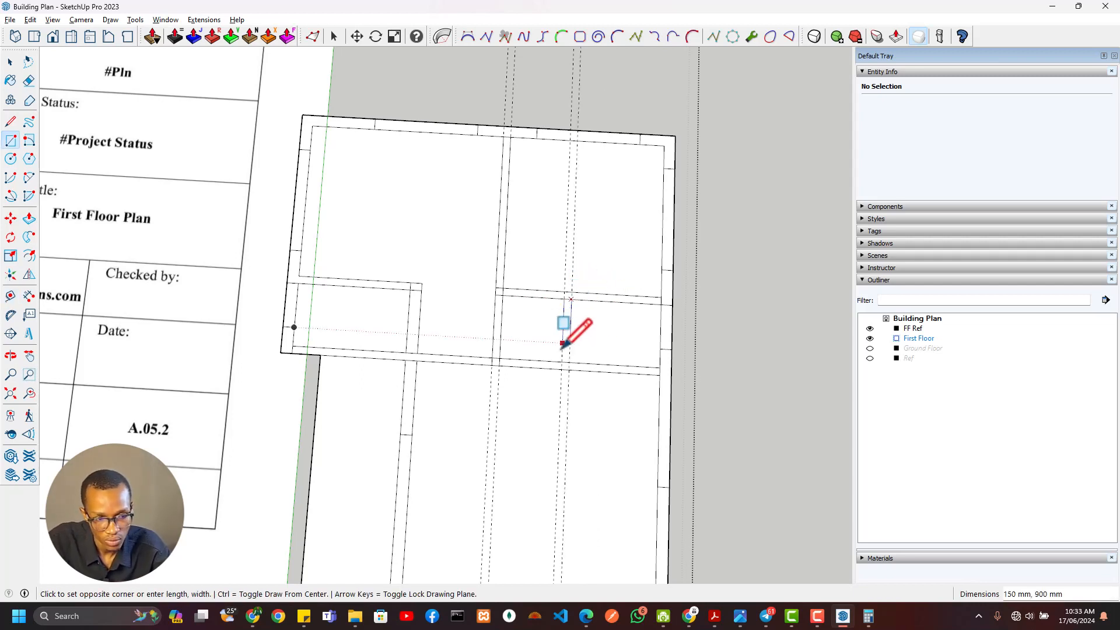
{"action": "left_click", "coordinate": [562, 361]}
{"action": "scroll", "coordinate": [576, 316], "scroll_direction": "up", "scroll_amount": 3}
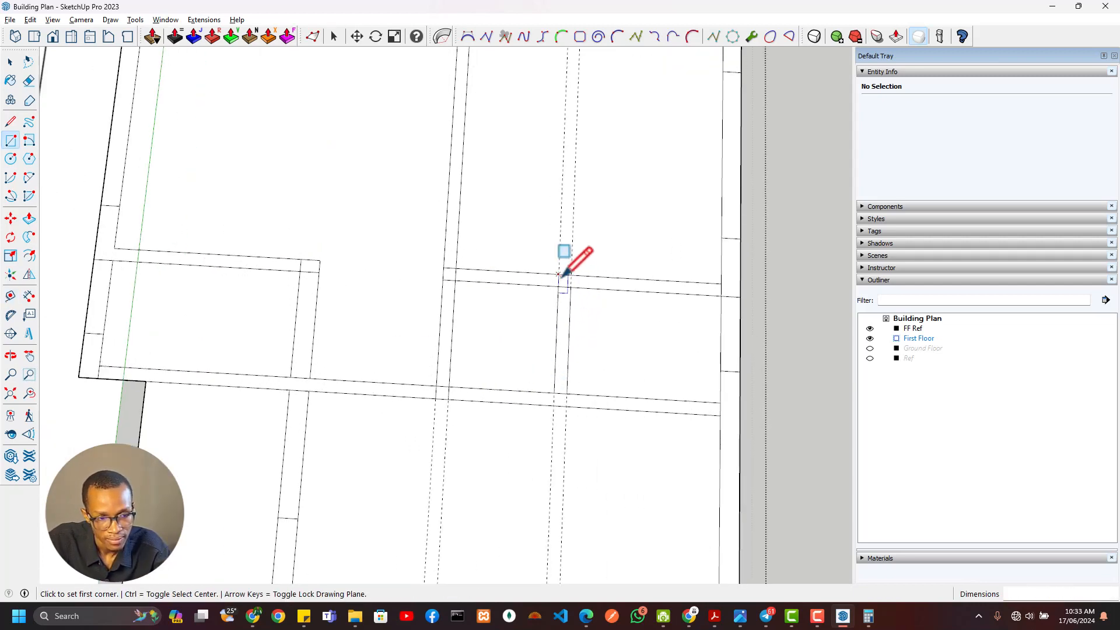
{"action": "left_click", "coordinate": [571, 276]}
{"action": "key", "text": "e"}
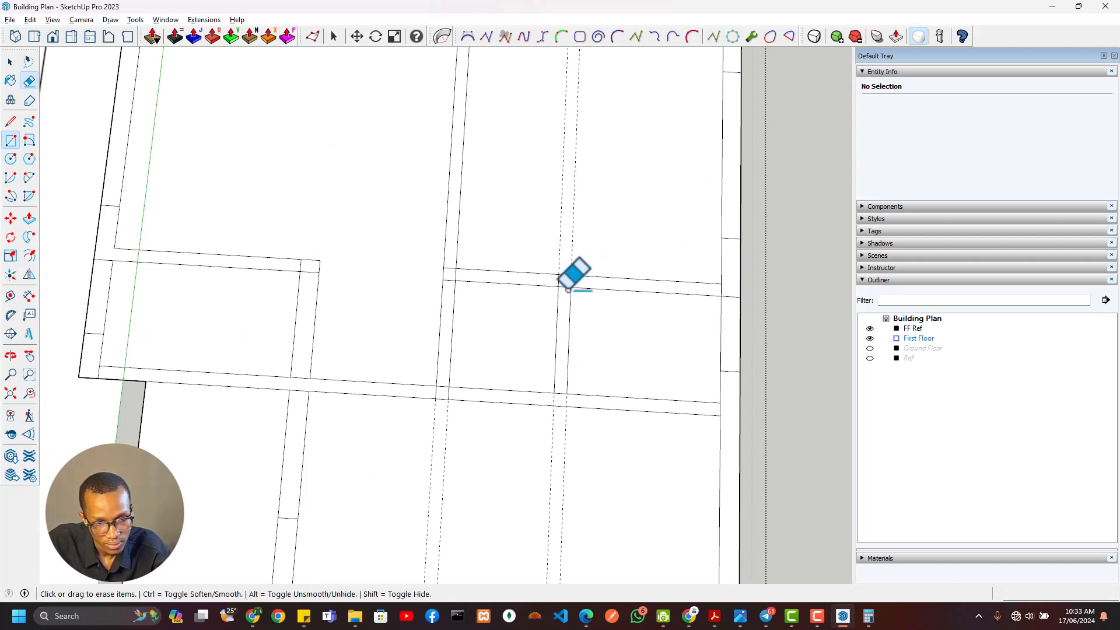
{"action": "scroll", "coordinate": [560, 288], "scroll_direction": "up", "scroll_amount": 2}
{"action": "scroll", "coordinate": [522, 287], "scroll_direction": "down", "scroll_amount": 6}
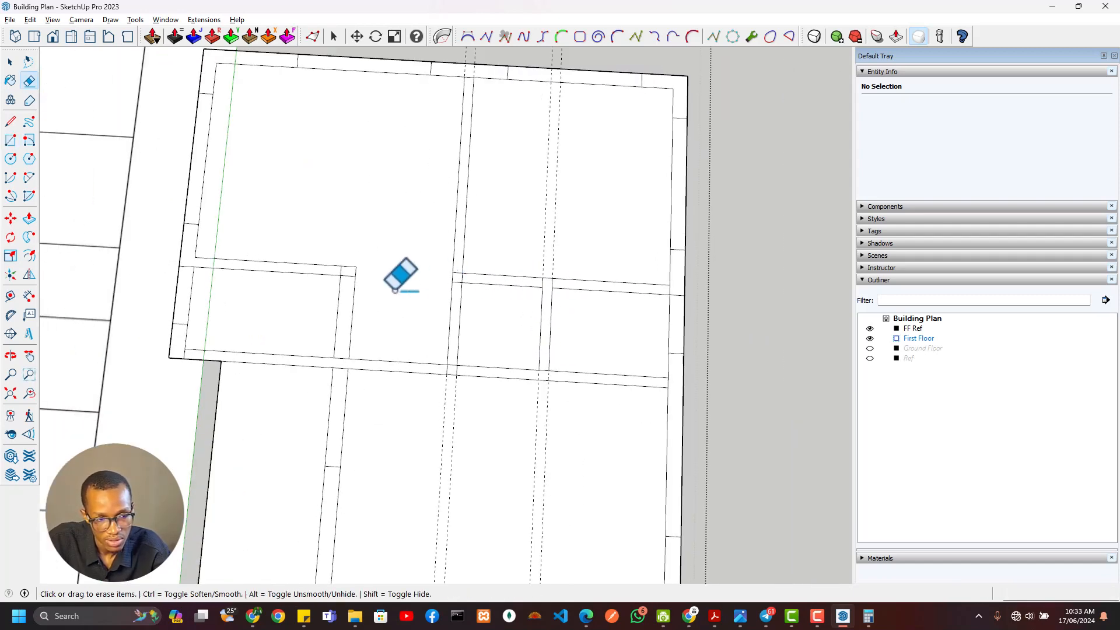
Examine the corridor opening between the bedroom partition and the Bedroom 02 WC on the reference plan
{"action": "middle_click_drag", "start_coordinate": [300, 320], "coordinate": [816, 475], "text": "shift"}
{"action": "scroll", "coordinate": [410, 300], "scroll_direction": "down", "scroll_amount": 3}
{"action": "scroll", "coordinate": [160, 129], "scroll_direction": "up", "scroll_amount": 3}
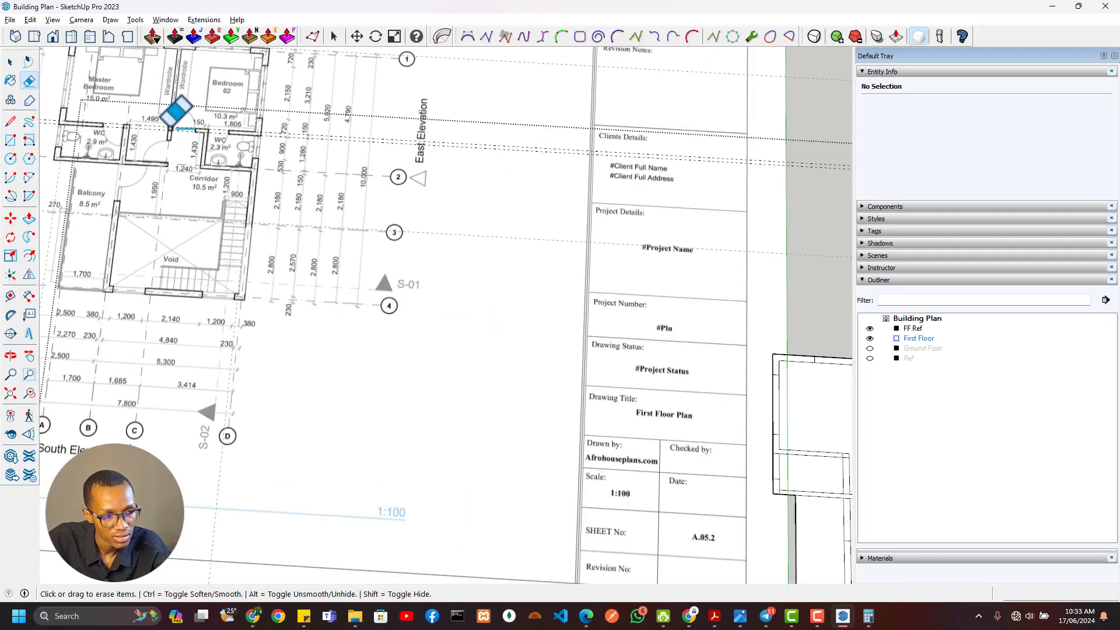
{"action": "middle_click_drag", "start_coordinate": [677, 354], "coordinate": [292, 286], "text": "shift"}
{"action": "middle_click_drag", "start_coordinate": [513, 346], "coordinate": [458, 270], "text": "shift"}
{"action": "scroll", "coordinate": [525, 341], "scroll_direction": "up", "scroll_amount": 6}
{"action": "scroll", "coordinate": [502, 373], "scroll_direction": "down", "scroll_amount": 4}
{"action": "middle_click_drag", "start_coordinate": [477, 407], "coordinate": [527, 352], "text": "shift"}
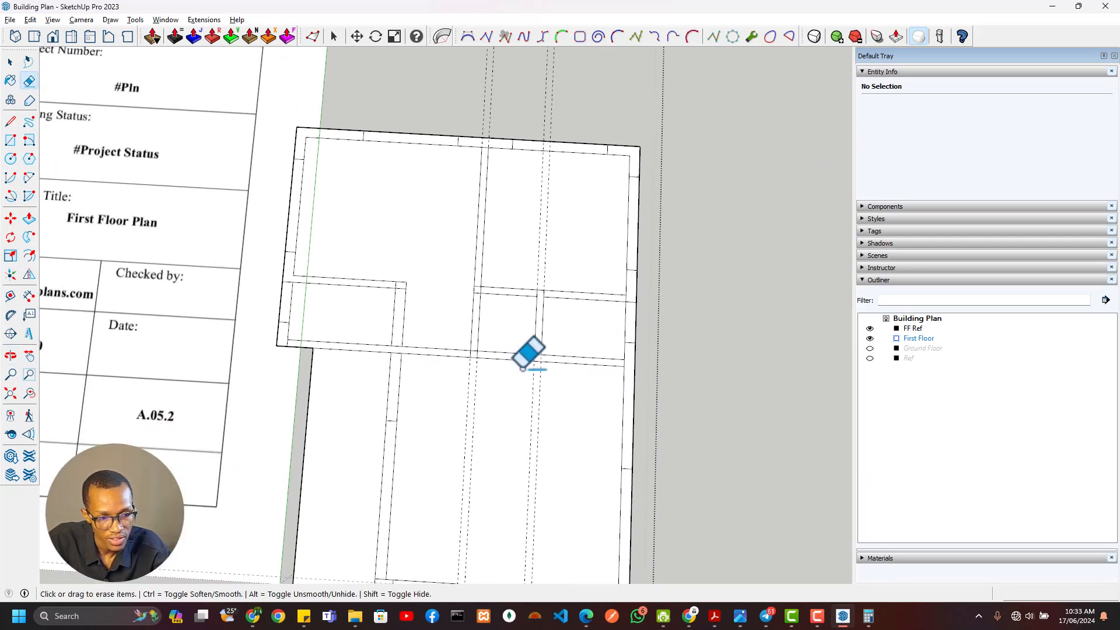
Draw a 150 mm line across the corridor wall at the Bedroom 02 WC's west face and erase the wall segment spanning the corridor entry
{"action": "scroll", "coordinate": [527, 352], "scroll_direction": "up", "scroll_amount": 5}
{"action": "key", "text": "l"}
{"action": "left_click", "coordinate": [537, 348]}
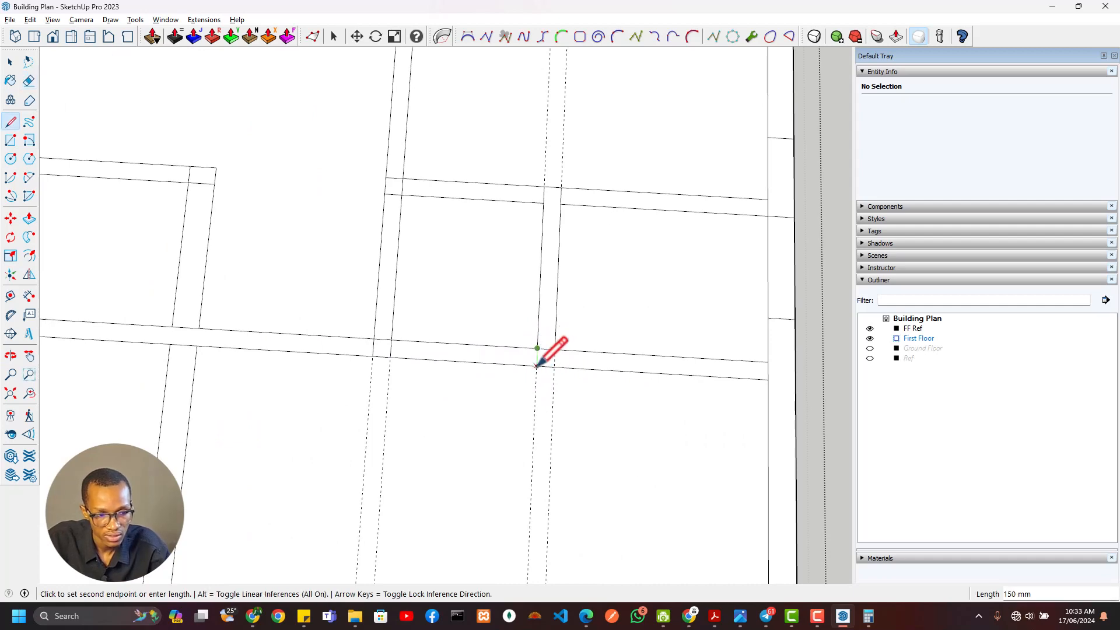
{"action": "left_click", "coordinate": [536, 366]}
{"action": "key", "text": "e"}
{"action": "left_click_drag", "start_coordinate": [437, 312], "coordinate": [432, 386]}
{"action": "scroll", "coordinate": [430, 386], "scroll_direction": "down", "scroll_amount": 5}
{"action": "scroll", "coordinate": [429, 343], "scroll_direction": "up", "scroll_amount": 6}
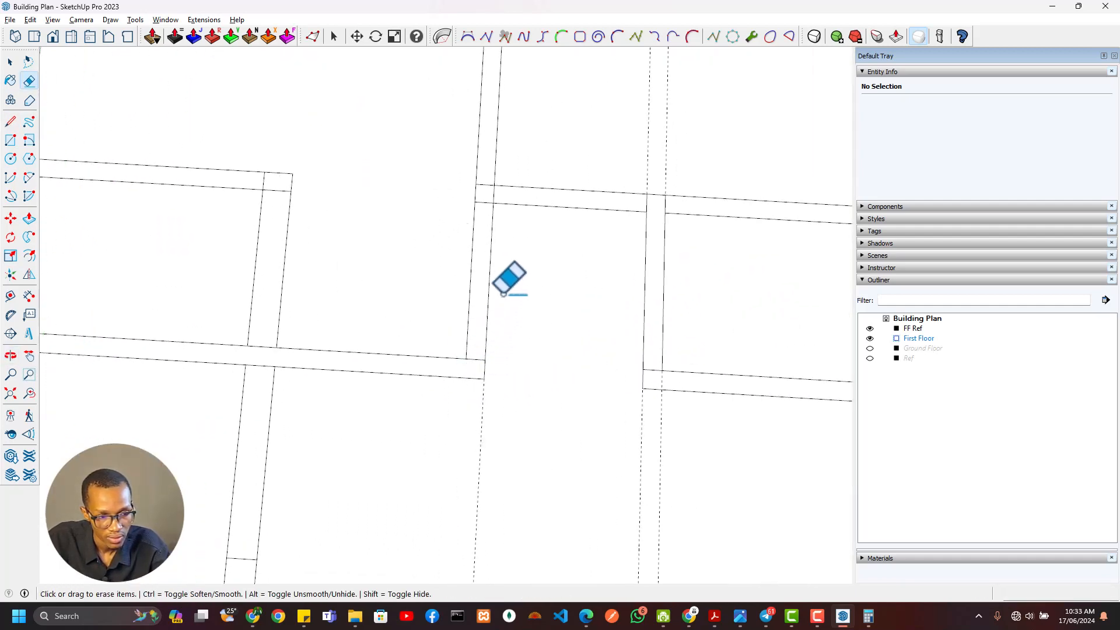
Erase the remaining vertical guides and the overlapping line at the Bedroom 02 WC's southwest wall corner
{"action": "scroll", "coordinate": [508, 280], "scroll_direction": "down", "scroll_amount": 2}
{"action": "scroll", "coordinate": [632, 344], "scroll_direction": "down", "scroll_amount": 3}
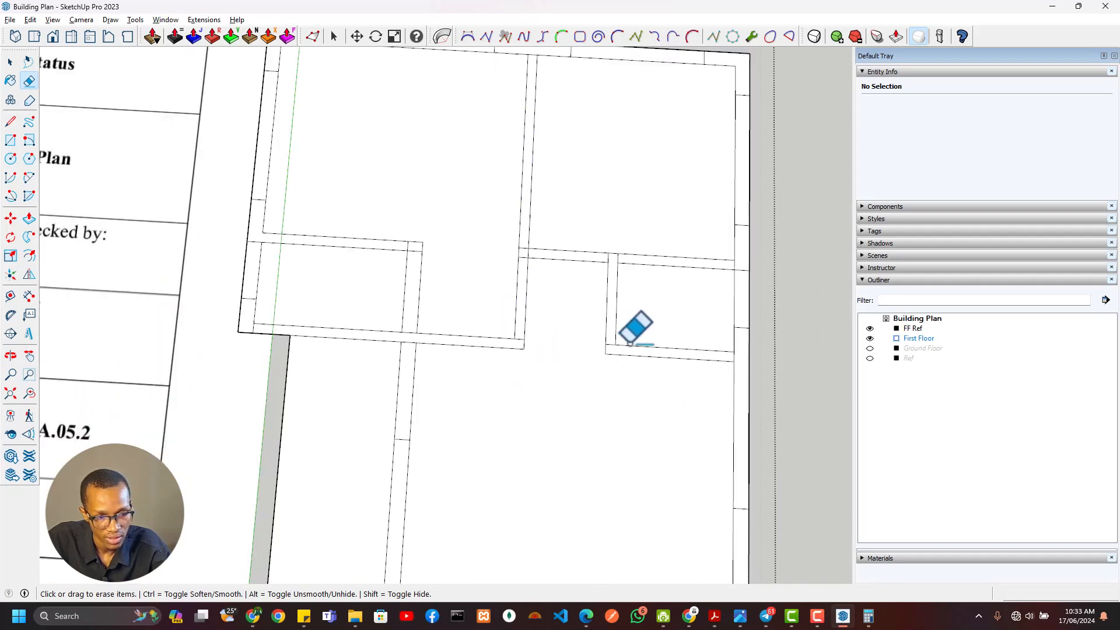
{"action": "scroll", "coordinate": [627, 338], "scroll_direction": "up", "scroll_amount": 3}
{"action": "left_click", "coordinate": [607, 345]}
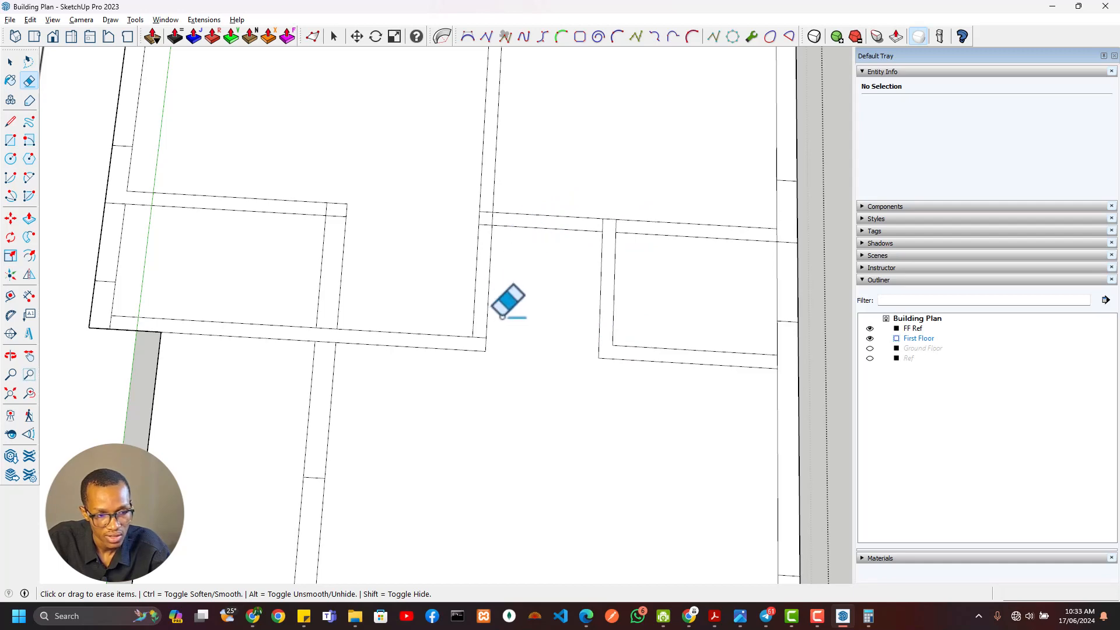
{"action": "scroll", "coordinate": [356, 263], "scroll_direction": "down", "scroll_amount": 3}
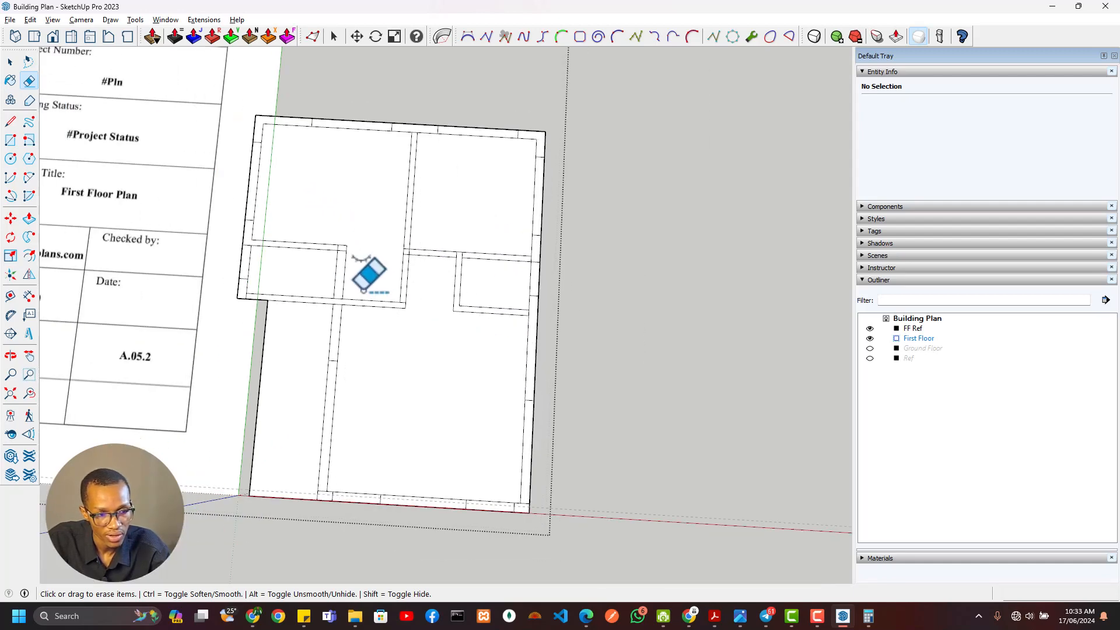
{"action": "scroll", "coordinate": [508, 327], "scroll_direction": "up", "scroll_amount": 2}
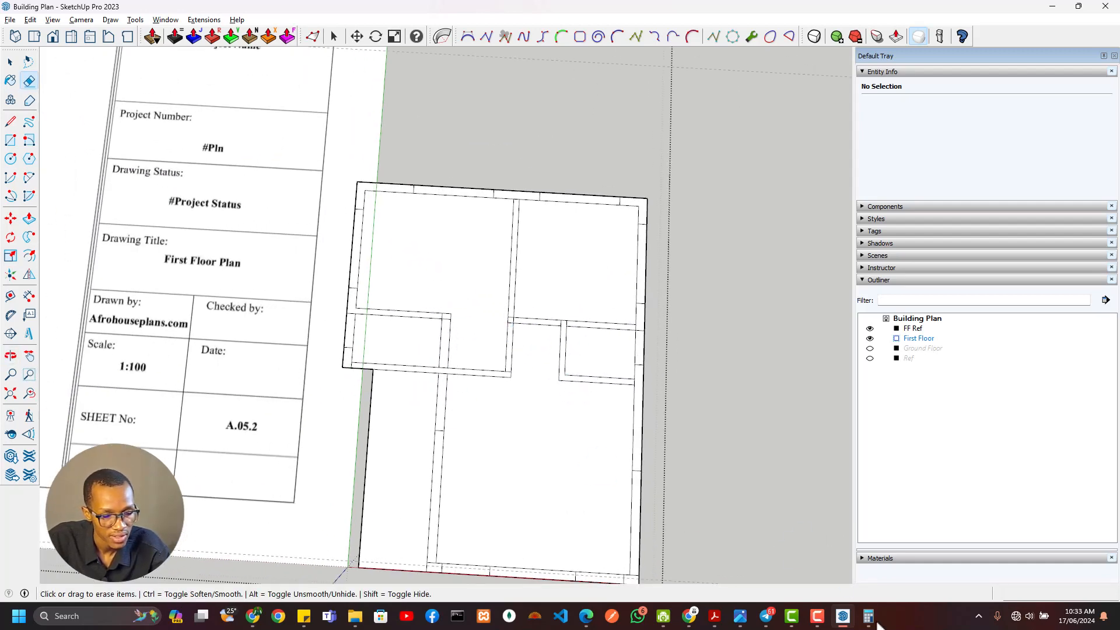
Switch to Acrobat and check the door widths for the WCs and bedrooms on the first floor plan
{"action": "left_click", "coordinate": [717, 617]}
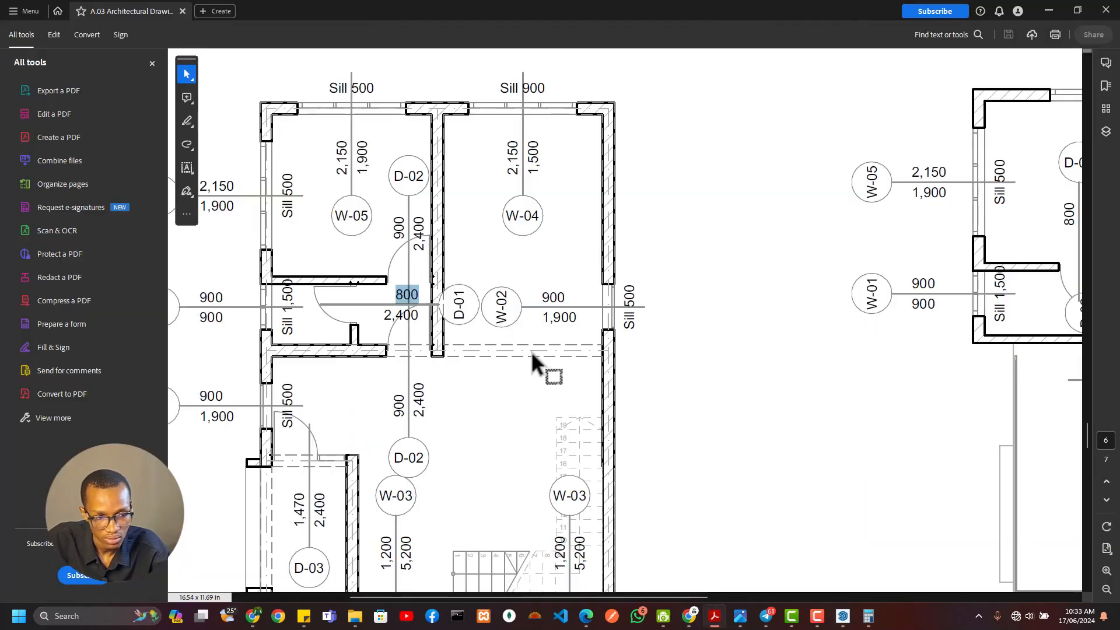
{"action": "scroll", "coordinate": [571, 315], "scroll_direction": "down", "scroll_amount": 4}
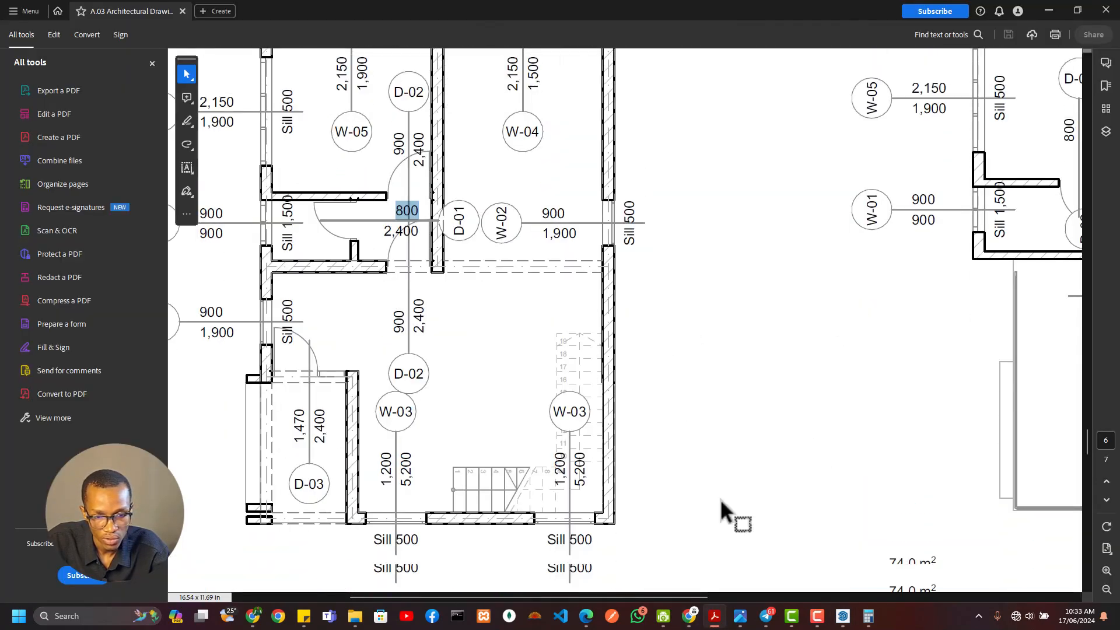
{"action": "left_click_drag", "start_coordinate": [661, 599], "coordinate": [853, 574]}
{"action": "scroll", "coordinate": [737, 343], "scroll_direction": "up", "scroll_amount": 7}
{"action": "scroll", "coordinate": [727, 338], "scroll_direction": "down", "scroll_amount": 3}
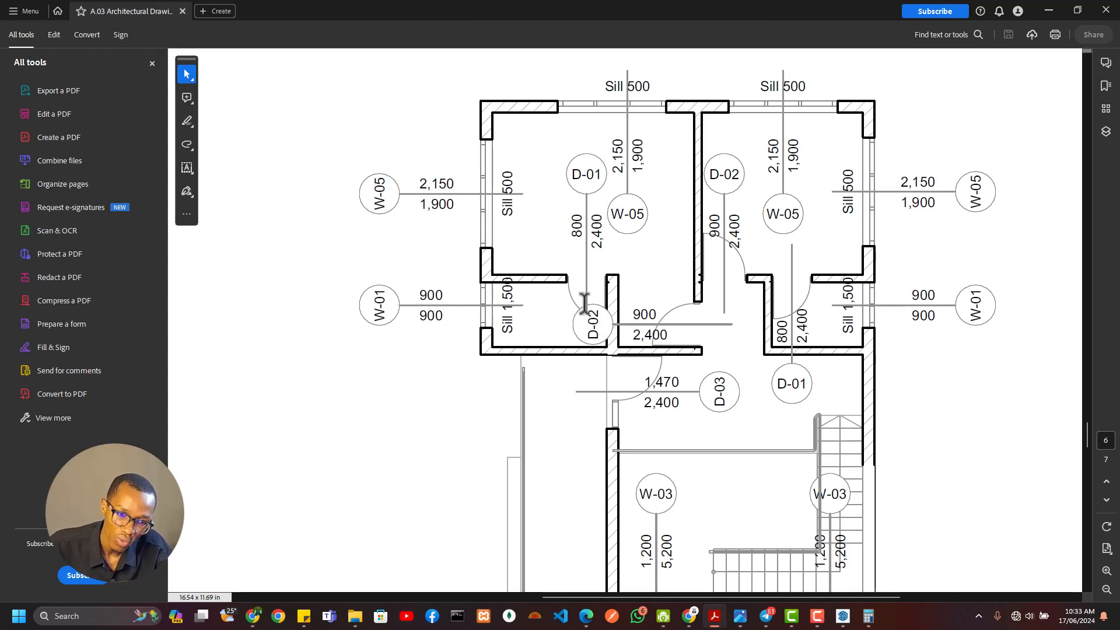
{"action": "double_click", "coordinate": [574, 223]}
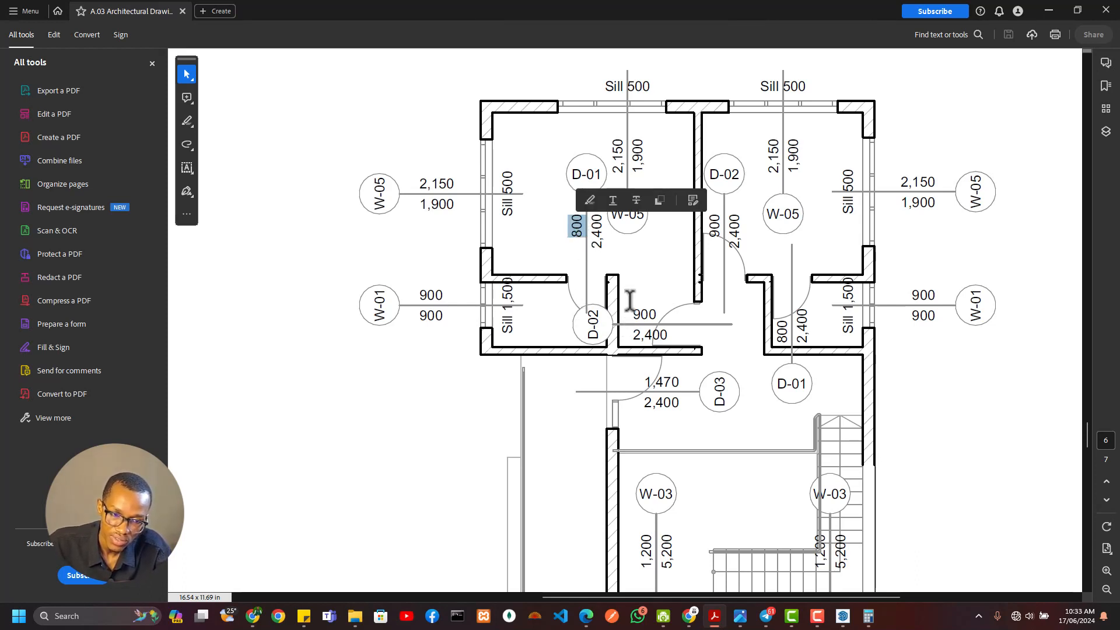
{"action": "left_click", "coordinate": [626, 314]}
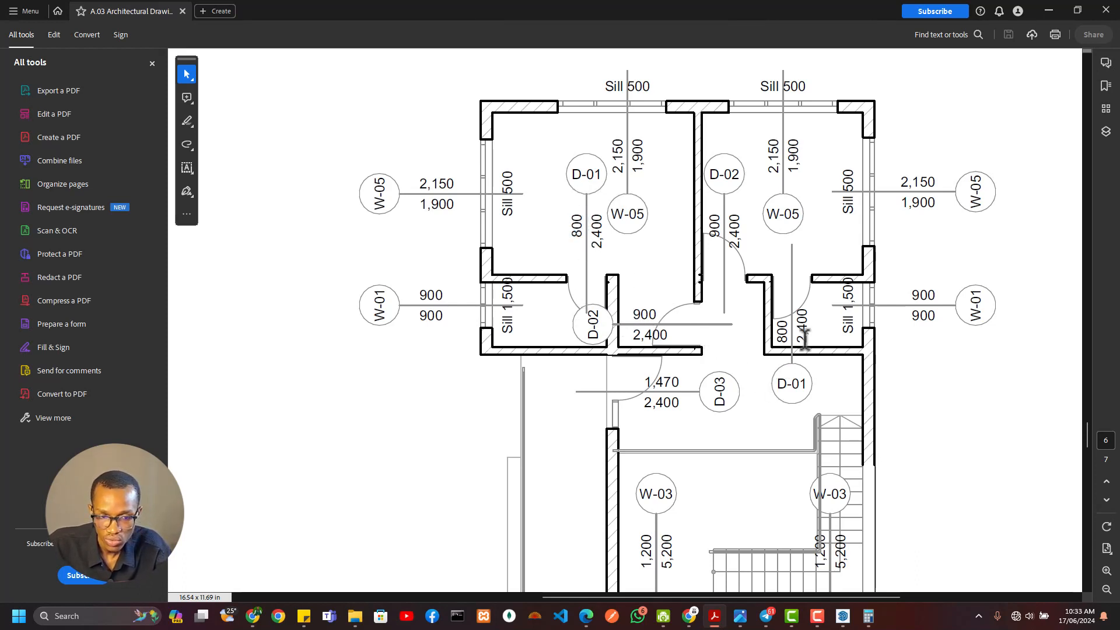
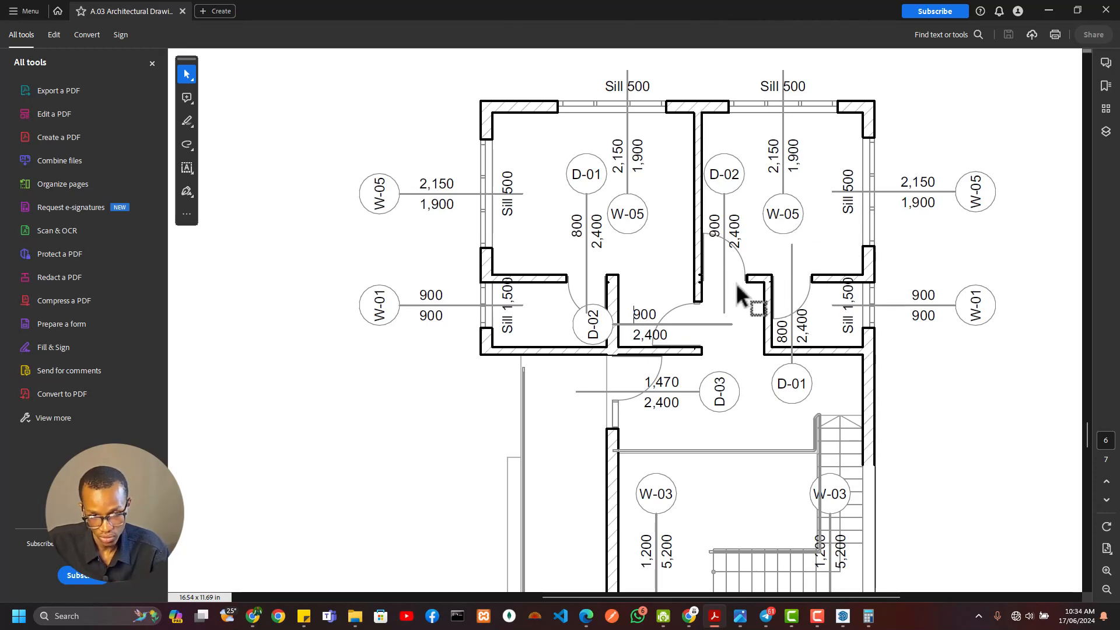
Switch back to SketchUp and cut a 900 mm door opening in Bedroom 02's south wall, measured from the central partition
{"action": "key", "text": "alt+Tab"}
{"action": "scroll", "coordinate": [402, 360], "scroll_direction": "down", "scroll_amount": 2}
{"action": "scroll", "coordinate": [517, 335], "scroll_direction": "up", "scroll_amount": 6}
{"action": "key", "text": "t"}
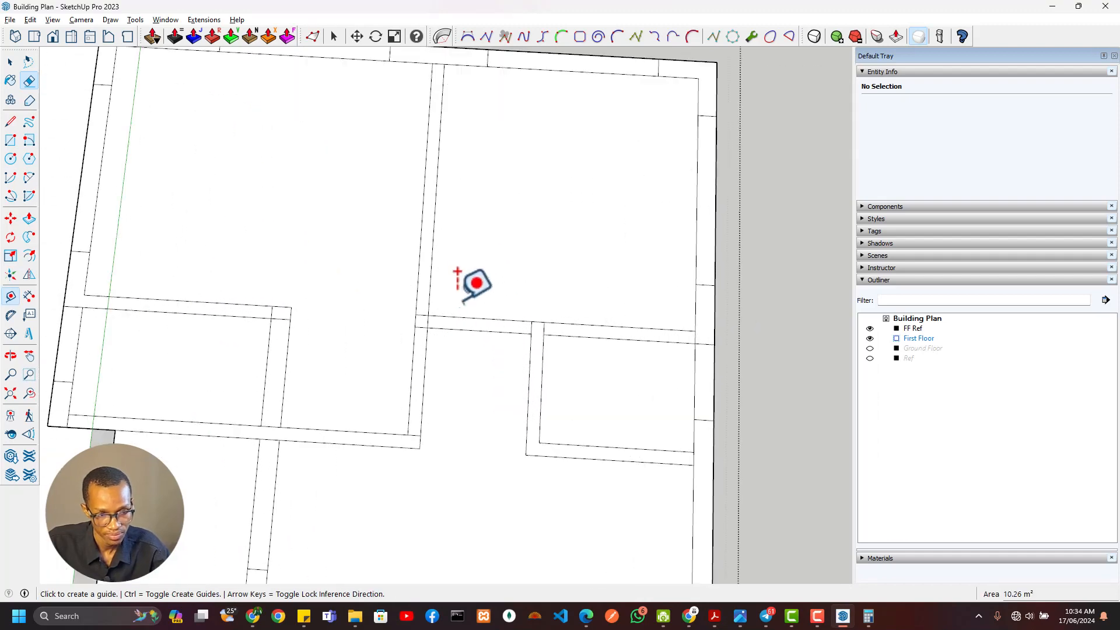
{"action": "left_click", "coordinate": [430, 284]}
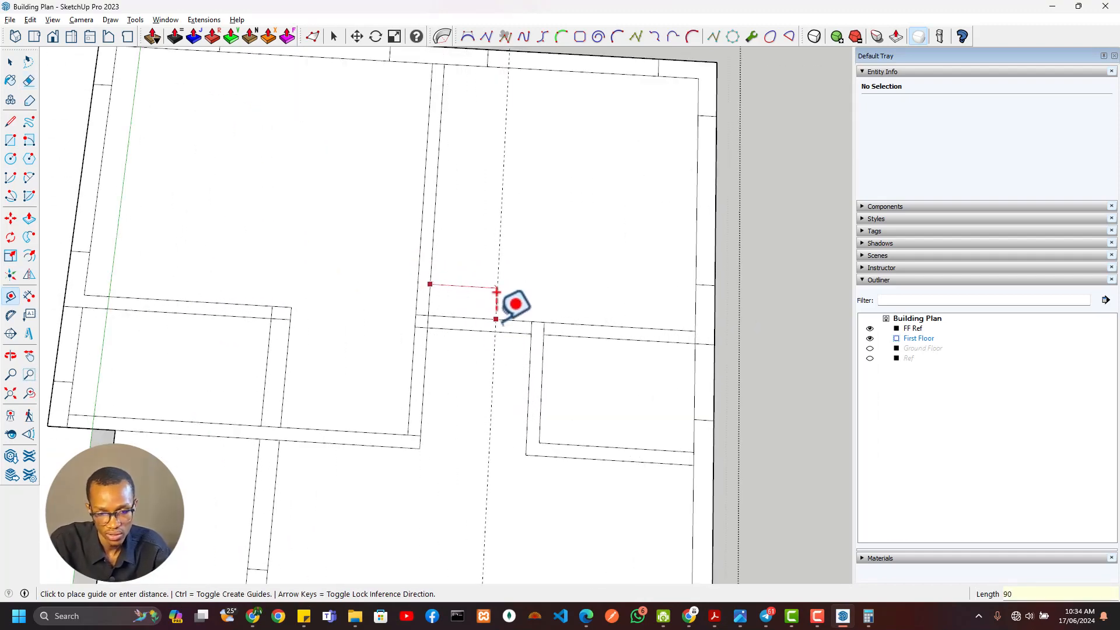
{"action": "key", "text": "r"}
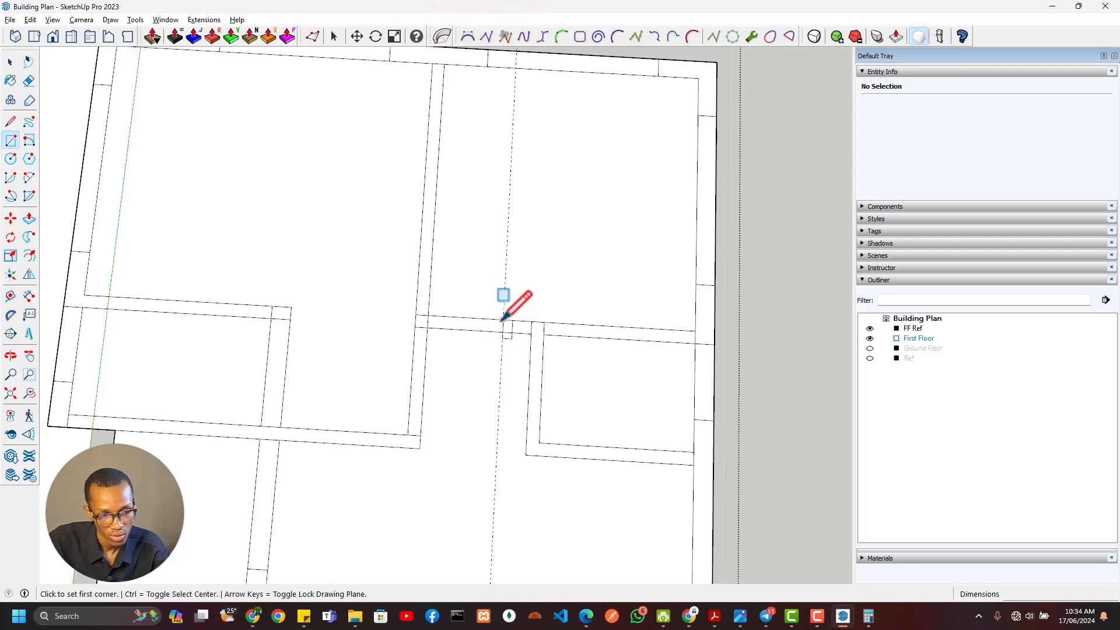
{"action": "key", "text": "e"}
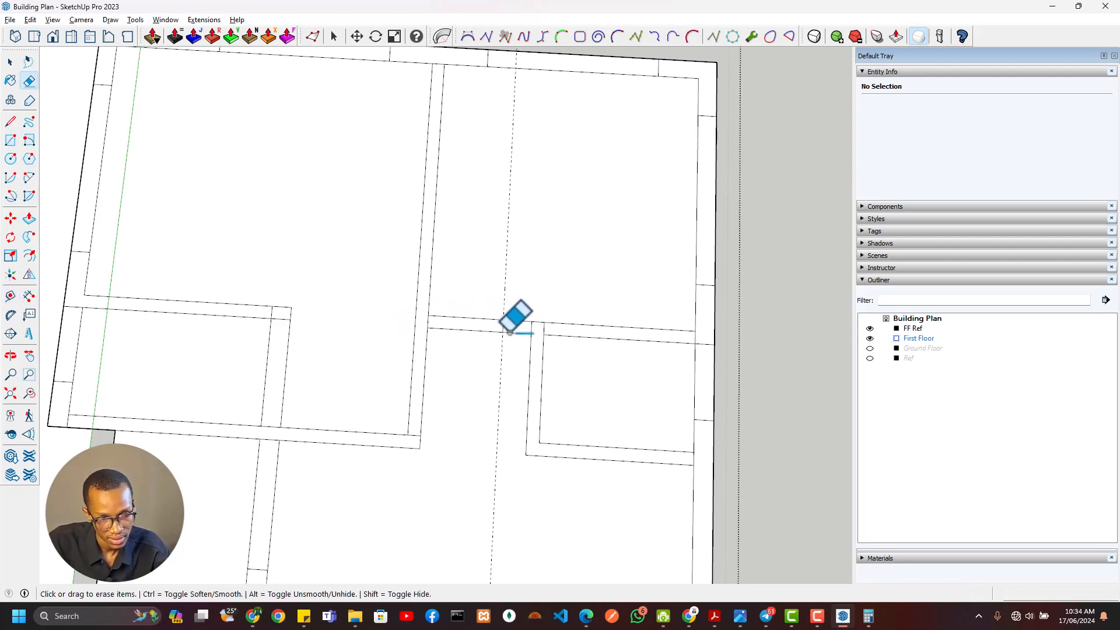
{"action": "left_click_drag", "start_coordinate": [472, 318], "coordinate": [476, 370]}
Cut an 800 mm door opening in the east WC's north wall, measured from the inner face of its west wall
{"action": "key", "text": "t"}
{"action": "left_click", "coordinate": [542, 353]}
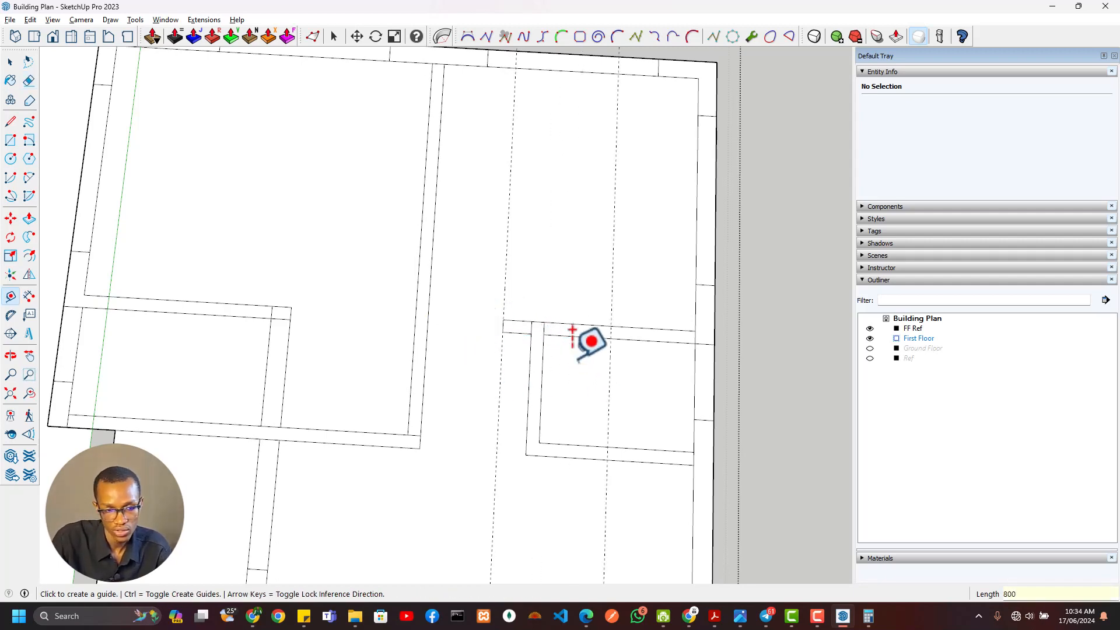
{"action": "key", "text": "l"}
{"action": "left_click", "coordinate": [611, 326]}
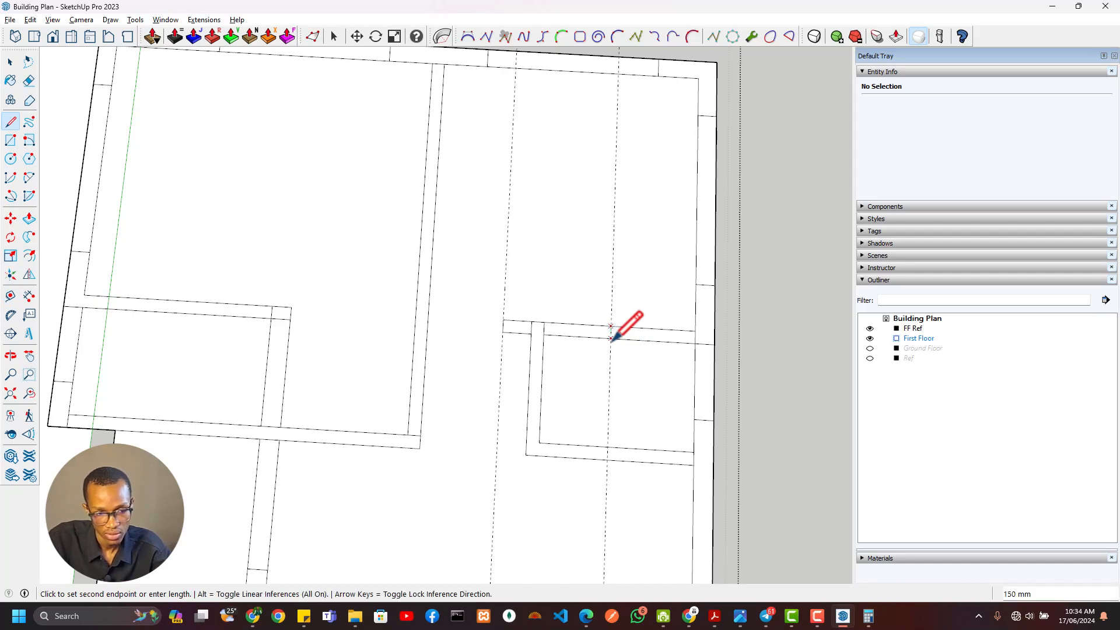
{"action": "key", "text": "e"}
{"action": "scroll", "coordinate": [525, 401], "scroll_direction": "down", "scroll_amount": 3}
{"action": "scroll", "coordinate": [526, 403], "scroll_direction": "up", "scroll_amount": 4}
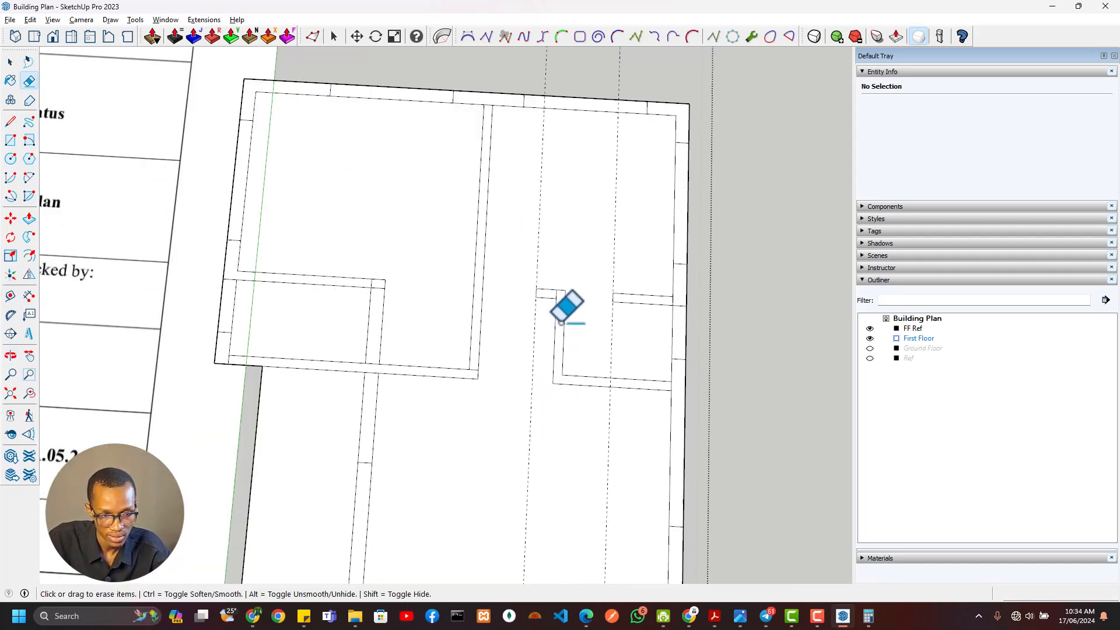
Cut a 900 mm door opening at the south end of the central partition, measured from the master bedroom's south wall
{"action": "scroll", "coordinate": [479, 365], "scroll_direction": "up", "scroll_amount": 2}
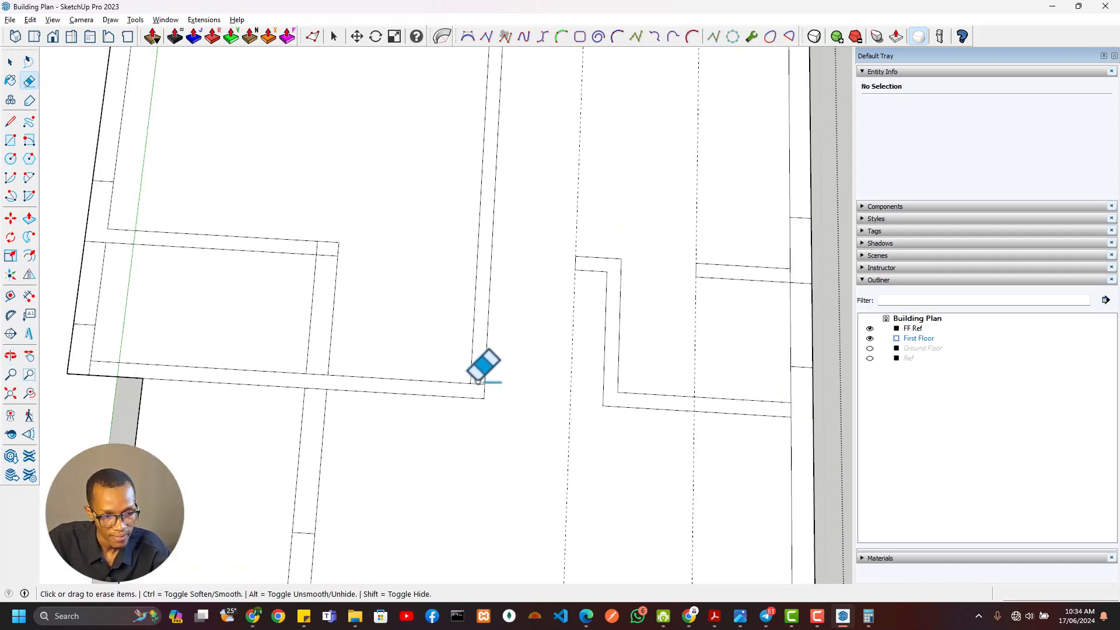
{"action": "key", "text": "t"}
{"action": "left_click", "coordinate": [443, 382]}
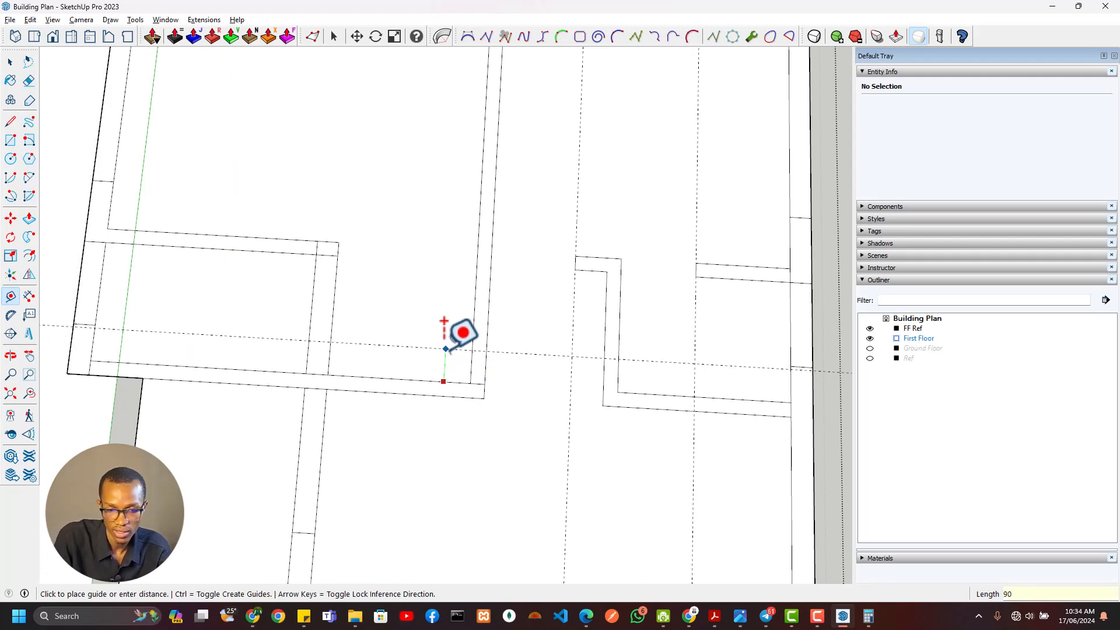
{"action": "key", "text": "r"}
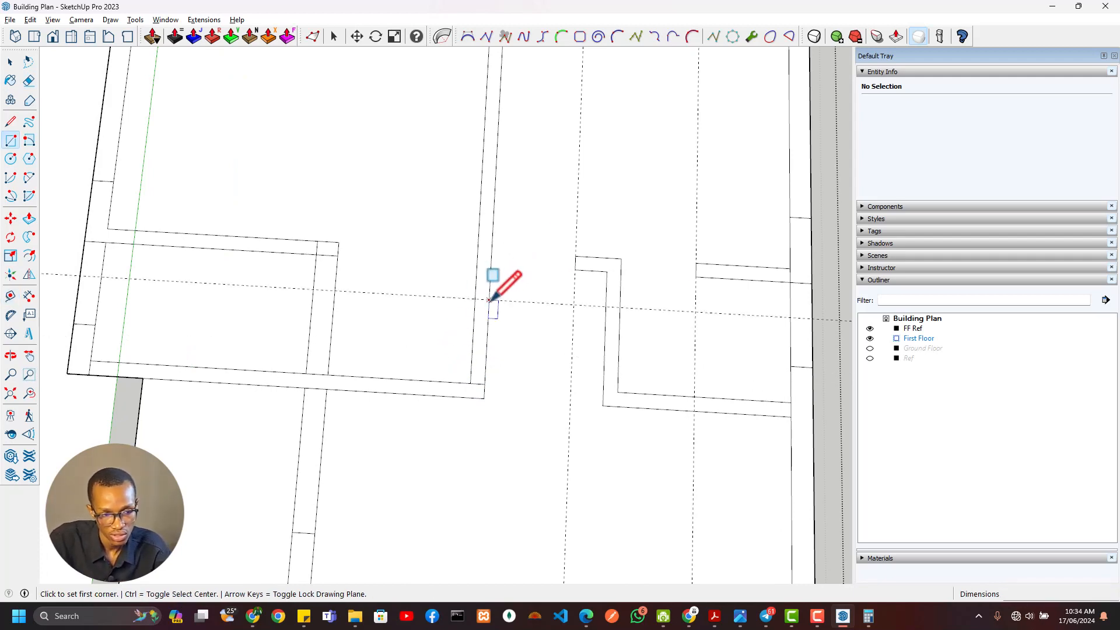
{"action": "left_click", "coordinate": [489, 300]}
{"action": "left_click", "coordinate": [471, 376]}
{"action": "key", "text": "e"}
{"action": "scroll", "coordinate": [315, 327], "scroll_direction": "down", "scroll_amount": 2}
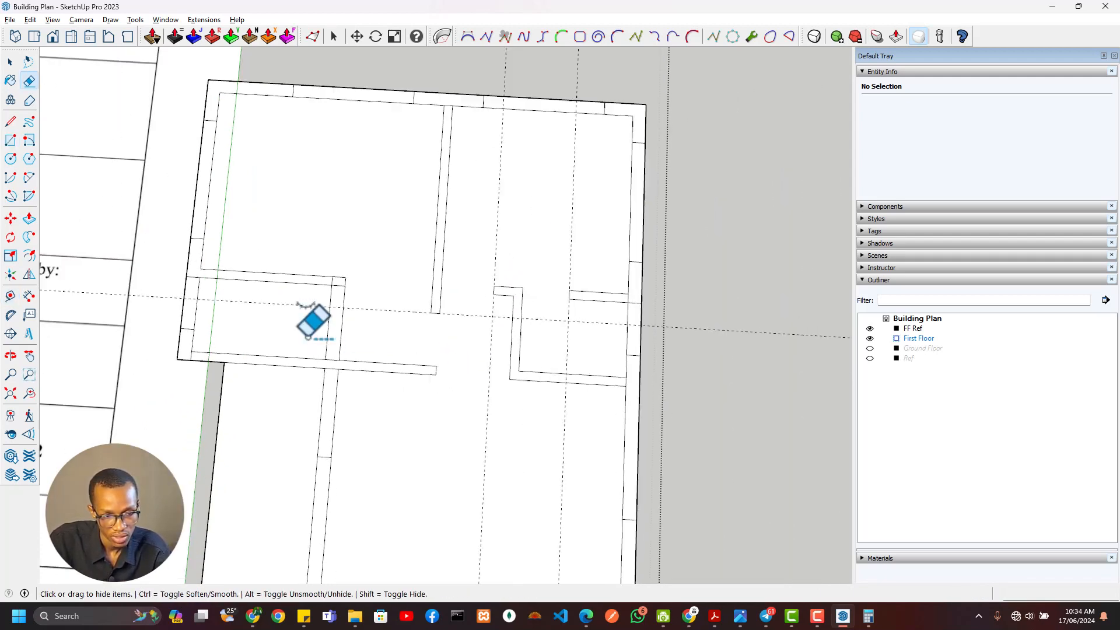
Cut an 800 mm door opening in the west WC's north wall, measured from the inner face of its east wall
{"action": "scroll", "coordinate": [408, 303], "scroll_direction": "up", "scroll_amount": 3}
{"action": "key", "text": "t"}
{"action": "left_click", "coordinate": [490, 308]}
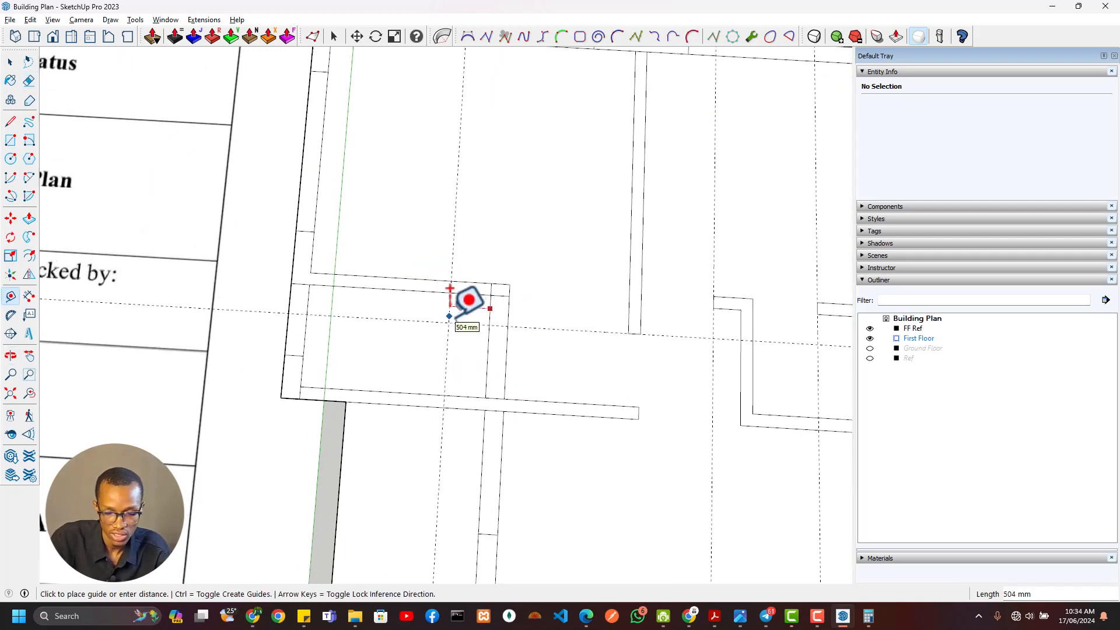
{"action": "key", "text": "r"}
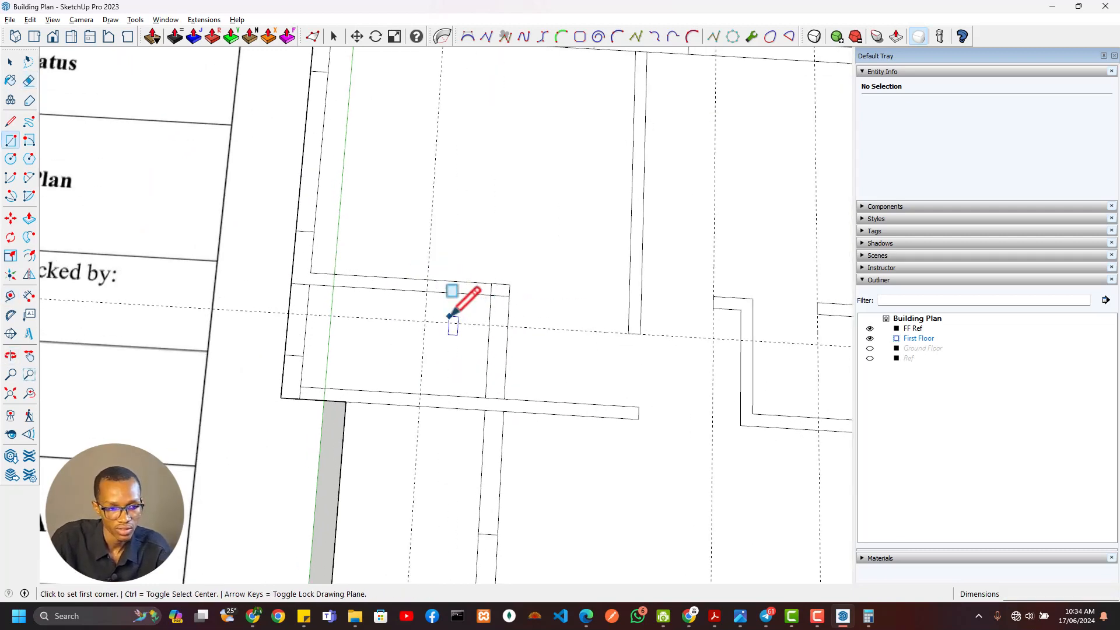
{"action": "left_click", "coordinate": [491, 284]}
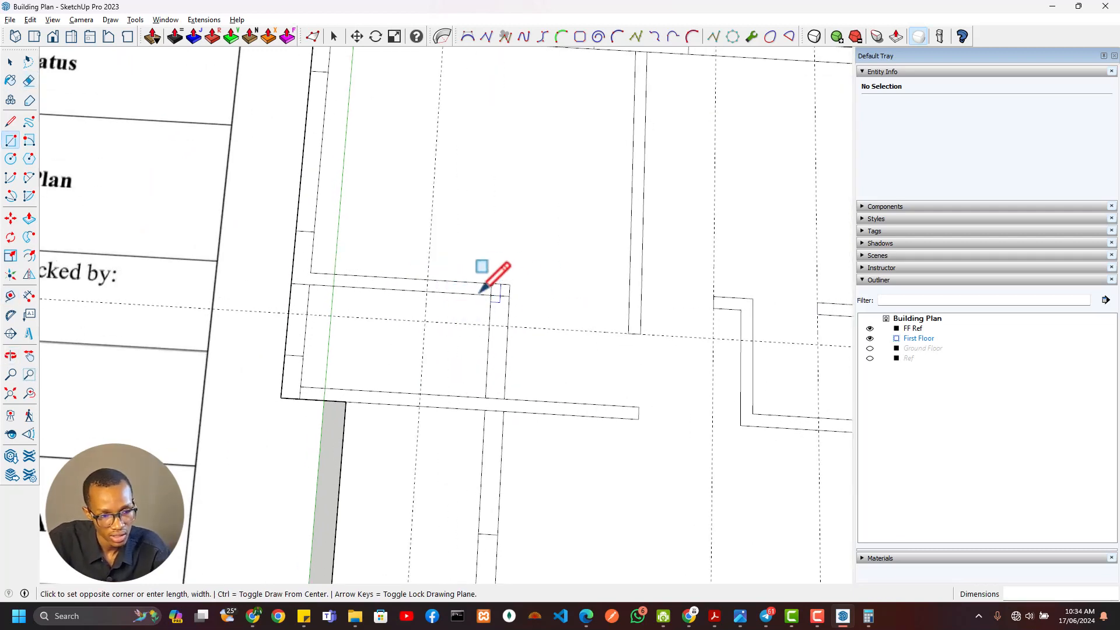
{"action": "left_click", "coordinate": [426, 289]}
{"action": "key", "text": "e"}
{"action": "scroll", "coordinate": [583, 327], "scroll_direction": "down", "scroll_amount": 3}
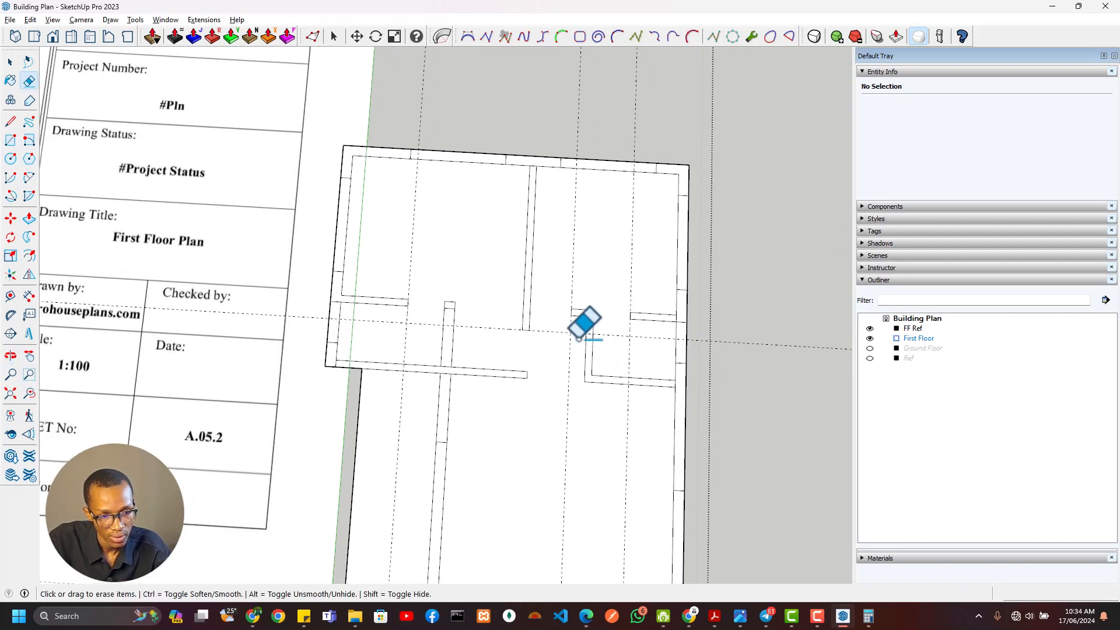
Erase the leftover edges where the central partition and the WC walls meet the adjoining walls
{"action": "scroll", "coordinate": [579, 337], "scroll_direction": "up", "scroll_amount": 5}
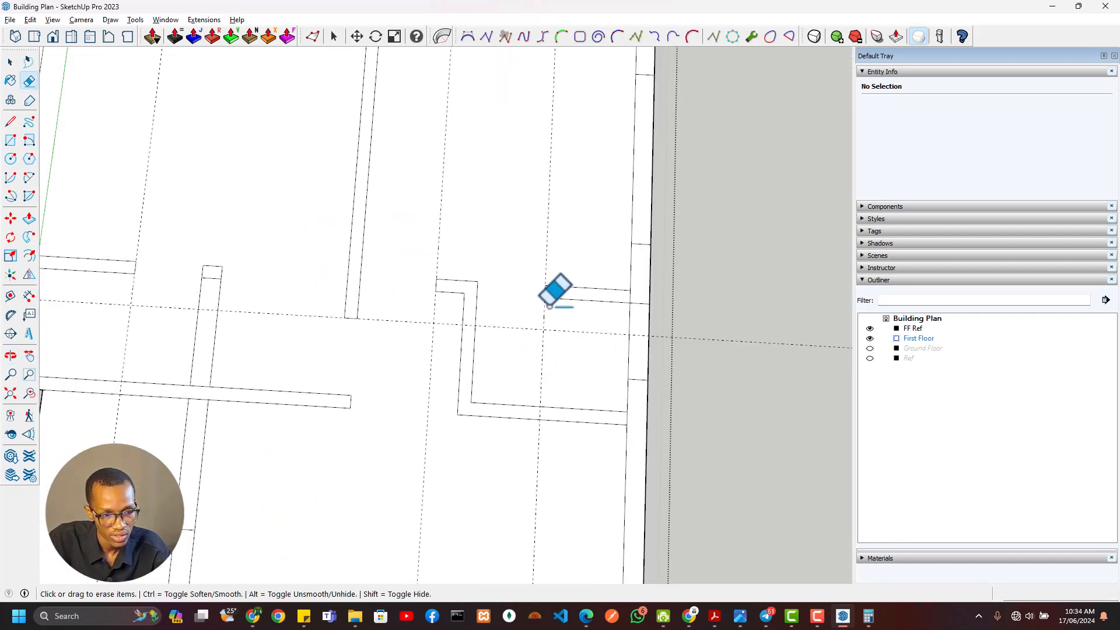
{"action": "scroll", "coordinate": [519, 326], "scroll_direction": "down", "scroll_amount": 3}
{"action": "scroll", "coordinate": [390, 313], "scroll_direction": "up", "scroll_amount": 2}
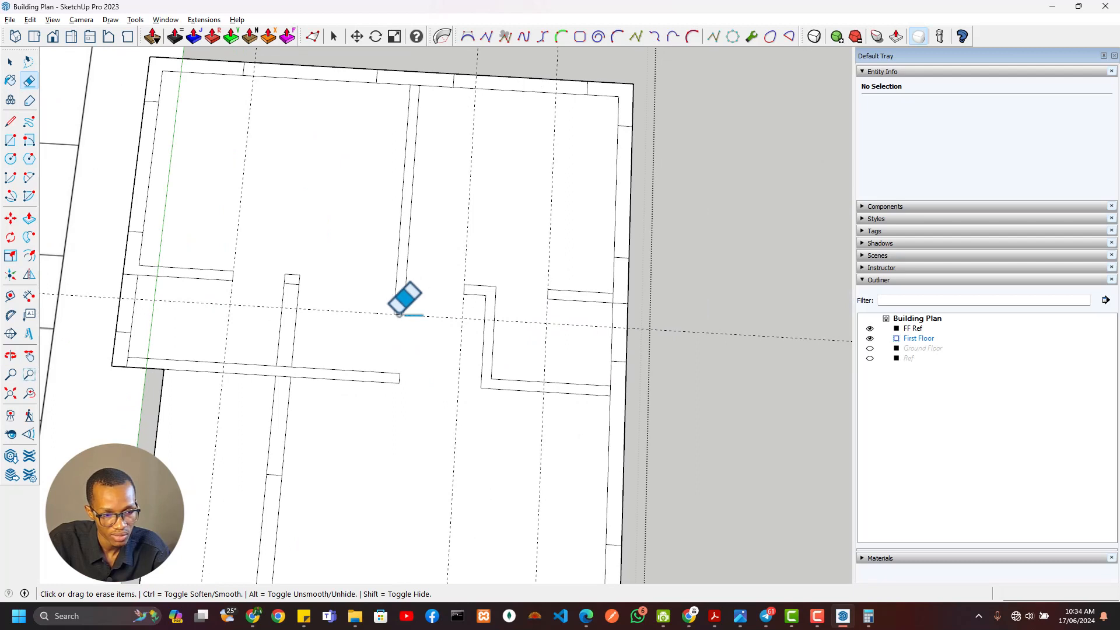
{"action": "left_click", "coordinate": [416, 87]}
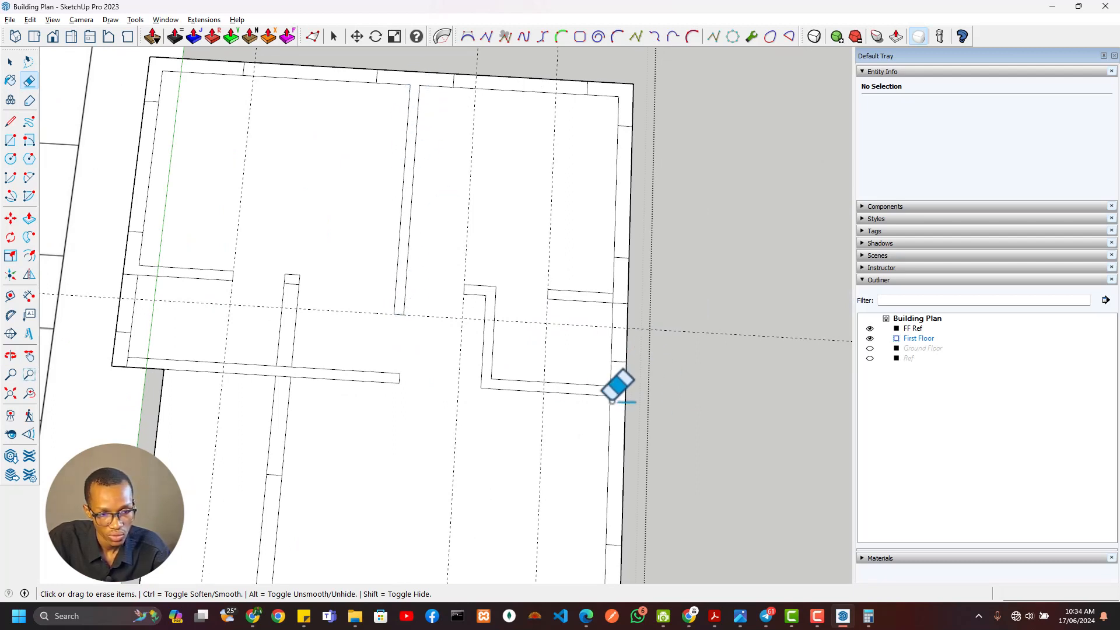
{"action": "scroll", "coordinate": [616, 300], "scroll_direction": "up", "scroll_amount": 2}
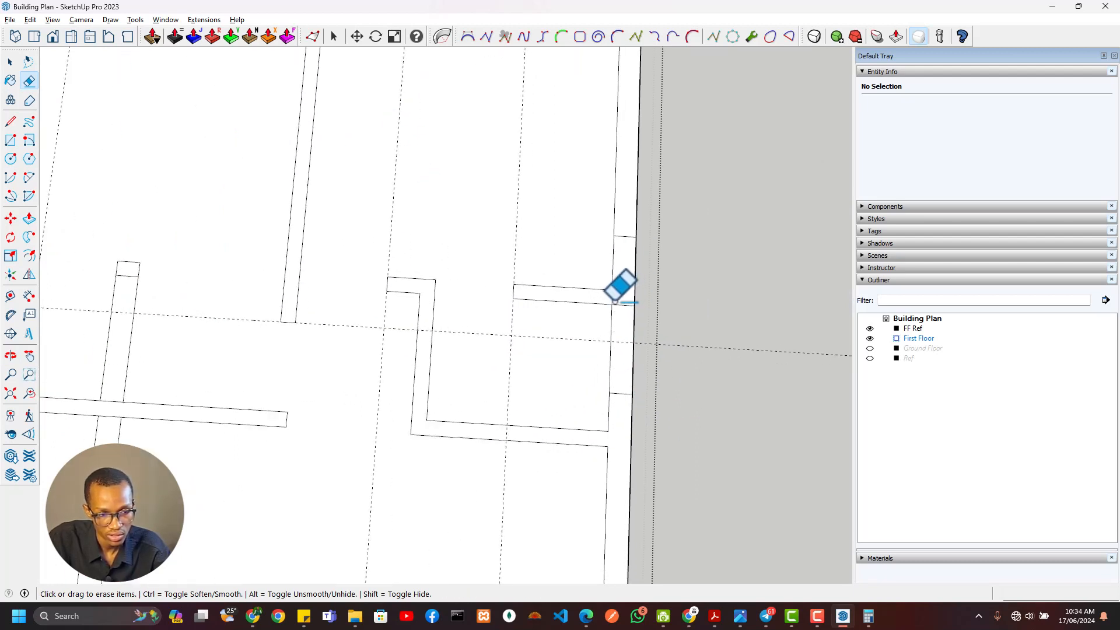
{"action": "scroll", "coordinate": [640, 294], "scroll_direction": "down", "scroll_amount": 3}
{"action": "scroll", "coordinate": [612, 320], "scroll_direction": "up", "scroll_amount": 2}
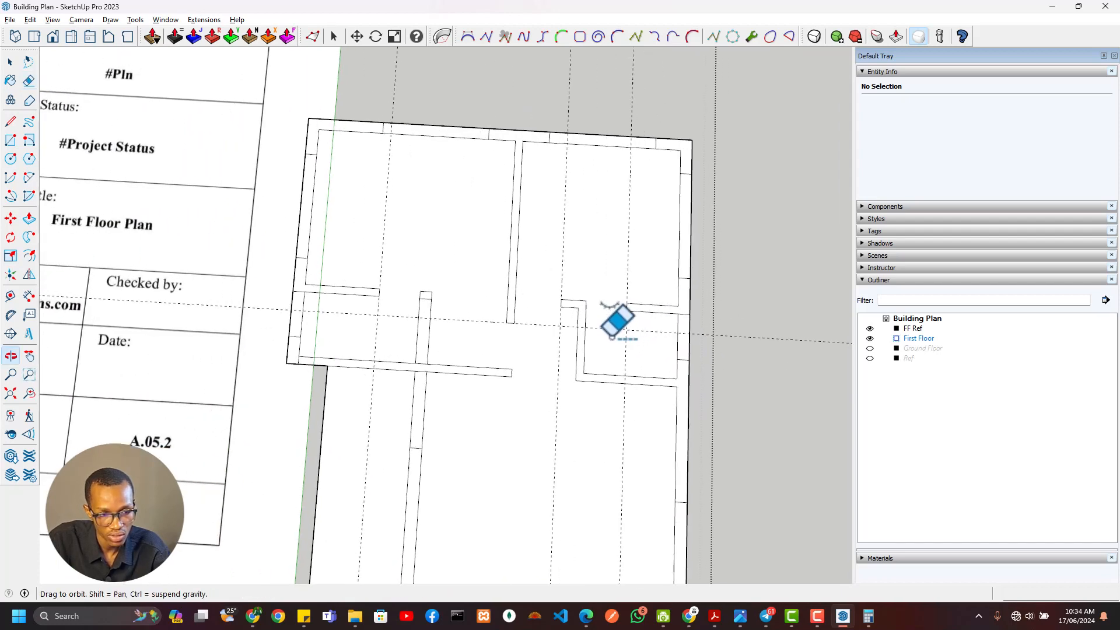
{"action": "scroll", "coordinate": [422, 292], "scroll_direction": "up", "scroll_amount": 2}
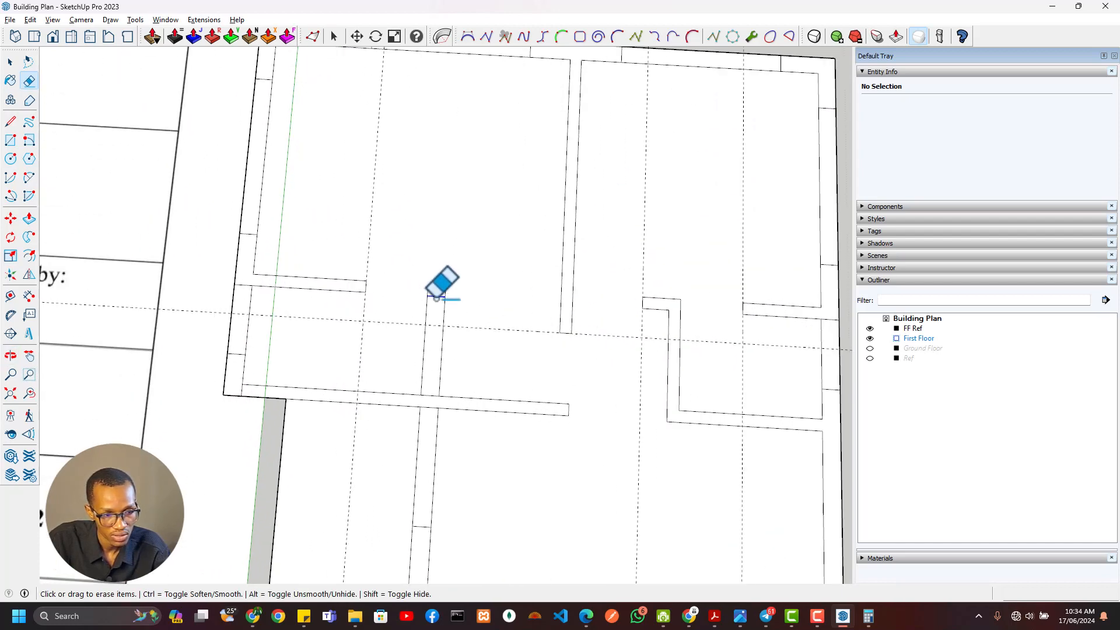
{"action": "scroll", "coordinate": [425, 366], "scroll_direction": "down", "scroll_amount": 2}
{"action": "scroll", "coordinate": [438, 366], "scroll_direction": "up", "scroll_amount": 3}
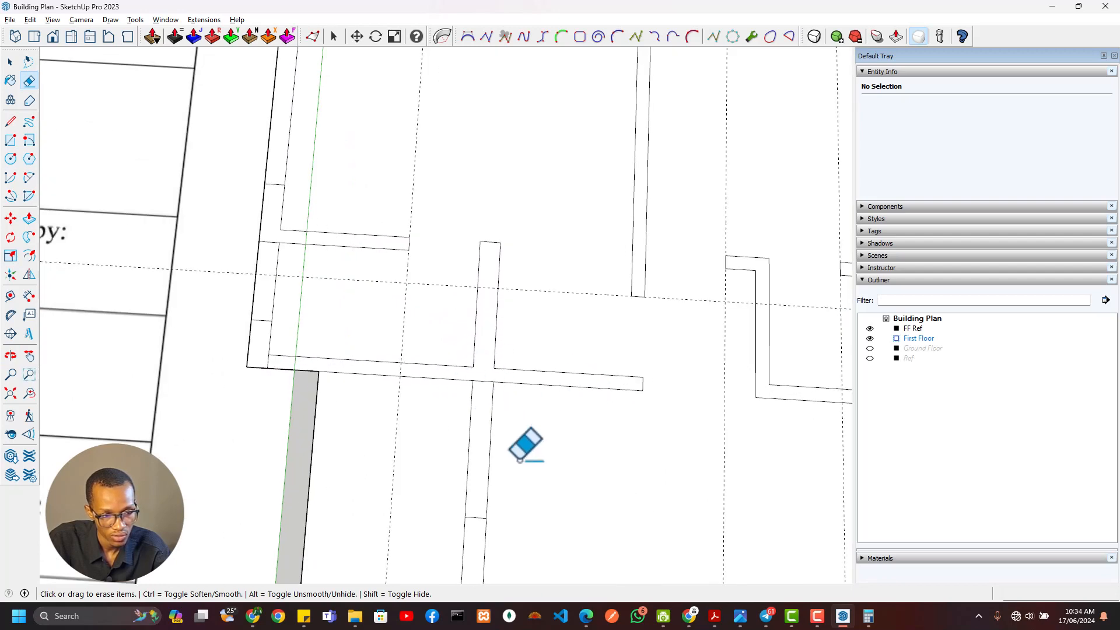
Erase the wall segment between the west WC's south wall and the balcony wall to open the balcony doorway
{"action": "scroll", "coordinate": [538, 393], "scroll_direction": "down", "scroll_amount": 1}
{"action": "mouse_move", "coordinate": [495, 409]}
{"action": "left_mouse_down"}
{"action": "mouse_move", "coordinate": [564, 395]}
{"action": "mouse_move", "coordinate": [557, 420]}
{"action": "left_mouse_up"}
{"action": "scroll", "coordinate": [555, 425], "scroll_direction": "down", "scroll_amount": 3}
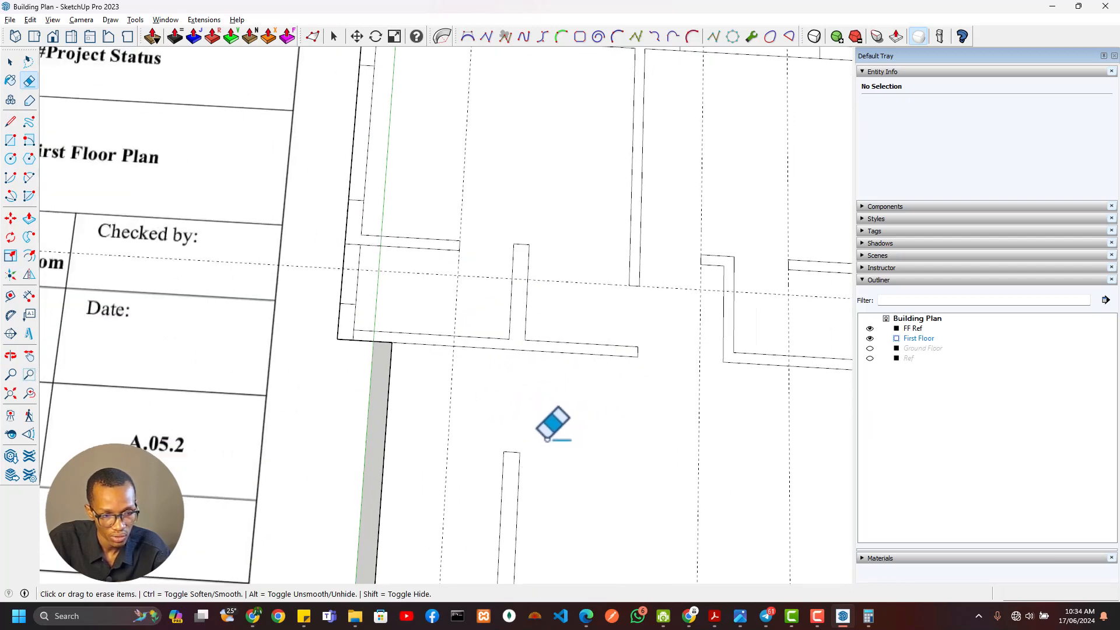
Erase the leftover edge at the southwest outer corner of the west WC
{"action": "scroll", "coordinate": [529, 318], "scroll_direction": "up", "scroll_amount": 2}
{"action": "scroll", "coordinate": [530, 317], "scroll_direction": "up", "scroll_amount": 3}
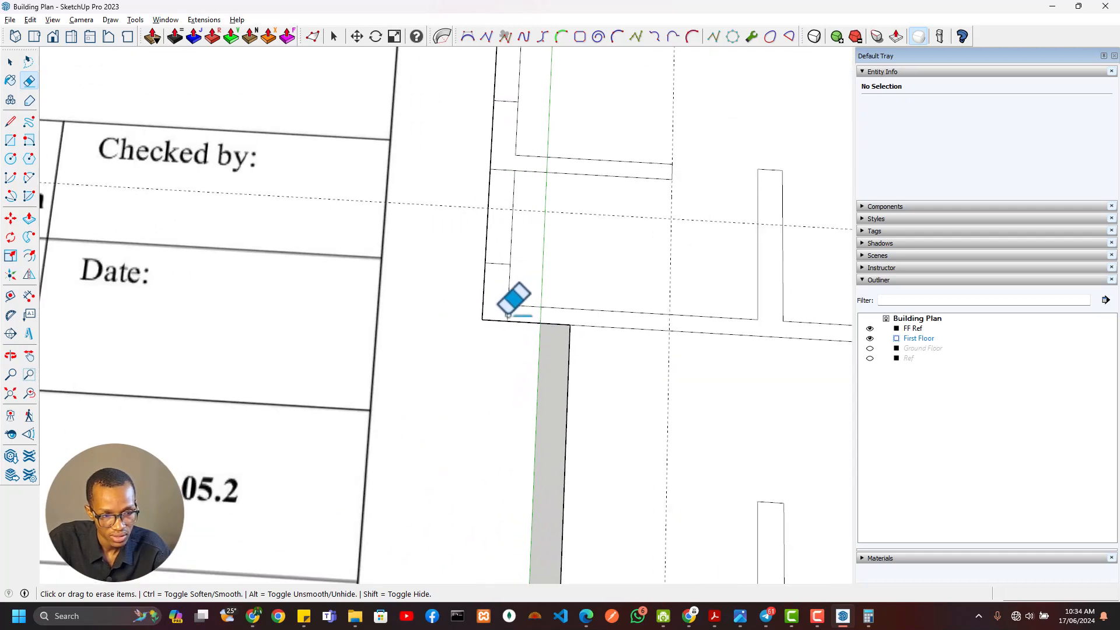
{"action": "mouse_move", "coordinate": [551, 260]}
{"action": "middle_mouse_down", "text": "shift"}
{"action": "mouse_move", "coordinate": [536, 434]}
{"action": "mouse_move", "coordinate": [463, 265]}
{"action": "middle_mouse_up", "text": "shift"}
{"action": "scroll", "coordinate": [519, 344], "scroll_direction": "down", "scroll_amount": 4}
{"action": "middle_click_drag", "start_coordinate": [540, 344], "coordinate": [430, 267], "text": "shift"}
{"action": "scroll", "coordinate": [524, 374], "scroll_direction": "down", "scroll_amount": 3}
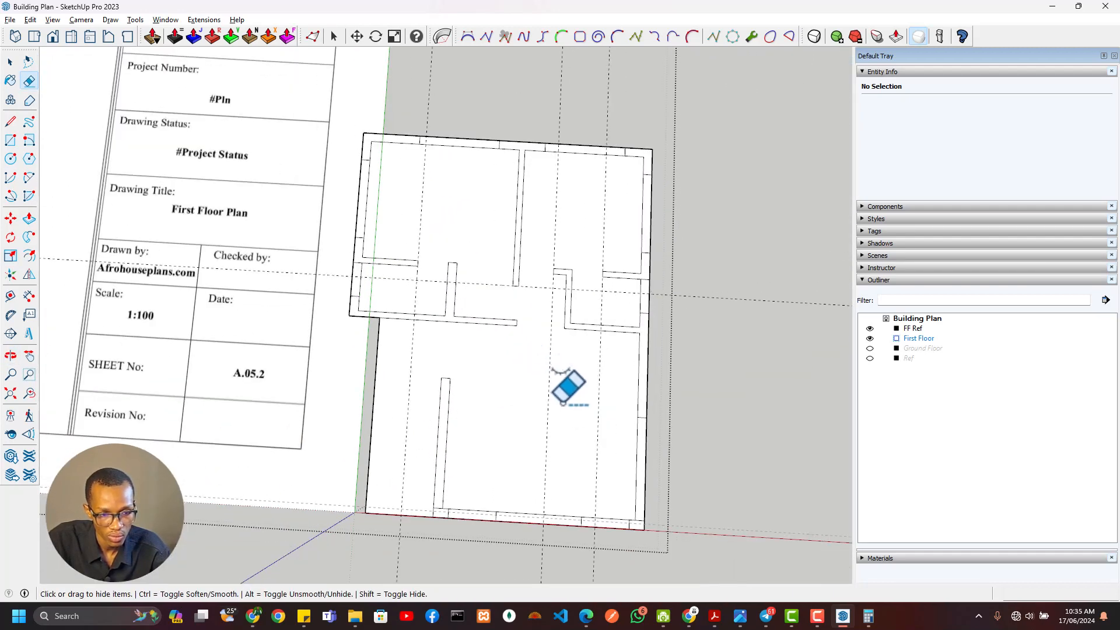
Erase the leftover junction edges where the balcony wall and the east outer wall meet the south wall
{"action": "middle_click_drag", "start_coordinate": [563, 401], "coordinate": [550, 343], "text": "shift"}
{"action": "scroll", "coordinate": [579, 420], "scroll_direction": "up", "scroll_amount": 4}
{"action": "scroll", "coordinate": [665, 461], "scroll_direction": "down", "scroll_amount": 5}
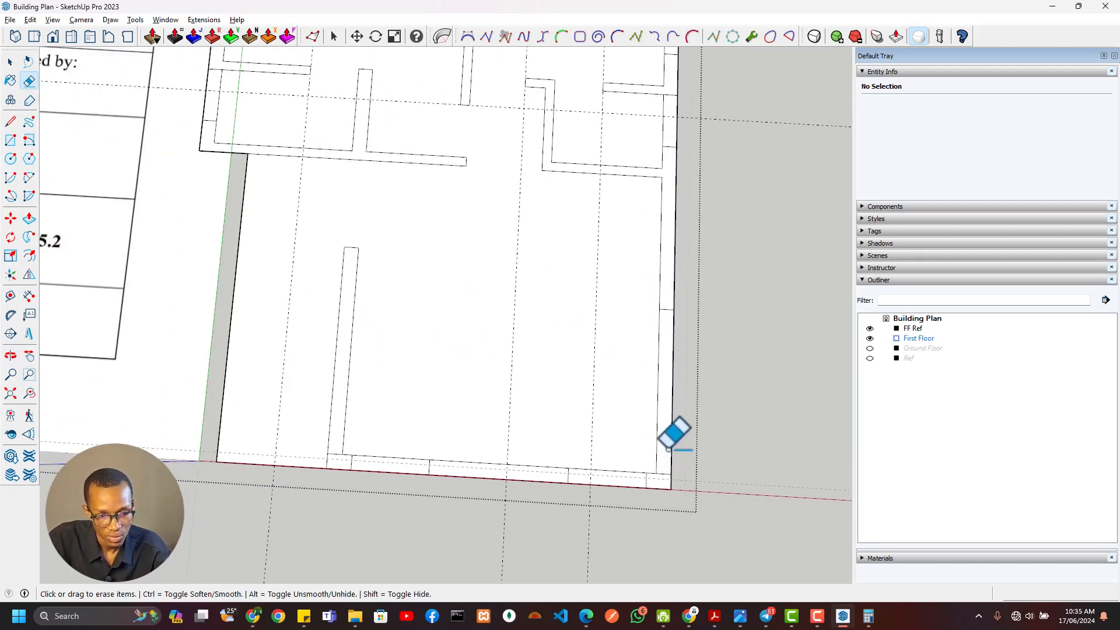
{"action": "scroll", "coordinate": [330, 466], "scroll_direction": "up", "scroll_amount": 3}
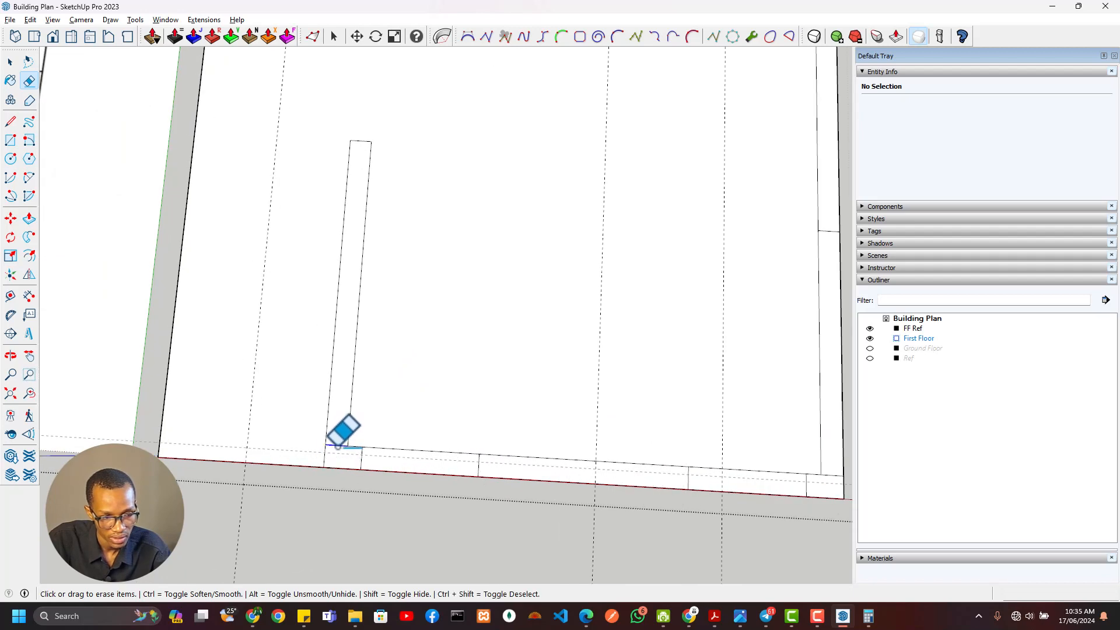
{"action": "scroll", "coordinate": [357, 180], "scroll_direction": "down", "scroll_amount": 8}
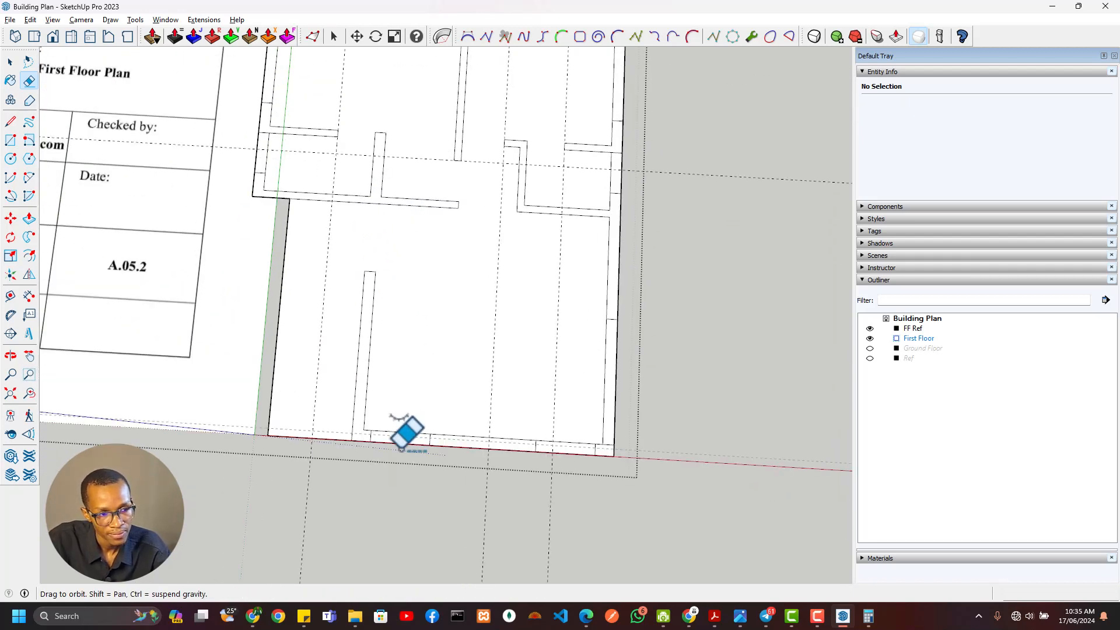
{"action": "scroll", "coordinate": [490, 356], "scroll_direction": "up", "scroll_amount": 3}
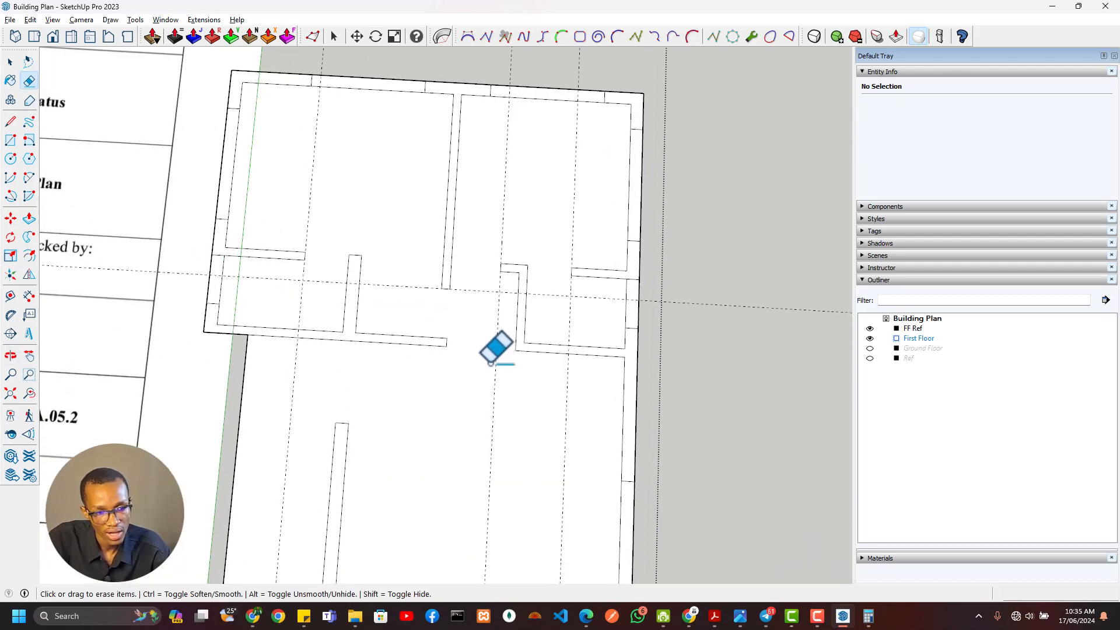
{"action": "scroll", "coordinate": [519, 367], "scroll_direction": "down", "scroll_amount": 5}
Switch to the architectural PDF and check the first-floor doors, windows and staircase against the drawn walls
{"action": "key", "text": "alt+Tab"}
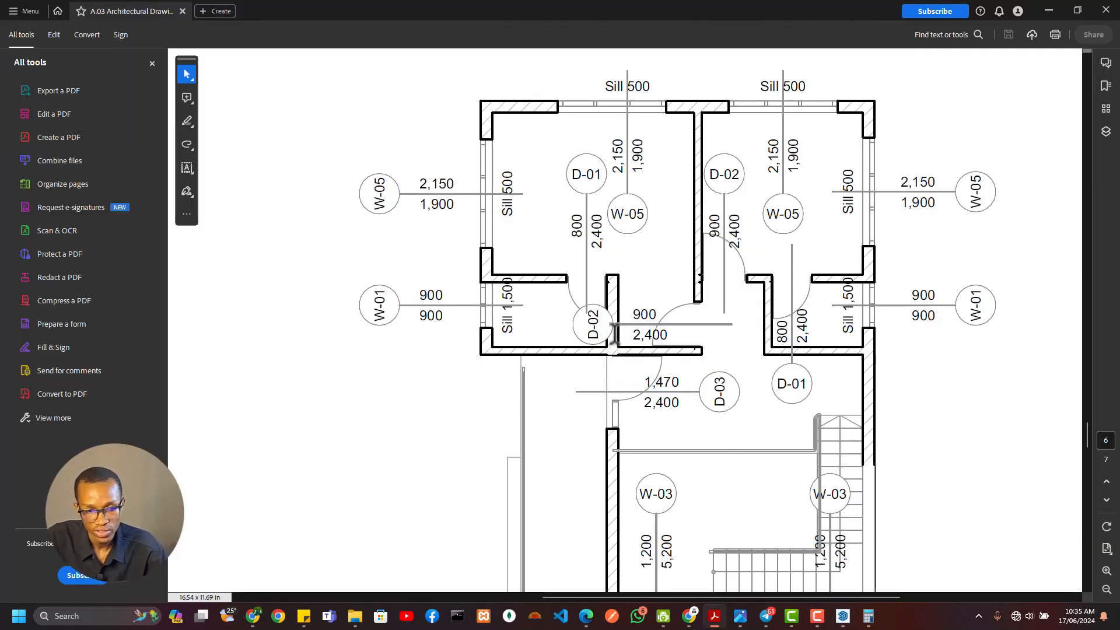
{"action": "scroll", "coordinate": [600, 340], "scroll_direction": "down", "scroll_amount": 4}
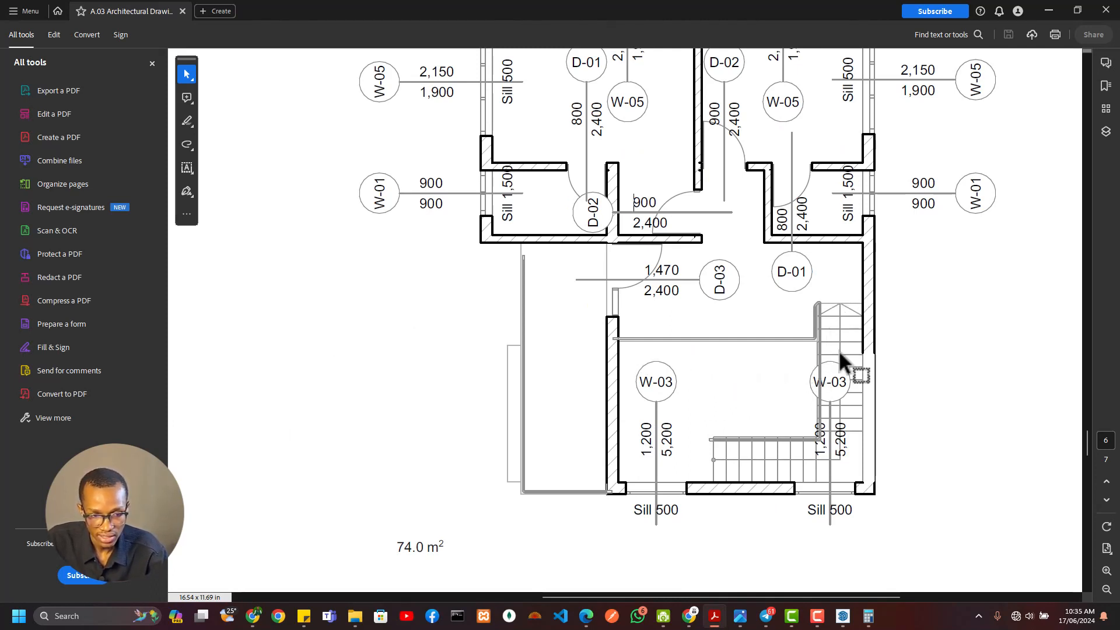
{"action": "scroll", "coordinate": [750, 347], "scroll_direction": "down", "scroll_amount": 4}
{"action": "scroll", "coordinate": [722, 371], "scroll_direction": "up", "scroll_amount": 8}
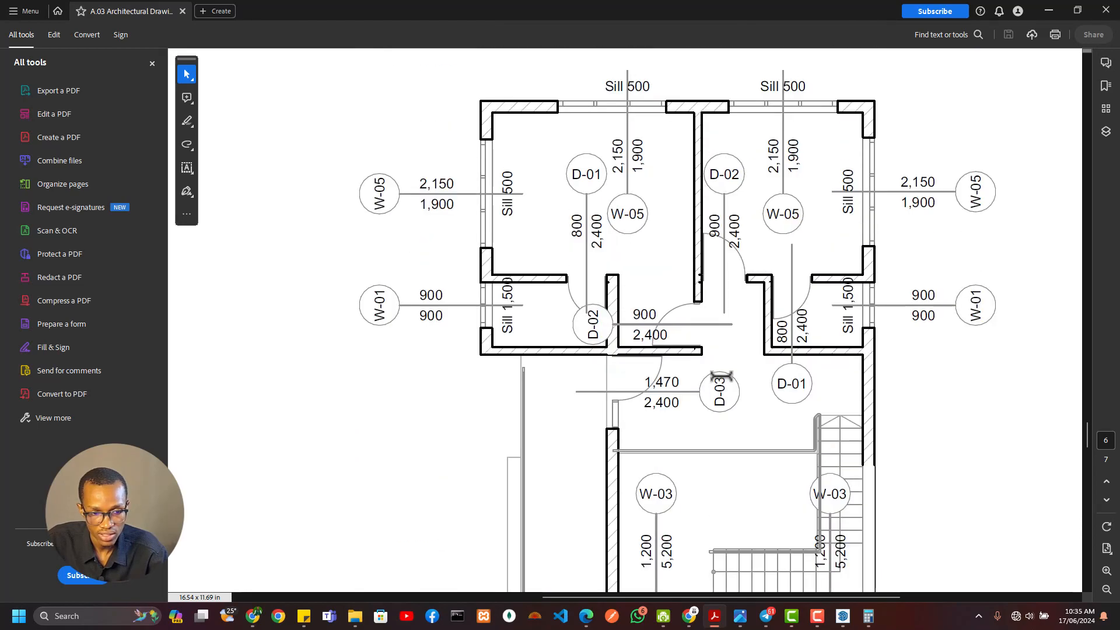
Switch back to the SketchUp model and offset a guide from grid line 3 to the void's corridor-side edge, about 74 mm away
{"action": "key", "text": "alt+Tab"}
{"action": "scroll", "coordinate": [436, 328], "scroll_direction": "down", "scroll_amount": 3}
{"action": "scroll", "coordinate": [180, 313], "scroll_direction": "down", "scroll_amount": 2}
{"action": "mouse_move", "coordinate": [180, 313]}
{"action": "middle_mouse_down", "text": "shift"}
{"action": "mouse_move", "coordinate": [490, 377]}
{"action": "mouse_move", "coordinate": [560, 348]}
{"action": "middle_mouse_up", "text": "shift"}
{"action": "scroll", "coordinate": [408, 304], "scroll_direction": "up", "scroll_amount": 9}
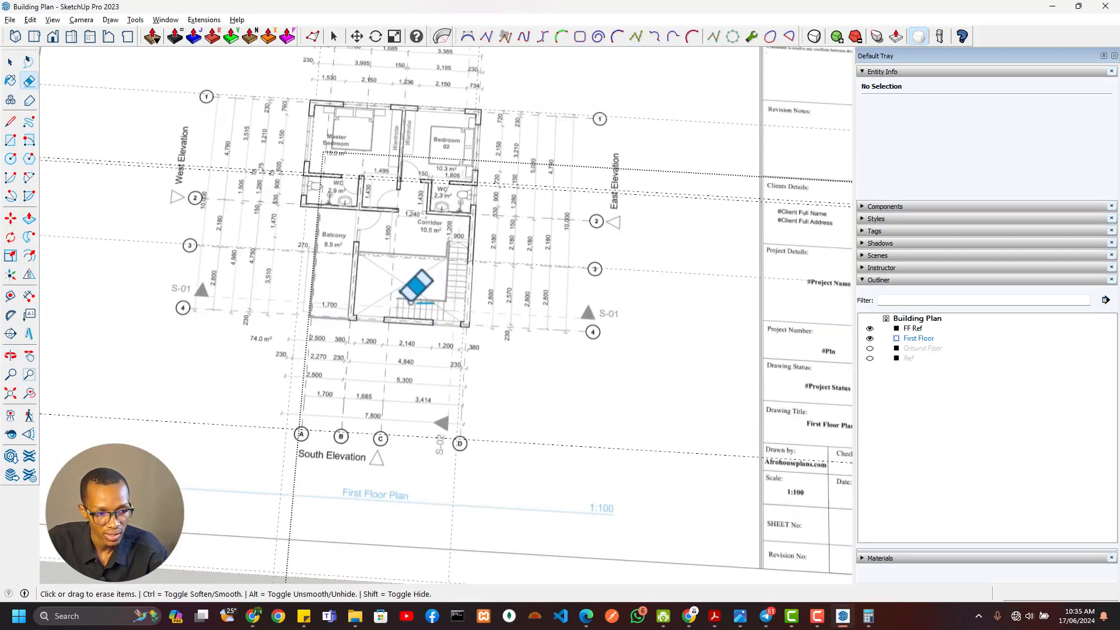
{"action": "mouse_move", "coordinate": [417, 283]}
{"action": "middle_mouse_down", "text": "shift"}
{"action": "mouse_move", "coordinate": [408, 281]}
{"action": "mouse_move", "coordinate": [449, 317]}
{"action": "middle_mouse_up", "text": "shift"}
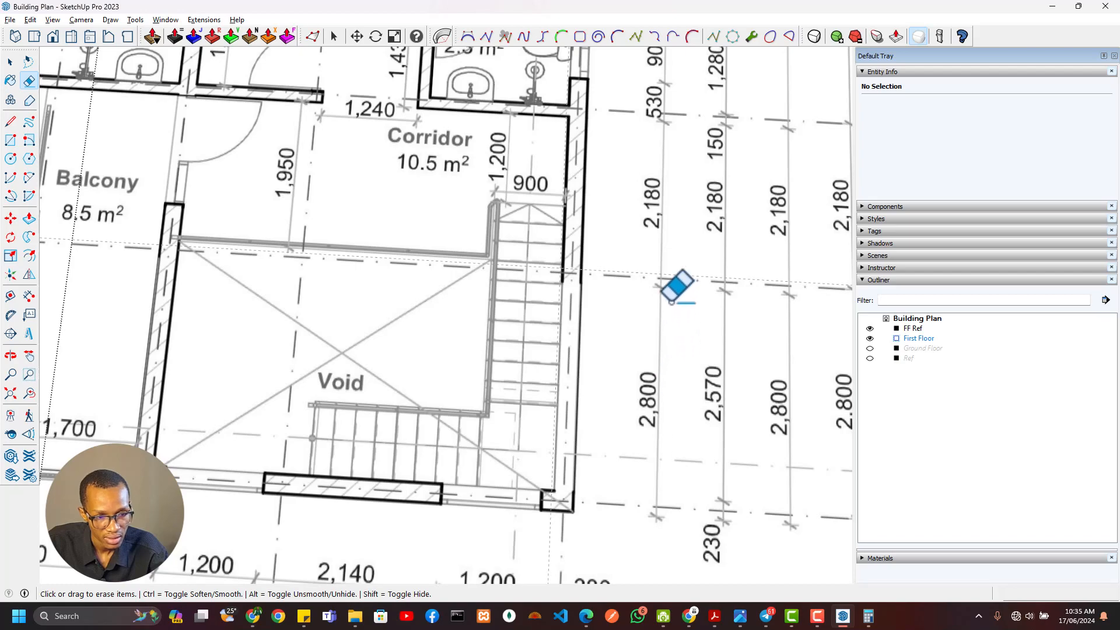
{"action": "scroll", "coordinate": [671, 304], "scroll_direction": "down", "scroll_amount": 4}
{"action": "middle_click_drag", "start_coordinate": [672, 309], "coordinate": [612, 305]}
{"action": "key", "text": "t"}
{"action": "scroll", "coordinate": [723, 298], "scroll_direction": "up", "scroll_amount": 3}
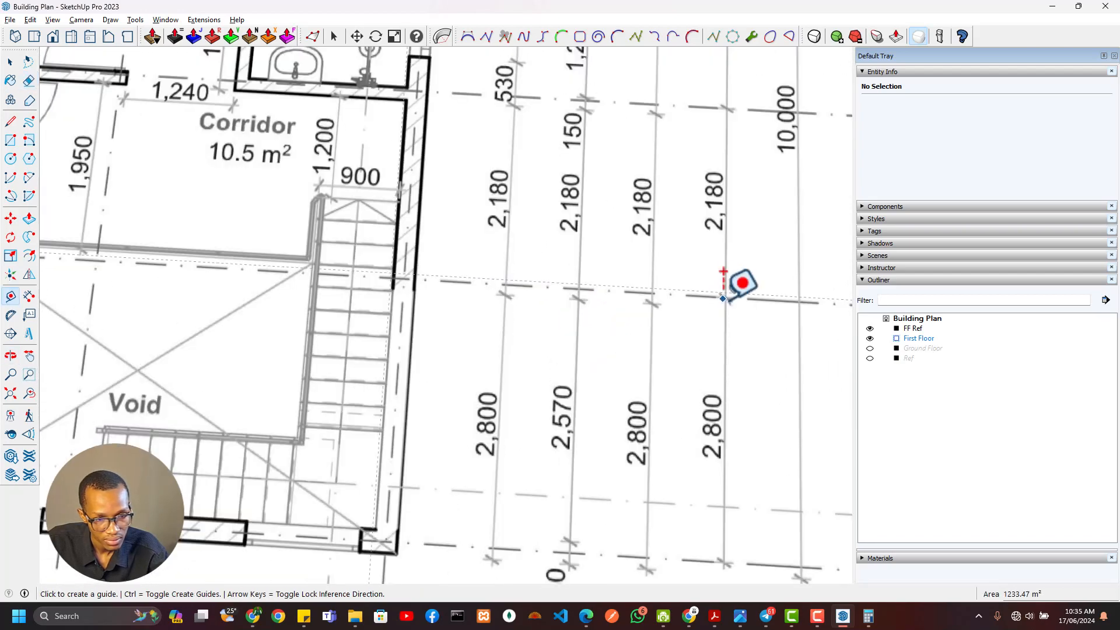
{"action": "left_click", "coordinate": [687, 289]}
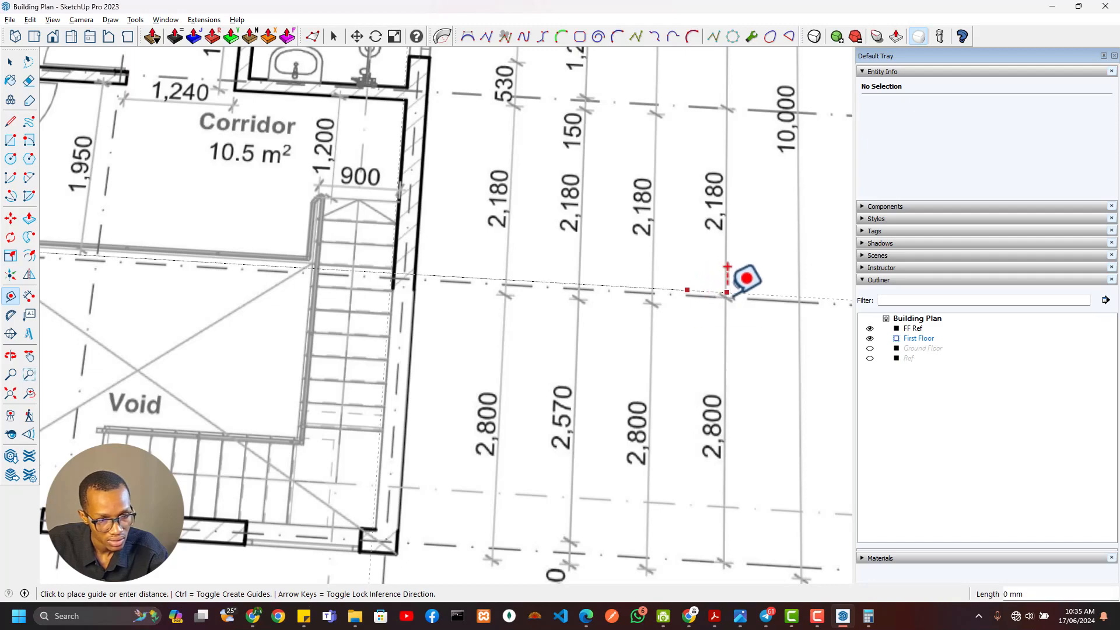
{"action": "scroll", "coordinate": [729, 289], "scroll_direction": "down", "scroll_amount": 5}
{"action": "scroll", "coordinate": [399, 275], "scroll_direction": "up", "scroll_amount": 5}
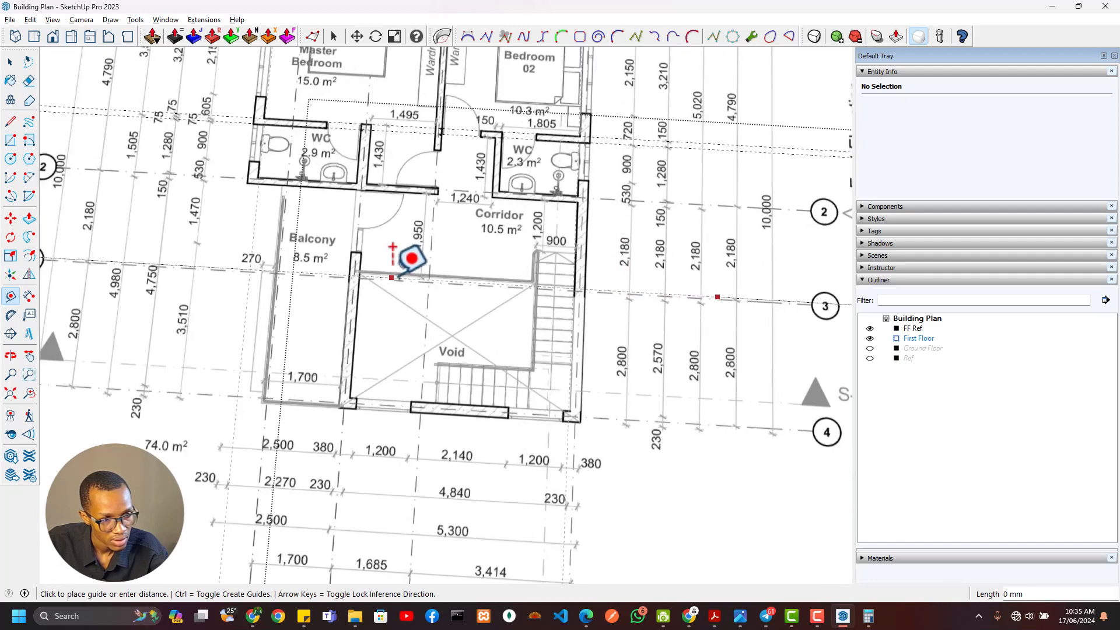
{"action": "scroll", "coordinate": [402, 247], "scroll_direction": "up", "scroll_amount": 2}
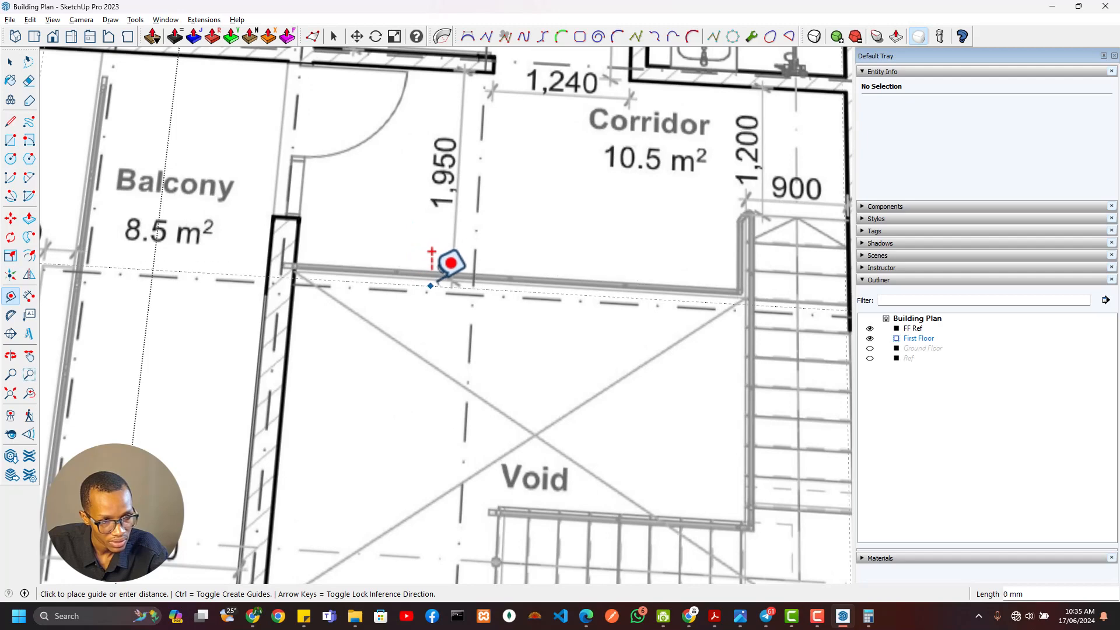
{"action": "scroll", "coordinate": [703, 279], "scroll_direction": "up", "scroll_amount": 4}
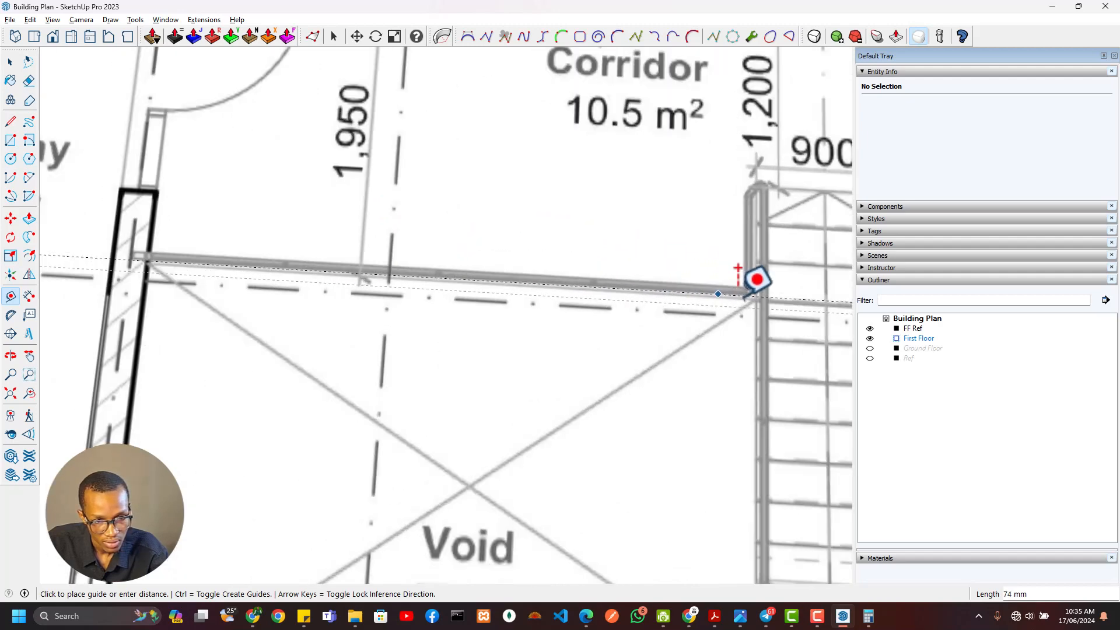
{"action": "left_click", "coordinate": [760, 301]}
Examine how grid line 3 and its offset guide line up with the balcony, the void edge and the staircase
{"action": "key", "text": "e"}
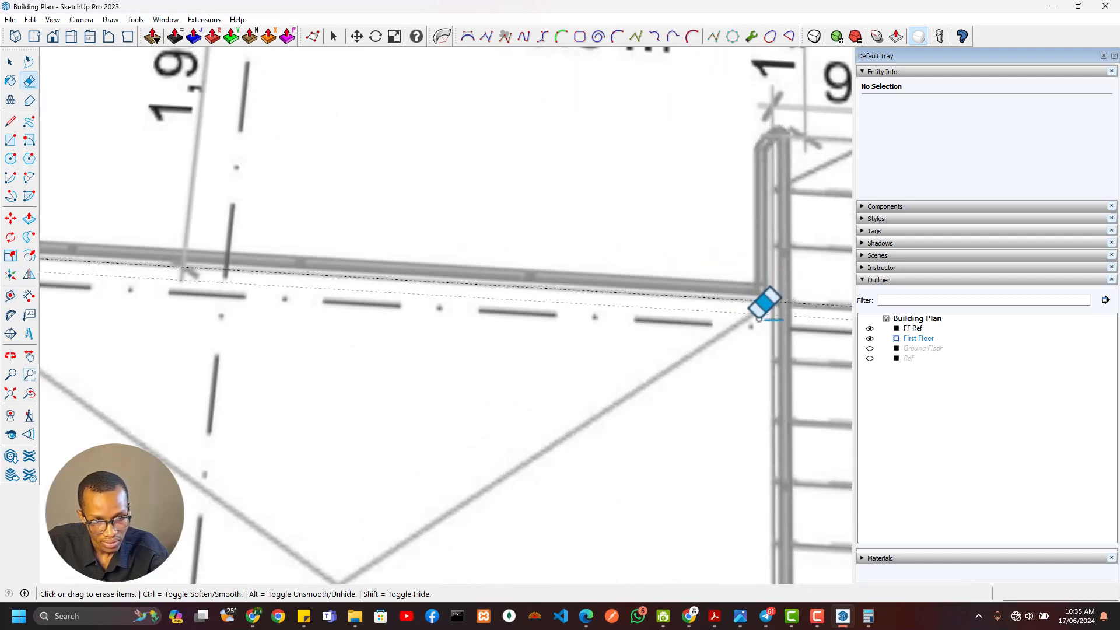
{"action": "scroll", "coordinate": [716, 362], "scroll_direction": "down", "scroll_amount": 5}
{"action": "mouse_move", "coordinate": [636, 346]}
{"action": "middle_mouse_down", "text": "shift"}
{"action": "mouse_move", "coordinate": [184, 267]}
{"action": "mouse_move", "coordinate": [498, 318]}
{"action": "middle_mouse_up", "text": "shift"}
{"action": "scroll", "coordinate": [497, 274], "scroll_direction": "up", "scroll_amount": 2}
{"action": "scroll", "coordinate": [678, 277], "scroll_direction": "down", "scroll_amount": 7}
{"action": "scroll", "coordinate": [443, 309], "scroll_direction": "up", "scroll_amount": 4}
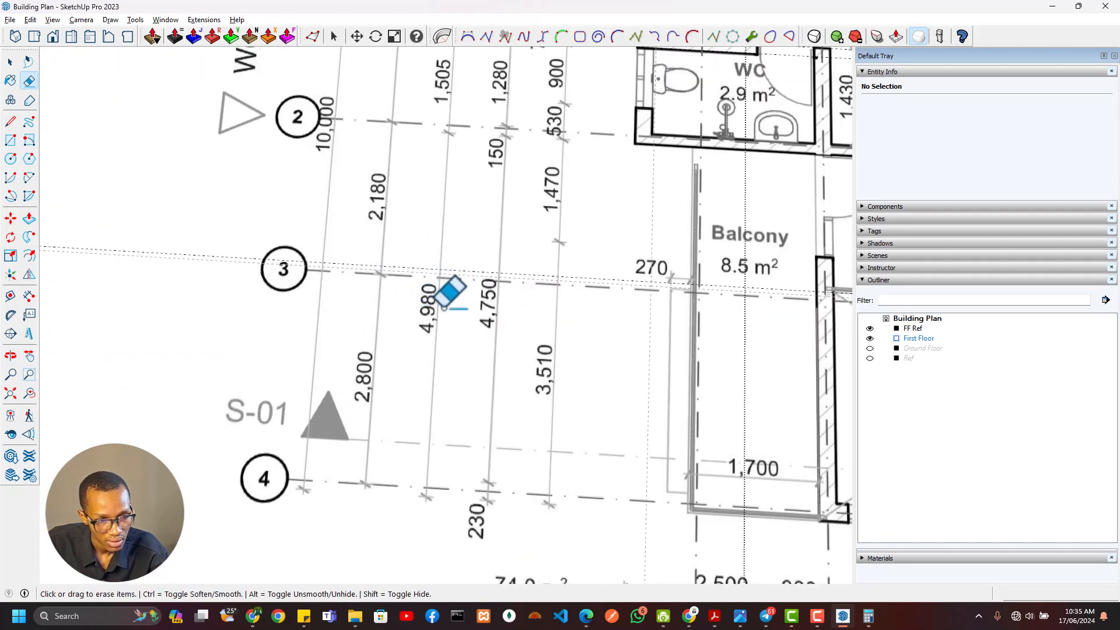
{"action": "scroll", "coordinate": [648, 372], "scroll_direction": "down", "scroll_amount": 3}
{"action": "middle_click_drag", "start_coordinate": [653, 357], "coordinate": [300, 295], "text": "shift"}
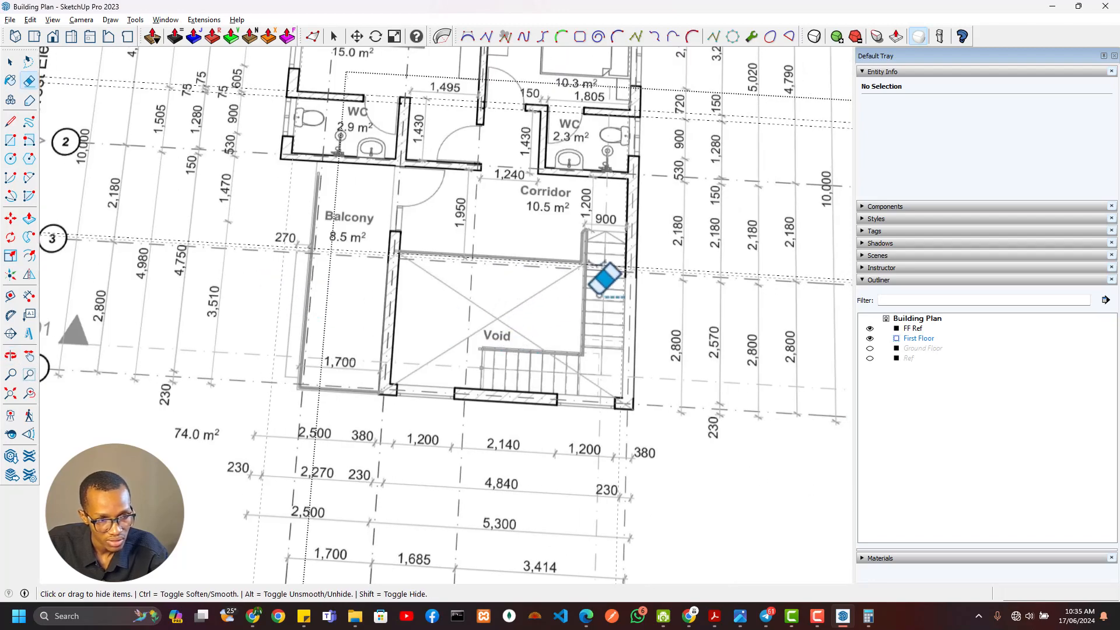
{"action": "mouse_move", "coordinate": [600, 275]}
{"action": "middle_mouse_down", "text": "shift"}
{"action": "mouse_move", "coordinate": [400, 286]}
{"action": "mouse_move", "coordinate": [354, 238]}
{"action": "middle_mouse_up", "text": "shift"}
{"action": "scroll", "coordinate": [387, 325], "scroll_direction": "up", "scroll_amount": 2}
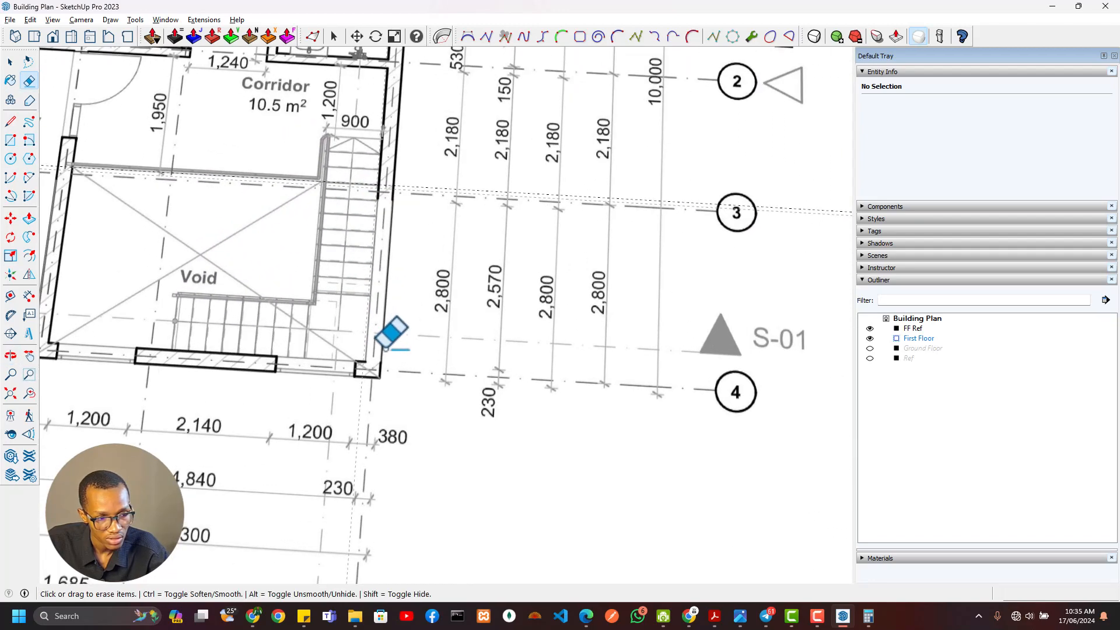
{"action": "scroll", "coordinate": [309, 202], "scroll_direction": "up", "scroll_amount": 3}
{"action": "middle_click_drag", "start_coordinate": [346, 183], "coordinate": [660, 228], "text": "shift"}
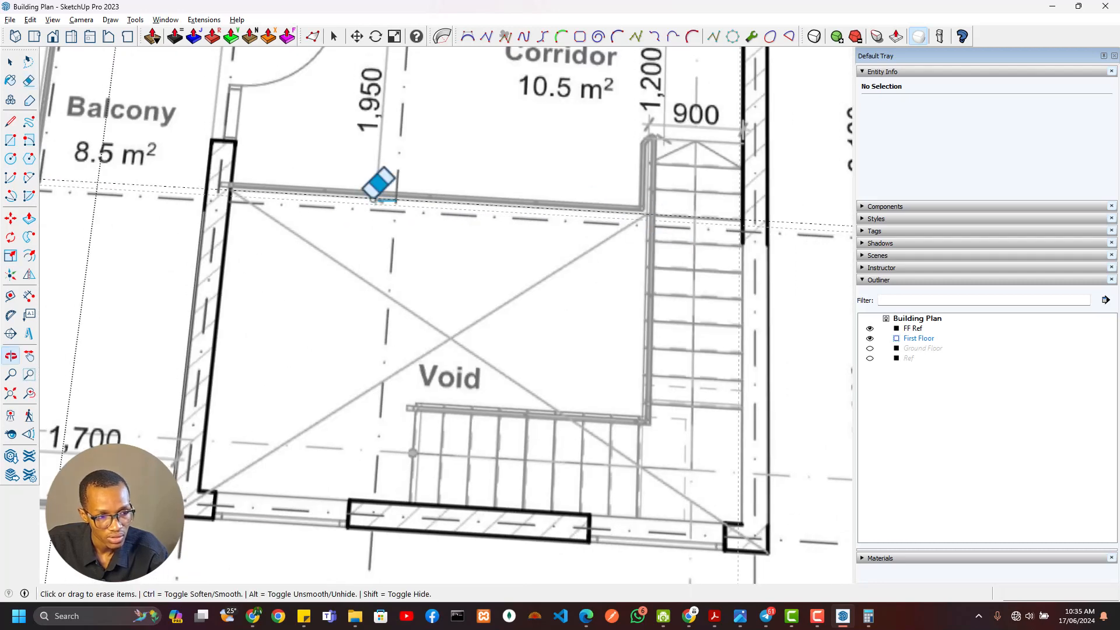
{"action": "mouse_move", "coordinate": [745, 225]}
{"action": "middle_mouse_down", "text": "shift"}
{"action": "mouse_move", "coordinate": [508, 315]}
{"action": "mouse_move", "coordinate": [394, 324]}
{"action": "middle_mouse_up", "text": "shift"}
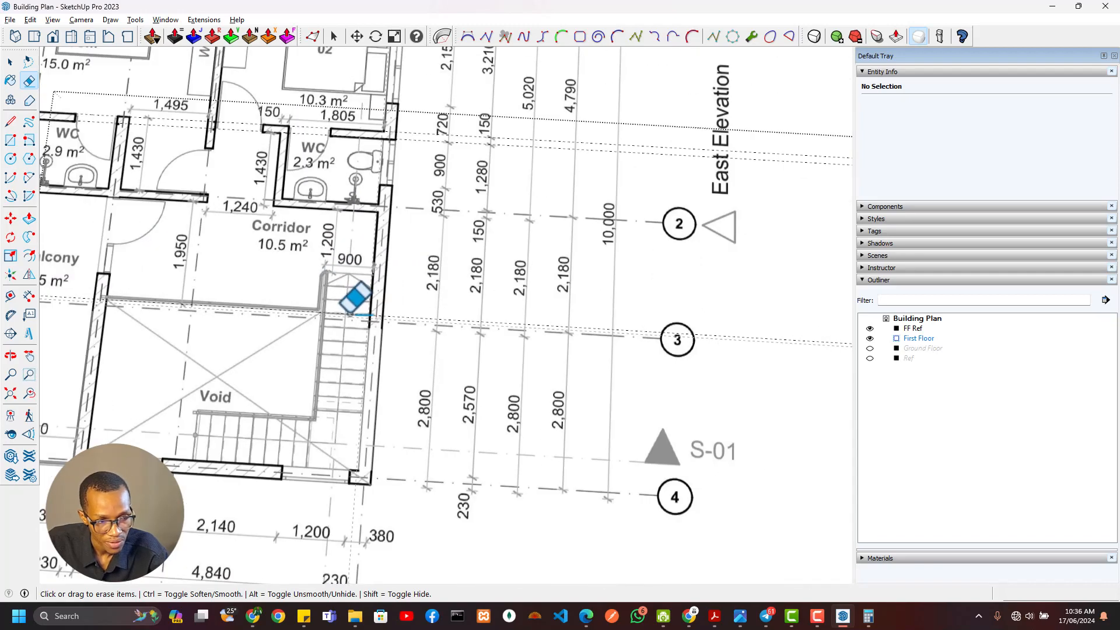
Check the dimensions between grid lines 2, 3 and 4 on the east side of the reference plan
{"action": "scroll", "coordinate": [355, 280], "scroll_direction": "down", "scroll_amount": 4}
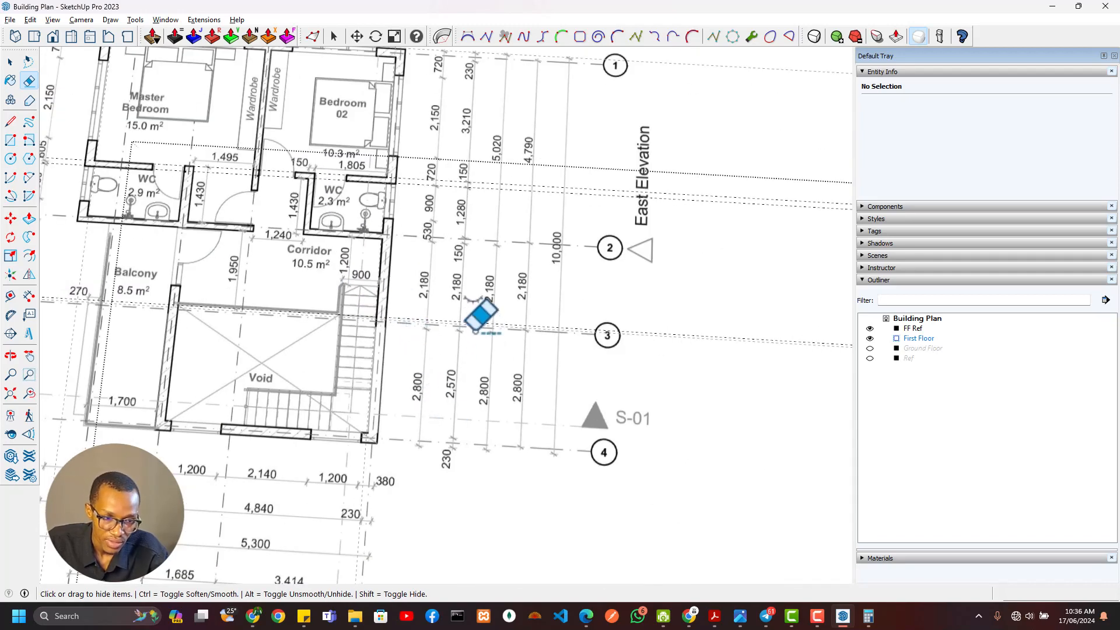
{"action": "scroll", "coordinate": [475, 332], "scroll_direction": "up", "scroll_amount": 2}
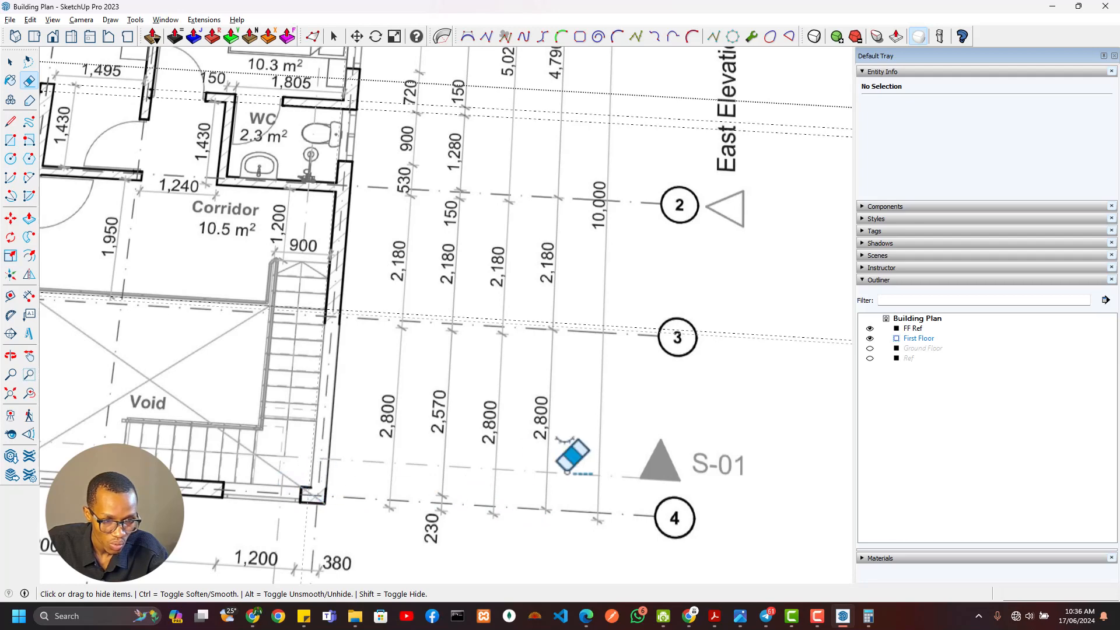
{"action": "scroll", "coordinate": [561, 315], "scroll_direction": "up", "scroll_amount": 4}
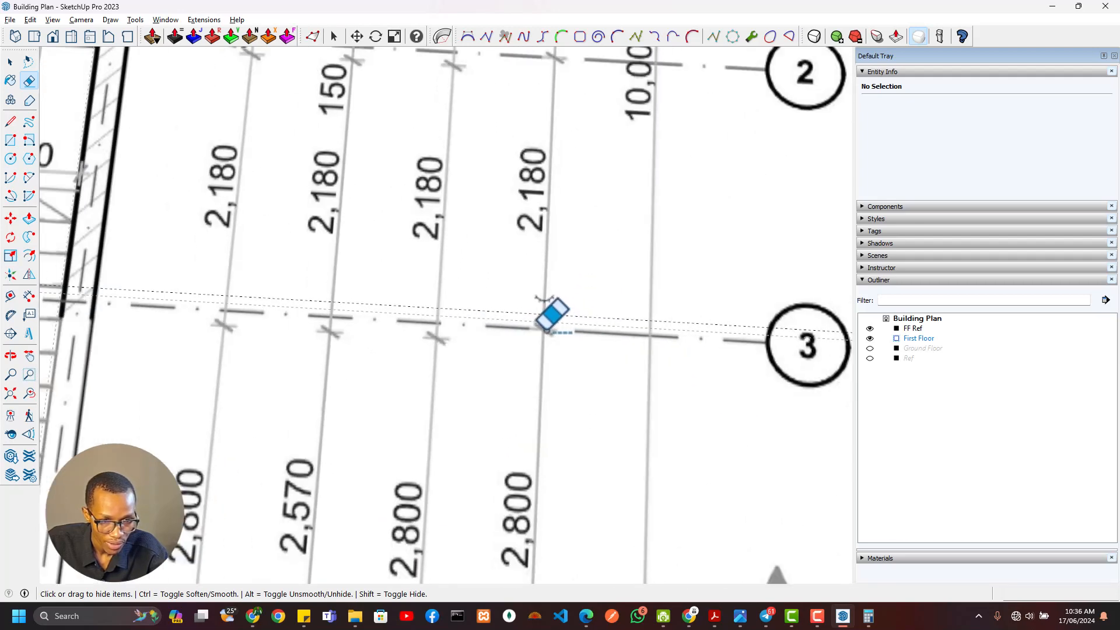
{"action": "scroll", "coordinate": [548, 324], "scroll_direction": "down", "scroll_amount": 3}
{"action": "scroll", "coordinate": [553, 331], "scroll_direction": "down", "scroll_amount": 1}
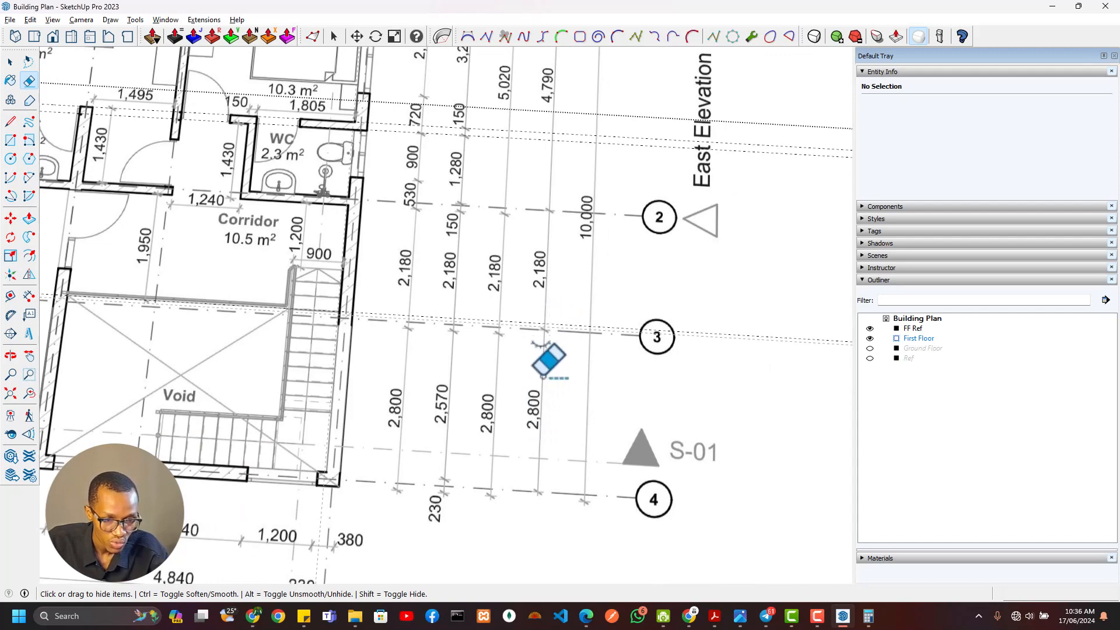
{"action": "scroll", "coordinate": [540, 357], "scroll_direction": "down", "scroll_amount": 3}
{"action": "scroll", "coordinate": [492, 433], "scroll_direction": "up", "scroll_amount": 3}
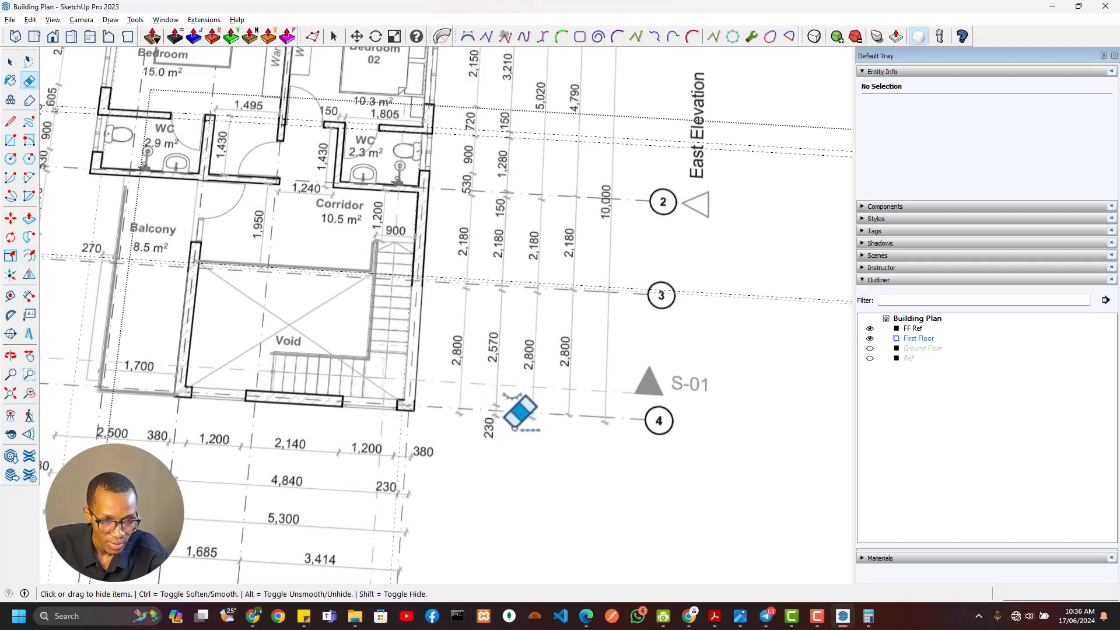
{"action": "scroll", "coordinate": [514, 425], "scroll_direction": "up", "scroll_amount": 1}
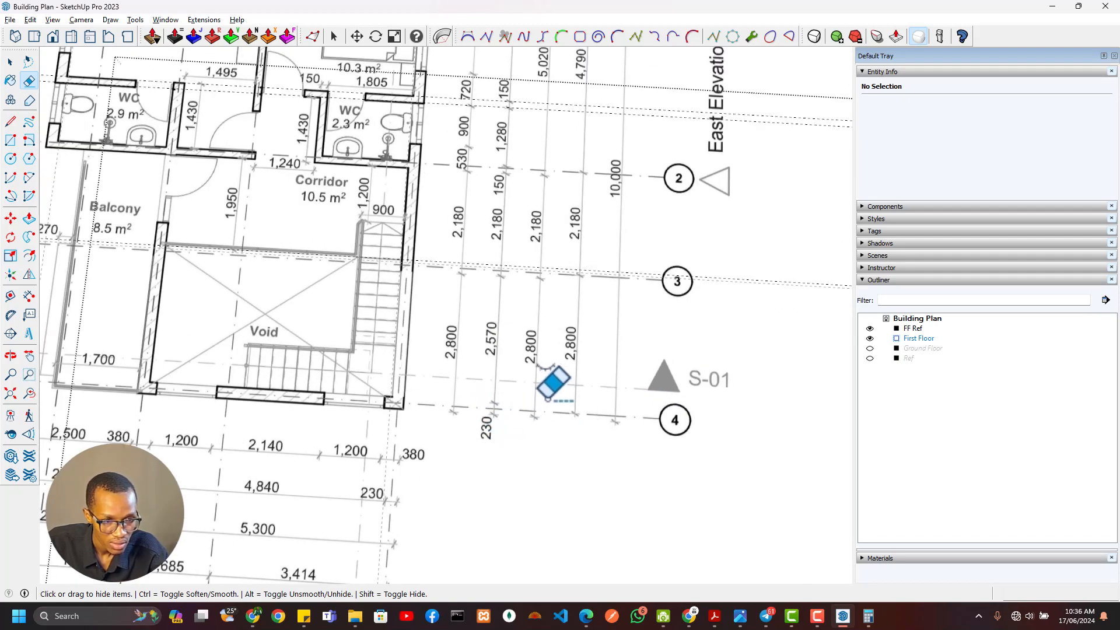
{"action": "scroll", "coordinate": [548, 399], "scroll_direction": "down", "scroll_amount": 5}
Place a guide along the south wall's centreline, 115 mm in from its outer face, near the southeast corner of the drawn plan
{"action": "middle_click_drag", "start_coordinate": [606, 418], "coordinate": [168, 340], "text": "shift"}
{"action": "middle_click_drag", "start_coordinate": [434, 405], "coordinate": [374, 159], "text": "shift"}
{"action": "scroll", "coordinate": [433, 286], "scroll_direction": "up", "scroll_amount": 3}
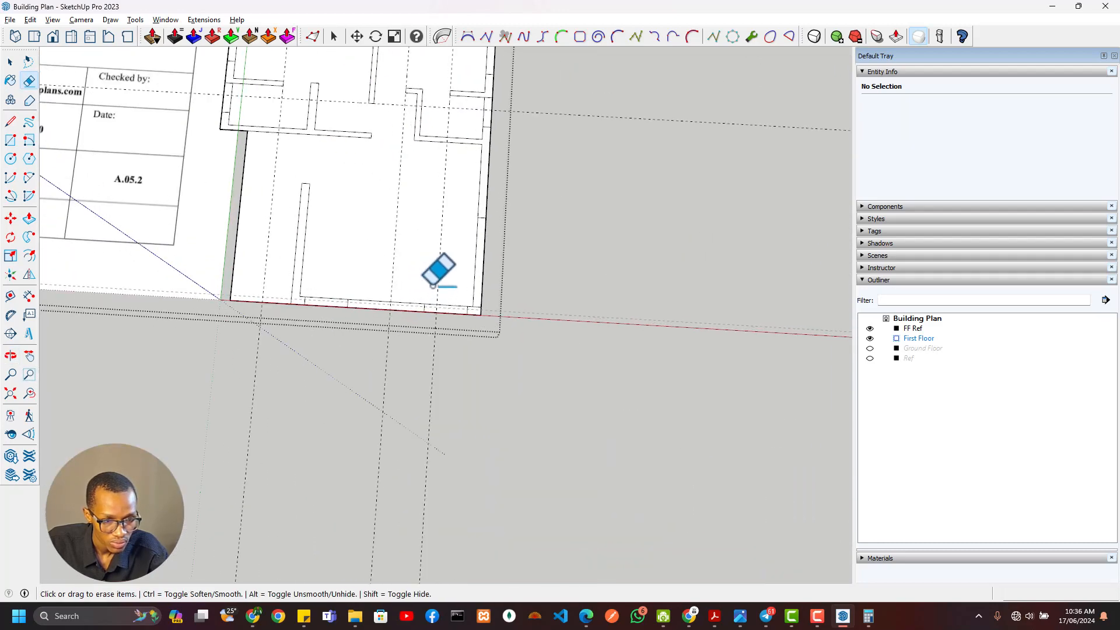
{"action": "key", "text": "t"}
{"action": "scroll", "coordinate": [431, 289], "scroll_direction": "up", "scroll_amount": 3}
{"action": "scroll", "coordinate": [513, 326], "scroll_direction": "up", "scroll_amount": 1}
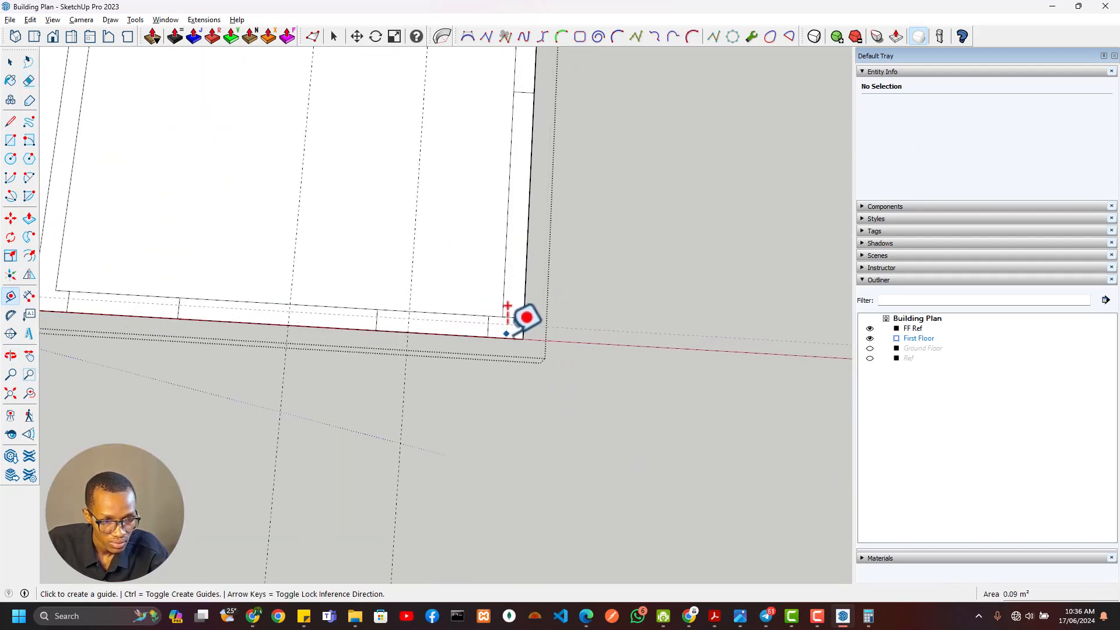
{"action": "left_click", "coordinate": [510, 307]}
{"action": "scroll", "coordinate": [523, 324], "scroll_direction": "up", "scroll_amount": 2}
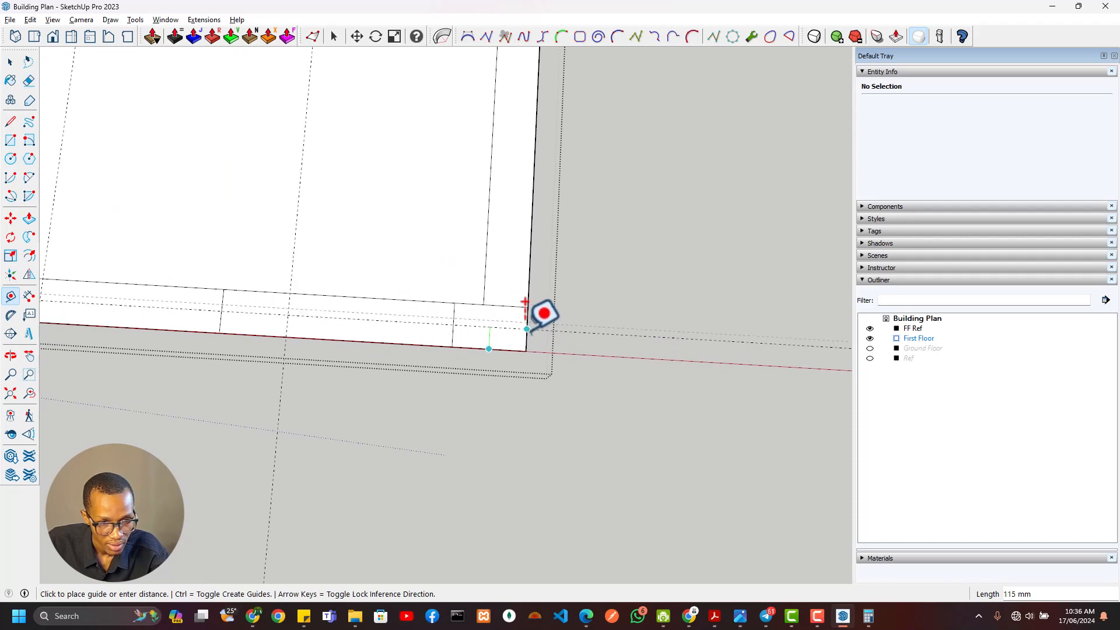
Place a parallel guide 2800 mm north of the south wall's centreline guide
{"action": "left_click", "coordinate": [502, 328]}
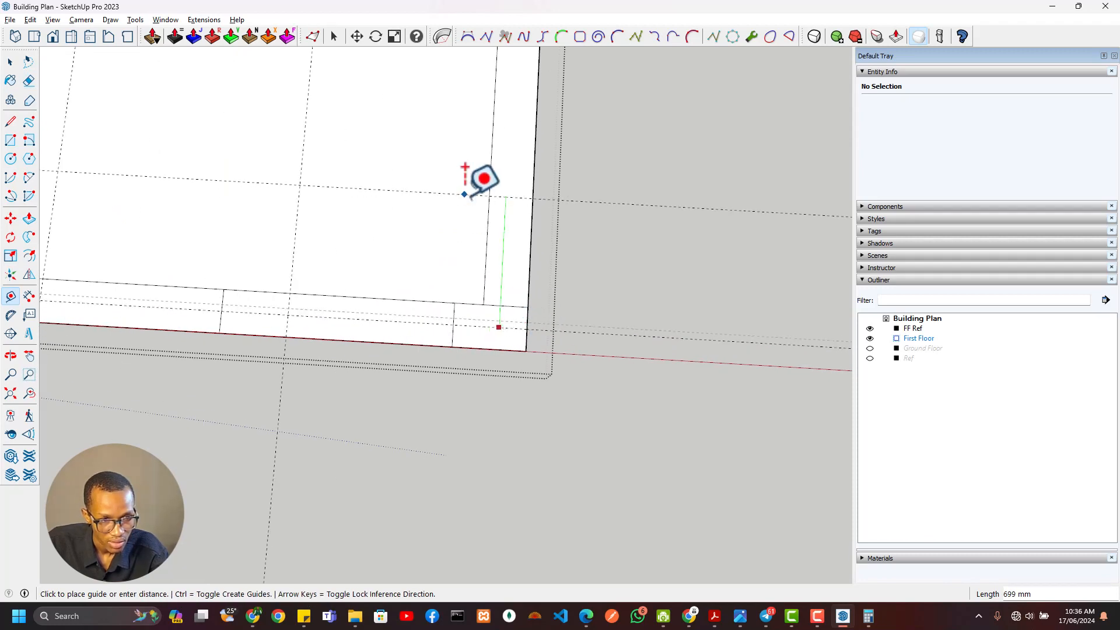
{"action": "type", "text": "2800"}
{"action": "key", "text": "Return"}
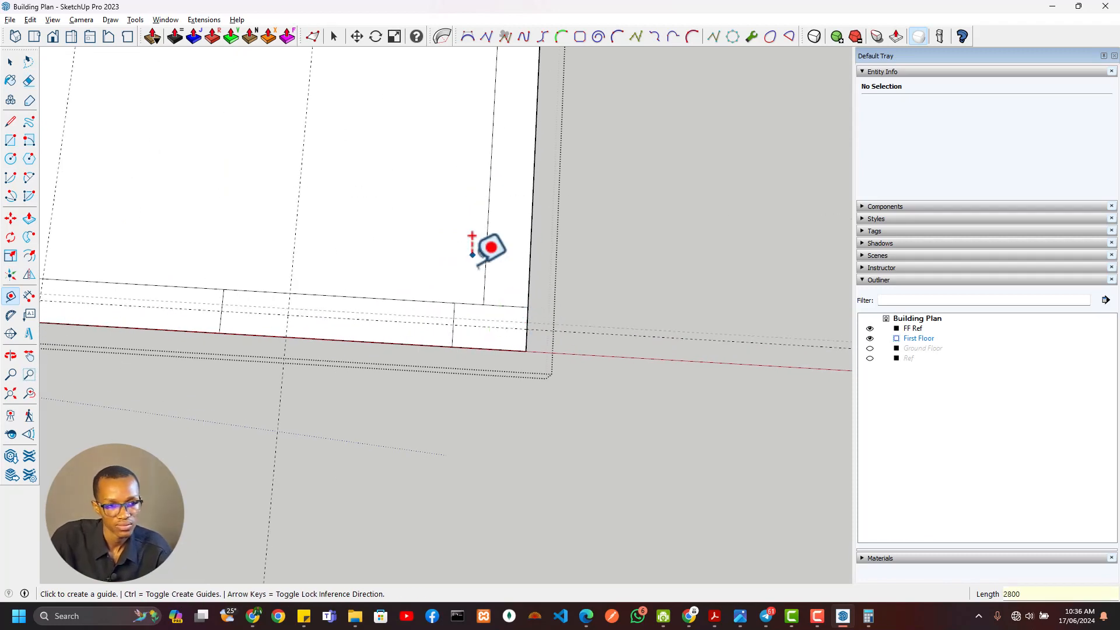
Draw a line along the 2800 mm guide from the east wall's inner face to the balcony wall
{"action": "scroll", "coordinate": [488, 233], "scroll_direction": "down", "scroll_amount": 5}
{"action": "middle_click_drag", "start_coordinate": [490, 234], "coordinate": [445, 370], "text": "shift"}
{"action": "scroll", "coordinate": [456, 232], "scroll_direction": "up", "scroll_amount": 3}
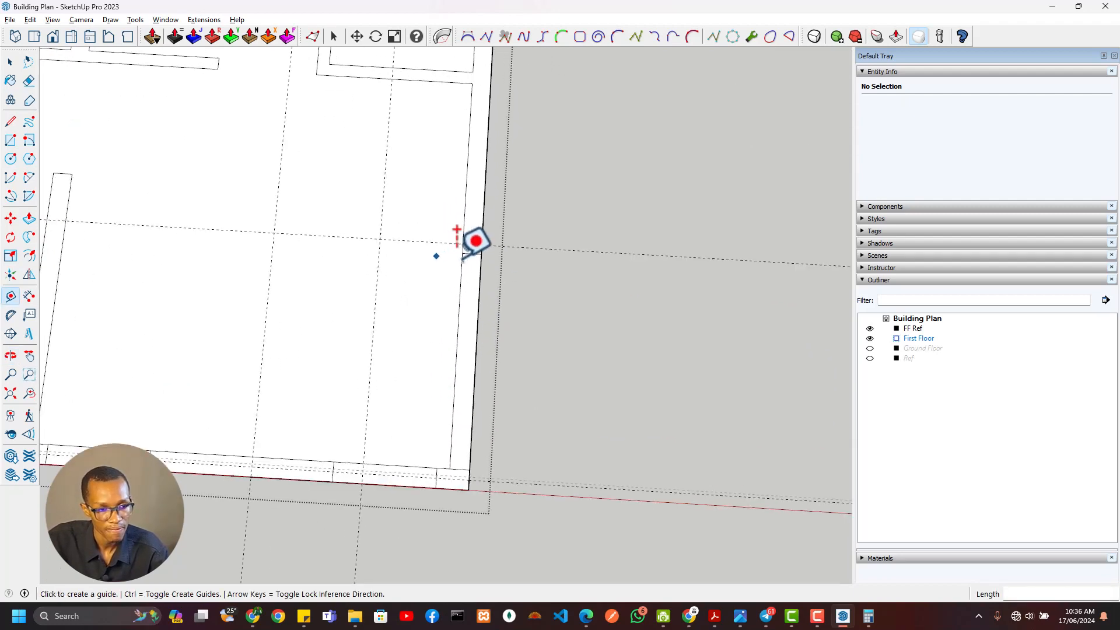
{"action": "key", "text": "l"}
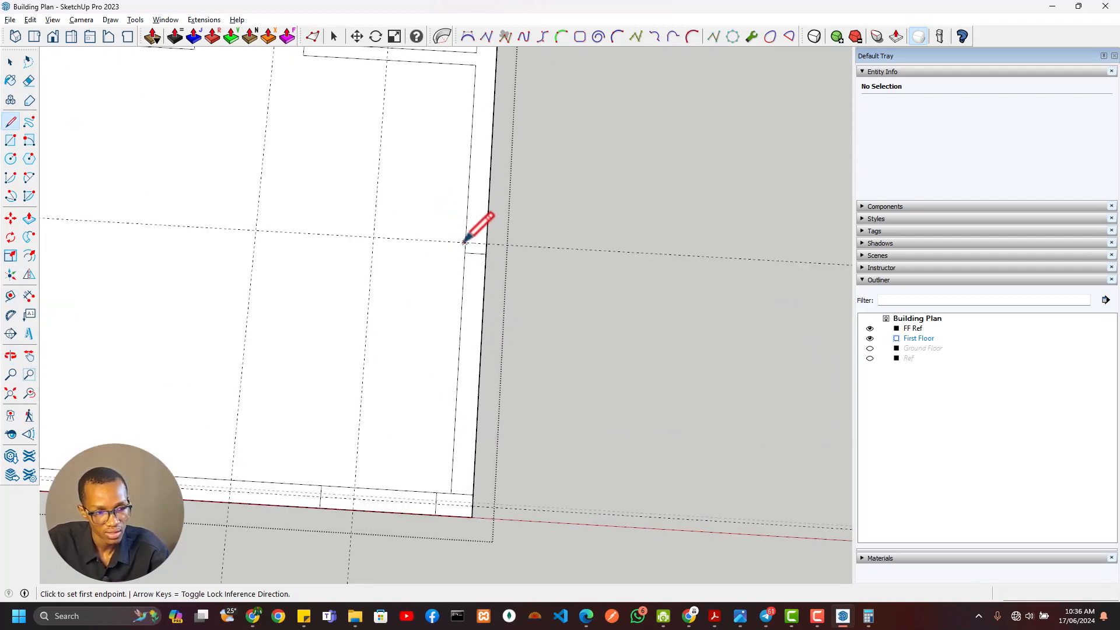
{"action": "left_click", "coordinate": [464, 241]}
{"action": "scroll", "coordinate": [532, 285], "scroll_direction": "up", "scroll_amount": 5}
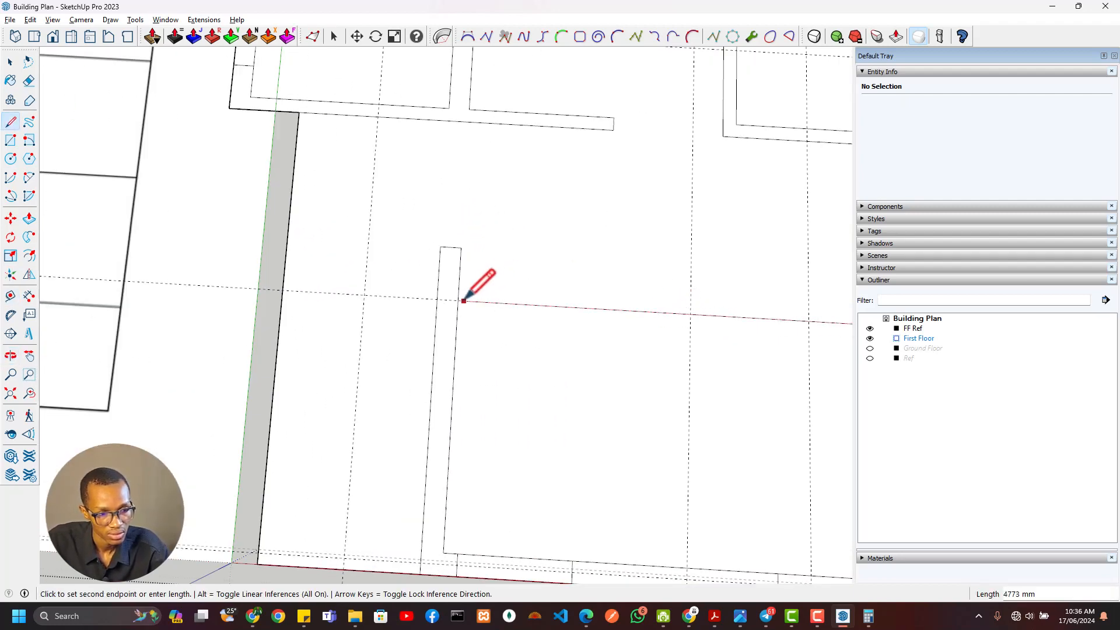
{"action": "scroll", "coordinate": [583, 350], "scroll_direction": "down", "scroll_amount": 6}
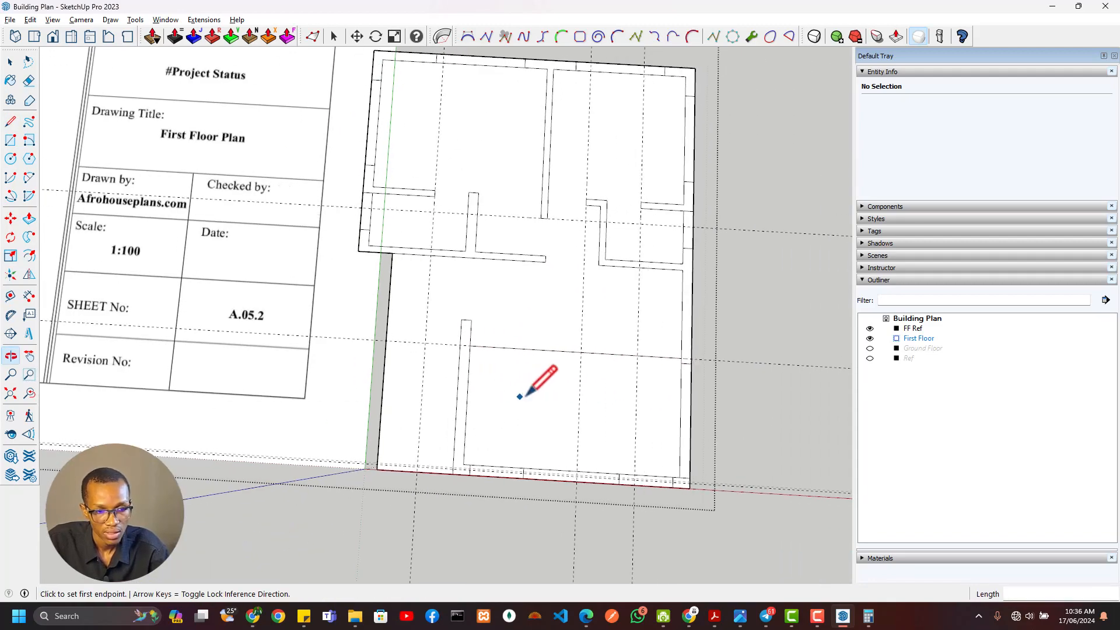
Delete the floor face south of the new line to open the void
{"action": "key", "text": "space"}
{"action": "key", "text": "Delete"}
{"action": "scroll", "coordinate": [524, 357], "scroll_direction": "down", "scroll_amount": 3}
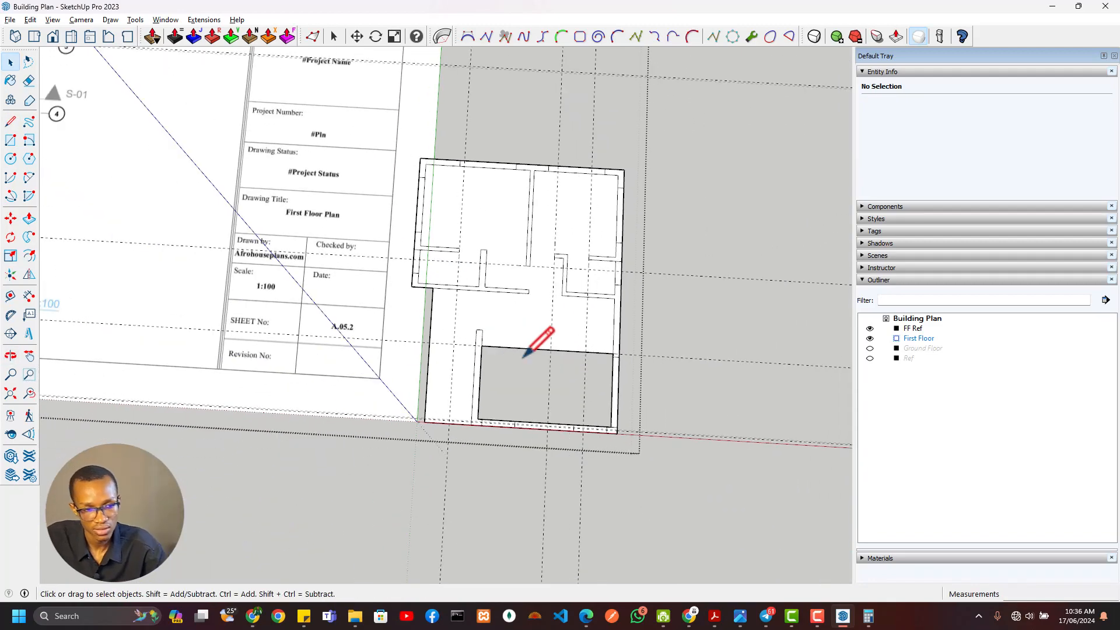
Place a guide 1200 mm south of the east WC's south wall face to mark the start of the stairs
{"action": "scroll", "coordinate": [478, 365], "scroll_direction": "up", "scroll_amount": 3}
{"action": "middle_click_drag", "start_coordinate": [479, 365], "coordinate": [374, 366], "text": "shift"}
{"action": "scroll", "coordinate": [488, 305], "scroll_direction": "up", "scroll_amount": 4}
{"action": "key", "text": "e"}
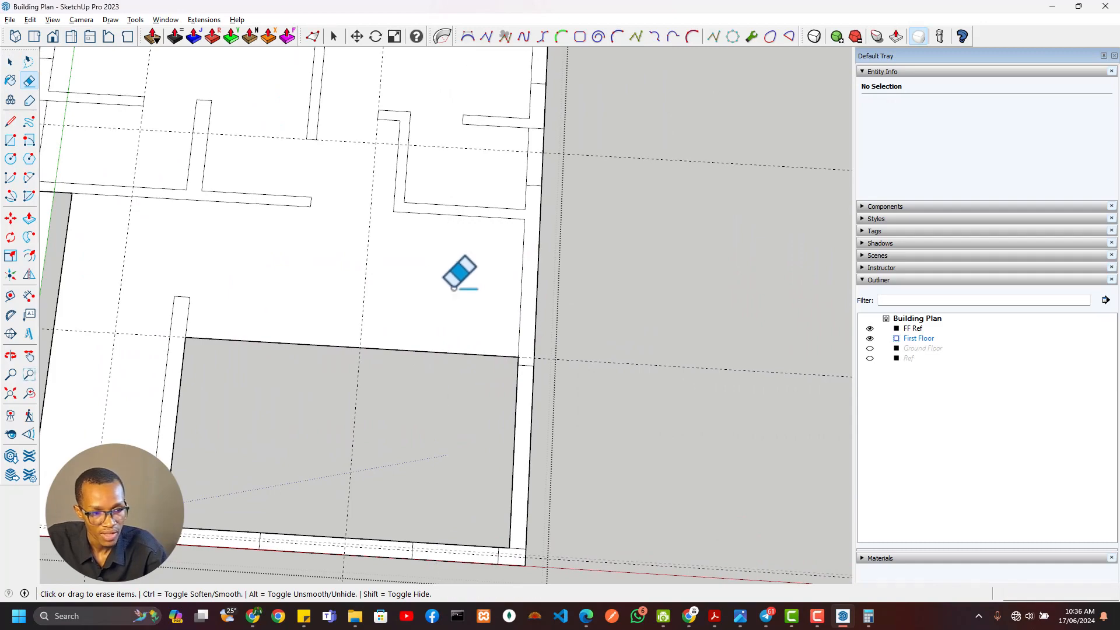
{"action": "key", "text": "t"}
{"action": "left_click", "coordinate": [486, 217]}
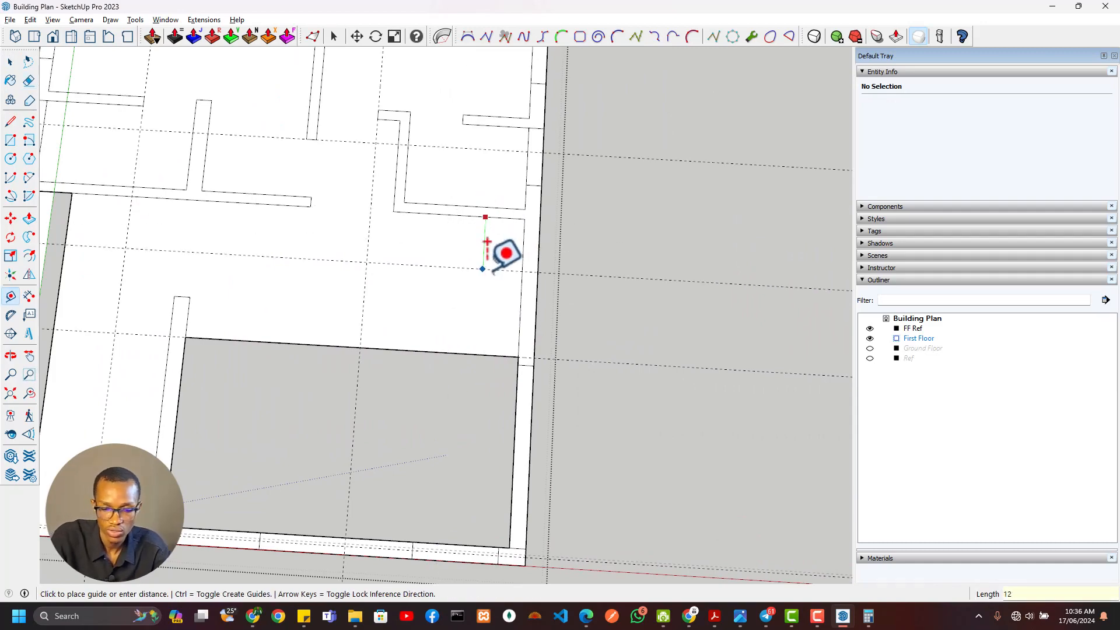
Check the stair width on the first-floor reference drawing and place a guide 900 mm west of the east wall's inner face
{"action": "scroll", "coordinate": [487, 248], "scroll_direction": "down", "scroll_amount": 5}
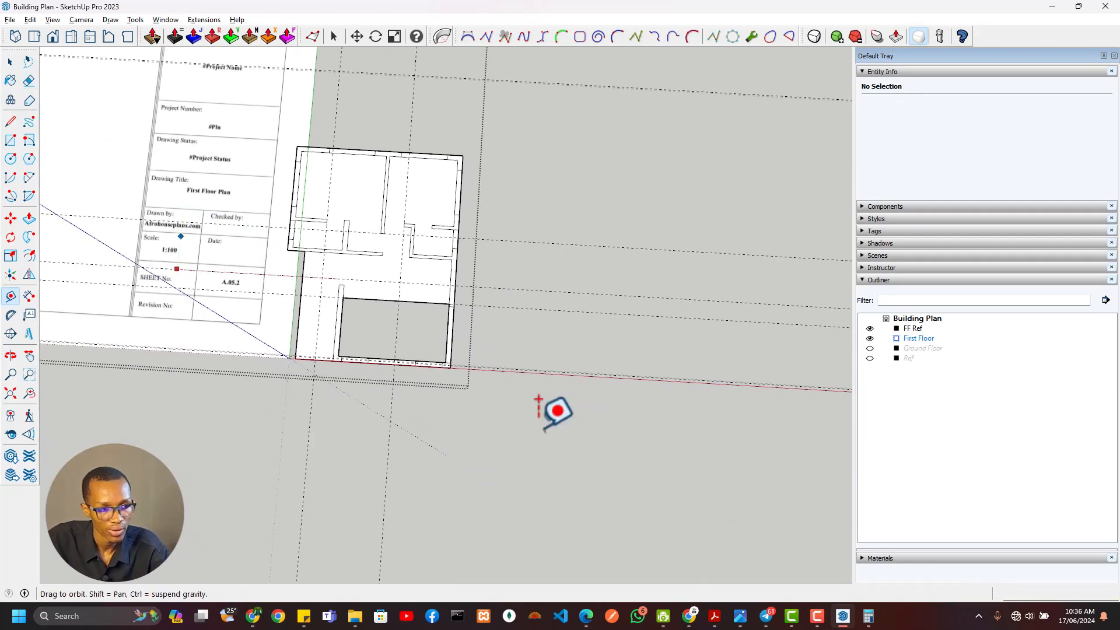
{"action": "scroll", "coordinate": [425, 250], "scroll_direction": "up", "scroll_amount": 6}
{"action": "scroll", "coordinate": [401, 338], "scroll_direction": "down", "scroll_amount": 4}
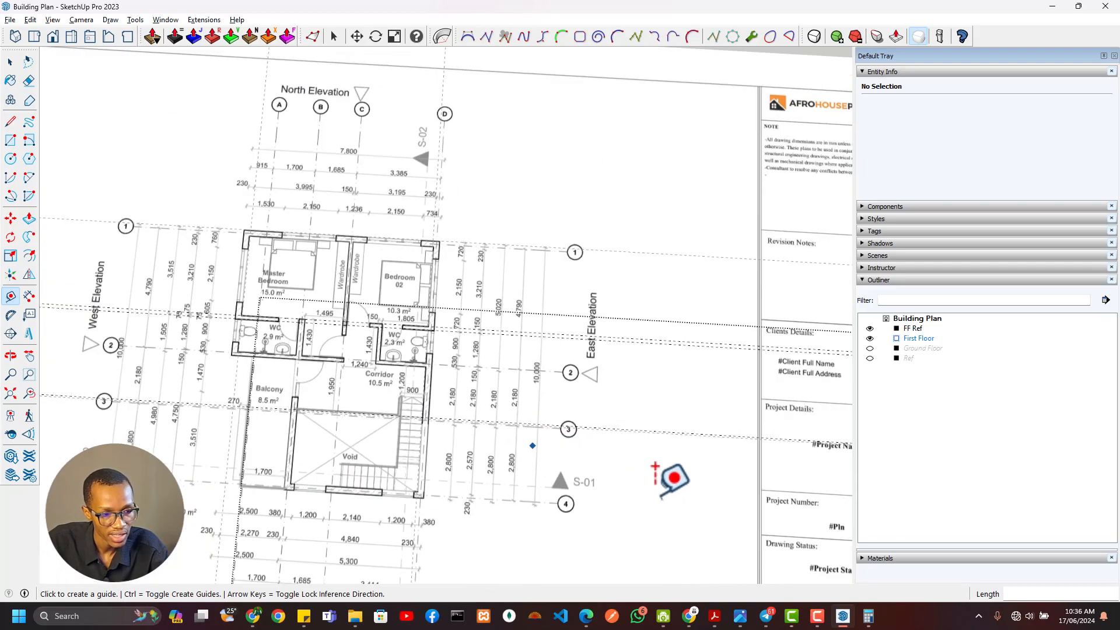
{"action": "scroll", "coordinate": [405, 332], "scroll_direction": "up", "scroll_amount": 4}
{"action": "middle_click_drag", "start_coordinate": [405, 332], "coordinate": [448, 352]}
{"action": "scroll", "coordinate": [436, 370], "scroll_direction": "up", "scroll_amount": 5}
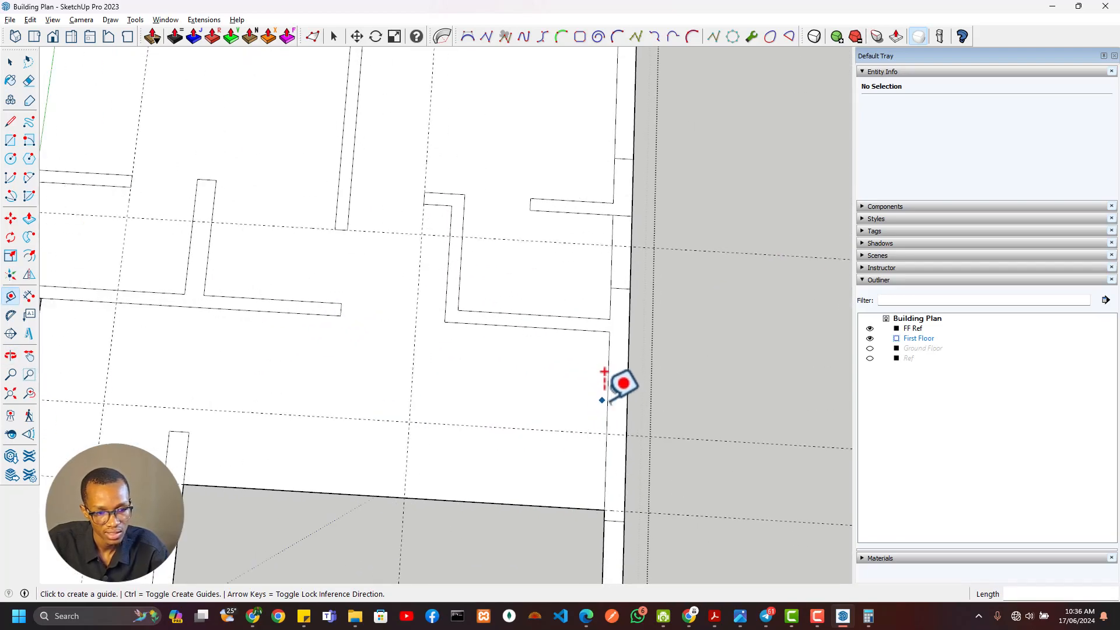
{"action": "left_click", "coordinate": [607, 399]}
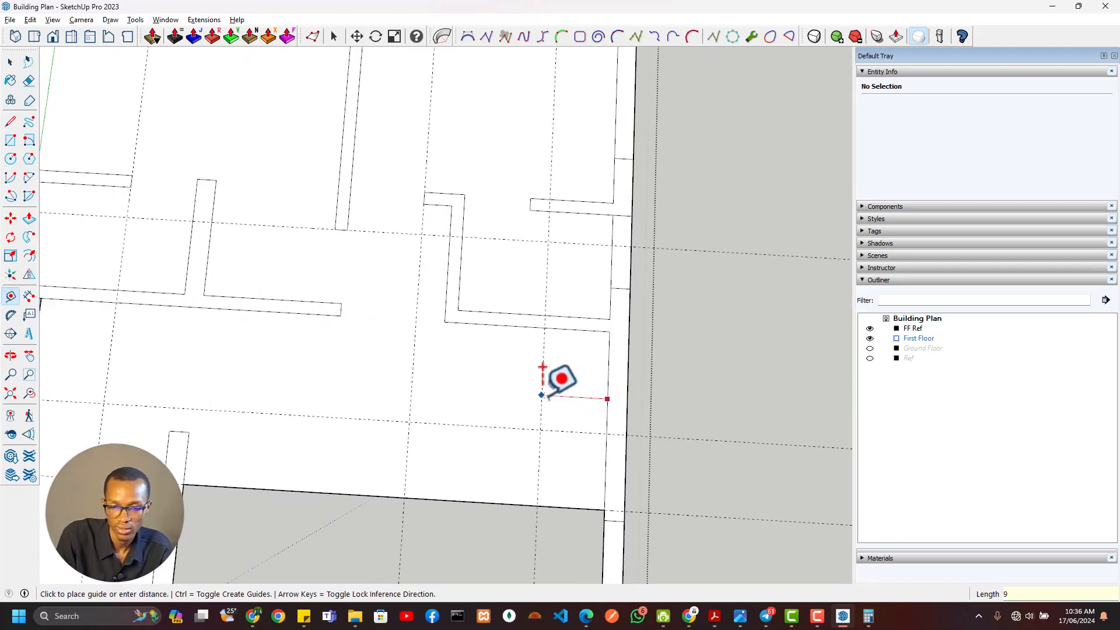
Draw a rectangle from the stair guides' intersection to the void's northeast corner and erase the shared edge to open the floor for the stairs
{"action": "key", "text": "r"}
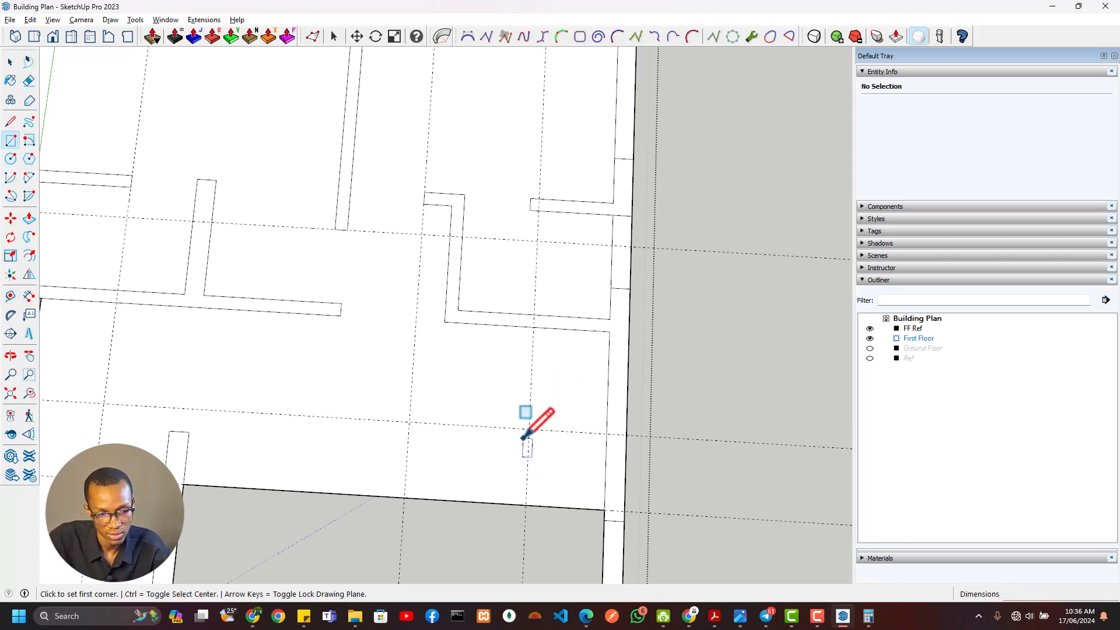
{"action": "left_click", "coordinate": [528, 430]}
{"action": "left_click", "coordinate": [604, 509]}
{"action": "key", "text": "e"}
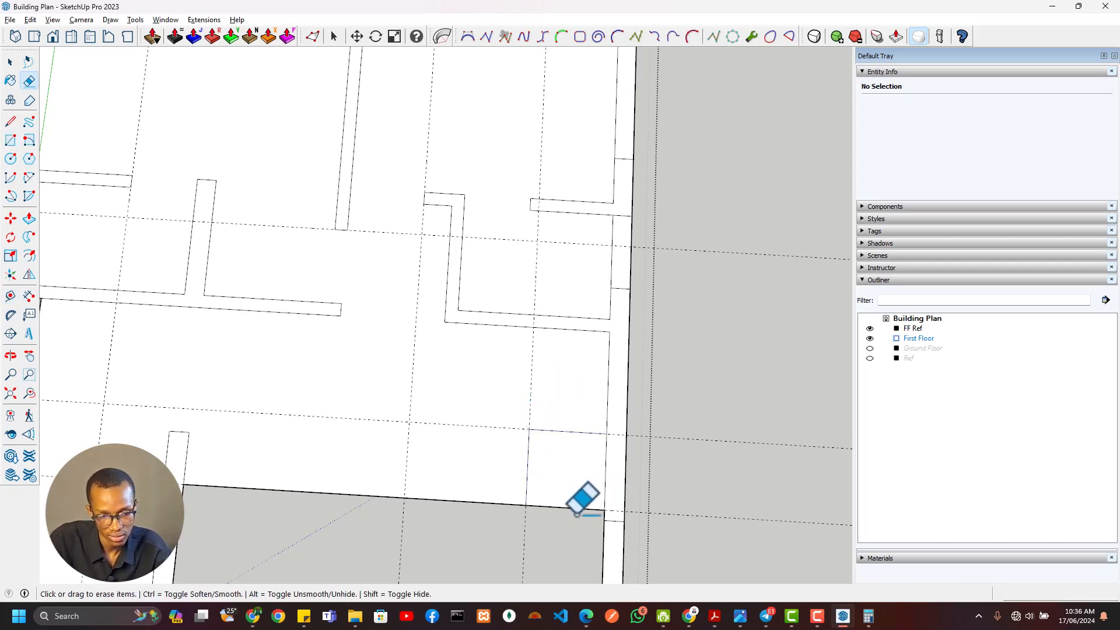
{"action": "left_click", "coordinate": [552, 503]}
{"action": "scroll", "coordinate": [574, 533], "scroll_direction": "down", "scroll_amount": 5}
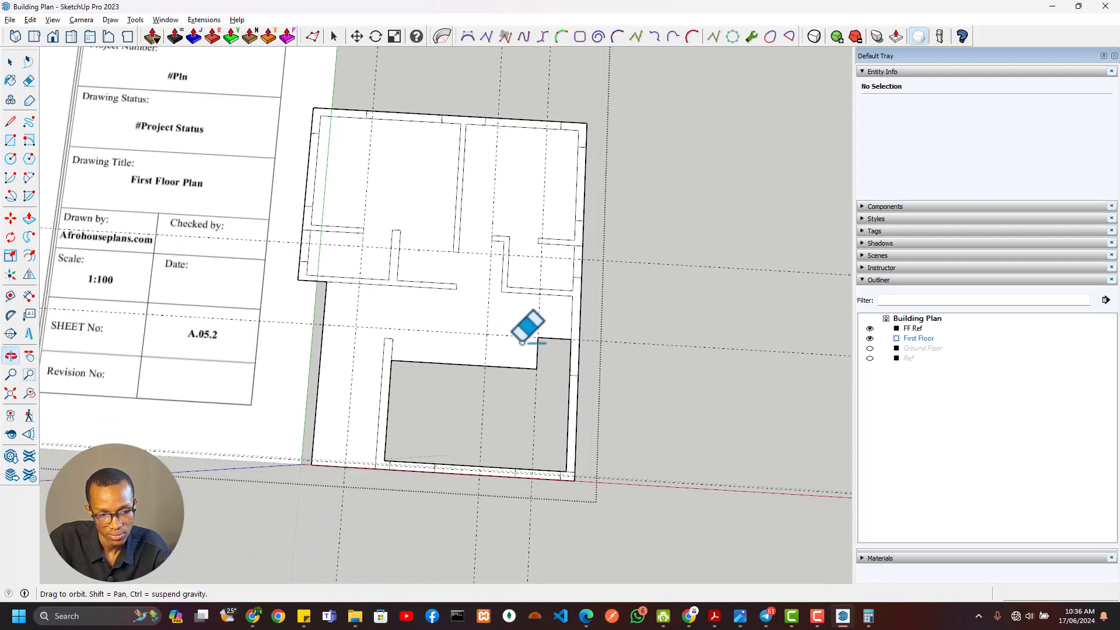
{"action": "scroll", "coordinate": [467, 418], "scroll_direction": "up", "scroll_amount": 5}
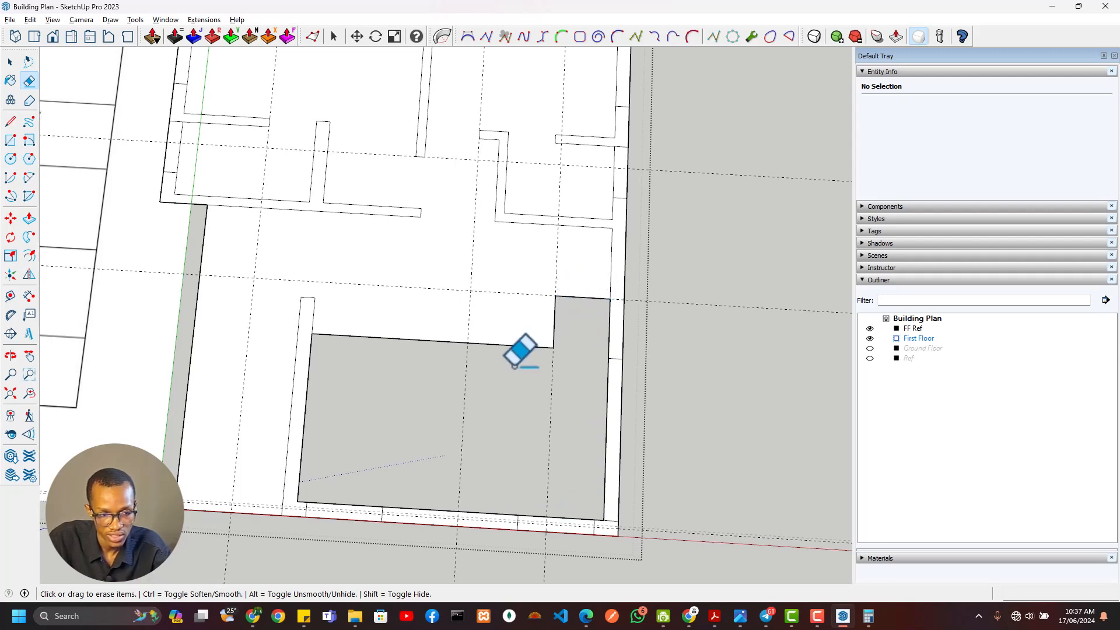
{"action": "scroll", "coordinate": [514, 365], "scroll_direction": "down", "scroll_amount": 3}
{"action": "key", "text": "space"}
{"action": "triple_click", "coordinate": [474, 303]}
{"action": "right_click", "coordinate": [483, 332]}
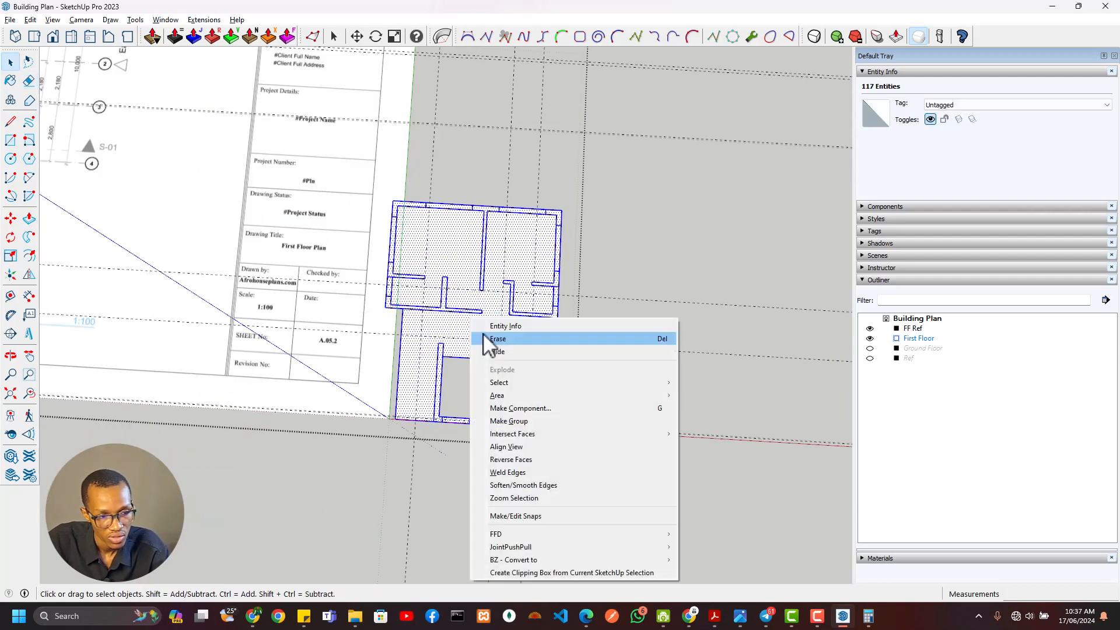
{"action": "left_click", "coordinate": [774, 475]}
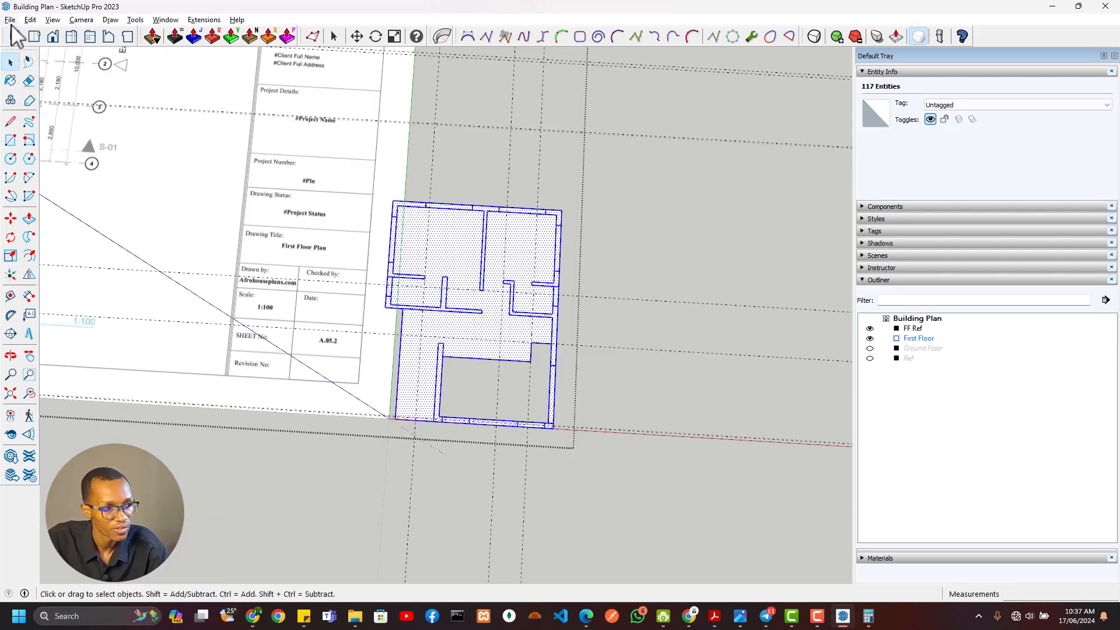
Delete all guides in the First Floor group and close the group
{"action": "left_click", "coordinate": [30, 19]}
{"action": "left_click", "coordinate": [65, 123]}
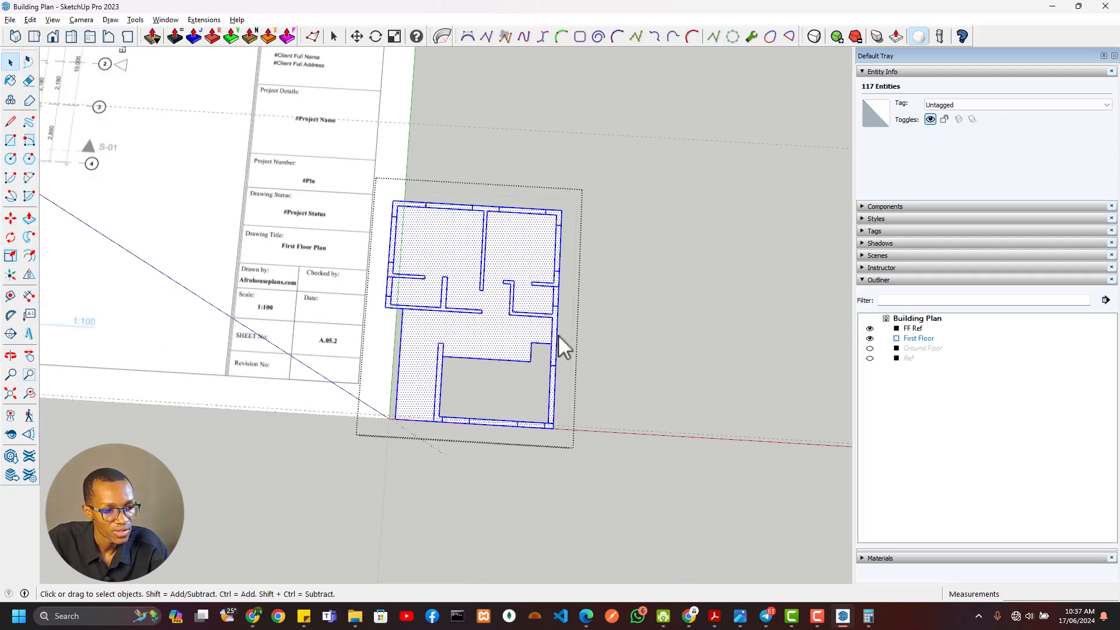
{"action": "left_click", "coordinate": [628, 267]}
{"action": "scroll", "coordinate": [543, 321], "scroll_direction": "up", "scroll_amount": 3}
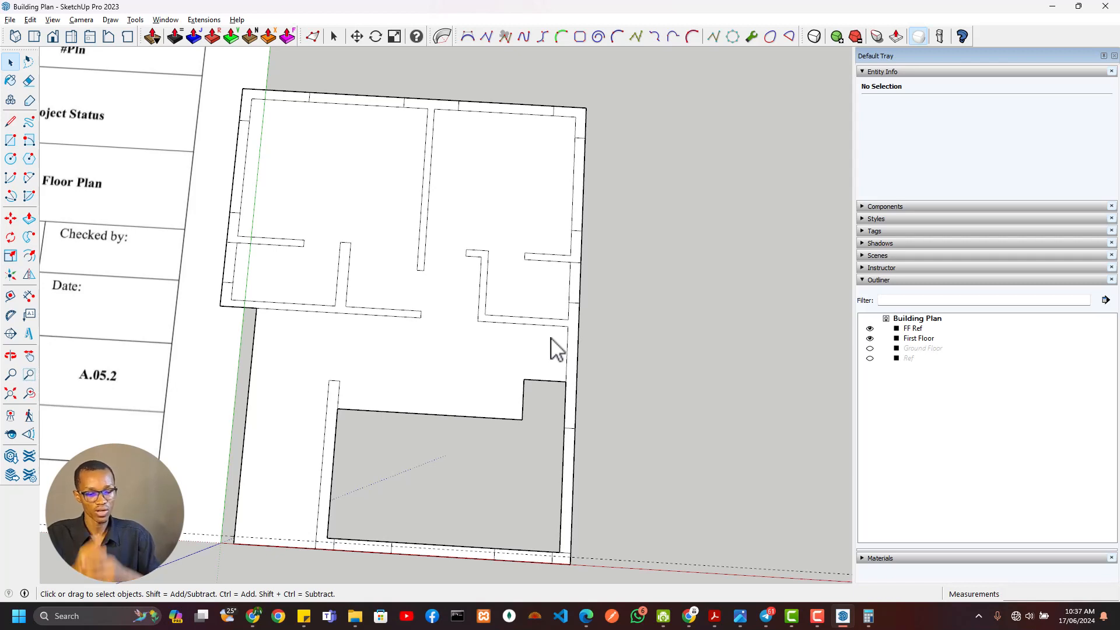
Hide FF Ref and First Floor, show Ground Floor, and open the Ground Floor group for editing
{"action": "left_click", "coordinate": [870, 329]}
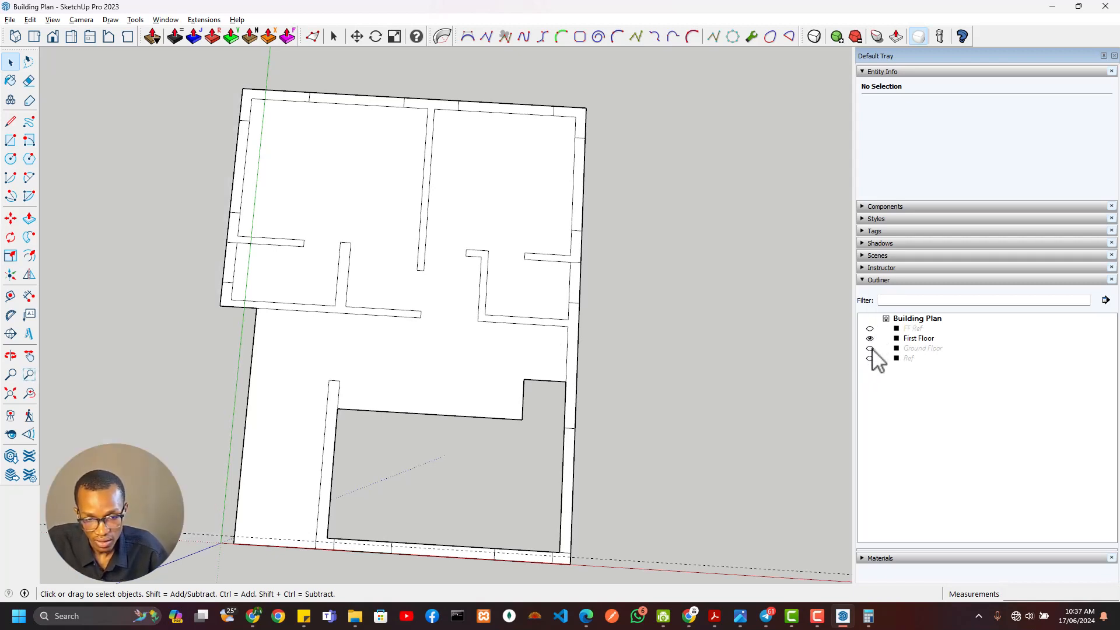
{"action": "left_click", "coordinate": [870, 348]}
{"action": "left_click", "coordinate": [870, 339]}
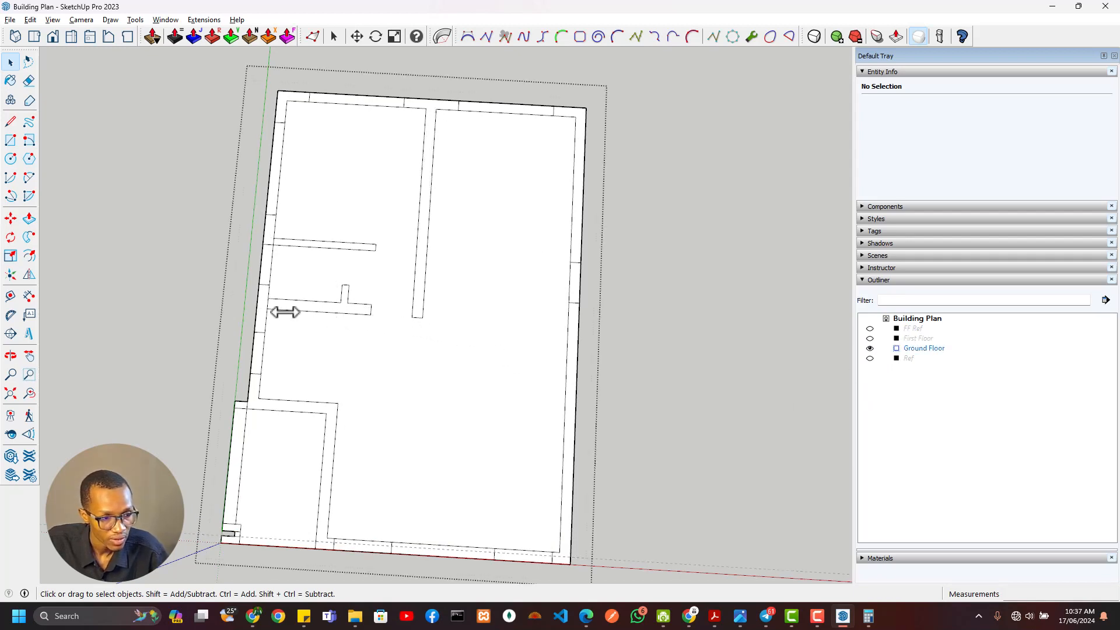
Place a guide 1470 mm west of the inner face of the porch's east wall to mark the entrance door opening
{"action": "scroll", "coordinate": [277, 306], "scroll_direction": "up", "scroll_amount": 3}
{"action": "key", "text": "e"}
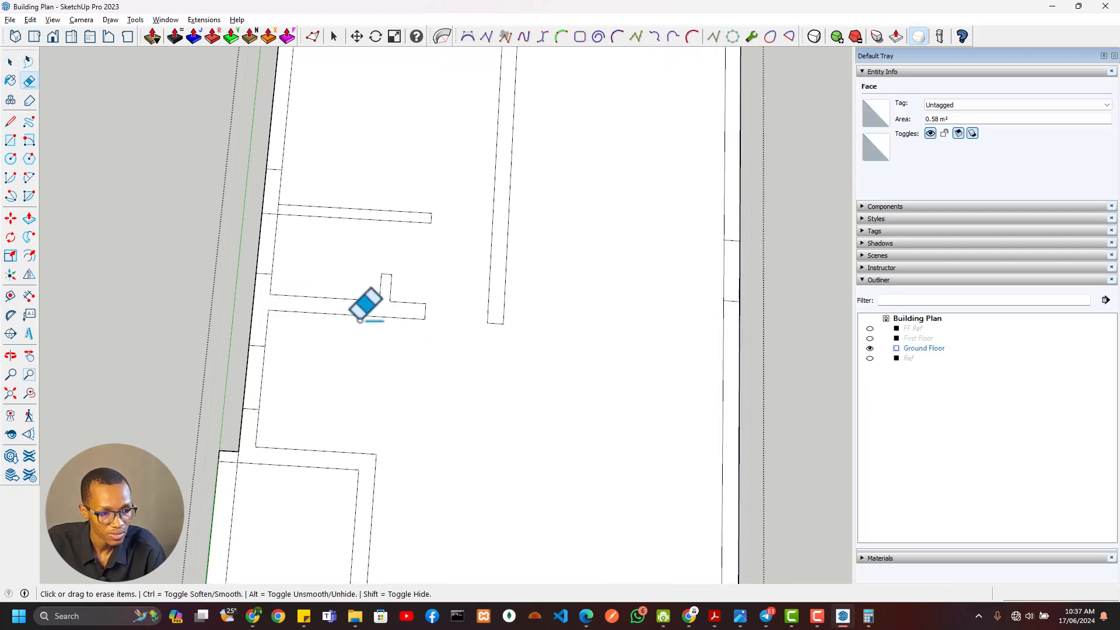
{"action": "scroll", "coordinate": [365, 305], "scroll_direction": "down", "scroll_amount": 4}
{"action": "scroll", "coordinate": [324, 496], "scroll_direction": "up", "scroll_amount": 1}
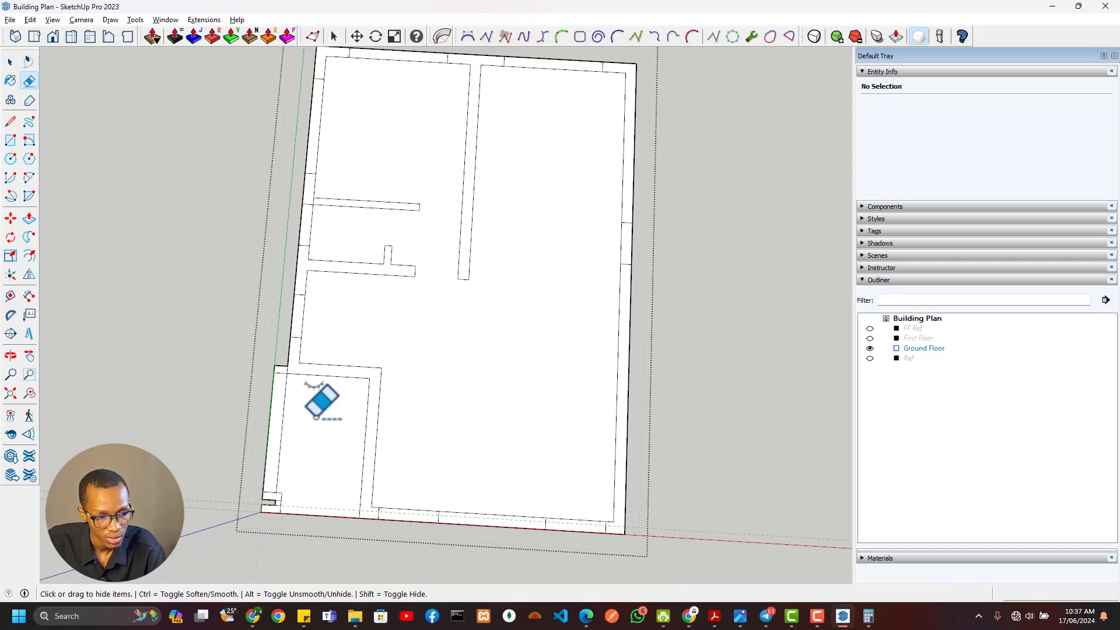
{"action": "scroll", "coordinate": [290, 376], "scroll_direction": "up", "scroll_amount": 1}
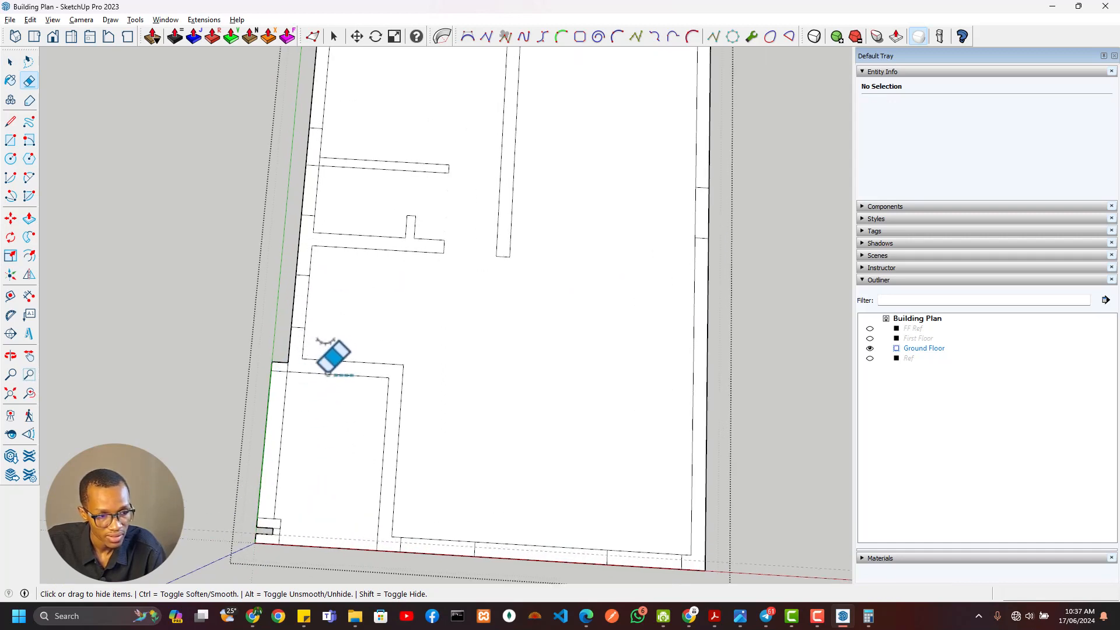
{"action": "key", "text": "t"}
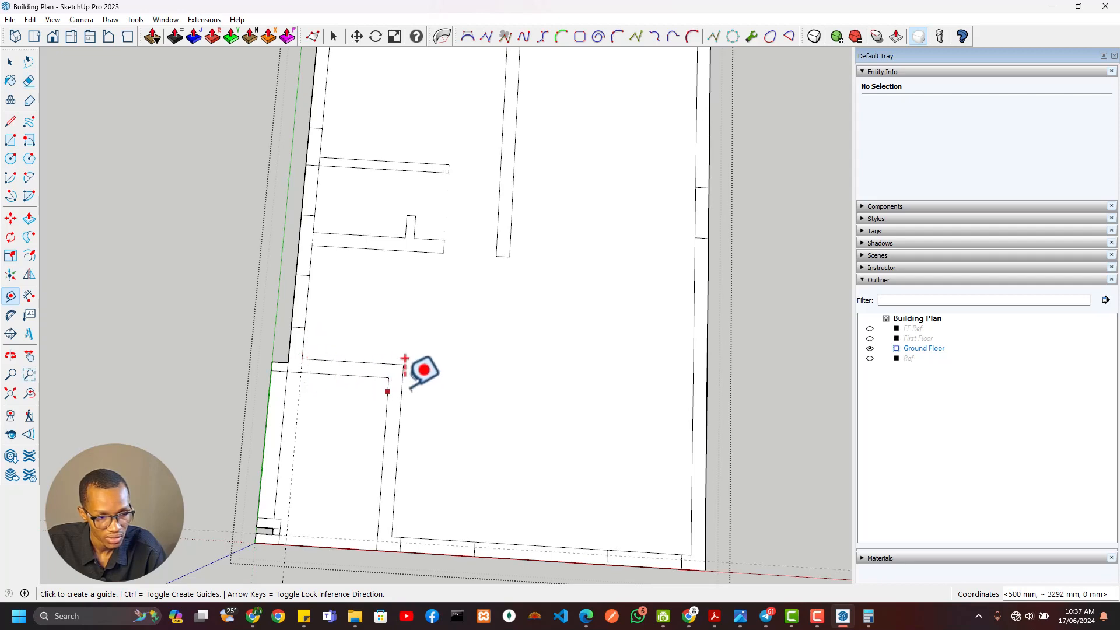
Switch to the architectural drawings in Adobe Acrobat and examine the ground-floor plan and door schedule for the D-03 entrance door
{"action": "left_click", "coordinate": [715, 616]}
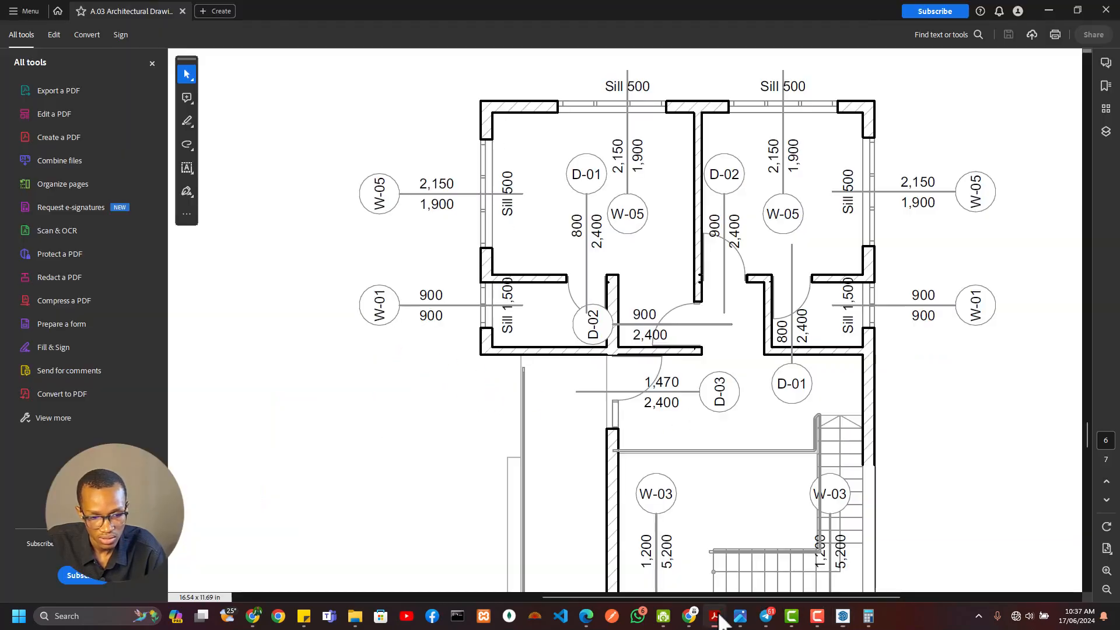
{"action": "scroll", "coordinate": [653, 420], "scroll_direction": "down", "scroll_amount": 3}
{"action": "scroll", "coordinate": [574, 376], "scroll_direction": "up", "scroll_amount": 4}
{"action": "scroll", "coordinate": [411, 354], "scroll_direction": "down", "scroll_amount": 3, "text": "ctrl"}
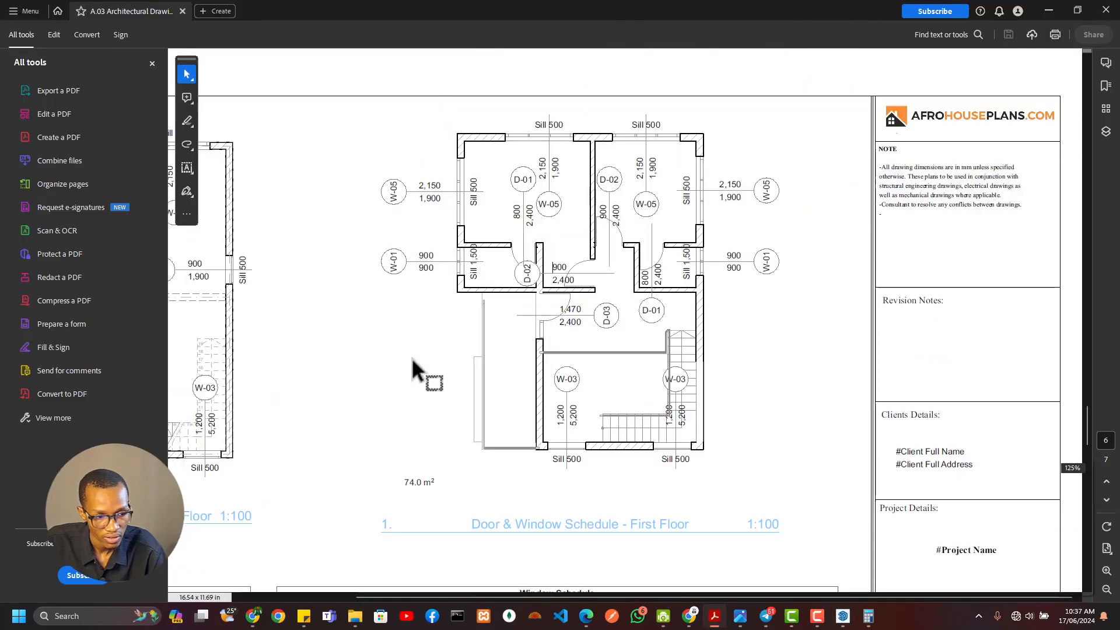
{"action": "scroll", "coordinate": [203, 346], "scroll_direction": "up", "scroll_amount": 4}
{"action": "scroll", "coordinate": [281, 372], "scroll_direction": "down", "scroll_amount": 6}
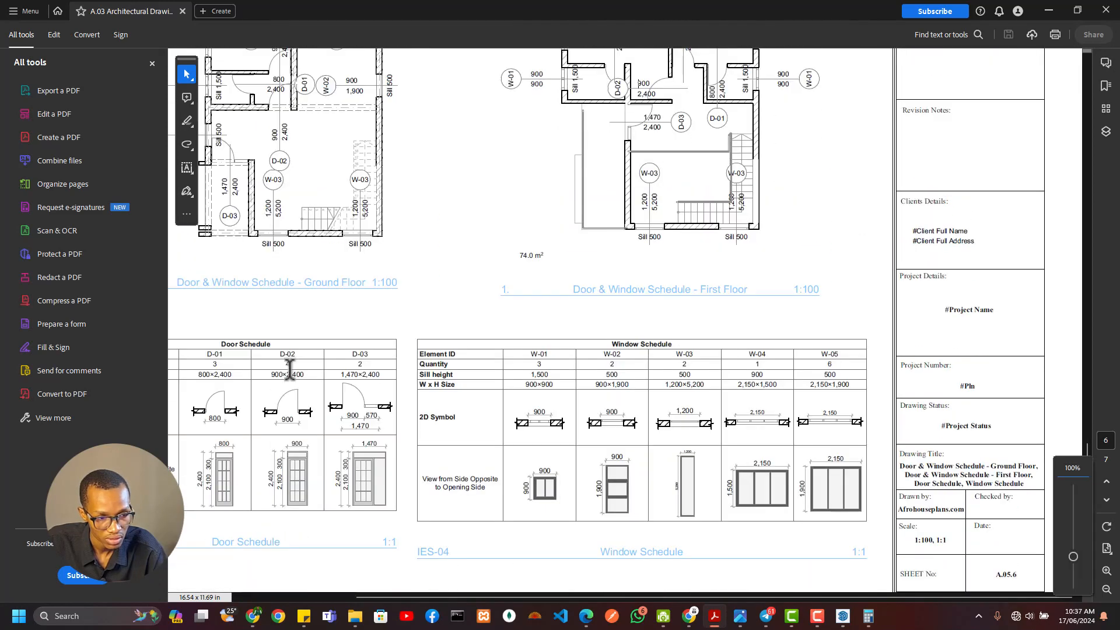
{"action": "scroll", "coordinate": [233, 294], "scroll_direction": "up", "scroll_amount": 1}
{"action": "scroll", "coordinate": [237, 190], "scroll_direction": "up", "scroll_amount": 2, "text": "ctrl"}
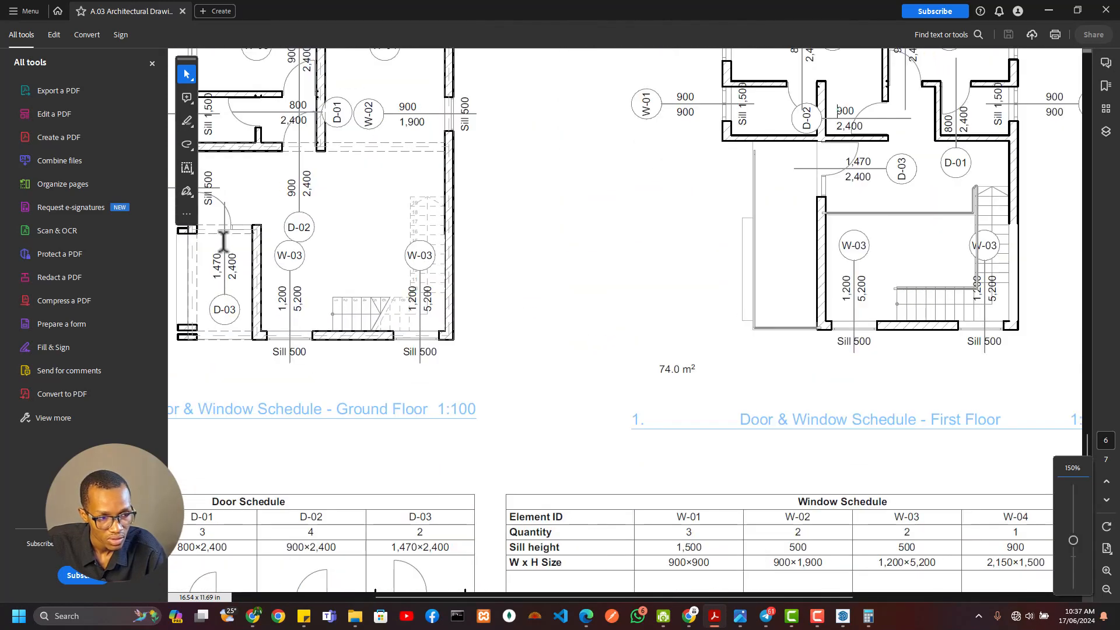
{"action": "scroll", "coordinate": [203, 240], "scroll_direction": "up", "scroll_amount": 2}
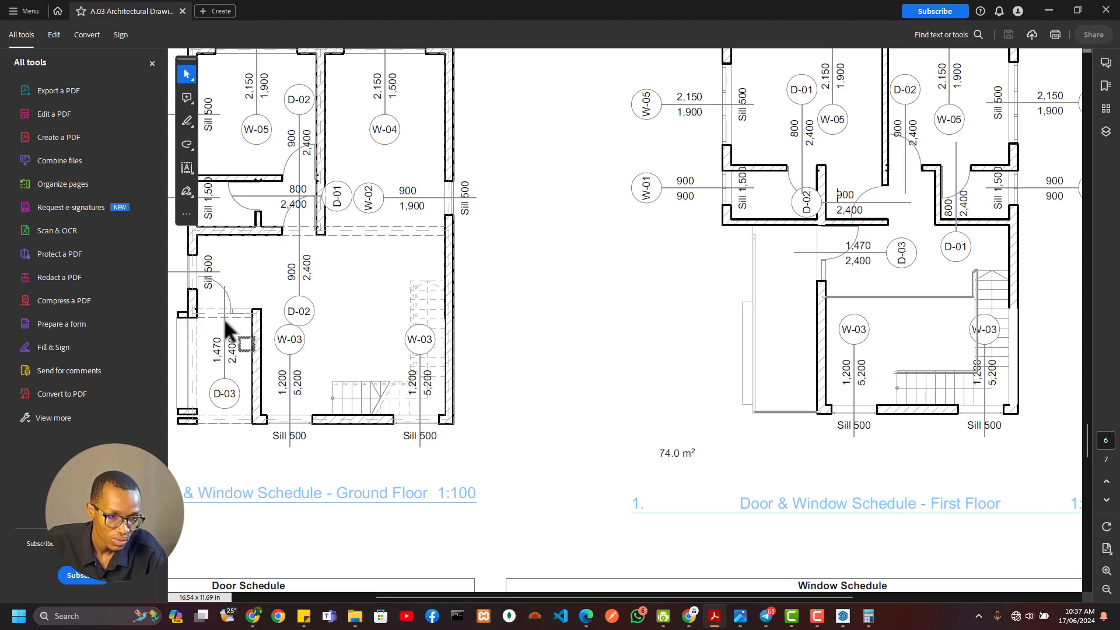
Back in SketchUp, draw a 1470 × 230 mm rectangle across the porch's north wall and erase its edges to open the D-03 doorway
{"action": "key", "text": "alt+Tab"}
{"action": "scroll", "coordinate": [408, 361], "scroll_direction": "up", "scroll_amount": 3}
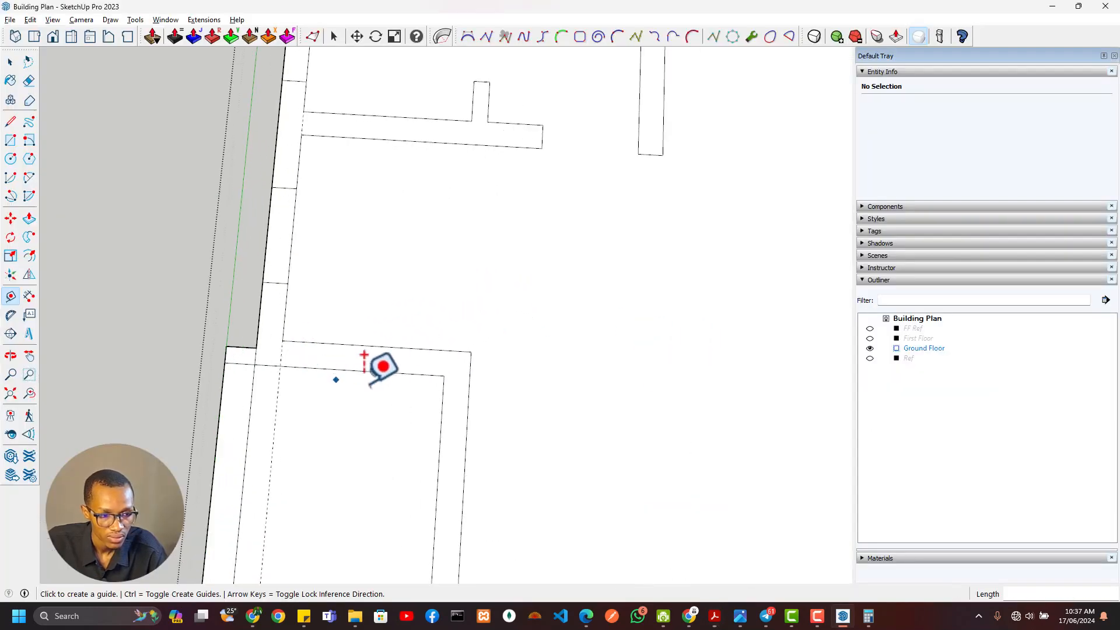
{"action": "key", "text": "r"}
{"action": "left_click", "coordinate": [444, 376]}
{"action": "left_click", "coordinate": [282, 341]}
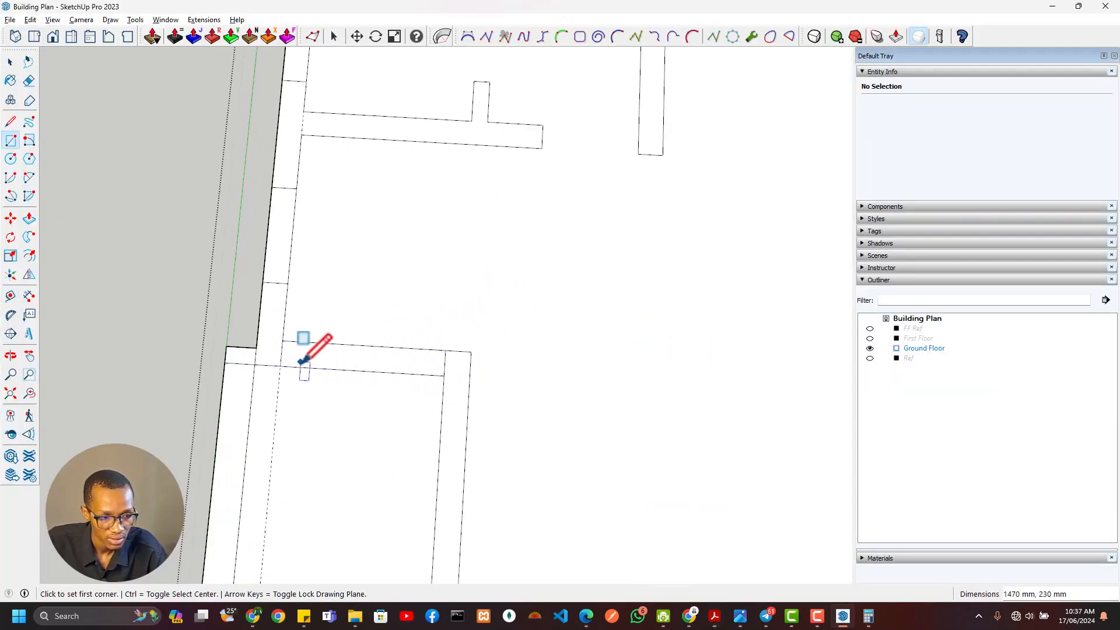
{"action": "key", "text": "e"}
{"action": "left_click_drag", "start_coordinate": [341, 339], "coordinate": [343, 408]}
{"action": "scroll", "coordinate": [312, 394], "scroll_direction": "down", "scroll_amount": 5}
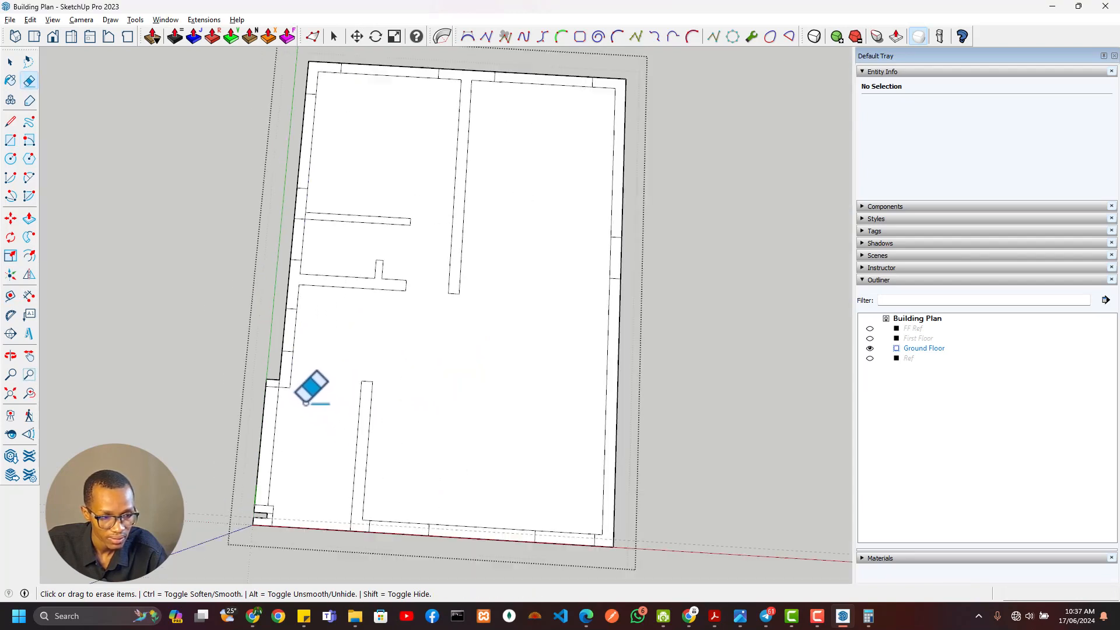
Draw a 1470 mm line across the D-03 doorway from the porch wall's northwest corner to the west wall's inner face
{"action": "scroll", "coordinate": [344, 416], "scroll_direction": "up", "scroll_amount": 3}
{"action": "scroll", "coordinate": [350, 408], "scroll_direction": "up", "scroll_amount": 2}
{"action": "key", "text": "t"}
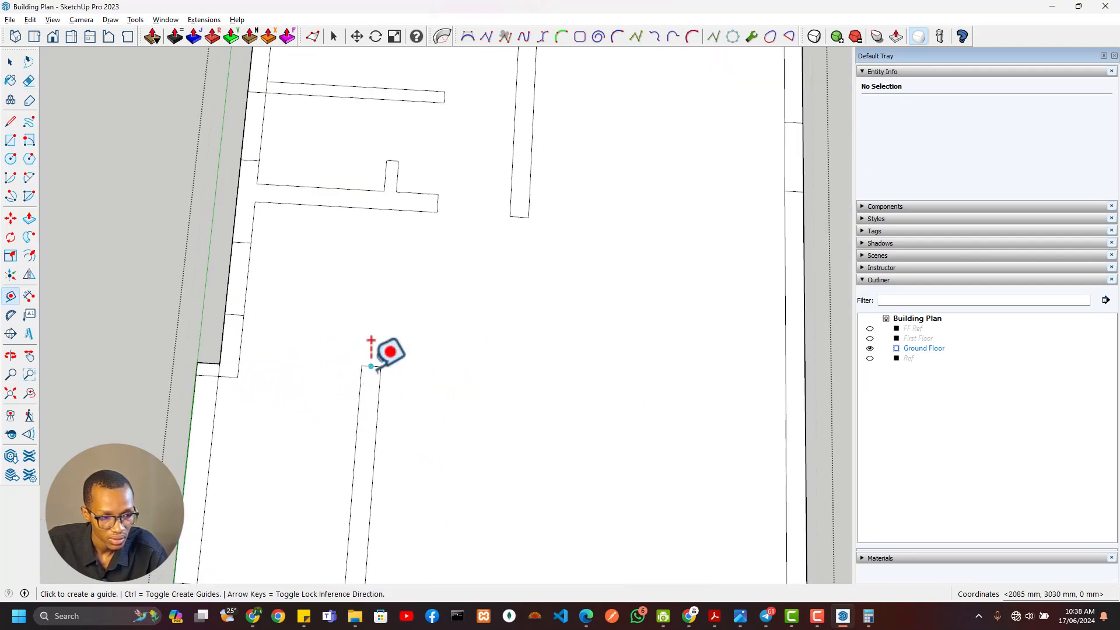
{"action": "key", "text": "l"}
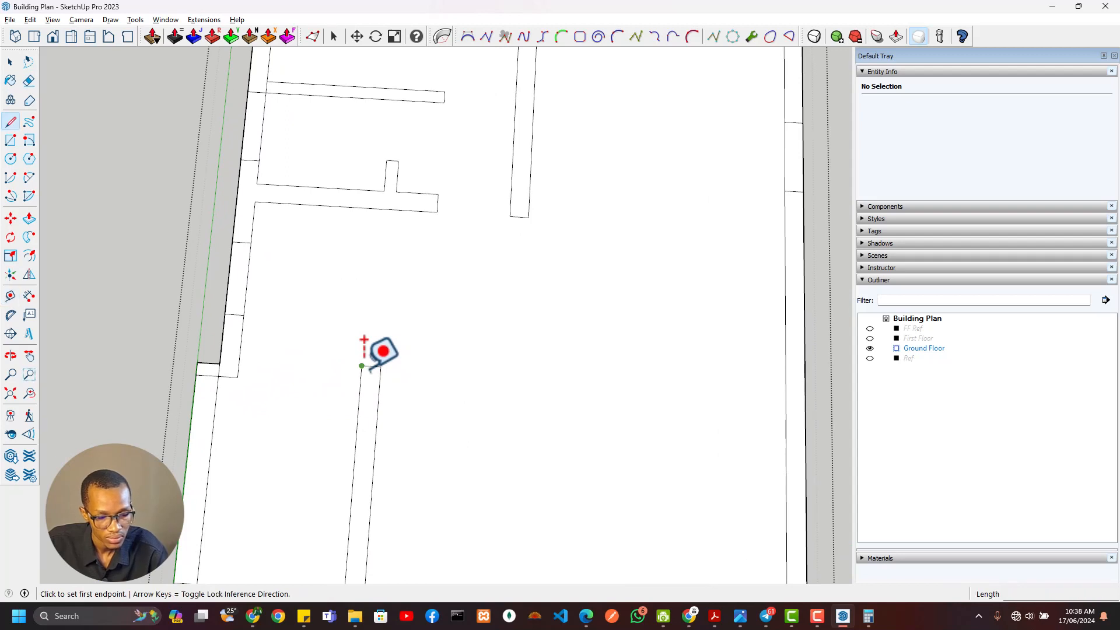
{"action": "left_click", "coordinate": [361, 365]}
{"action": "left_click", "coordinate": [237, 373]}
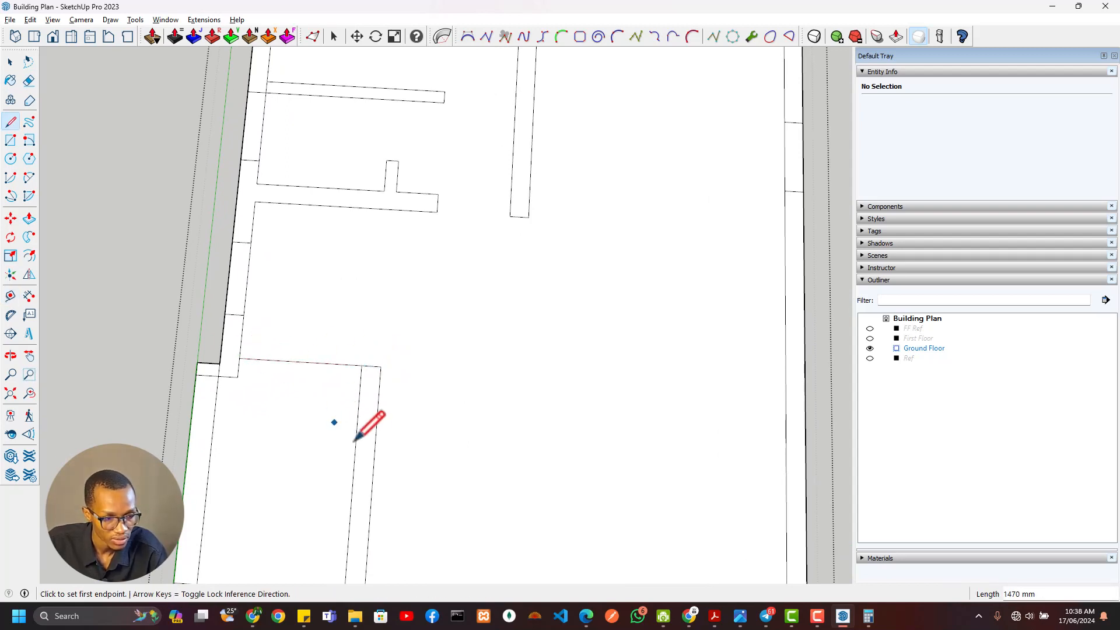
Examine the ground-floor plan's walls and openings for missing or stray lines, from the porch to the north and east walls
{"action": "scroll", "coordinate": [374, 443], "scroll_direction": "down", "scroll_amount": 3}
{"action": "scroll", "coordinate": [390, 467], "scroll_direction": "down", "scroll_amount": 2}
{"action": "mouse_move", "coordinate": [389, 467]}
{"action": "middle_mouse_down", "text": "shift"}
{"action": "mouse_move", "coordinate": [376, 393]}
{"action": "mouse_move", "coordinate": [356, 365]}
{"action": "middle_mouse_up", "text": "shift"}
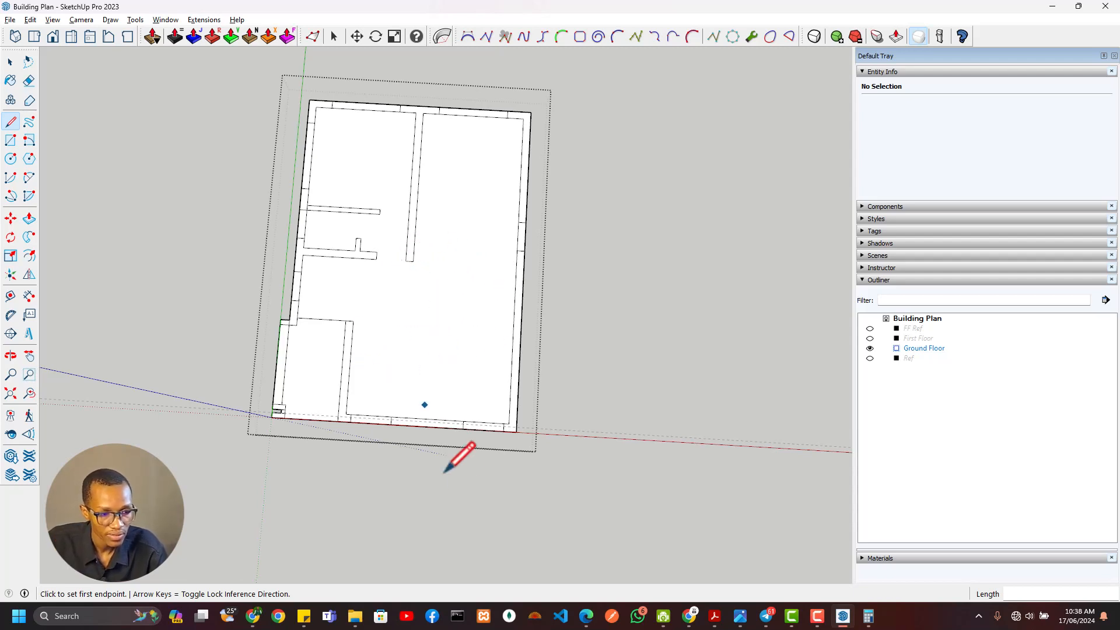
{"action": "scroll", "coordinate": [353, 411], "scroll_direction": "up", "scroll_amount": 3}
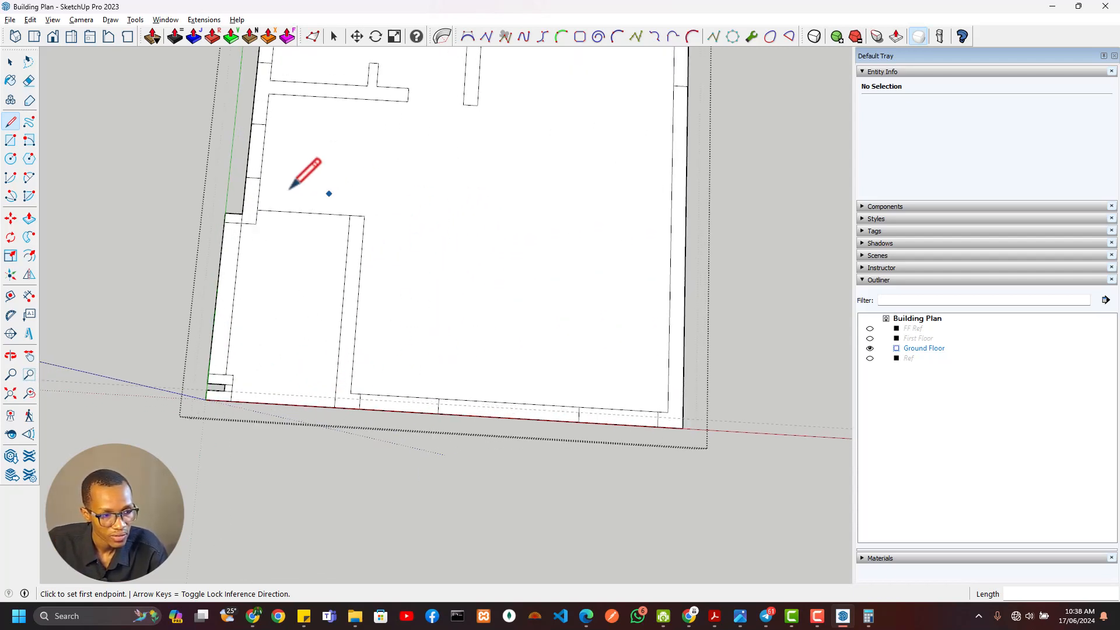
{"action": "scroll", "coordinate": [290, 268], "scroll_direction": "up", "scroll_amount": 3}
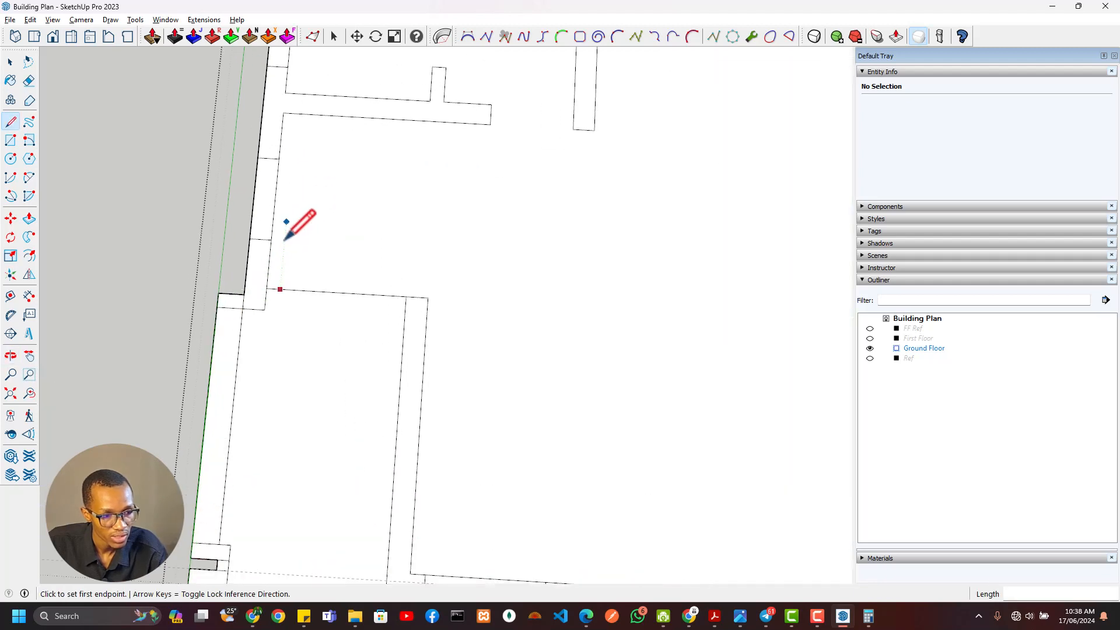
{"action": "scroll", "coordinate": [350, 249], "scroll_direction": "down", "scroll_amount": 5}
{"action": "key", "text": "e"}
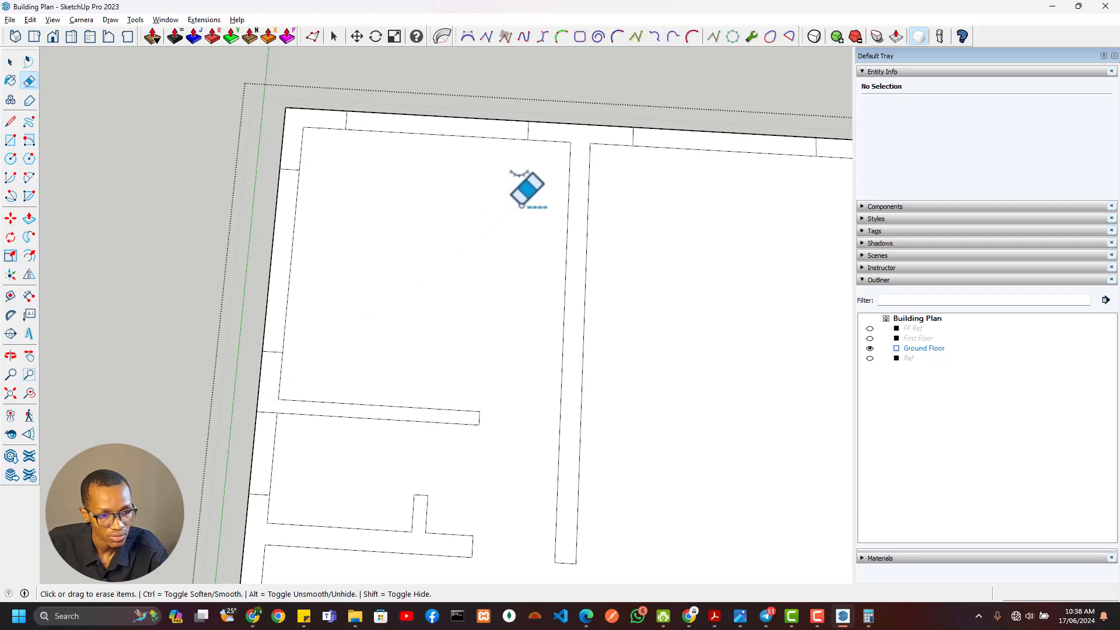
{"action": "middle_click_drag", "start_coordinate": [501, 222], "coordinate": [103, 342], "text": "shift"}
{"action": "scroll", "coordinate": [404, 350], "scroll_direction": "down", "scroll_amount": 3}
{"action": "middle_click_drag", "start_coordinate": [409, 399], "coordinate": [410, 165], "text": "shift"}
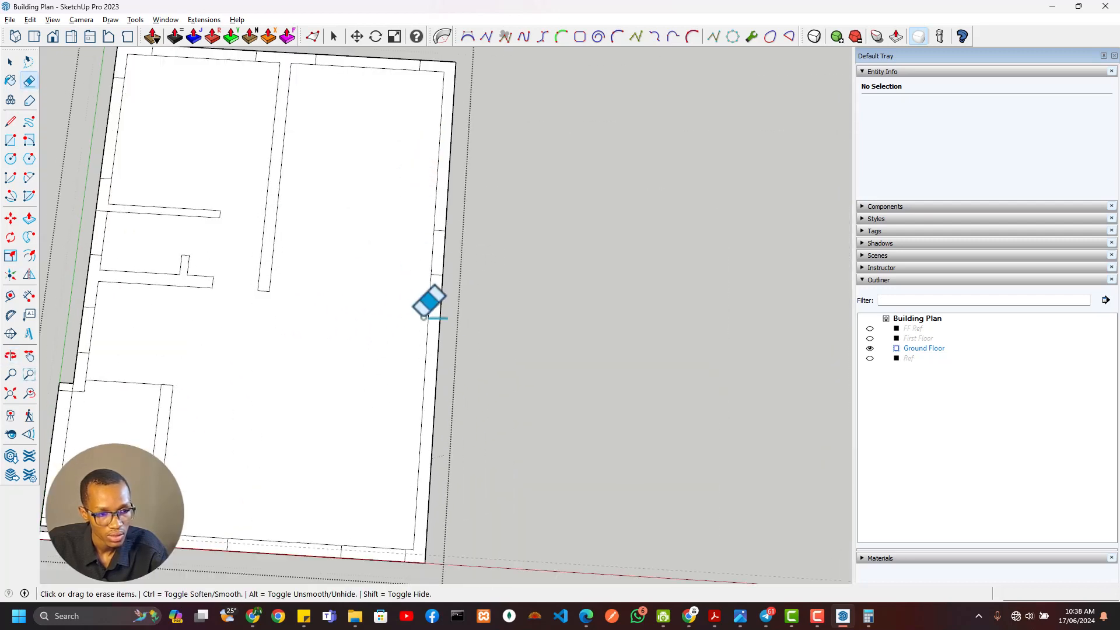
{"action": "scroll", "coordinate": [423, 316], "scroll_direction": "down", "scroll_amount": 2}
{"action": "middle_click_drag", "start_coordinate": [388, 409], "coordinate": [449, 305], "text": "shift"}
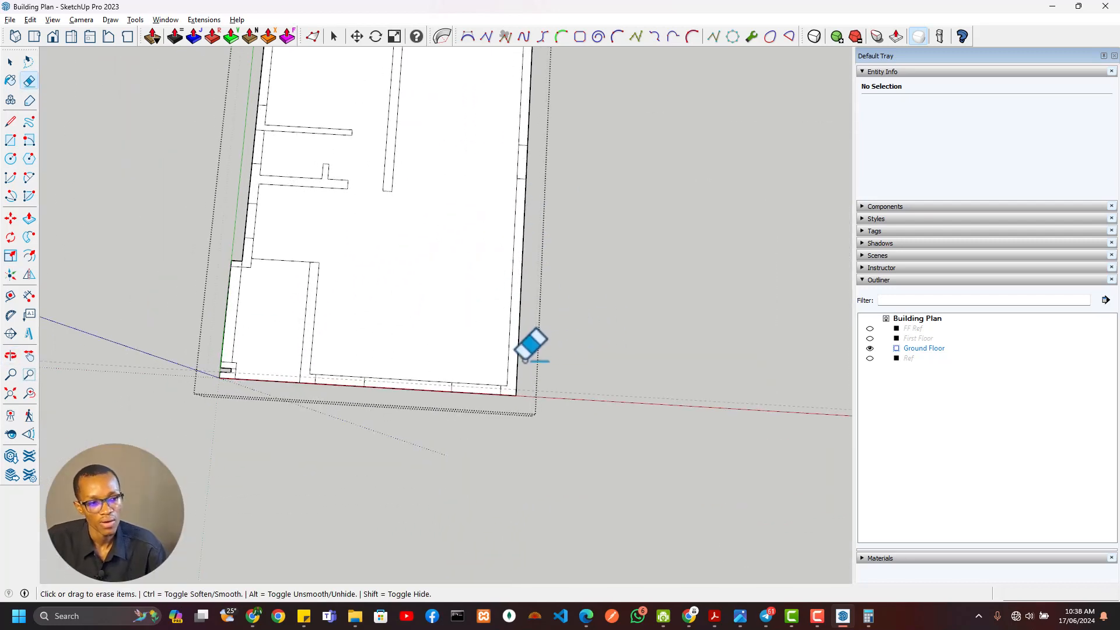